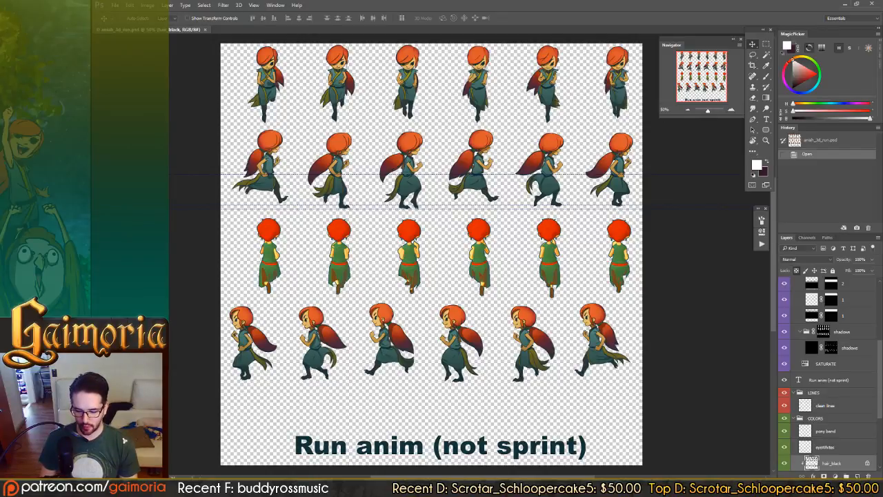
- Look over the applications' sound levels in the system Volume Mixer and dismiss it
{"action": "left_click", "coordinate": [844, 467]}
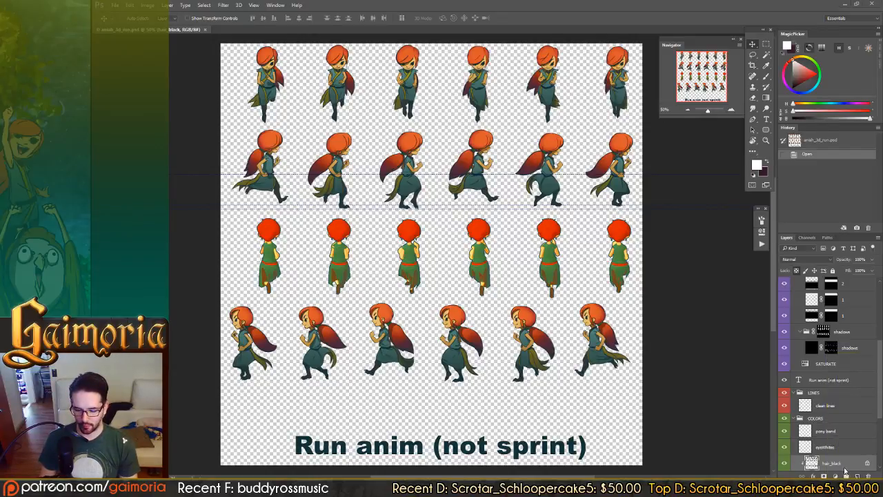
{"action": "left_click_drag", "start_coordinate": [786, 467], "coordinate": [856, 465]}
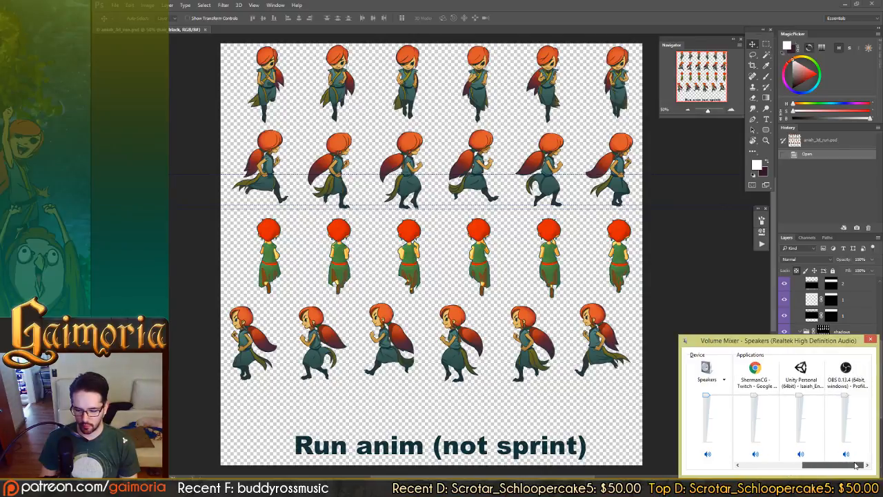
{"action": "left_click", "coordinate": [646, 20]}
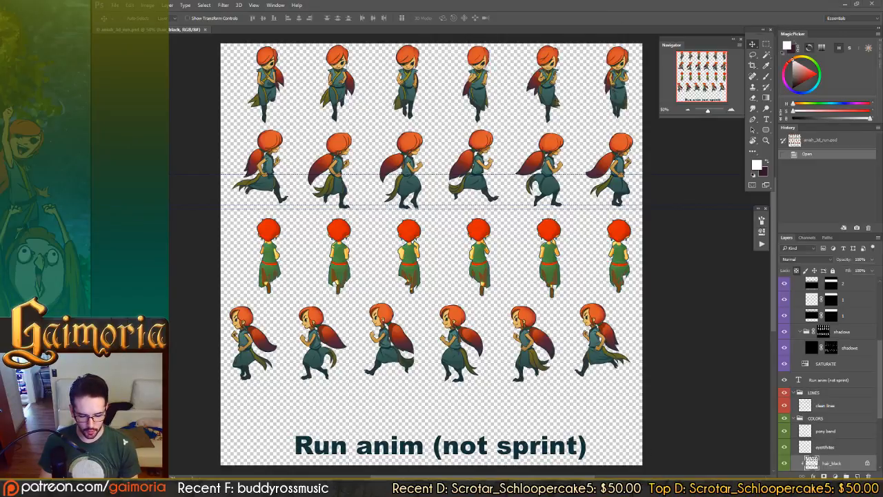
- Examine the row of back-facing running sprites in the run animation sheet up close
{"action": "mouse_move", "coordinate": [172, 488]}
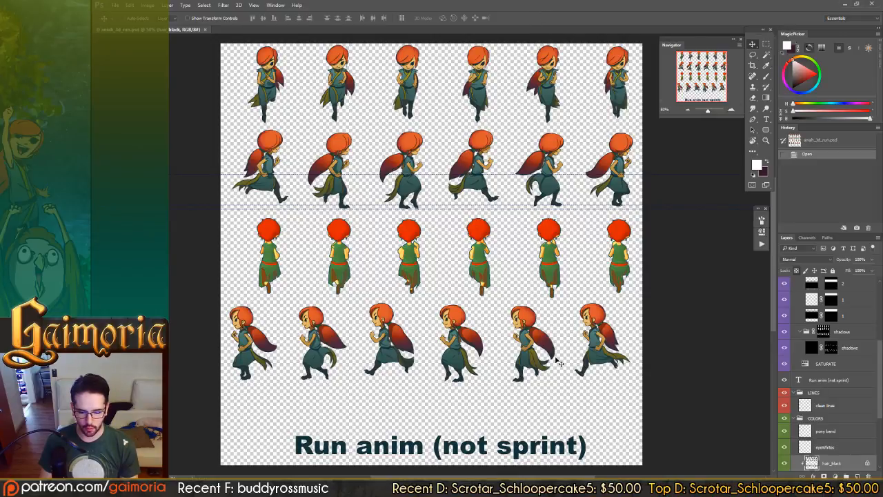
{"action": "left_click_drag", "start_coordinate": [549, 235], "coordinate": [553, 240]}
{"action": "key", "text": "ctrl+plus"}
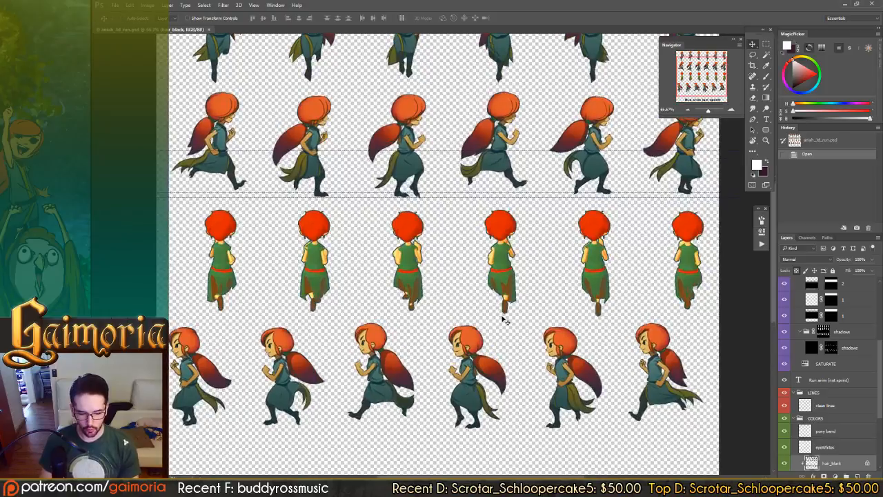
{"action": "key", "text": "ctrl+plus"}
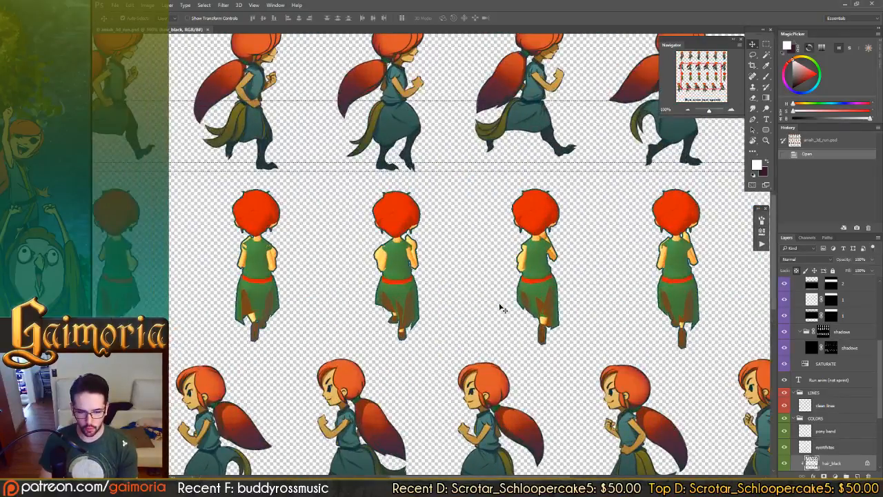
{"action": "key", "text": "ctrl+minus"}
{"action": "left_click_drag", "start_coordinate": [402, 222], "coordinate": [433, 228]}
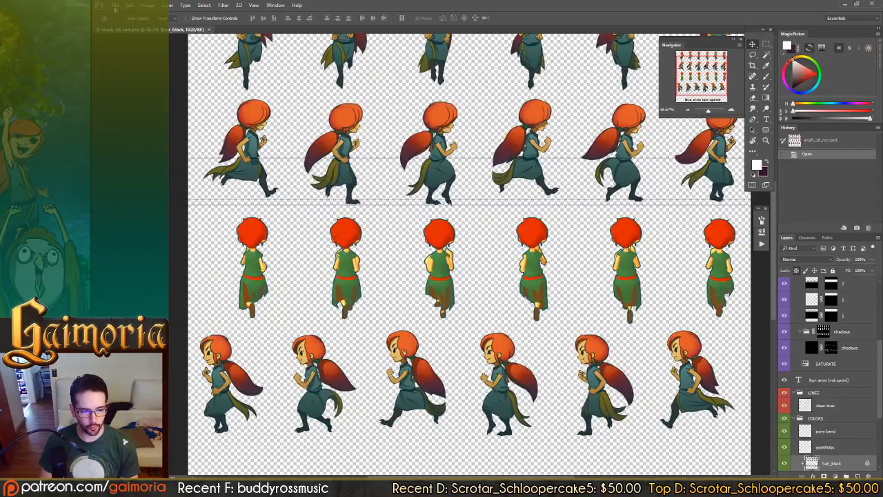
- Open the recent file aniah_3d_idle02.psd and inspect its back-facing and left-facing idle sprites
{"action": "left_click", "coordinate": [114, 6]}
{"action": "mouse_move", "coordinate": [169, 55]}
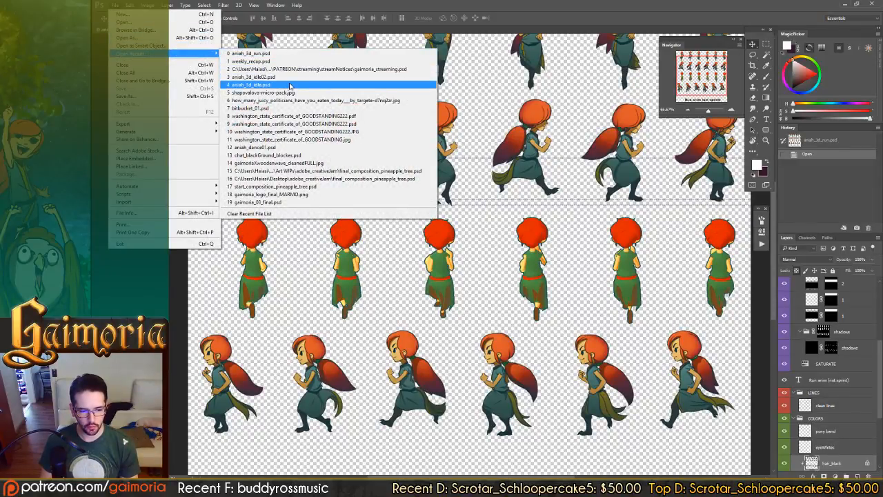
{"action": "left_click", "coordinate": [291, 85]}
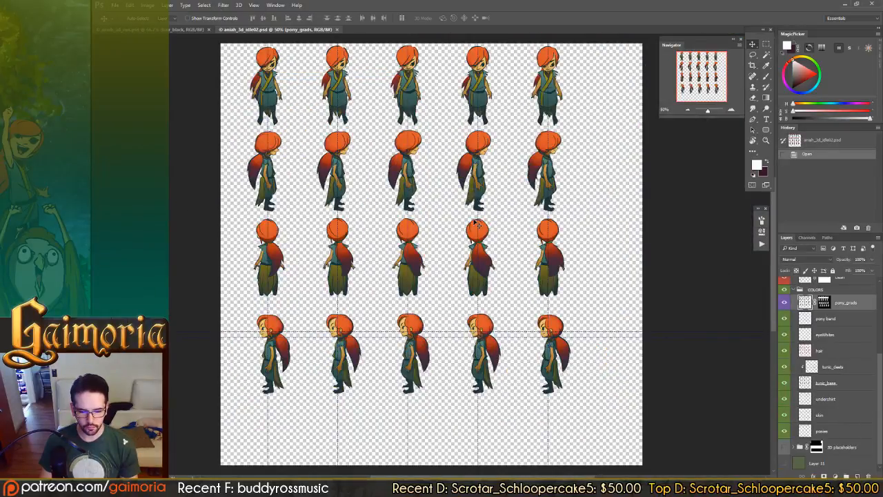
{"action": "key", "text": "ctrl+plus"}
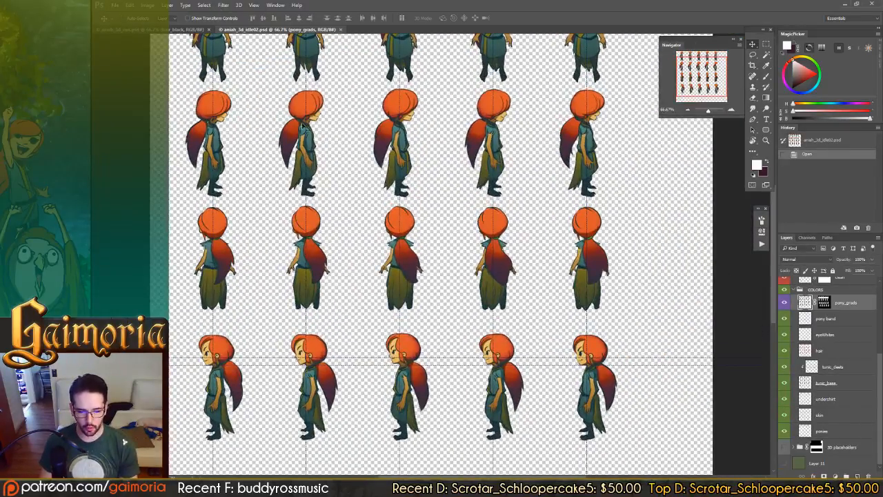
{"action": "left_click_drag", "start_coordinate": [301, 298], "coordinate": [365, 212]}
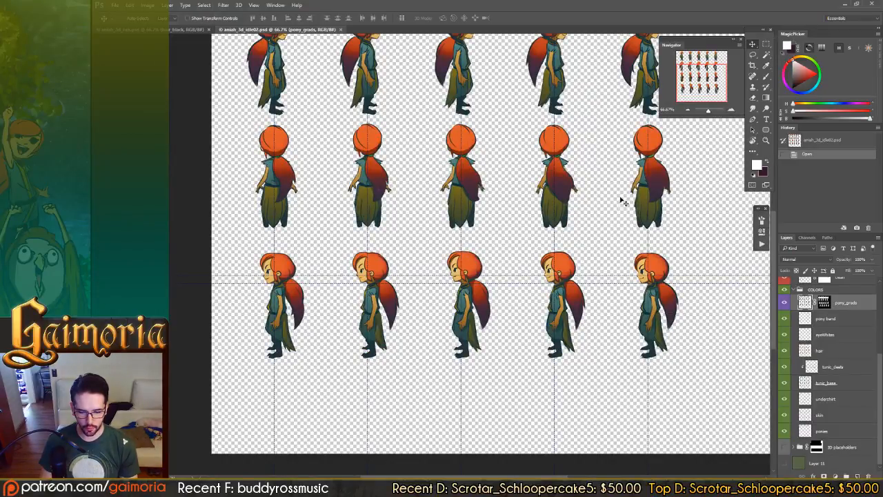
{"action": "left_click_drag", "start_coordinate": [531, 253], "coordinate": [532, 248]}
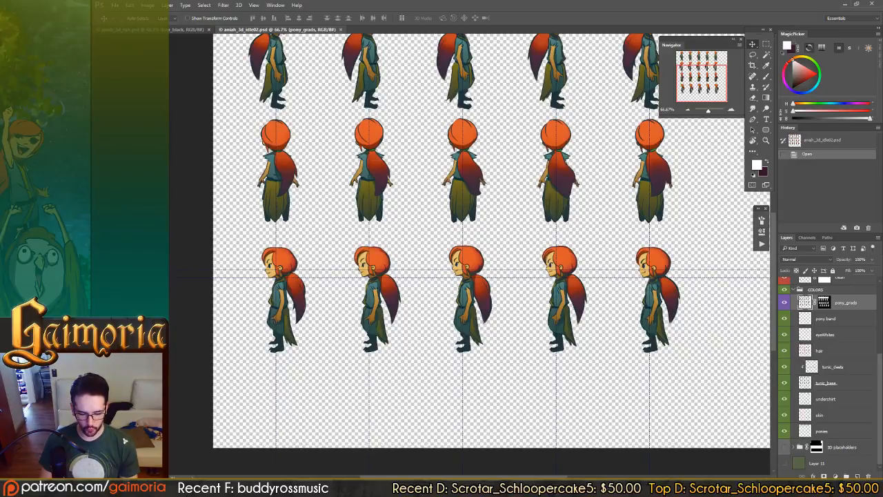
- Switch to the running game in Unity and test the character's left and right movement and idle poses
{"action": "key", "text": "alt+Tab"}
{"action": "left_click", "coordinate": [473, 25]}
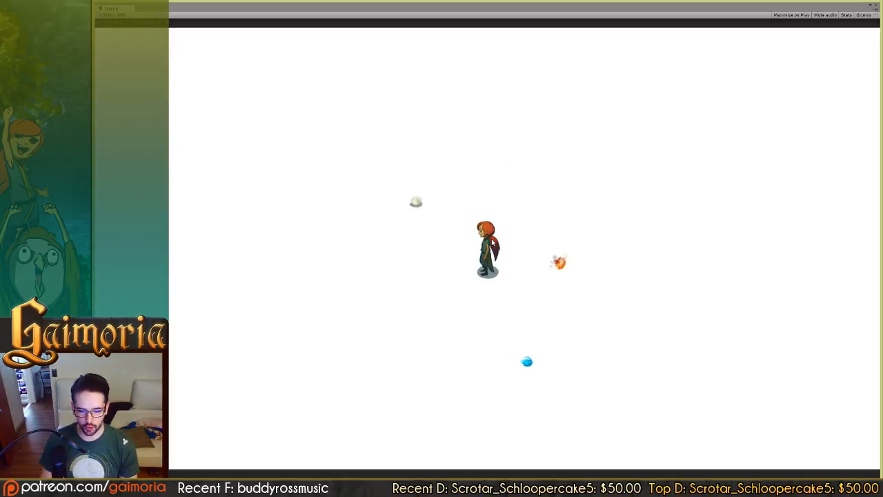
{"action": "key", "text": "a"}
{"action": "key", "text": "d"}
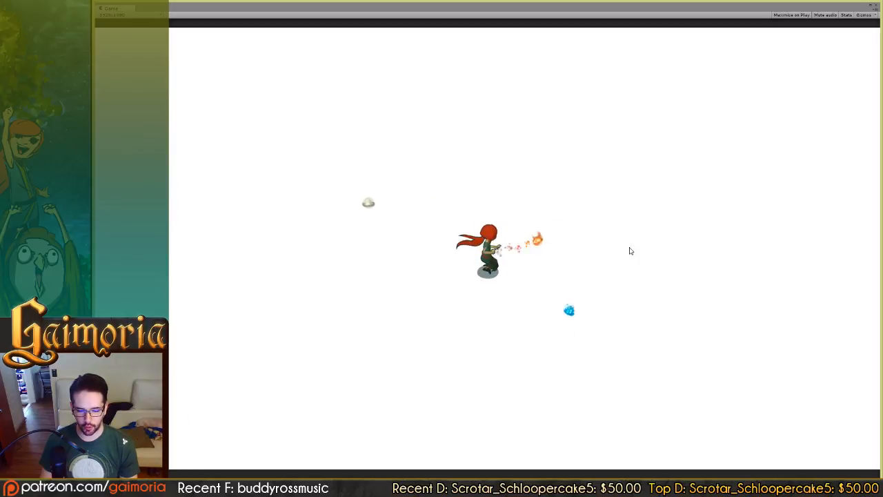
{"action": "key", "text": "a"}
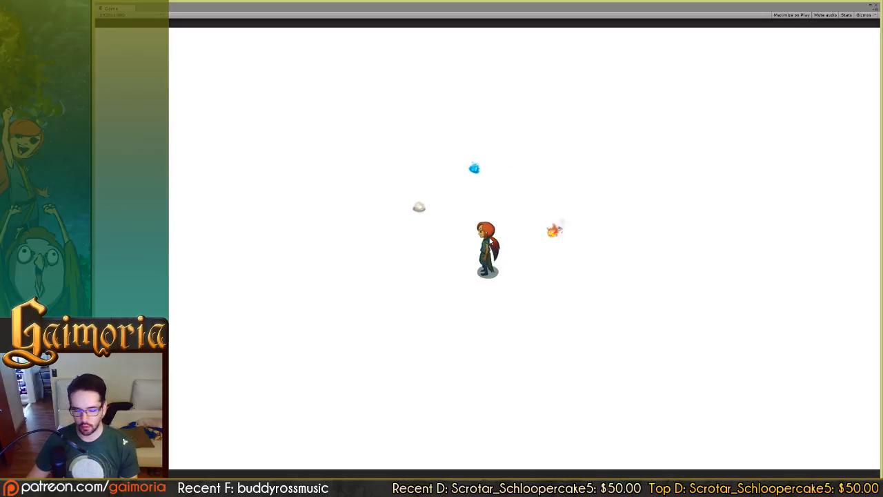
{"action": "key", "text": "a"}
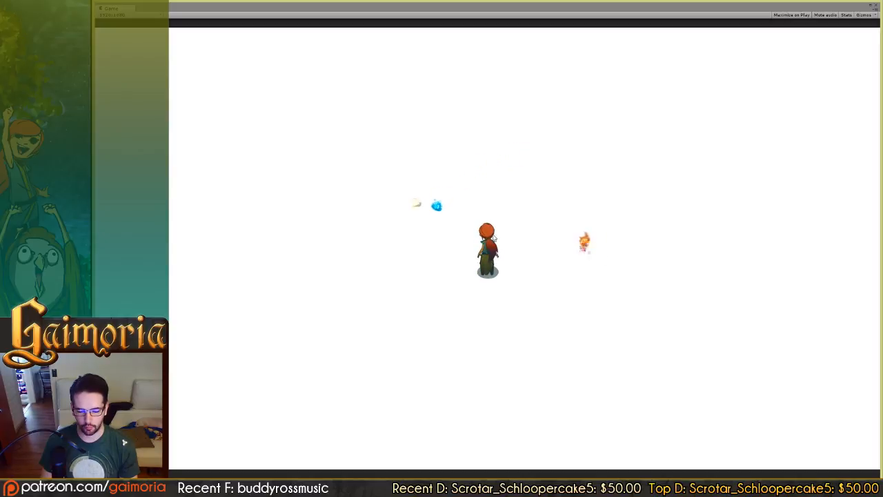
{"action": "key", "text": "d"}
{"action": "key", "text": "a"}
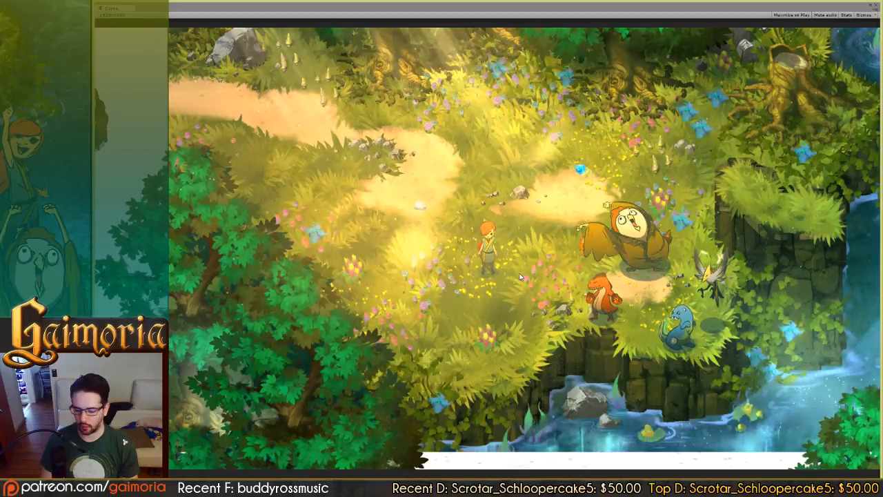
- Run the character up and right out of the forest scene and past the red portal to view the back-facing run
{"action": "key", "text": "w"}
{"action": "key", "text": "d"}
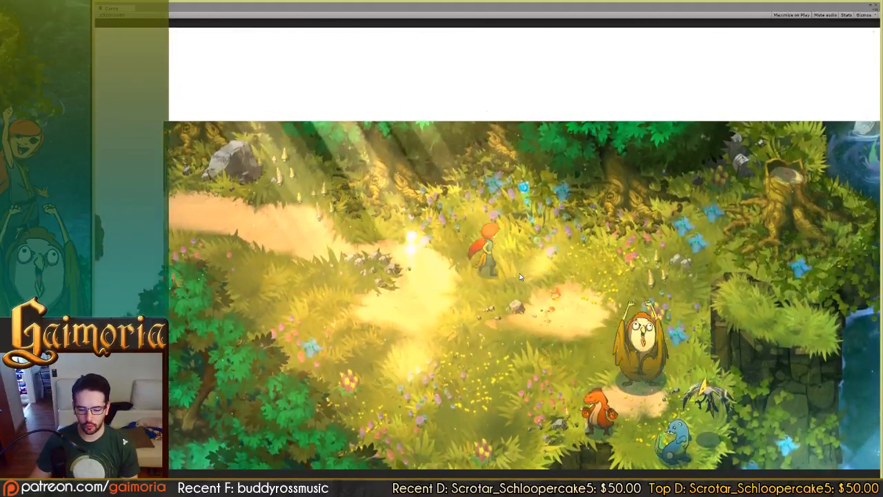
{"action": "key", "text": "d"}
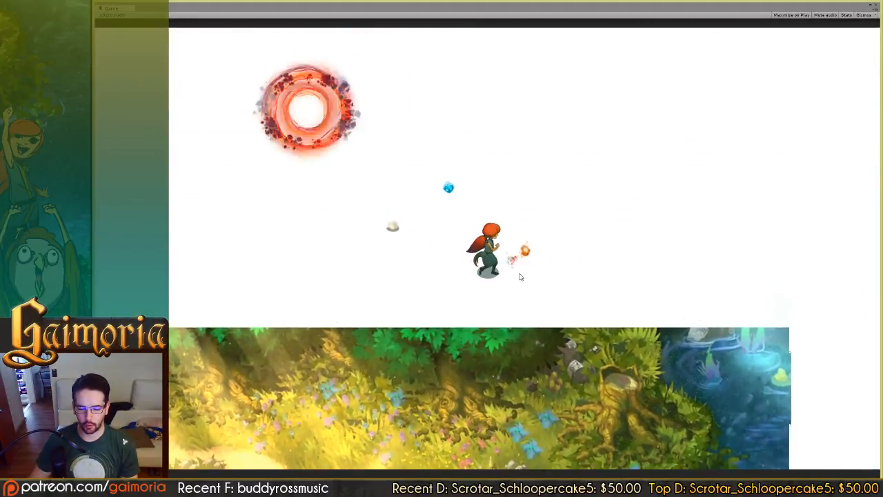
{"action": "key", "text": "w"}
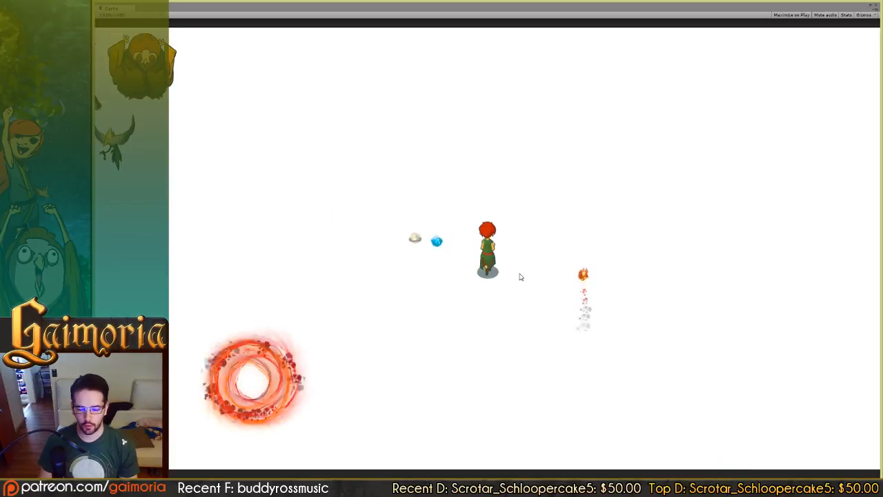
{"action": "key", "text": "d"}
{"action": "key", "text": "s"}
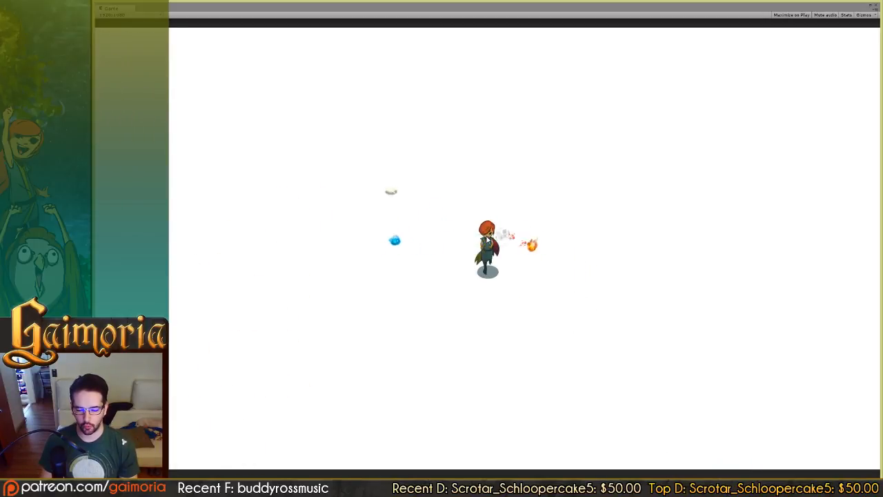
- Run the character in all four directions on the empty area, changing direction rapidly to examine the run animations
{"action": "key", "text": "d"}
{"action": "key", "text": "s"}
{"action": "key", "text": "d"}
{"action": "key", "text": "s"}
{"action": "key", "text": "a"}
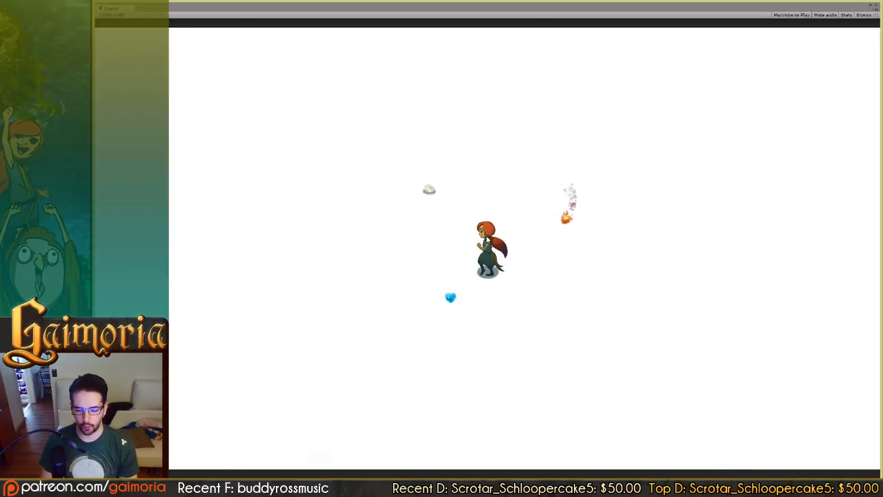
{"action": "key", "text": "s"}
{"action": "key", "text": "d"}
{"action": "key", "text": "w"}
{"action": "key", "text": "a"}
{"action": "key", "text": "s"}
{"action": "key", "text": "d"}
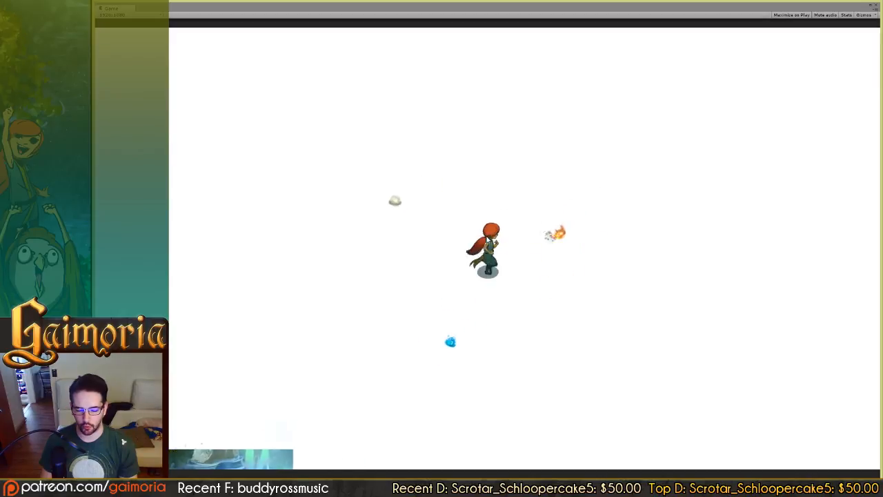
{"action": "key", "text": "s"}
{"action": "key", "text": "a"}
{"action": "key", "text": "s"}
{"action": "key", "text": "d"}
{"action": "key", "text": "s"}
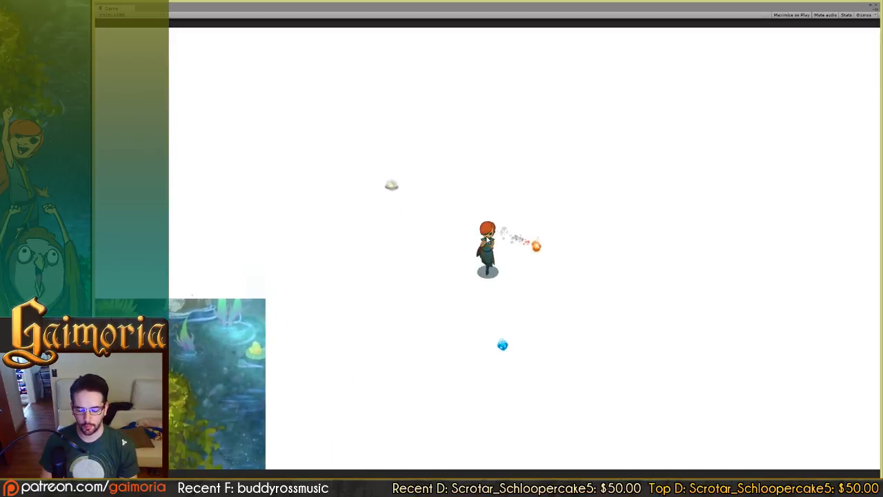
{"action": "key", "text": "a"}
{"action": "key", "text": "d"}
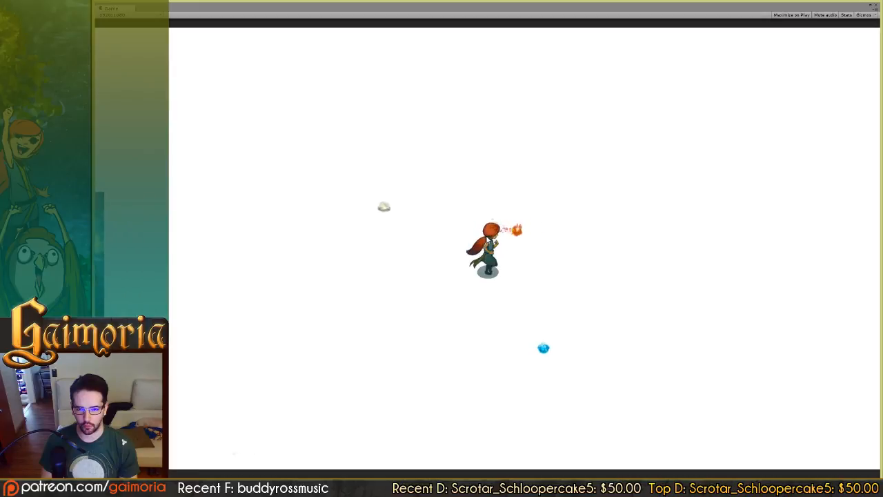
{"action": "key", "text": "s"}
{"action": "key", "text": "a"}
{"action": "key", "text": "w"}
{"action": "key", "text": "d"}
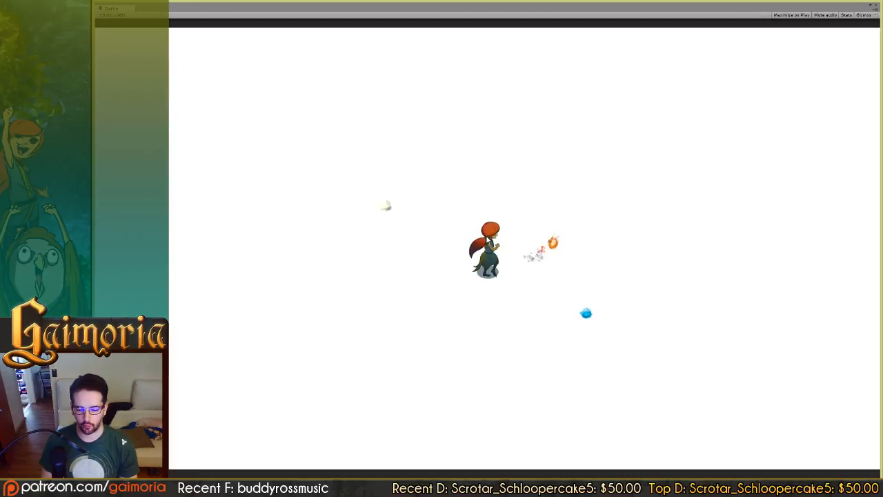
{"action": "key", "text": "w"}
{"action": "key", "text": "a"}
{"action": "key", "text": "s"}
{"action": "key", "text": "d"}
{"action": "key", "text": "w"}
{"action": "key", "text": "a"}
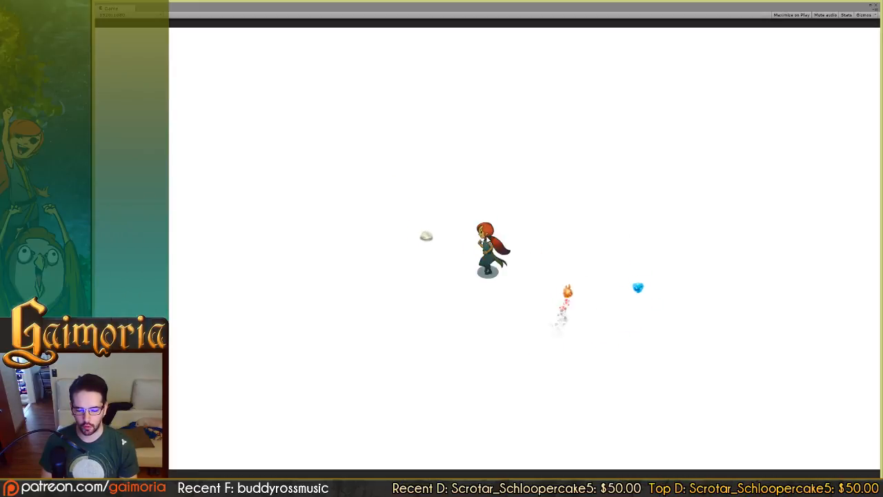
{"action": "key", "text": "s"}
{"action": "key", "text": "d"}
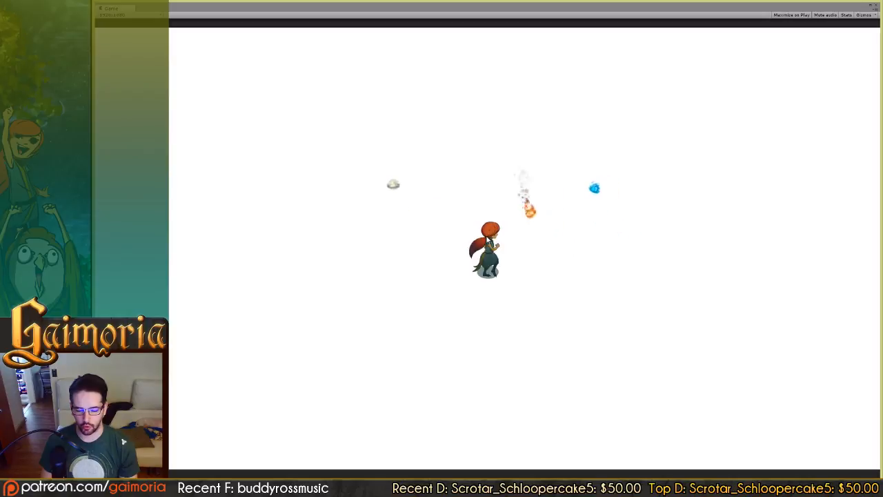
- Run the character left through the forest scene and test the upward run on the blank area again
{"action": "key", "text": "a"}
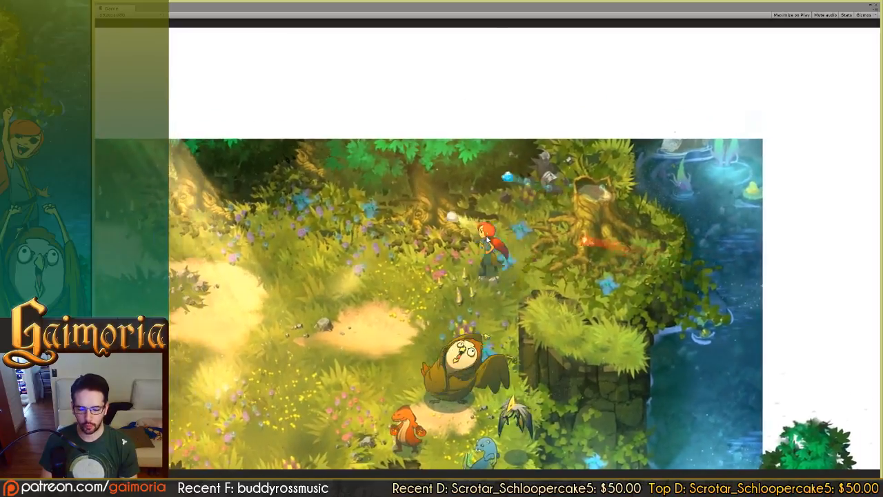
{"action": "key", "text": "a"}
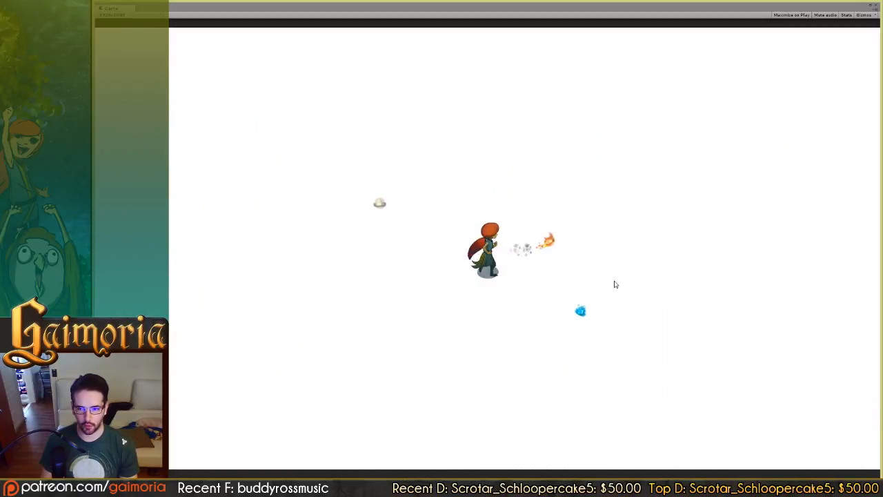
{"action": "key", "text": "w"}
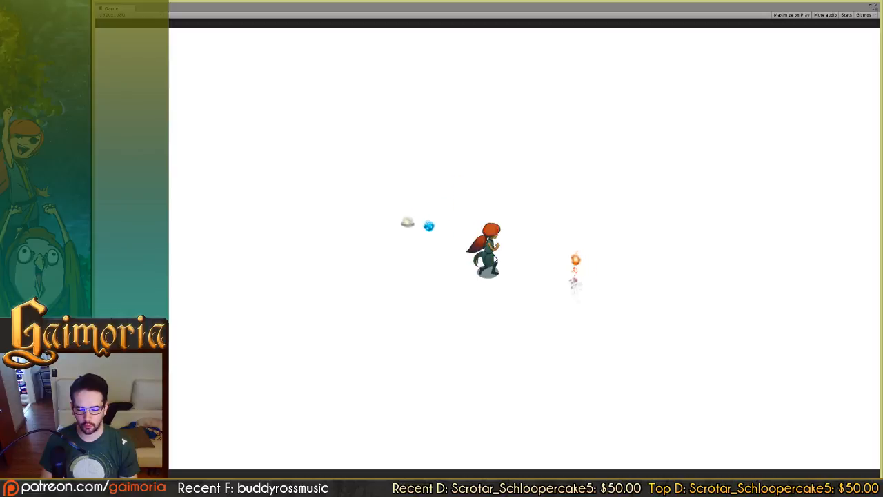
{"action": "key", "text": "w"}
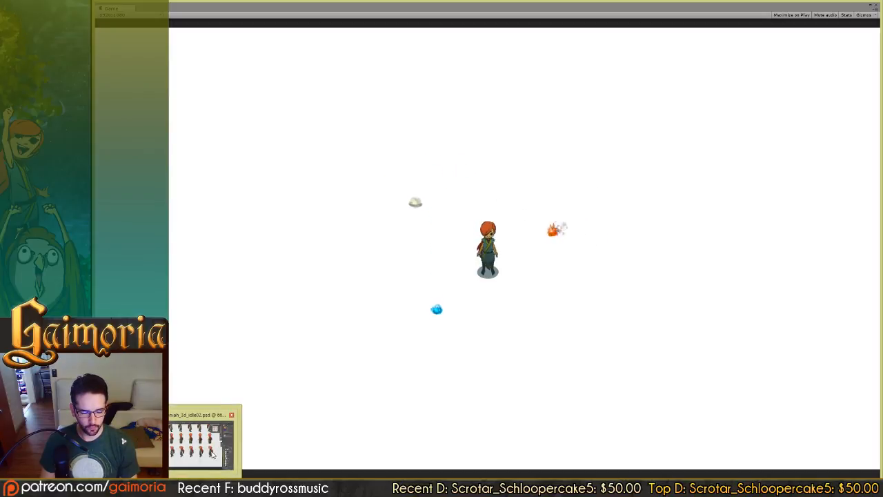
- Switch to Photoshop, review the idle sprite sheet, and bring the run animation document to the front
{"action": "left_click", "coordinate": [205, 486]}
{"action": "scroll", "coordinate": [491, 181], "scroll_direction": "up", "scroll_amount": 4}
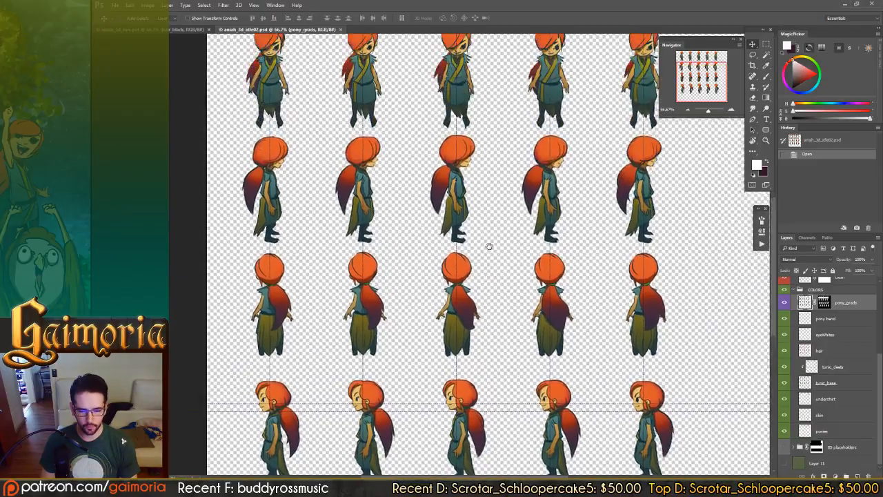
{"action": "left_click", "coordinate": [172, 31]}
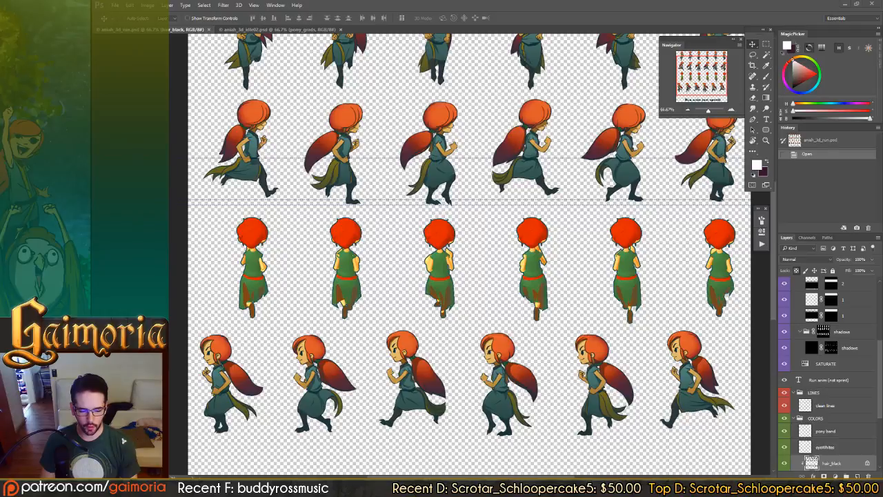
- Open two File Explorer windows and arrange them side by side across the screen
{"action": "key", "text": "super+e"}
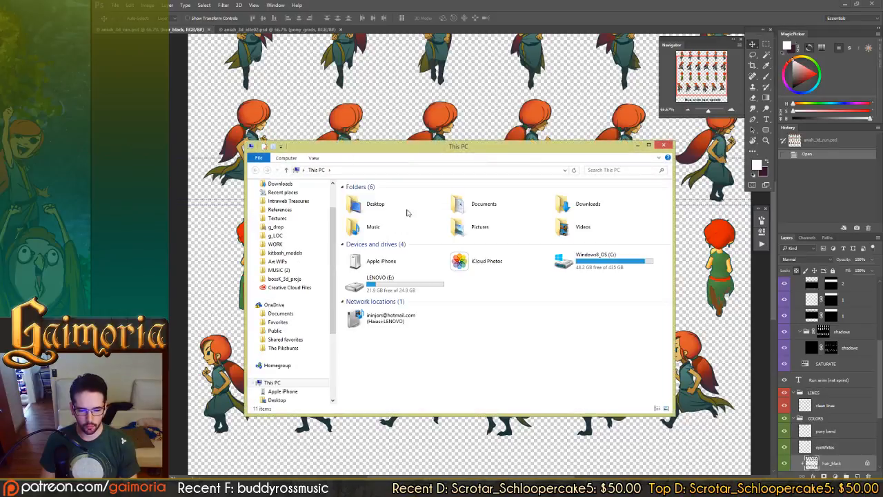
{"action": "left_click_drag", "start_coordinate": [469, 146], "coordinate": [92, 157]}
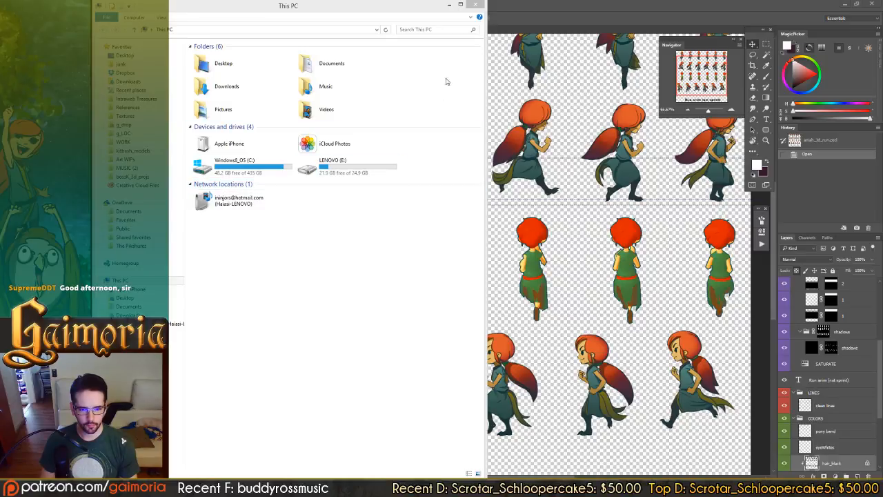
{"action": "key", "text": "super+e"}
{"action": "left_click_drag", "start_coordinate": [475, 163], "coordinate": [882, 148]}
{"action": "left_click", "coordinate": [365, 302]}
{"action": "left_click", "coordinate": [693, 305]}
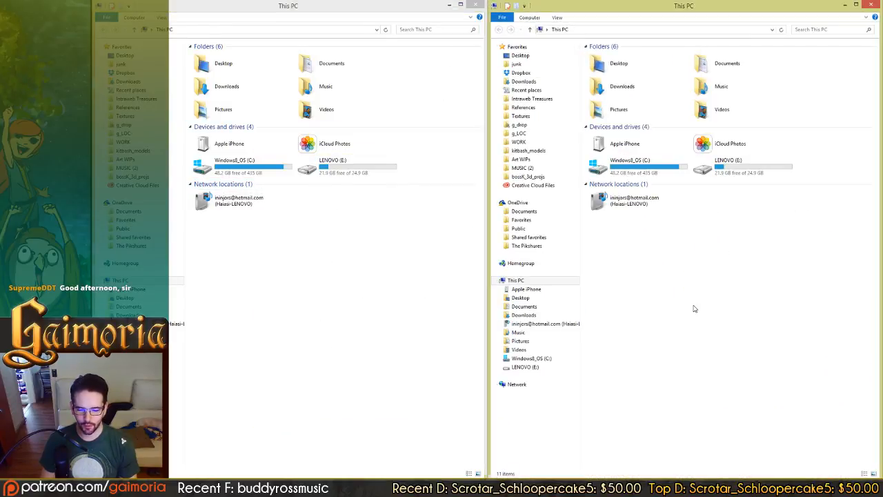
{"action": "double_click", "coordinate": [382, 290]}
{"action": "left_click", "coordinate": [288, 240]}
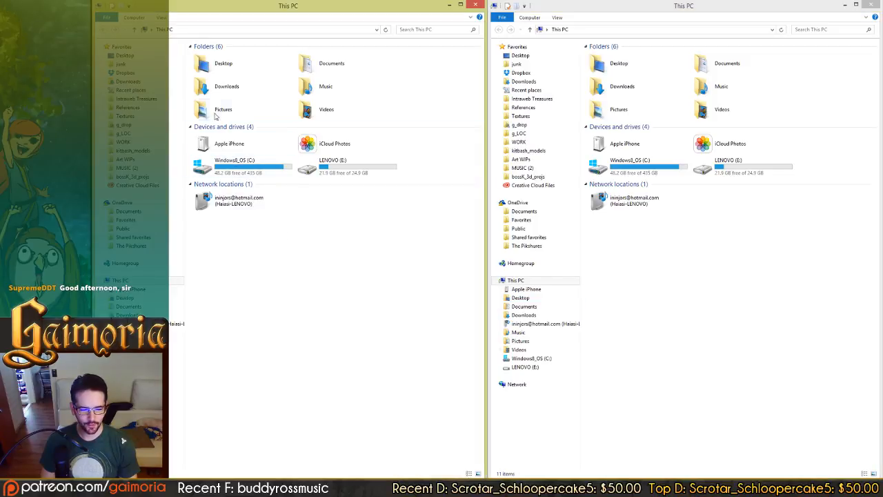
- Open the working_assets folder in one Explorer window and the gaemoria project repository folder in the other
{"action": "double_click", "coordinate": [688, 237]}
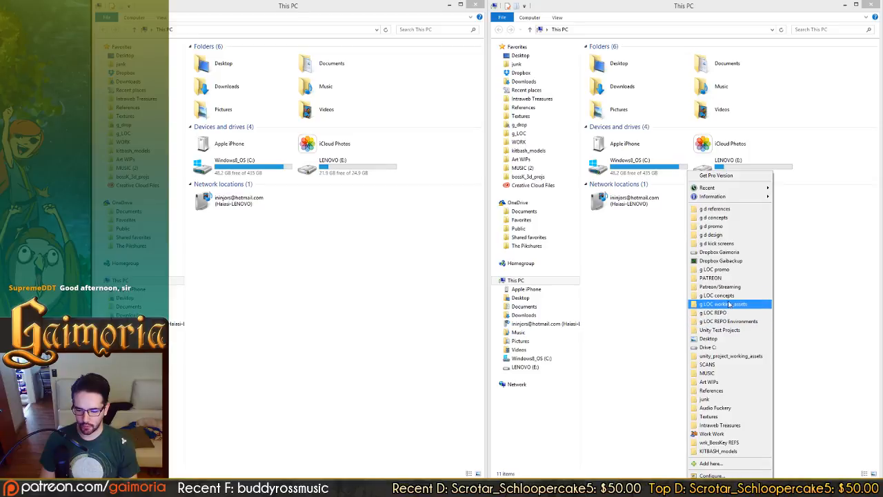
{"action": "left_click", "coordinate": [728, 304]}
{"action": "middle_click", "coordinate": [734, 330]}
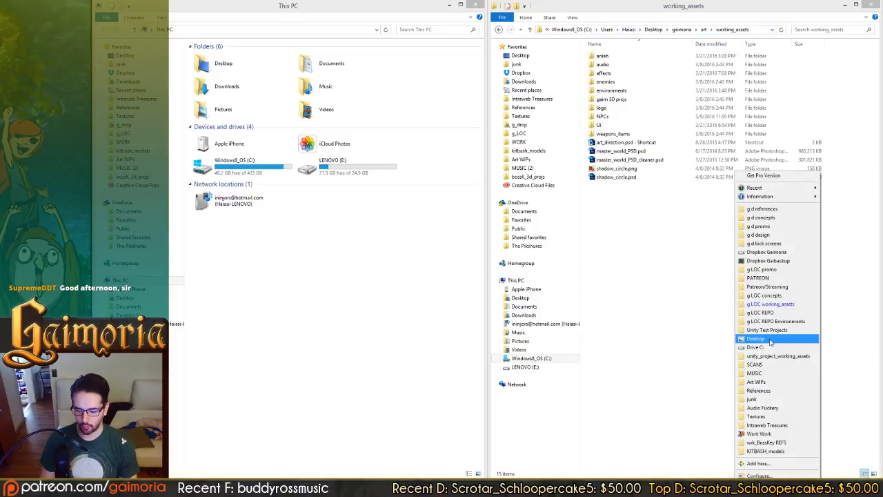
{"action": "left_click", "coordinate": [769, 313]}
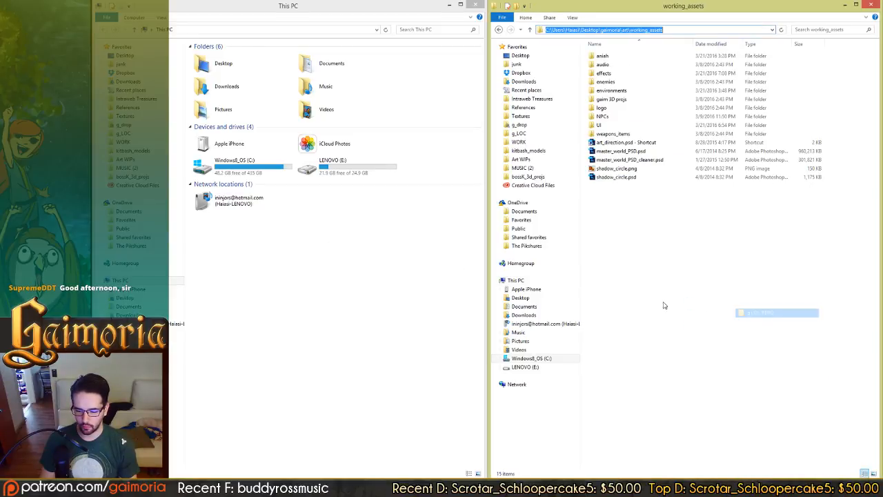
{"action": "middle_click", "coordinate": [376, 307]}
{"action": "left_click", "coordinate": [377, 307]}
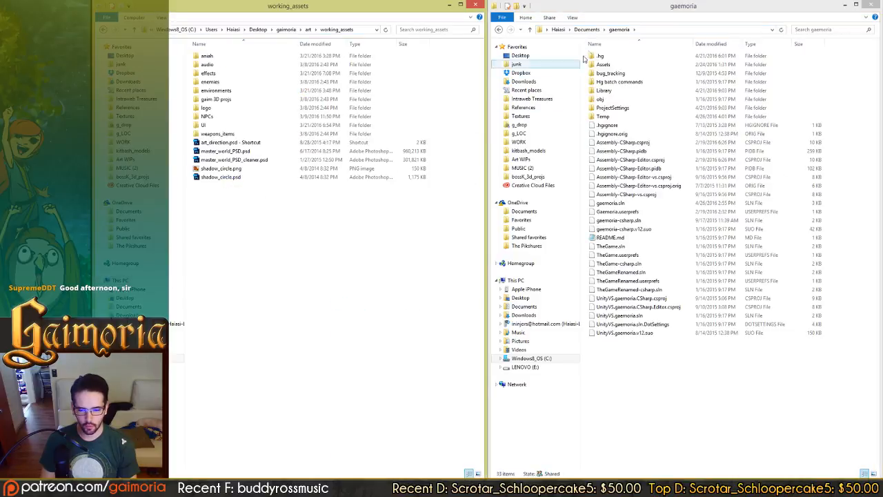
- In the gaemoria repository window, browse to Assets, Art, Sprites, Units, Aniah
{"action": "double_click", "coordinate": [602, 63]}
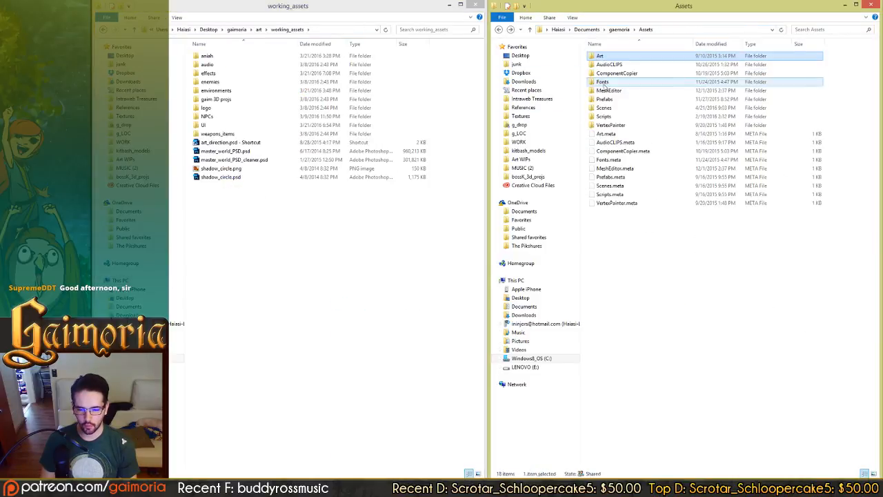
{"action": "double_click", "coordinate": [600, 56]}
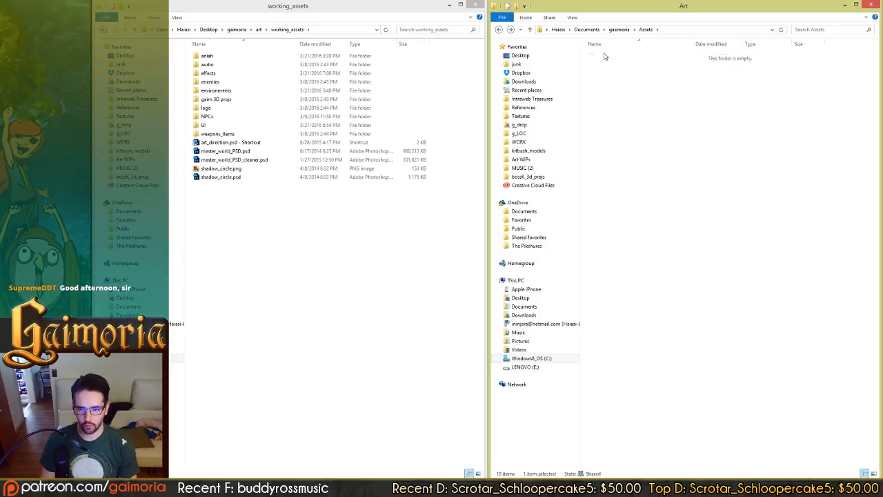
{"action": "double_click", "coordinate": [607, 90]}
{"action": "key", "text": "BackSpace"}
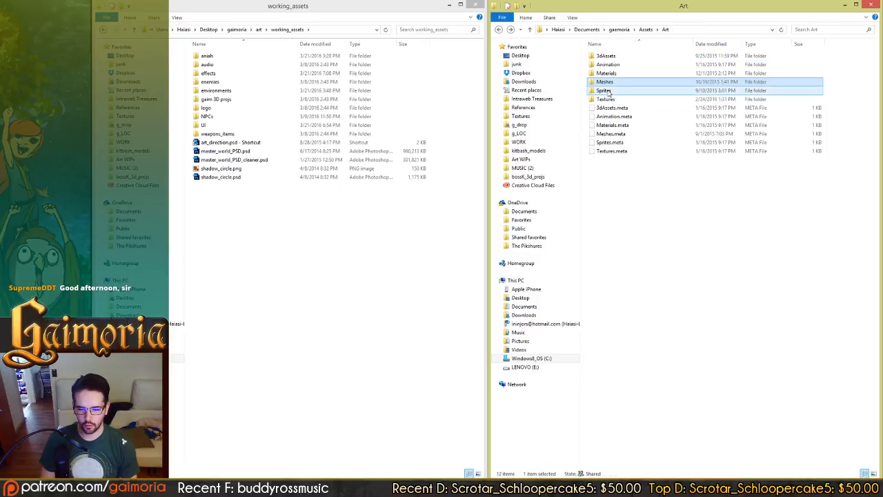
{"action": "double_click", "coordinate": [605, 90]}
{"action": "double_click", "coordinate": [600, 73]}
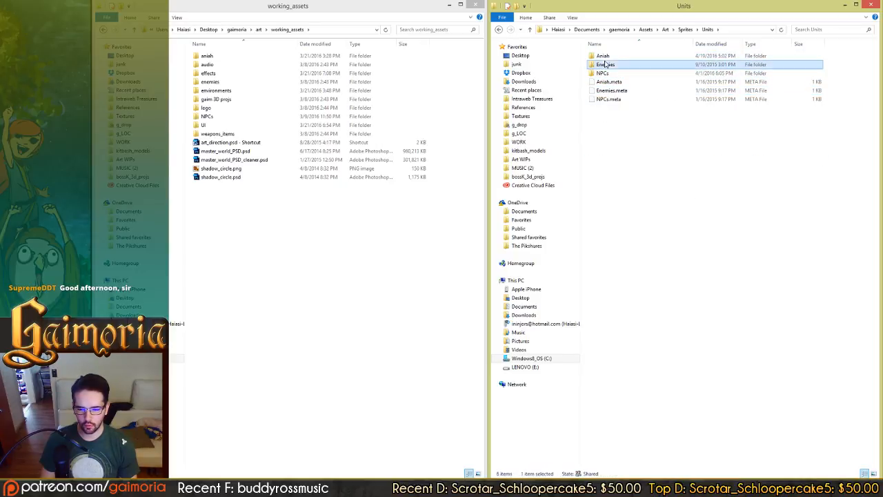
{"action": "double_click", "coordinate": [603, 56]}
- In the working_assets window, open the aniah folder's movement subfolder
{"action": "left_click", "coordinate": [195, 56]}
{"action": "double_click", "coordinate": [195, 56]}
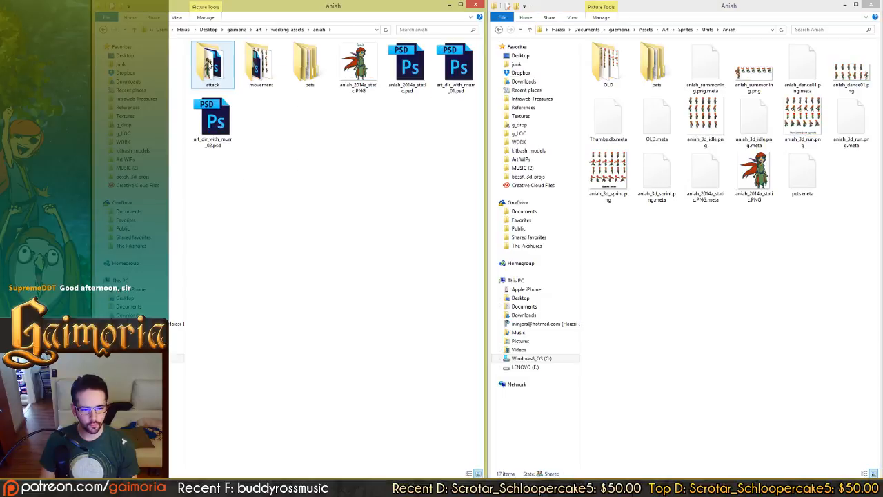
{"action": "double_click", "coordinate": [246, 69]}
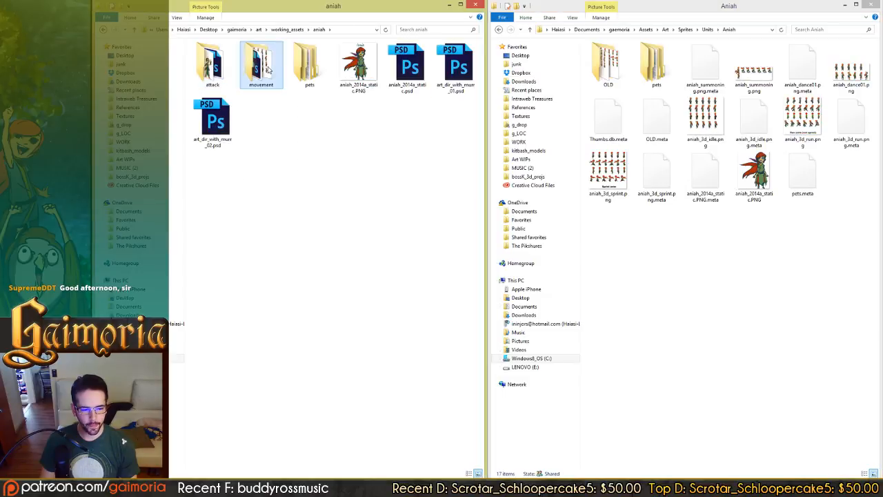
{"action": "left_click", "coordinate": [759, 325]}
{"action": "middle_click", "coordinate": [364, 293]}
{"action": "left_click", "coordinate": [323, 326]}
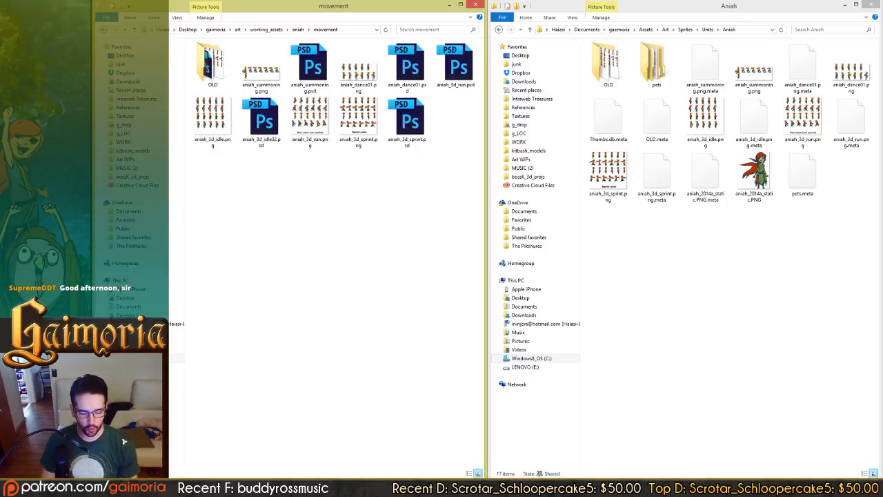
- Switch to the running game and move the character up, down, left and right to compare the run animations
{"action": "key", "text": "alt+Tab"}
{"action": "key", "text": "w"}
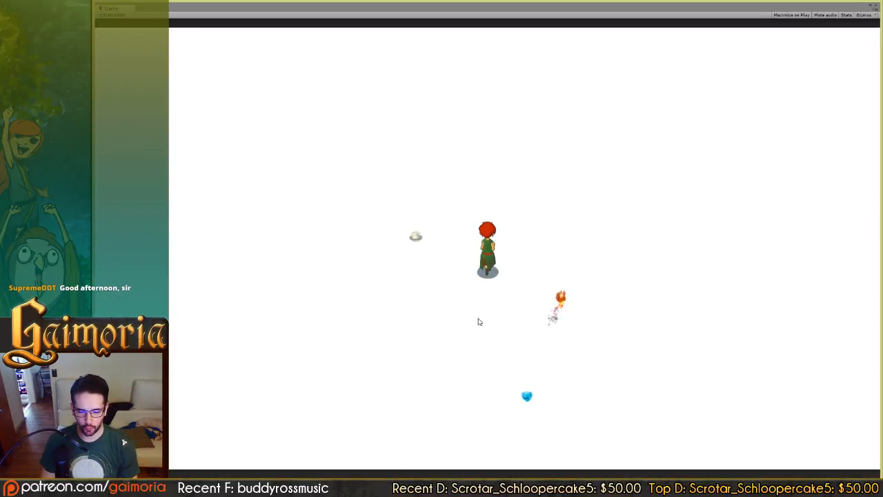
{"action": "key", "text": "s"}
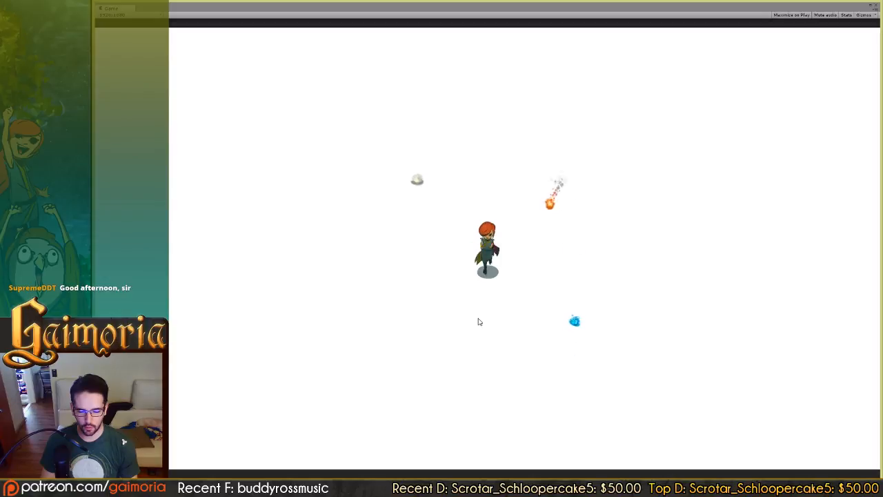
{"action": "key", "text": "d"}
{"action": "key", "text": "a"}
{"action": "key", "text": "d"}
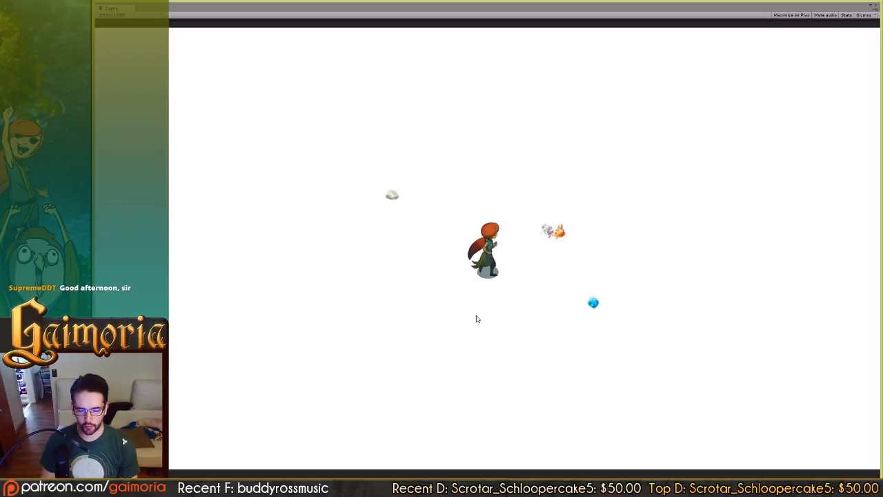
{"action": "key", "text": "a"}
{"action": "key", "text": "w"}
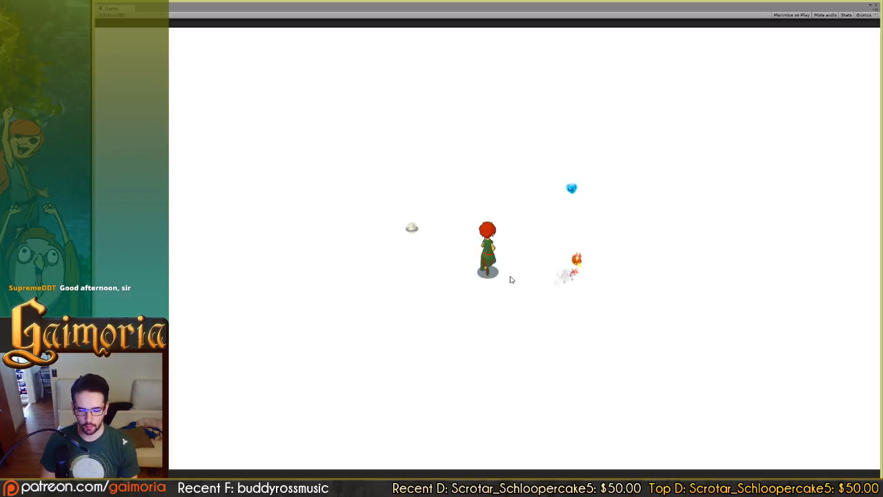
{"action": "key", "text": "s"}
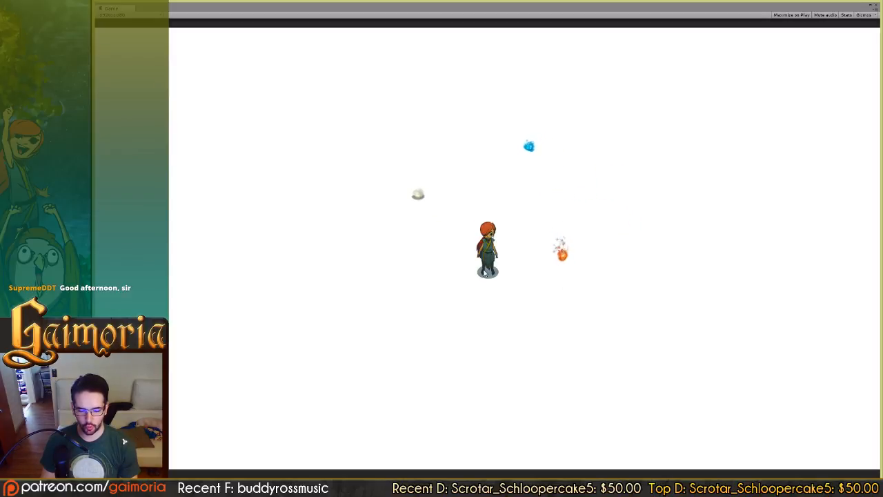
- Switch back to Photoshop and examine the back-facing row of the run sprite sheet
{"action": "left_click", "coordinate": [205, 483]}
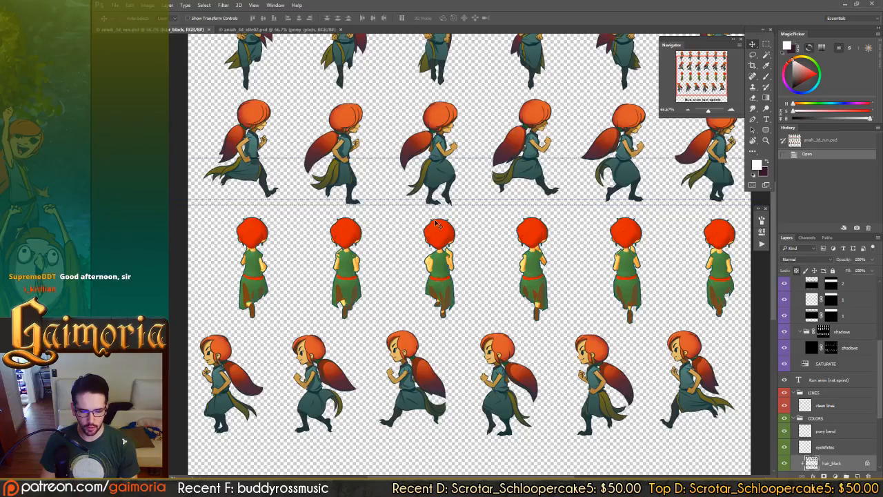
{"action": "left_click_drag", "start_coordinate": [385, 209], "coordinate": [614, 230]}
{"action": "left_click_drag", "start_coordinate": [408, 220], "coordinate": [207, 179]}
{"action": "left_click_drag", "start_coordinate": [478, 224], "coordinate": [669, 288]}
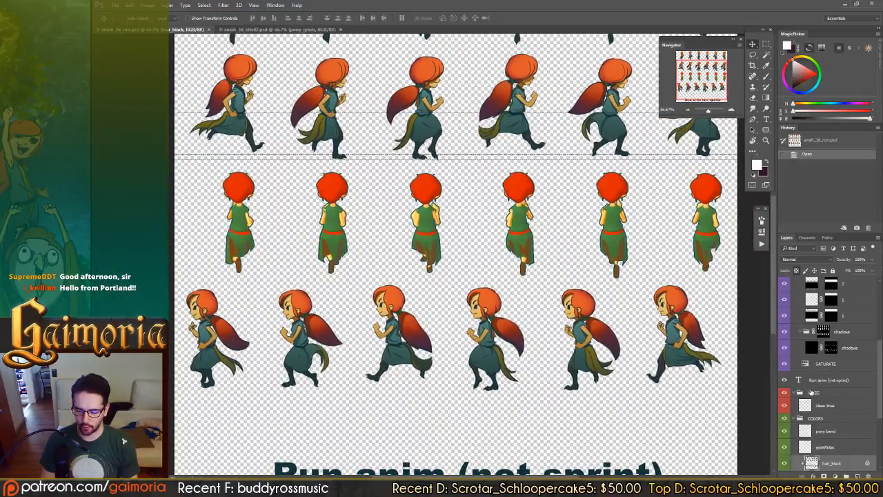
- Collapse the COLORS layer group and hide it
{"action": "left_click", "coordinate": [834, 431]}
{"action": "scroll", "coordinate": [848, 386], "scroll_direction": "down", "scroll_amount": 5}
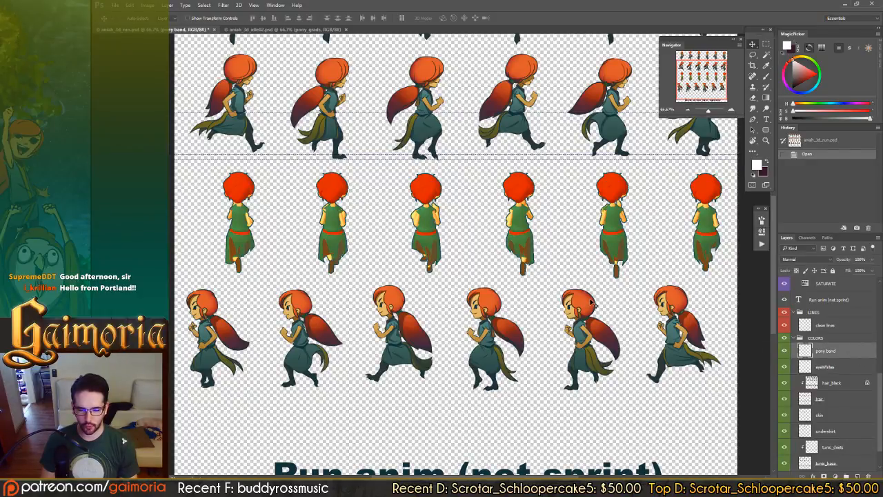
{"action": "left_click", "coordinate": [797, 338]}
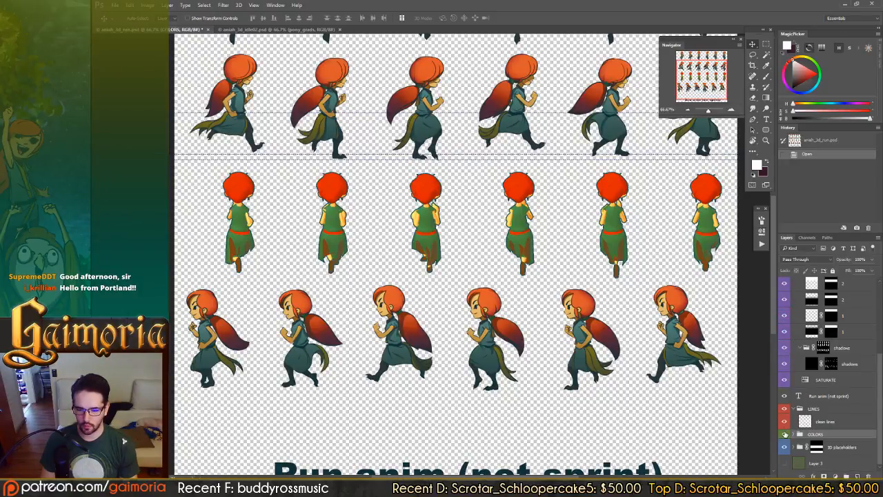
{"action": "left_click", "coordinate": [785, 433]}
- Inspect the clean lines layer in the LINES group and collapse the finalTouches group
{"action": "left_click", "coordinate": [846, 411]}
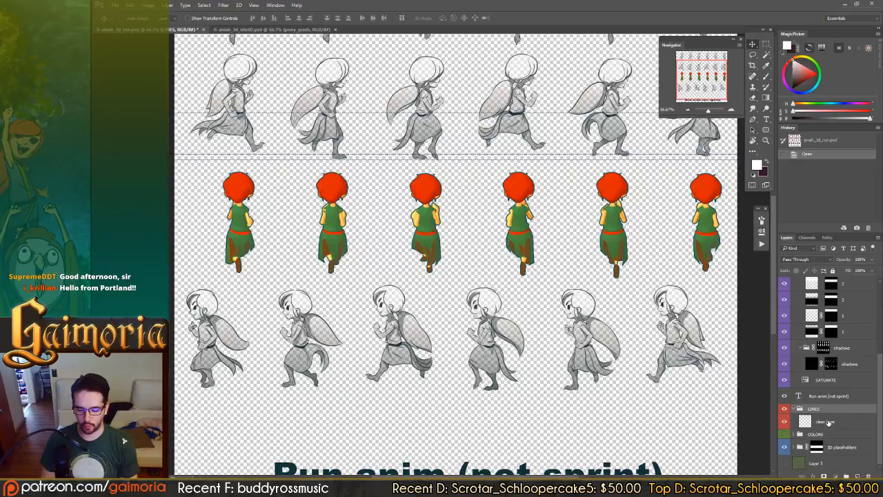
{"action": "left_click", "coordinate": [827, 422]}
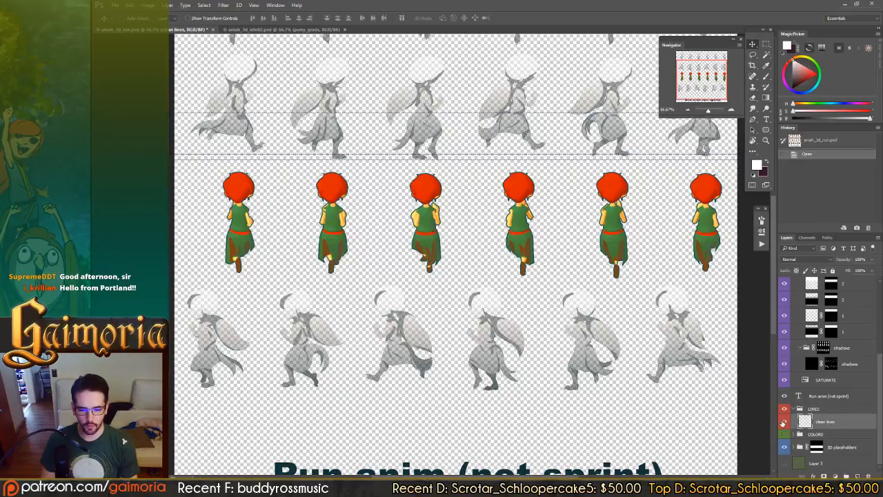
{"action": "left_click_drag", "start_coordinate": [633, 328], "coordinate": [637, 363]}
{"action": "scroll", "coordinate": [802, 308], "scroll_direction": "up", "scroll_amount": 5}
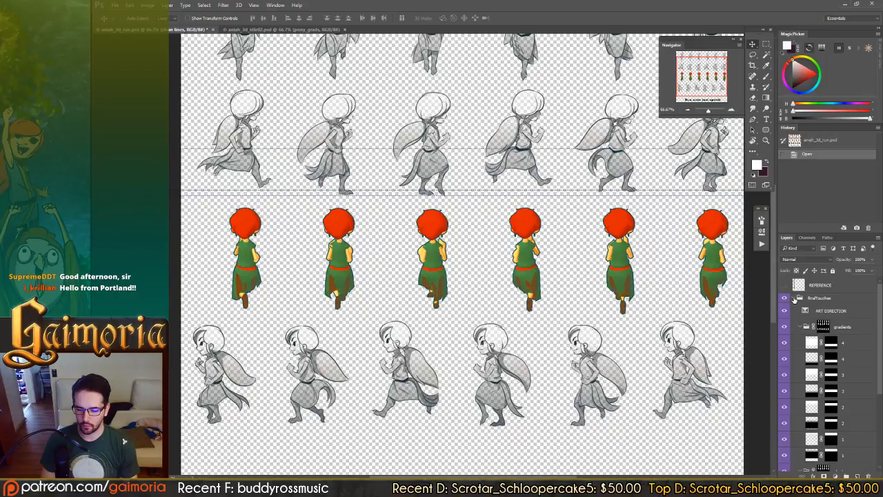
{"action": "left_click", "coordinate": [794, 298]}
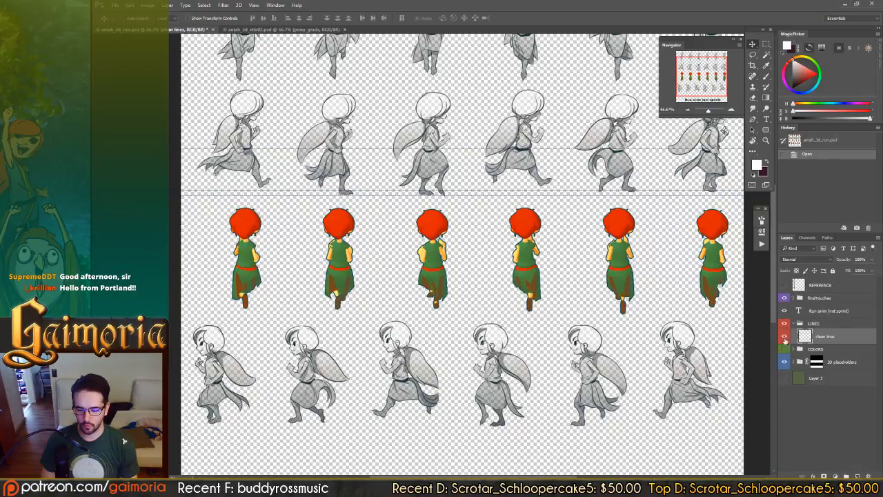
- Show the olive green background layer, check the clean lines layer's visibility, and hide the finalTouches group
{"action": "left_click", "coordinate": [784, 377]}
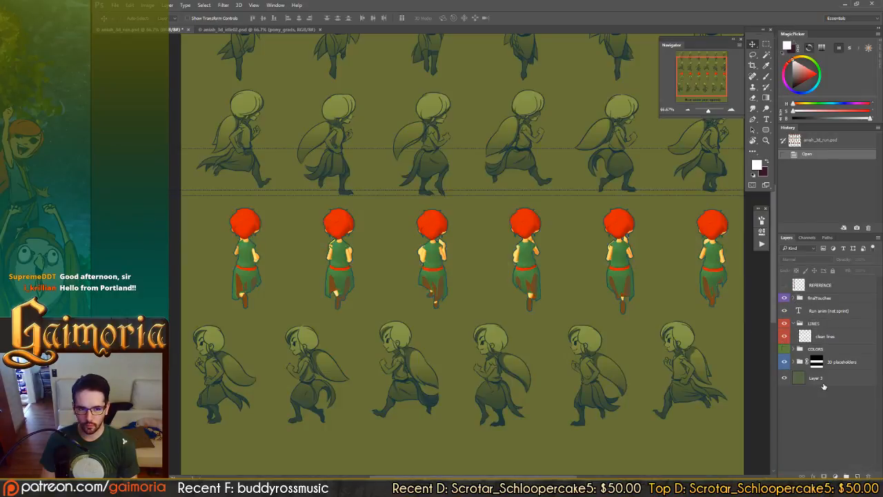
{"action": "left_click", "coordinate": [793, 337]}
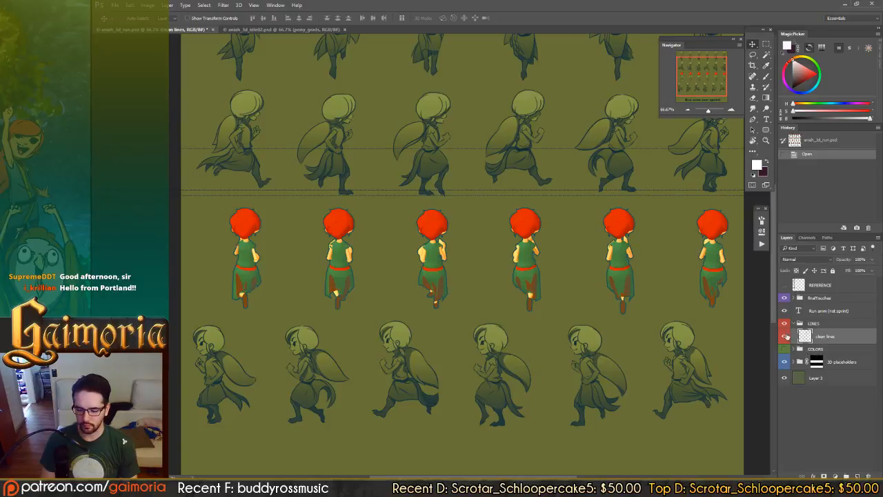
{"action": "left_click", "coordinate": [784, 335]}
{"action": "left_click", "coordinate": [783, 336]}
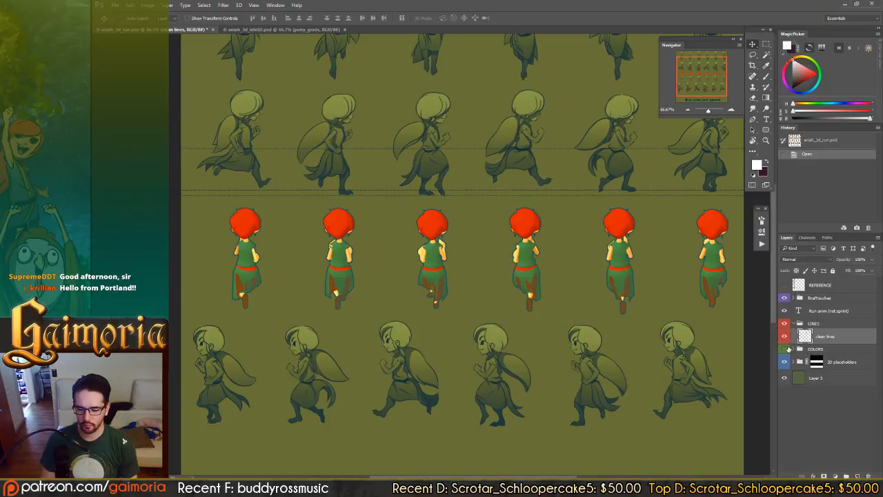
{"action": "left_click", "coordinate": [783, 298]}
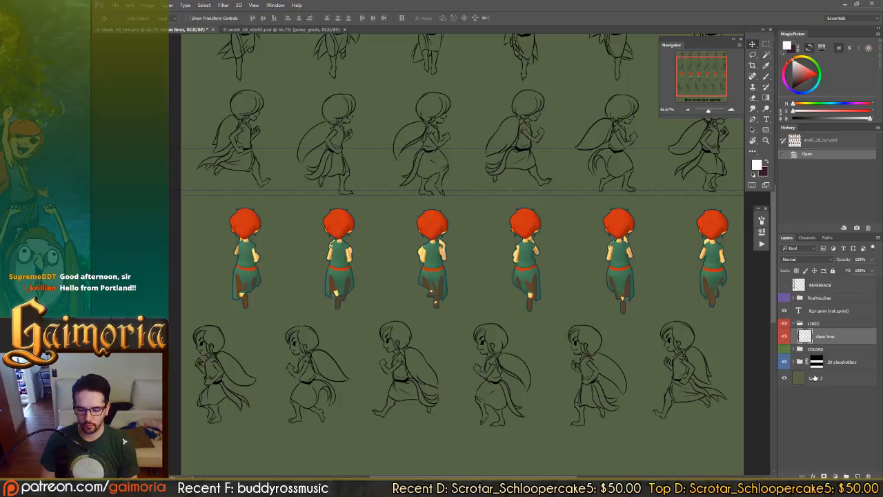
- Lower the 3D placeholders group's opacity until the back-facing figures are faint, and select the clean lines layer
{"action": "left_click", "coordinate": [835, 362]}
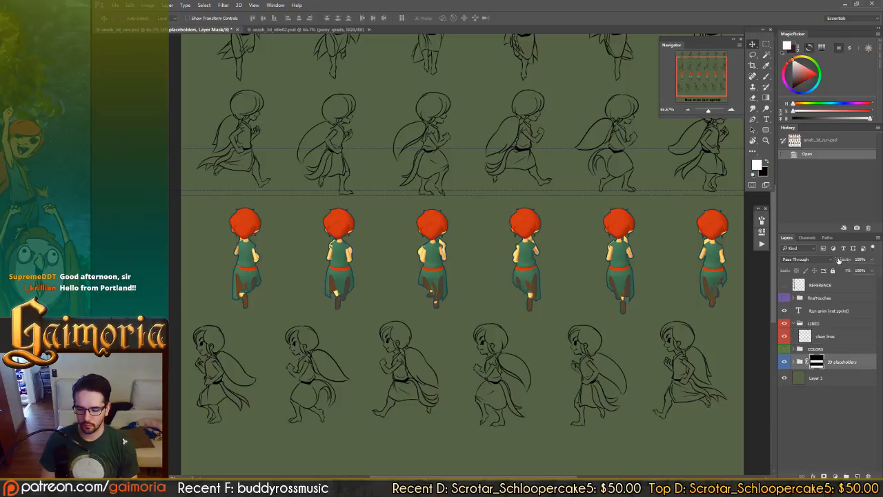
{"action": "left_click_drag", "start_coordinate": [840, 259], "coordinate": [744, 262]}
{"action": "left_click", "coordinate": [807, 336]}
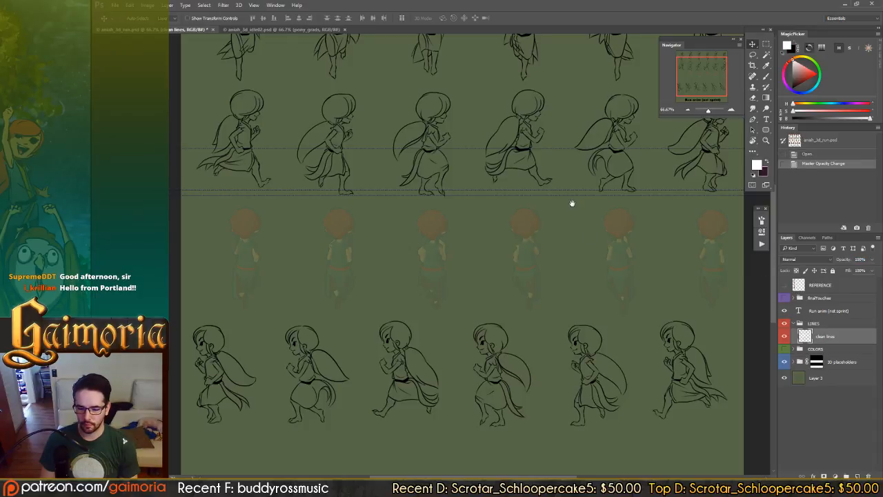
{"action": "left_click_drag", "start_coordinate": [571, 204], "coordinate": [536, 315]}
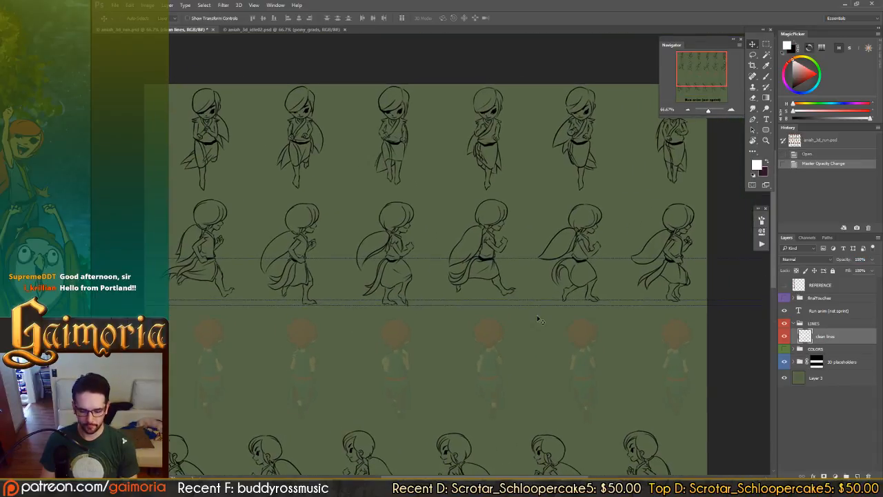
- Duplicate the first row of front-facing line art onto the faint back-facing placeholders in the third row
{"action": "key", "text": "m"}
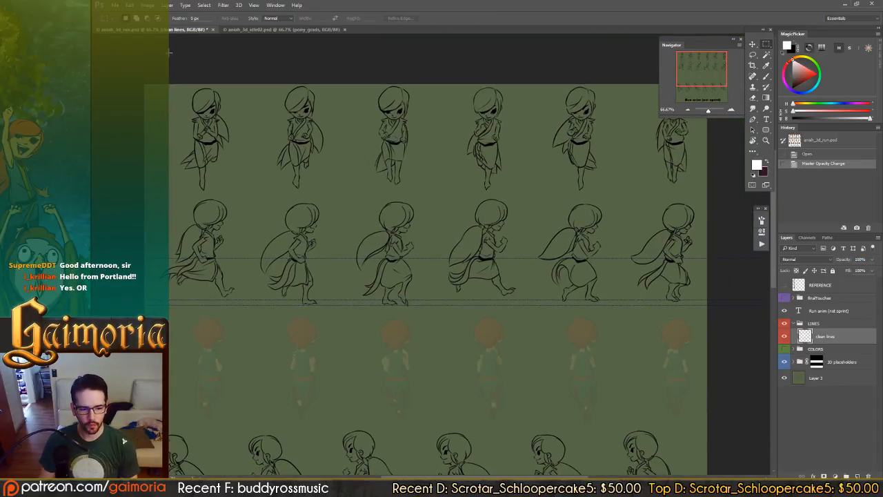
{"action": "left_click_drag", "start_coordinate": [170, 51], "coordinate": [715, 196]}
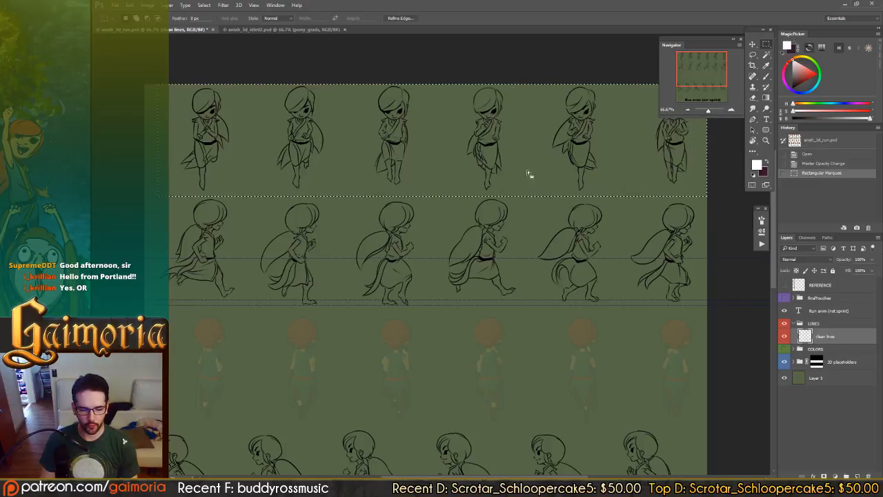
{"action": "key", "text": "v"}
{"action": "left_click_drag", "start_coordinate": [508, 138], "coordinate": [502, 362]}
{"action": "key", "text": "ctrl+plus"}
{"action": "key", "text": "ctrl+plus"}
{"action": "key", "text": "ctrl+plus"}
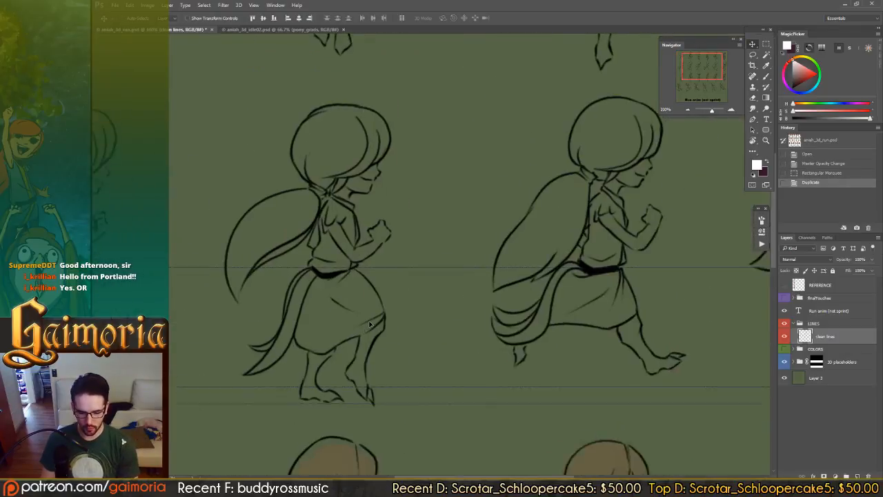
{"action": "left_click_drag", "start_coordinate": [434, 276], "coordinate": [551, 183]}
{"action": "left_click_drag", "start_coordinate": [396, 246], "coordinate": [506, 107]}
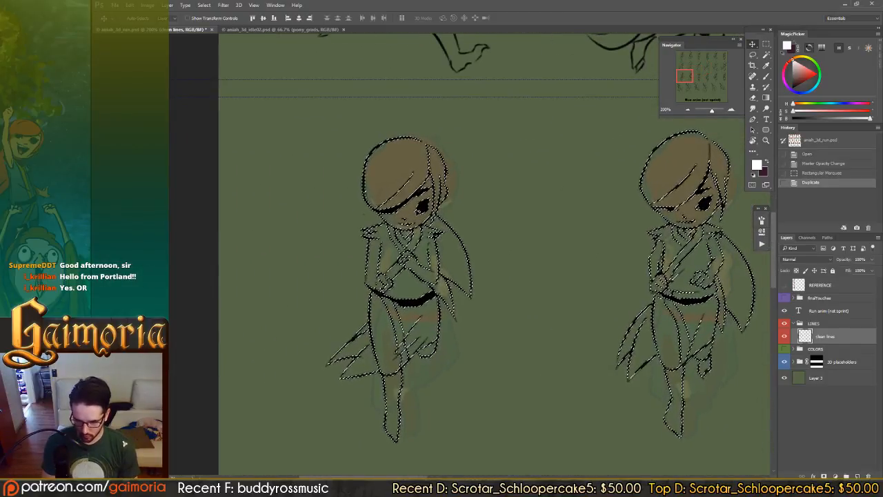
- Nudge the duplicated row to line up with the placeholder figures, deselect it and save the file
{"action": "key", "text": "Right"}
{"action": "key", "text": "Right"}
{"action": "key", "text": "Right"}
{"action": "key", "text": "Right"}
{"action": "key", "text": "Right"}
{"action": "key", "text": "Right"}
{"action": "key", "text": "Right"}
{"action": "key", "text": "Right"}
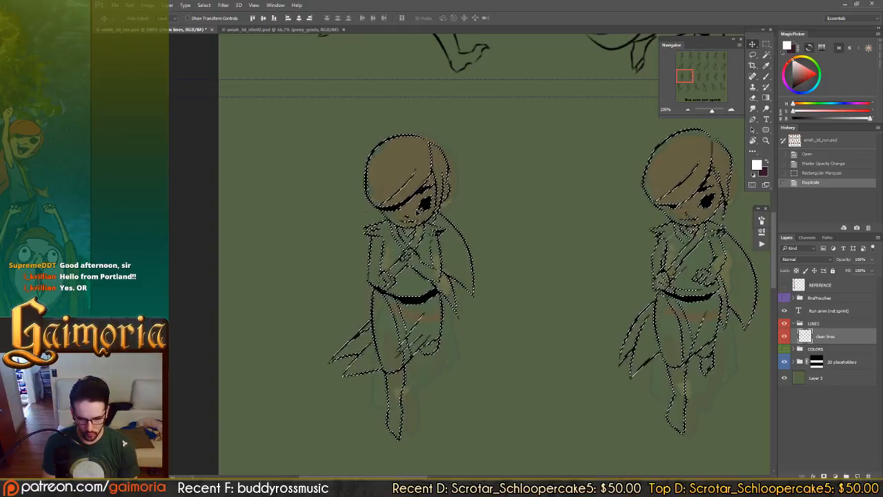
{"action": "key", "text": "Left"}
{"action": "key", "text": "Left"}
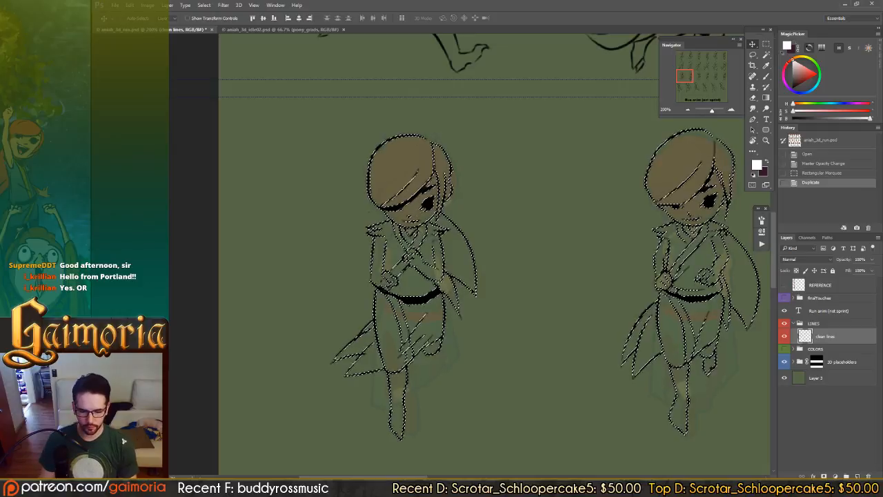
{"action": "mouse_move", "coordinate": [603, 241]}
{"action": "left_mouse_down"}
{"action": "mouse_move", "coordinate": [179, 228]}
{"action": "mouse_move", "coordinate": [512, 246]}
{"action": "mouse_move", "coordinate": [605, 236]}
{"action": "left_mouse_up"}
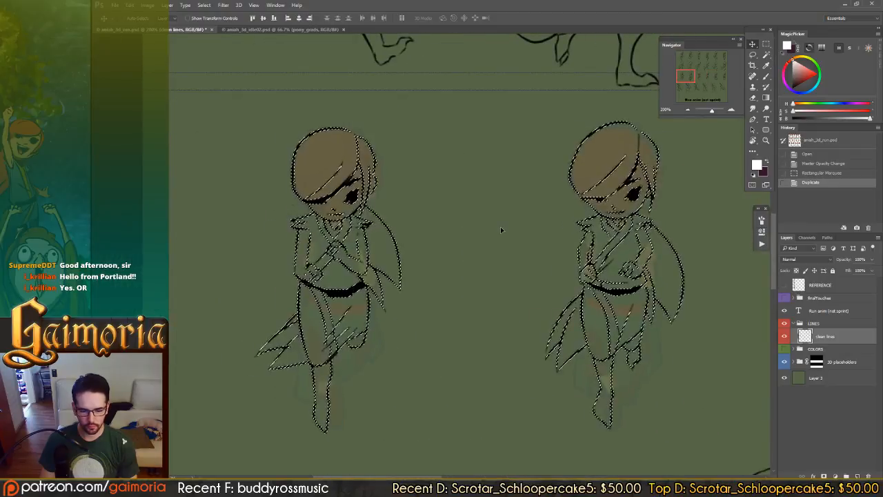
{"action": "key", "text": "ctrl+d"}
{"action": "key", "text": "ctrl+s"}
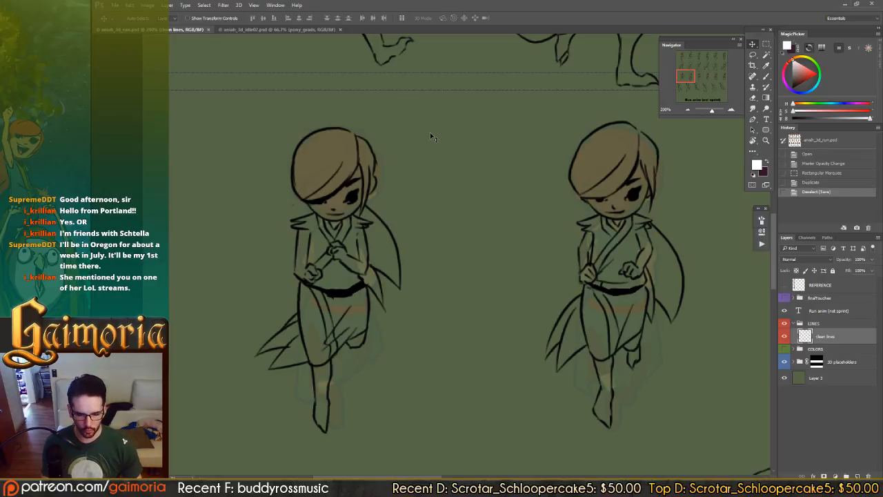
- Lower the 3D placeholders group's opacity further so the figures barely show under the line art
{"action": "key", "text": "b"}
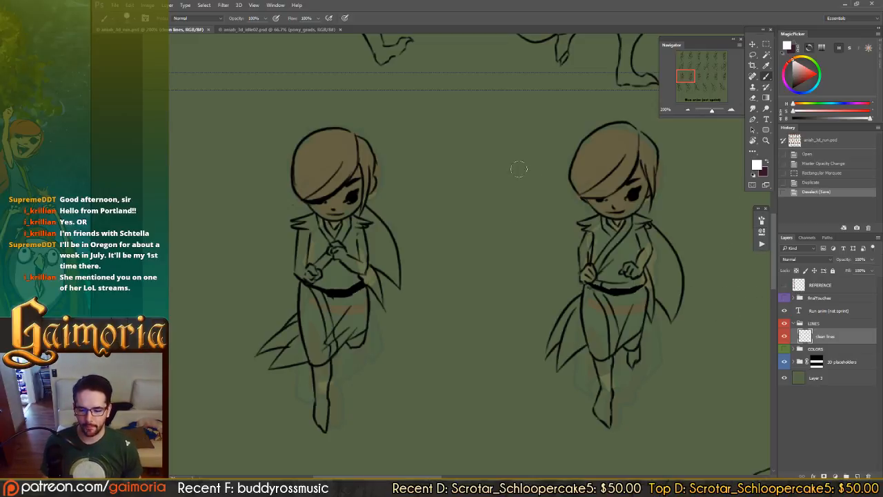
{"action": "left_click", "coordinate": [840, 364]}
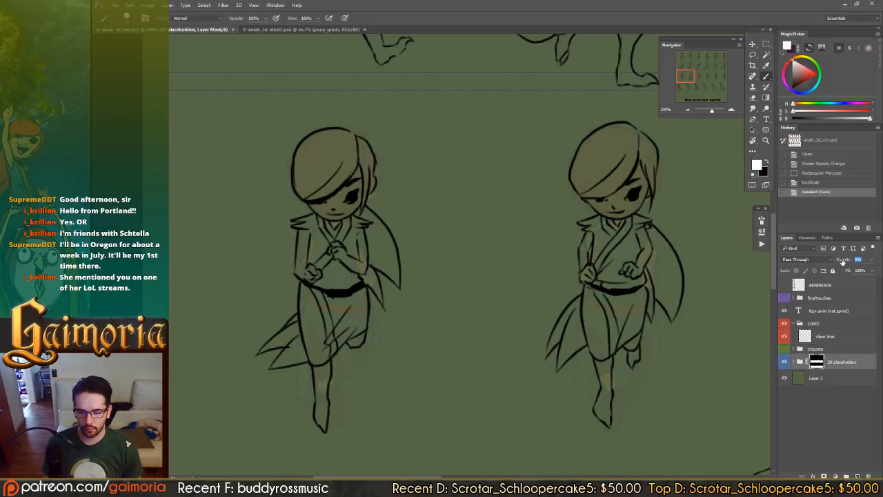
{"action": "left_click_drag", "start_coordinate": [842, 261], "coordinate": [841, 262]}
- Examine the duplicated front-facing frames against the rows of line art above them
{"action": "left_click_drag", "start_coordinate": [563, 73], "coordinate": [577, 147]}
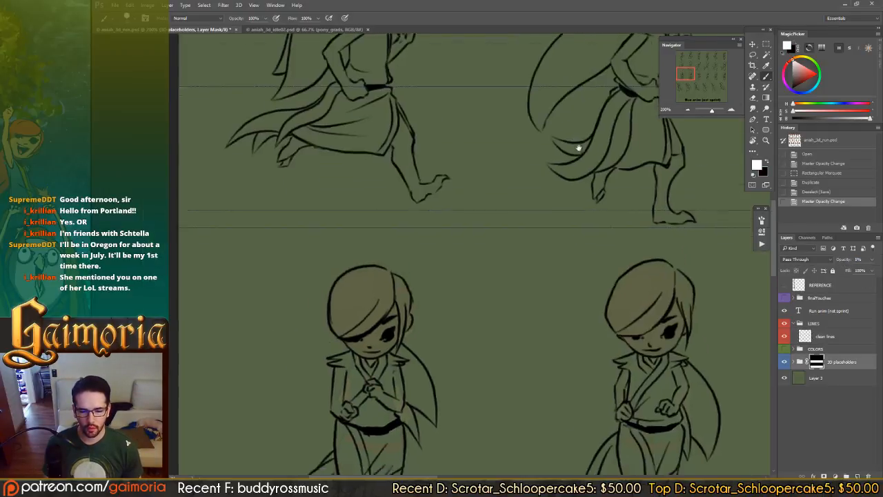
{"action": "left_click_drag", "start_coordinate": [571, 111], "coordinate": [577, 203]}
{"action": "left_click_drag", "start_coordinate": [564, 73], "coordinate": [573, 178]}
{"action": "left_click_drag", "start_coordinate": [570, 103], "coordinate": [577, 186]}
{"action": "mouse_move", "coordinate": [568, 96]}
{"action": "left_mouse_down"}
{"action": "mouse_move", "coordinate": [571, 208]}
{"action": "mouse_move", "coordinate": [577, 99]}
{"action": "left_mouse_up"}
{"action": "left_click_drag", "start_coordinate": [573, 198], "coordinate": [579, 99]}
{"action": "left_click_drag", "start_coordinate": [577, 228], "coordinate": [581, 83]}
{"action": "left_click_drag", "start_coordinate": [581, 246], "coordinate": [576, 97]}
{"action": "left_click_drag", "start_coordinate": [571, 247], "coordinate": [574, 166]}
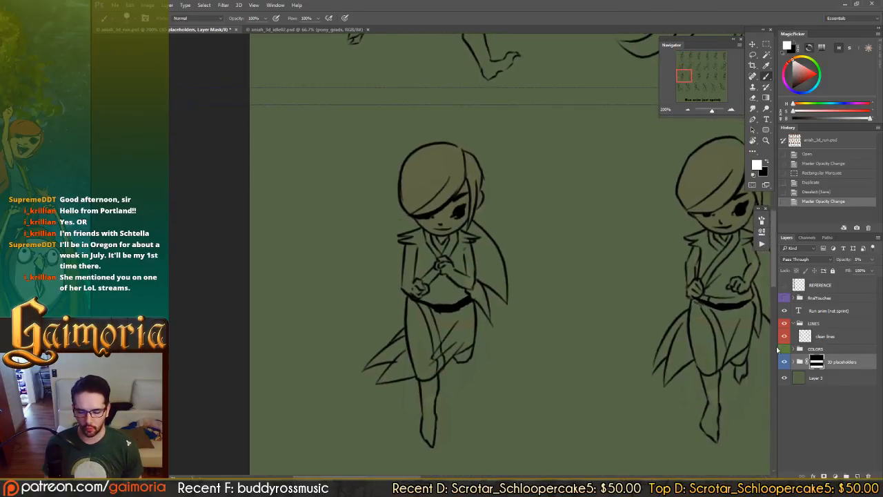
- Cut the third row of figures from the clean lines layer, paste it in place on a new layer, and name that layer down run
{"action": "left_click", "coordinate": [824, 336]}
{"action": "key", "text": "ctrl+minus"}
{"action": "key", "text": "ctrl+minus"}
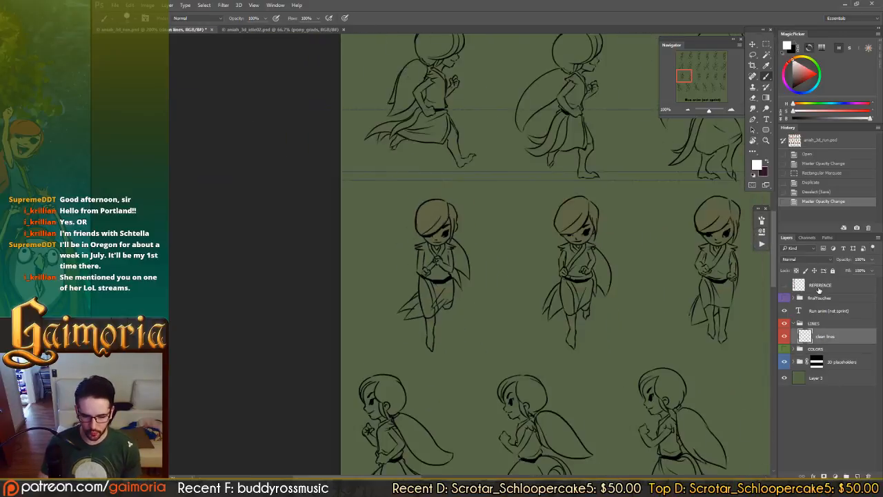
{"action": "key", "text": "ctrl+minus"}
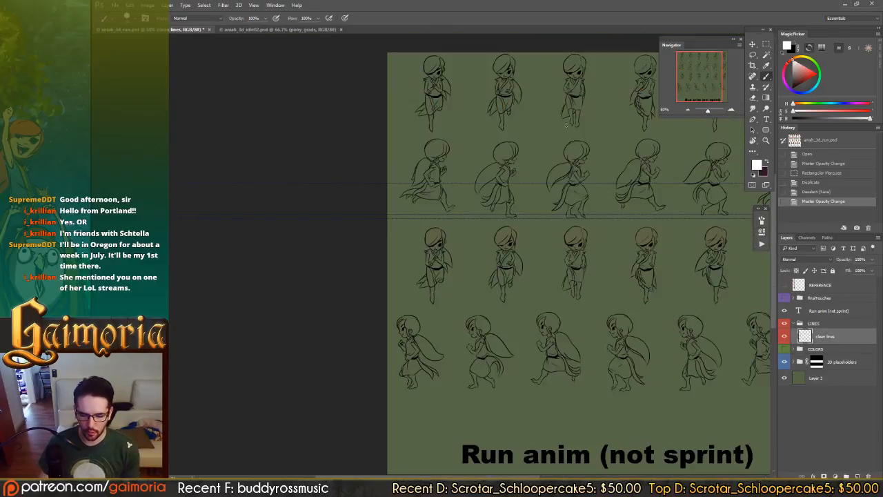
{"action": "left_click_drag", "start_coordinate": [586, 220], "coordinate": [431, 213]}
{"action": "key", "text": "m"}
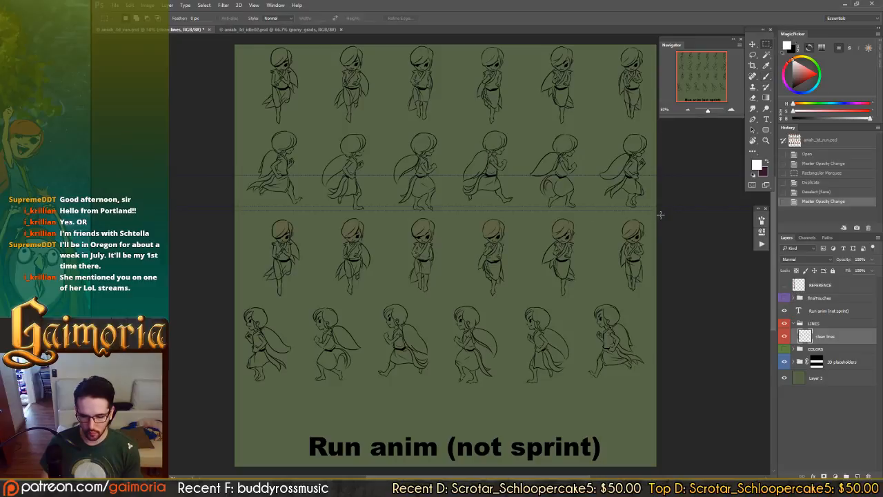
{"action": "left_click_drag", "start_coordinate": [655, 212], "coordinate": [235, 295]}
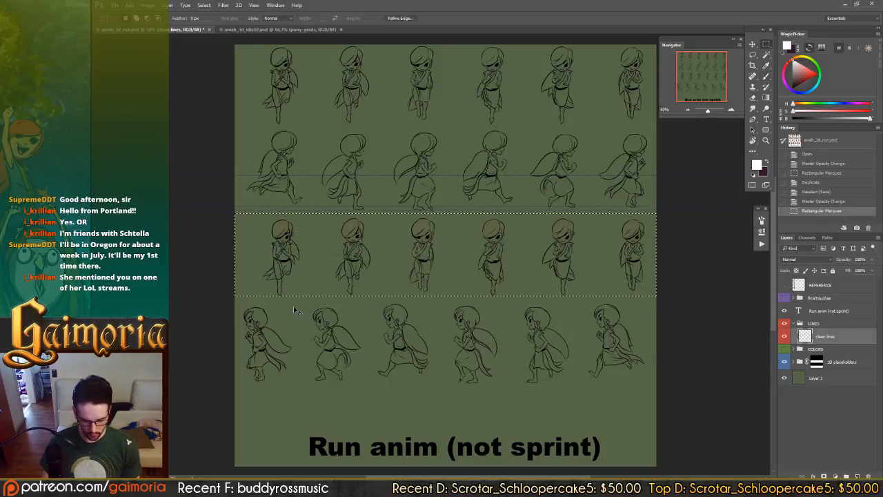
{"action": "key", "text": "ctrl+x"}
{"action": "key", "text": "ctrl+shift+v"}
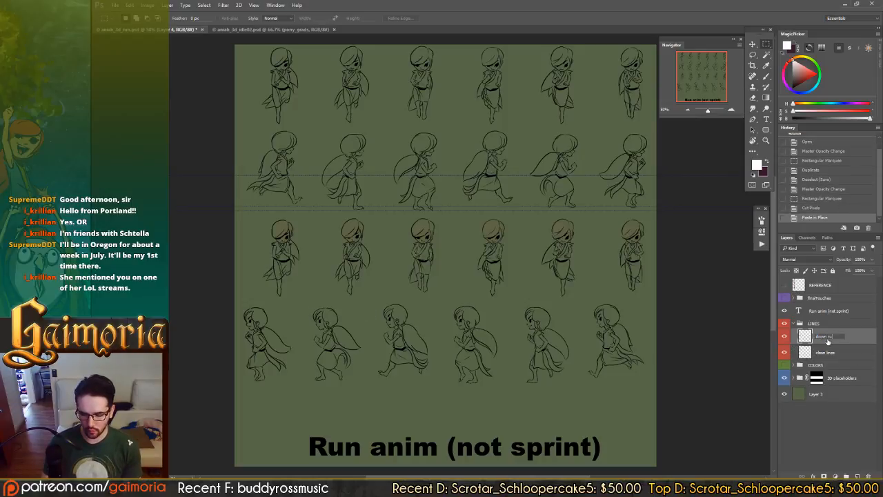
{"action": "type", "text": "n"}
{"action": "key", "text": "Return"}
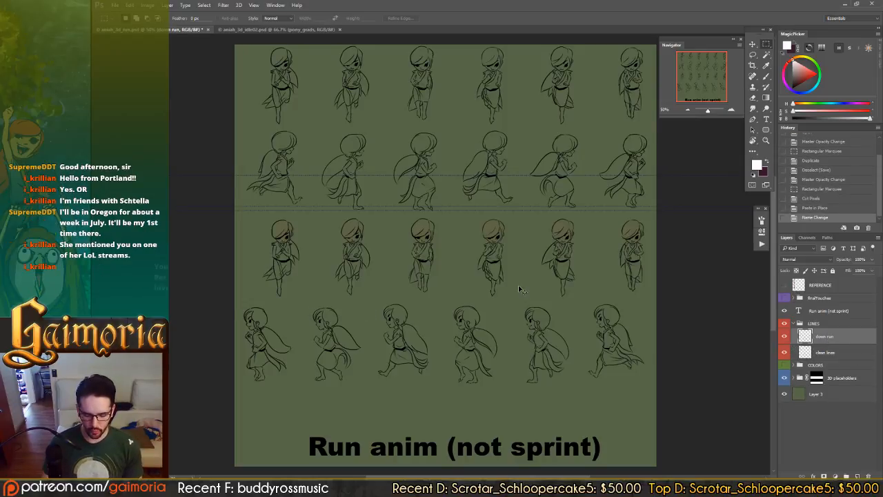
- Examine the third-row frames up close, checking the clean lines and down run layers and leaving down run selected
{"action": "scroll", "coordinate": [518, 285], "scroll_direction": "up", "scroll_amount": 2}
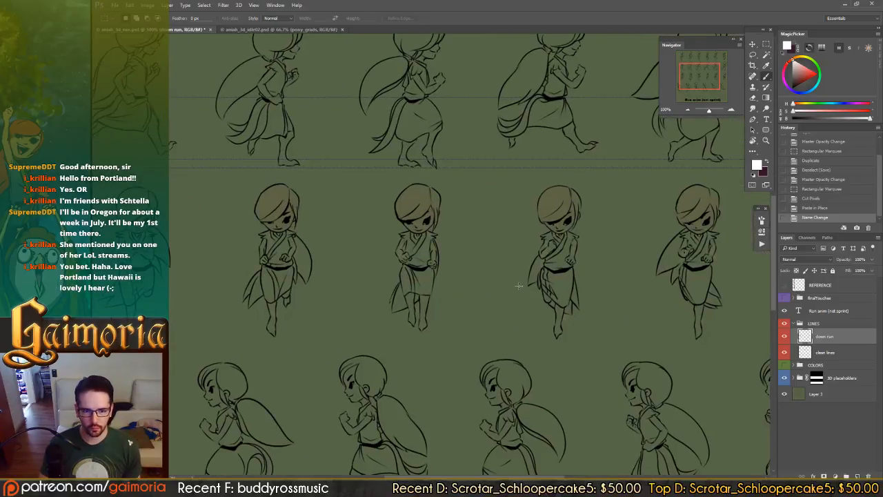
{"action": "key", "text": "b"}
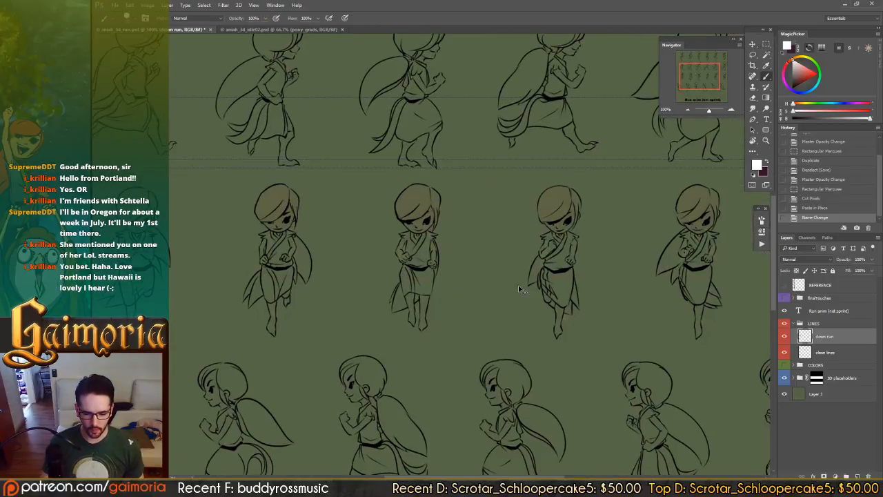
{"action": "key", "text": "ctrl+plus"}
{"action": "left_click_drag", "start_coordinate": [519, 169], "coordinate": [682, 207]}
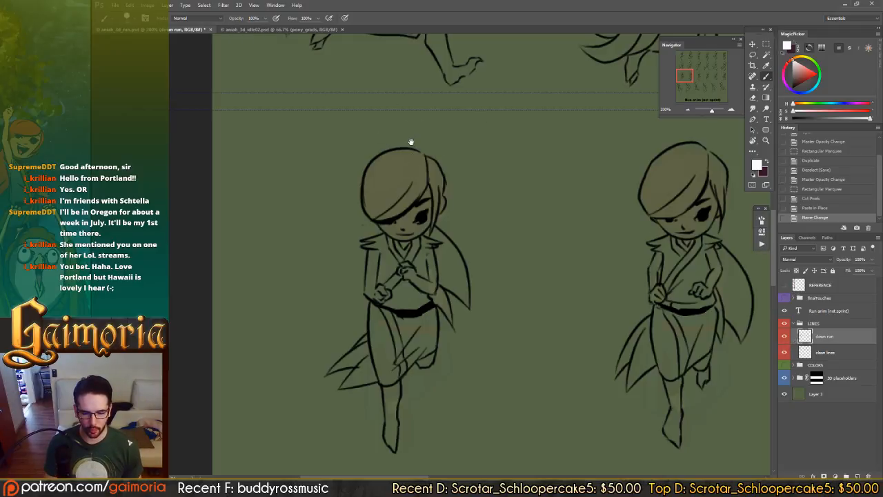
{"action": "mouse_move", "coordinate": [410, 142]}
{"action": "left_mouse_down"}
{"action": "mouse_move", "coordinate": [434, 128]}
{"action": "mouse_move", "coordinate": [418, 128]}
{"action": "left_mouse_up"}
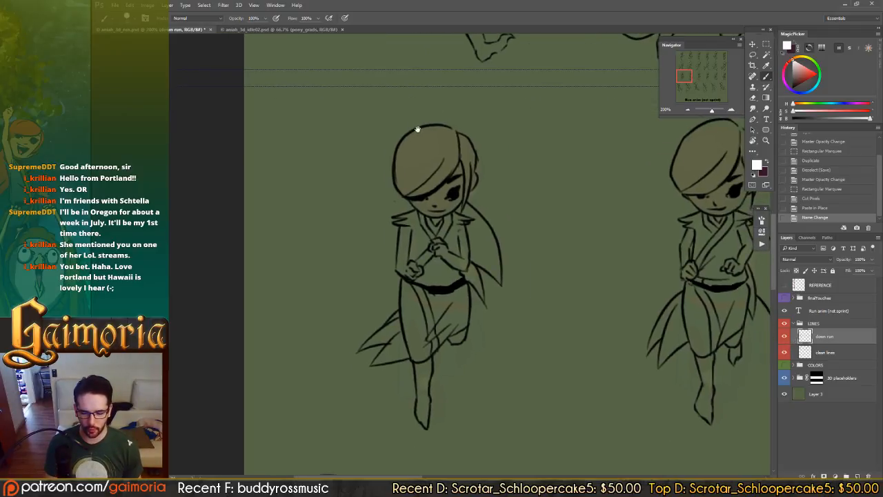
{"action": "left_click", "coordinate": [800, 350]}
{"action": "left_click", "coordinate": [800, 340]}
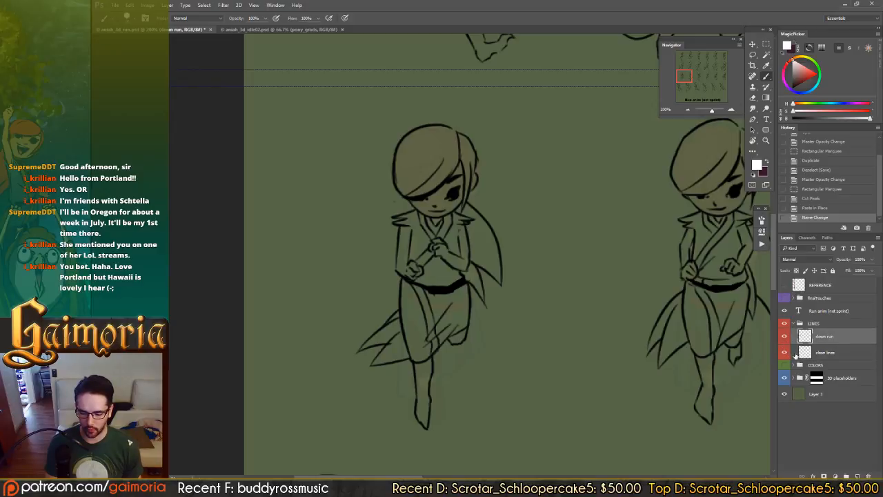
{"action": "left_click", "coordinate": [795, 349]}
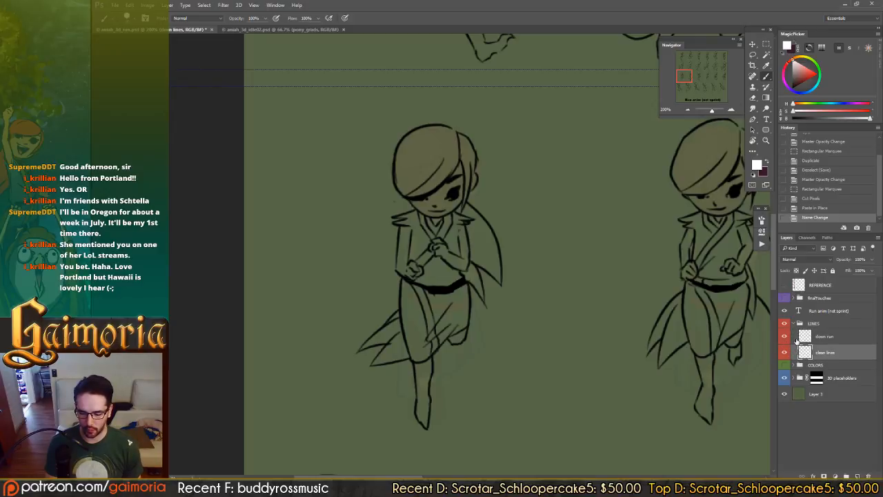
{"action": "left_click", "coordinate": [788, 340]}
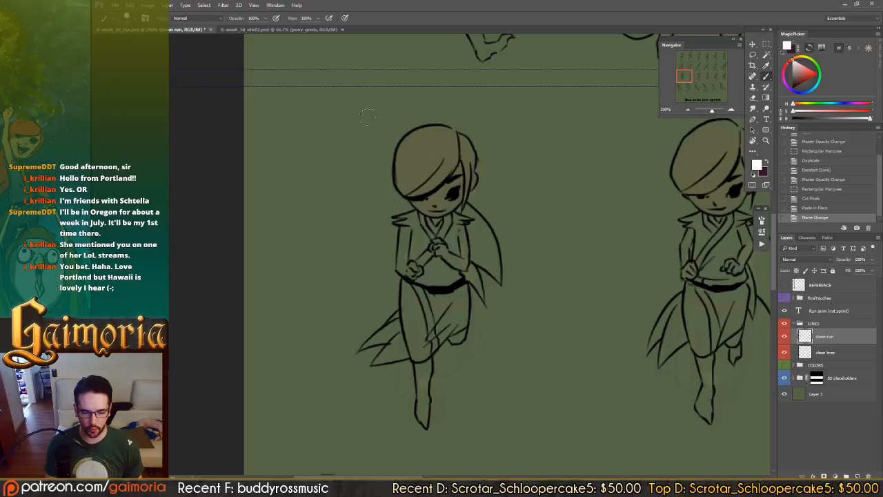
{"action": "left_click_drag", "start_coordinate": [473, 153], "coordinate": [441, 155]}
{"action": "left_click_drag", "start_coordinate": [591, 143], "coordinate": [501, 127]}
{"action": "left_click_drag", "start_coordinate": [310, 136], "coordinate": [476, 155]}
{"action": "left_click_drag", "start_coordinate": [608, 165], "coordinate": [451, 147]}
{"action": "left_click_drag", "start_coordinate": [414, 153], "coordinate": [579, 143]}
{"action": "left_click_drag", "start_coordinate": [439, 147], "coordinate": [428, 146]}
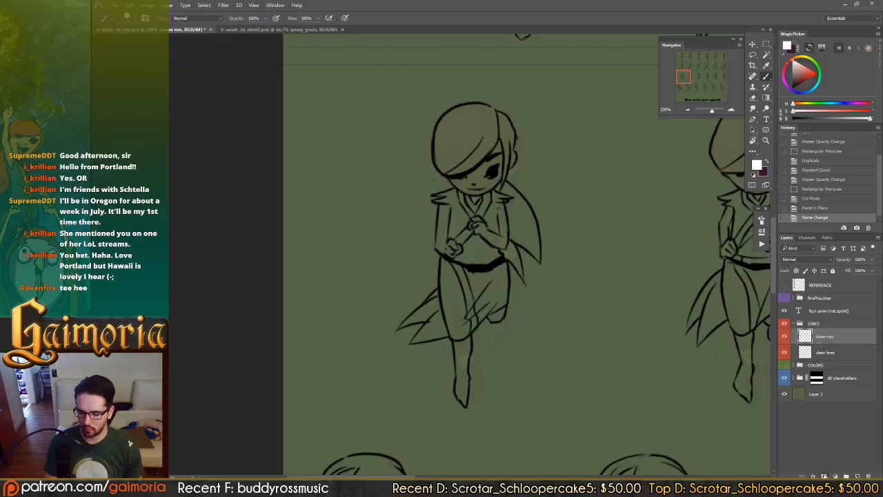
- Add a layer mask to the down run layer and make black the foreground color
{"action": "left_click", "coordinate": [823, 474]}
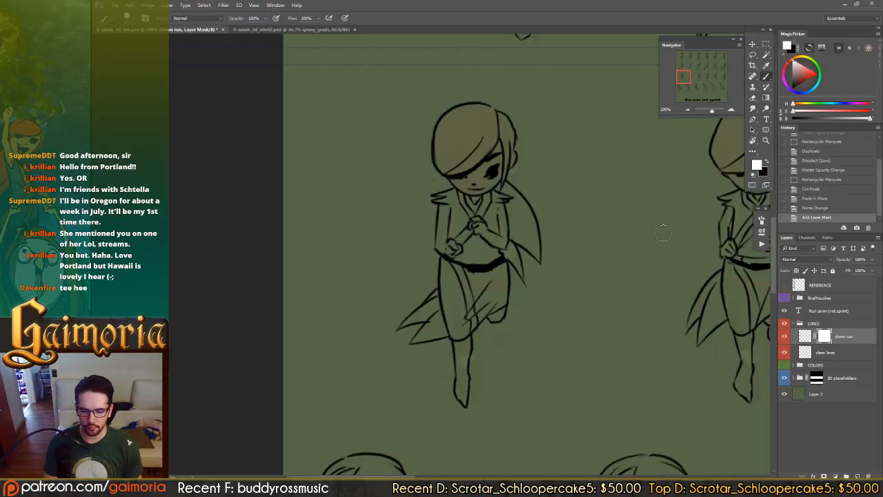
{"action": "key", "text": "x"}
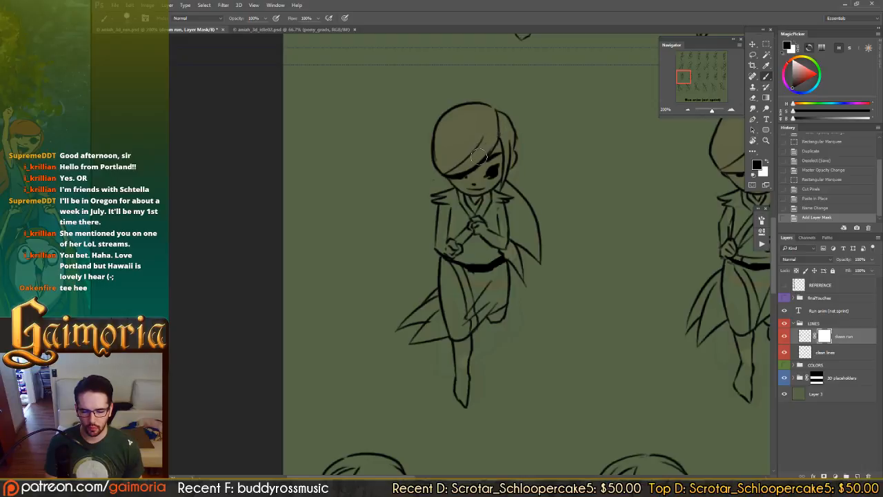
- Select the first third-row figure with a rectangular marquee, target the down run layer's artwork instead of its mask, and flip the figure horizontally
{"action": "key", "text": "m"}
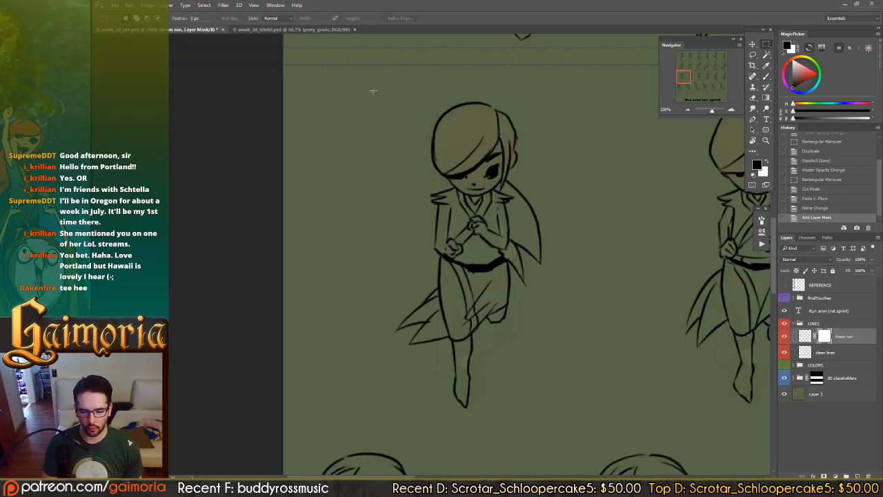
{"action": "mouse_move", "coordinate": [373, 90]}
{"action": "left_mouse_down"}
{"action": "mouse_move", "coordinate": [536, 264]}
{"action": "mouse_move", "coordinate": [577, 414]}
{"action": "left_mouse_up"}
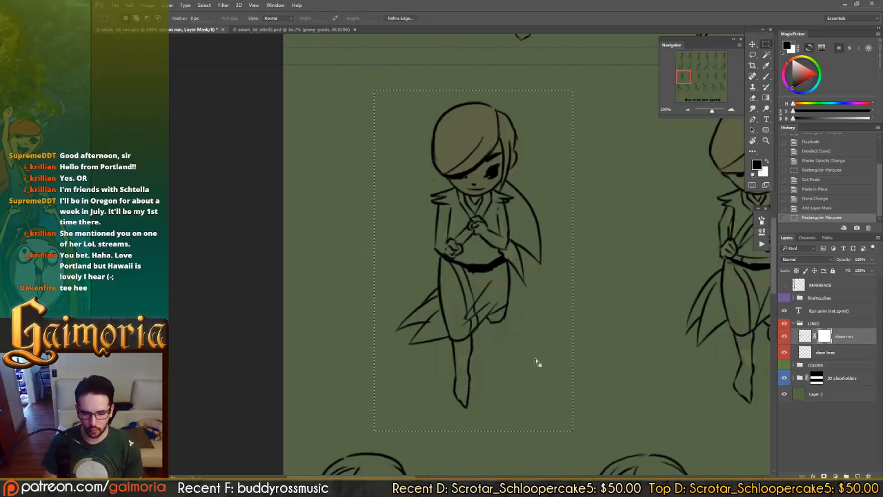
{"action": "key", "text": "v"}
{"action": "key", "text": "Left"}
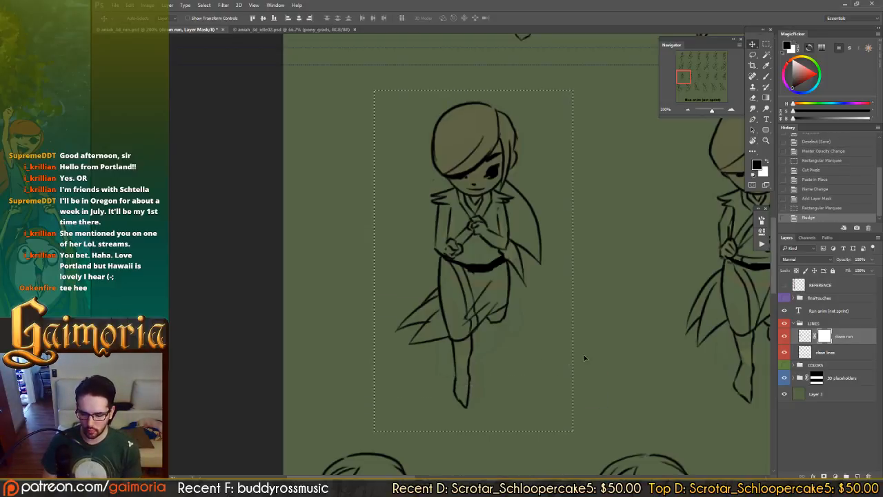
{"action": "key", "text": "ctrl+2"}
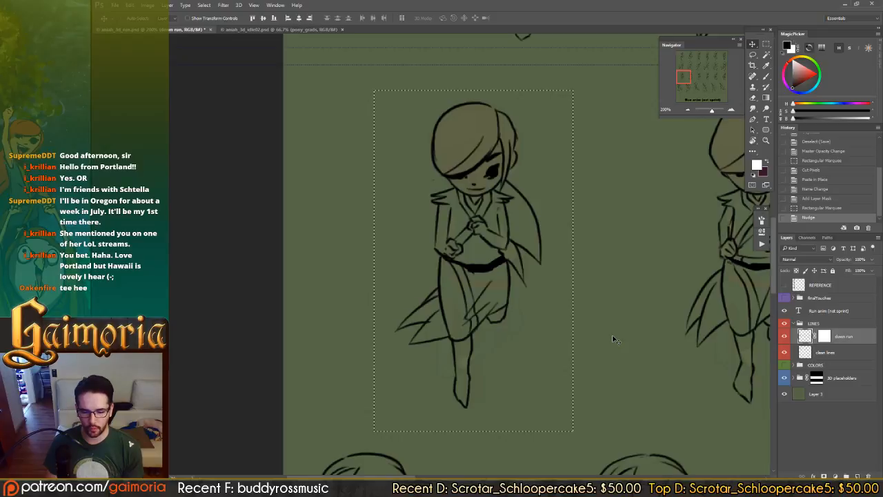
{"action": "left_click_drag", "start_coordinate": [559, 312], "coordinate": [505, 319]}
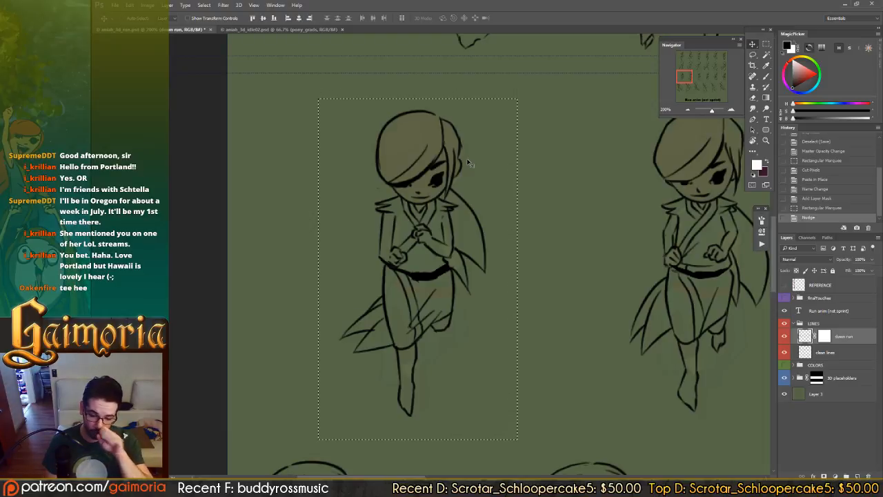
{"action": "key", "text": "Right"}
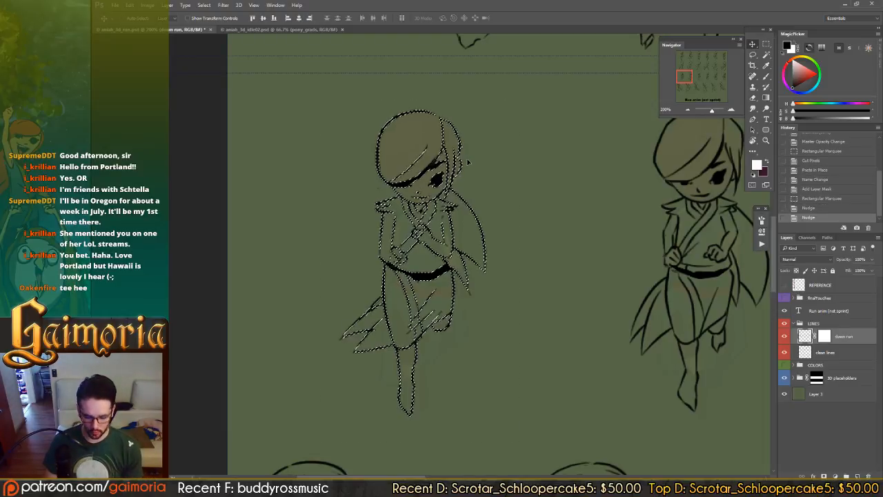
{"action": "key", "text": "ctrl+shift+h"}
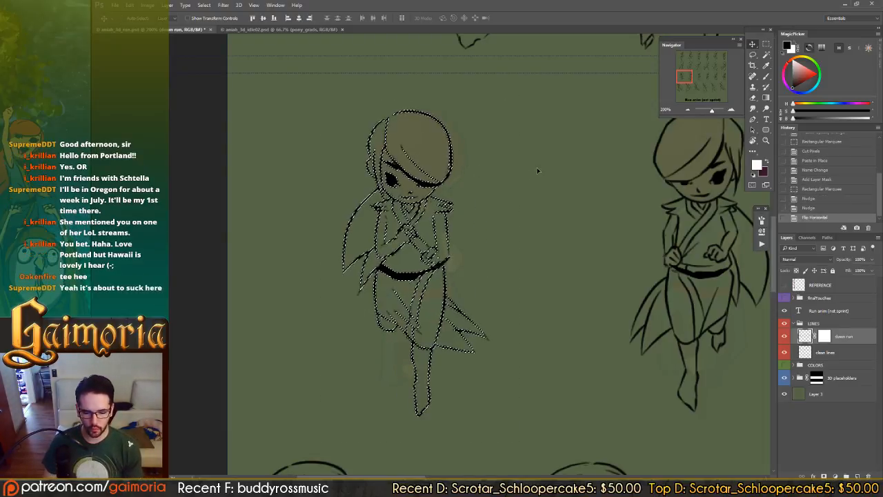
- Select the second figure in the third row with a rectangular marquee and flip it horizontally
{"action": "key", "text": "ctrl+d"}
{"action": "left_click_drag", "start_coordinate": [591, 153], "coordinate": [387, 151]}
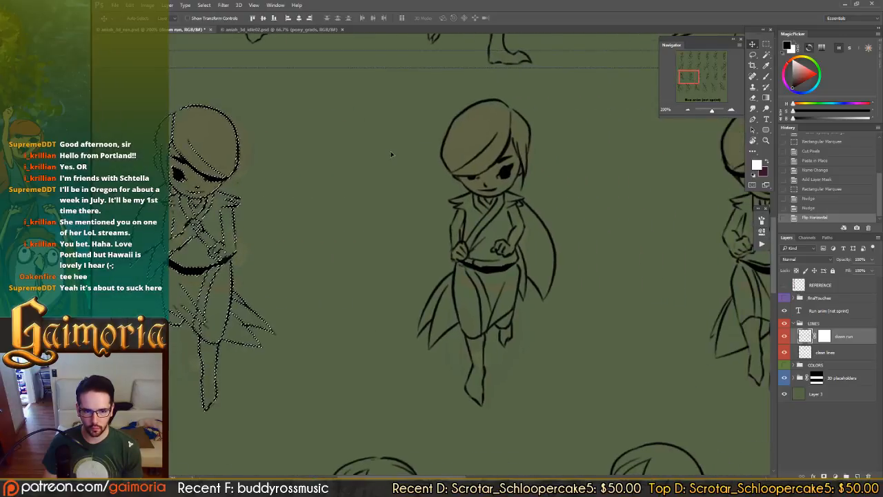
{"action": "key", "text": "m"}
{"action": "left_click_drag", "start_coordinate": [395, 89], "coordinate": [586, 421]}
{"action": "key", "text": "v"}
{"action": "key", "text": "Right"}
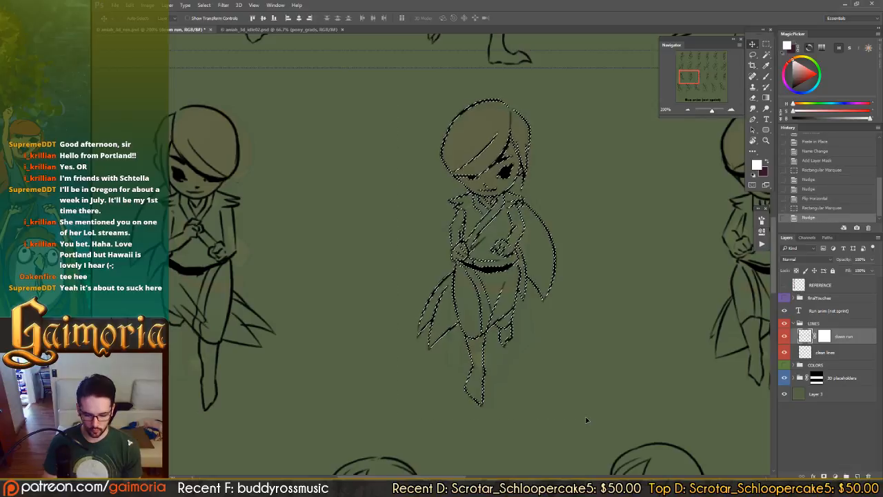
{"action": "key", "text": "ctrl+shift+h"}
- Select the third figure in the third row with a rectangular marquee and flip it horizontally
{"action": "left_click_drag", "start_coordinate": [543, 283], "coordinate": [484, 280]}
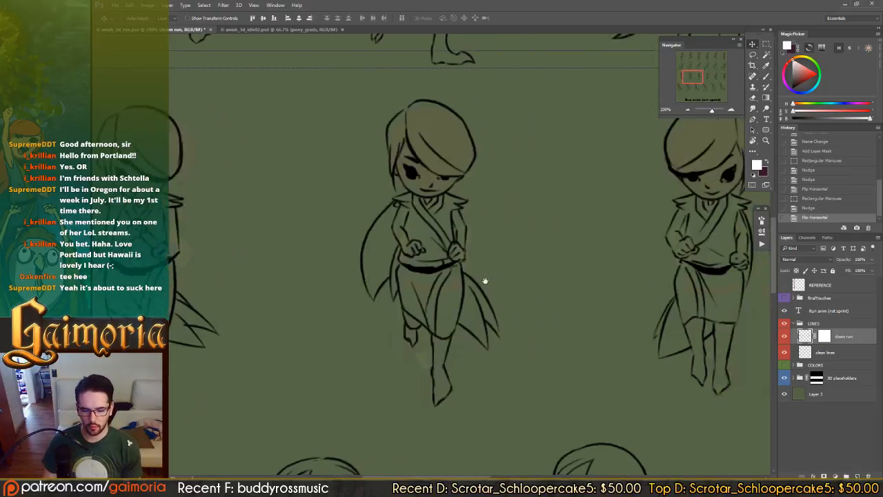
{"action": "key", "text": "m"}
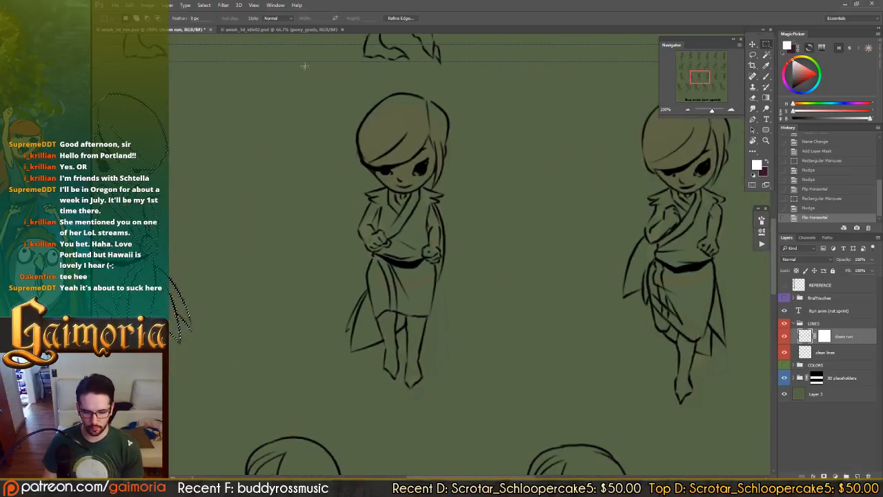
{"action": "left_click_drag", "start_coordinate": [320, 79], "coordinate": [500, 412]}
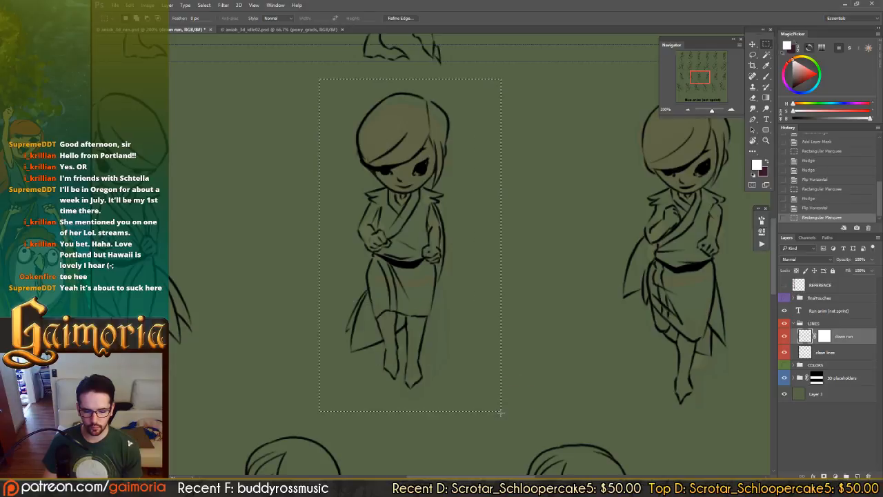
{"action": "key", "text": "v"}
{"action": "key", "text": "Right"}
{"action": "key", "text": "ctrl+shift+h"}
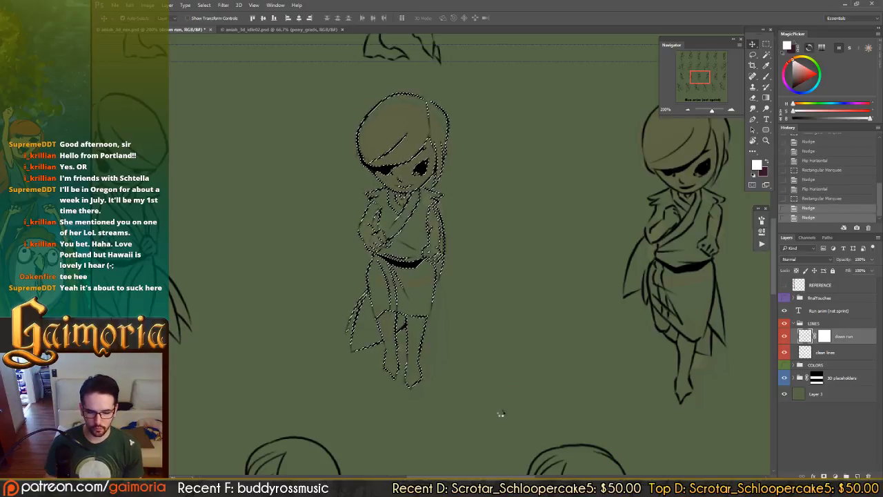
- Select the fourth figure in the third row with a rectangular marquee and flip it horizontally
{"action": "left_click_drag", "start_coordinate": [623, 226], "coordinate": [486, 222]}
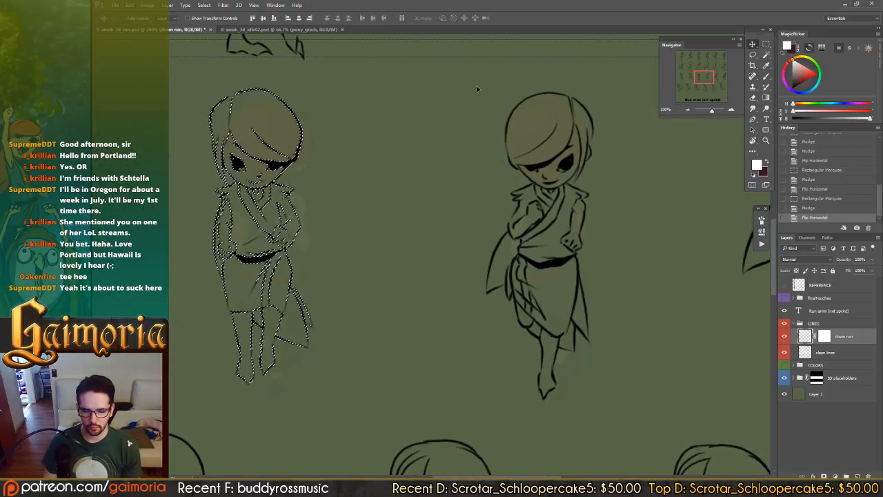
{"action": "key", "text": "m"}
{"action": "left_click_drag", "start_coordinate": [462, 77], "coordinate": [607, 400]}
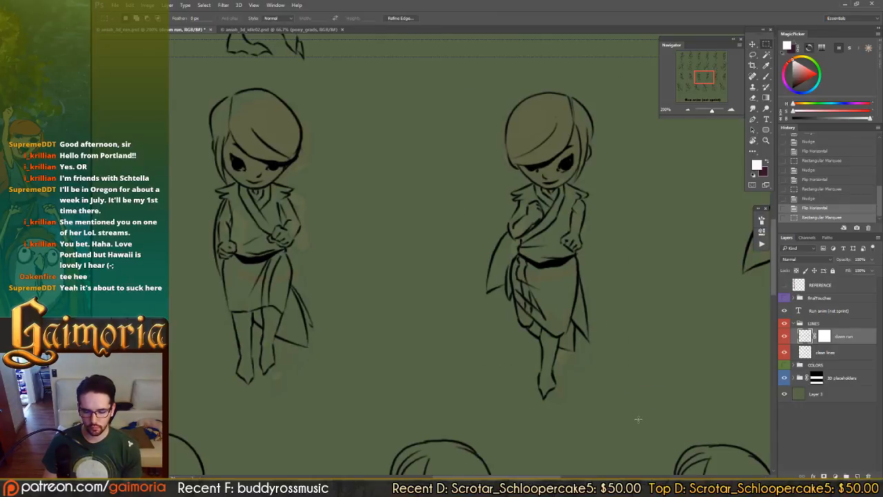
{"action": "key", "text": "v"}
{"action": "key", "text": "Right"}
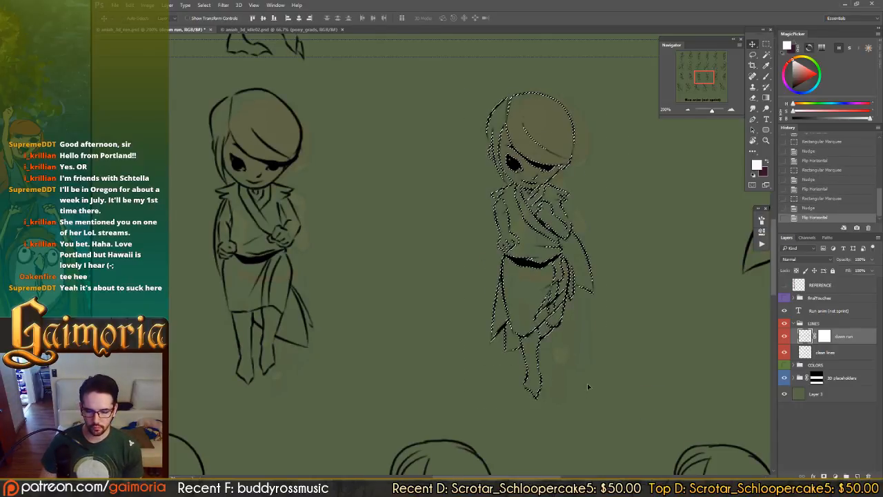
- Select the fifth figure in the third row with a rectangular marquee and flip it horizontally
{"action": "left_click_drag", "start_coordinate": [582, 230], "coordinate": [281, 233]}
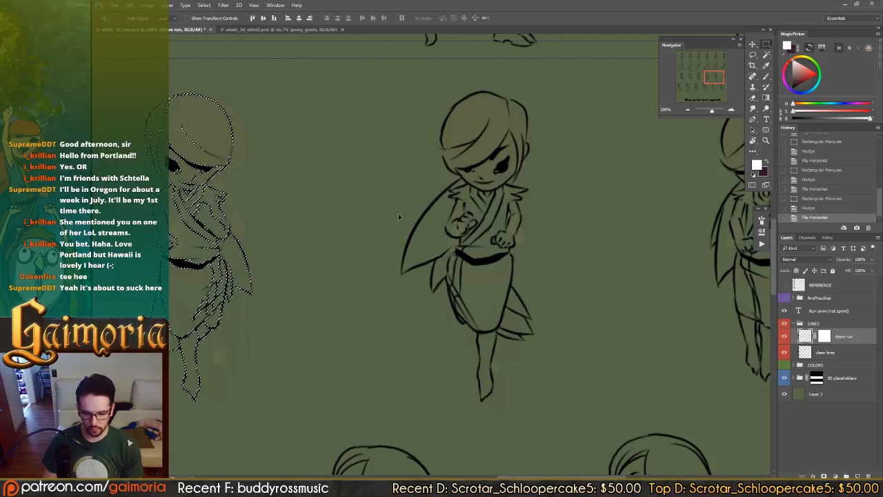
{"action": "key", "text": "m"}
{"action": "left_click_drag", "start_coordinate": [389, 73], "coordinate": [572, 415]}
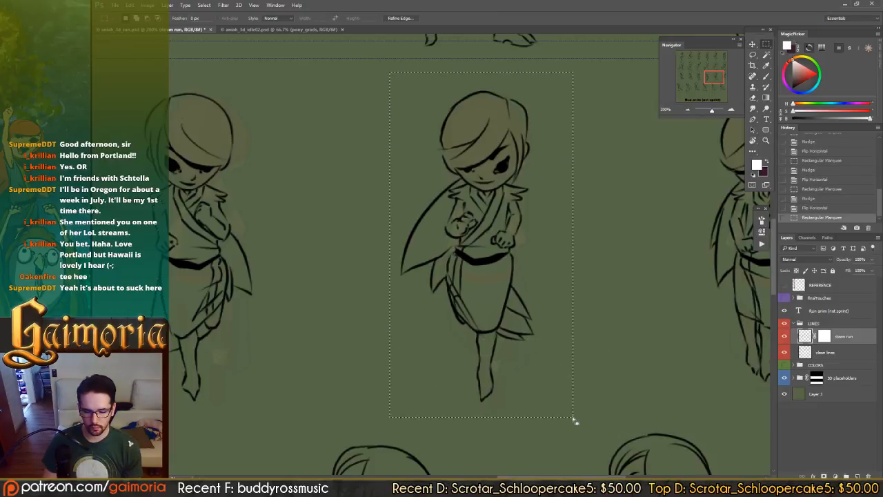
{"action": "key", "text": "v"}
{"action": "key", "text": "Right"}
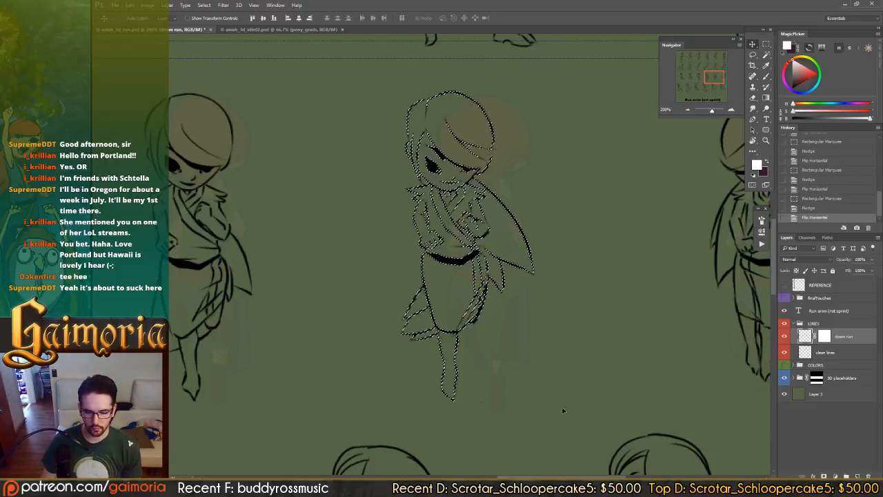
- Select the last figure in the third row with a rectangular marquee, flip it horizontally, and clear the selection
{"action": "left_click_drag", "start_coordinate": [548, 264], "coordinate": [368, 276]}
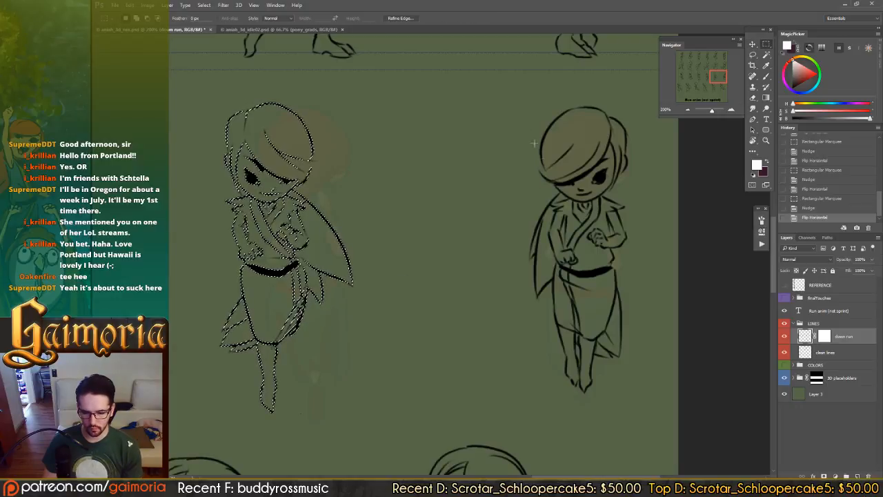
{"action": "key", "text": "m"}
{"action": "left_click_drag", "start_coordinate": [510, 97], "coordinate": [657, 407]}
{"action": "key", "text": "v"}
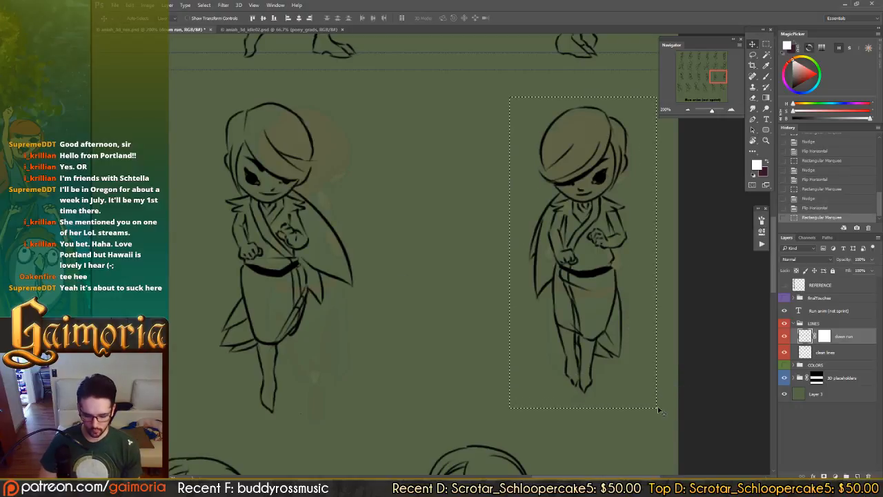
{"action": "key", "text": "Right"}
{"action": "key", "text": "ctrl+shift+h"}
{"action": "key", "text": "ctrl+d"}
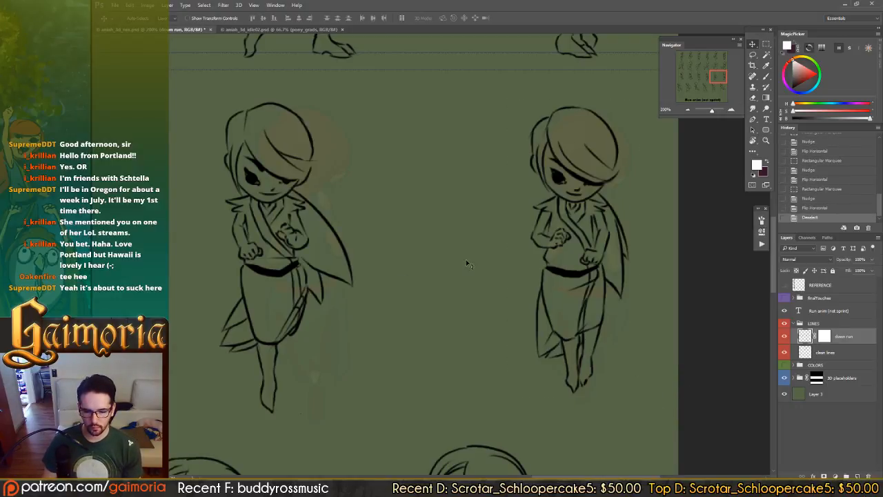
- Shift the down run line art slightly, and move the marquee-selected fifth figure separately over its 3D placeholder
{"action": "mouse_move", "coordinate": [416, 268]}
{"action": "left_mouse_down"}
{"action": "mouse_move", "coordinate": [399, 268]}
{"action": "mouse_move", "coordinate": [426, 271]}
{"action": "mouse_move", "coordinate": [407, 271]}
{"action": "left_mouse_up"}
{"action": "left_click_drag", "start_coordinate": [380, 272], "coordinate": [421, 275]}
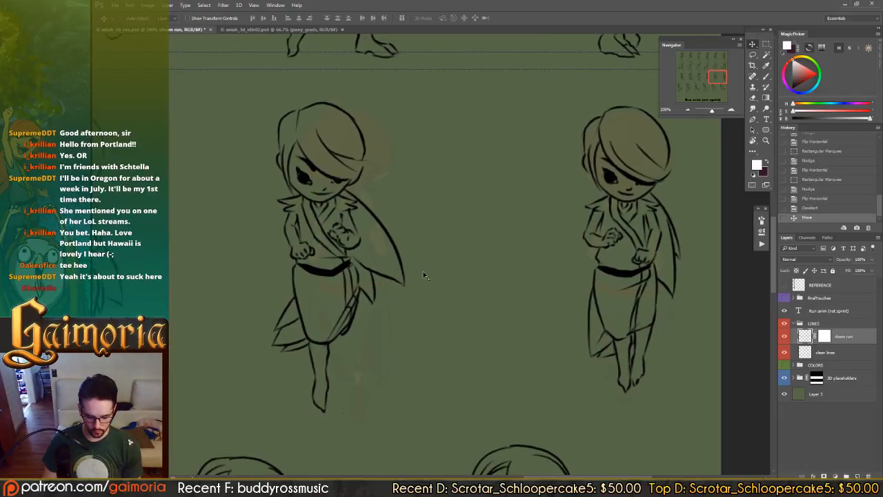
{"action": "key", "text": "m"}
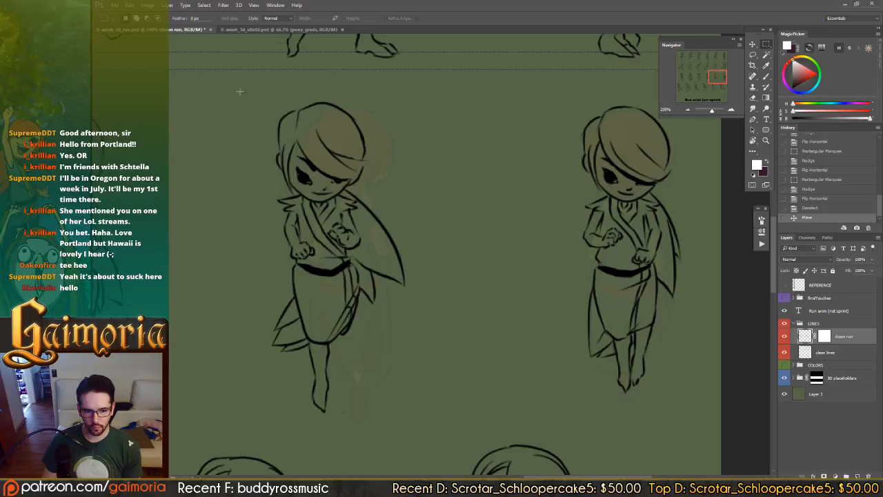
{"action": "left_click_drag", "start_coordinate": [239, 91], "coordinate": [436, 424]}
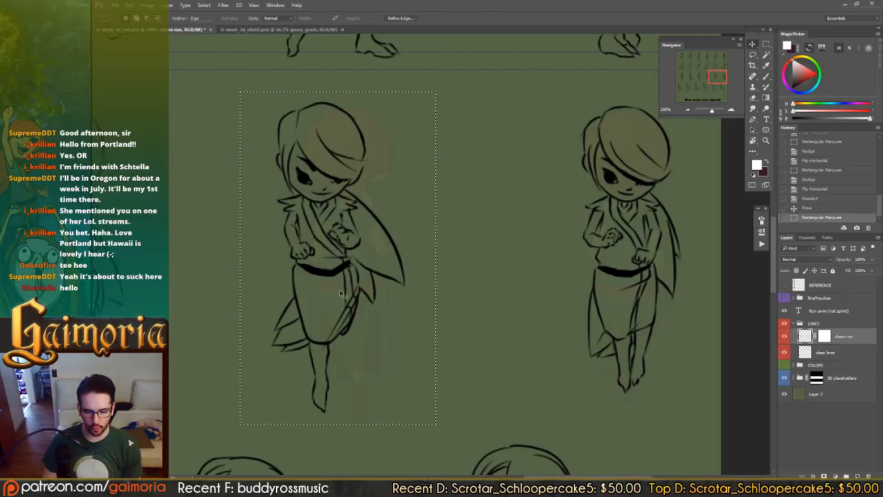
{"action": "key", "text": "v"}
{"action": "left_click_drag", "start_coordinate": [322, 284], "coordinate": [343, 281]}
{"action": "left_click_drag", "start_coordinate": [343, 280], "coordinate": [416, 285]}
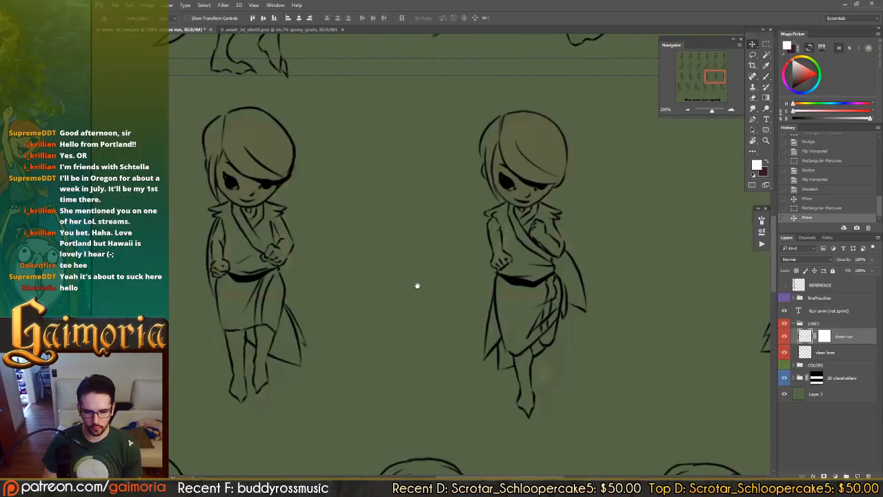
- Select the fourth third-row figure with a rectangular marquee and move it slightly to match its 3D placeholder
{"action": "key", "text": "m"}
{"action": "mouse_move", "coordinate": [456, 89]}
{"action": "left_mouse_down"}
{"action": "mouse_move", "coordinate": [600, 412]}
{"action": "mouse_move", "coordinate": [624, 425]}
{"action": "left_mouse_up"}
{"action": "key", "text": "v"}
{"action": "left_click_drag", "start_coordinate": [537, 345], "coordinate": [536, 341]}
{"action": "left_click_drag", "start_coordinate": [349, 307], "coordinate": [513, 303]}
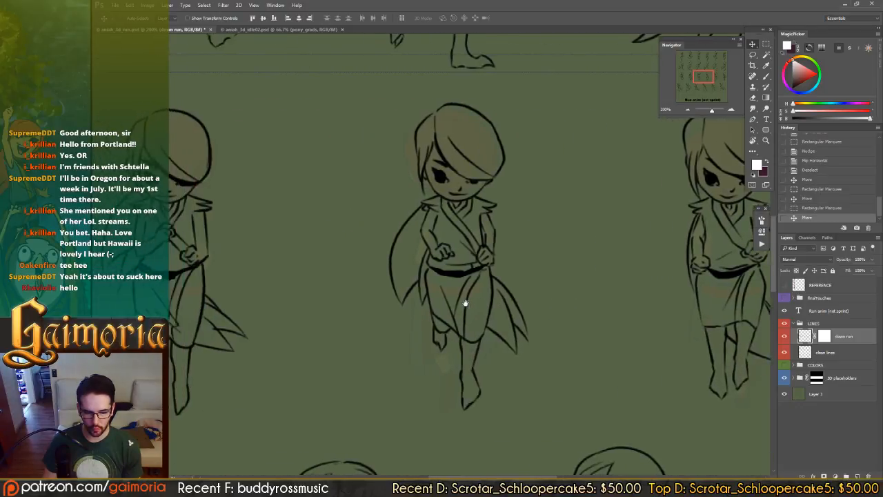
- Revert the document history to the Add Layer Mask state, discarding the individual figure flips and moves
{"action": "key", "text": "m"}
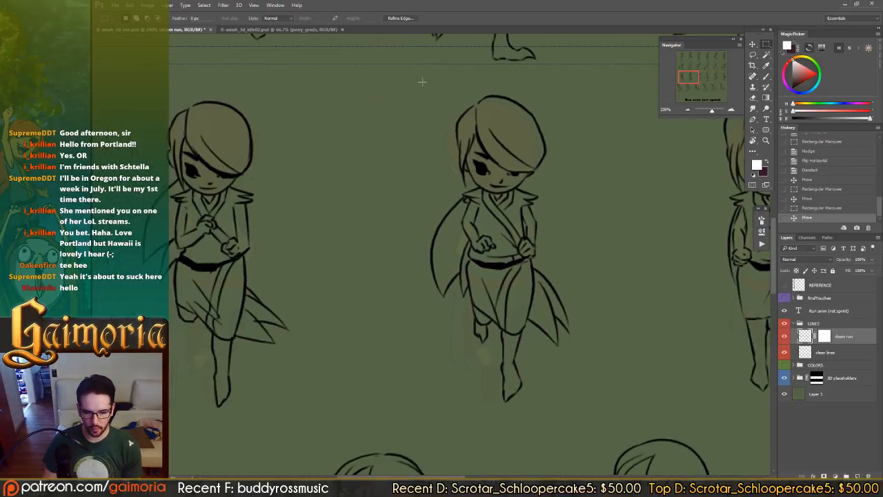
{"action": "left_click_drag", "start_coordinate": [421, 82], "coordinate": [586, 421]}
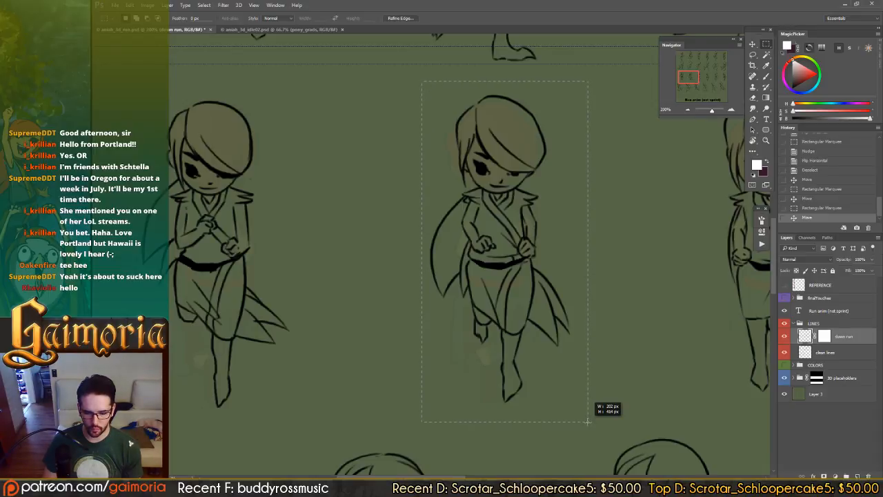
{"action": "left_click_drag", "start_coordinate": [588, 421], "coordinate": [587, 420]}
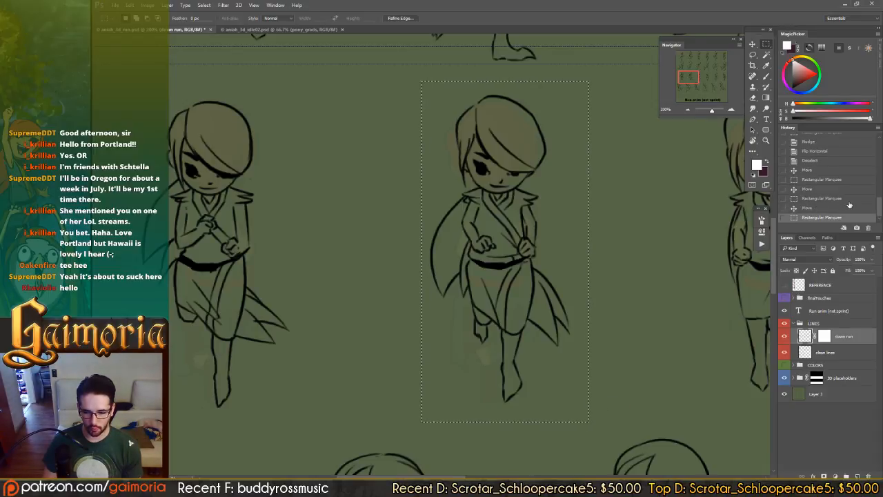
{"action": "scroll", "coordinate": [849, 204], "scroll_direction": "up", "scroll_amount": 3}
{"action": "scroll", "coordinate": [849, 204], "scroll_direction": "up", "scroll_amount": 3}
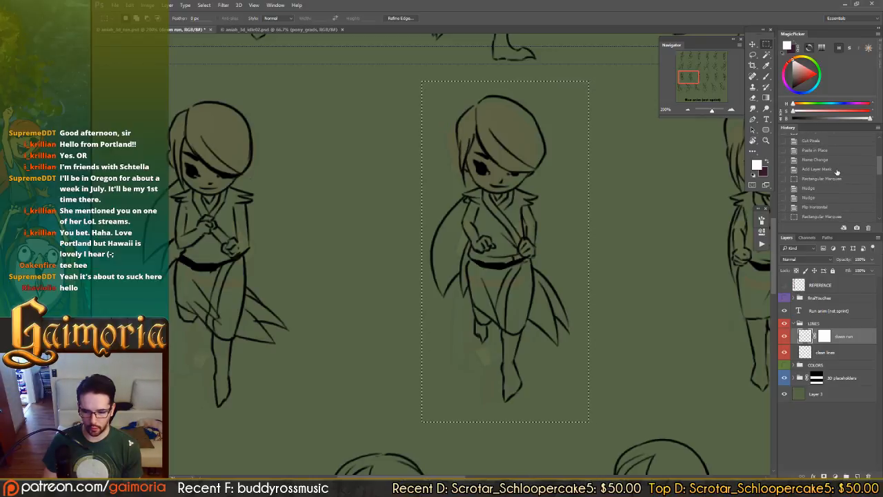
{"action": "left_click", "coordinate": [816, 169]}
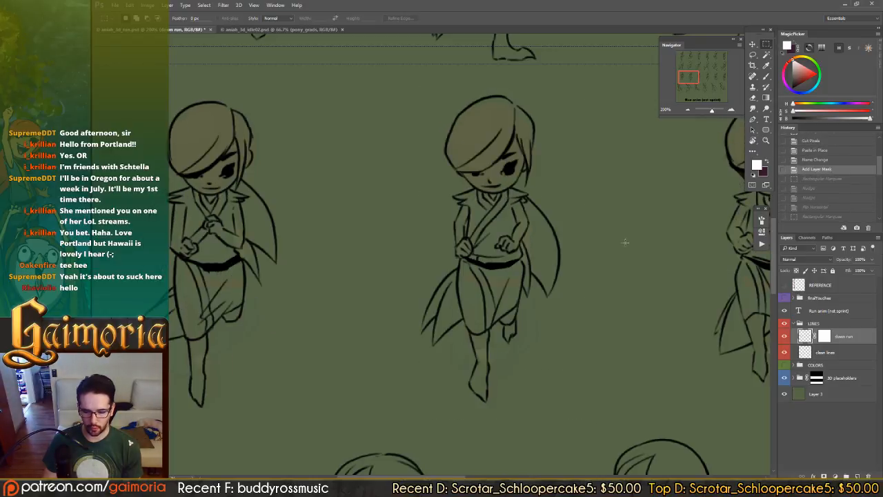
- Flip the entire down run layer horizontally so the whole third row is mirrored at once
{"action": "key", "text": "v"}
{"action": "left_click_drag", "start_coordinate": [543, 228], "coordinate": [349, 217]}
{"action": "left_click_drag", "start_coordinate": [517, 220], "coordinate": [454, 213]}
{"action": "key", "text": "ctrl+plus"}
{"action": "key", "text": "ctrl+minus"}
{"action": "key", "text": "ctrl+minus"}
{"action": "key", "text": "ctrl+minus"}
{"action": "key", "text": "ctrl+minus"}
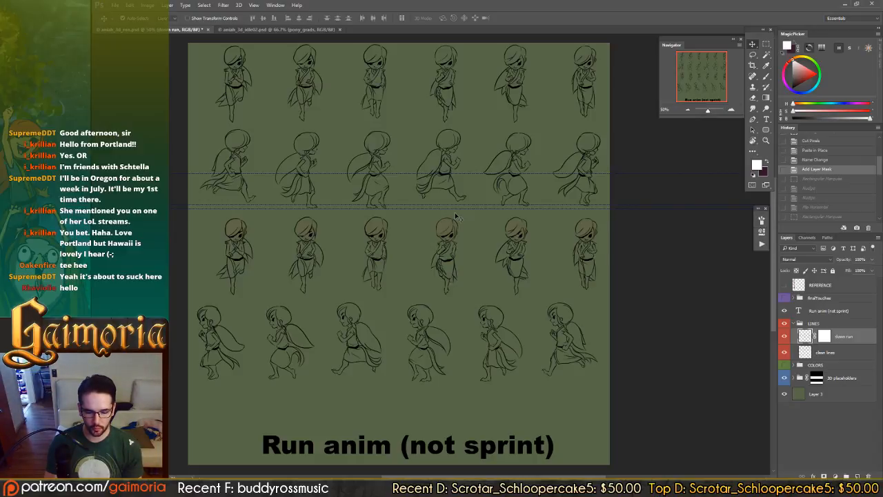
{"action": "key", "text": "ctrl+shift+h"}
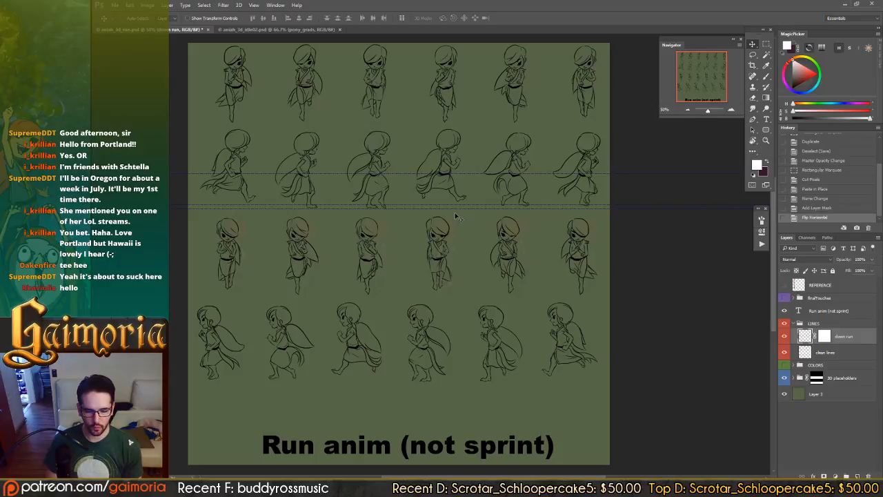
- Nudge the mirrored third row to the right to line it up with the 3D placeholders
{"action": "key", "text": "shift+Right"}
{"action": "key", "text": "shift+Right"}
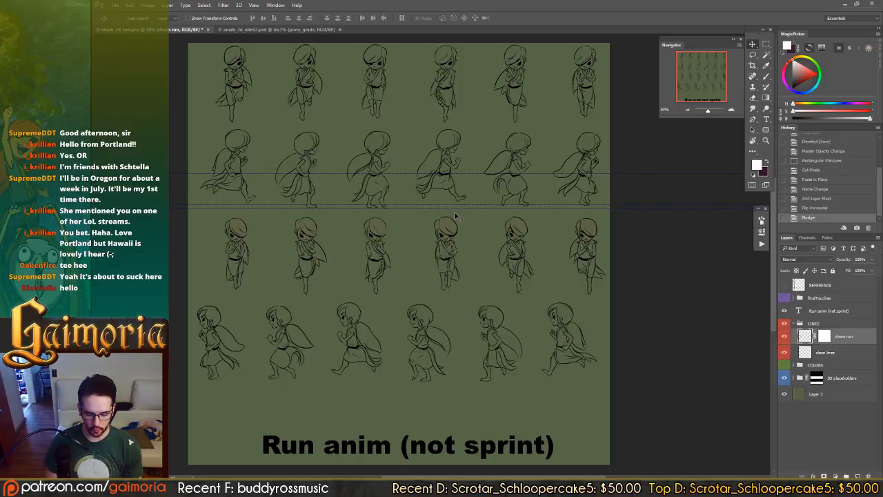
{"action": "scroll", "coordinate": [455, 218], "scroll_direction": "up", "scroll_amount": 1}
{"action": "scroll", "coordinate": [455, 218], "scroll_direction": "up", "scroll_amount": 3}
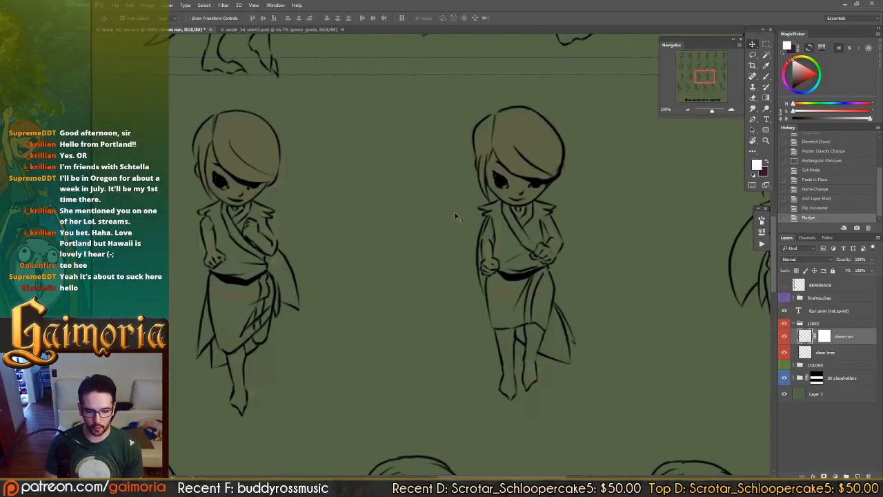
{"action": "scroll", "coordinate": [455, 218], "scroll_direction": "down", "scroll_amount": 2}
{"action": "key", "text": "Right"}
{"action": "key", "text": "Right"}
{"action": "key", "text": "Right"}
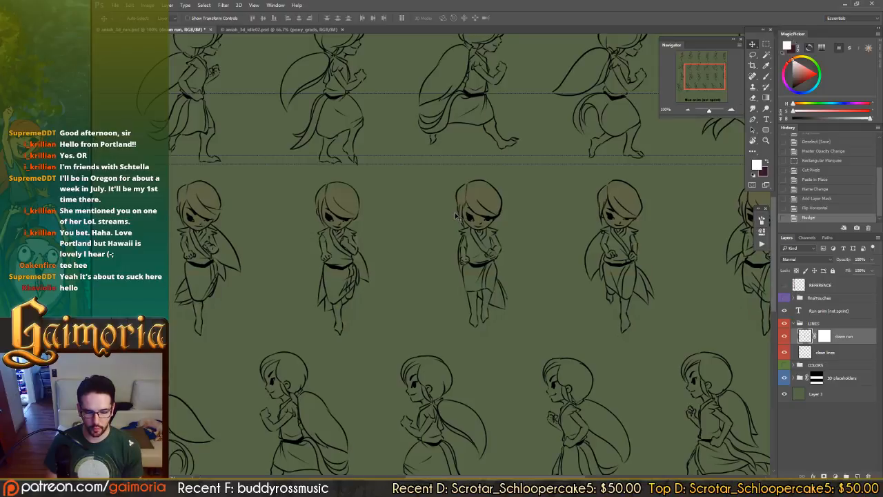
- Check the mirrored row's alignment from end to end and save the document
{"action": "left_click_drag", "start_coordinate": [566, 215], "coordinate": [421, 198]}
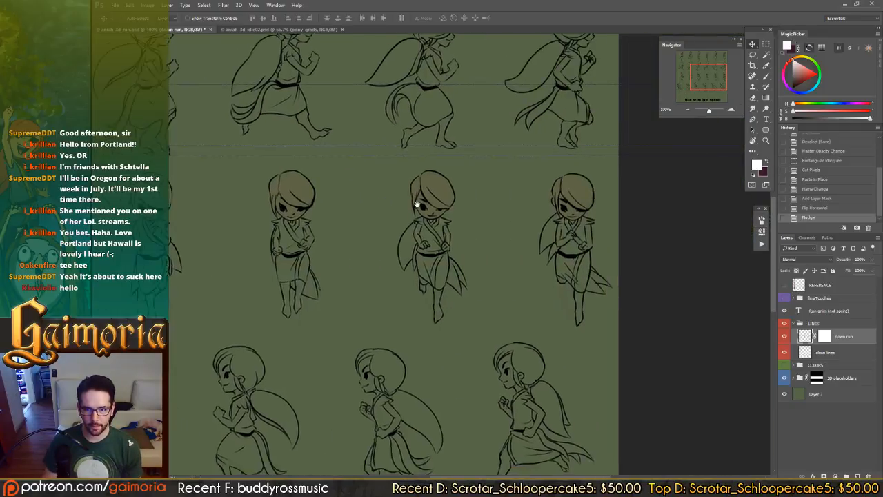
{"action": "left_click_drag", "start_coordinate": [359, 165], "coordinate": [628, 166]}
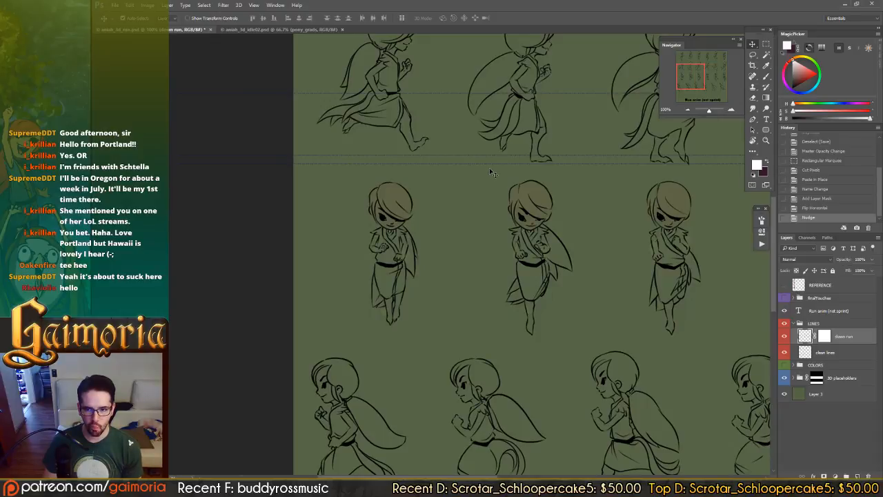
{"action": "key", "text": "ctrl+s"}
{"action": "left_click_drag", "start_coordinate": [531, 169], "coordinate": [566, 158]}
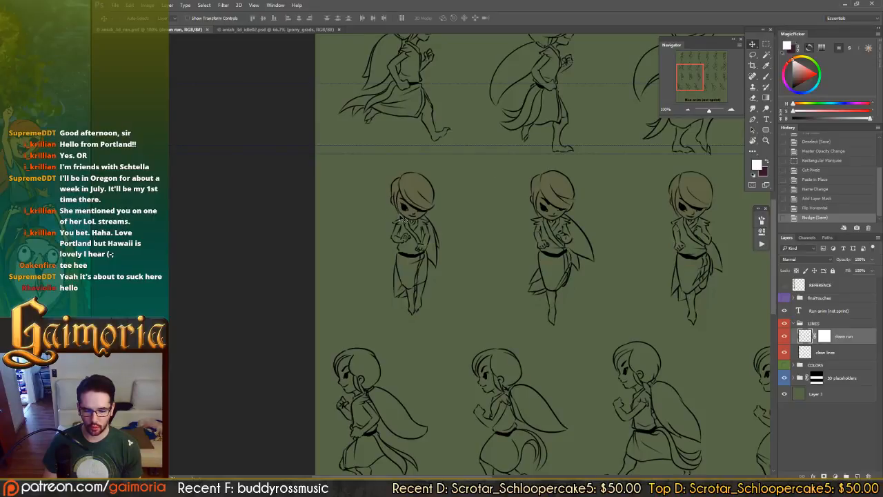
- Target the down run layer's mask with a black Brush on the first mirrored figure and hide the 3D placeholders group
{"action": "left_click", "coordinate": [825, 337]}
{"action": "key", "text": "b"}
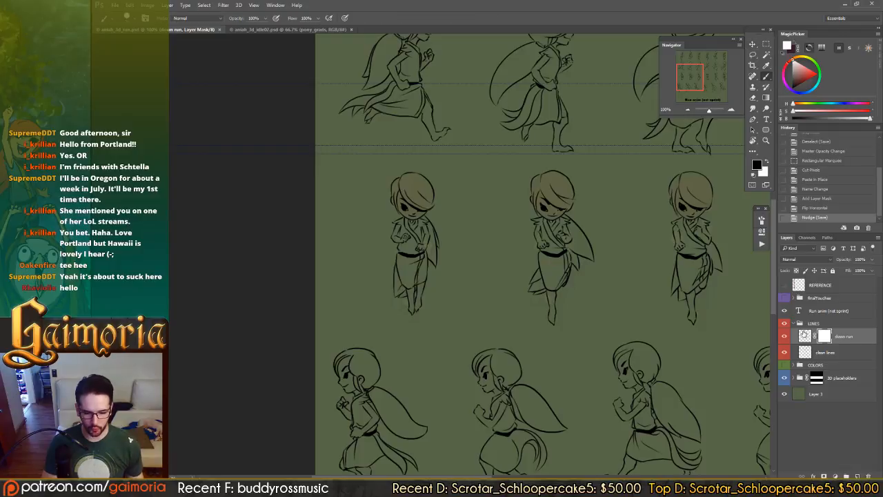
{"action": "scroll", "coordinate": [459, 251], "scroll_direction": "up", "scroll_amount": 1}
{"action": "left_click_drag", "start_coordinate": [503, 180], "coordinate": [582, 174]}
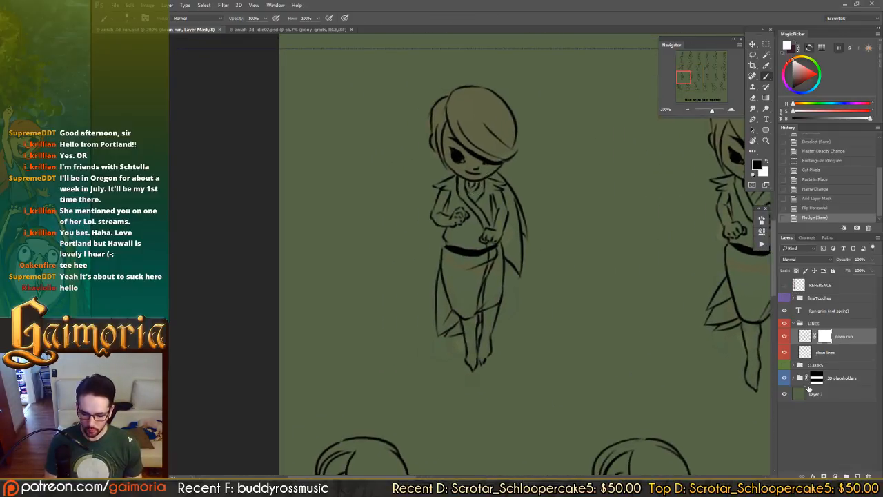
{"action": "left_click", "coordinate": [783, 377]}
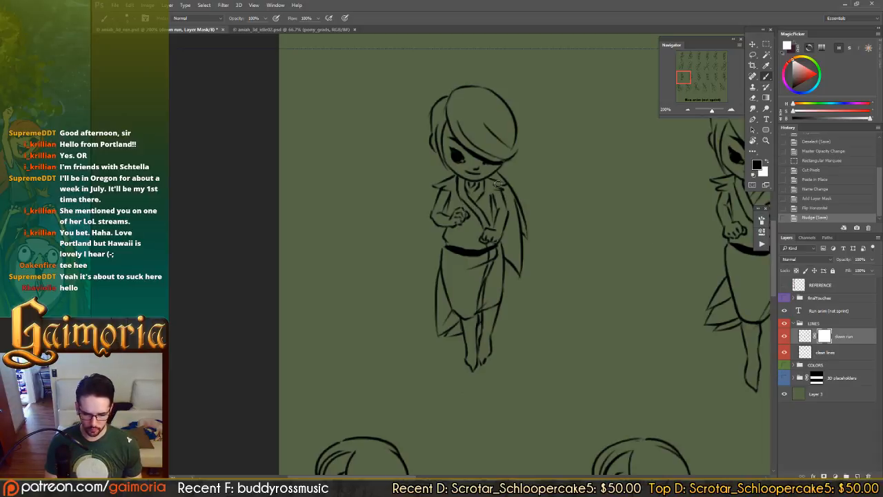
- Turn LNP off and mask out the first figure's collar, tunic front, cape-side arm, hanging sash and skirt fold lines
{"action": "left_click", "coordinate": [503, 195]}
{"action": "key", "text": "ctrl+alt+l"}
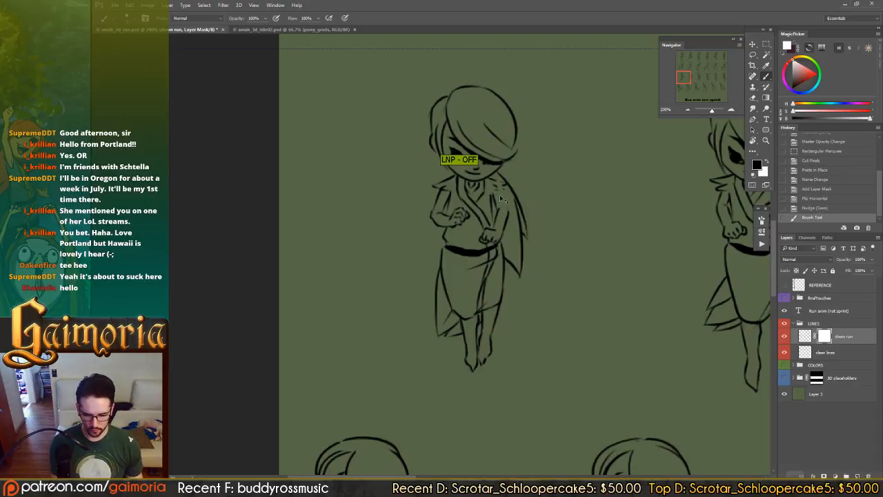
{"action": "left_click_drag", "start_coordinate": [495, 181], "coordinate": [501, 194]}
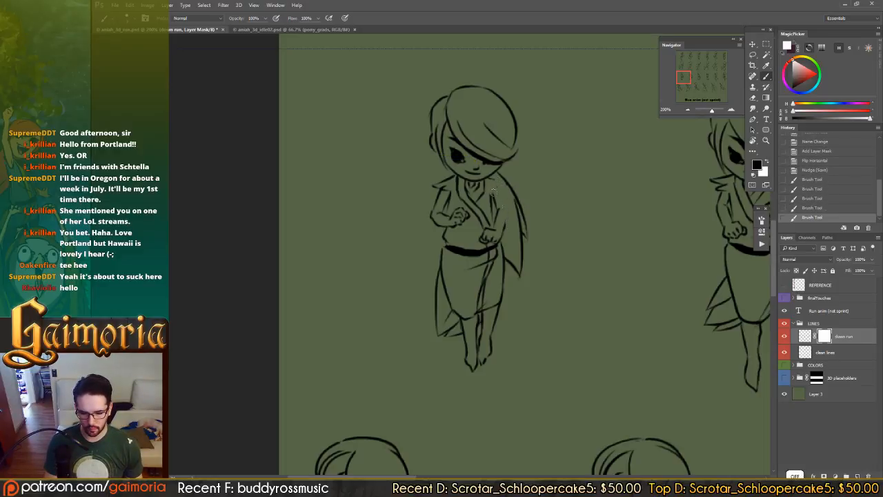
{"action": "mouse_move", "coordinate": [505, 240]}
{"action": "left_mouse_down"}
{"action": "mouse_move", "coordinate": [481, 205]}
{"action": "mouse_move", "coordinate": [506, 249]}
{"action": "mouse_move", "coordinate": [482, 234]}
{"action": "mouse_move", "coordinate": [506, 255]}
{"action": "mouse_move", "coordinate": [478, 228]}
{"action": "left_mouse_up"}
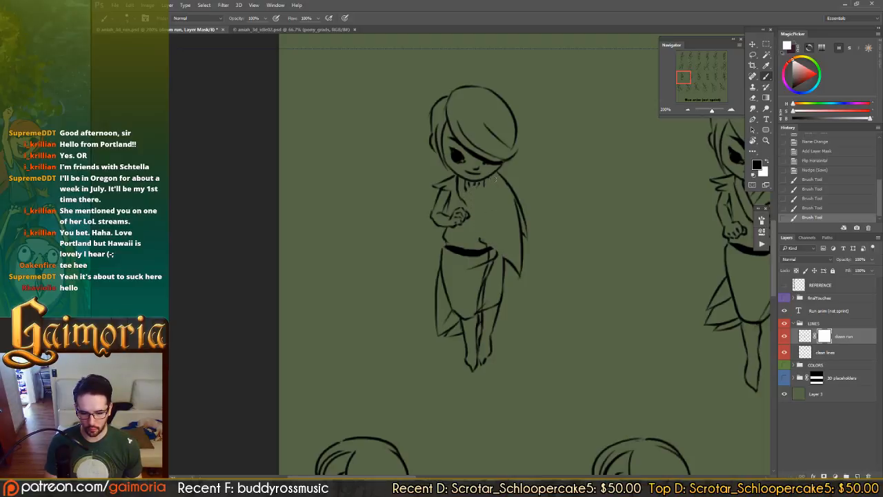
{"action": "mouse_move", "coordinate": [491, 180]}
{"action": "left_mouse_down"}
{"action": "mouse_move", "coordinate": [466, 188]}
{"action": "mouse_move", "coordinate": [490, 256]}
{"action": "left_mouse_up"}
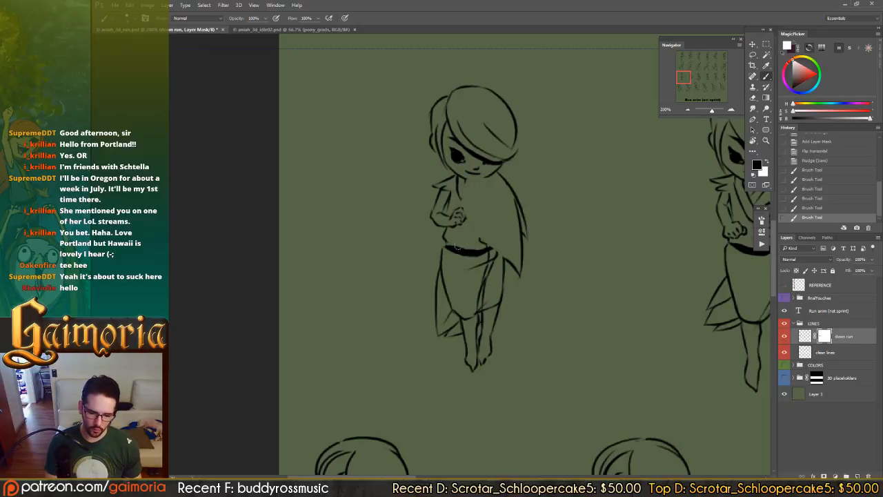
{"action": "key", "text": "ctrl+z"}
{"action": "mouse_move", "coordinate": [449, 252]}
{"action": "left_mouse_down"}
{"action": "mouse_move", "coordinate": [455, 277]}
{"action": "mouse_move", "coordinate": [493, 253]}
{"action": "mouse_move", "coordinate": [477, 314]}
{"action": "mouse_move", "coordinate": [459, 330]}
{"action": "mouse_move", "coordinate": [490, 306]}
{"action": "mouse_move", "coordinate": [460, 325]}
{"action": "left_mouse_up"}
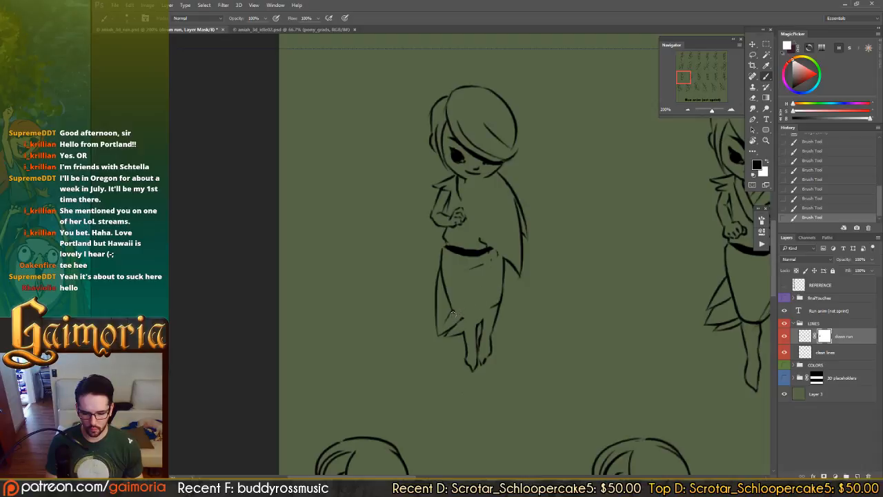
{"action": "left_click_drag", "start_coordinate": [444, 298], "coordinate": [445, 267]}
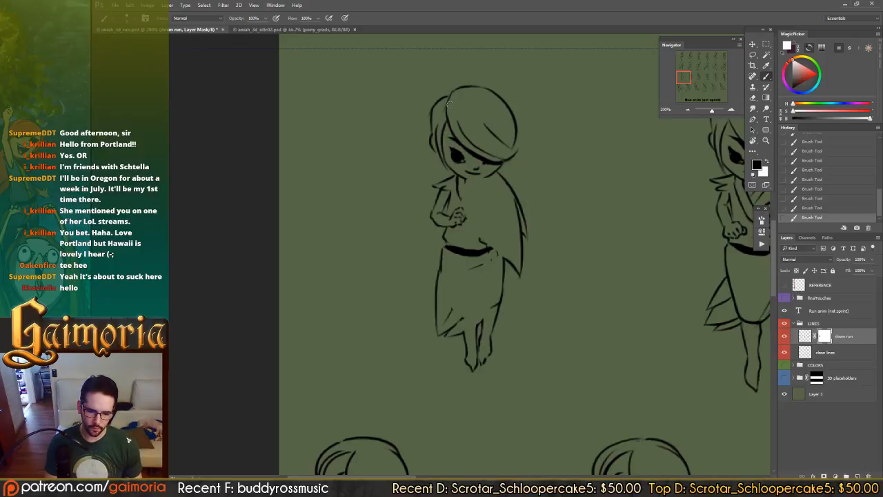
- Mask out the first figure's face, fringe and front hand, undoing the strokes that cut into the arm outline
{"action": "mouse_move", "coordinate": [449, 105]}
{"action": "left_mouse_down"}
{"action": "mouse_move", "coordinate": [464, 168]}
{"action": "mouse_move", "coordinate": [446, 118]}
{"action": "mouse_move", "coordinate": [474, 169]}
{"action": "mouse_move", "coordinate": [457, 127]}
{"action": "mouse_move", "coordinate": [466, 127]}
{"action": "mouse_move", "coordinate": [474, 161]}
{"action": "mouse_move", "coordinate": [493, 137]}
{"action": "mouse_move", "coordinate": [485, 152]}
{"action": "mouse_move", "coordinate": [505, 138]}
{"action": "left_mouse_up"}
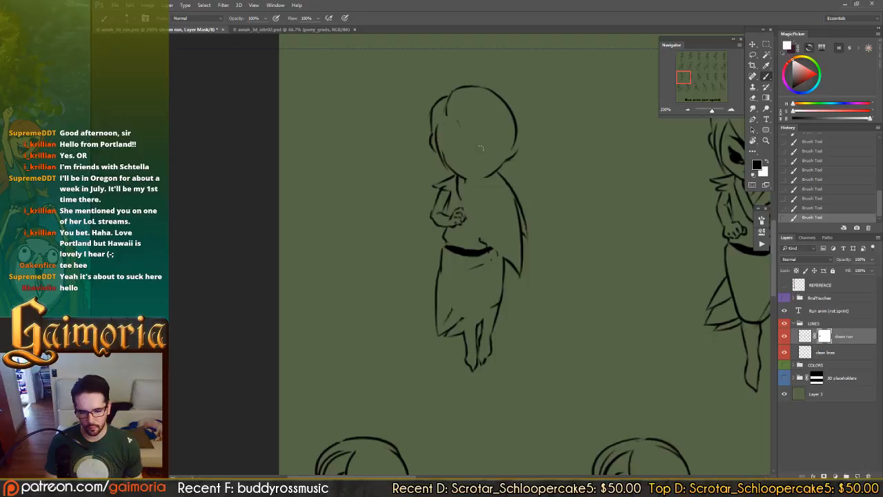
{"action": "mouse_move", "coordinate": [455, 97]}
{"action": "left_mouse_down"}
{"action": "mouse_move", "coordinate": [444, 144]}
{"action": "mouse_move", "coordinate": [436, 137]}
{"action": "mouse_move", "coordinate": [442, 157]}
{"action": "left_mouse_up"}
{"action": "key", "text": "ctrl+z"}
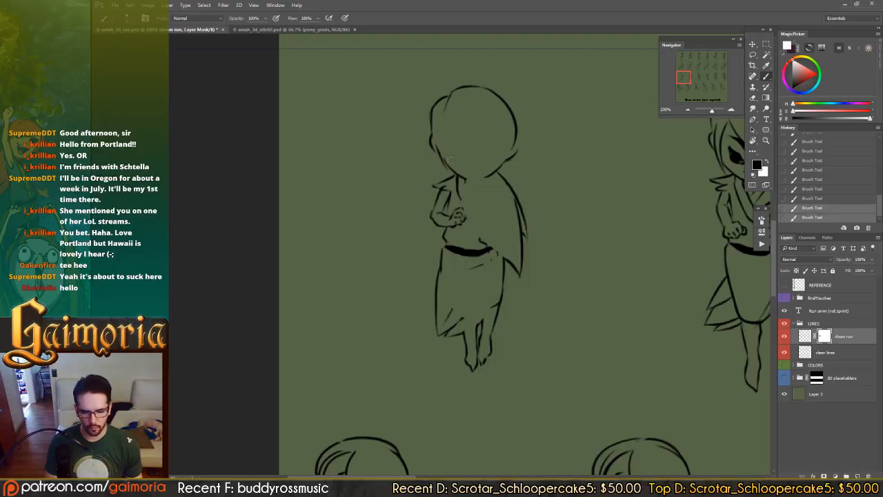
{"action": "key", "text": "ctrl+shift+z"}
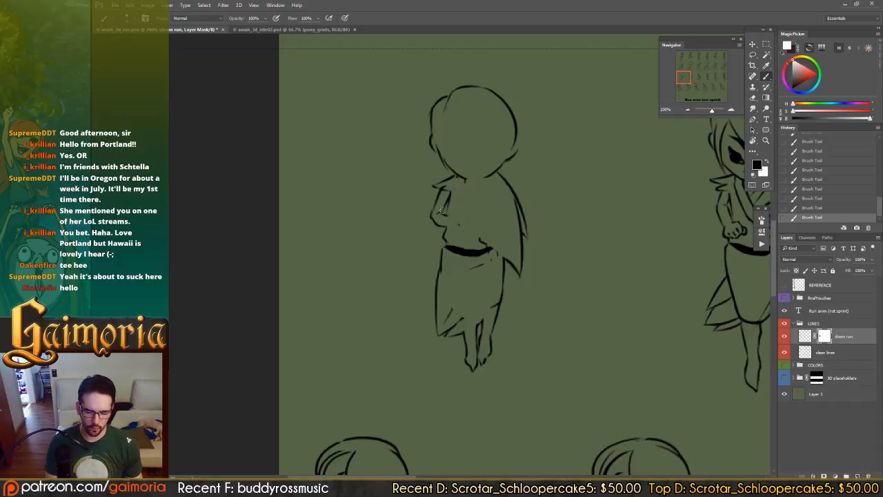
{"action": "key", "text": "ctrl+z"}
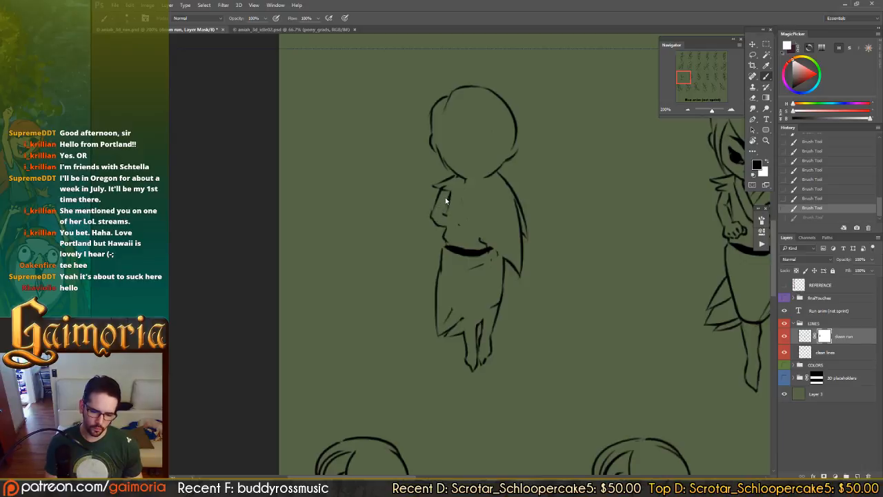
{"action": "key", "text": "ctrl+z"}
{"action": "key", "text": "ctrl+z"}
{"action": "key", "text": "ctrl+z"}
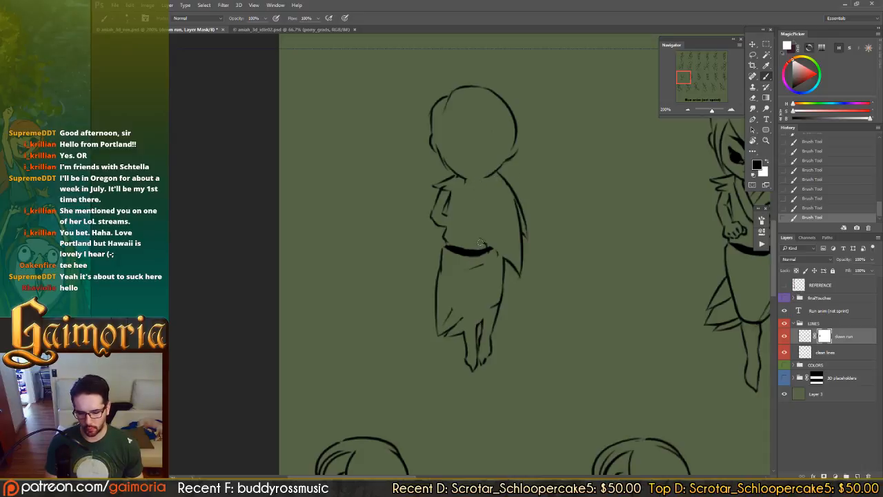
- Compare the masked first figure with the other mirrored frames in the row and with the running character in the game preview
{"action": "left_click_drag", "start_coordinate": [537, 218], "coordinate": [391, 244]}
{"action": "left_click_drag", "start_coordinate": [429, 179], "coordinate": [559, 153]}
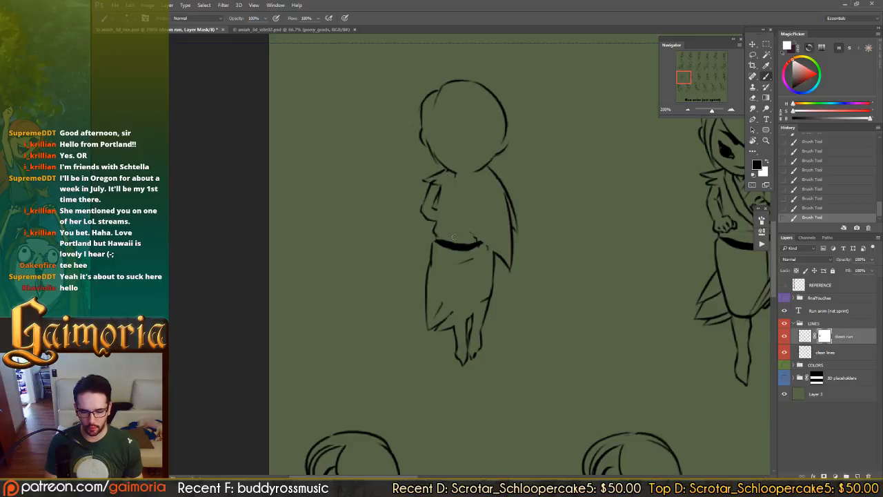
{"action": "left_click_drag", "start_coordinate": [538, 224], "coordinate": [469, 232]}
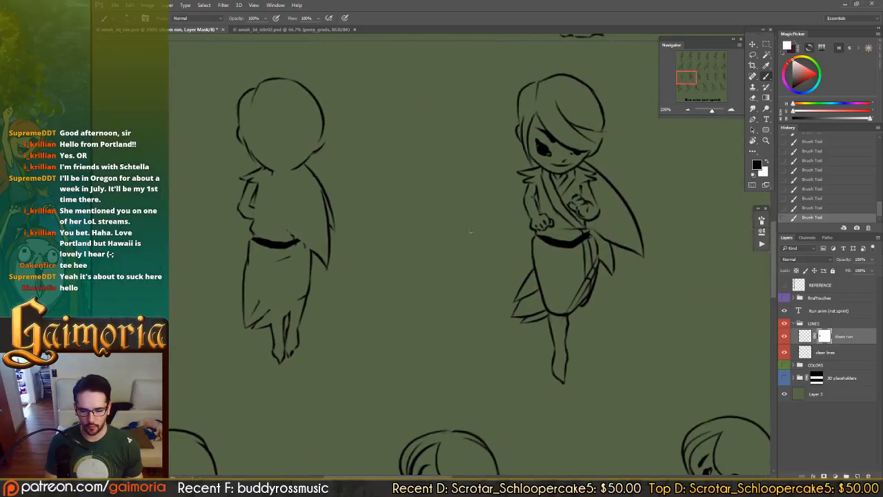
{"action": "mouse_move", "coordinate": [504, 209]}
{"action": "left_mouse_down"}
{"action": "mouse_move", "coordinate": [461, 222]}
{"action": "mouse_move", "coordinate": [447, 213]}
{"action": "mouse_move", "coordinate": [586, 200]}
{"action": "mouse_move", "coordinate": [335, 213]}
{"action": "left_mouse_up"}
{"action": "mouse_move", "coordinate": [550, 228]}
{"action": "left_mouse_down"}
{"action": "mouse_move", "coordinate": [378, 221]}
{"action": "mouse_move", "coordinate": [327, 207]}
{"action": "left_mouse_up"}
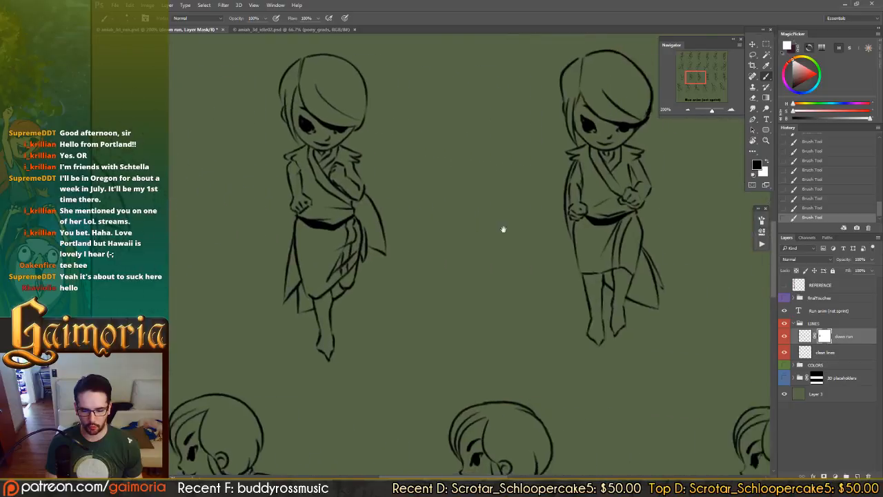
{"action": "left_click_drag", "start_coordinate": [503, 229], "coordinate": [290, 228]}
{"action": "mouse_move", "coordinate": [220, 222]}
{"action": "left_mouse_down"}
{"action": "mouse_move", "coordinate": [427, 234]}
{"action": "mouse_move", "coordinate": [559, 222]}
{"action": "left_mouse_up"}
{"action": "left_click_drag", "start_coordinate": [346, 228], "coordinate": [552, 210]}
{"action": "left_click_drag", "start_coordinate": [311, 227], "coordinate": [542, 210]}
{"action": "left_click_drag", "start_coordinate": [355, 231], "coordinate": [548, 211]}
{"action": "mouse_move", "coordinate": [342, 219]}
{"action": "left_mouse_down"}
{"action": "mouse_move", "coordinate": [504, 223]}
{"action": "mouse_move", "coordinate": [497, 229]}
{"action": "left_mouse_up"}
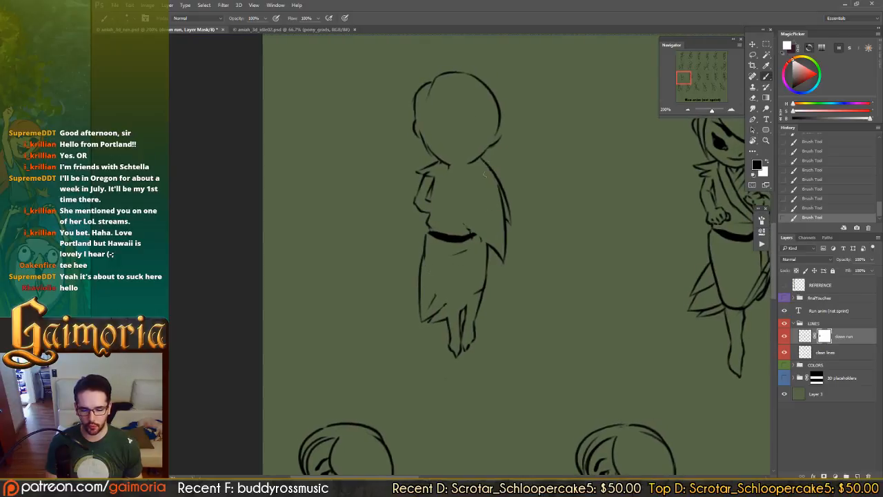
{"action": "left_click_drag", "start_coordinate": [530, 246], "coordinate": [365, 236]}
{"action": "left_click_drag", "start_coordinate": [471, 239], "coordinate": [402, 236]}
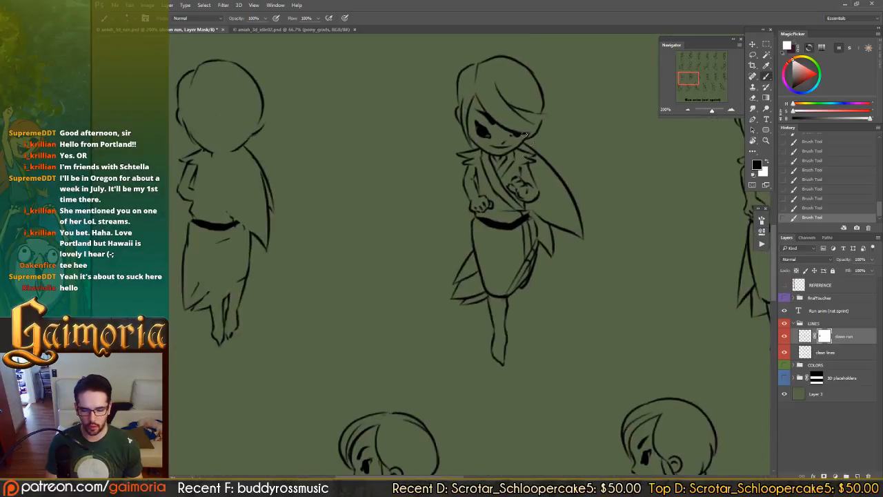
{"action": "key", "text": "alt+Tab"}
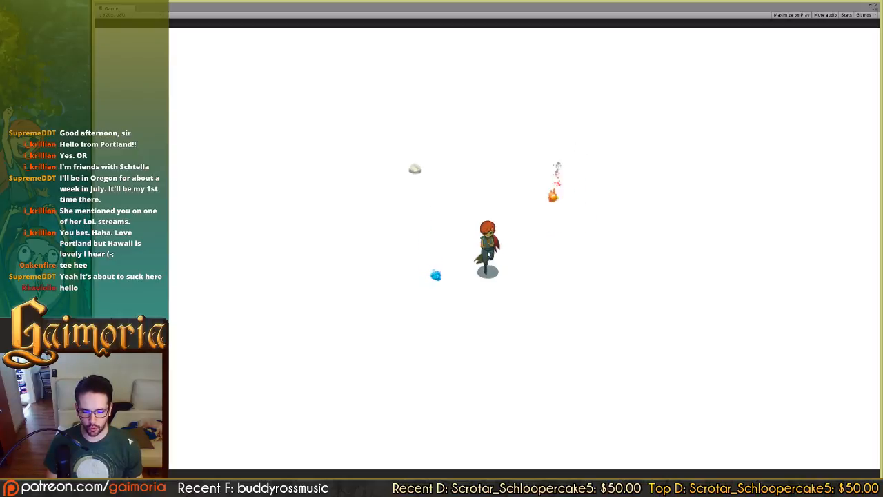
{"action": "left_click", "coordinate": [191, 484]}
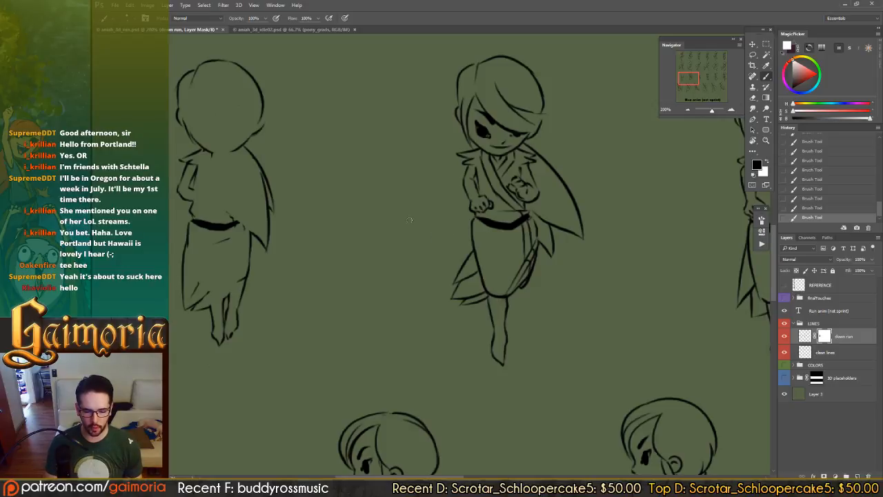
- Mask out the second figure's tunic front, face, fringe, hand and skirt folds, keeping its outer silhouette
{"action": "left_click_drag", "start_coordinate": [405, 196], "coordinate": [331, 238]}
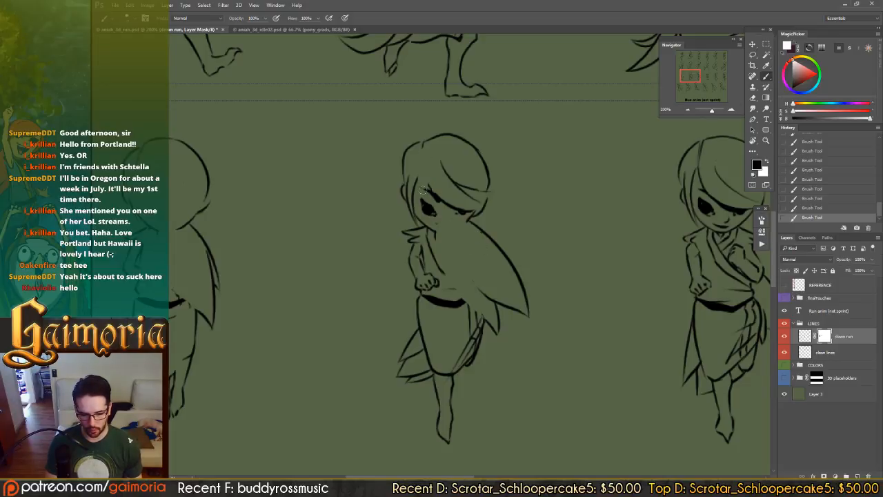
{"action": "left_click_drag", "start_coordinate": [416, 201], "coordinate": [429, 213]}
{"action": "mouse_move", "coordinate": [431, 166]}
{"action": "left_mouse_down"}
{"action": "mouse_move", "coordinate": [426, 187]}
{"action": "mouse_move", "coordinate": [441, 153]}
{"action": "mouse_move", "coordinate": [436, 211]}
{"action": "mouse_move", "coordinate": [469, 193]}
{"action": "left_mouse_up"}
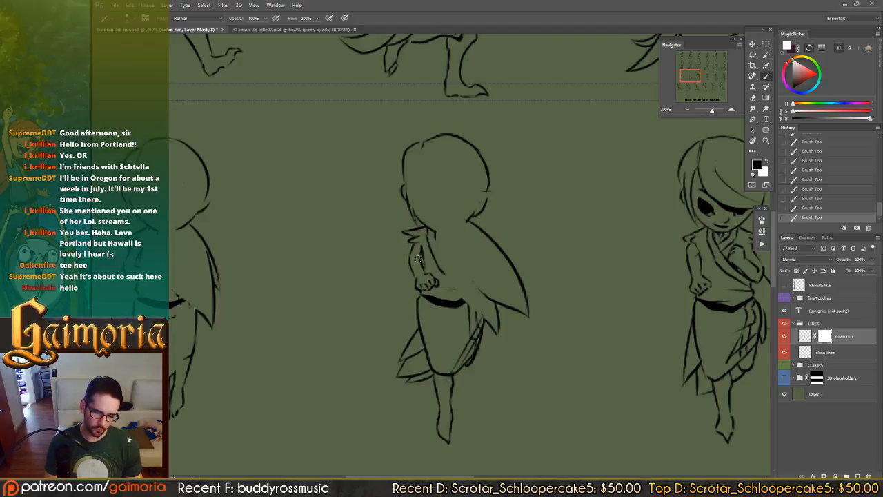
{"action": "left_click_drag", "start_coordinate": [434, 280], "coordinate": [429, 271]}
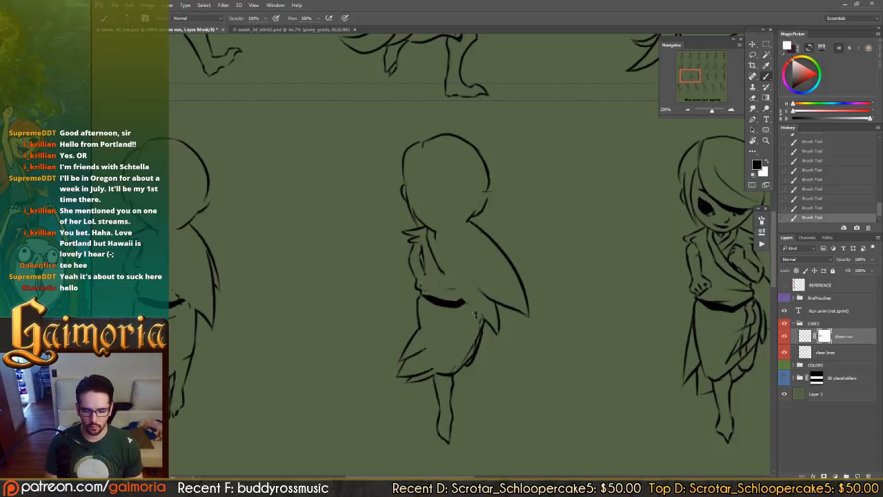
{"action": "left_click_drag", "start_coordinate": [467, 356], "coordinate": [480, 323]}
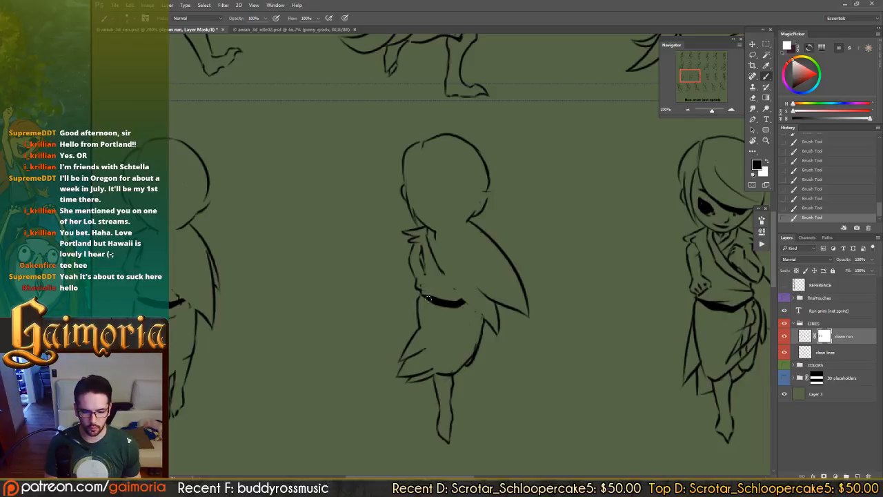
{"action": "left_click_drag", "start_coordinate": [403, 260], "coordinate": [471, 248]}
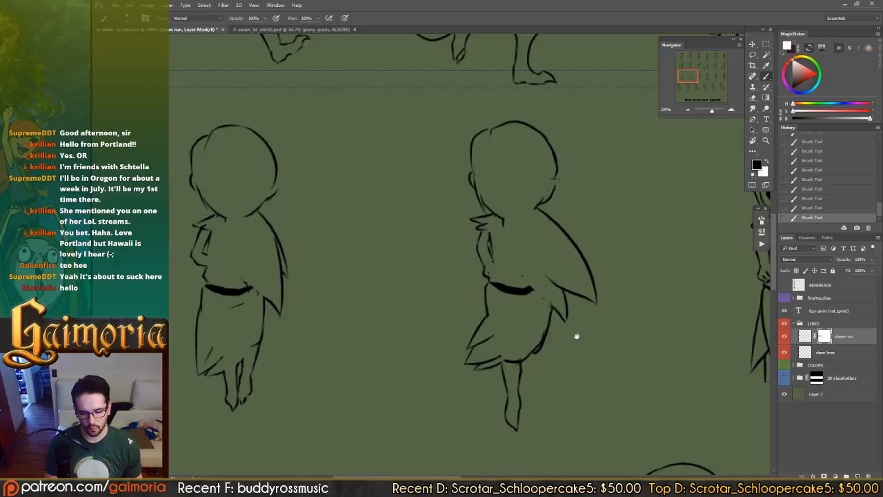
- Mask out the third figure's collar, face, fringe, hand and skirt folds, and undo the stroke that cuts the belt
{"action": "mouse_move", "coordinate": [581, 337]}
{"action": "left_mouse_down"}
{"action": "mouse_move", "coordinate": [483, 322]}
{"action": "mouse_move", "coordinate": [507, 309]}
{"action": "left_mouse_up"}
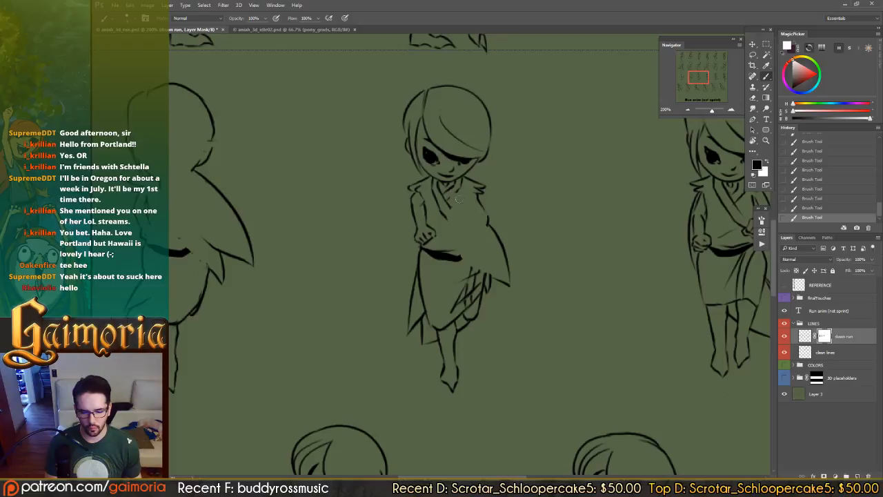
{"action": "mouse_move", "coordinate": [462, 182]}
{"action": "left_mouse_down"}
{"action": "mouse_move", "coordinate": [441, 198]}
{"action": "mouse_move", "coordinate": [445, 218]}
{"action": "mouse_move", "coordinate": [435, 182]}
{"action": "mouse_move", "coordinate": [434, 189]}
{"action": "mouse_move", "coordinate": [455, 188]}
{"action": "left_mouse_up"}
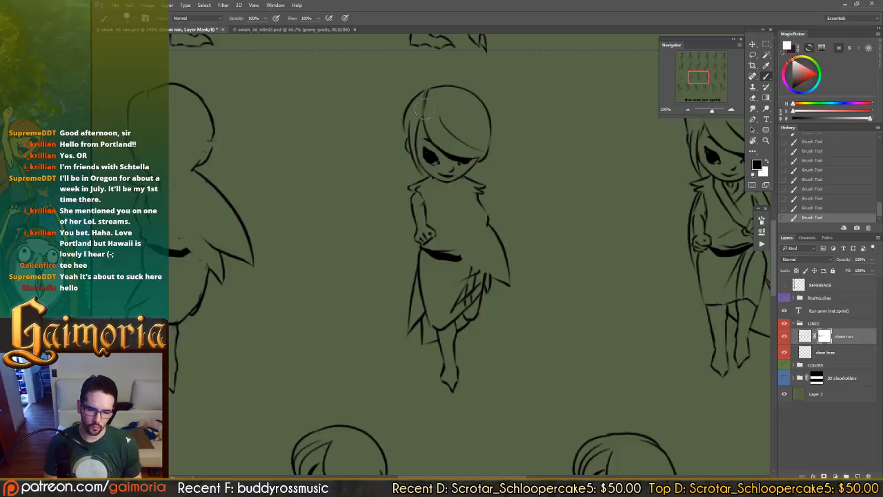
{"action": "mouse_move", "coordinate": [428, 102]}
{"action": "left_mouse_down"}
{"action": "mouse_move", "coordinate": [429, 140]}
{"action": "mouse_move", "coordinate": [429, 95]}
{"action": "mouse_move", "coordinate": [421, 146]}
{"action": "mouse_move", "coordinate": [415, 115]}
{"action": "mouse_move", "coordinate": [430, 161]}
{"action": "mouse_move", "coordinate": [412, 122]}
{"action": "mouse_move", "coordinate": [437, 161]}
{"action": "mouse_move", "coordinate": [444, 115]}
{"action": "mouse_move", "coordinate": [433, 167]}
{"action": "mouse_move", "coordinate": [460, 137]}
{"action": "mouse_move", "coordinate": [445, 169]}
{"action": "mouse_move", "coordinate": [473, 155]}
{"action": "left_mouse_up"}
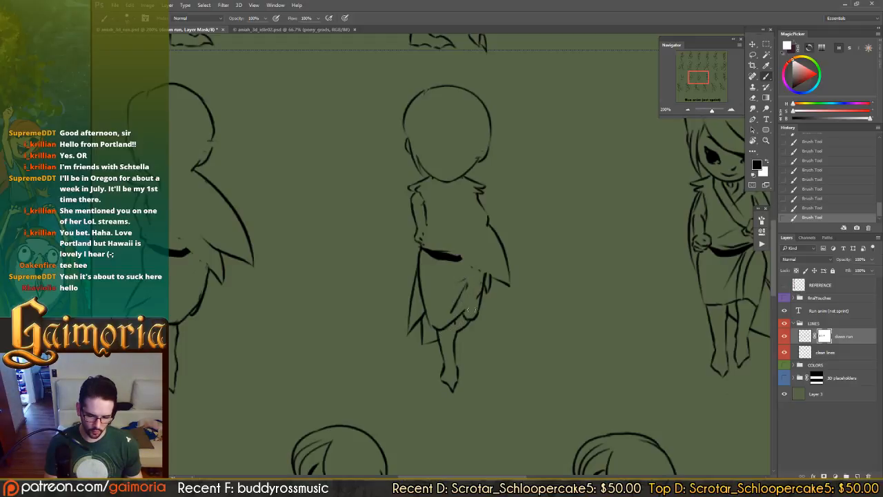
{"action": "left_click_drag", "start_coordinate": [466, 311], "coordinate": [440, 328]}
{"action": "left_click_drag", "start_coordinate": [468, 280], "coordinate": [452, 307]}
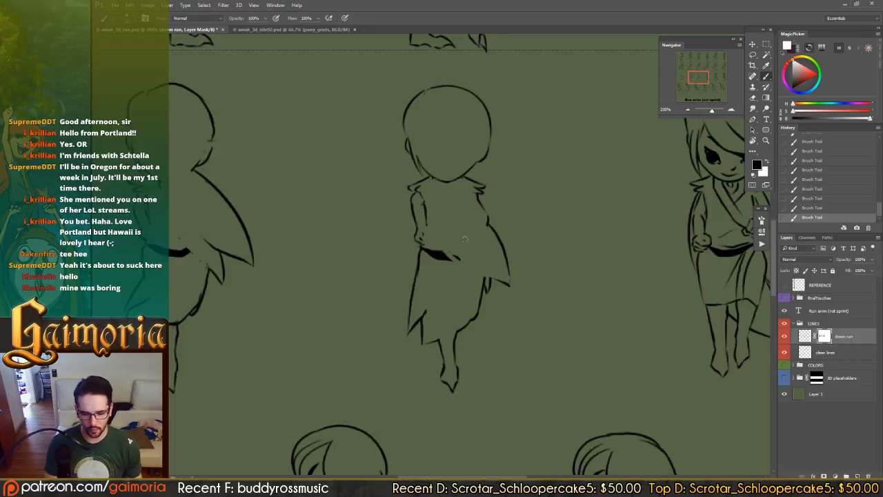
{"action": "key", "text": "ctrl+z"}
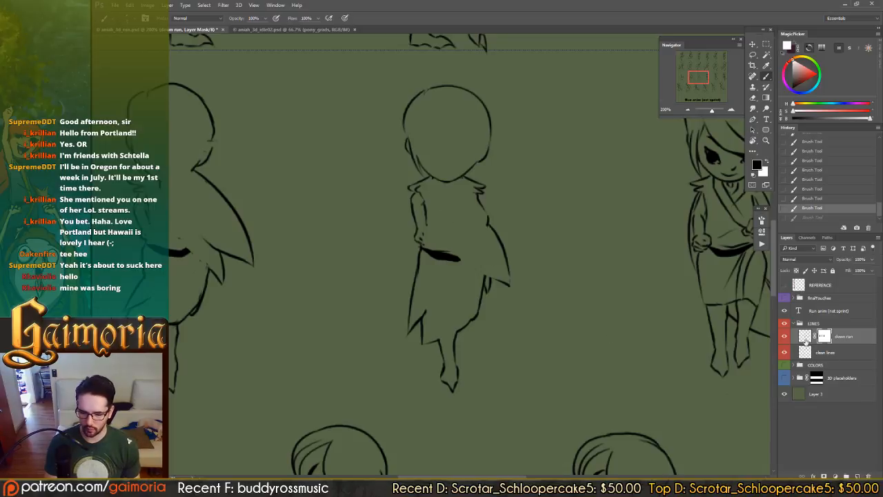
- Mask out the fourth figure's face, fringe, tunic front, hands and skirt folds, keeping its outer silhouette, and save the document
{"action": "left_click_drag", "start_coordinate": [398, 177], "coordinate": [466, 236]}
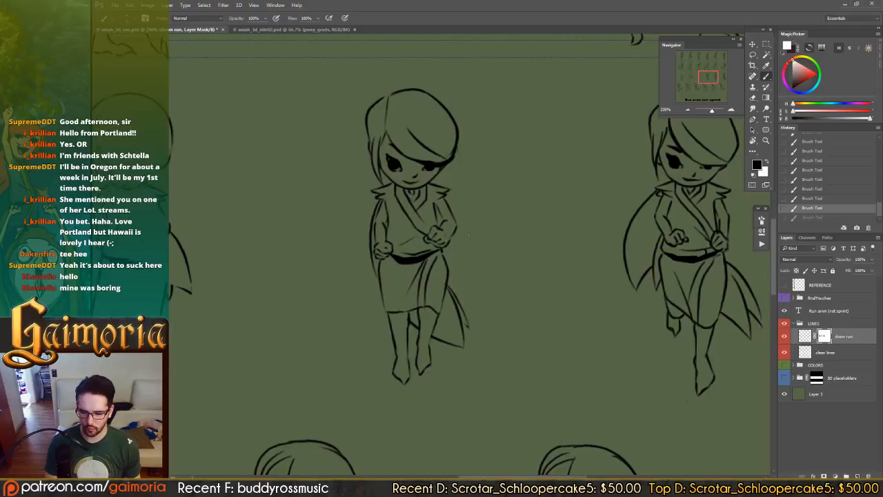
{"action": "mouse_move", "coordinate": [388, 108]}
{"action": "left_mouse_down"}
{"action": "mouse_move", "coordinate": [392, 162]}
{"action": "mouse_move", "coordinate": [378, 129]}
{"action": "mouse_move", "coordinate": [391, 165]}
{"action": "mouse_move", "coordinate": [376, 135]}
{"action": "mouse_move", "coordinate": [391, 169]}
{"action": "mouse_move", "coordinate": [372, 137]}
{"action": "mouse_move", "coordinate": [402, 178]}
{"action": "mouse_move", "coordinate": [389, 134]}
{"action": "mouse_move", "coordinate": [401, 173]}
{"action": "mouse_move", "coordinate": [404, 131]}
{"action": "mouse_move", "coordinate": [423, 160]}
{"action": "left_mouse_up"}
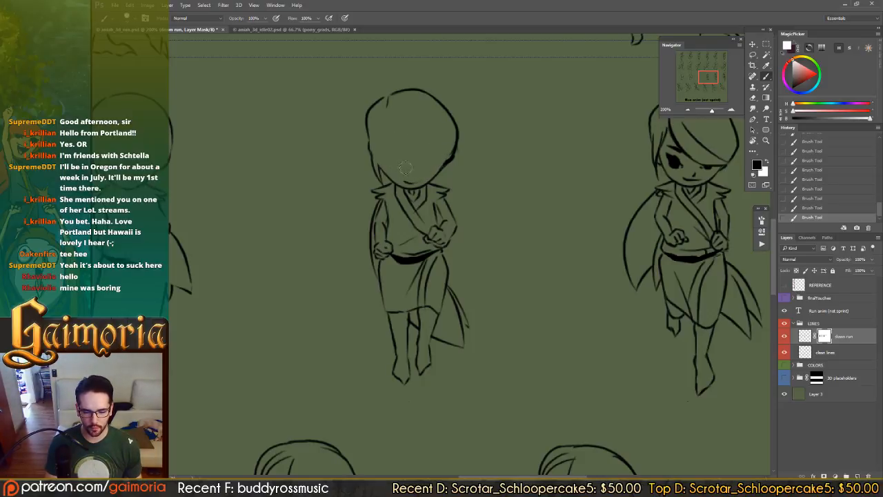
{"action": "mouse_move", "coordinate": [395, 195]}
{"action": "left_mouse_down"}
{"action": "mouse_move", "coordinate": [414, 208]}
{"action": "mouse_move", "coordinate": [394, 186]}
{"action": "mouse_move", "coordinate": [419, 200]}
{"action": "mouse_move", "coordinate": [407, 196]}
{"action": "mouse_move", "coordinate": [434, 189]}
{"action": "mouse_move", "coordinate": [400, 191]}
{"action": "mouse_move", "coordinate": [420, 224]}
{"action": "left_mouse_up"}
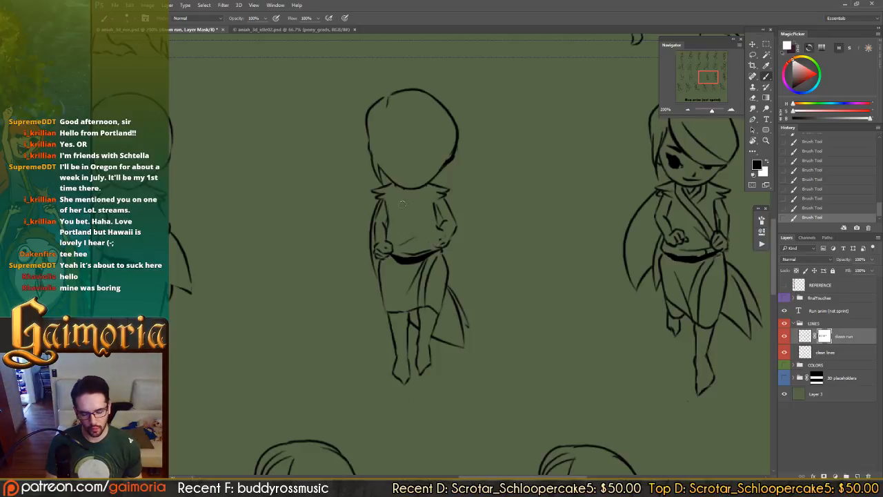
{"action": "left_click_drag", "start_coordinate": [386, 207], "coordinate": [380, 248]}
{"action": "mouse_move", "coordinate": [385, 213]}
{"action": "left_mouse_down"}
{"action": "mouse_move", "coordinate": [383, 238]}
{"action": "mouse_move", "coordinate": [393, 208]}
{"action": "mouse_move", "coordinate": [384, 266]}
{"action": "mouse_move", "coordinate": [404, 235]}
{"action": "mouse_move", "coordinate": [415, 234]}
{"action": "mouse_move", "coordinate": [388, 253]}
{"action": "mouse_move", "coordinate": [390, 267]}
{"action": "mouse_move", "coordinate": [398, 247]}
{"action": "mouse_move", "coordinate": [399, 280]}
{"action": "mouse_move", "coordinate": [415, 256]}
{"action": "left_mouse_up"}
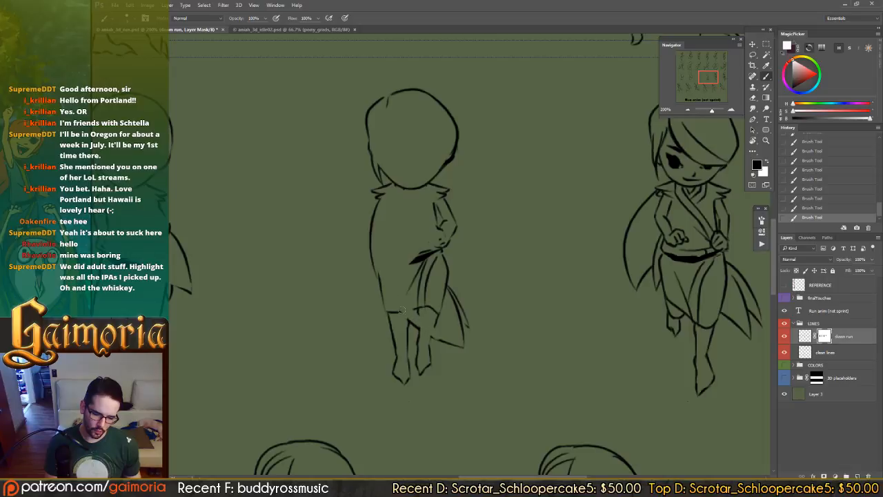
{"action": "mouse_move", "coordinate": [403, 312]}
{"action": "left_mouse_down"}
{"action": "mouse_move", "coordinate": [441, 332]}
{"action": "mouse_move", "coordinate": [412, 279]}
{"action": "mouse_move", "coordinate": [449, 303]}
{"action": "mouse_move", "coordinate": [431, 269]}
{"action": "mouse_move", "coordinate": [437, 286]}
{"action": "mouse_move", "coordinate": [424, 273]}
{"action": "mouse_move", "coordinate": [425, 301]}
{"action": "mouse_move", "coordinate": [412, 289]}
{"action": "mouse_move", "coordinate": [403, 297]}
{"action": "mouse_move", "coordinate": [433, 283]}
{"action": "mouse_move", "coordinate": [431, 260]}
{"action": "left_mouse_up"}
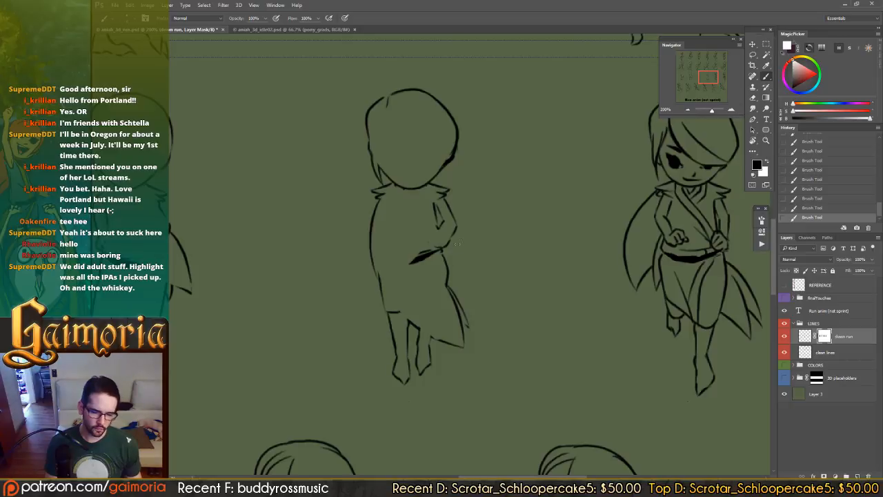
{"action": "mouse_move", "coordinate": [408, 242]}
{"action": "left_mouse_down"}
{"action": "mouse_move", "coordinate": [585, 241]}
{"action": "mouse_move", "coordinate": [508, 252]}
{"action": "mouse_move", "coordinate": [596, 258]}
{"action": "mouse_move", "coordinate": [423, 253]}
{"action": "mouse_move", "coordinate": [531, 257]}
{"action": "mouse_move", "coordinate": [464, 259]}
{"action": "mouse_move", "coordinate": [504, 252]}
{"action": "left_mouse_up"}
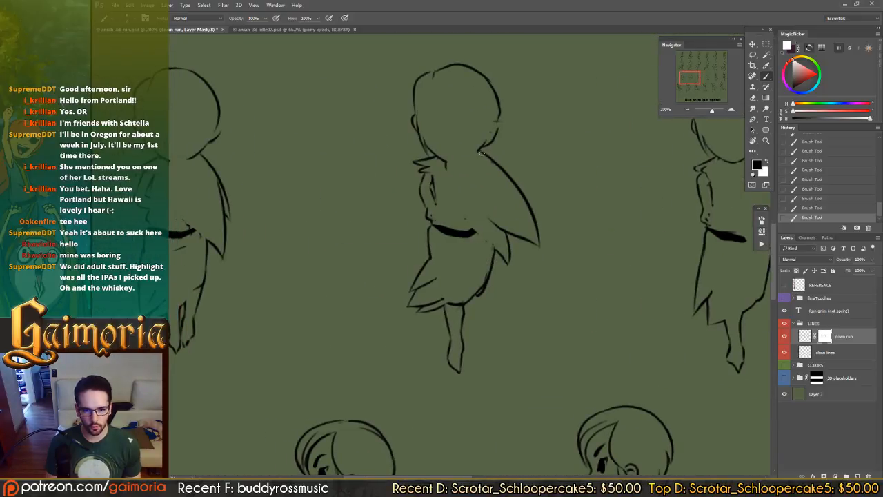
{"action": "key", "text": "ctrl+s"}
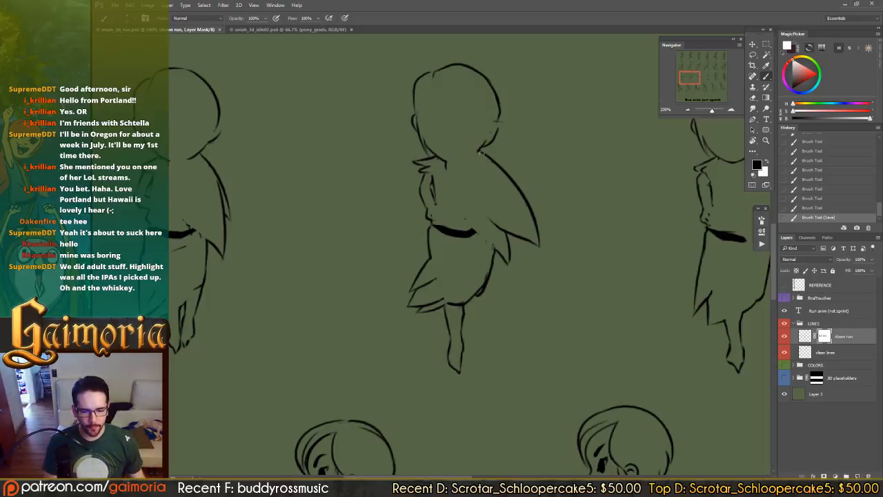
- Mask out the fifth figure's cape-side arm and hand, collar and upper tunic sash, undoing the stray stroke
{"action": "left_click_drag", "start_coordinate": [449, 235], "coordinate": [480, 226]}
{"action": "left_click_drag", "start_coordinate": [411, 254], "coordinate": [314, 279]}
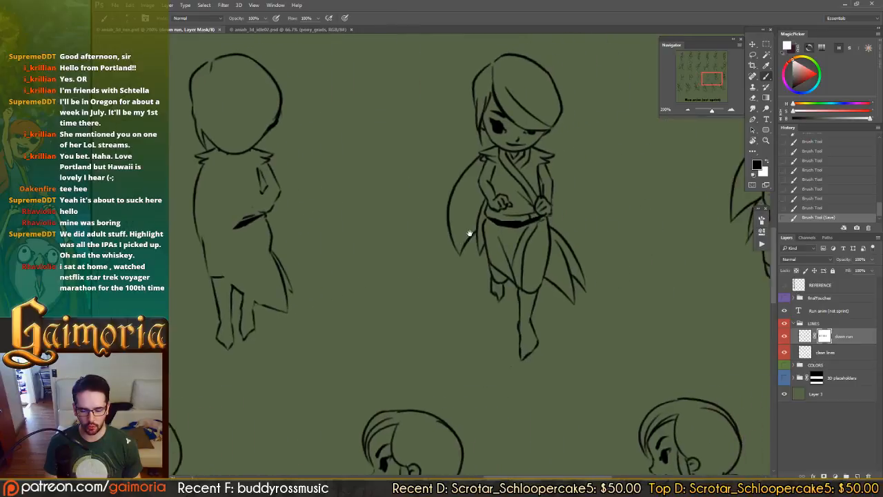
{"action": "left_click_drag", "start_coordinate": [462, 229], "coordinate": [426, 219]}
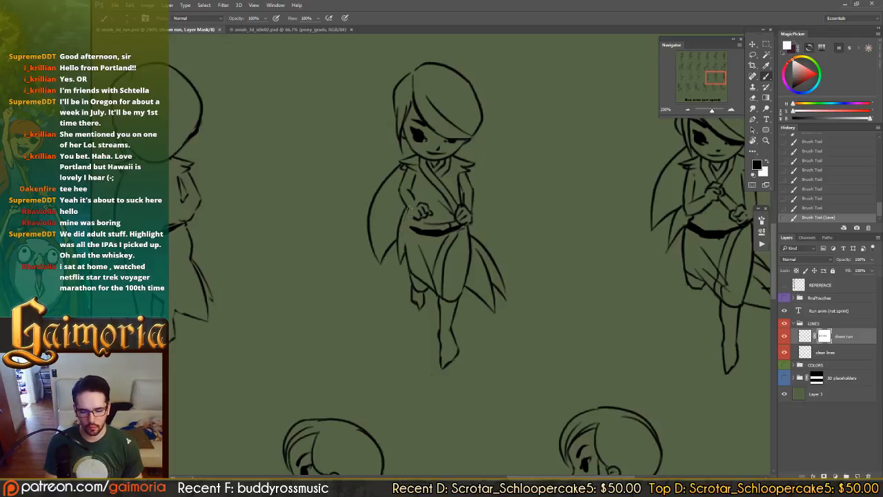
{"action": "left_click_drag", "start_coordinate": [417, 196], "coordinate": [391, 210]}
{"action": "mouse_move", "coordinate": [413, 166]}
{"action": "left_mouse_down"}
{"action": "mouse_move", "coordinate": [405, 227]}
{"action": "mouse_move", "coordinate": [421, 232]}
{"action": "mouse_move", "coordinate": [420, 204]}
{"action": "left_mouse_up"}
{"action": "key", "text": "ctrl+z"}
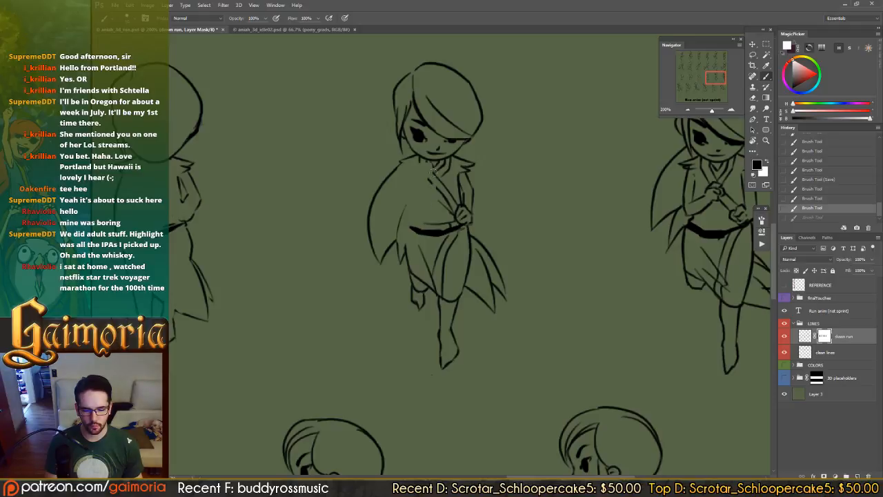
{"action": "mouse_move", "coordinate": [433, 172]}
{"action": "left_mouse_down"}
{"action": "mouse_move", "coordinate": [427, 211]}
{"action": "mouse_move", "coordinate": [438, 181]}
{"action": "left_mouse_up"}
{"action": "left_click", "coordinate": [413, 227]}
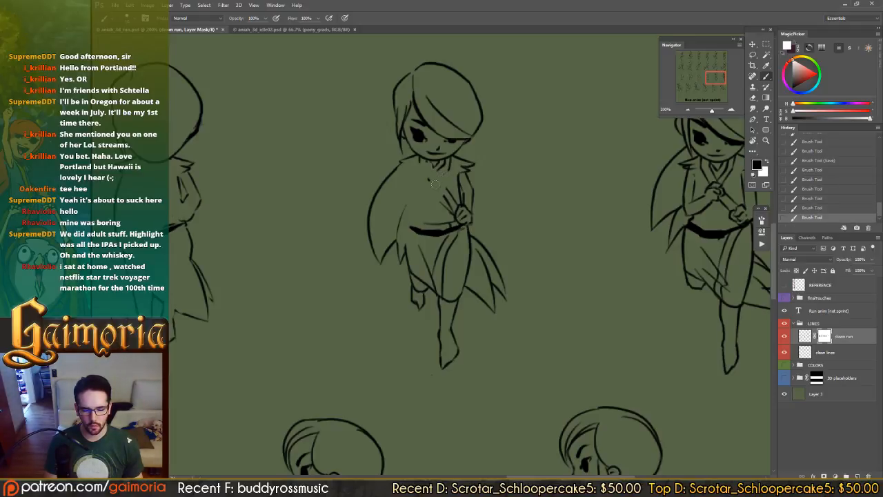
{"action": "left_click", "coordinate": [437, 178]}
{"action": "left_click", "coordinate": [435, 170]}
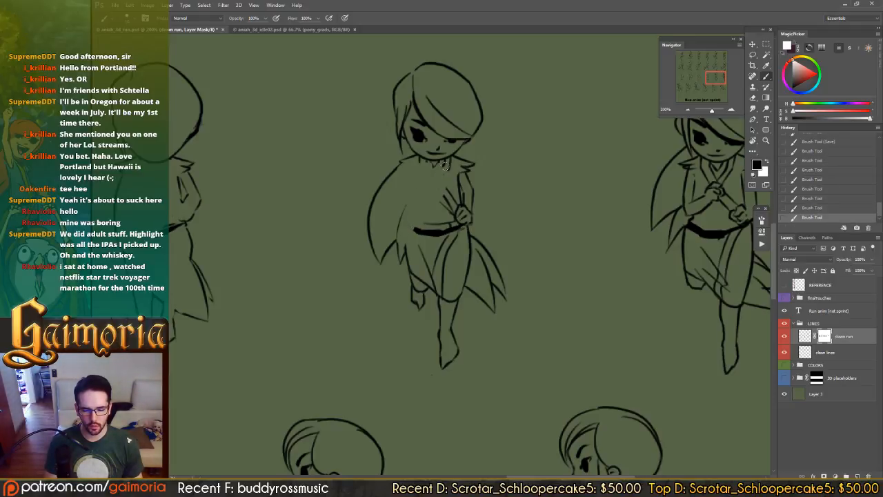
- Mask out the fifth figure's face, fringe, remaining hand and skirt folds, keeping the head outline, belt and silhouette
{"action": "left_click_drag", "start_coordinate": [420, 161], "coordinate": [446, 162]}
{"action": "mouse_move", "coordinate": [418, 120]}
{"action": "left_mouse_down"}
{"action": "mouse_move", "coordinate": [410, 99]}
{"action": "mouse_move", "coordinate": [410, 129]}
{"action": "mouse_move", "coordinate": [402, 103]}
{"action": "mouse_move", "coordinate": [417, 143]}
{"action": "mouse_move", "coordinate": [406, 109]}
{"action": "mouse_move", "coordinate": [430, 145]}
{"action": "mouse_move", "coordinate": [439, 125]}
{"action": "mouse_move", "coordinate": [460, 123]}
{"action": "mouse_move", "coordinate": [425, 147]}
{"action": "mouse_move", "coordinate": [443, 147]}
{"action": "mouse_move", "coordinate": [460, 118]}
{"action": "mouse_move", "coordinate": [439, 150]}
{"action": "left_mouse_up"}
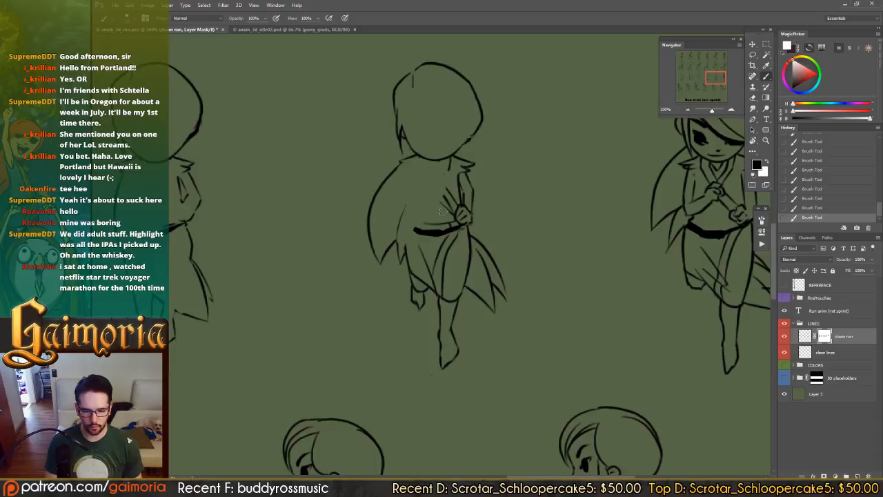
{"action": "mouse_move", "coordinate": [447, 204]}
{"action": "left_mouse_down"}
{"action": "mouse_move", "coordinate": [454, 207]}
{"action": "mouse_move", "coordinate": [452, 194]}
{"action": "mouse_move", "coordinate": [462, 210]}
{"action": "left_mouse_up"}
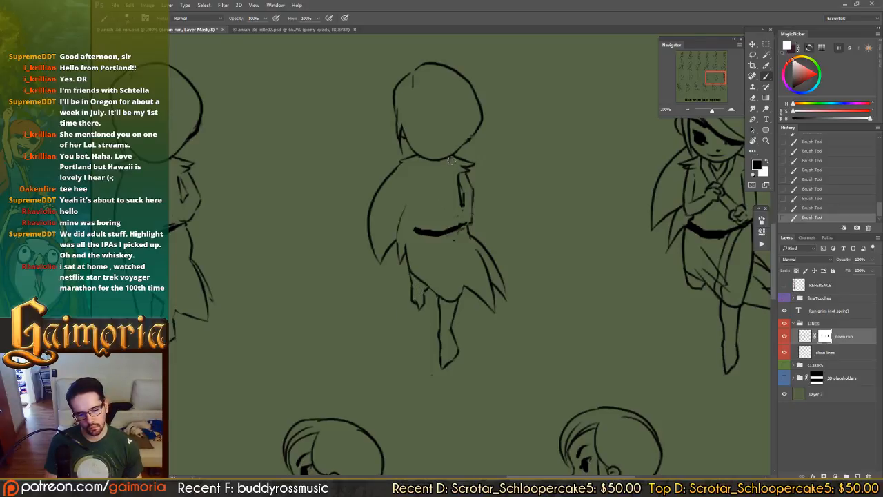
- Mask out the sixth figure's hands, cape-side arm, collar, face and fringe, keeping the head and cape outlines
{"action": "scroll", "coordinate": [434, 196], "scroll_direction": "right", "scroll_amount": 5}
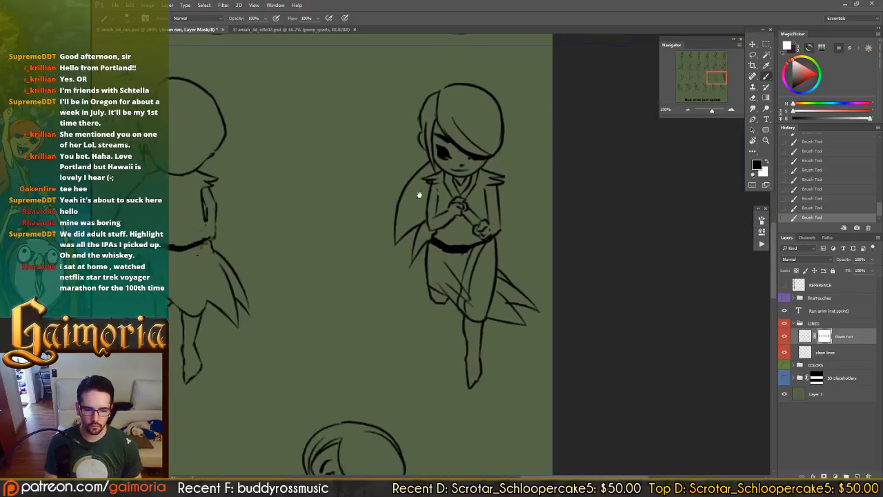
{"action": "left_click_drag", "start_coordinate": [446, 178], "coordinate": [490, 149]}
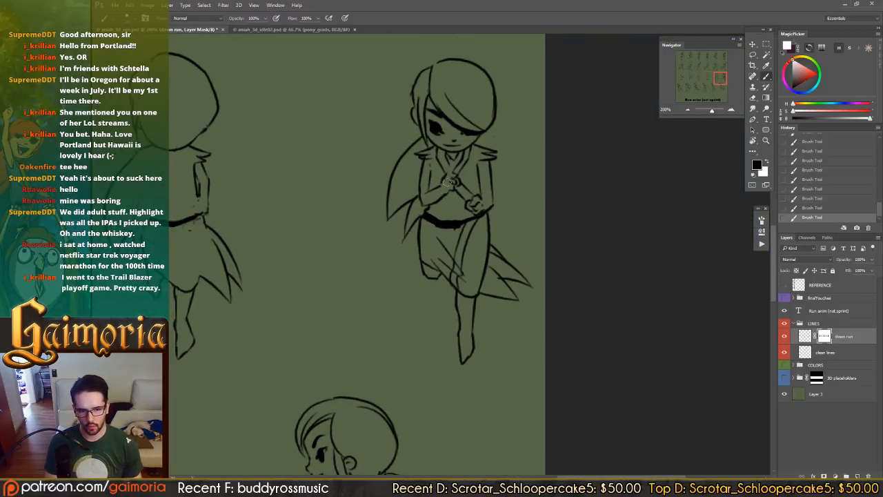
{"action": "left_click_drag", "start_coordinate": [448, 174], "coordinate": [445, 198]}
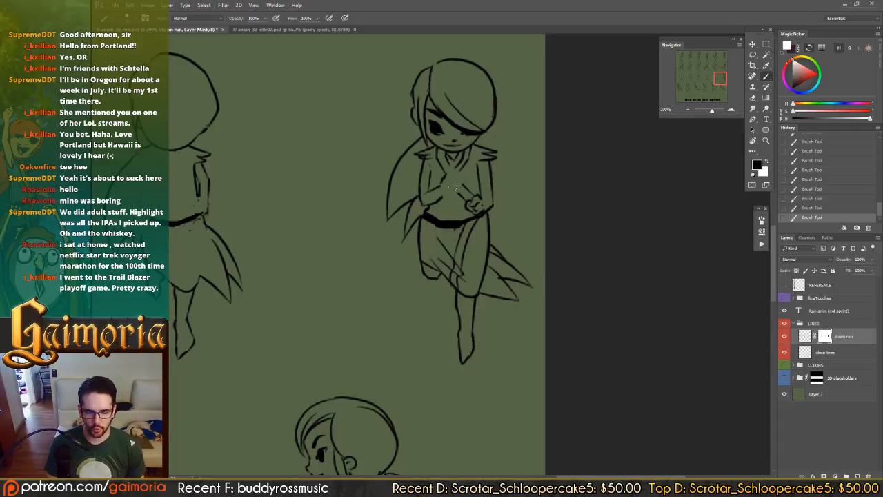
{"action": "left_click_drag", "start_coordinate": [445, 181], "coordinate": [440, 180]}
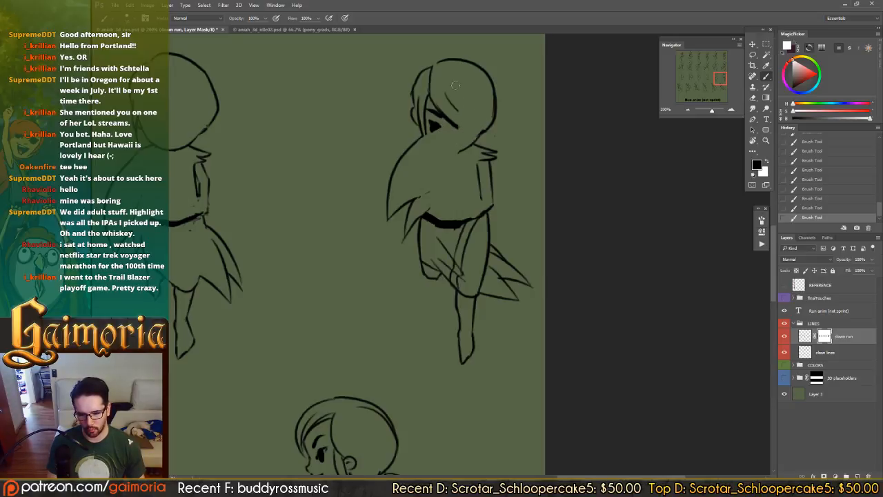
{"action": "mouse_move", "coordinate": [455, 85]}
{"action": "left_mouse_down"}
{"action": "mouse_move", "coordinate": [447, 127]}
{"action": "mouse_move", "coordinate": [436, 122]}
{"action": "mouse_move", "coordinate": [435, 80]}
{"action": "mouse_move", "coordinate": [433, 107]}
{"action": "mouse_move", "coordinate": [437, 73]}
{"action": "mouse_move", "coordinate": [432, 131]}
{"action": "mouse_move", "coordinate": [415, 104]}
{"action": "left_mouse_up"}
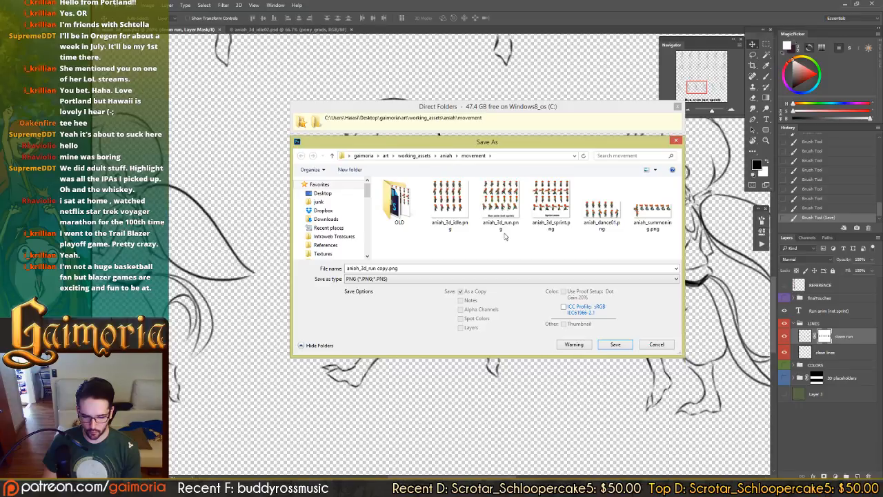
- Save the line art as a PNG copy, replacing the existing aniah_3d_run.png in the movement folder
{"action": "double_click", "coordinate": [511, 209]}
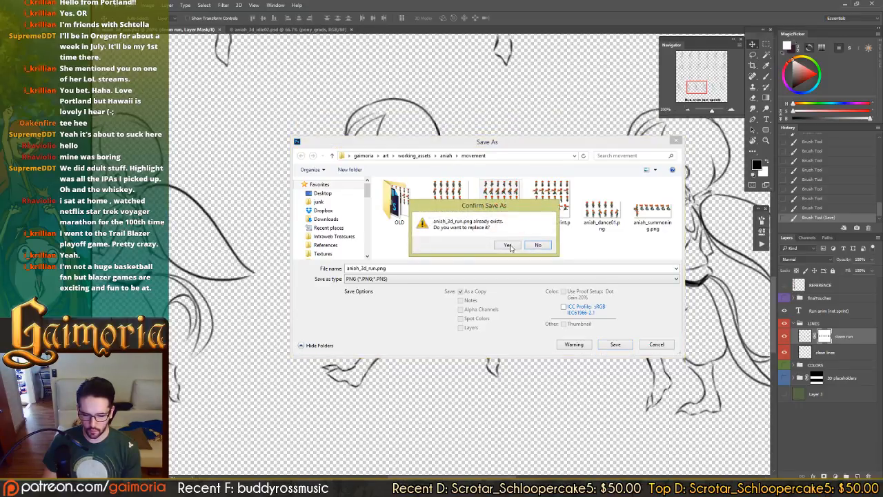
{"action": "left_click", "coordinate": [513, 248]}
{"action": "left_click", "coordinate": [500, 129]}
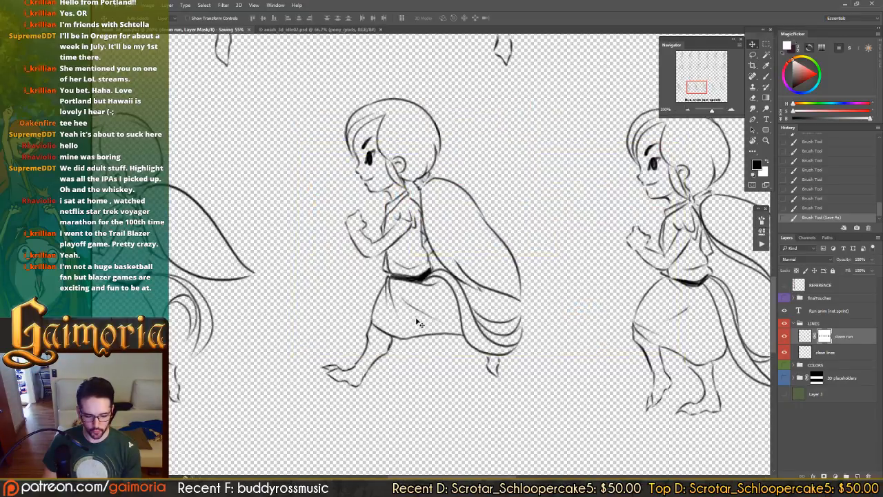
- Switch to the game preview to examine the back-facing run line art on the character, and return to Photoshop
{"action": "key", "text": "alt+Tab"}
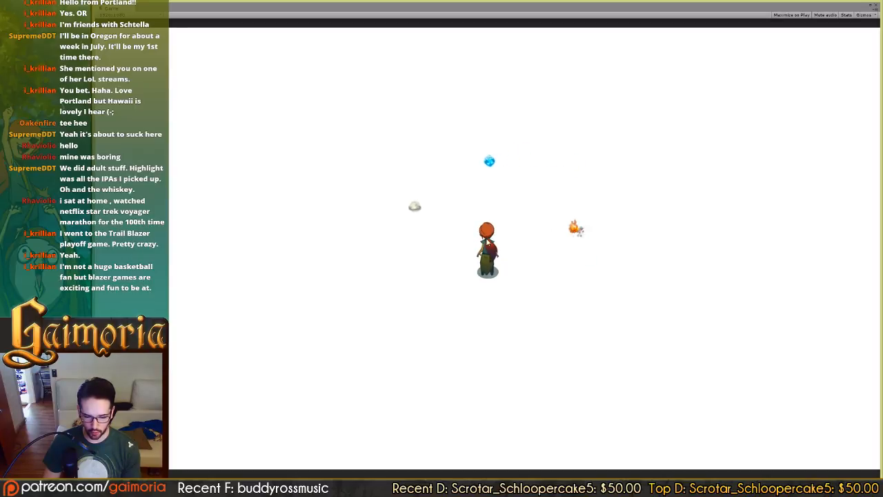
{"action": "left_click", "coordinate": [486, 241]}
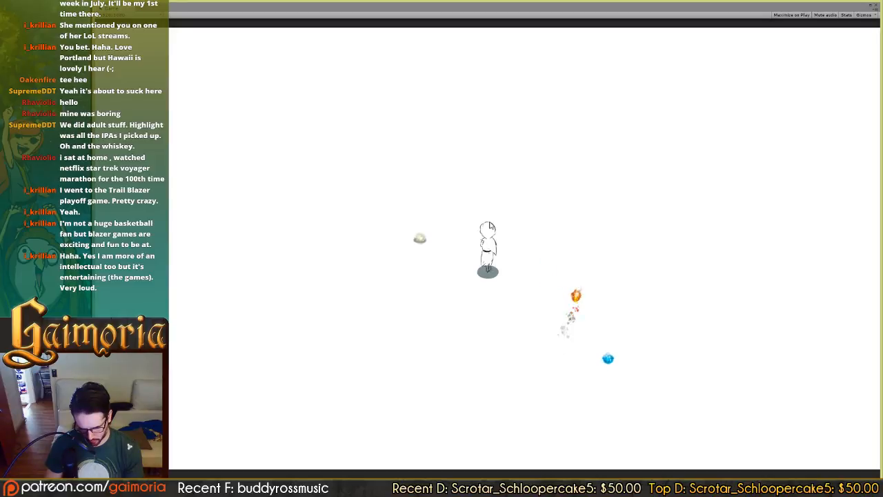
{"action": "left_click", "coordinate": [194, 482]}
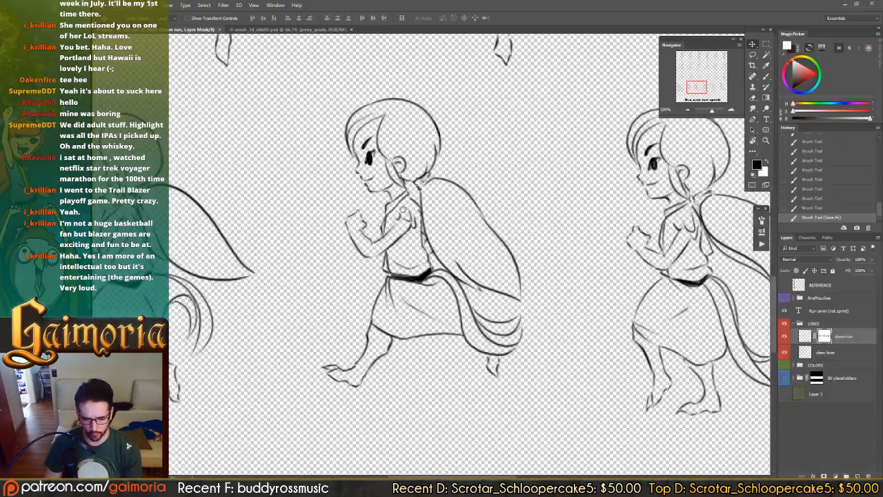
{"action": "scroll", "coordinate": [399, 208], "scroll_direction": "down", "scroll_amount": 5}
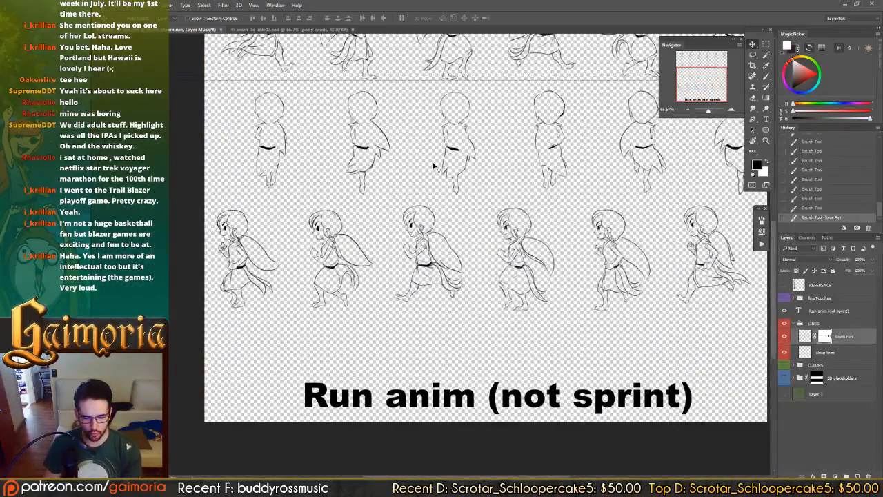
{"action": "left_click_drag", "start_coordinate": [454, 174], "coordinate": [398, 200]}
{"action": "key", "text": "m"}
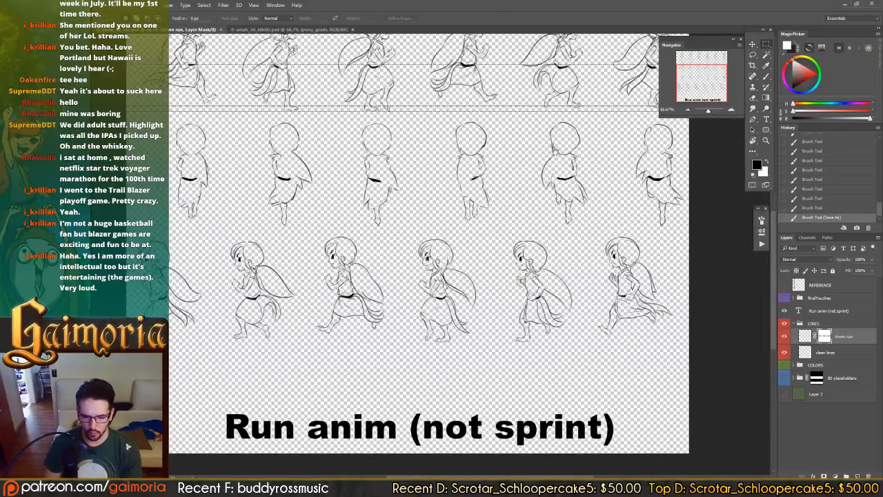
{"action": "left_click_drag", "start_coordinate": [579, 150], "coordinate": [561, 153]}
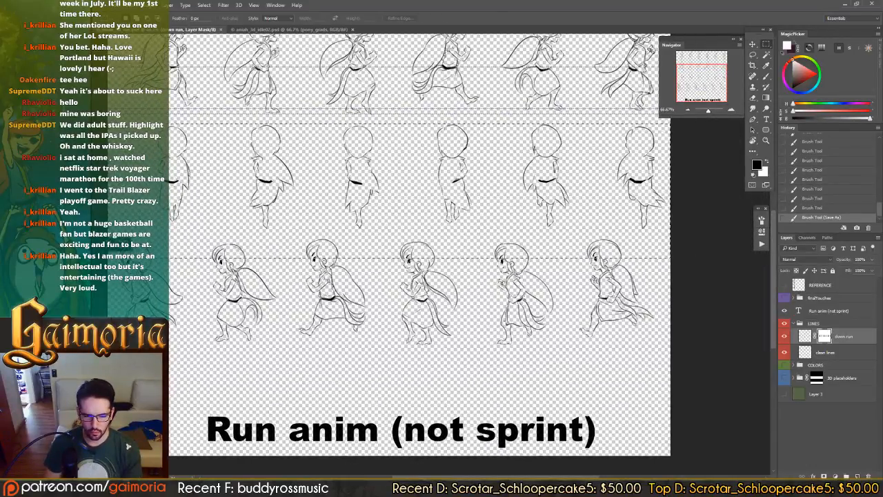
{"action": "left_click_drag", "start_coordinate": [108, 258], "coordinate": [108, 234]}
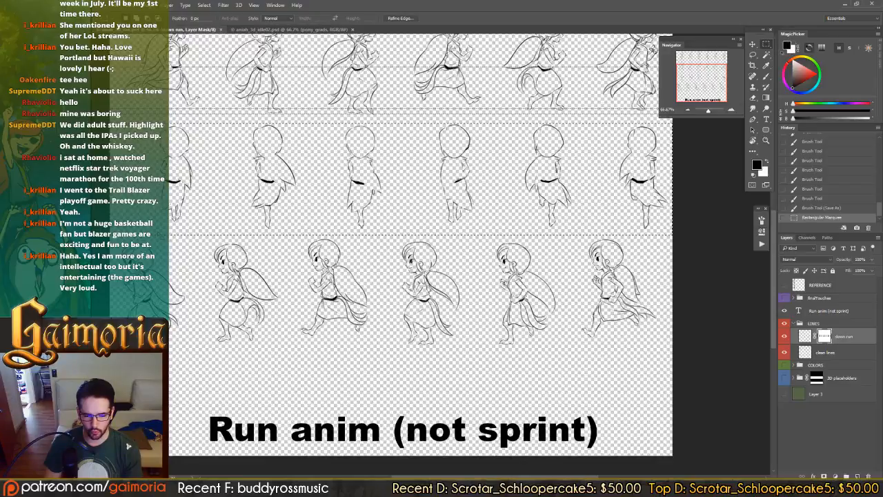
{"action": "key", "text": "v"}
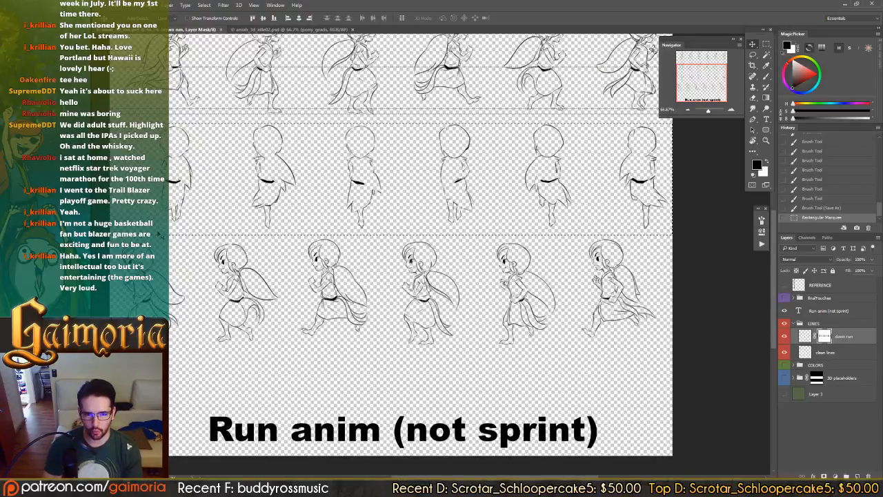
{"action": "key", "text": "ctrl+plus"}
{"action": "key", "text": "ctrl+plus"}
{"action": "key", "text": "ctrl+minus"}
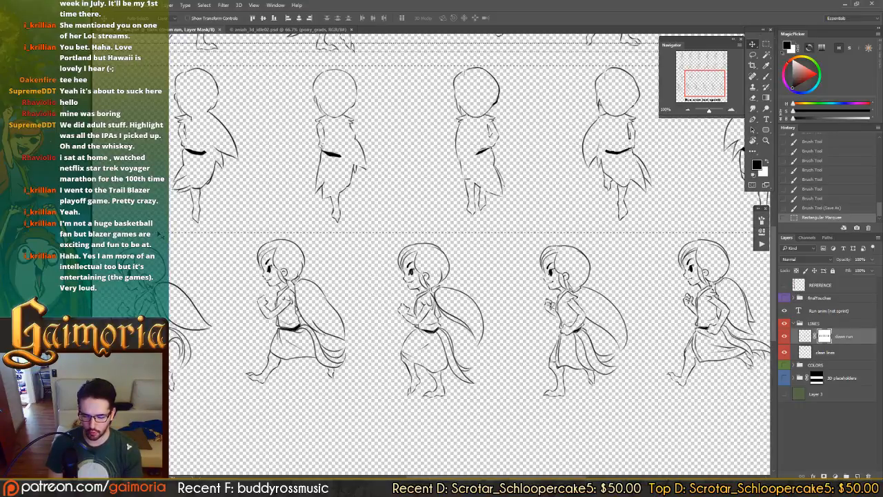
- Toggle the down run layer's mask off and on to compare the figures, and apply the mask to the layer
{"action": "right_click", "coordinate": [825, 336]}
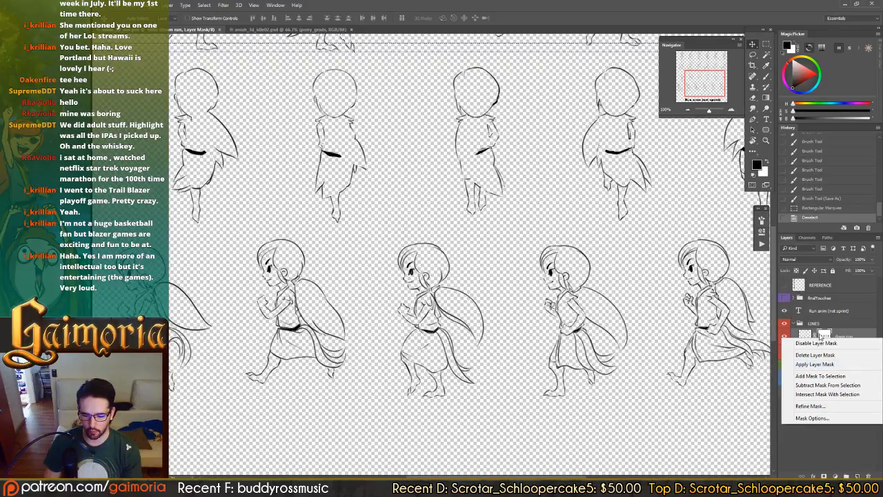
{"action": "left_click", "coordinate": [816, 343]}
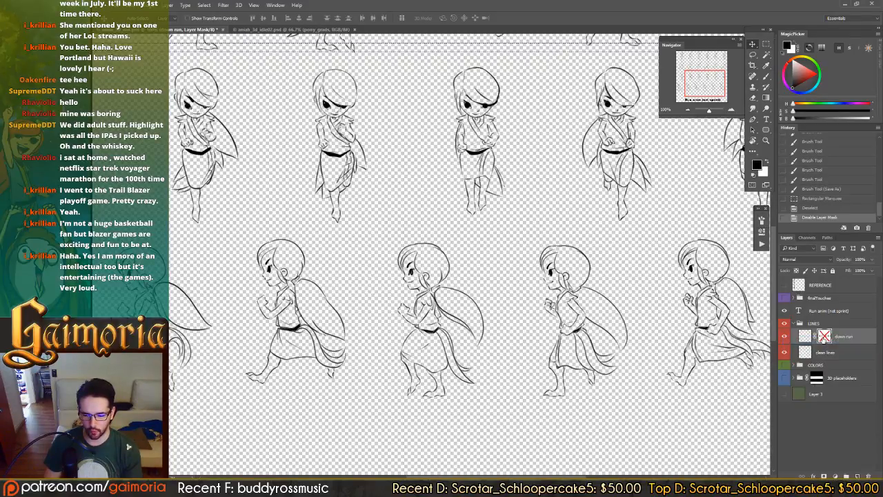
{"action": "right_click", "coordinate": [824, 336]}
{"action": "left_click", "coordinate": [816, 340]}
{"action": "right_click", "coordinate": [824, 336]}
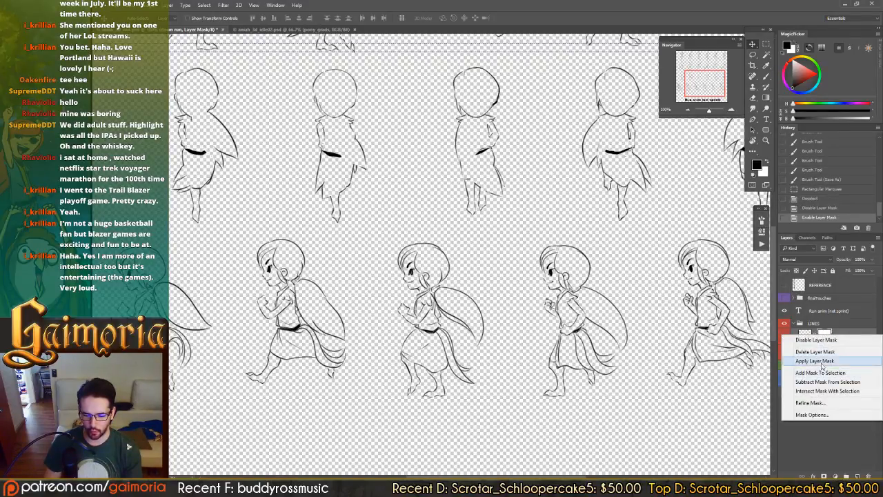
{"action": "left_click", "coordinate": [821, 364]}
- Select the whole row of back-facing figures on the down run layer with rectangular marquees
{"action": "left_click_drag", "start_coordinate": [519, 225], "coordinate": [441, 252]}
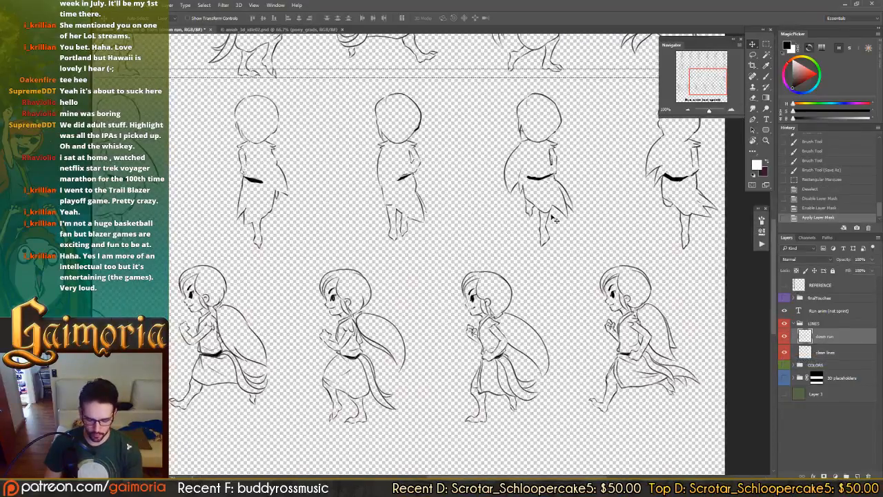
{"action": "key", "text": "m"}
{"action": "left_click_drag", "start_coordinate": [178, 153], "coordinate": [90, 90]}
{"action": "left_click_drag", "start_coordinate": [161, 137], "coordinate": [358, 141]}
{"action": "left_click_drag", "start_coordinate": [416, 173], "coordinate": [118, 92]}
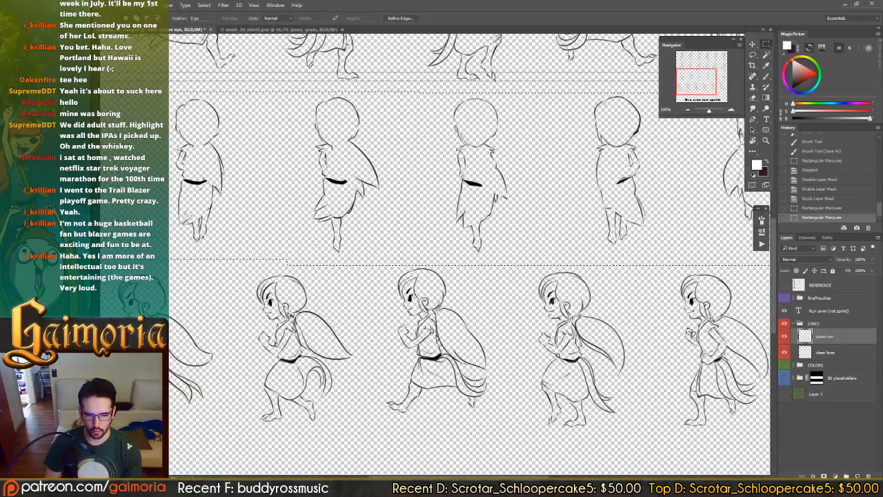
- Nudge the selected row of back-facing figures down one pixel, deselect it, and save the document
{"action": "key", "text": "v"}
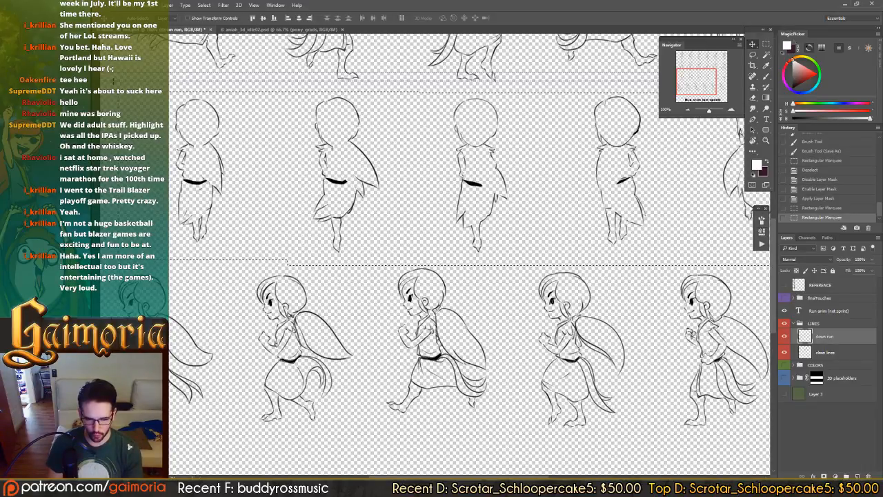
{"action": "key", "text": "Down"}
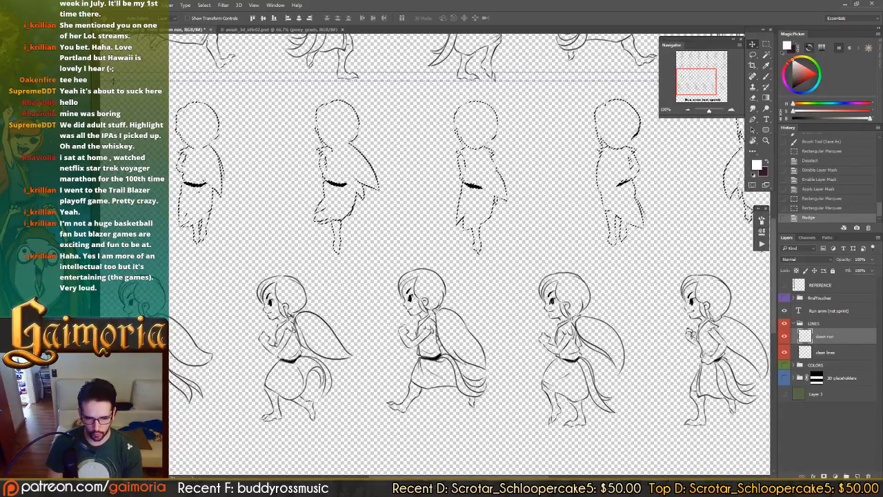
{"action": "key", "text": "ctrl+d"}
{"action": "key", "text": "ctrl+s"}
- Save the sprite sheet as a PNG copy, replacing aniah_3d_run.png in the movement folder with smallest compression and no interlacing
{"action": "key", "text": "ctrl+shift+s"}
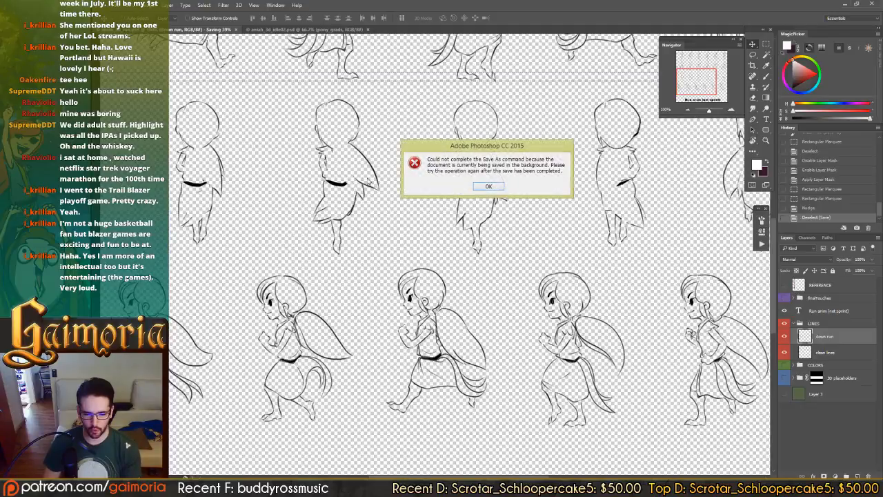
{"action": "key", "text": "Return"}
{"action": "key", "text": "ctrl+shift+s"}
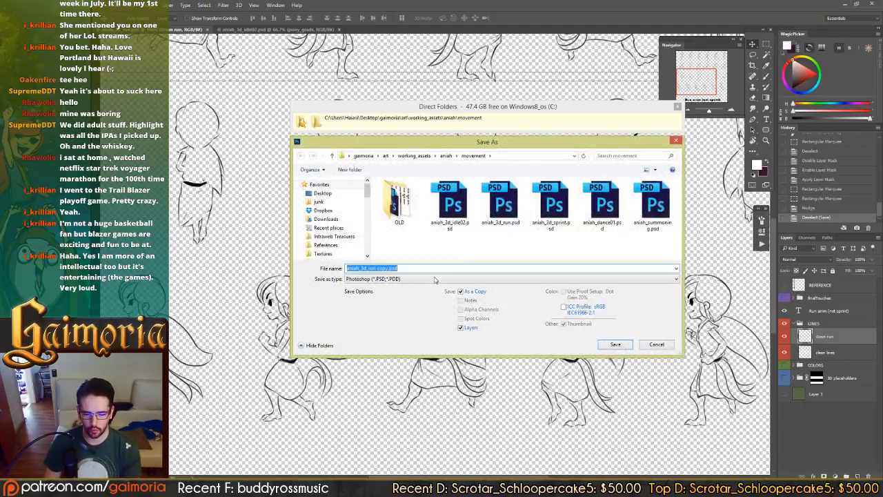
{"action": "left_click", "coordinate": [436, 279]}
{"action": "left_click", "coordinate": [376, 376]}
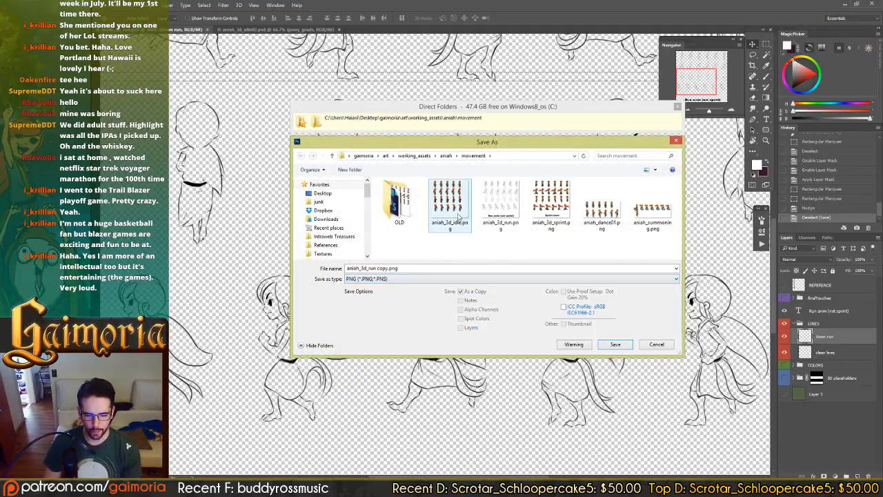
{"action": "double_click", "coordinate": [503, 209]}
{"action": "left_click", "coordinate": [507, 245]}
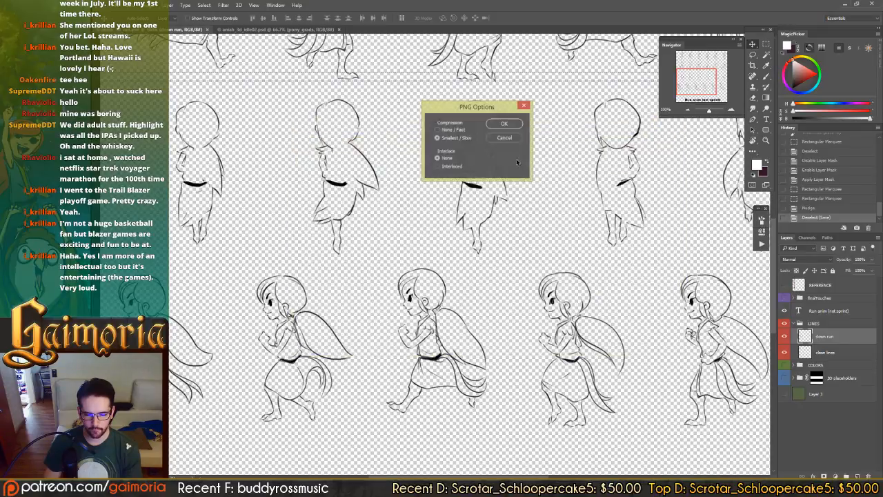
{"action": "left_click", "coordinate": [513, 124]}
- Copy aniah_3d_run.png from the movement folder into the game's Aniah sprite folder, replacing the existing file
{"action": "mouse_move", "coordinate": [221, 483]}
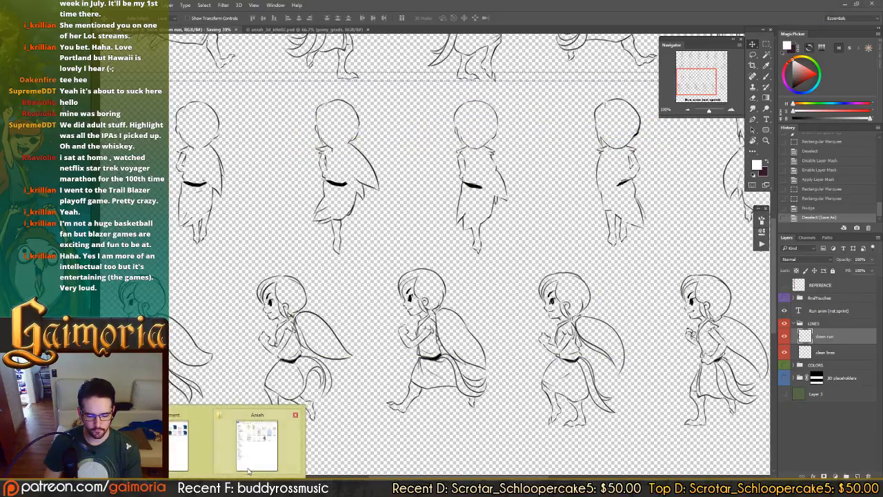
{"action": "left_click", "coordinate": [265, 445]}
{"action": "left_click", "coordinate": [189, 453]}
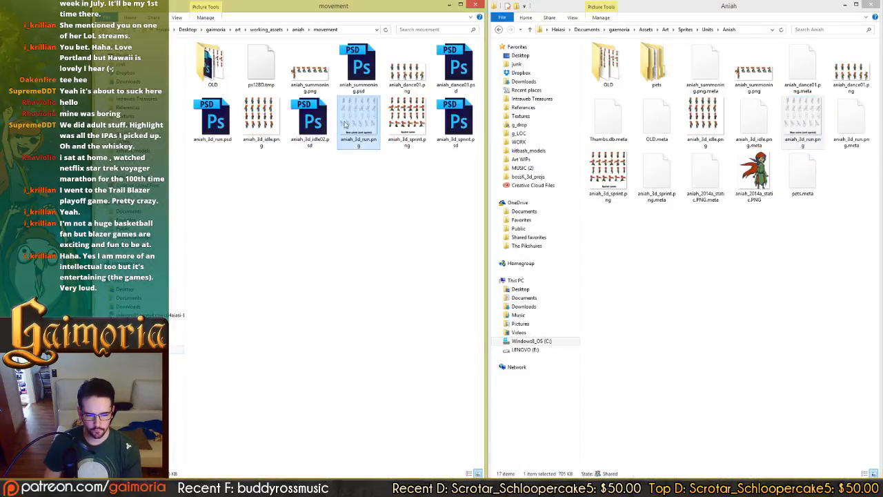
{"action": "left_click_drag", "start_coordinate": [349, 129], "coordinate": [709, 278]}
{"action": "left_click", "coordinate": [720, 279]}
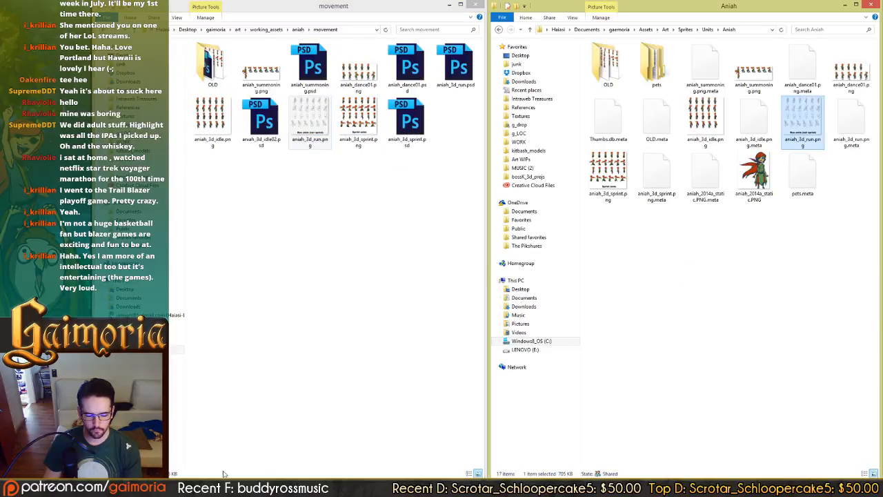
- Switch to the Unity game preview to examine the nudged back-facing run frames, and return to Photoshop
{"action": "left_click", "coordinate": [224, 487]}
{"action": "left_click", "coordinate": [314, 448]}
{"action": "left_click", "coordinate": [483, 186]}
{"action": "key", "text": "alt+Tab"}
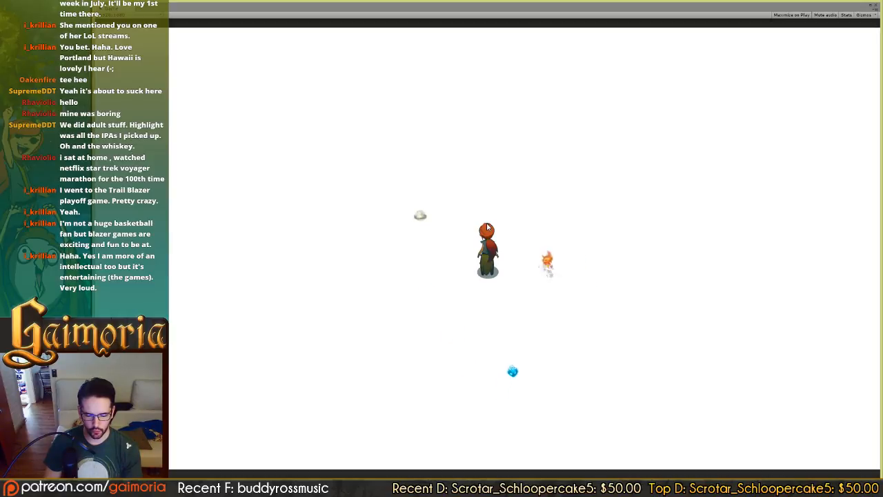
{"action": "key", "text": "alt+Tab"}
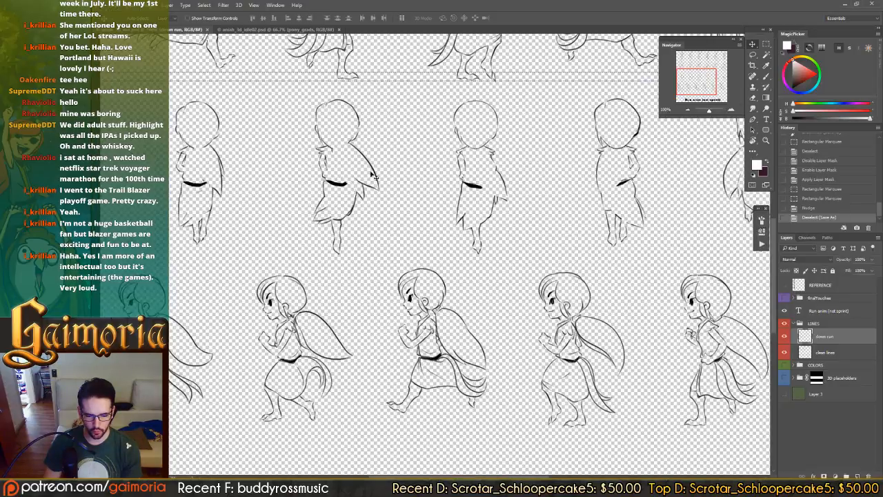
- Select the row of back-facing figures with a rectangular marquee, nudge it down one more pixel, deselect, and save the document
{"action": "key", "text": "ctrl+minus"}
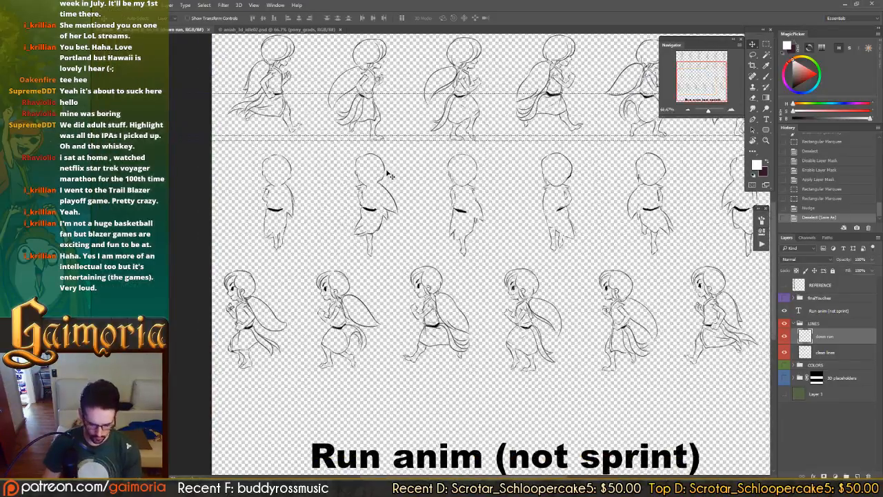
{"action": "key", "text": "m"}
{"action": "left_click_drag", "start_coordinate": [363, 104], "coordinate": [250, 127]}
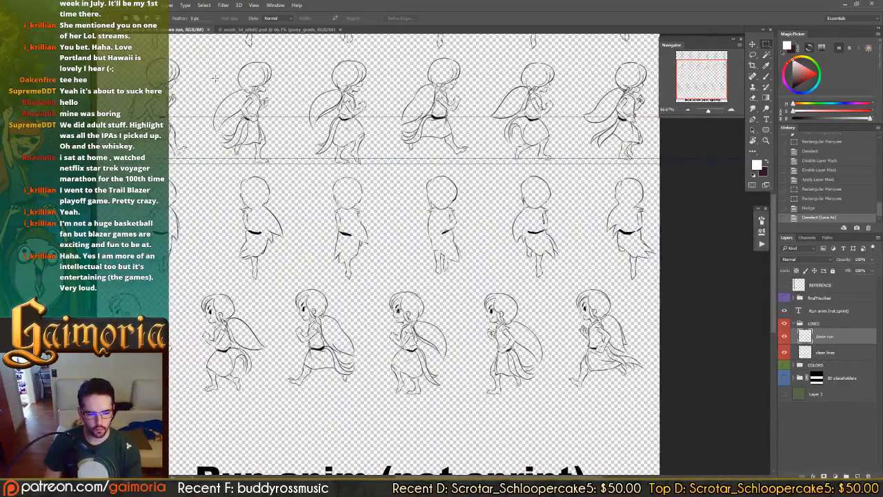
{"action": "left_click_drag", "start_coordinate": [279, 198], "coordinate": [680, 282]}
{"action": "key", "text": "v"}
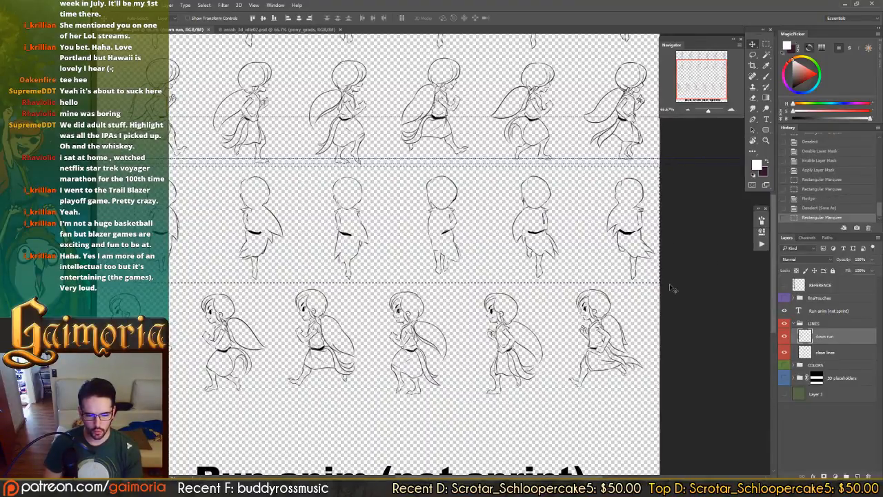
{"action": "key", "text": "ctrl+plus"}
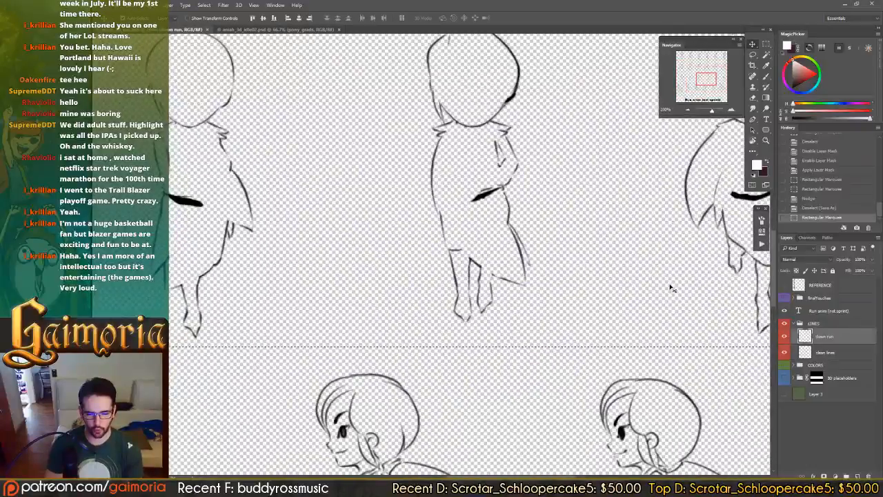
{"action": "key", "text": "ctrl+minus"}
{"action": "key", "text": "Down"}
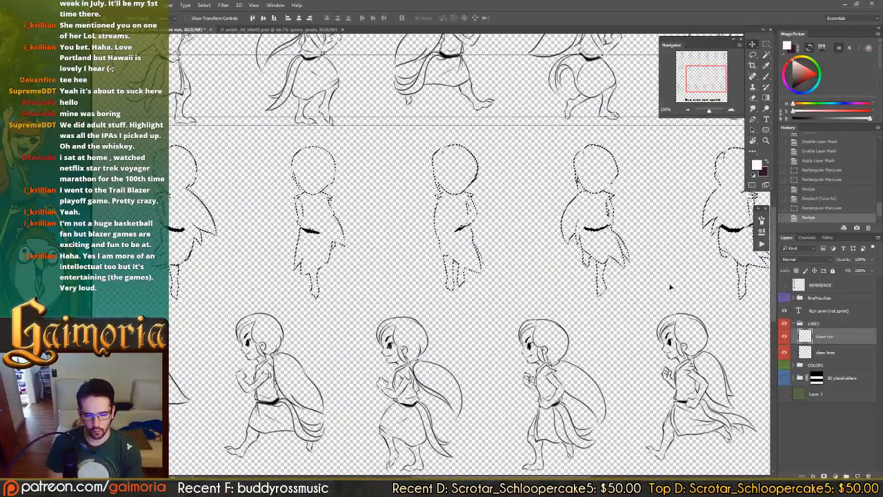
{"action": "key", "text": "ctrl+d"}
{"action": "key", "text": "ctrl+s"}
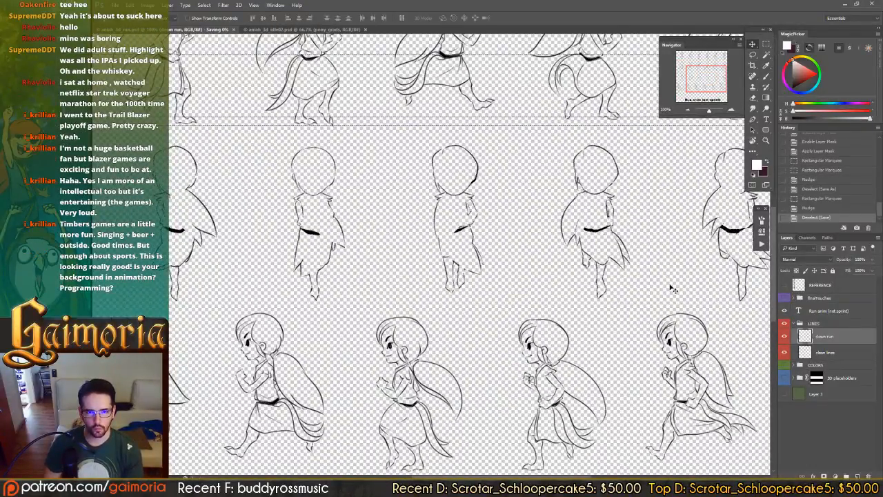
- Export the adjusted run sheet as a PNG copy over aniah_3d_run.png in the movement folder, keeping the smallest compression option
{"action": "left_click_drag", "start_coordinate": [192, 169], "coordinate": [299, 153]}
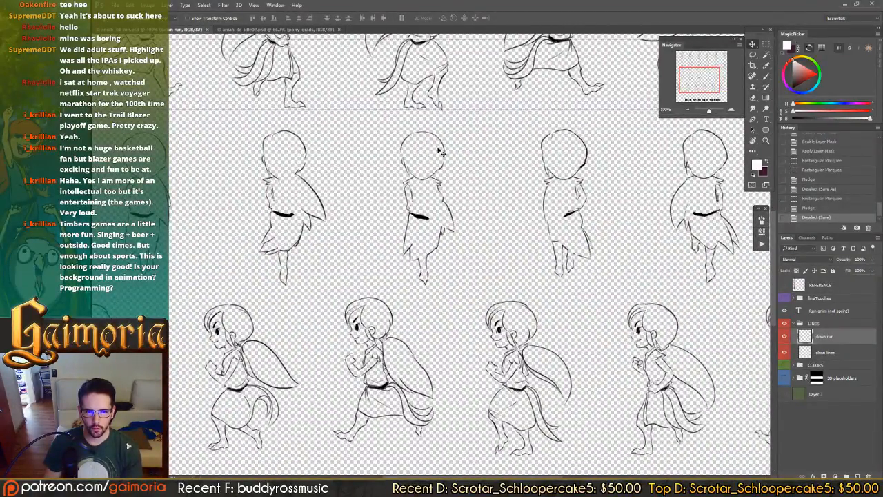
{"action": "left_click_drag", "start_coordinate": [492, 144], "coordinate": [522, 165]}
{"action": "key", "text": "ctrl+alt+s"}
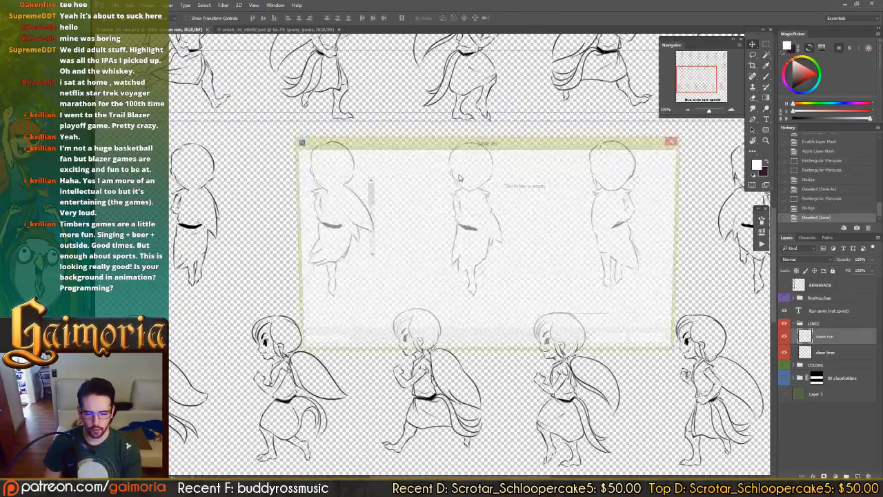
{"action": "left_click", "coordinate": [391, 279]}
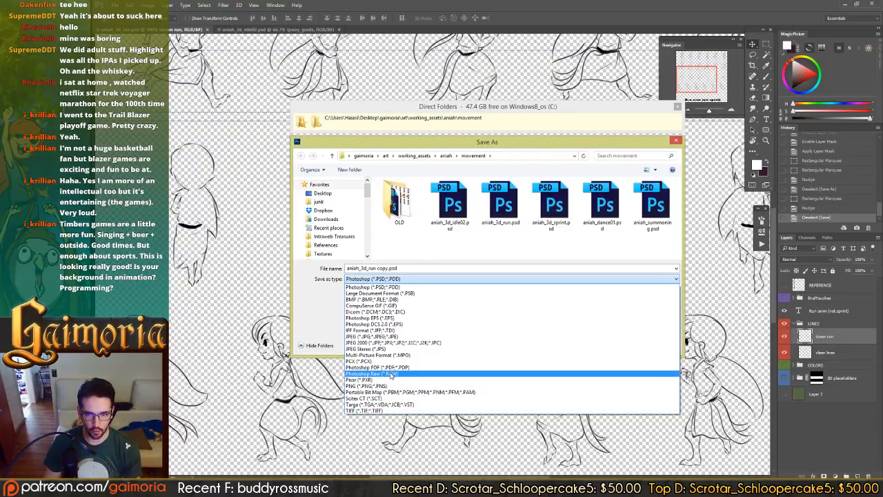
{"action": "key", "text": "Return"}
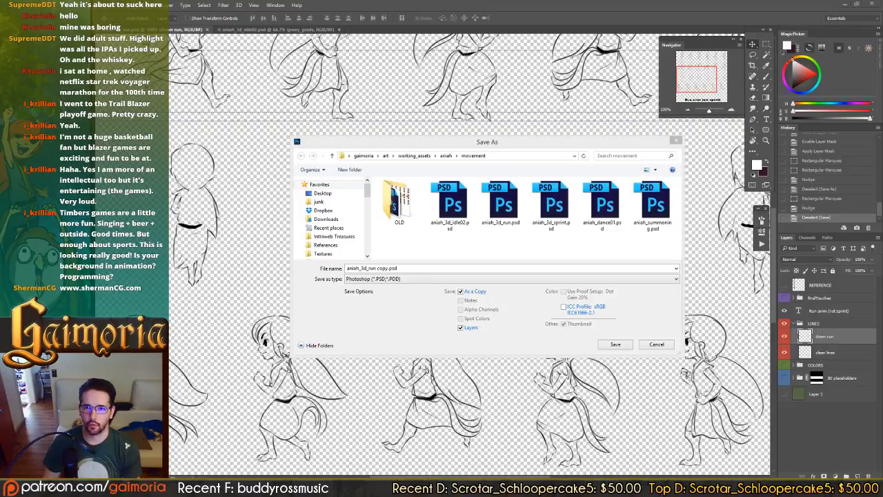
{"action": "double_click", "coordinate": [467, 246]}
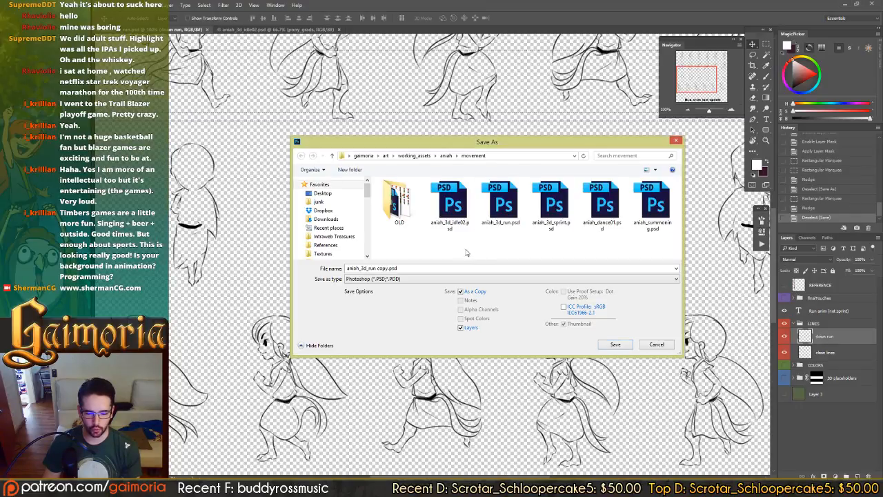
{"action": "left_click", "coordinate": [418, 280]}
{"action": "left_click", "coordinate": [376, 384]}
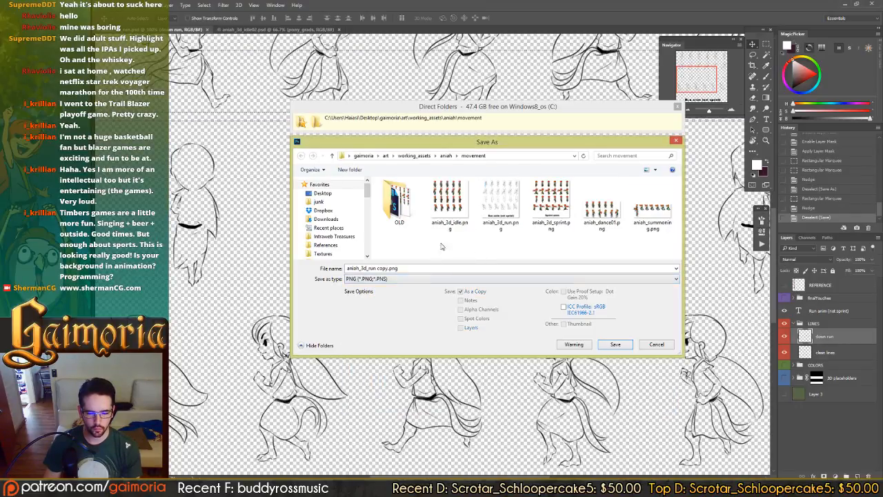
{"action": "double_click", "coordinate": [501, 201]}
{"action": "left_click", "coordinate": [514, 246]}
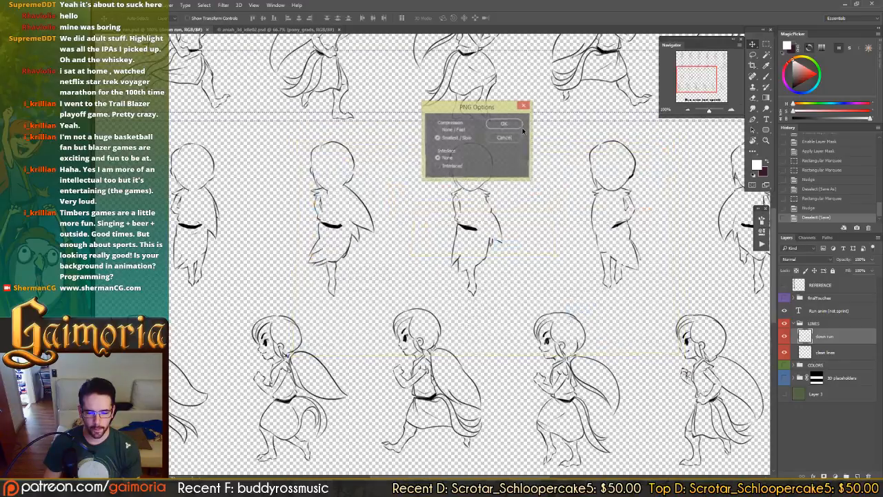
{"action": "left_click", "coordinate": [506, 127]}
- Replace aniah_3d_run.png in the game's Aniah sprite folder with the newly exported version from the movement folder
{"action": "left_click", "coordinate": [211, 486]}
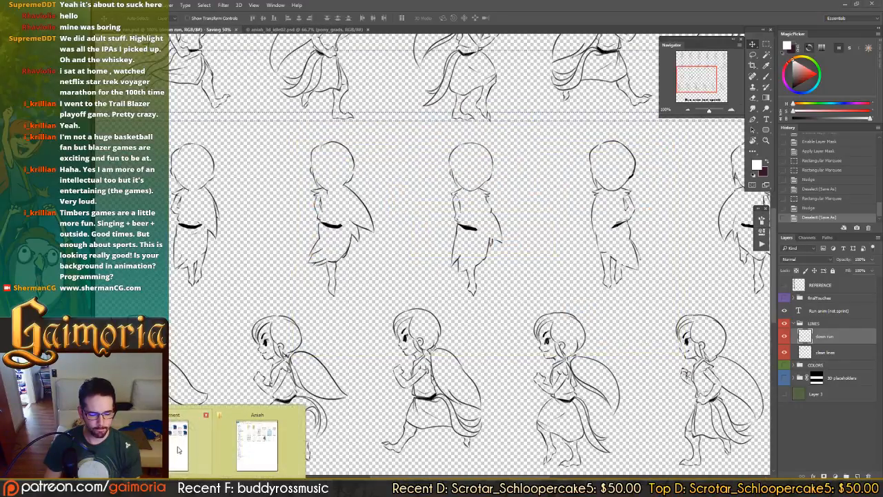
{"action": "left_click", "coordinate": [186, 451]}
{"action": "left_click", "coordinate": [210, 486]}
{"action": "left_click", "coordinate": [259, 445]}
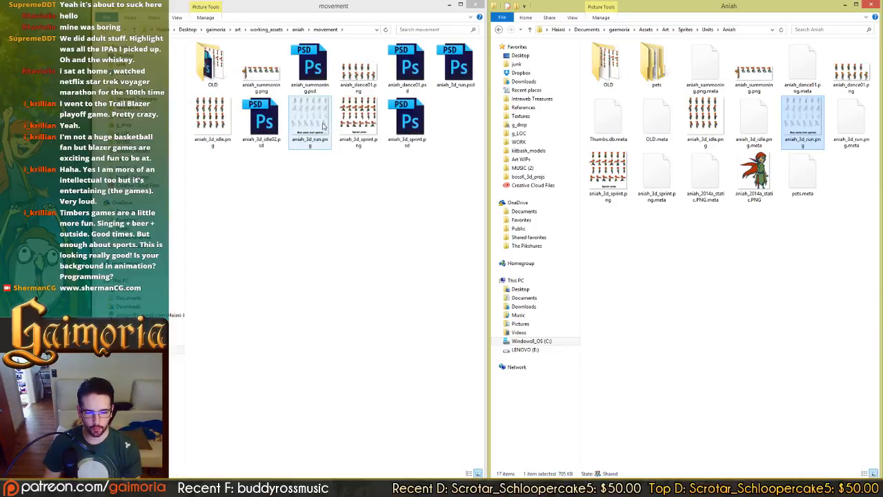
{"action": "left_click_drag", "start_coordinate": [308, 120], "coordinate": [715, 279]}
{"action": "left_click", "coordinate": [730, 285]}
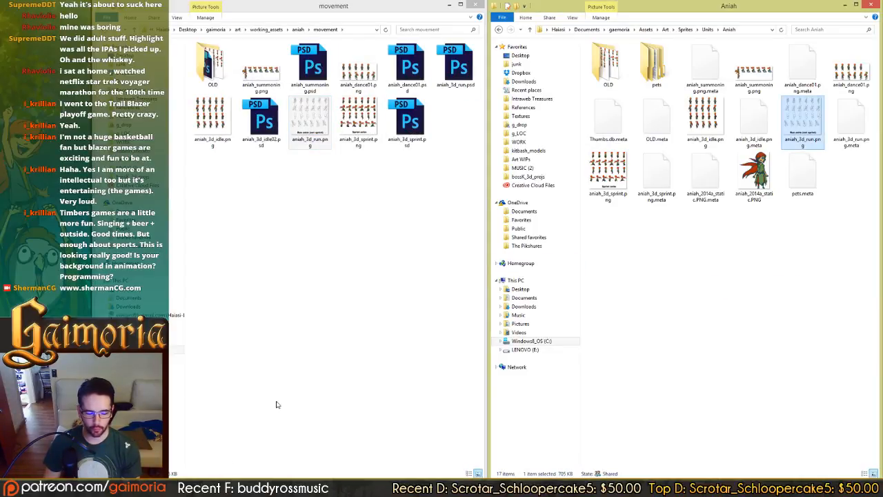
- Switch to the Unity game preview to examine the updated back-facing run on the character, and stop the preview
{"action": "left_click", "coordinate": [210, 486]}
{"action": "left_click", "coordinate": [305, 456]}
{"action": "key", "text": "Return"}
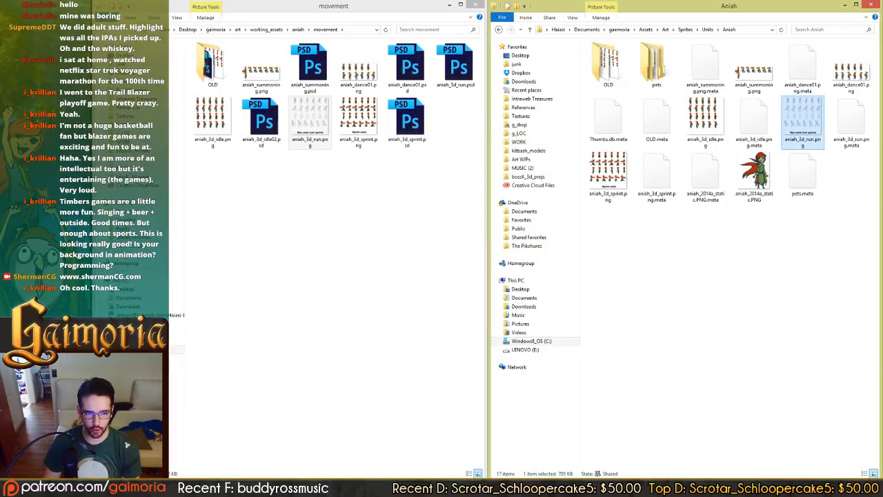
{"action": "mouse_move", "coordinate": [402, 488]}
{"action": "left_click", "coordinate": [402, 442]}
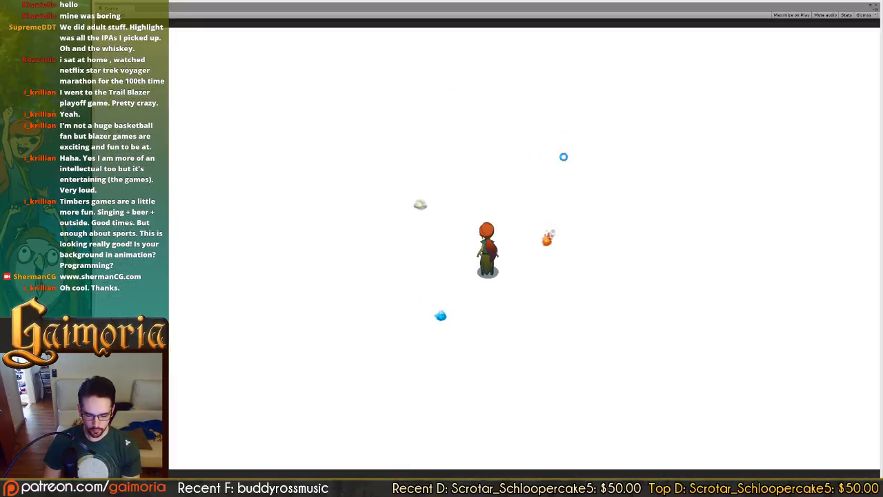
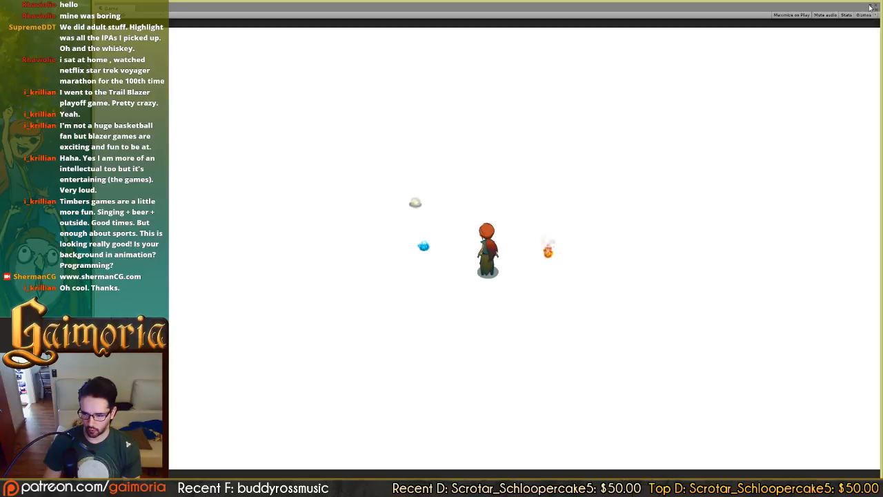
{"action": "left_click", "coordinate": [473, 24]}
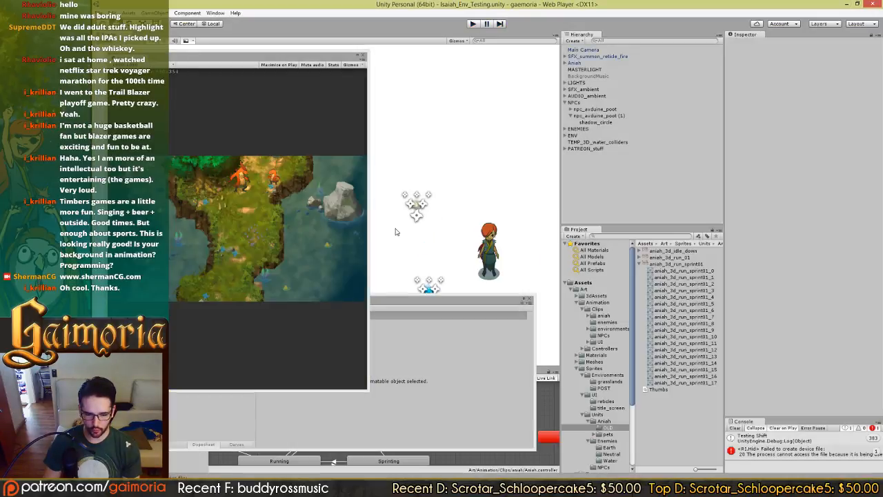
- Select the Aniah character in the scene view and preview its back-facing run clip in the Animation timeline
{"action": "left_click_drag", "start_coordinate": [392, 226], "coordinate": [380, 149]}
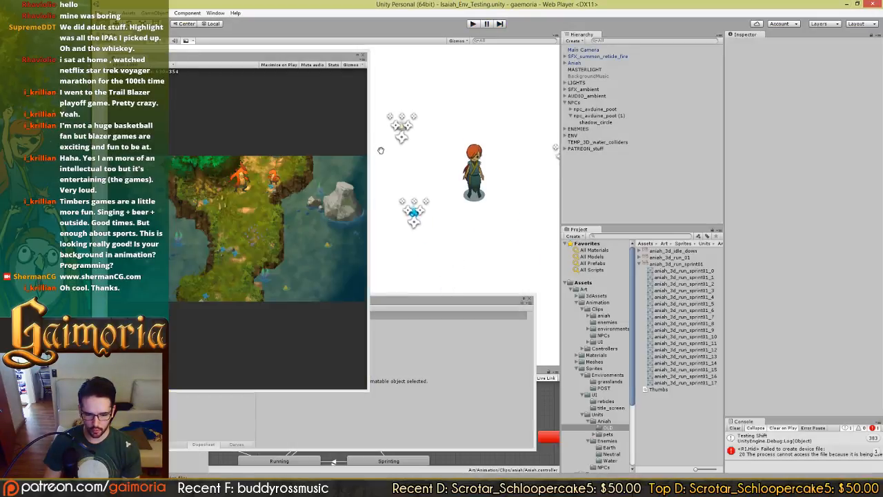
{"action": "left_click_drag", "start_coordinate": [498, 180], "coordinate": [435, 201]}
{"action": "scroll", "coordinate": [436, 201], "scroll_direction": "up", "scroll_amount": 5}
{"action": "left_click", "coordinate": [452, 199]}
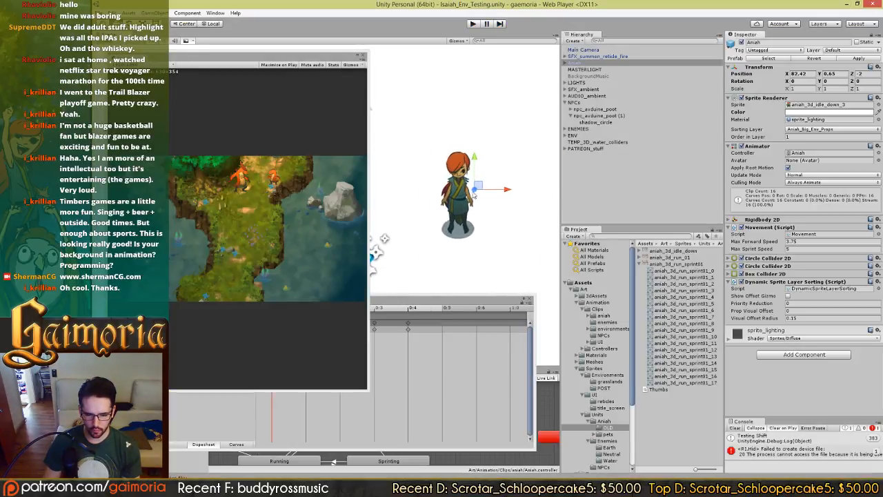
{"action": "scroll", "coordinate": [453, 199], "scroll_direction": "up", "scroll_amount": 1}
{"action": "left_click", "coordinate": [227, 395]}
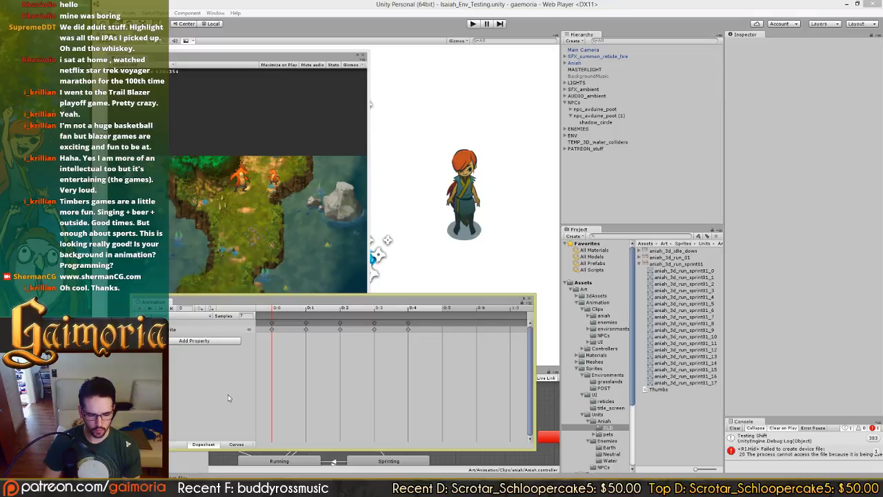
{"action": "left_click", "coordinate": [206, 318]}
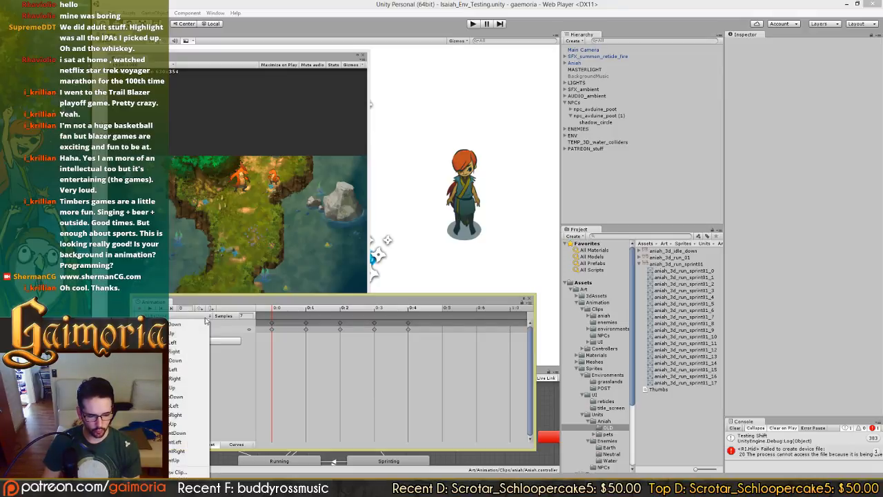
{"action": "left_click", "coordinate": [178, 379]}
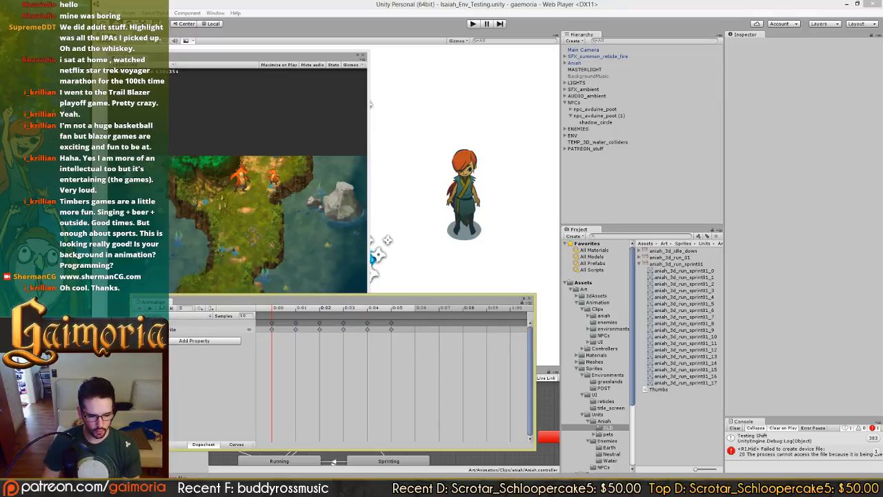
{"action": "left_click", "coordinate": [151, 310]}
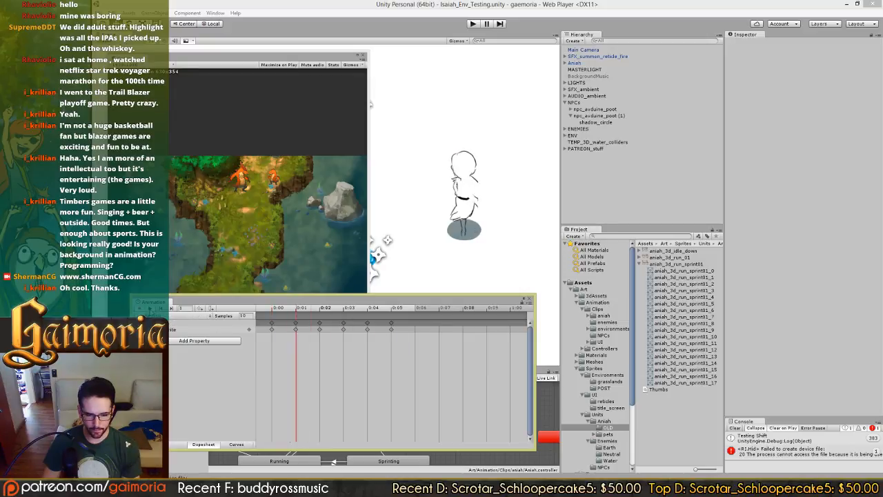
{"action": "left_click", "coordinate": [151, 310]}
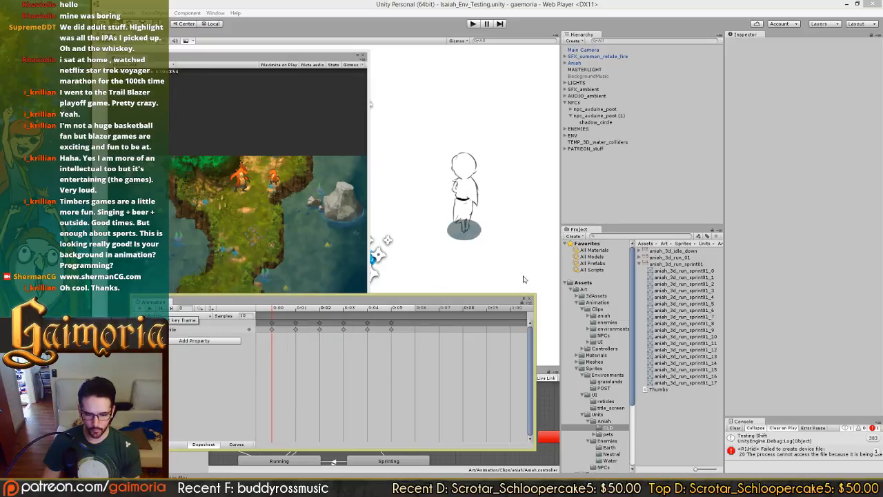
- Locate the sprite the Aniah character is using and open its aniah_3d_run sheet in the Sprite Editor
{"action": "left_click", "coordinate": [474, 222]}
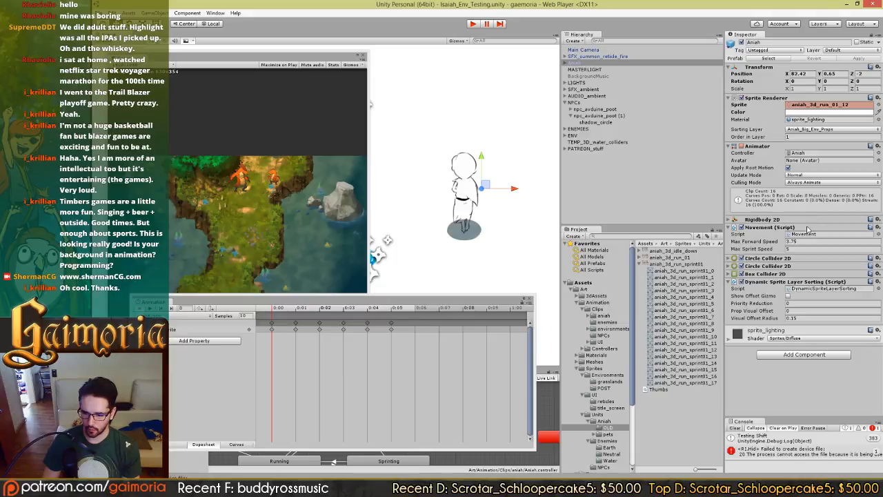
{"action": "left_click", "coordinate": [788, 106]}
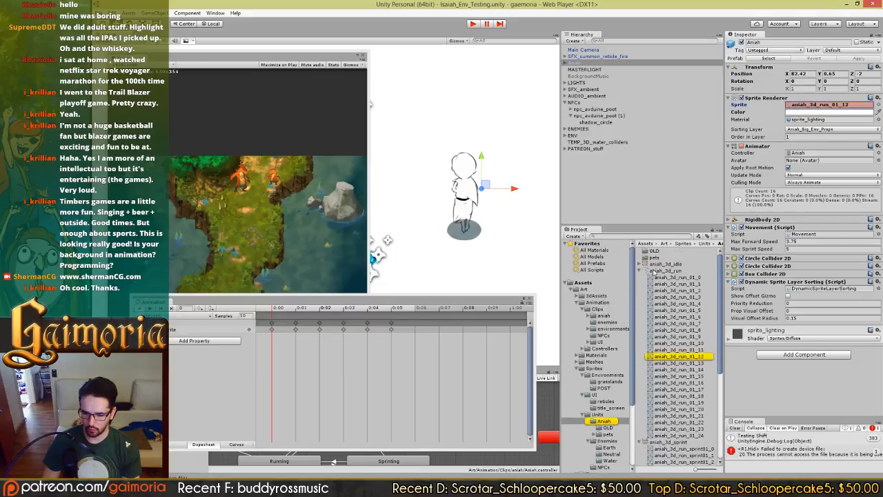
{"action": "left_click", "coordinate": [655, 271]}
{"action": "left_click", "coordinate": [865, 93]}
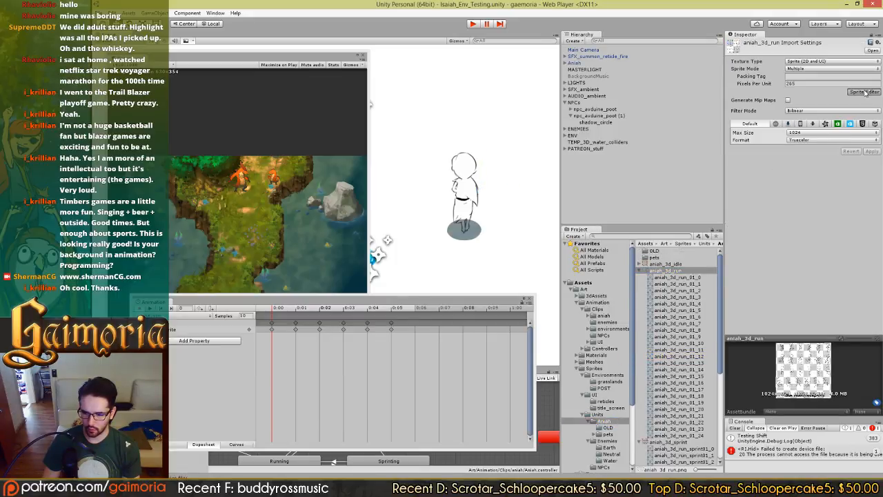
- Examine the slices around the back-facing figures across the run sheet, deleting the stray full-width slice drawn over their row
{"action": "scroll", "coordinate": [365, 289], "scroll_direction": "up", "scroll_amount": 3}
{"action": "scroll", "coordinate": [363, 288], "scroll_direction": "up", "scroll_amount": 2}
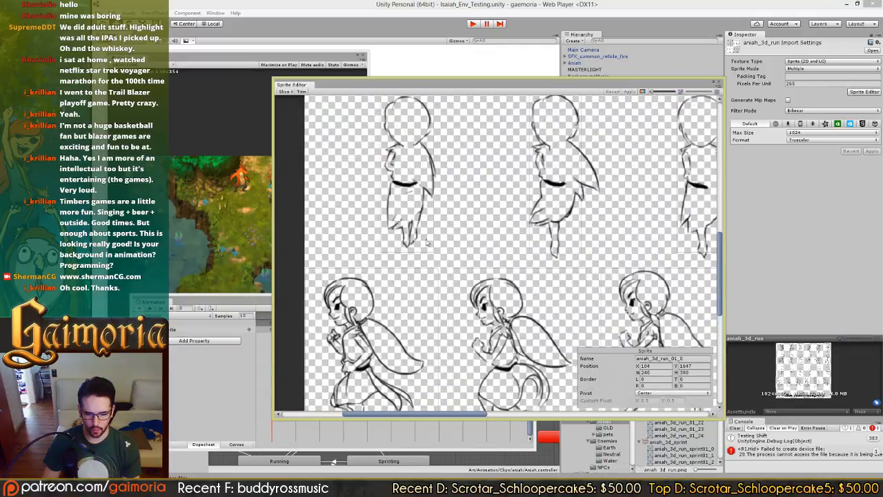
{"action": "left_click_drag", "start_coordinate": [616, 239], "coordinate": [461, 248]}
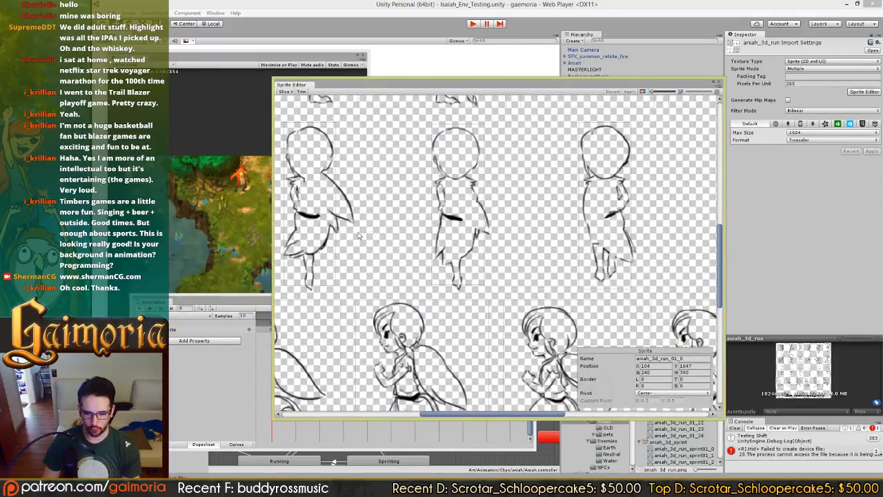
{"action": "left_click_drag", "start_coordinate": [583, 235], "coordinate": [561, 226]}
{"action": "scroll", "coordinate": [560, 227], "scroll_direction": "down", "scroll_amount": 8}
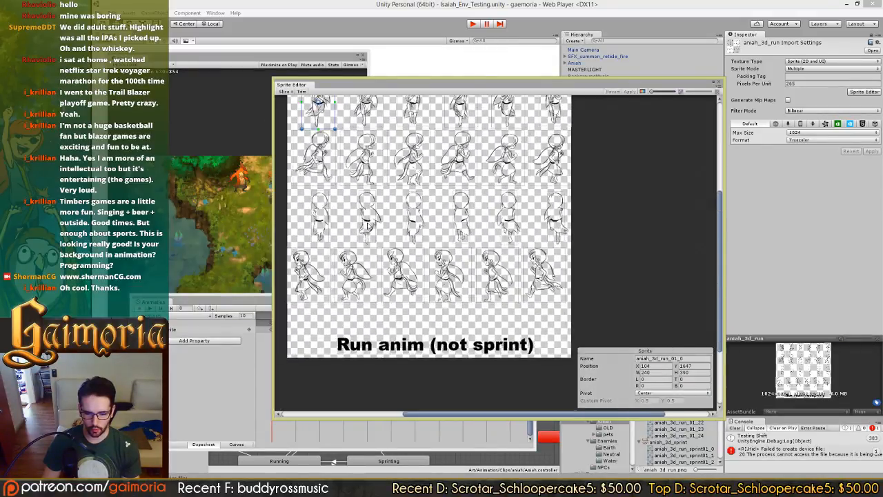
{"action": "left_click_drag", "start_coordinate": [342, 201], "coordinate": [659, 228]}
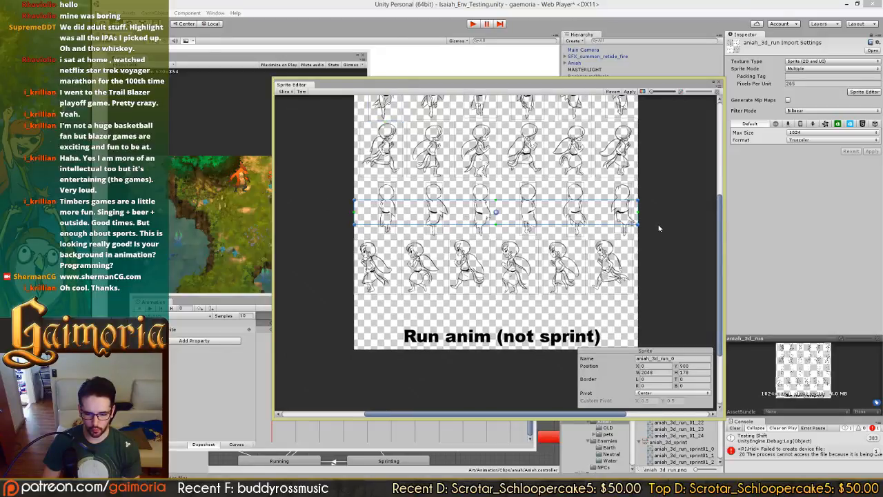
{"action": "key", "text": "Delete"}
{"action": "left_click", "coordinate": [389, 198]}
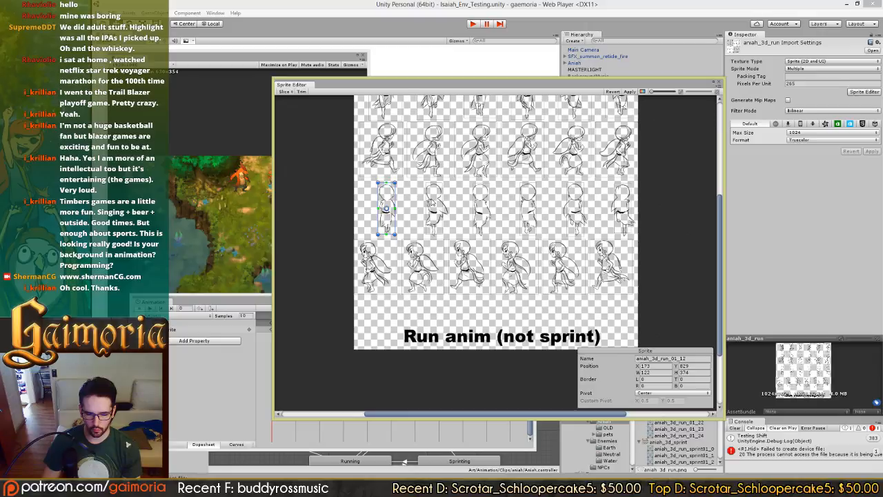
{"action": "left_click", "coordinate": [439, 197]}
{"action": "left_click", "coordinate": [396, 198]}
{"action": "scroll", "coordinate": [350, 218], "scroll_direction": "up", "scroll_amount": 5}
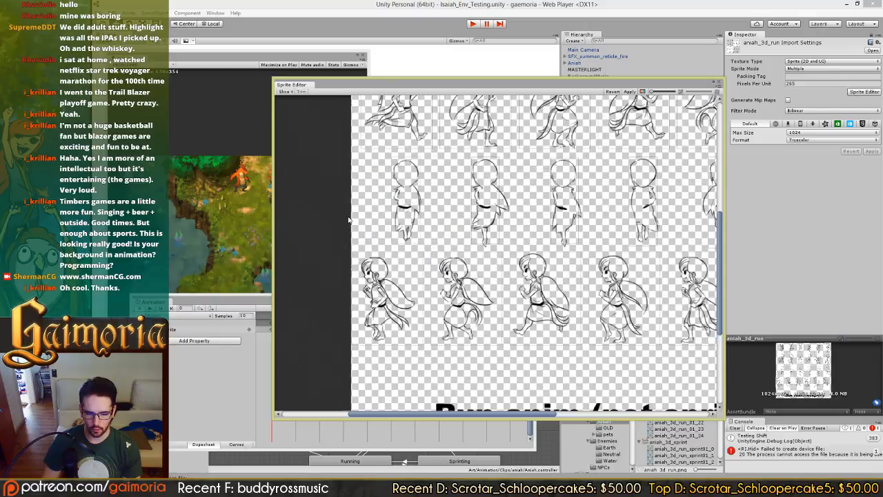
{"action": "scroll", "coordinate": [349, 218], "scroll_direction": "up", "scroll_amount": 6}
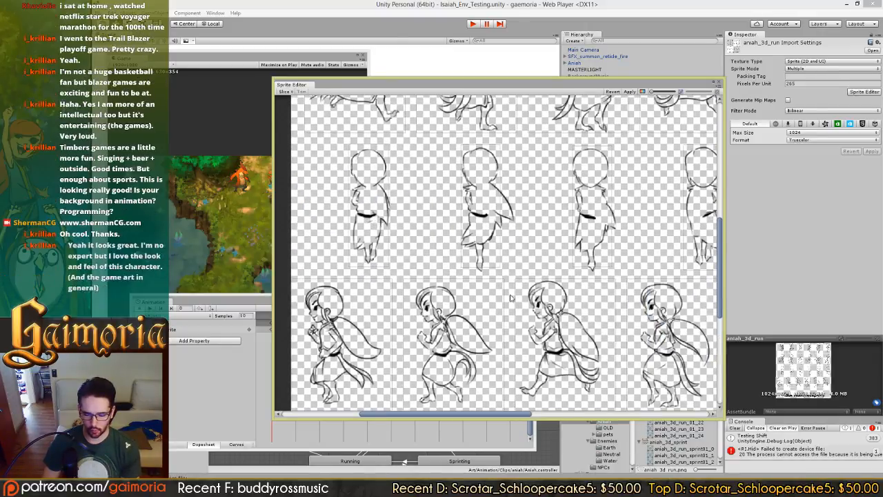
{"action": "scroll", "coordinate": [600, 217], "scroll_direction": "right", "scroll_amount": 5}
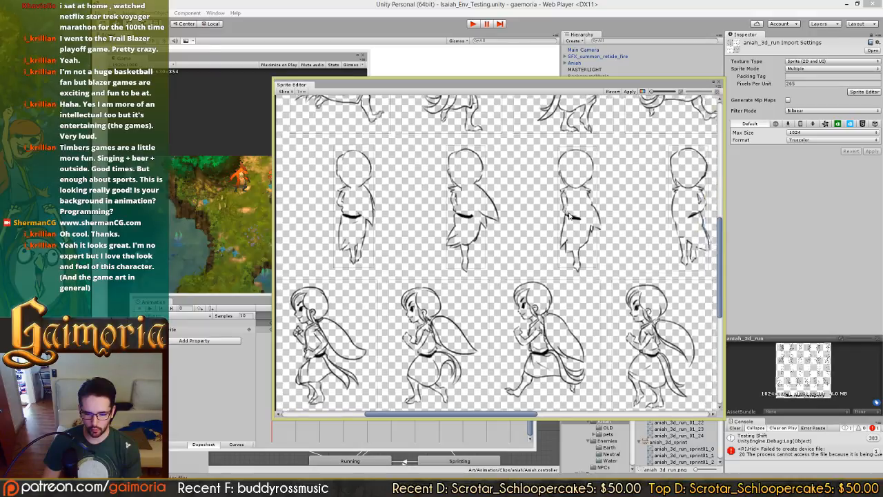
{"action": "scroll", "coordinate": [562, 224], "scroll_direction": "right", "scroll_amount": 4}
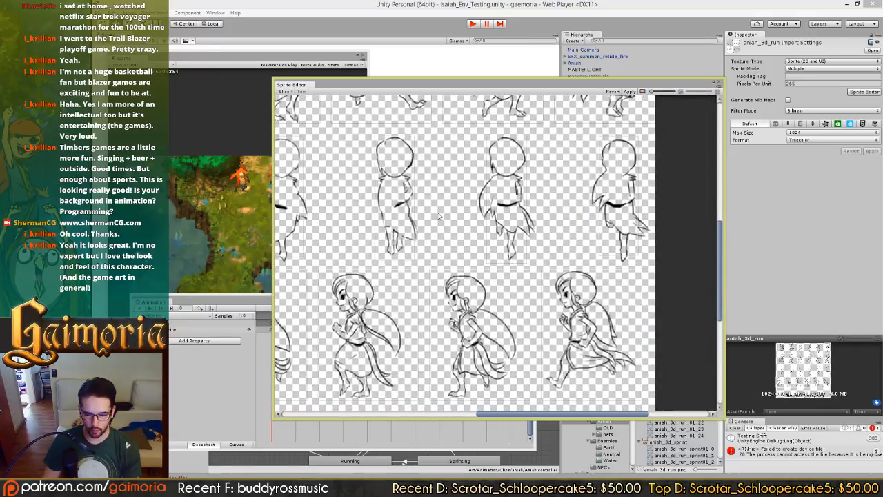
- Compare the position and size of the individual slices around the back-facing run figures, from the last figure to the second
{"action": "left_click", "coordinate": [625, 235]}
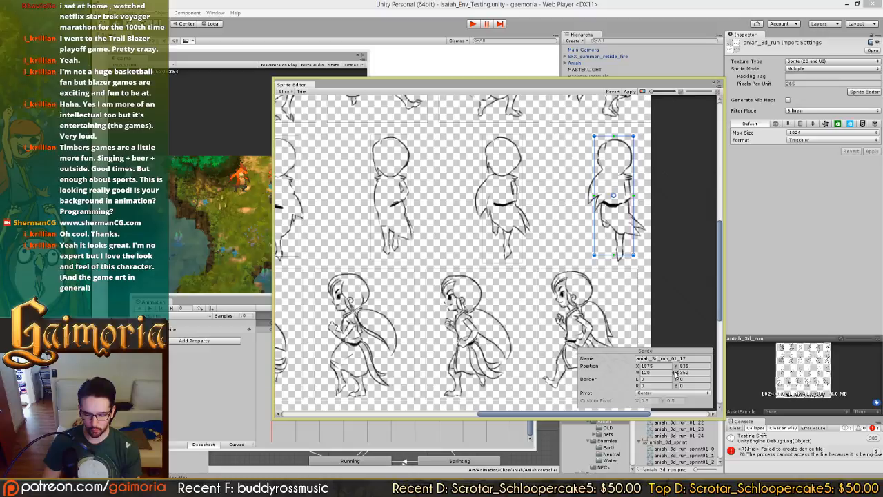
{"action": "left_click", "coordinate": [520, 244]}
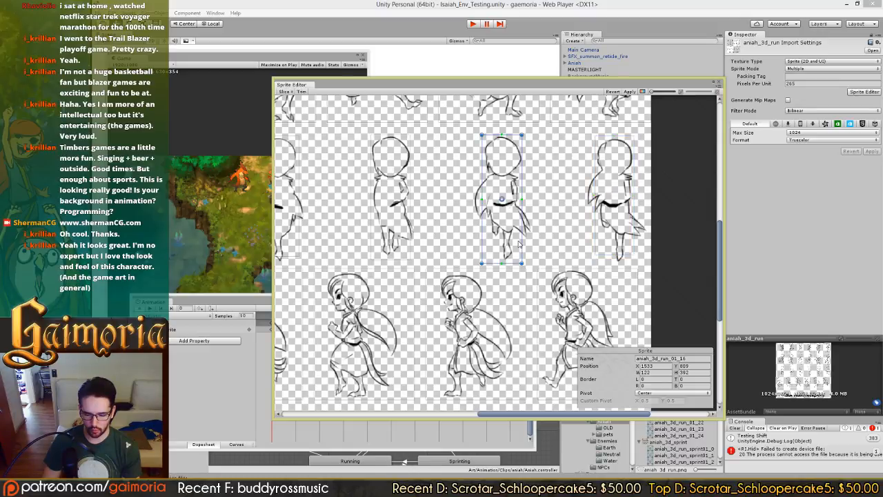
{"action": "left_click", "coordinate": [621, 236]}
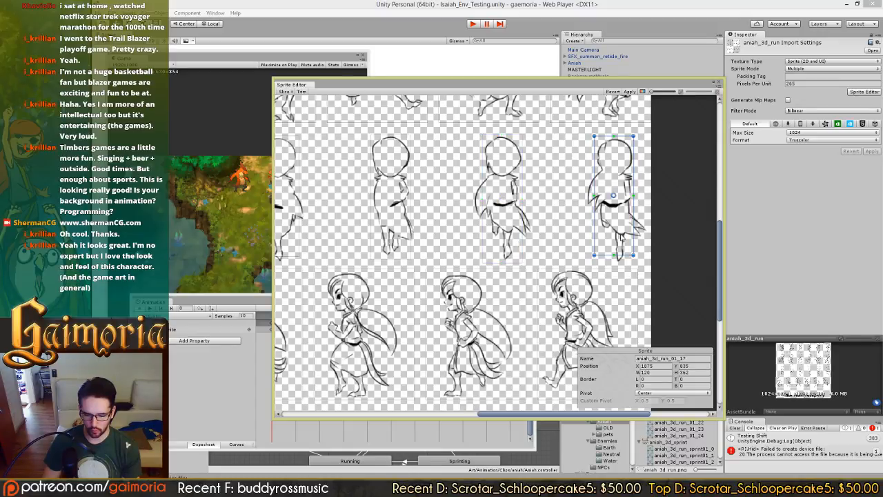
{"action": "left_click", "coordinate": [403, 231]}
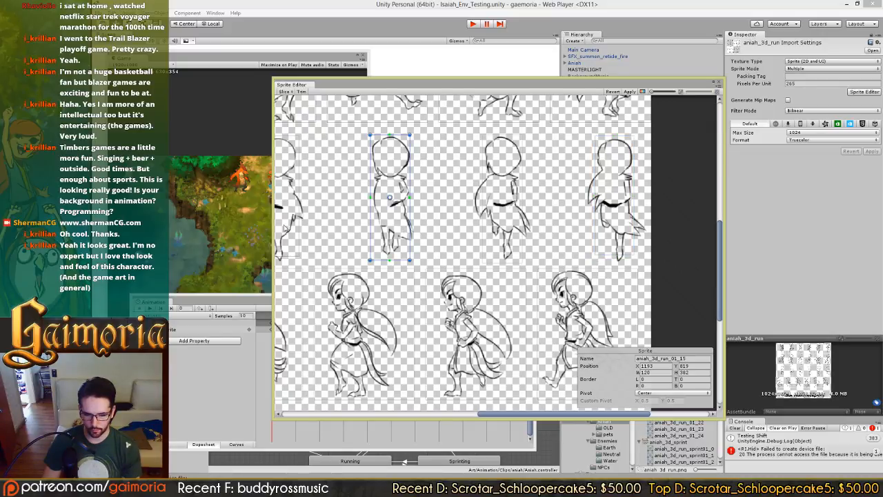
{"action": "left_click", "coordinate": [284, 228]}
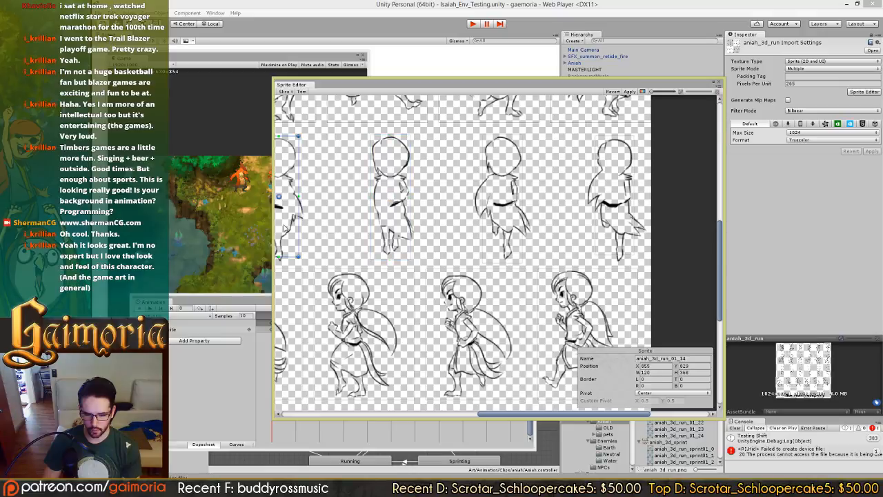
{"action": "left_click", "coordinate": [619, 226]}
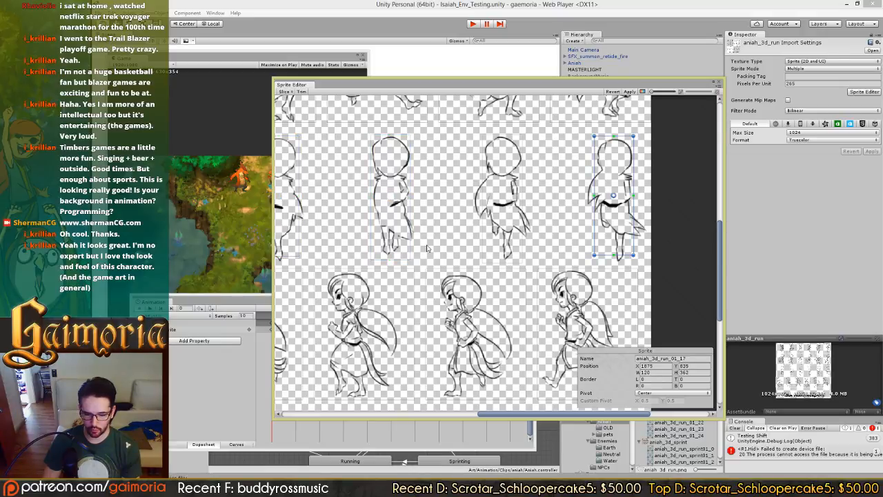
{"action": "left_click", "coordinate": [513, 234]}
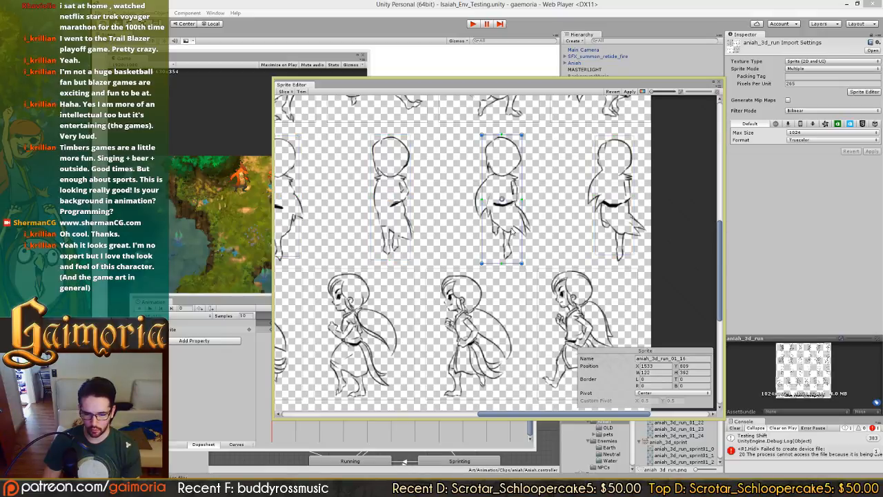
{"action": "left_click", "coordinate": [624, 226]}
{"action": "left_click", "coordinate": [395, 229]}
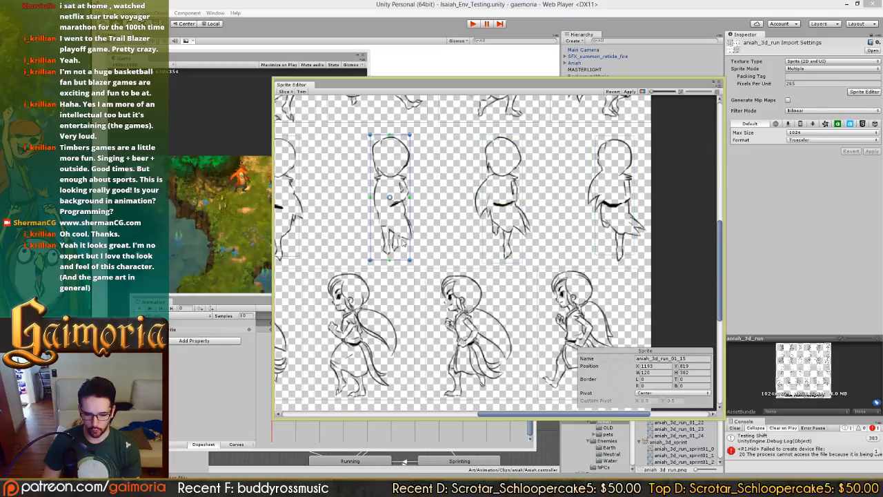
{"action": "left_click_drag", "start_coordinate": [426, 241], "coordinate": [718, 258]}
{"action": "left_click", "coordinate": [469, 234]}
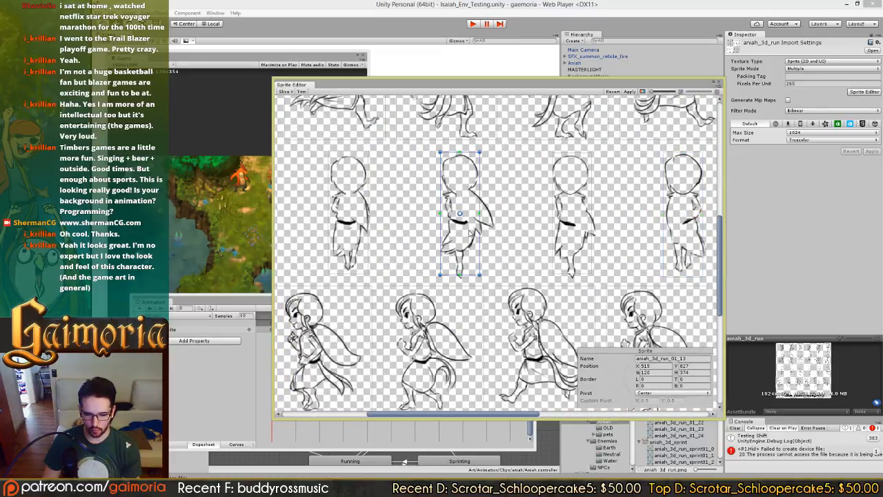
{"action": "scroll", "coordinate": [476, 238], "scroll_direction": "up", "scroll_amount": 3}
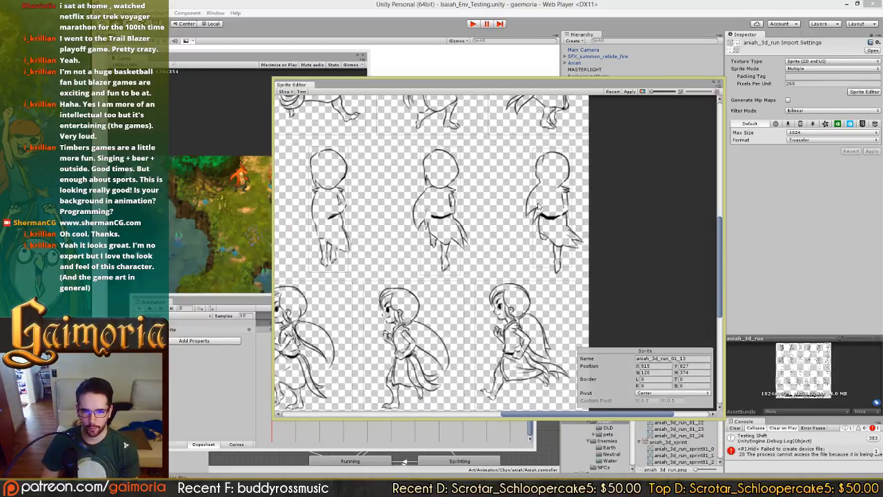
- Set the slice of the last back-facing figure, aniah_3d_run_01_17, to a height of 400 and a Y position of 805
{"action": "left_click", "coordinate": [553, 225]}
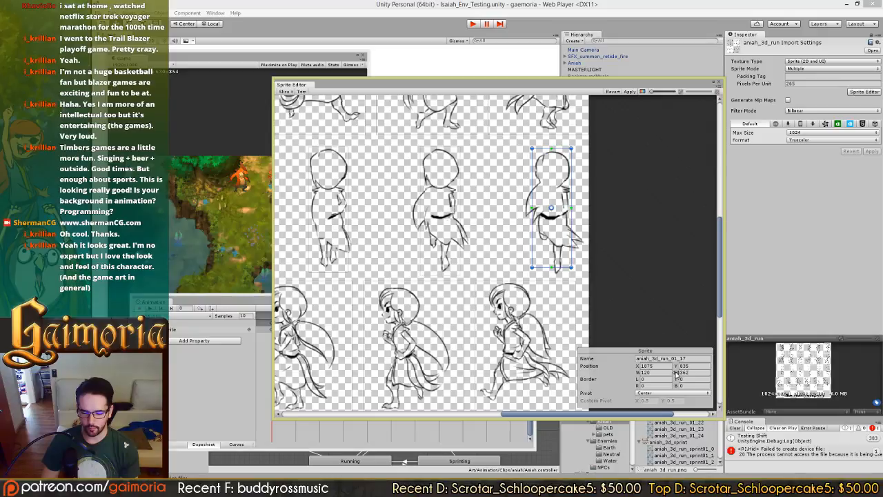
{"action": "mouse_move", "coordinate": [676, 375]}
{"action": "left_mouse_down"}
{"action": "mouse_move", "coordinate": [694, 375]}
{"action": "mouse_move", "coordinate": [654, 373]}
{"action": "mouse_move", "coordinate": [667, 374]}
{"action": "left_mouse_up"}
{"action": "type", "text": "40"}
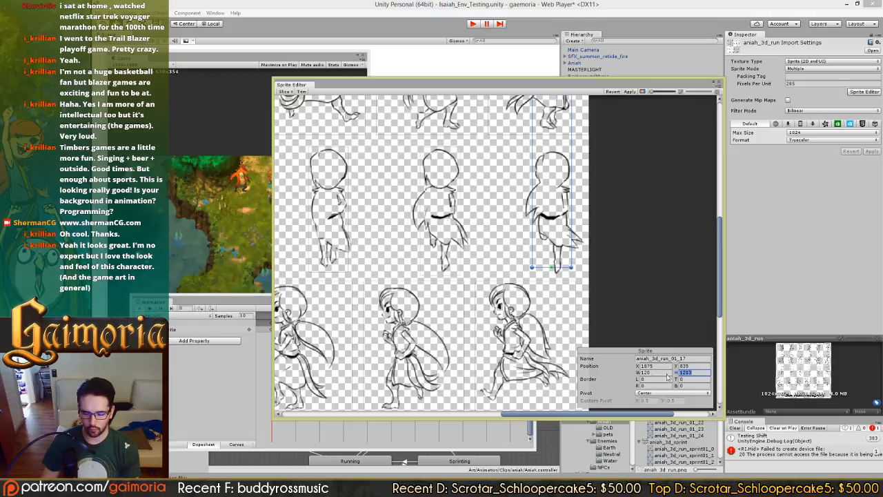
{"action": "type", "text": "400"}
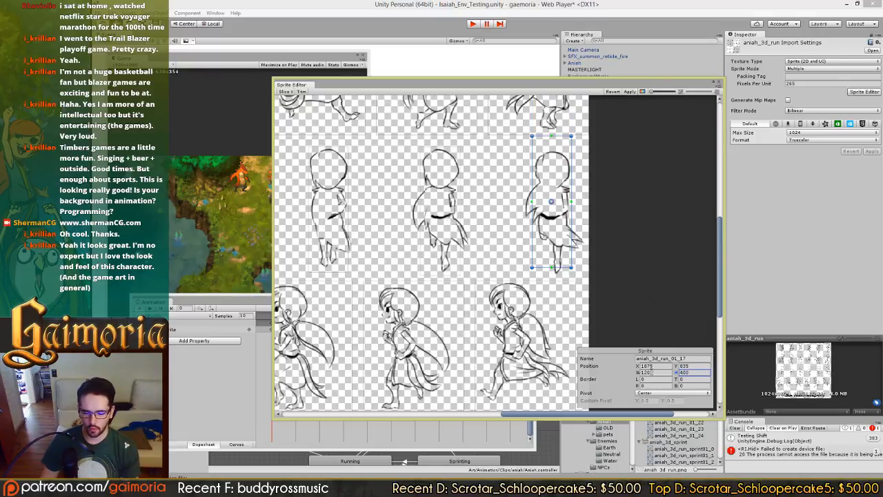
{"action": "left_click", "coordinate": [676, 366]}
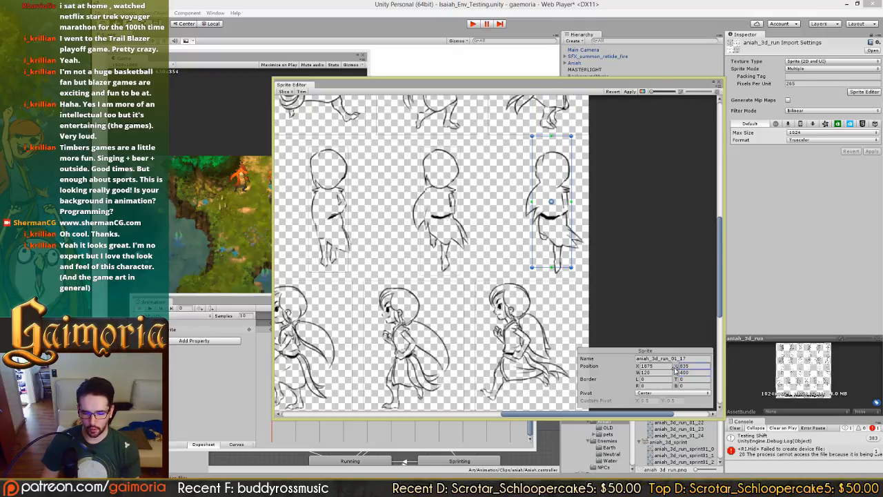
{"action": "left_click_drag", "start_coordinate": [676, 369], "coordinate": [656, 366]}
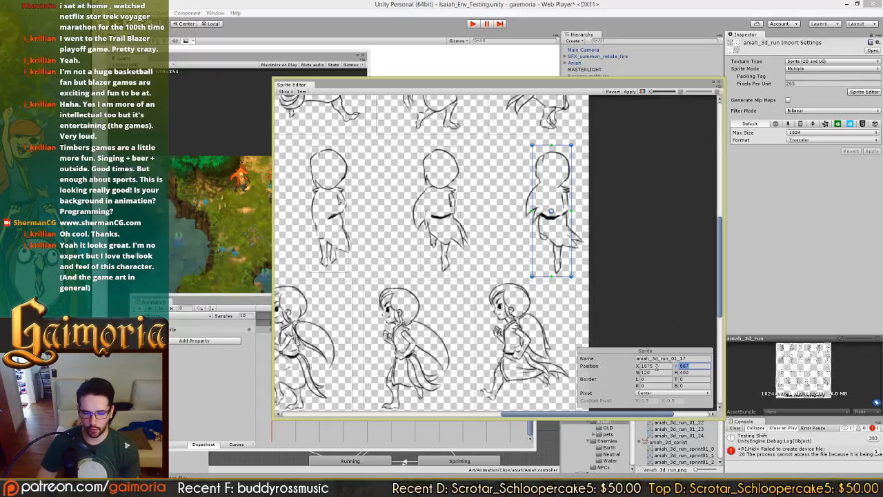
{"action": "type", "text": "805"}
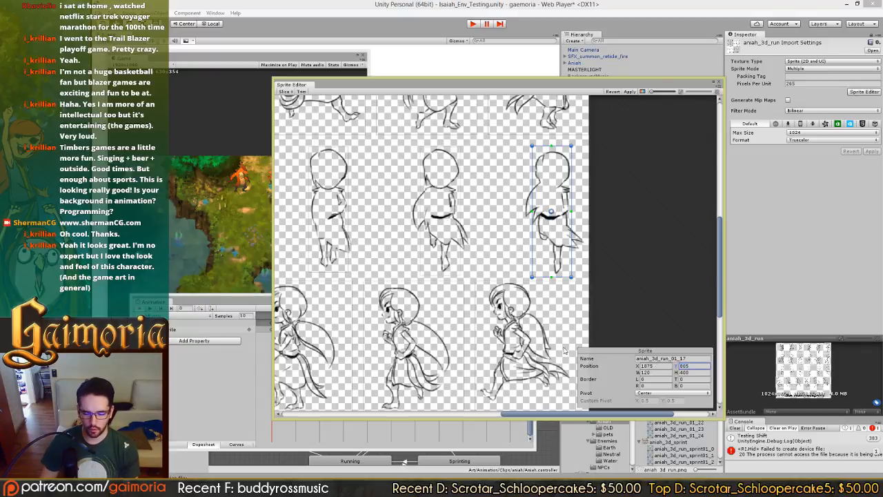
- Set the slice of the fifth back-facing figure, aniah_3d_run_01_16, to a Y position of 805 and a height of 400
{"action": "left_click_drag", "start_coordinate": [509, 259], "coordinate": [551, 258]}
{"action": "left_click", "coordinate": [495, 243]}
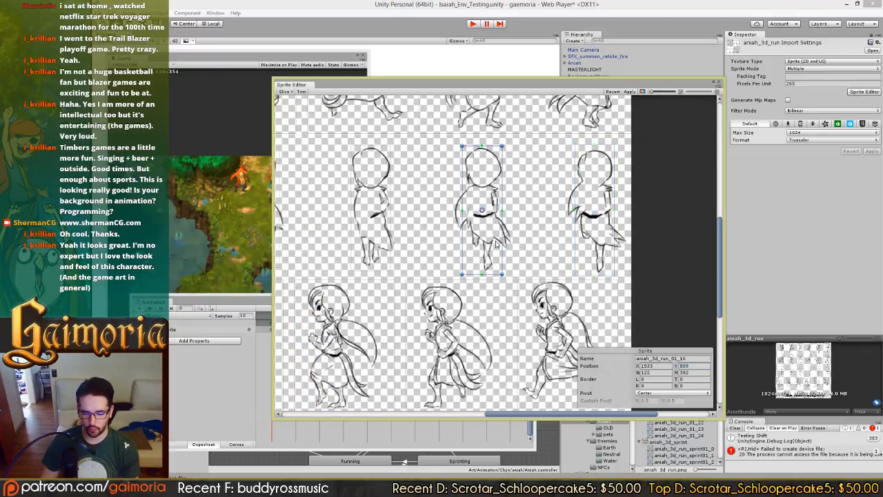
{"action": "left_click_drag", "start_coordinate": [690, 365], "coordinate": [647, 364]}
{"action": "type", "text": "805"}
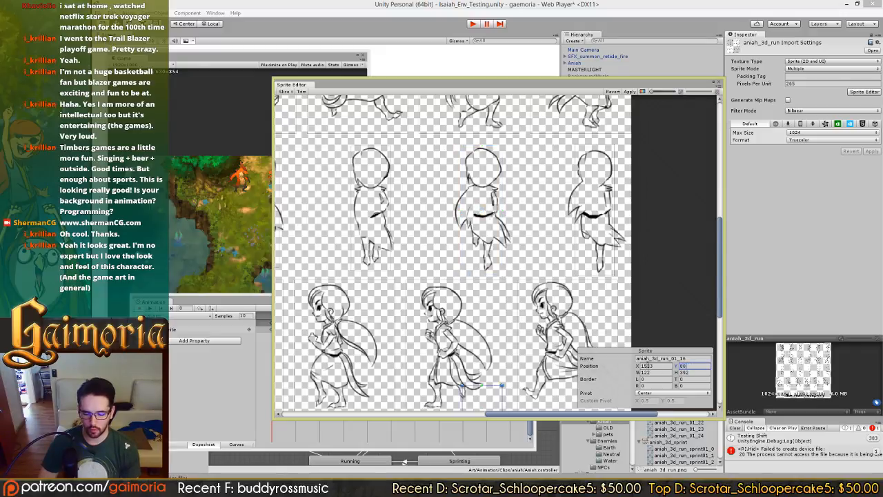
{"action": "key", "text": "Tab"}
{"action": "key", "text": "Tab"}
{"action": "type", "text": "400"}
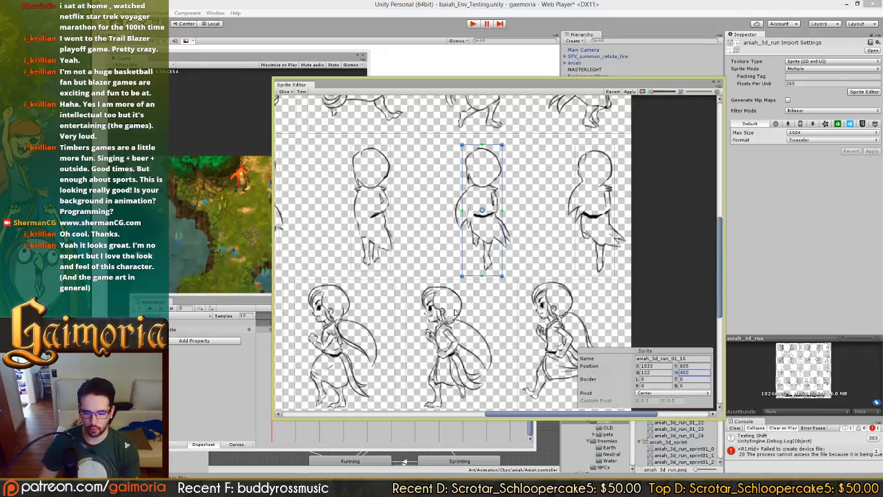
- Set the slice of the fourth back-facing figure, aniah_3d_run_01_15, to a Y position of 805 and a height of 400
{"action": "left_click_drag", "start_coordinate": [402, 222], "coordinate": [482, 223]}
{"action": "left_click", "coordinate": [464, 226]}
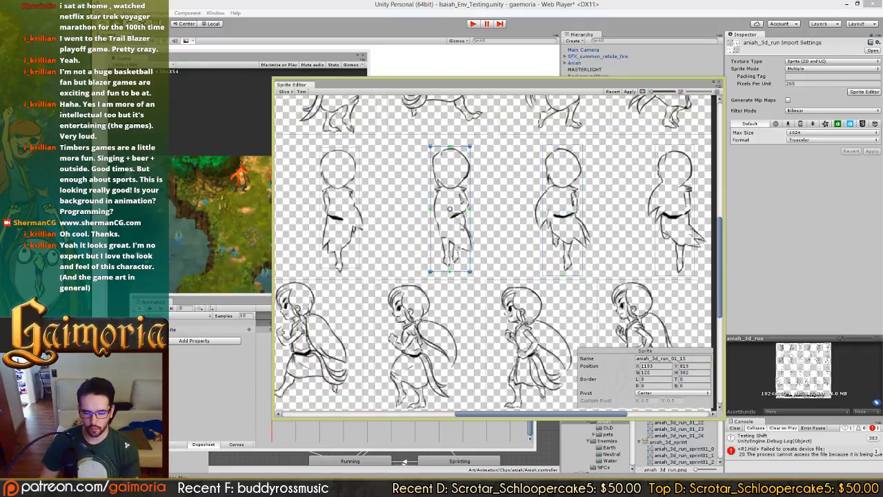
{"action": "left_click_drag", "start_coordinate": [692, 365], "coordinate": [641, 365]}
{"action": "type", "text": "805"}
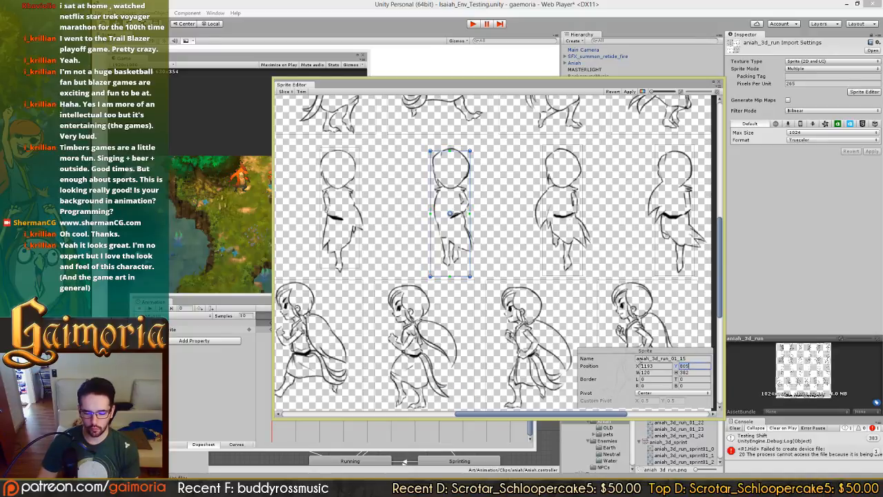
{"action": "key", "text": "Tab"}
{"action": "key", "text": "Tab"}
{"action": "type", "text": "400"}
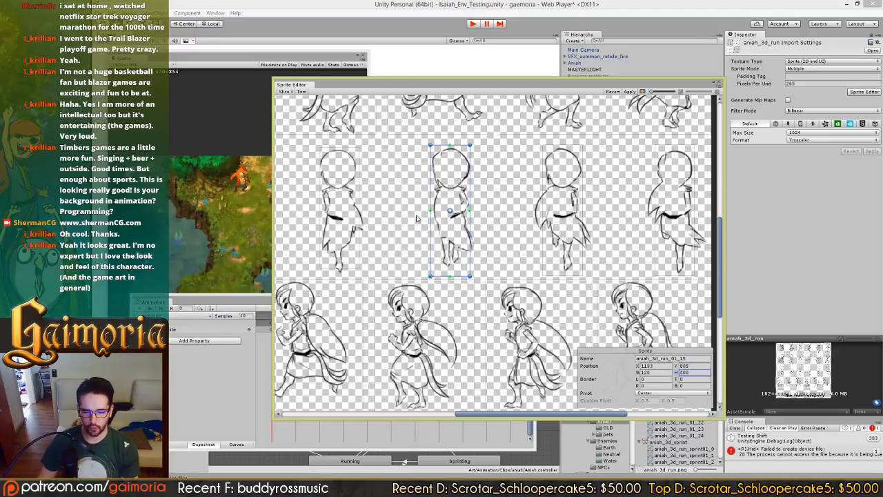
- Set the slice of the third back-facing figure, aniah_3d_run_01_14, to a Y position of 805 and a height of 400
{"action": "left_click_drag", "start_coordinate": [417, 211], "coordinate": [448, 215]}
{"action": "left_click", "coordinate": [483, 221]}
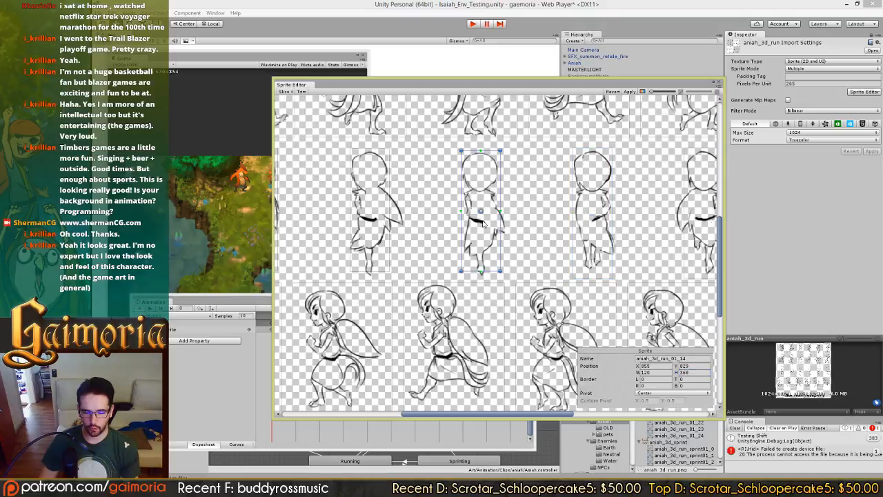
{"action": "left_click_drag", "start_coordinate": [698, 366], "coordinate": [655, 366]}
{"action": "type", "text": "805"}
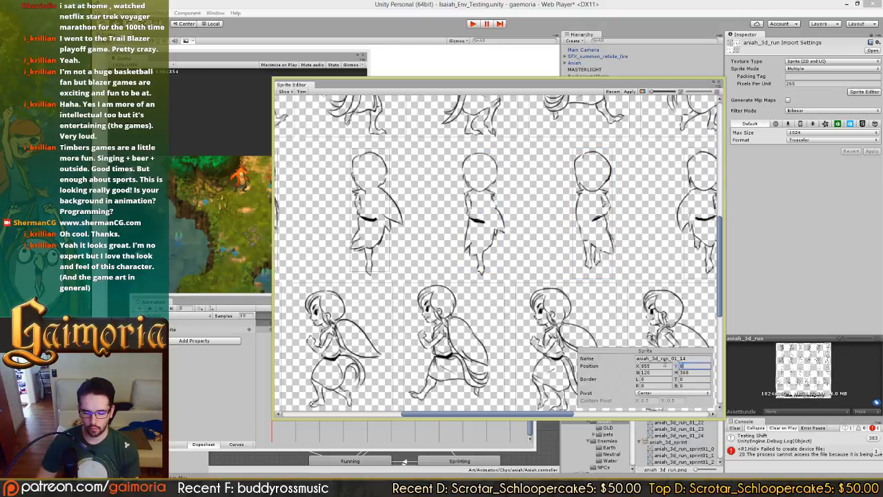
{"action": "key", "text": "Tab"}
{"action": "key", "text": "Tab"}
{"action": "type", "text": "400"}
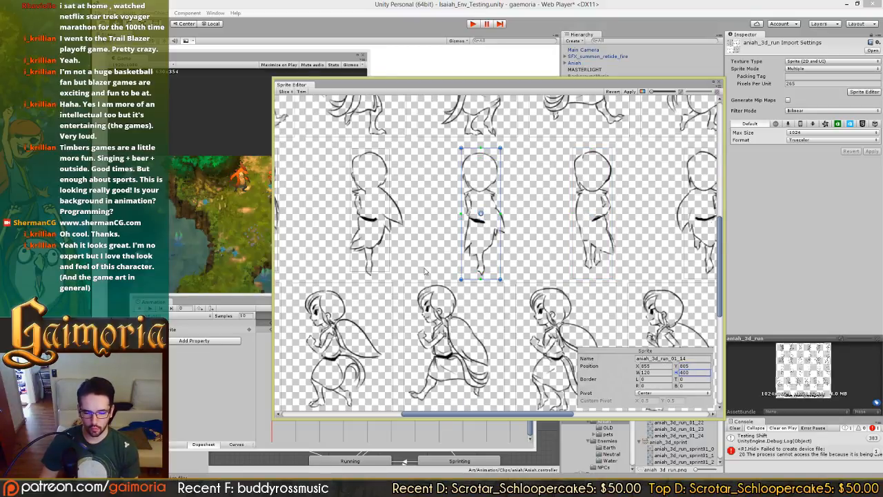
- Set the slice of the second back-facing figure, aniah_3d_run_01_13, to a Y position of 805 and a height of 400
{"action": "left_click_drag", "start_coordinate": [414, 255], "coordinate": [588, 260]}
{"action": "left_click", "coordinate": [549, 253]}
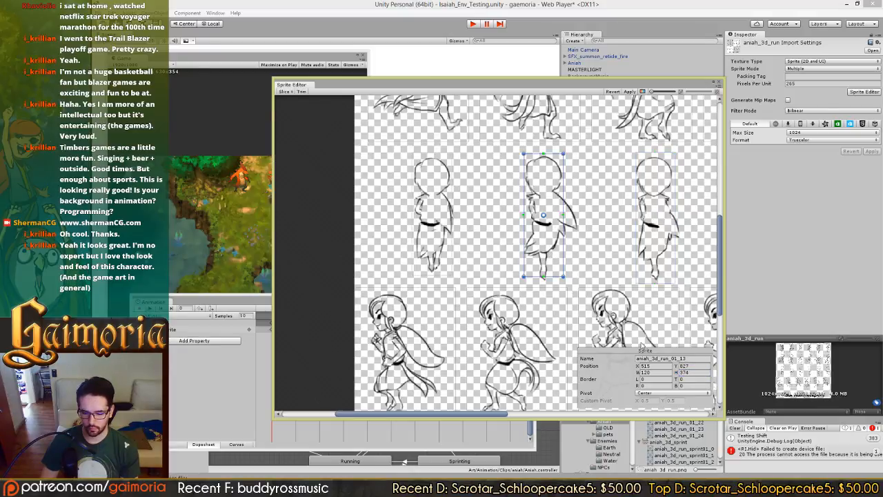
{"action": "left_click", "coordinate": [698, 366]}
{"action": "type", "text": "05"}
{"action": "key", "text": "Tab"}
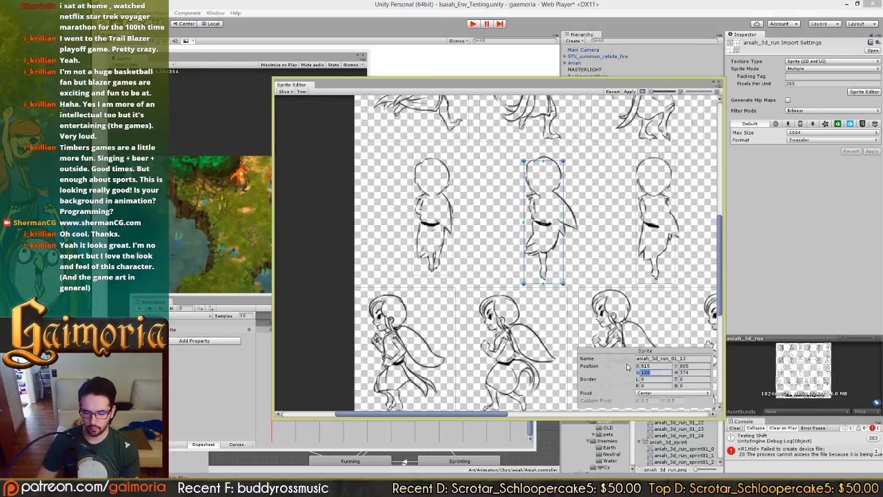
{"action": "key", "text": "Tab"}
{"action": "type", "text": "400"}
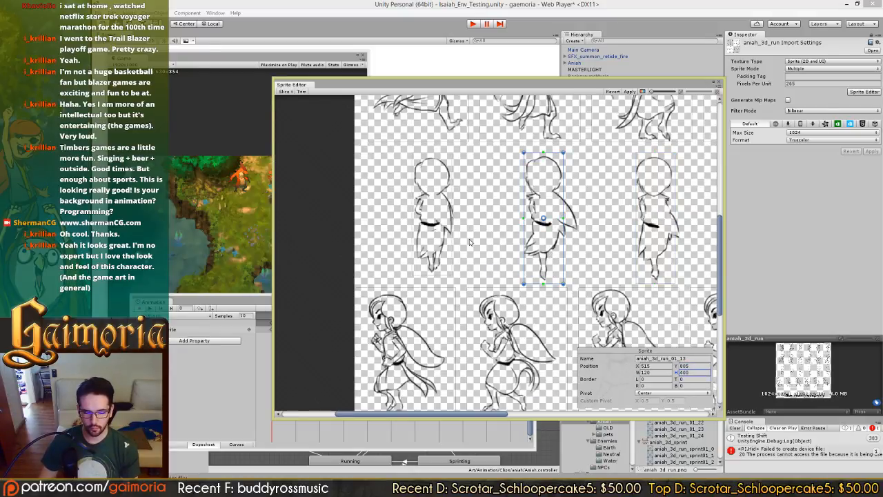
- Set the slice of the first back-facing figure, aniah_3d_run_01_12, to a Y position of 805 and a height of 400
{"action": "left_click", "coordinate": [441, 241]}
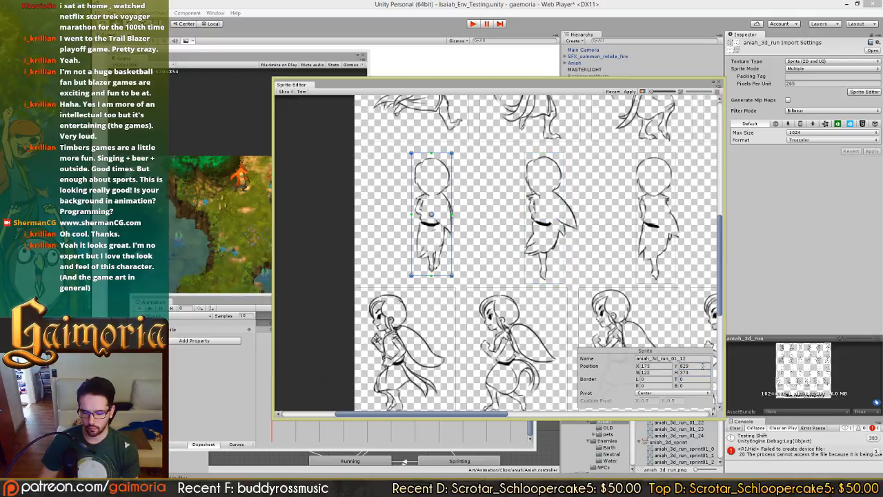
{"action": "left_click_drag", "start_coordinate": [703, 367], "coordinate": [631, 366]}
{"action": "type", "text": "805"}
{"action": "key", "text": "Tab"}
{"action": "key", "text": "Tab"}
{"action": "type", "text": "400"}
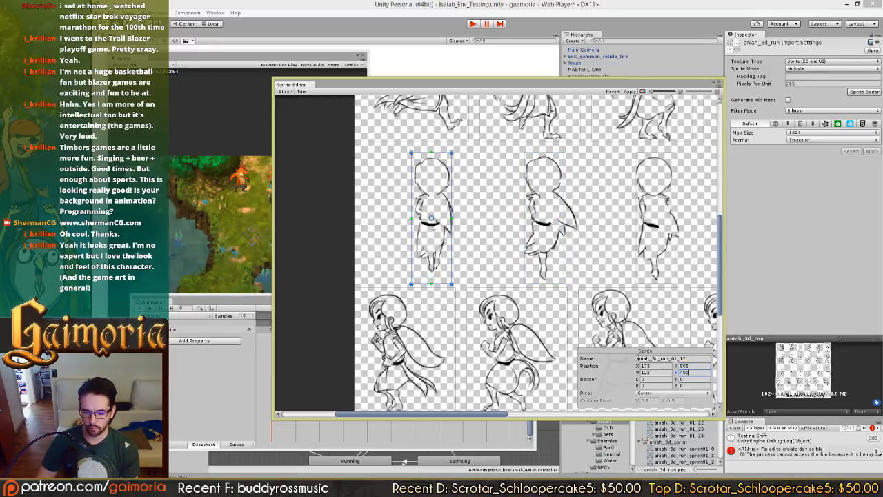
{"action": "left_click", "coordinate": [410, 258]}
{"action": "left_click", "coordinate": [439, 249]}
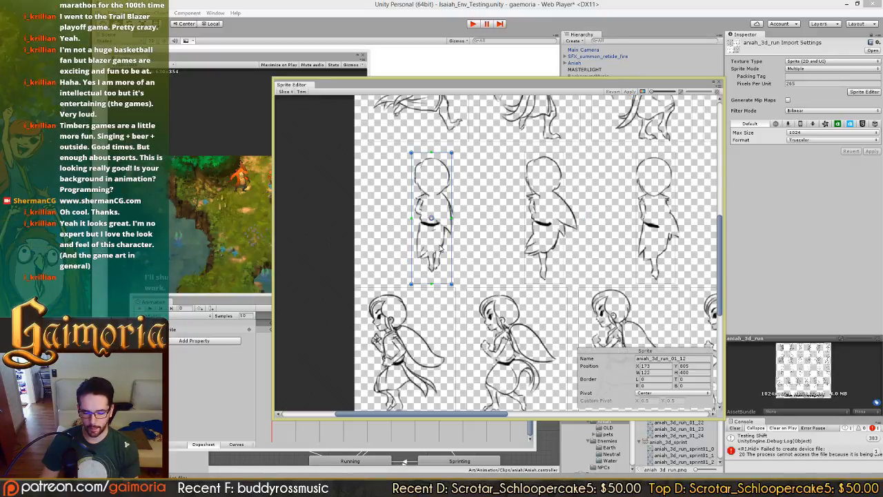
{"action": "left_click_drag", "start_coordinate": [502, 243], "coordinate": [441, 240]}
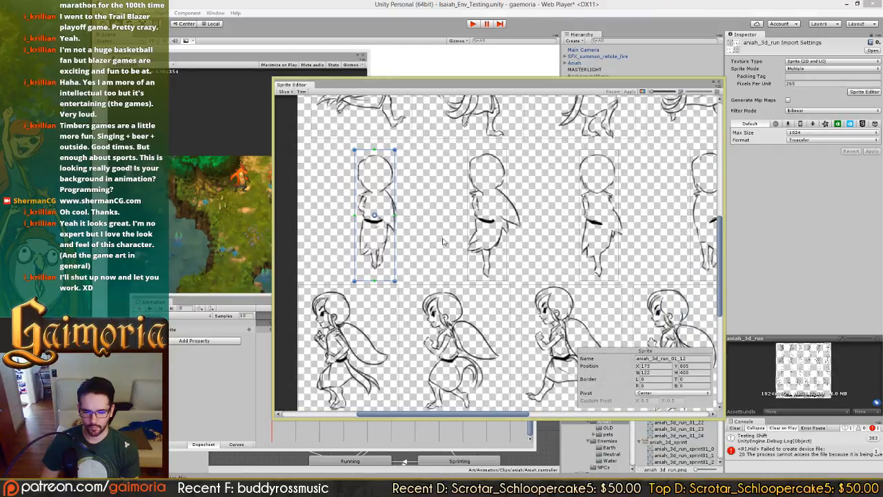
{"action": "left_click_drag", "start_coordinate": [535, 246], "coordinate": [367, 241]}
{"action": "left_click_drag", "start_coordinate": [600, 244], "coordinate": [574, 252]}
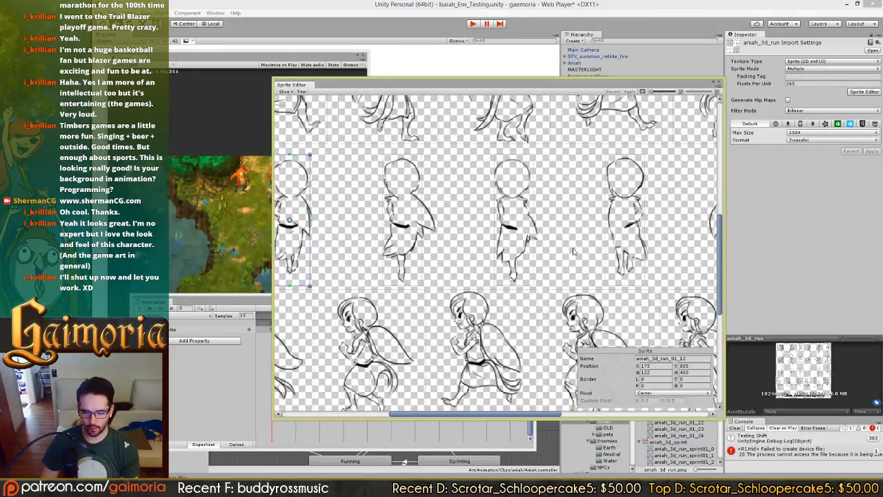
{"action": "left_click_drag", "start_coordinate": [330, 247], "coordinate": [530, 248]}
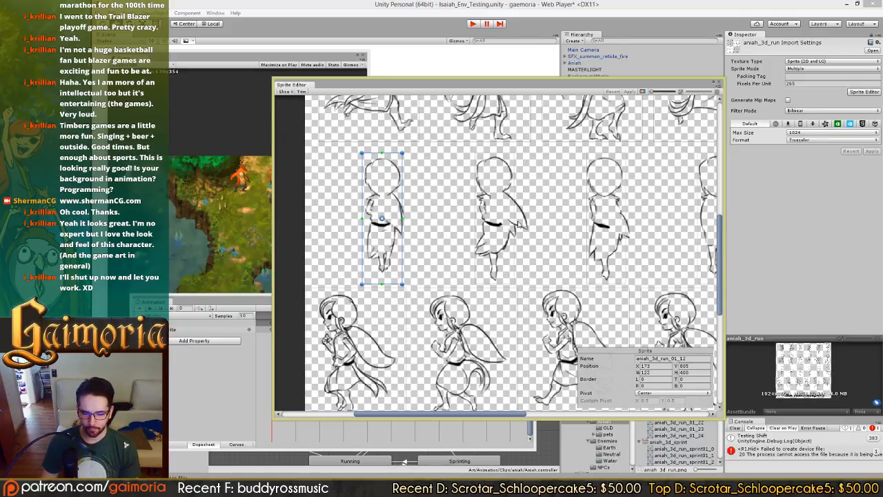
- Widen the slice of the last back-facing figure, aniah_3d_run_01_17, to 190 and set its X position to 1850 so it encloses the whole figure
{"action": "scroll", "coordinate": [519, 223], "scroll_direction": "right", "scroll_amount": 5}
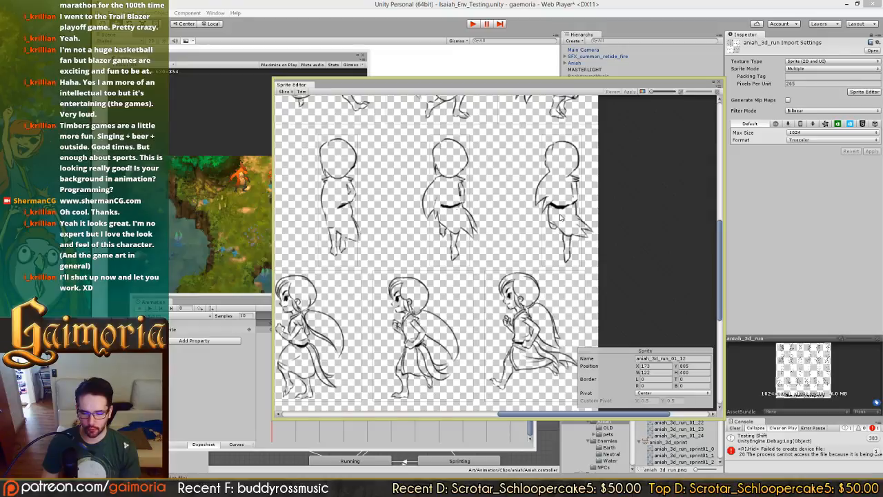
{"action": "left_click", "coordinate": [560, 217]}
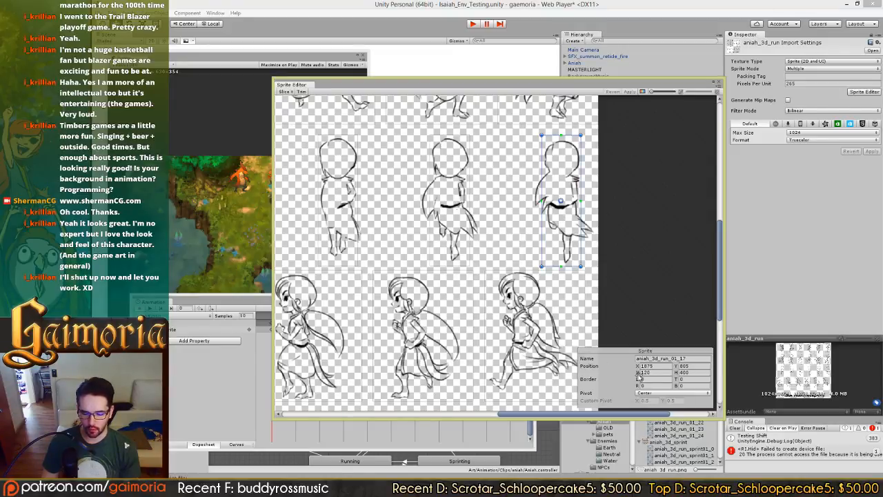
{"action": "left_click_drag", "start_coordinate": [640, 373], "coordinate": [664, 377]}
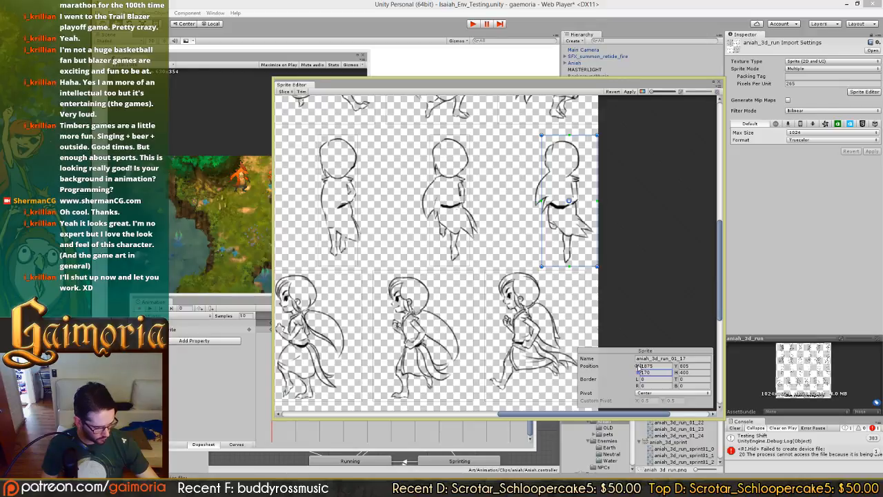
{"action": "left_click_drag", "start_coordinate": [637, 365], "coordinate": [626, 367]}
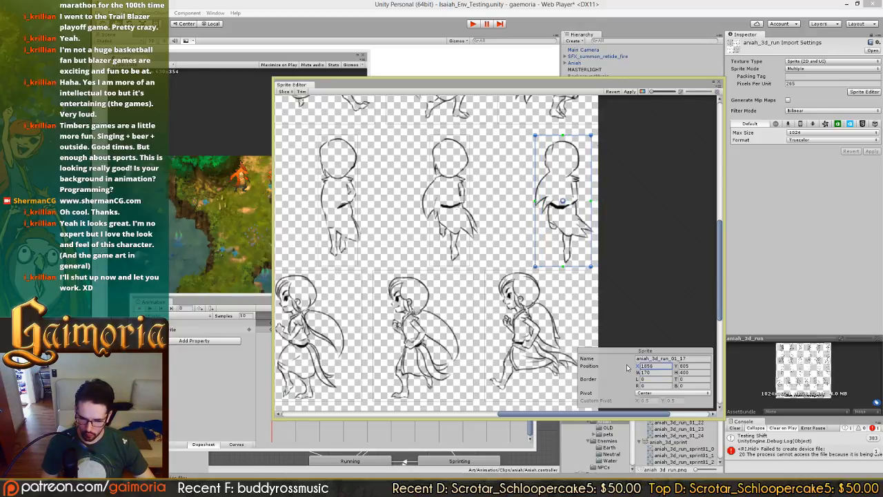
{"action": "left_click", "coordinate": [639, 372]}
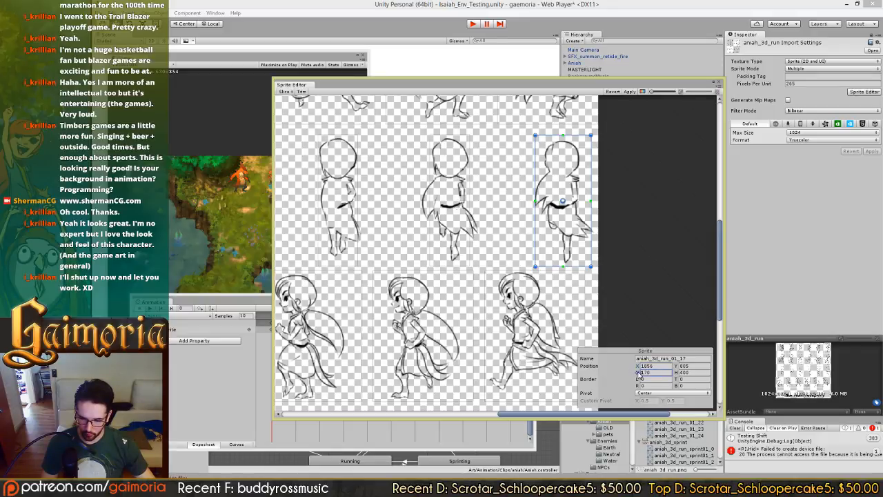
{"action": "left_click_drag", "start_coordinate": [640, 375], "coordinate": [627, 374]}
{"action": "type", "text": "190"}
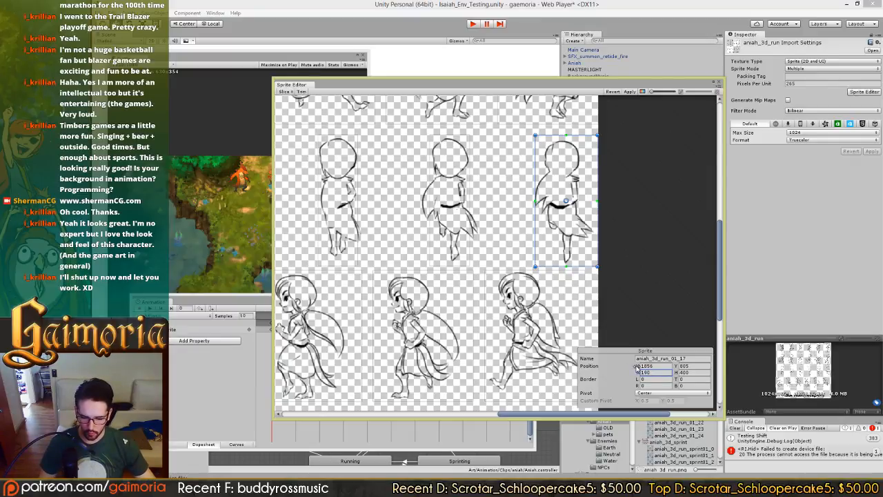
{"action": "left_click_drag", "start_coordinate": [635, 368], "coordinate": [630, 370]}
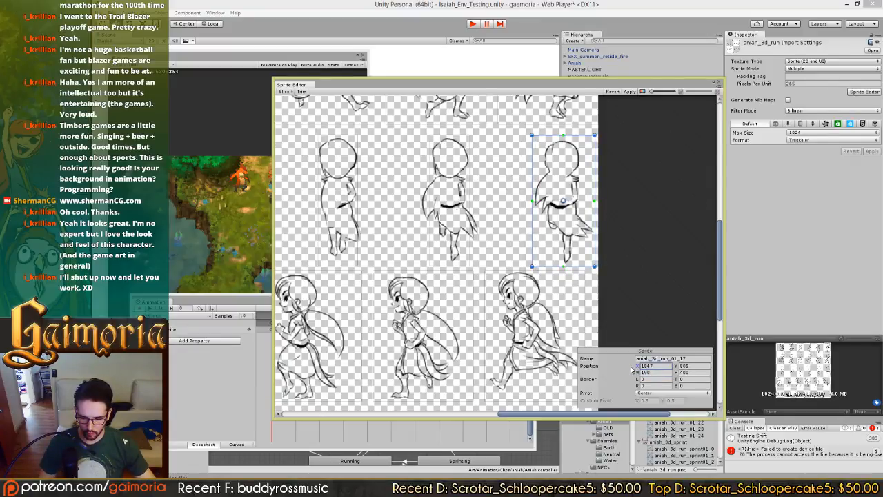
{"action": "left_click", "coordinate": [652, 367]}
{"action": "type", "text": "18"}
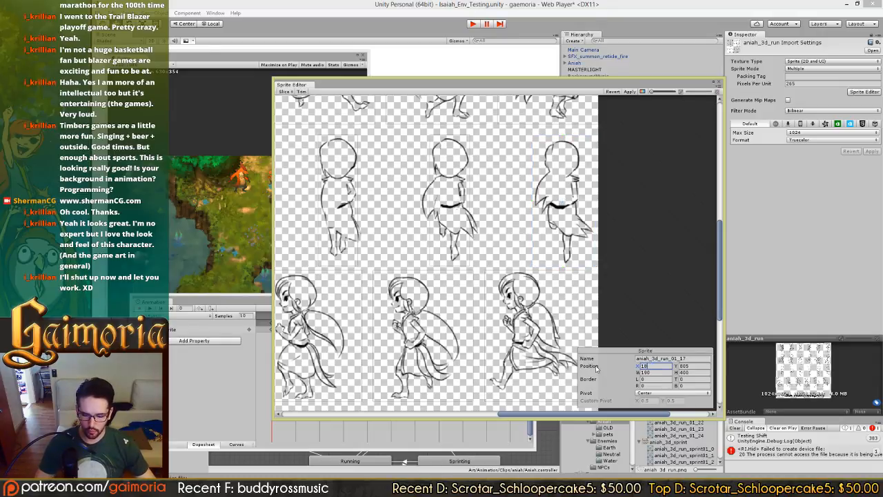
{"action": "type", "text": "050"}
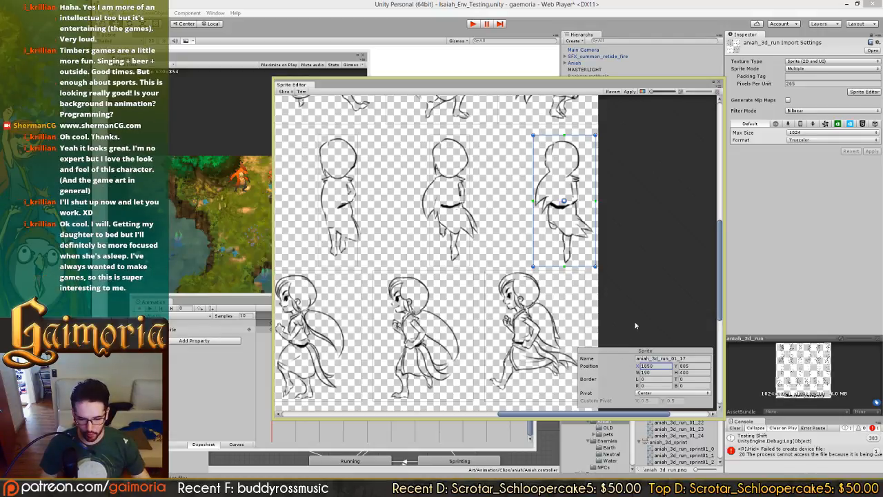
- Set the slice of the fifth back-facing figure, aniah_3d_run_01_16, to a width of 190 and an X position of 1510
{"action": "left_click_drag", "start_coordinate": [666, 225], "coordinate": [721, 225]}
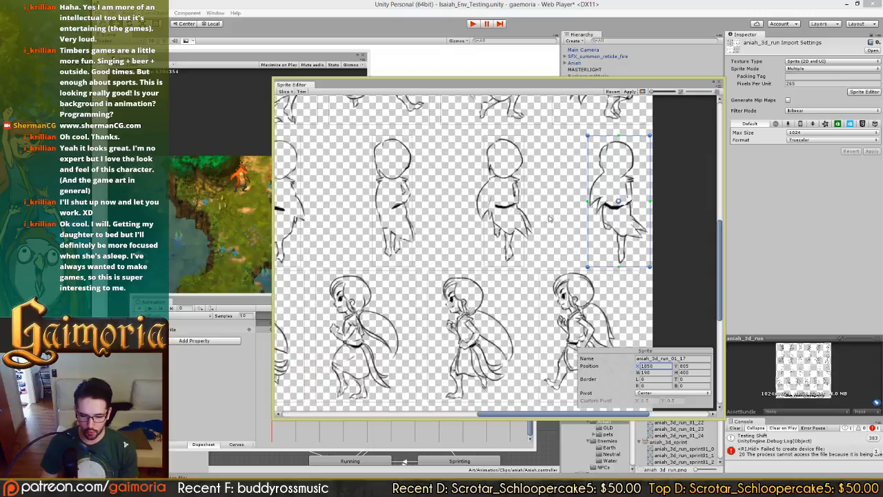
{"action": "left_click", "coordinate": [498, 209]}
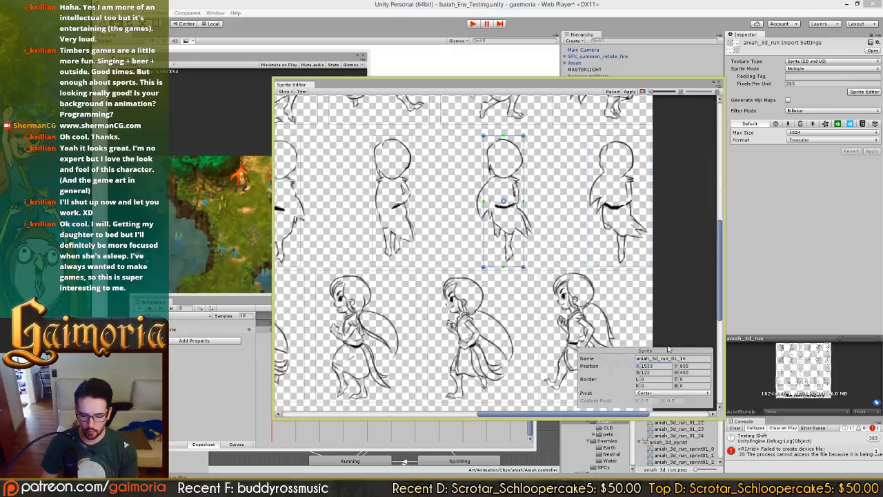
{"action": "left_click", "coordinate": [656, 373]}
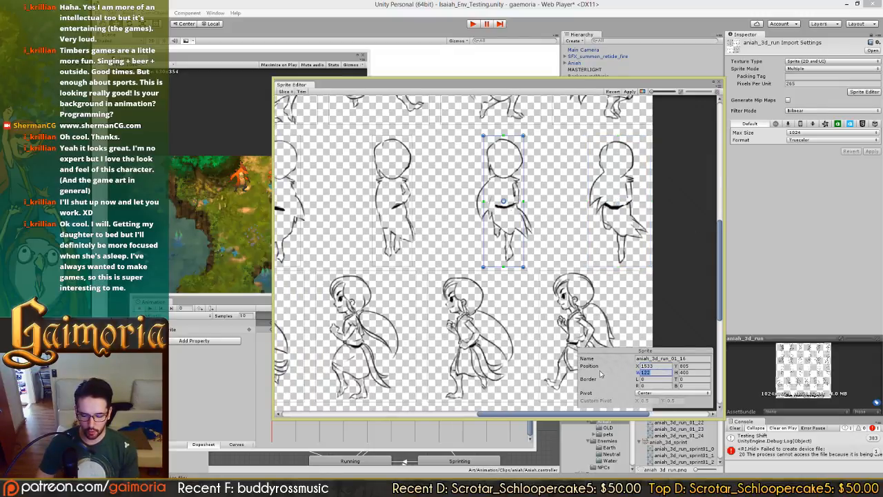
{"action": "type", "text": "190"}
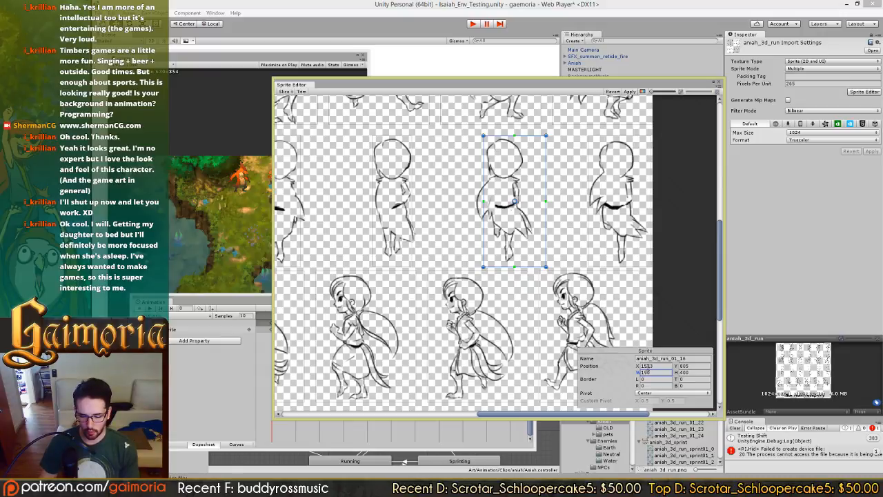
{"action": "left_click", "coordinate": [658, 367]}
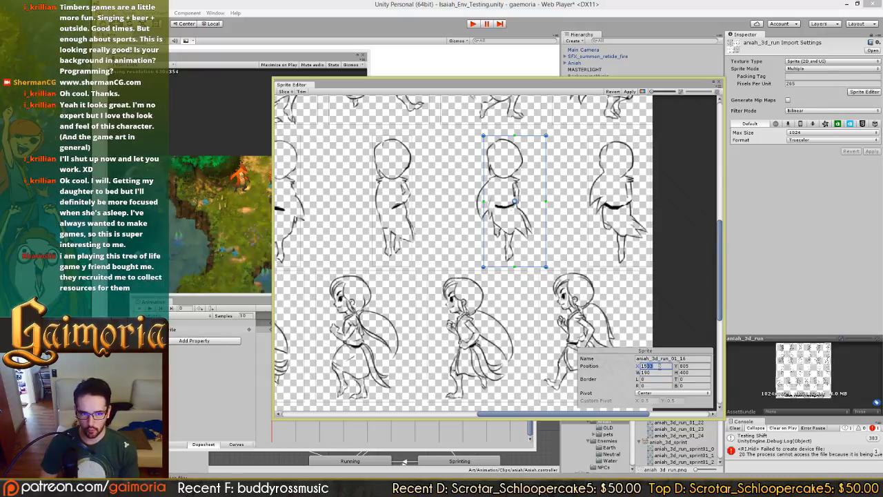
{"action": "type", "text": "1510"}
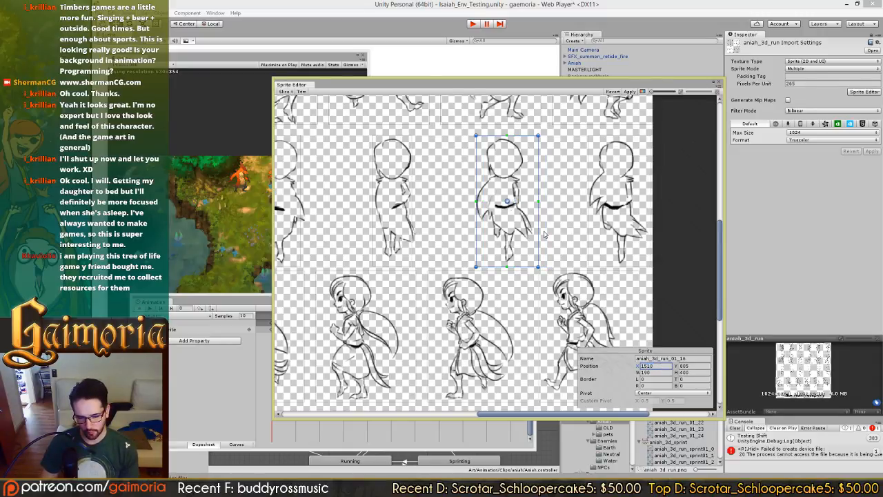
{"action": "left_click_drag", "start_coordinate": [482, 238], "coordinate": [492, 239]}
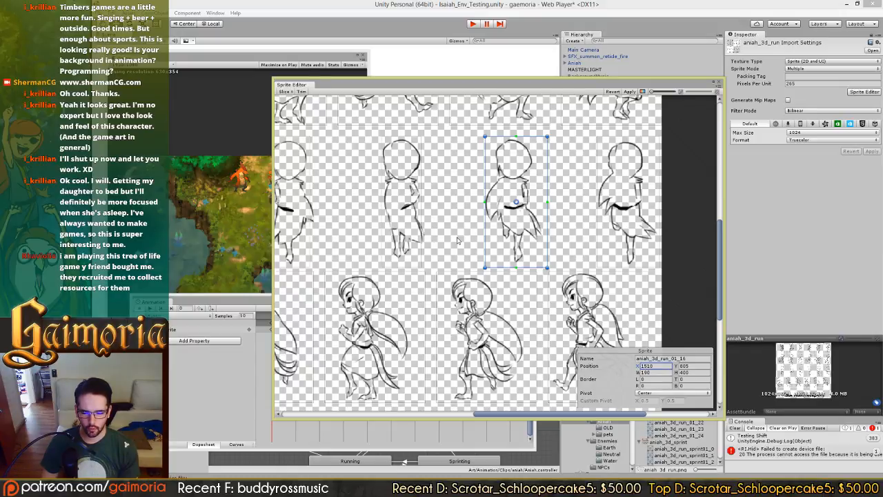
{"action": "mouse_move", "coordinate": [457, 240]}
{"action": "left_mouse_down"}
{"action": "mouse_move", "coordinate": [430, 242]}
{"action": "mouse_move", "coordinate": [460, 242]}
{"action": "left_mouse_up"}
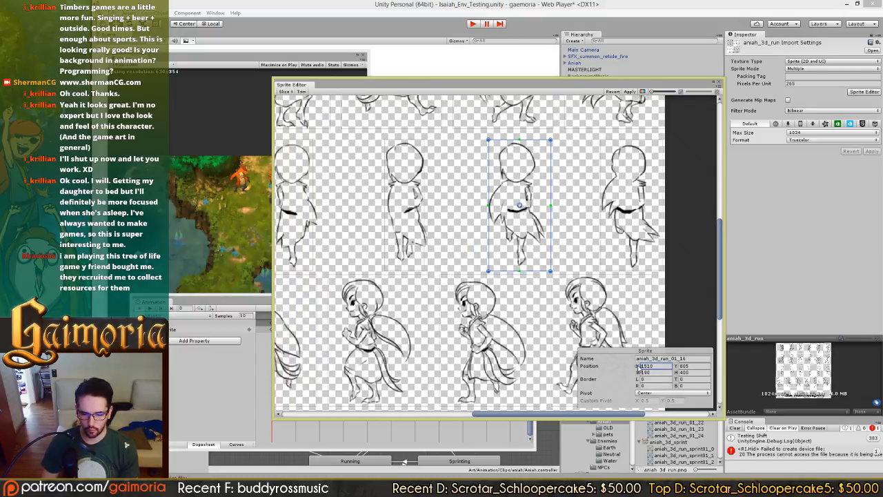
- Set the X position of the fifth back-facing figure's slice, aniah_3d_run_01_16, to 1505 and of the last one, aniah_3d_run_01_17, to 1845
{"action": "left_click_drag", "start_coordinate": [638, 367], "coordinate": [634, 366]}
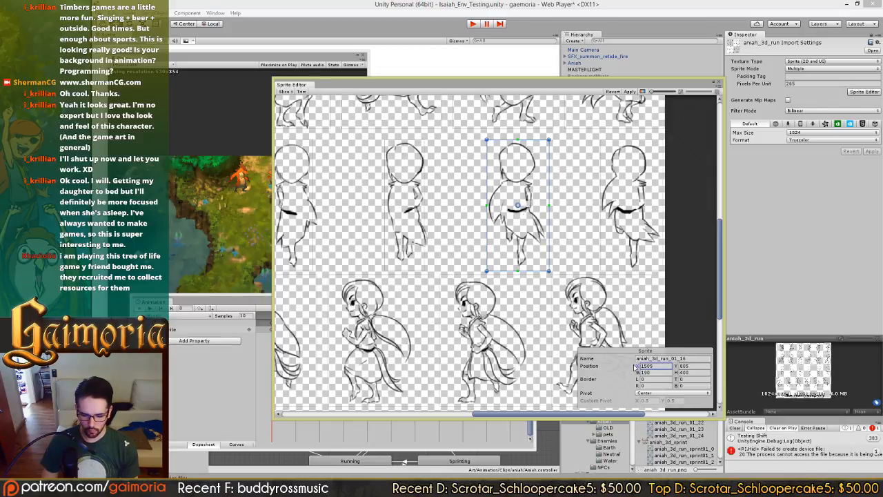
{"action": "left_click", "coordinate": [641, 224]}
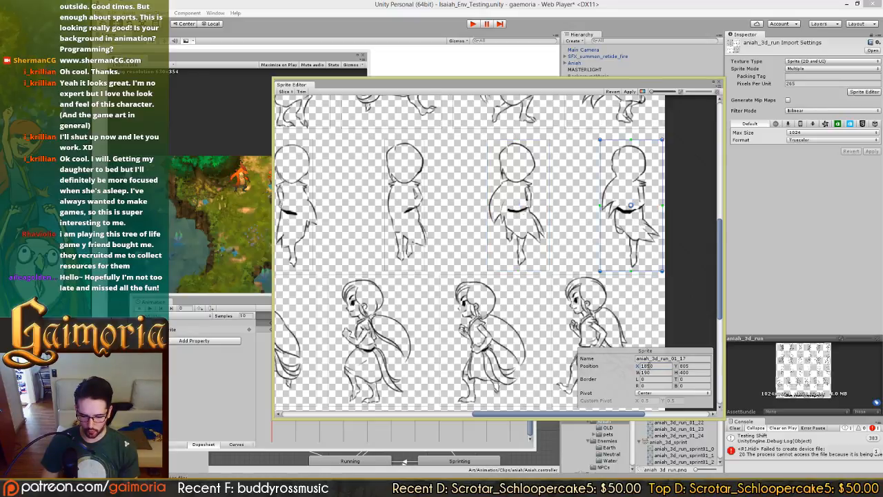
{"action": "left_click", "coordinate": [649, 366]}
{"action": "left_click", "coordinate": [649, 367]}
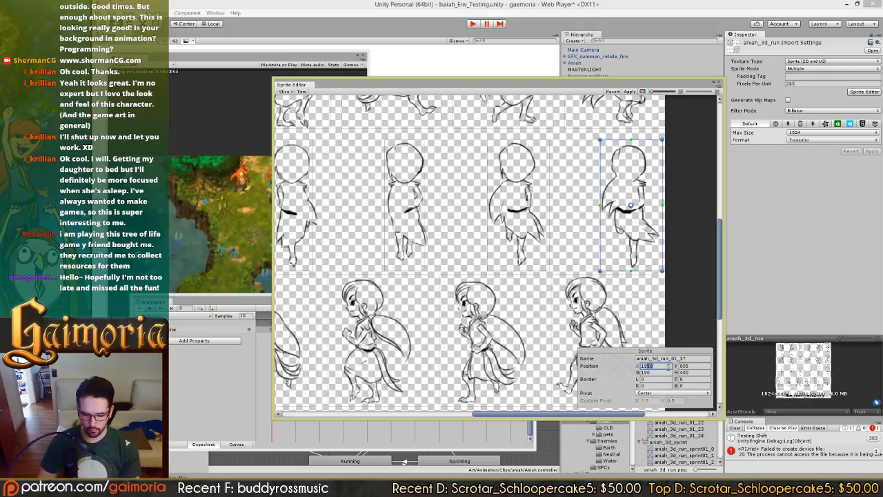
{"action": "type", "text": "45"}
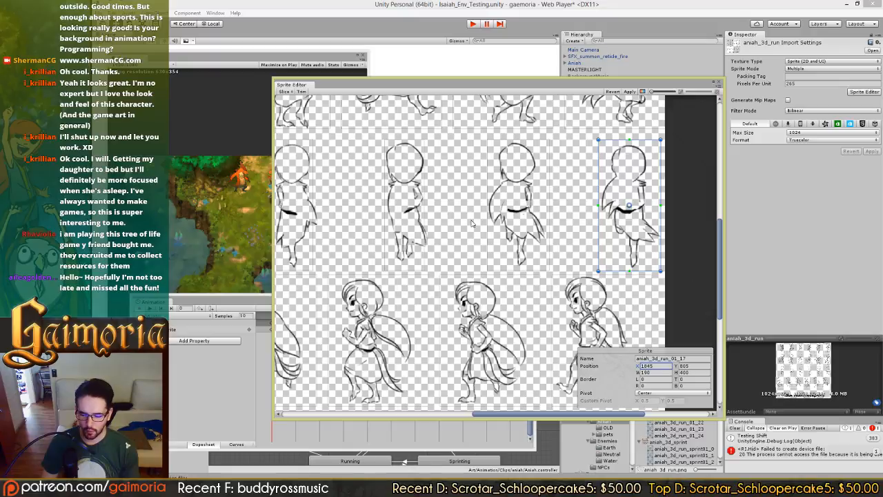
- Set the slice of the fourth back-facing figure, aniah_3d_run_01_15, to a width of 190 and an X position of 1163
{"action": "mouse_move", "coordinate": [472, 222]}
{"action": "left_mouse_down"}
{"action": "mouse_move", "coordinate": [500, 222]}
{"action": "mouse_move", "coordinate": [473, 229]}
{"action": "left_mouse_up"}
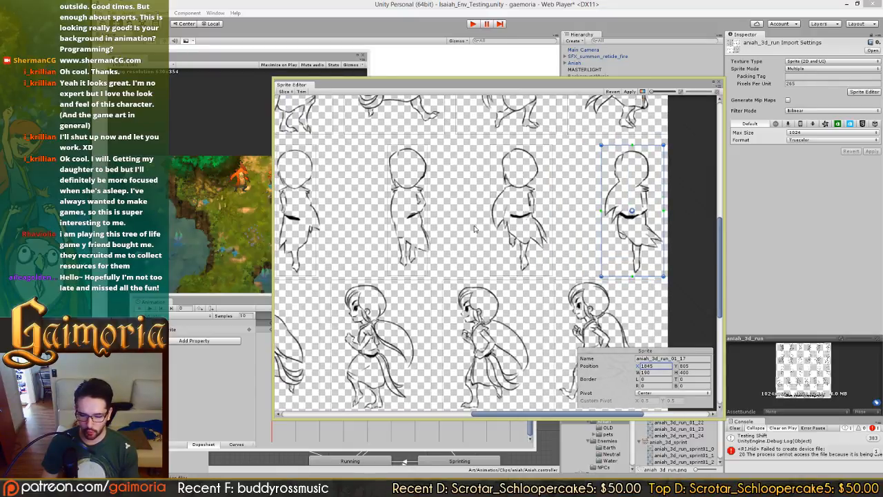
{"action": "left_click_drag", "start_coordinate": [469, 228], "coordinate": [538, 225]}
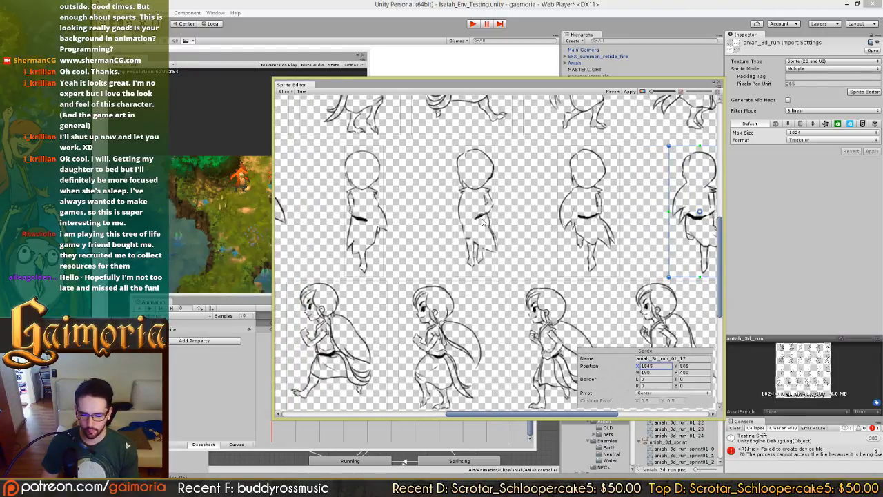
{"action": "left_click_drag", "start_coordinate": [529, 222], "coordinate": [513, 223]}
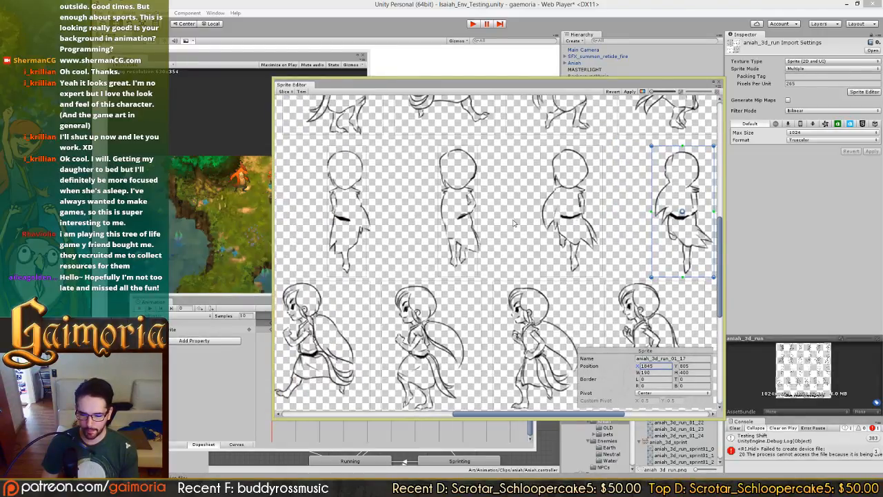
{"action": "left_click", "coordinate": [466, 219]}
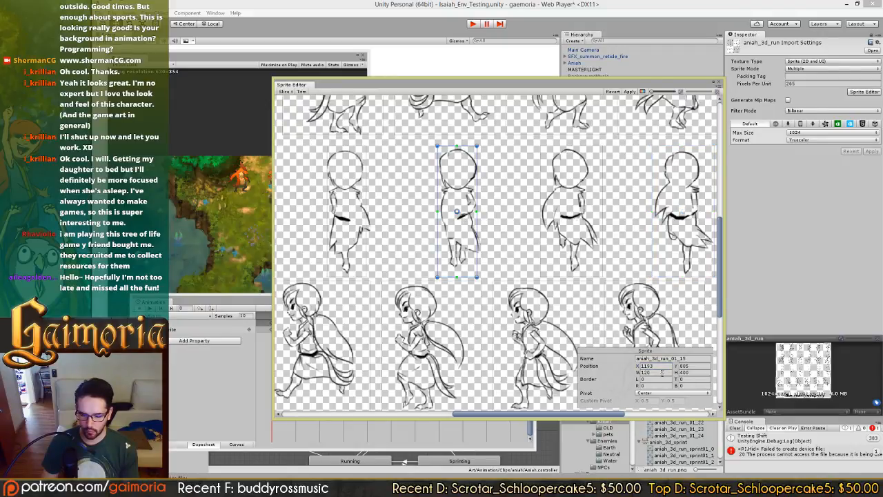
{"action": "left_click_drag", "start_coordinate": [661, 373], "coordinate": [635, 373]}
{"action": "type", "text": "190"}
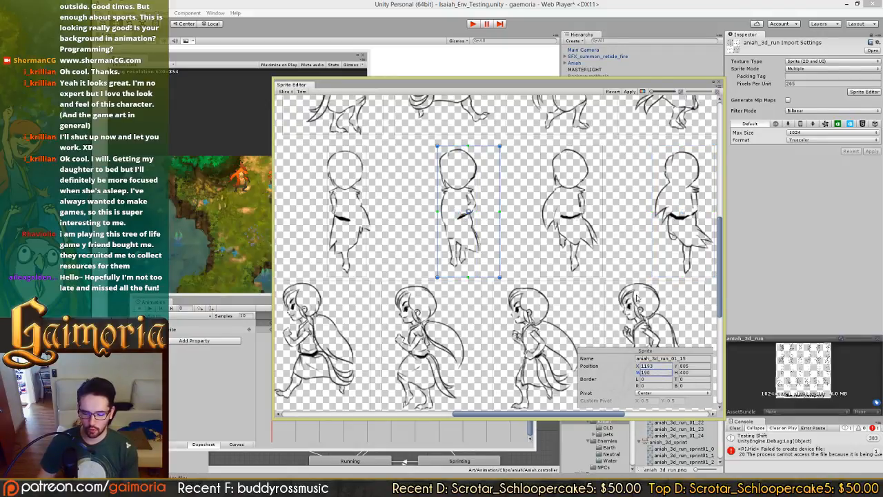
{"action": "left_click_drag", "start_coordinate": [647, 366], "coordinate": [676, 369]}
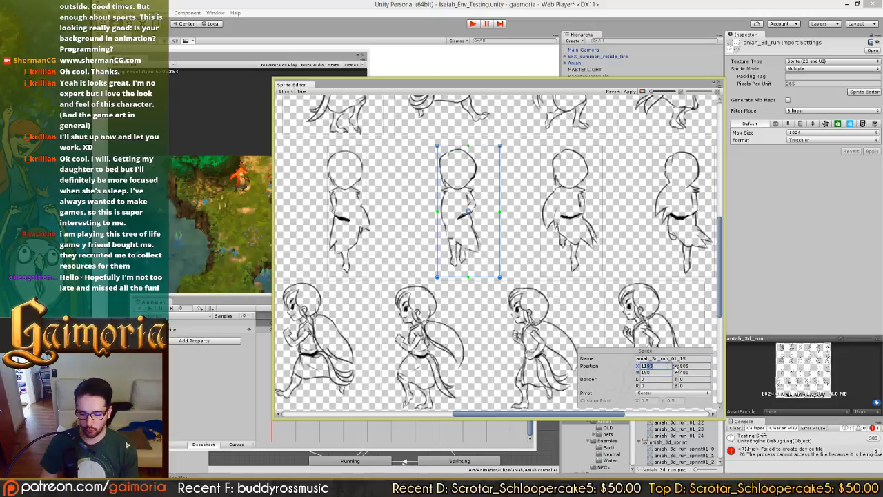
{"action": "type", "text": "63"}
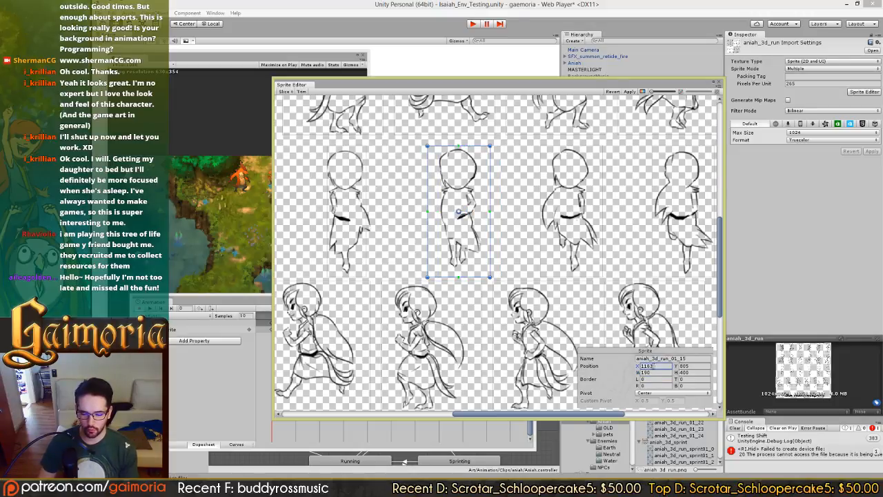
- Set the slice of the third back-facing figure, aniah_3d_run_01_14, to a width of 190 and an X position of 825
{"action": "left_click_drag", "start_coordinate": [395, 236], "coordinate": [458, 240]}
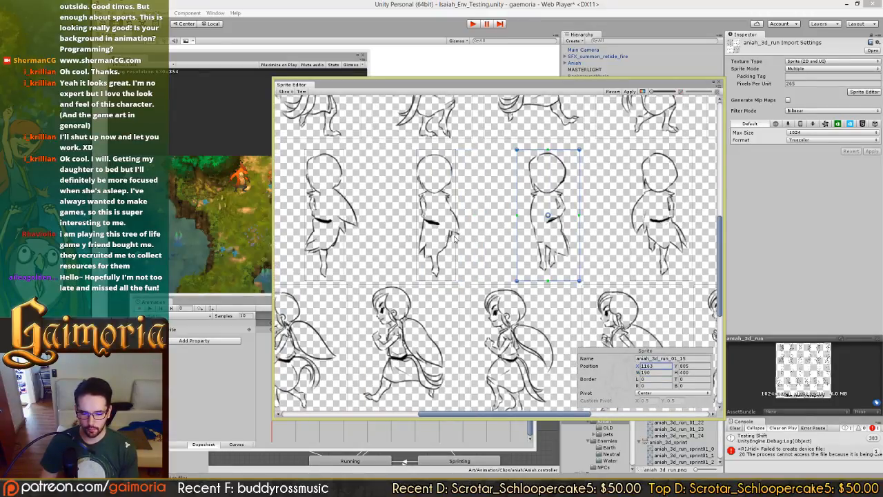
{"action": "left_click", "coordinate": [446, 242]}
{"action": "left_click_drag", "start_coordinate": [653, 373], "coordinate": [602, 373]}
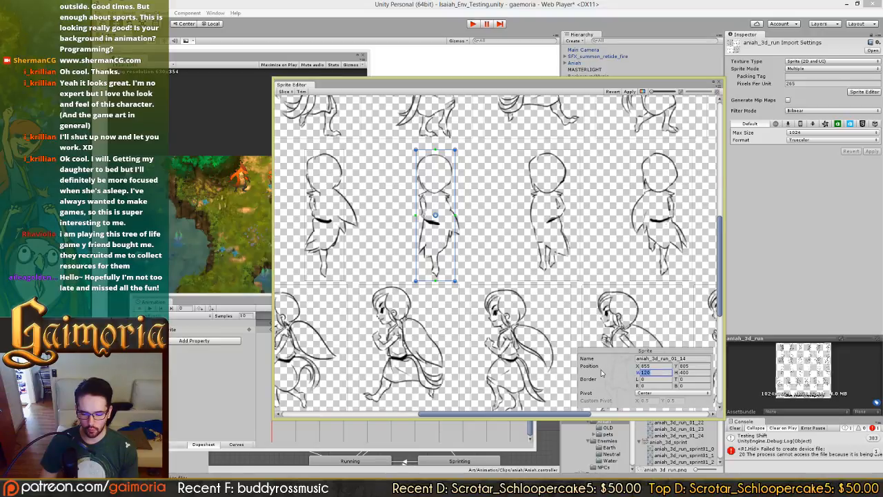
{"action": "type", "text": "150"}
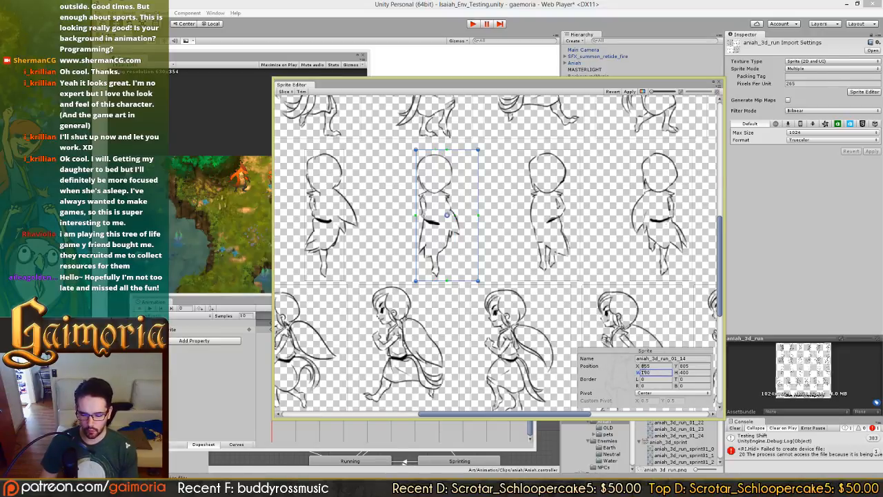
{"action": "left_click", "coordinate": [645, 365]}
{"action": "type", "text": "825"}
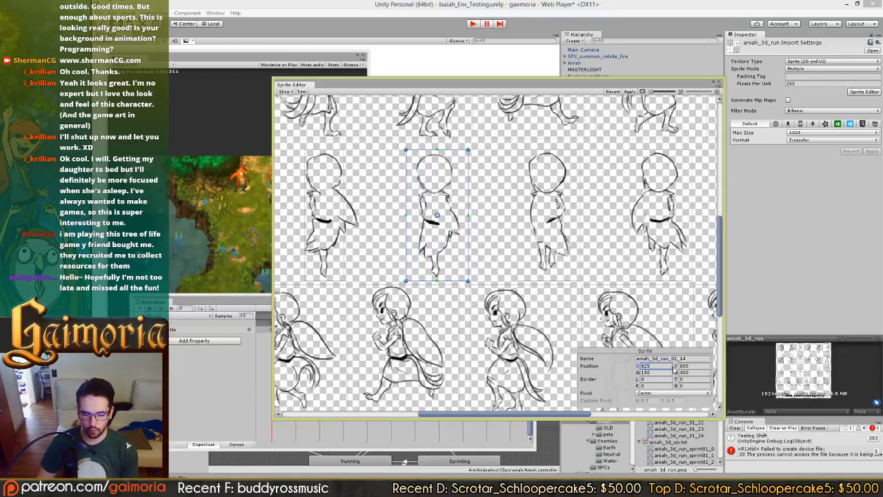
- Set the slice of the second back-facing figure, aniah_3d_run_01_13, to a width of 190 and an X position of 490
{"action": "left_click_drag", "start_coordinate": [371, 254], "coordinate": [511, 256]}
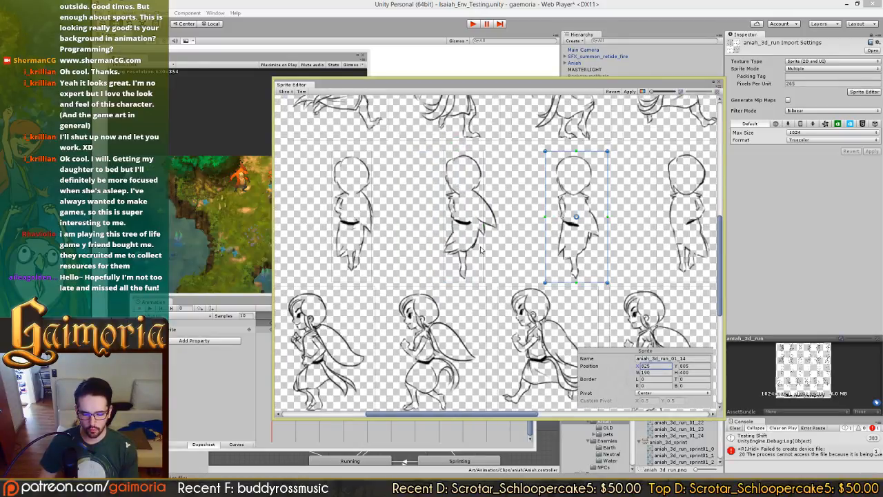
{"action": "left_click", "coordinate": [481, 250]}
{"action": "left_click", "coordinate": [662, 373]}
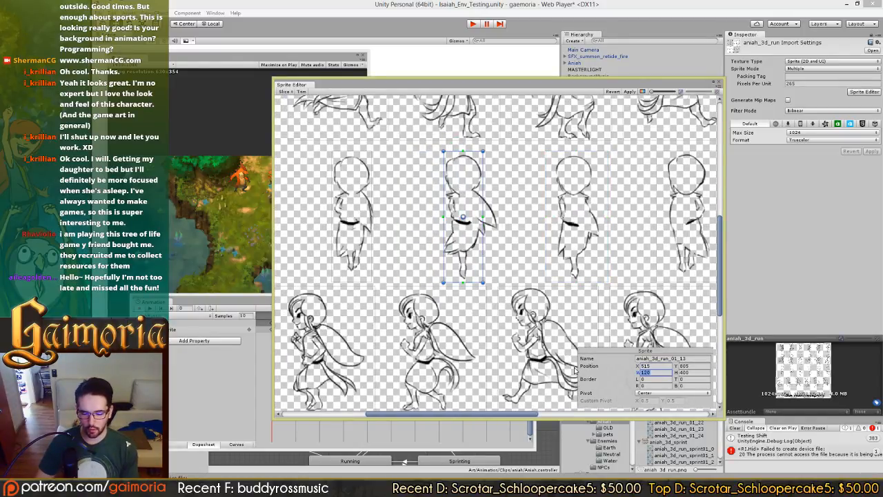
{"action": "type", "text": "149"}
{"action": "key", "text": "shift+Left"}
{"action": "key", "text": "shift+Left"}
{"action": "key", "text": "shift+Left"}
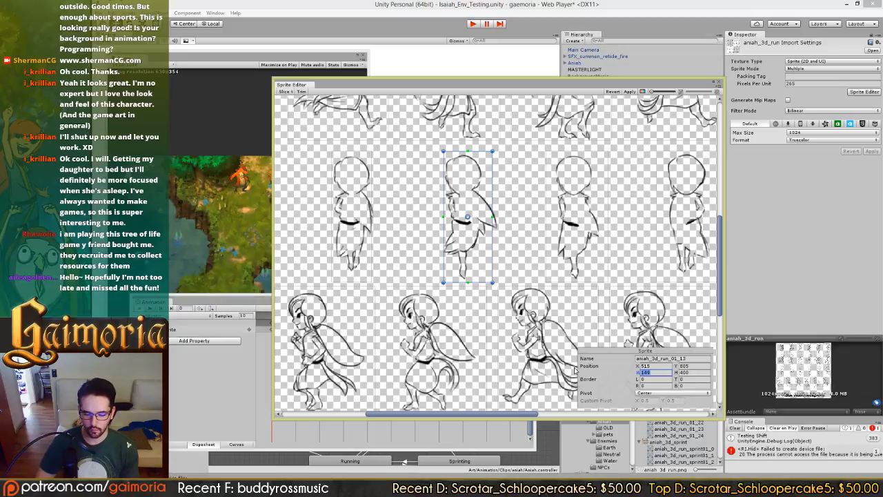
{"action": "type", "text": "190"}
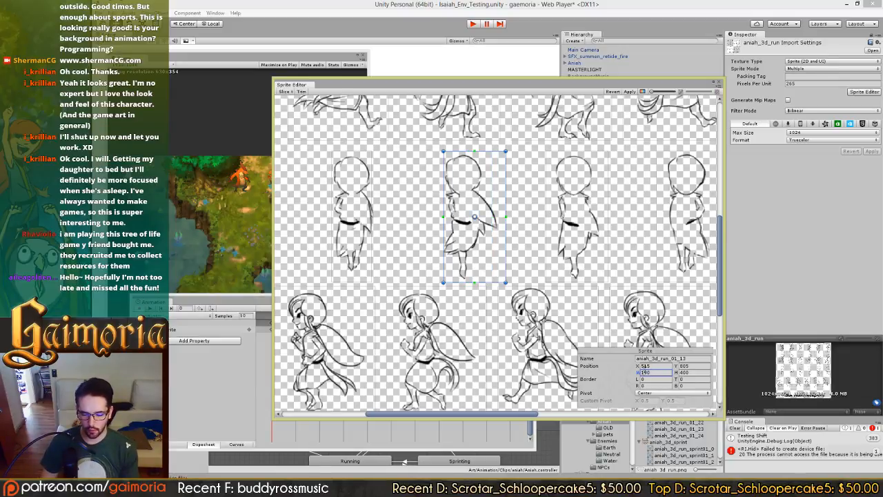
{"action": "left_click", "coordinate": [643, 366]}
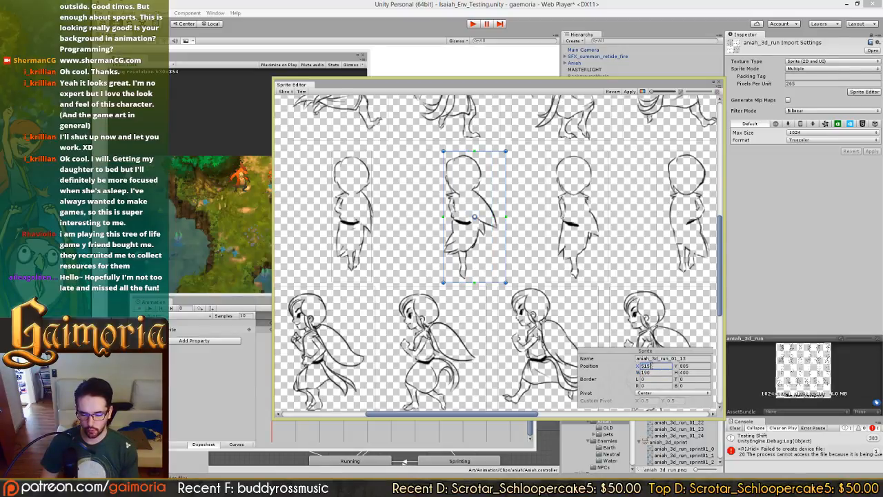
{"action": "type", "text": "485"}
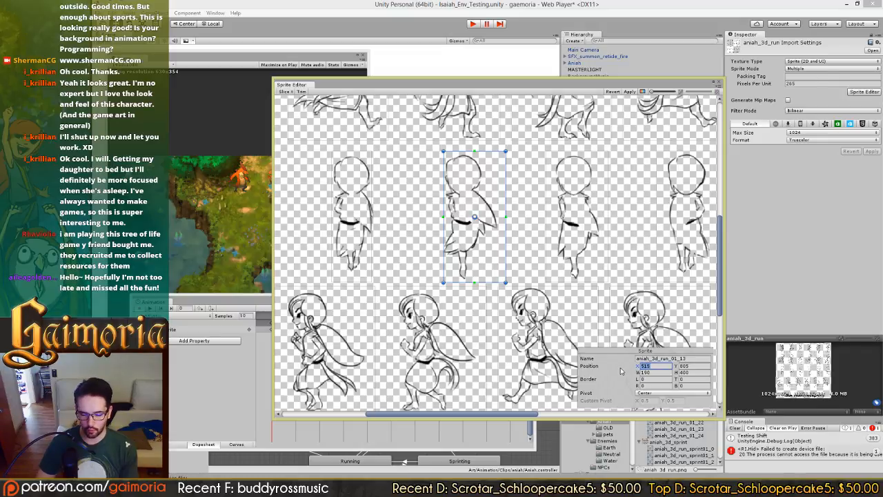
{"action": "key", "text": "Return"}
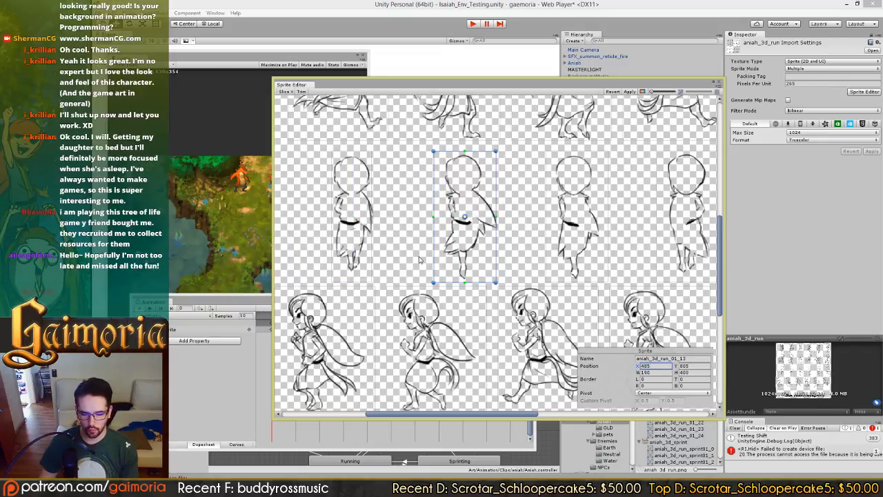
{"action": "left_click_drag", "start_coordinate": [396, 252], "coordinate": [429, 254]}
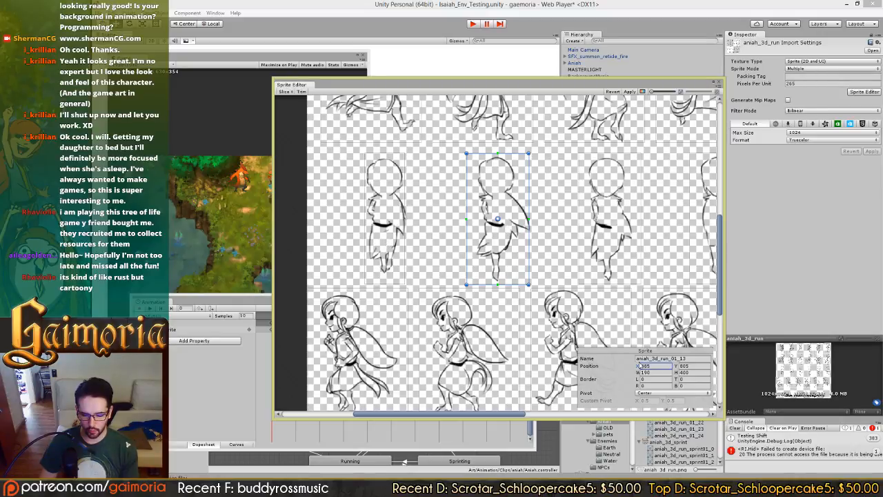
{"action": "left_click_drag", "start_coordinate": [636, 366], "coordinate": [639, 368]}
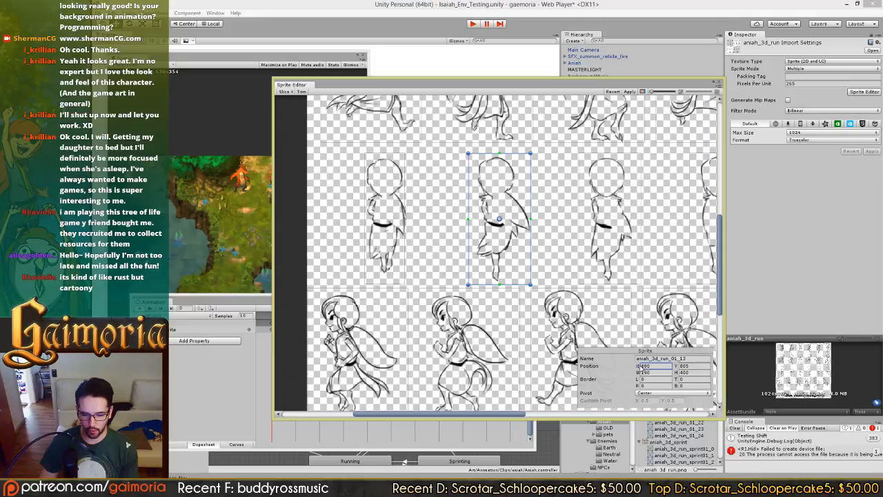
- Give the first back-facing figure's slice, aniah_3d_run_01_12, a width of 190 and an X position of 143, and apply and close the Sprite Editor
{"action": "left_click", "coordinate": [381, 233]}
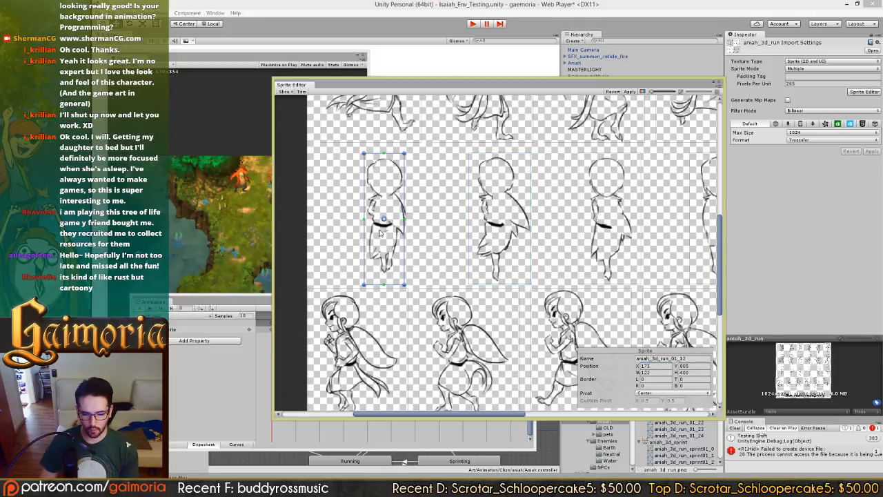
{"action": "mouse_move", "coordinate": [650, 374]}
{"action": "left_mouse_down"}
{"action": "mouse_move", "coordinate": [629, 374]}
{"action": "mouse_move", "coordinate": [657, 366]}
{"action": "left_mouse_up"}
{"action": "type", "text": "190"}
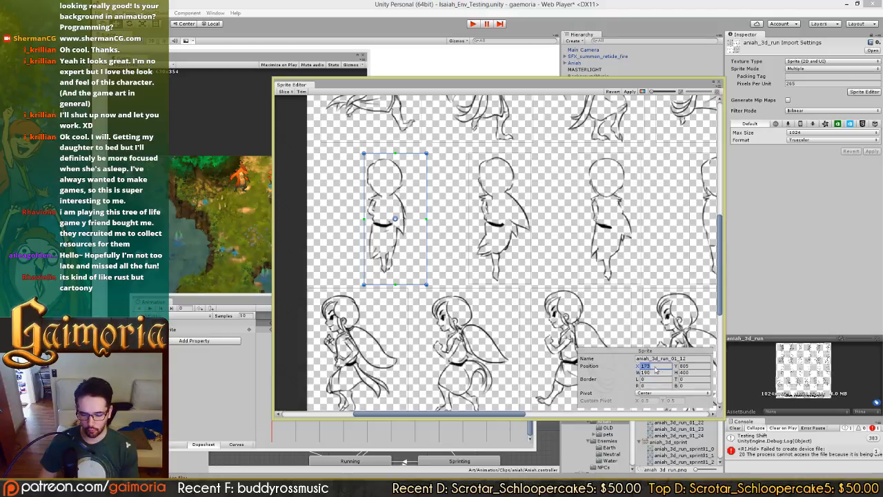
{"action": "type", "text": "143"}
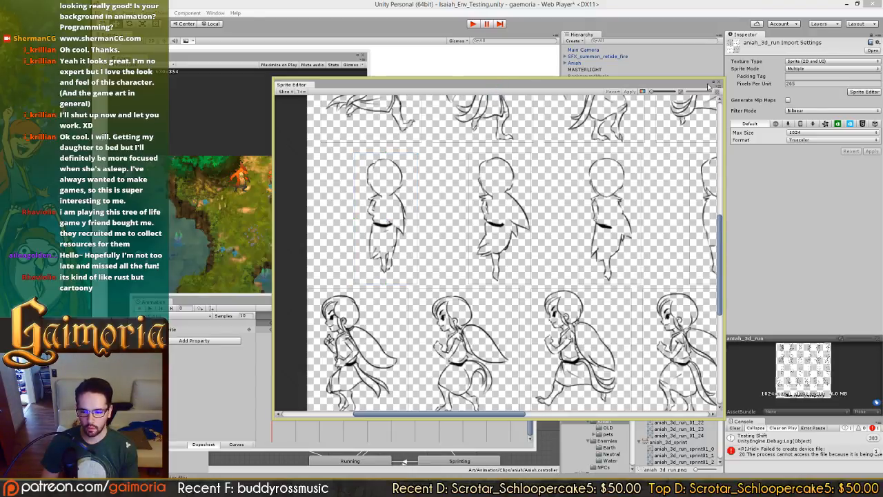
{"action": "left_click", "coordinate": [720, 83]}
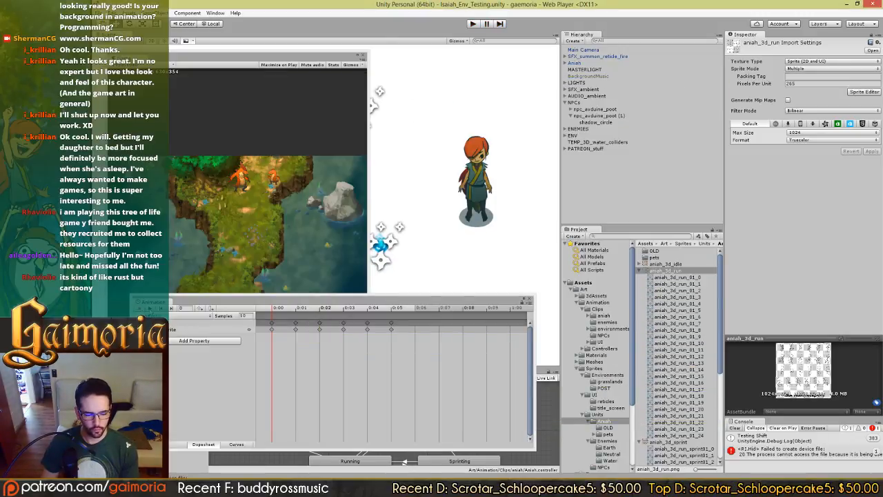
- Preview the back-facing run clip in the Animation window and play-test the character in the game, ending with play mode stopped
{"action": "left_click", "coordinate": [152, 308]}
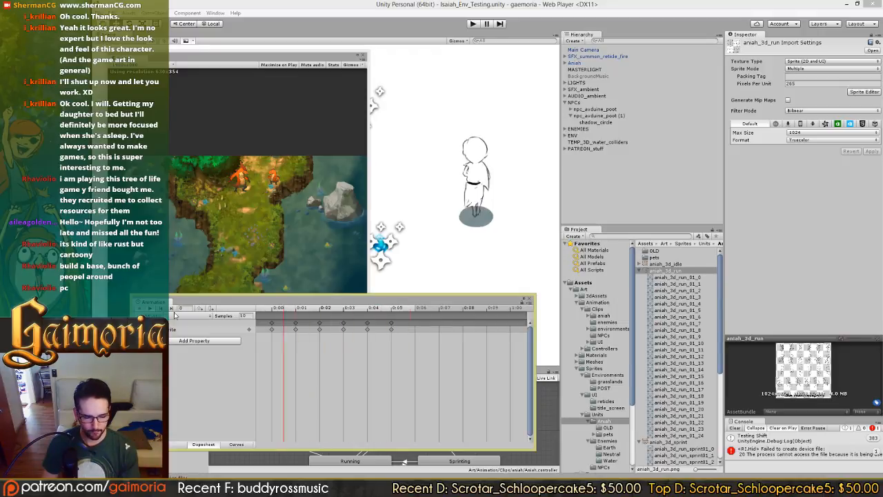
{"action": "left_click", "coordinate": [473, 23]}
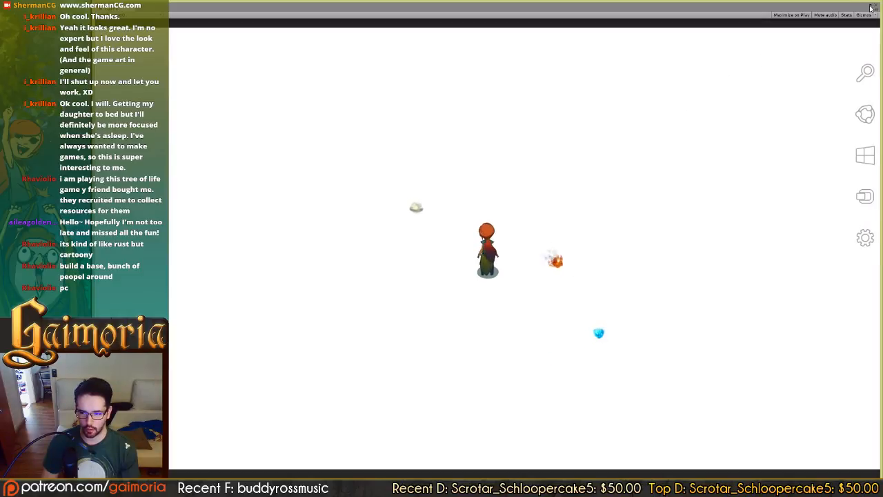
{"action": "left_click", "coordinate": [872, 7]}
{"action": "left_click", "coordinate": [473, 24]}
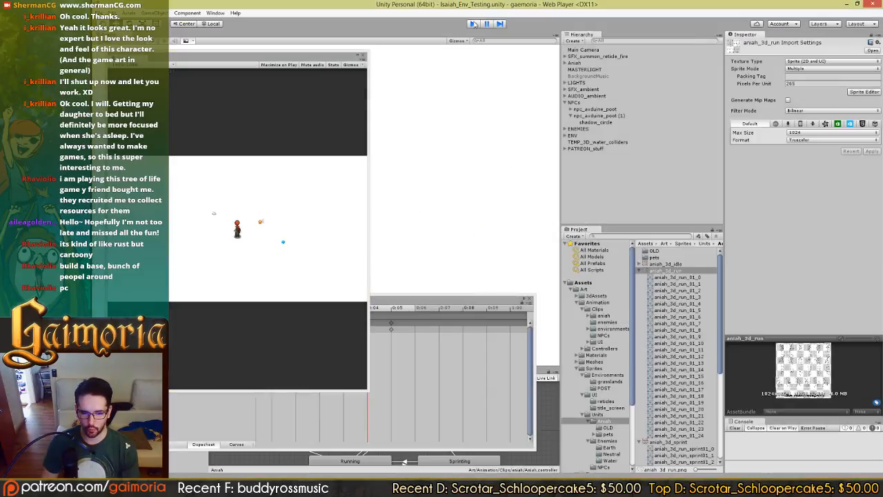
- Reopen the Sprite Editor for aniah_3d_run and examine how the slices fit around the back-facing figures
{"action": "left_click", "coordinate": [864, 92]}
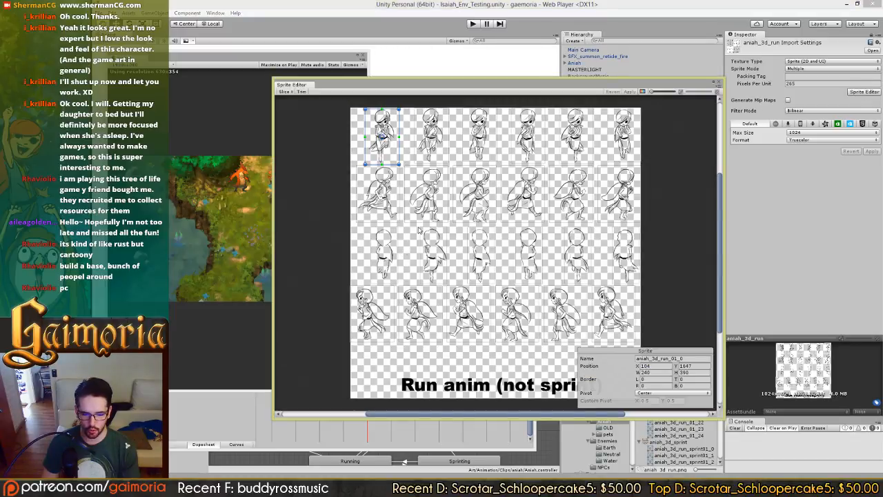
{"action": "scroll", "coordinate": [418, 231], "scroll_direction": "up", "scroll_amount": 2}
{"action": "left_click", "coordinate": [367, 260]}
{"action": "scroll", "coordinate": [419, 255], "scroll_direction": "up", "scroll_amount": 2}
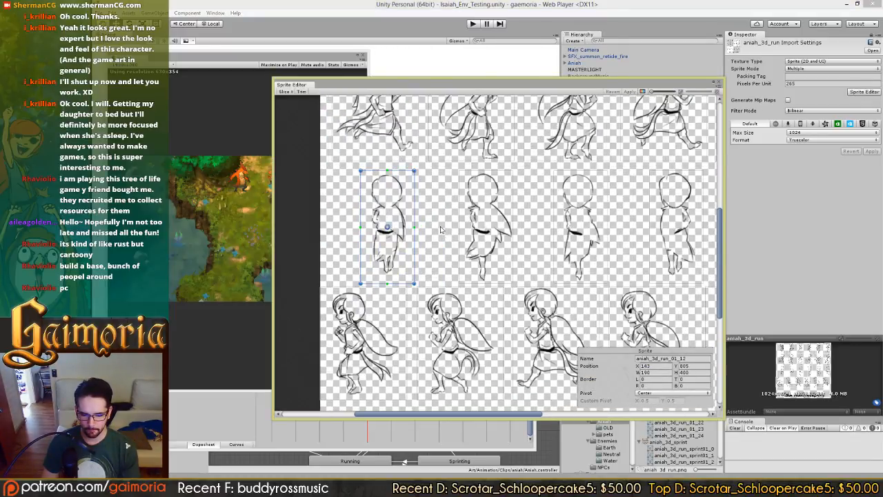
{"action": "left_click_drag", "start_coordinate": [442, 230], "coordinate": [377, 219]}
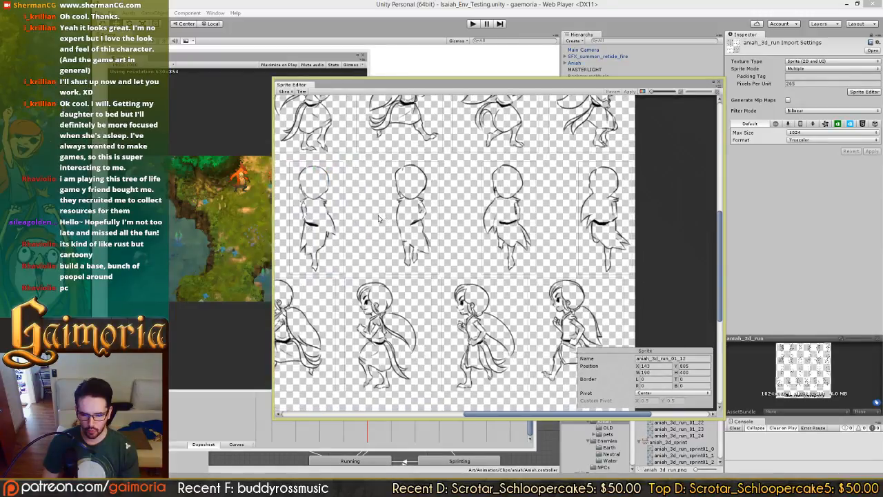
{"action": "left_click_drag", "start_coordinate": [321, 219], "coordinate": [554, 235]}
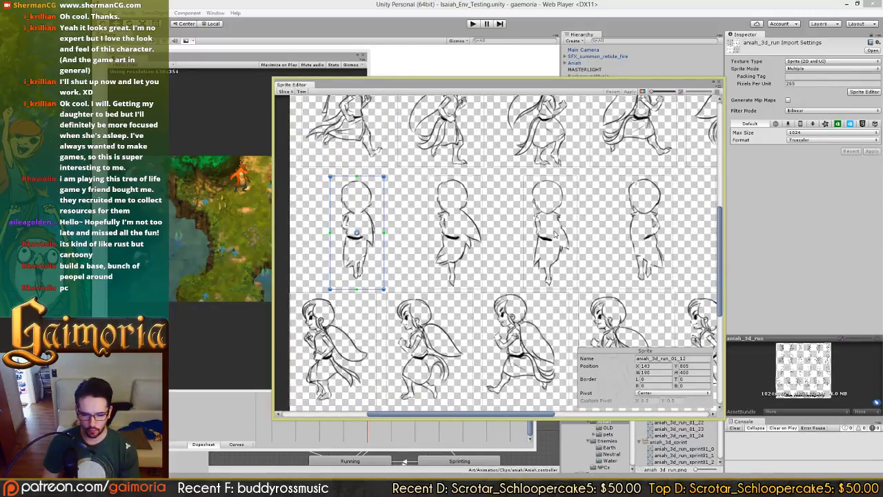
- Give sprites aniah_3d_run_01_12 and aniah_3d_run_01_13 a custom pivot with Y set to 0.55
{"action": "left_click", "coordinate": [660, 397]}
{"action": "left_click", "coordinate": [657, 394]}
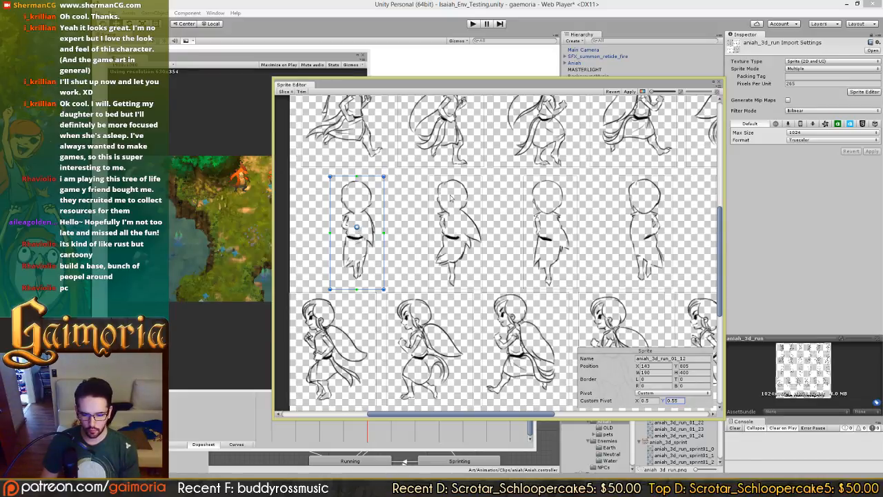
{"action": "left_click", "coordinate": [451, 198]}
{"action": "left_click", "coordinate": [687, 392]}
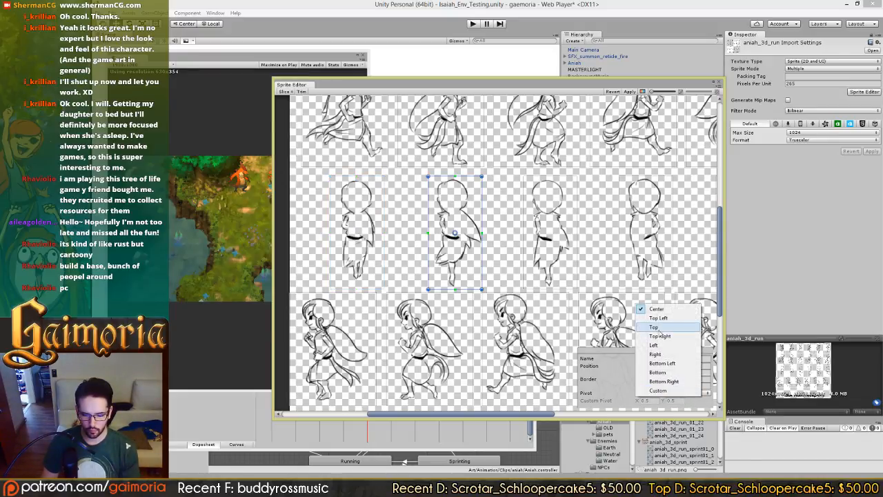
{"action": "left_click", "coordinate": [672, 397]}
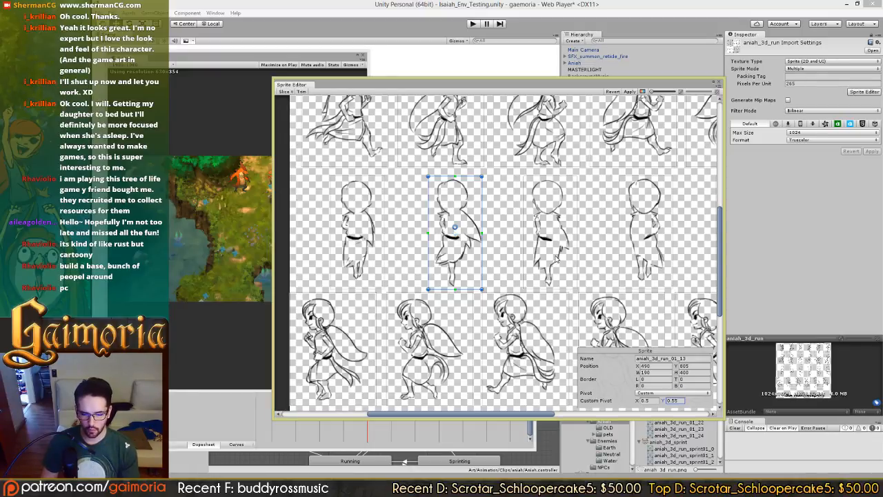
- Set the pivot of sprite aniah_3d_run_01_14, the third back-facing frame, to Custom with Y 0.55
{"action": "left_click", "coordinate": [556, 260]}
{"action": "left_click", "coordinate": [662, 392]}
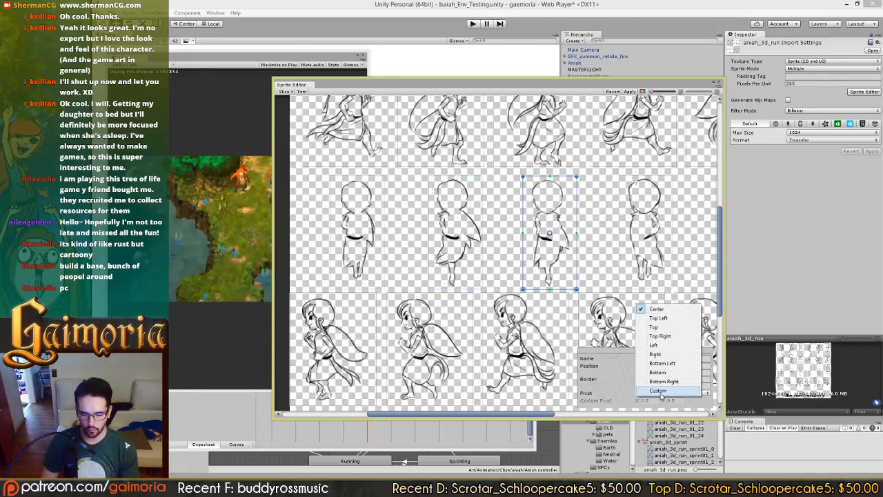
{"action": "left_click", "coordinate": [676, 392]}
{"action": "left_click", "coordinate": [680, 401]}
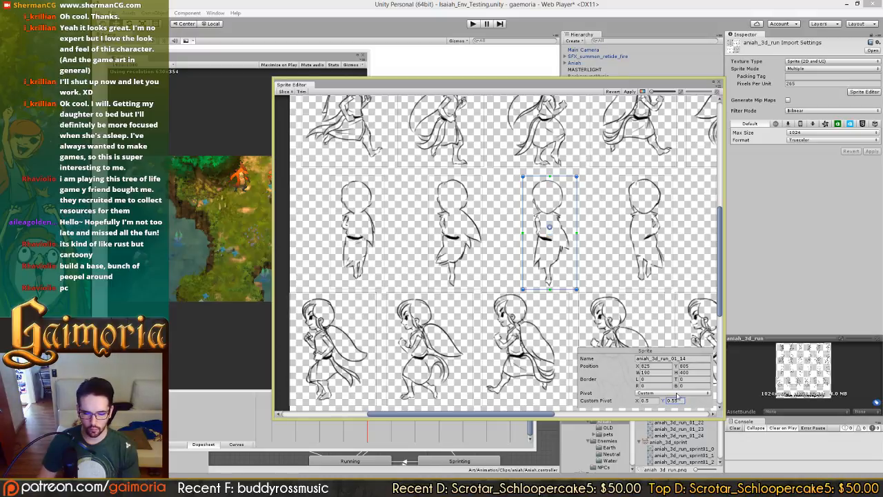
- Set the pivot of sprite aniah_3d_run_01_15, the fourth back-facing frame, to Custom with Y 0.55
{"action": "left_click_drag", "start_coordinate": [627, 221], "coordinate": [514, 233]}
{"action": "left_click", "coordinate": [535, 235]}
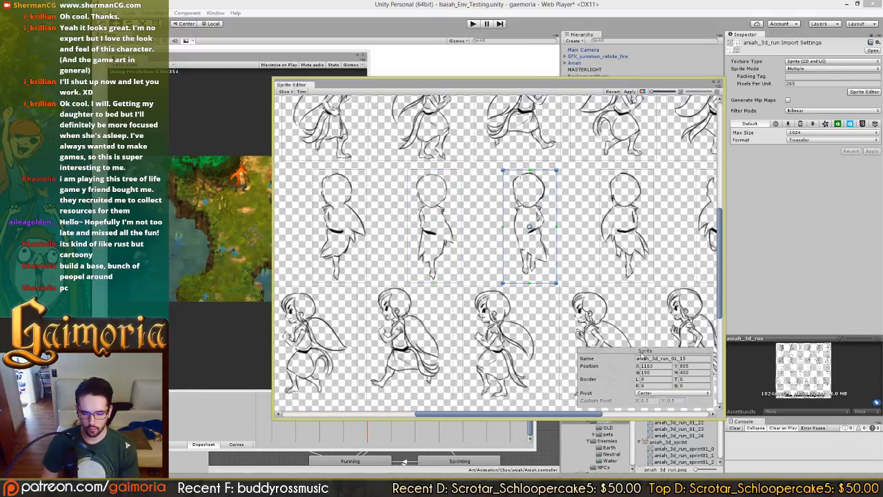
{"action": "left_click", "coordinate": [666, 393]}
{"action": "left_click", "coordinate": [666, 392]}
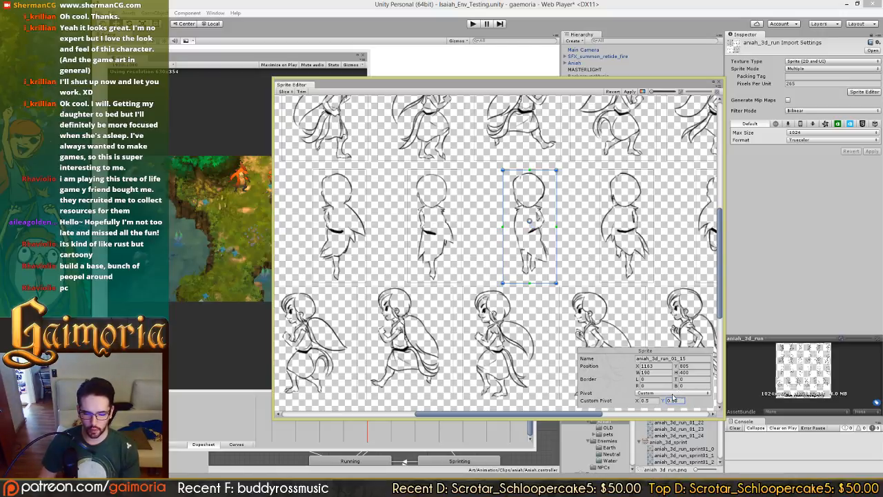
- Set the pivot of sprite aniah_3d_run_01_16, the fifth back-facing frame, to Custom with Y 0.55
{"action": "left_click_drag", "start_coordinate": [617, 254], "coordinate": [464, 252]}
{"action": "left_click", "coordinate": [485, 241]}
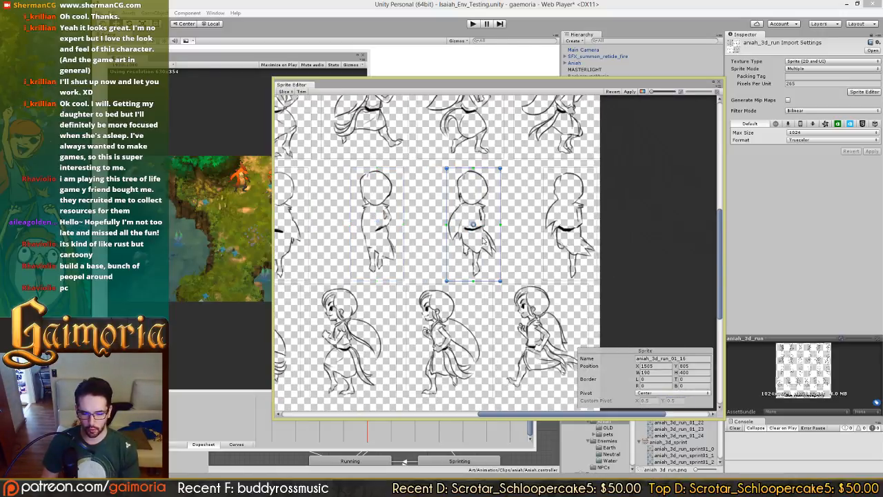
{"action": "left_click", "coordinate": [674, 394]}
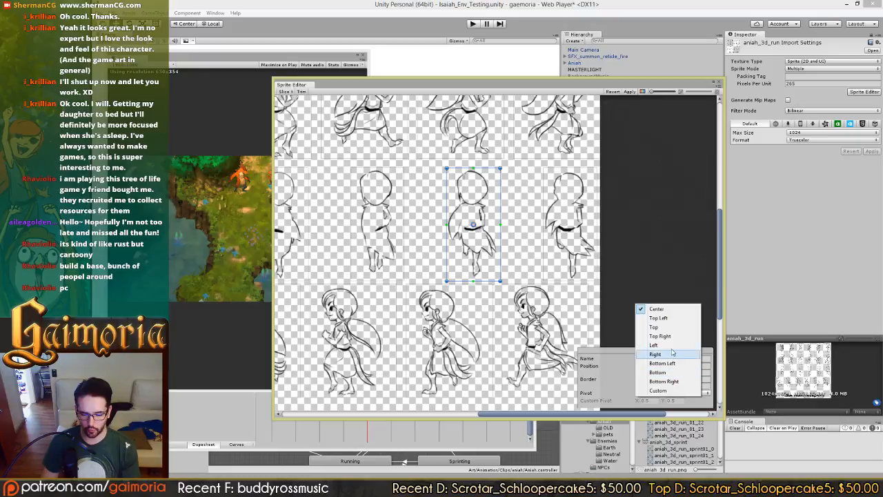
{"action": "left_click", "coordinate": [669, 391]}
{"action": "left_click", "coordinate": [683, 401]}
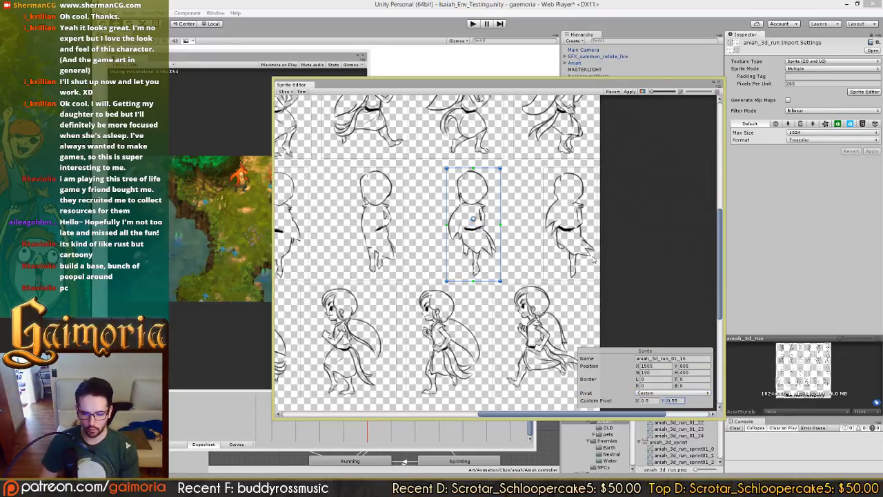
- Set the pivot of the last back-facing frame, aniah_3d_run_01_17, to Custom with Y 0.55 and close the Sprite Editor
{"action": "left_click", "coordinate": [592, 260]}
{"action": "left_click", "coordinate": [673, 392]}
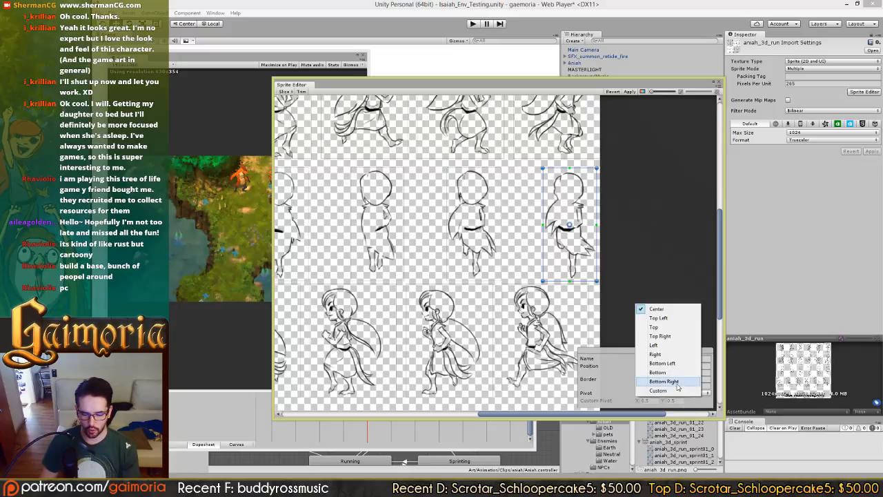
{"action": "left_click", "coordinate": [670, 391]}
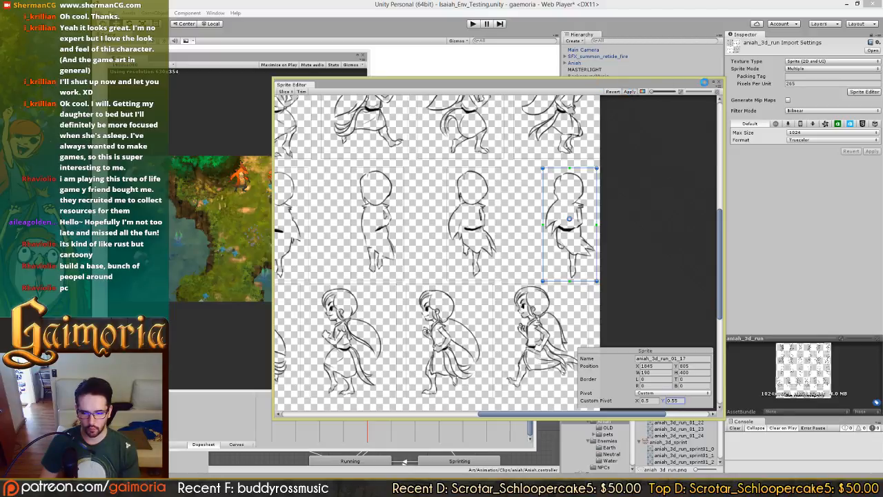
{"action": "left_click", "coordinate": [720, 85]}
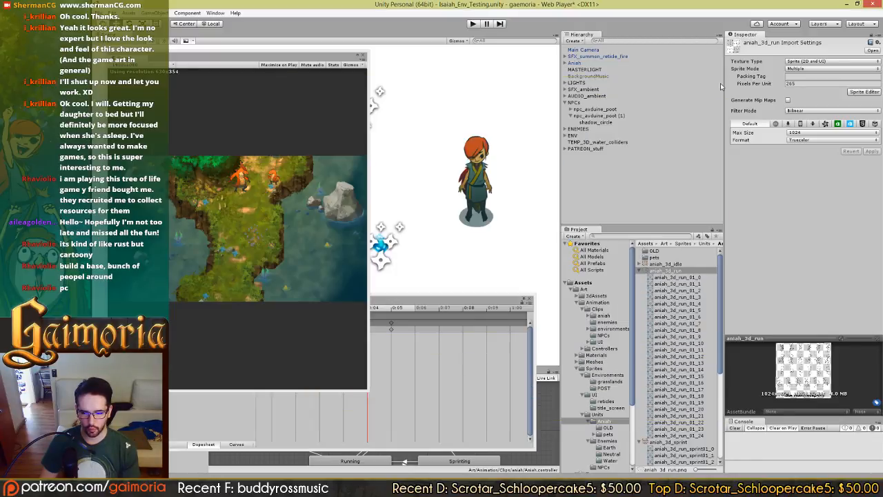
- Play the scene and run the character upward repeatedly to examine the alignment of the back-facing run animation against the idle pose
{"action": "left_click", "coordinate": [472, 24]}
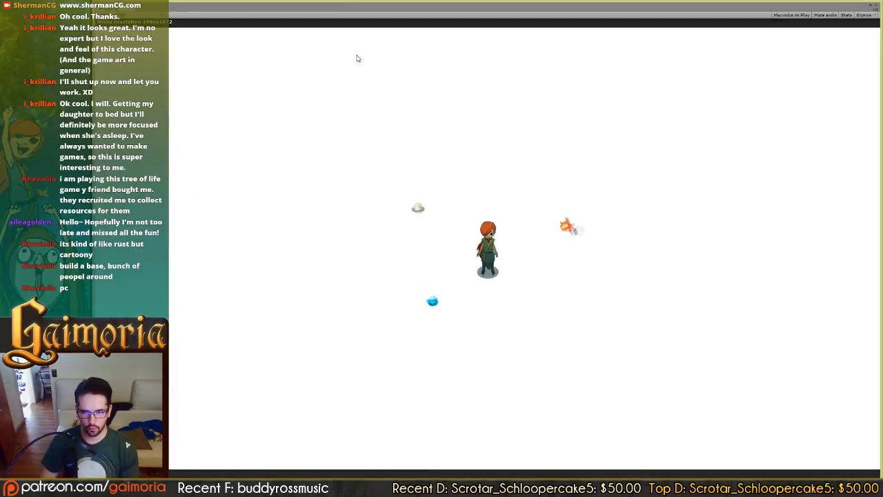
{"action": "key", "text": "w"}
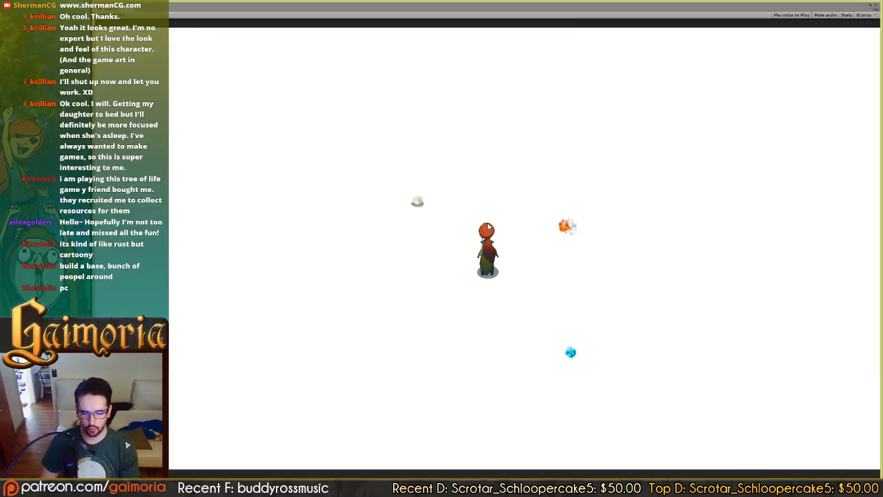
{"action": "key", "text": "w"}
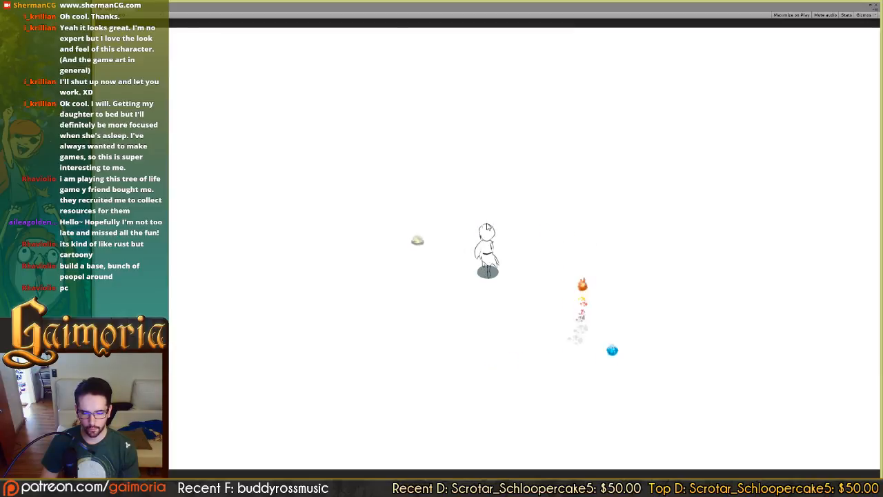
{"action": "key", "text": "w"}
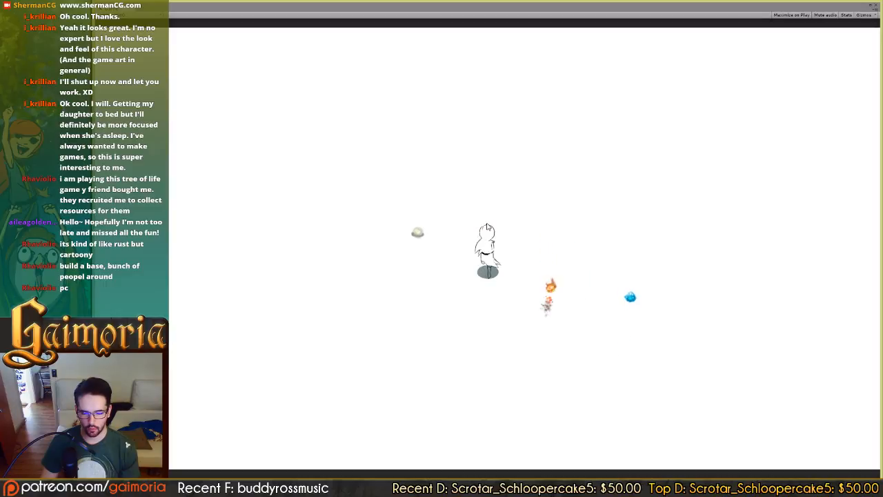
{"action": "key", "text": "w"}
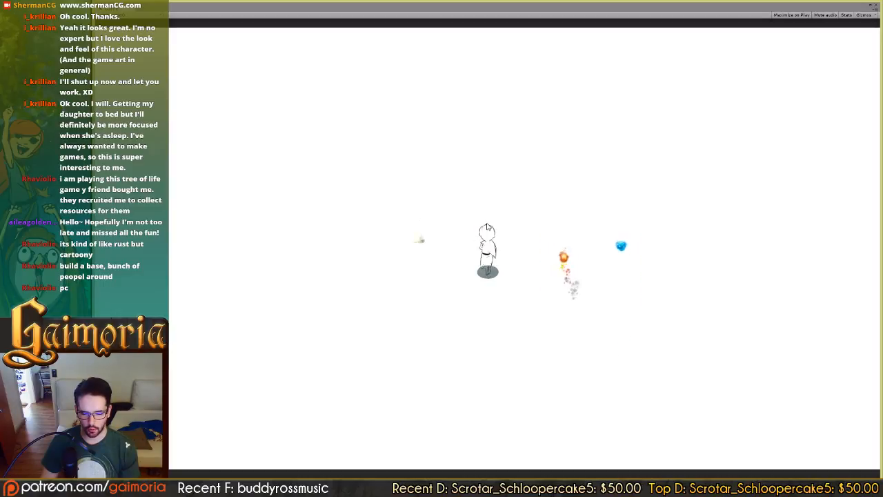
{"action": "key", "text": "w"}
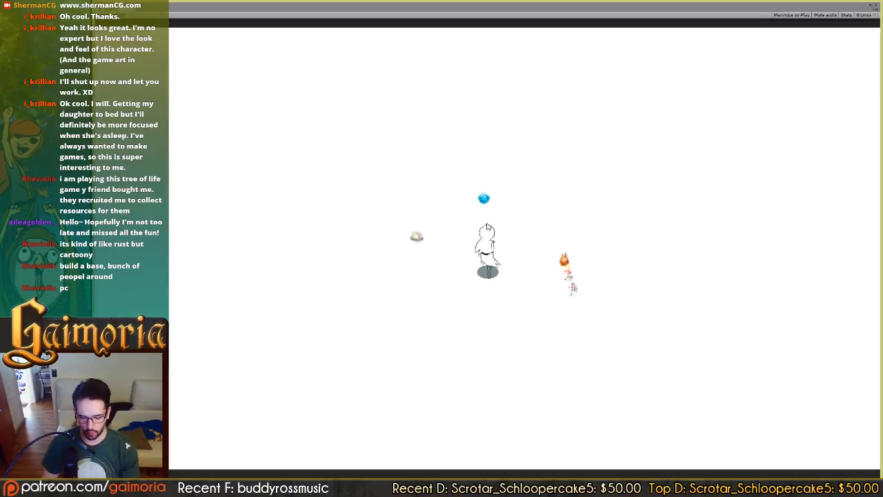
{"action": "key", "text": "w"}
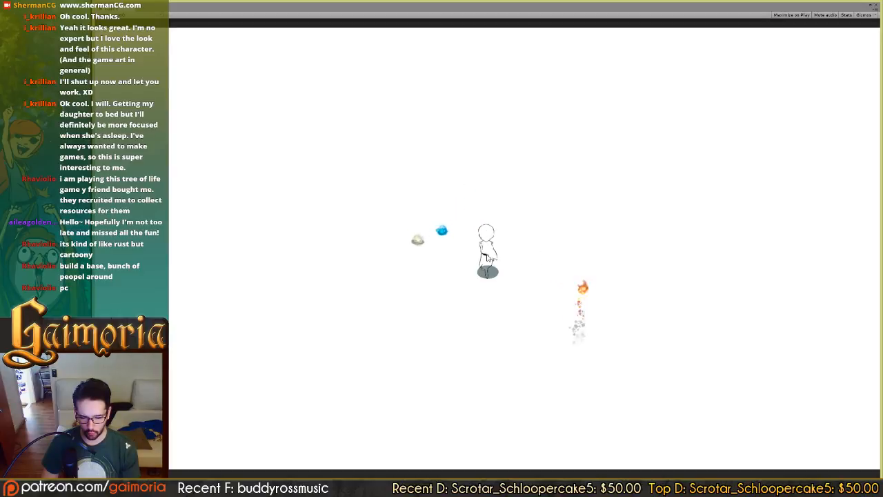
{"action": "key", "text": "w"}
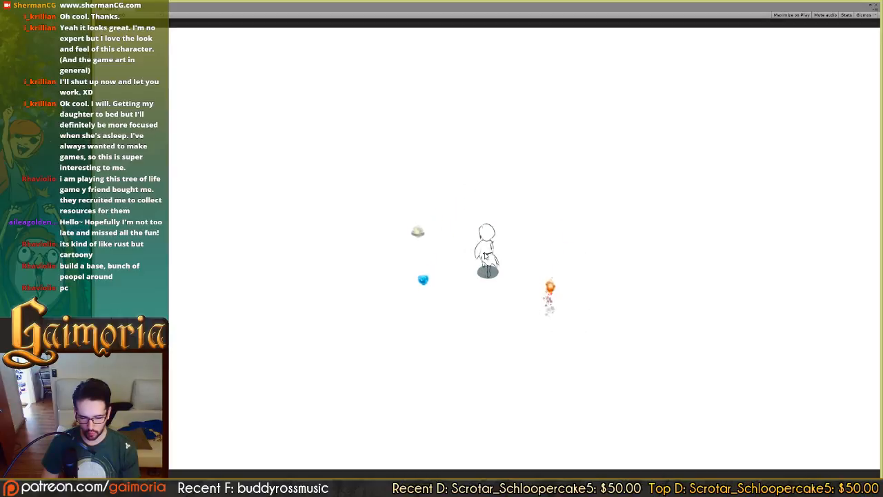
{"action": "key", "text": "w"}
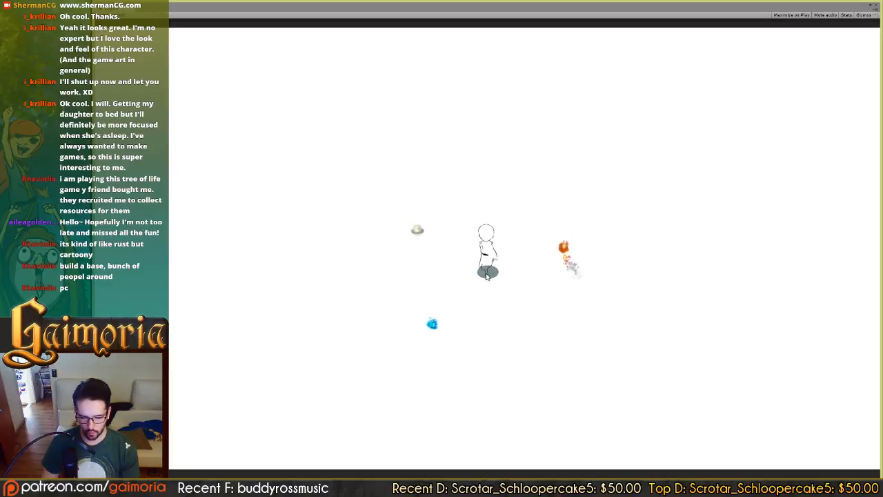
{"action": "key", "text": "w"}
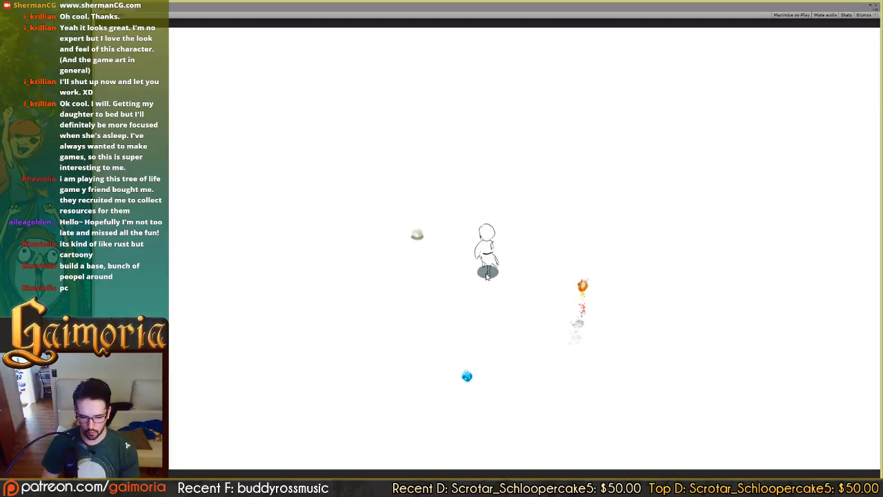
{"action": "key", "text": "w"}
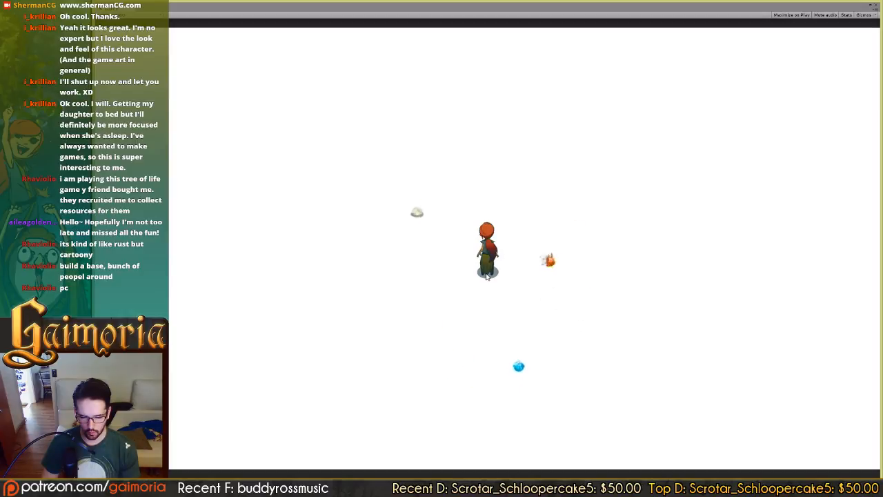
{"action": "key", "text": "w"}
{"action": "key", "text": "w"}
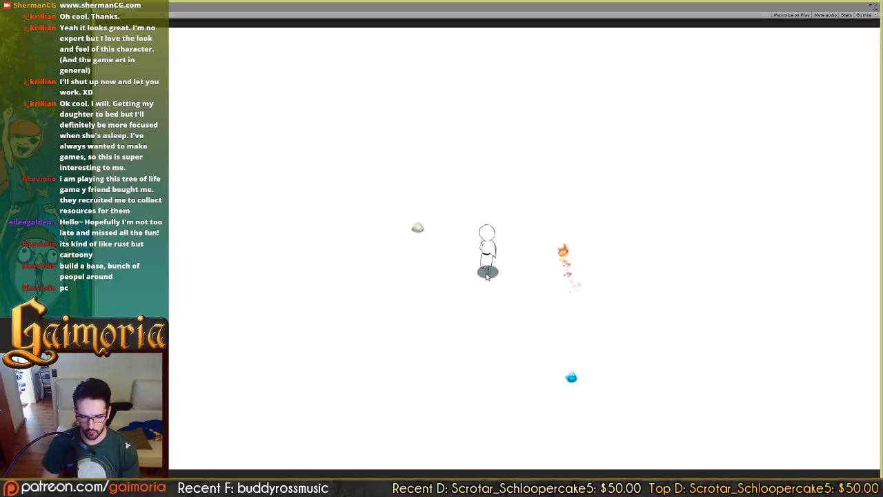
{"action": "key", "text": "w"}
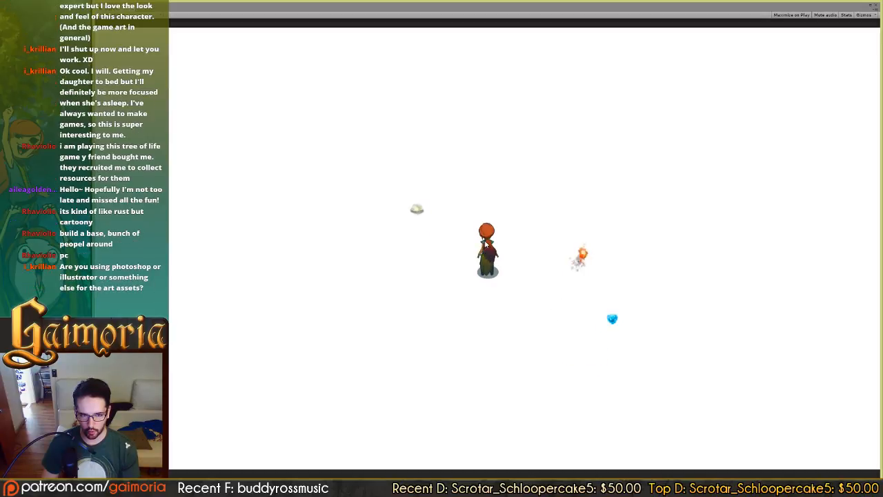
{"action": "key", "text": "w"}
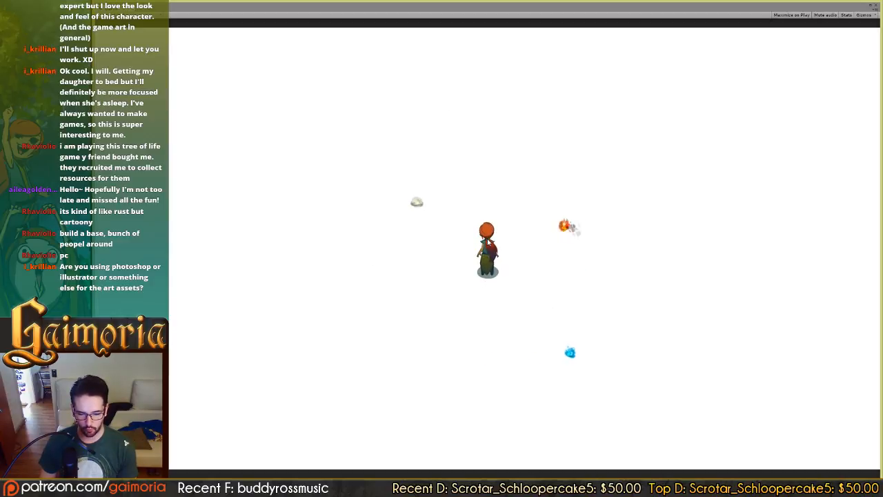
{"action": "key", "text": "w"}
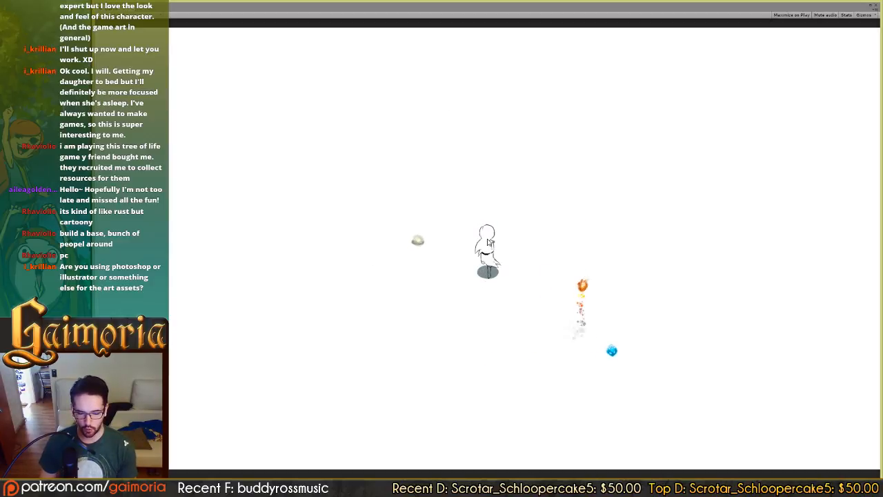
{"action": "key", "text": "w"}
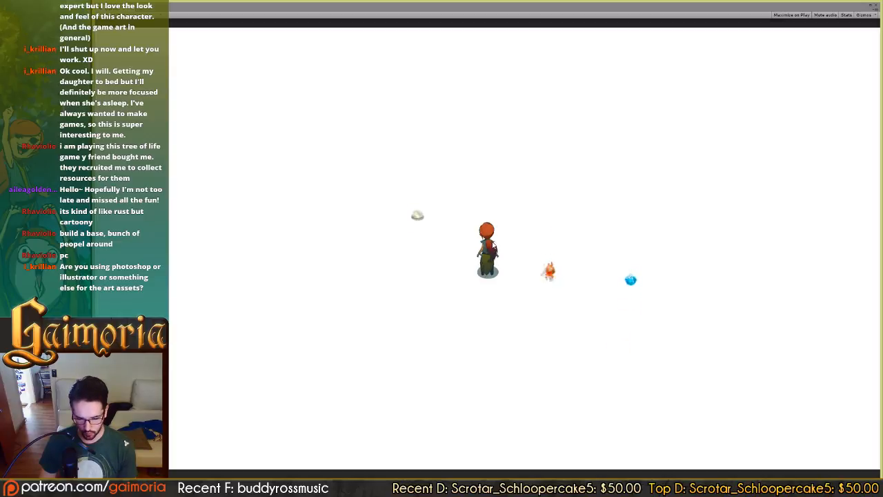
{"action": "key", "text": "w"}
{"action": "key", "text": "w"}
{"action": "key", "text": "w"}
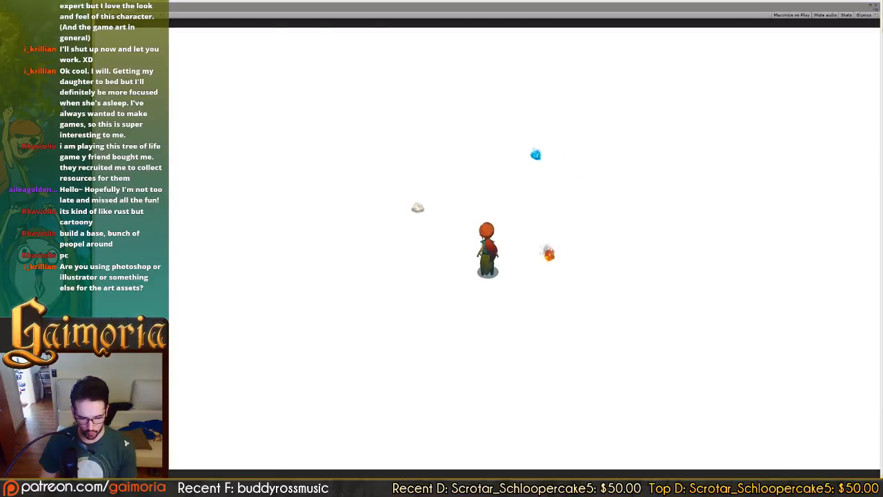
- Switch to Photoshop, activate the Lasso tool at the first back-facing run frames and show the green background Layer 1
{"action": "key", "text": "alt+Tab"}
{"action": "left_click_drag", "start_coordinate": [263, 269], "coordinate": [369, 262]}
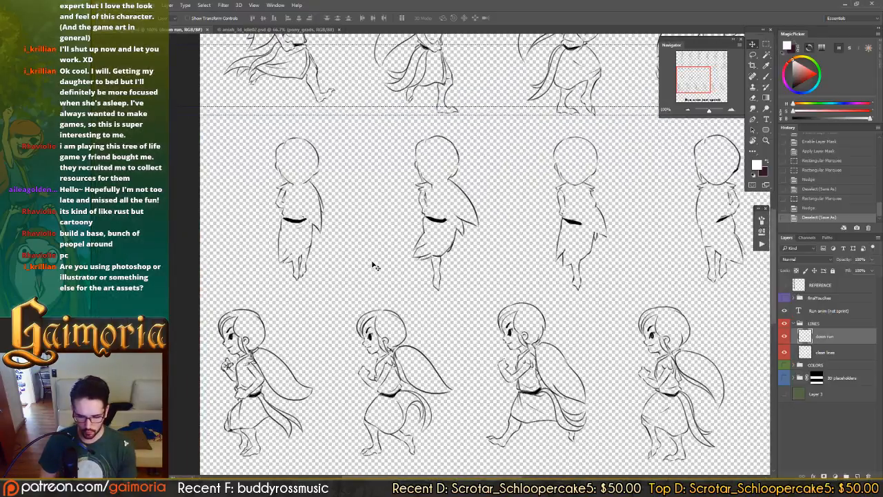
{"action": "key", "text": "l"}
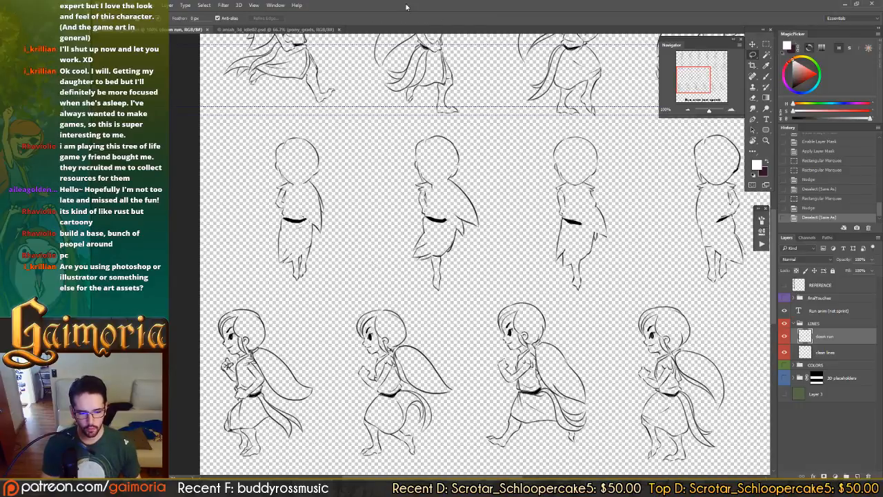
{"action": "key", "text": "ctrl+plus"}
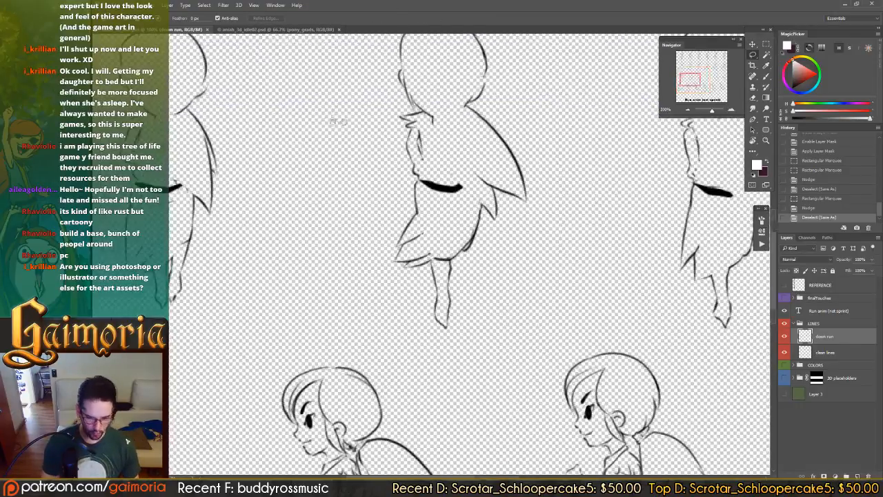
{"action": "left_click_drag", "start_coordinate": [338, 120], "coordinate": [451, 216]}
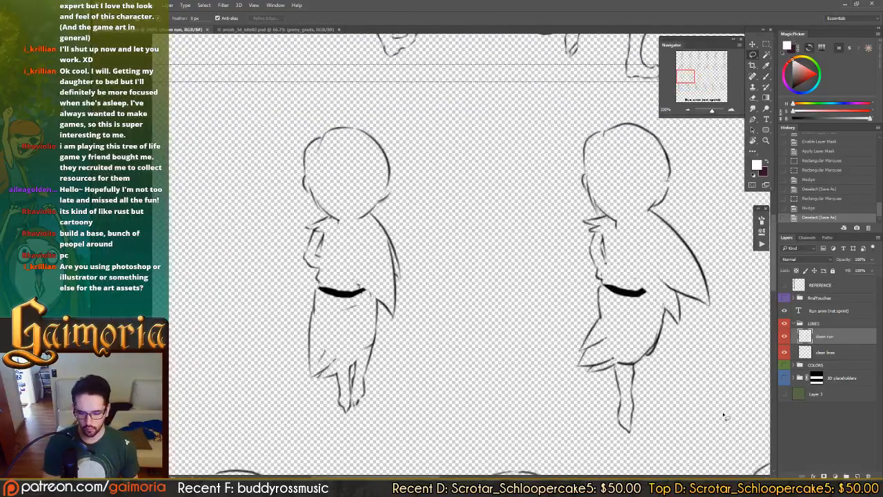
{"action": "left_click", "coordinate": [784, 396]}
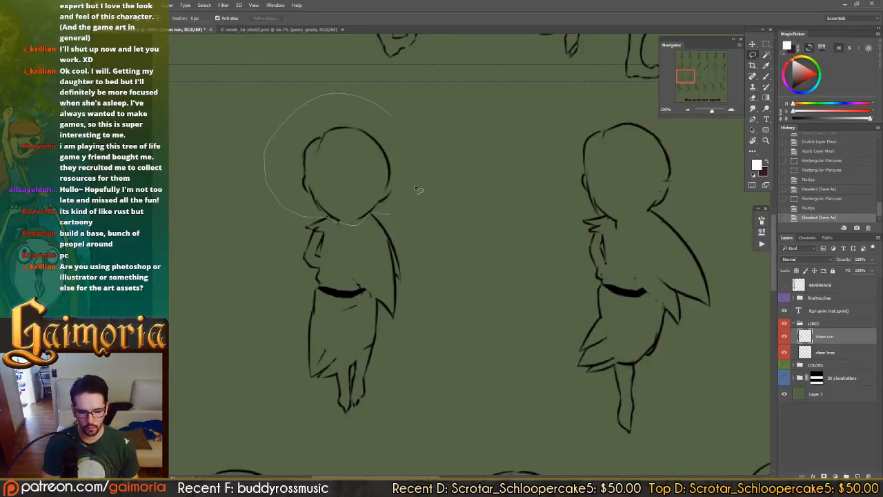
- Lasso the heads of the first three back-facing run frames into one combined selection on the clean run line layer
{"action": "left_click_drag", "start_coordinate": [415, 188], "coordinate": [392, 117]}
{"action": "left_click_drag", "start_coordinate": [497, 201], "coordinate": [317, 205]}
{"action": "left_click_drag", "start_coordinate": [459, 114], "coordinate": [372, 188]}
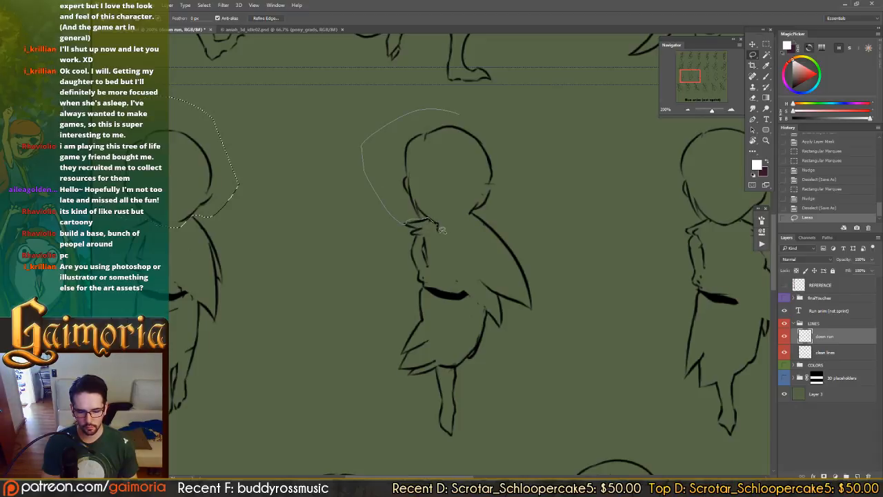
{"action": "left_click_drag", "start_coordinate": [513, 194], "coordinate": [461, 114]}
{"action": "mouse_move", "coordinate": [416, 227]}
{"action": "left_mouse_down"}
{"action": "mouse_move", "coordinate": [417, 247]}
{"action": "mouse_move", "coordinate": [386, 222]}
{"action": "left_mouse_up"}
{"action": "left_click_drag", "start_coordinate": [556, 256], "coordinate": [319, 254]}
{"action": "mouse_move", "coordinate": [549, 140]}
{"action": "left_mouse_down"}
{"action": "mouse_move", "coordinate": [518, 112]}
{"action": "mouse_move", "coordinate": [391, 174]}
{"action": "left_mouse_up"}
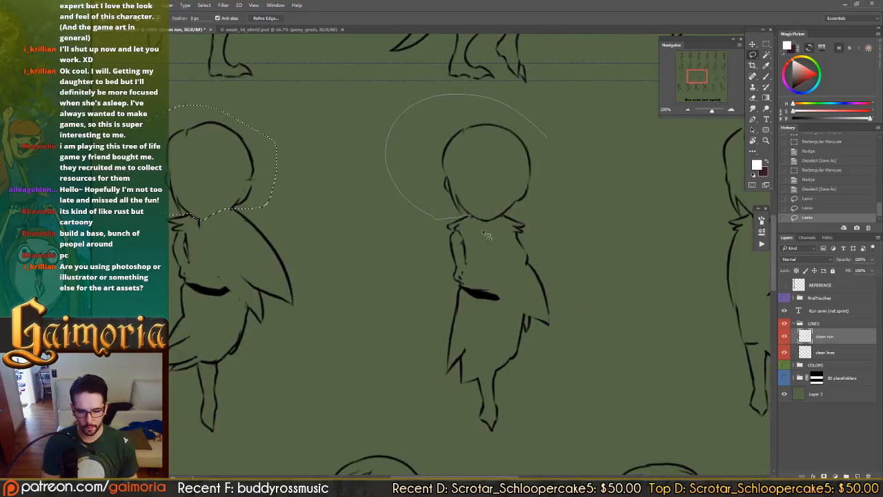
{"action": "left_click_drag", "start_coordinate": [518, 217], "coordinate": [557, 161]}
- Add the heads of the fourth, fifth and sixth back-facing run frames to the lasso selection, following each neckline
{"action": "left_click_drag", "start_coordinate": [732, 206], "coordinate": [353, 186]}
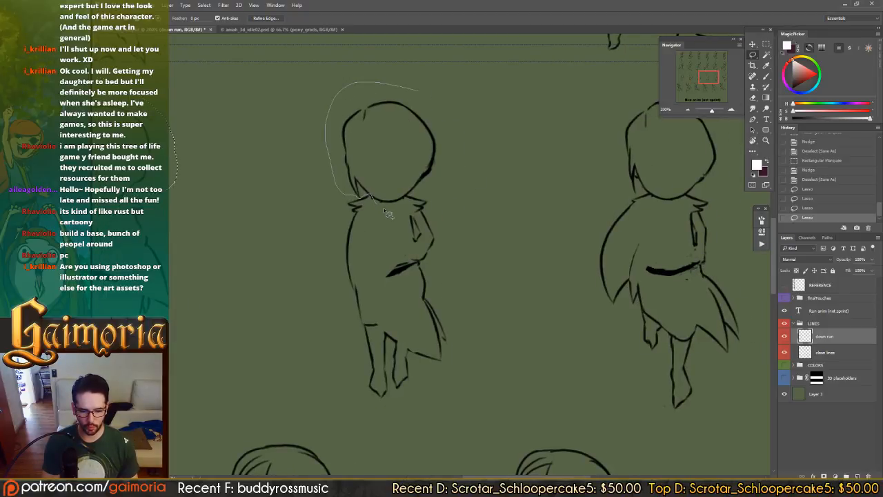
{"action": "left_click_drag", "start_coordinate": [448, 121], "coordinate": [452, 125]}
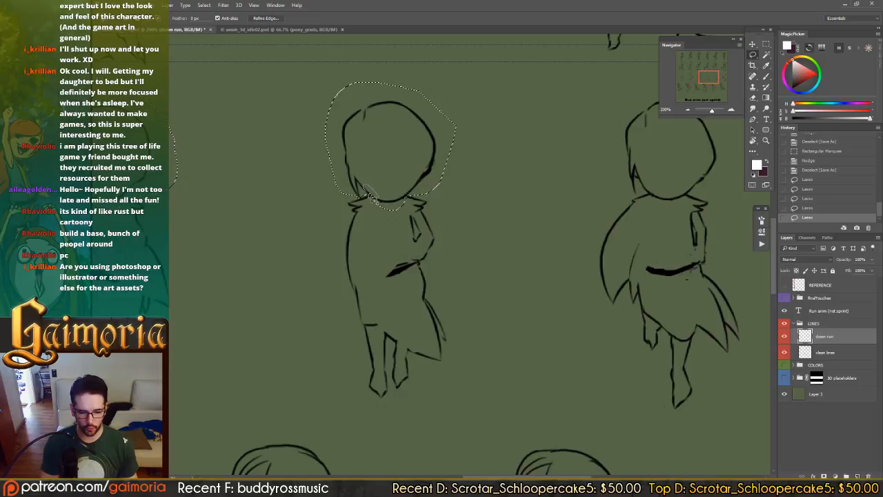
{"action": "left_click_drag", "start_coordinate": [382, 207], "coordinate": [385, 189]}
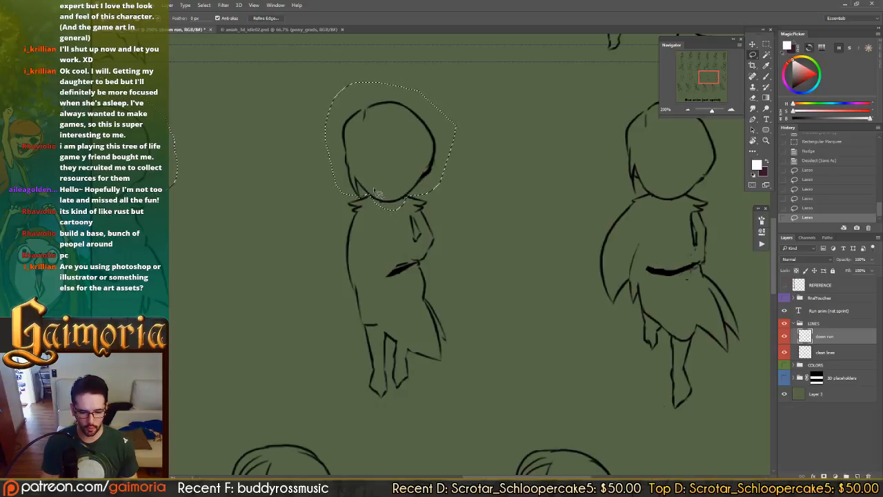
{"action": "left_click_drag", "start_coordinate": [377, 187], "coordinate": [366, 196]}
{"action": "mouse_move", "coordinate": [574, 185]}
{"action": "left_mouse_down"}
{"action": "mouse_move", "coordinate": [370, 201]}
{"action": "mouse_move", "coordinate": [328, 222]}
{"action": "left_mouse_up"}
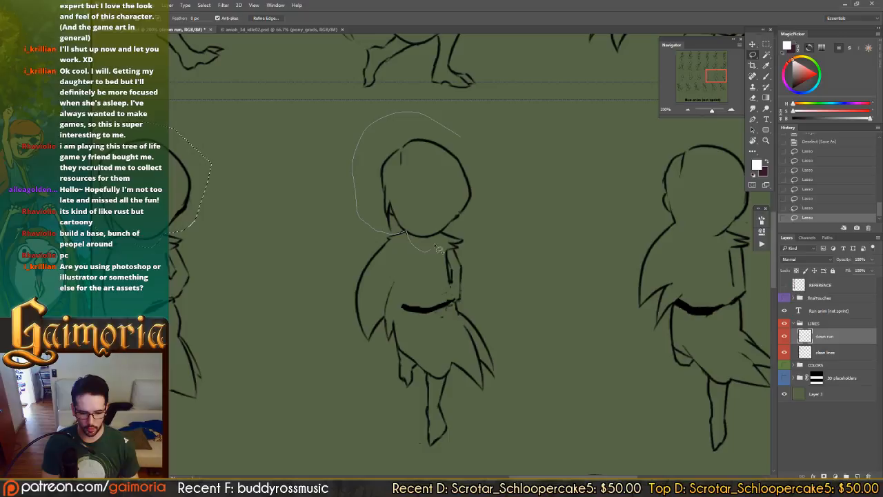
{"action": "left_click_drag", "start_coordinate": [487, 197], "coordinate": [412, 236]}
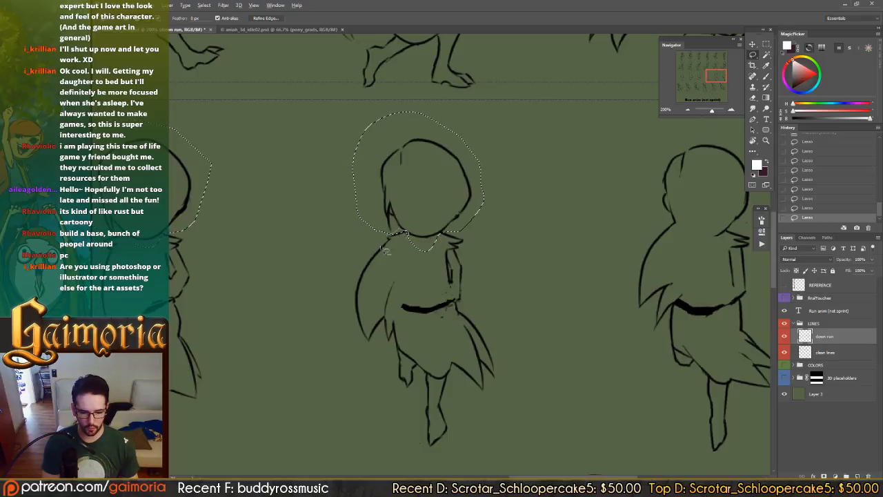
{"action": "left_click_drag", "start_coordinate": [498, 191], "coordinate": [232, 208]}
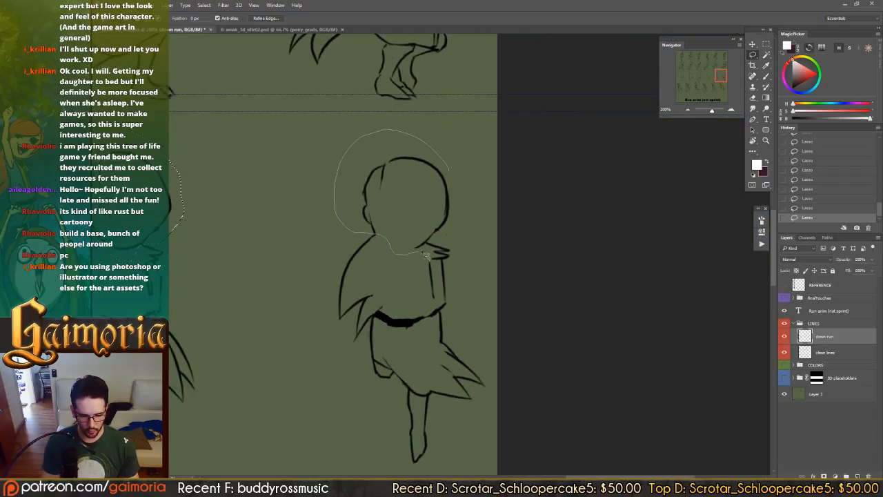
{"action": "left_click_drag", "start_coordinate": [456, 185], "coordinate": [470, 200]}
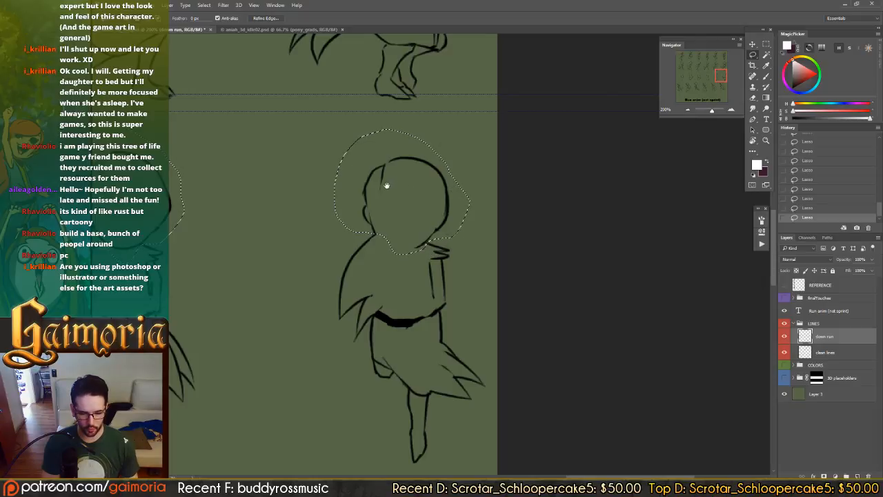
- Nudge the selected heads of the back-facing run frames slightly upward with the Move tool and deselect them
{"action": "left_click_drag", "start_coordinate": [387, 185], "coordinate": [557, 188]}
{"action": "left_click_drag", "start_coordinate": [431, 189], "coordinate": [583, 194]}
{"action": "left_click_drag", "start_coordinate": [379, 173], "coordinate": [586, 171]}
{"action": "left_click_drag", "start_coordinate": [324, 179], "coordinate": [600, 175]}
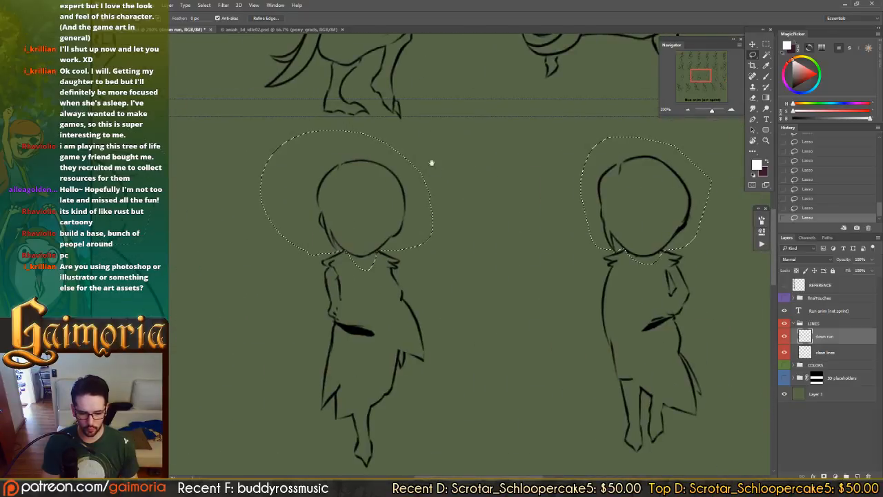
{"action": "key", "text": "v"}
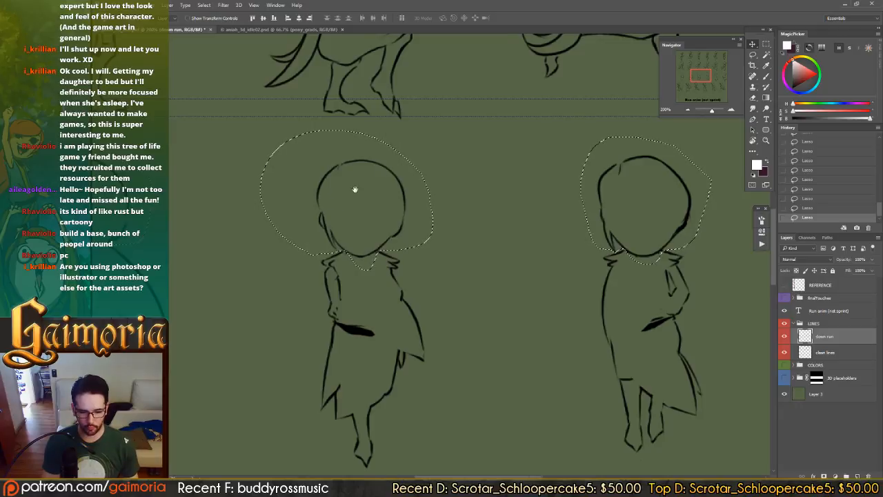
{"action": "left_click_drag", "start_coordinate": [187, 183], "coordinate": [456, 202]}
{"action": "left_click_drag", "start_coordinate": [284, 274], "coordinate": [428, 235]}
{"action": "left_click_drag", "start_coordinate": [320, 242], "coordinate": [404, 229]}
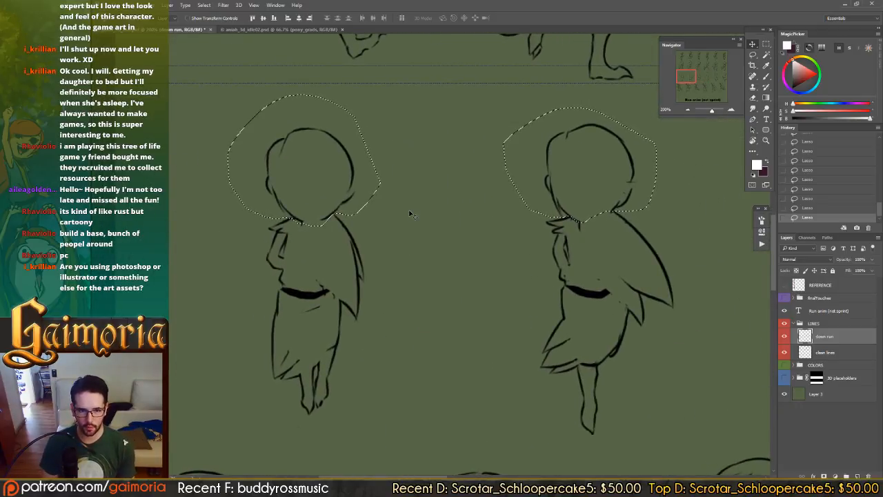
{"action": "key", "text": "Up"}
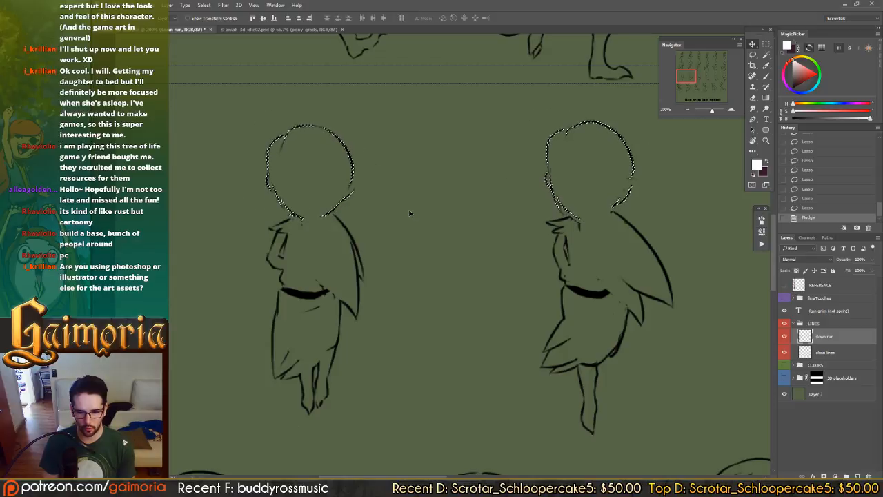
{"action": "key", "text": "ctrl+d"}
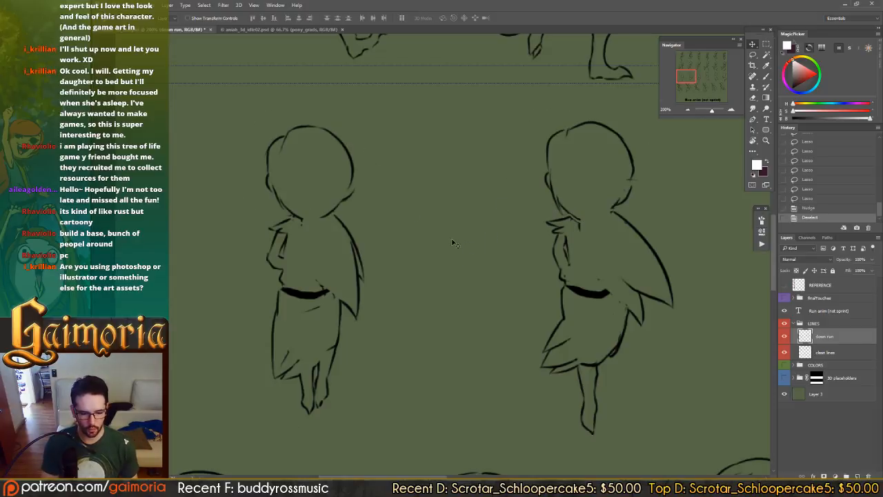
{"action": "left_click_drag", "start_coordinate": [453, 241], "coordinate": [521, 215]}
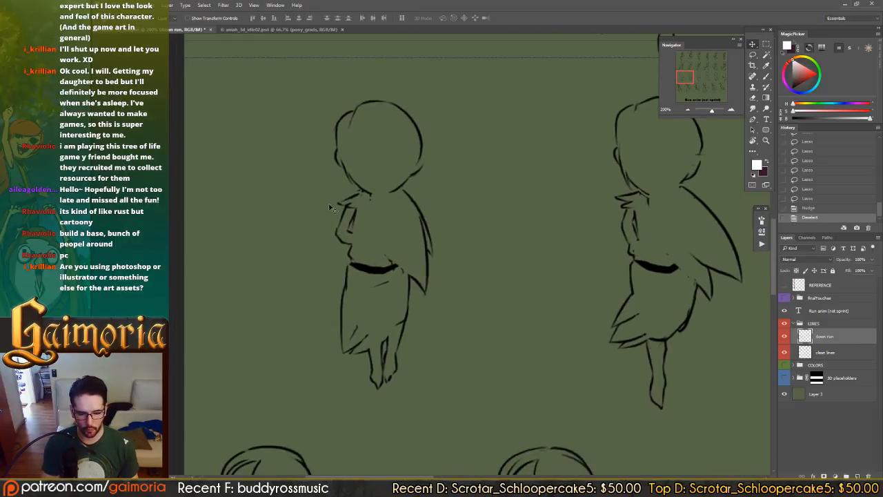
{"action": "key", "text": "l"}
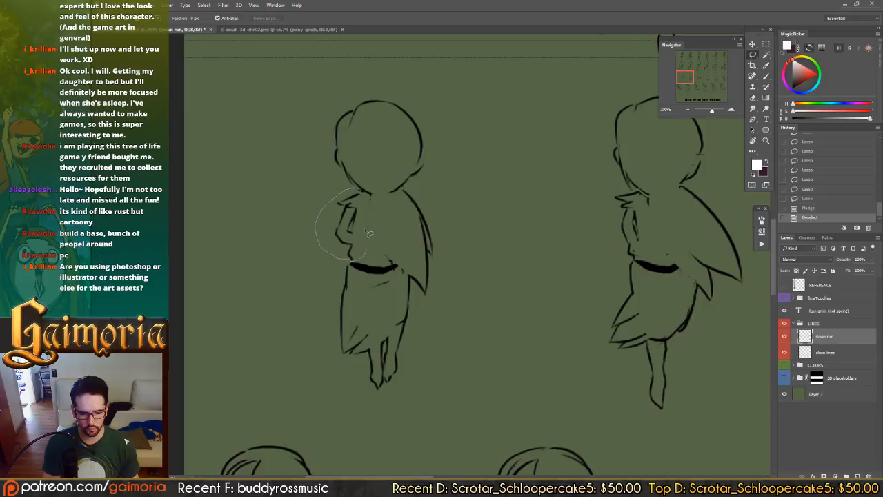
{"action": "left_click_drag", "start_coordinate": [365, 196], "coordinate": [366, 197]}
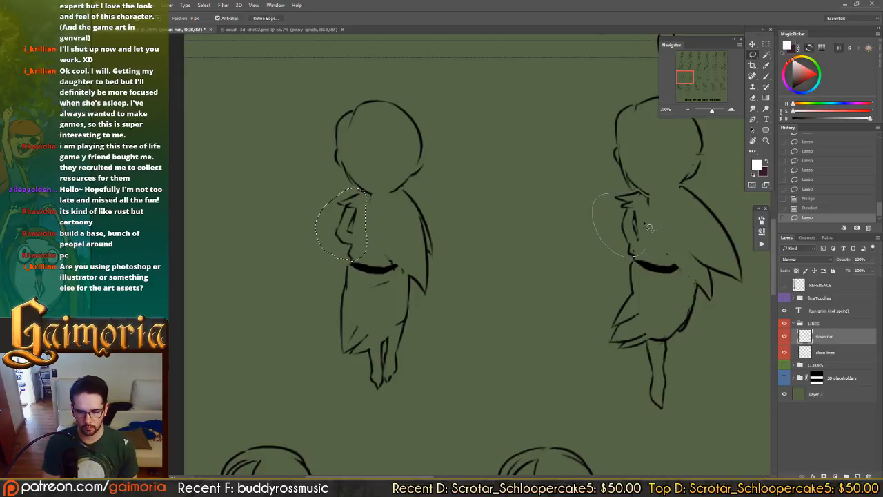
{"action": "mouse_move", "coordinate": [645, 226]}
{"action": "left_mouse_down"}
{"action": "mouse_move", "coordinate": [643, 197]}
{"action": "mouse_move", "coordinate": [589, 220]}
{"action": "mouse_move", "coordinate": [511, 207]}
{"action": "left_mouse_up"}
{"action": "left_click_drag", "start_coordinate": [682, 214], "coordinate": [590, 248]}
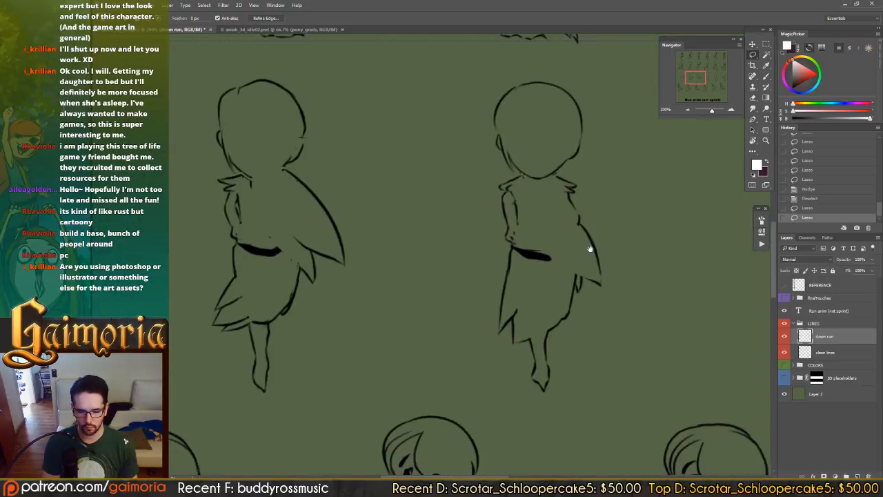
{"action": "left_click_drag", "start_coordinate": [482, 243], "coordinate": [613, 237]}
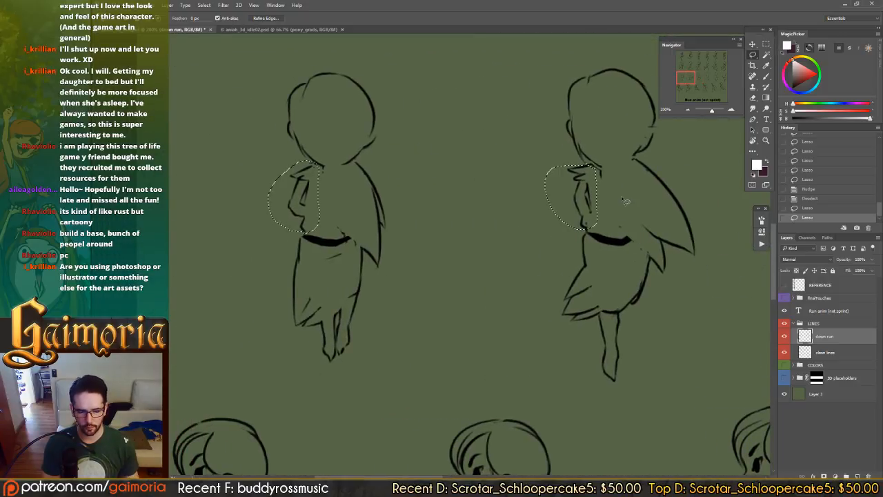
{"action": "key", "text": "ctrl+d"}
- Save the run animation document and switch to aniah_3d_idle02.psd at its back-facing idle row
{"action": "key", "text": "v"}
{"action": "key", "text": "ctrl+s"}
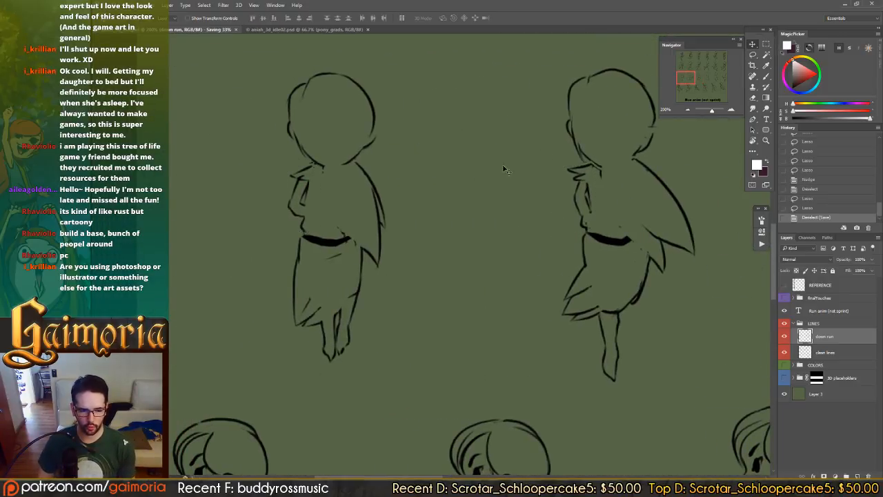
{"action": "key", "text": "ctrl+Tab"}
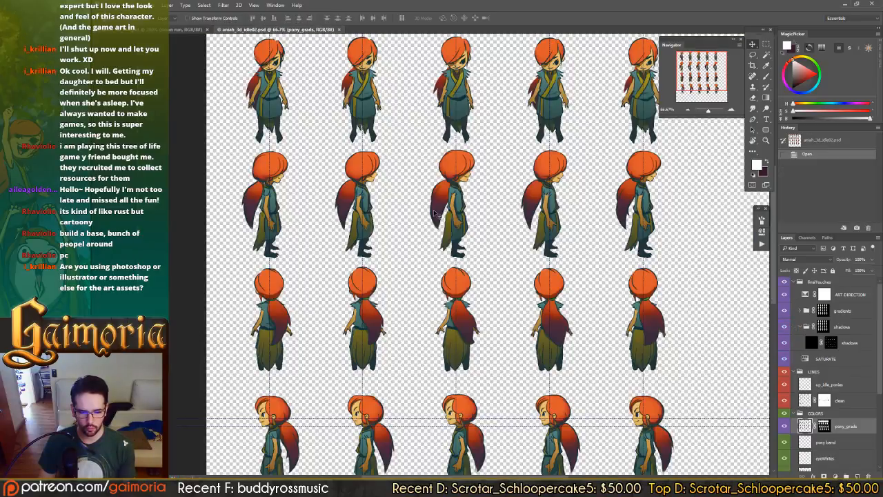
{"action": "left_click_drag", "start_coordinate": [423, 249], "coordinate": [407, 165]}
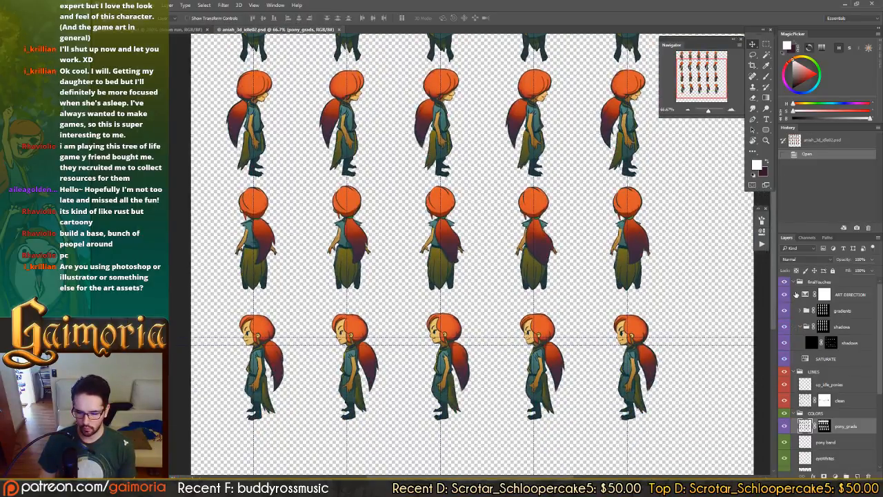
- Collapse and hide the finalTouches and COLORS groups, and show the green background Layer 11 behind the idle line art
{"action": "left_click", "coordinate": [798, 282]}
{"action": "left_click", "coordinate": [783, 282]}
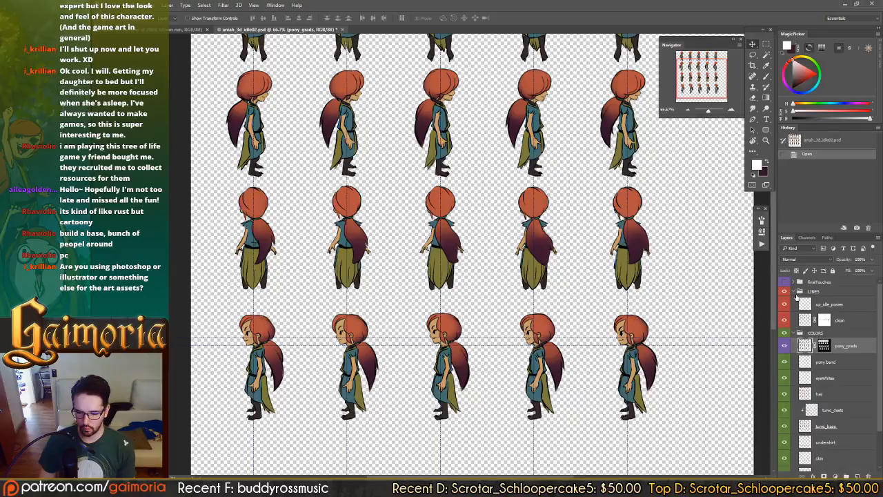
{"action": "left_click", "coordinate": [799, 333]}
{"action": "left_click", "coordinate": [784, 332]}
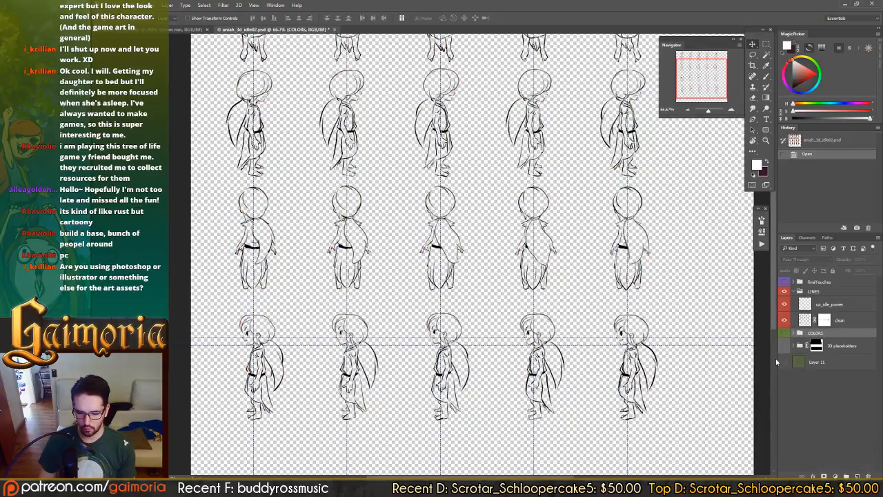
{"action": "left_click", "coordinate": [783, 362]}
- Lasso the heads and upper bodies of the second to fifth back-facing idle frames, cutting across the skirts
{"action": "key", "text": "ctrl+plus"}
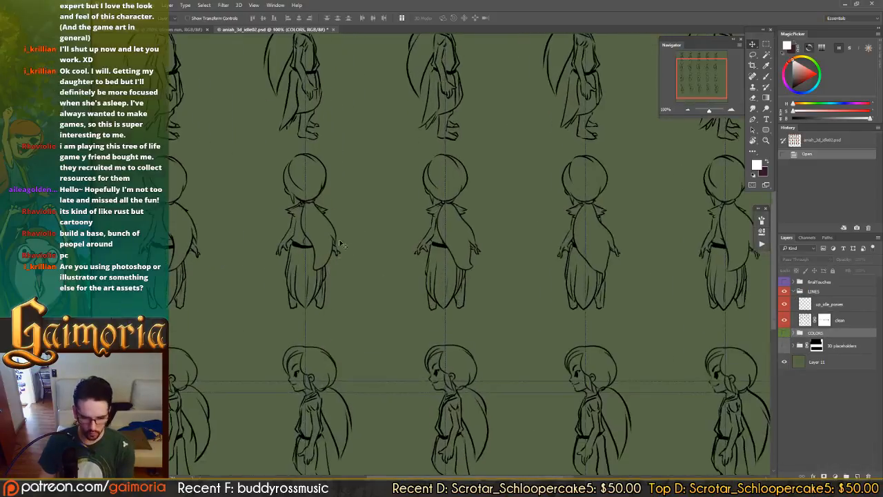
{"action": "key", "text": "ctrl+plus"}
{"action": "key", "text": "ctrl+minus"}
{"action": "key", "text": "ctrl+minus"}
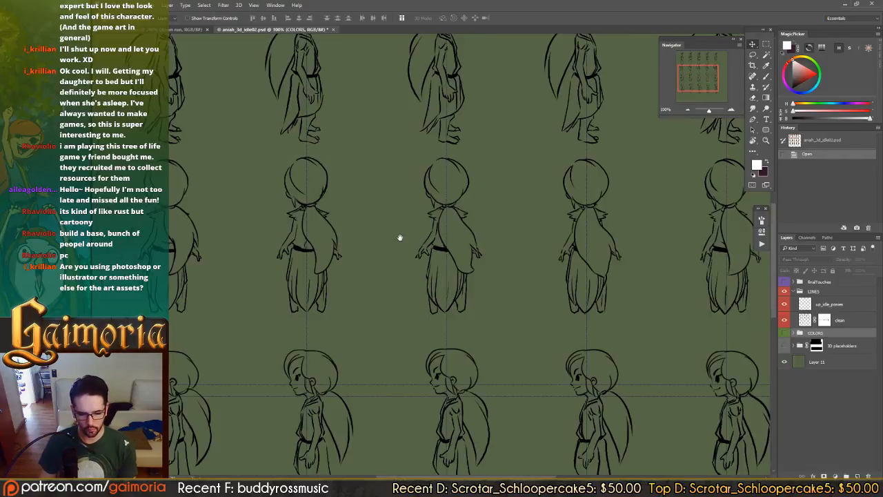
{"action": "key", "text": "ctrl+plus"}
{"action": "key", "text": "l"}
{"action": "left_click_drag", "start_coordinate": [623, 210], "coordinate": [516, 205]}
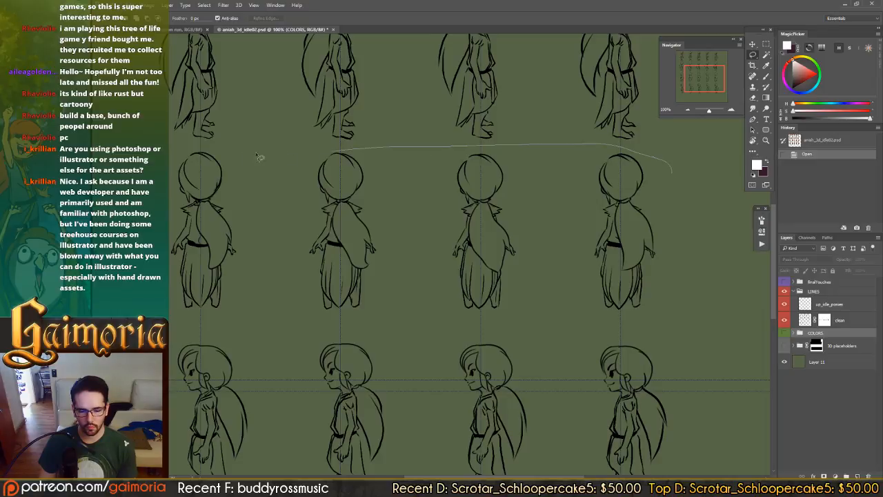
{"action": "mouse_move", "coordinate": [142, 234]}
{"action": "left_mouse_down"}
{"action": "mouse_move", "coordinate": [387, 288]}
{"action": "mouse_move", "coordinate": [688, 228]}
{"action": "left_mouse_up"}
{"action": "left_click_drag", "start_coordinate": [336, 224], "coordinate": [566, 229]}
{"action": "mouse_move", "coordinate": [457, 167]}
{"action": "left_mouse_down"}
{"action": "mouse_move", "coordinate": [401, 160]}
{"action": "mouse_move", "coordinate": [469, 174]}
{"action": "left_mouse_up"}
{"action": "left_click_drag", "start_coordinate": [372, 181], "coordinate": [436, 194]}
- Extend the lasso selection around the first back-facing idle frame's upper body and widen its outline around the third and last frames
{"action": "left_click_drag", "start_coordinate": [397, 171], "coordinate": [344, 166]}
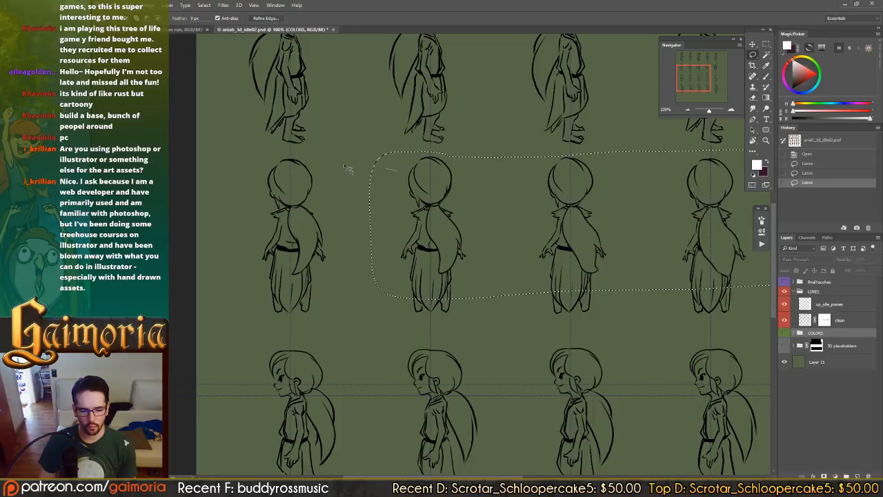
{"action": "left_click_drag", "start_coordinate": [376, 273], "coordinate": [380, 279]}
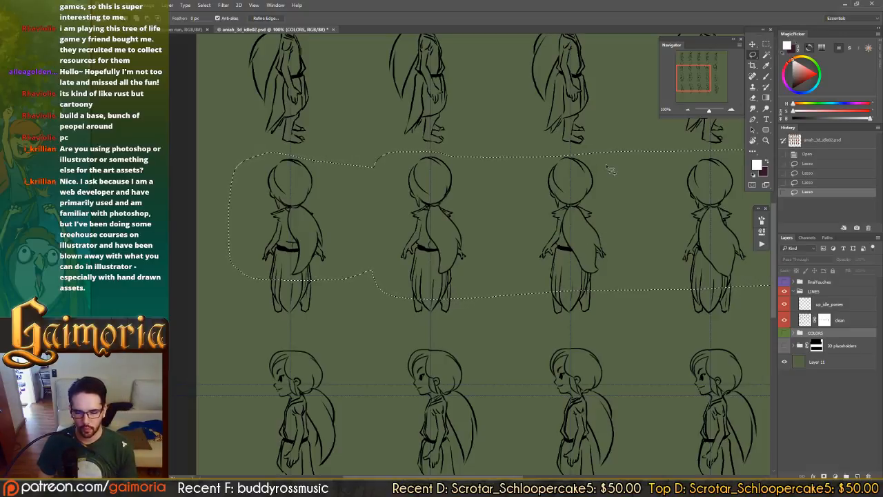
{"action": "left_click_drag", "start_coordinate": [534, 181], "coordinate": [580, 176]}
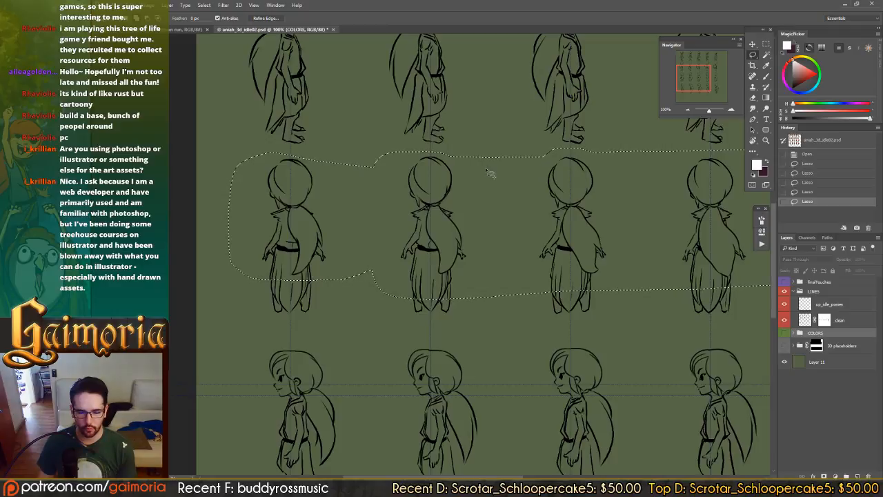
{"action": "left_click_drag", "start_coordinate": [651, 173], "coordinate": [489, 173]}
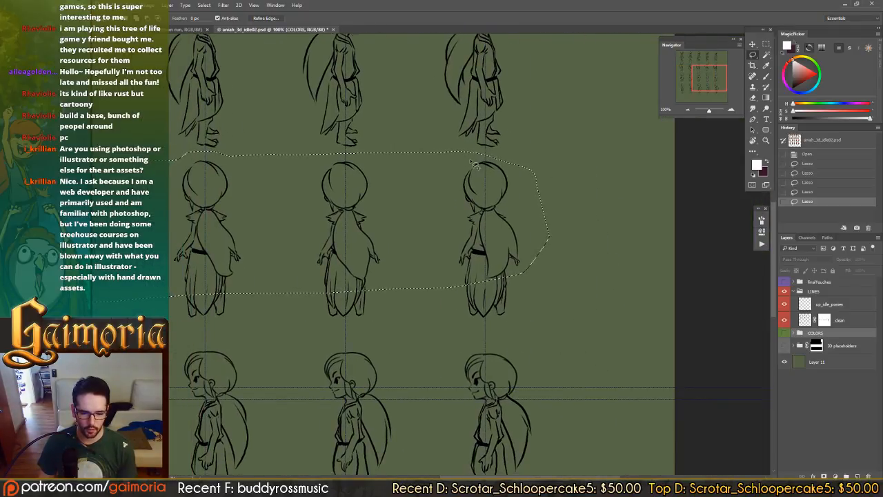
{"action": "left_click_drag", "start_coordinate": [501, 219], "coordinate": [546, 246]}
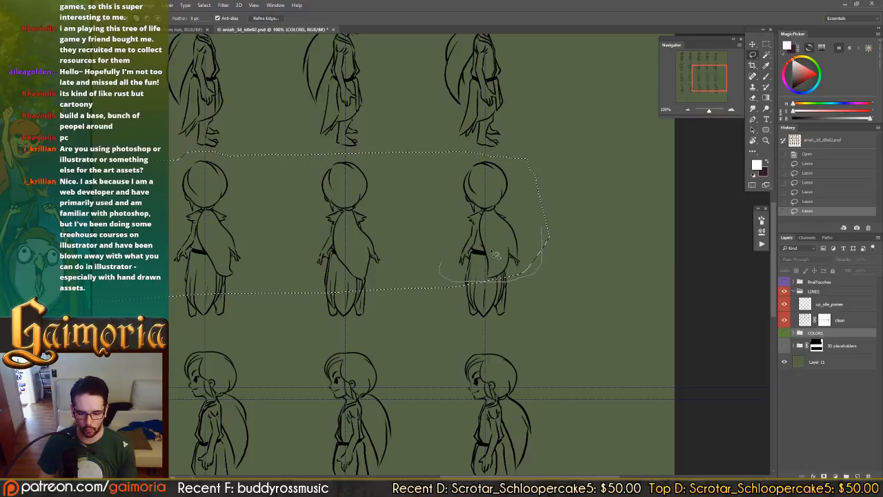
{"action": "left_click_drag", "start_coordinate": [495, 255], "coordinate": [607, 255]}
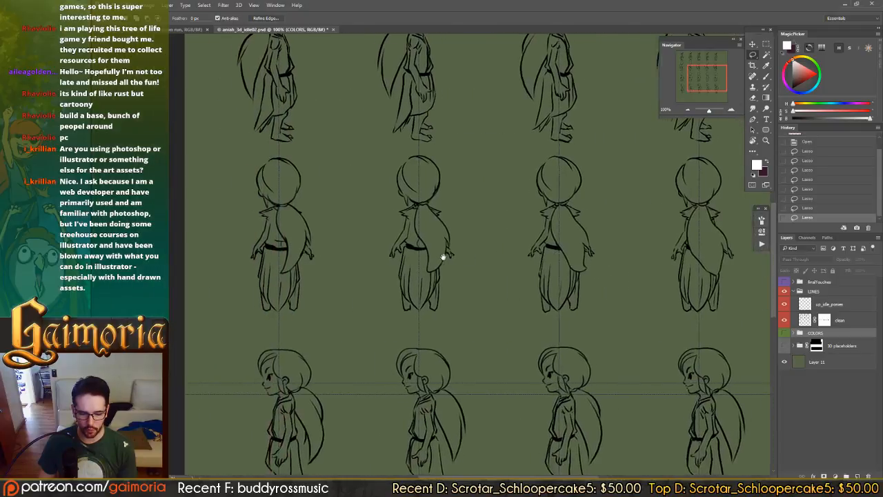
{"action": "left_click_drag", "start_coordinate": [443, 257], "coordinate": [447, 256]}
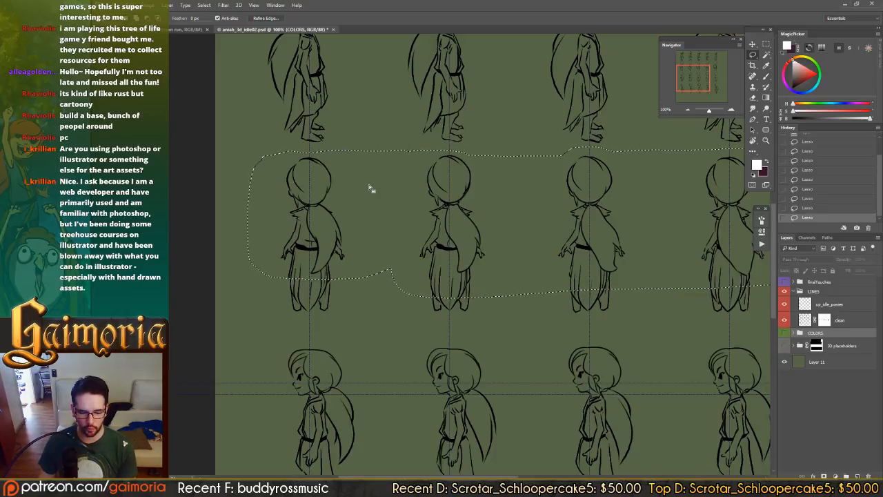
{"action": "left_click_drag", "start_coordinate": [342, 186], "coordinate": [350, 184]}
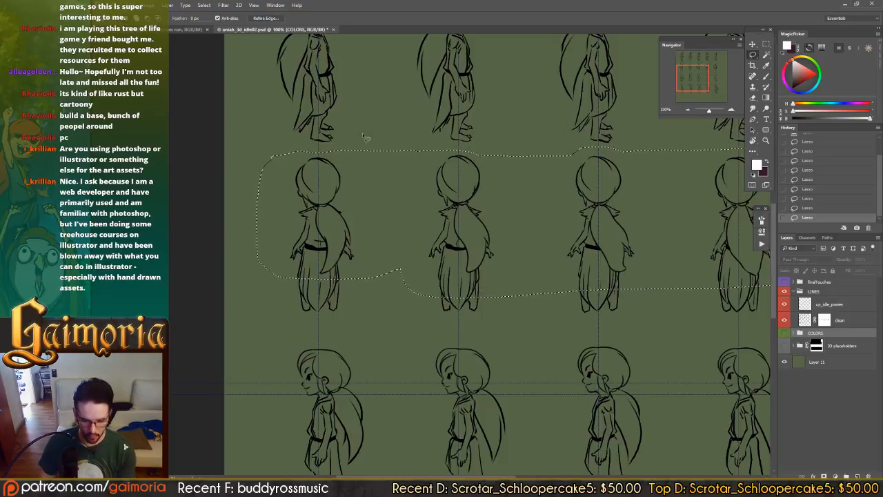
- Switch to the run animation document and examine the back-facing run frames' line art up close
{"action": "key", "text": "ctrl+plus"}
{"action": "left_click_drag", "start_coordinate": [354, 151], "coordinate": [410, 165]}
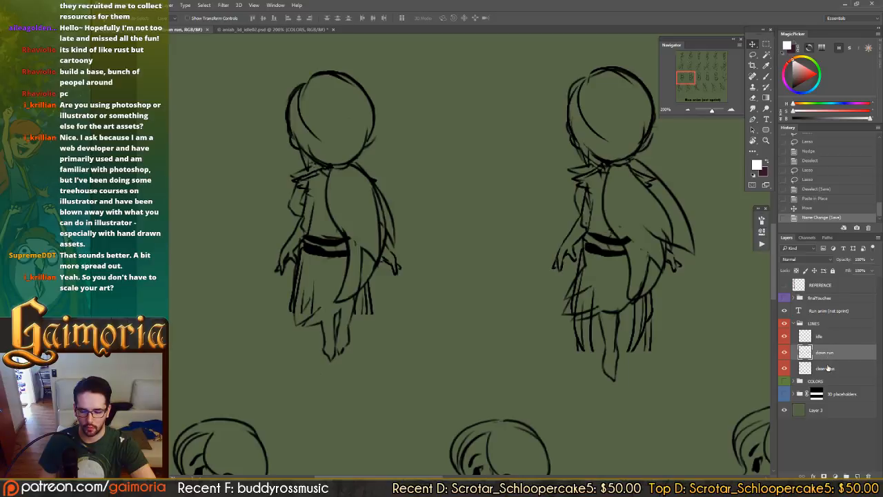
{"action": "left_click", "coordinate": [828, 367]}
{"action": "left_click", "coordinate": [849, 358]}
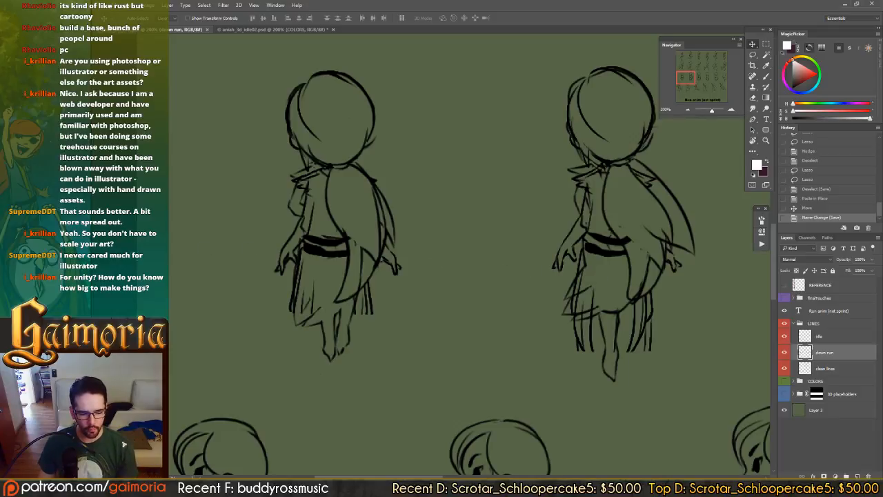
{"action": "left_click_drag", "start_coordinate": [511, 243], "coordinate": [386, 237]}
{"action": "mouse_move", "coordinate": [320, 236]}
{"action": "left_mouse_down"}
{"action": "mouse_move", "coordinate": [485, 235]}
{"action": "mouse_move", "coordinate": [332, 233]}
{"action": "left_mouse_up"}
{"action": "left_click_drag", "start_coordinate": [529, 235], "coordinate": [418, 234]}
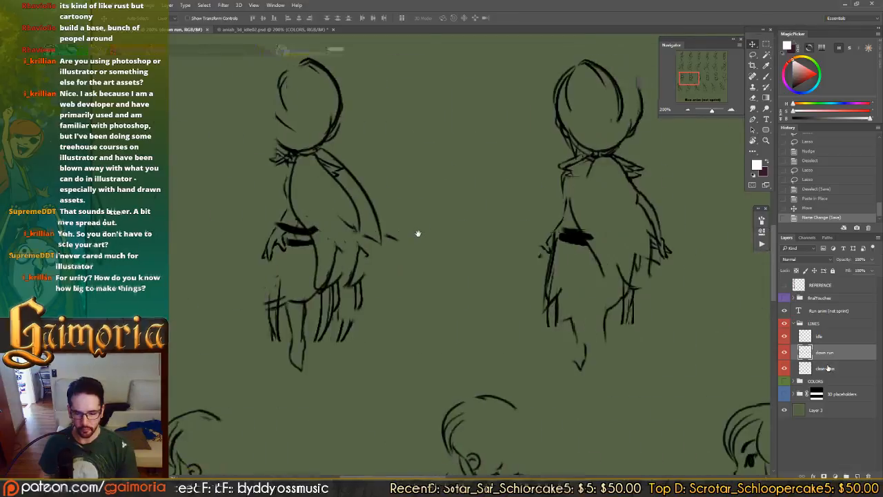
{"action": "left_click", "coordinate": [825, 367]}
{"action": "left_click", "coordinate": [844, 356]}
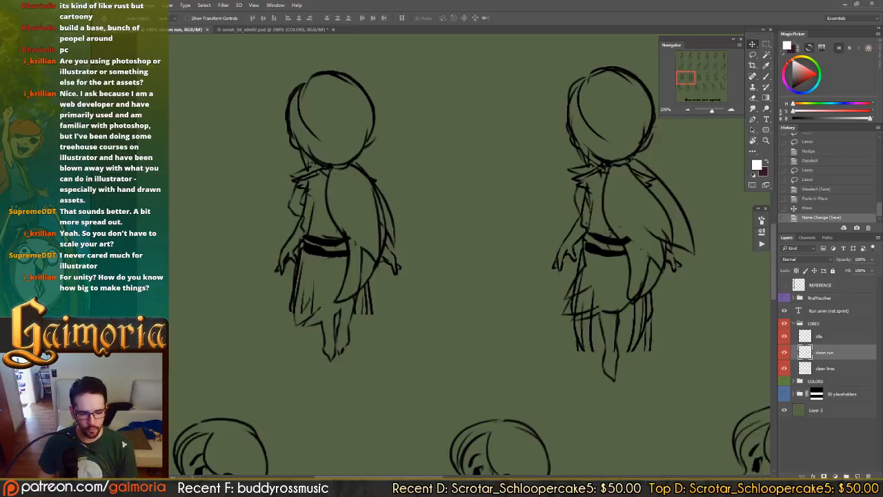
{"action": "mouse_move", "coordinate": [539, 242]}
{"action": "left_mouse_down"}
{"action": "mouse_move", "coordinate": [258, 235]}
{"action": "mouse_move", "coordinate": [532, 229]}
{"action": "mouse_move", "coordinate": [501, 250]}
{"action": "mouse_move", "coordinate": [441, 252]}
{"action": "mouse_move", "coordinate": [453, 257]}
{"action": "left_mouse_up"}
- Switch to Unity and inspect the Max Size options and Pixels Per Unit in the aniah_3d_run import settings
{"action": "key", "text": "alt+Tab"}
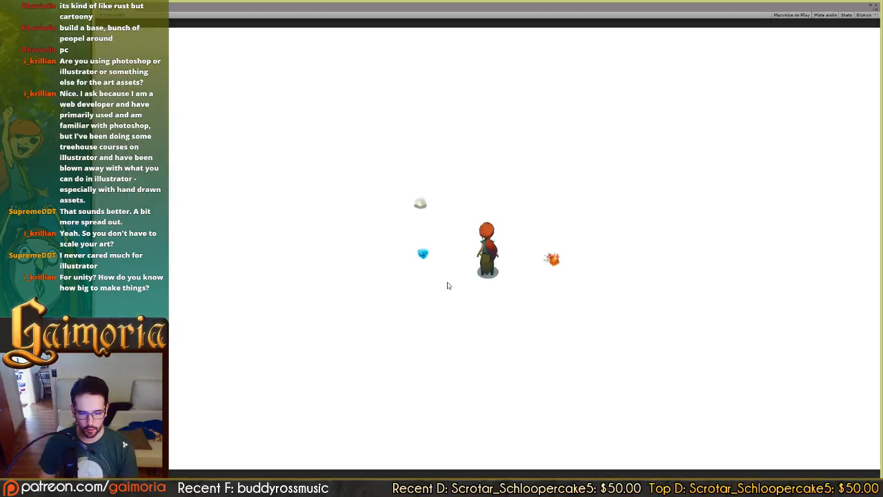
{"action": "left_click", "coordinate": [871, 7]}
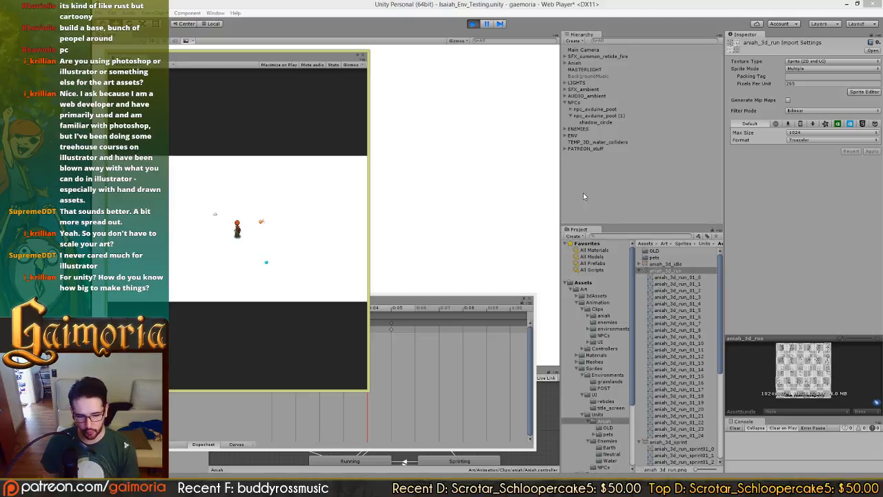
{"action": "left_click", "coordinate": [805, 136]}
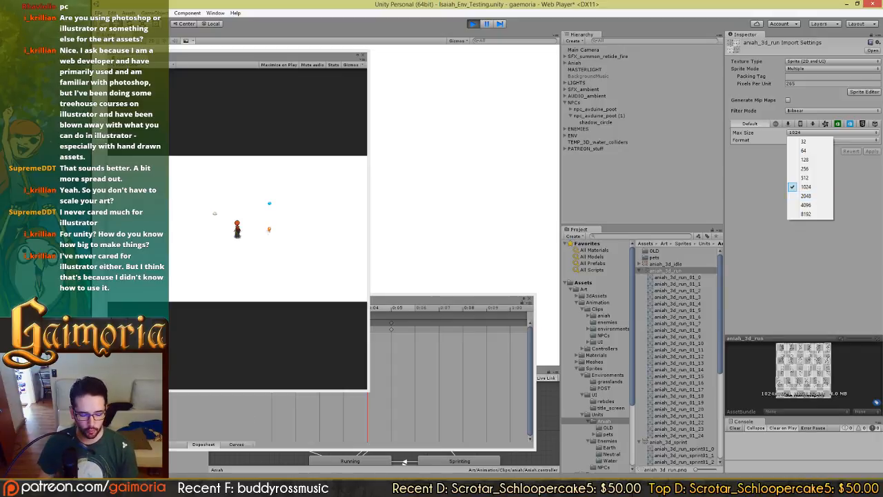
{"action": "key", "text": "alt+Tab"}
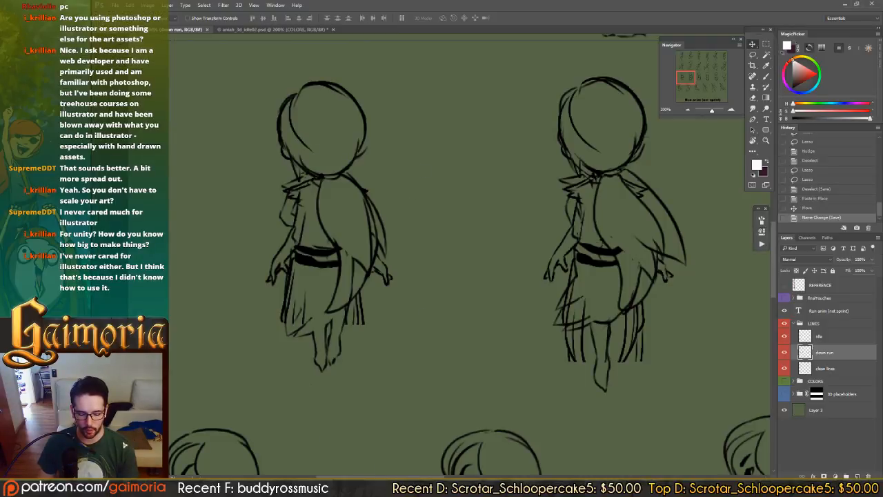
{"action": "key", "text": "alt+Tab"}
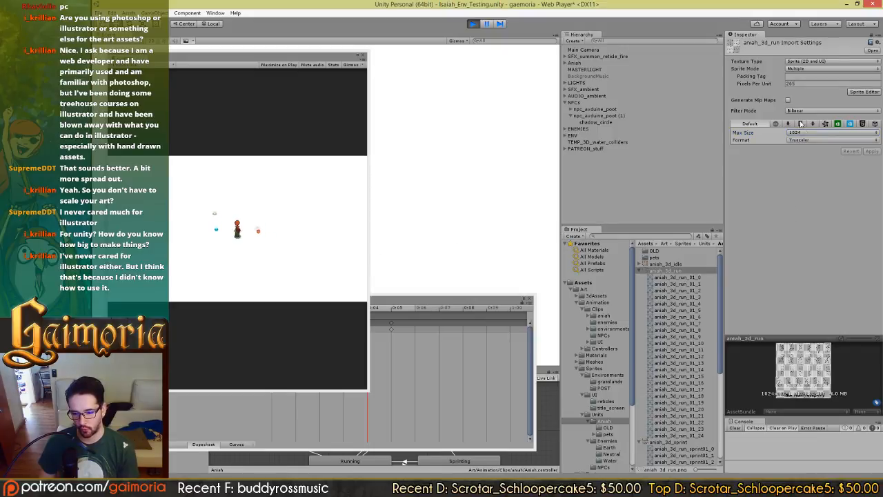
{"action": "left_click", "coordinate": [801, 83]}
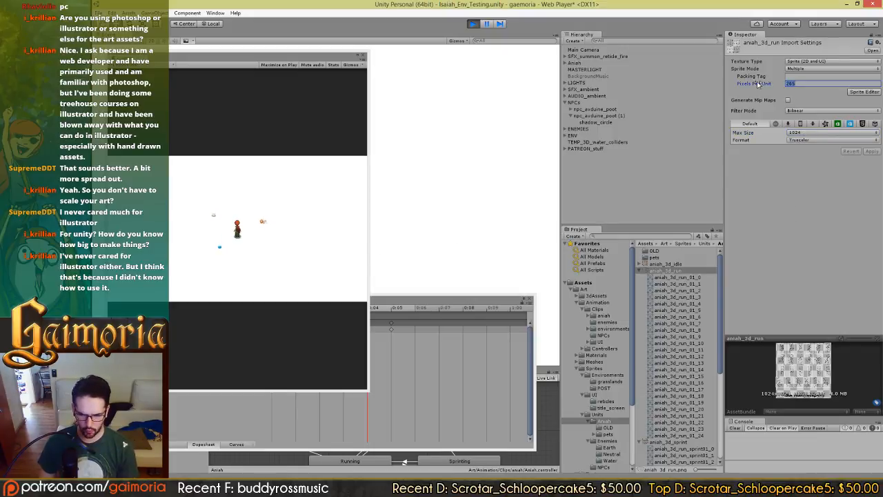
{"action": "left_click", "coordinate": [805, 82]}
{"action": "left_click", "coordinate": [765, 83]}
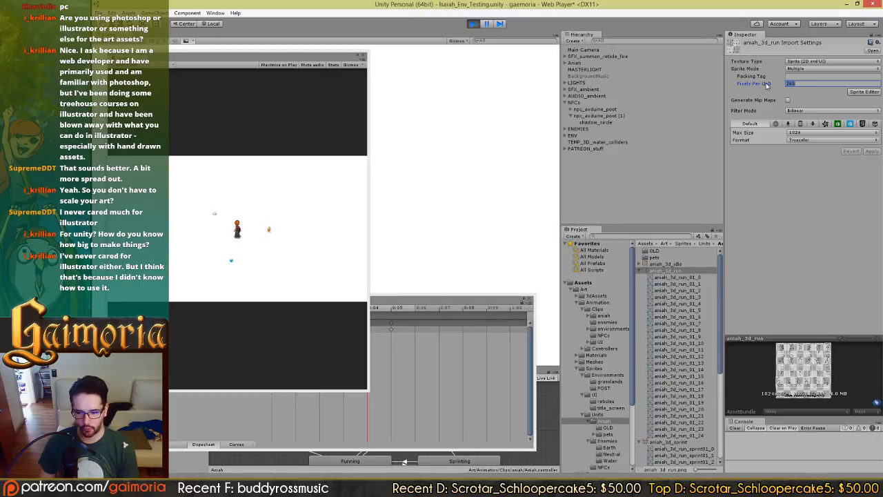
{"action": "left_click", "coordinate": [790, 191]}
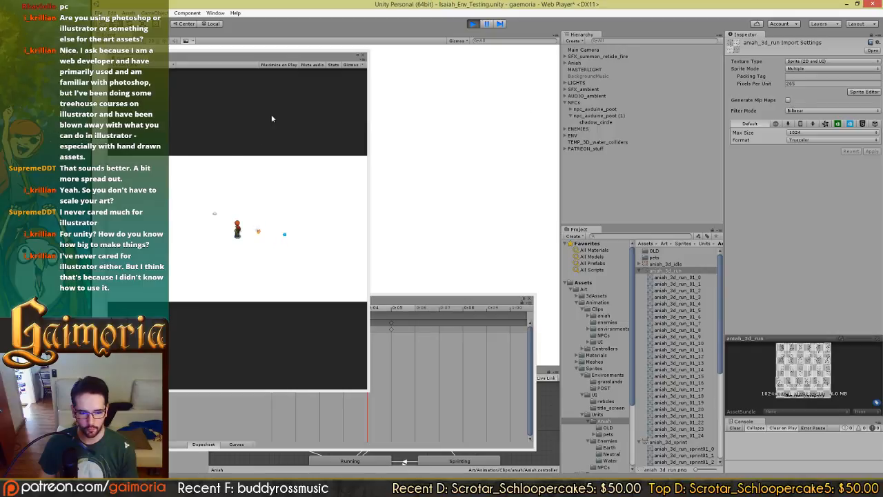
{"action": "left_click", "coordinate": [314, 55]}
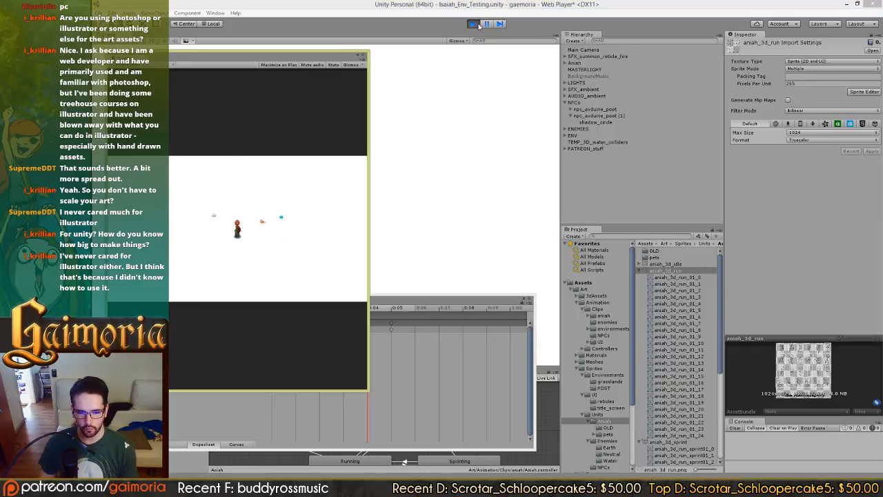
- Switch back to Photoshop, roll the run document's history back to the Move state, and fade the run line art layer beneath Layer 4
{"action": "key", "text": "alt+Tab"}
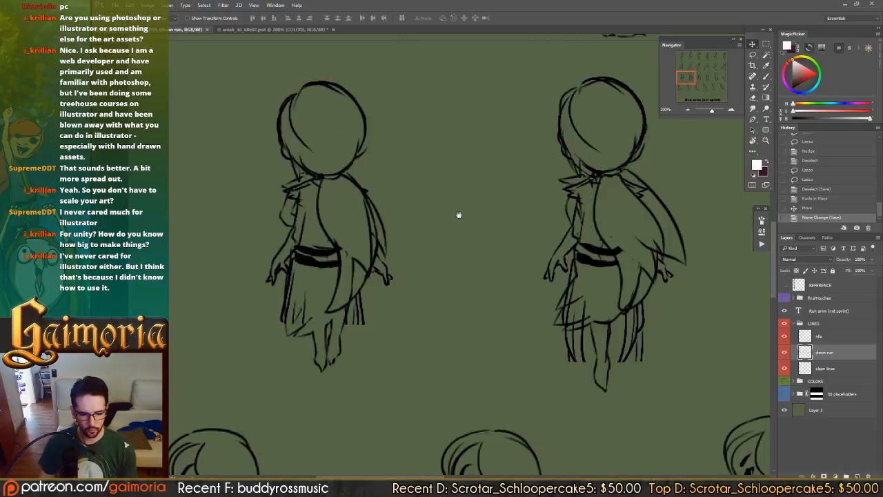
{"action": "left_click_drag", "start_coordinate": [596, 218], "coordinate": [366, 218]}
{"action": "left_click_drag", "start_coordinate": [501, 218], "coordinate": [460, 217]}
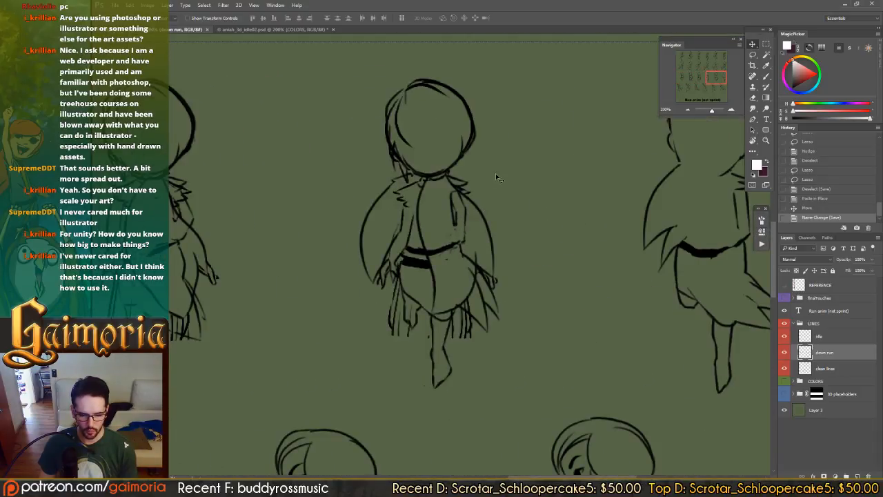
{"action": "left_click_drag", "start_coordinate": [495, 174], "coordinate": [505, 154]}
{"action": "key", "text": "ctrl+z"}
{"action": "left_click", "coordinate": [809, 208]}
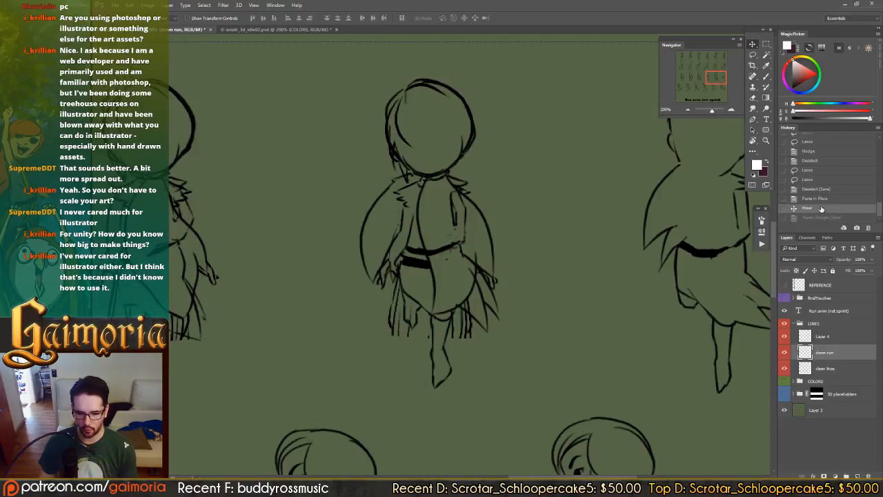
{"action": "left_click", "coordinate": [818, 199]}
{"action": "left_click", "coordinate": [821, 211]}
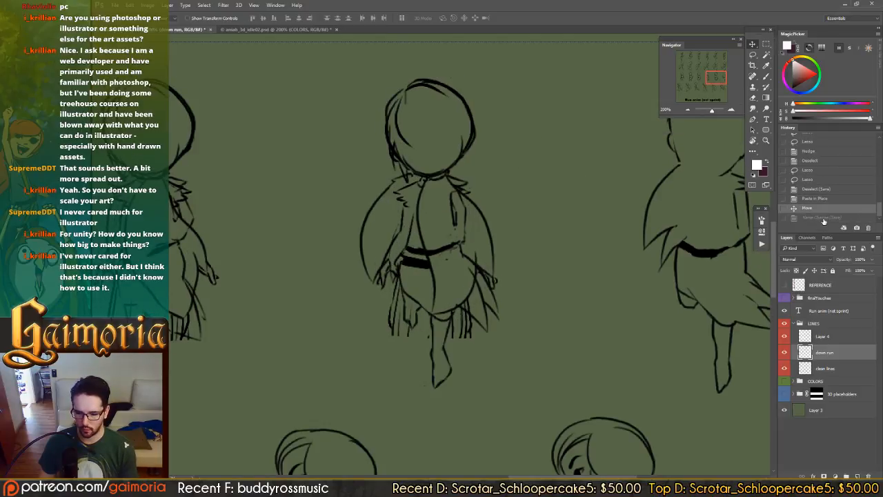
{"action": "left_click_drag", "start_coordinate": [842, 261], "coordinate": [676, 258]}
- Rename Layer 4 in the LINES group as "up idle ref" and save the run document
{"action": "double_click", "coordinate": [822, 336]}
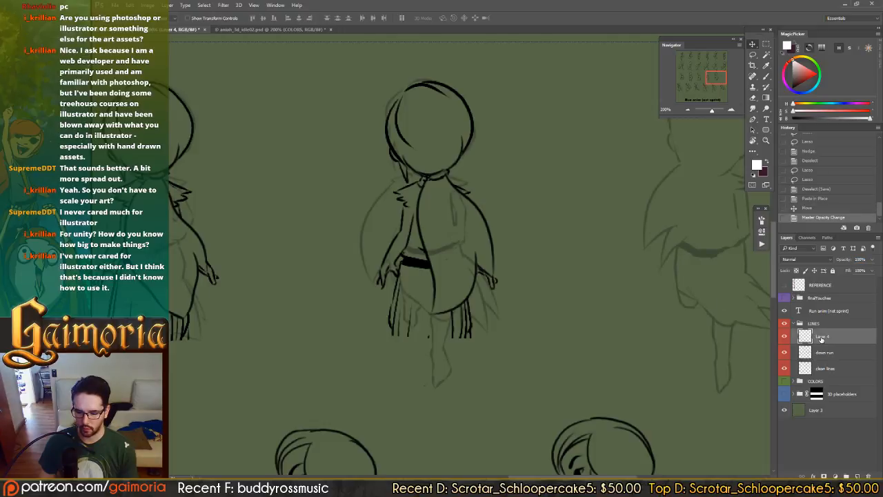
{"action": "type", "text": "idle"}
{"action": "key", "text": "Return"}
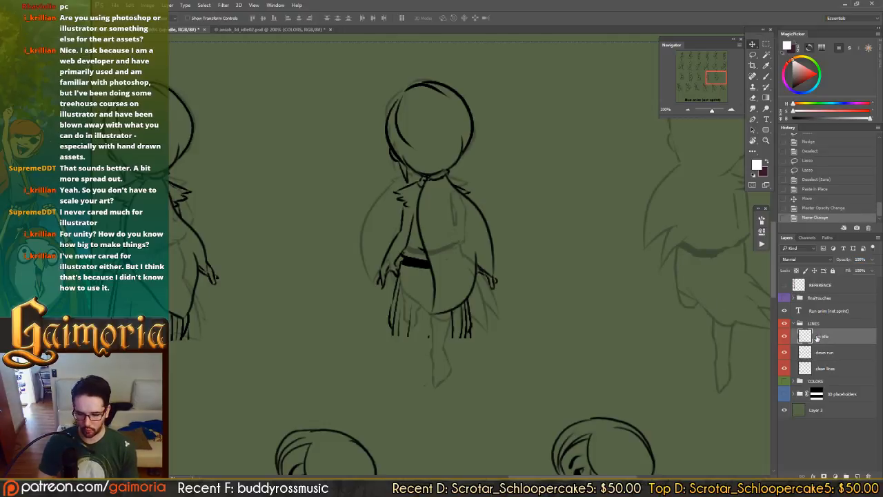
{"action": "double_click", "coordinate": [826, 336]}
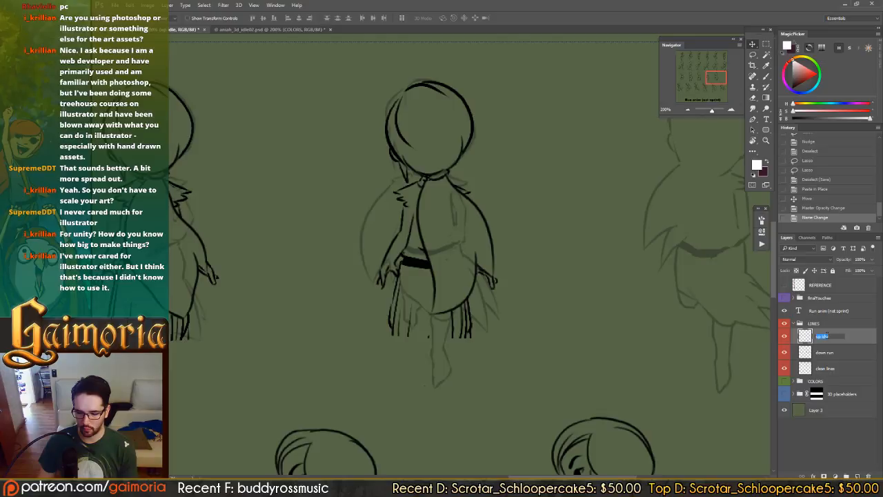
{"action": "type", "text": "ref"}
{"action": "key", "text": "Return"}
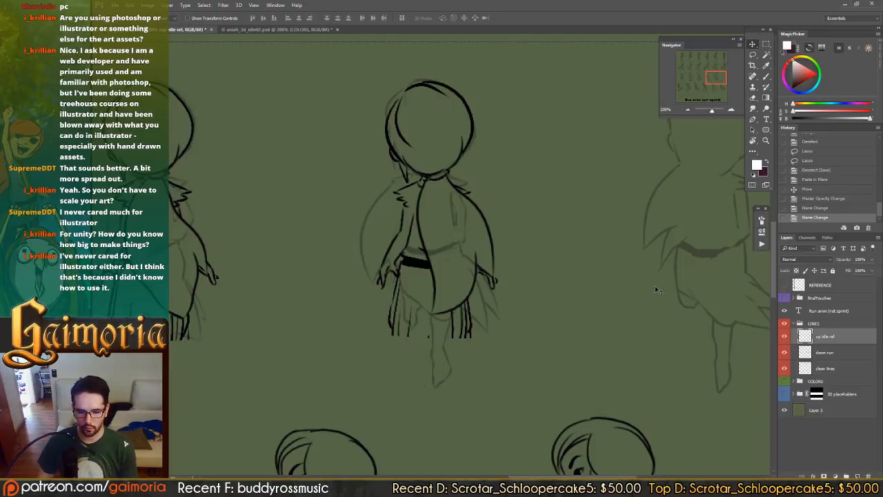
{"action": "key", "text": "ctrl+s"}
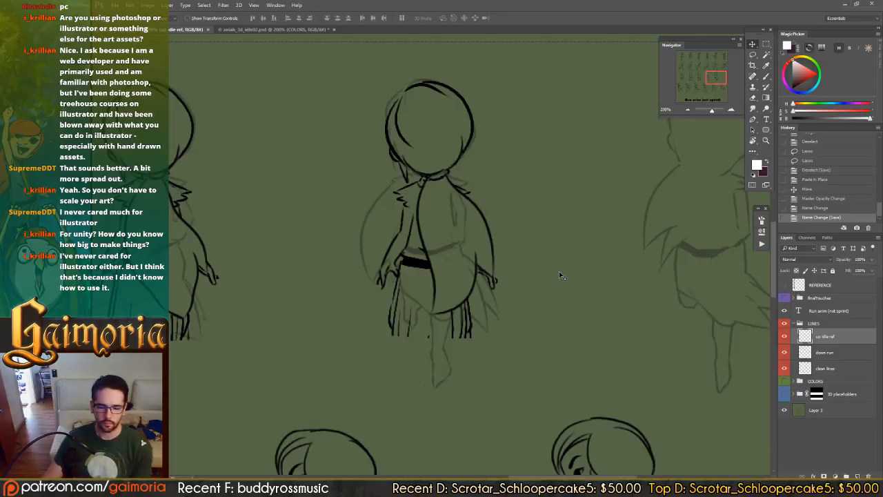
- Nudge the up idle ref layer slightly upward and compare it with the faded run lines across the back-facing row
{"action": "key", "text": "Up"}
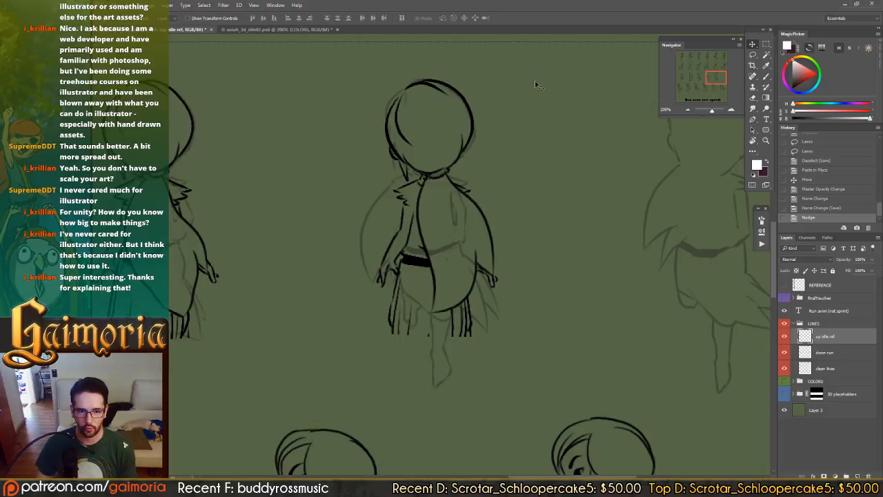
{"action": "left_click_drag", "start_coordinate": [336, 157], "coordinate": [562, 147]}
{"action": "left_click_drag", "start_coordinate": [372, 168], "coordinate": [566, 163]}
{"action": "left_click_drag", "start_coordinate": [442, 161], "coordinate": [404, 173]}
{"action": "left_click_drag", "start_coordinate": [555, 173], "coordinate": [211, 172]}
{"action": "left_click_drag", "start_coordinate": [586, 170], "coordinate": [209, 165]}
{"action": "left_click_drag", "start_coordinate": [553, 173], "coordinate": [751, 173]}
{"action": "left_click_drag", "start_coordinate": [251, 173], "coordinate": [614, 168]}
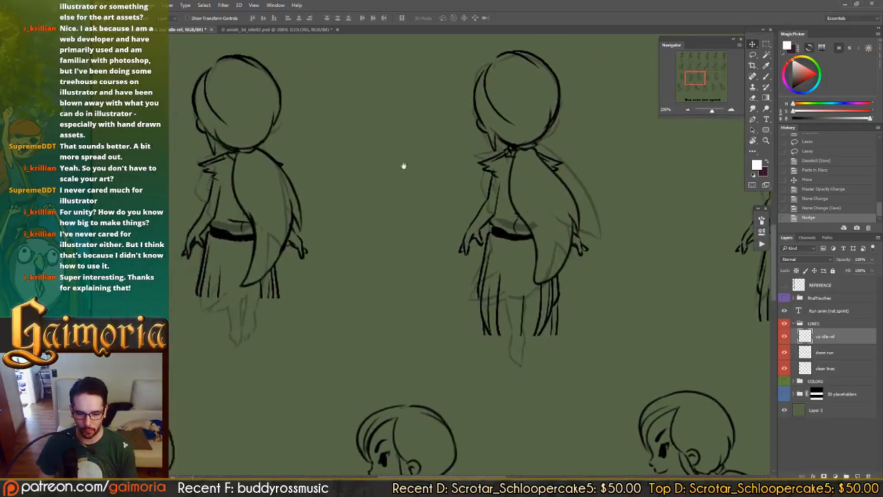
{"action": "left_click_drag", "start_coordinate": [404, 166], "coordinate": [464, 172]}
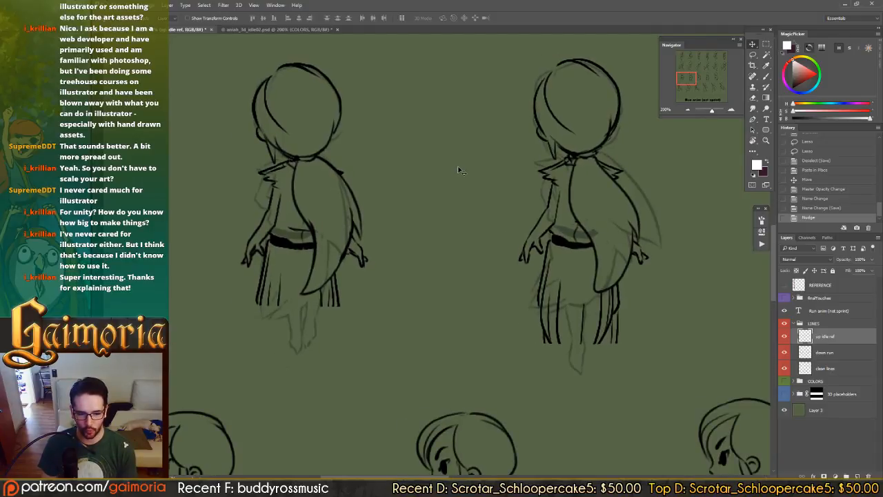
{"action": "left_click_drag", "start_coordinate": [689, 163], "coordinate": [494, 161]}
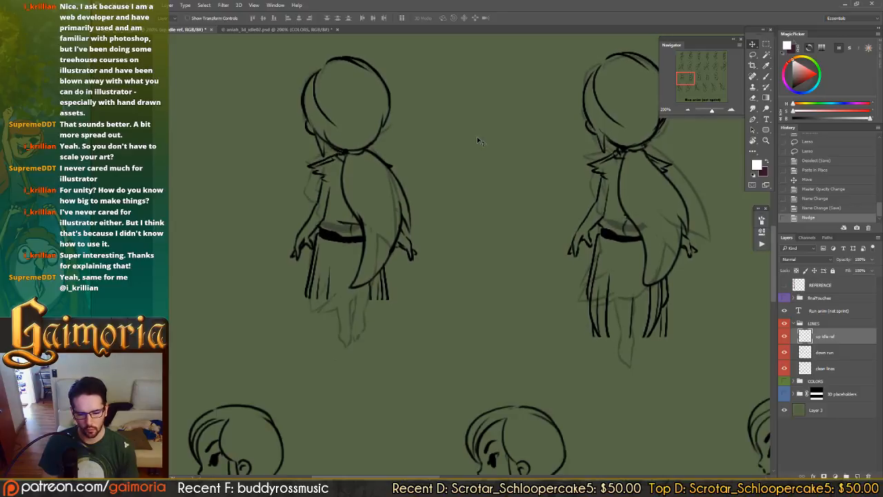
- Lower the run line art layer's opacity to 9% and add a layer mask to the up idle ref layer
{"action": "left_click", "coordinate": [849, 353]}
{"action": "left_click_drag", "start_coordinate": [840, 261], "coordinate": [774, 263]}
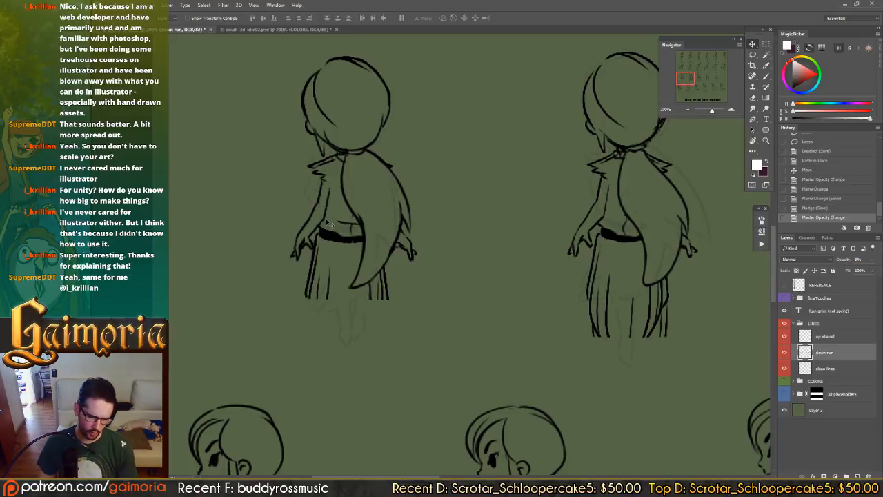
{"action": "left_click", "coordinate": [843, 338]}
{"action": "left_click", "coordinate": [824, 474]}
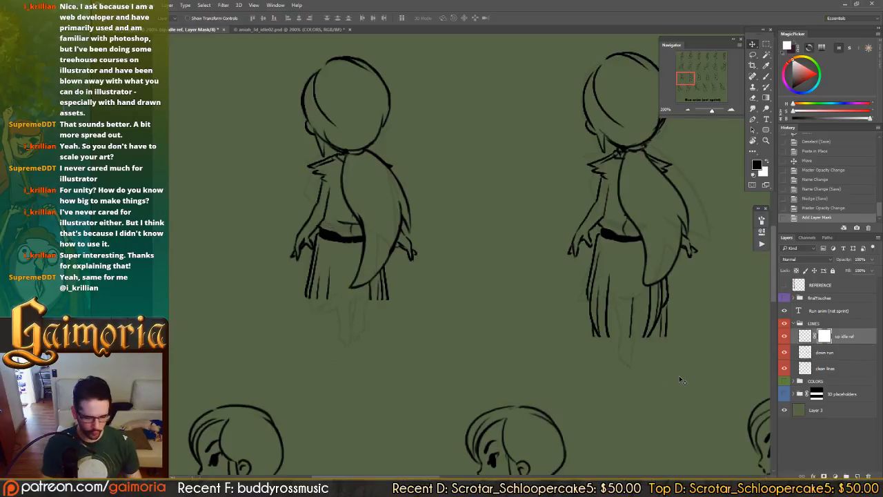
- Brush black on the up idle ref mask to hide the first back-facing frame's skirt and cape lines
{"action": "key", "text": "b"}
{"action": "mouse_move", "coordinate": [312, 280]}
{"action": "left_mouse_down"}
{"action": "mouse_move", "coordinate": [314, 239]}
{"action": "mouse_move", "coordinate": [318, 254]}
{"action": "left_mouse_up"}
{"action": "mouse_move", "coordinate": [315, 248]}
{"action": "left_mouse_down"}
{"action": "mouse_move", "coordinate": [308, 296]}
{"action": "mouse_move", "coordinate": [318, 278]}
{"action": "mouse_move", "coordinate": [325, 308]}
{"action": "mouse_move", "coordinate": [327, 272]}
{"action": "left_mouse_up"}
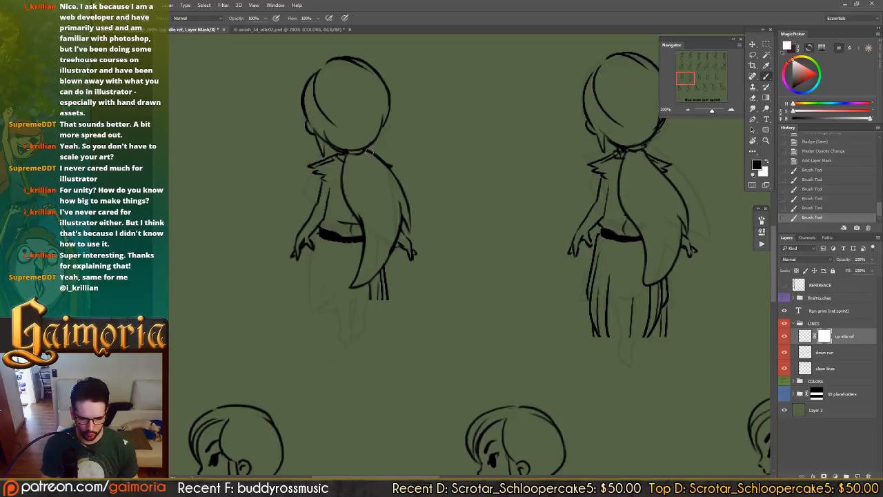
{"action": "left_click_drag", "start_coordinate": [381, 161], "coordinate": [418, 222]}
{"action": "mouse_move", "coordinate": [394, 176]}
{"action": "left_mouse_down"}
{"action": "mouse_move", "coordinate": [409, 229]}
{"action": "mouse_move", "coordinate": [393, 207]}
{"action": "mouse_move", "coordinate": [407, 229]}
{"action": "left_mouse_up"}
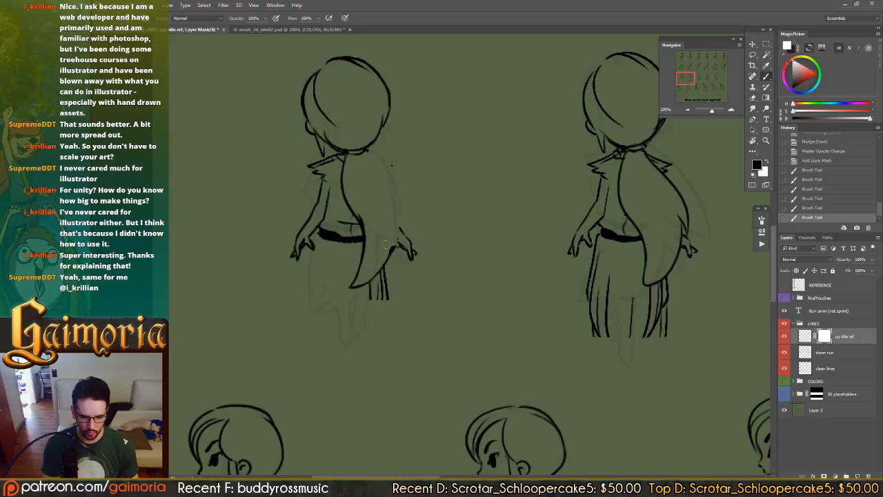
{"action": "mouse_move", "coordinate": [387, 248]}
{"action": "left_mouse_down"}
{"action": "mouse_move", "coordinate": [381, 328]}
{"action": "mouse_move", "coordinate": [387, 271]}
{"action": "mouse_move", "coordinate": [375, 308]}
{"action": "mouse_move", "coordinate": [362, 311]}
{"action": "mouse_move", "coordinate": [352, 300]}
{"action": "mouse_move", "coordinate": [369, 271]}
{"action": "mouse_move", "coordinate": [350, 291]}
{"action": "mouse_move", "coordinate": [377, 242]}
{"action": "mouse_move", "coordinate": [356, 267]}
{"action": "mouse_move", "coordinate": [364, 237]}
{"action": "left_mouse_up"}
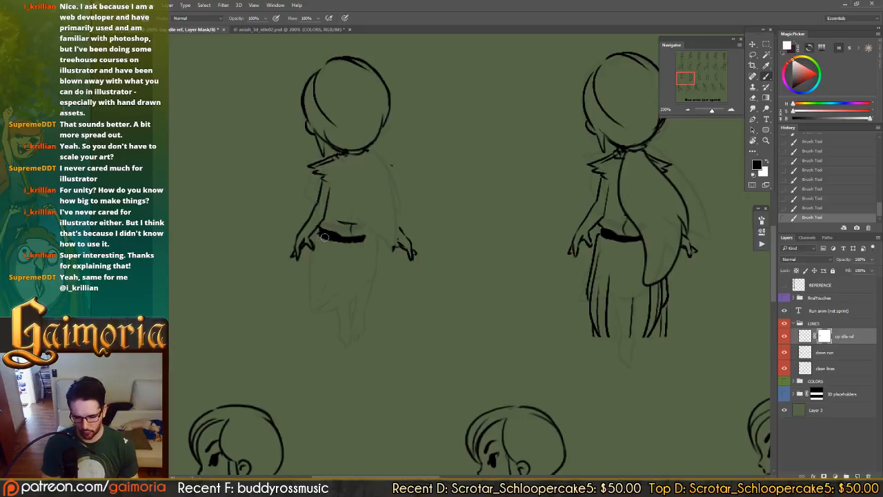
- Mask out the cape and skirt lines of the second back-facing frame, keeping its head, collar, arms and belt
{"action": "left_click_drag", "start_coordinate": [436, 252], "coordinate": [344, 260]}
{"action": "left_click_drag", "start_coordinate": [409, 154], "coordinate": [447, 155]}
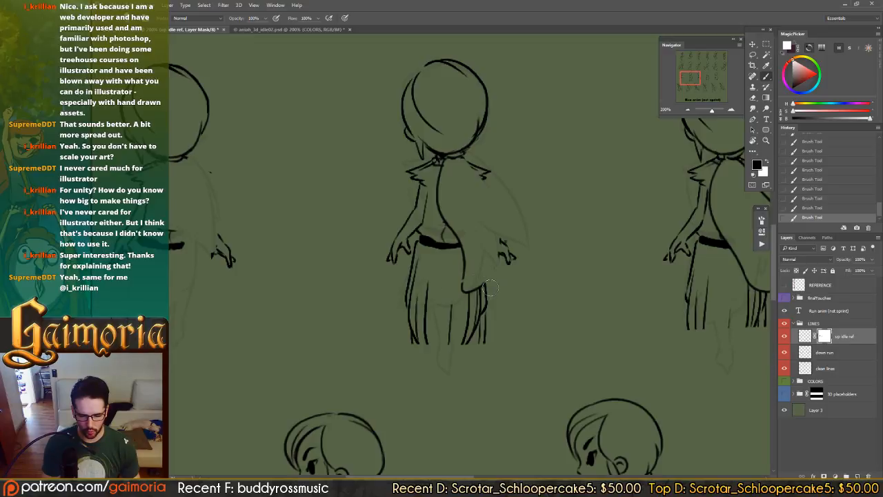
{"action": "mouse_move", "coordinate": [469, 303]}
{"action": "left_mouse_down"}
{"action": "mouse_move", "coordinate": [485, 289]}
{"action": "mouse_move", "coordinate": [452, 364]}
{"action": "mouse_move", "coordinate": [436, 362]}
{"action": "mouse_move", "coordinate": [440, 328]}
{"action": "mouse_move", "coordinate": [477, 252]}
{"action": "mouse_move", "coordinate": [418, 328]}
{"action": "mouse_move", "coordinate": [409, 360]}
{"action": "mouse_move", "coordinate": [416, 244]}
{"action": "mouse_move", "coordinate": [407, 293]}
{"action": "mouse_move", "coordinate": [408, 252]}
{"action": "left_mouse_up"}
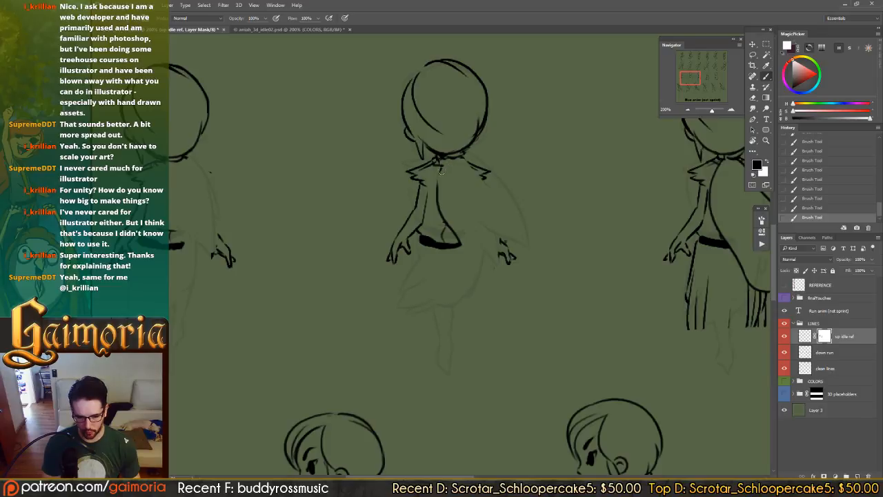
{"action": "left_click_drag", "start_coordinate": [442, 170], "coordinate": [445, 220]}
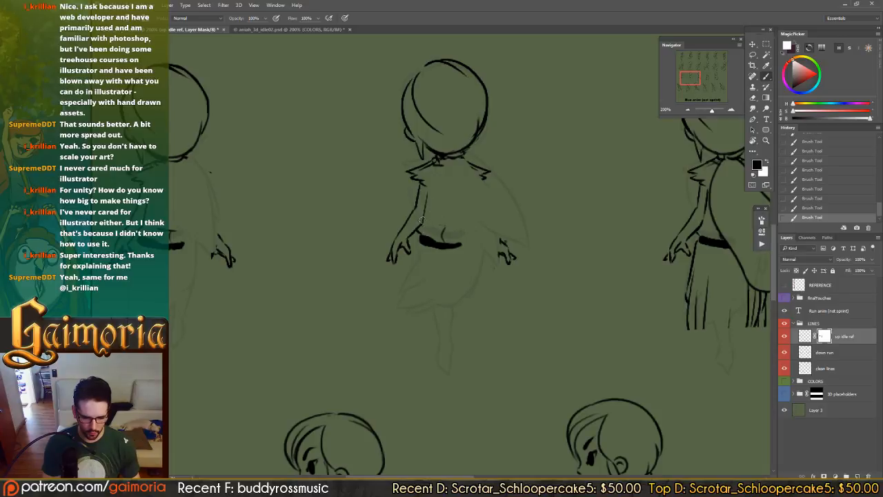
{"action": "left_click_drag", "start_coordinate": [403, 180], "coordinate": [465, 181]}
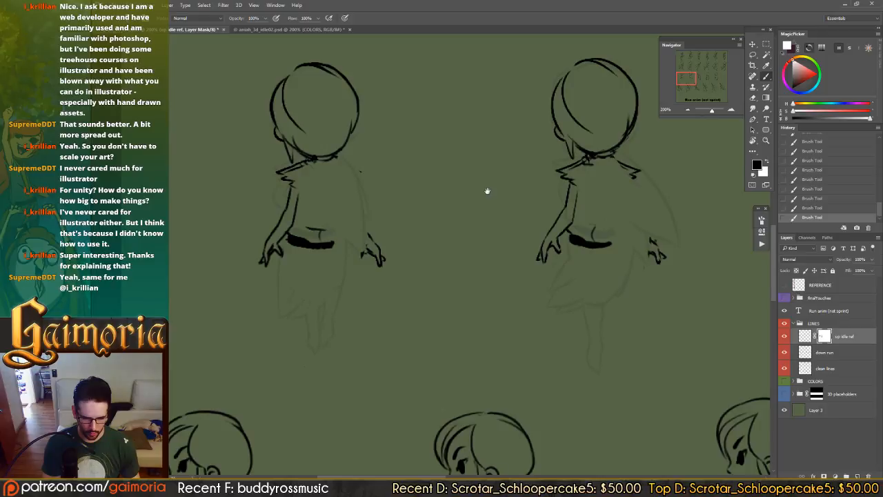
- Brush on the up idle ref mask to hide the third back-facing frame's skirt and cape lines, keeping its head, collar, arms and belt
{"action": "left_click_drag", "start_coordinate": [493, 199], "coordinate": [396, 215]}
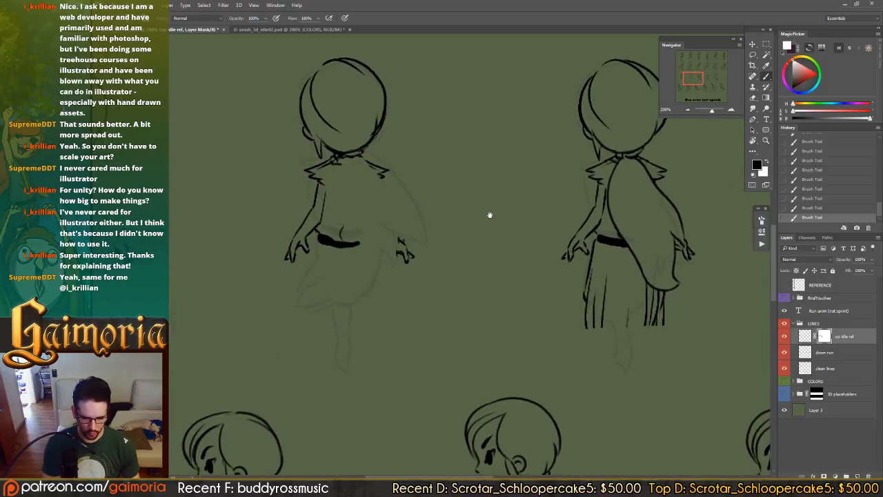
{"action": "left_click_drag", "start_coordinate": [489, 213], "coordinate": [382, 222]}
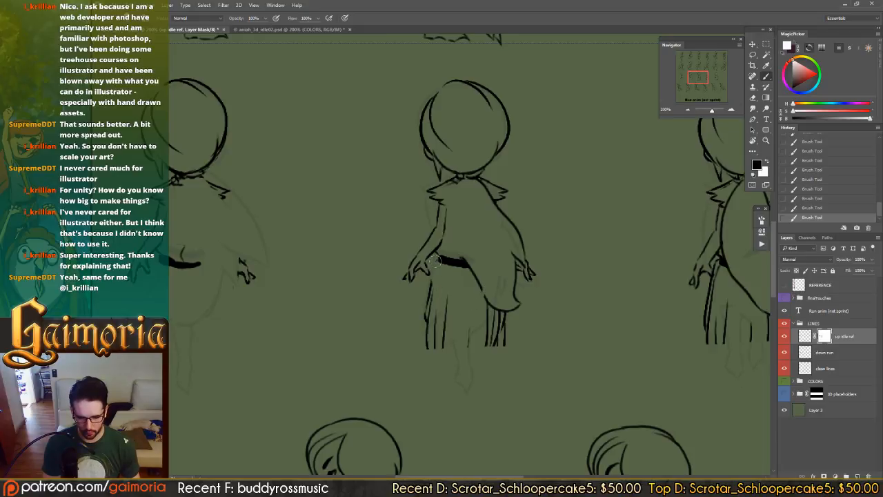
{"action": "left_click_drag", "start_coordinate": [432, 279], "coordinate": [419, 343]}
{"action": "mouse_move", "coordinate": [431, 271]}
{"action": "left_mouse_down"}
{"action": "mouse_move", "coordinate": [443, 312]}
{"action": "mouse_move", "coordinate": [435, 368]}
{"action": "mouse_move", "coordinate": [433, 337]}
{"action": "mouse_move", "coordinate": [500, 338]}
{"action": "mouse_move", "coordinate": [512, 283]}
{"action": "mouse_move", "coordinate": [504, 283]}
{"action": "mouse_move", "coordinate": [475, 344]}
{"action": "mouse_move", "coordinate": [478, 269]}
{"action": "left_mouse_up"}
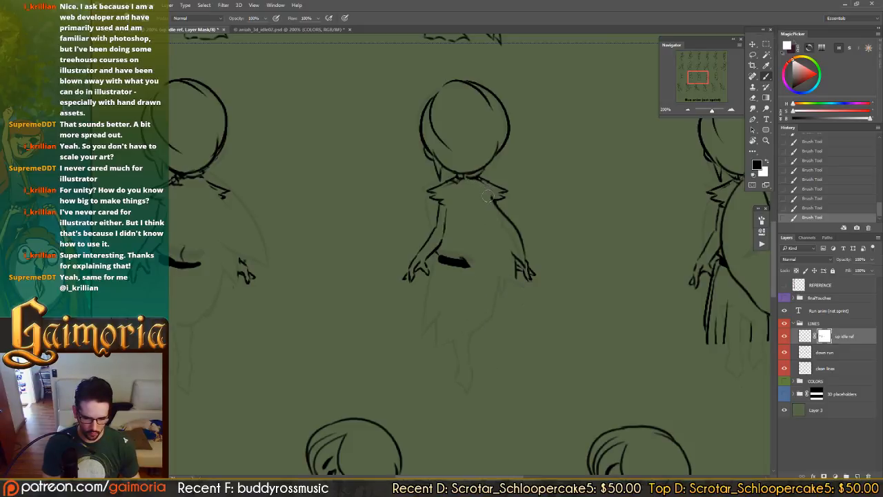
{"action": "mouse_move", "coordinate": [487, 197]}
{"action": "left_mouse_down"}
{"action": "mouse_move", "coordinate": [526, 255]}
{"action": "mouse_move", "coordinate": [513, 245]}
{"action": "mouse_move", "coordinate": [513, 275]}
{"action": "left_mouse_up"}
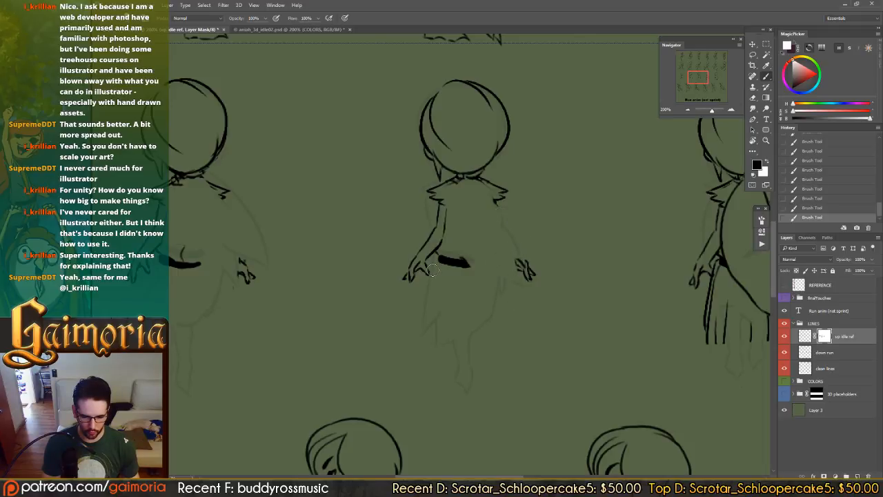
{"action": "mouse_move", "coordinate": [241, 220]}
{"action": "left_mouse_down"}
{"action": "mouse_move", "coordinate": [456, 235]}
{"action": "mouse_move", "coordinate": [246, 242]}
{"action": "left_mouse_up"}
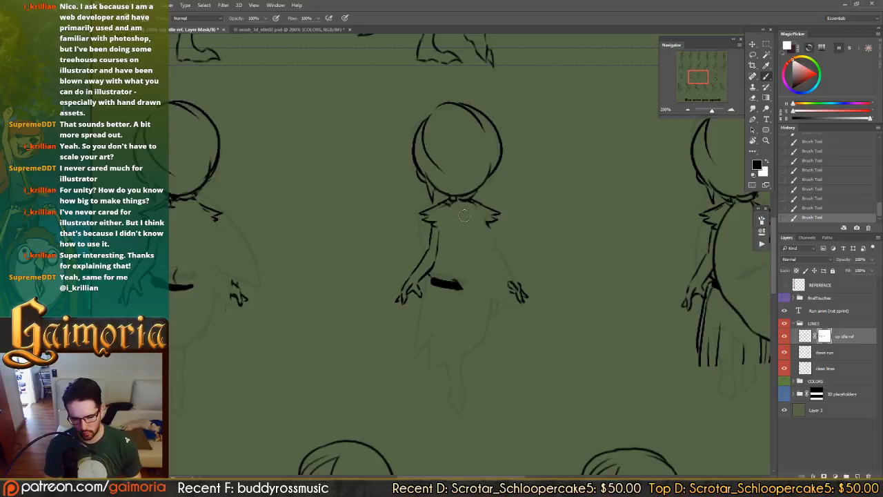
- Mask out the skirt and cape lines of the fourth back-facing frame, leaving its head, collar and hands
{"action": "mouse_move", "coordinate": [451, 202]}
{"action": "left_mouse_down"}
{"action": "mouse_move", "coordinate": [386, 241]}
{"action": "mouse_move", "coordinate": [290, 214]}
{"action": "left_mouse_up"}
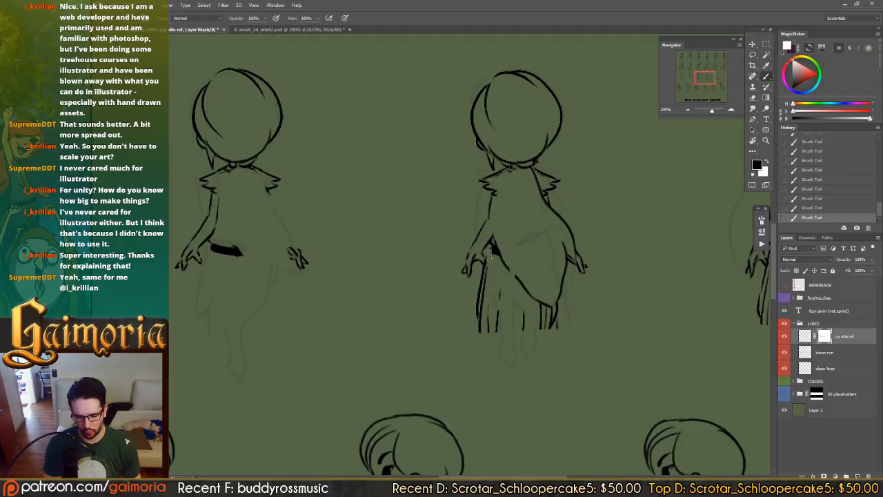
{"action": "mouse_move", "coordinate": [485, 275]}
{"action": "left_mouse_down"}
{"action": "mouse_move", "coordinate": [473, 343]}
{"action": "mouse_move", "coordinate": [495, 275]}
{"action": "mouse_move", "coordinate": [490, 289]}
{"action": "mouse_move", "coordinate": [543, 296]}
{"action": "mouse_move", "coordinate": [543, 328]}
{"action": "mouse_move", "coordinate": [557, 337]}
{"action": "mouse_move", "coordinate": [501, 256]}
{"action": "left_mouse_up"}
{"action": "mouse_move", "coordinate": [559, 296]}
{"action": "left_mouse_down"}
{"action": "mouse_move", "coordinate": [558, 237]}
{"action": "mouse_move", "coordinate": [564, 245]}
{"action": "mouse_move", "coordinate": [554, 204]}
{"action": "mouse_move", "coordinate": [570, 232]}
{"action": "left_mouse_up"}
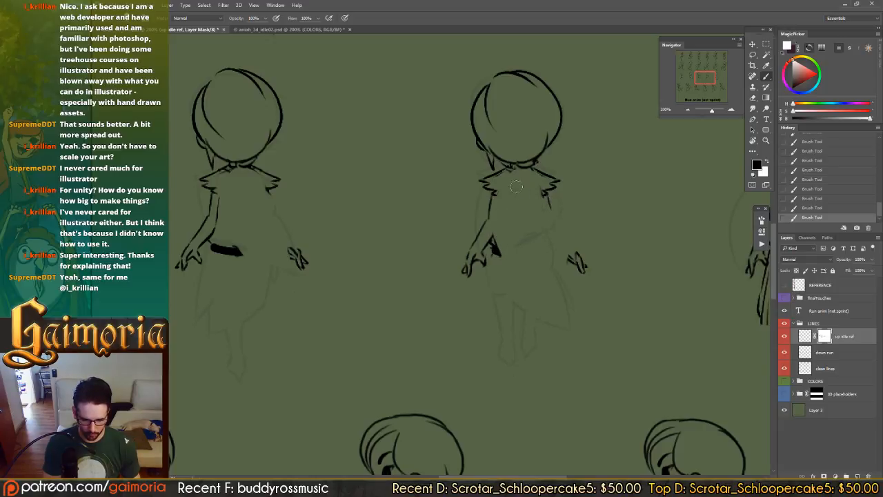
- Hide the fifth back-facing frame's cape and skirt lines on the up idle ref mask, leaving the belt and hands
{"action": "left_click_drag", "start_coordinate": [693, 228], "coordinate": [500, 221]}
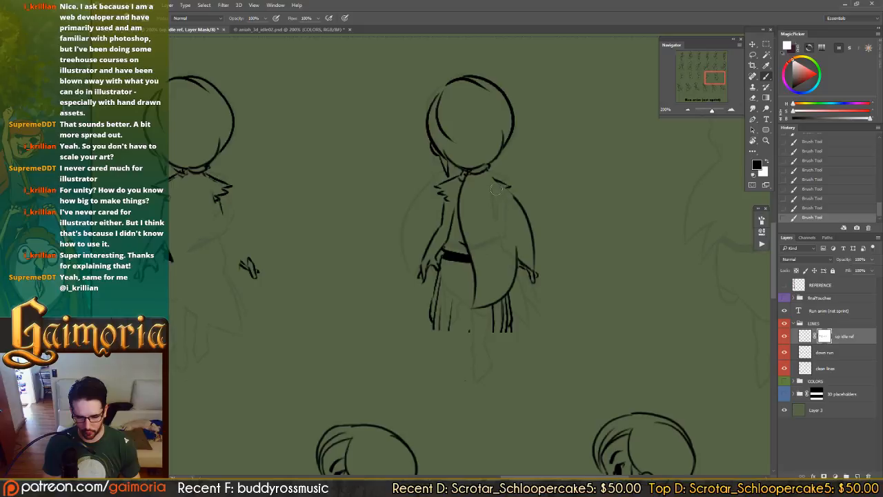
{"action": "mouse_move", "coordinate": [512, 194]}
{"action": "left_mouse_down"}
{"action": "mouse_move", "coordinate": [541, 261]}
{"action": "mouse_move", "coordinate": [523, 234]}
{"action": "mouse_move", "coordinate": [538, 263]}
{"action": "mouse_move", "coordinate": [515, 240]}
{"action": "mouse_move", "coordinate": [510, 280]}
{"action": "mouse_move", "coordinate": [505, 268]}
{"action": "mouse_move", "coordinate": [511, 327]}
{"action": "mouse_move", "coordinate": [508, 283]}
{"action": "mouse_move", "coordinate": [456, 351]}
{"action": "mouse_move", "coordinate": [472, 277]}
{"action": "left_mouse_up"}
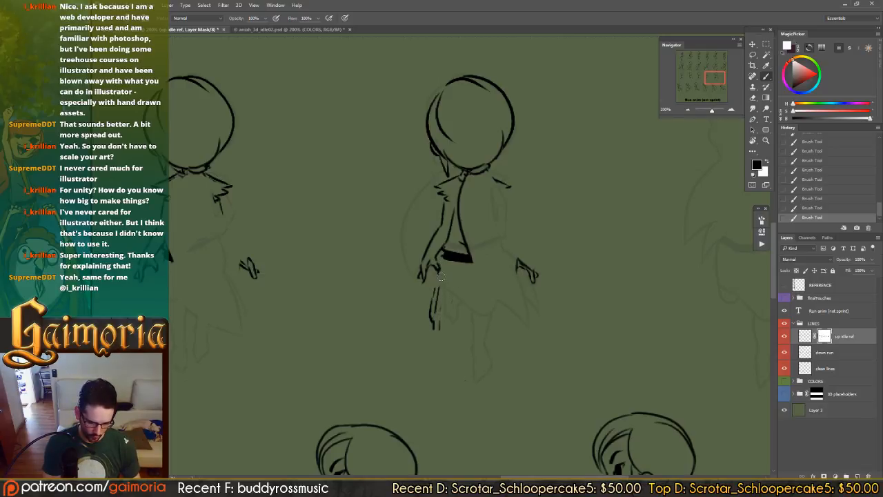
{"action": "left_click_drag", "start_coordinate": [432, 287], "coordinate": [432, 329]}
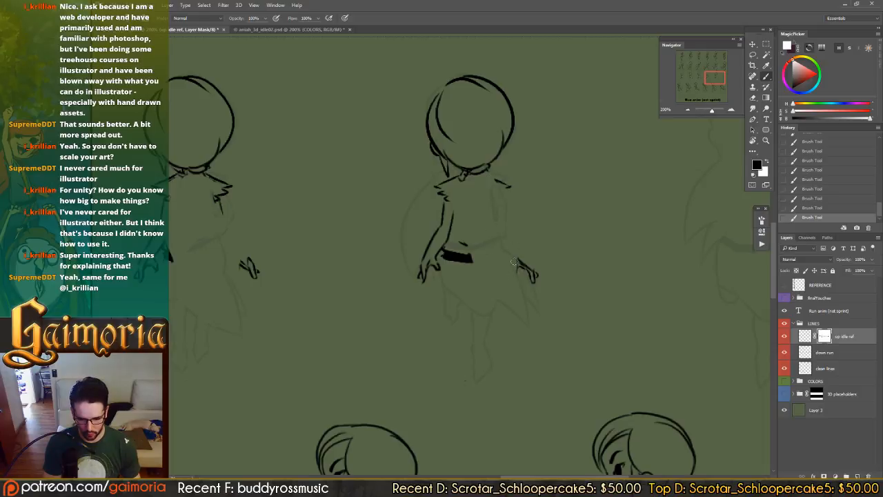
- Examine the masked idle lines against the faded run lines across the whole back-facing row
{"action": "left_click_drag", "start_coordinate": [575, 291], "coordinate": [290, 288]}
{"action": "left_click_drag", "start_coordinate": [562, 255], "coordinate": [598, 261]}
{"action": "left_click_drag", "start_coordinate": [440, 261], "coordinate": [487, 269]}
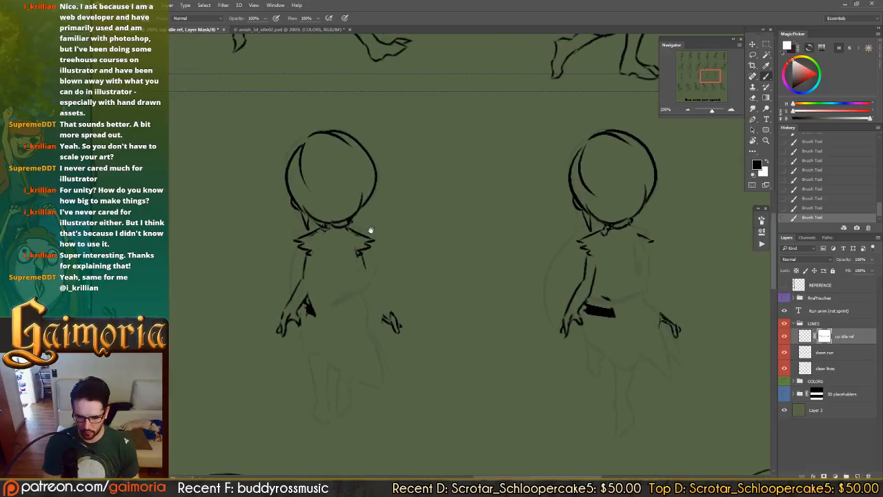
{"action": "left_click_drag", "start_coordinate": [368, 230], "coordinate": [511, 231]}
{"action": "left_click_drag", "start_coordinate": [405, 213], "coordinate": [556, 225]}
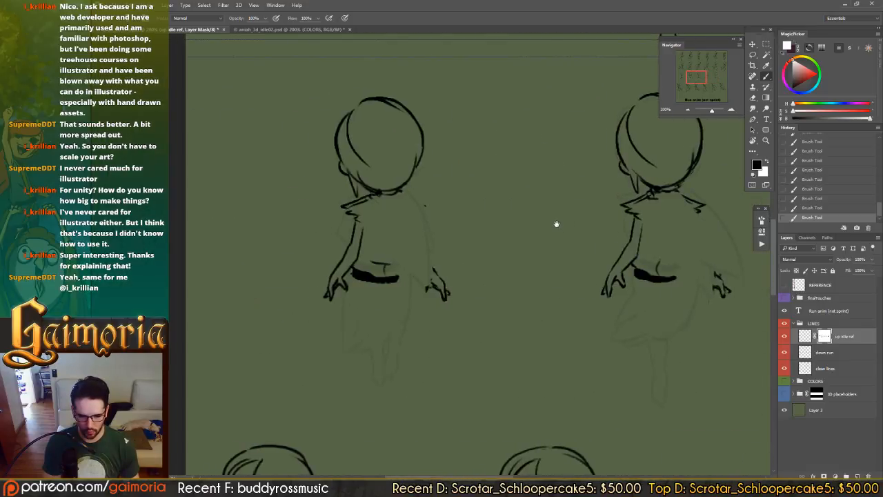
{"action": "left_click_drag", "start_coordinate": [597, 262], "coordinate": [476, 213]}
{"action": "mouse_move", "coordinate": [461, 257]}
{"action": "left_mouse_down"}
{"action": "mouse_move", "coordinate": [520, 214]}
{"action": "mouse_move", "coordinate": [361, 225]}
{"action": "left_mouse_up"}
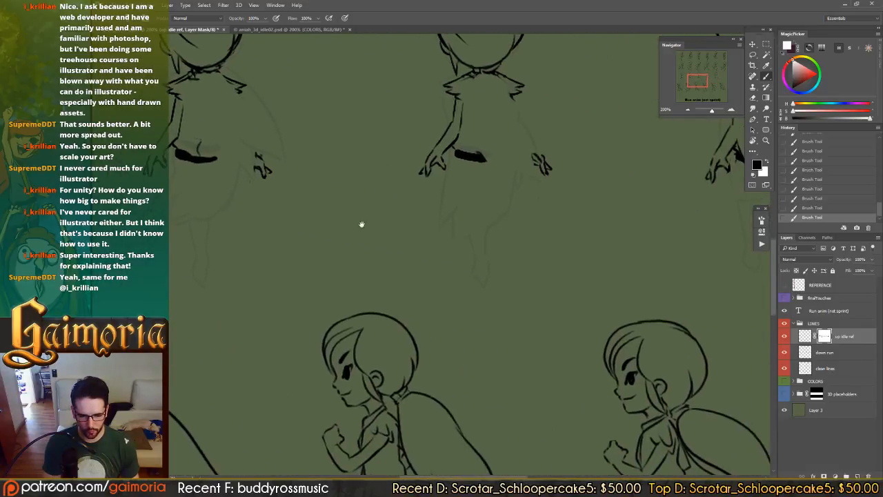
{"action": "left_click_drag", "start_coordinate": [532, 211], "coordinate": [404, 252]}
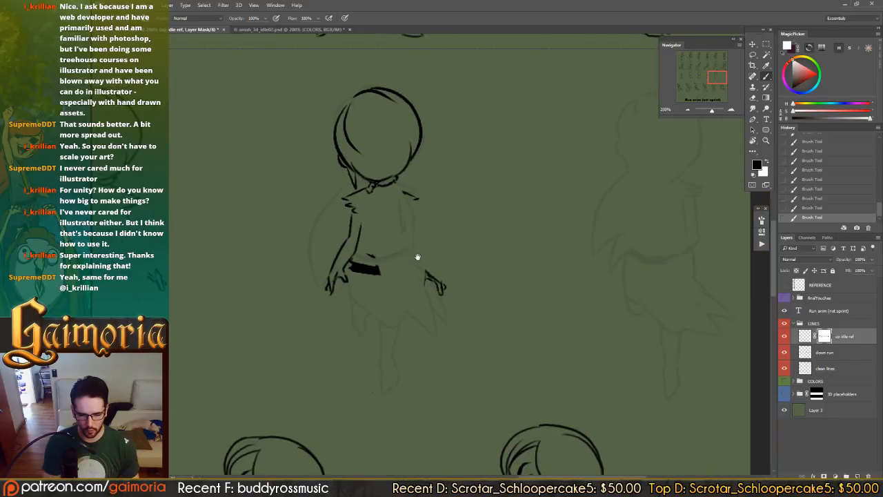
{"action": "left_click_drag", "start_coordinate": [445, 215], "coordinate": [568, 211]}
{"action": "left_click_drag", "start_coordinate": [511, 211], "coordinate": [366, 208]}
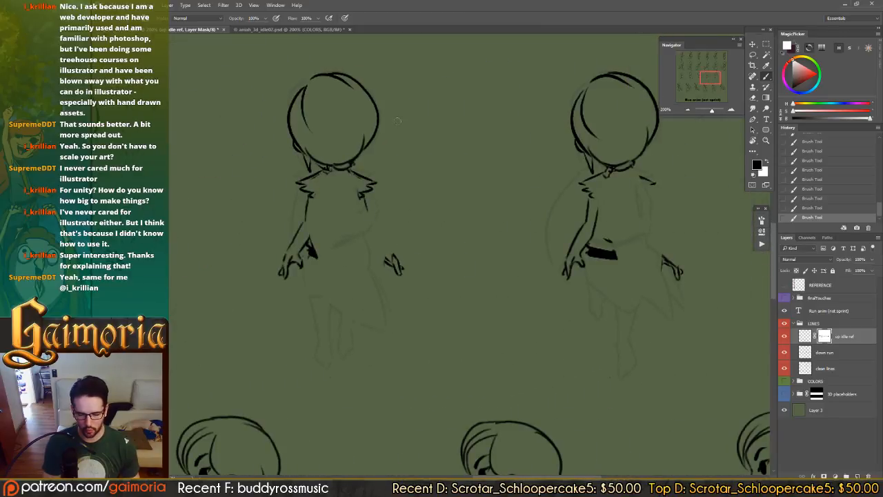
- Duplicate the third back-facing frame's idle lines from the up idle ref layer onto the empty sixth back-facing frame
{"action": "key", "text": "ctrl+minus"}
{"action": "key", "text": "ctrl+minus"}
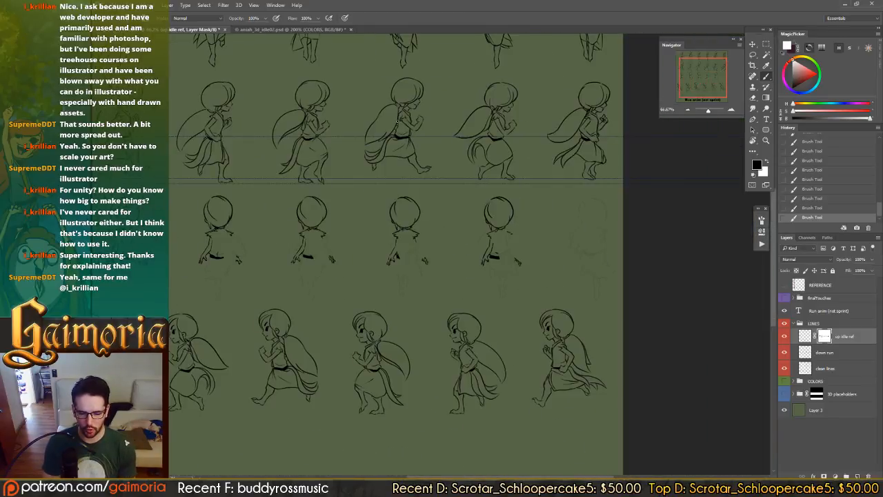
{"action": "key", "text": "m"}
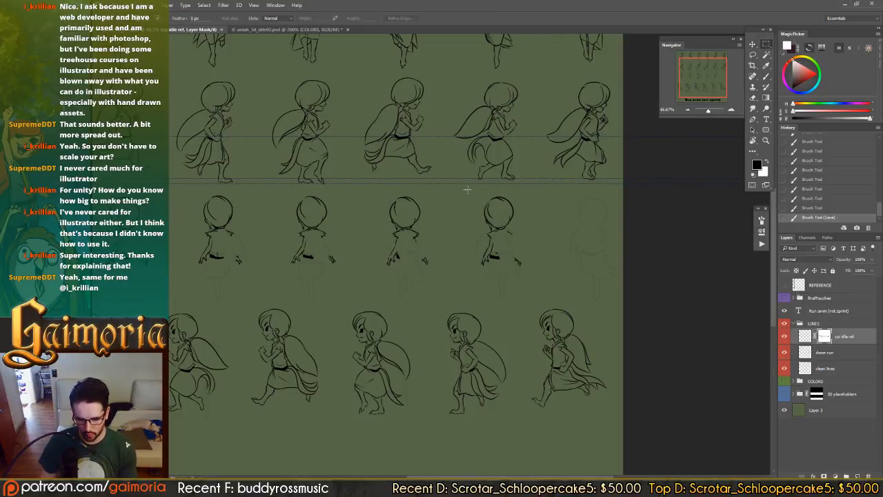
{"action": "left_click_drag", "start_coordinate": [288, 188], "coordinate": [377, 283]}
{"action": "key", "text": "v"}
{"action": "left_click_drag", "start_coordinate": [321, 268], "coordinate": [558, 268]}
{"action": "key", "text": "ctrl+z"}
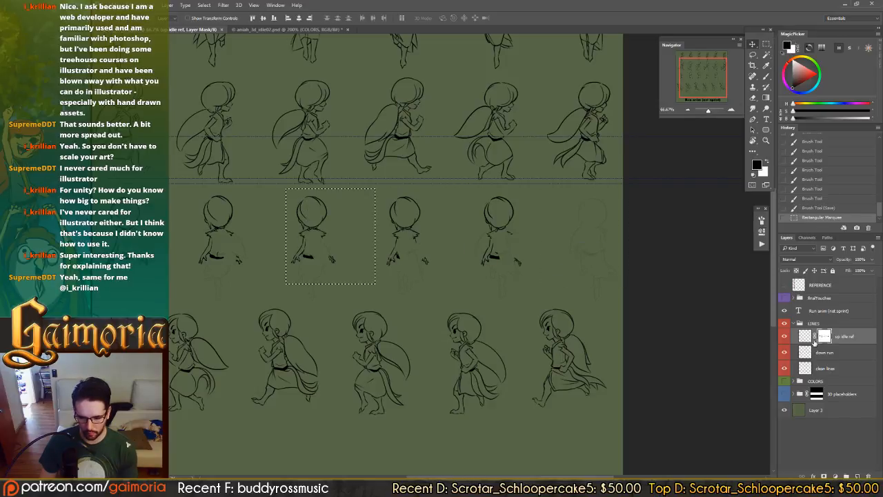
{"action": "left_click_drag", "start_coordinate": [371, 255], "coordinate": [453, 263]}
{"action": "scroll", "coordinate": [612, 256], "scroll_direction": "up", "scroll_amount": 2}
{"action": "left_click_drag", "start_coordinate": [612, 259], "coordinate": [457, 270]}
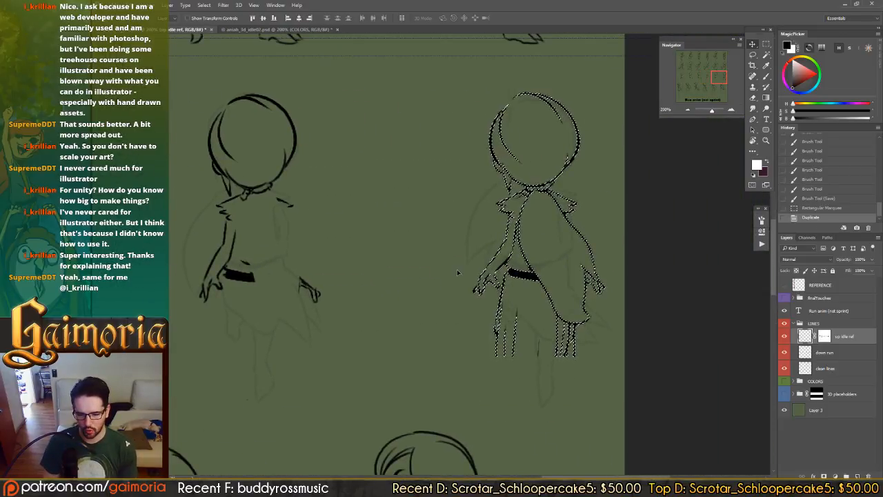
- Nudge the duplicated idle figure slightly down over the sixth frame's faded run lines and deselect it
{"action": "key", "text": "Down"}
{"action": "key", "text": "Down"}
{"action": "key", "text": "Down"}
{"action": "key", "text": "Down"}
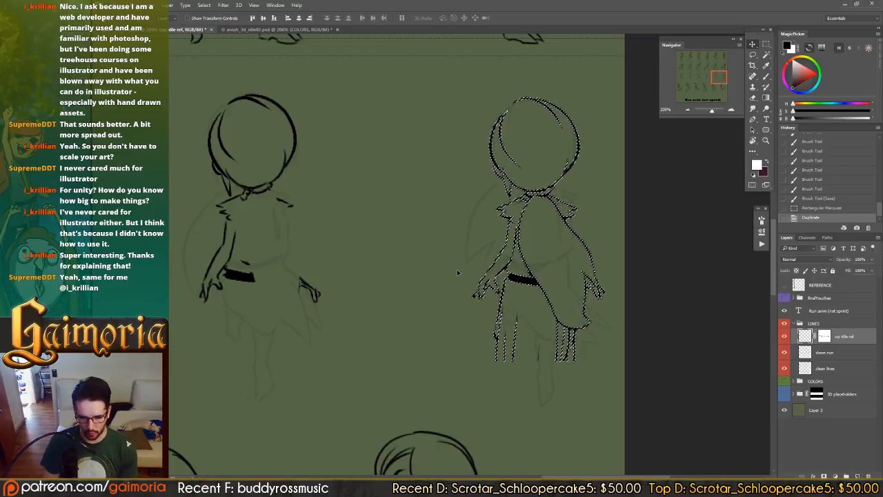
{"action": "key", "text": "ctrl+d"}
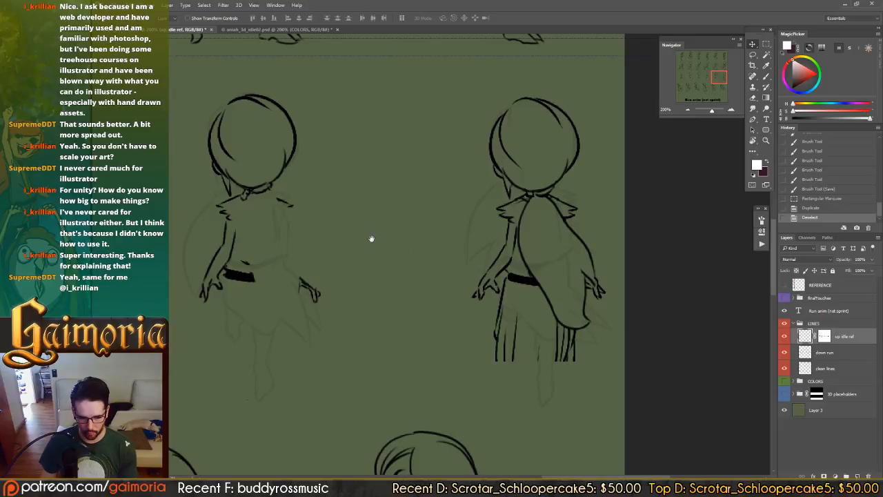
- Compare the idle reference heads and bodies across the back-facing row and save the document
{"action": "left_click_drag", "start_coordinate": [371, 238], "coordinate": [508, 233]}
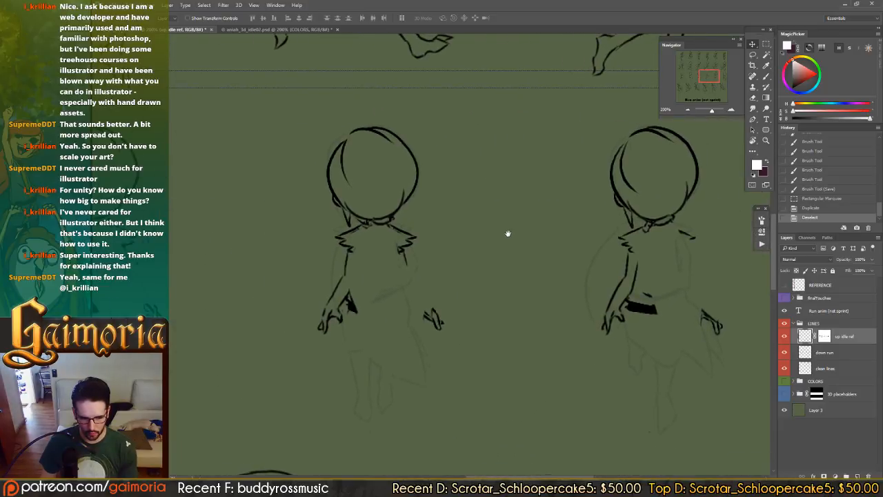
{"action": "left_click_drag", "start_coordinate": [359, 228], "coordinate": [554, 229]}
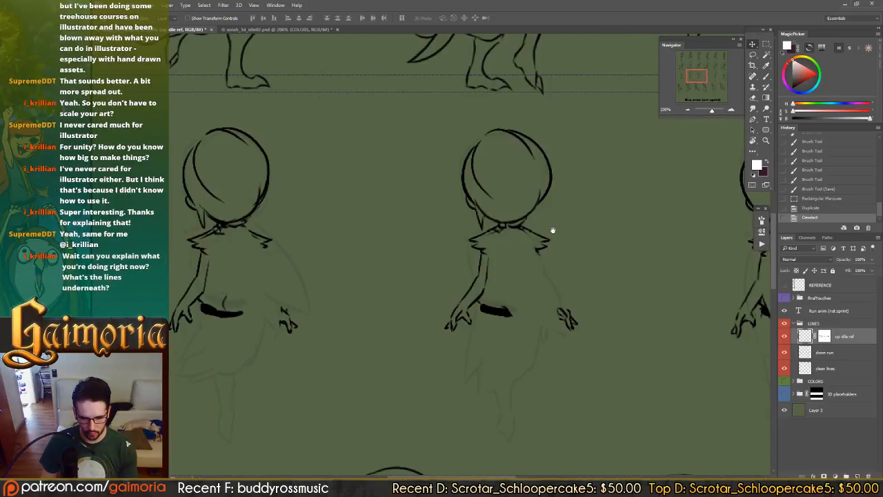
{"action": "left_click_drag", "start_coordinate": [324, 222], "coordinate": [559, 225]}
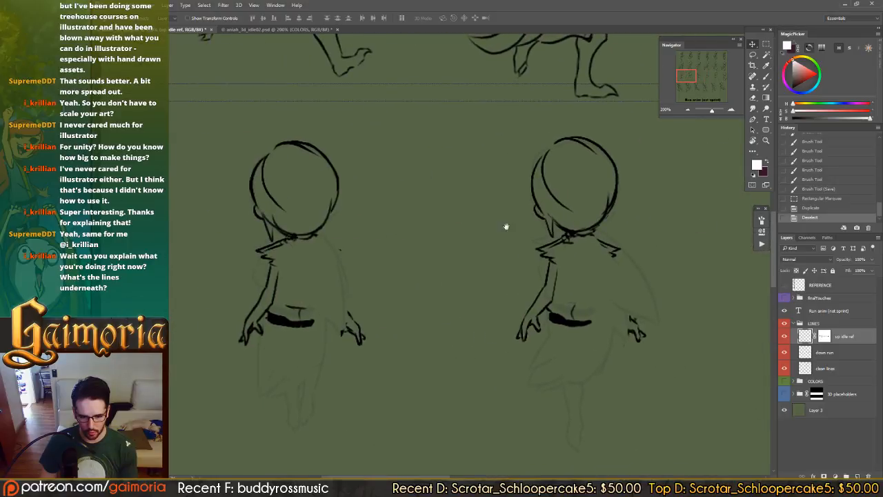
{"action": "left_click_drag", "start_coordinate": [428, 227], "coordinate": [233, 212]}
{"action": "left_click_drag", "start_coordinate": [544, 223], "coordinate": [349, 219]}
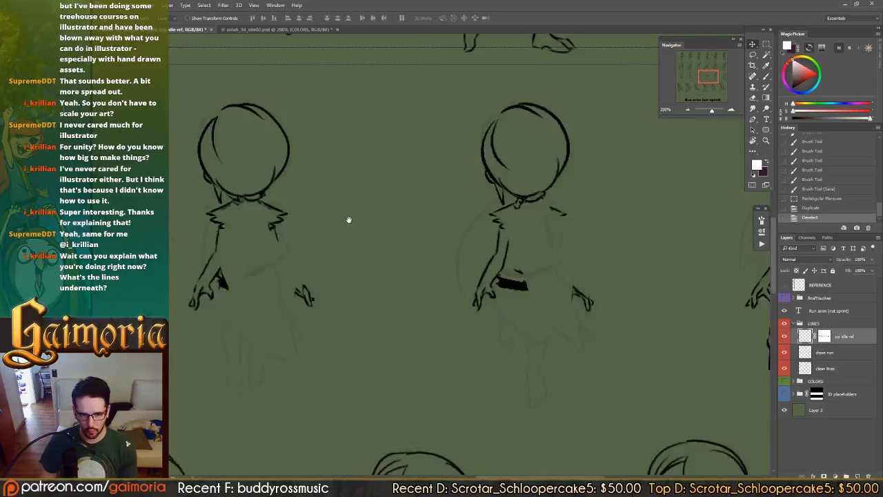
{"action": "key", "text": "ctrl+s"}
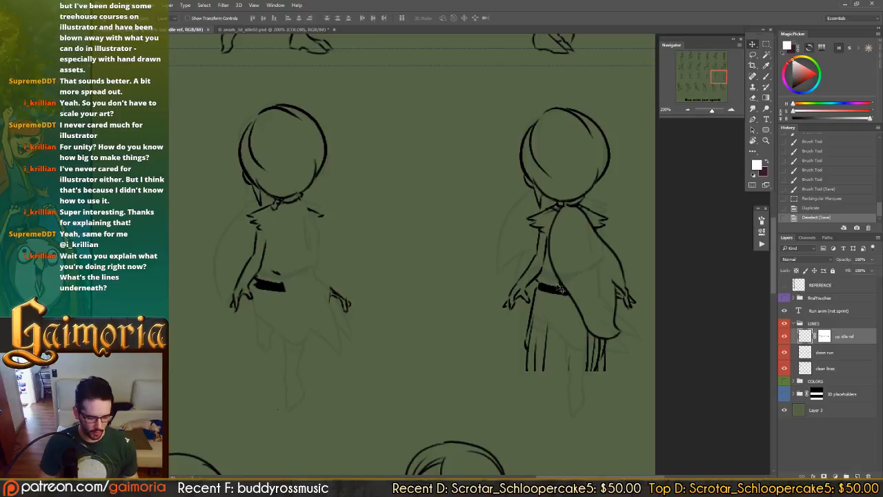
- Undo the brush stroke made on the sixth back-facing frame's artwork and target the up idle ref layer's mask for painting
{"action": "key", "text": "b"}
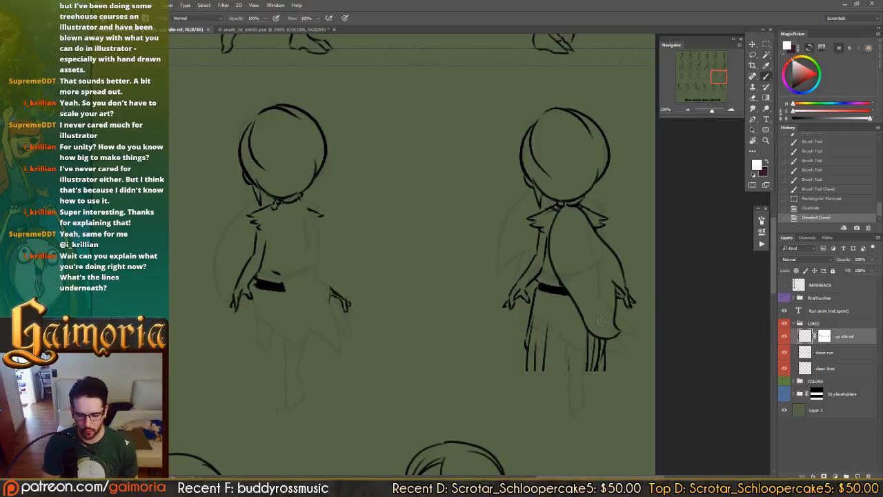
{"action": "mouse_move", "coordinate": [590, 296]}
{"action": "left_mouse_down"}
{"action": "mouse_move", "coordinate": [579, 386]}
{"action": "mouse_move", "coordinate": [597, 368]}
{"action": "mouse_move", "coordinate": [589, 390]}
{"action": "mouse_move", "coordinate": [556, 369]}
{"action": "left_mouse_up"}
{"action": "key", "text": "ctrl+z"}
{"action": "left_click", "coordinate": [824, 336]}
- Hide the up idle ref layer and set the down run layer's opacity to 100%
{"action": "left_click", "coordinate": [784, 336]}
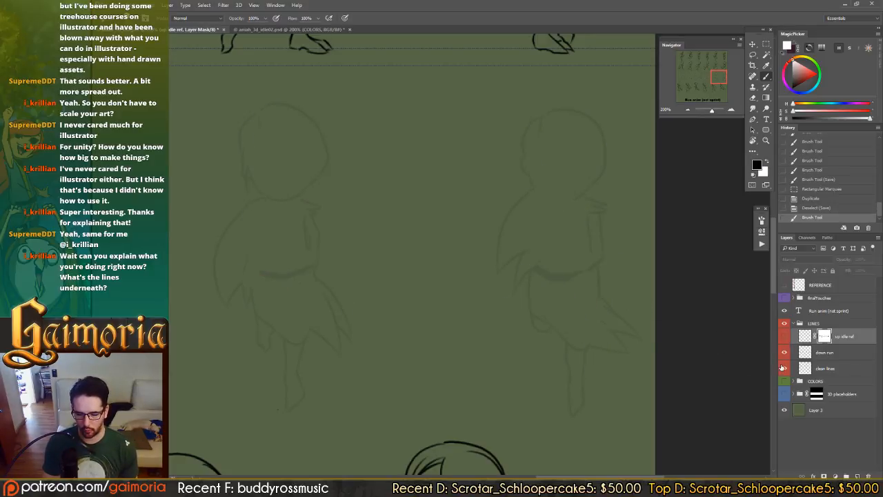
{"action": "left_click", "coordinate": [803, 353]}
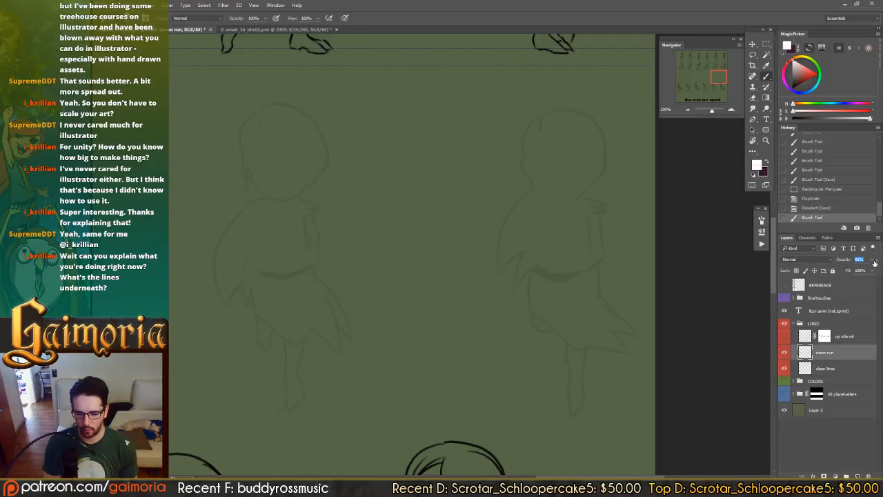
{"action": "type", "text": "100"}
{"action": "key", "text": "Return"}
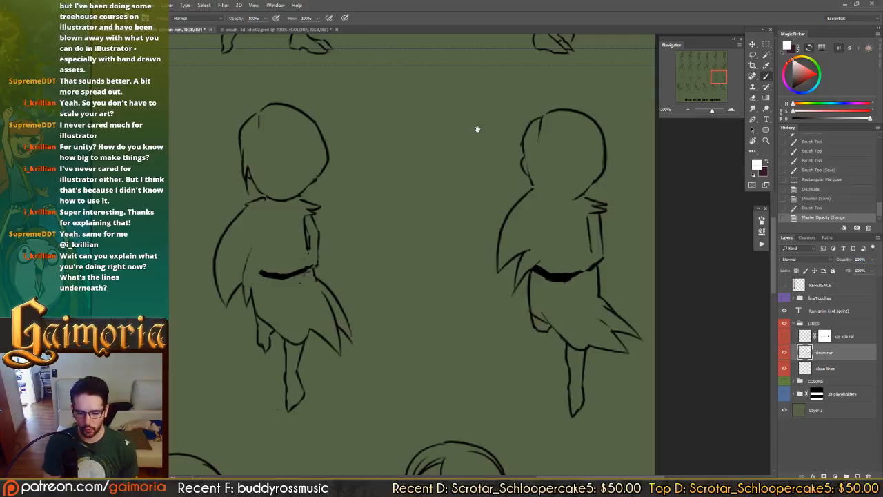
- Compare the front-facing run frames in the top row with the back-facing run line art at full opacity
{"action": "left_click_drag", "start_coordinate": [495, 99], "coordinate": [490, 407]}
{"action": "left_click_drag", "start_coordinate": [492, 69], "coordinate": [483, 338]}
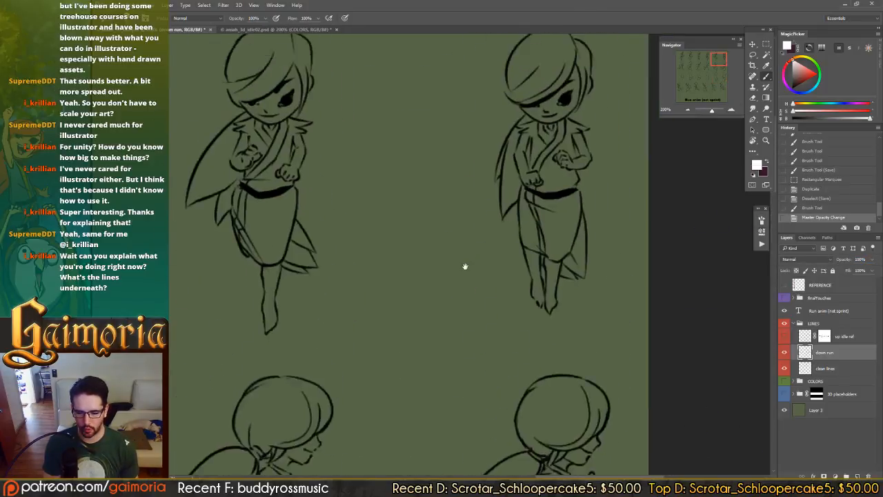
{"action": "left_click_drag", "start_coordinate": [465, 267], "coordinate": [458, 362]}
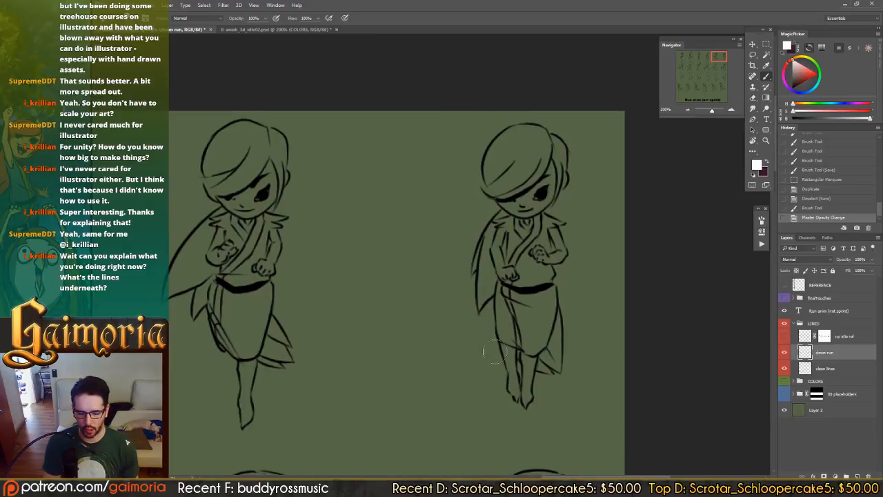
{"action": "mouse_move", "coordinate": [440, 280]}
{"action": "left_mouse_down"}
{"action": "mouse_move", "coordinate": [435, 300]}
{"action": "mouse_move", "coordinate": [567, 267]}
{"action": "mouse_move", "coordinate": [488, 272]}
{"action": "left_mouse_up"}
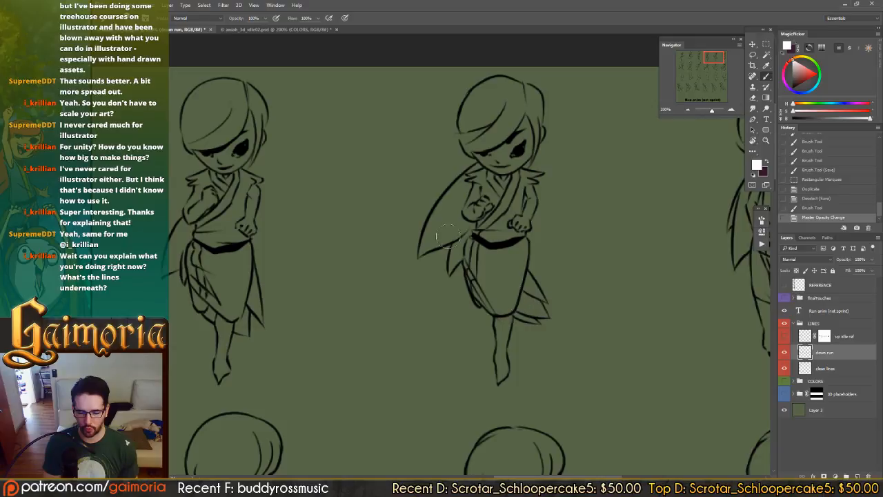
{"action": "mouse_move", "coordinate": [571, 371]}
{"action": "left_mouse_down"}
{"action": "mouse_move", "coordinate": [550, 278]}
{"action": "mouse_move", "coordinate": [558, 250]}
{"action": "mouse_move", "coordinate": [481, 290]}
{"action": "mouse_move", "coordinate": [652, 195]}
{"action": "left_mouse_up"}
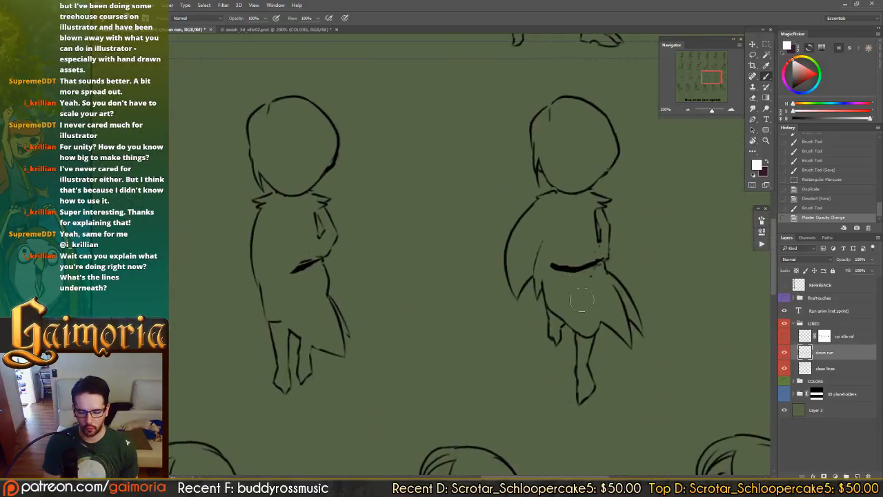
{"action": "mouse_move", "coordinate": [440, 256]}
{"action": "left_mouse_down"}
{"action": "mouse_move", "coordinate": [566, 241]}
{"action": "mouse_move", "coordinate": [475, 252]}
{"action": "mouse_move", "coordinate": [554, 244]}
{"action": "mouse_move", "coordinate": [333, 177]}
{"action": "left_mouse_up"}
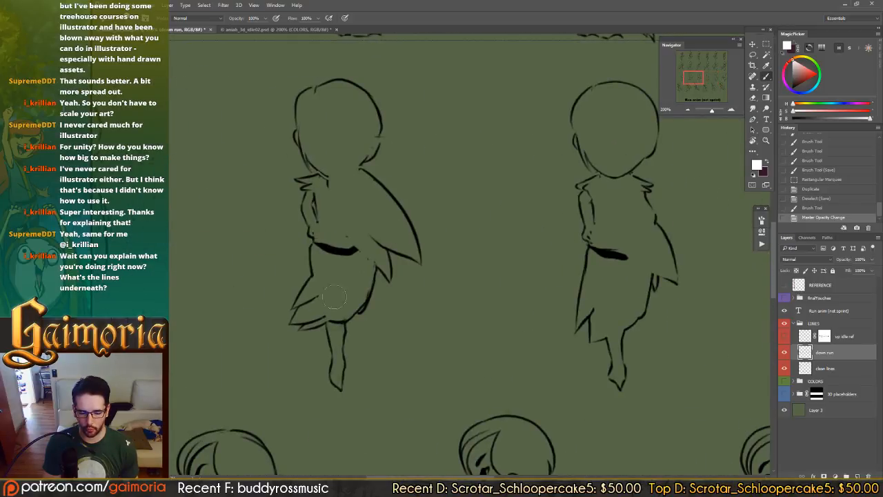
- Lower the down run layer's opacity to 8% and select the up idle ref layer's artwork
{"action": "mouse_move", "coordinate": [333, 296]}
{"action": "left_mouse_down"}
{"action": "mouse_move", "coordinate": [538, 228]}
{"action": "mouse_move", "coordinate": [509, 189]}
{"action": "mouse_move", "coordinate": [531, 203]}
{"action": "mouse_move", "coordinate": [424, 251]}
{"action": "mouse_move", "coordinate": [566, 231]}
{"action": "mouse_move", "coordinate": [418, 250]}
{"action": "mouse_move", "coordinate": [540, 244]}
{"action": "mouse_move", "coordinate": [511, 236]}
{"action": "left_mouse_up"}
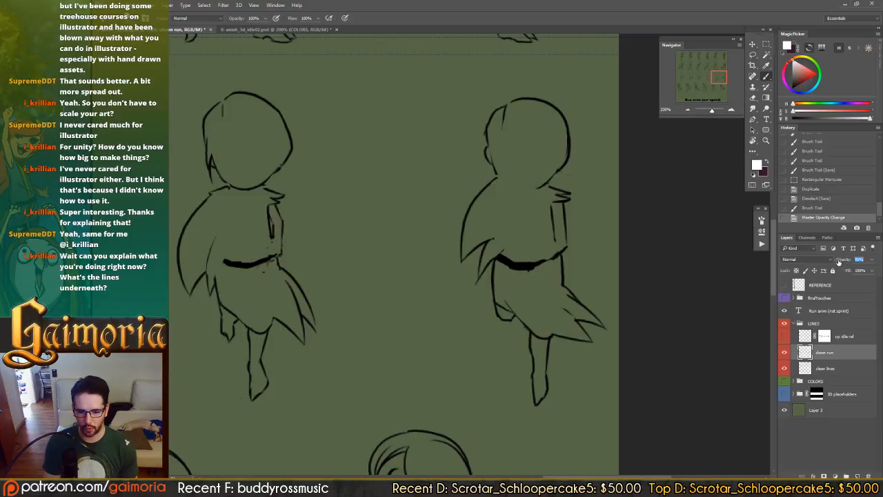
{"action": "left_click_drag", "start_coordinate": [801, 261], "coordinate": [795, 261]}
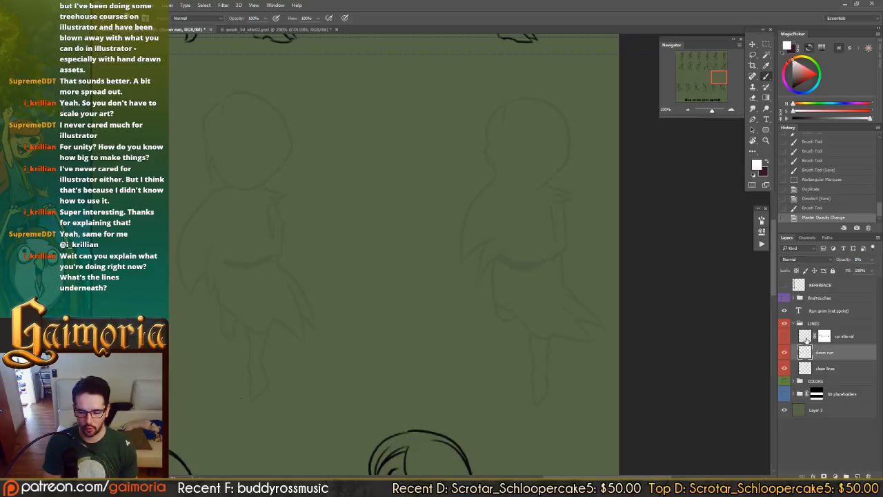
{"action": "left_click", "coordinate": [805, 338]}
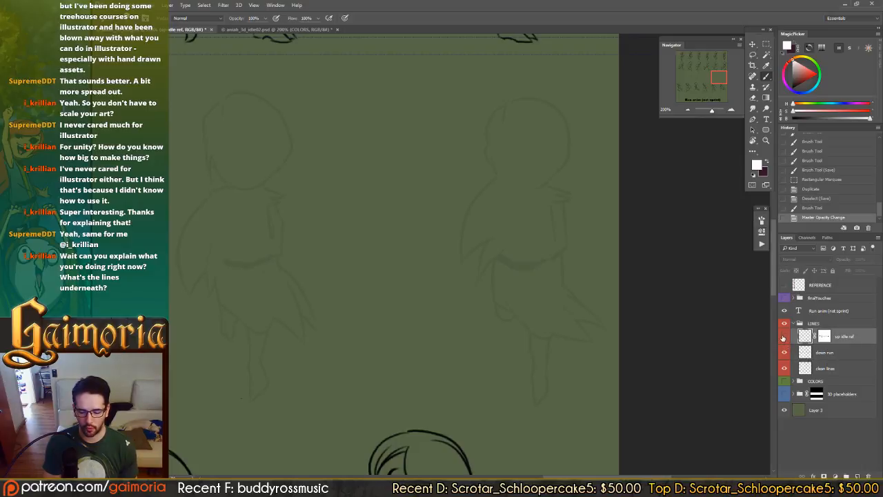
- Examine the back-facing idle line art in the aniah_3d_idle02.psd document
{"action": "left_click", "coordinate": [276, 29]}
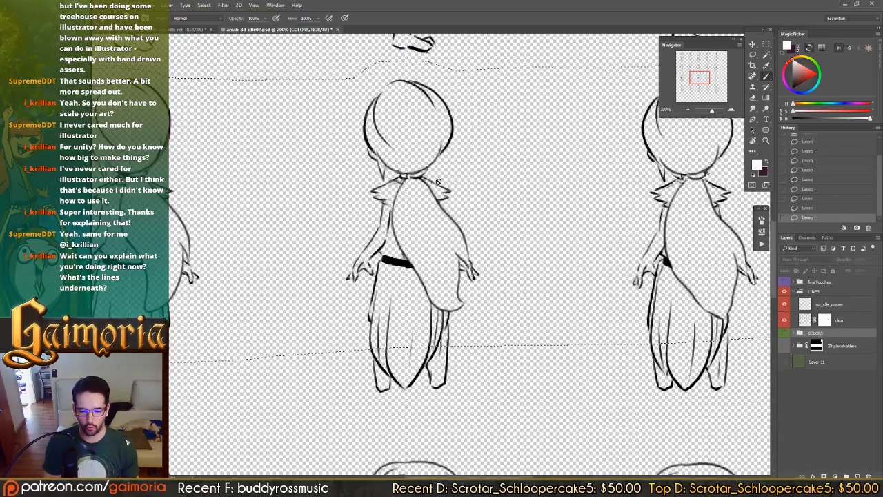
{"action": "mouse_move", "coordinate": [394, 181]}
{"action": "left_mouse_down"}
{"action": "mouse_move", "coordinate": [573, 215]}
{"action": "mouse_move", "coordinate": [455, 200]}
{"action": "mouse_move", "coordinate": [543, 202]}
{"action": "left_mouse_up"}
{"action": "left_click_drag", "start_coordinate": [735, 209], "coordinate": [502, 191]}
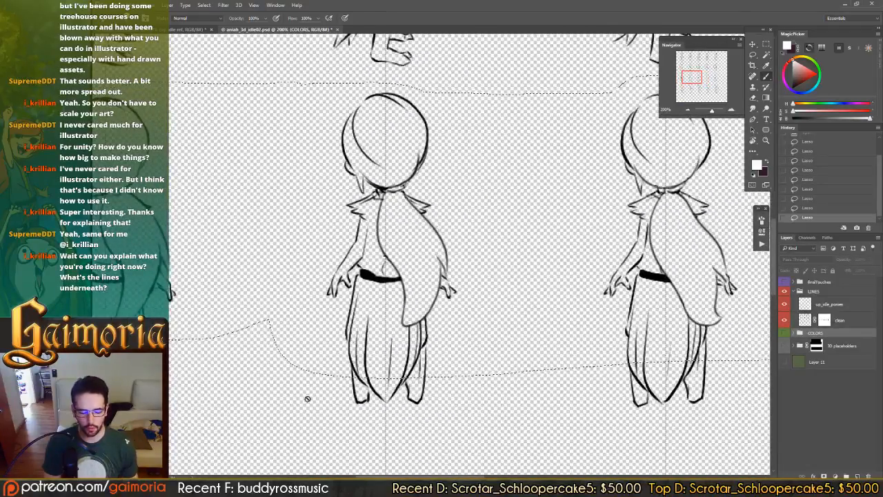
- Switch to Unity, enlarge the running game view, and move the character upward to compare her back-facing idle and run sprites
{"action": "key", "text": "alt+Tab"}
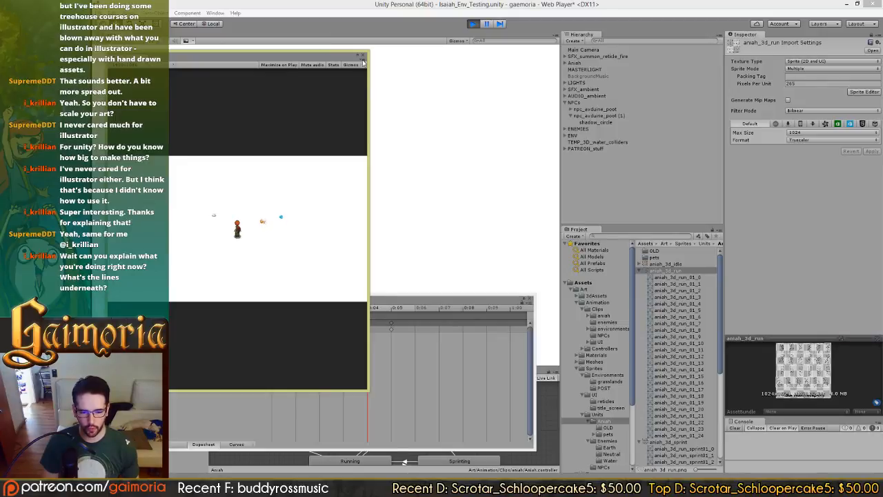
{"action": "key", "text": "shift+space"}
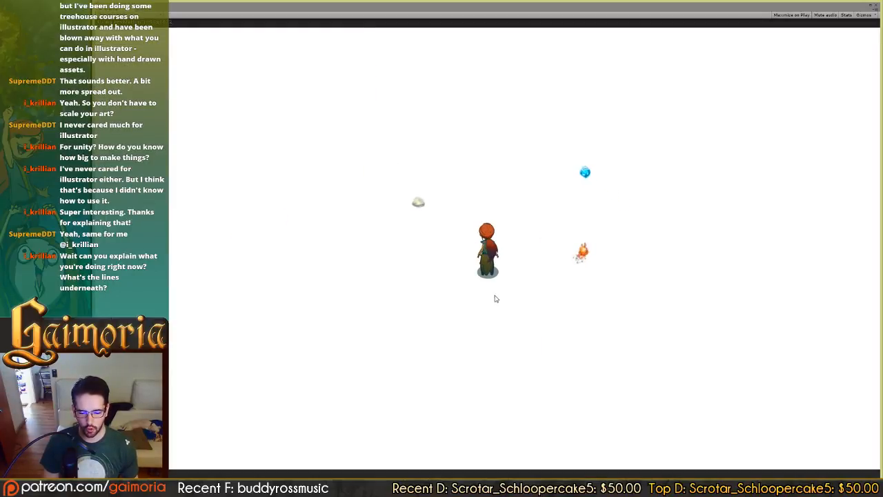
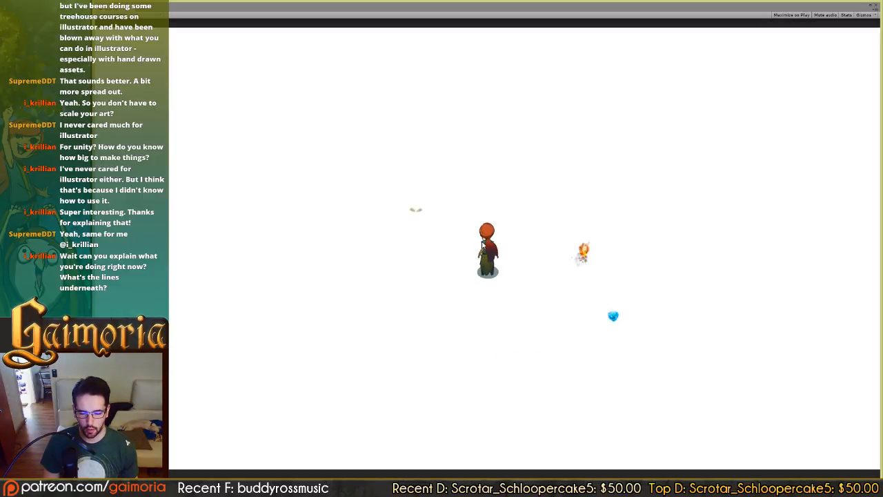
{"action": "key", "text": "w"}
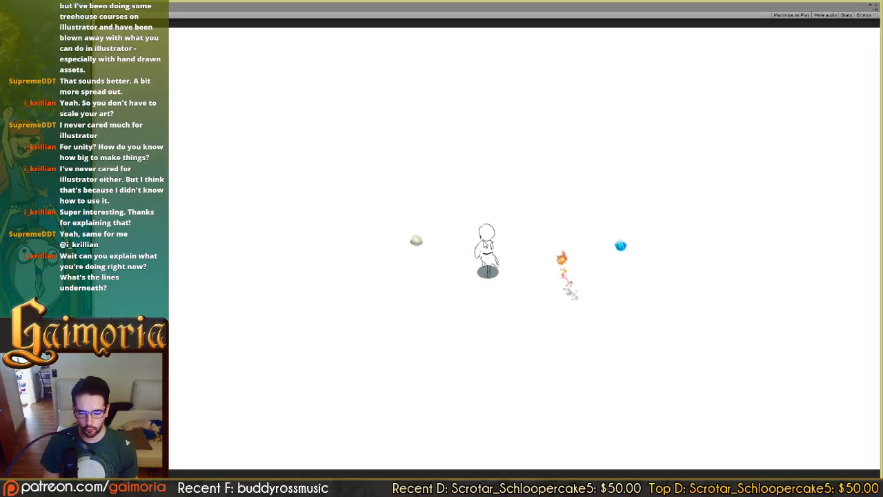
{"action": "key", "text": "w"}
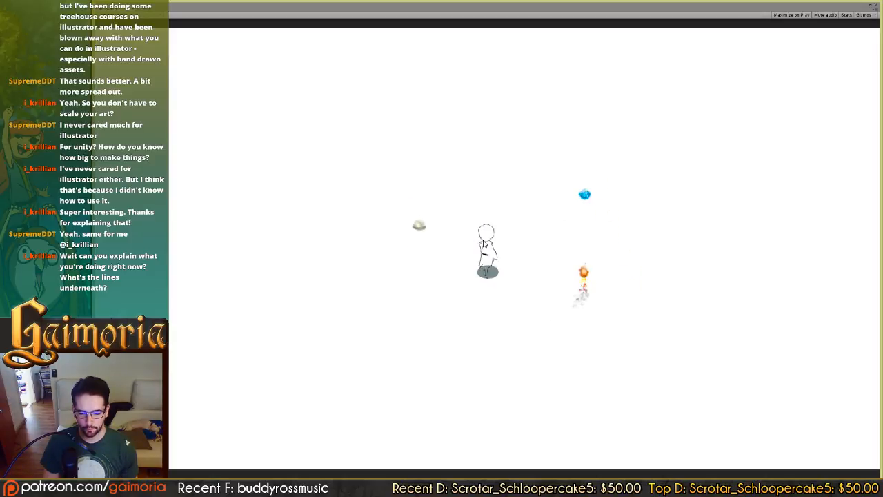
{"action": "key", "text": "w"}
{"action": "key", "text": "w"}
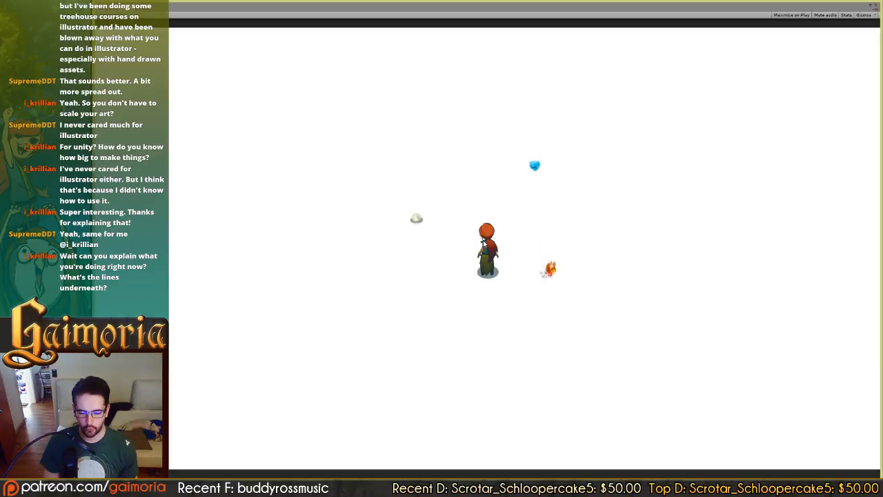
{"action": "key", "text": "alt+Tab"}
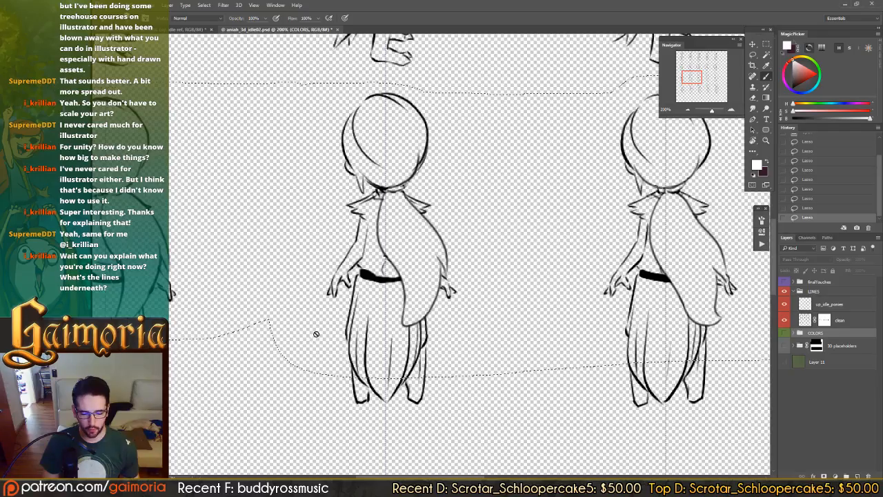
- Return to the Photoshop run animation document and show the up idle ref layer over the faint run lines
{"action": "left_click", "coordinate": [191, 29]}
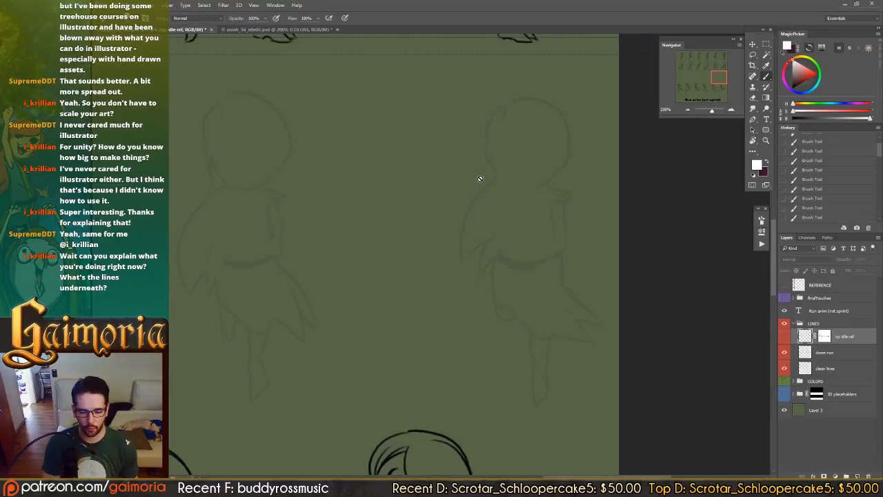
{"action": "left_click_drag", "start_coordinate": [388, 150], "coordinate": [552, 155]}
{"action": "left_click_drag", "start_coordinate": [419, 179], "coordinate": [663, 165]}
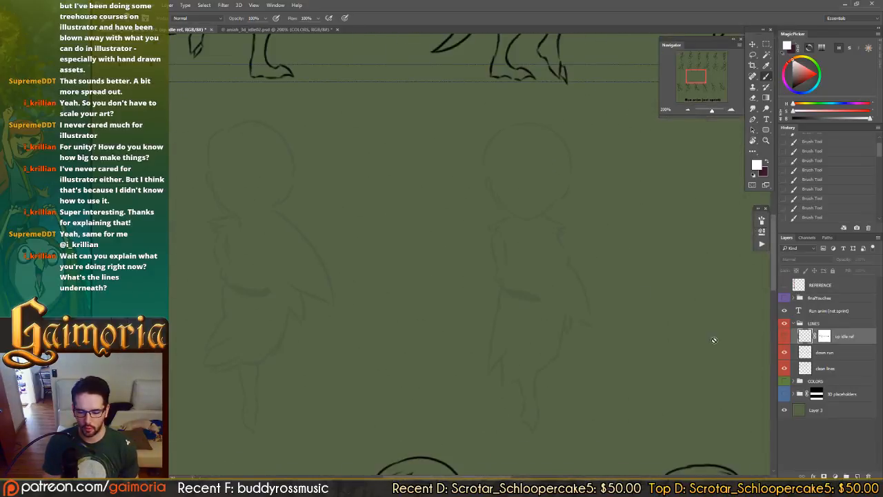
{"action": "left_click", "coordinate": [784, 336]}
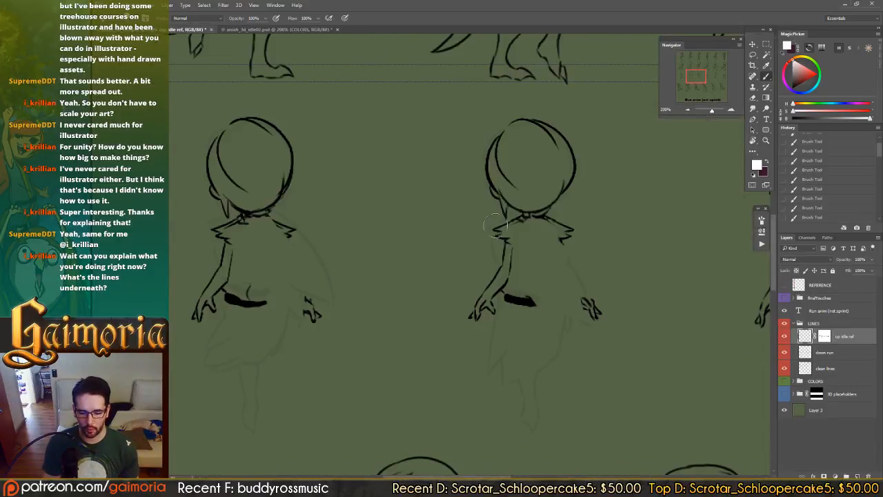
- Mask out the cape, skirt and leg lines of the sixth back-facing frame on the up idle ref layer's mask
{"action": "mouse_move", "coordinate": [447, 210]}
{"action": "left_mouse_down"}
{"action": "mouse_move", "coordinate": [538, 194]}
{"action": "mouse_move", "coordinate": [664, 194]}
{"action": "left_mouse_up"}
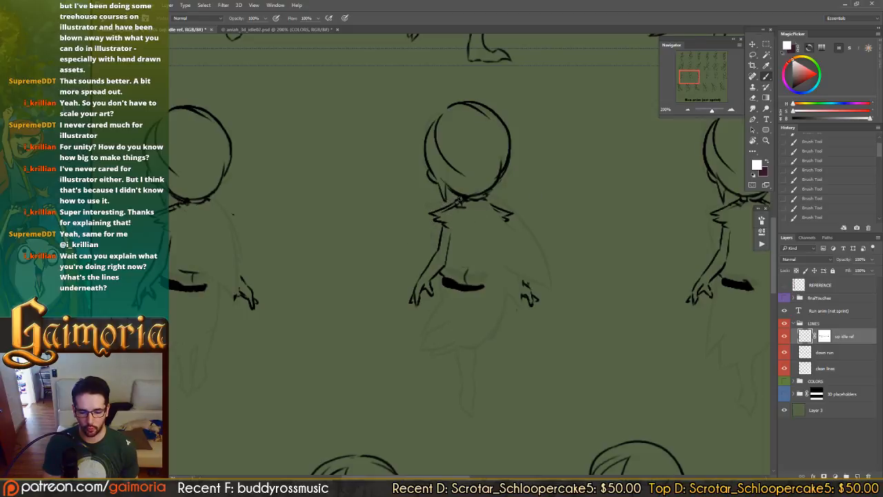
{"action": "left_click_drag", "start_coordinate": [390, 202], "coordinate": [476, 199]}
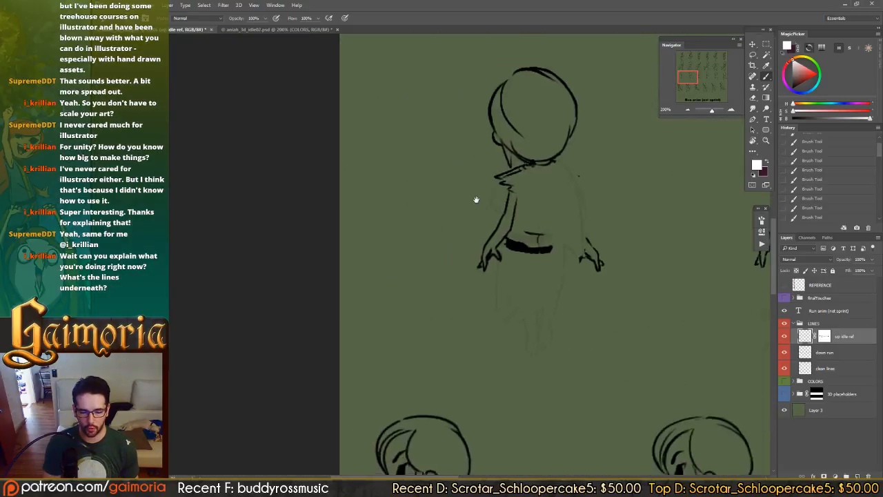
{"action": "left_click_drag", "start_coordinate": [687, 174], "coordinate": [397, 212]}
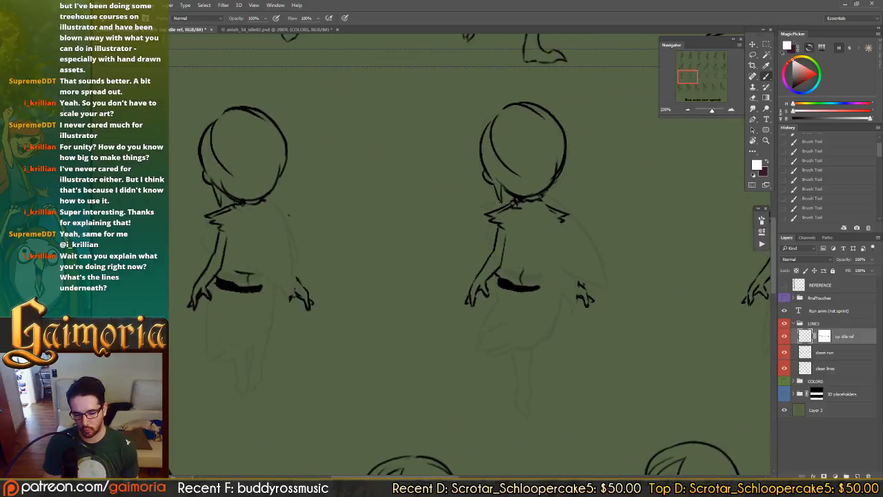
{"action": "mouse_move", "coordinate": [550, 220]}
{"action": "left_mouse_down"}
{"action": "mouse_move", "coordinate": [570, 207]}
{"action": "mouse_move", "coordinate": [573, 223]}
{"action": "mouse_move", "coordinate": [458, 216]}
{"action": "mouse_move", "coordinate": [584, 216]}
{"action": "mouse_move", "coordinate": [532, 203]}
{"action": "mouse_move", "coordinate": [479, 211]}
{"action": "mouse_move", "coordinate": [550, 211]}
{"action": "mouse_move", "coordinate": [477, 195]}
{"action": "mouse_move", "coordinate": [502, 197]}
{"action": "left_mouse_up"}
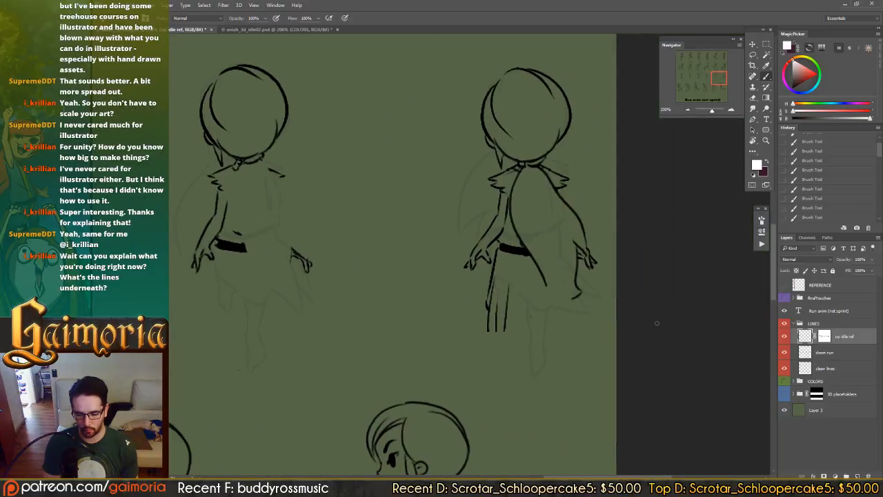
{"action": "left_click", "coordinate": [825, 336]}
{"action": "mouse_move", "coordinate": [492, 275]}
{"action": "left_mouse_down"}
{"action": "mouse_move", "coordinate": [499, 251]}
{"action": "mouse_move", "coordinate": [498, 263]}
{"action": "left_mouse_up"}
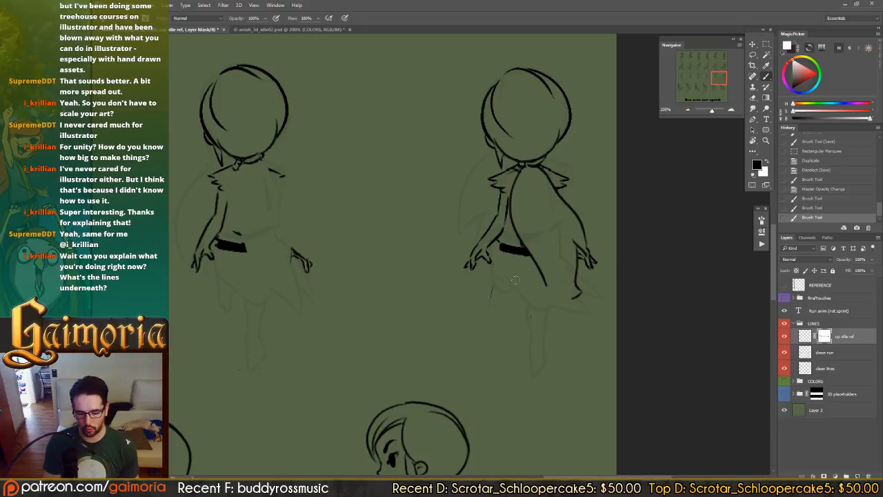
{"action": "mouse_move", "coordinate": [525, 302]}
{"action": "left_mouse_down"}
{"action": "mouse_move", "coordinate": [504, 269]}
{"action": "mouse_move", "coordinate": [535, 238]}
{"action": "left_mouse_up"}
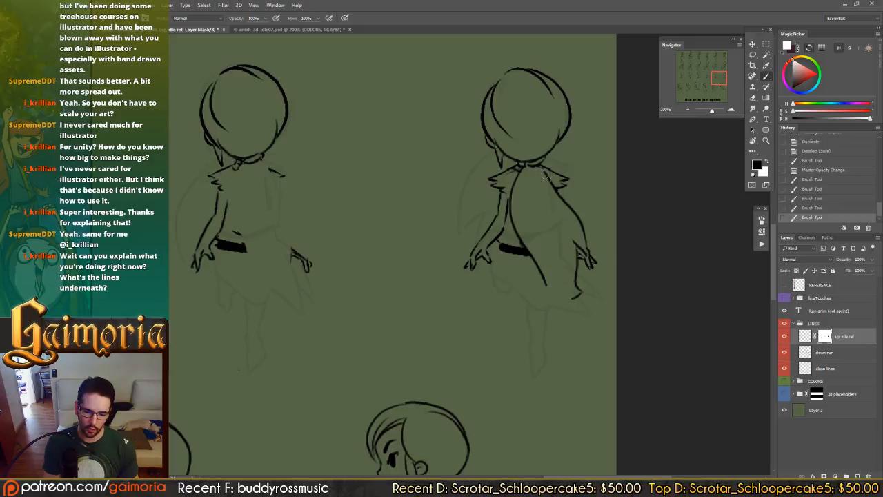
{"action": "mouse_move", "coordinate": [545, 178]}
{"action": "left_mouse_down"}
{"action": "mouse_move", "coordinate": [576, 210]}
{"action": "mouse_move", "coordinate": [582, 244]}
{"action": "left_mouse_up"}
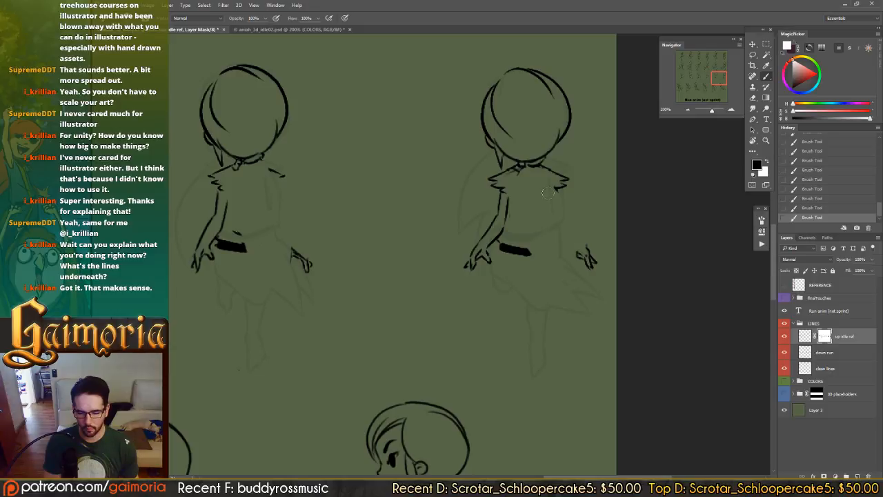
- Set the down run layer's opacity to 100% and add a layer mask to it
{"action": "mouse_move", "coordinate": [485, 191]}
{"action": "left_mouse_down"}
{"action": "mouse_move", "coordinate": [589, 191]}
{"action": "mouse_move", "coordinate": [534, 203]}
{"action": "left_mouse_up"}
{"action": "left_click", "coordinate": [804, 353]}
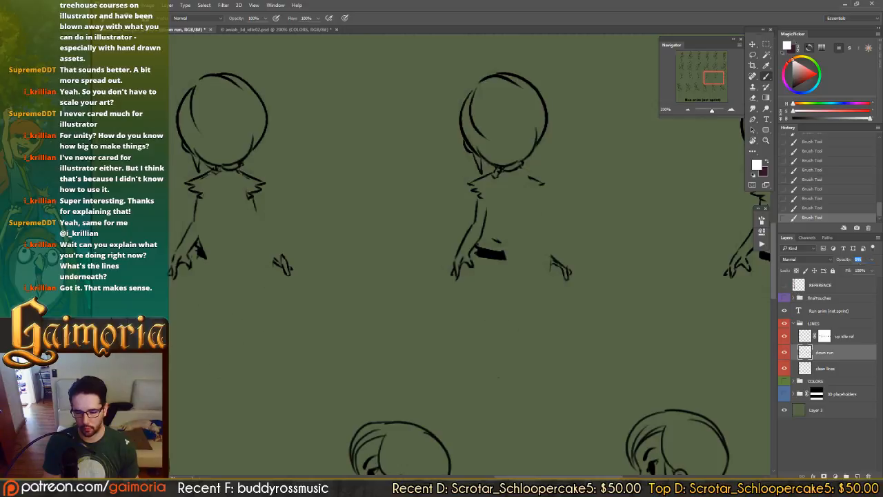
{"action": "key", "text": "Return"}
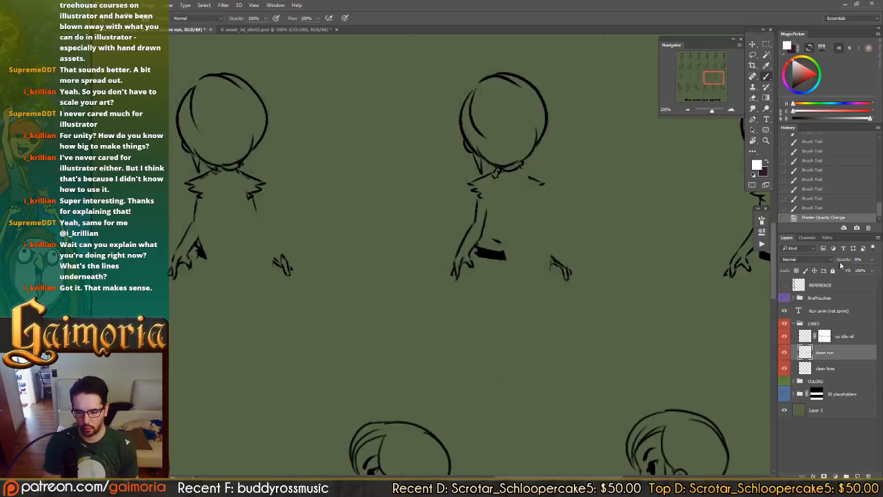
{"action": "key", "text": "Return"}
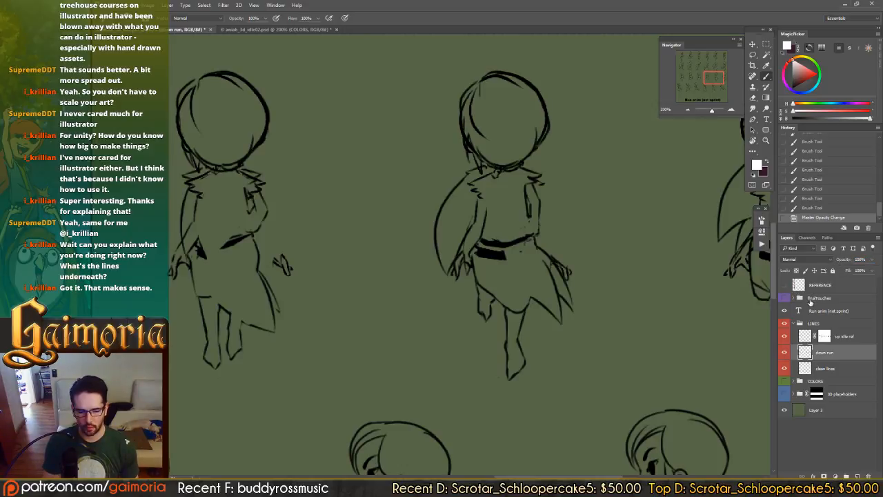
{"action": "left_click_drag", "start_coordinate": [473, 204], "coordinate": [395, 198]}
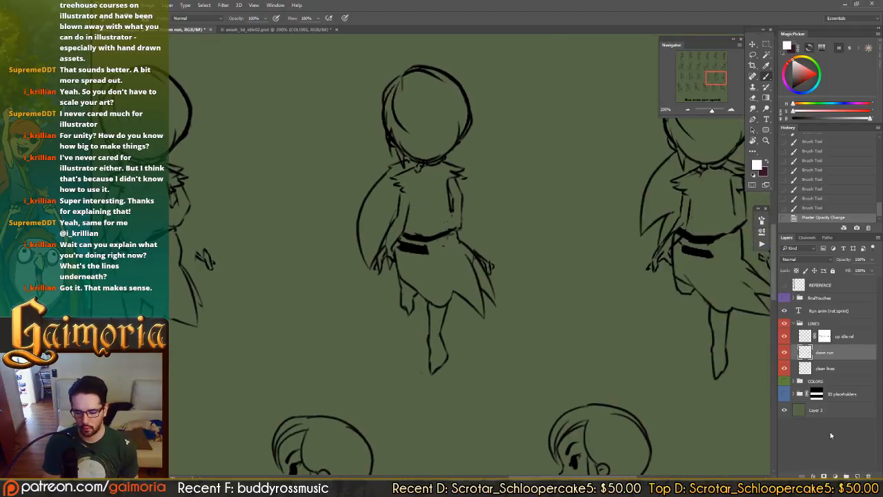
{"action": "left_click", "coordinate": [824, 475]}
- Mask out the overlapping head, shoulder and right arm lines of the sixth back-facing run frame, undoing the last stroke
{"action": "left_click_drag", "start_coordinate": [588, 268], "coordinate": [421, 258]}
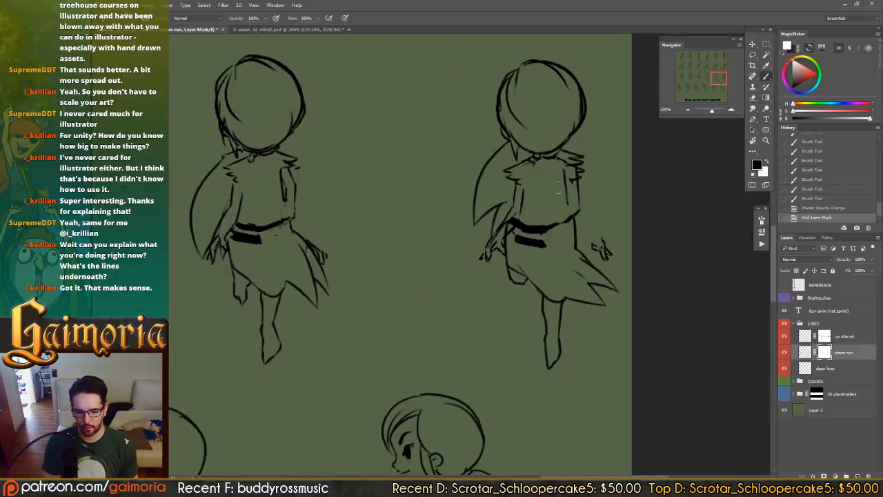
{"action": "left_click_drag", "start_coordinate": [584, 164], "coordinate": [570, 160]}
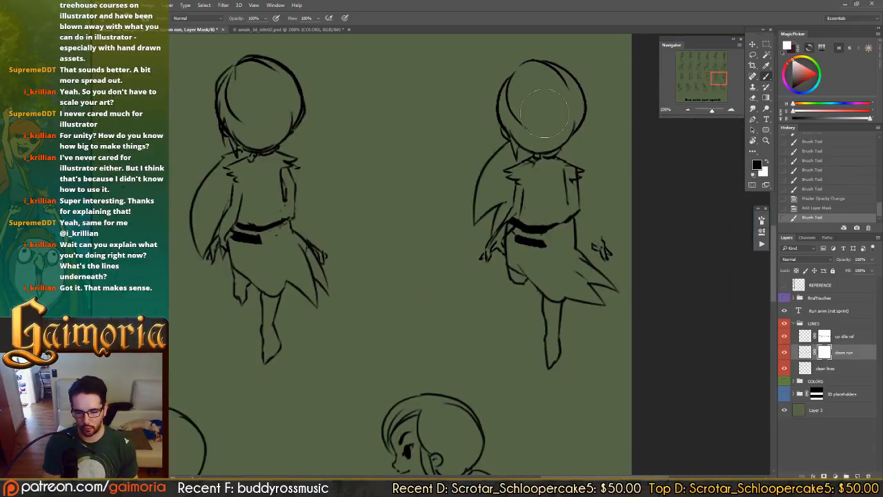
{"action": "mouse_move", "coordinate": [545, 114]}
{"action": "left_mouse_down"}
{"action": "mouse_move", "coordinate": [550, 140]}
{"action": "mouse_move", "coordinate": [562, 122]}
{"action": "mouse_move", "coordinate": [512, 134]}
{"action": "left_mouse_up"}
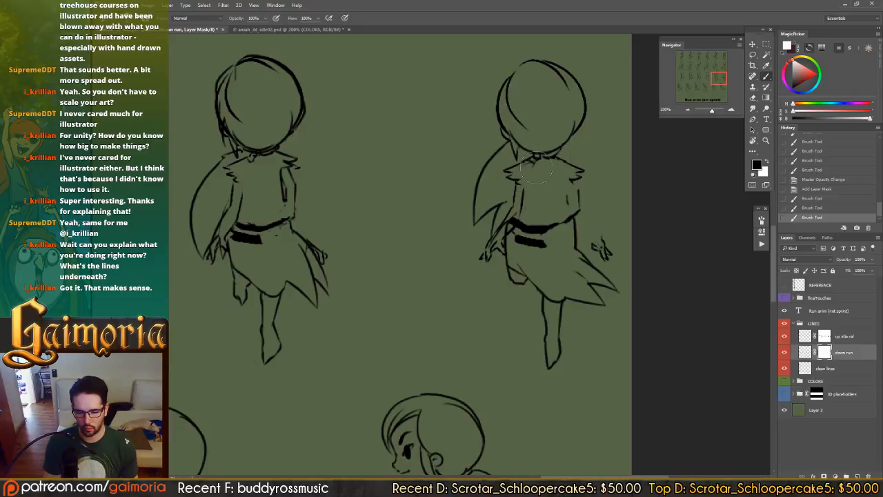
{"action": "mouse_move", "coordinate": [536, 169]}
{"action": "left_mouse_down"}
{"action": "mouse_move", "coordinate": [559, 204]}
{"action": "mouse_move", "coordinate": [573, 191]}
{"action": "mouse_move", "coordinate": [565, 212]}
{"action": "left_mouse_up"}
{"action": "key", "text": "bracketleft"}
{"action": "key", "text": "bracketleft"}
{"action": "key", "text": "bracketleft"}
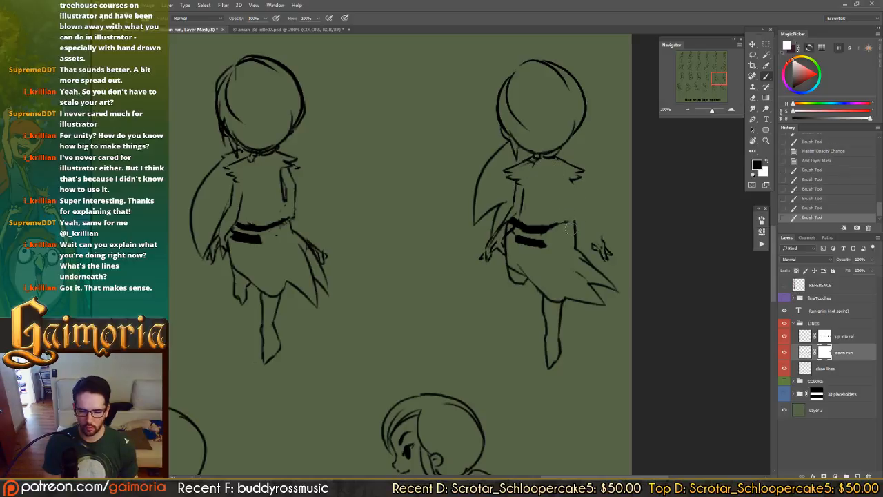
{"action": "key", "text": "ctrl+z"}
- Mask out the fifth back-facing run frame's overlapping head lines and touch up the mask around the sixth frame's right arm
{"action": "mouse_move", "coordinate": [582, 218]}
{"action": "left_mouse_down"}
{"action": "mouse_move", "coordinate": [575, 217]}
{"action": "mouse_move", "coordinate": [615, 189]}
{"action": "mouse_move", "coordinate": [716, 185]}
{"action": "left_mouse_up"}
{"action": "mouse_move", "coordinate": [380, 89]}
{"action": "left_mouse_down"}
{"action": "mouse_move", "coordinate": [423, 102]}
{"action": "mouse_move", "coordinate": [415, 65]}
{"action": "mouse_move", "coordinate": [400, 117]}
{"action": "mouse_move", "coordinate": [403, 74]}
{"action": "mouse_move", "coordinate": [373, 113]}
{"action": "left_mouse_up"}
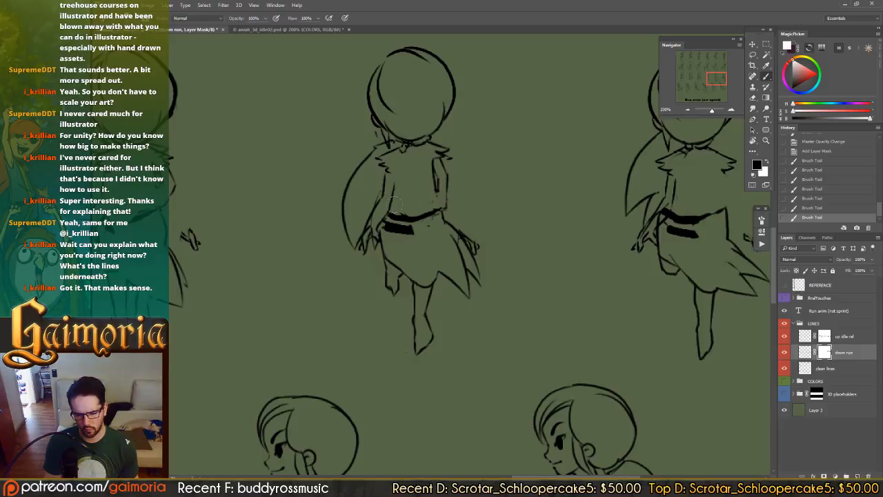
{"action": "scroll", "coordinate": [379, 187], "scroll_direction": "right", "scroll_amount": 3}
{"action": "key", "text": "x"}
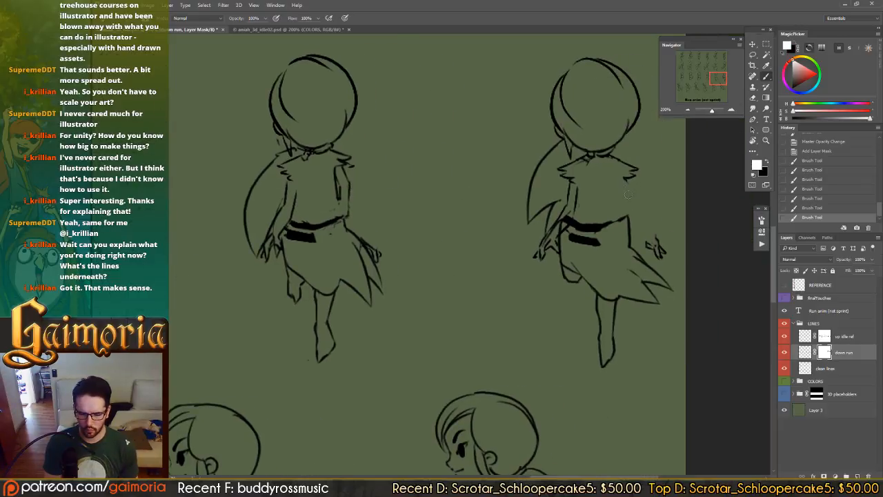
{"action": "left_click_drag", "start_coordinate": [619, 185], "coordinate": [616, 189]}
{"action": "key", "text": "x"}
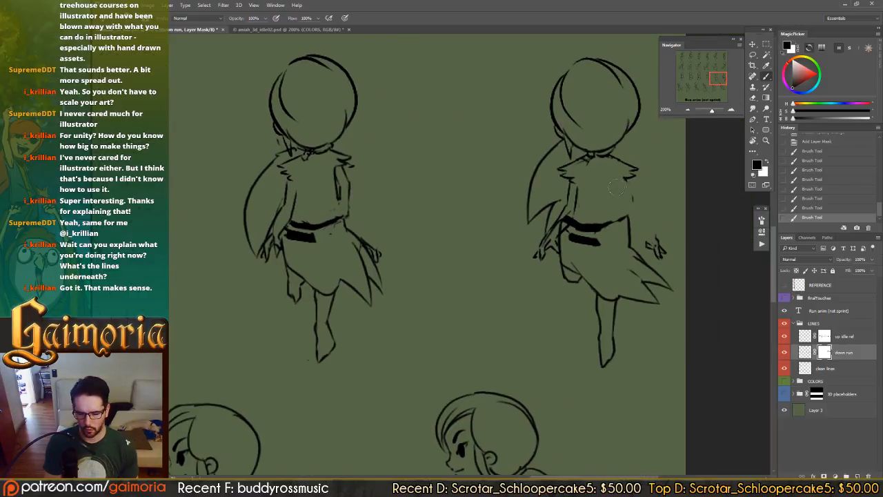
- Mask out the overlapping head and neck lines of the fourth back-facing run frame on the down run layer's mask
{"action": "mouse_move", "coordinate": [375, 181]}
{"action": "left_mouse_down"}
{"action": "mouse_move", "coordinate": [617, 165]}
{"action": "mouse_move", "coordinate": [300, 171]}
{"action": "mouse_move", "coordinate": [207, 156]}
{"action": "left_mouse_up"}
{"action": "mouse_move", "coordinate": [410, 169]}
{"action": "left_mouse_down"}
{"action": "mouse_move", "coordinate": [421, 215]}
{"action": "mouse_move", "coordinate": [382, 217]}
{"action": "mouse_move", "coordinate": [532, 221]}
{"action": "left_mouse_up"}
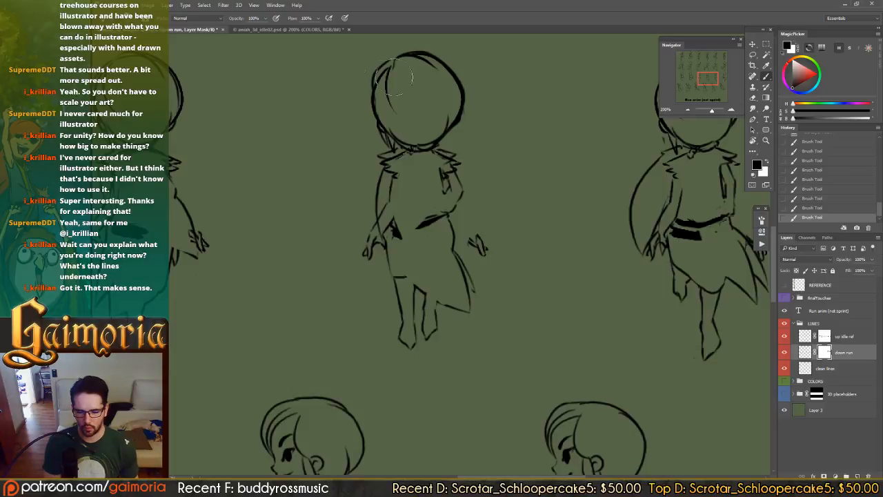
{"action": "mouse_move", "coordinate": [395, 77]}
{"action": "left_mouse_down"}
{"action": "mouse_move", "coordinate": [377, 89]}
{"action": "mouse_move", "coordinate": [453, 88]}
{"action": "mouse_move", "coordinate": [386, 80]}
{"action": "mouse_move", "coordinate": [424, 126]}
{"action": "mouse_move", "coordinate": [389, 120]}
{"action": "mouse_move", "coordinate": [390, 136]}
{"action": "mouse_move", "coordinate": [377, 140]}
{"action": "mouse_move", "coordinate": [399, 138]}
{"action": "left_mouse_up"}
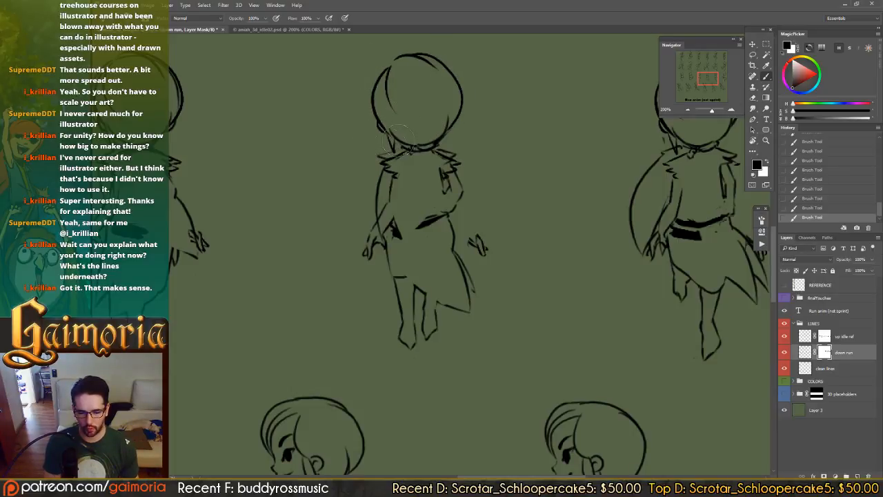
{"action": "left_click_drag", "start_coordinate": [453, 145], "coordinate": [433, 138]}
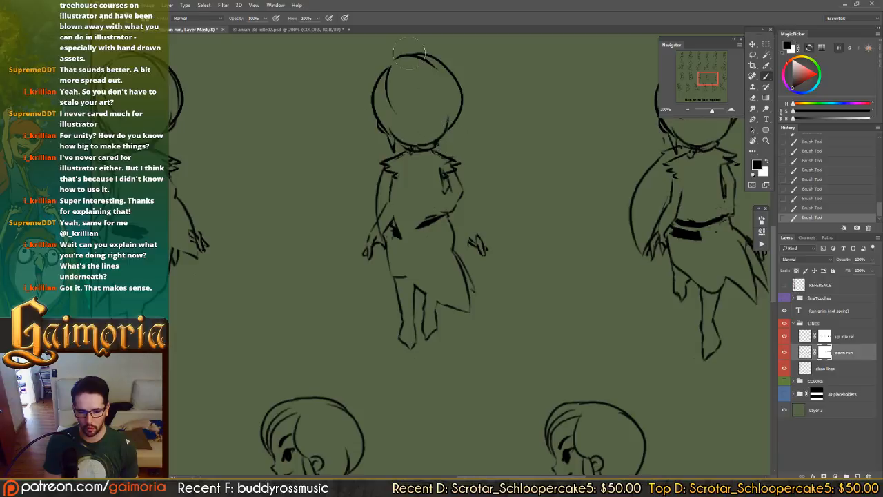
- Mask out the overlapping head, neck and shoulder lines of the third back-facing run frame on the down run mask
{"action": "left_click_drag", "start_coordinate": [194, 129], "coordinate": [418, 156]}
{"action": "mouse_move", "coordinate": [343, 106]}
{"action": "left_mouse_down"}
{"action": "mouse_move", "coordinate": [372, 91]}
{"action": "mouse_move", "coordinate": [341, 153]}
{"action": "left_mouse_up"}
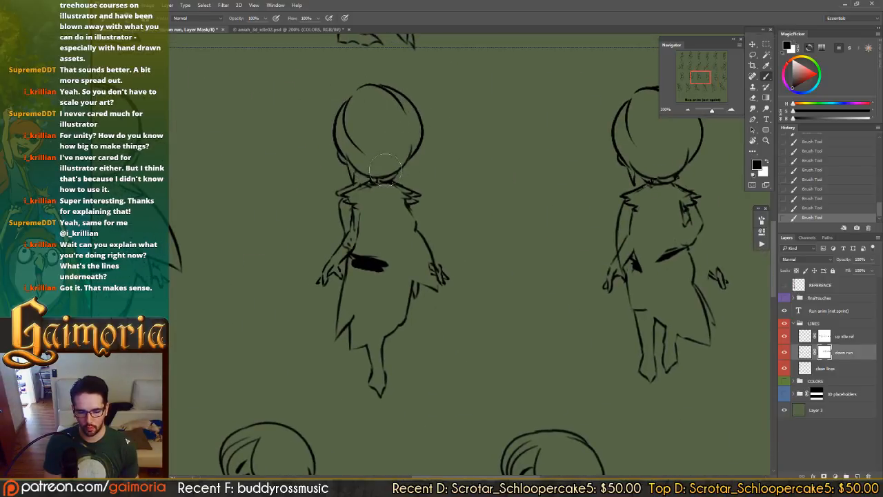
{"action": "left_click_drag", "start_coordinate": [353, 172], "coordinate": [305, 190]}
{"action": "left_click_drag", "start_coordinate": [417, 201], "coordinate": [391, 193]}
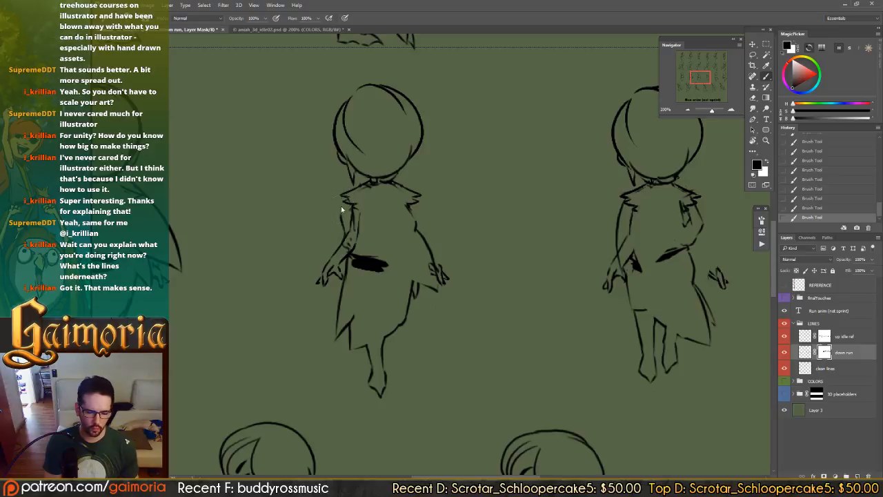
- Mask out the overlapping head and shoulder lines of the second and first back-facing frames, comparing the last strokes with undo and redo
{"action": "left_click_drag", "start_coordinate": [378, 170], "coordinate": [459, 173]}
{"action": "mouse_move", "coordinate": [200, 169]}
{"action": "left_mouse_down"}
{"action": "mouse_move", "coordinate": [423, 173]}
{"action": "mouse_move", "coordinate": [424, 166]}
{"action": "mouse_move", "coordinate": [379, 182]}
{"action": "left_mouse_up"}
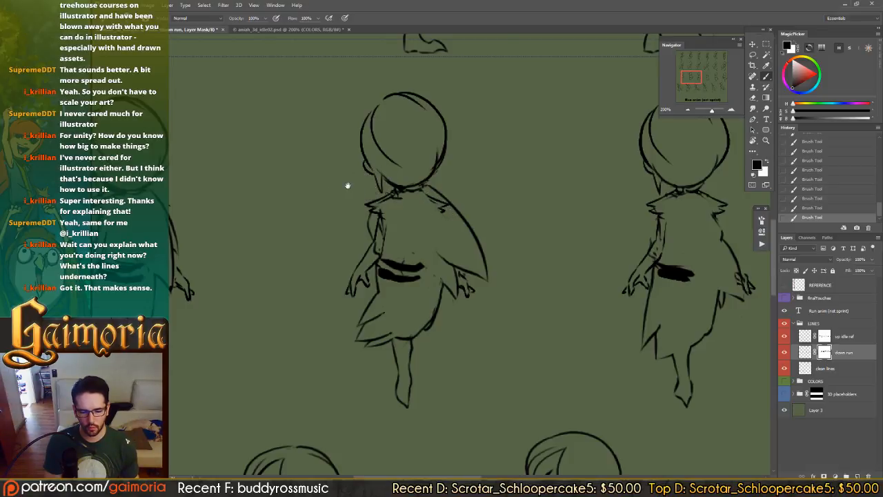
{"action": "left_click_drag", "start_coordinate": [222, 186], "coordinate": [488, 194]}
{"action": "left_click_drag", "start_coordinate": [366, 113], "coordinate": [427, 122]}
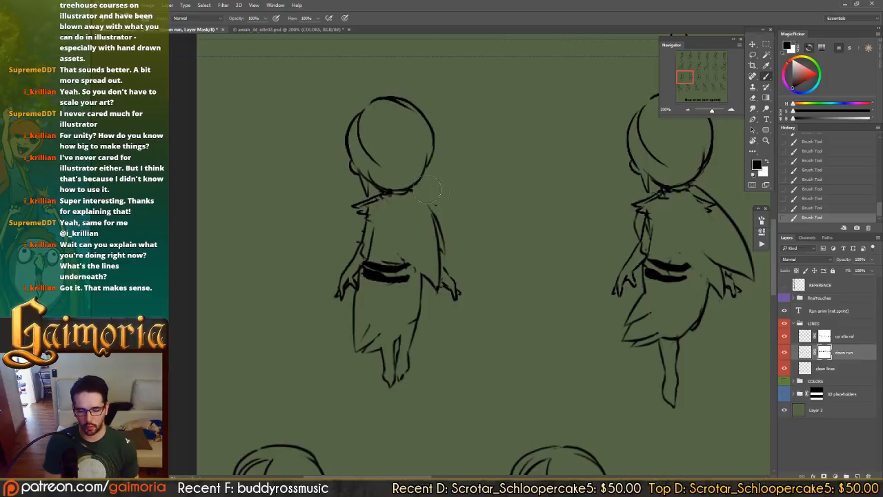
{"action": "key", "text": "ctrl+z"}
{"action": "key", "text": "ctrl+z"}
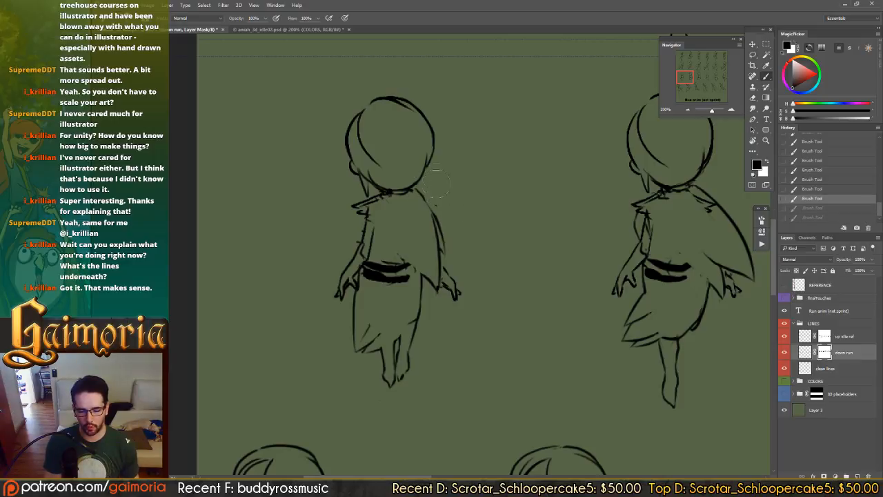
{"action": "key", "text": "ctrl+shift+z"}
{"action": "key", "text": "ctrl+shift+z"}
- Mask out the extra arm and shoulder lines of the fourth, fifth and sixth back-facing frames on the down run and up idle ref masks
{"action": "left_click_drag", "start_coordinate": [509, 244], "coordinate": [420, 203]}
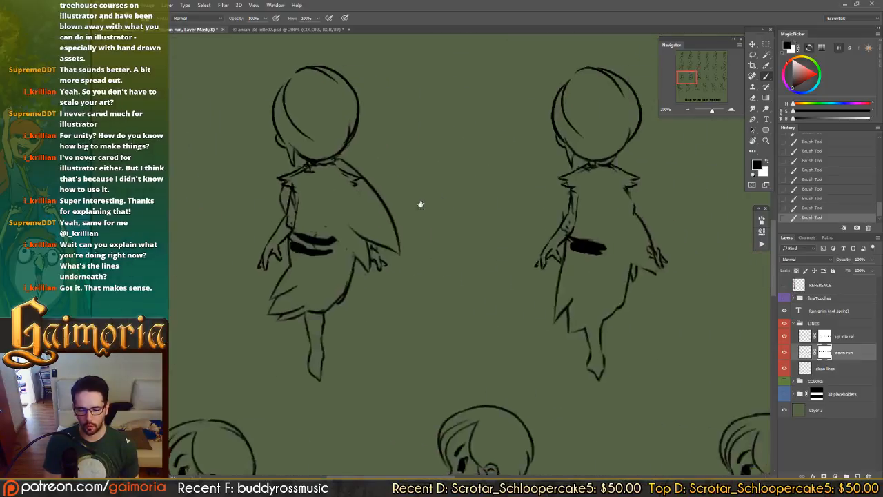
{"action": "mouse_move", "coordinate": [475, 234]}
{"action": "left_mouse_down"}
{"action": "mouse_move", "coordinate": [375, 240]}
{"action": "mouse_move", "coordinate": [412, 211]}
{"action": "mouse_move", "coordinate": [467, 216]}
{"action": "left_mouse_up"}
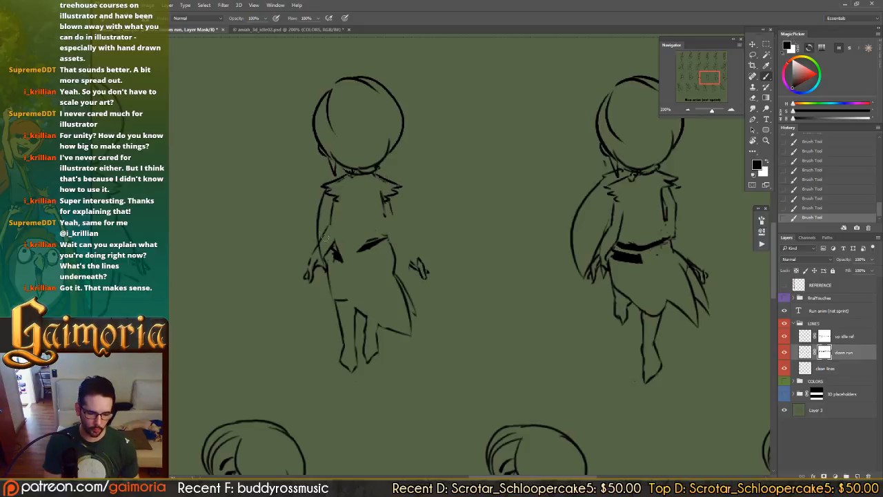
{"action": "key", "text": "alt+bracketright"}
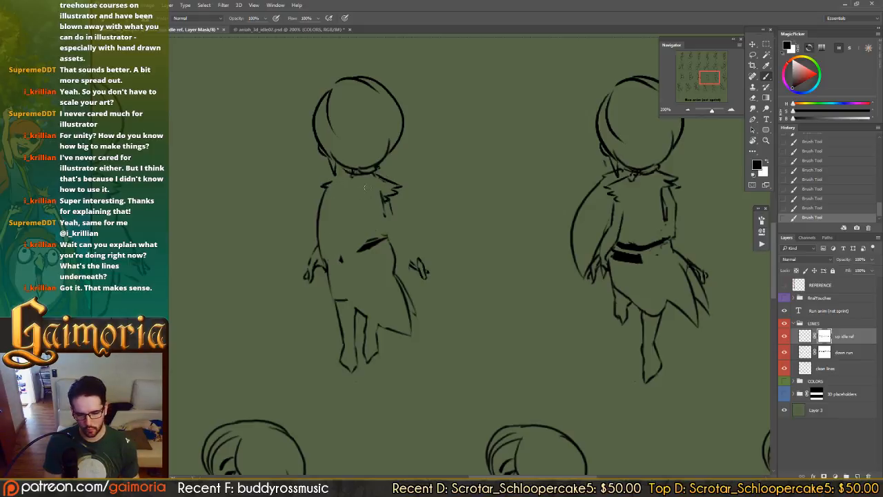
{"action": "left_click_drag", "start_coordinate": [403, 219], "coordinate": [374, 242]}
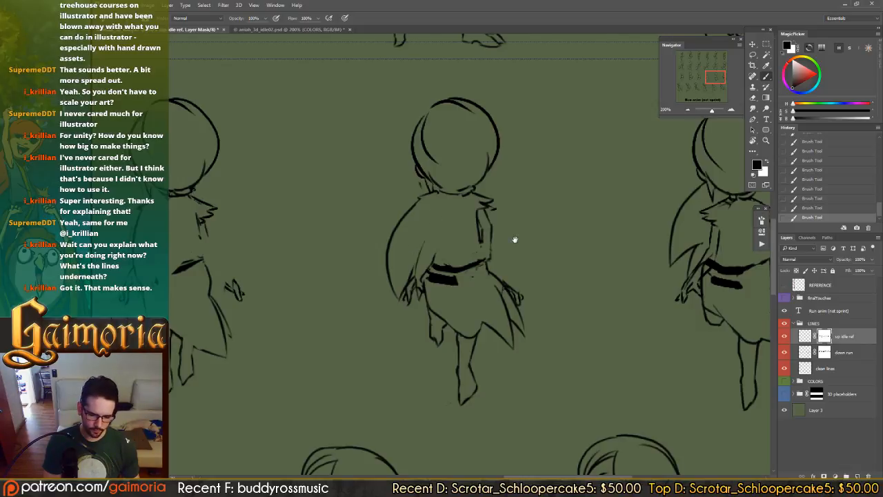
{"action": "left_click_drag", "start_coordinate": [514, 239], "coordinate": [317, 243]}
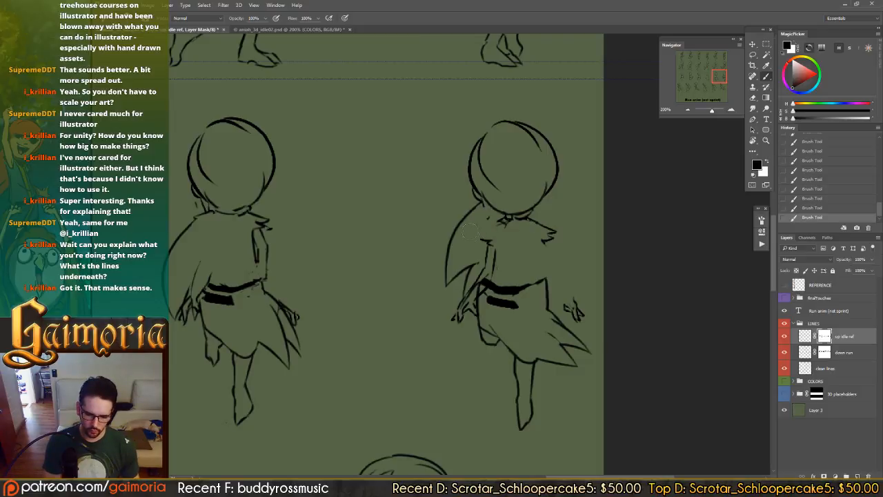
{"action": "left_click_drag", "start_coordinate": [483, 215], "coordinate": [498, 232]}
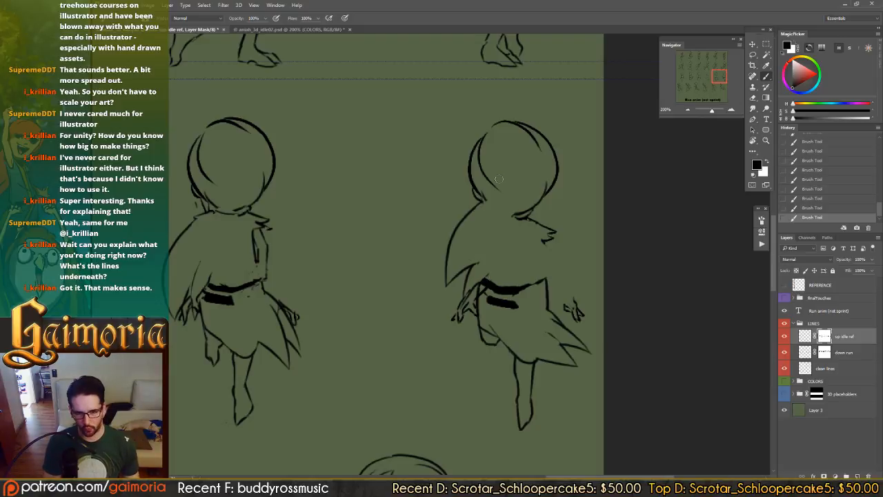
- Save the document, and with the Layer 3 background hidden, save a PNG copy over aniah_3d_run.png in the movement folder
{"action": "key", "text": "v"}
{"action": "key", "text": "ctrl+s"}
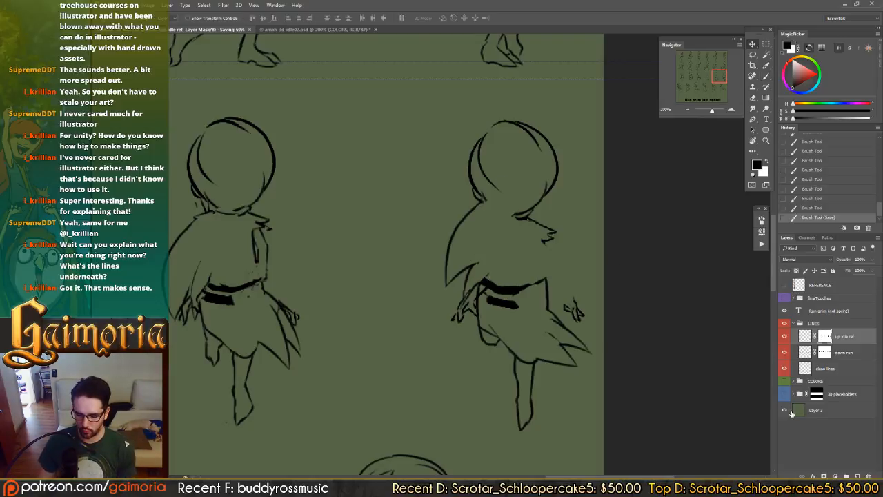
{"action": "left_click", "coordinate": [784, 411]}
{"action": "key", "text": "s"}
{"action": "key", "text": "ctrl+shift+s"}
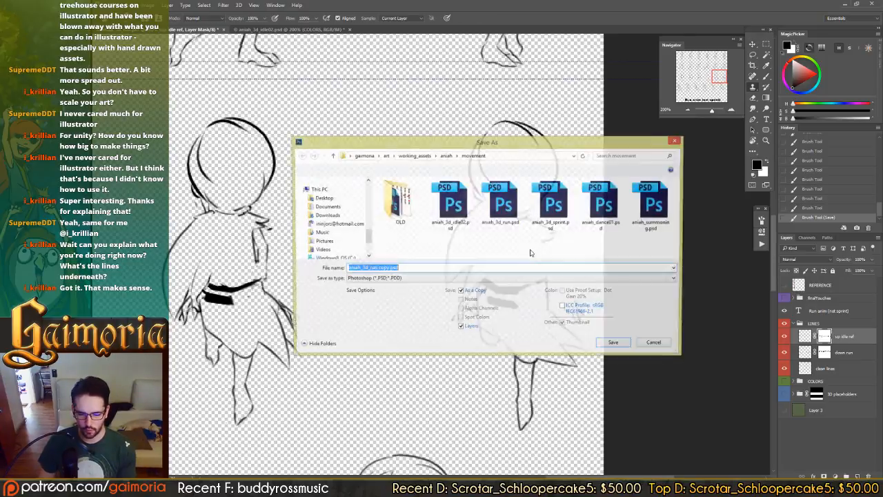
{"action": "left_click", "coordinate": [380, 278]}
{"action": "left_click", "coordinate": [366, 387]}
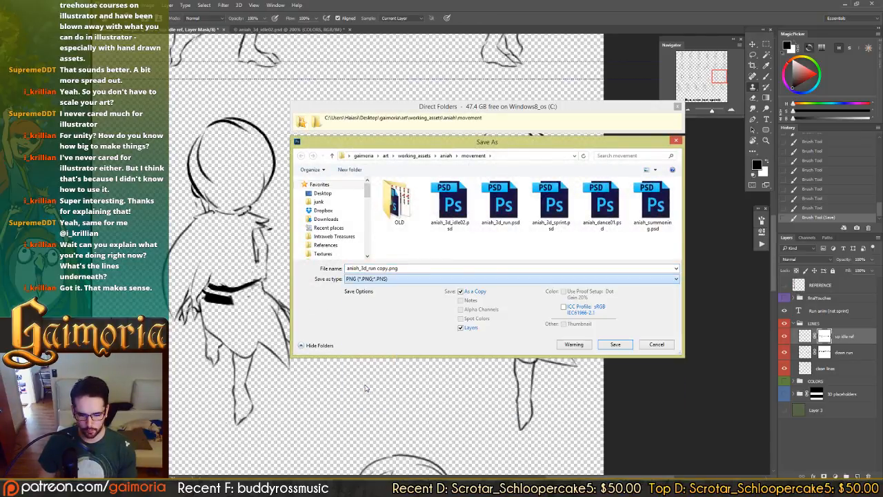
{"action": "double_click", "coordinate": [514, 226]}
{"action": "left_click", "coordinate": [504, 244]}
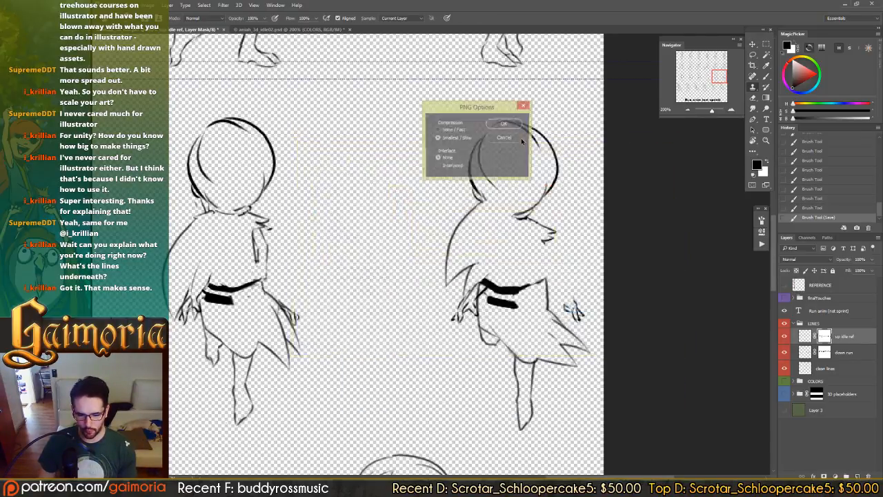
{"action": "key", "text": "Return"}
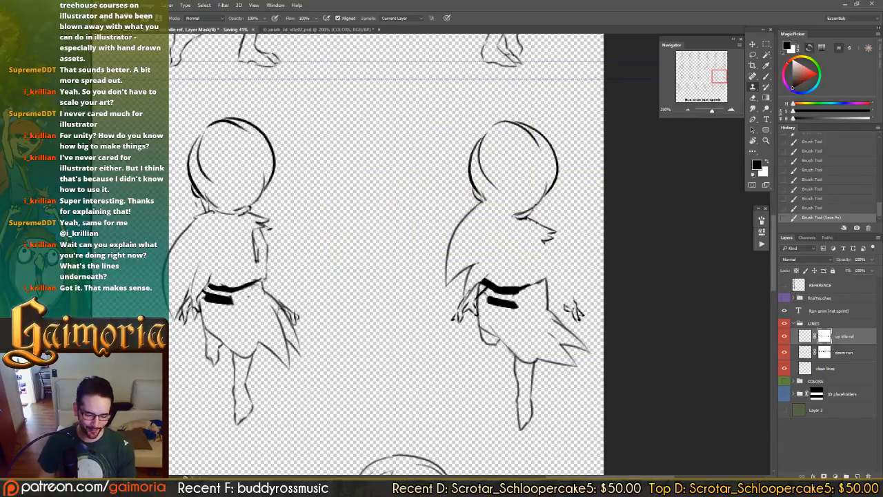
- Switch to File Explorer and copy aniah_3d_run.png from the movement folder into the Aniah sprites folder, replacing the existing file
{"action": "mouse_move", "coordinate": [237, 483]}
{"action": "left_click", "coordinate": [214, 448]}
{"action": "left_click", "coordinate": [240, 464]}
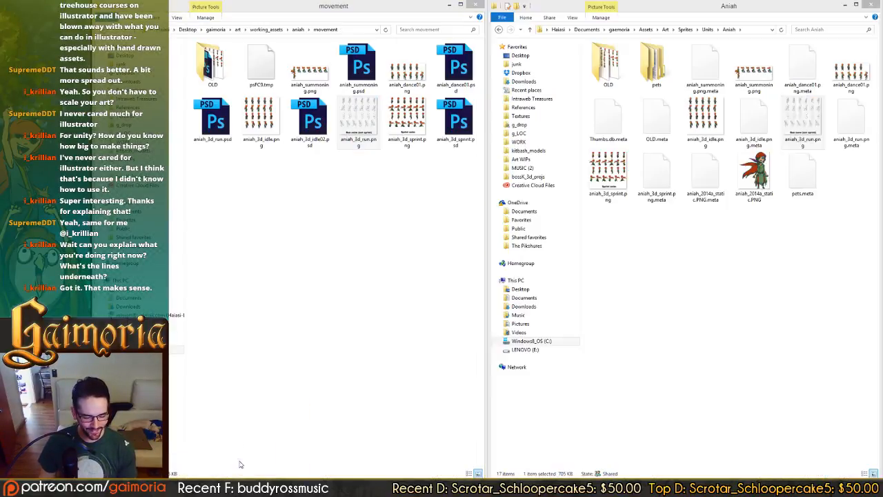
{"action": "left_click", "coordinate": [292, 231]}
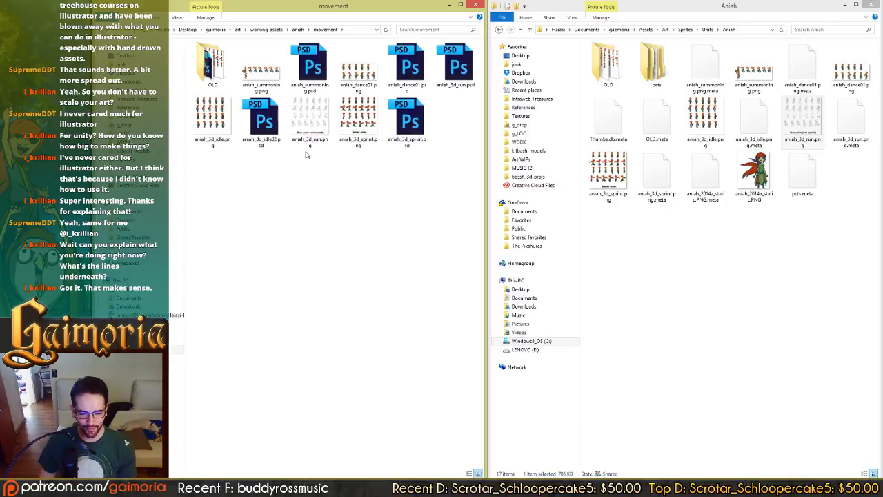
{"action": "left_click_drag", "start_coordinate": [310, 117], "coordinate": [686, 257]}
{"action": "left_click", "coordinate": [698, 265]}
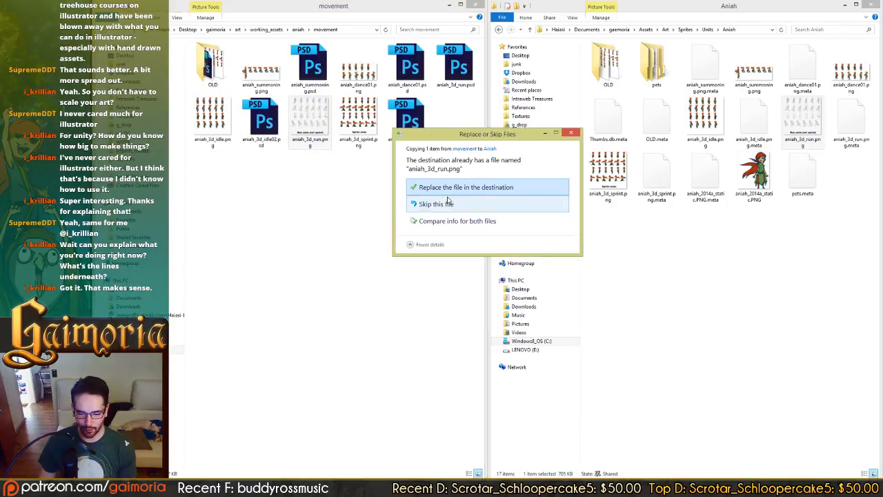
{"action": "left_click", "coordinate": [455, 187]}
- Switch to the Unity game view and run the character upward repeatedly to check the back-facing run animation
{"action": "key", "text": "alt+Tab"}
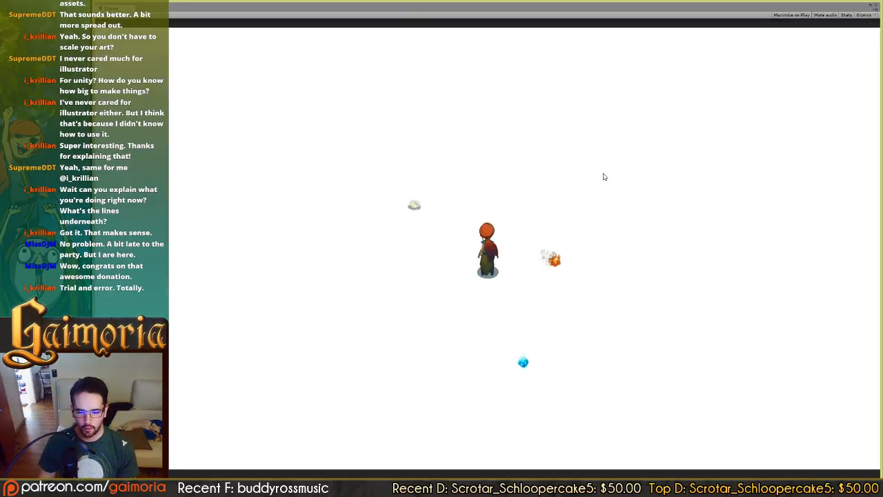
{"action": "key", "text": "w"}
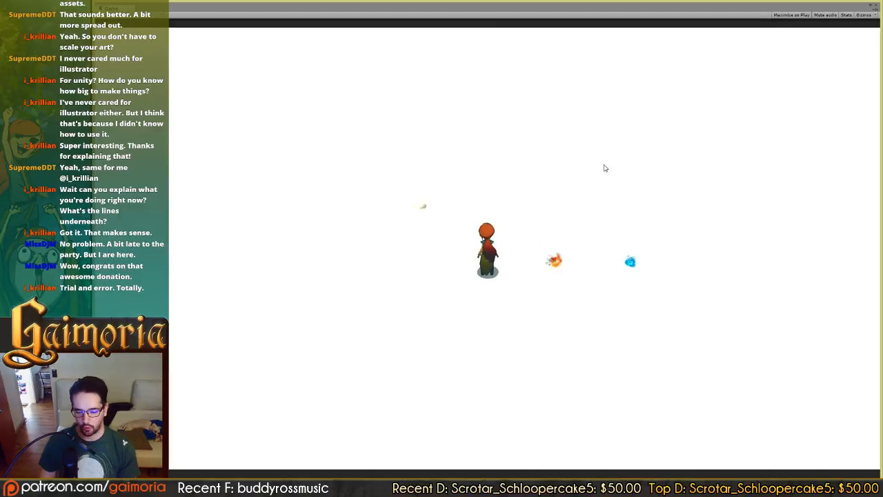
{"action": "key", "text": "w"}
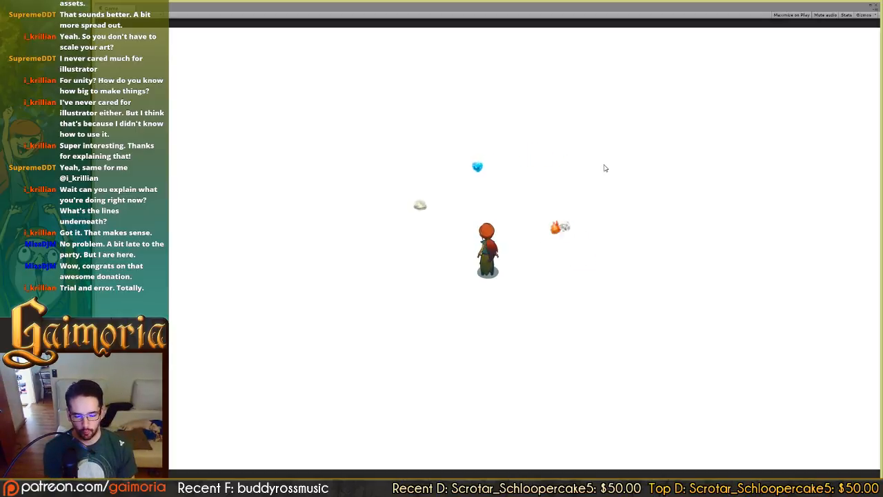
{"action": "key", "text": "w"}
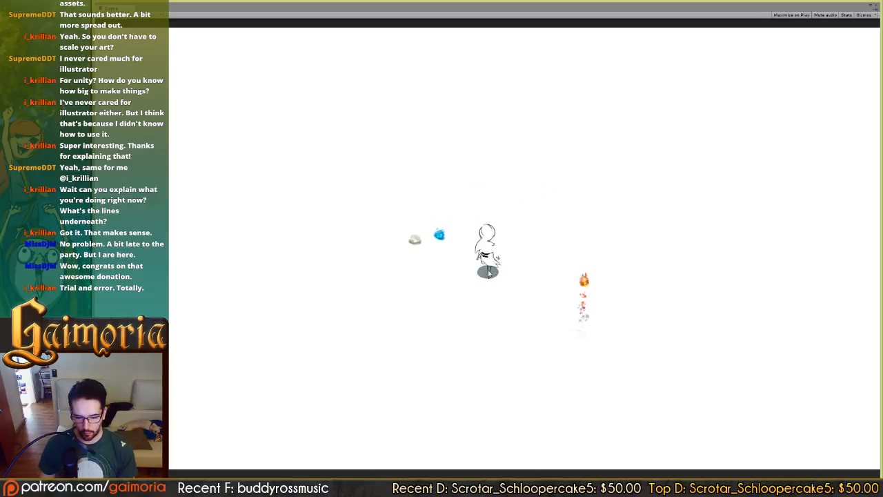
- Return to Photoshop and merge the up idle ref and down run layers into one layer
{"action": "left_click", "coordinate": [192, 477]}
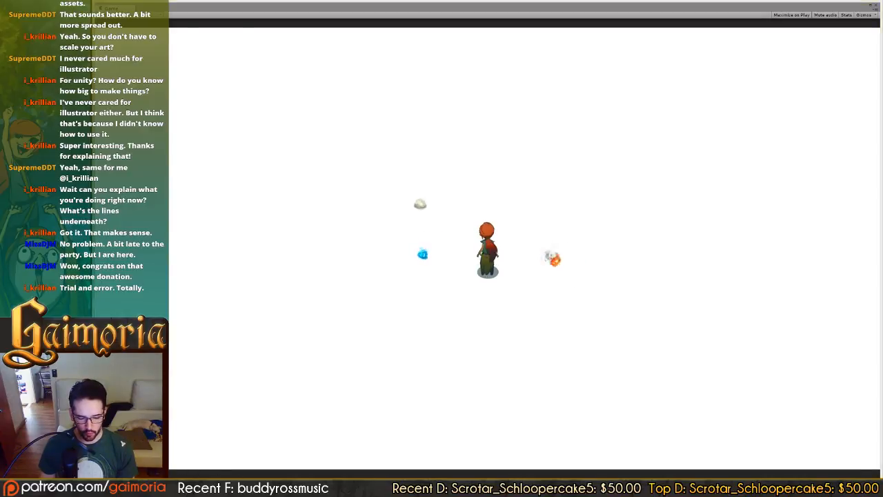
{"action": "left_click_drag", "start_coordinate": [342, 286], "coordinate": [442, 262]}
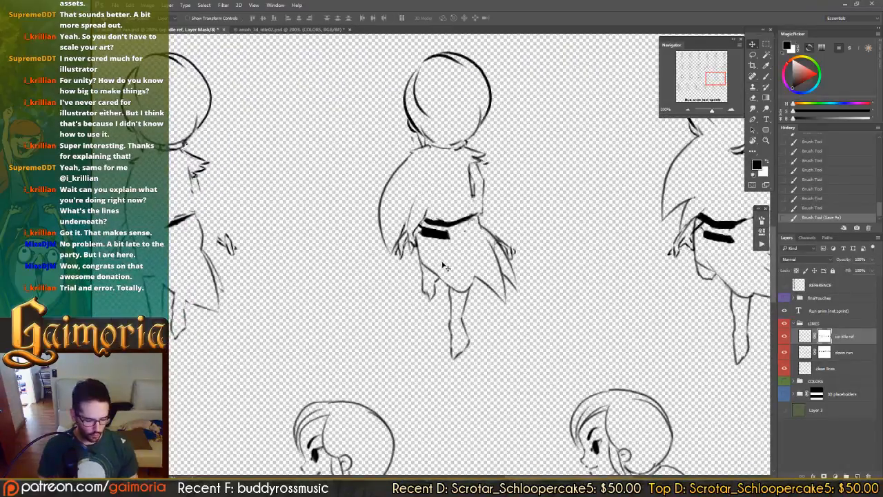
{"action": "left_click_drag", "start_coordinate": [613, 225], "coordinate": [423, 224]}
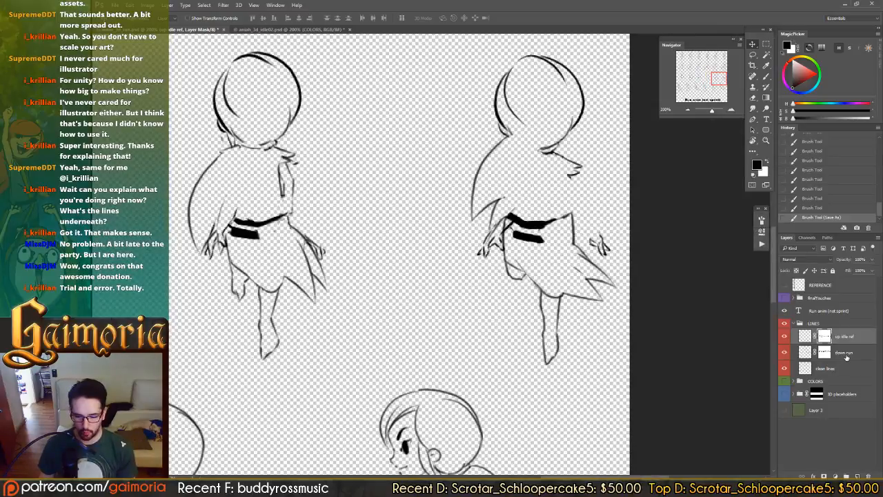
{"action": "key", "text": "ctrl+e"}
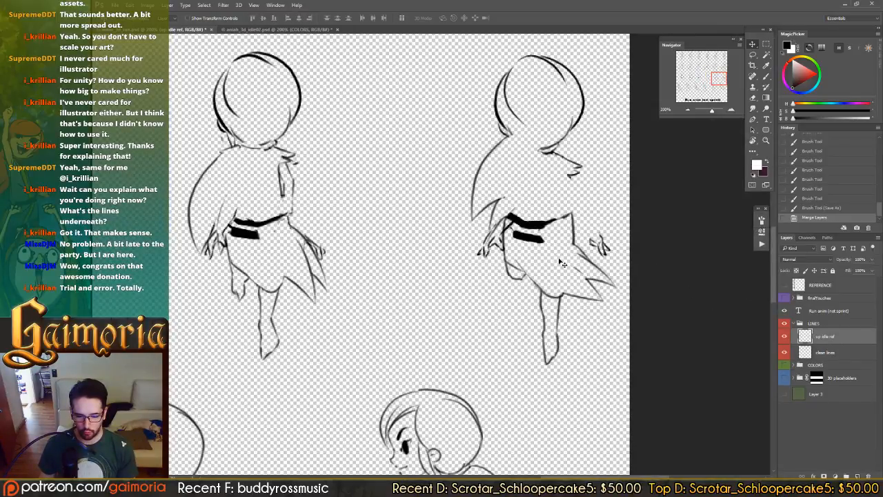
- Show the Layer 3 background again and save the document with nothing selected
{"action": "left_click_drag", "start_coordinate": [583, 260], "coordinate": [548, 252]}
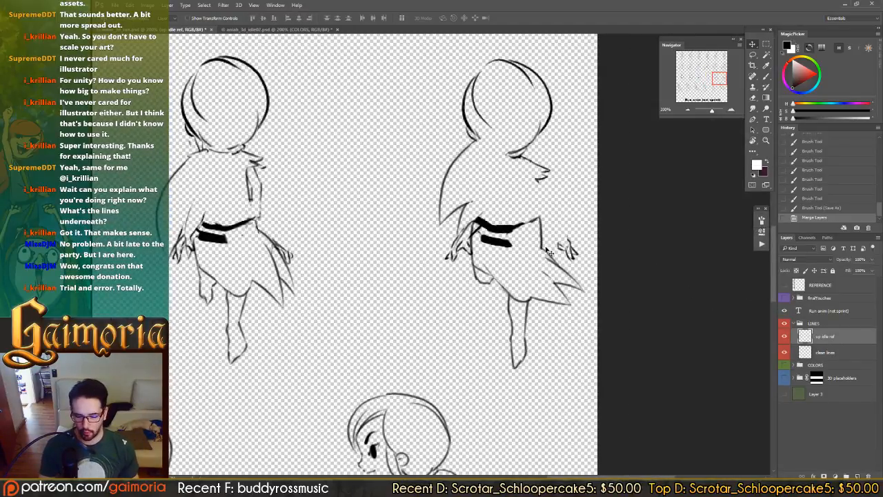
{"action": "key", "text": "b"}
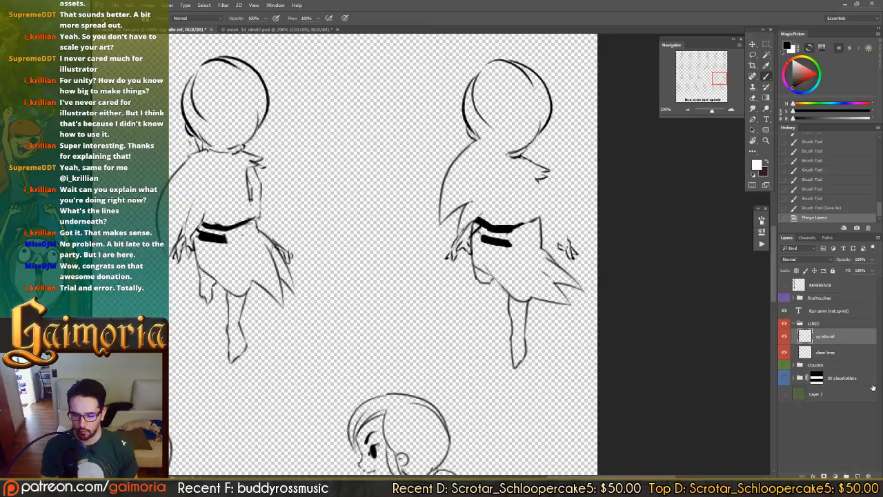
{"action": "left_click", "coordinate": [784, 393]}
{"action": "key", "text": "x"}
{"action": "key", "text": "ctrl+a"}
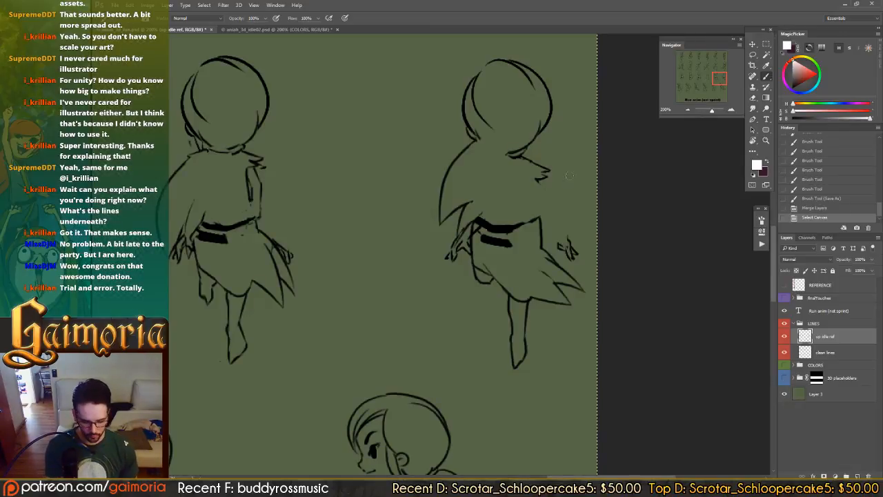
{"action": "key", "text": "ctrl+d"}
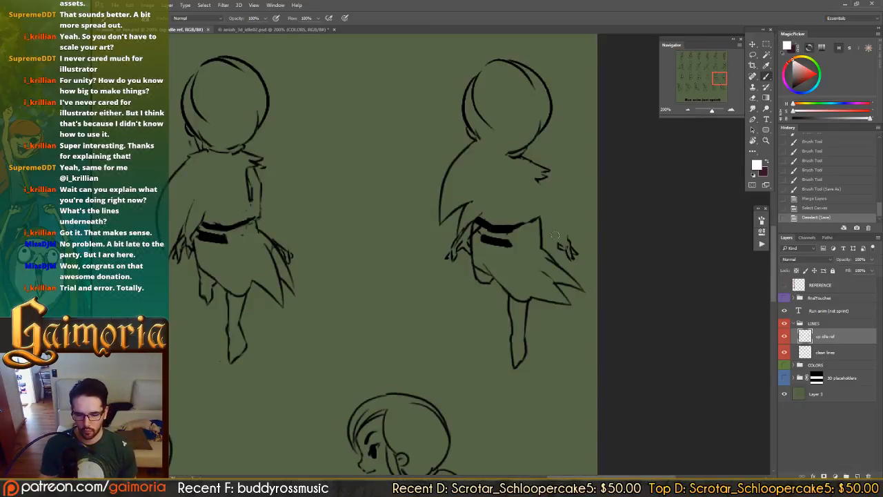
- Erase the hand lines from the three rightmost back-facing run frames on the up idle ref layer
{"action": "key", "text": "e"}
{"action": "left_click_drag", "start_coordinate": [559, 245], "coordinate": [573, 252]}
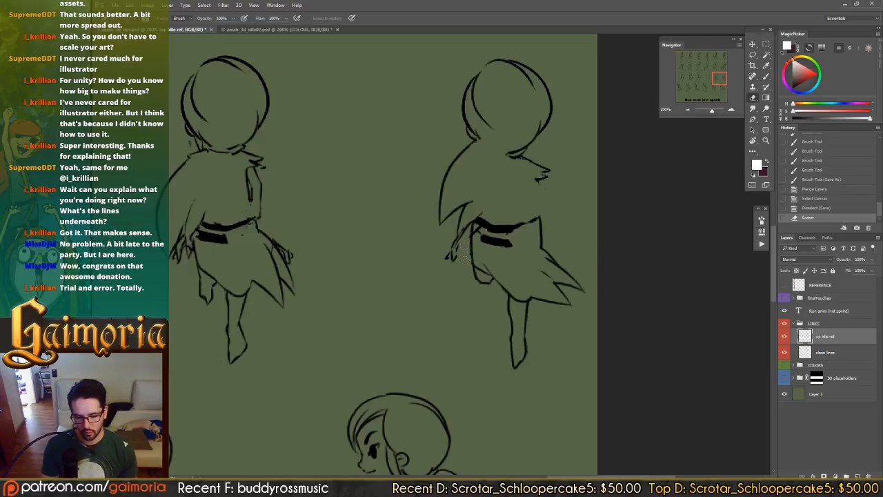
{"action": "mouse_move", "coordinate": [453, 250]}
{"action": "left_mouse_down"}
{"action": "mouse_move", "coordinate": [476, 229]}
{"action": "mouse_move", "coordinate": [476, 241]}
{"action": "left_mouse_up"}
{"action": "mouse_move", "coordinate": [475, 242]}
{"action": "left_mouse_down"}
{"action": "mouse_move", "coordinate": [476, 251]}
{"action": "mouse_move", "coordinate": [529, 232]}
{"action": "mouse_move", "coordinate": [483, 237]}
{"action": "mouse_move", "coordinate": [517, 251]}
{"action": "left_mouse_up"}
{"action": "mouse_move", "coordinate": [418, 251]}
{"action": "left_mouse_down"}
{"action": "mouse_move", "coordinate": [414, 241]}
{"action": "mouse_move", "coordinate": [401, 257]}
{"action": "left_mouse_up"}
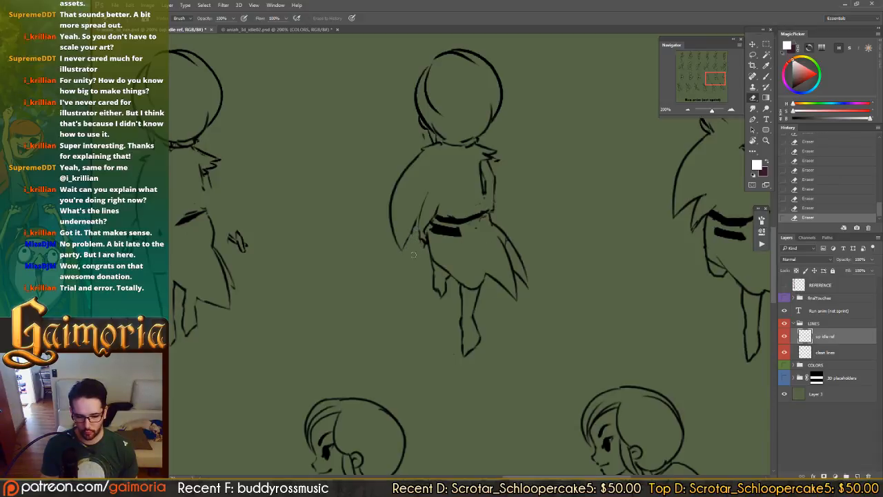
{"action": "left_click_drag", "start_coordinate": [389, 244], "coordinate": [438, 258]}
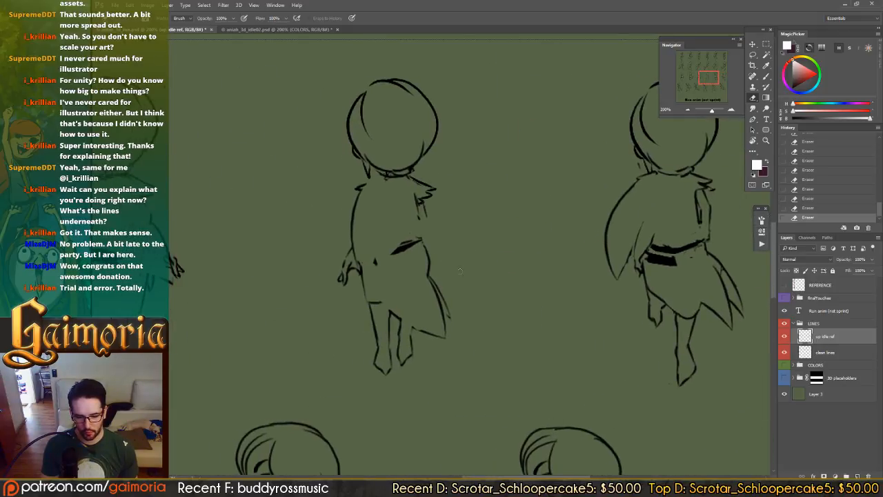
{"action": "left_click_drag", "start_coordinate": [435, 264], "coordinate": [499, 260]}
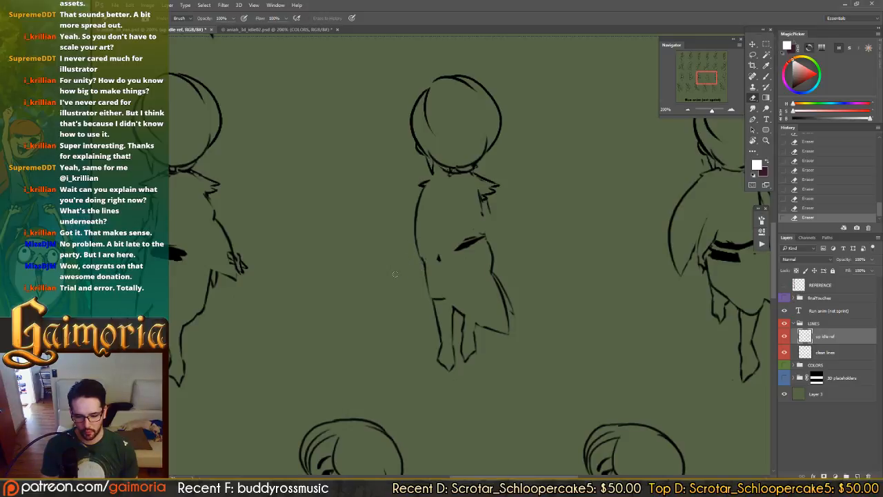
- Erase the arm and hand lines from the three leftmost back-facing run frames
{"action": "left_click_drag", "start_coordinate": [284, 267], "coordinate": [547, 250]}
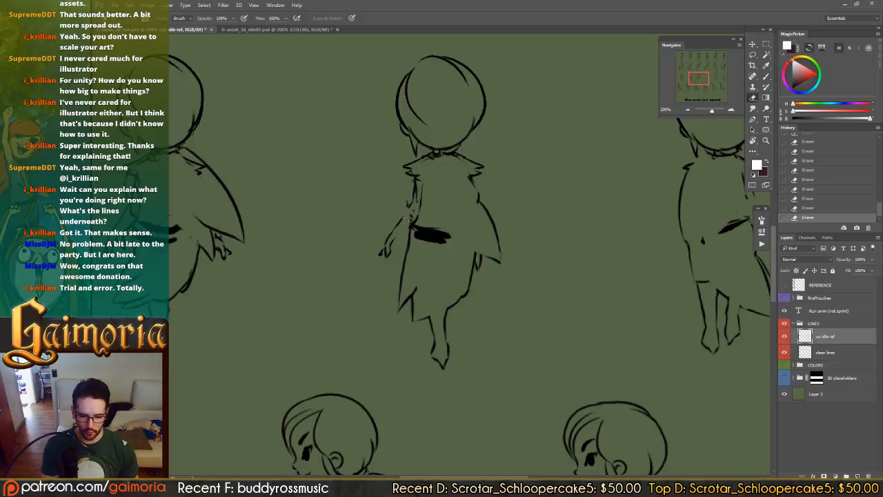
{"action": "left_click_drag", "start_coordinate": [390, 257], "coordinate": [390, 230]}
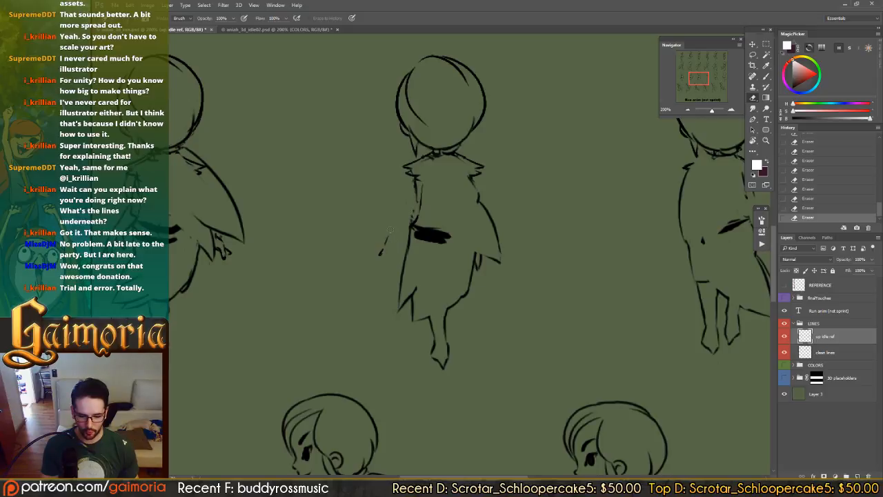
{"action": "left_click_drag", "start_coordinate": [308, 232], "coordinate": [509, 218]}
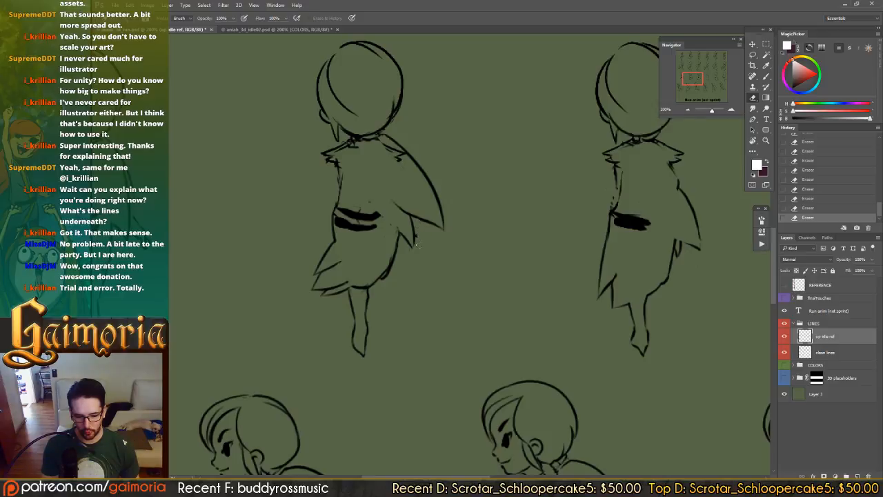
{"action": "left_click_drag", "start_coordinate": [404, 241], "coordinate": [532, 246]}
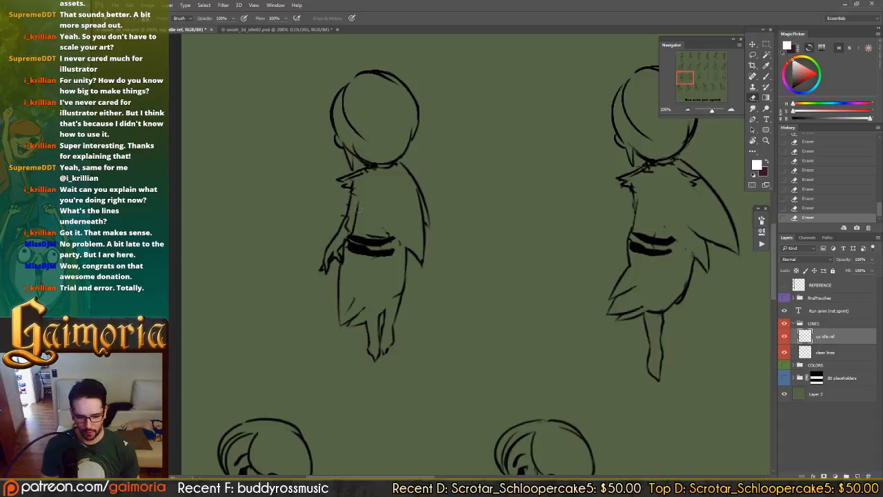
{"action": "left_click_drag", "start_coordinate": [347, 213], "coordinate": [331, 243]}
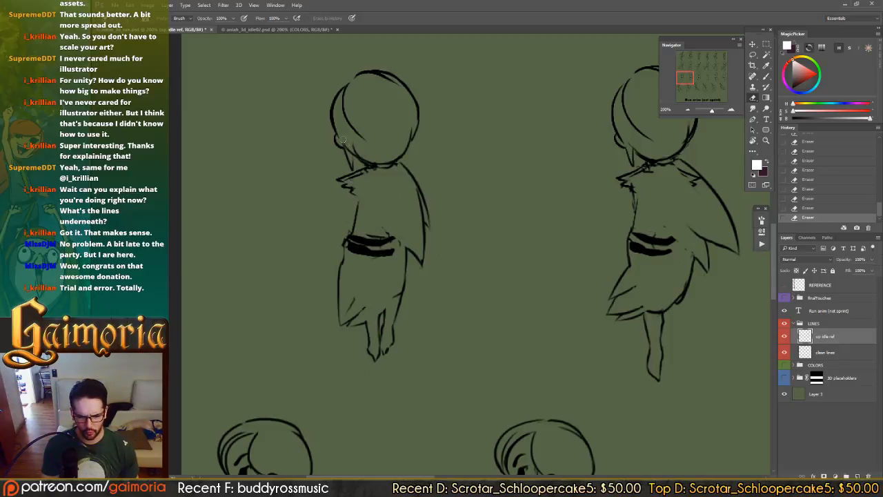
- Erase the leftover arm and hand lines beside the torsos and capes of the back-facing run frames, and save the document
{"action": "left_click_drag", "start_coordinate": [560, 237], "coordinate": [373, 237]}
{"action": "left_click_drag", "start_coordinate": [634, 236], "coordinate": [359, 233]}
{"action": "left_click_drag", "start_coordinate": [586, 233], "coordinate": [297, 231]}
{"action": "left_click_drag", "start_coordinate": [647, 229], "coordinate": [386, 228]}
{"action": "left_click_drag", "start_coordinate": [565, 228], "coordinate": [327, 227]}
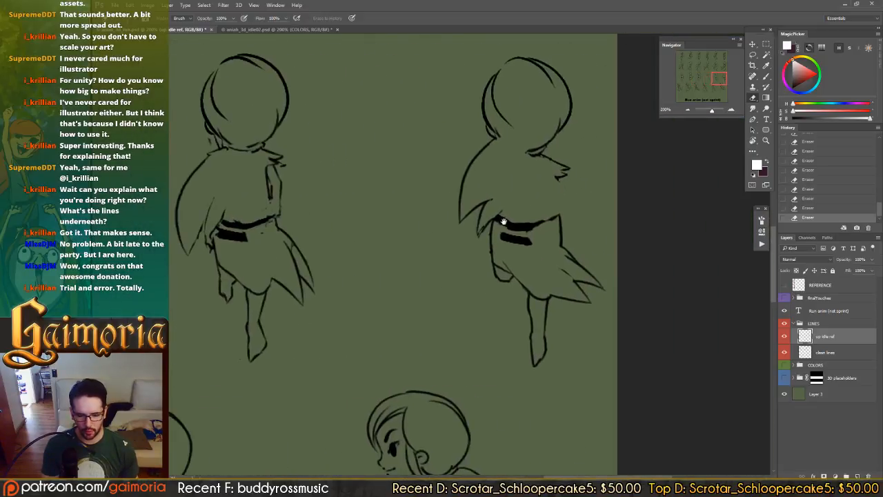
{"action": "left_click_drag", "start_coordinate": [431, 206], "coordinate": [564, 226]}
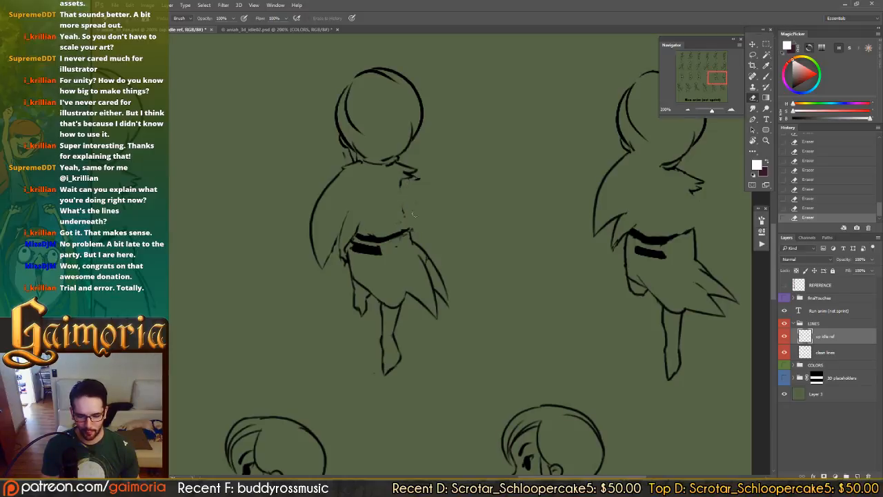
{"action": "left_click_drag", "start_coordinate": [458, 209], "coordinate": [446, 195]}
{"action": "left_click_drag", "start_coordinate": [385, 199], "coordinate": [520, 202]}
{"action": "left_click_drag", "start_coordinate": [407, 212], "coordinate": [344, 209]}
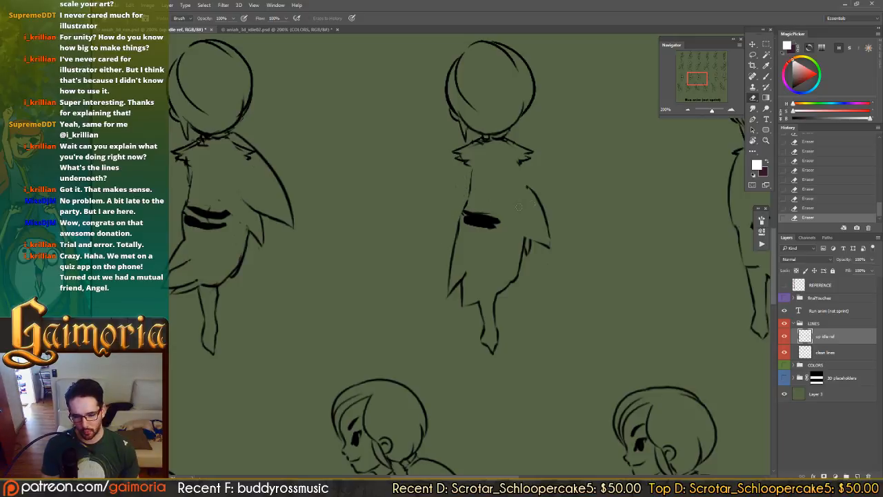
{"action": "mouse_move", "coordinate": [512, 203]}
{"action": "left_mouse_down"}
{"action": "mouse_move", "coordinate": [436, 204]}
{"action": "mouse_move", "coordinate": [527, 203]}
{"action": "mouse_move", "coordinate": [405, 185]}
{"action": "left_mouse_up"}
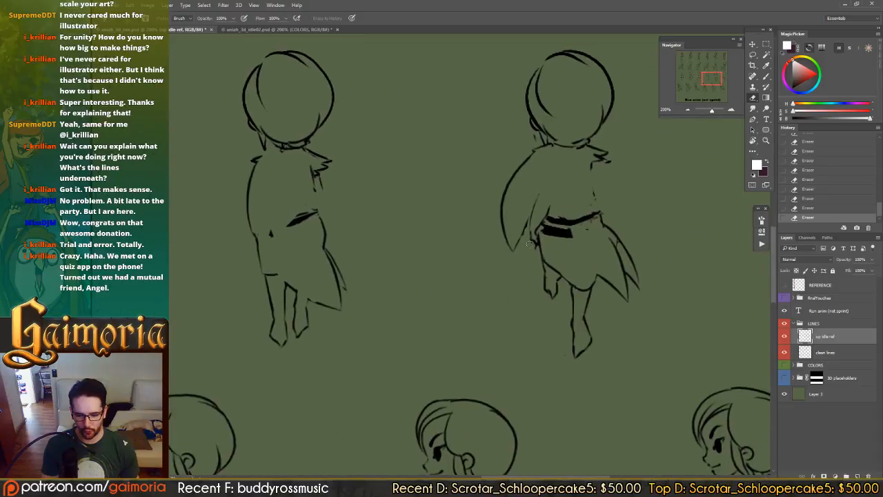
{"action": "left_click_drag", "start_coordinate": [546, 242], "coordinate": [444, 241]}
{"action": "left_click_drag", "start_coordinate": [491, 241], "coordinate": [393, 245]}
{"action": "left_click_drag", "start_coordinate": [475, 223], "coordinate": [455, 228]}
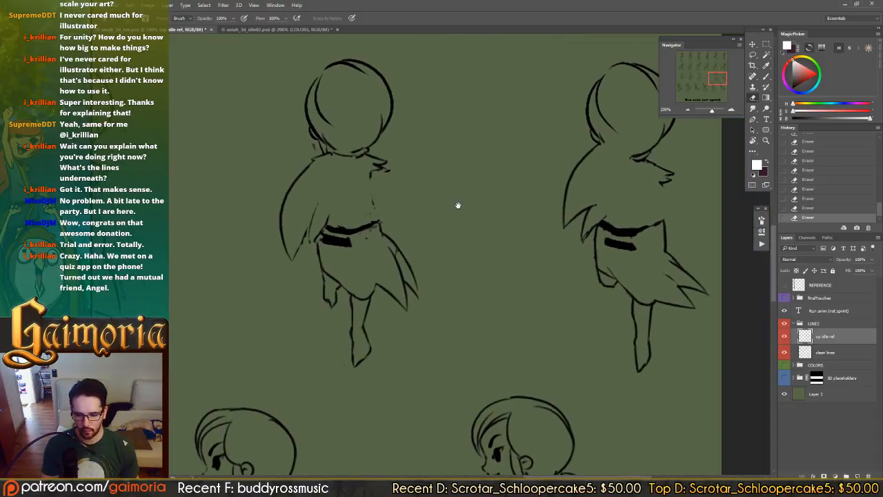
{"action": "key", "text": "ctrl+s"}
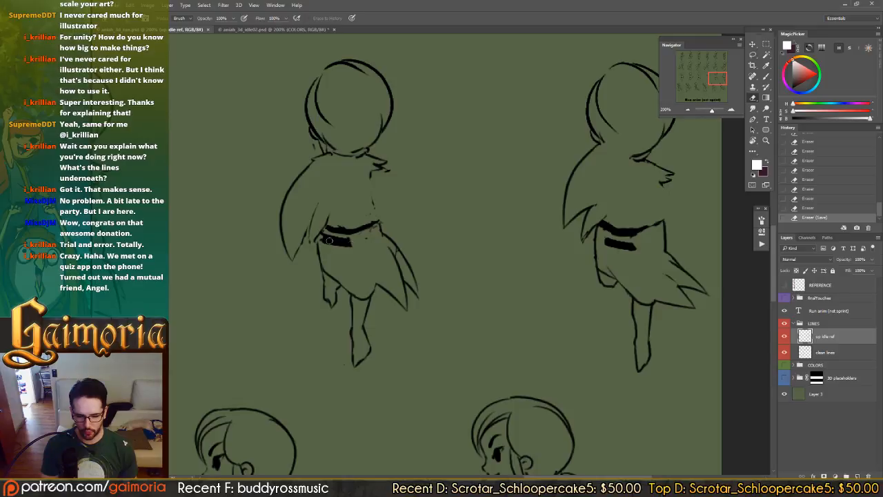
- Lasso the lower skirt lines of all six back-facing run frames, move them down together, and save with nothing selected
{"action": "key", "text": "l"}
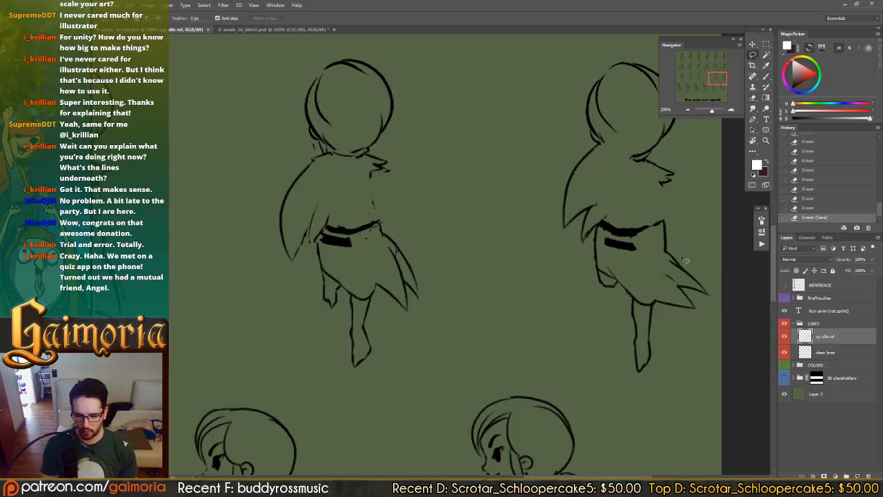
{"action": "left_click_drag", "start_coordinate": [669, 254], "coordinate": [622, 263]}
{"action": "left_click_drag", "start_coordinate": [698, 256], "coordinate": [691, 254]}
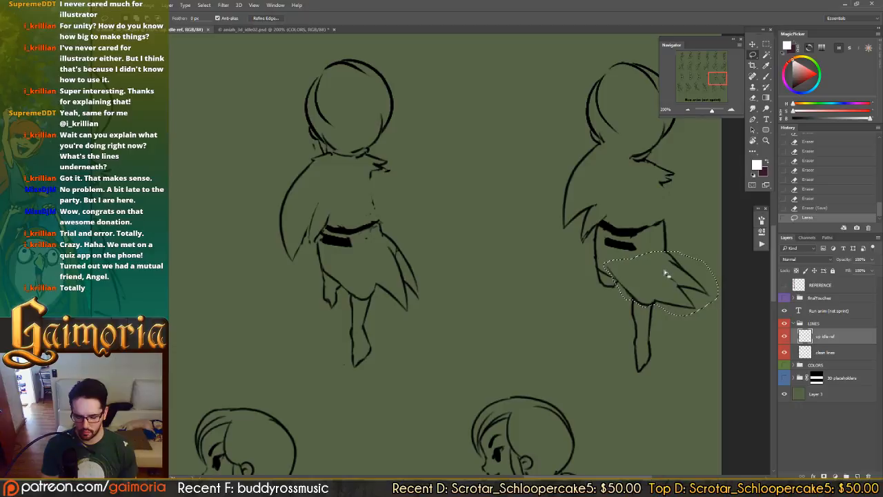
{"action": "key", "text": "v"}
{"action": "key", "text": "l"}
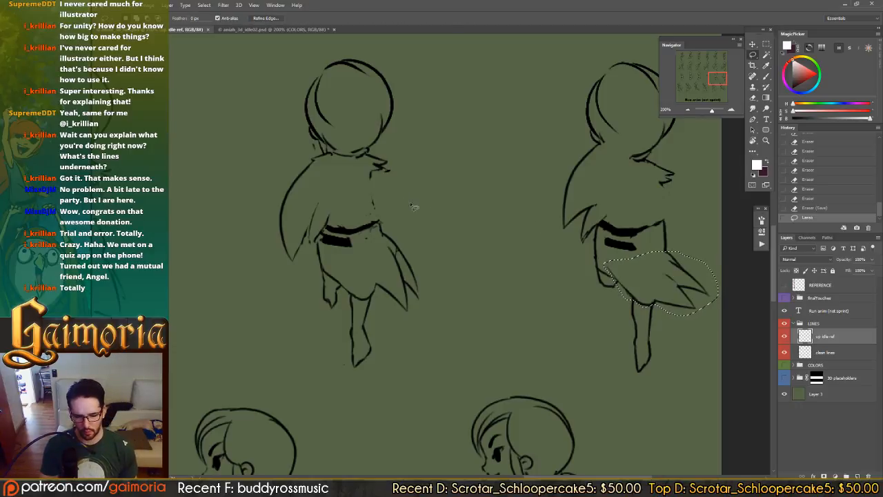
{"action": "mouse_move", "coordinate": [387, 234]}
{"action": "left_mouse_down"}
{"action": "mouse_move", "coordinate": [371, 256]}
{"action": "mouse_move", "coordinate": [380, 293]}
{"action": "mouse_move", "coordinate": [429, 255]}
{"action": "mouse_move", "coordinate": [405, 245]}
{"action": "left_mouse_up"}
{"action": "left_click_drag", "start_coordinate": [373, 235], "coordinate": [732, 274]}
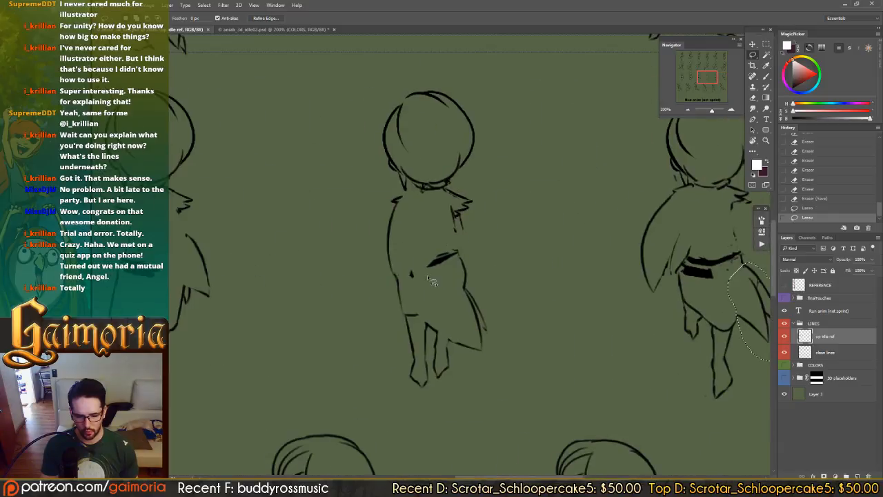
{"action": "mouse_move", "coordinate": [474, 297]}
{"action": "left_mouse_down"}
{"action": "mouse_move", "coordinate": [445, 284]}
{"action": "mouse_move", "coordinate": [423, 295]}
{"action": "mouse_move", "coordinate": [418, 313]}
{"action": "mouse_move", "coordinate": [435, 338]}
{"action": "left_mouse_up"}
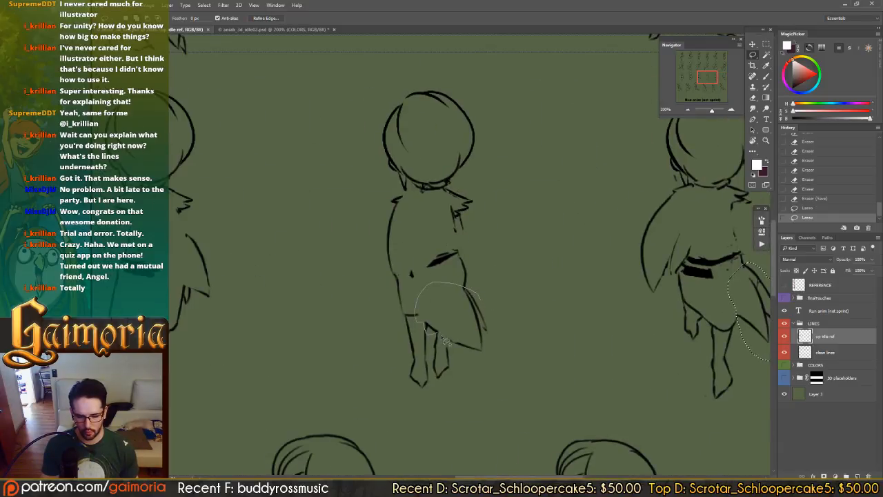
{"action": "left_click_drag", "start_coordinate": [494, 358], "coordinate": [483, 298]}
{"action": "left_click_drag", "start_coordinate": [313, 305], "coordinate": [615, 294]}
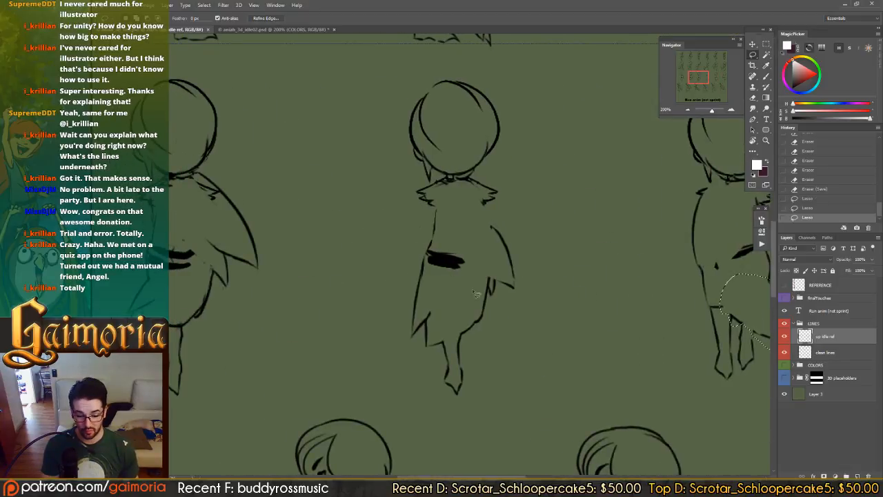
{"action": "mouse_move", "coordinate": [434, 293]}
{"action": "left_mouse_down"}
{"action": "mouse_move", "coordinate": [429, 261]}
{"action": "mouse_move", "coordinate": [428, 362]}
{"action": "mouse_move", "coordinate": [458, 332]}
{"action": "mouse_move", "coordinate": [477, 334]}
{"action": "mouse_move", "coordinate": [450, 280]}
{"action": "mouse_move", "coordinate": [430, 270]}
{"action": "left_mouse_up"}
{"action": "left_click_drag", "start_coordinate": [470, 290], "coordinate": [708, 279]}
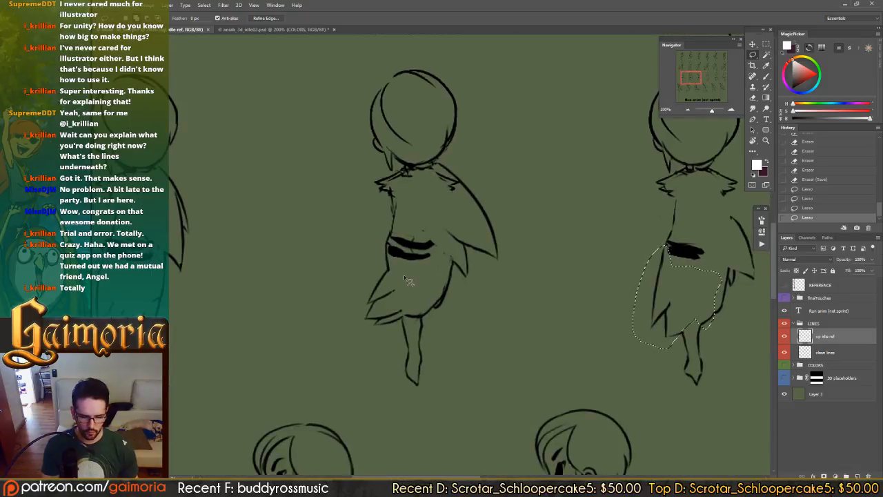
{"action": "mouse_move", "coordinate": [404, 275]}
{"action": "left_mouse_down"}
{"action": "mouse_move", "coordinate": [367, 273]}
{"action": "mouse_move", "coordinate": [356, 332]}
{"action": "mouse_move", "coordinate": [389, 337]}
{"action": "mouse_move", "coordinate": [422, 303]}
{"action": "left_mouse_up"}
{"action": "left_click_drag", "start_coordinate": [231, 268], "coordinate": [496, 258]}
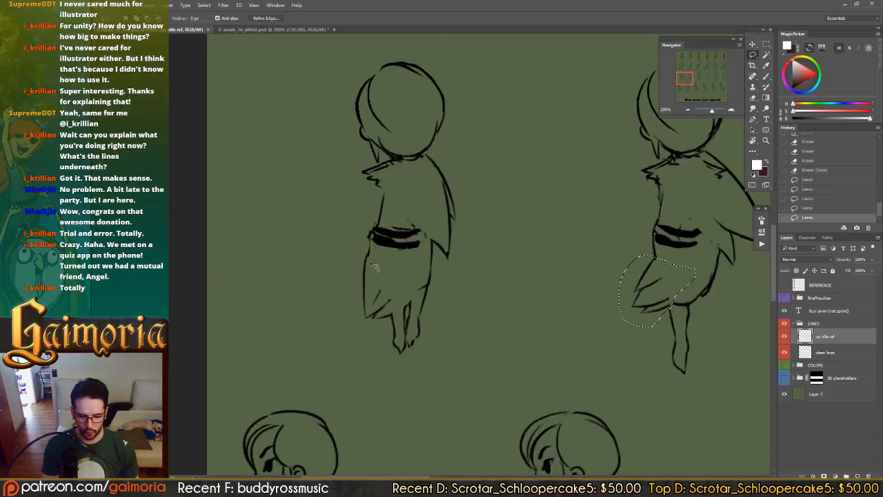
{"action": "left_click_drag", "start_coordinate": [352, 255], "coordinate": [387, 331]}
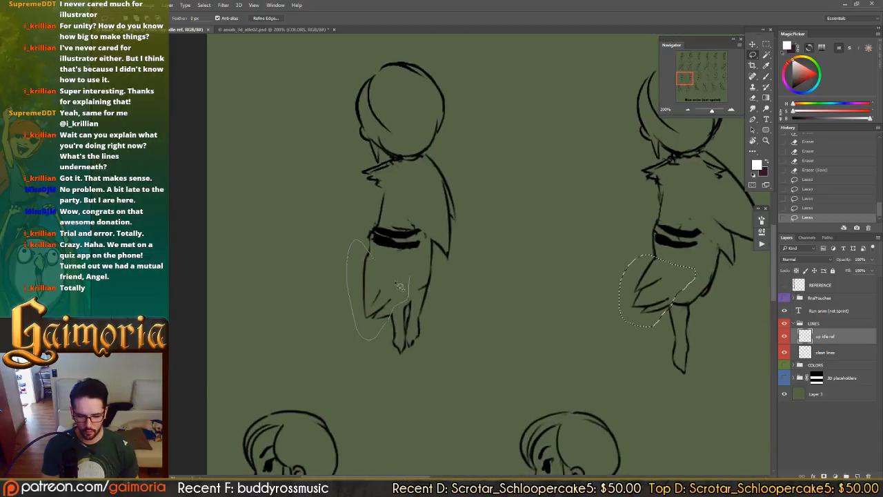
{"action": "mouse_move", "coordinate": [399, 285]}
{"action": "left_mouse_down"}
{"action": "mouse_move", "coordinate": [395, 258]}
{"action": "mouse_move", "coordinate": [354, 249]}
{"action": "left_mouse_up"}
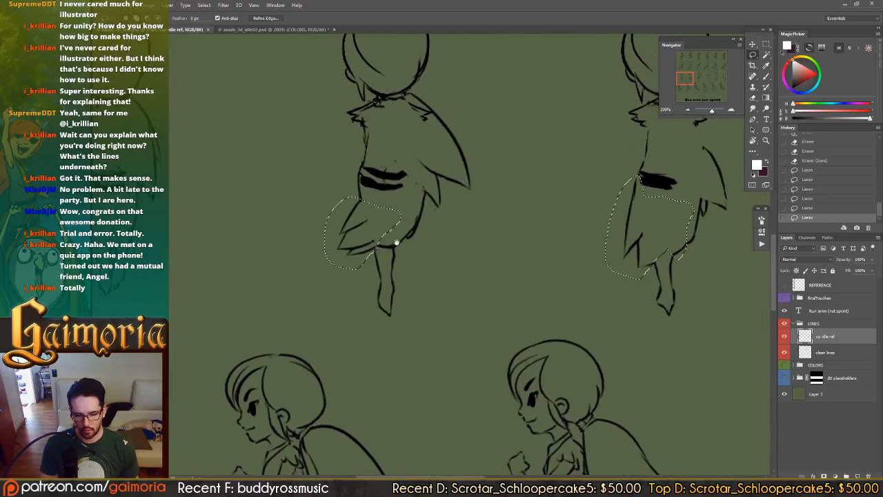
{"action": "key", "text": "v"}
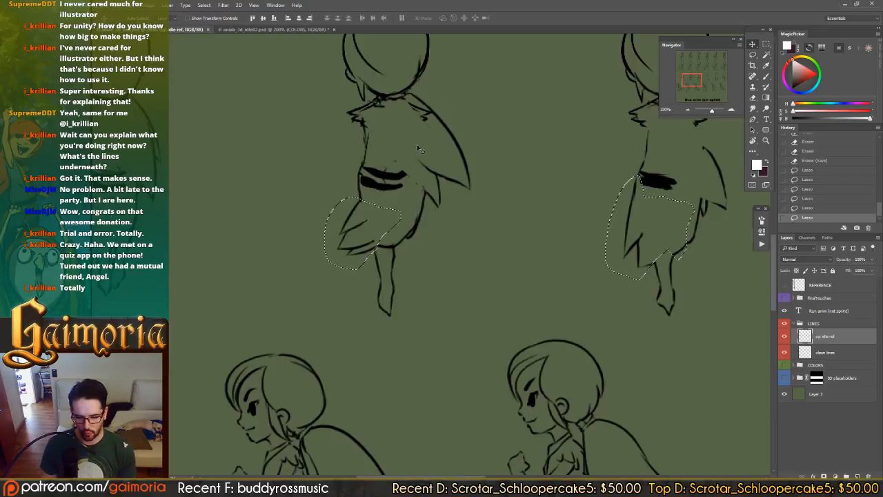
{"action": "left_click_drag", "start_coordinate": [649, 158], "coordinate": [448, 153]}
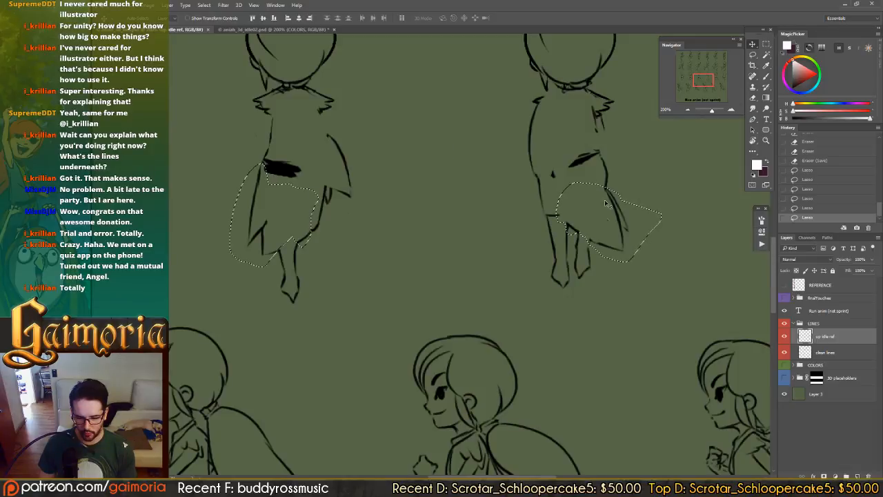
{"action": "left_click_drag", "start_coordinate": [611, 197], "coordinate": [473, 207]}
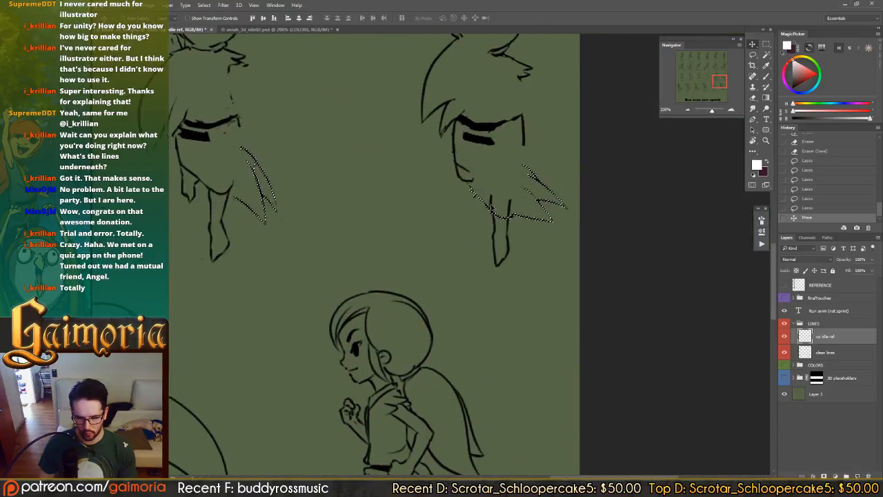
{"action": "key", "text": "ctrl+d"}
{"action": "key", "text": "ctrl+s"}
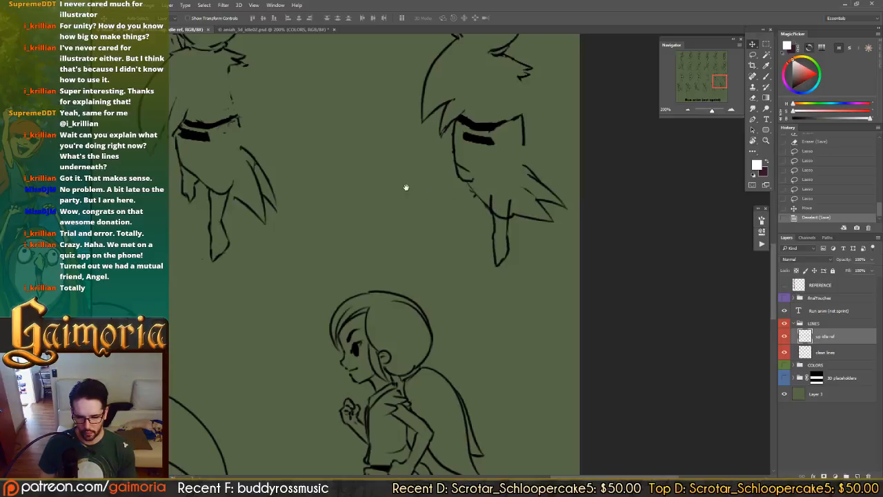
- Erase the leg lines that overlap the lowered skirt hems on all six back-facing run frames, and save the document
{"action": "left_click_drag", "start_coordinate": [406, 187], "coordinate": [464, 198]}
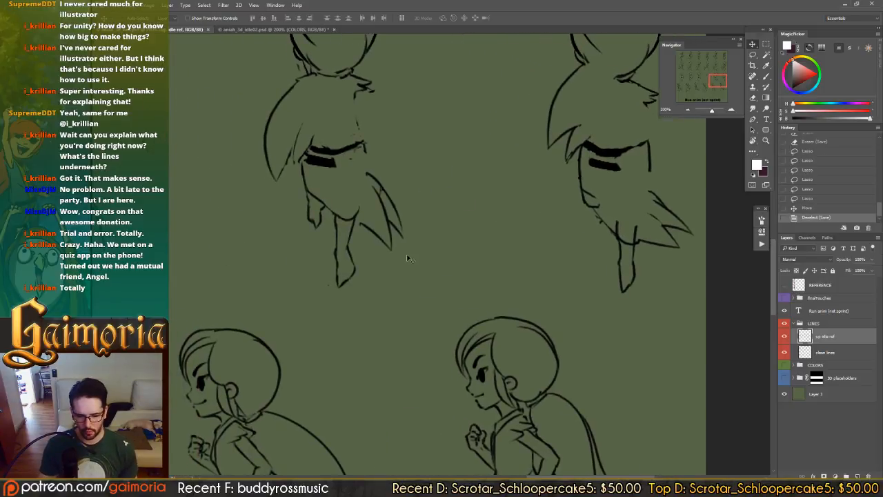
{"action": "key", "text": "e"}
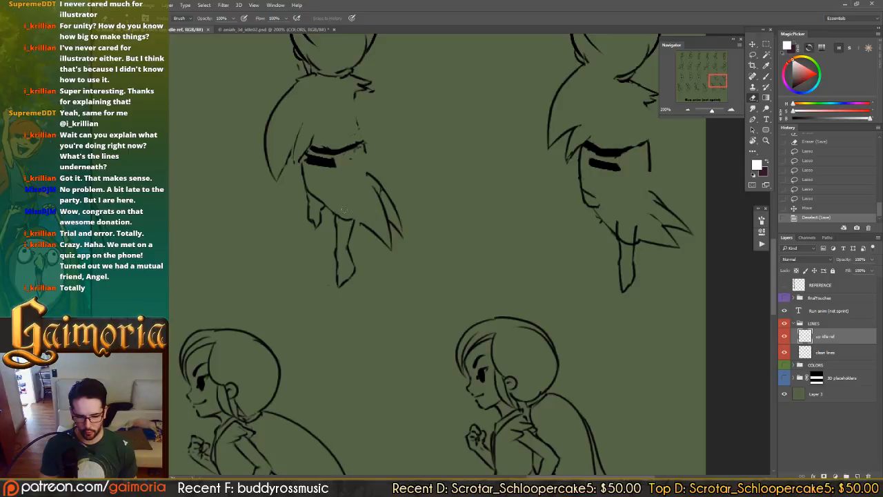
{"action": "left_click_drag", "start_coordinate": [594, 212], "coordinate": [641, 225]}
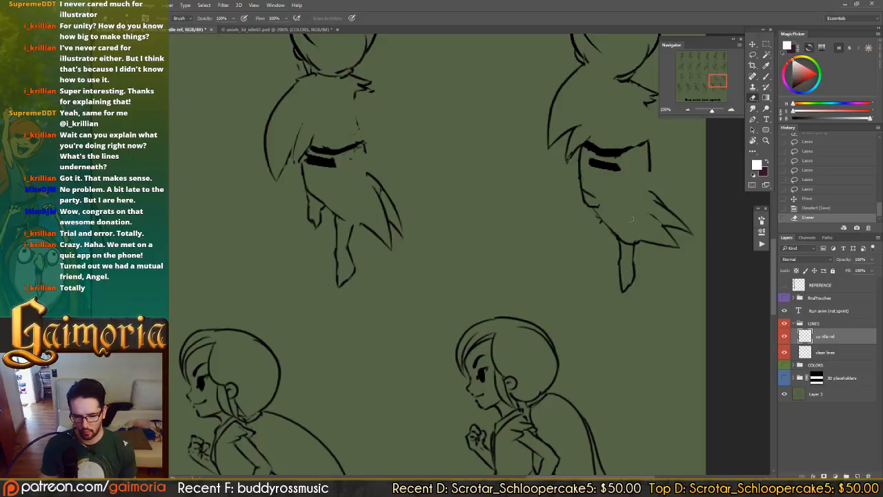
{"action": "left_click", "coordinate": [642, 228]}
{"action": "left_click_drag", "start_coordinate": [432, 201], "coordinate": [569, 228]}
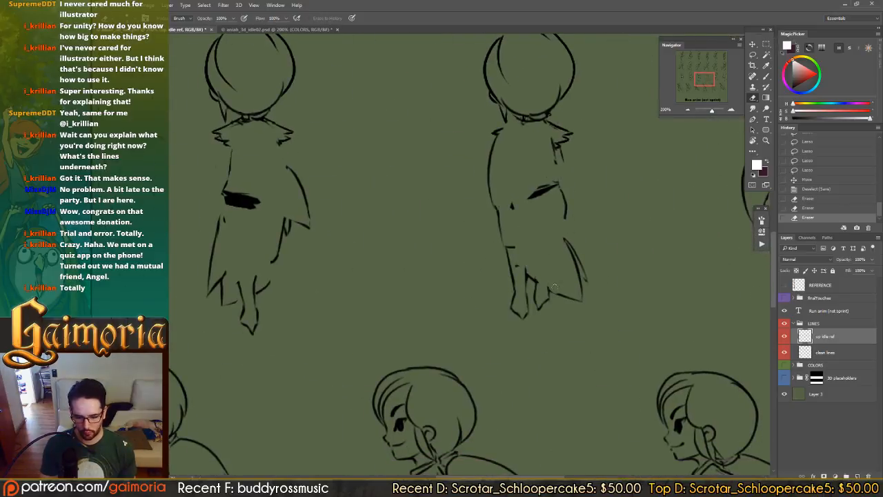
{"action": "left_click_drag", "start_coordinate": [504, 231], "coordinate": [536, 233]}
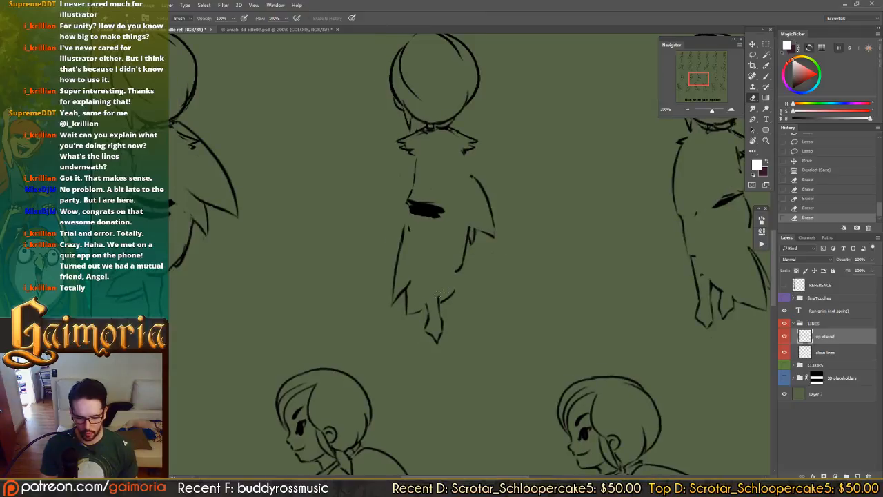
{"action": "left_click_drag", "start_coordinate": [421, 285], "coordinate": [439, 237]}
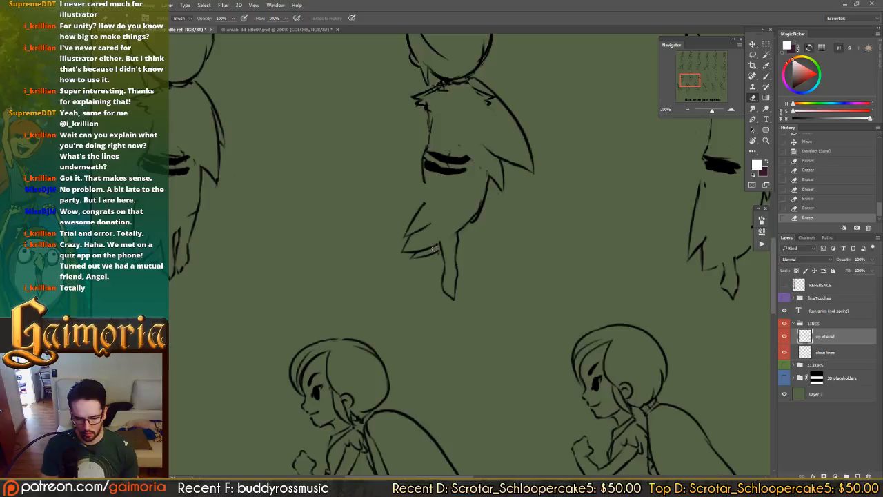
{"action": "left_click_drag", "start_coordinate": [403, 240], "coordinate": [502, 229]}
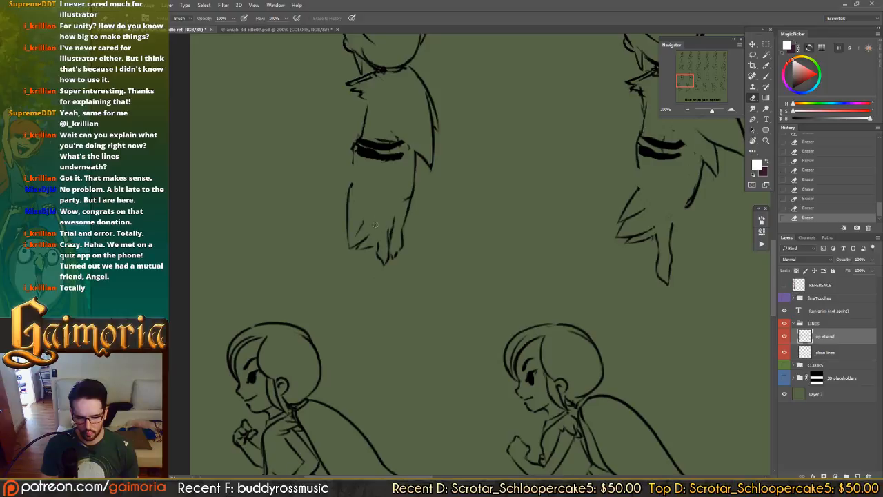
{"action": "left_click_drag", "start_coordinate": [414, 200], "coordinate": [450, 232]}
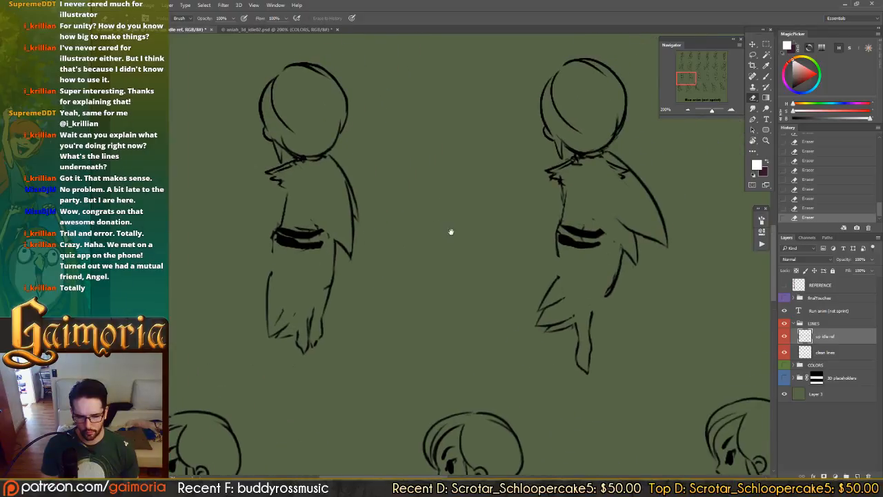
{"action": "key", "text": "v"}
{"action": "key", "text": "ctrl+s"}
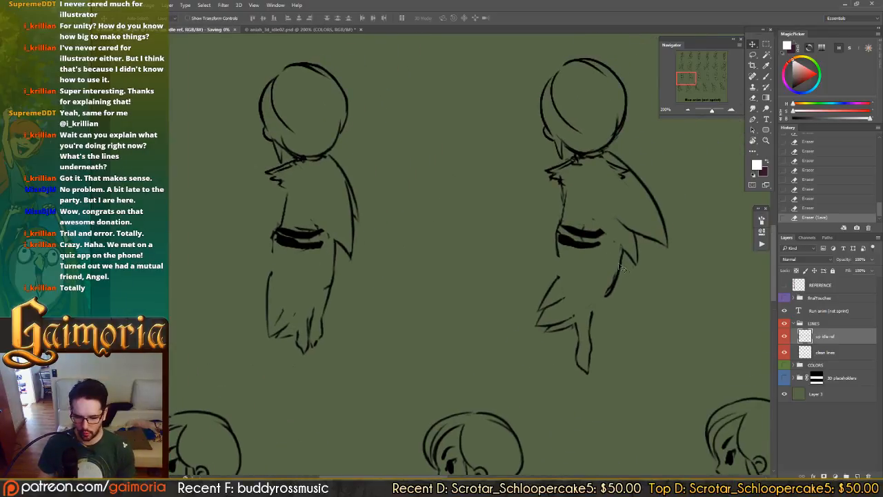
- Hide the green background layer and save a PNG copy over the existing aniah_3d_run.png in the movement folder
{"action": "left_click", "coordinate": [783, 393]}
{"action": "key", "text": "ctrl+shift+s"}
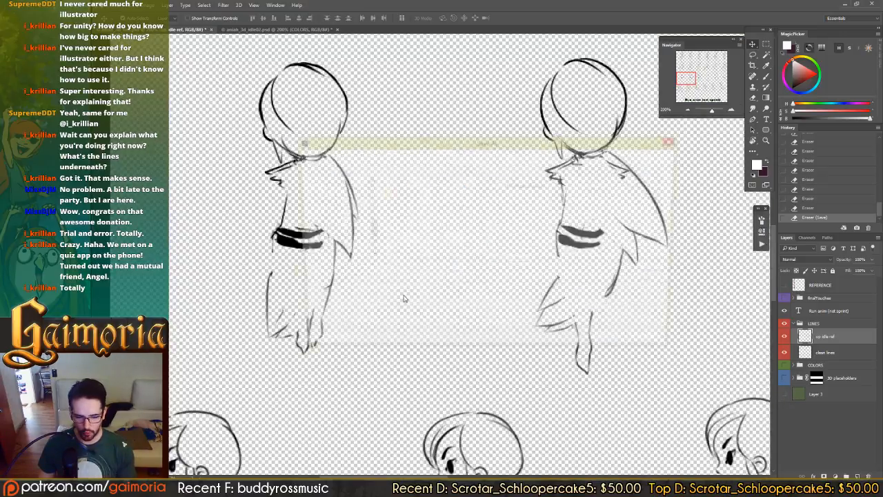
{"action": "left_click", "coordinate": [391, 279]}
{"action": "left_click", "coordinate": [400, 392]}
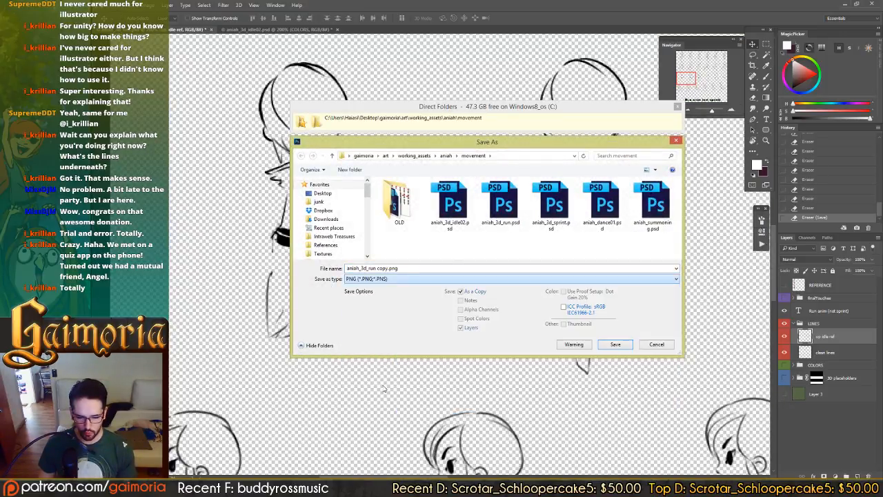
{"action": "double_click", "coordinate": [500, 207]}
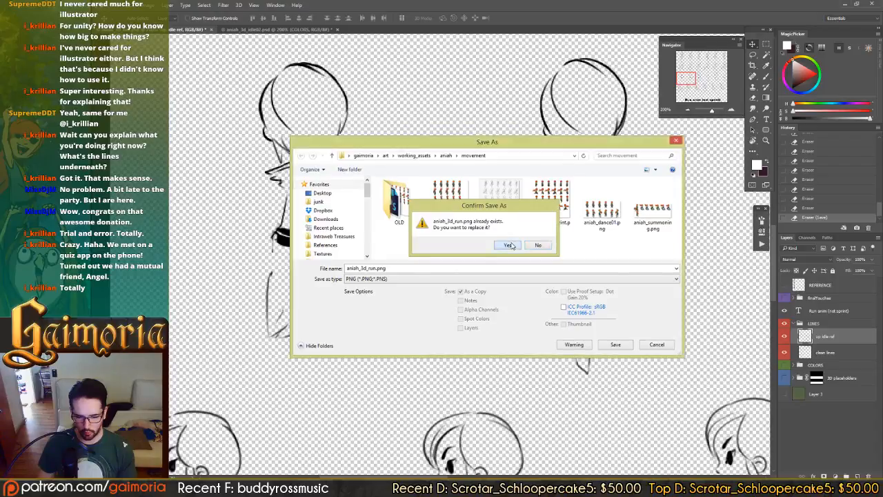
{"action": "left_click", "coordinate": [508, 245]}
{"action": "left_click", "coordinate": [509, 126]}
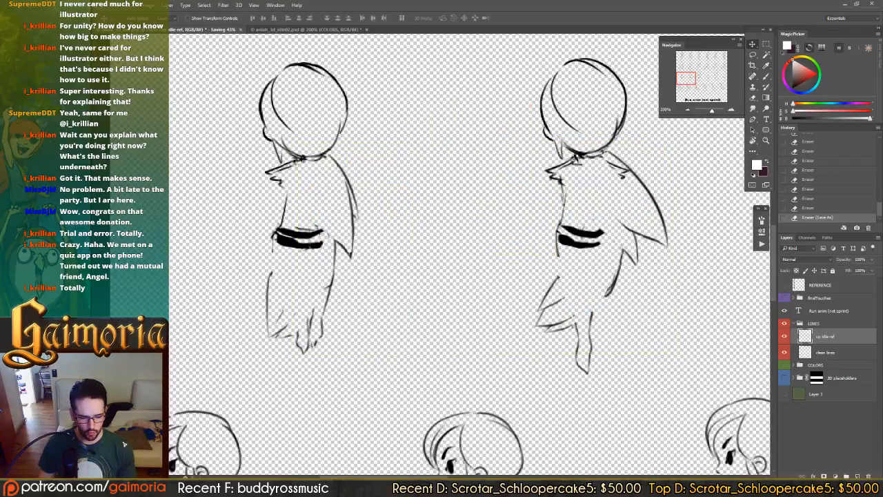
- Copy aniah_3d_run.png from the movement folder into the game's Aniah sprites folder, replacing the existing file, and switch to Unity
{"action": "left_click", "coordinate": [184, 482]}
{"action": "left_click", "coordinate": [202, 448]}
{"action": "left_click", "coordinate": [186, 482]}
{"action": "left_click", "coordinate": [248, 455]}
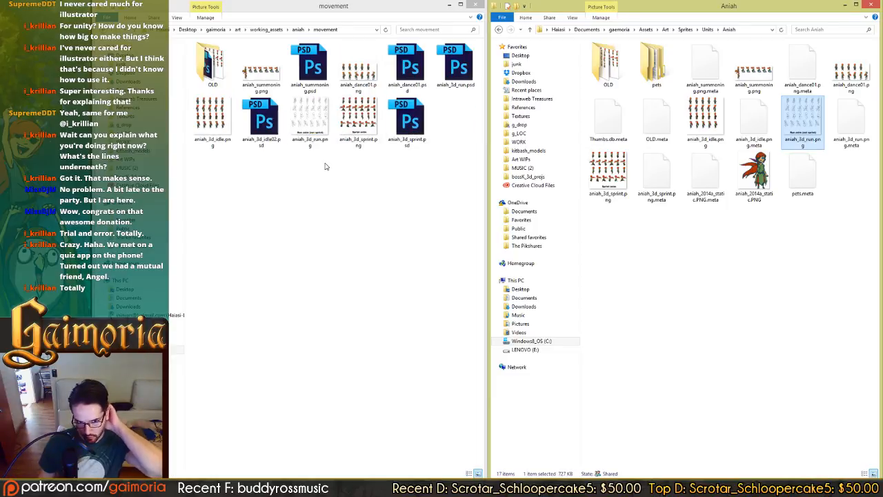
{"action": "left_click_drag", "start_coordinate": [314, 113], "coordinate": [680, 263]}
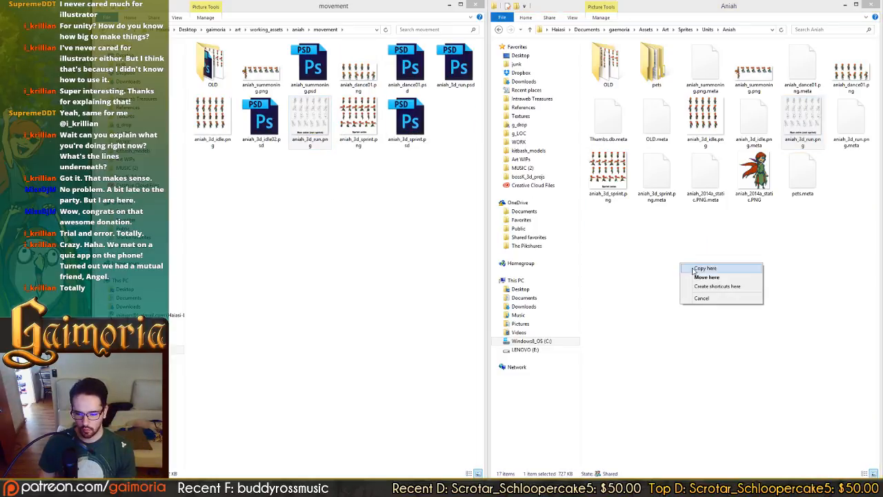
{"action": "left_click", "coordinate": [704, 269]}
{"action": "left_click", "coordinate": [483, 185]}
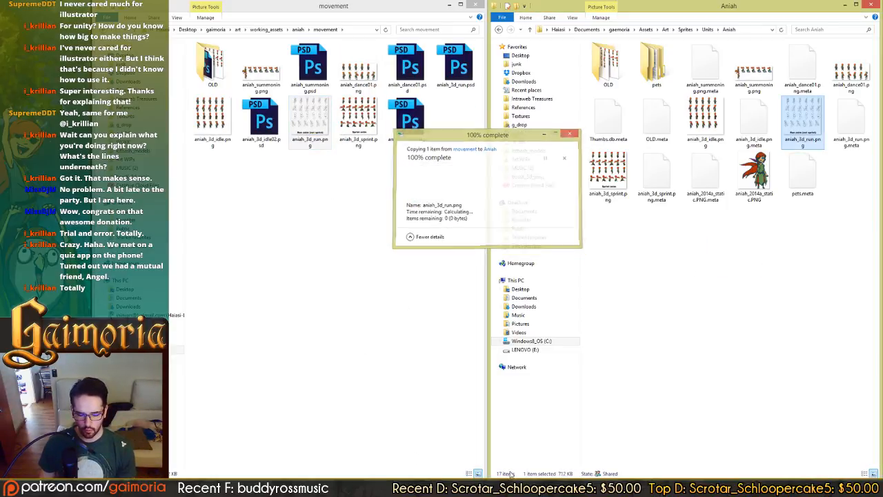
{"action": "key", "text": "alt+Tab"}
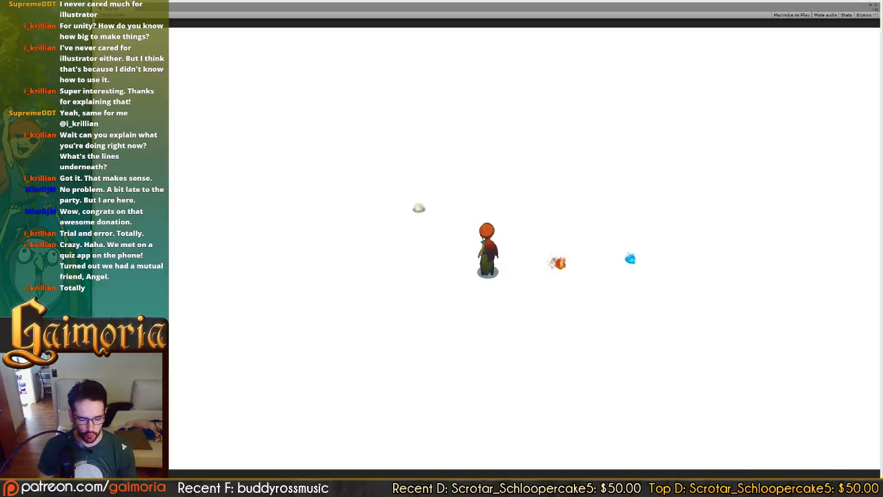
- Back in Photoshop, lasso the cape lines of all six back-facing run frames, cut them, and paste them in place on a new layer
{"action": "key", "text": "alt+Tab"}
{"action": "left_click_drag", "start_coordinate": [476, 207], "coordinate": [556, 231]}
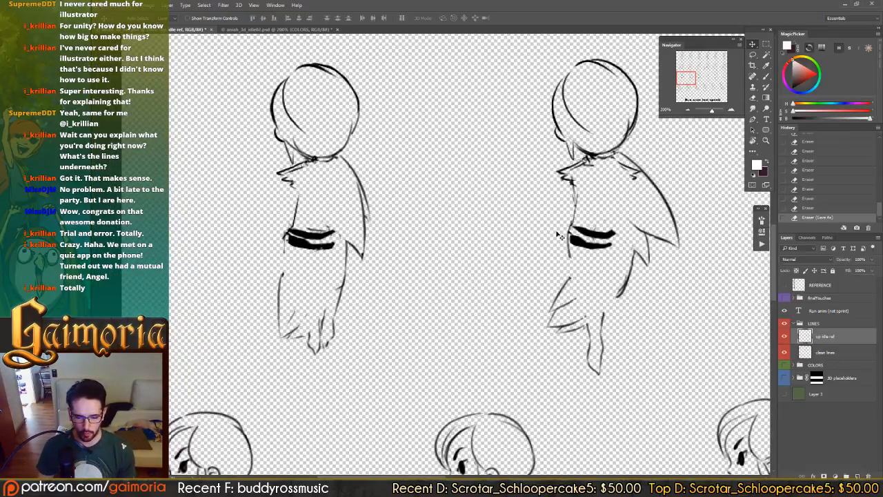
{"action": "key", "text": "l"}
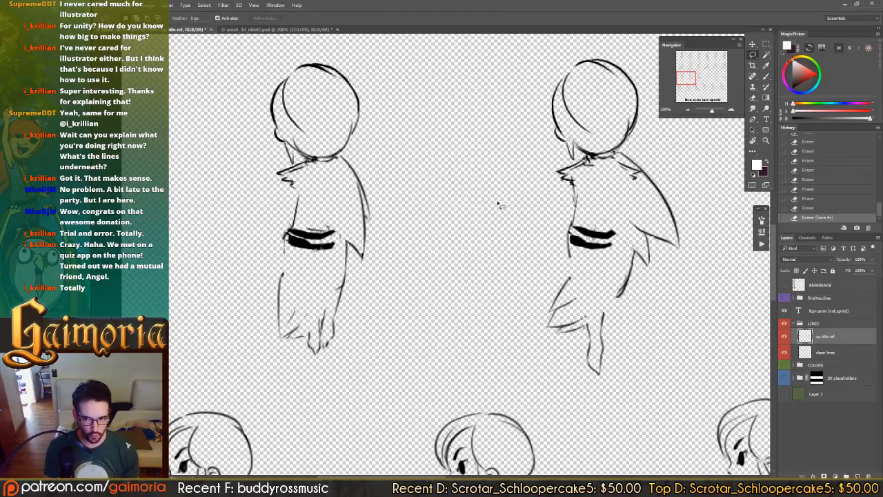
{"action": "left_click_drag", "start_coordinate": [522, 219], "coordinate": [558, 228]}
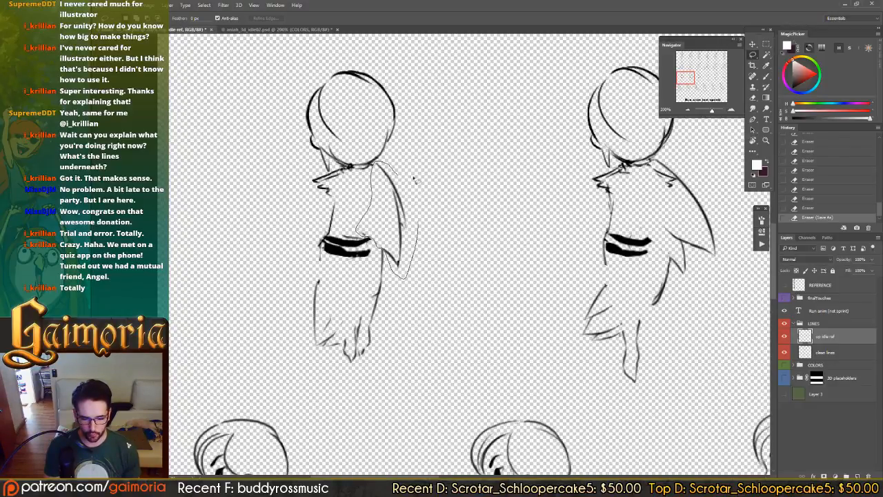
{"action": "left_click_drag", "start_coordinate": [413, 177], "coordinate": [415, 179]}
{"action": "left_click_drag", "start_coordinate": [655, 186], "coordinate": [504, 184]}
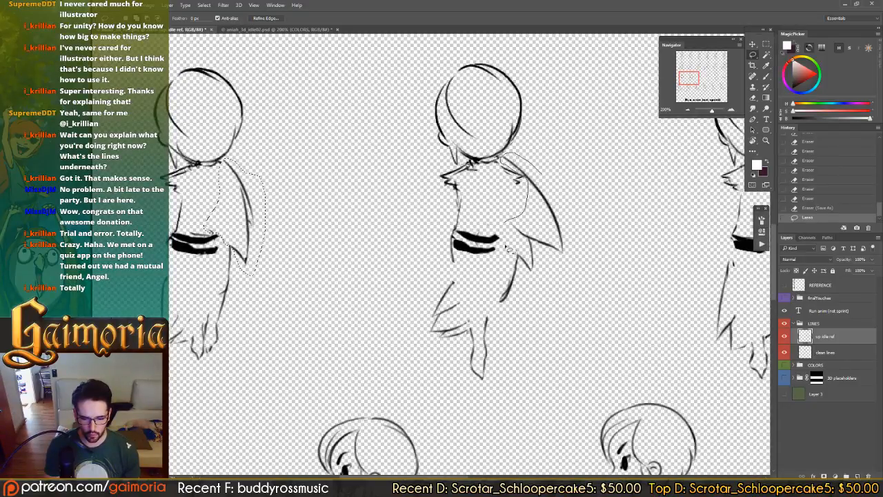
{"action": "left_click_drag", "start_coordinate": [567, 196], "coordinate": [574, 228]}
{"action": "mouse_move", "coordinate": [717, 211]}
{"action": "left_mouse_down"}
{"action": "mouse_move", "coordinate": [586, 202]}
{"action": "mouse_move", "coordinate": [473, 174]}
{"action": "left_mouse_up"}
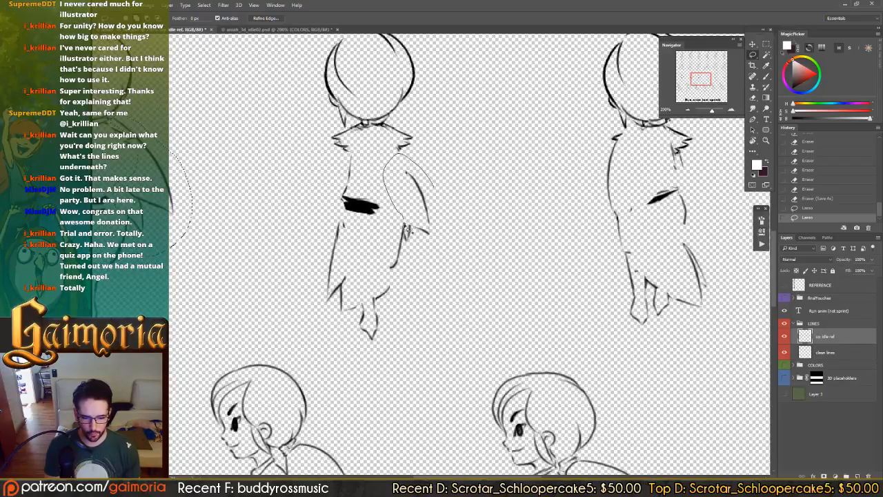
{"action": "left_click_drag", "start_coordinate": [404, 251], "coordinate": [448, 189]}
{"action": "left_click_drag", "start_coordinate": [625, 157], "coordinate": [397, 165]}
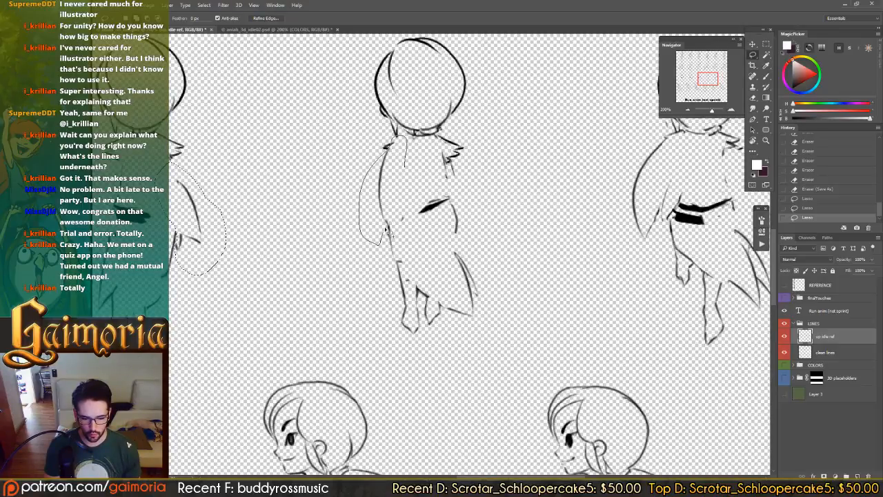
{"action": "left_click_drag", "start_coordinate": [412, 213], "coordinate": [414, 169]}
{"action": "left_click_drag", "start_coordinate": [672, 142], "coordinate": [473, 190]}
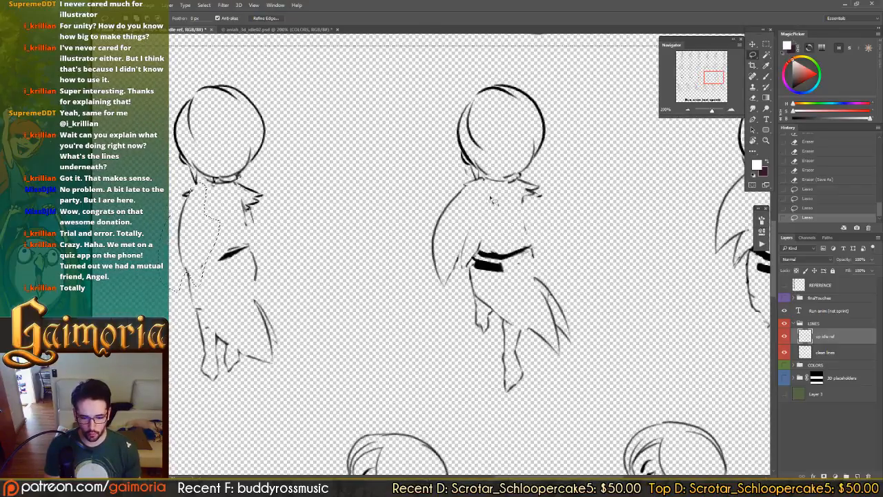
{"action": "mouse_move", "coordinate": [452, 193]}
{"action": "left_mouse_down"}
{"action": "mouse_move", "coordinate": [418, 272]}
{"action": "mouse_move", "coordinate": [448, 309]}
{"action": "mouse_move", "coordinate": [467, 283]}
{"action": "mouse_move", "coordinate": [466, 261]}
{"action": "mouse_move", "coordinate": [490, 254]}
{"action": "mouse_move", "coordinate": [503, 227]}
{"action": "left_mouse_up"}
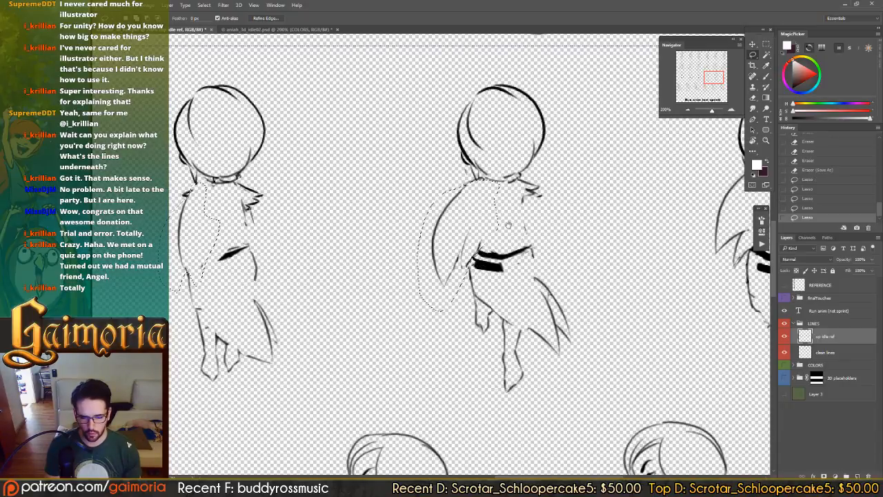
{"action": "left_click_drag", "start_coordinate": [667, 231], "coordinate": [379, 212]}
{"action": "mouse_move", "coordinate": [504, 178]}
{"action": "left_mouse_down"}
{"action": "mouse_move", "coordinate": [476, 144]}
{"action": "mouse_move", "coordinate": [448, 158]}
{"action": "mouse_move", "coordinate": [411, 235]}
{"action": "mouse_move", "coordinate": [439, 254]}
{"action": "mouse_move", "coordinate": [464, 238]}
{"action": "mouse_move", "coordinate": [495, 195]}
{"action": "left_mouse_up"}
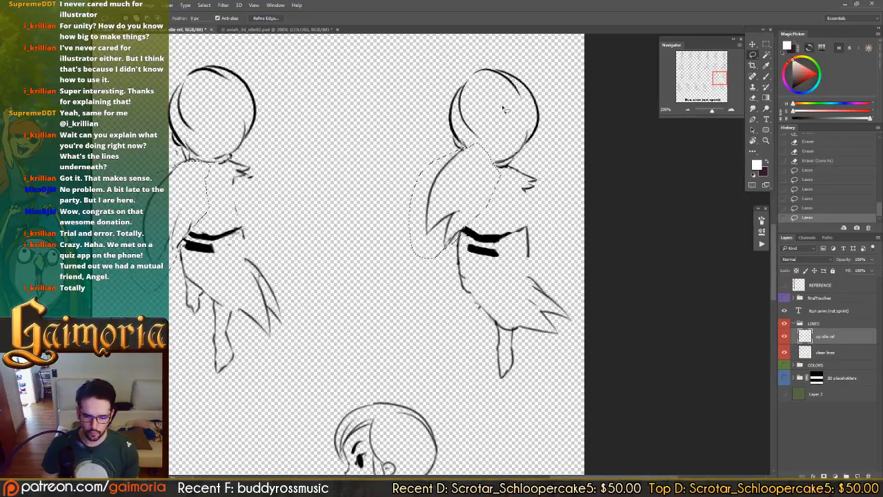
{"action": "key", "text": "ctrl+x"}
{"action": "key", "text": "ctrl+shift+v"}
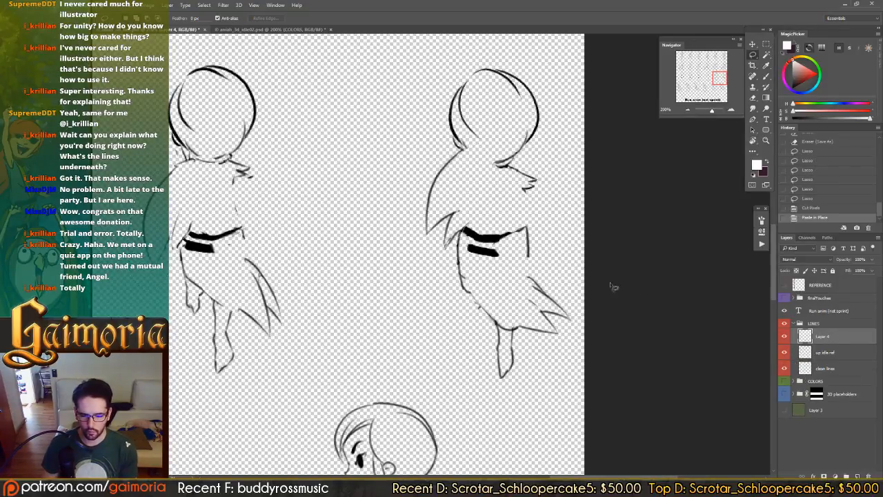
- Rename the layer with the pasted cape lines as pony, save the document, and hide that layer
{"action": "double_click", "coordinate": [824, 336]}
{"action": "type", "text": "poty"}
{"action": "key", "text": "Return"}
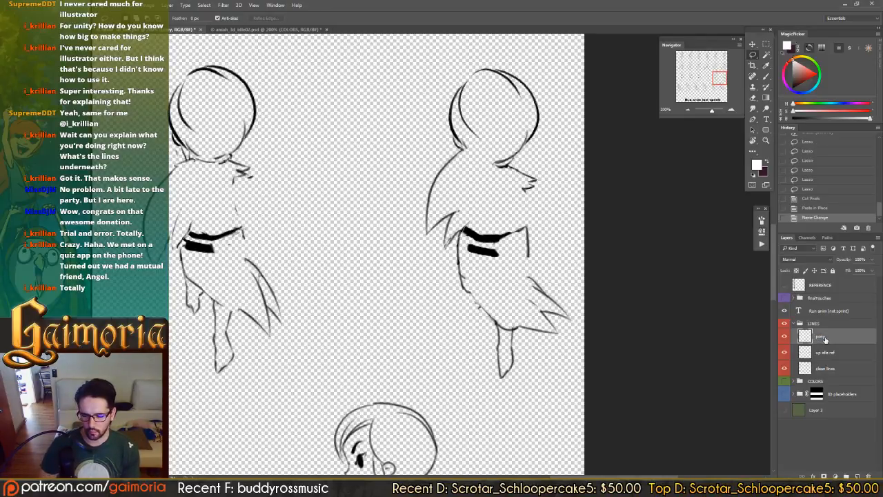
{"action": "key", "text": "v"}
{"action": "left_click", "coordinate": [784, 336]}
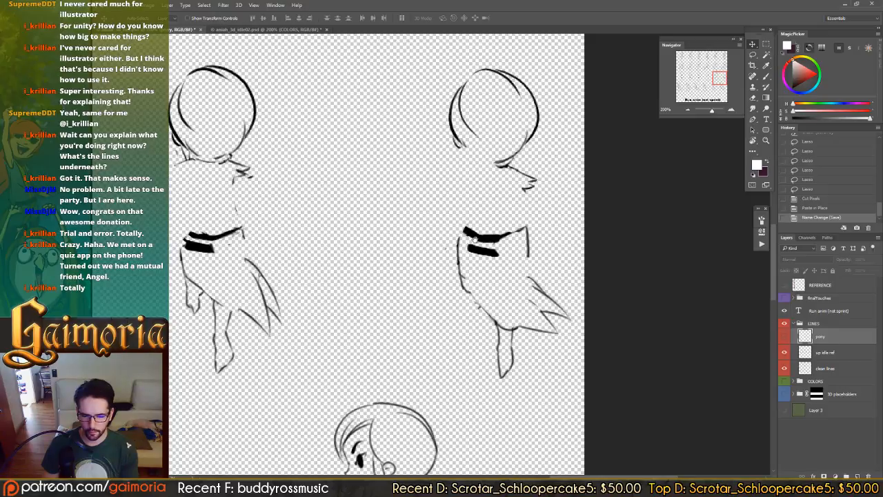
- Show the pony layer and, on the up idle ref layer, erase the collar lines beneath the heads of the last two back-facing run frames
{"action": "scroll", "coordinate": [473, 238], "scroll_direction": "left", "scroll_amount": 5}
{"action": "left_click", "coordinate": [820, 357]}
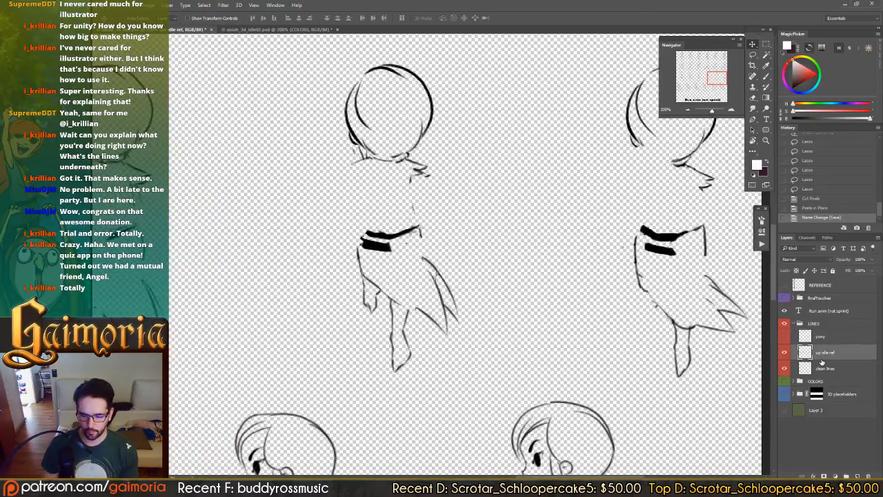
{"action": "key", "text": "e"}
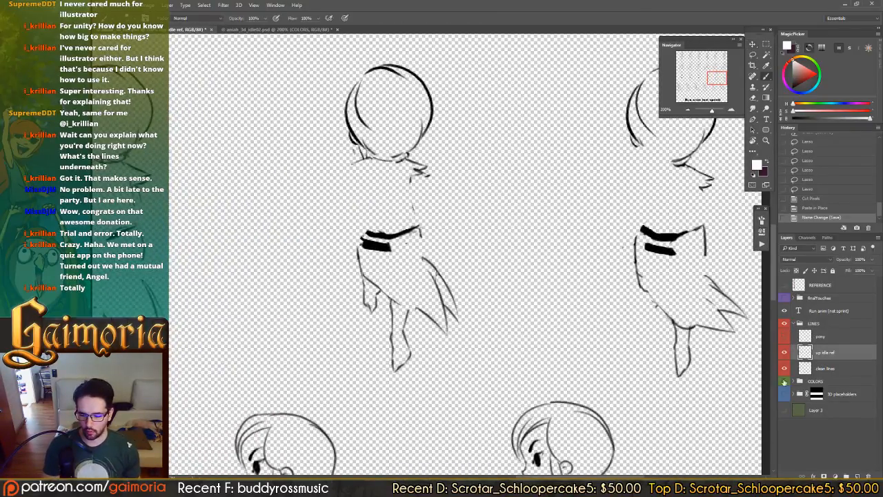
{"action": "left_click", "coordinate": [784, 336]}
{"action": "left_click_drag", "start_coordinate": [506, 251], "coordinate": [428, 256]}
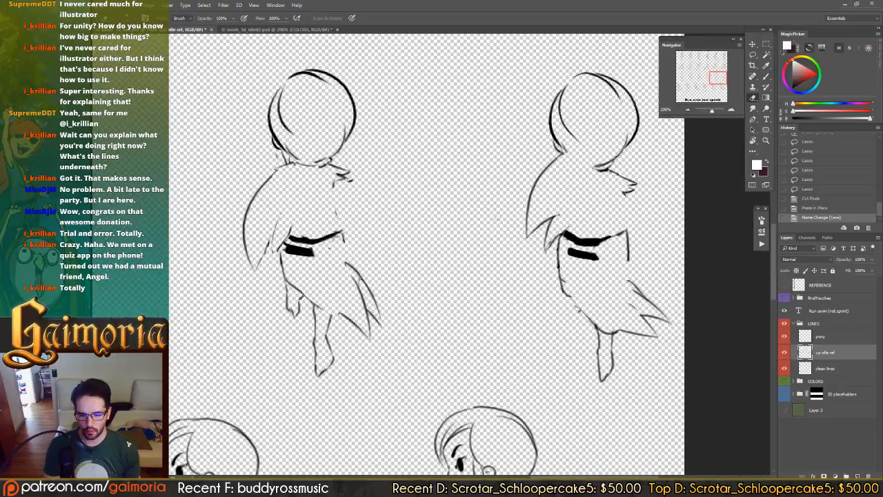
{"action": "left_click_drag", "start_coordinate": [614, 164], "coordinate": [586, 171]}
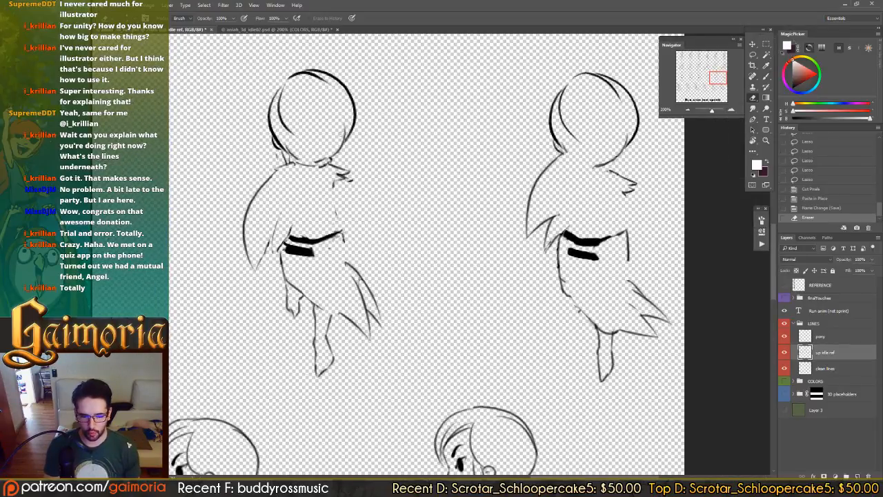
{"action": "left_click_drag", "start_coordinate": [333, 160], "coordinate": [301, 174]}
- Show the green background layer and erase the collar line and stray marks beneath the head of the fourth back-facing frame
{"action": "mouse_move", "coordinate": [365, 180]}
{"action": "left_mouse_down"}
{"action": "mouse_move", "coordinate": [471, 185]}
{"action": "mouse_move", "coordinate": [445, 183]}
{"action": "mouse_move", "coordinate": [429, 203]}
{"action": "mouse_move", "coordinate": [489, 199]}
{"action": "left_mouse_up"}
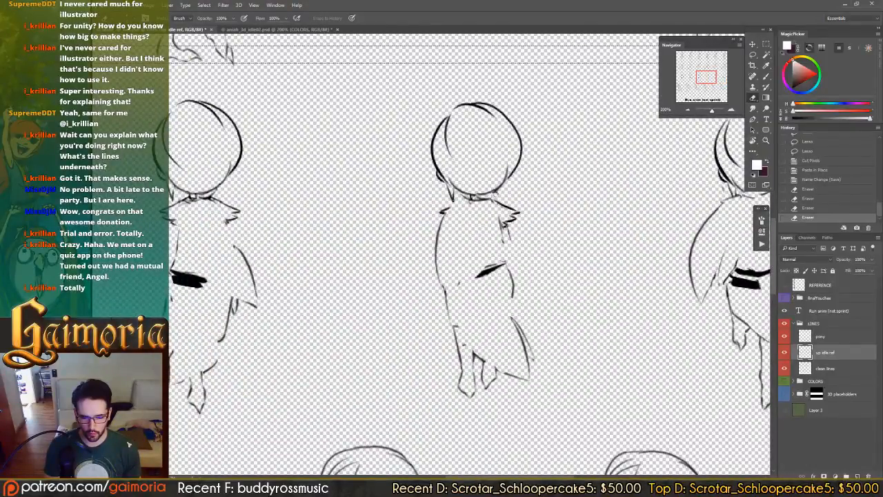
{"action": "left_click", "coordinate": [472, 218]}
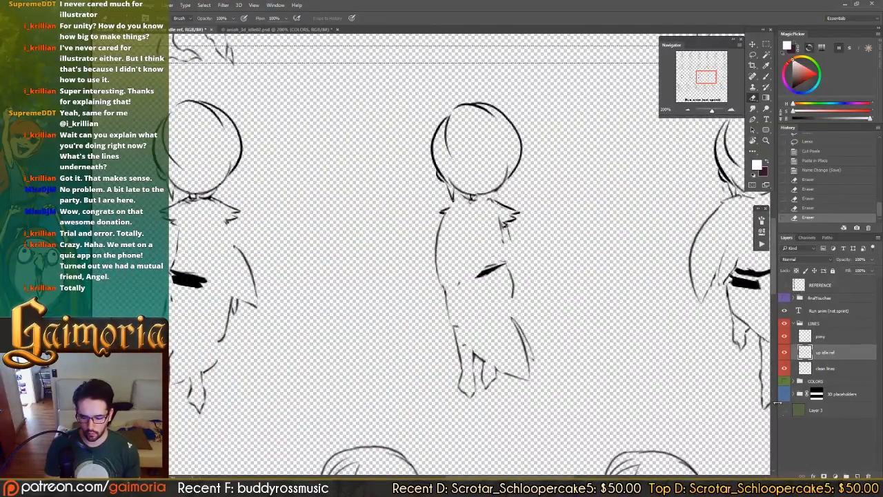
{"action": "left_click", "coordinate": [784, 410]}
{"action": "left_click", "coordinate": [465, 216]}
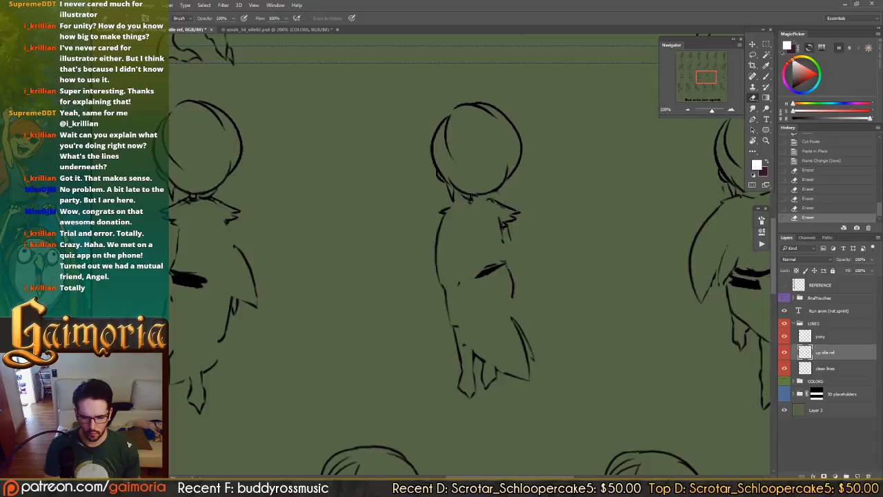
{"action": "left_click", "coordinate": [449, 211]}
- Erase the excess neck and collar lines beneath the heads of the third and second back-facing run frames
{"action": "left_click_drag", "start_coordinate": [446, 211], "coordinate": [536, 213]}
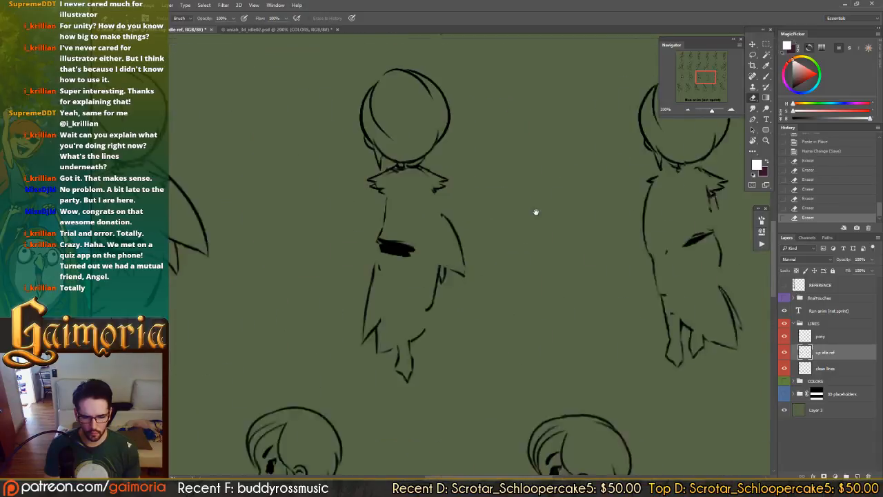
{"action": "left_click", "coordinate": [435, 161]}
{"action": "left_click", "coordinate": [439, 163]}
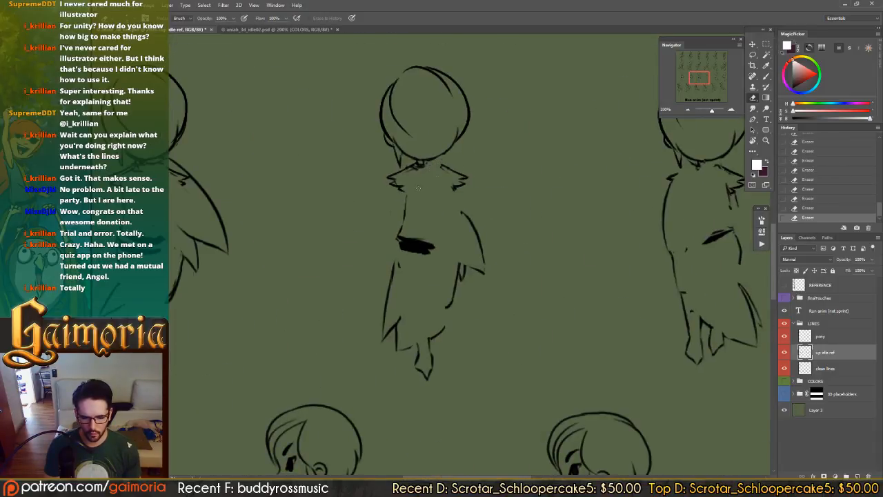
{"action": "left_click_drag", "start_coordinate": [401, 183], "coordinate": [483, 171]}
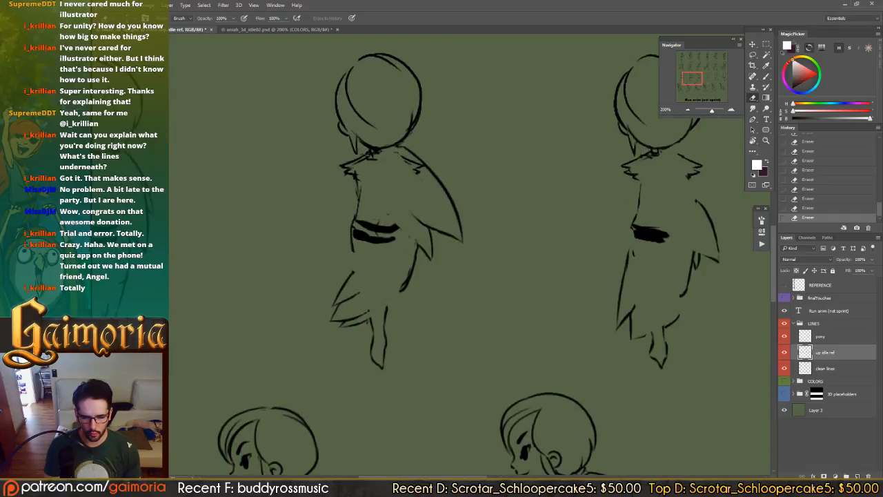
{"action": "left_click_drag", "start_coordinate": [397, 146], "coordinate": [381, 156]}
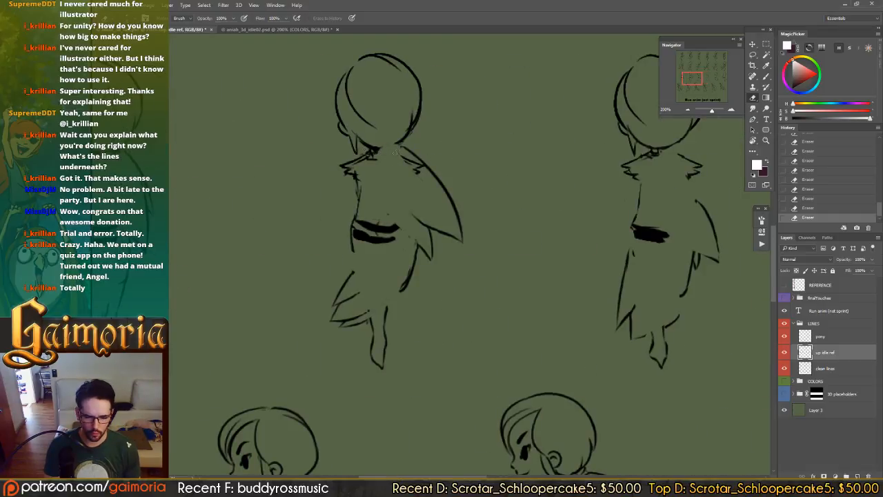
- Compare the neckline cleanup across the six back-facing frames, undoing and redoing the latest strokes while checking
{"action": "left_click_drag", "start_coordinate": [425, 177], "coordinate": [534, 194]}
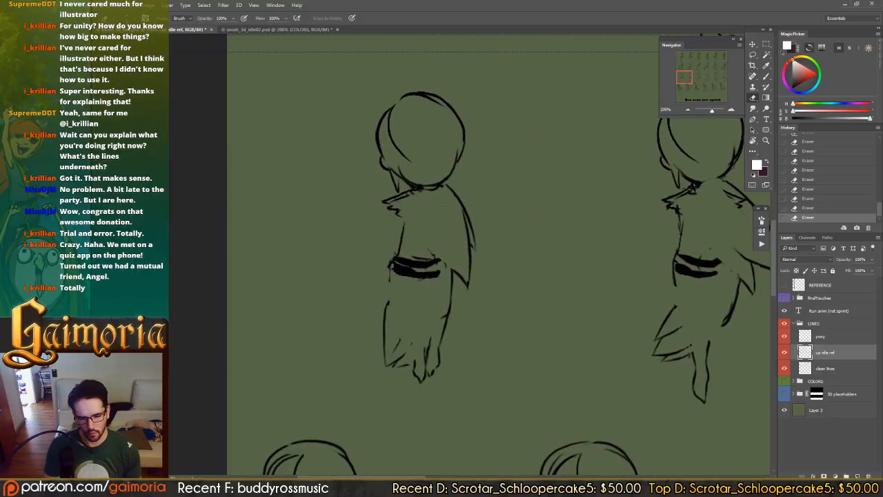
{"action": "key", "text": "ctrl+z"}
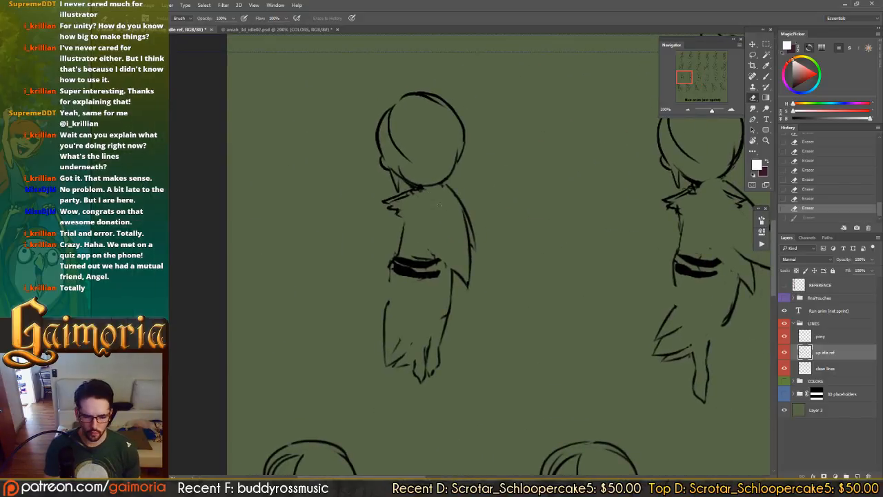
{"action": "key", "text": "ctrl+z"}
{"action": "left_click_drag", "start_coordinate": [478, 213], "coordinate": [141, 196]}
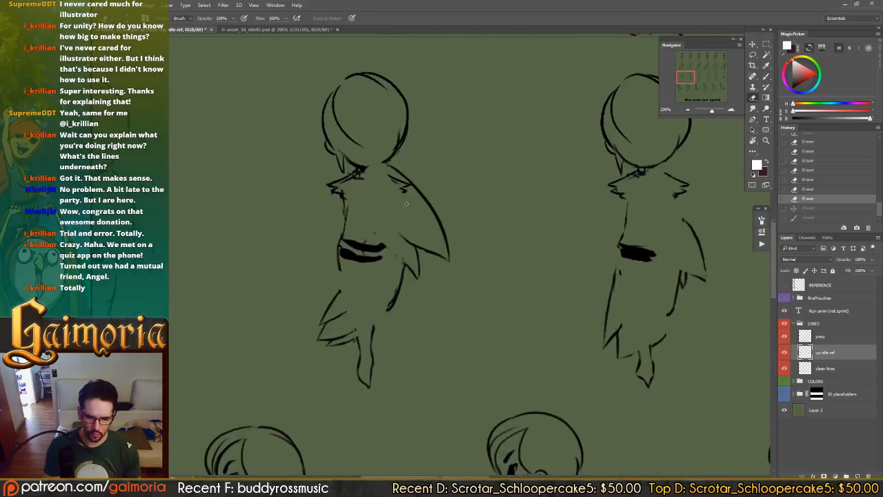
{"action": "key", "text": "ctrl+shift+z"}
{"action": "key", "text": "ctrl+shift+z"}
{"action": "left_click_drag", "start_coordinate": [520, 195], "coordinate": [200, 193]}
{"action": "left_click_drag", "start_coordinate": [676, 191], "coordinate": [504, 190]}
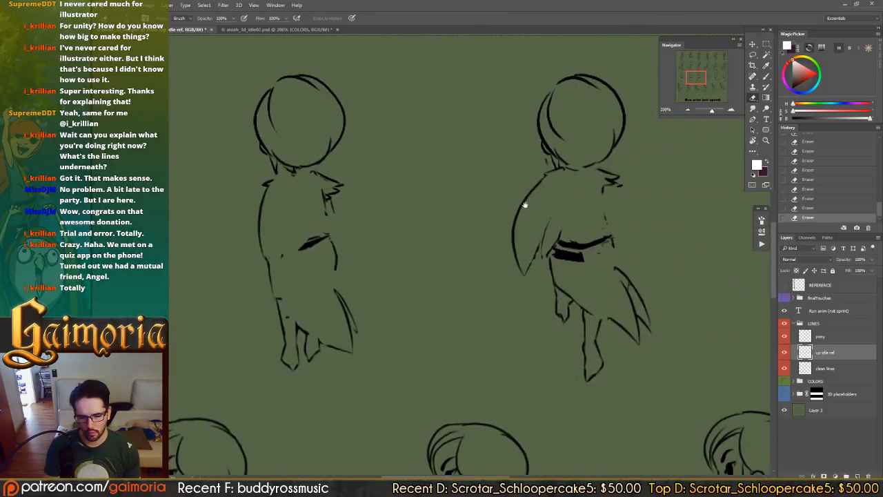
{"action": "left_click_drag", "start_coordinate": [607, 202], "coordinate": [370, 196]}
{"action": "left_click_drag", "start_coordinate": [331, 166], "coordinate": [484, 162]}
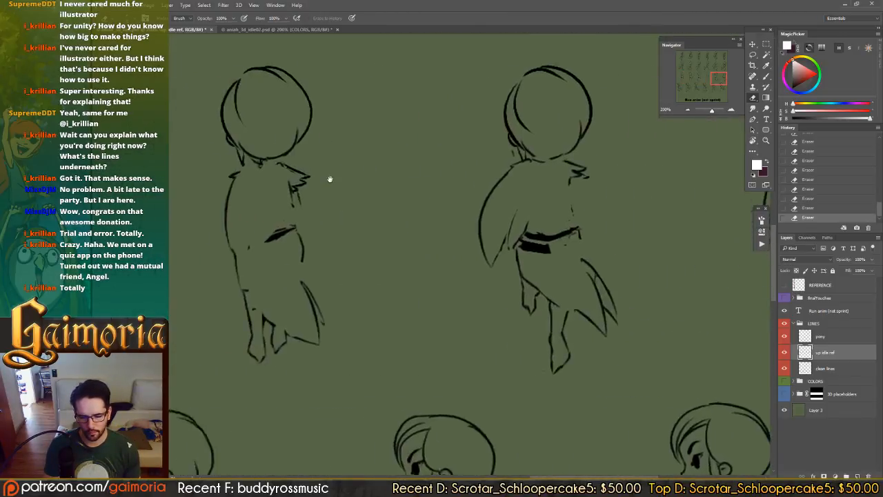
{"action": "left_click_drag", "start_coordinate": [337, 180], "coordinate": [523, 179]}
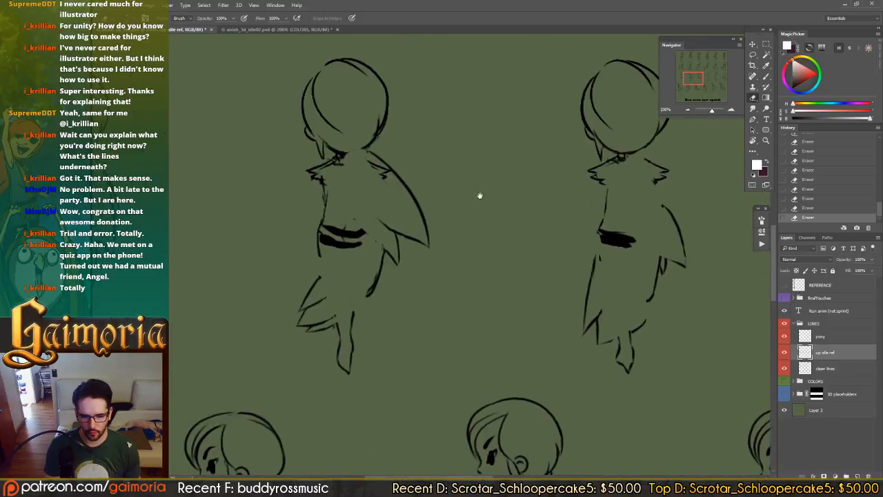
{"action": "left_click_drag", "start_coordinate": [263, 155], "coordinate": [456, 145]}
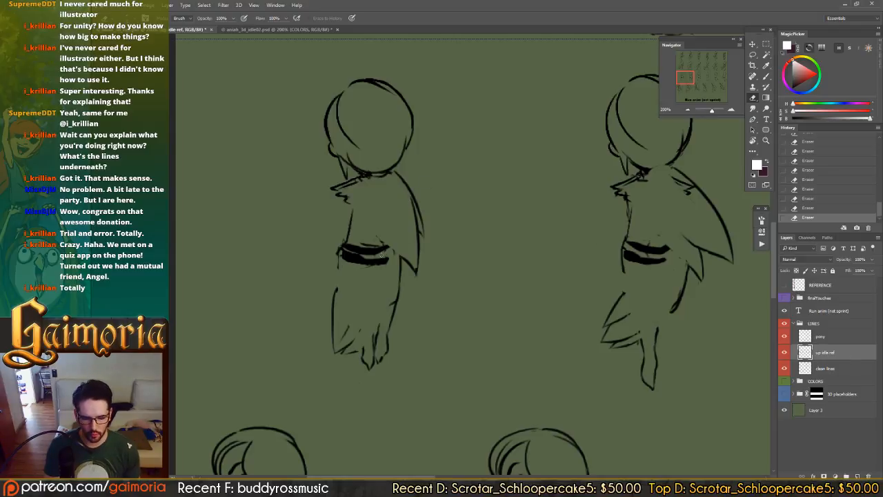
- Add a new layer above up idle ref, paint a bright red belt curve across the first frame's waist, and trim its edges
{"action": "key", "text": "b"}
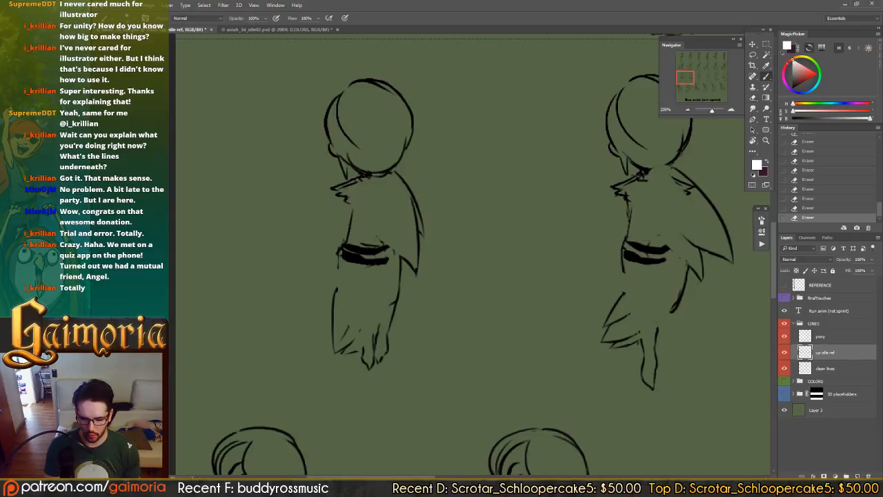
{"action": "left_click", "coordinate": [856, 476]}
{"action": "left_click", "coordinate": [812, 76]}
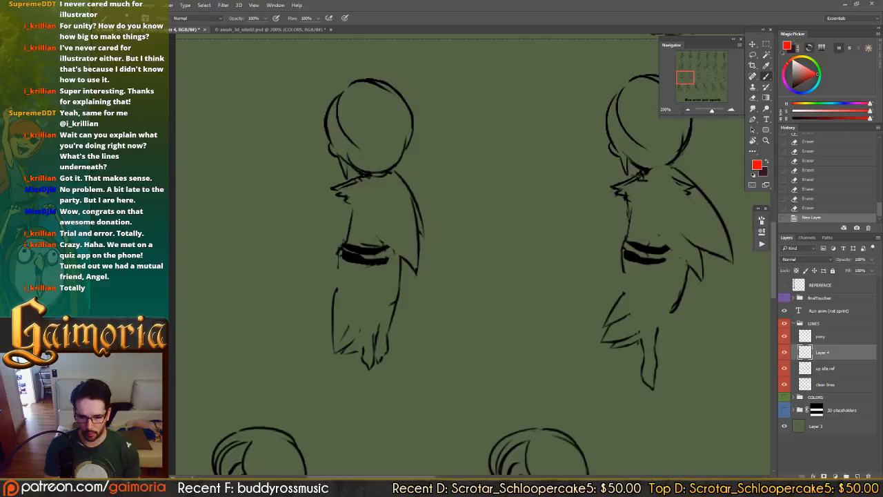
{"action": "left_click_drag", "start_coordinate": [343, 247], "coordinate": [393, 253]}
{"action": "key", "text": "e"}
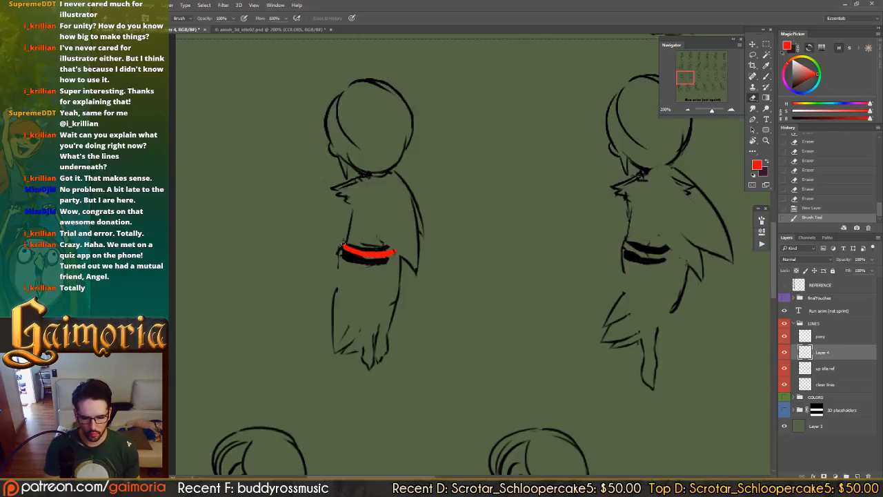
{"action": "left_click", "coordinate": [367, 250]}
{"action": "left_click", "coordinate": [407, 247]}
{"action": "left_click", "coordinate": [404, 248]}
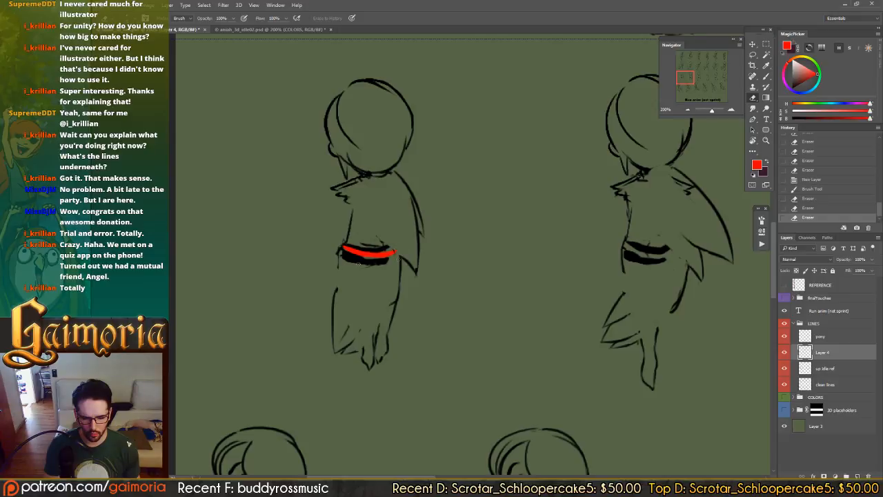
{"action": "left_click", "coordinate": [404, 250]}
- Paint a red belt curve across the waist of the second back-facing frame and trim its ends with the Eraser
{"action": "mouse_move", "coordinate": [641, 243]}
{"action": "left_mouse_down"}
{"action": "mouse_move", "coordinate": [397, 233]}
{"action": "mouse_move", "coordinate": [433, 243]}
{"action": "mouse_move", "coordinate": [407, 244]}
{"action": "left_mouse_up"}
{"action": "key", "text": "b"}
{"action": "key", "text": "e"}
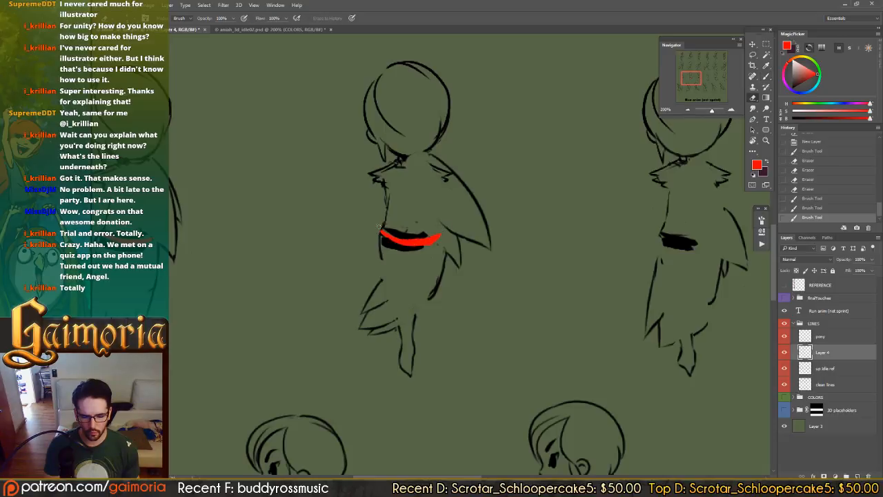
{"action": "left_click", "coordinate": [399, 247]}
{"action": "left_click", "coordinate": [443, 235]}
{"action": "left_click", "coordinate": [442, 236]}
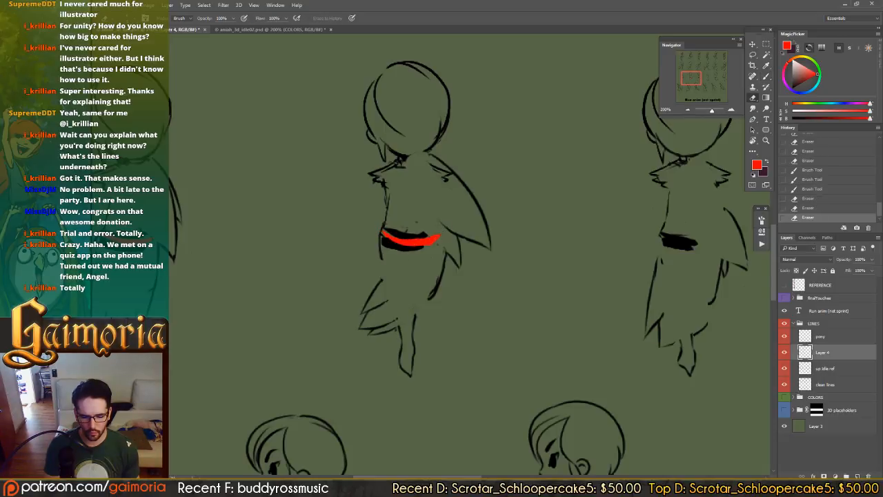
{"action": "left_click", "coordinate": [459, 240]}
- Paint a red belt curve across the waist of the third back-facing frame and clean up its end near the body outline
{"action": "left_click_drag", "start_coordinate": [397, 246], "coordinate": [178, 290]}
{"action": "key", "text": "b"}
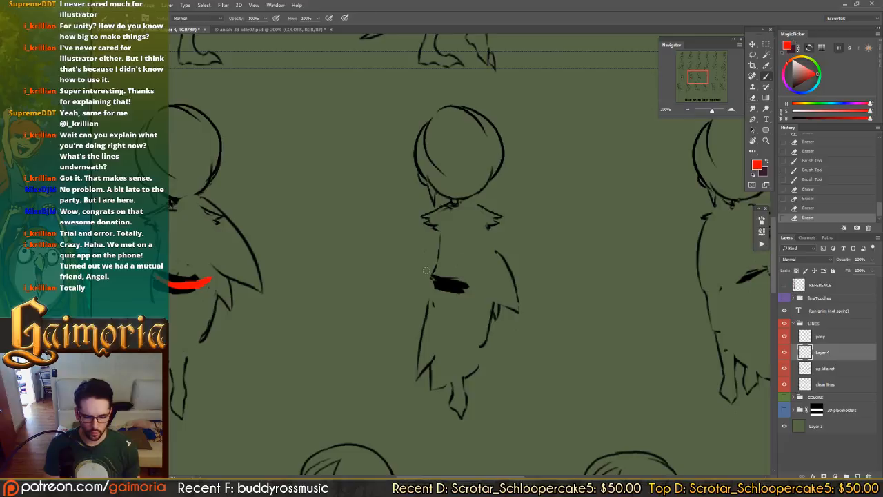
{"action": "left_click_drag", "start_coordinate": [431, 279], "coordinate": [491, 279]}
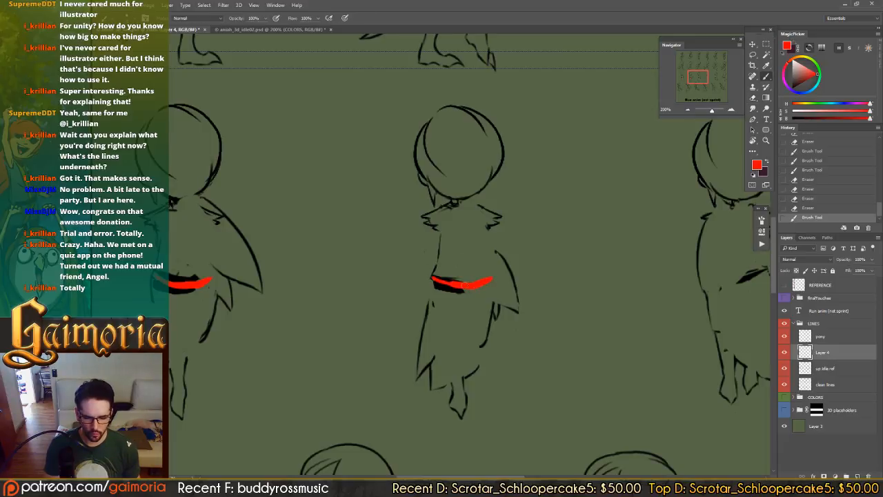
{"action": "key", "text": "e"}
{"action": "left_click", "coordinate": [430, 283]}
{"action": "left_click", "coordinate": [431, 280]}
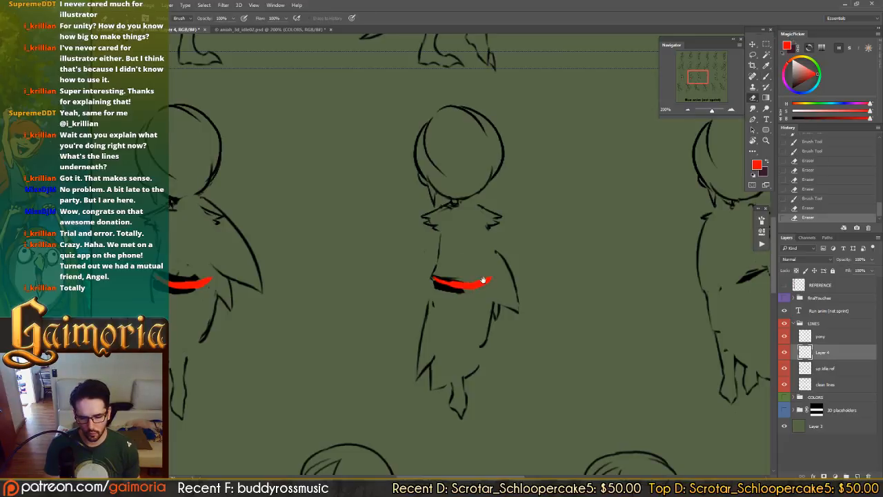
- Paint a red belt curve across the waist of the fourth back-facing frame and erase the excess at both ends
{"action": "left_click_drag", "start_coordinate": [631, 287], "coordinate": [345, 257]}
{"action": "key", "text": "b"}
{"action": "left_click_drag", "start_coordinate": [480, 239], "coordinate": [425, 248]}
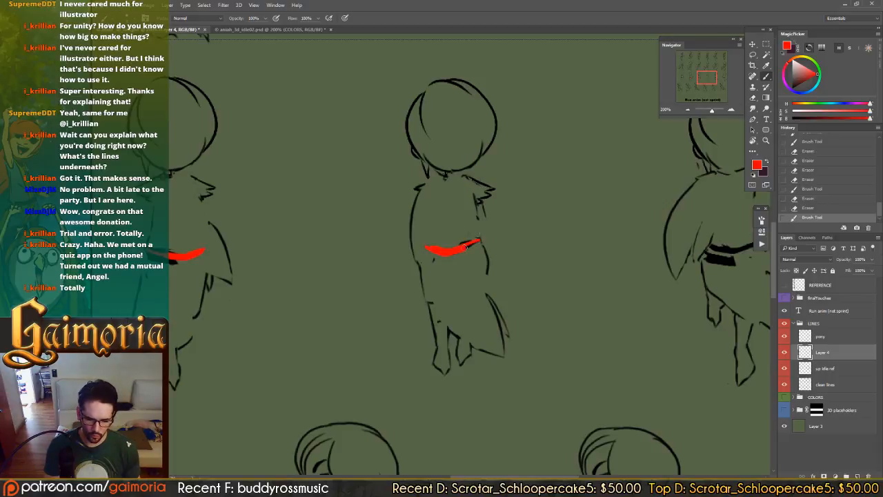
{"action": "key", "text": "e"}
{"action": "left_click", "coordinate": [425, 248]}
{"action": "left_click", "coordinate": [420, 246]}
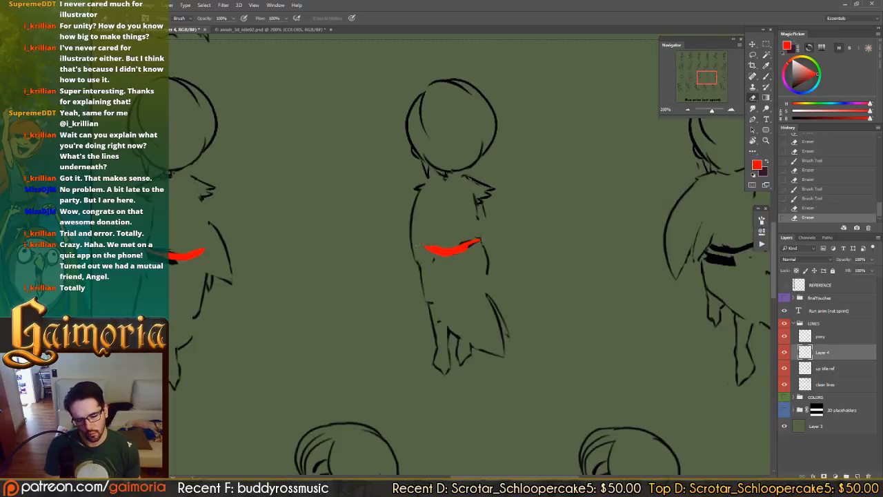
{"action": "left_click", "coordinate": [487, 252]}
- Paint a red belt curve across the waist of the fifth back-facing frame, then trim its overshooting end and lower edge
{"action": "left_click_drag", "start_coordinate": [442, 251], "coordinate": [193, 237]}
{"action": "key", "text": "b"}
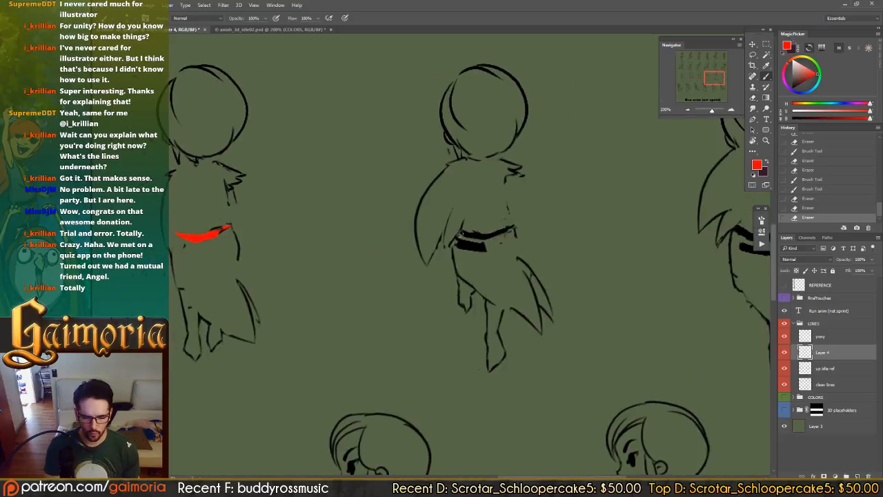
{"action": "mouse_move", "coordinate": [457, 236]}
{"action": "left_mouse_down"}
{"action": "mouse_move", "coordinate": [486, 242]}
{"action": "mouse_move", "coordinate": [523, 228]}
{"action": "left_mouse_up"}
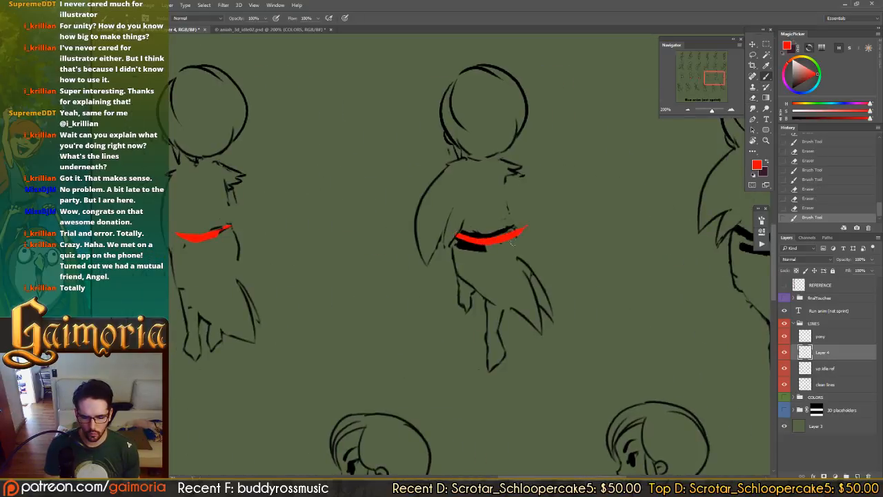
{"action": "key", "text": "e"}
{"action": "left_click", "coordinate": [524, 229]}
{"action": "left_click", "coordinate": [520, 232]}
{"action": "left_click", "coordinate": [514, 238]}
{"action": "left_click", "coordinate": [504, 246]}
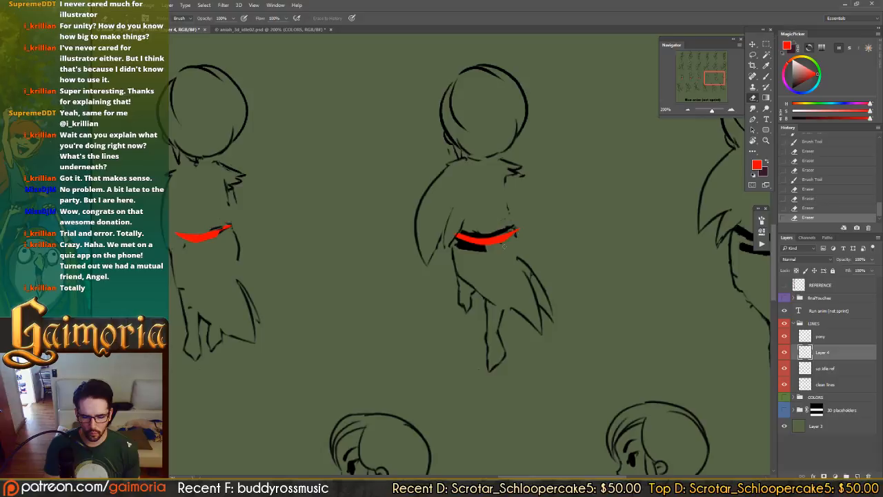
{"action": "left_click", "coordinate": [505, 236]}
{"action": "left_click", "coordinate": [461, 233]}
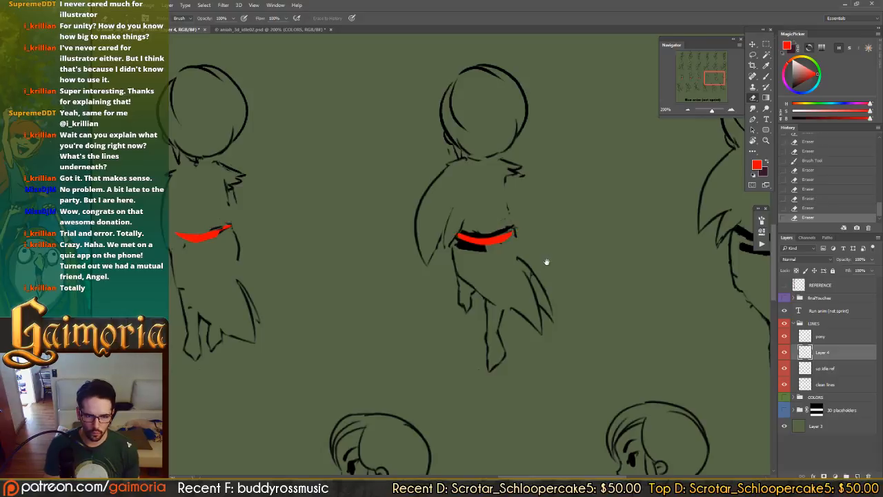
- Paint a red belt curve across the waist of the sixth back-facing frame, redoing and touching up the end at the body outline
{"action": "mouse_move", "coordinate": [693, 233]}
{"action": "left_mouse_down"}
{"action": "mouse_move", "coordinate": [449, 240]}
{"action": "mouse_move", "coordinate": [522, 246]}
{"action": "mouse_move", "coordinate": [552, 234]}
{"action": "left_mouse_up"}
{"action": "key", "text": "b"}
{"action": "key", "text": "ctrl+z"}
{"action": "key", "text": "e"}
{"action": "left_click", "coordinate": [552, 237]}
{"action": "left_click", "coordinate": [551, 239]}
{"action": "key", "text": "b"}
{"action": "key", "text": "e"}
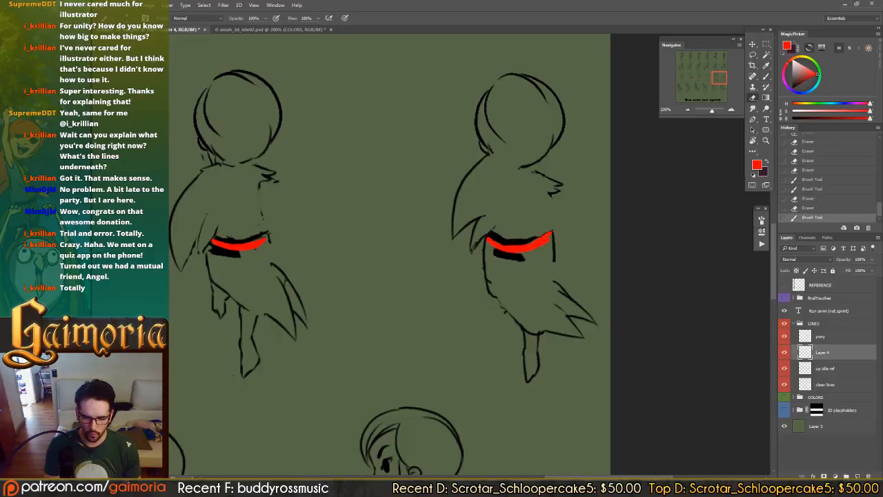
{"action": "left_click", "coordinate": [550, 233]}
{"action": "key", "text": "b"}
{"action": "left_click", "coordinate": [552, 235]}
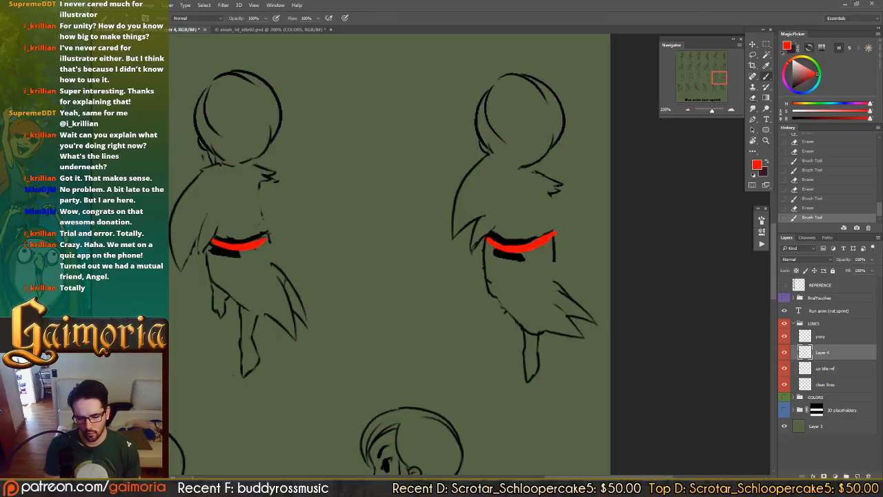
- Trim the red belt curve at both ends on the sixth back-facing frame with the Eraser
{"action": "key", "text": "e"}
{"action": "left_click", "coordinate": [551, 236]}
{"action": "left_click", "coordinate": [551, 236]}
{"action": "left_click_drag", "start_coordinate": [486, 237], "coordinate": [483, 252]}
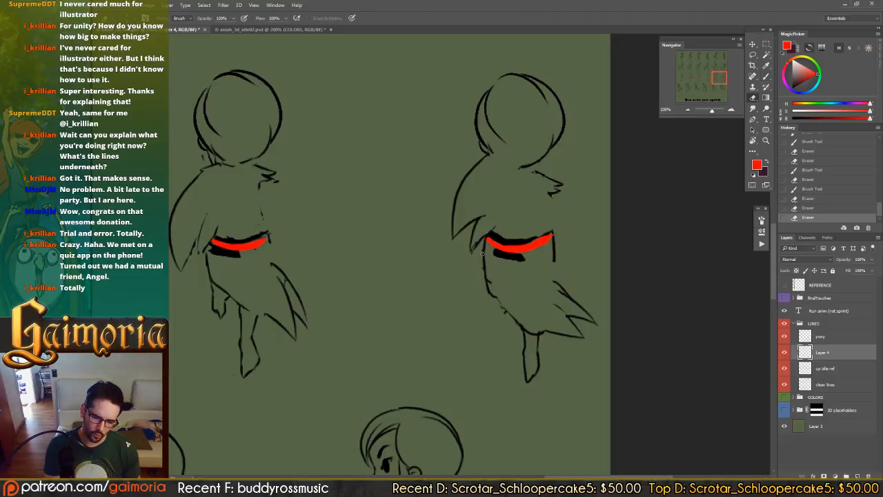
{"action": "left_click", "coordinate": [522, 286]}
{"action": "left_click", "coordinate": [534, 286]}
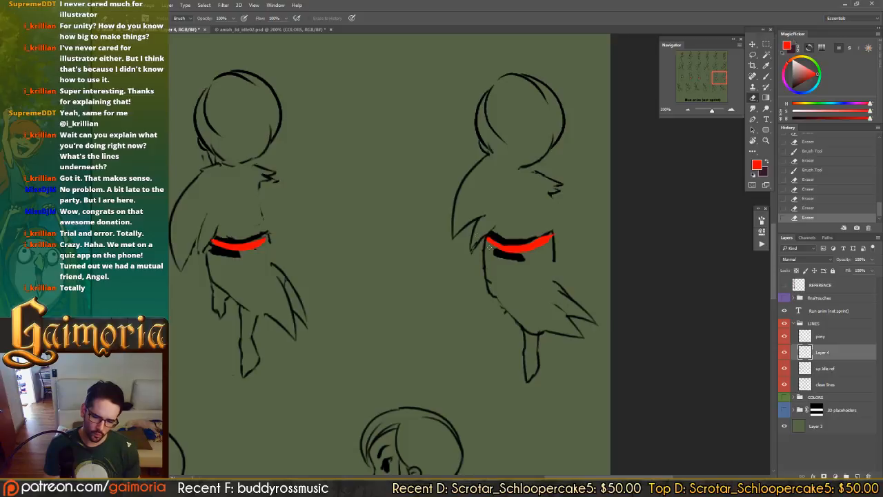
{"action": "left_click", "coordinate": [555, 232]}
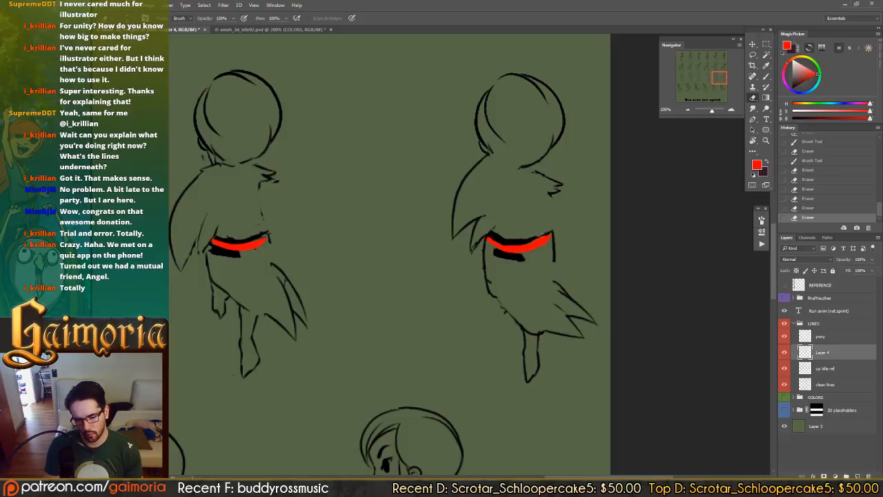
{"action": "left_click", "coordinate": [544, 235]}
- Repaint the red belt's end at the body outline of the sixth back-facing frame and erase its overshoot
{"action": "key", "text": "b"}
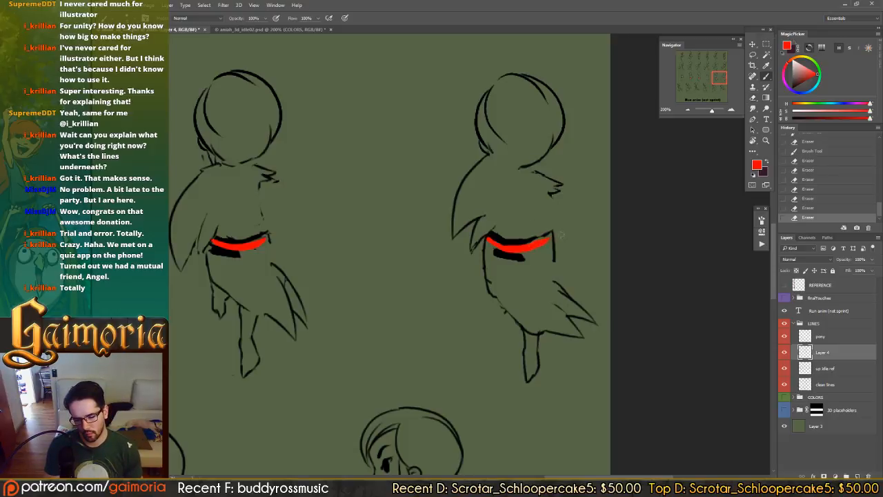
{"action": "left_click_drag", "start_coordinate": [548, 239], "coordinate": [557, 234]}
{"action": "key", "text": "ctrl+z"}
{"action": "key", "text": "e"}
{"action": "left_click", "coordinate": [560, 232]}
{"action": "left_click", "coordinate": [554, 238]}
- Try to erase along the lower edge of the red belt on the sixth back-facing frame
{"action": "left_click", "coordinate": [522, 255]}
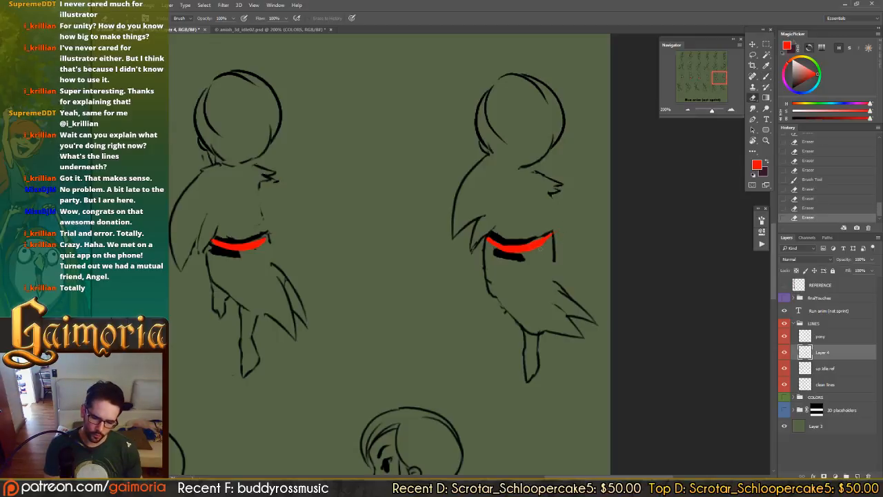
{"action": "left_click", "coordinate": [518, 258]}
{"action": "left_click", "coordinate": [511, 260]}
{"action": "left_click", "coordinate": [501, 262]}
{"action": "left_click", "coordinate": [475, 250]}
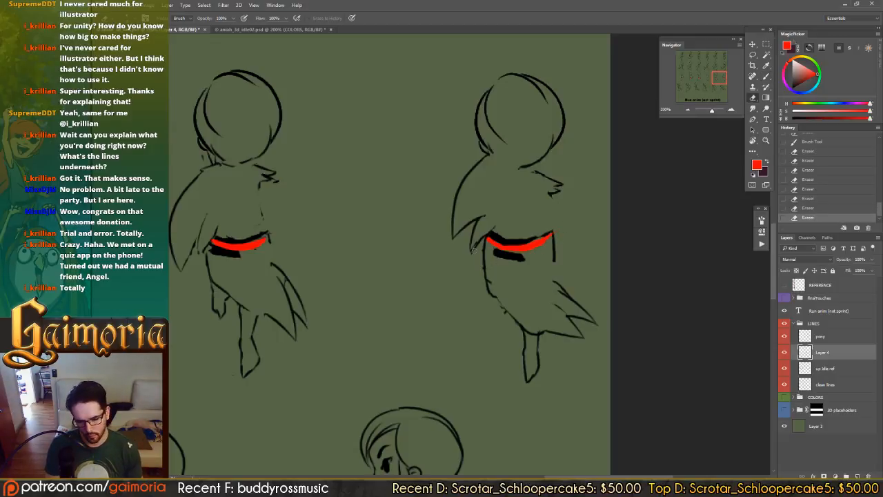
{"action": "key", "text": "ctrl+z"}
{"action": "key", "text": "ctrl+z"}
{"action": "key", "text": "ctrl+z"}
{"action": "key", "text": "ctrl+z"}
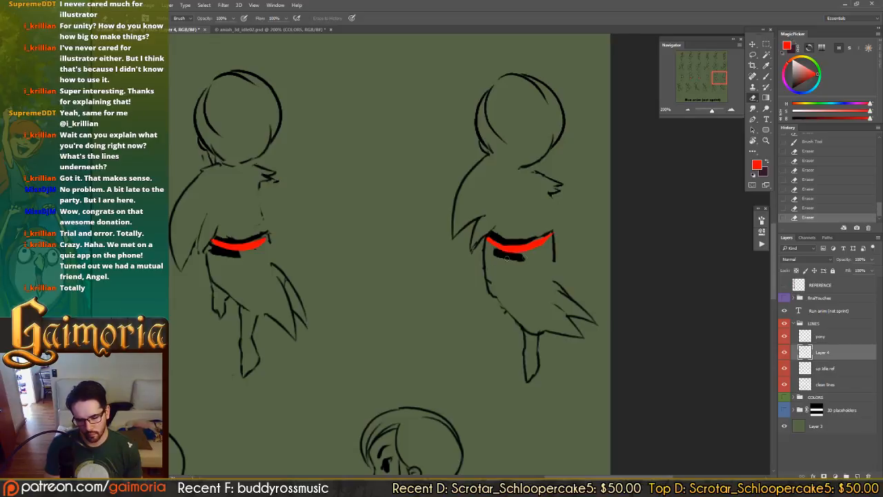
- On the up idle ref layer, erase the old black belts around the red curves on the first two back-facing frames
{"action": "left_click_drag", "start_coordinate": [443, 211], "coordinate": [609, 207]}
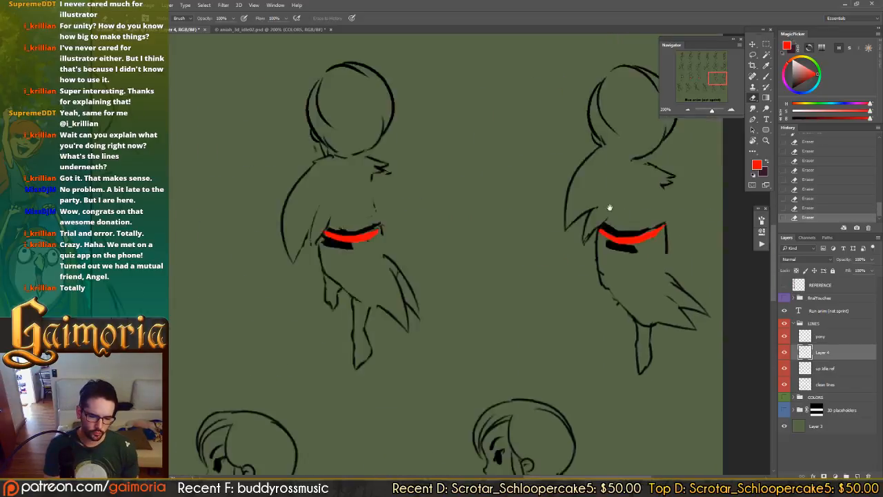
{"action": "left_click_drag", "start_coordinate": [447, 213], "coordinate": [582, 207]}
{"action": "left_click_drag", "start_coordinate": [293, 194], "coordinate": [650, 213]}
{"action": "left_click_drag", "start_coordinate": [485, 199], "coordinate": [650, 182]}
{"action": "key", "text": "alt+["}
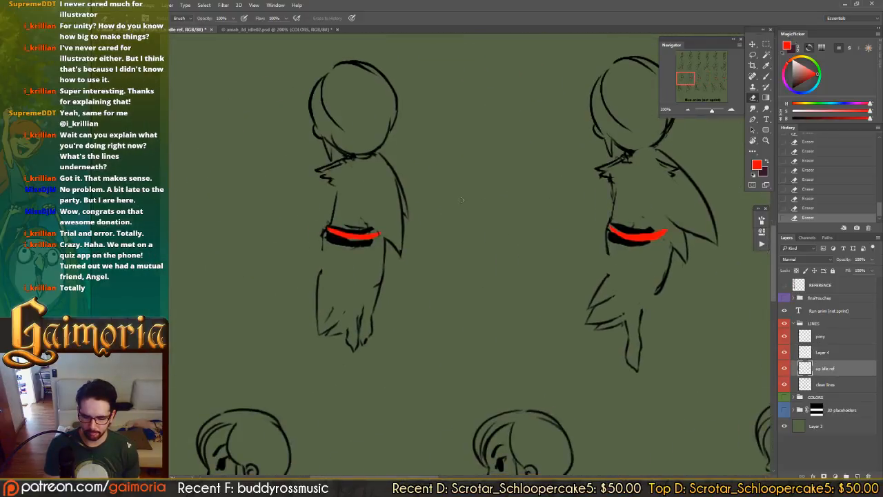
{"action": "mouse_move", "coordinate": [354, 247]}
{"action": "left_mouse_down"}
{"action": "mouse_move", "coordinate": [357, 222]}
{"action": "mouse_move", "coordinate": [375, 234]}
{"action": "mouse_move", "coordinate": [339, 222]}
{"action": "left_mouse_up"}
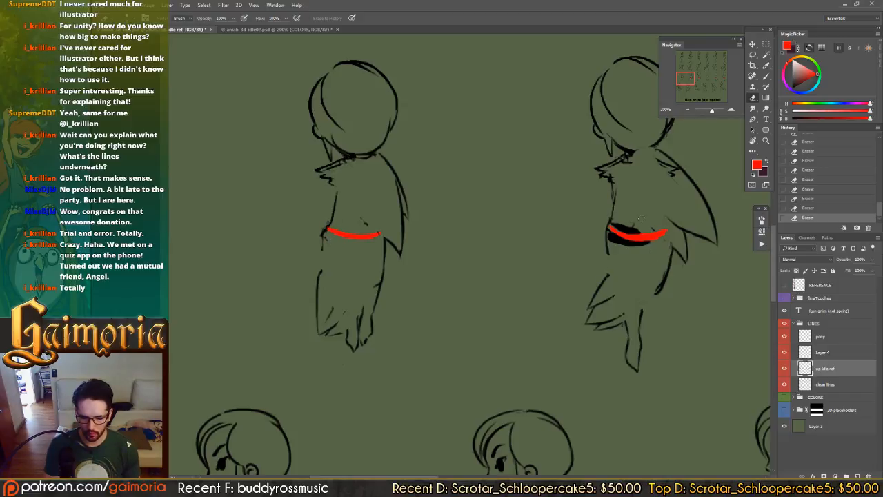
{"action": "mouse_move", "coordinate": [639, 254]}
{"action": "left_mouse_down"}
{"action": "mouse_move", "coordinate": [635, 223]}
{"action": "mouse_move", "coordinate": [610, 235]}
{"action": "left_mouse_up"}
- Erase the old black belts around the red curves on the third and fourth back-facing frames
{"action": "left_click_drag", "start_coordinate": [664, 244], "coordinate": [364, 244]}
{"action": "mouse_move", "coordinate": [486, 214]}
{"action": "left_mouse_down"}
{"action": "mouse_move", "coordinate": [467, 226]}
{"action": "mouse_move", "coordinate": [370, 200]}
{"action": "mouse_move", "coordinate": [209, 199]}
{"action": "left_mouse_up"}
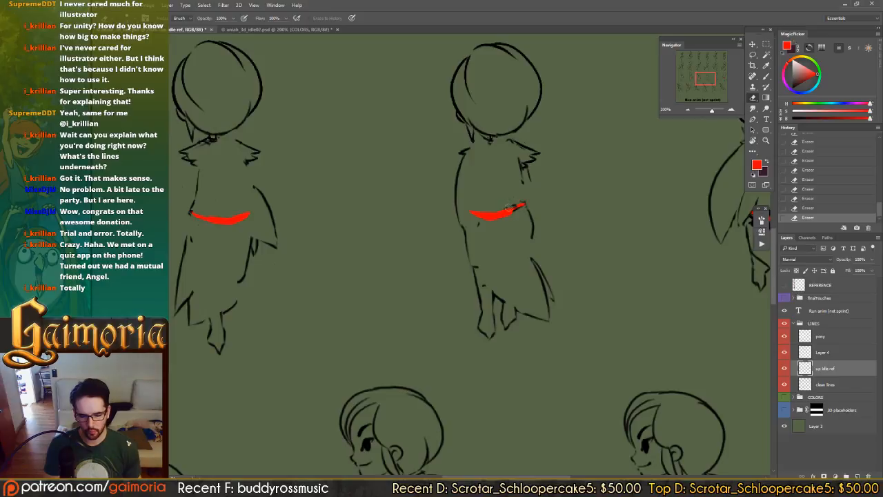
{"action": "left_click_drag", "start_coordinate": [512, 231], "coordinate": [208, 228]}
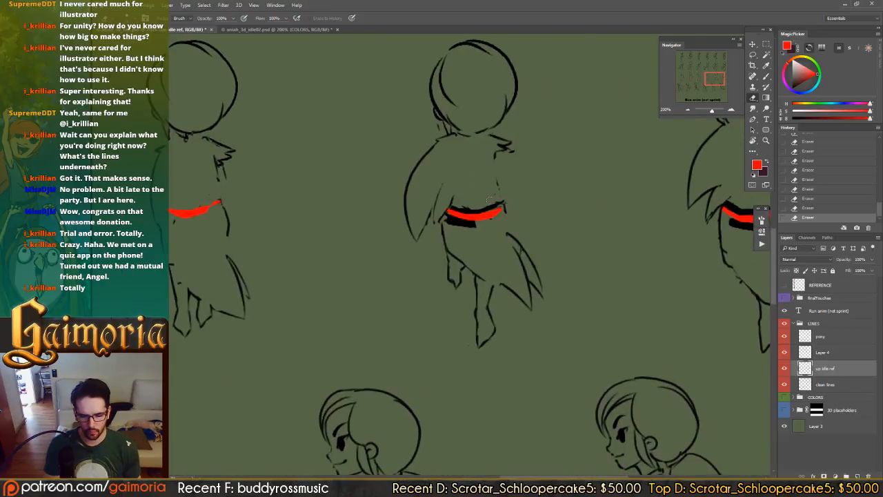
- Erase the old black belts around the red curves on the fifth and sixth back-facing frames
{"action": "mouse_move", "coordinate": [472, 194]}
{"action": "left_mouse_down"}
{"action": "mouse_move", "coordinate": [463, 207]}
{"action": "mouse_move", "coordinate": [455, 203]}
{"action": "left_mouse_up"}
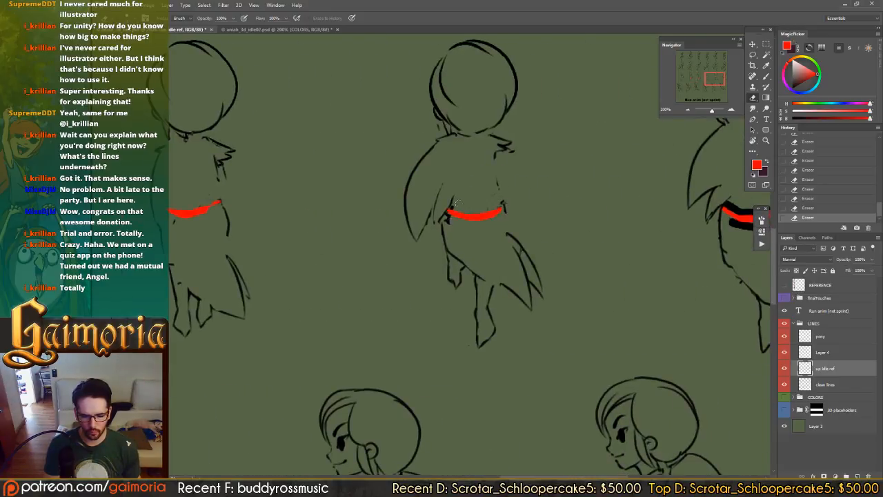
{"action": "left_click_drag", "start_coordinate": [512, 212], "coordinate": [429, 200]}
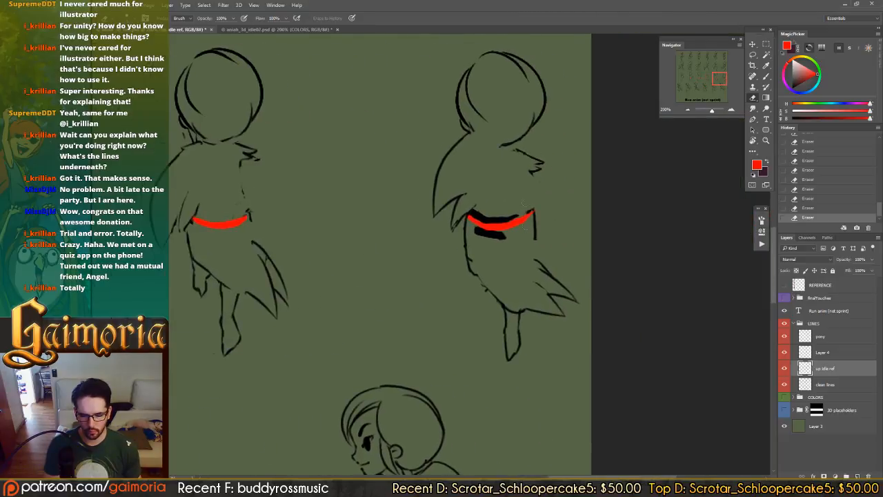
{"action": "left_click_drag", "start_coordinate": [509, 226], "coordinate": [473, 224]}
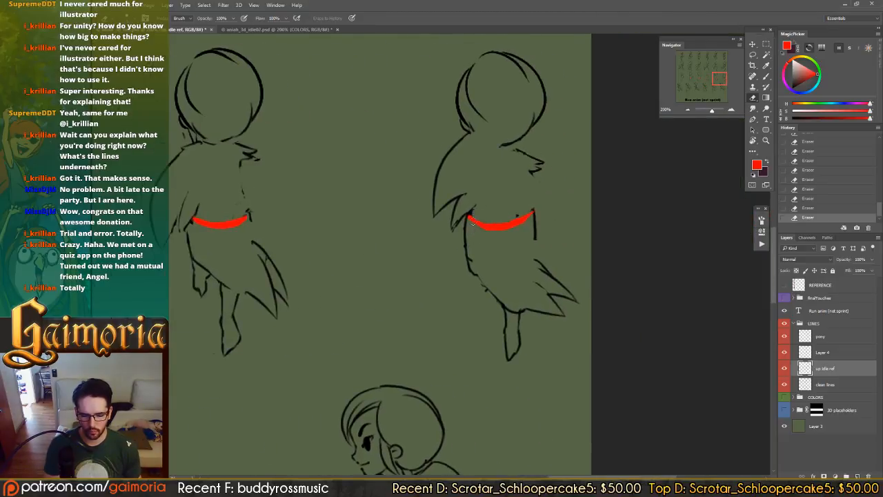
- Turn the red belts on Layer 4 black by lowering the Hue/Saturation lightness to its minimum, and save the file
{"action": "left_click", "coordinate": [799, 350]}
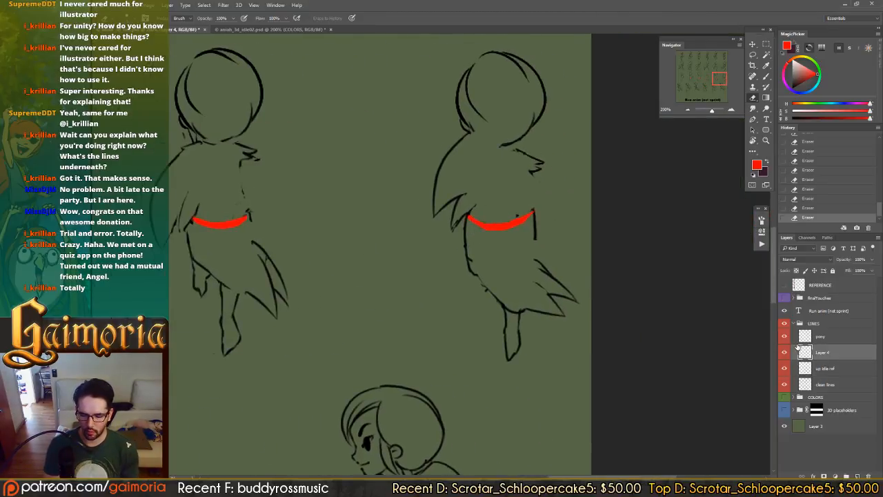
{"action": "key", "text": "ctrl+u"}
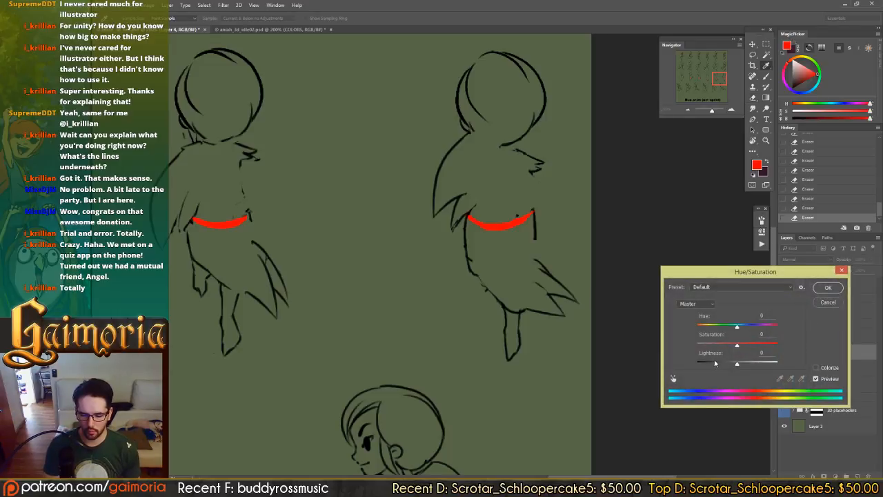
{"action": "left_click_drag", "start_coordinate": [714, 362], "coordinate": [698, 363]}
{"action": "key", "text": "Return"}
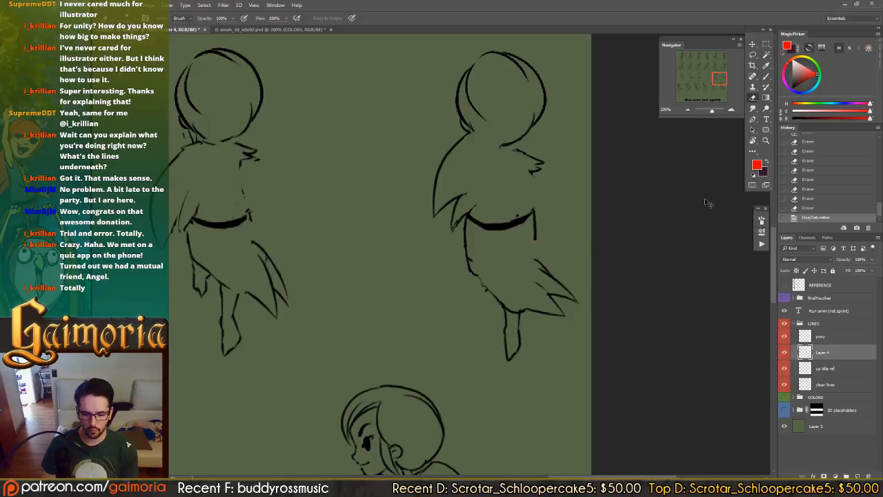
{"action": "key", "text": "ctrl+s"}
- Check the belt layer by toggling its visibility, merge it down into the up idle ref layer, and save the file
{"action": "left_click", "coordinate": [785, 353]}
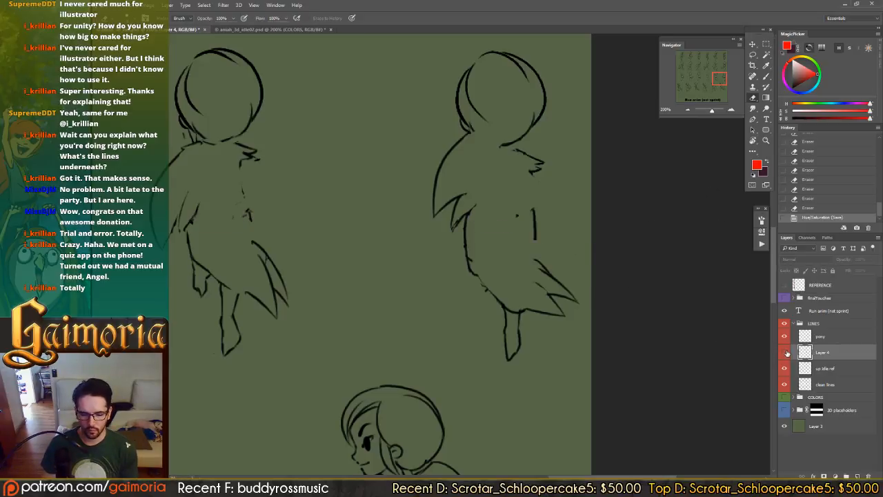
{"action": "left_click", "coordinate": [786, 352]}
{"action": "key", "text": "ctrl+e"}
{"action": "left_click_drag", "start_coordinate": [489, 289], "coordinate": [589, 267]}
{"action": "left_click_drag", "start_coordinate": [407, 268], "coordinate": [572, 262]}
{"action": "mouse_move", "coordinate": [483, 266]}
{"action": "left_mouse_down"}
{"action": "mouse_move", "coordinate": [572, 263]}
{"action": "mouse_move", "coordinate": [470, 271]}
{"action": "left_mouse_up"}
{"action": "key", "text": "v"}
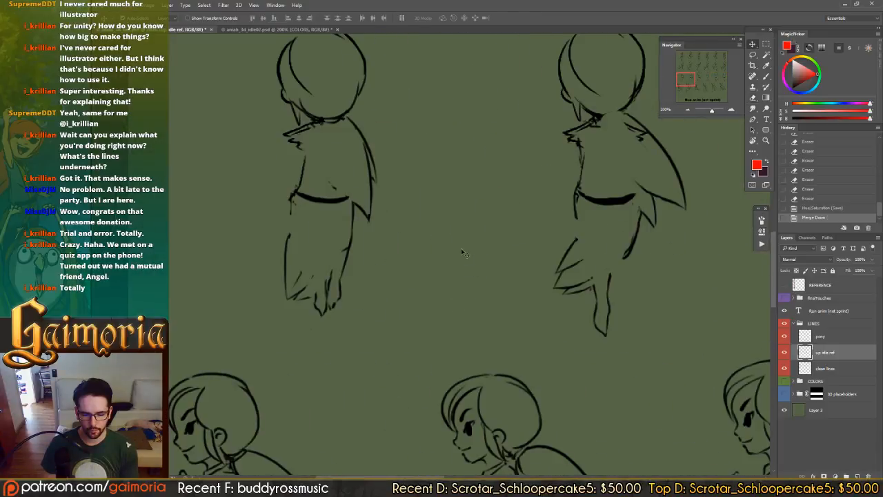
{"action": "key", "text": "ctrl+s"}
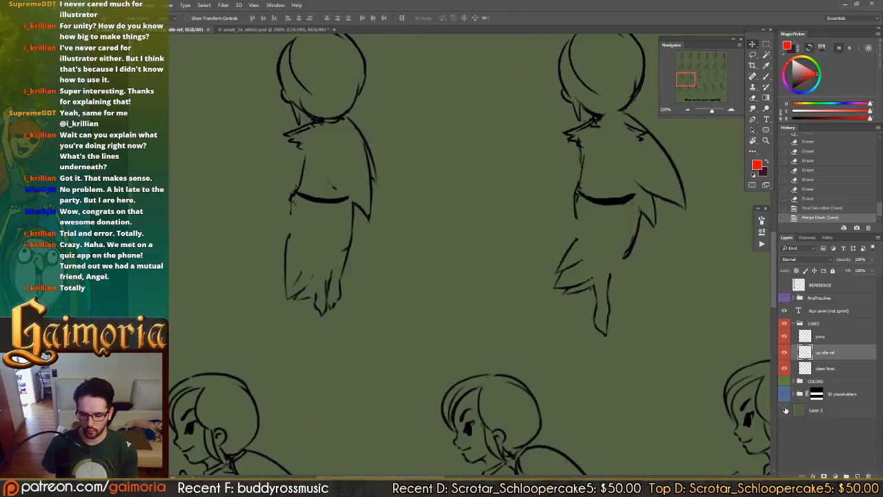
- Hide the green background layer and save a PNG copy over the existing aniah_3d_run.png
{"action": "left_click", "coordinate": [784, 410]}
{"action": "key", "text": "ctrl+shift+s"}
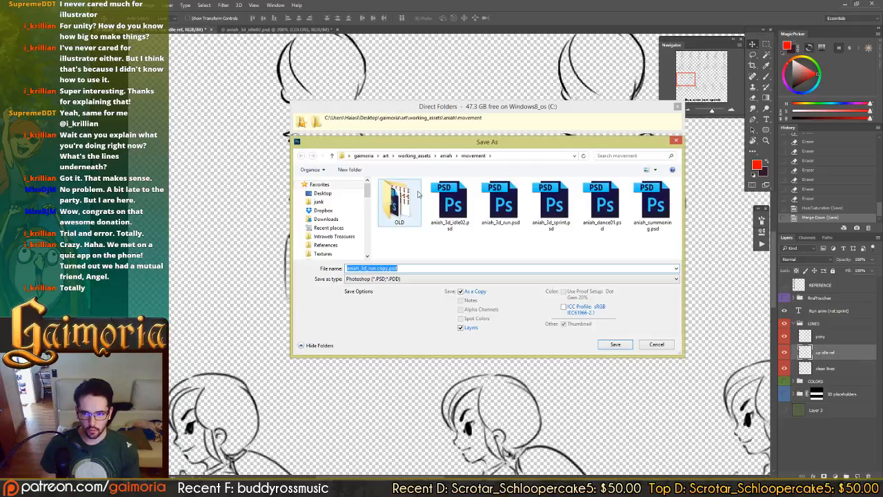
{"action": "left_click", "coordinate": [393, 278]}
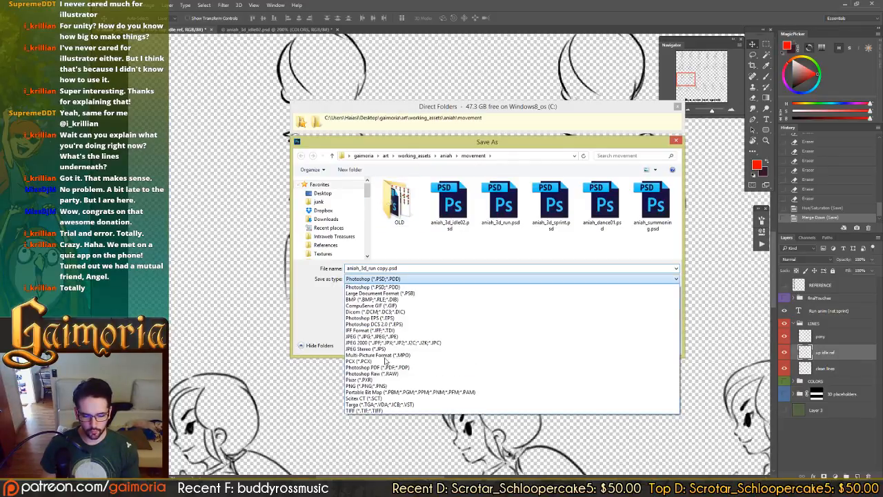
{"action": "left_click", "coordinate": [388, 386]}
{"action": "double_click", "coordinate": [500, 203]}
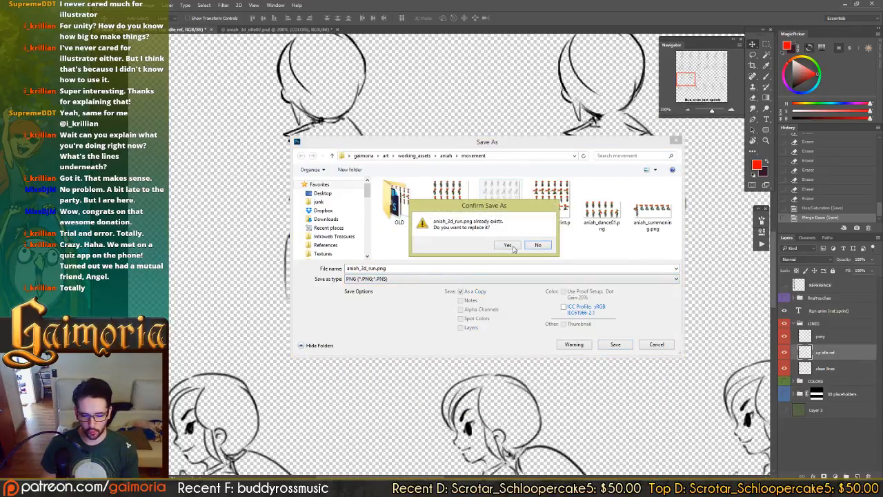
{"action": "left_click", "coordinate": [507, 245]}
{"action": "left_click", "coordinate": [508, 127]}
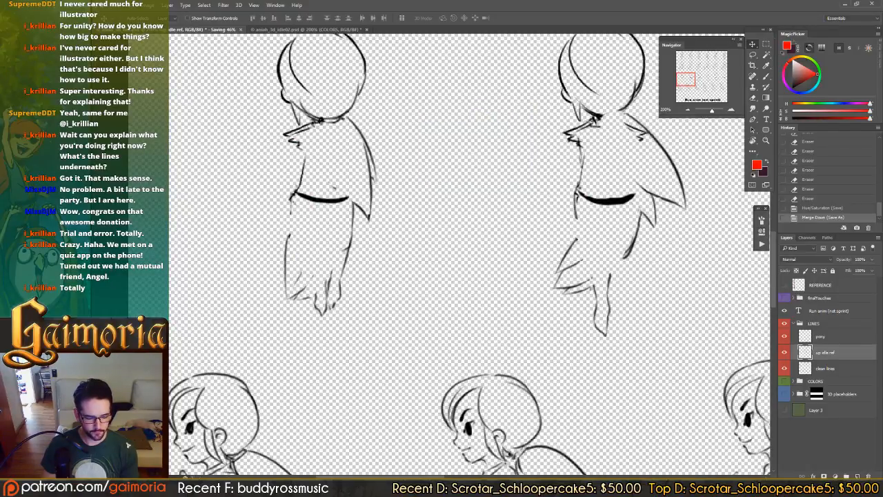
- Copy aniah_3d_run.png from the movement folder into the project's Aniah sprites folder, replacing the existing file
{"action": "left_click", "coordinate": [235, 483]}
{"action": "left_click", "coordinate": [235, 483]}
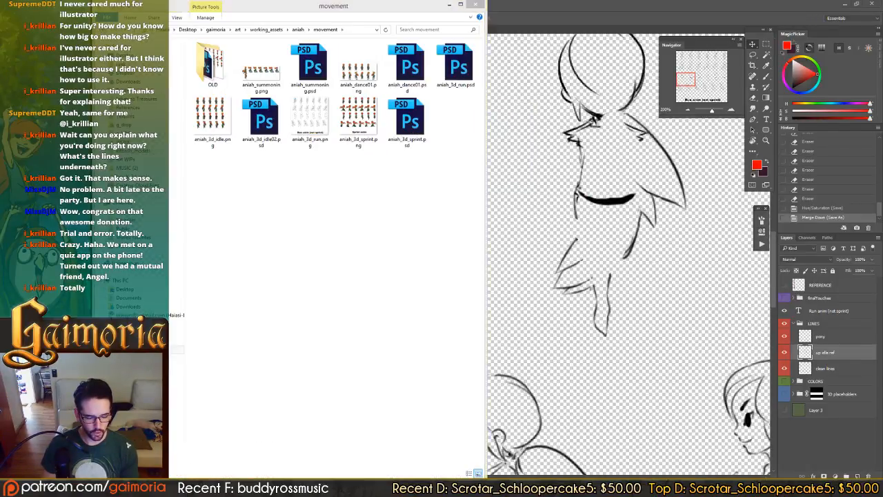
{"action": "left_click", "coordinate": [265, 436]}
{"action": "left_click", "coordinate": [336, 227]}
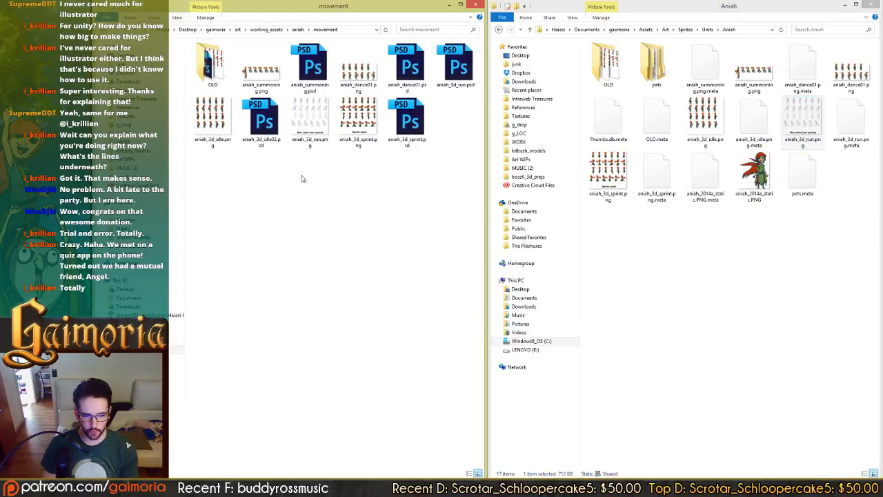
{"action": "left_click_drag", "start_coordinate": [309, 122], "coordinate": [677, 271]}
{"action": "left_click", "coordinate": [686, 277]}
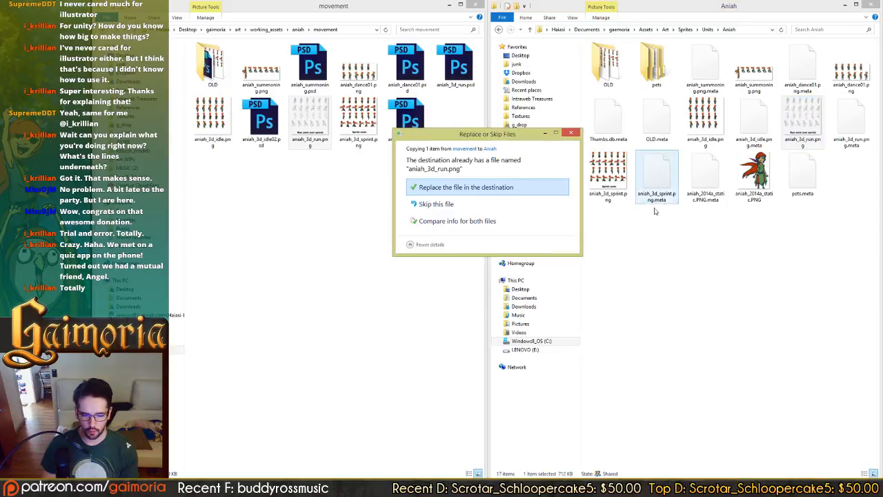
{"action": "left_click", "coordinate": [466, 187]}
- Switch to the running Unity game to review Aniah's back-facing run, and compare it with the belt frames in Photoshop
{"action": "key", "text": "alt+Tab"}
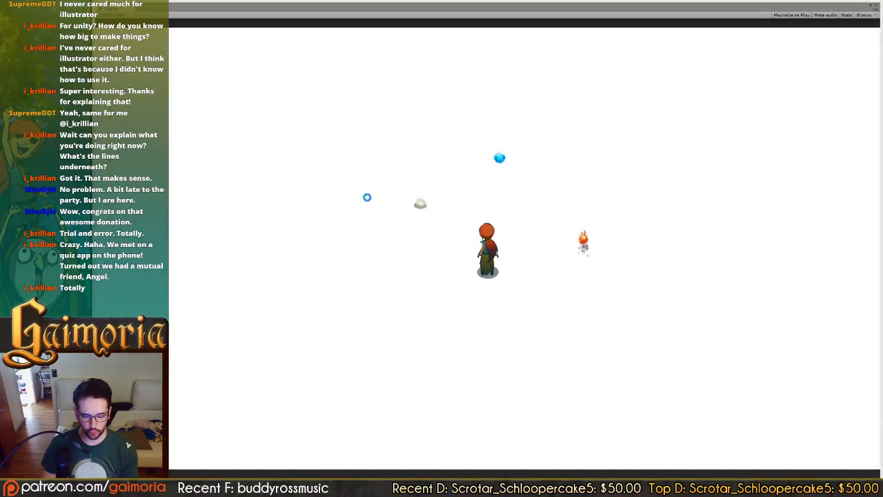
{"action": "key", "text": "w"}
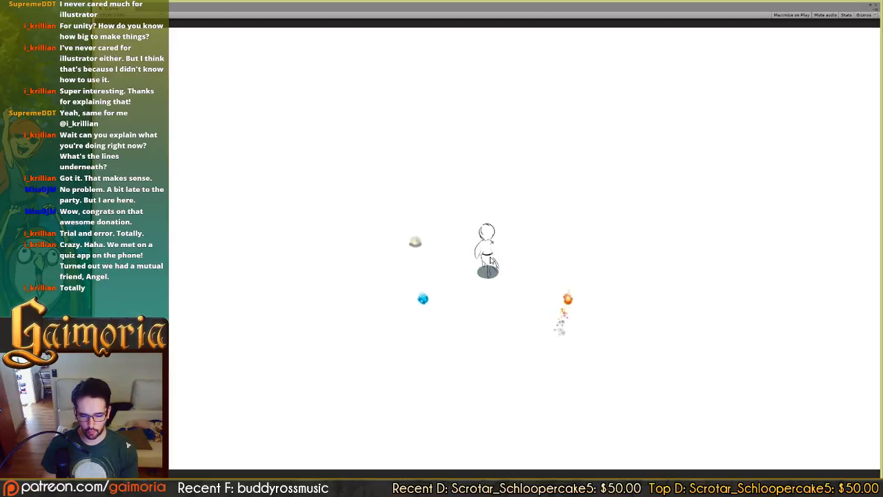
{"action": "key", "text": "a"}
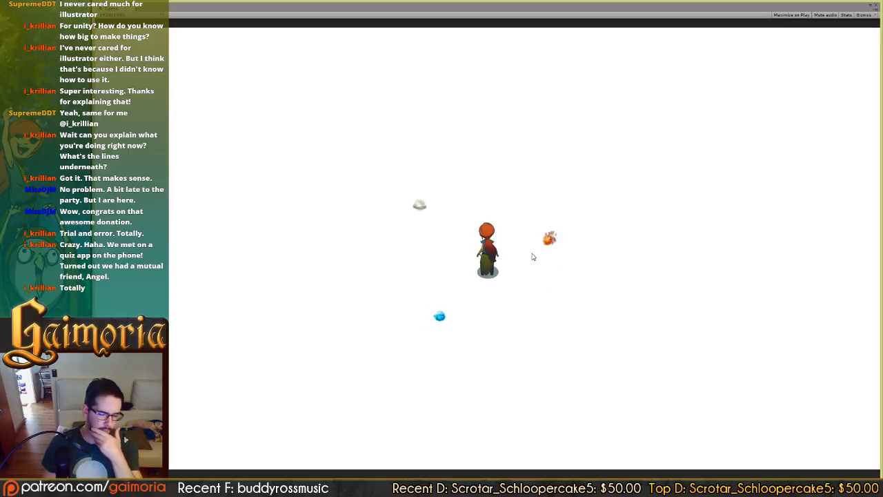
{"action": "key", "text": "alt+Tab"}
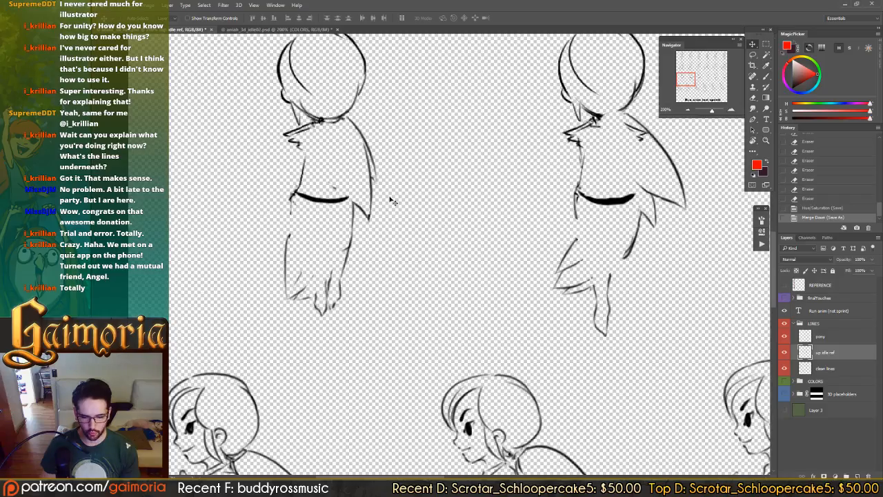
{"action": "left_click_drag", "start_coordinate": [591, 225], "coordinate": [361, 229]}
{"action": "left_click_drag", "start_coordinate": [683, 219], "coordinate": [416, 215]}
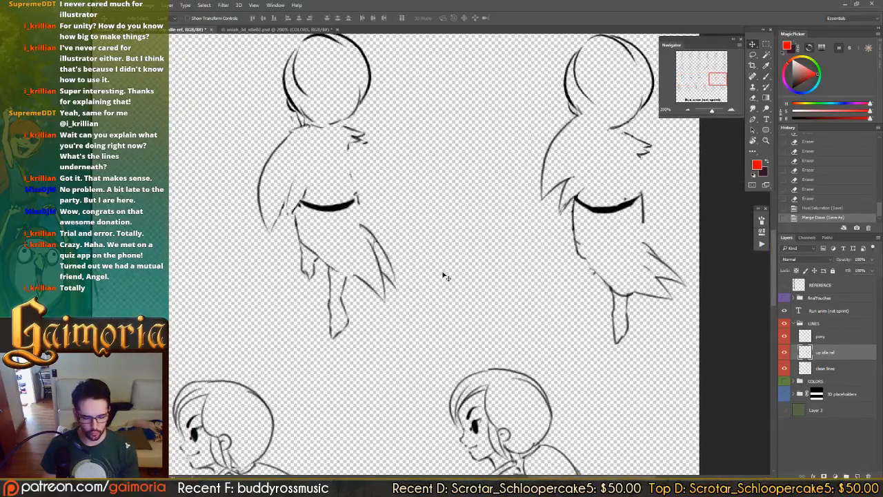
- Switch to Unity, stop play mode, and preview the back-facing run clip in the animation editor
{"action": "key", "text": "alt+Tab"}
{"action": "left_click", "coordinate": [870, 5]}
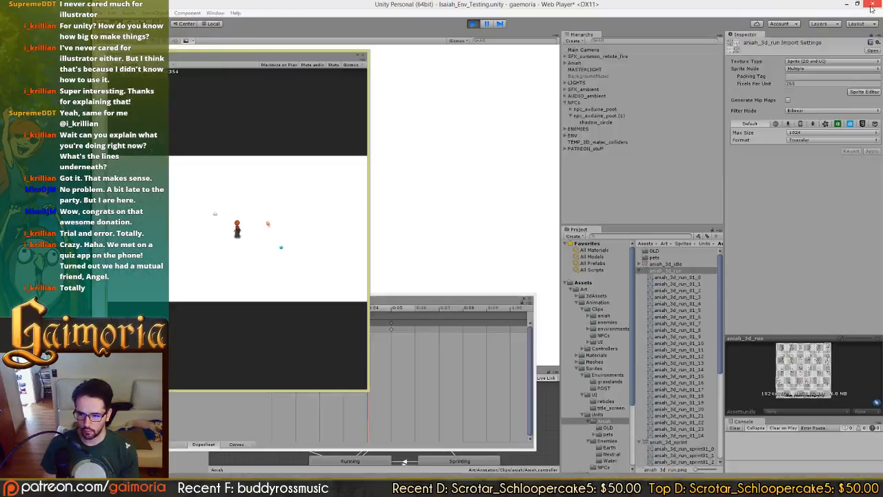
{"action": "left_click", "coordinate": [472, 23]}
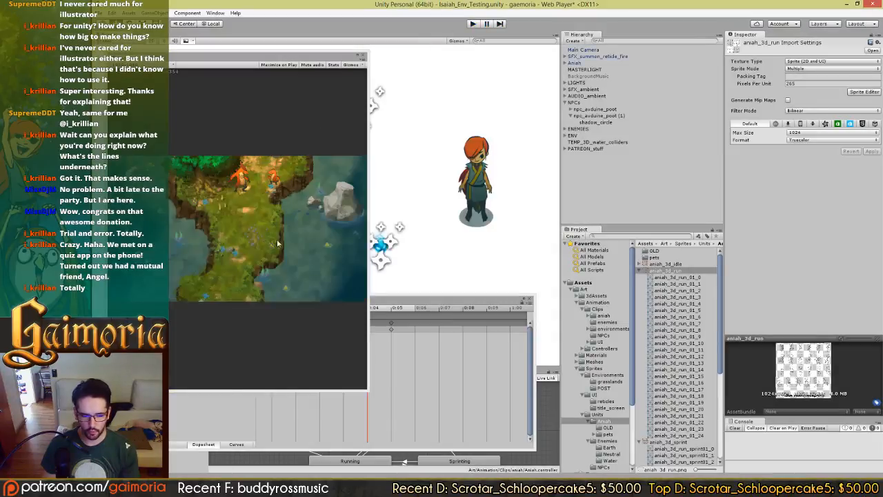
{"action": "key", "text": "ctrl+6"}
{"action": "left_click", "coordinate": [150, 308]}
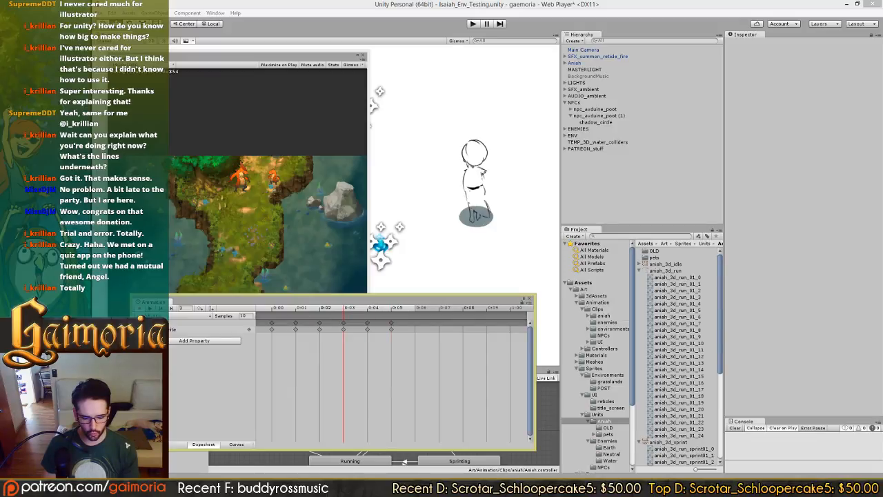
- Switch to Photoshop, erase the uneven end of the fourth back-facing frame's belt, and repaint it in red up to the body outline
{"action": "key", "text": "alt+Tab"}
{"action": "left_click_drag", "start_coordinate": [302, 265], "coordinate": [527, 276]}
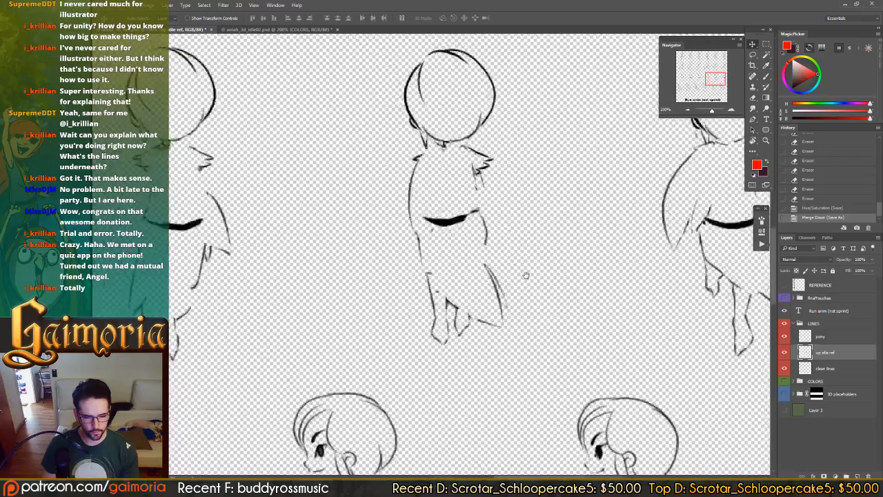
{"action": "left_click_drag", "start_coordinate": [552, 233], "coordinate": [528, 234]}
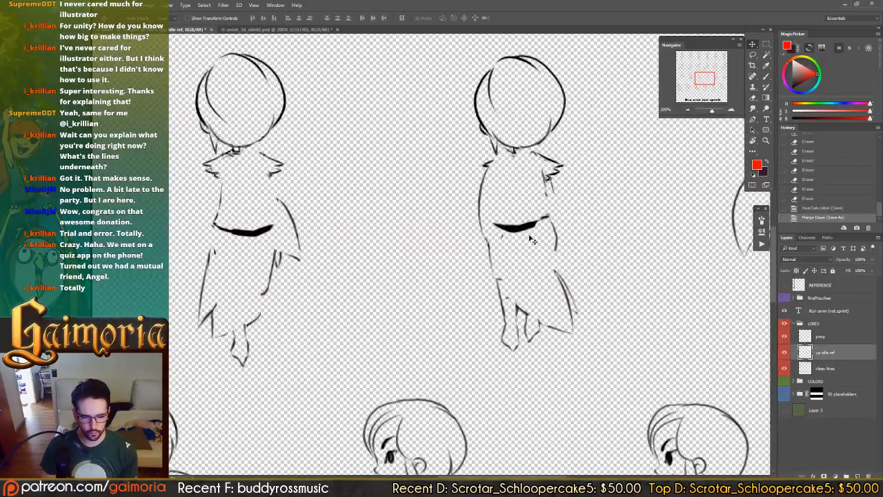
{"action": "key", "text": "b"}
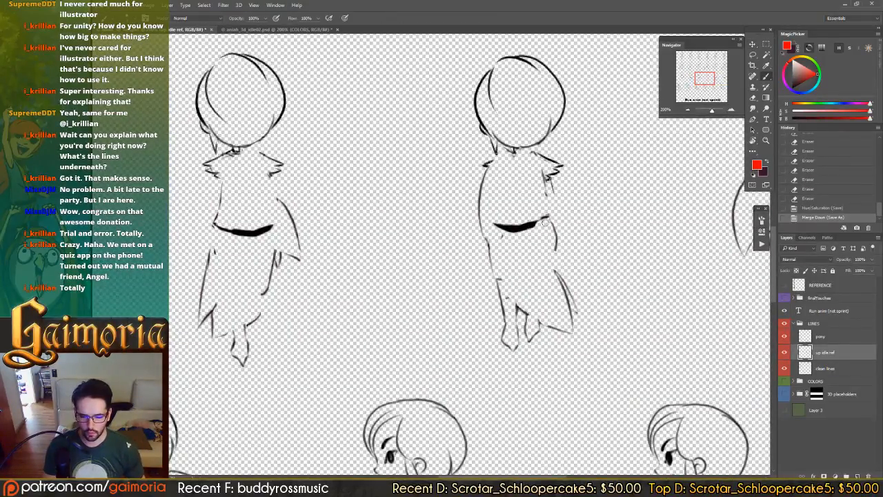
{"action": "key", "text": "e"}
{"action": "left_click_drag", "start_coordinate": [518, 222], "coordinate": [549, 223]}
{"action": "key", "text": "b"}
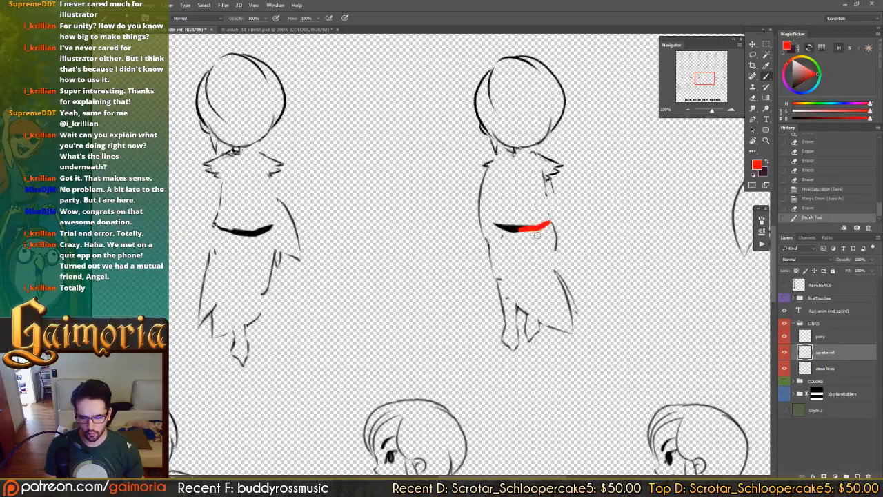
- Undo the red stroke, reset the colours to default black, and extend the back-view figure's belt with black, erasing its rough edges
{"action": "key", "text": "ctrl+z"}
{"action": "key", "text": "d"}
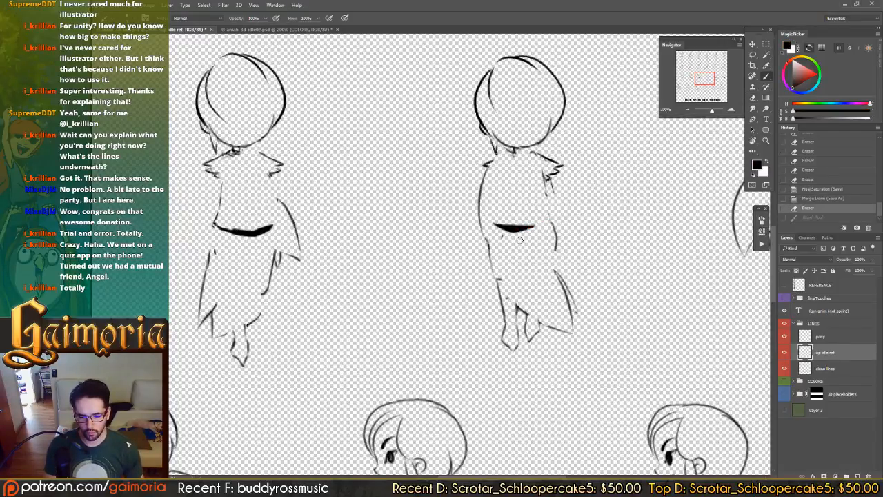
{"action": "mouse_move", "coordinate": [537, 228]}
{"action": "left_mouse_down"}
{"action": "mouse_move", "coordinate": [549, 222]}
{"action": "mouse_move", "coordinate": [524, 220]}
{"action": "mouse_move", "coordinate": [544, 226]}
{"action": "mouse_move", "coordinate": [493, 242]}
{"action": "left_mouse_up"}
{"action": "key", "text": "e"}
{"action": "key", "text": "b"}
{"action": "key", "text": "e"}
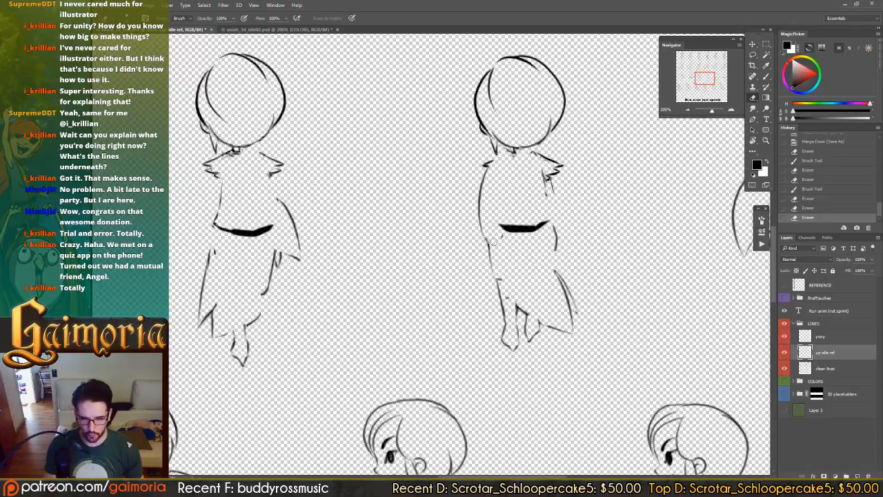
{"action": "key", "text": "ctrl+z"}
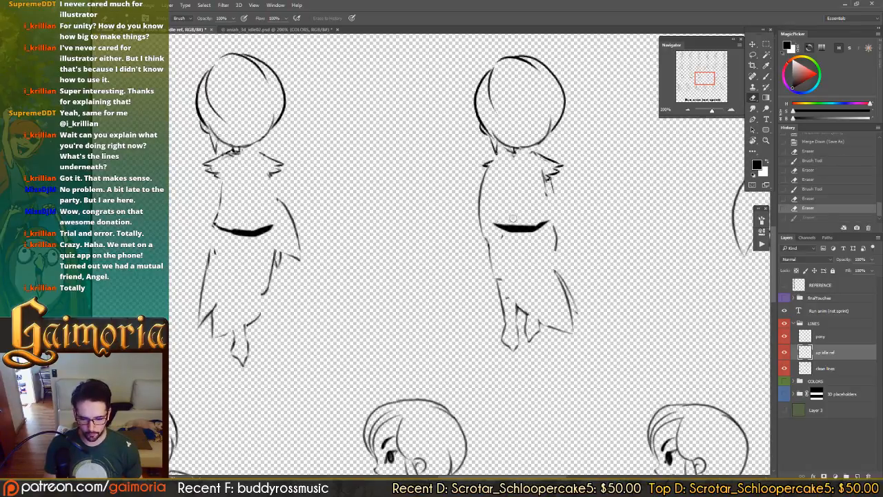
{"action": "left_click_drag", "start_coordinate": [540, 220], "coordinate": [546, 218]}
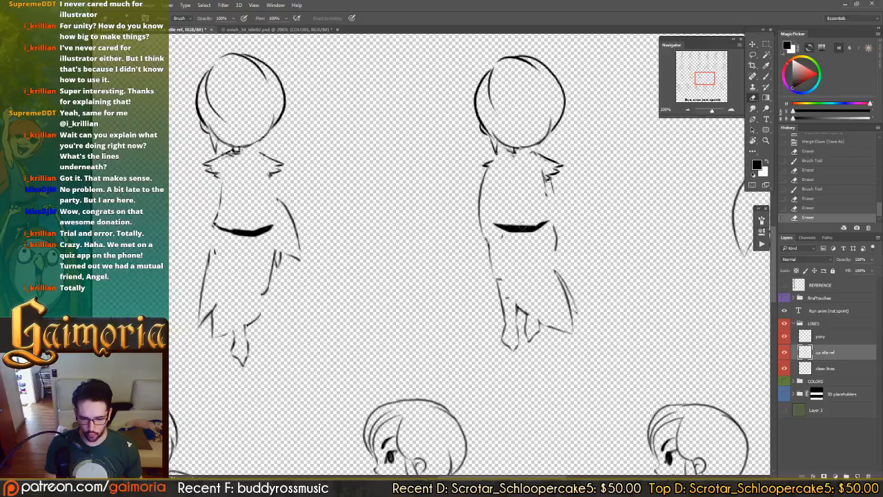
- Refine the right end of that figure's belt with the Brush and Eraser so it ends in a clean upward curve
{"action": "key", "text": "b"}
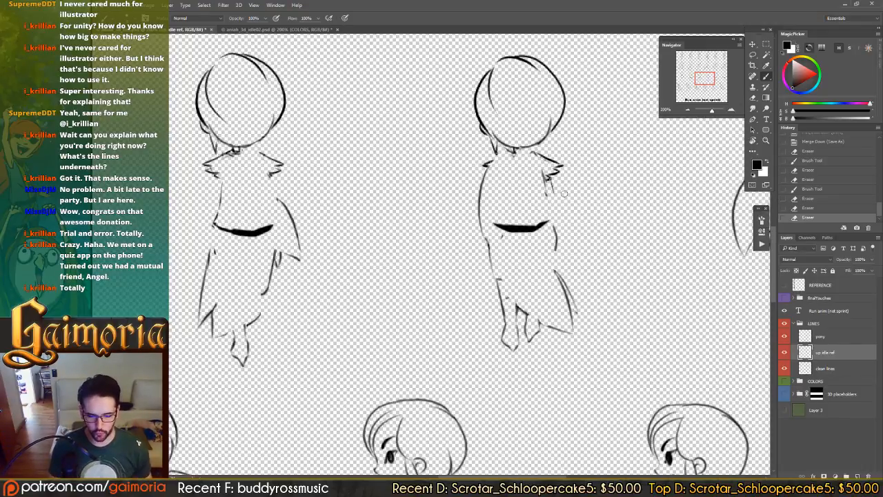
{"action": "key", "text": "e"}
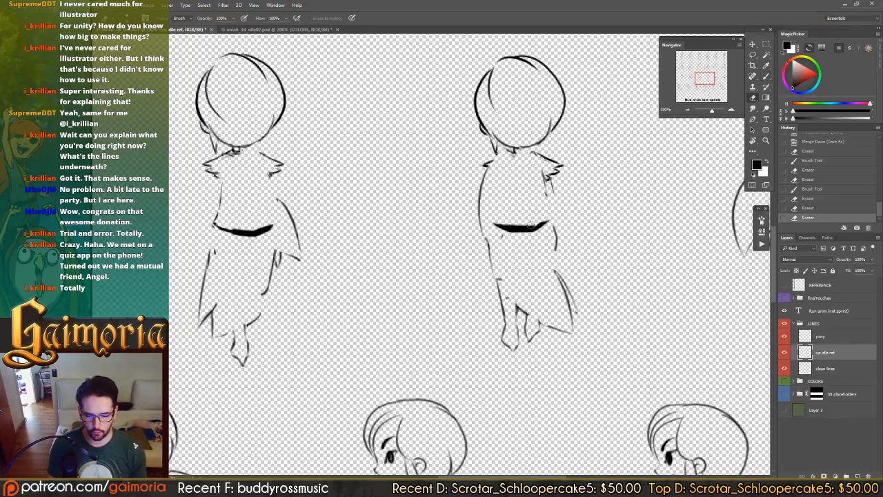
{"action": "mouse_move", "coordinate": [549, 225]}
{"action": "left_mouse_down"}
{"action": "mouse_move", "coordinate": [532, 228]}
{"action": "mouse_move", "coordinate": [553, 223]}
{"action": "mouse_move", "coordinate": [543, 221]}
{"action": "left_mouse_up"}
{"action": "key", "text": "b"}
{"action": "key", "text": "ctrl+z"}
{"action": "key", "text": "e"}
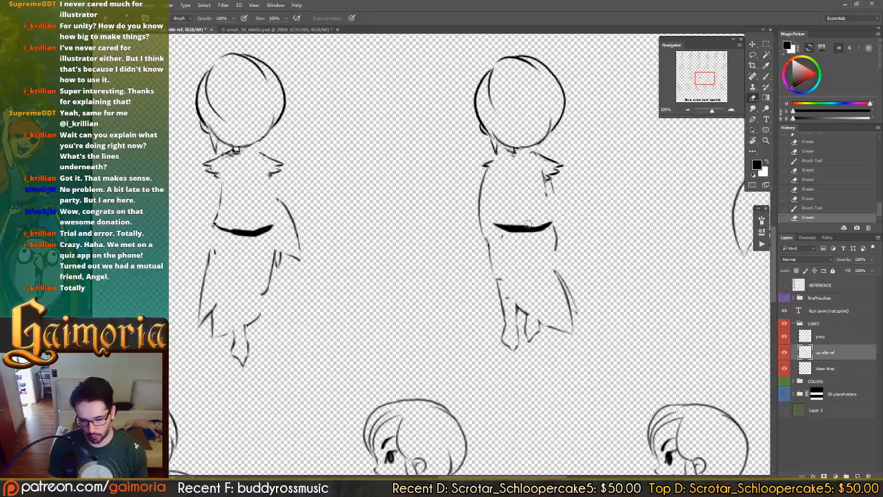
- Thicken the belt line of the leftmost back-view figure in the same row with black brush strokes
{"action": "key", "text": "b"}
{"action": "left_click_drag", "start_coordinate": [392, 233], "coordinate": [683, 216]}
{"action": "mouse_move", "coordinate": [317, 258]}
{"action": "left_mouse_down"}
{"action": "mouse_move", "coordinate": [711, 249]}
{"action": "mouse_move", "coordinate": [467, 260]}
{"action": "mouse_move", "coordinate": [238, 255]}
{"action": "left_mouse_up"}
{"action": "left_click_drag", "start_coordinate": [413, 252], "coordinate": [690, 263]}
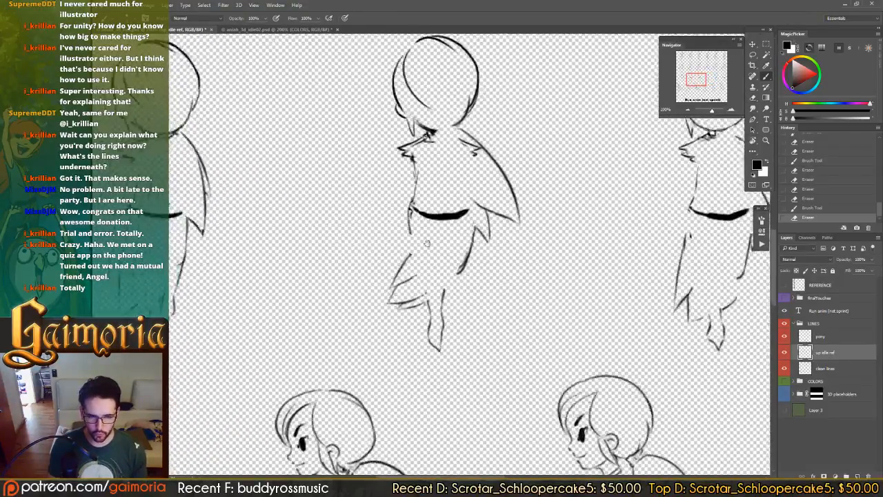
{"action": "left_click_drag", "start_coordinate": [358, 221], "coordinate": [596, 211]}
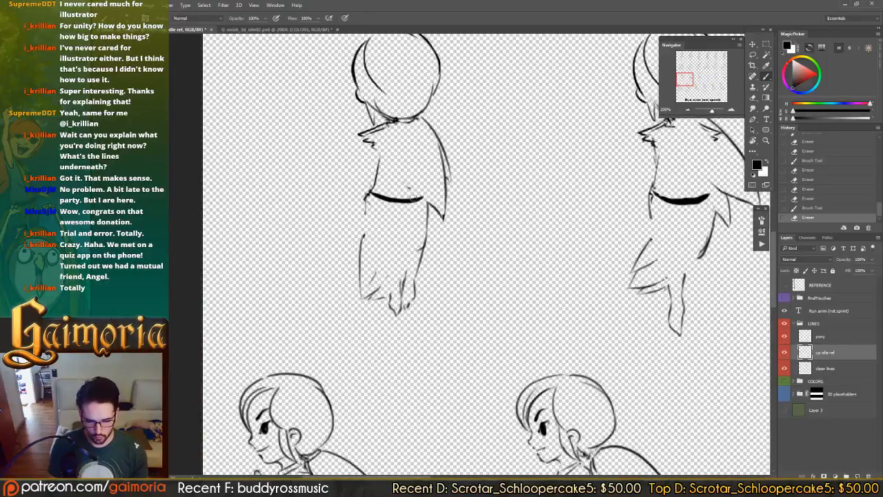
{"action": "mouse_move", "coordinate": [416, 200]}
{"action": "left_mouse_down"}
{"action": "mouse_move", "coordinate": [390, 204]}
{"action": "mouse_move", "coordinate": [372, 193]}
{"action": "left_mouse_up"}
{"action": "key", "text": "ctrl+z"}
{"action": "key", "text": "ctrl+z"}
{"action": "key", "text": "e"}
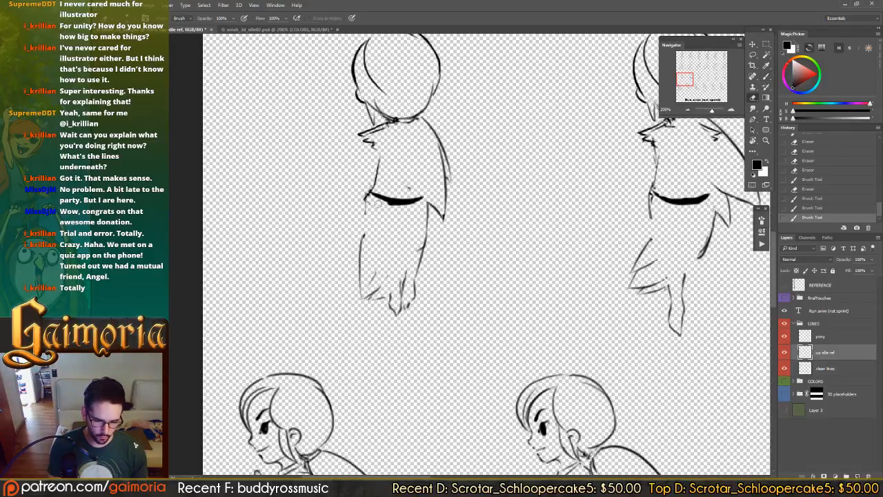
- Check the belts across the row of back-view figures and save the document
{"action": "mouse_move", "coordinate": [407, 220]}
{"action": "left_mouse_down"}
{"action": "mouse_move", "coordinate": [361, 235]}
{"action": "mouse_move", "coordinate": [207, 235]}
{"action": "left_mouse_up"}
{"action": "left_click_drag", "start_coordinate": [683, 228], "coordinate": [262, 233]}
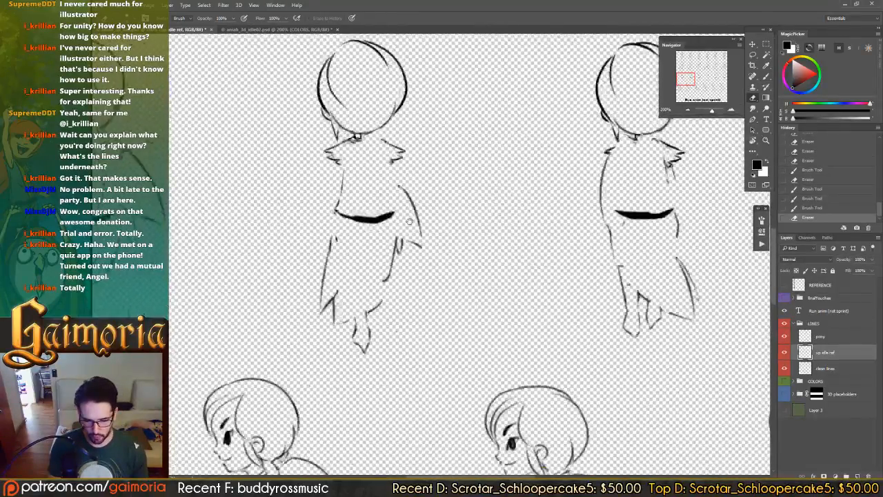
{"action": "left_click_drag", "start_coordinate": [738, 211], "coordinate": [345, 227]}
{"action": "left_click_drag", "start_coordinate": [593, 207], "coordinate": [249, 211]}
{"action": "left_click_drag", "start_coordinate": [311, 236], "coordinate": [767, 211]}
{"action": "key", "text": "ctrl+s"}
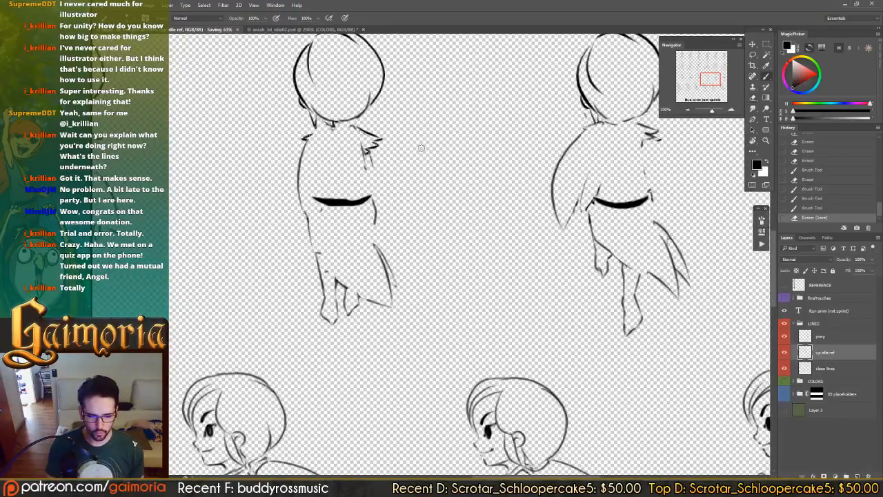
- Export the sheet as a PNG over aniah_3d_run.png in the movement folder, with Smallest / Slow compression and no interlacing
{"action": "key", "text": "ctrl+shift+s"}
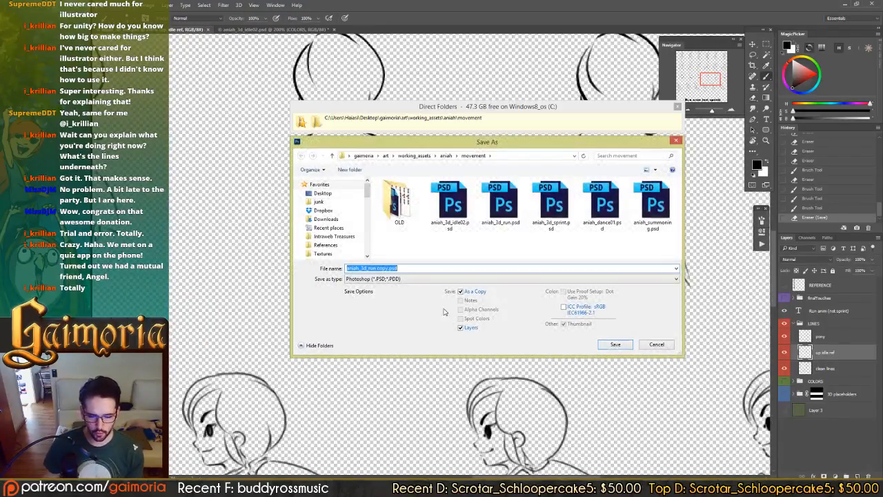
{"action": "left_click", "coordinate": [423, 279]}
{"action": "left_click", "coordinate": [369, 386]}
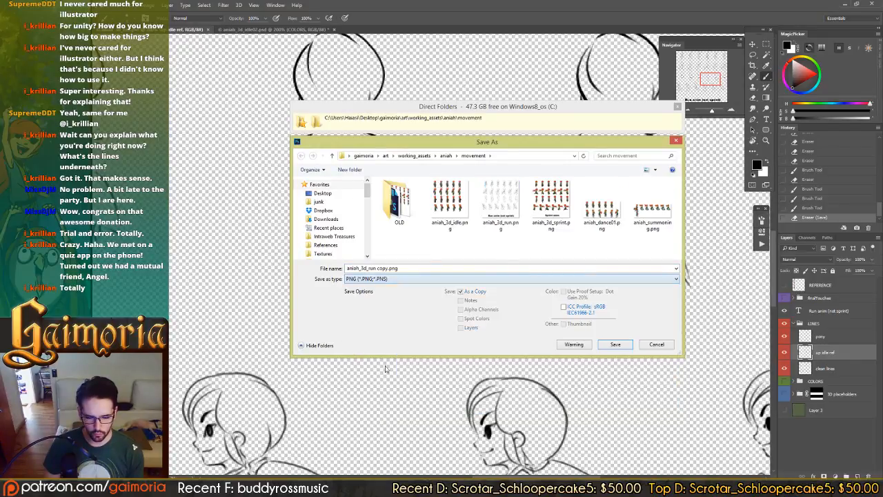
{"action": "key", "text": "Return"}
{"action": "left_click", "coordinate": [507, 245]}
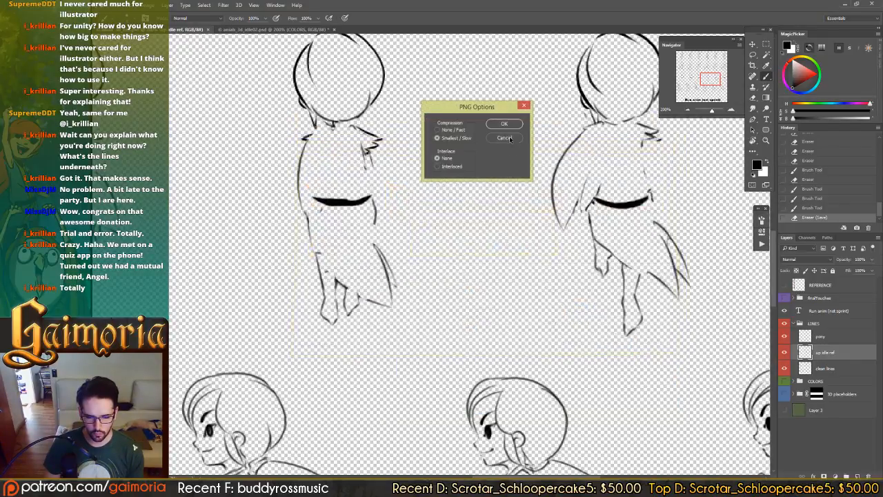
{"action": "left_click", "coordinate": [510, 129]}
- Copy aniah_3d_run.png from the movement folder into the game project's Sprites\Units\Aniah folder, replacing the existing file
{"action": "left_click", "coordinate": [236, 486]}
{"action": "left_click", "coordinate": [203, 442]}
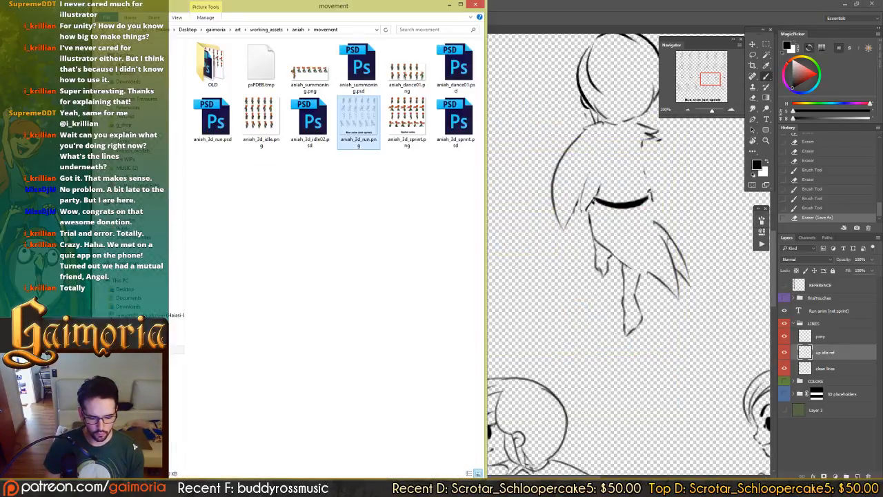
{"action": "left_click", "coordinate": [237, 486]}
{"action": "left_click", "coordinate": [269, 442]}
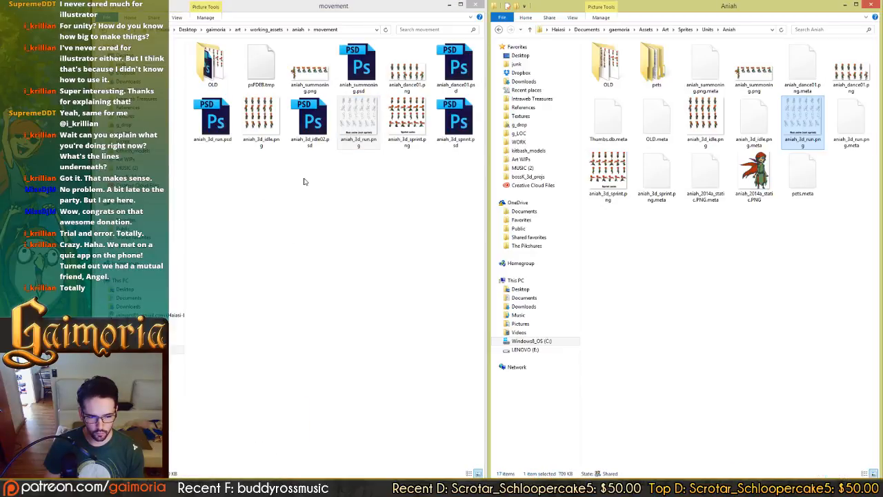
{"action": "left_click_drag", "start_coordinate": [310, 124], "coordinate": [655, 294]}
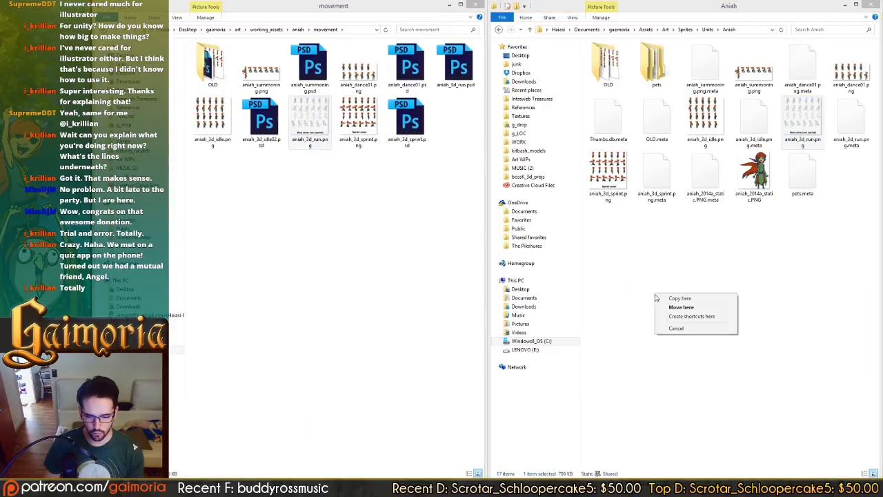
{"action": "left_click", "coordinate": [661, 299]}
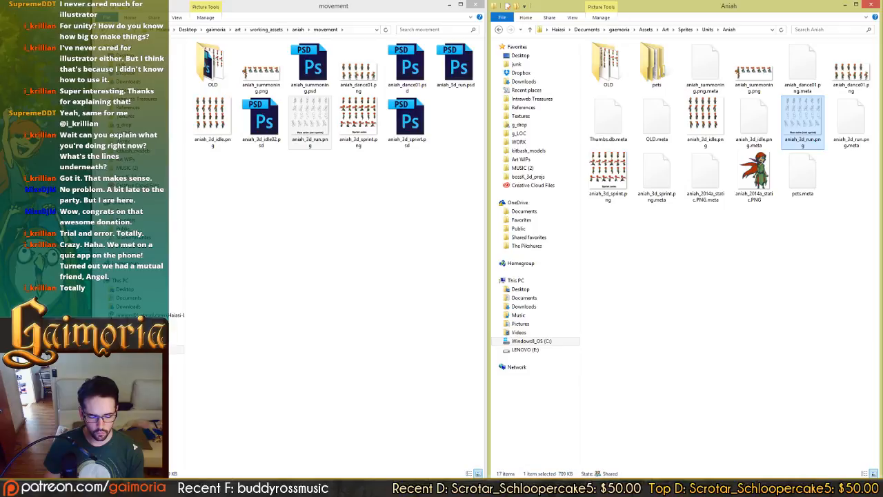
{"action": "left_click", "coordinate": [271, 486]}
{"action": "left_click", "coordinate": [330, 447]}
{"action": "key", "text": "Return"}
- Switch to Unity to preview the run animation with the updated sprites, and return to Photoshop
{"action": "left_click", "coordinate": [411, 486]}
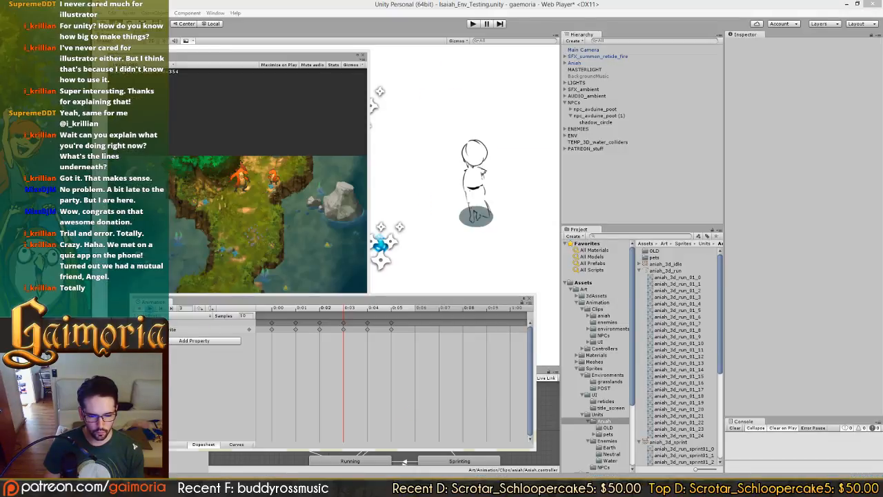
{"action": "left_click", "coordinate": [150, 309]}
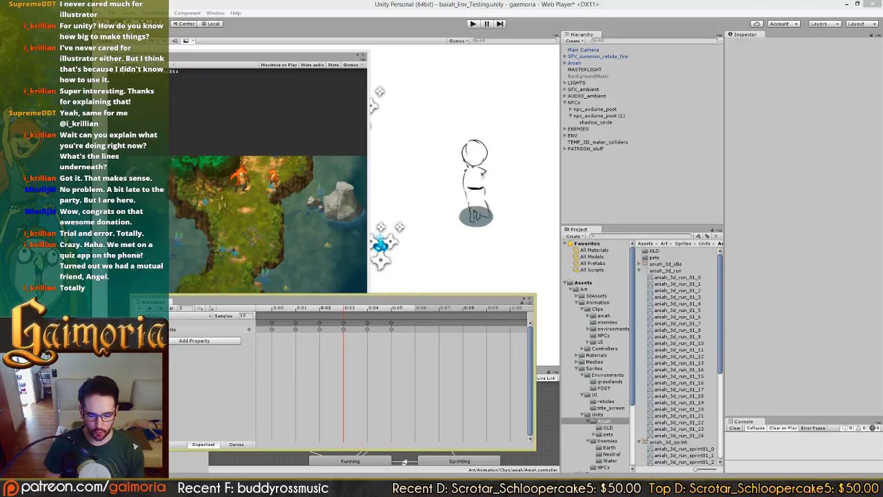
{"action": "key", "text": "alt+Tab"}
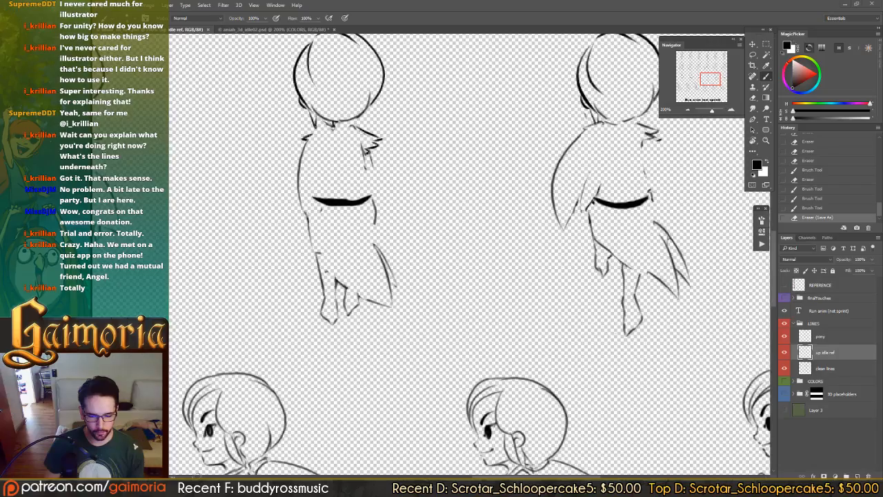
- Show the green Layer 3 background and lower the "up idle ref" layer's opacity to 6%
{"action": "left_click", "coordinate": [785, 411]}
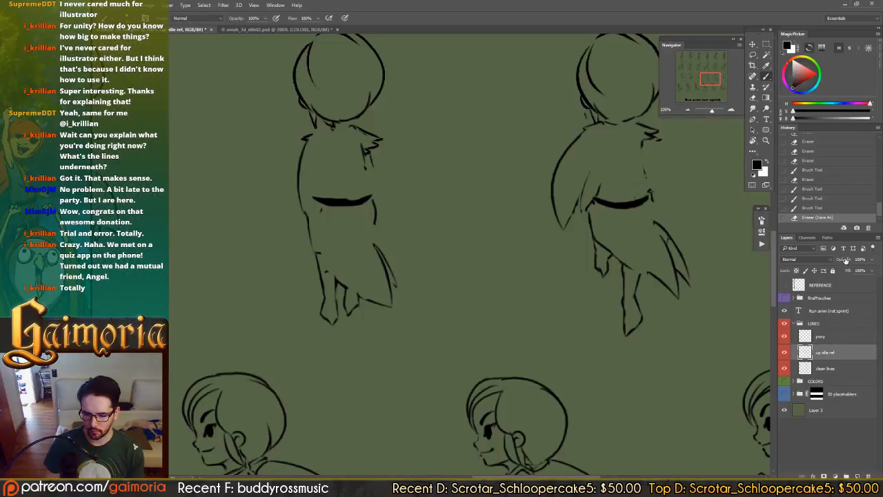
{"action": "left_click_drag", "start_coordinate": [845, 259], "coordinate": [635, 259]}
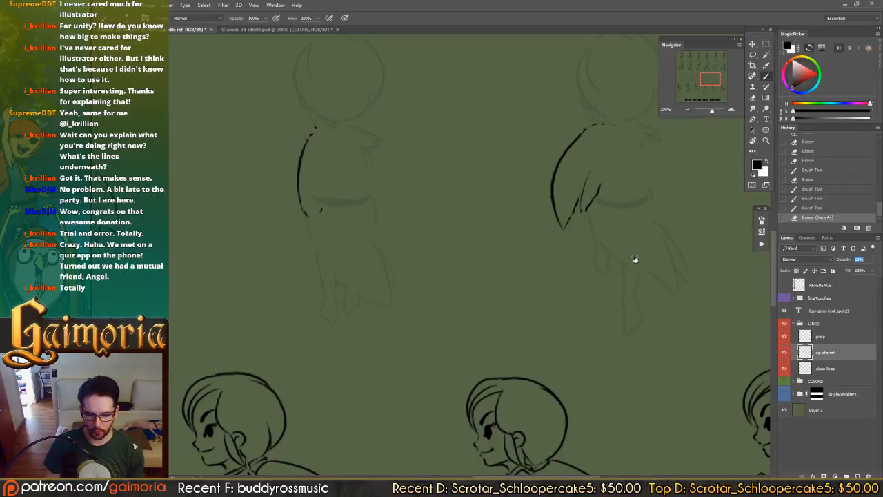
{"action": "left_click_drag", "start_coordinate": [633, 259], "coordinate": [443, 286]}
{"action": "left_click_drag", "start_coordinate": [228, 263], "coordinate": [683, 249]}
{"action": "left_click_drag", "start_coordinate": [228, 248], "coordinate": [633, 247]}
{"action": "left_click_drag", "start_coordinate": [413, 247], "coordinate": [621, 248]}
{"action": "left_click_drag", "start_coordinate": [531, 248], "coordinate": [457, 249]}
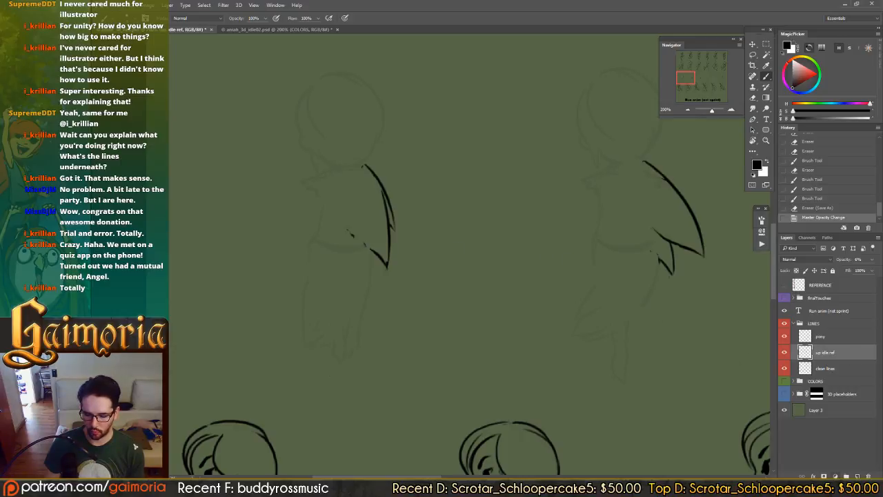
- Add a new layer above "up idle ref" and name it "sketchy lines"
{"action": "left_click", "coordinate": [867, 476]}
{"action": "key", "text": "Escape"}
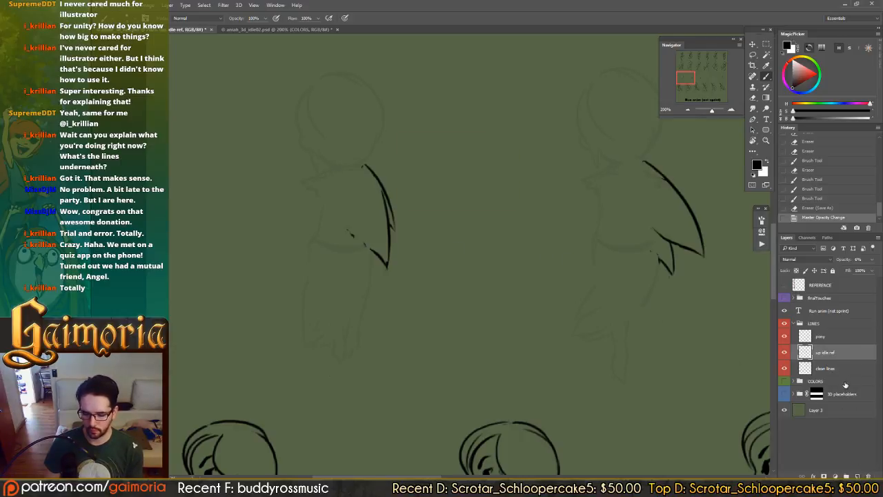
{"action": "left_click", "coordinate": [856, 475]}
{"action": "double_click", "coordinate": [823, 352]}
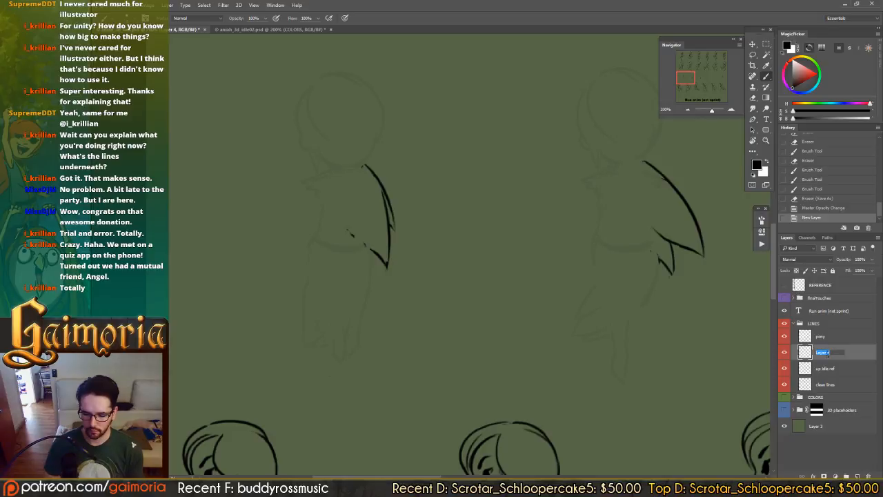
{"action": "type", "text": "sketchy lines"}
{"action": "key", "text": "Return"}
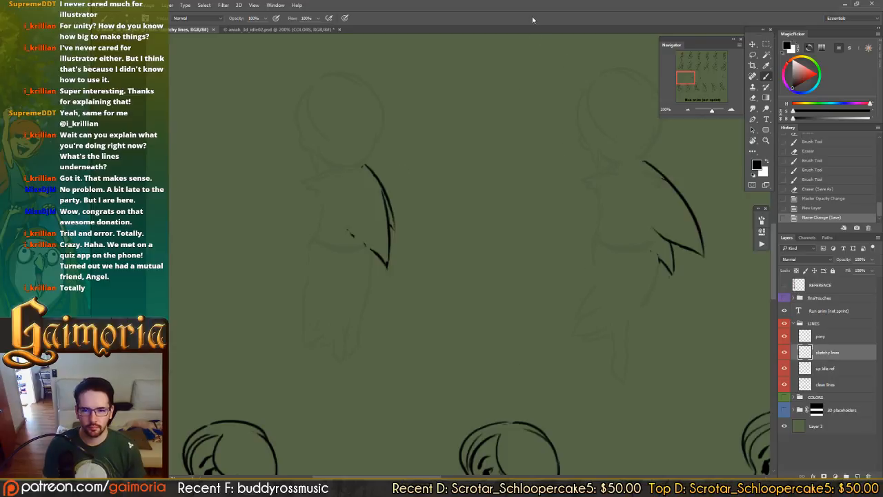
{"action": "left_click_drag", "start_coordinate": [414, 193], "coordinate": [473, 191]}
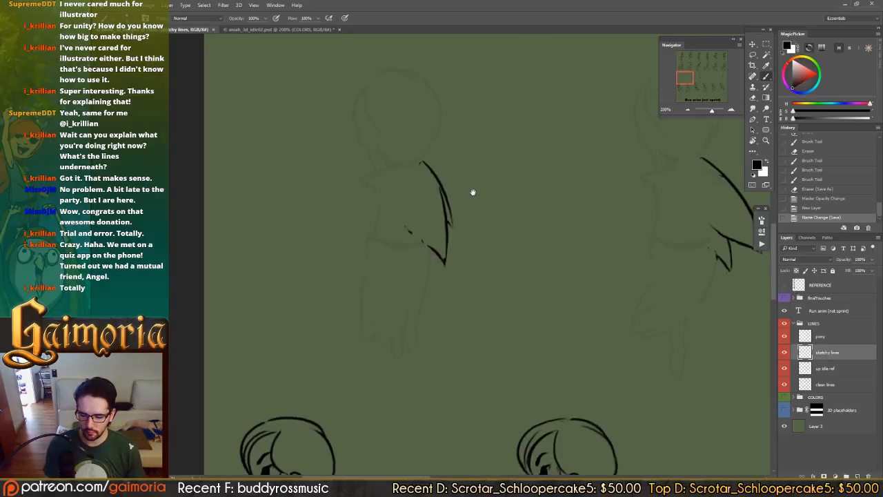
{"action": "left_click_drag", "start_coordinate": [407, 185], "coordinate": [396, 214]}
{"action": "key", "text": "ctrl+z"}
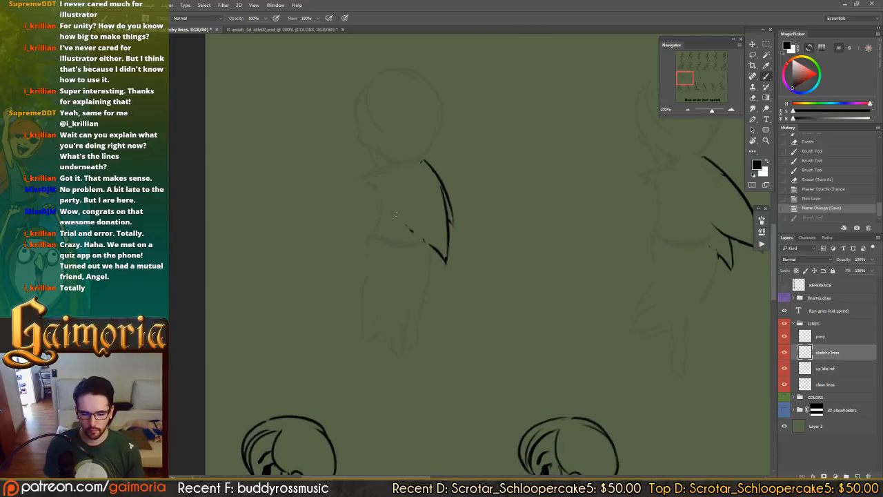
{"action": "mouse_move", "coordinate": [405, 183]}
{"action": "left_mouse_down"}
{"action": "mouse_move", "coordinate": [395, 200]}
{"action": "mouse_move", "coordinate": [407, 173]}
{"action": "mouse_move", "coordinate": [400, 214]}
{"action": "left_mouse_up"}
{"action": "key", "text": "ctrl+z"}
{"action": "key", "text": "ctrl+z"}
- Sketch the two outer curves of the leftmost back-view figure's skirt, running from below the belt to a lower-left point
{"action": "left_click_drag", "start_coordinate": [457, 240], "coordinate": [491, 202]}
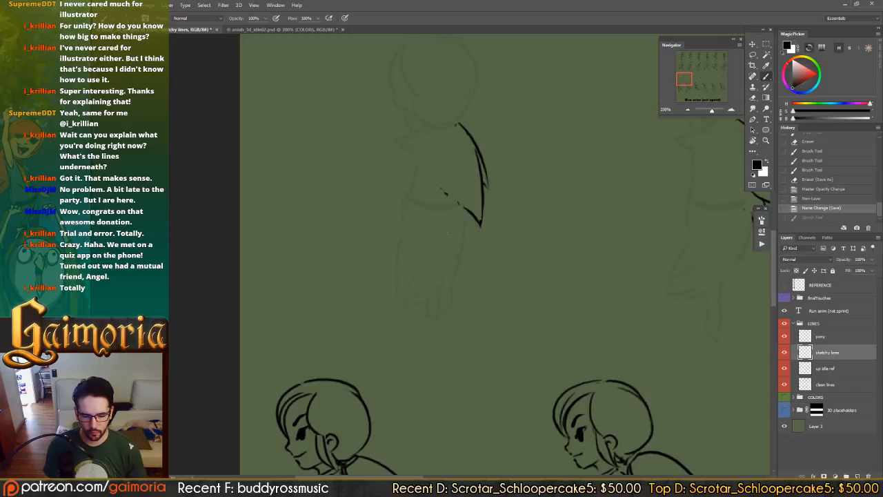
{"action": "left_click_drag", "start_coordinate": [454, 228], "coordinate": [391, 305]}
{"action": "left_click_drag", "start_coordinate": [408, 221], "coordinate": [394, 302]}
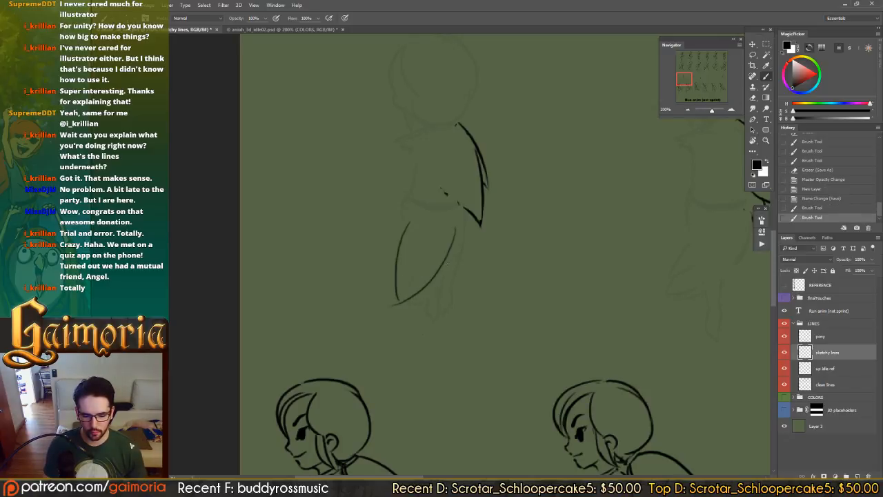
- Draw a second curve just outside the skirt's right edge, sweeping down to the lower-left tip, redoing it until it fits
{"action": "left_click_drag", "start_coordinate": [455, 244], "coordinate": [420, 305]}
{"action": "key", "text": "ctrl+z"}
{"action": "mouse_move", "coordinate": [454, 248]}
{"action": "left_mouse_down"}
{"action": "mouse_move", "coordinate": [448, 269]}
{"action": "mouse_move", "coordinate": [411, 301]}
{"action": "left_mouse_up"}
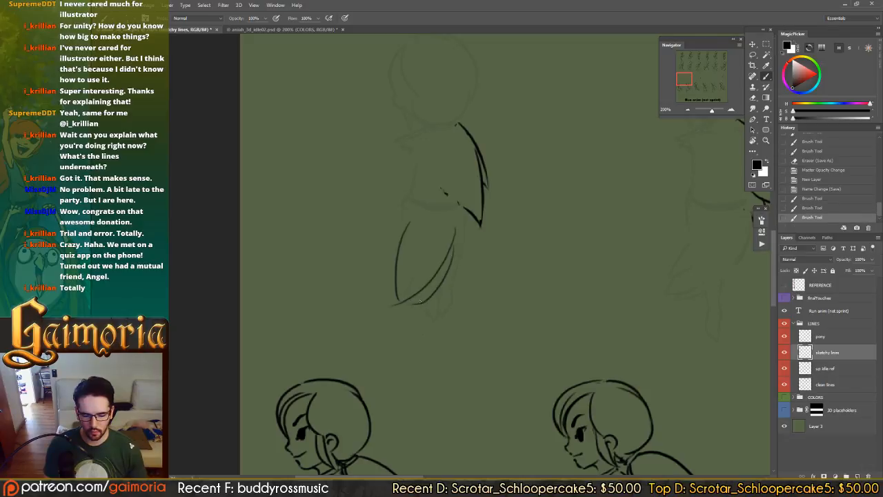
{"action": "key", "text": "ctrl+z"}
{"action": "left_click_drag", "start_coordinate": [453, 245], "coordinate": [414, 303]}
{"action": "key", "text": "ctrl+z"}
{"action": "left_click_drag", "start_coordinate": [454, 239], "coordinate": [405, 310]}
{"action": "key", "text": "ctrl+z"}
{"action": "left_click_drag", "start_coordinate": [454, 235], "coordinate": [398, 306]}
- Trim the overshooting line ends at the lower-left tip of the leftmost figure's skirt
{"action": "key", "text": "e"}
{"action": "key", "text": "b"}
{"action": "key", "text": "e"}
{"action": "key", "text": "b"}
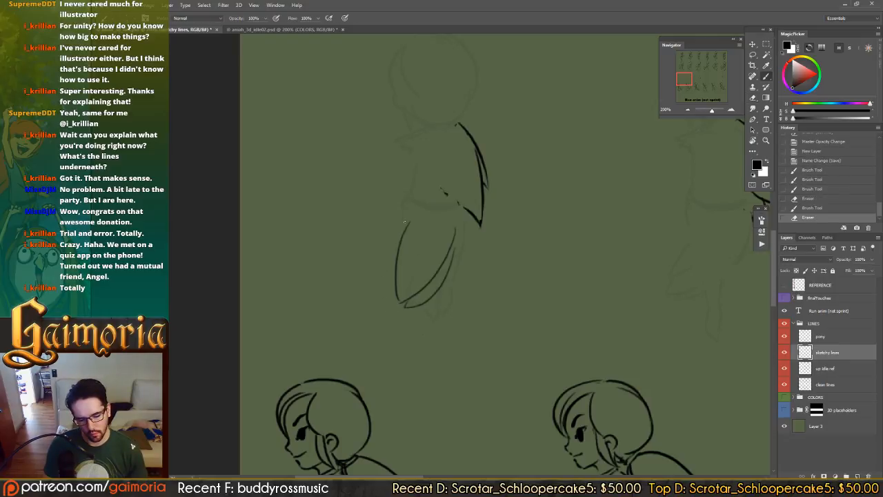
- Add a second line just outside the skirt's left edge, running from its upper end nearly to the lower tip
{"action": "left_click_drag", "start_coordinate": [405, 221], "coordinate": [392, 283]}
{"action": "key", "text": "ctrl+z"}
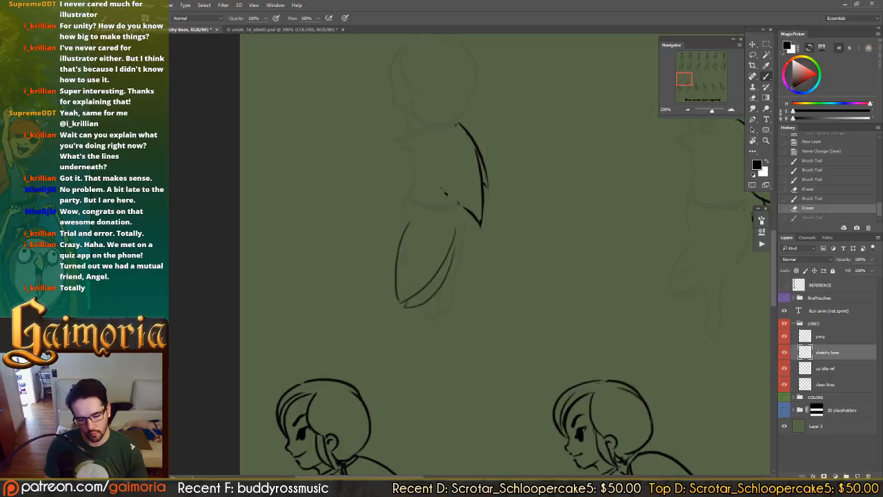
{"action": "key", "text": "ctrl+z"}
{"action": "key", "text": "ctrl+z"}
{"action": "key", "text": "ctrl+z"}
{"action": "key", "text": "ctrl+z"}
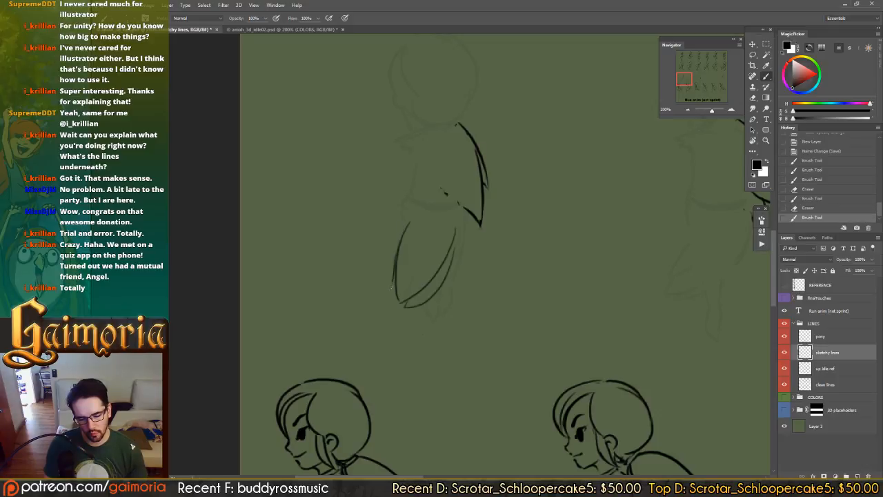
{"action": "left_click_drag", "start_coordinate": [402, 232], "coordinate": [395, 283]}
- Draw an outer curve along the skirt's right side down to the tip and erase the excess line at its end
{"action": "key", "text": "e"}
{"action": "mouse_move", "coordinate": [454, 243]}
{"action": "left_mouse_down"}
{"action": "mouse_move", "coordinate": [400, 325]}
{"action": "mouse_move", "coordinate": [436, 291]}
{"action": "mouse_move", "coordinate": [402, 313]}
{"action": "mouse_move", "coordinate": [452, 258]}
{"action": "left_mouse_up"}
{"action": "key", "text": "b"}
{"action": "key", "text": "e"}
{"action": "left_click", "coordinate": [425, 301]}
{"action": "key", "text": "b"}
{"action": "key", "text": "ctrl+z"}
{"action": "key", "text": "ctrl+z"}
{"action": "key", "text": "ctrl+z"}
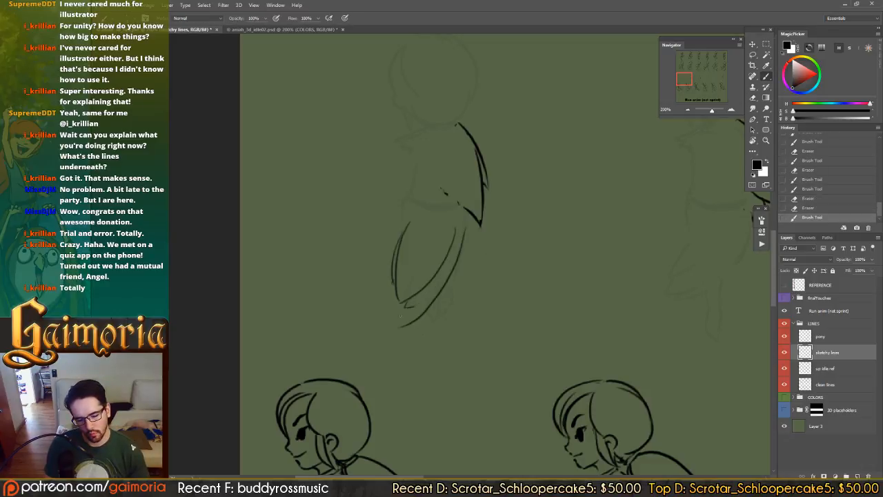
{"action": "key", "text": "ctrl+z"}
{"action": "key", "text": "e"}
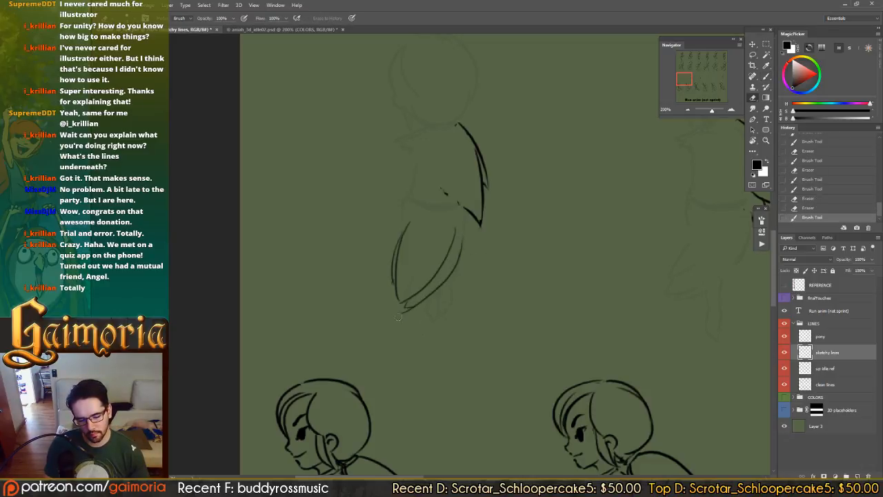
{"action": "left_click", "coordinate": [412, 312]}
{"action": "key", "text": "b"}
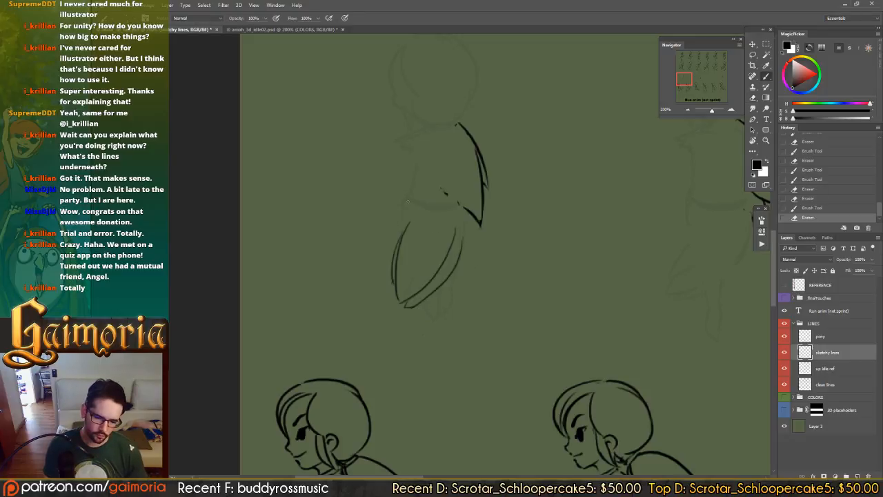
- Draw a short line joining the belt's left end to the skirt's left edge, redoing it until it flows smoothly
{"action": "left_click_drag", "start_coordinate": [405, 200], "coordinate": [405, 224]}
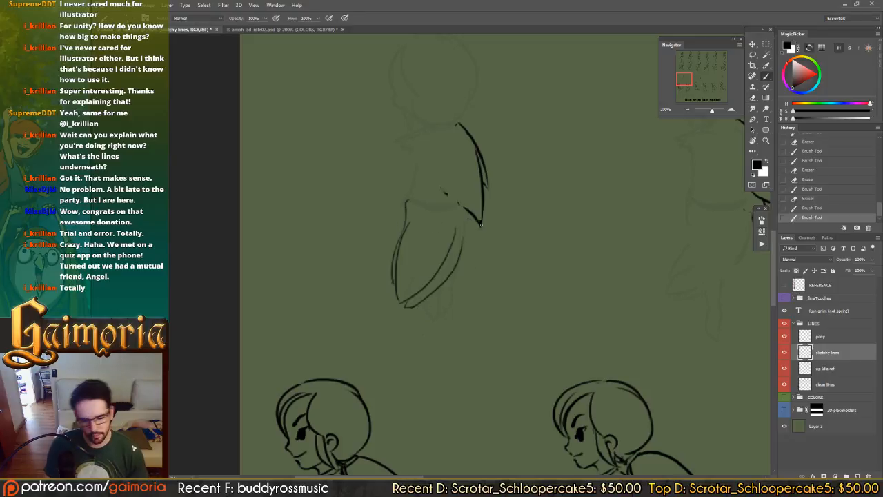
{"action": "key", "text": "ctrl+z"}
{"action": "key", "text": "ctrl+z"}
{"action": "key", "text": "ctrl+alt+z"}
{"action": "key", "text": "ctrl+alt+z"}
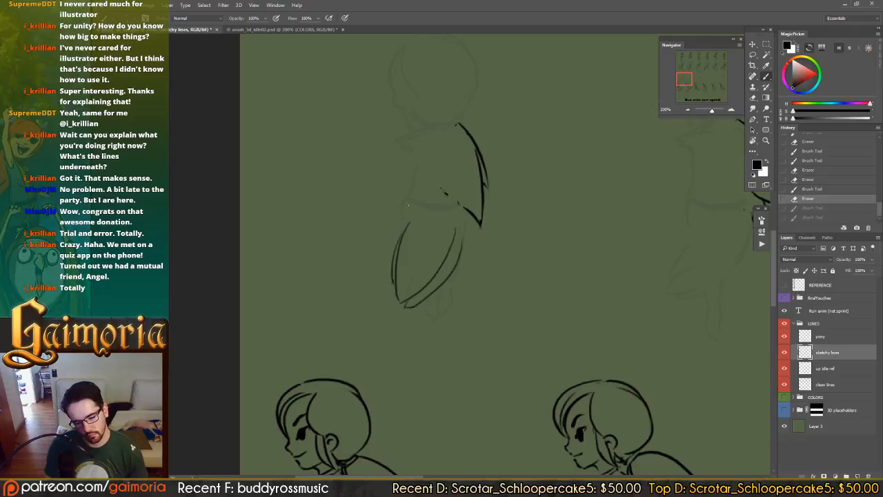
{"action": "left_click_drag", "start_coordinate": [407, 202], "coordinate": [403, 232]}
{"action": "key", "text": "ctrl+z"}
{"action": "left_click_drag", "start_coordinate": [408, 199], "coordinate": [401, 237]}
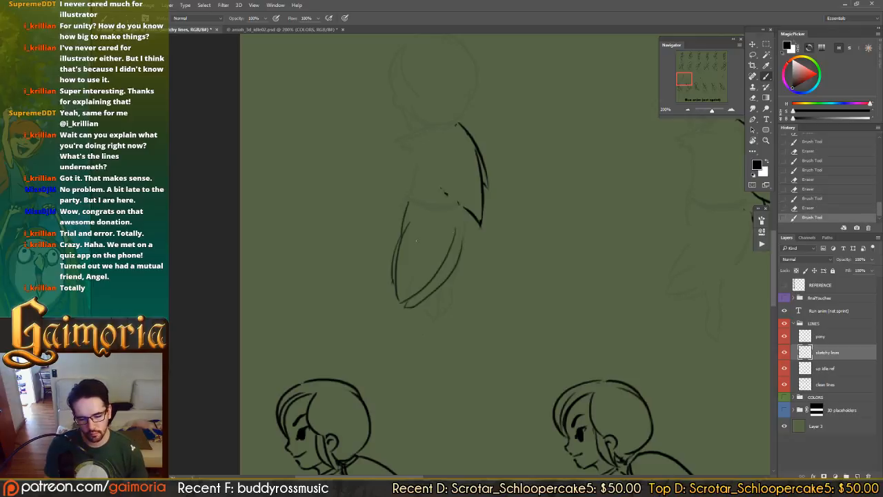
- Complete the skirt's upper right edge and inner folds, and draw a thick curved belt line across the waist
{"action": "mouse_move", "coordinate": [466, 208]}
{"action": "left_mouse_down"}
{"action": "mouse_move", "coordinate": [462, 237]}
{"action": "mouse_move", "coordinate": [405, 295]}
{"action": "left_mouse_up"}
{"action": "left_click_drag", "start_coordinate": [425, 243], "coordinate": [402, 301]}
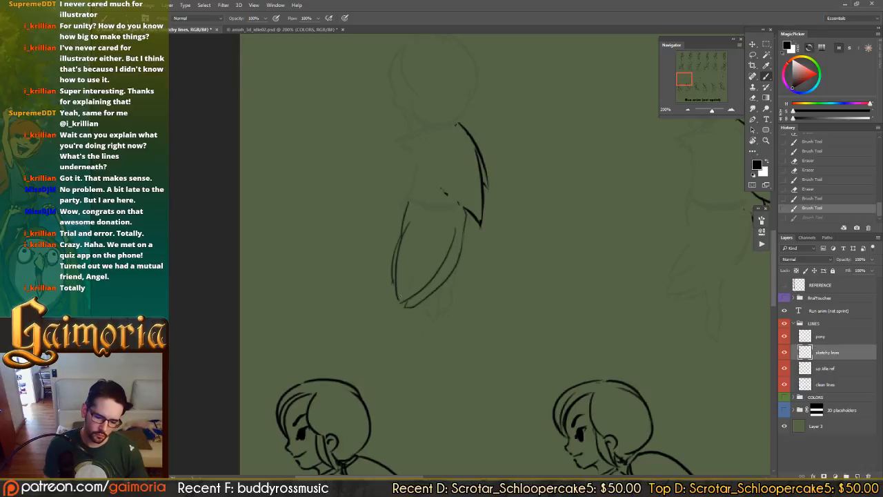
{"action": "left_click_drag", "start_coordinate": [443, 269], "coordinate": [420, 297]}
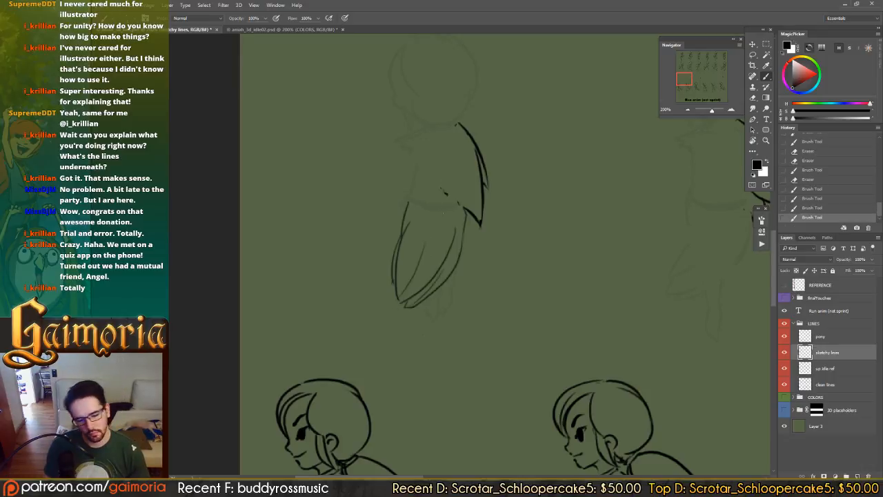
{"action": "mouse_move", "coordinate": [455, 202]}
{"action": "left_mouse_down"}
{"action": "mouse_move", "coordinate": [408, 205]}
{"action": "mouse_move", "coordinate": [457, 203]}
{"action": "left_mouse_up"}
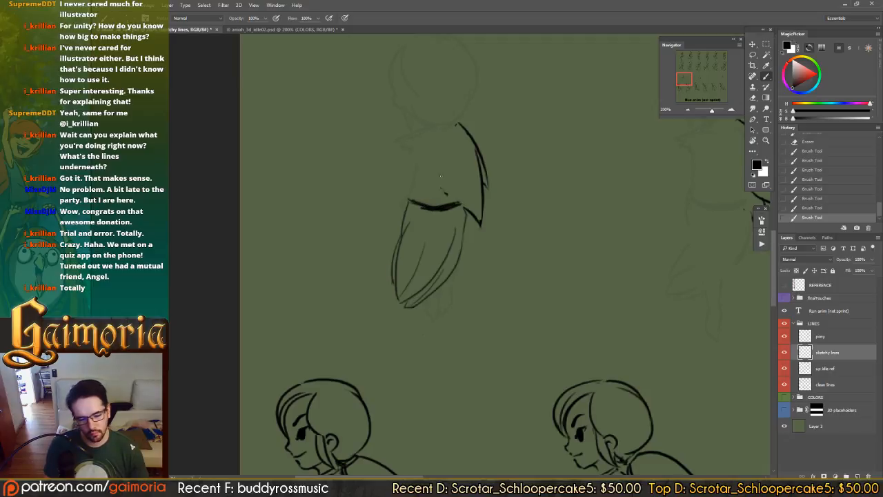
- Sketch the figure's left shoulder with a jagged sleeve edge and the left side of the torso down to the belt
{"action": "left_click_drag", "start_coordinate": [454, 151], "coordinate": [478, 184]}
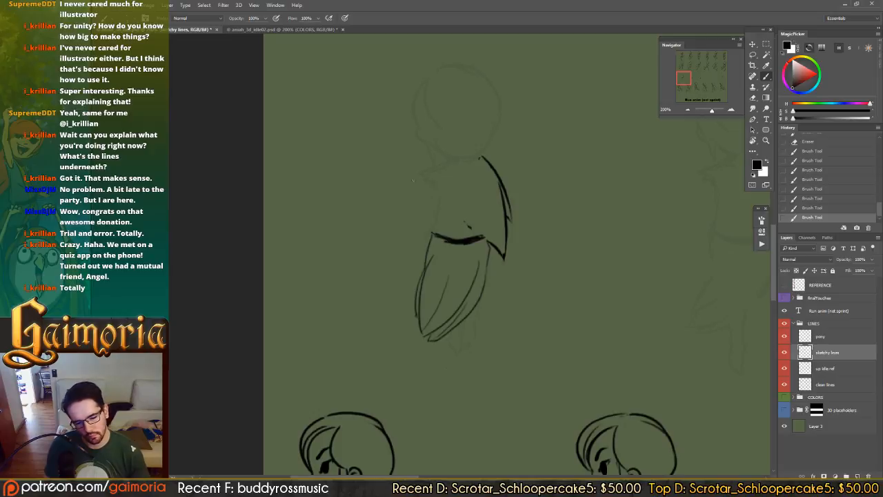
{"action": "mouse_move", "coordinate": [431, 168]}
{"action": "left_mouse_down"}
{"action": "mouse_move", "coordinate": [448, 162]}
{"action": "mouse_move", "coordinate": [425, 169]}
{"action": "mouse_move", "coordinate": [437, 186]}
{"action": "mouse_move", "coordinate": [432, 225]}
{"action": "left_mouse_up"}
{"action": "key", "text": "ctrl+alt+z"}
{"action": "key", "text": "ctrl+alt+z"}
{"action": "key", "text": "ctrl+alt+z"}
{"action": "left_click_drag", "start_coordinate": [442, 182], "coordinate": [438, 233]}
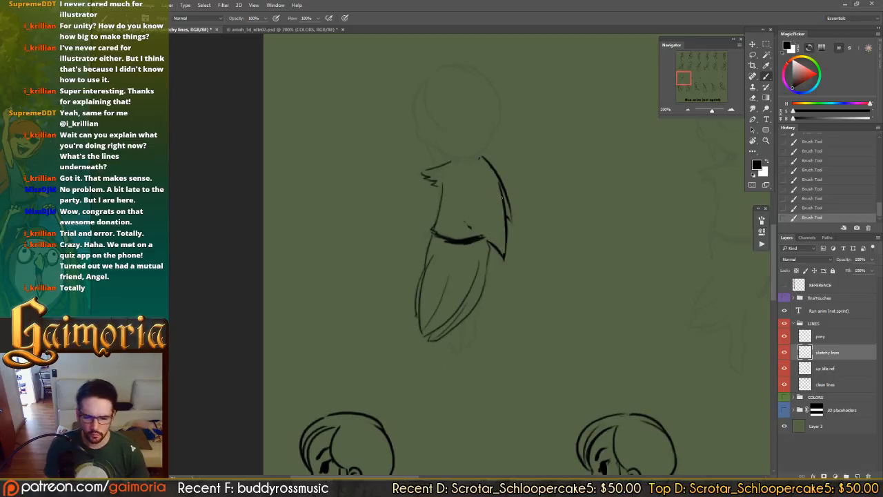
- Hide the ponytail line layer and sketch the right shoulder, jagged sleeve and right side of the torso
{"action": "key", "text": "ctrl+alt+z"}
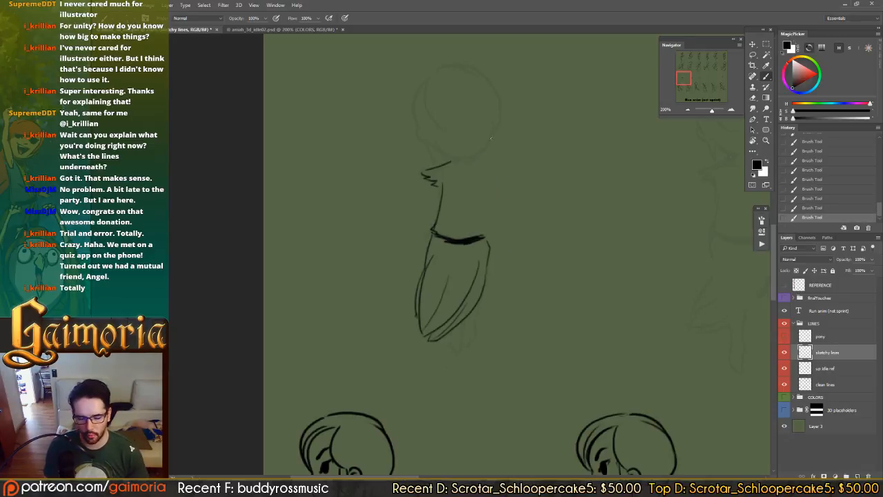
{"action": "mouse_move", "coordinate": [476, 159]}
{"action": "left_mouse_down"}
{"action": "mouse_move", "coordinate": [495, 167]}
{"action": "mouse_move", "coordinate": [486, 173]}
{"action": "left_mouse_up"}
{"action": "key", "text": "ctrl+alt+z"}
{"action": "key", "text": "ctrl+alt+z"}
{"action": "mouse_move", "coordinate": [496, 173]}
{"action": "left_mouse_down"}
{"action": "mouse_move", "coordinate": [479, 210]}
{"action": "mouse_move", "coordinate": [486, 190]}
{"action": "mouse_move", "coordinate": [480, 224]}
{"action": "mouse_move", "coordinate": [484, 180]}
{"action": "mouse_move", "coordinate": [481, 235]}
{"action": "left_mouse_up"}
{"action": "key", "text": "ctrl+alt+z"}
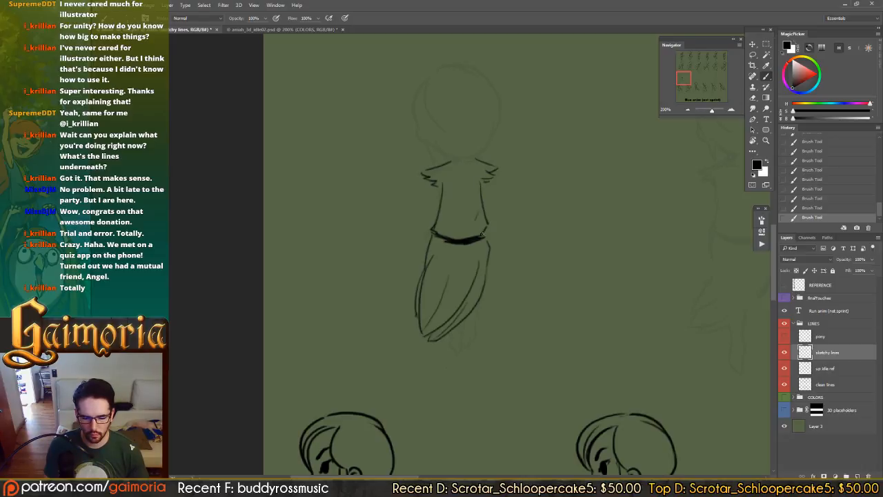
{"action": "left_click_drag", "start_coordinate": [479, 184], "coordinate": [482, 234]}
{"action": "left_click_drag", "start_coordinate": [487, 232], "coordinate": [479, 236]}
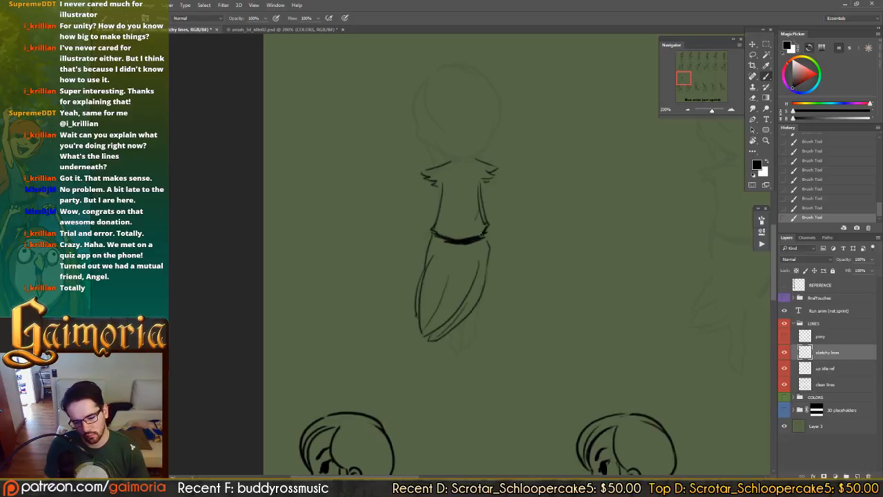
- Clean up the right sleeve tip and add a vertical centre line and lower hem line to the shirt's back
{"action": "key", "text": "e"}
{"action": "mouse_move", "coordinate": [491, 168]}
{"action": "left_mouse_down"}
{"action": "mouse_move", "coordinate": [471, 160]}
{"action": "mouse_move", "coordinate": [497, 172]}
{"action": "left_mouse_up"}
{"action": "key", "text": "b"}
{"action": "mouse_move", "coordinate": [496, 174]}
{"action": "left_mouse_down"}
{"action": "mouse_move", "coordinate": [456, 231]}
{"action": "mouse_move", "coordinate": [439, 233]}
{"action": "left_mouse_up"}
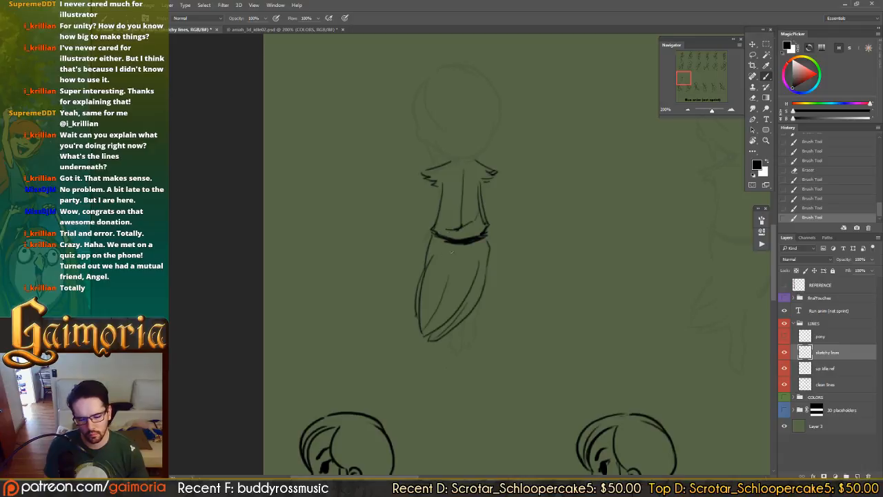
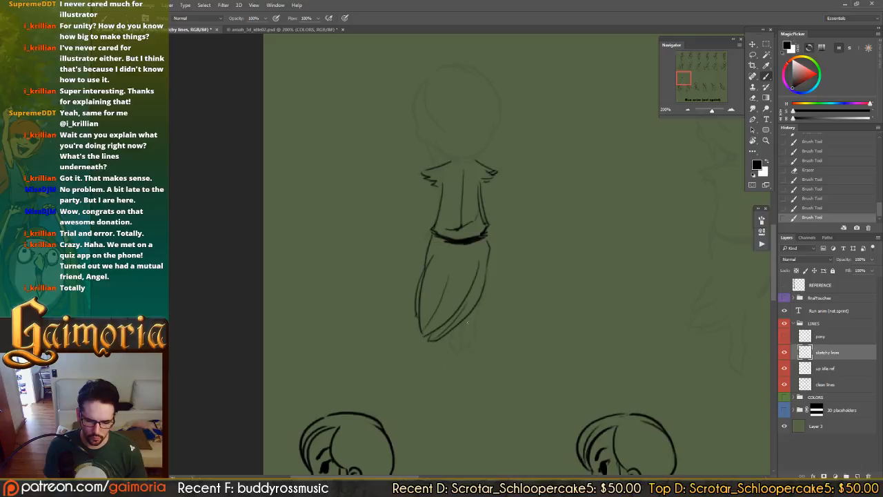
- Sketch the right leg and pointed foot below the skirt, and strengthen the skirt's lower right edge
{"action": "mouse_move", "coordinate": [467, 322]}
{"action": "left_mouse_down"}
{"action": "mouse_move", "coordinate": [464, 351]}
{"action": "mouse_move", "coordinate": [476, 336]}
{"action": "mouse_move", "coordinate": [475, 310]}
{"action": "mouse_move", "coordinate": [471, 318]}
{"action": "mouse_move", "coordinate": [491, 251]}
{"action": "left_mouse_up"}
{"action": "key", "text": "e"}
{"action": "key", "text": "b"}
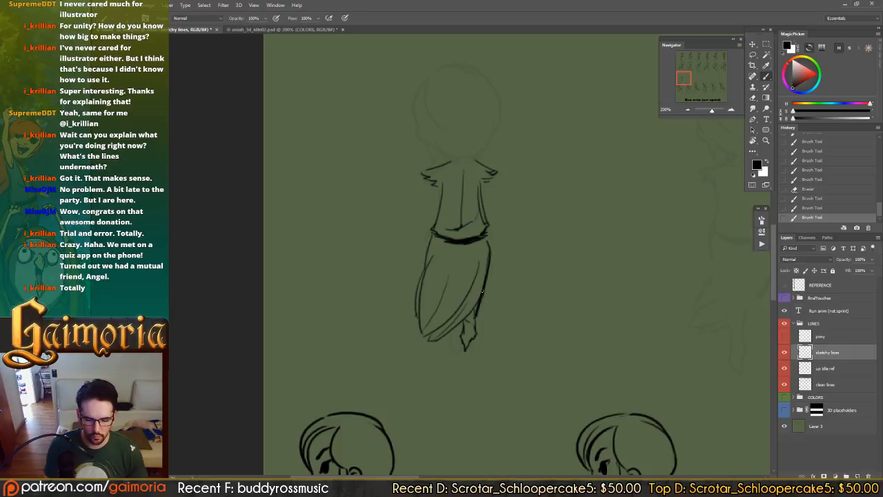
{"action": "left_click_drag", "start_coordinate": [482, 291], "coordinate": [452, 332]}
{"action": "key", "text": "ctrl+z"}
{"action": "key", "text": "ctrl+z"}
{"action": "key", "text": "ctrl+z"}
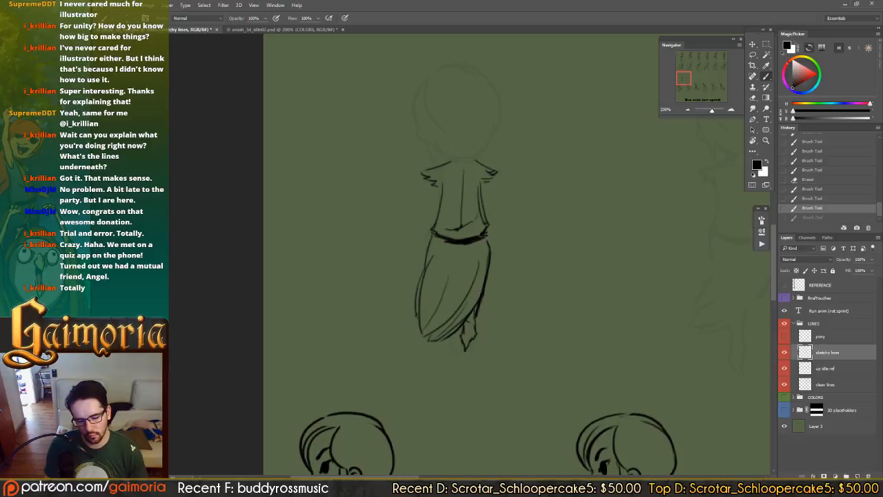
{"action": "key", "text": "ctrl+z"}
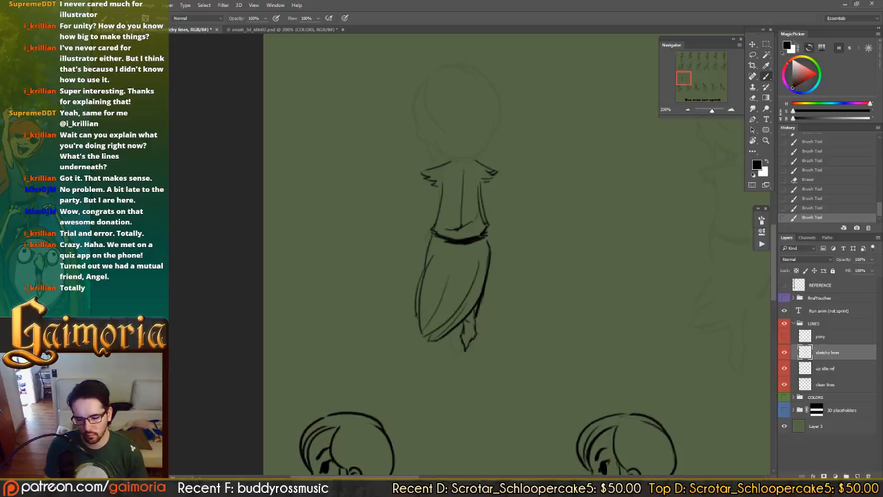
- Check the Shape Dynamics settings of the current brush
{"action": "left_click", "coordinate": [762, 219]}
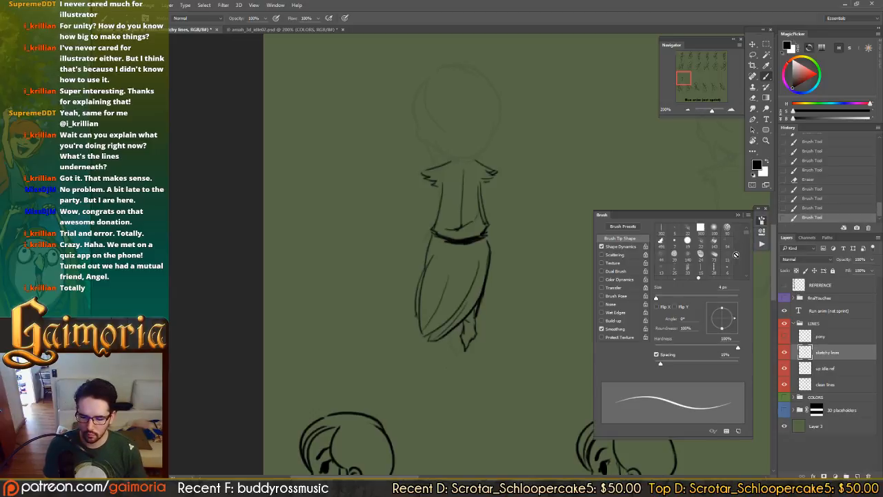
{"action": "left_click", "coordinate": [629, 247]}
{"action": "left_click", "coordinate": [762, 220]}
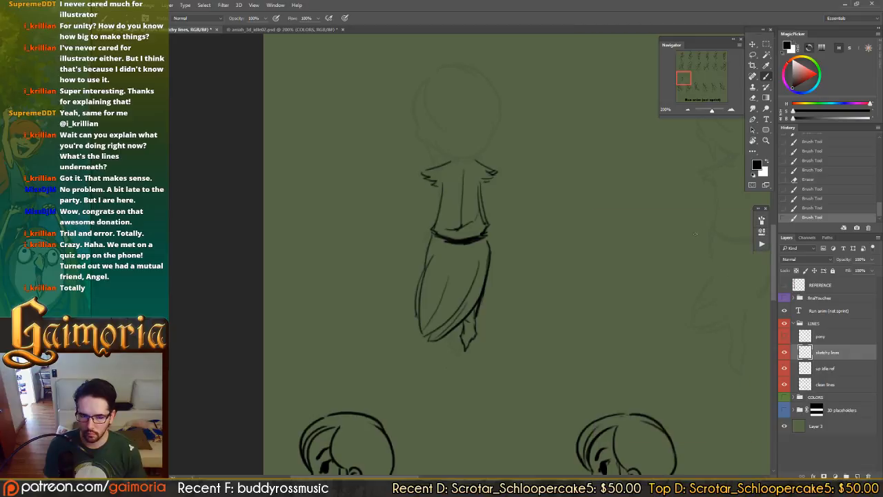
- Sketch the second pointed foot beside the first one beneath the skirt and erase the overlapping lines
{"action": "left_click_drag", "start_coordinate": [530, 228], "coordinate": [546, 200]}
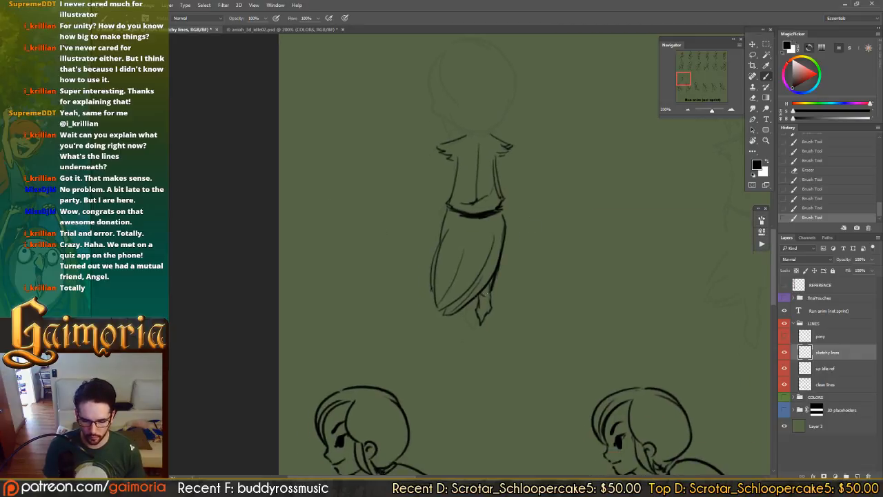
{"action": "mouse_move", "coordinate": [438, 312]}
{"action": "left_mouse_down"}
{"action": "mouse_move", "coordinate": [463, 316]}
{"action": "mouse_move", "coordinate": [483, 336]}
{"action": "mouse_move", "coordinate": [478, 319]}
{"action": "left_mouse_up"}
{"action": "key", "text": "e"}
{"action": "key", "text": "b"}
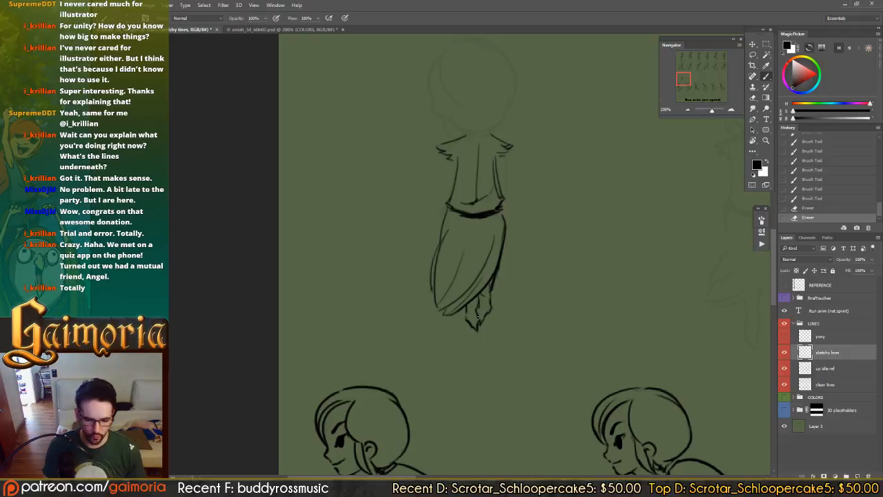
- Erase and redraw the right shoulder and sleeve edge with cleaner lines, discarding the trial arm stroke beside the torso
{"action": "key", "text": "e"}
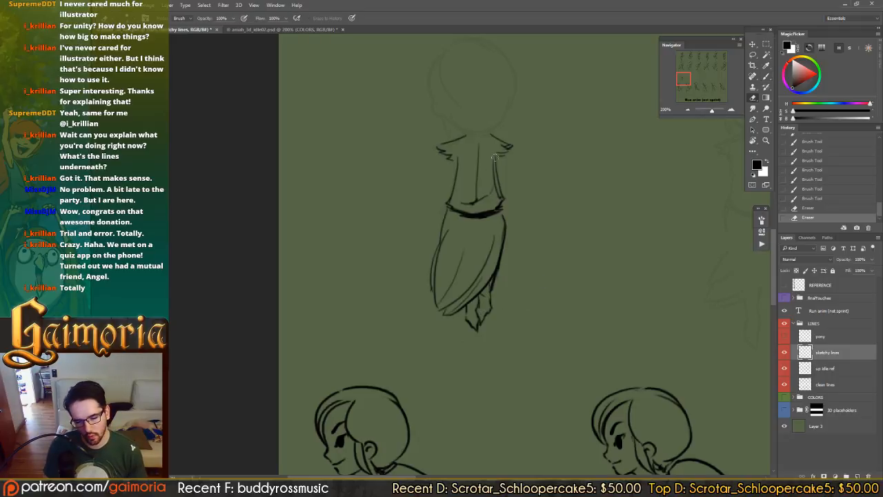
{"action": "mouse_move", "coordinate": [492, 141]}
{"action": "left_mouse_down"}
{"action": "mouse_move", "coordinate": [511, 145]}
{"action": "mouse_move", "coordinate": [498, 160]}
{"action": "mouse_move", "coordinate": [507, 149]}
{"action": "left_mouse_up"}
{"action": "key", "text": "b"}
{"action": "left_click_drag", "start_coordinate": [504, 152], "coordinate": [439, 183]}
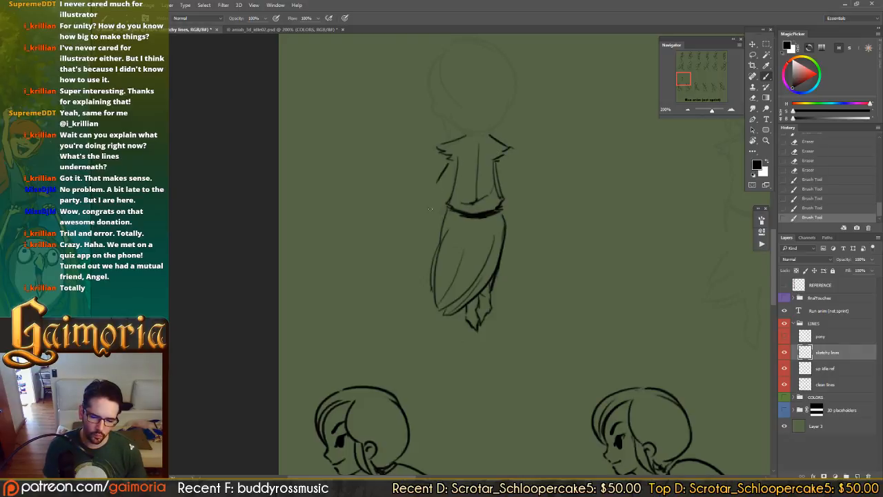
{"action": "key", "text": "ctrl+z"}
- Draw a thick curved belt line across the waist of the second back-view figure
{"action": "mouse_move", "coordinate": [484, 161]}
{"action": "left_mouse_down"}
{"action": "mouse_move", "coordinate": [432, 175]}
{"action": "mouse_move", "coordinate": [518, 162]}
{"action": "left_mouse_up"}
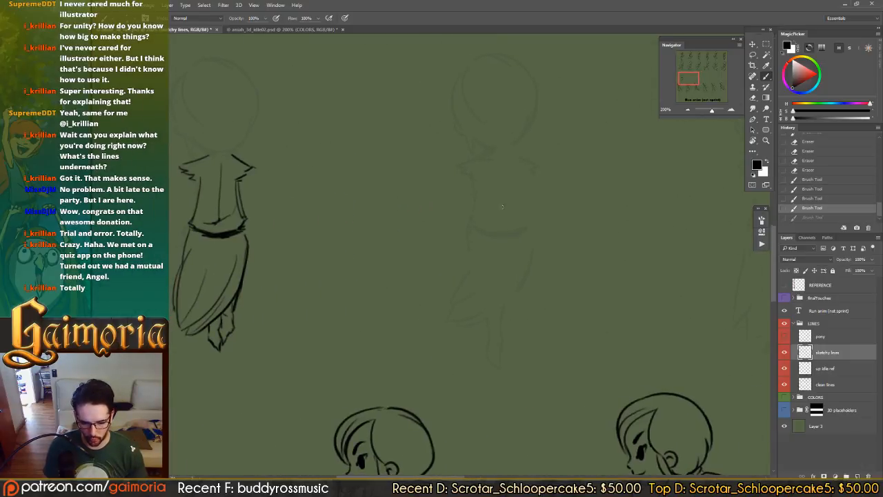
{"action": "mouse_move", "coordinate": [469, 222]}
{"action": "left_mouse_down"}
{"action": "mouse_move", "coordinate": [494, 233]}
{"action": "mouse_move", "coordinate": [485, 232]}
{"action": "mouse_move", "coordinate": [531, 223]}
{"action": "mouse_move", "coordinate": [511, 237]}
{"action": "mouse_move", "coordinate": [475, 228]}
{"action": "mouse_move", "coordinate": [522, 231]}
{"action": "mouse_move", "coordinate": [520, 277]}
{"action": "mouse_move", "coordinate": [433, 326]}
{"action": "left_mouse_up"}
{"action": "key", "text": "ctrl+z"}
{"action": "key", "text": "ctrl+z"}
- Sketch the second figure's skirt, redoing the right curve until it fits and adding a second hem curve and the left edge
{"action": "left_click_drag", "start_coordinate": [526, 255], "coordinate": [450, 317]}
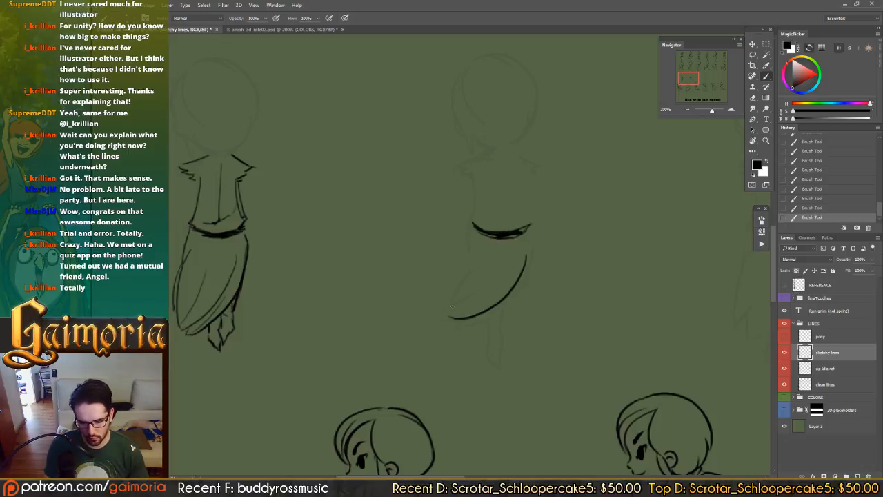
{"action": "key", "text": "ctrl+z"}
{"action": "left_click_drag", "start_coordinate": [528, 252], "coordinate": [447, 323]}
{"action": "key", "text": "ctrl+z"}
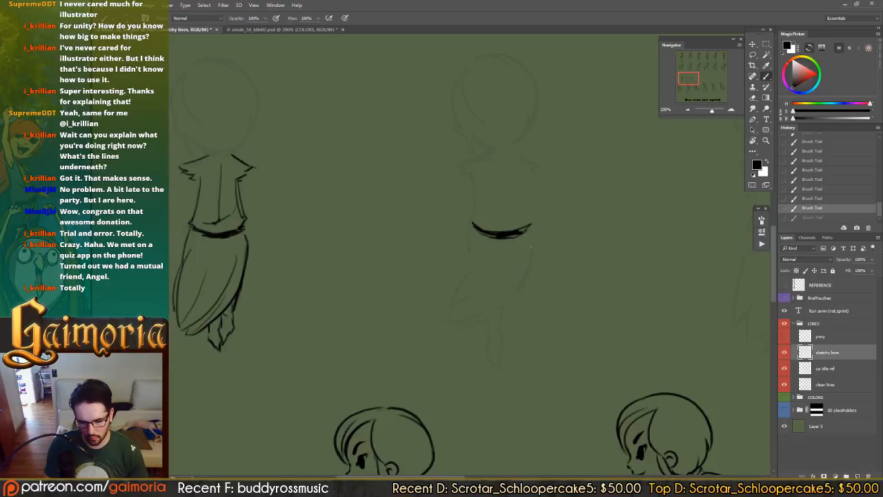
{"action": "left_click_drag", "start_coordinate": [529, 252], "coordinate": [444, 320]}
{"action": "key", "text": "ctrl+z"}
{"action": "left_click_drag", "start_coordinate": [528, 252], "coordinate": [447, 322]}
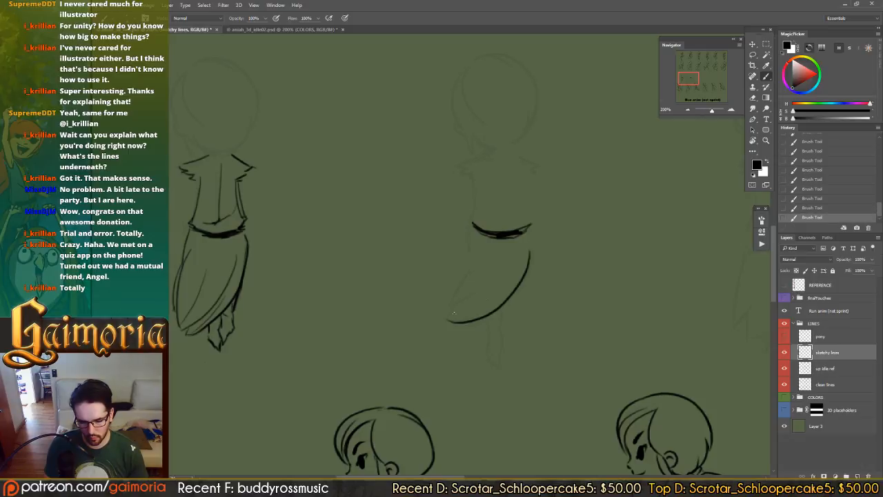
{"action": "key", "text": "ctrl+z"}
{"action": "mouse_move", "coordinate": [528, 252]}
{"action": "left_mouse_down"}
{"action": "mouse_move", "coordinate": [507, 298]}
{"action": "mouse_move", "coordinate": [447, 323]}
{"action": "left_mouse_up"}
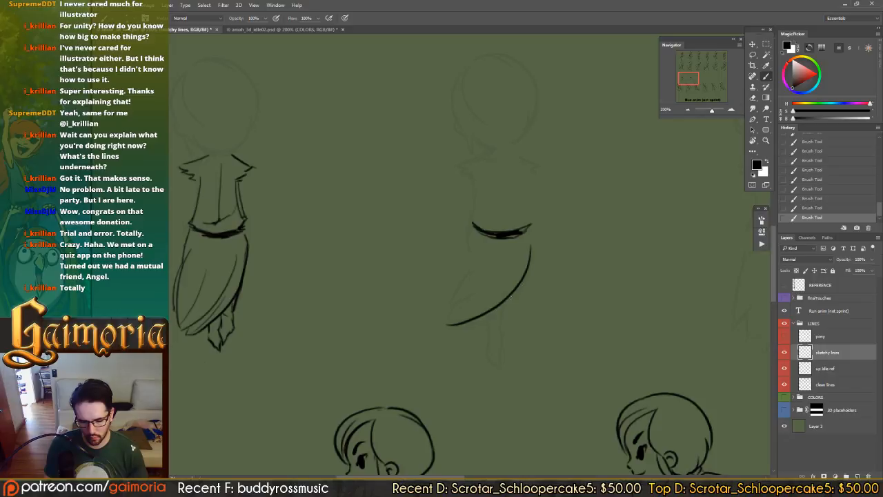
{"action": "mouse_move", "coordinate": [527, 277]}
{"action": "left_mouse_down"}
{"action": "mouse_move", "coordinate": [517, 292]}
{"action": "mouse_move", "coordinate": [447, 328]}
{"action": "left_mouse_up"}
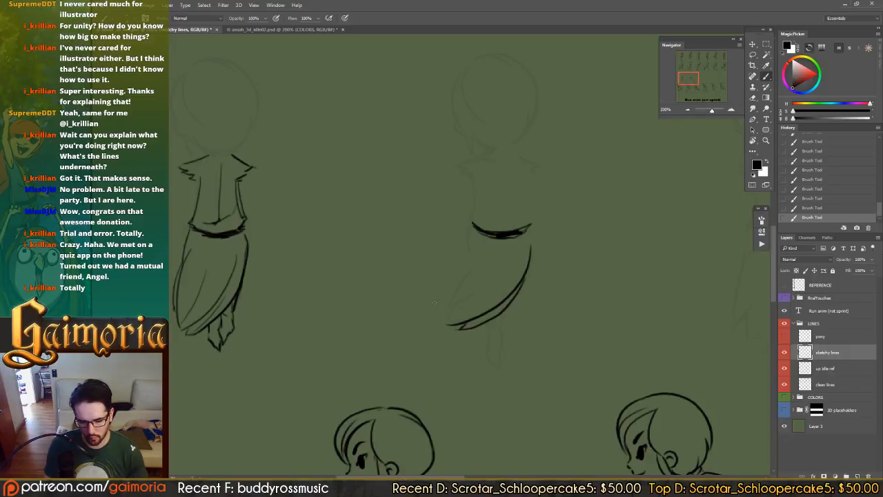
{"action": "left_click_drag", "start_coordinate": [477, 243], "coordinate": [443, 299]}
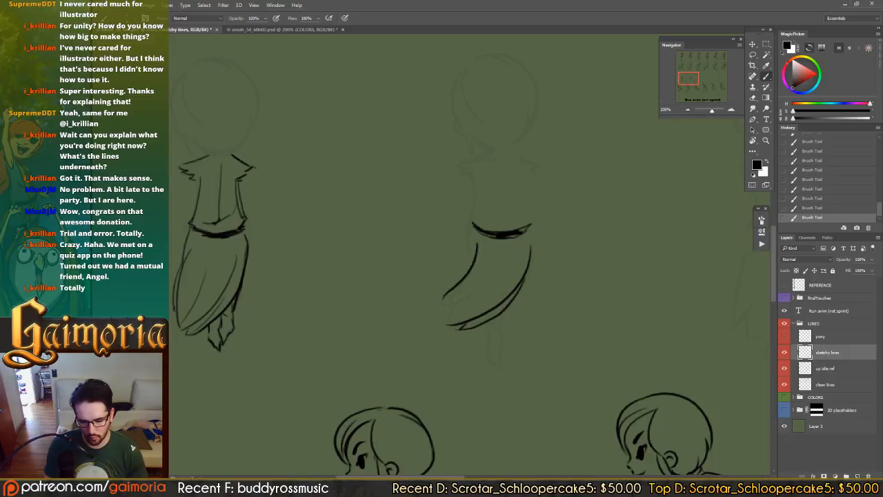
- Redraw the left edge of the second back-view figure's skirt as a steeper curve down to the hem
{"action": "key", "text": "ctrl+z"}
{"action": "mouse_move", "coordinate": [476, 242]}
{"action": "left_mouse_down"}
{"action": "mouse_move", "coordinate": [446, 321]}
{"action": "mouse_move", "coordinate": [460, 282]}
{"action": "mouse_move", "coordinate": [453, 301]}
{"action": "left_mouse_up"}
{"action": "key", "text": "ctrl+z"}
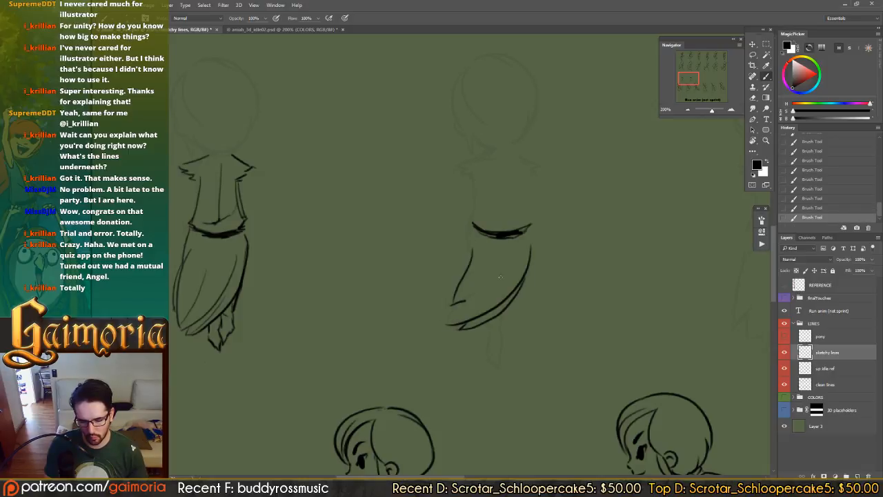
- Sketch the diagonal fold lines inside the second figure's skirt, retrying strokes, and clean up the pointed left hem corner
{"action": "mouse_move", "coordinate": [509, 268]}
{"action": "left_mouse_down"}
{"action": "mouse_move", "coordinate": [455, 301]}
{"action": "mouse_move", "coordinate": [475, 294]}
{"action": "left_mouse_up"}
{"action": "key", "text": "ctrl+z"}
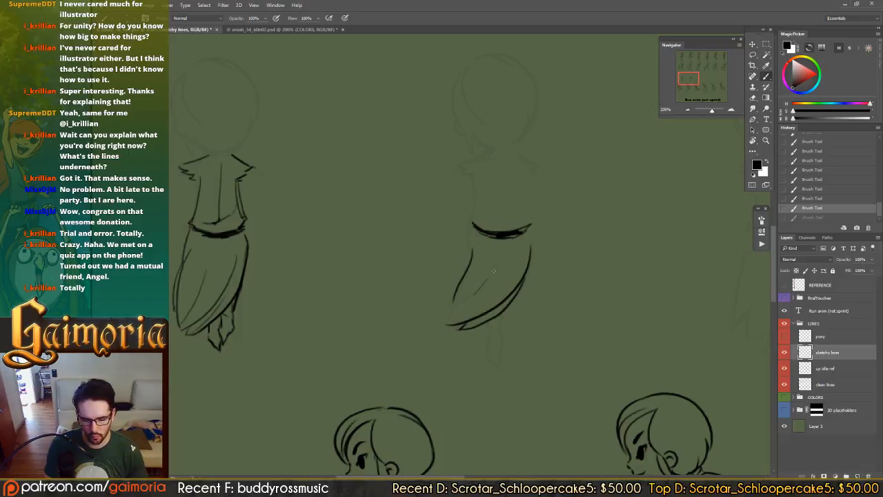
{"action": "key", "text": "ctrl+z"}
{"action": "left_click_drag", "start_coordinate": [497, 255], "coordinate": [475, 279]}
{"action": "key", "text": "ctrl+z"}
{"action": "left_click_drag", "start_coordinate": [447, 322], "coordinate": [478, 282]}
{"action": "key", "text": "ctrl+z"}
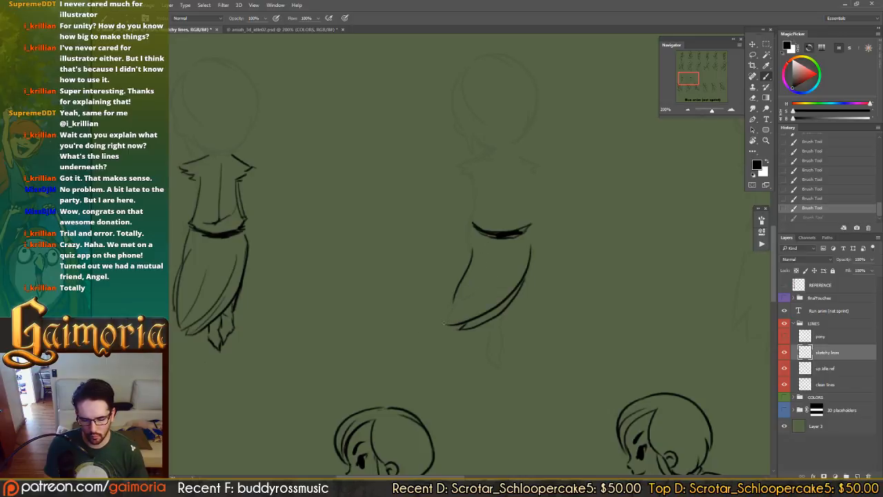
{"action": "mouse_move", "coordinate": [446, 323]}
{"action": "left_mouse_down"}
{"action": "mouse_move", "coordinate": [492, 249]}
{"action": "mouse_move", "coordinate": [443, 324]}
{"action": "left_mouse_up"}
{"action": "key", "text": "e"}
{"action": "key", "text": "b"}
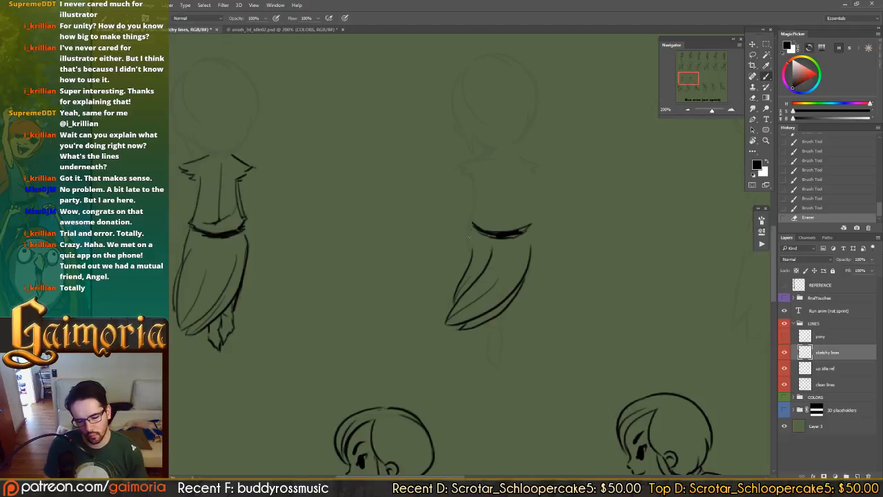
- Connect both ends of the second figure's belt to the skirt with short side lines, redoing the left one
{"action": "left_click_drag", "start_coordinate": [472, 230], "coordinate": [469, 249]}
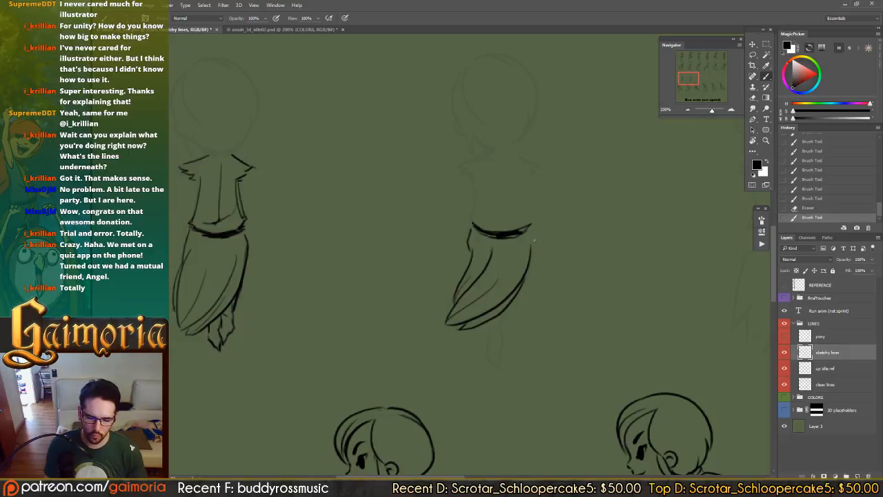
{"action": "key", "text": "ctrl+z"}
{"action": "key", "text": "ctrl+z"}
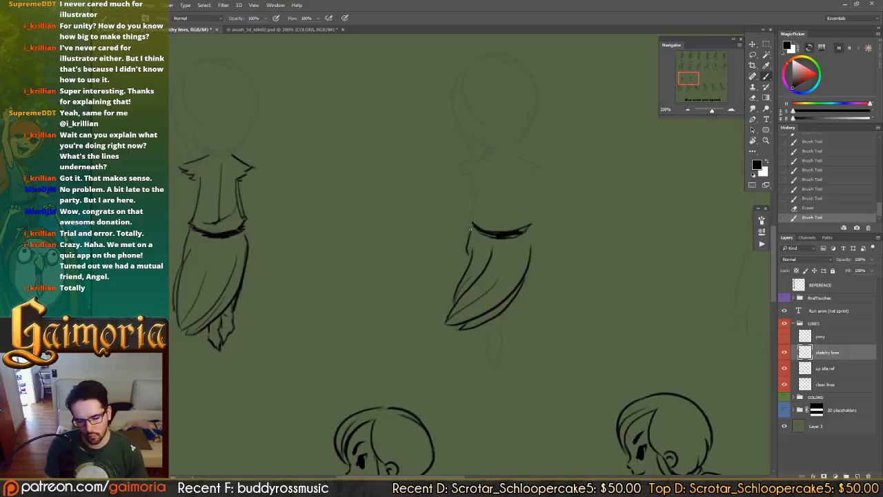
{"action": "key", "text": "ctrl+z"}
{"action": "left_click_drag", "start_coordinate": [472, 230], "coordinate": [469, 248]}
{"action": "left_click_drag", "start_coordinate": [530, 227], "coordinate": [534, 250]}
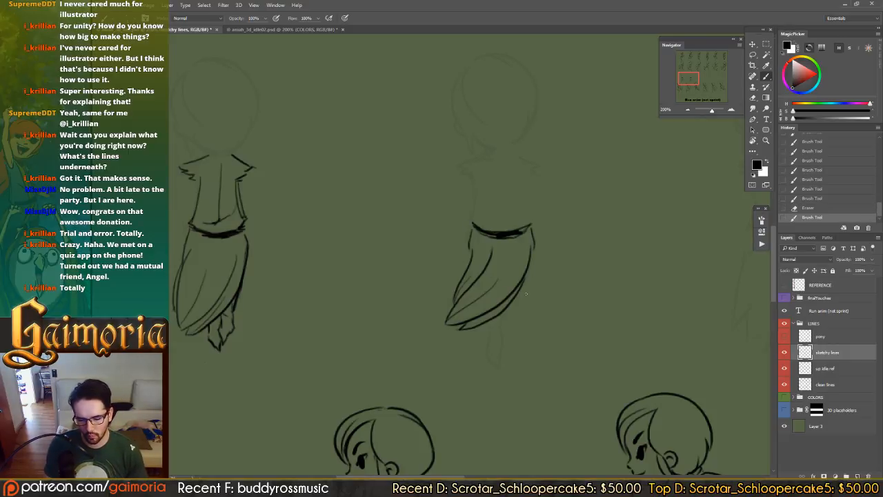
- Sketch the narrow lower leg and ankle lines beneath the second figure's skirt
{"action": "left_click_drag", "start_coordinate": [499, 316], "coordinate": [494, 350]}
{"action": "key", "text": "e"}
{"action": "left_click_drag", "start_coordinate": [488, 320], "coordinate": [490, 338]}
{"action": "key", "text": "ctrl+z"}
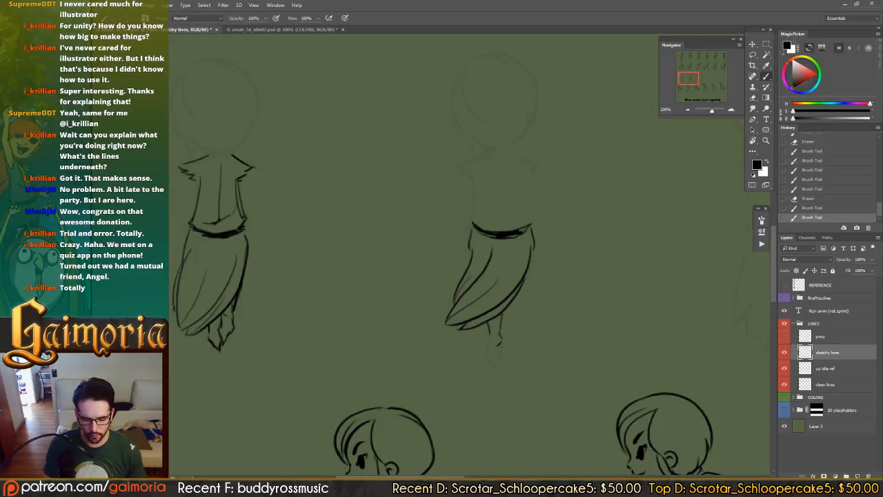
- Switch to Unity, play the test scene and move the character around to examine its run animation, then return to Photoshop
{"action": "key", "text": "alt+Tab"}
{"action": "left_click", "coordinate": [472, 24]}
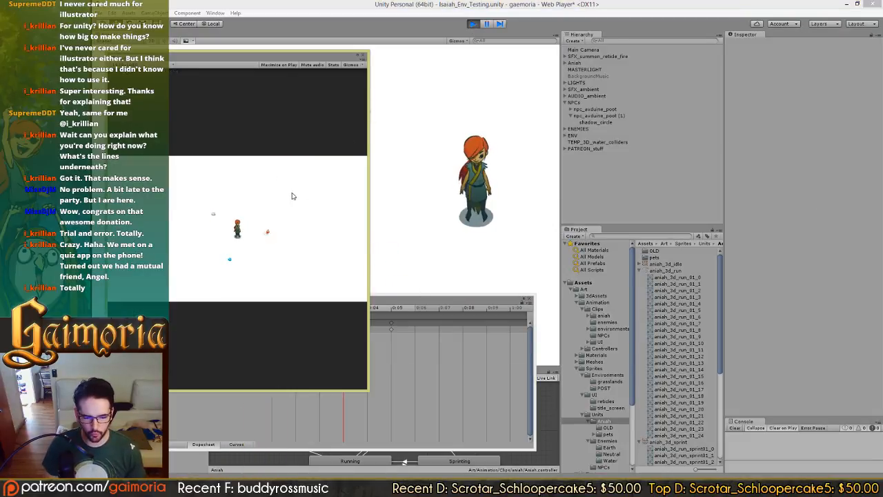
{"action": "key", "text": "a"}
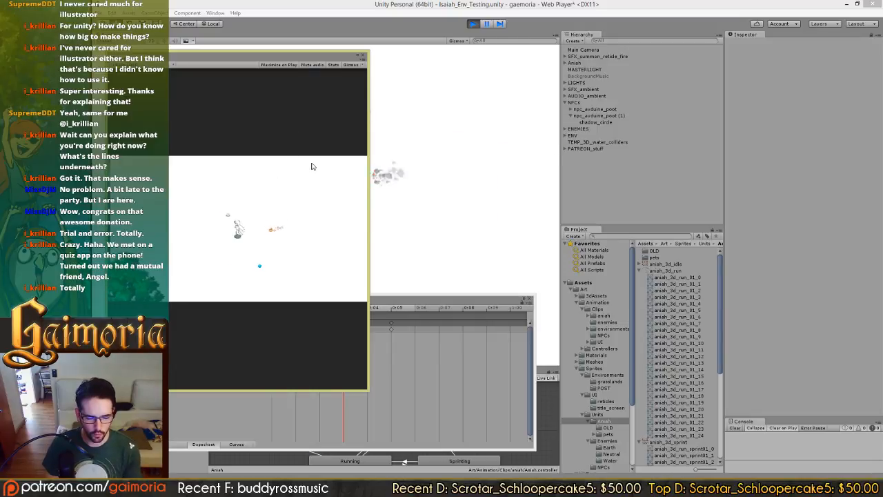
{"action": "key", "text": "shift"}
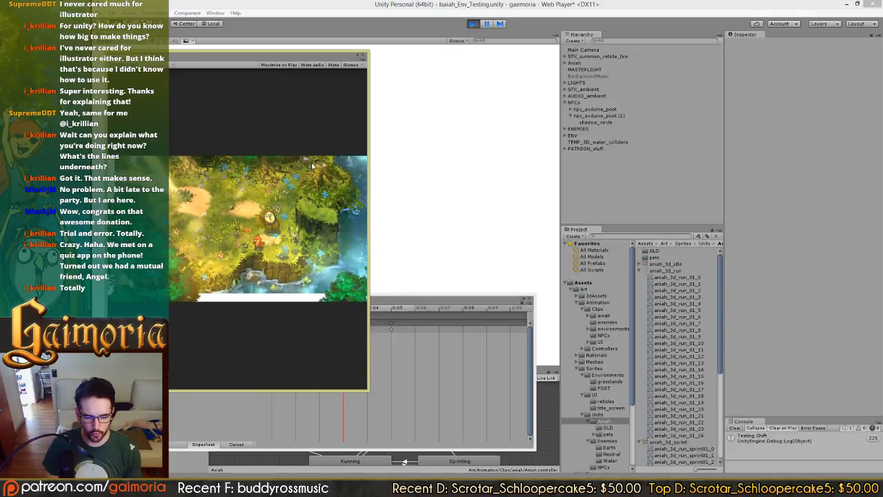
{"action": "key", "text": "alt+Tab"}
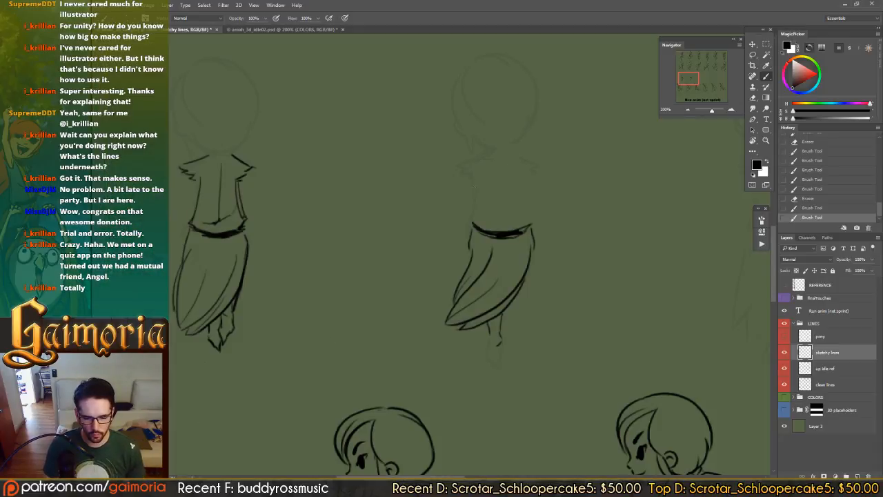
- Draw the left and right sides of the second figure's torso down to the belt, redoing the left line
{"action": "mouse_move", "coordinate": [463, 178]}
{"action": "left_mouse_down"}
{"action": "mouse_move", "coordinate": [463, 209]}
{"action": "mouse_move", "coordinate": [463, 177]}
{"action": "mouse_move", "coordinate": [464, 233]}
{"action": "left_mouse_up"}
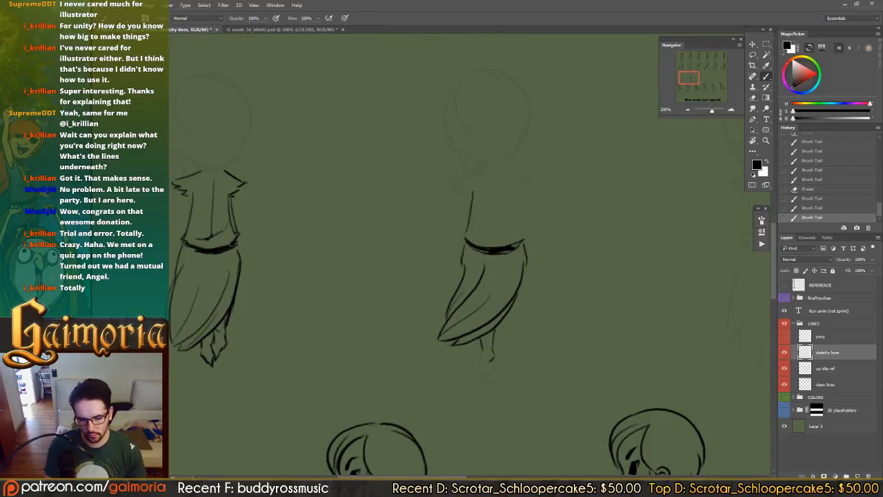
{"action": "key", "text": "ctrl+z"}
{"action": "left_click_drag", "start_coordinate": [473, 191], "coordinate": [466, 235]}
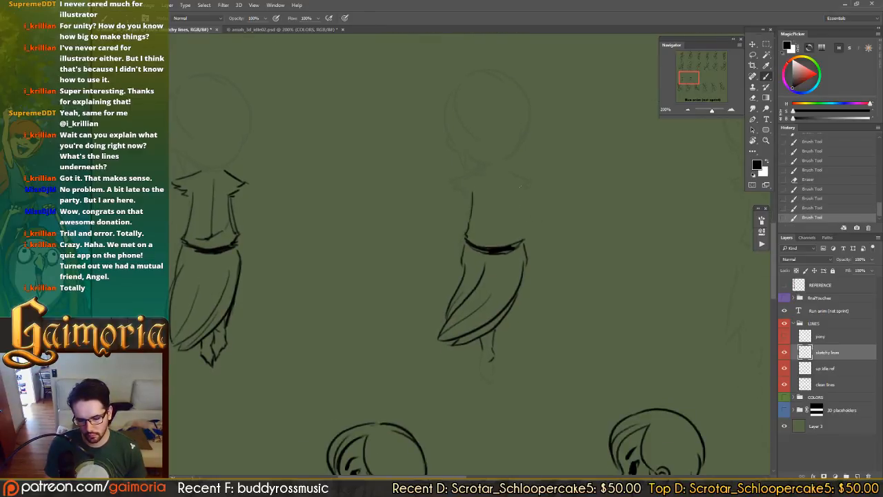
{"action": "left_click_drag", "start_coordinate": [513, 191], "coordinate": [521, 239]}
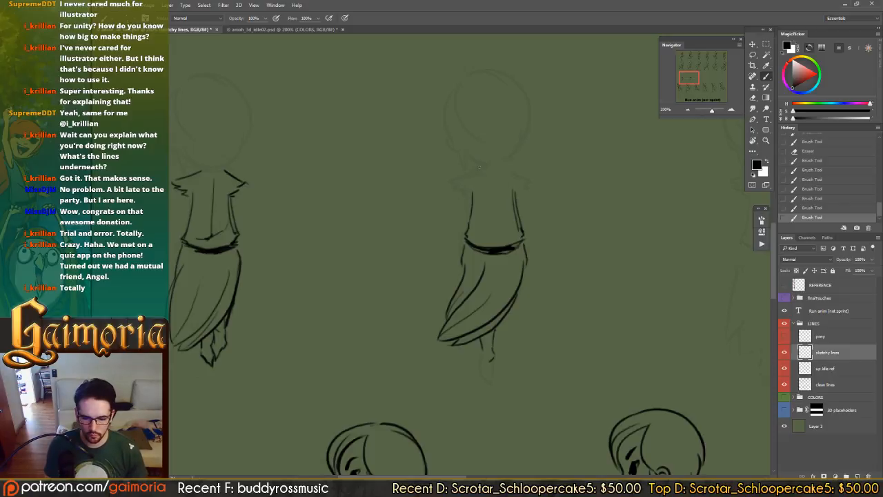
- Sketch both shoulders with jagged short sleeves on the second figure and erase the stray lines around them
{"action": "mouse_move", "coordinate": [478, 166]}
{"action": "left_mouse_down"}
{"action": "mouse_move", "coordinate": [460, 178]}
{"action": "mouse_move", "coordinate": [469, 193]}
{"action": "mouse_move", "coordinate": [451, 182]}
{"action": "mouse_move", "coordinate": [464, 176]}
{"action": "mouse_move", "coordinate": [453, 183]}
{"action": "left_mouse_up"}
{"action": "key", "text": "ctrl+z"}
{"action": "key", "text": "e"}
{"action": "key", "text": "b"}
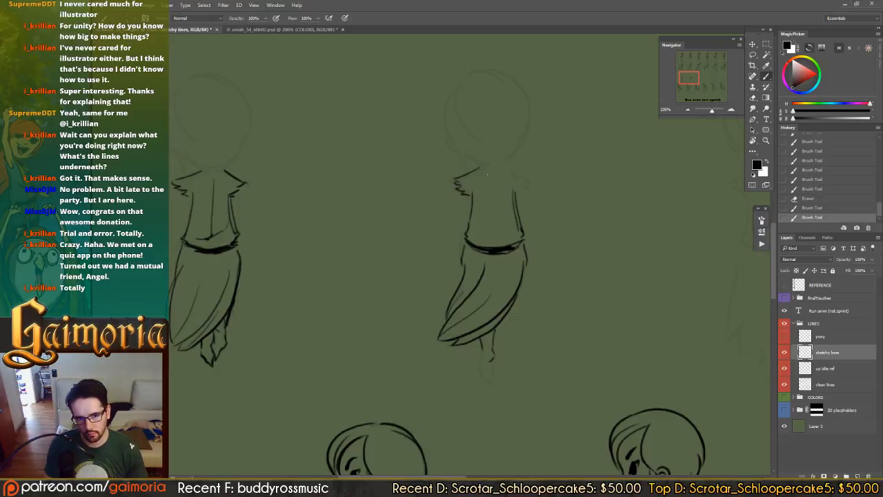
{"action": "mouse_move", "coordinate": [505, 169]}
{"action": "left_mouse_down"}
{"action": "mouse_move", "coordinate": [530, 179]}
{"action": "mouse_move", "coordinate": [515, 193]}
{"action": "left_mouse_up"}
{"action": "key", "text": "e"}
{"action": "mouse_move", "coordinate": [511, 192]}
{"action": "left_mouse_down"}
{"action": "mouse_move", "coordinate": [485, 203]}
{"action": "mouse_move", "coordinate": [470, 196]}
{"action": "mouse_move", "coordinate": [486, 207]}
{"action": "left_mouse_up"}
{"action": "key", "text": "b"}
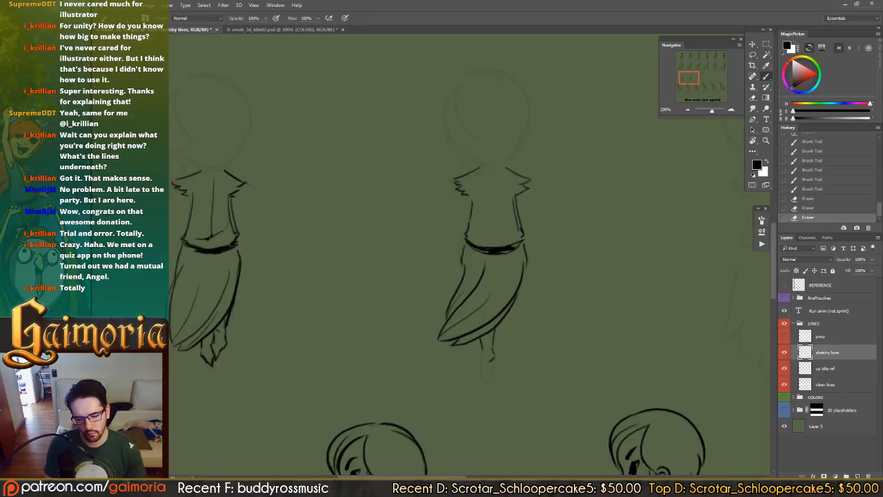
- Draw the center back seam and the shirt's lower hem line above the second figure's belt
{"action": "left_click_drag", "start_coordinate": [493, 175], "coordinate": [491, 236]}
{"action": "mouse_move", "coordinate": [496, 231]}
{"action": "left_mouse_down"}
{"action": "mouse_move", "coordinate": [504, 240]}
{"action": "mouse_move", "coordinate": [492, 231]}
{"action": "mouse_move", "coordinate": [466, 237]}
{"action": "left_mouse_up"}
{"action": "key", "text": "ctrl+z"}
{"action": "key", "text": "ctrl+z"}
- Complete the pointed foot at the end of the second figure's leg and save the document
{"action": "left_click_drag", "start_coordinate": [364, 195], "coordinate": [406, 164]}
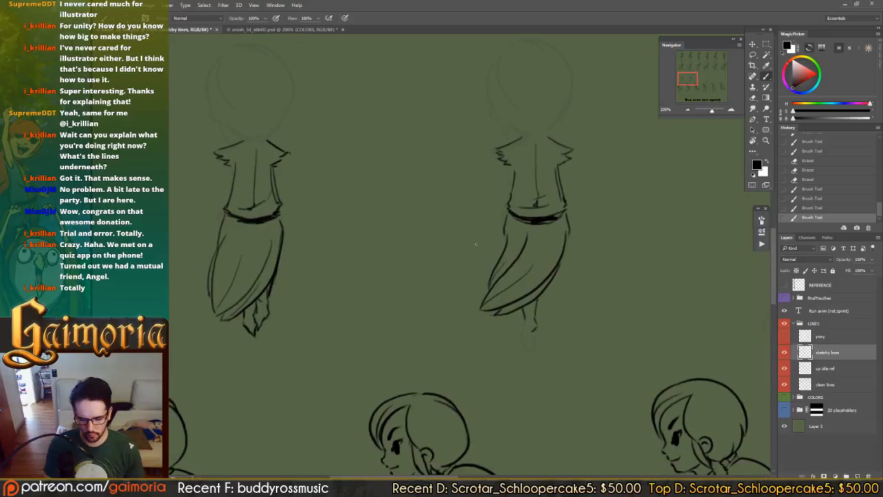
{"action": "left_click_drag", "start_coordinate": [475, 243], "coordinate": [458, 230]}
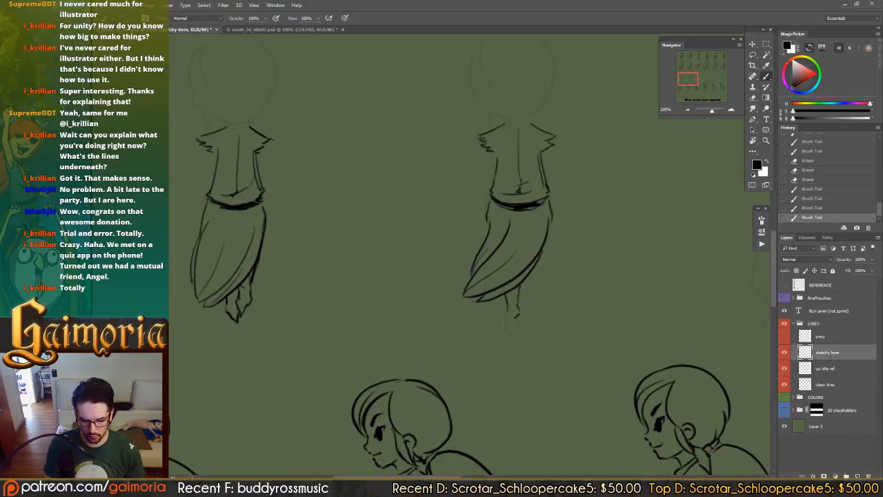
{"action": "left_click_drag", "start_coordinate": [506, 310], "coordinate": [504, 323]}
{"action": "key", "text": "ctrl+z"}
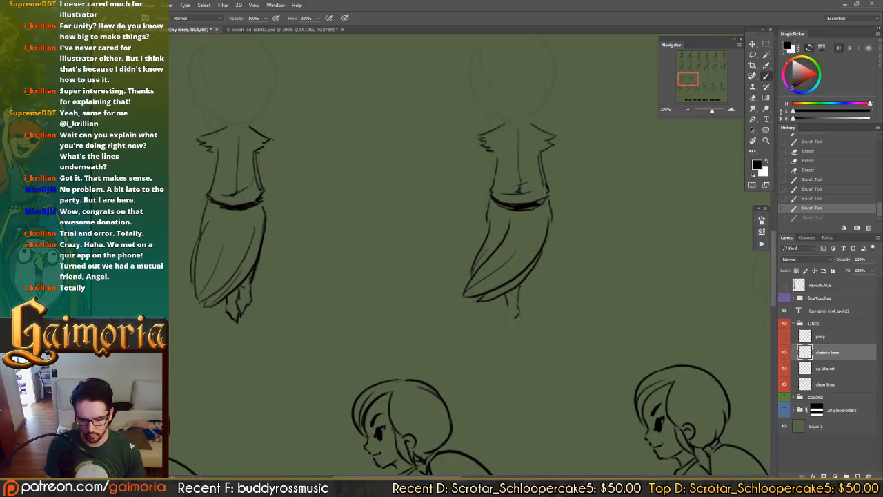
{"action": "left_click_drag", "start_coordinate": [520, 312], "coordinate": [517, 337]}
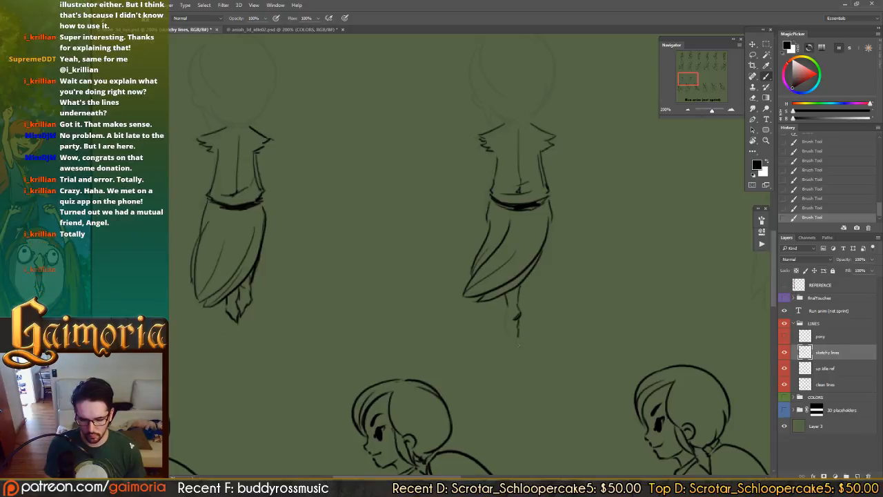
{"action": "left_click_drag", "start_coordinate": [507, 305], "coordinate": [506, 322]}
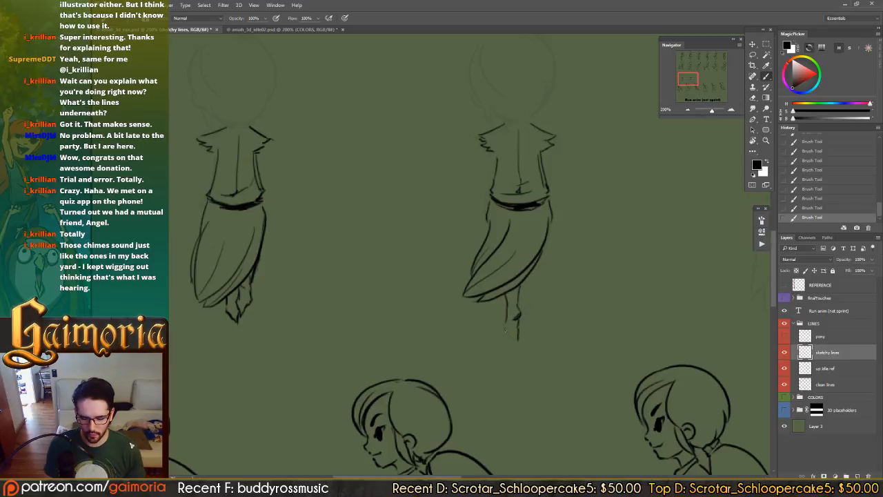
{"action": "left_click_drag", "start_coordinate": [505, 327], "coordinate": [512, 338]}
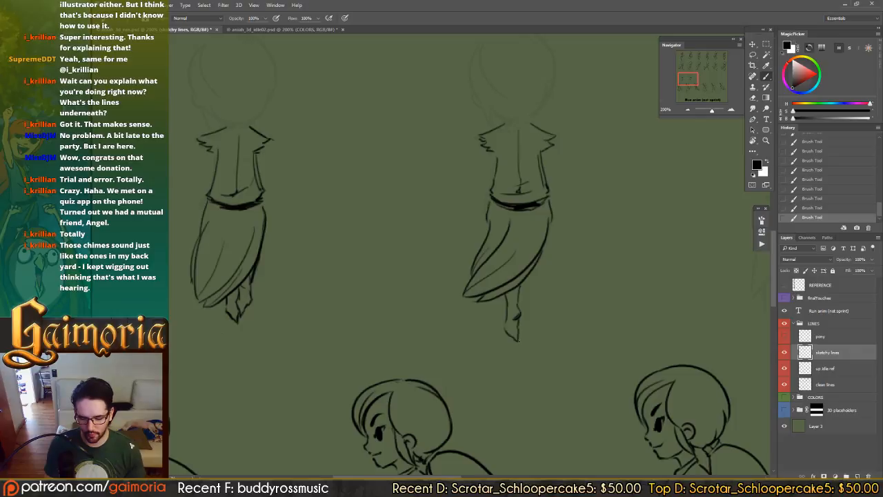
{"action": "key", "text": "space"}
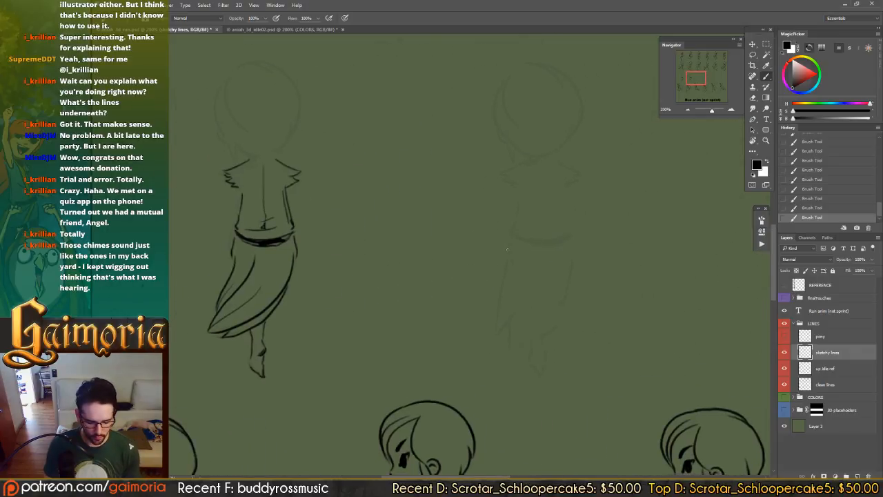
{"action": "key", "text": "ctrl+s"}
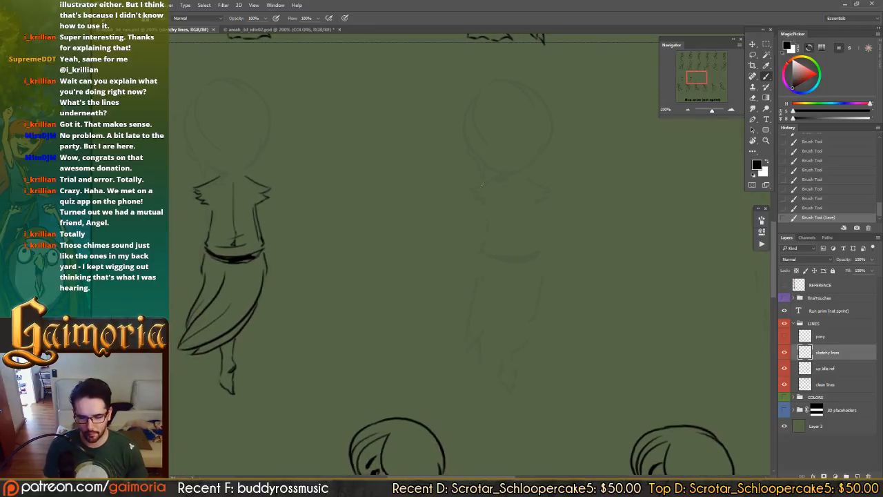
- Sketch the shoulders and jagged short sleeves of the third back-view figure, undoing strokes that do not fit
{"action": "mouse_move", "coordinate": [499, 174]}
{"action": "left_mouse_down"}
{"action": "mouse_move", "coordinate": [464, 190]}
{"action": "mouse_move", "coordinate": [484, 203]}
{"action": "left_mouse_up"}
{"action": "key", "text": "ctrl+z"}
{"action": "key", "text": "ctrl+z"}
{"action": "key", "text": "ctrl+z"}
{"action": "mouse_move", "coordinate": [522, 178]}
{"action": "left_mouse_down"}
{"action": "mouse_move", "coordinate": [550, 193]}
{"action": "mouse_move", "coordinate": [482, 243]}
{"action": "left_mouse_up"}
{"action": "key", "text": "ctrl+z"}
{"action": "key", "text": "ctrl+z"}
- Draw both sides of the third figure's torso and the curved shirt hem and belt line at the waist
{"action": "left_click_drag", "start_coordinate": [489, 202], "coordinate": [482, 243]}
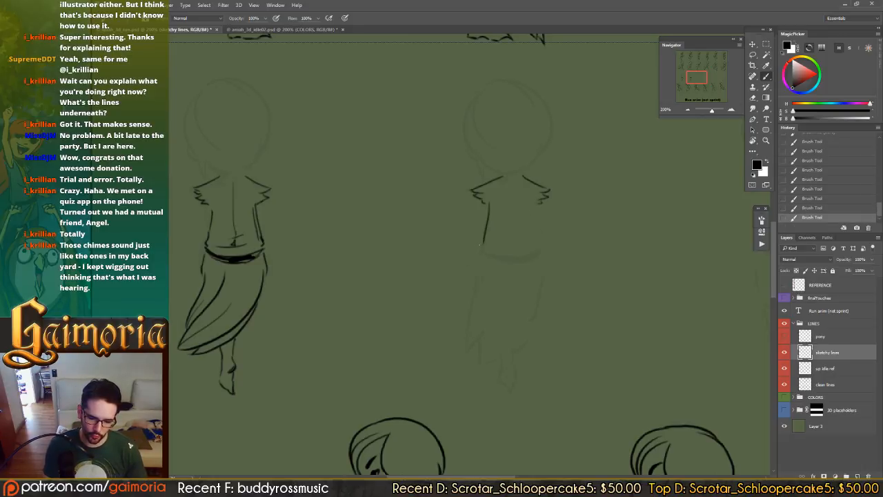
{"action": "key", "text": "ctrl+z"}
{"action": "left_click_drag", "start_coordinate": [491, 203], "coordinate": [489, 250]}
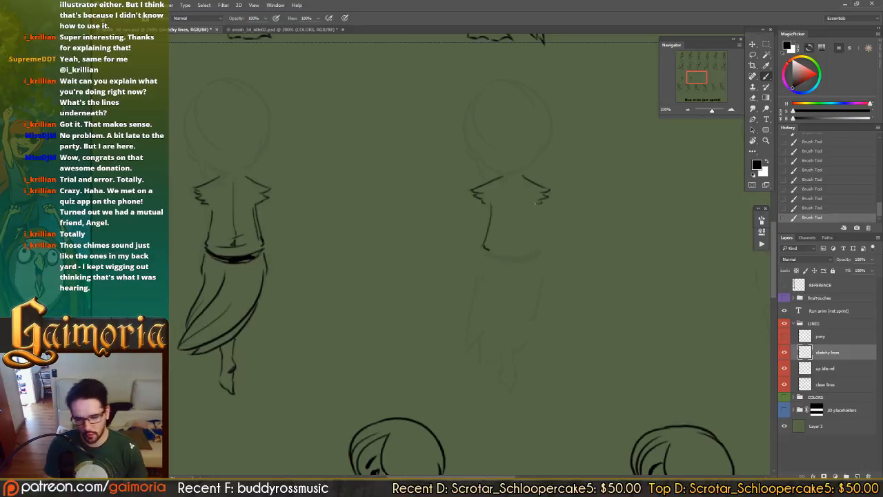
{"action": "mouse_move", "coordinate": [533, 204]}
{"action": "left_mouse_down"}
{"action": "mouse_move", "coordinate": [541, 244]}
{"action": "mouse_move", "coordinate": [498, 251]}
{"action": "mouse_move", "coordinate": [520, 264]}
{"action": "mouse_move", "coordinate": [540, 252]}
{"action": "mouse_move", "coordinate": [503, 257]}
{"action": "left_mouse_up"}
{"action": "key", "text": "ctrl+z"}
{"action": "key", "text": "ctrl+z"}
{"action": "key", "text": "ctrl+z"}
{"action": "key", "text": "ctrl+z"}
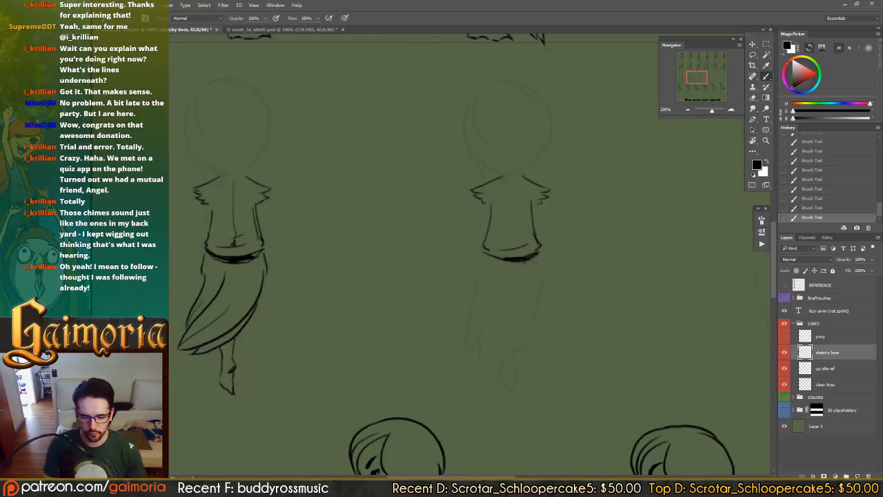
- Thicken the third figure's belt line and trim its edges with the Eraser into a clean curved band
{"action": "left_click_drag", "start_coordinate": [510, 260], "coordinate": [484, 256]}
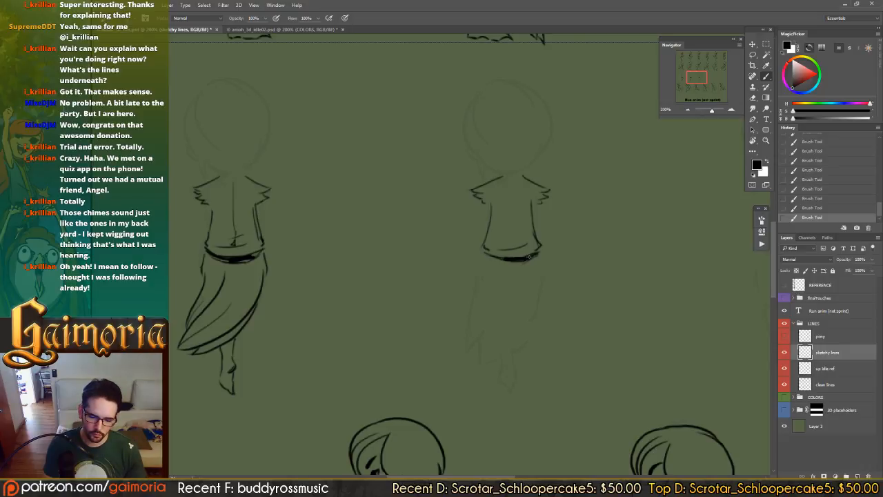
{"action": "key", "text": "e"}
{"action": "mouse_move", "coordinate": [542, 249]}
{"action": "left_mouse_down"}
{"action": "mouse_move", "coordinate": [513, 267]}
{"action": "mouse_move", "coordinate": [487, 259]}
{"action": "mouse_move", "coordinate": [511, 260]}
{"action": "mouse_move", "coordinate": [500, 260]}
{"action": "mouse_move", "coordinate": [509, 271]}
{"action": "mouse_move", "coordinate": [495, 259]}
{"action": "left_mouse_up"}
{"action": "key", "text": "b"}
{"action": "key", "text": "e"}
{"action": "key", "text": "b"}
{"action": "key", "text": "e"}
{"action": "key", "text": "b"}
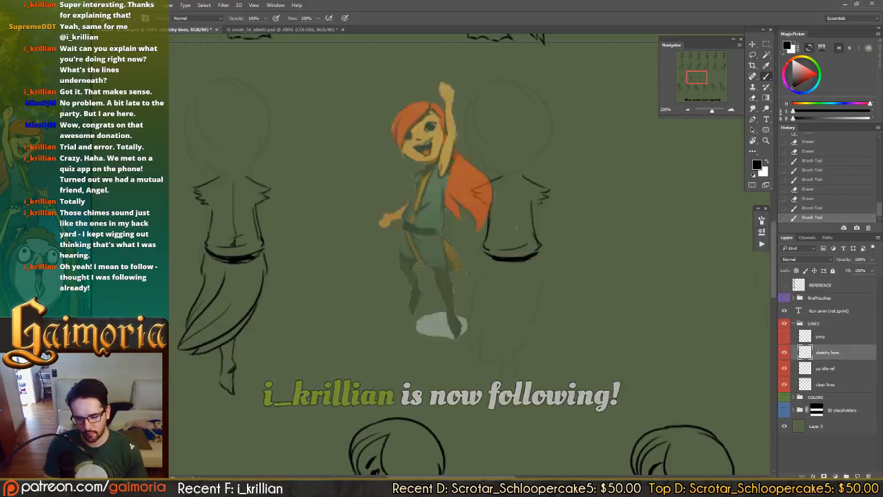
- Adjust the left torso line of the third figure, comparing it with the earlier version, and add the center back seam
{"action": "left_click_drag", "start_coordinate": [491, 206], "coordinate": [486, 242]}
{"action": "key", "text": "ctrl+z"}
{"action": "key", "text": "ctrl+shift+z"}
{"action": "key", "text": "ctrl+z"}
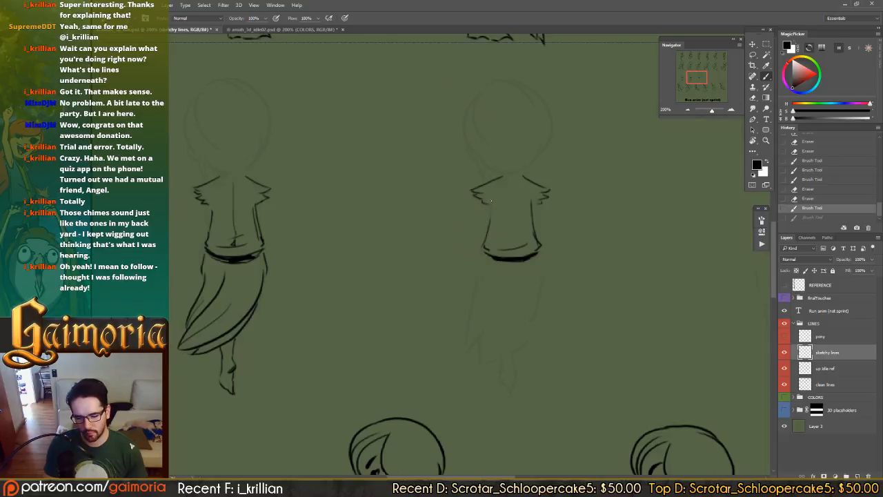
{"action": "key", "text": "ctrl+shift+z"}
{"action": "key", "text": "ctrl+z"}
{"action": "key", "text": "ctrl+shift+z"}
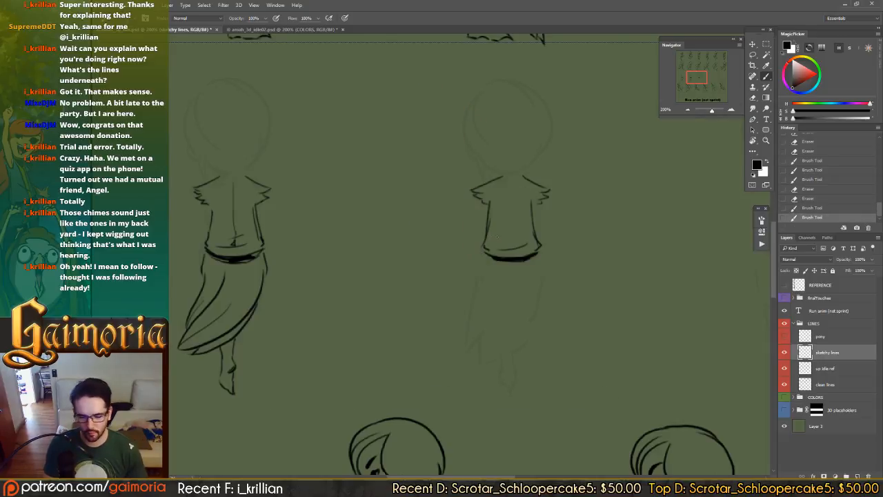
{"action": "key", "text": "ctrl+z"}
{"action": "key", "text": "ctrl+shift+z"}
{"action": "left_click_drag", "start_coordinate": [511, 191], "coordinate": [512, 243]}
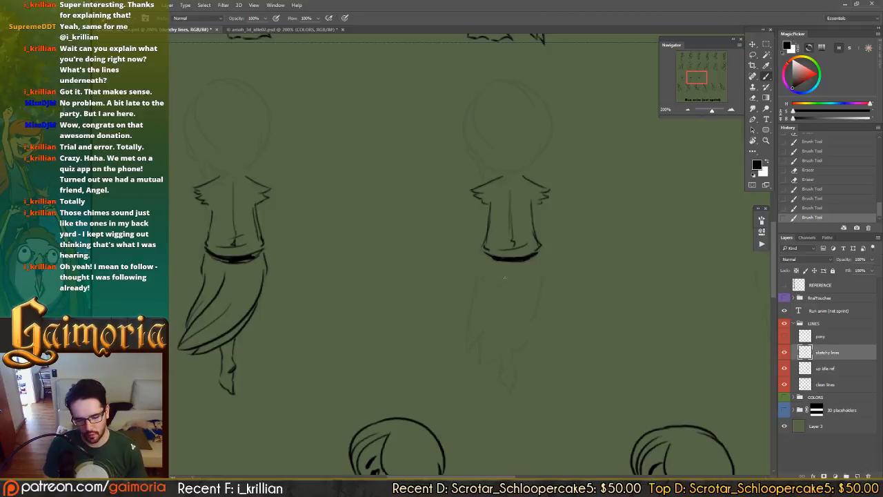
- Draw the curved right and left outer edges of the third back-view figure's skirt, redrawing the left edge until it fits
{"action": "mouse_move", "coordinate": [483, 298]}
{"action": "left_mouse_down"}
{"action": "mouse_move", "coordinate": [502, 269]}
{"action": "mouse_move", "coordinate": [487, 266]}
{"action": "mouse_move", "coordinate": [478, 272]}
{"action": "mouse_move", "coordinate": [531, 276]}
{"action": "left_mouse_up"}
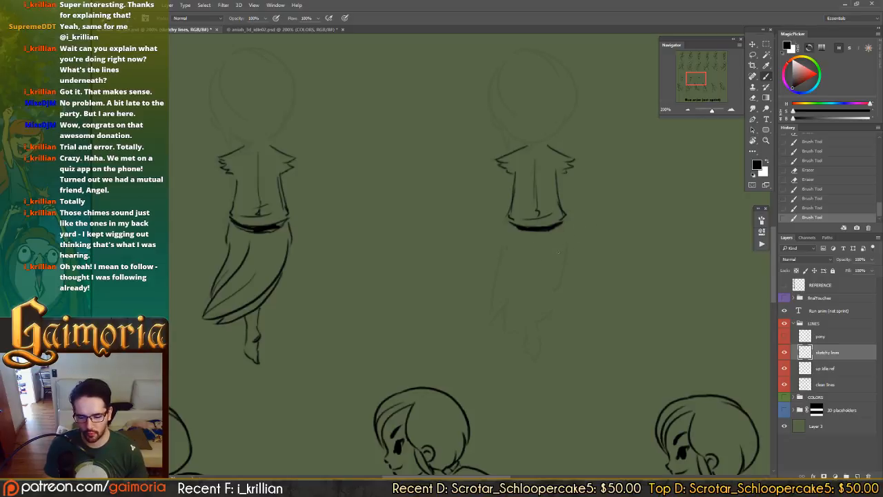
{"action": "mouse_move", "coordinate": [562, 229]}
{"action": "left_mouse_down"}
{"action": "mouse_move", "coordinate": [560, 292]}
{"action": "mouse_move", "coordinate": [503, 335]}
{"action": "left_mouse_up"}
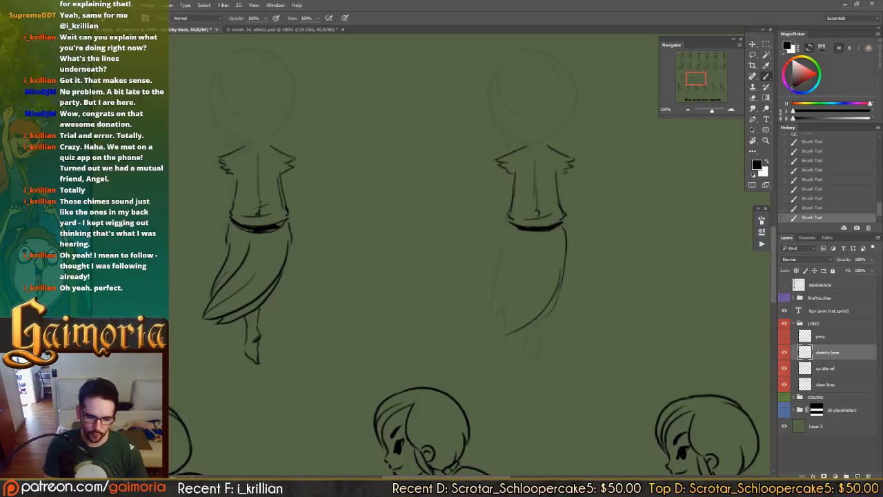
{"action": "left_click_drag", "start_coordinate": [508, 238], "coordinate": [494, 312]}
{"action": "key", "text": "ctrl+z"}
{"action": "left_click_drag", "start_coordinate": [506, 237], "coordinate": [486, 315]}
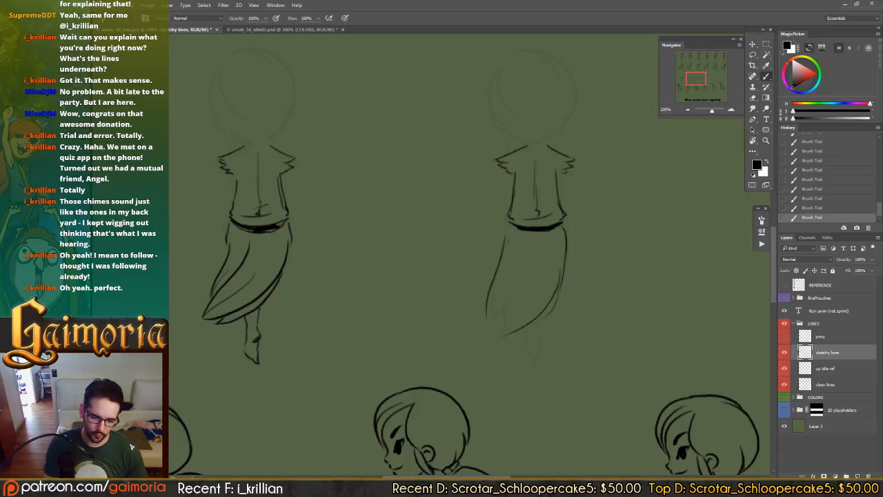
{"action": "key", "text": "ctrl+z"}
{"action": "left_click_drag", "start_coordinate": [504, 233], "coordinate": [491, 314]}
{"action": "key", "text": "ctrl+z"}
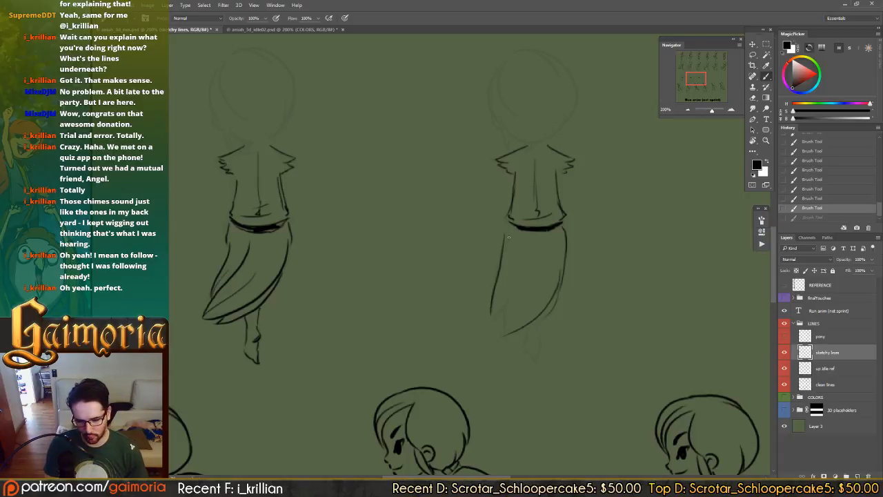
{"action": "left_click_drag", "start_coordinate": [506, 233], "coordinate": [491, 314]}
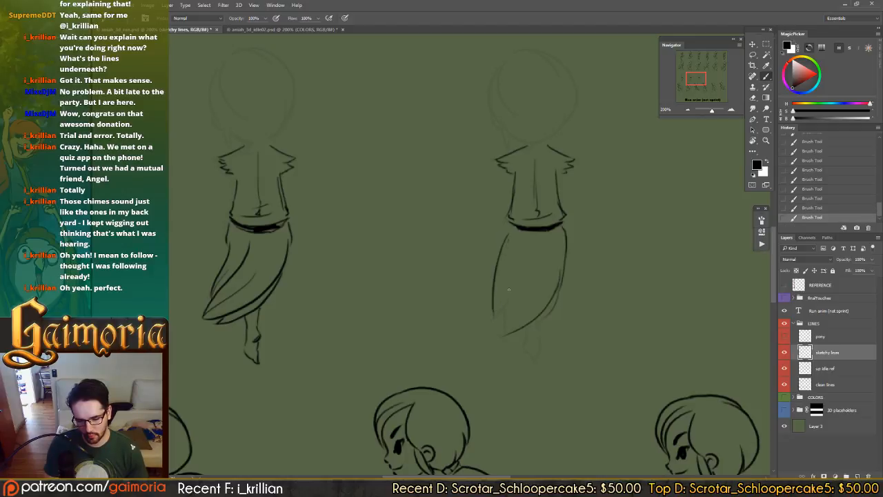
- Add the long inner fold lines to the third figure's skirt and close its lower left hem corner
{"action": "left_click_drag", "start_coordinate": [522, 259], "coordinate": [489, 321]}
{"action": "key", "text": "ctrl+z"}
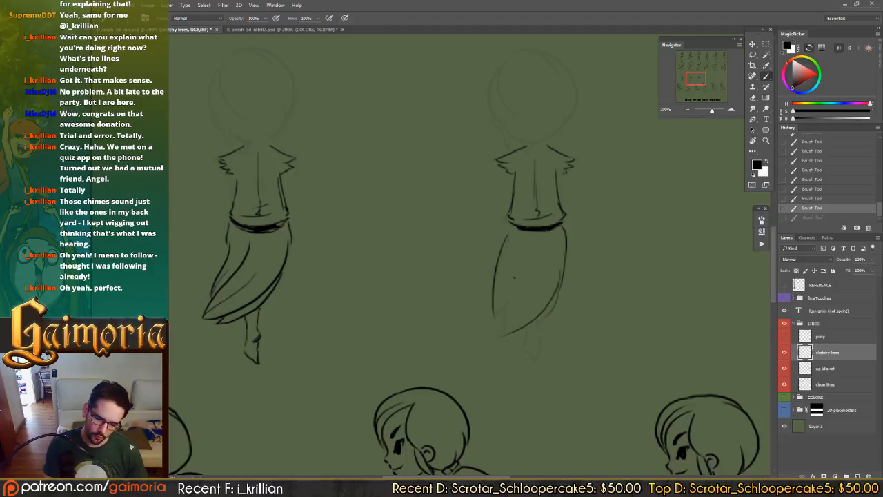
{"action": "key", "text": "ctrl+z"}
{"action": "key", "text": "ctrl+z"}
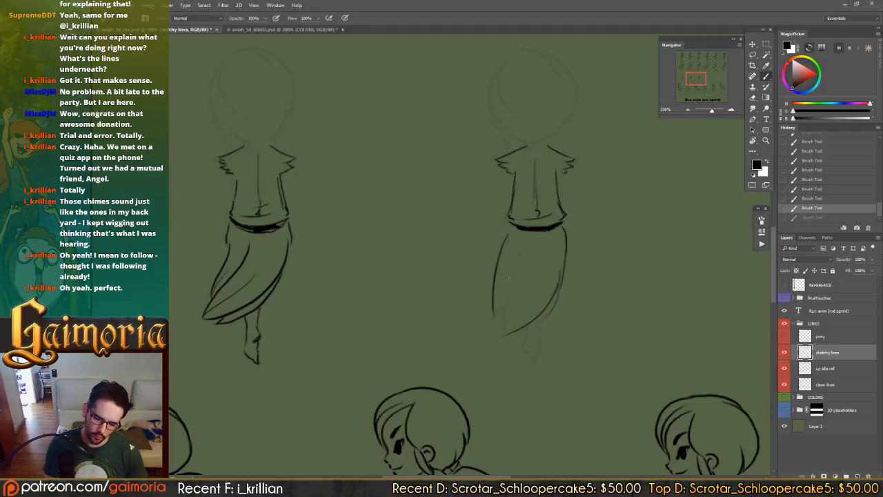
{"action": "key", "text": "ctrl+z"}
{"action": "key", "text": "ctrl+z"}
{"action": "left_click_drag", "start_coordinate": [520, 250], "coordinate": [503, 336]}
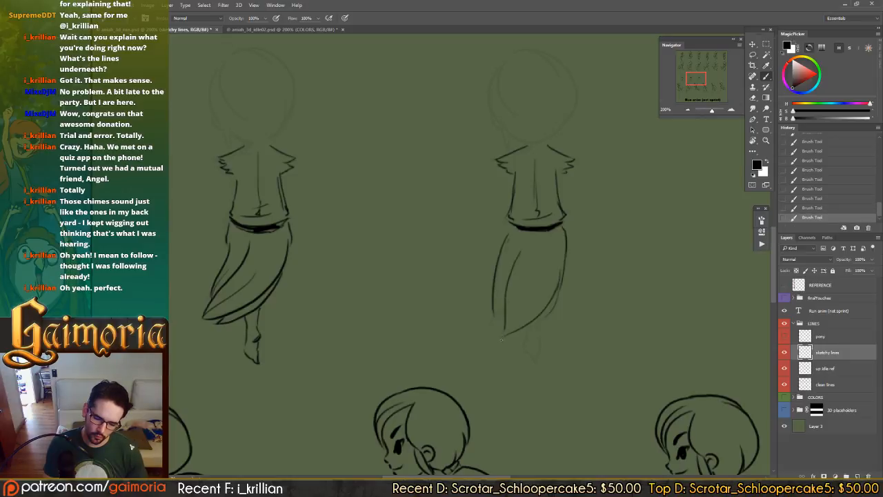
{"action": "left_click_drag", "start_coordinate": [538, 257], "coordinate": [499, 329]}
{"action": "key", "text": "ctrl+z"}
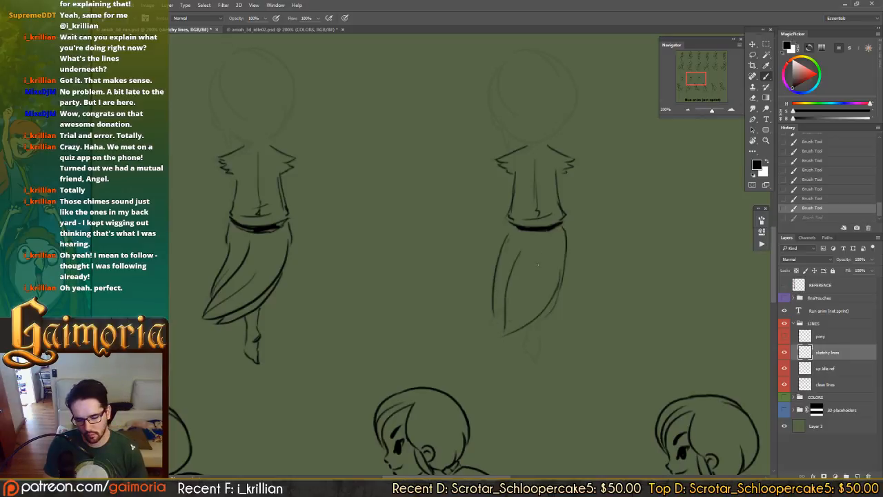
{"action": "key", "text": "ctrl+z"}
{"action": "left_click_drag", "start_coordinate": [493, 319], "coordinate": [505, 310]}
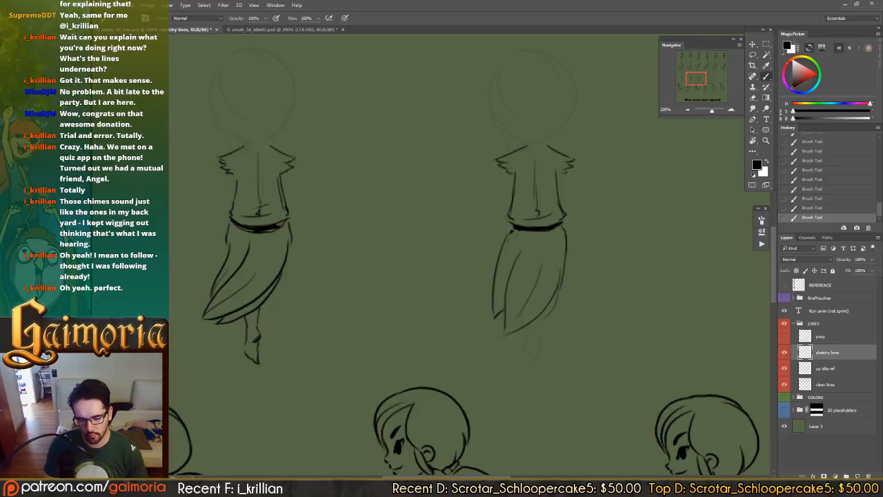
- Sketch the third figure's lower leg and foot below the skirt hem
{"action": "left_click_drag", "start_coordinate": [536, 319], "coordinate": [537, 329]}
{"action": "key", "text": "ctrl+z"}
{"action": "key", "text": "ctrl+z"}
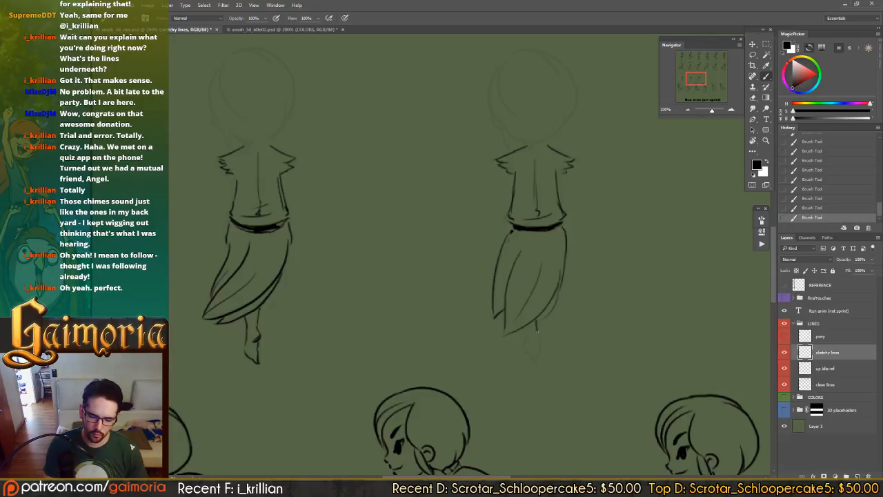
{"action": "key", "text": "ctrl+z"}
{"action": "mouse_move", "coordinate": [537, 334]}
{"action": "left_mouse_down"}
{"action": "mouse_move", "coordinate": [530, 341]}
{"action": "mouse_move", "coordinate": [541, 354]}
{"action": "mouse_move", "coordinate": [532, 354]}
{"action": "left_mouse_up"}
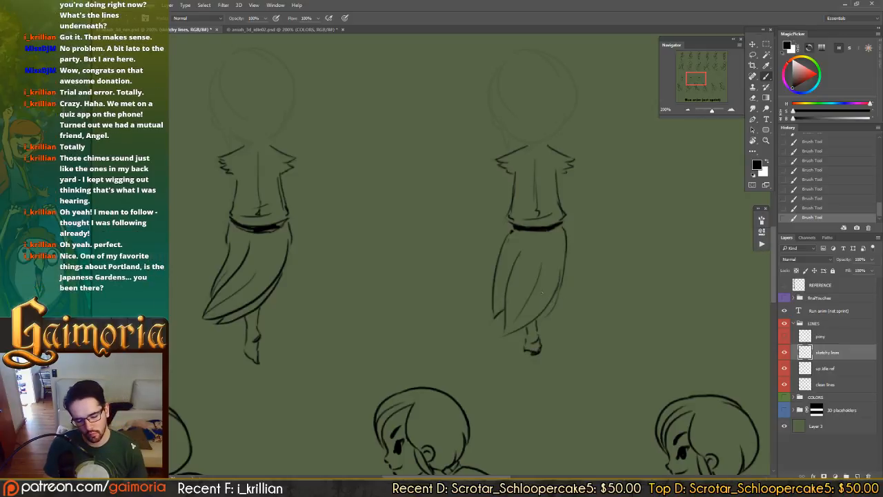
- Sketch the shoulders and jagged short sleeves of the fourth back-view figure, undoing strokes that do not fit
{"action": "left_click_drag", "start_coordinate": [464, 264], "coordinate": [690, 258]}
{"action": "left_click_drag", "start_coordinate": [338, 283], "coordinate": [565, 258]}
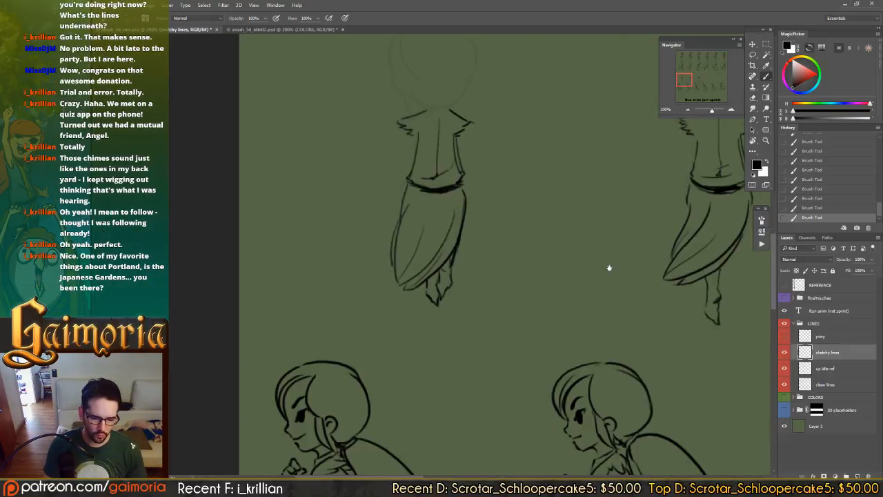
{"action": "left_click_drag", "start_coordinate": [679, 266], "coordinate": [369, 265]}
{"action": "left_click_drag", "start_coordinate": [591, 249], "coordinate": [439, 260]}
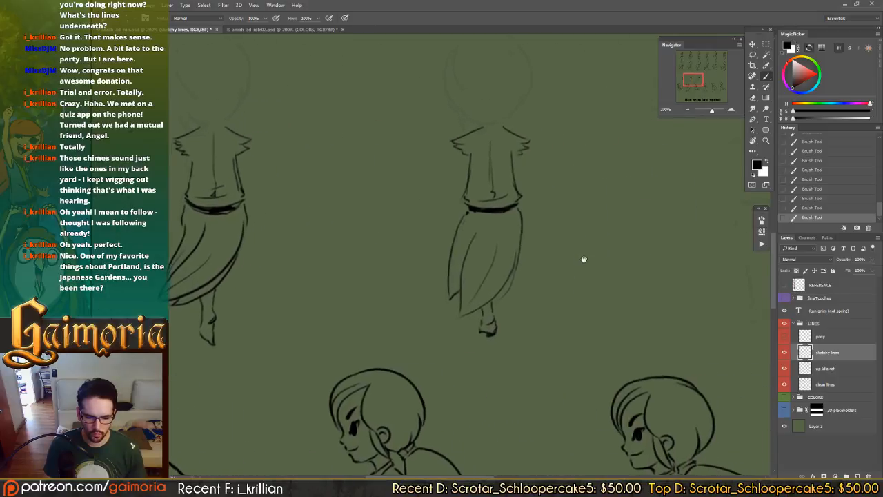
{"action": "left_click_drag", "start_coordinate": [559, 258], "coordinate": [476, 254]}
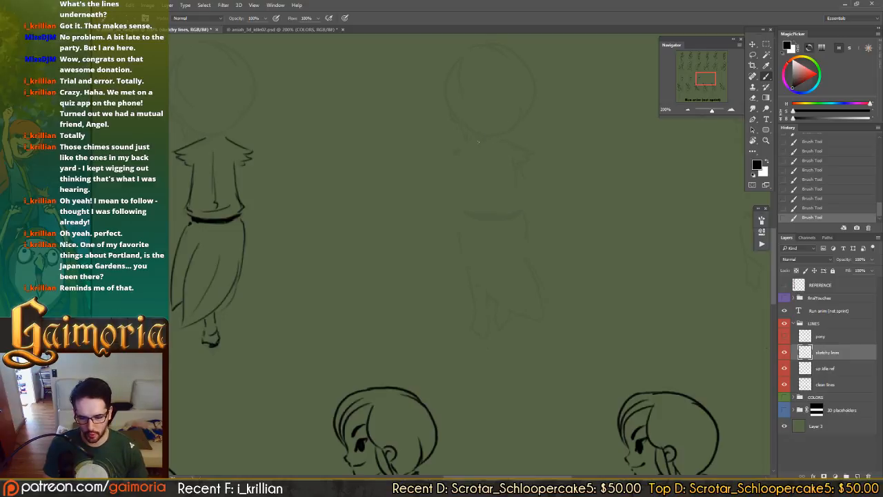
{"action": "mouse_move", "coordinate": [479, 142]}
{"action": "left_mouse_down"}
{"action": "mouse_move", "coordinate": [455, 157]}
{"action": "mouse_move", "coordinate": [477, 143]}
{"action": "mouse_move", "coordinate": [451, 150]}
{"action": "mouse_move", "coordinate": [471, 158]}
{"action": "mouse_move", "coordinate": [519, 162]}
{"action": "left_mouse_up"}
{"action": "key", "text": "ctrl+z"}
{"action": "key", "text": "ctrl+z"}
{"action": "key", "text": "ctrl+z"}
{"action": "key", "text": "ctrl+z"}
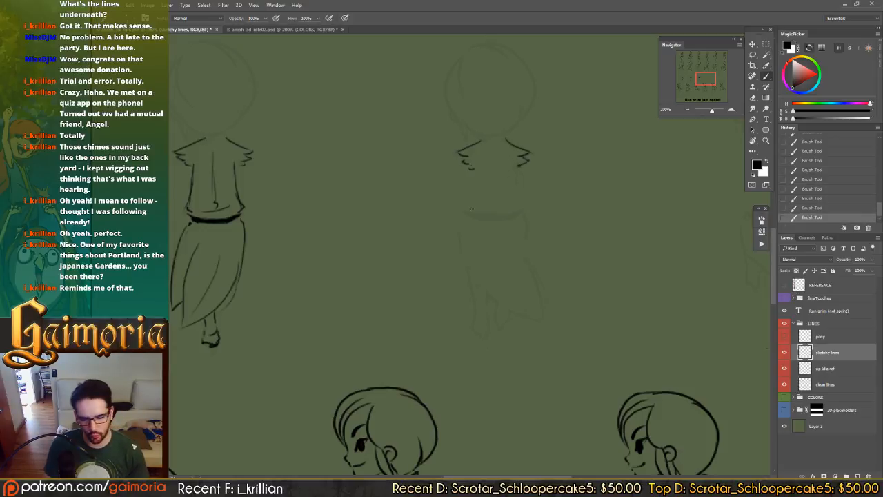
- Draw both sides of the fourth figure's torso and the center back seam down to the waist
{"action": "left_click_drag", "start_coordinate": [474, 164], "coordinate": [462, 209]}
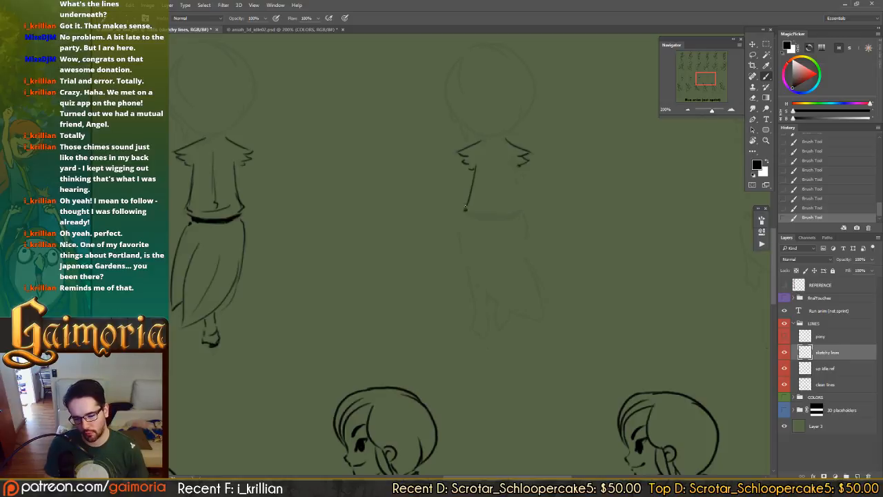
{"action": "left_click_drag", "start_coordinate": [511, 164], "coordinate": [520, 207]}
{"action": "mouse_move", "coordinate": [491, 156]}
{"action": "left_mouse_down"}
{"action": "mouse_move", "coordinate": [494, 207]}
{"action": "mouse_move", "coordinate": [518, 213]}
{"action": "mouse_move", "coordinate": [461, 208]}
{"action": "mouse_move", "coordinate": [514, 218]}
{"action": "mouse_move", "coordinate": [463, 216]}
{"action": "mouse_move", "coordinate": [513, 220]}
{"action": "mouse_move", "coordinate": [465, 214]}
{"action": "mouse_move", "coordinate": [511, 218]}
{"action": "mouse_move", "coordinate": [471, 215]}
{"action": "mouse_move", "coordinate": [508, 218]}
{"action": "mouse_move", "coordinate": [480, 222]}
{"action": "left_mouse_up"}
- Shape the fourth figure's thick curved belt band, trimming its edges with the Eraser
{"action": "key", "text": "e"}
{"action": "key", "text": "b"}
{"action": "key", "text": "ctrl+z"}
{"action": "key", "text": "ctrl+z"}
{"action": "key", "text": "e"}
{"action": "key", "text": "b"}
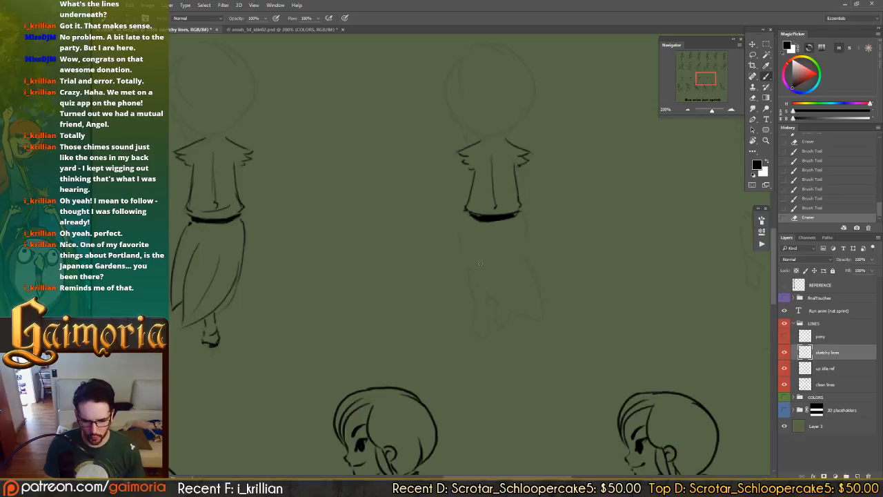
- Draw the fourth figure's left skirt edge as one long curve sweeping from the waist down to the right-hand tip
{"action": "scroll", "coordinate": [485, 234], "scroll_direction": "down", "scroll_amount": 1}
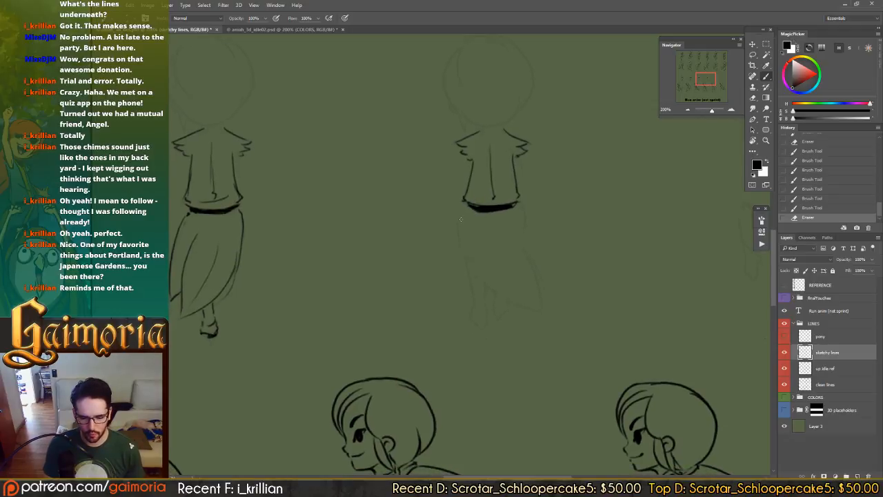
{"action": "mouse_move", "coordinate": [460, 216]}
{"action": "left_mouse_down"}
{"action": "mouse_move", "coordinate": [462, 242]}
{"action": "mouse_move", "coordinate": [522, 300]}
{"action": "left_mouse_up"}
{"action": "key", "text": "ctrl+z"}
{"action": "left_click_drag", "start_coordinate": [461, 220], "coordinate": [528, 308]}
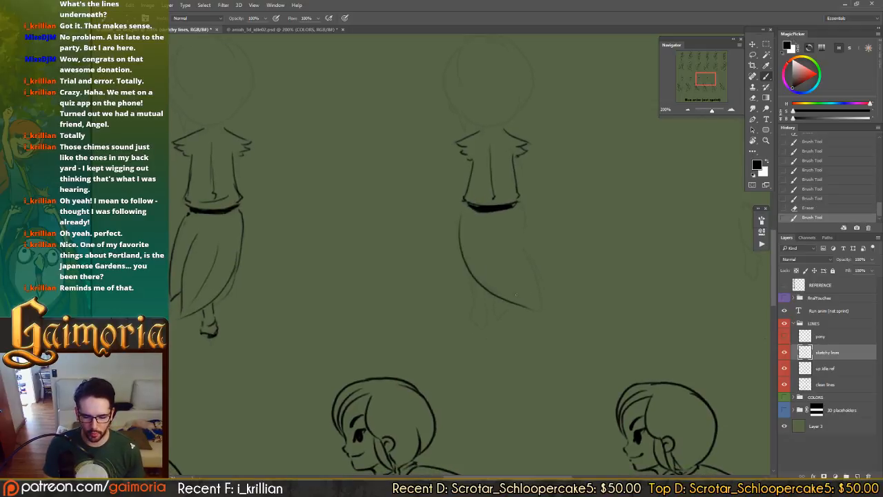
{"action": "key", "text": "ctrl+z"}
{"action": "left_click_drag", "start_coordinate": [459, 221], "coordinate": [533, 311]}
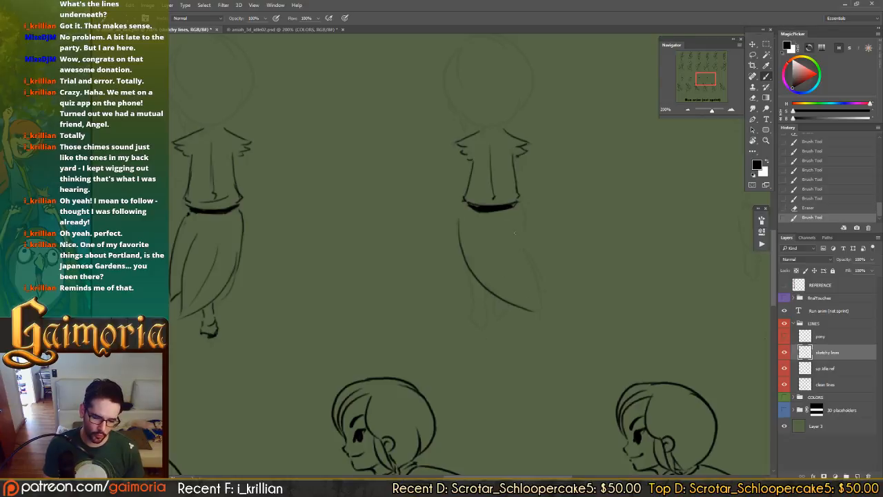
- Draw the fourth figure's right skirt edge with a second overlapping flap, and trim the pointed tip with the Eraser
{"action": "left_click_drag", "start_coordinate": [514, 232], "coordinate": [535, 302]}
{"action": "key", "text": "ctrl+z"}
{"action": "key", "text": "ctrl+z"}
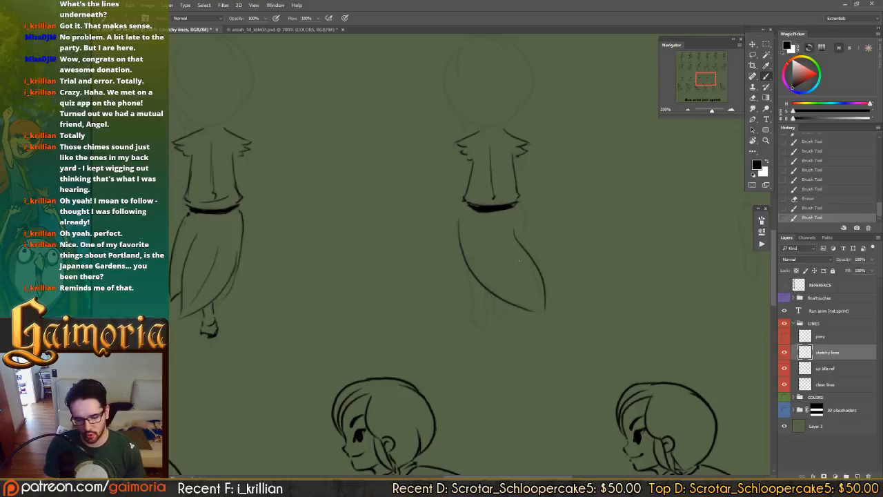
{"action": "key", "text": "ctrl+z"}
{"action": "left_click_drag", "start_coordinate": [513, 235], "coordinate": [535, 315]}
{"action": "mouse_move", "coordinate": [517, 237]}
{"action": "left_mouse_down"}
{"action": "mouse_move", "coordinate": [544, 305]}
{"action": "mouse_move", "coordinate": [549, 271]}
{"action": "left_mouse_up"}
{"action": "key", "text": "e"}
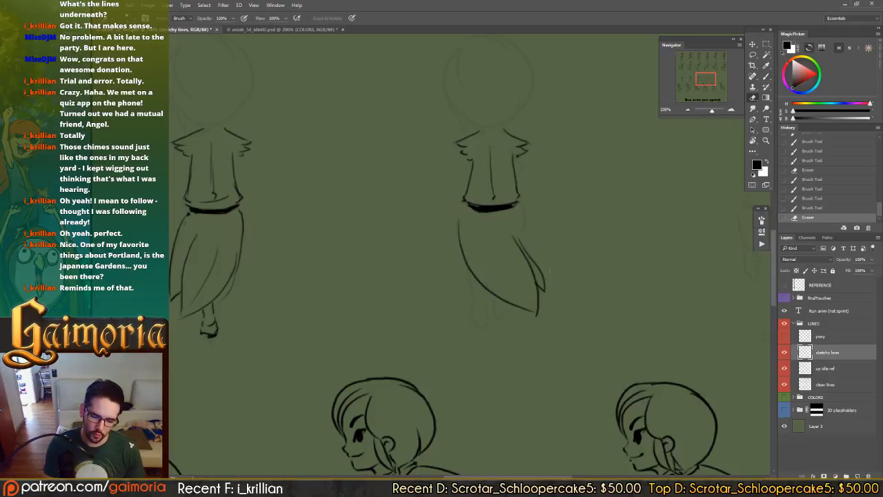
{"action": "left_click_drag", "start_coordinate": [520, 317], "coordinate": [533, 313]}
{"action": "key", "text": "b"}
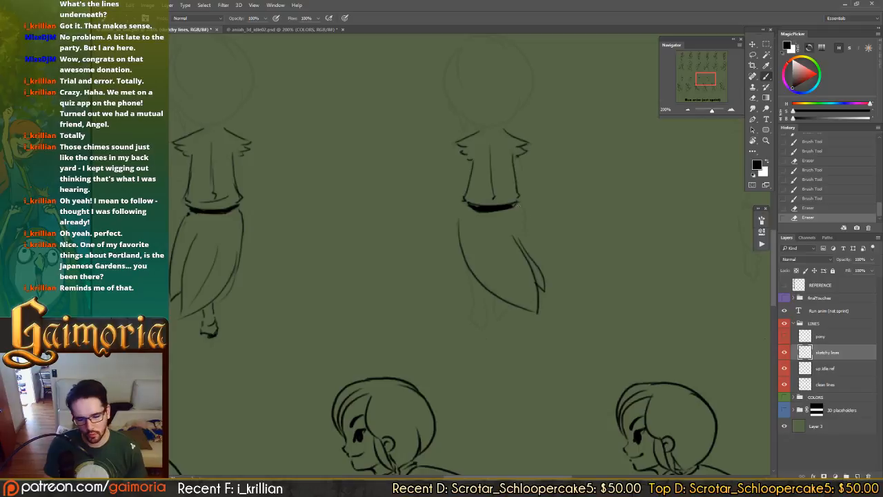
- Connect the fourth figure's right skirt edge to the belt with a short curved hip line, comparing versions
{"action": "left_click_drag", "start_coordinate": [517, 206], "coordinate": [519, 233]}
{"action": "key", "text": "ctrl+z"}
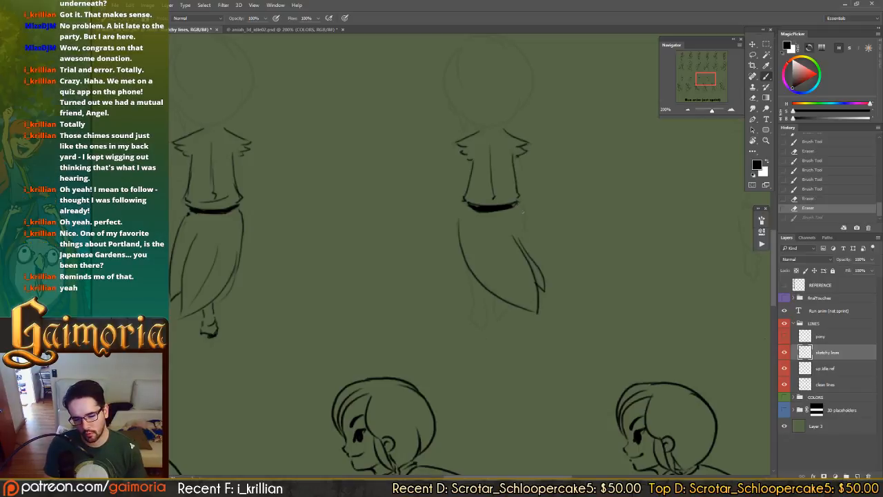
{"action": "key", "text": "ctrl+z"}
{"action": "key", "text": "ctrl+z"}
{"action": "key", "text": "ctrl+z"}
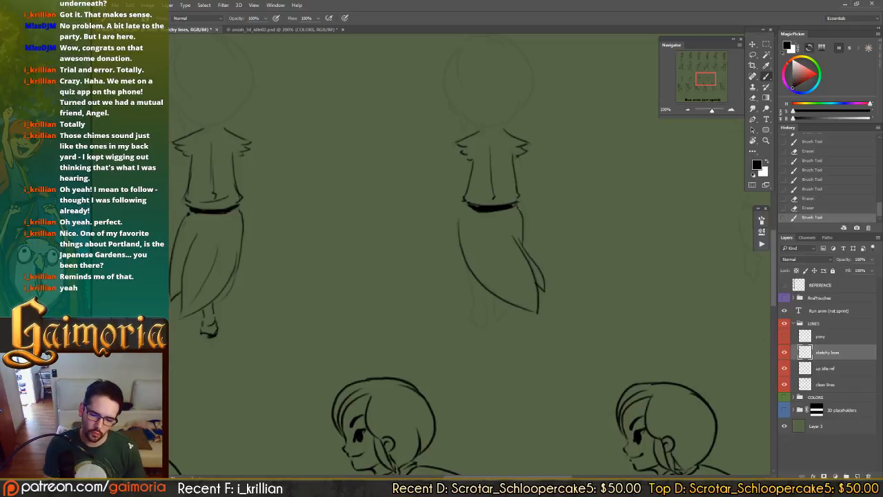
{"action": "key", "text": "ctrl+z"}
{"action": "left_click_drag", "start_coordinate": [517, 202], "coordinate": [522, 243]}
{"action": "key", "text": "ctrl+z"}
{"action": "key", "text": "ctrl+z"}
{"action": "key", "text": "ctrl+z"}
{"action": "key", "text": "ctrl+z"}
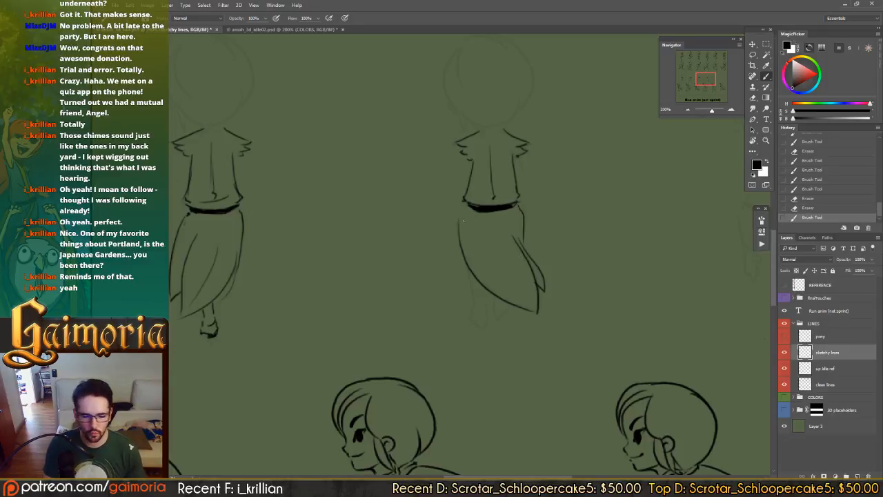
- Add an inner fold line to the fourth figure's skirt and reinforce its left edge down to the hem tip
{"action": "left_click_drag", "start_coordinate": [484, 241], "coordinate": [529, 298]}
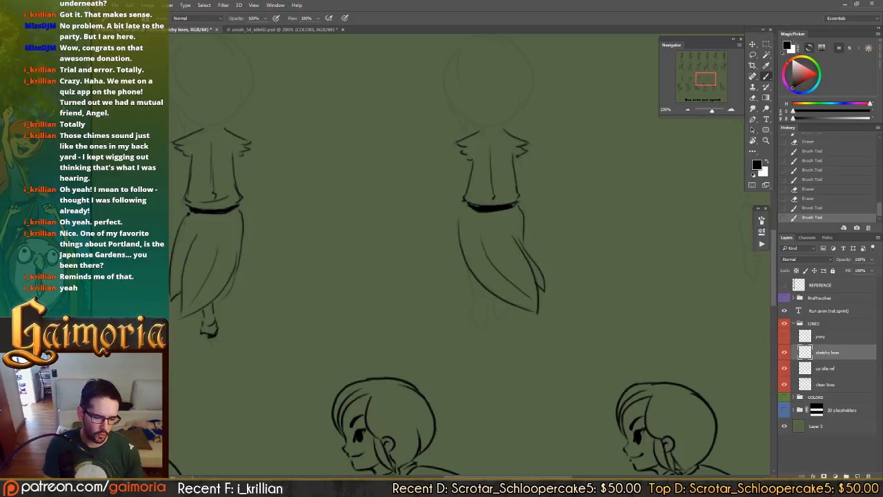
{"action": "key", "text": "ctrl+z"}
{"action": "key", "text": "ctrl+z"}
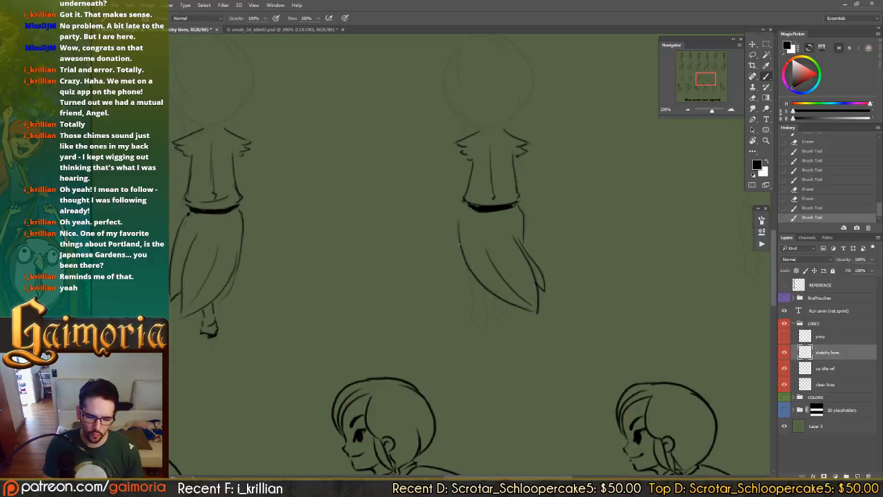
{"action": "left_click_drag", "start_coordinate": [458, 244], "coordinate": [502, 297]}
{"action": "key", "text": "ctrl+z"}
{"action": "key", "text": "ctrl+z"}
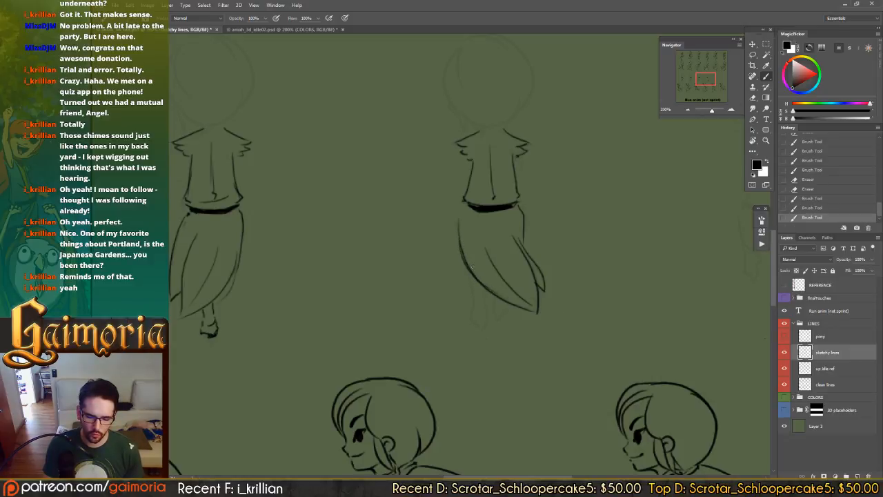
{"action": "key", "text": "ctrl+z"}
{"action": "key", "text": "ctrl+z"}
{"action": "key", "text": "ctrl+z"}
{"action": "key", "text": "ctrl+z"}
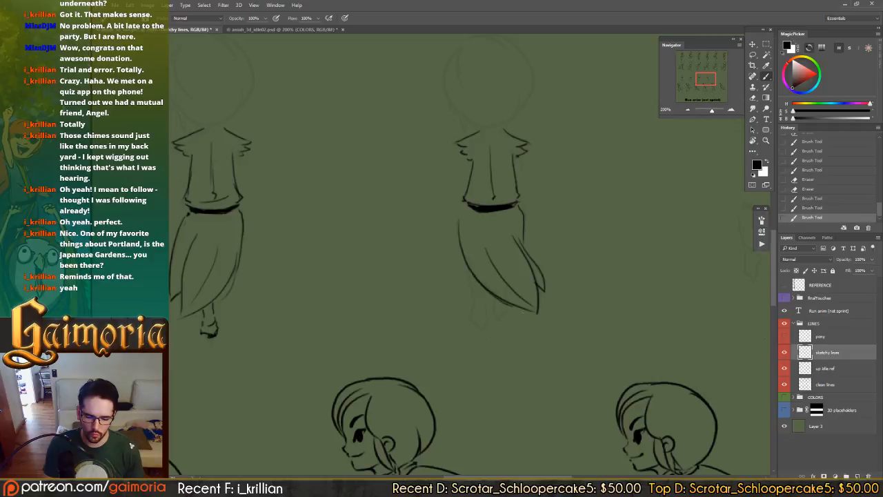
{"action": "left_click_drag", "start_coordinate": [522, 311], "coordinate": [537, 313]}
- Draw the outer line of the fourth figure's left leg below the skirt edge, retrying the stroke until it fits the faded reference
{"action": "left_click_drag", "start_coordinate": [503, 270], "coordinate": [518, 259]}
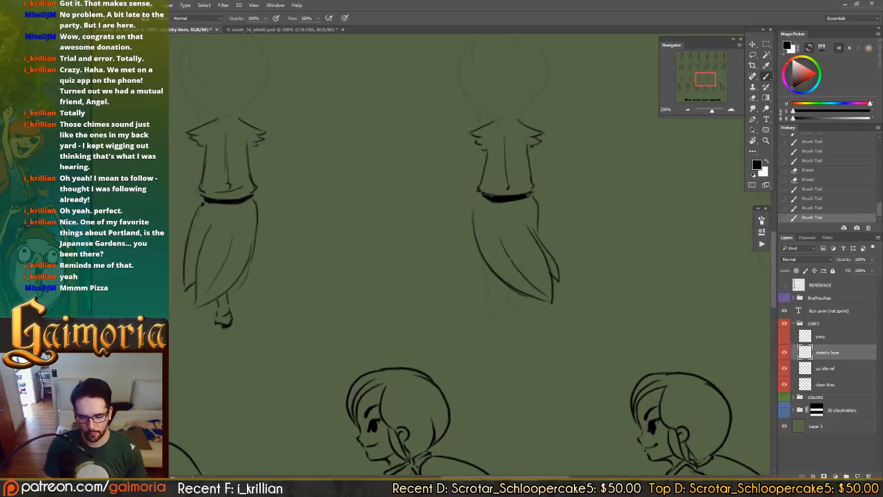
{"action": "left_click_drag", "start_coordinate": [490, 293], "coordinate": [481, 250]}
{"action": "key", "text": "ctrl+z"}
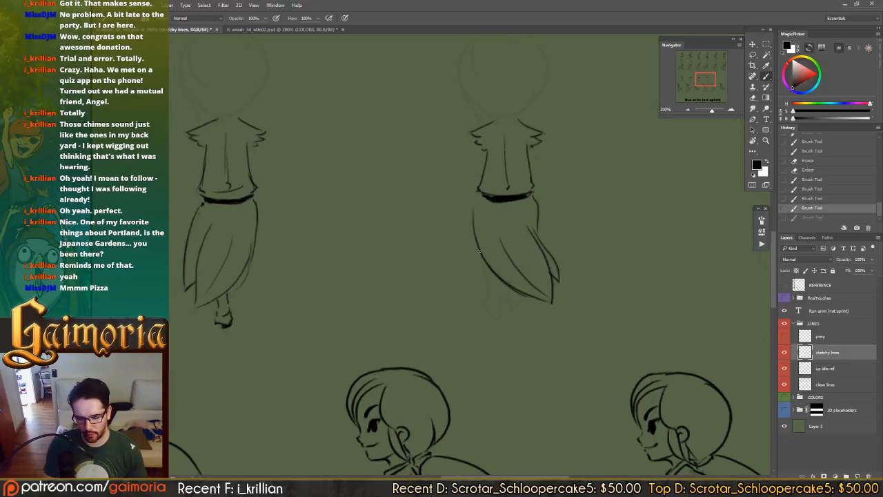
{"action": "key", "text": "ctrl+z"}
{"action": "key", "text": "ctrl+z"}
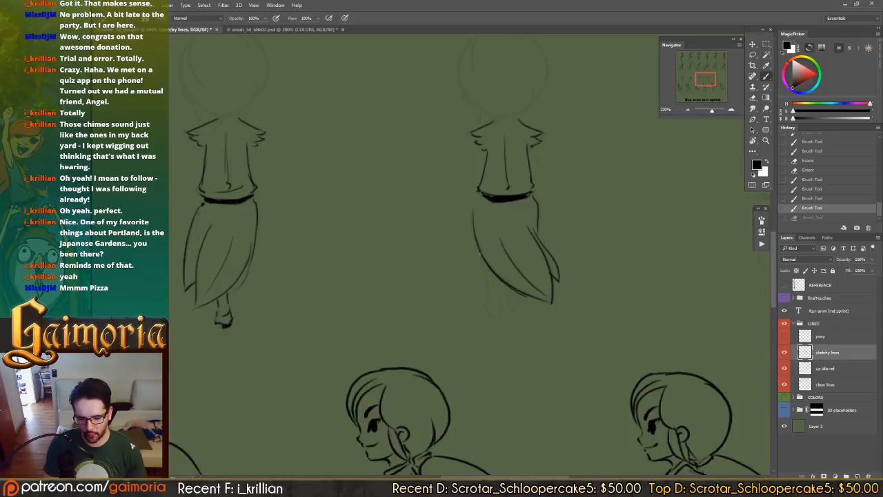
{"action": "key", "text": "ctrl+z"}
{"action": "key", "text": "ctrl+z"}
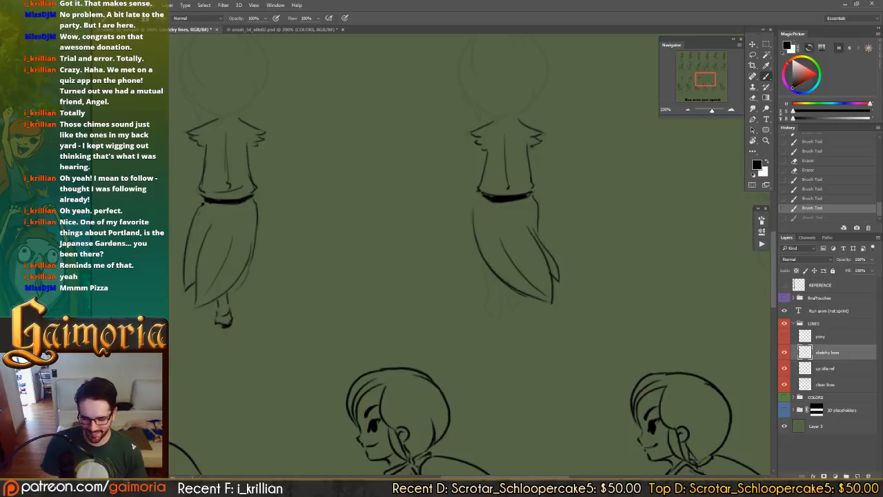
{"action": "key", "text": "ctrl+z"}
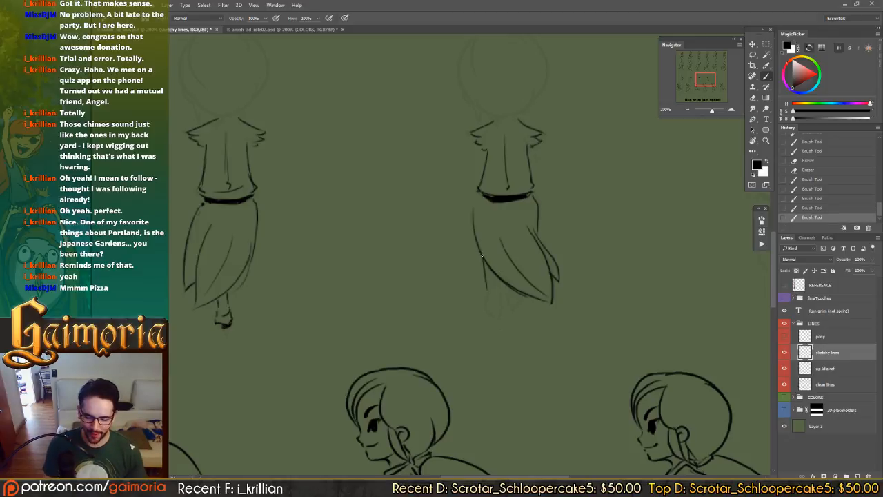
{"action": "key", "text": "ctrl+z"}
{"action": "key", "text": "ctrl+z"}
- Draw the inner line of the fourth figure's left leg down to the ankle, and sketch both feet below the hem
{"action": "left_click_drag", "start_coordinate": [499, 279], "coordinate": [493, 301]}
{"action": "key", "text": "ctrl+z"}
{"action": "key", "text": "ctrl+z"}
{"action": "key", "text": "ctrl+z"}
{"action": "key", "text": "ctrl+z"}
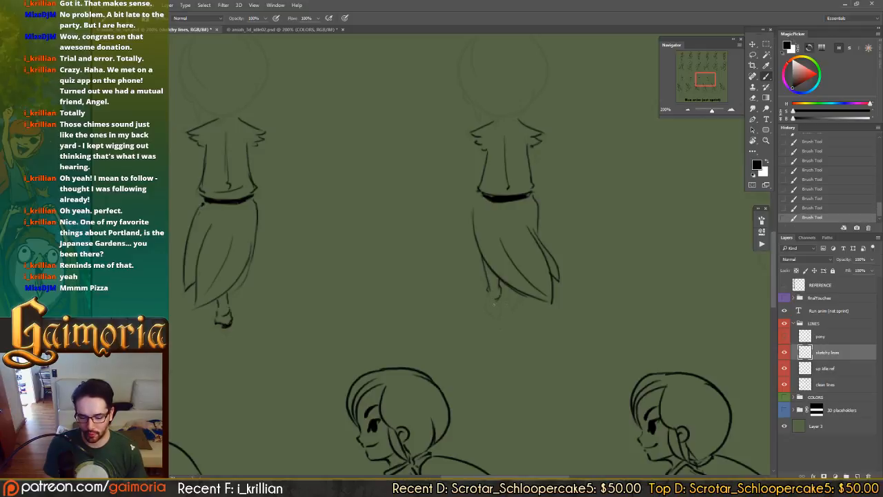
{"action": "mouse_move", "coordinate": [488, 291]}
{"action": "left_mouse_down"}
{"action": "mouse_move", "coordinate": [486, 300]}
{"action": "mouse_move", "coordinate": [503, 304]}
{"action": "left_mouse_up"}
{"action": "mouse_move", "coordinate": [508, 296]}
{"action": "left_mouse_down"}
{"action": "mouse_move", "coordinate": [511, 304]}
{"action": "mouse_move", "coordinate": [522, 296]}
{"action": "left_mouse_up"}
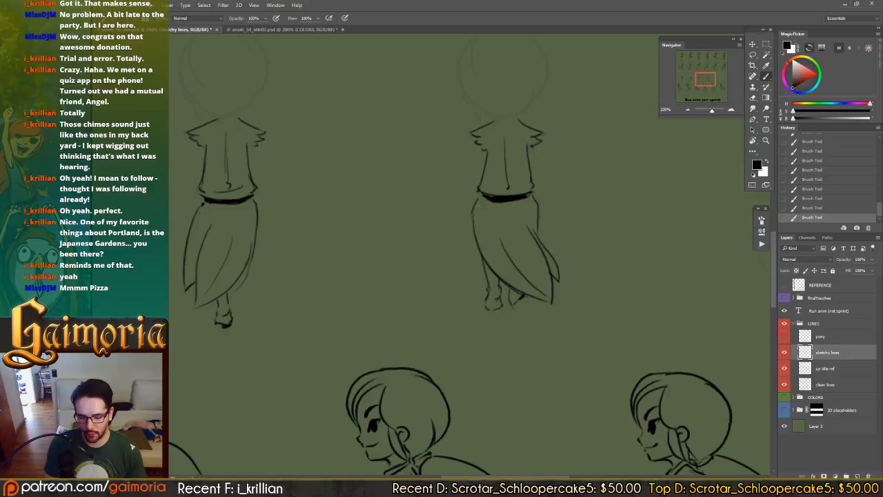
- Connect the fourth figure's left skirt edge to the belt with a rounded hip line and darken it, trying several strokes
{"action": "key", "text": "ctrl+z"}
{"action": "key", "text": "ctrl+z"}
{"action": "key", "text": "ctrl+z"}
{"action": "key", "text": "ctrl+z"}
{"action": "key", "text": "ctrl+z"}
{"action": "key", "text": "ctrl+z"}
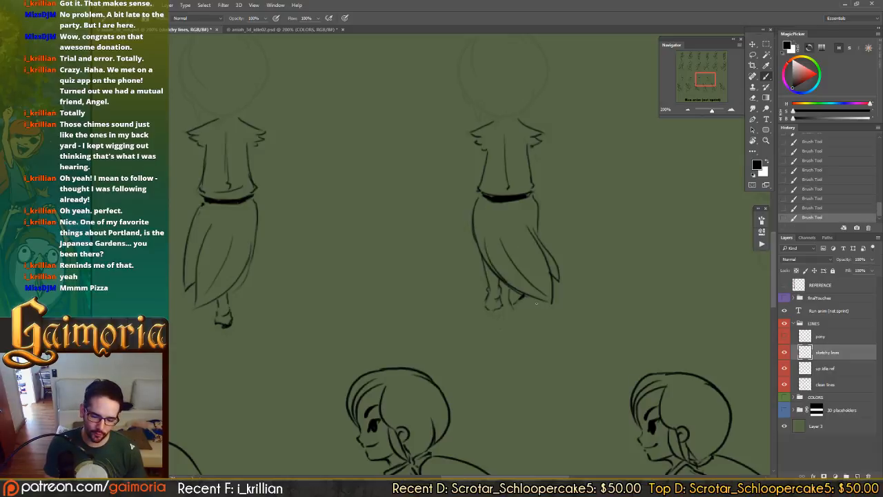
- Thicken the fourth figure's lower skirt edge toward the hem tip and add a second fold line inside its left side
{"action": "key", "text": "ctrl+z"}
{"action": "key", "text": "ctrl+z"}
{"action": "key", "text": "ctrl+z"}
{"action": "key", "text": "ctrl+z"}
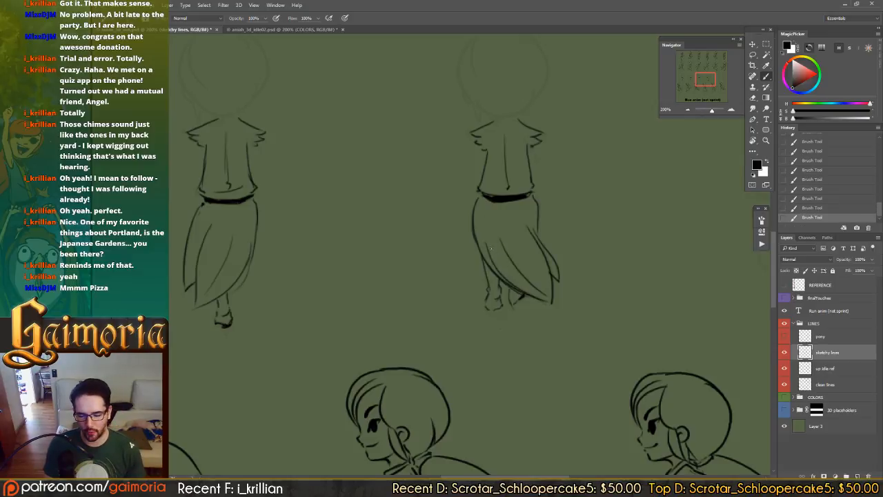
{"action": "left_click_drag", "start_coordinate": [483, 230], "coordinate": [510, 269]}
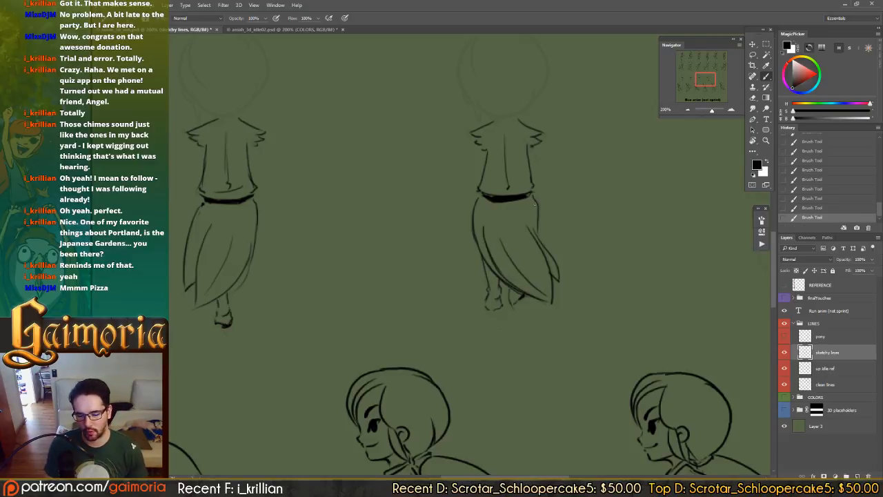
{"action": "left_click_drag", "start_coordinate": [531, 210], "coordinate": [501, 234]}
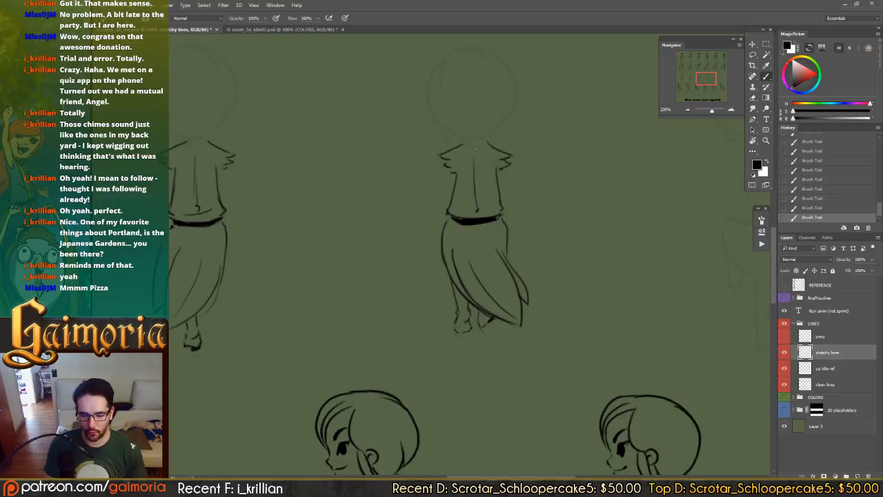
- Sketch a neckline on the fourth figure, and erase and redraw the third figure's neckline as a shallow dip between the shoulders
{"action": "left_click_drag", "start_coordinate": [489, 146], "coordinate": [464, 144]}
{"action": "left_click_drag", "start_coordinate": [246, 189], "coordinate": [455, 182]}
{"action": "key", "text": "e"}
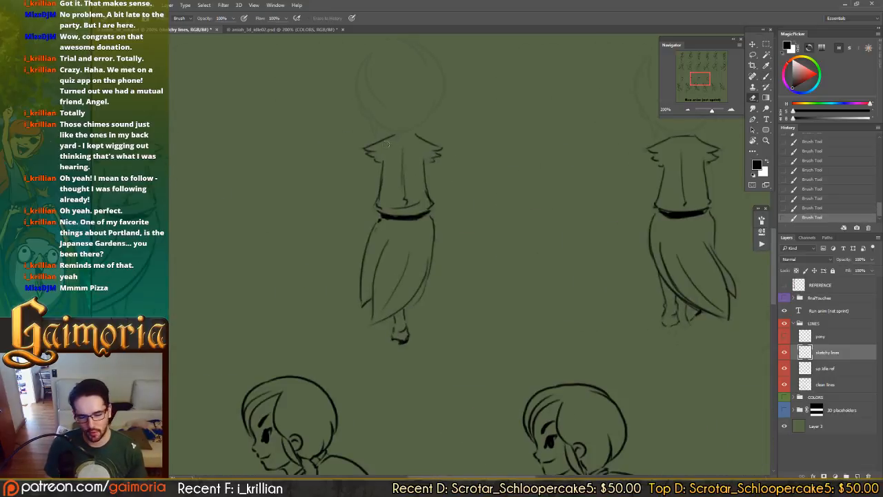
{"action": "left_click", "coordinate": [373, 136]}
{"action": "left_click", "coordinate": [394, 138]}
{"action": "left_click", "coordinate": [403, 133]}
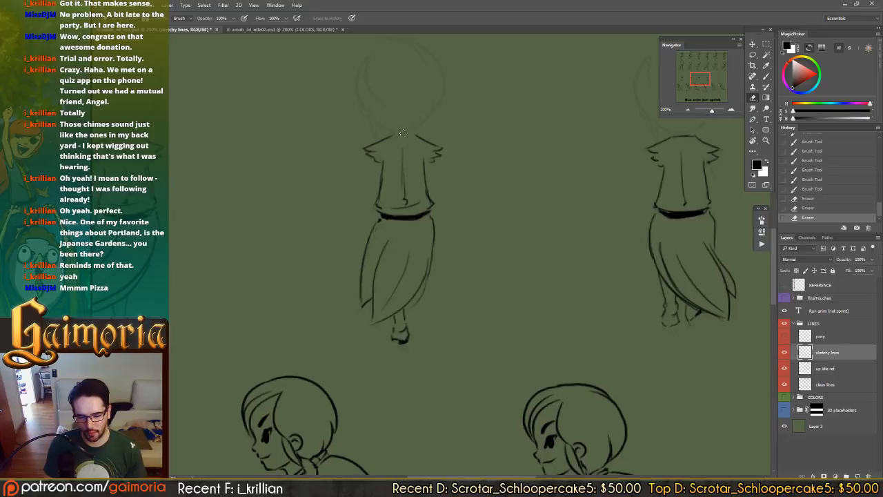
{"action": "key", "text": "b"}
{"action": "left_click", "coordinate": [404, 136]}
{"action": "key", "text": "ctrl+z"}
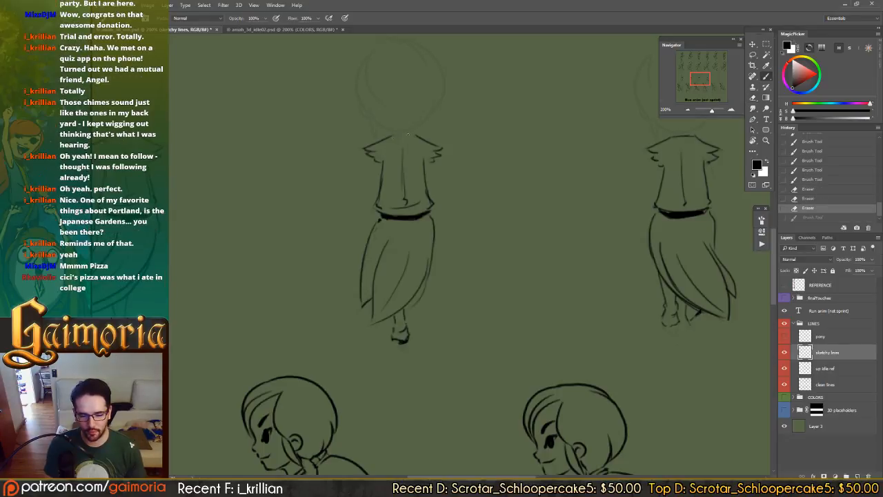
{"action": "key", "text": "ctrl+z"}
{"action": "key", "text": "ctrl+z"}
{"action": "key", "text": "ctrl+z"}
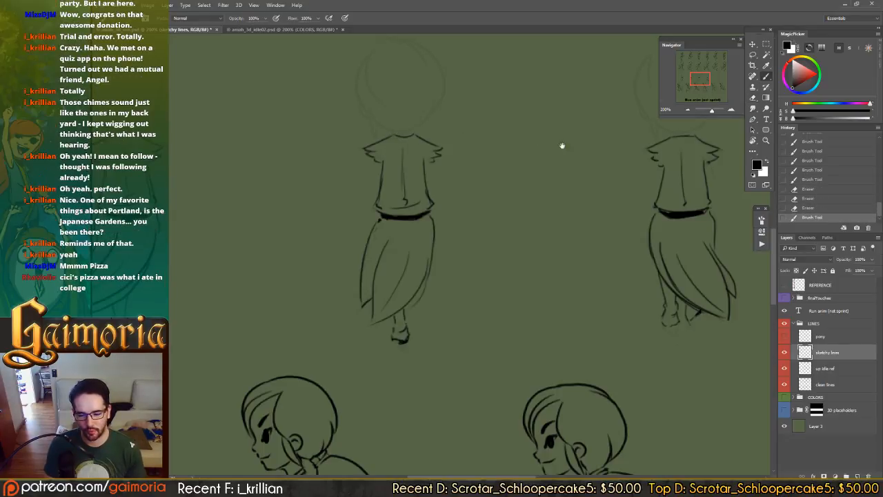
- Erase the fourth figure's neckline and redraw it as a shallow dip matching the third figure
{"action": "left_click_drag", "start_coordinate": [645, 142], "coordinate": [511, 135]}
{"action": "key", "text": "e"}
{"action": "left_click", "coordinate": [545, 133]}
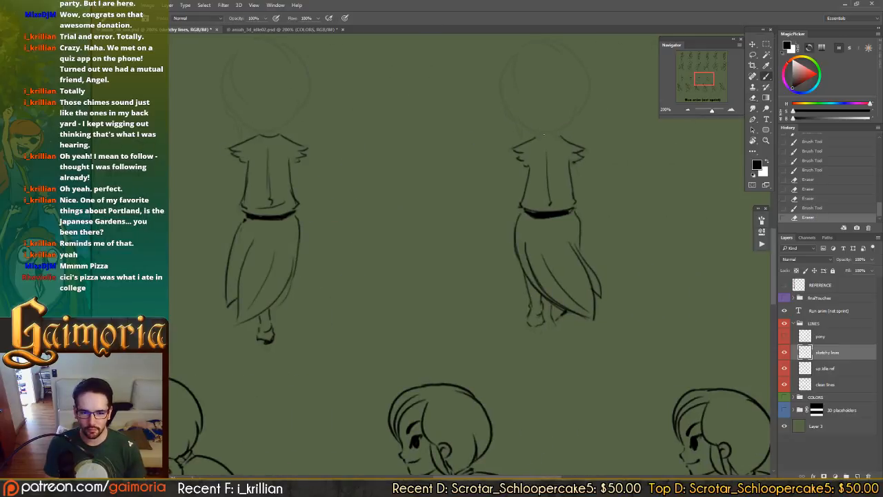
{"action": "left_click_drag", "start_coordinate": [544, 136], "coordinate": [559, 138]}
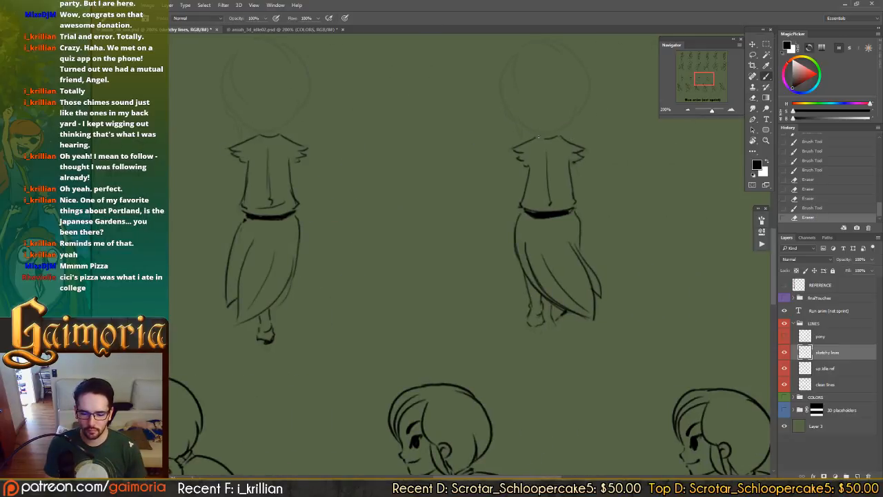
- Add the same shallow dipped neckline to the second and first figures, and save the document
{"action": "left_click_drag", "start_coordinate": [368, 131], "coordinate": [610, 134]}
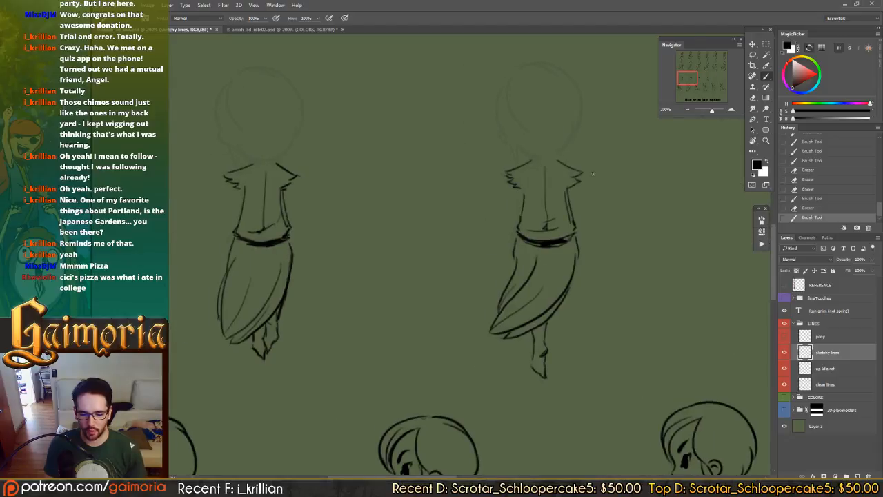
{"action": "left_click_drag", "start_coordinate": [554, 158], "coordinate": [535, 159]}
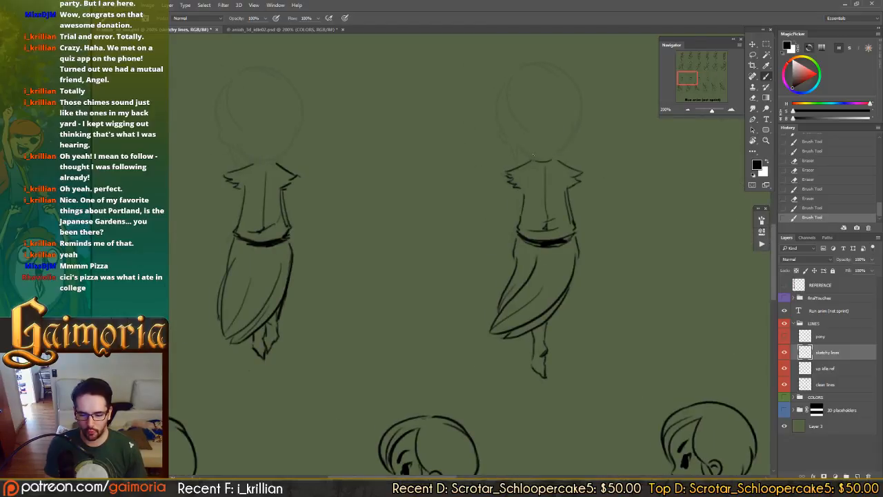
{"action": "left_click_drag", "start_coordinate": [357, 178], "coordinate": [514, 178]}
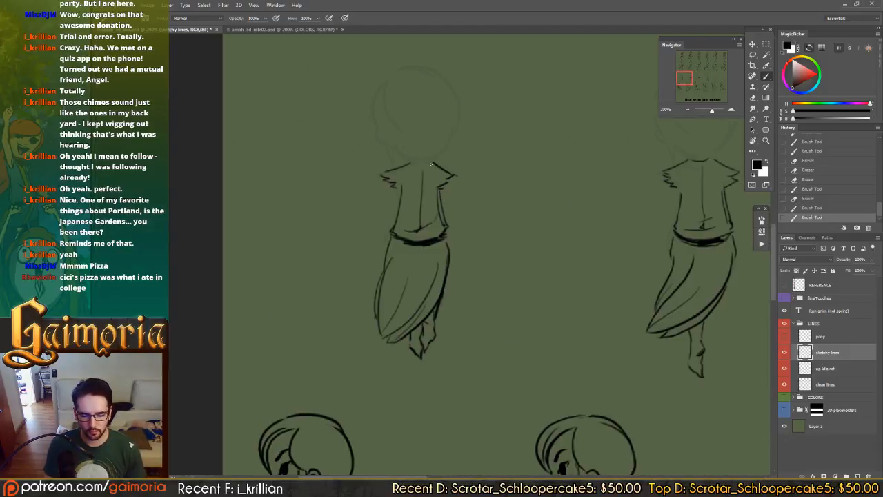
{"action": "left_click_drag", "start_coordinate": [431, 163], "coordinate": [289, 163]}
{"action": "key", "text": "ctrl+z"}
{"action": "key", "text": "ctrl+z"}
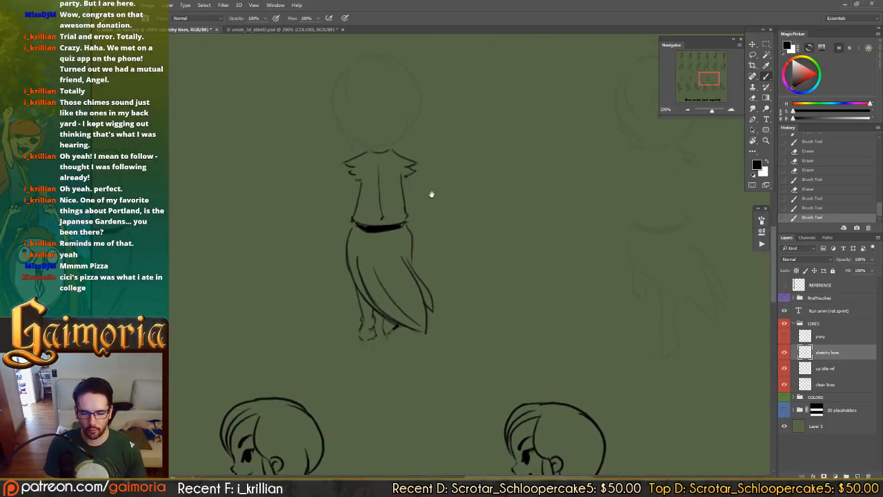
{"action": "left_click_drag", "start_coordinate": [473, 194], "coordinate": [503, 173]}
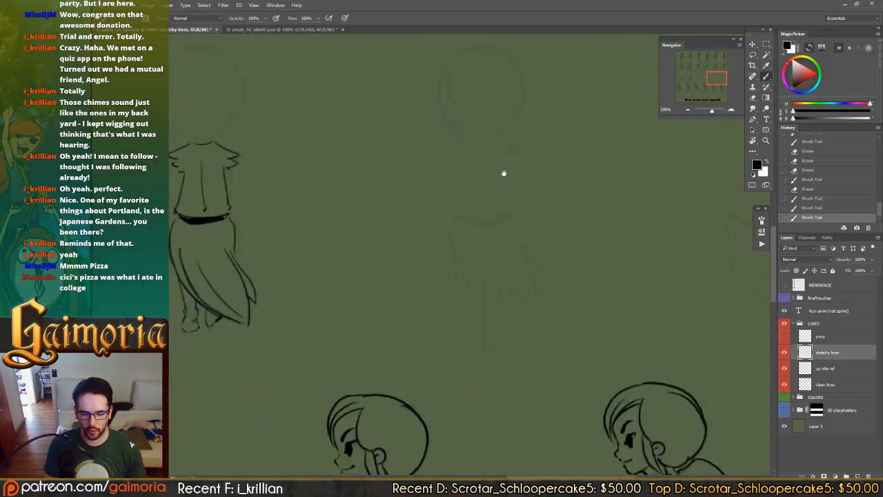
{"action": "key", "text": "ctrl+s"}
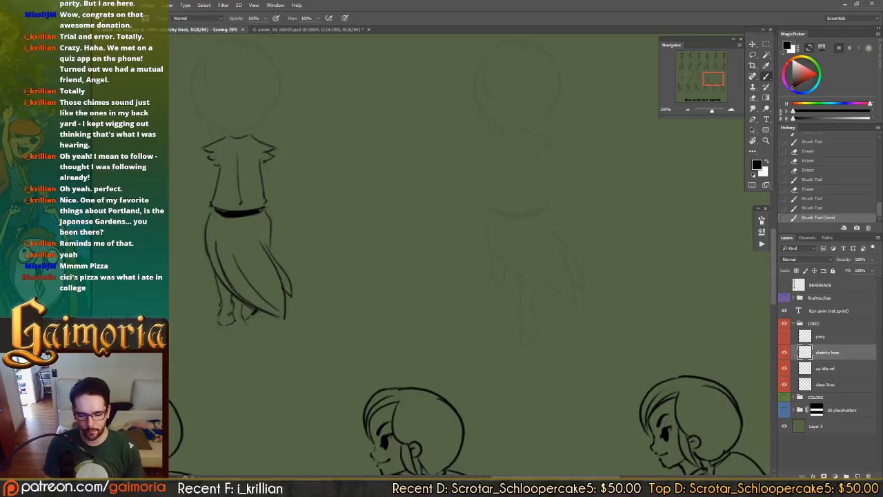
- Extend the fourth figure's left foot to a pointed toe, and redraw the third figure's foot the same way, erasing its heavy strokes
{"action": "mouse_move", "coordinate": [487, 183]}
{"action": "left_mouse_down"}
{"action": "mouse_move", "coordinate": [526, 177]}
{"action": "mouse_move", "coordinate": [478, 182]}
{"action": "left_mouse_up"}
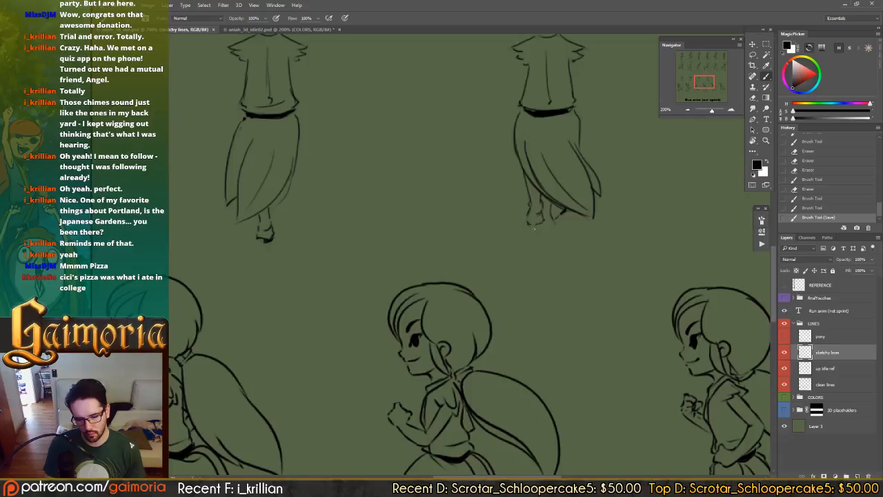
{"action": "mouse_move", "coordinate": [529, 222]}
{"action": "left_mouse_down"}
{"action": "mouse_move", "coordinate": [536, 230]}
{"action": "mouse_move", "coordinate": [632, 230]}
{"action": "left_mouse_up"}
{"action": "left_click_drag", "start_coordinate": [542, 240], "coordinate": [552, 245]}
{"action": "key", "text": "ctrl+z"}
{"action": "key", "text": "ctrl+z"}
{"action": "key", "text": "e"}
{"action": "key", "text": "b"}
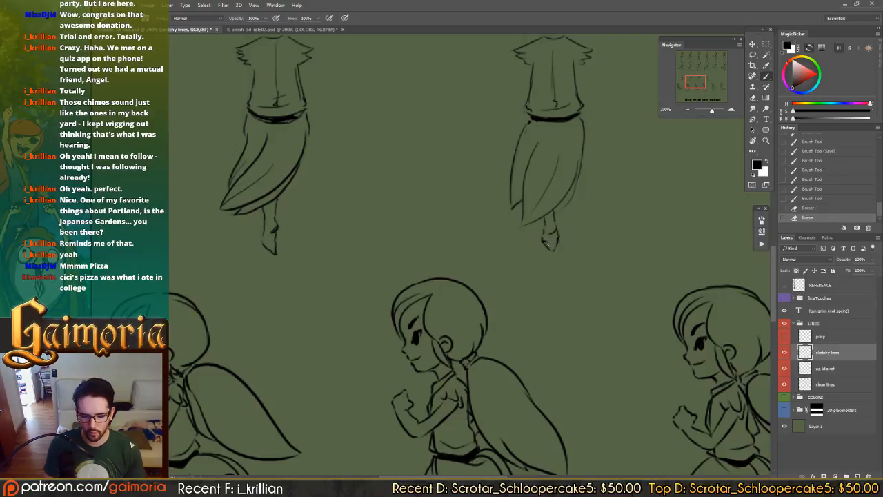
{"action": "key", "text": "e"}
{"action": "left_click_drag", "start_coordinate": [542, 238], "coordinate": [552, 239]}
{"action": "key", "text": "b"}
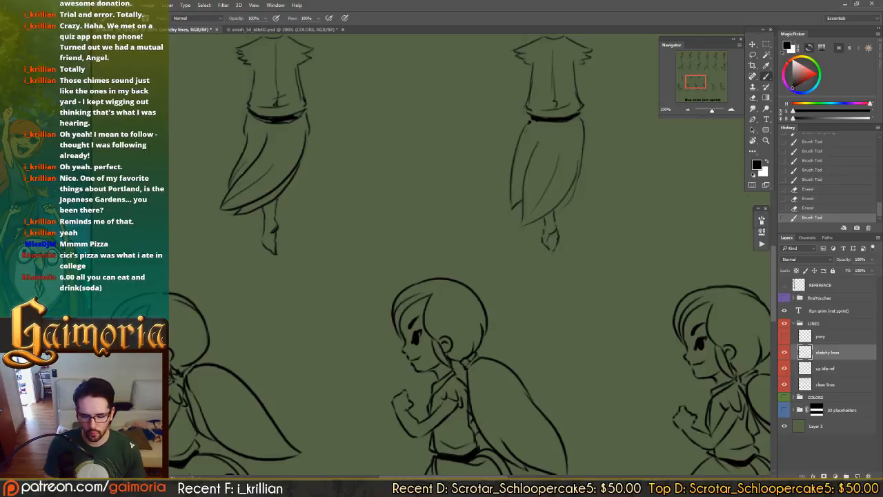
- Save the sprite sheet with the revised feet and bring the faded fifth figure into view
{"action": "left_click_drag", "start_coordinate": [612, 231], "coordinate": [528, 238]}
{"action": "mouse_move", "coordinate": [747, 193]}
{"action": "left_mouse_down"}
{"action": "mouse_move", "coordinate": [598, 225]}
{"action": "mouse_move", "coordinate": [639, 233]}
{"action": "left_mouse_up"}
{"action": "left_click_drag", "start_coordinate": [513, 212], "coordinate": [289, 225]}
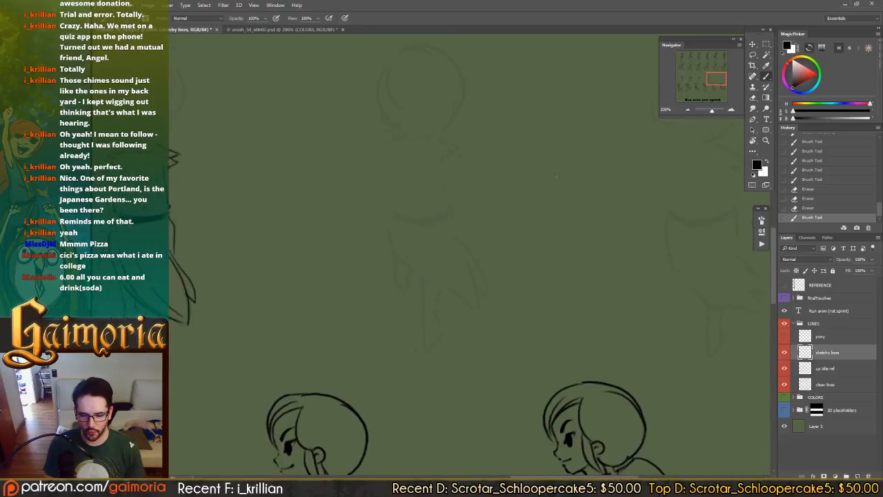
{"action": "key", "text": "ctrl+s"}
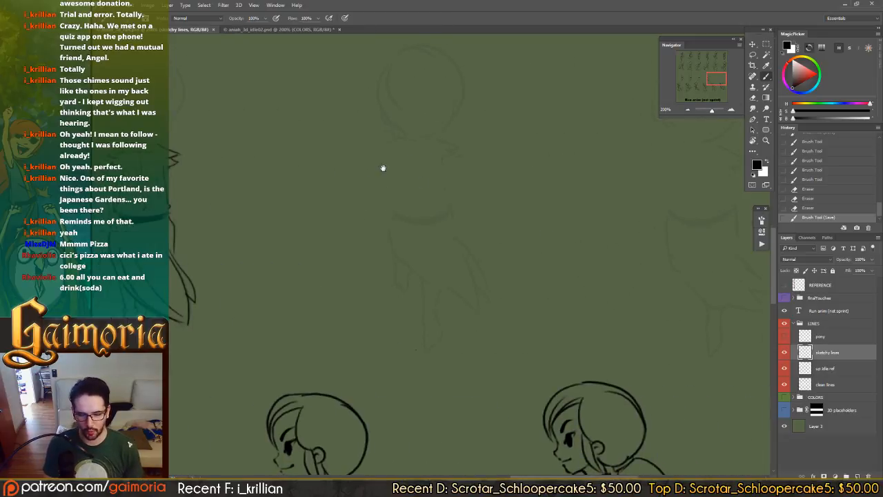
- Examine the skirt and leg positions in the side-view run frames as reference for the back-view figures
{"action": "mouse_move", "coordinate": [444, 169]}
{"action": "left_mouse_down"}
{"action": "mouse_move", "coordinate": [440, 177]}
{"action": "mouse_move", "coordinate": [477, 179]}
{"action": "mouse_move", "coordinate": [450, 184]}
{"action": "left_mouse_up"}
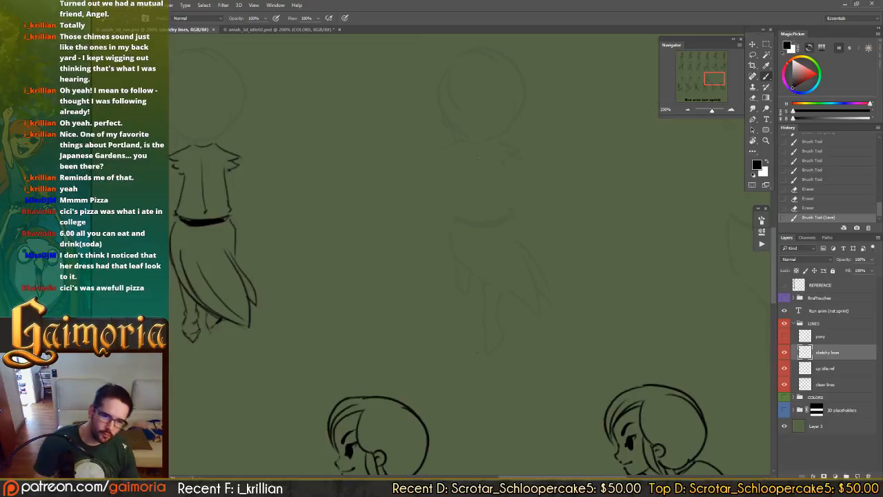
{"action": "left_click_drag", "start_coordinate": [423, 179], "coordinate": [467, 140]}
{"action": "left_click_drag", "start_coordinate": [383, 386], "coordinate": [735, 168]}
{"action": "left_click_drag", "start_coordinate": [544, 223], "coordinate": [233, 278]}
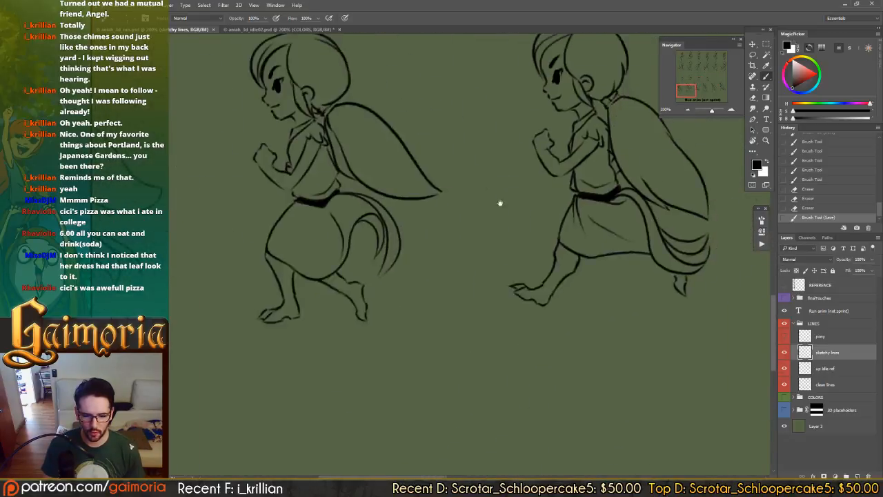
{"action": "left_click_drag", "start_coordinate": [501, 203], "coordinate": [282, 233]}
{"action": "left_click_drag", "start_coordinate": [532, 219], "coordinate": [513, 193]}
{"action": "left_click_drag", "start_coordinate": [514, 264], "coordinate": [549, 58]}
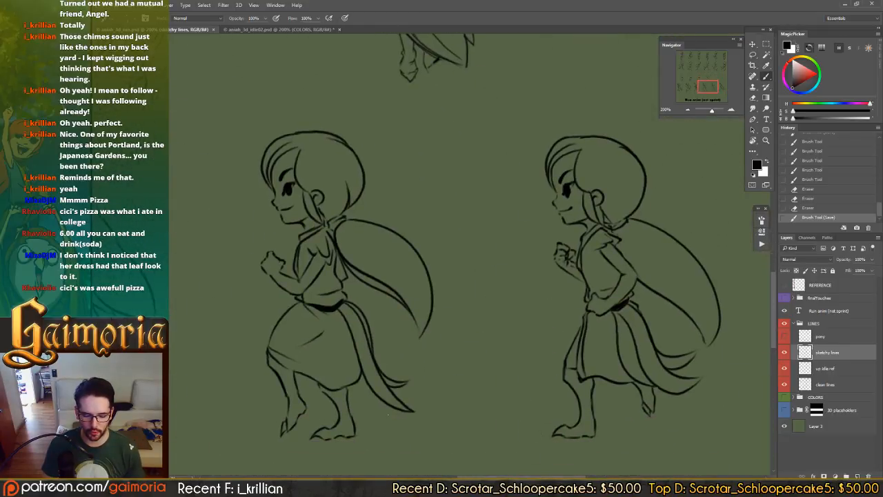
{"action": "left_click_drag", "start_coordinate": [583, 395], "coordinate": [647, 400]}
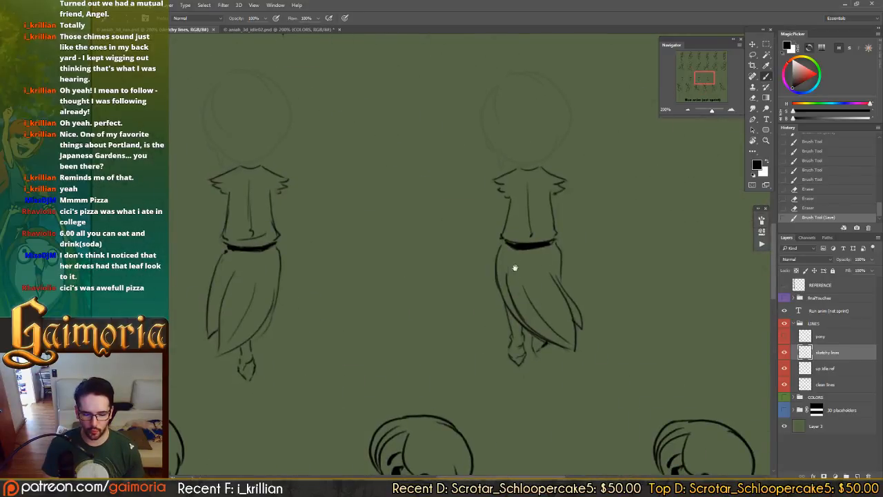
- Darken the third figure's right skirt edge down to the lower tip, retrying the curve, and erase the overlap at the ankle
{"action": "left_click_drag", "start_coordinate": [544, 271], "coordinate": [491, 245]}
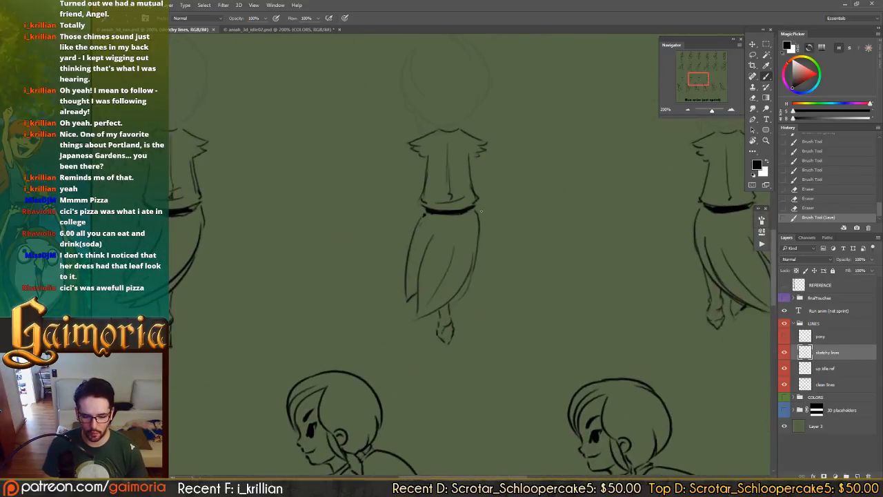
{"action": "left_click_drag", "start_coordinate": [475, 210], "coordinate": [470, 280]}
{"action": "key", "text": "ctrl+z"}
{"action": "key", "text": "ctrl+z"}
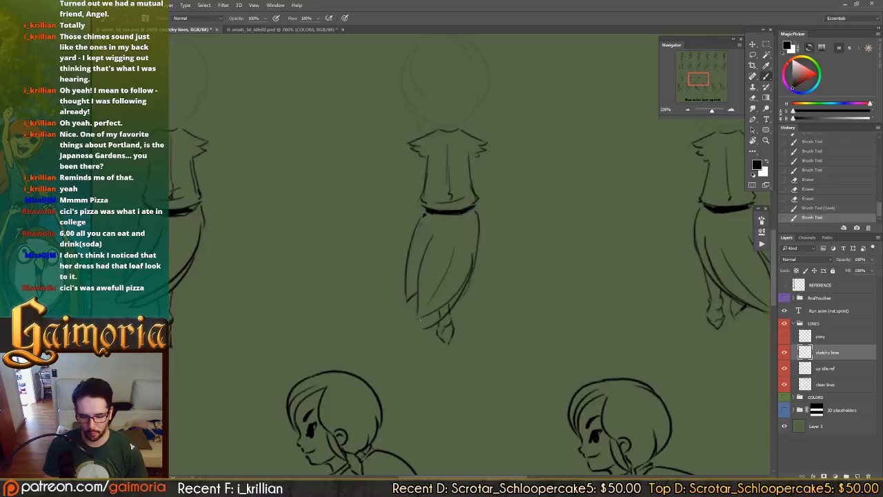
{"action": "key", "text": "ctrl+z"}
{"action": "left_click_drag", "start_coordinate": [473, 248], "coordinate": [422, 315]}
{"action": "key", "text": "ctrl+z"}
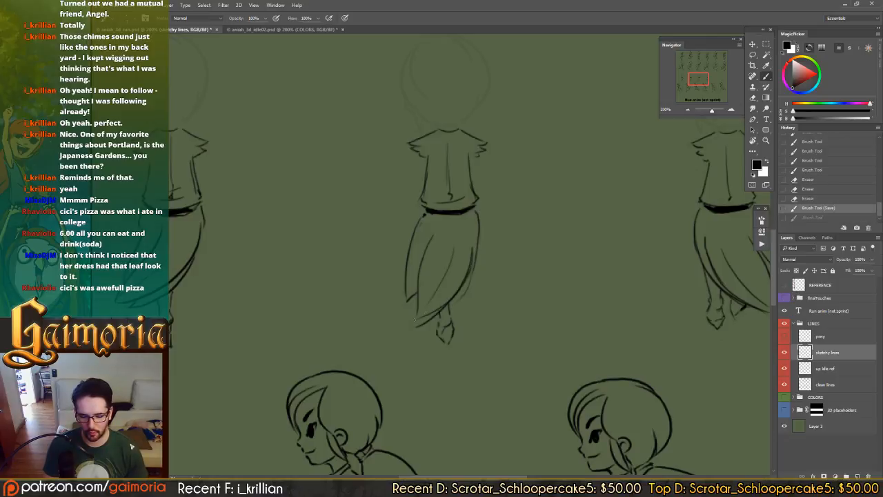
{"action": "key", "text": "ctrl+z"}
{"action": "key", "text": "ctrl+z"}
{"action": "left_click_drag", "start_coordinate": [470, 279], "coordinate": [472, 251]}
{"action": "key", "text": "ctrl+z"}
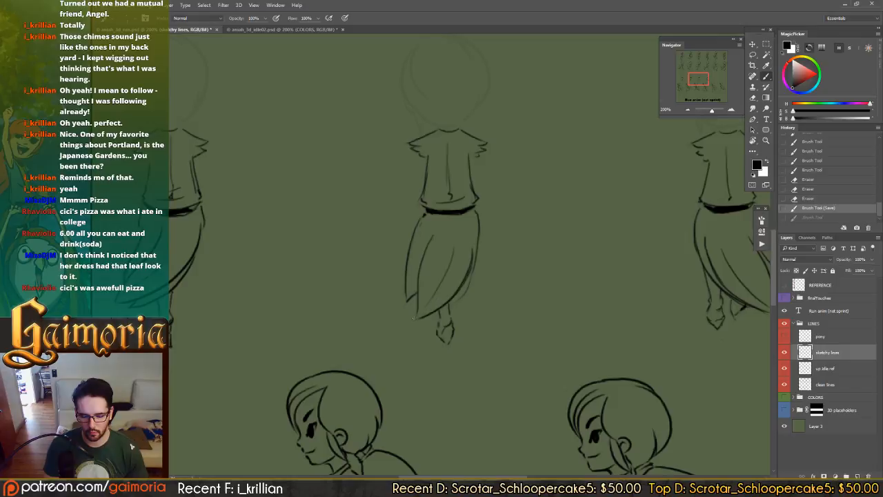
{"action": "key", "text": "ctrl+z"}
{"action": "key", "text": "e"}
{"action": "left_click", "coordinate": [442, 316]}
- Sketch ragged short sleeves and both flared shirt sides over the faded fifth figure
{"action": "left_click_drag", "start_coordinate": [528, 286], "coordinate": [276, 325]}
{"action": "left_click_drag", "start_coordinate": [494, 280], "coordinate": [373, 255]}
{"action": "key", "text": "b"}
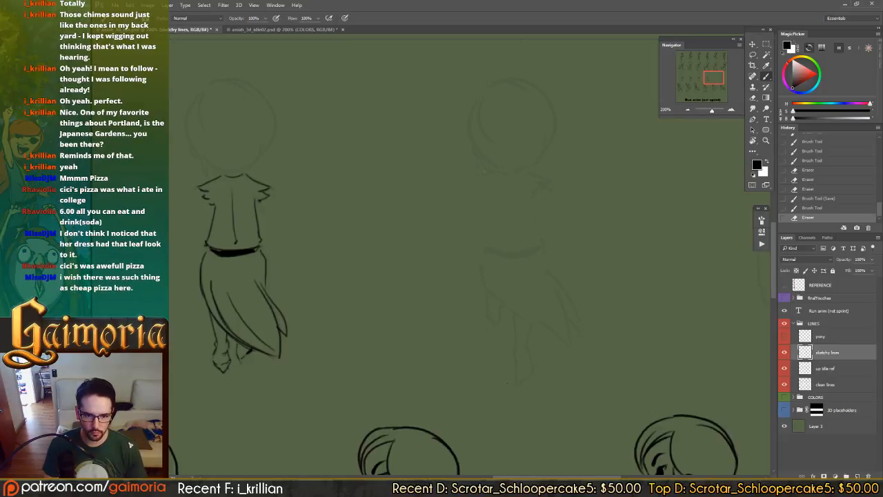
{"action": "mouse_move", "coordinate": [494, 173]}
{"action": "left_mouse_down"}
{"action": "mouse_move", "coordinate": [480, 178]}
{"action": "mouse_move", "coordinate": [486, 183]}
{"action": "left_mouse_up"}
{"action": "key", "text": "ctrl+z"}
{"action": "mouse_move", "coordinate": [483, 182]}
{"action": "left_mouse_down"}
{"action": "mouse_move", "coordinate": [549, 182]}
{"action": "mouse_move", "coordinate": [539, 192]}
{"action": "mouse_move", "coordinate": [482, 183]}
{"action": "mouse_move", "coordinate": [543, 244]}
{"action": "left_mouse_up"}
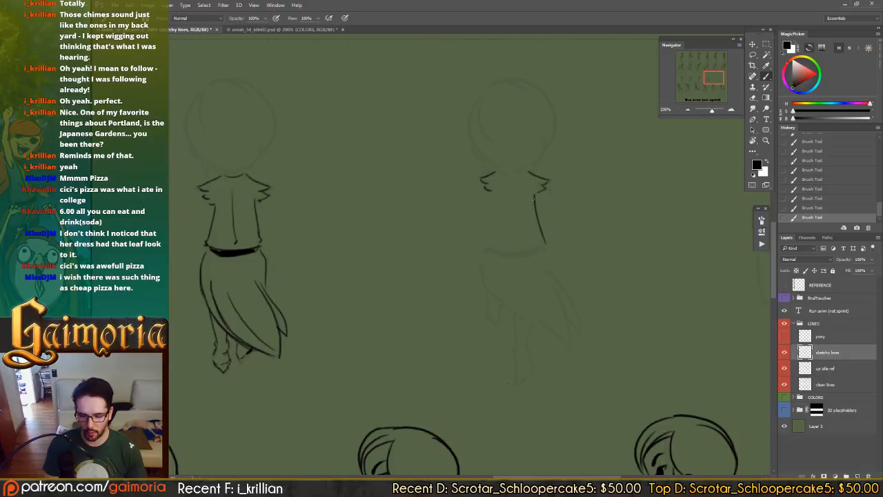
{"action": "key", "text": "ctrl+z"}
{"action": "left_click_drag", "start_coordinate": [534, 196], "coordinate": [541, 242]}
{"action": "key", "text": "ctrl+z"}
{"action": "left_click_drag", "start_coordinate": [533, 195], "coordinate": [542, 244]}
{"action": "left_click_drag", "start_coordinate": [494, 193], "coordinate": [489, 246]}
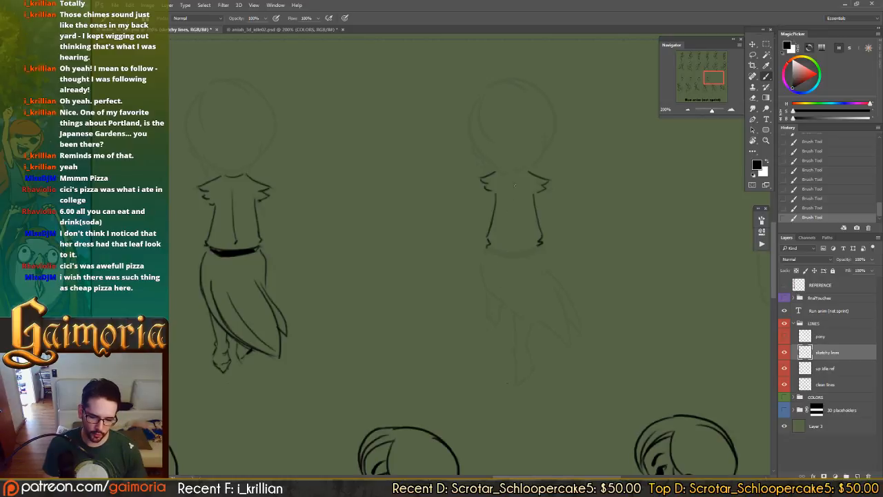
- Draw the fifth figure's centre back seam and shirt hem, trimming stray strokes around the left sleeve
{"action": "left_click_drag", "start_coordinate": [515, 186], "coordinate": [515, 234]}
{"action": "key", "text": "e"}
{"action": "left_click", "coordinate": [496, 172]}
{"action": "left_click_drag", "start_coordinate": [498, 170], "coordinate": [490, 174]}
{"action": "key", "text": "b"}
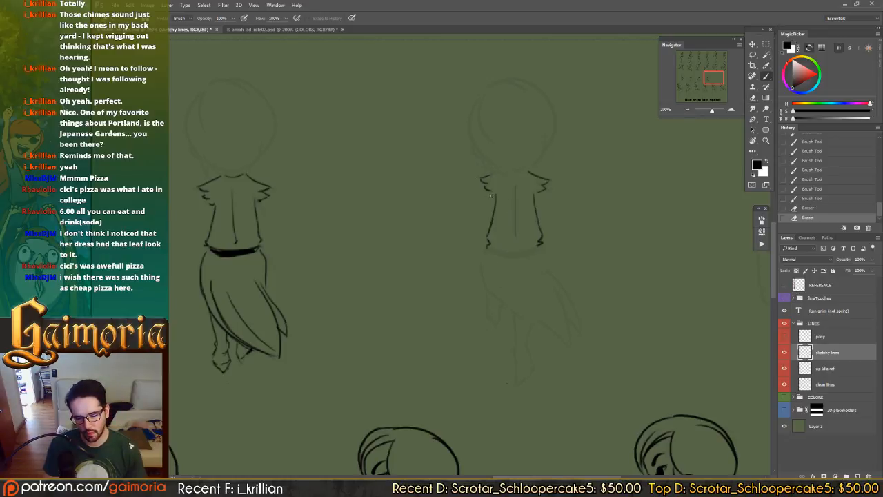
{"action": "left_click", "coordinate": [492, 196]}
{"action": "key", "text": "e"}
{"action": "left_click", "coordinate": [514, 197]}
{"action": "key", "text": "b"}
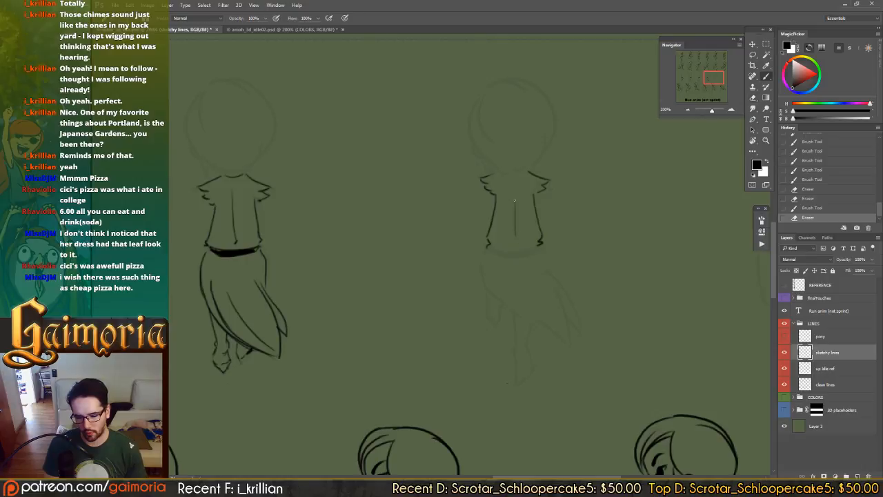
{"action": "mouse_move", "coordinate": [513, 189]}
{"action": "left_mouse_down"}
{"action": "mouse_move", "coordinate": [514, 241]}
{"action": "mouse_move", "coordinate": [528, 239]}
{"action": "mouse_move", "coordinate": [495, 219]}
{"action": "left_mouse_up"}
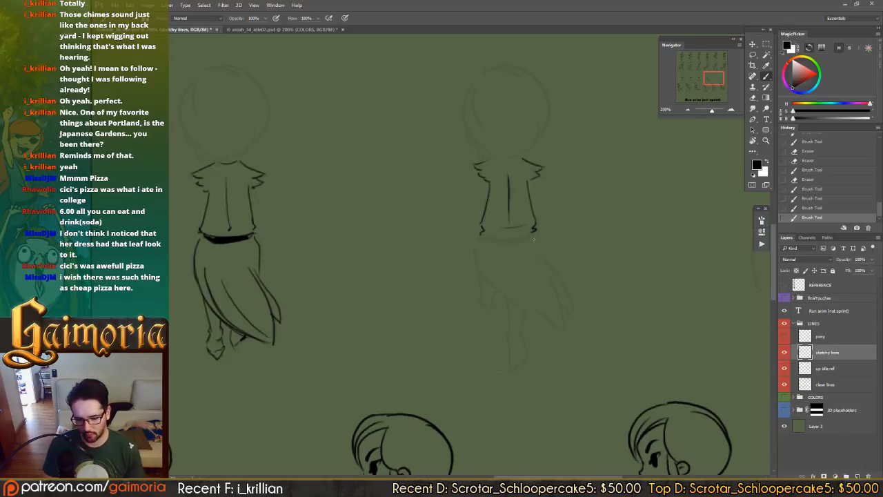
- Sketch the fifth figure's windswept skirt with its outer right edge, long lower hem and an inner fold meeting in pointed tips
{"action": "mouse_move", "coordinate": [534, 239]}
{"action": "left_mouse_down"}
{"action": "mouse_move", "coordinate": [546, 293]}
{"action": "mouse_move", "coordinate": [535, 236]}
{"action": "mouse_move", "coordinate": [545, 288]}
{"action": "mouse_move", "coordinate": [535, 266]}
{"action": "mouse_move", "coordinate": [552, 274]}
{"action": "mouse_move", "coordinate": [538, 252]}
{"action": "mouse_move", "coordinate": [580, 319]}
{"action": "left_mouse_up"}
{"action": "key", "text": "ctrl+z"}
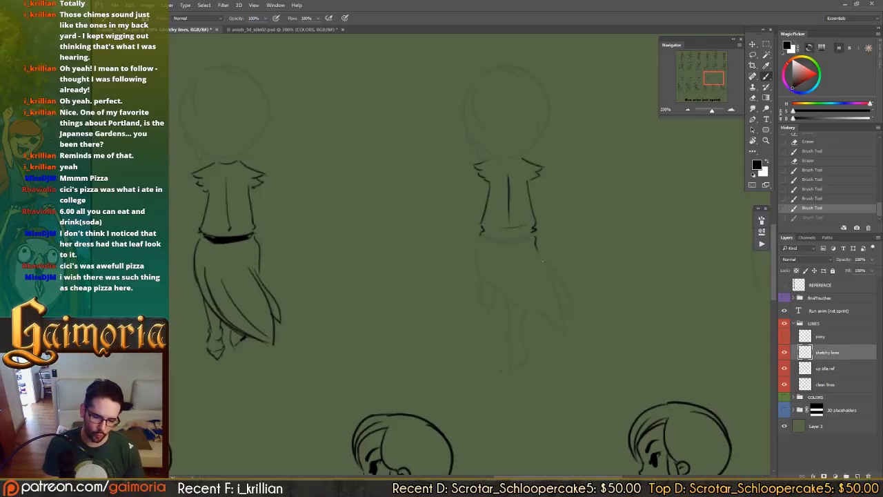
{"action": "left_click_drag", "start_coordinate": [535, 240], "coordinate": [574, 314]}
{"action": "key", "text": "ctrl+z"}
{"action": "left_click_drag", "start_coordinate": [537, 249], "coordinate": [575, 315]}
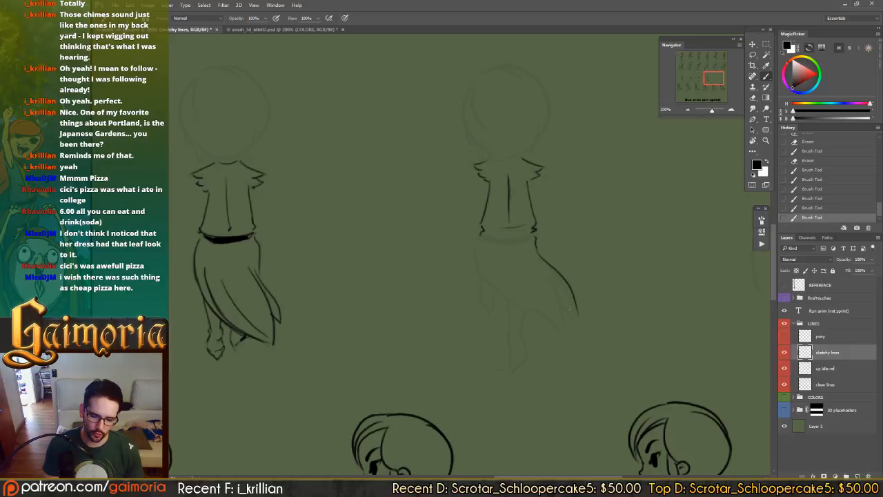
{"action": "key", "text": "ctrl+z"}
{"action": "mouse_move", "coordinate": [537, 250]}
{"action": "left_mouse_down"}
{"action": "mouse_move", "coordinate": [563, 281]}
{"action": "mouse_move", "coordinate": [575, 323]}
{"action": "left_mouse_up"}
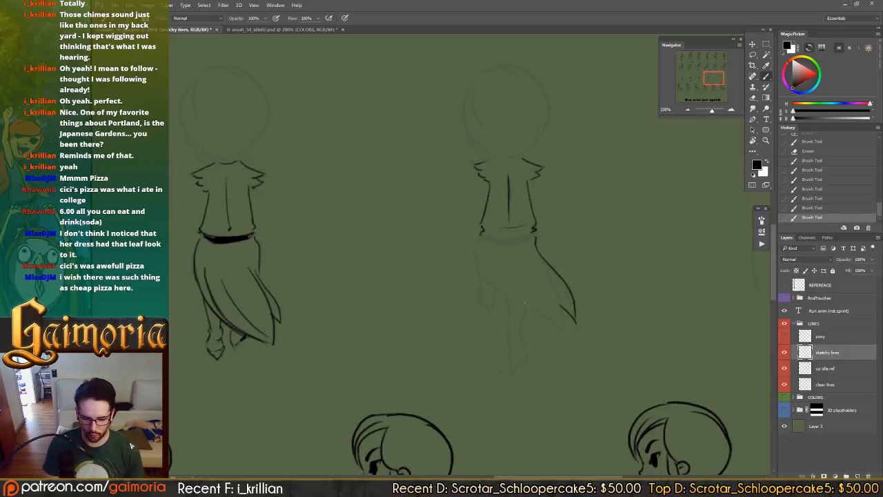
{"action": "left_click_drag", "start_coordinate": [496, 274], "coordinate": [565, 332]}
{"action": "left_click_drag", "start_coordinate": [548, 273], "coordinate": [564, 329]}
{"action": "key", "text": "e"}
{"action": "key", "text": "b"}
- Draw the left edge of the fifth figure's skirt curving into the hem, redoing it until it fits, and add inner folds
{"action": "left_click_drag", "start_coordinate": [480, 243], "coordinate": [504, 293]}
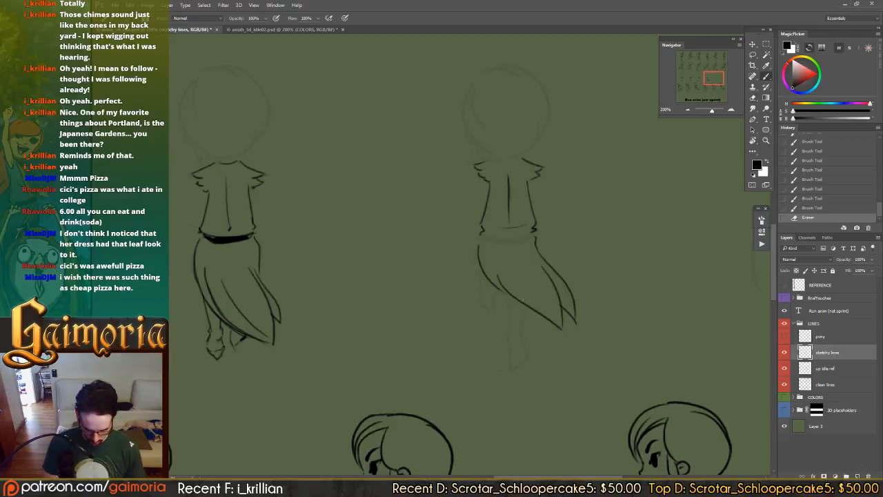
{"action": "key", "text": "ctrl+z"}
{"action": "key", "text": "ctrl+z"}
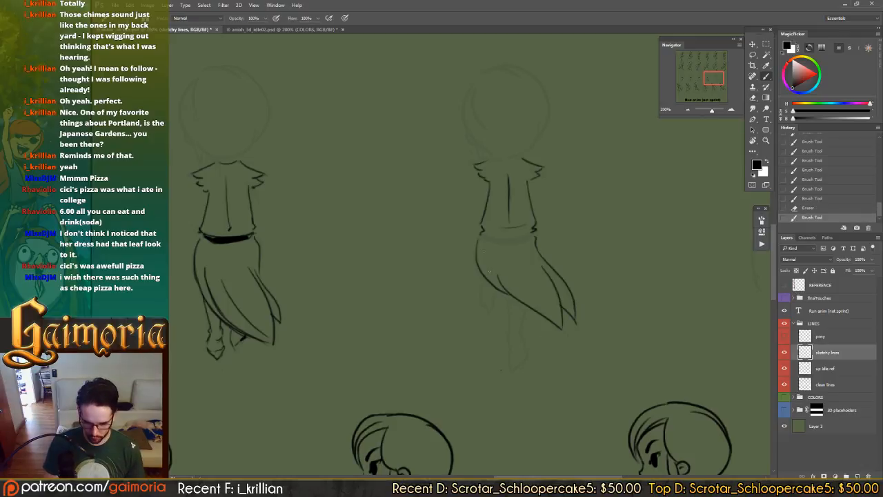
{"action": "key", "text": "ctrl+z"}
{"action": "left_click_drag", "start_coordinate": [482, 277], "coordinate": [516, 302]}
{"action": "key", "text": "ctrl+z"}
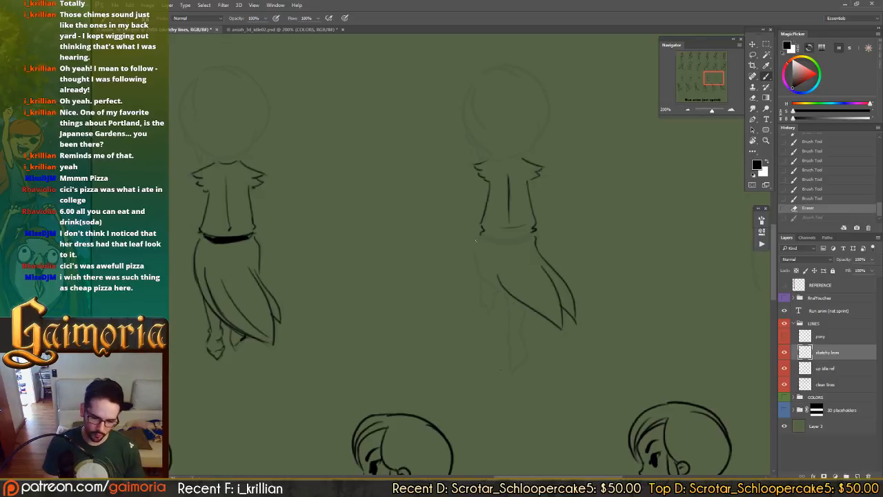
{"action": "mouse_move", "coordinate": [481, 236]}
{"action": "left_mouse_down"}
{"action": "mouse_move", "coordinate": [477, 252]}
{"action": "mouse_move", "coordinate": [516, 301]}
{"action": "left_mouse_up"}
{"action": "key", "text": "ctrl+z"}
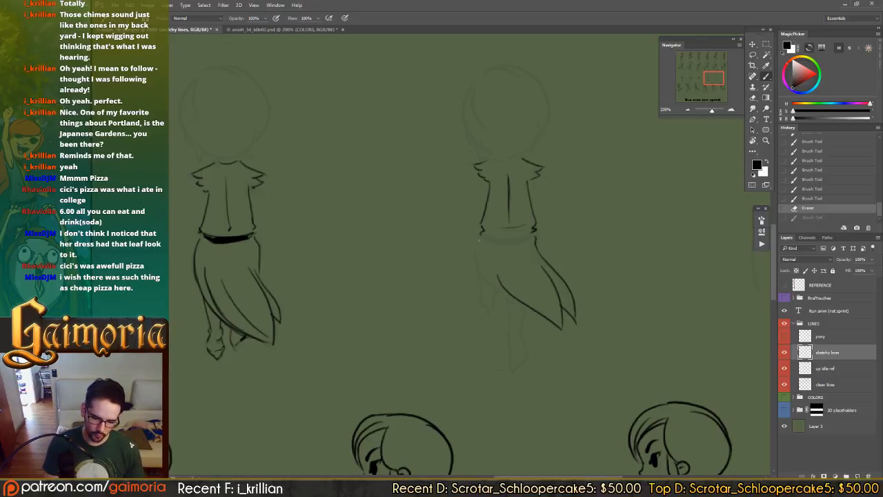
{"action": "mouse_move", "coordinate": [480, 237]}
{"action": "left_mouse_down"}
{"action": "mouse_move", "coordinate": [486, 279]}
{"action": "mouse_move", "coordinate": [522, 308]}
{"action": "mouse_move", "coordinate": [479, 244]}
{"action": "mouse_move", "coordinate": [533, 311]}
{"action": "left_mouse_up"}
{"action": "key", "text": "ctrl+z"}
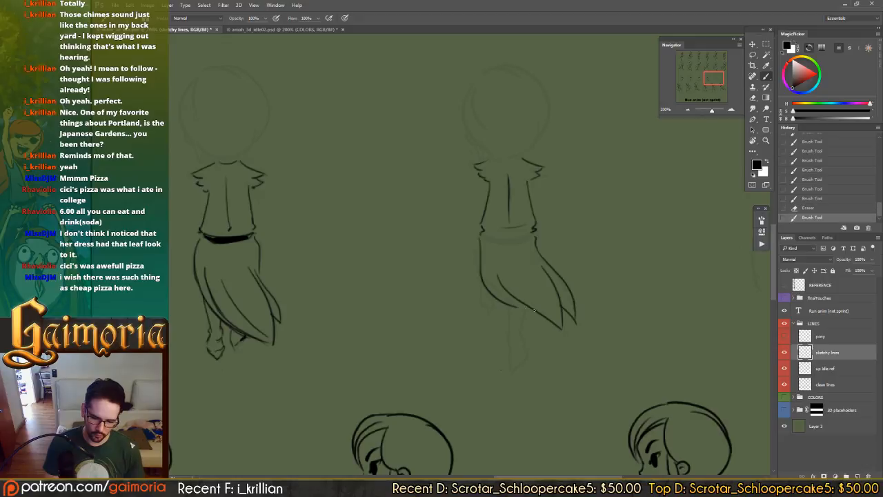
{"action": "mouse_move", "coordinate": [527, 277]}
{"action": "left_mouse_down"}
{"action": "mouse_move", "coordinate": [563, 325]}
{"action": "mouse_move", "coordinate": [546, 302]}
{"action": "mouse_move", "coordinate": [530, 311]}
{"action": "left_mouse_up"}
{"action": "key", "text": "ctrl+z"}
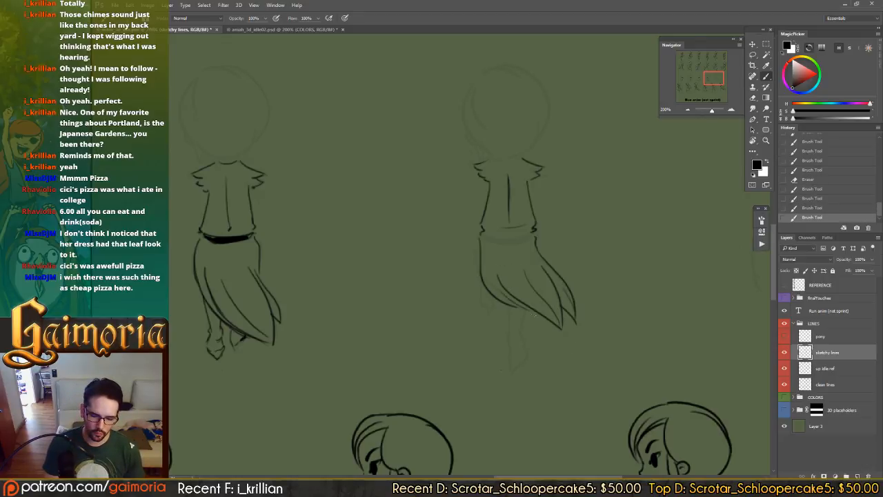
- Erase the upper left edge of the fifth figure's skirt and redraw it with a small notch at the hip
{"action": "key", "text": "e"}
{"action": "left_click_drag", "start_coordinate": [480, 240], "coordinate": [480, 261]}
{"action": "left_click", "coordinate": [480, 245]}
{"action": "left_click", "coordinate": [481, 241]}
{"action": "key", "text": "b"}
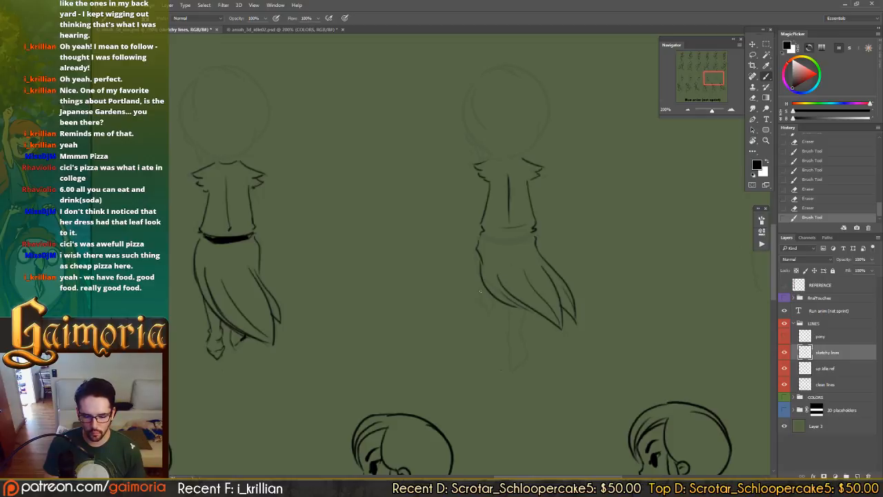
- Sketch the fifth figure's raised left foot and extended right leg with a pointed toe below the skirt
{"action": "mouse_move", "coordinate": [479, 283]}
{"action": "left_mouse_down"}
{"action": "mouse_move", "coordinate": [486, 309]}
{"action": "mouse_move", "coordinate": [494, 303]}
{"action": "left_mouse_up"}
{"action": "left_click_drag", "start_coordinate": [492, 298], "coordinate": [489, 313]}
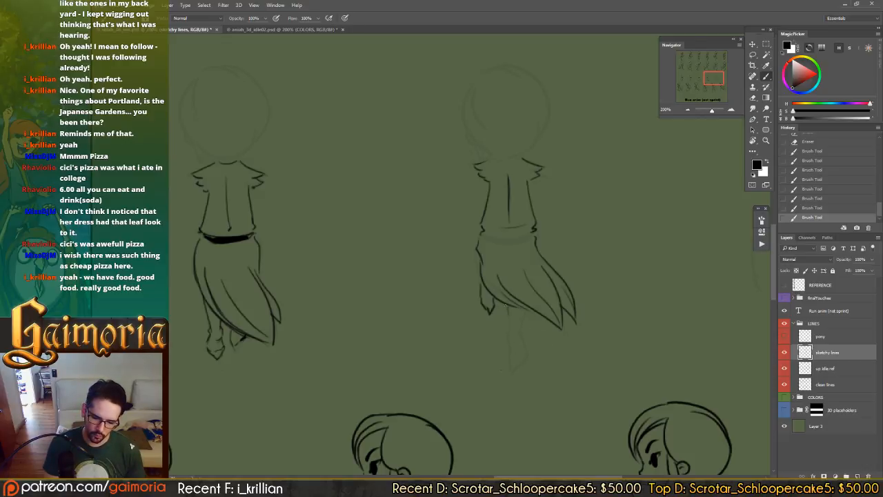
{"action": "left_click_drag", "start_coordinate": [506, 305], "coordinate": [509, 323]}
{"action": "mouse_move", "coordinate": [509, 321]}
{"action": "left_mouse_down"}
{"action": "mouse_move", "coordinate": [510, 336]}
{"action": "mouse_move", "coordinate": [522, 334]}
{"action": "mouse_move", "coordinate": [511, 363]}
{"action": "mouse_move", "coordinate": [524, 350]}
{"action": "mouse_move", "coordinate": [525, 359]}
{"action": "mouse_move", "coordinate": [512, 371]}
{"action": "left_mouse_up"}
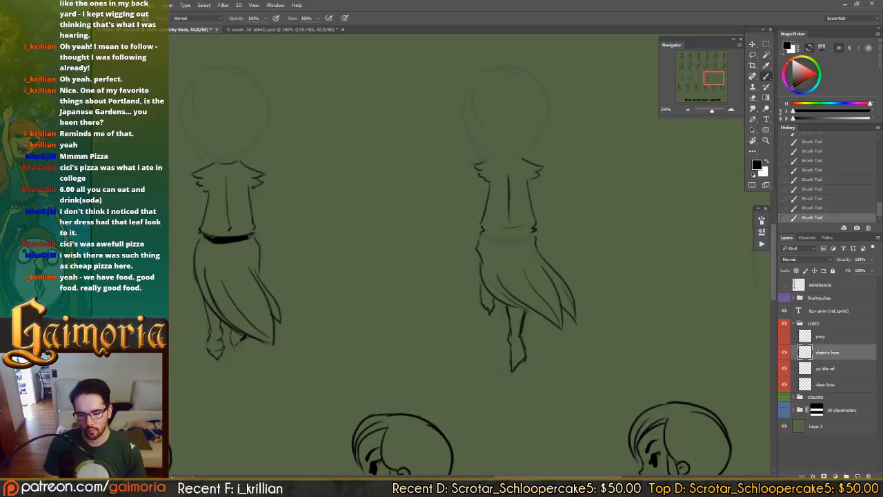
- Add a shallow dipped neckline joined to the fifth figure's shoulders, redoing rejected strokes and cleaning up the left armhole
{"action": "left_click_drag", "start_coordinate": [487, 177], "coordinate": [490, 195]}
{"action": "left_click_drag", "start_coordinate": [487, 159], "coordinate": [511, 160]}
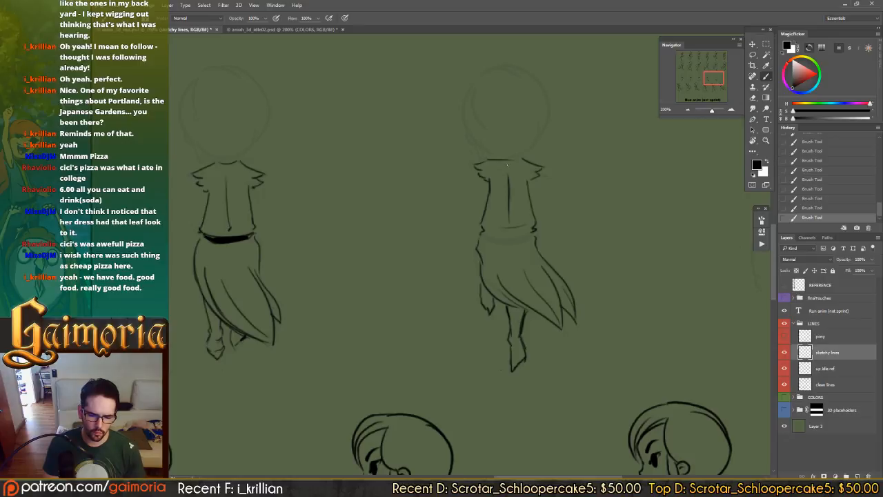
{"action": "key", "text": "ctrl+z"}
{"action": "key", "text": "ctrl+z"}
{"action": "key", "text": "ctrl+z"}
{"action": "key", "text": "ctrl+z"}
{"action": "key", "text": "ctrl+z"}
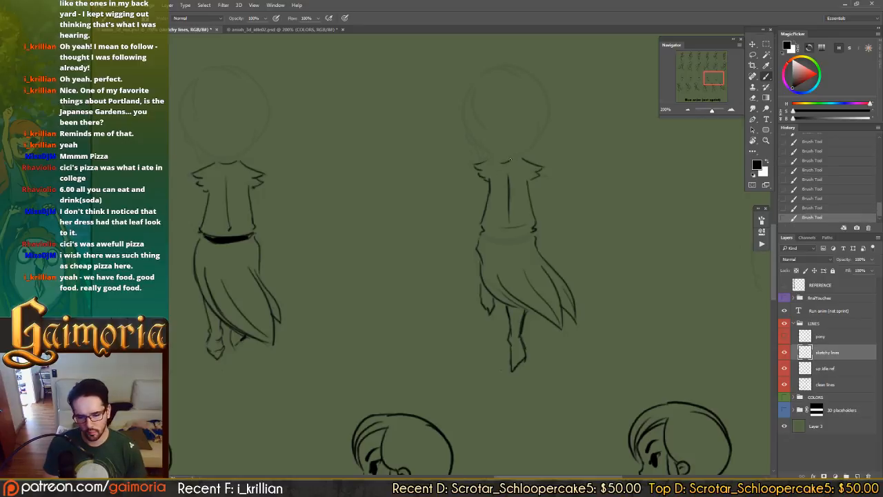
{"action": "key", "text": "ctrl+z"}
{"action": "key", "text": "e"}
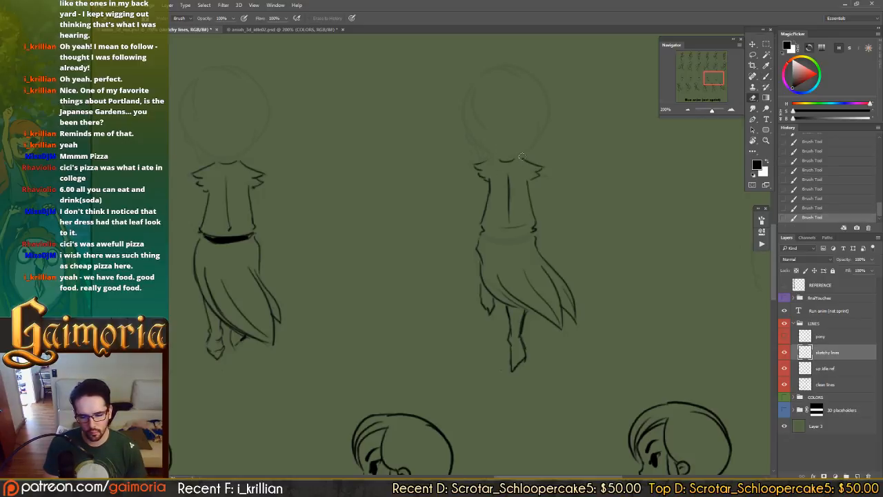
{"action": "key", "text": "b"}
{"action": "left_click_drag", "start_coordinate": [520, 155], "coordinate": [531, 180]}
{"action": "left_click_drag", "start_coordinate": [483, 163], "coordinate": [491, 160]}
{"action": "left_click_drag", "start_coordinate": [490, 161], "coordinate": [499, 163]}
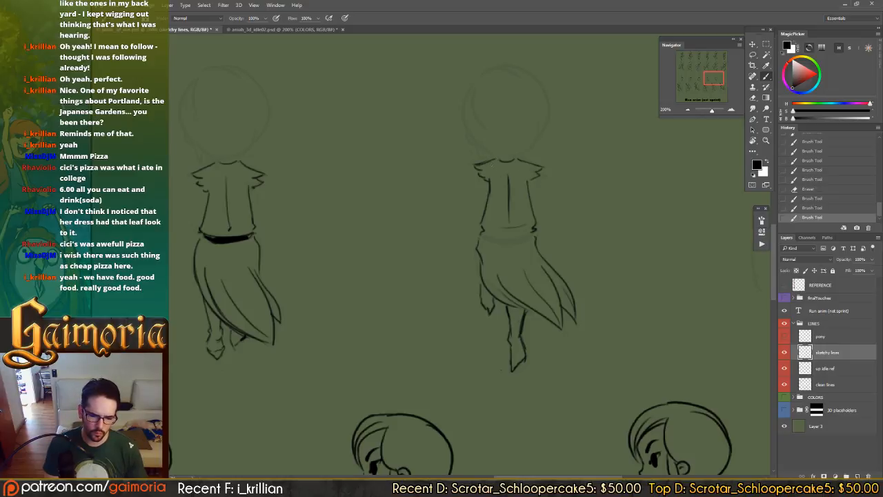
{"action": "key", "text": "e"}
{"action": "left_click", "coordinate": [489, 188]}
- Save the sprite sheet and draw a thick dark belt across the fifth figure's waist
{"action": "left_click_drag", "start_coordinate": [588, 228], "coordinate": [373, 212]}
{"action": "key", "text": "b"}
{"action": "key", "text": "ctrl+s"}
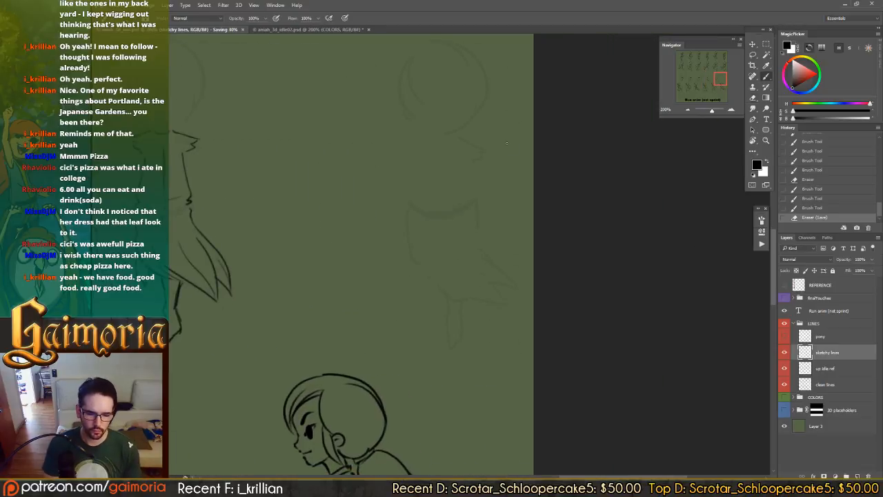
{"action": "left_click_drag", "start_coordinate": [503, 176], "coordinate": [650, 181]}
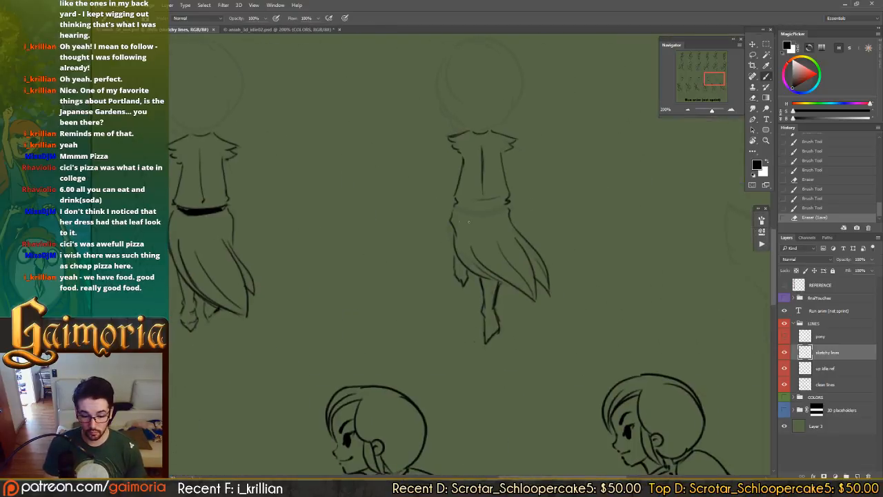
{"action": "mouse_move", "coordinate": [505, 205]}
{"action": "left_mouse_down"}
{"action": "mouse_move", "coordinate": [461, 214]}
{"action": "mouse_move", "coordinate": [483, 214]}
{"action": "mouse_move", "coordinate": [506, 208]}
{"action": "mouse_move", "coordinate": [457, 206]}
{"action": "mouse_move", "coordinate": [469, 212]}
{"action": "left_mouse_up"}
- Sketch both sides of the shirt over the faded sixth figure, flaring out toward the waist
{"action": "scroll", "coordinate": [459, 197], "scroll_direction": "right", "scroll_amount": 4}
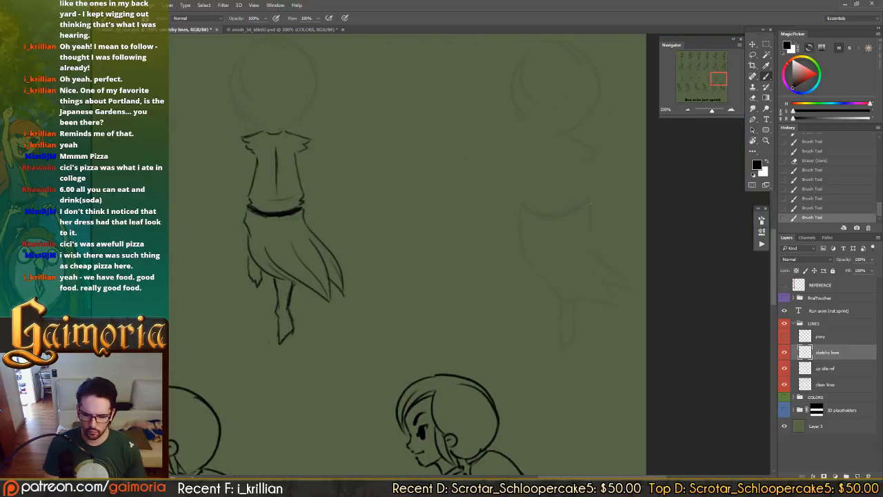
{"action": "left_click_drag", "start_coordinate": [581, 164], "coordinate": [585, 200]}
{"action": "left_click_drag", "start_coordinate": [534, 158], "coordinate": [523, 202]}
{"action": "left_click_drag", "start_coordinate": [535, 159], "coordinate": [524, 203]}
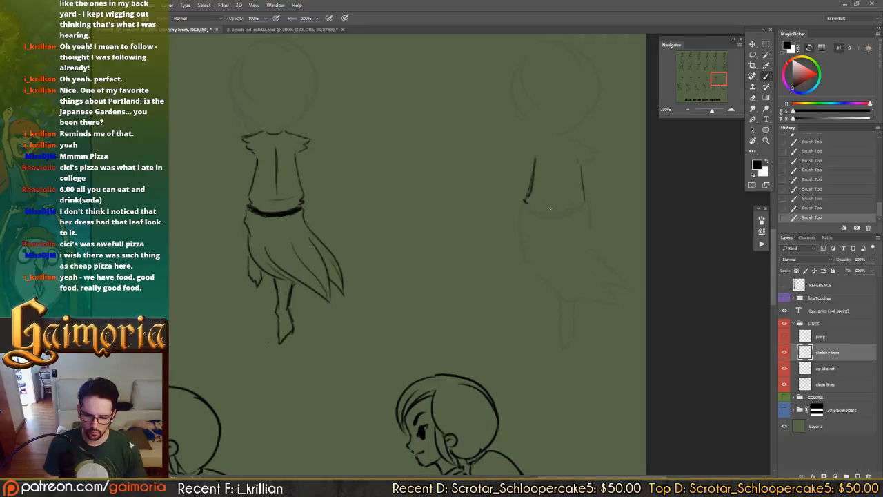
- Draw the sixth figure's outer right skirt edge sweeping to a pointed tip, with an inner fold line beside it
{"action": "left_click_drag", "start_coordinate": [583, 228], "coordinate": [642, 297]}
{"action": "key", "text": "ctrl+z"}
{"action": "left_click_drag", "start_coordinate": [590, 245], "coordinate": [634, 292]}
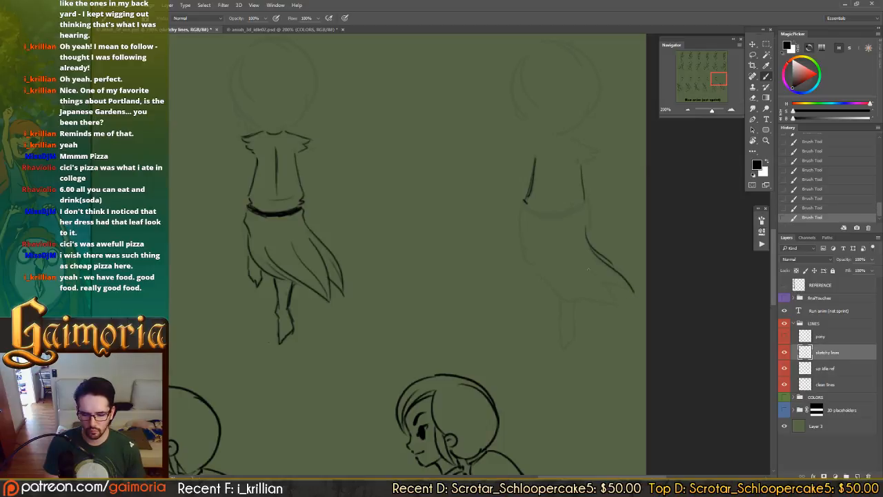
{"action": "mouse_move", "coordinate": [576, 249]}
{"action": "left_mouse_down"}
{"action": "mouse_move", "coordinate": [621, 303]}
{"action": "mouse_move", "coordinate": [611, 291]}
{"action": "mouse_move", "coordinate": [613, 300]}
{"action": "left_mouse_up"}
{"action": "key", "text": "ctrl+z"}
{"action": "key", "text": "ctrl+z"}
{"action": "left_click_drag", "start_coordinate": [576, 246], "coordinate": [610, 297]}
{"action": "key", "text": "ctrl+z"}
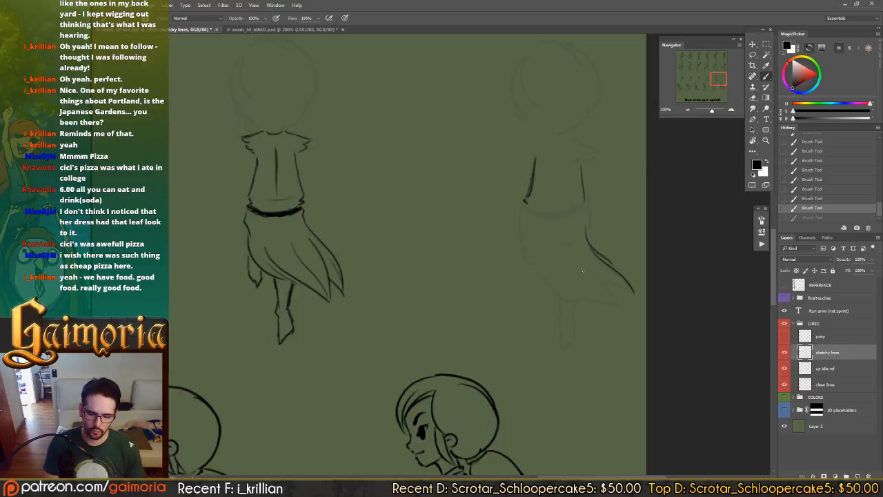
{"action": "mouse_move", "coordinate": [573, 243]}
{"action": "left_mouse_down"}
{"action": "mouse_move", "coordinate": [615, 302]}
{"action": "mouse_move", "coordinate": [603, 285]}
{"action": "left_mouse_up"}
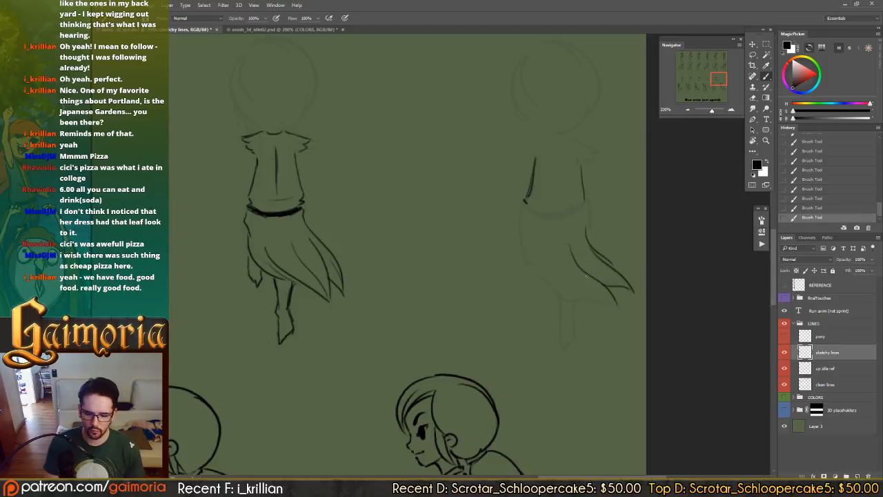
- Draw the sixth figure's lower skirt hem curving from the left hip to a second tip, and add another inner fold
{"action": "left_click_drag", "start_coordinate": [527, 247], "coordinate": [599, 301]}
{"action": "key", "text": "ctrl+z"}
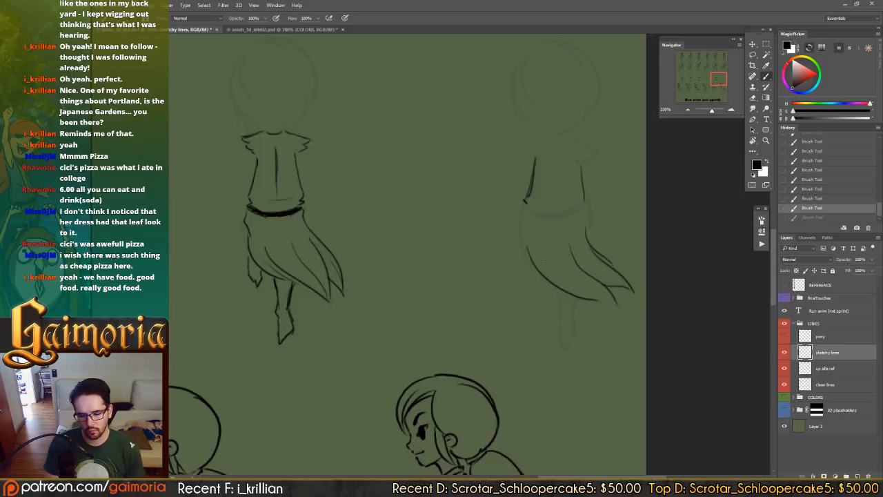
{"action": "left_click_drag", "start_coordinate": [528, 247], "coordinate": [620, 309]}
{"action": "key", "text": "e"}
{"action": "key", "text": "b"}
{"action": "left_click_drag", "start_coordinate": [566, 255], "coordinate": [610, 301]}
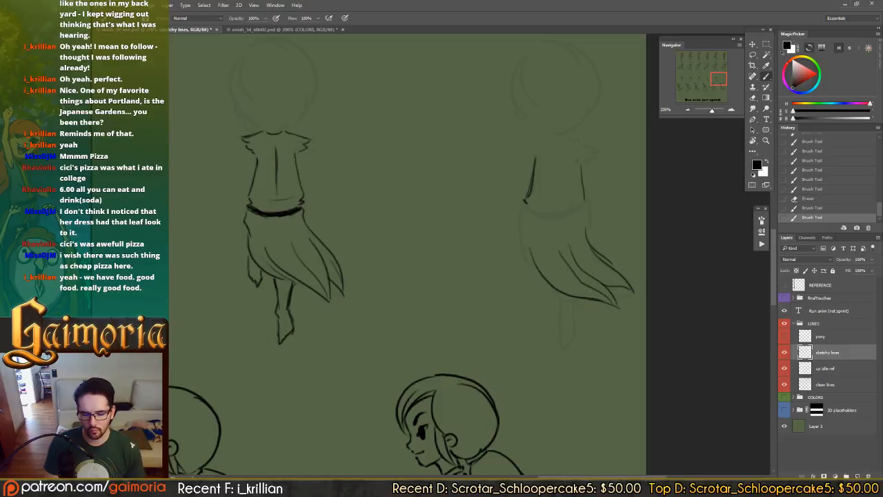
{"action": "key", "text": "ctrl+z"}
{"action": "key", "text": "ctrl+z"}
{"action": "key", "text": "ctrl+z"}
{"action": "left_click_drag", "start_coordinate": [556, 252], "coordinate": [610, 298]}
{"action": "key", "text": "ctrl+z"}
{"action": "key", "text": "ctrl+z"}
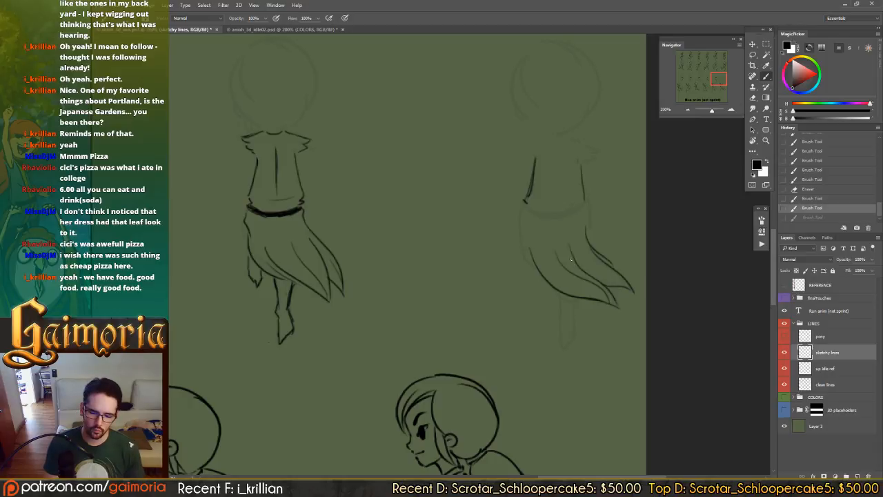
{"action": "left_click_drag", "start_coordinate": [569, 245], "coordinate": [607, 286]}
{"action": "key", "text": "ctrl+z"}
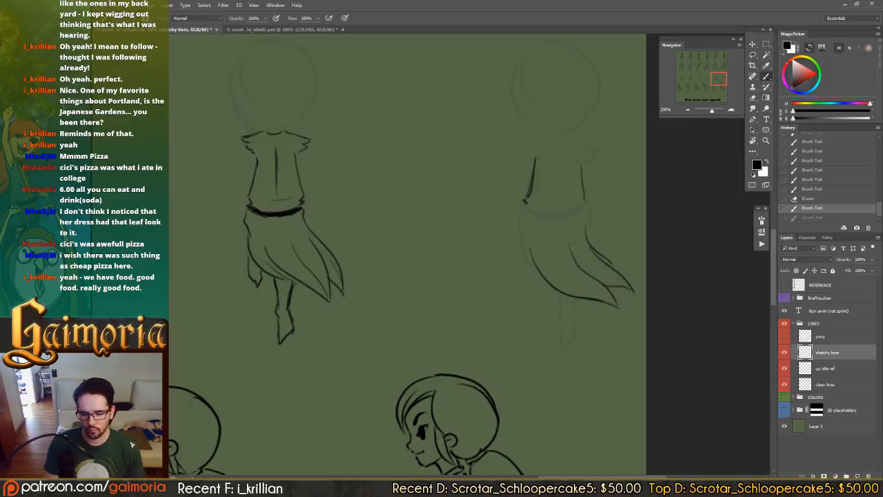
{"action": "left_click_drag", "start_coordinate": [572, 246], "coordinate": [609, 288]}
{"action": "key", "text": "ctrl+z"}
{"action": "left_click_drag", "start_coordinate": [570, 247], "coordinate": [620, 314]}
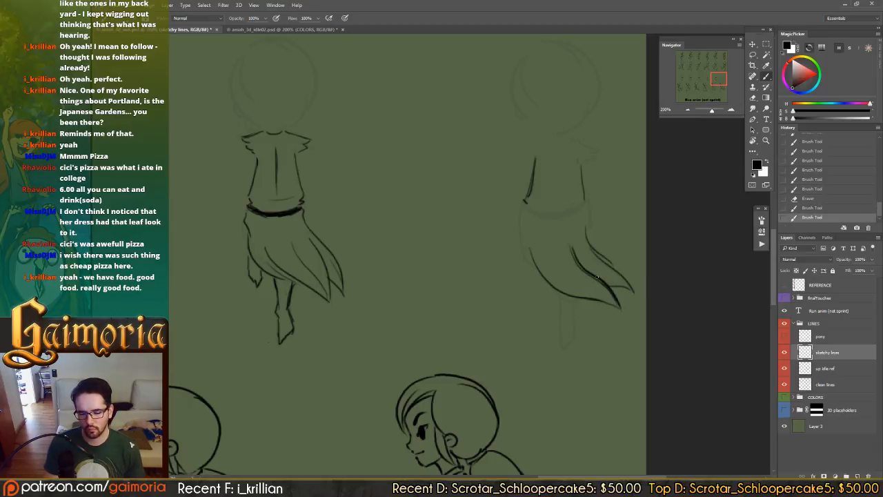
{"action": "key", "text": "ctrl+z"}
{"action": "key", "text": "ctrl+z"}
{"action": "key", "text": "ctrl+z"}
{"action": "left_click_drag", "start_coordinate": [571, 248], "coordinate": [618, 302]}
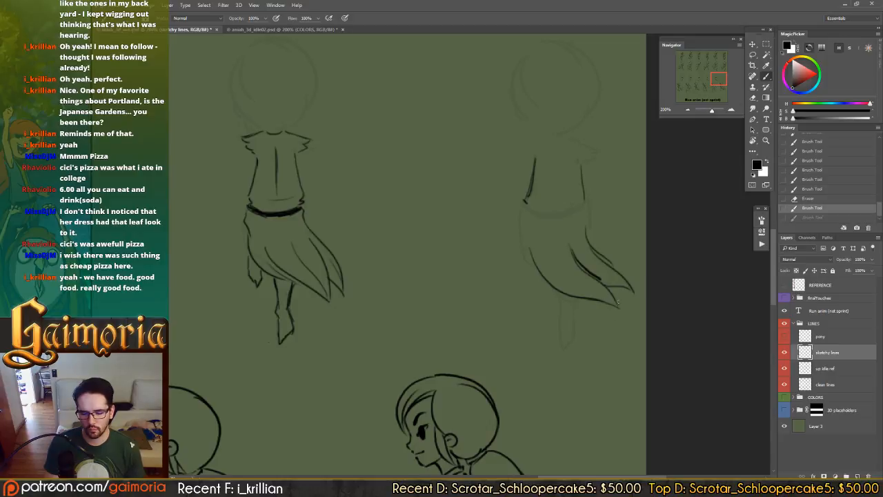
{"action": "key", "text": "ctrl+z"}
- Draw a bold inner fold sweeping to the sixth figure's lower skirt tip, add lighter folds on either side, and save the file
{"action": "left_click_drag", "start_coordinate": [570, 246], "coordinate": [619, 305]}
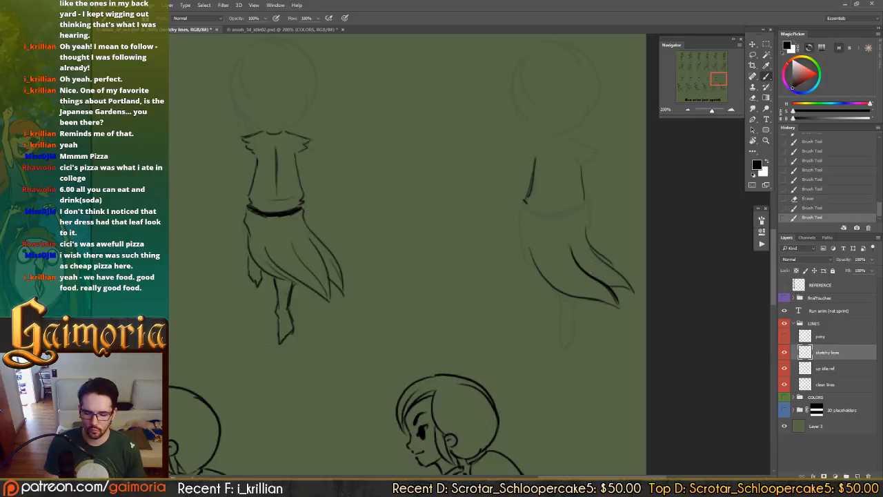
{"action": "left_click_drag", "start_coordinate": [587, 280], "coordinate": [615, 301]}
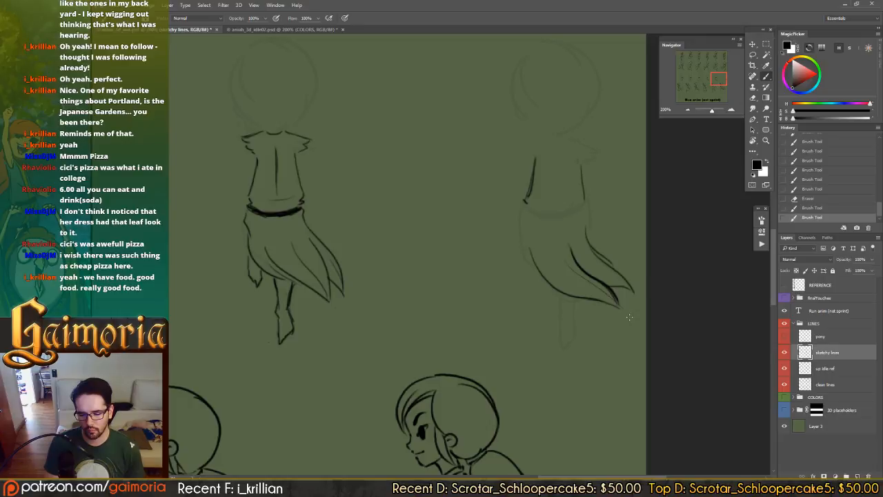
{"action": "key", "text": "ctrl+z"}
{"action": "left_click_drag", "start_coordinate": [562, 255], "coordinate": [607, 291]}
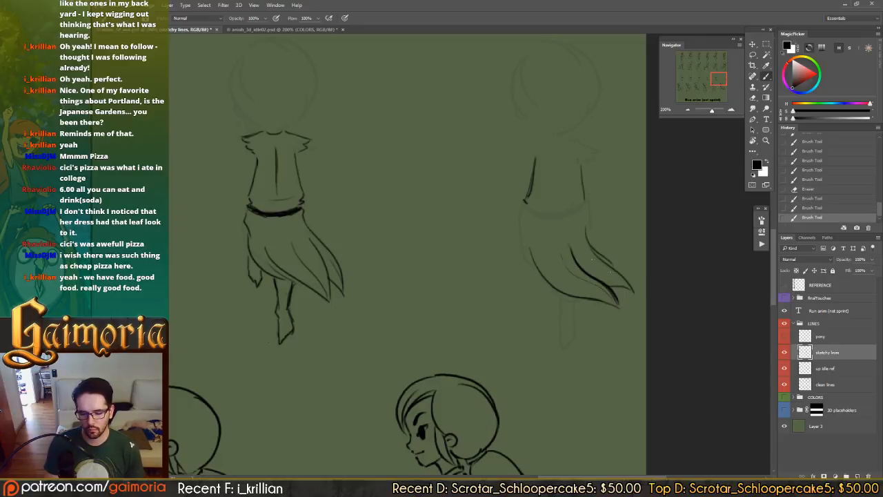
{"action": "left_click_drag", "start_coordinate": [591, 258], "coordinate": [622, 283]}
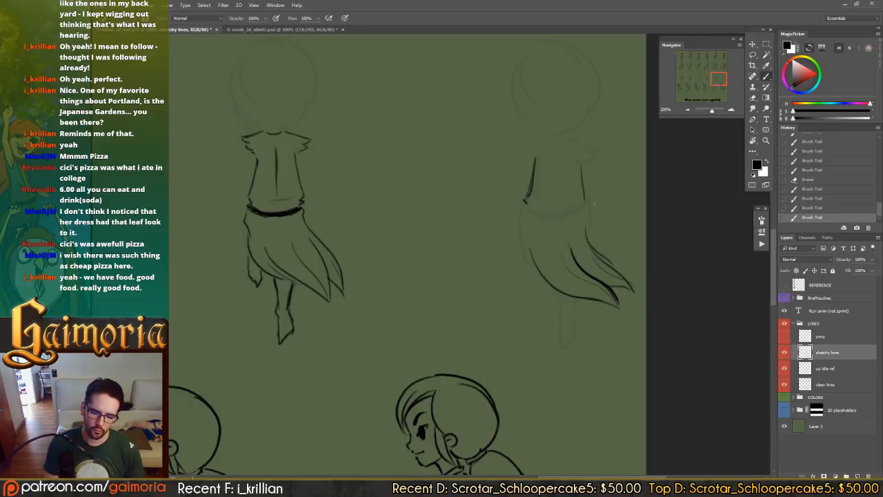
{"action": "key", "text": "ctrl+s"}
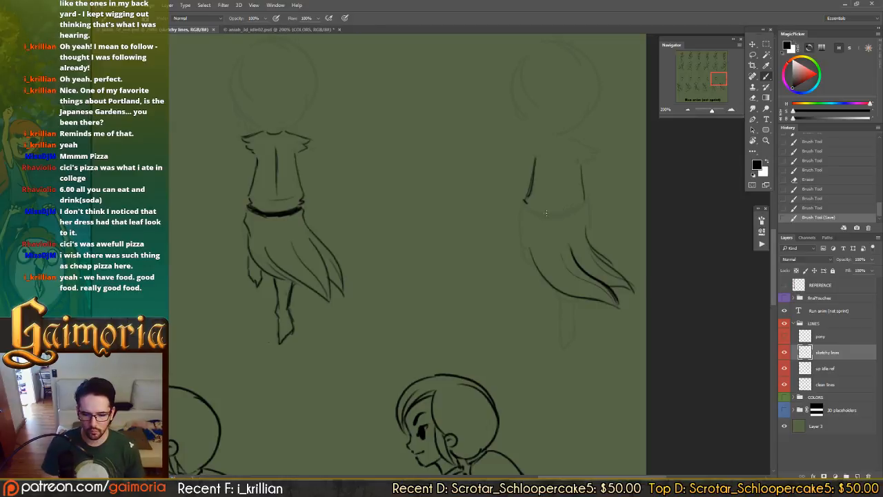
- Sketch the sixth figure's sloping shoulders and ragged short sleeves, then add the centre-back line and shirt hem
{"action": "mouse_move", "coordinate": [544, 141]}
{"action": "left_mouse_down"}
{"action": "mouse_move", "coordinate": [529, 145]}
{"action": "mouse_move", "coordinate": [596, 150]}
{"action": "left_mouse_up"}
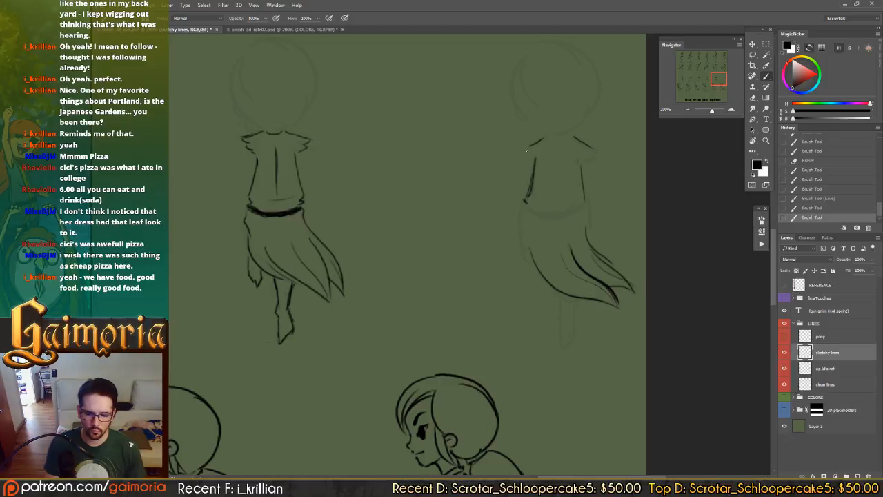
{"action": "left_click_drag", "start_coordinate": [523, 149], "coordinate": [536, 157]}
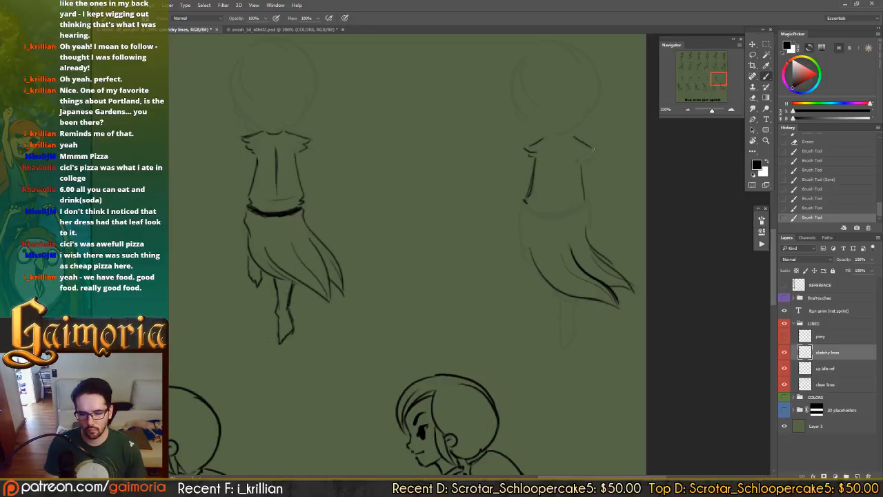
{"action": "left_click_drag", "start_coordinate": [593, 148], "coordinate": [587, 157]}
{"action": "mouse_move", "coordinate": [587, 157]}
{"action": "left_mouse_down"}
{"action": "mouse_move", "coordinate": [552, 180]}
{"action": "mouse_move", "coordinate": [547, 203]}
{"action": "mouse_move", "coordinate": [566, 200]}
{"action": "left_mouse_up"}
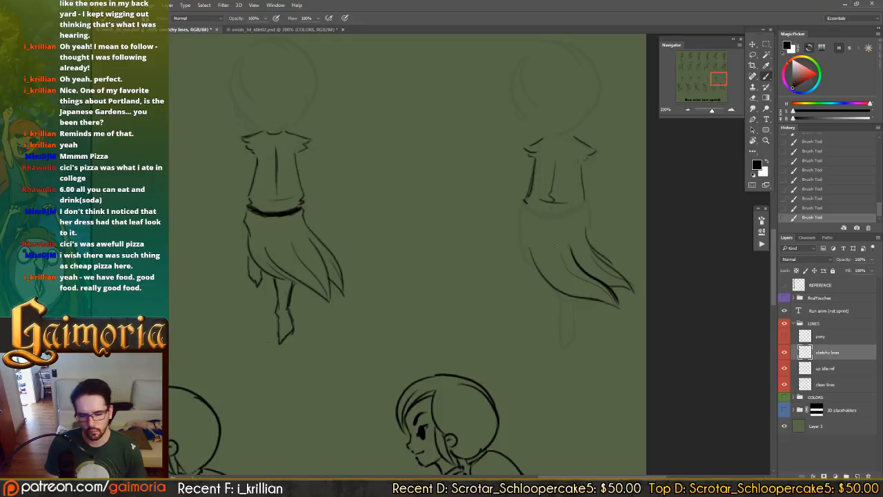
- Draw both hip edges of the sixth figure's skirt and a thick, dark curved belt across the waist
{"action": "left_click_drag", "start_coordinate": [522, 218], "coordinate": [531, 243]}
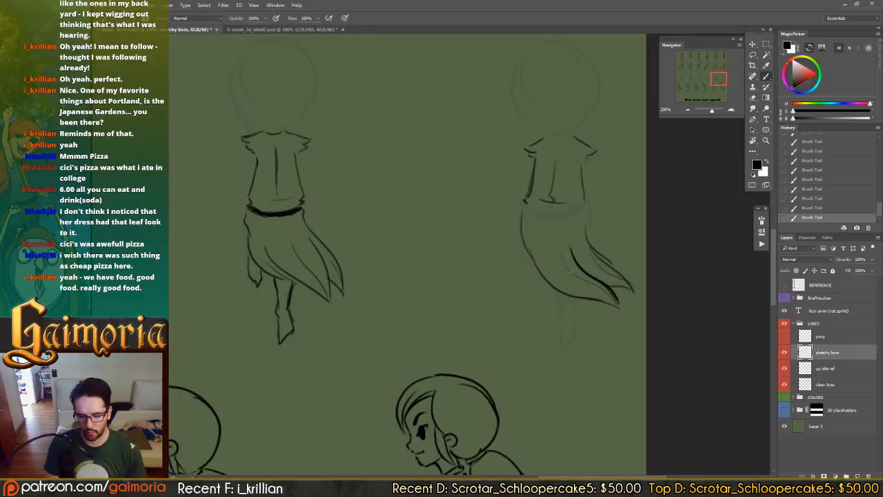
{"action": "left_click_drag", "start_coordinate": [584, 205], "coordinate": [587, 238]}
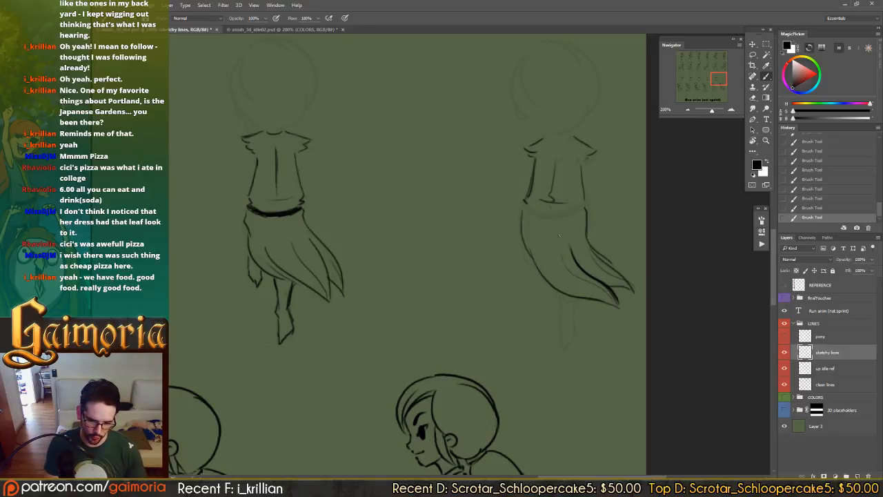
{"action": "left_click_drag", "start_coordinate": [530, 205], "coordinate": [542, 216]}
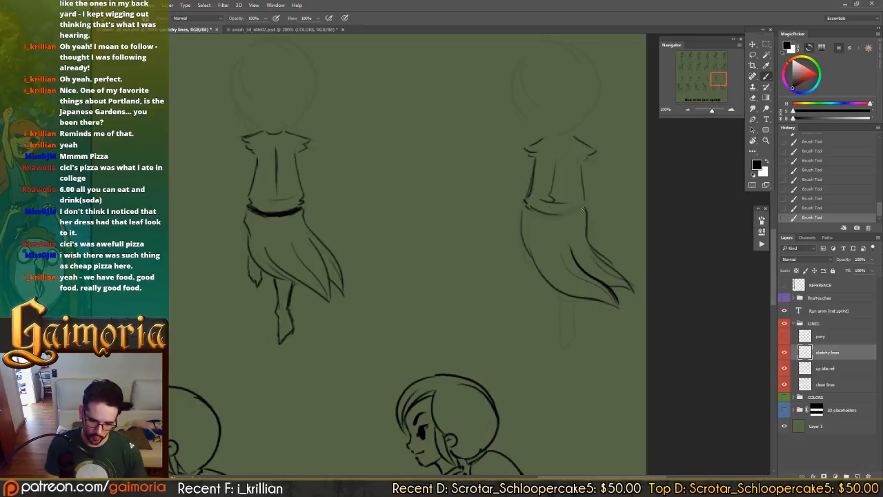
{"action": "mouse_move", "coordinate": [581, 204]}
{"action": "left_mouse_down"}
{"action": "mouse_move", "coordinate": [559, 218]}
{"action": "mouse_move", "coordinate": [584, 206]}
{"action": "mouse_move", "coordinate": [542, 218]}
{"action": "mouse_move", "coordinate": [562, 217]}
{"action": "mouse_move", "coordinate": [528, 208]}
{"action": "mouse_move", "coordinate": [546, 219]}
{"action": "mouse_move", "coordinate": [583, 209]}
{"action": "left_mouse_up"}
{"action": "key", "text": "e"}
{"action": "key", "text": "b"}
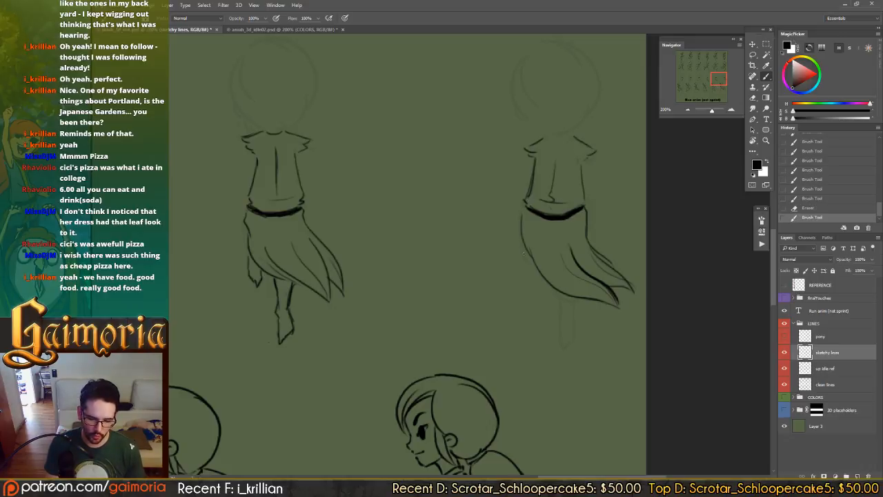
- Outline the sixth figure's lower leg and pointed foot below the skirt hem, and save the sprite sheet
{"action": "left_click_drag", "start_coordinate": [486, 261], "coordinate": [547, 250]}
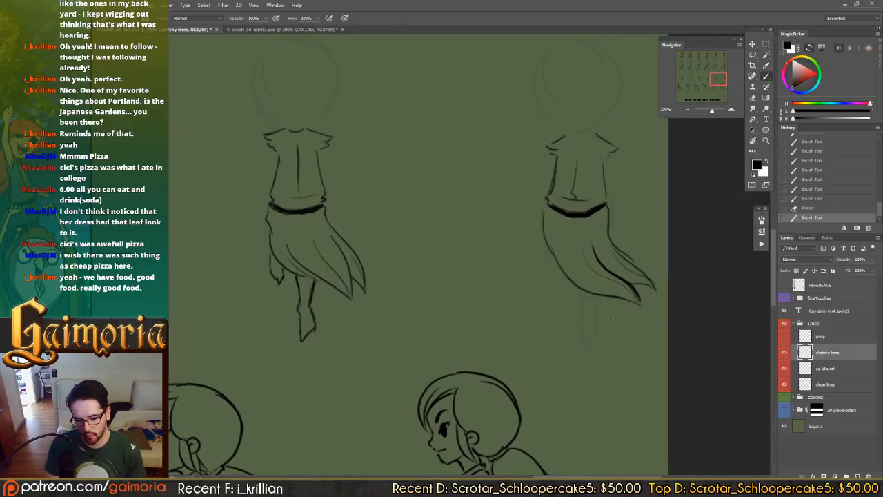
{"action": "mouse_move", "coordinate": [582, 289]}
{"action": "left_mouse_down"}
{"action": "mouse_move", "coordinate": [594, 322]}
{"action": "mouse_move", "coordinate": [587, 349]}
{"action": "mouse_move", "coordinate": [592, 333]}
{"action": "left_mouse_up"}
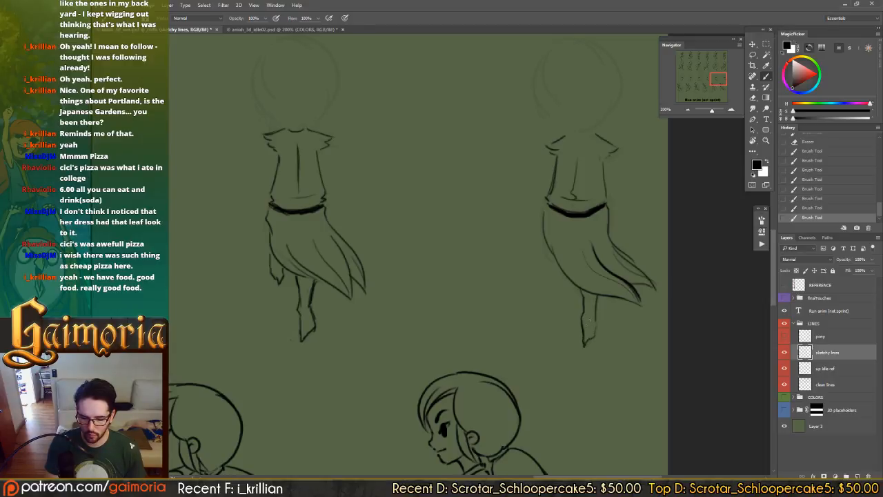
{"action": "left_click_drag", "start_coordinate": [461, 274], "coordinate": [450, 253]}
{"action": "key", "text": "ctrl+s"}
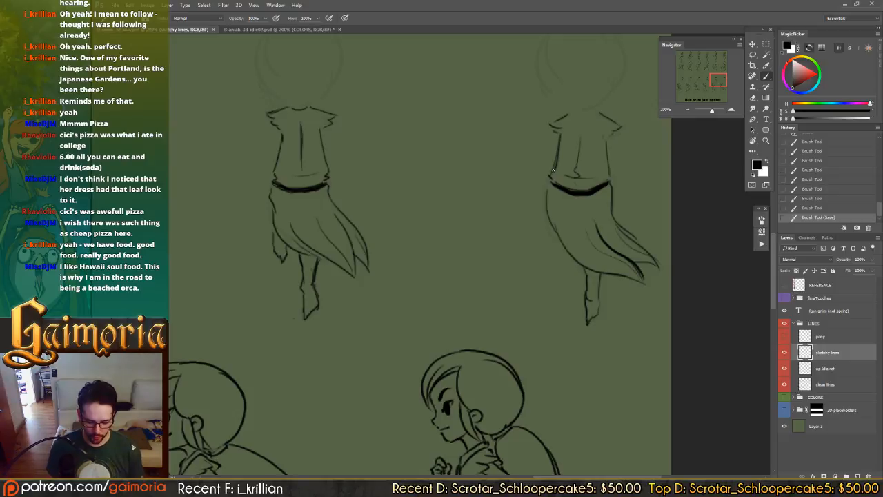
{"action": "left_click", "coordinate": [701, 300]}
{"action": "left_click_drag", "start_coordinate": [394, 218], "coordinate": [325, 214]}
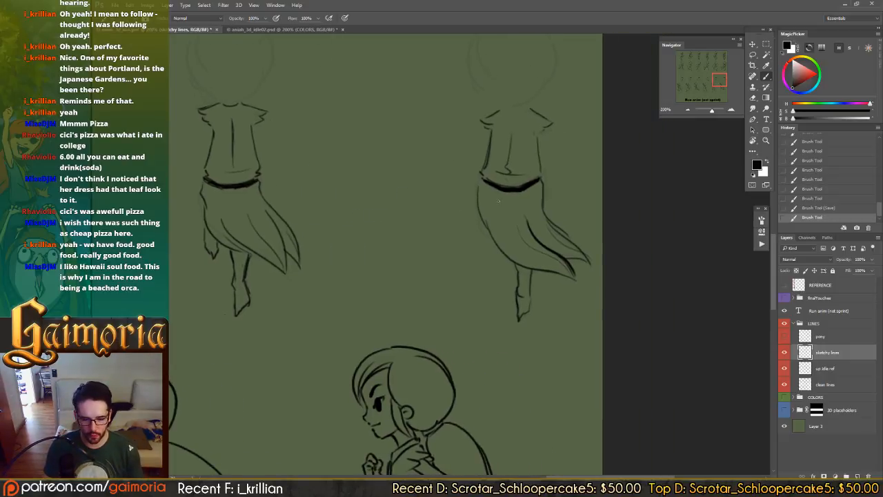
{"action": "left_click_drag", "start_coordinate": [481, 183], "coordinate": [491, 235]}
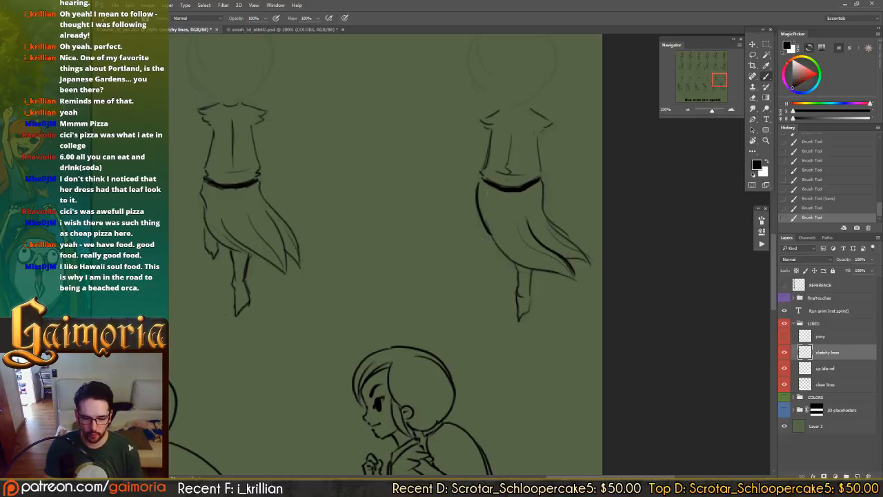
{"action": "key", "text": "ctrl+z"}
{"action": "mouse_move", "coordinate": [481, 183]}
{"action": "left_mouse_down"}
{"action": "mouse_move", "coordinate": [478, 212]}
{"action": "mouse_move", "coordinate": [507, 260]}
{"action": "left_mouse_up"}
{"action": "key", "text": "ctrl+z"}
{"action": "left_click_drag", "start_coordinate": [485, 219], "coordinate": [509, 260]}
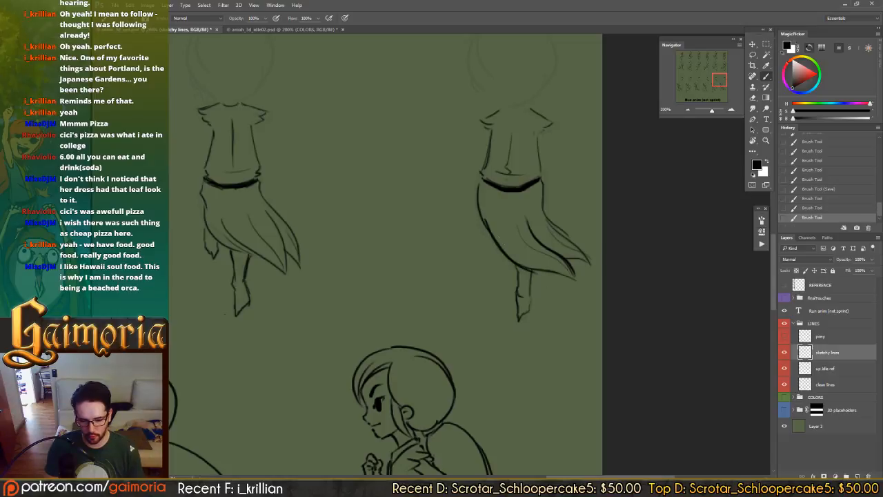
{"action": "key", "text": "ctrl+z"}
{"action": "left_click_drag", "start_coordinate": [485, 218], "coordinate": [510, 262]}
{"action": "key", "text": "ctrl+z"}
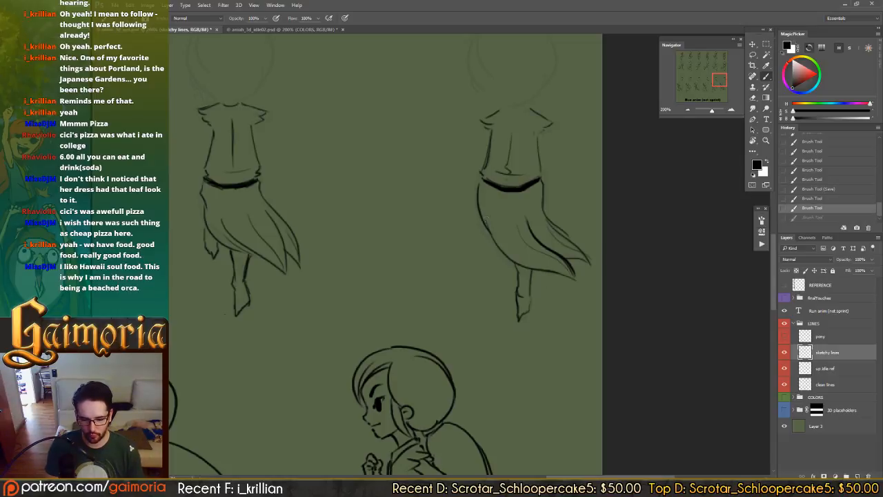
{"action": "left_click_drag", "start_coordinate": [486, 218], "coordinate": [528, 269]}
{"action": "key", "text": "ctrl+z"}
- Thicken the sixth figure's skirt outline along the lower left curve and reinforce its right edge below the belt
{"action": "left_click_drag", "start_coordinate": [492, 236], "coordinate": [531, 272]}
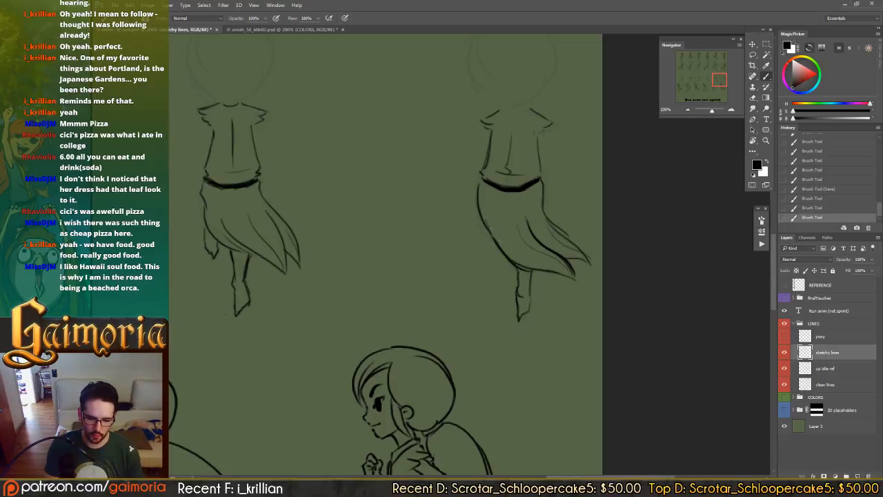
{"action": "key", "text": "ctrl+z"}
{"action": "left_click_drag", "start_coordinate": [487, 219], "coordinate": [535, 271]}
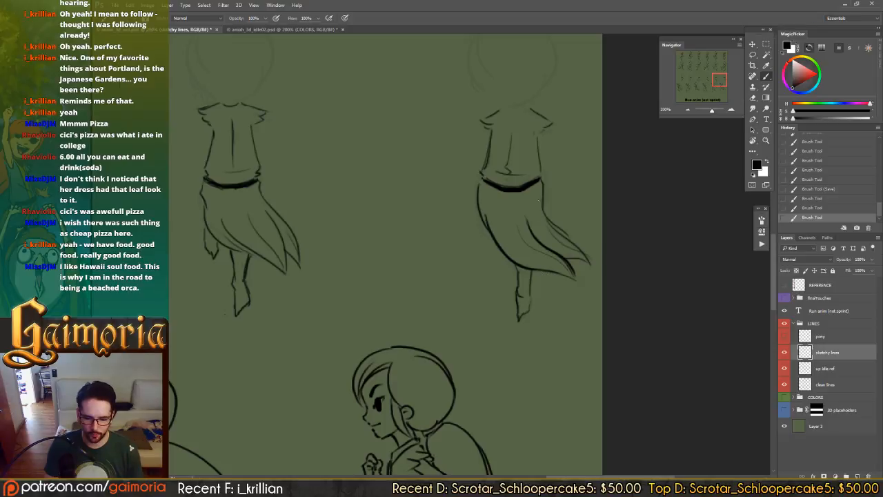
{"action": "left_click_drag", "start_coordinate": [540, 198], "coordinate": [552, 222]}
{"action": "mouse_move", "coordinate": [476, 221]}
{"action": "left_mouse_down"}
{"action": "mouse_move", "coordinate": [568, 197]}
{"action": "mouse_move", "coordinate": [461, 215]}
{"action": "left_mouse_up"}
{"action": "left_click_drag", "start_coordinate": [537, 179], "coordinate": [558, 237]}
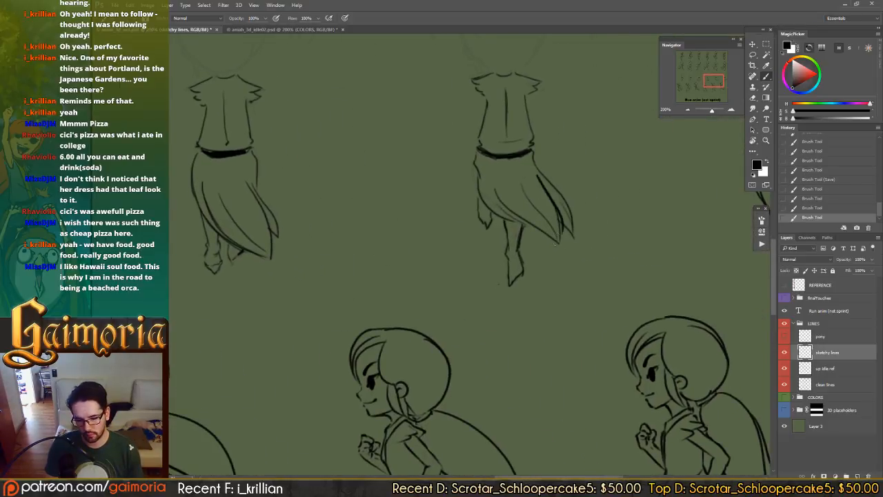
{"action": "key", "text": "ctrl+z"}
{"action": "key", "text": "ctrl+z"}
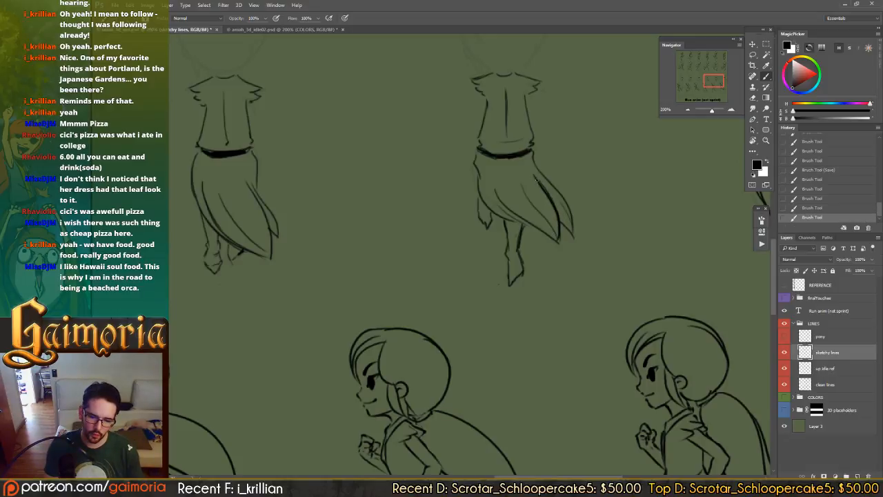
{"action": "key", "text": "ctrl+z"}
{"action": "key", "text": "ctrl+z"}
{"action": "key", "text": "ctrl+z"}
{"action": "key", "text": "ctrl+z"}
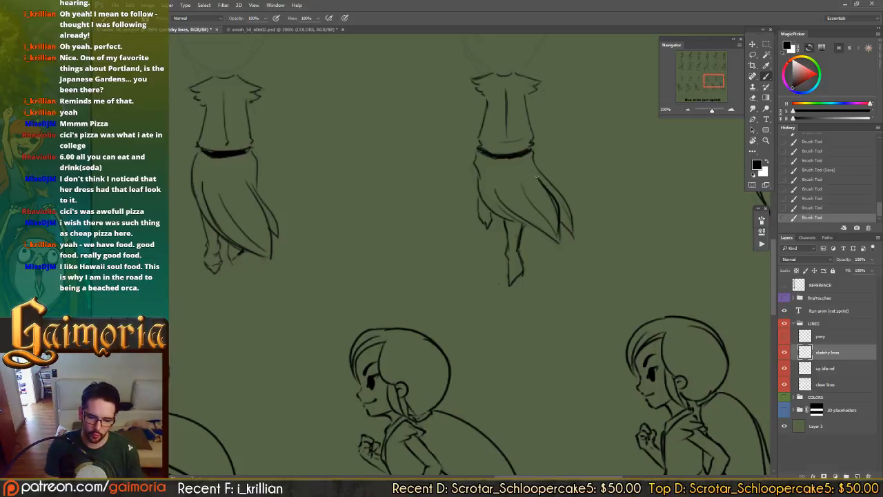
{"action": "key", "text": "ctrl+z"}
{"action": "key", "text": "ctrl+z"}
{"action": "key", "text": "ctrl+z"}
{"action": "key", "text": "ctrl+z"}
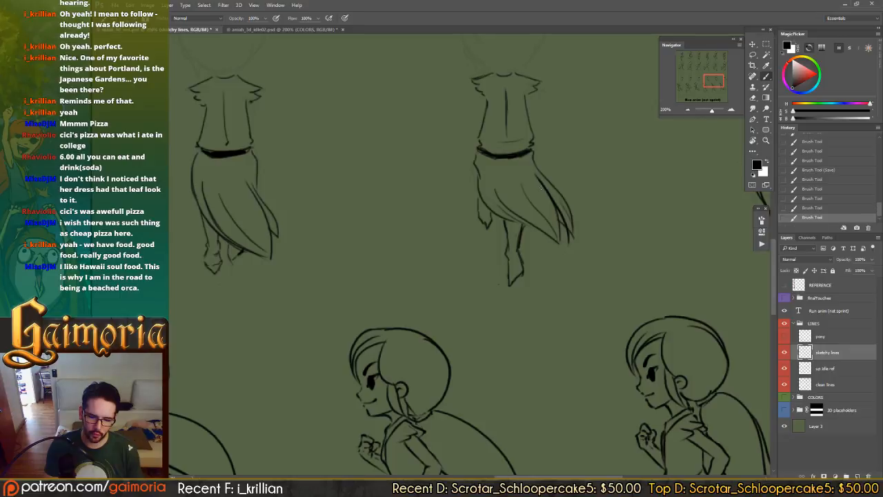
{"action": "key", "text": "ctrl+z"}
{"action": "key", "text": "ctrl+z"}
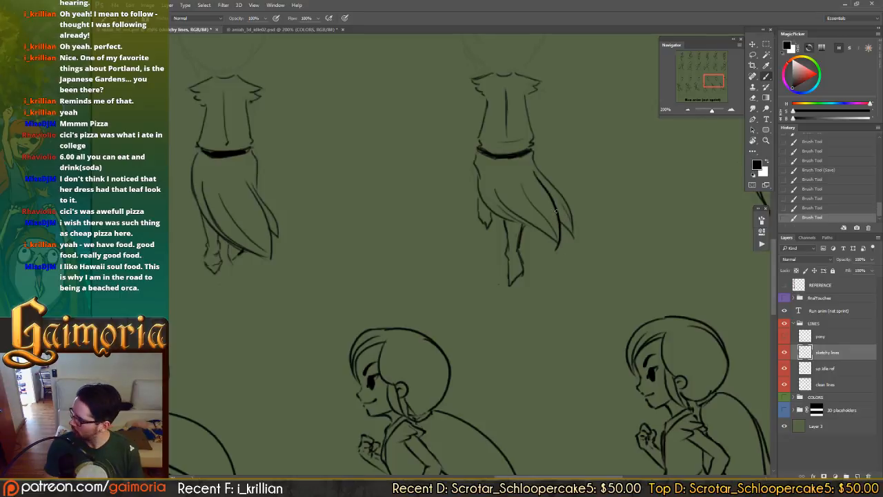
{"action": "key", "text": "ctrl+z"}
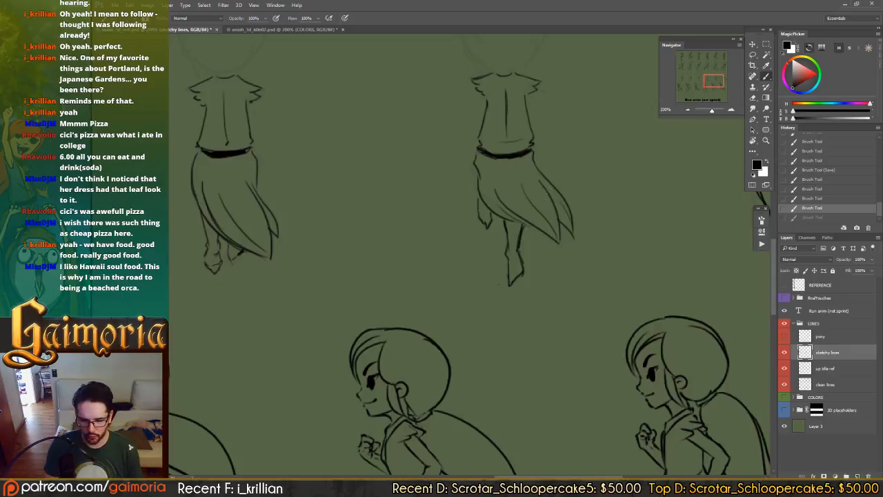
- Draw a bold fold line down to the fifth figure's lower skirt tip and erase the overshoot past the tip
{"action": "key", "text": "ctrl+z"}
{"action": "key", "text": "ctrl+z"}
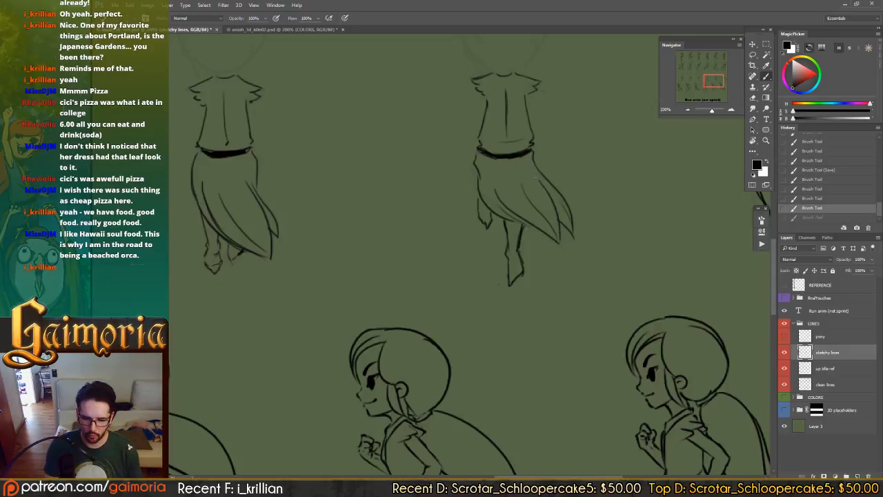
{"action": "left_click_drag", "start_coordinate": [535, 177], "coordinate": [561, 258]}
{"action": "key", "text": "e"}
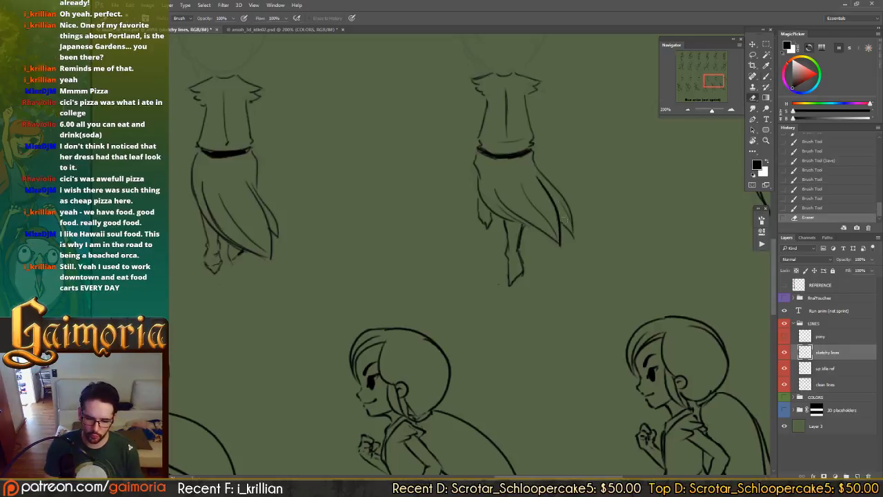
- Thicken the fifth figure's skirt outline along its lower left curve, redrawing the stroke until it runs cleanly toward the hem
{"action": "key", "text": "b"}
{"action": "left_click_drag", "start_coordinate": [479, 179], "coordinate": [515, 216]}
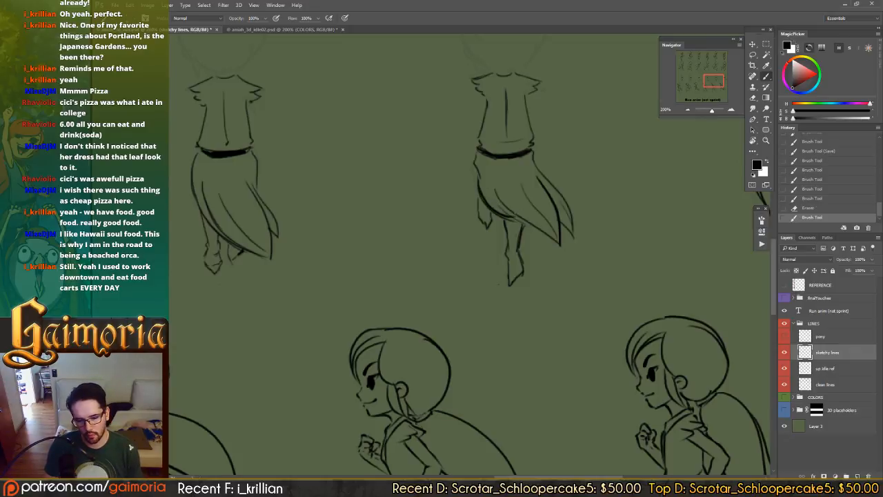
{"action": "key", "text": "ctrl+z"}
{"action": "key", "text": "ctrl+z"}
{"action": "key", "text": "ctrl+z"}
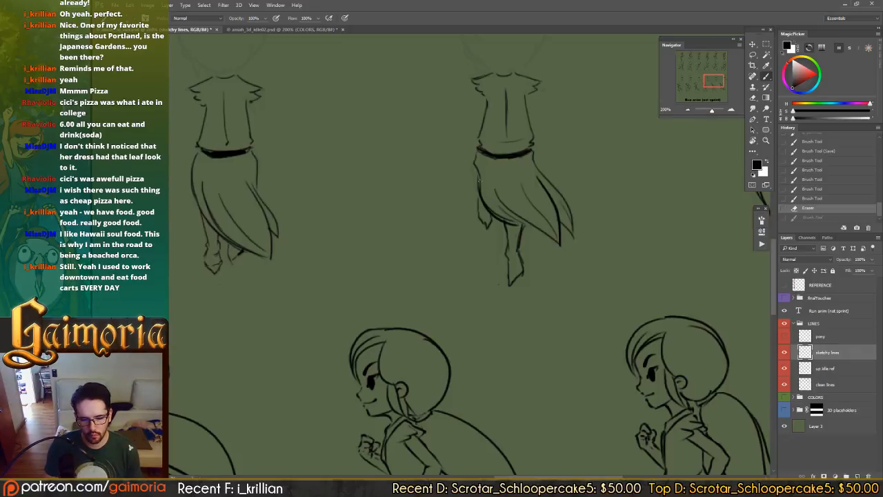
{"action": "key", "text": "ctrl+z"}
{"action": "key", "text": "ctrl+z"}
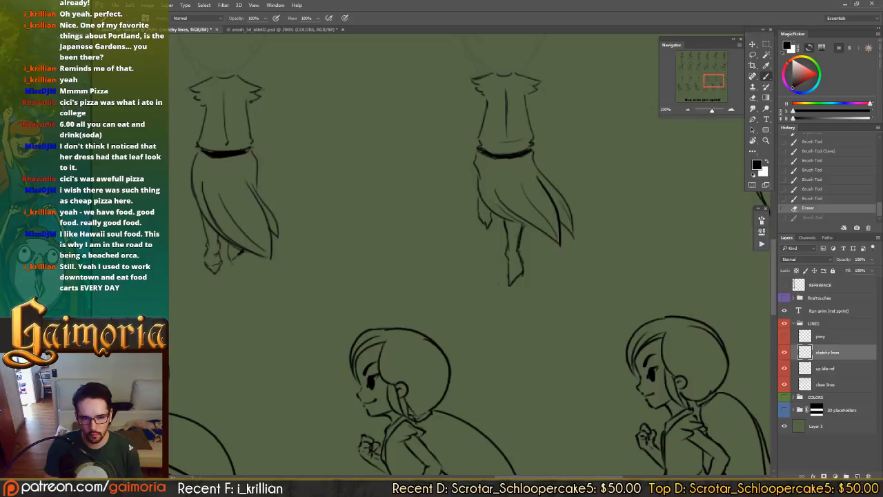
{"action": "left_click_drag", "start_coordinate": [480, 177], "coordinate": [481, 198]}
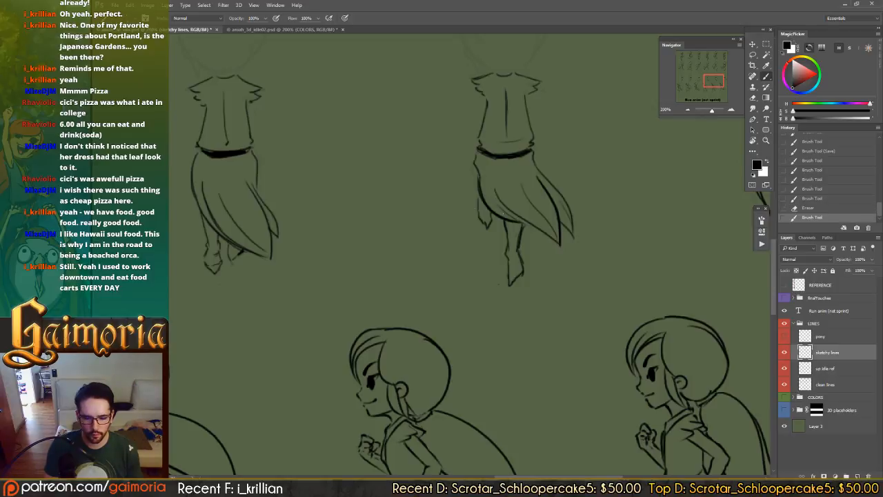
- Thicken the fourth figure's left skirt curve and draw a bold fold line down to the lower tip, erasing the overshoot
{"action": "left_click_drag", "start_coordinate": [307, 182], "coordinate": [526, 191]}
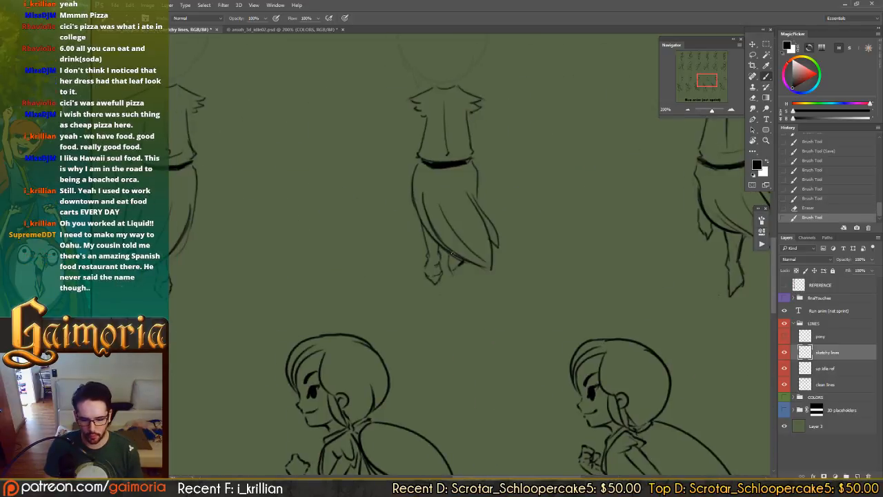
{"action": "left_click_drag", "start_coordinate": [414, 197], "coordinate": [451, 246]}
{"action": "key", "text": "ctrl+z"}
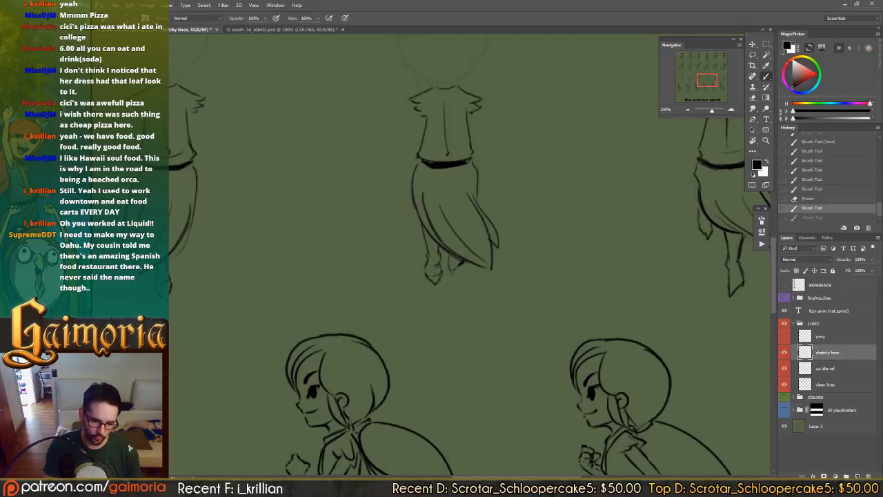
{"action": "left_click_drag", "start_coordinate": [413, 184], "coordinate": [449, 249]}
{"action": "left_click_drag", "start_coordinate": [471, 198], "coordinate": [489, 277]}
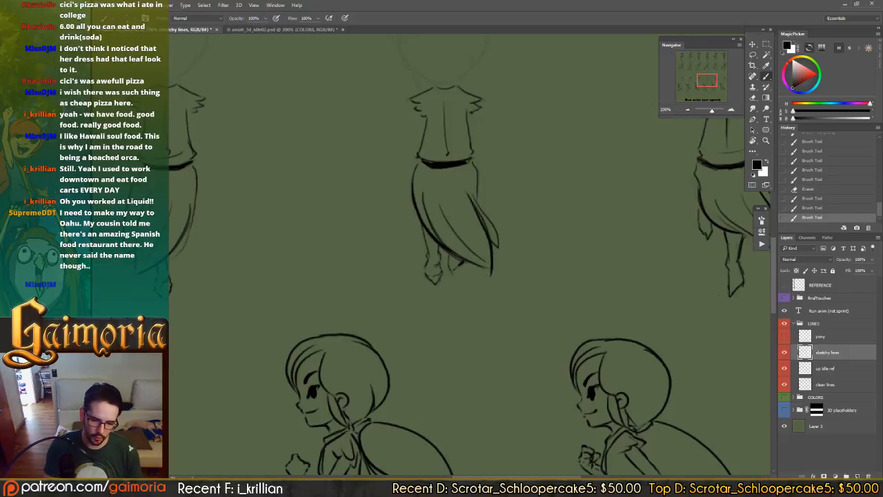
{"action": "key", "text": "ctrl+z"}
{"action": "mouse_move", "coordinate": [470, 197]}
{"action": "left_mouse_down"}
{"action": "mouse_move", "coordinate": [489, 280]}
{"action": "mouse_move", "coordinate": [491, 269]}
{"action": "left_mouse_up"}
{"action": "key", "text": "e"}
- Draw a bold curved line along the third figure's lower right skirt edge down to the bottom tip, redoing it until clean
{"action": "left_click_drag", "start_coordinate": [432, 239], "coordinate": [701, 254]}
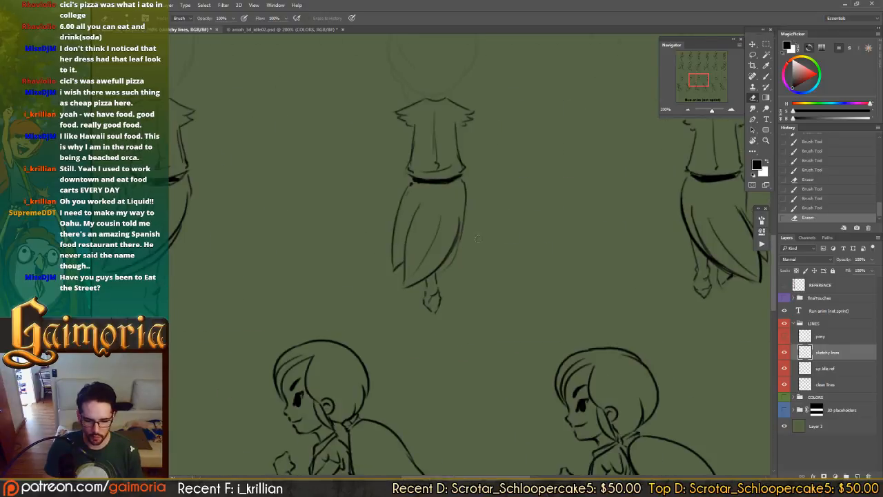
{"action": "key", "text": "b"}
{"action": "mouse_move", "coordinate": [461, 213]}
{"action": "left_mouse_down"}
{"action": "mouse_move", "coordinate": [442, 263]}
{"action": "mouse_move", "coordinate": [406, 285]}
{"action": "left_mouse_up"}
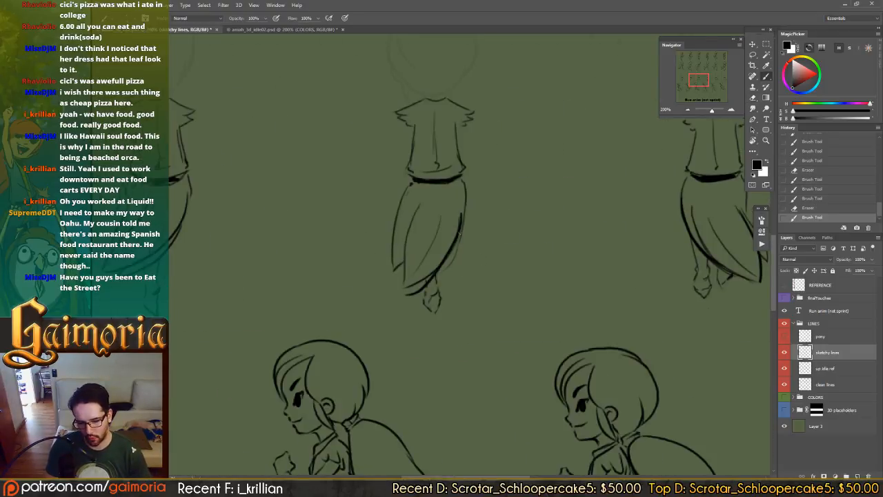
{"action": "key", "text": "ctrl+z"}
{"action": "key", "text": "ctrl+z"}
{"action": "key", "text": "ctrl+z"}
{"action": "key", "text": "ctrl+z"}
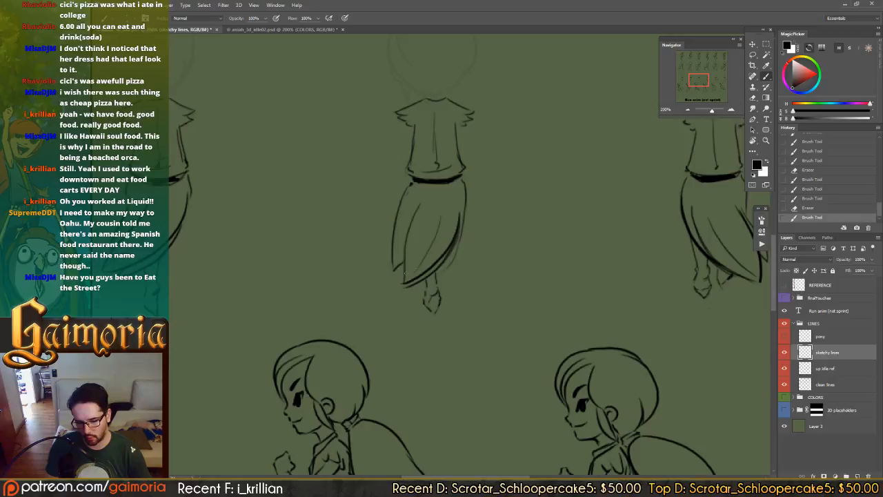
{"action": "key", "text": "ctrl+z"}
{"action": "mouse_move", "coordinate": [459, 221]}
{"action": "left_mouse_down"}
{"action": "mouse_move", "coordinate": [453, 242]}
{"action": "mouse_move", "coordinate": [403, 290]}
{"action": "left_mouse_up"}
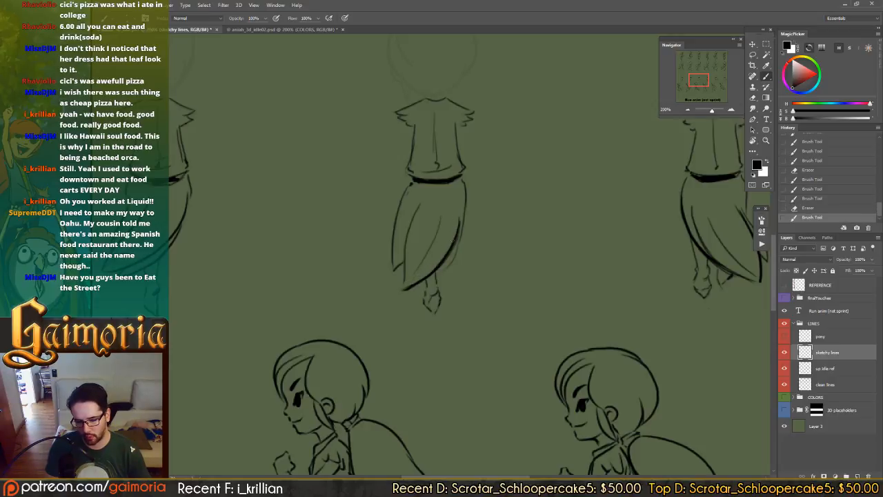
{"action": "key", "text": "ctrl+z"}
{"action": "key", "text": "ctrl+z"}
{"action": "key", "text": "ctrl+z"}
{"action": "key", "text": "ctrl+z"}
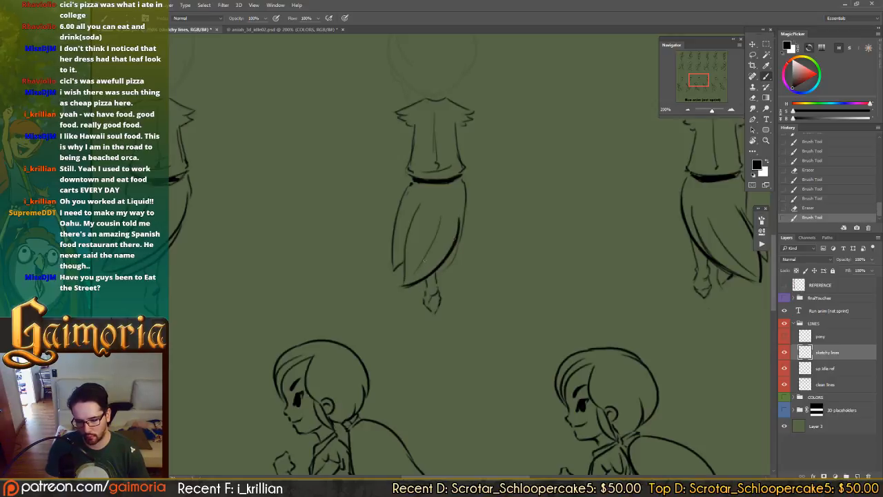
- Darken the third figure's inner fold, left skirt tip and right hip edge with bolder strokes, erasing stray line bits
{"action": "key", "text": "e"}
{"action": "mouse_move", "coordinate": [452, 215]}
{"action": "left_mouse_down"}
{"action": "mouse_move", "coordinate": [445, 241]}
{"action": "mouse_move", "coordinate": [450, 212]}
{"action": "mouse_move", "coordinate": [409, 262]}
{"action": "mouse_move", "coordinate": [413, 216]}
{"action": "mouse_move", "coordinate": [412, 277]}
{"action": "mouse_move", "coordinate": [416, 214]}
{"action": "left_mouse_up"}
{"action": "key", "text": "b"}
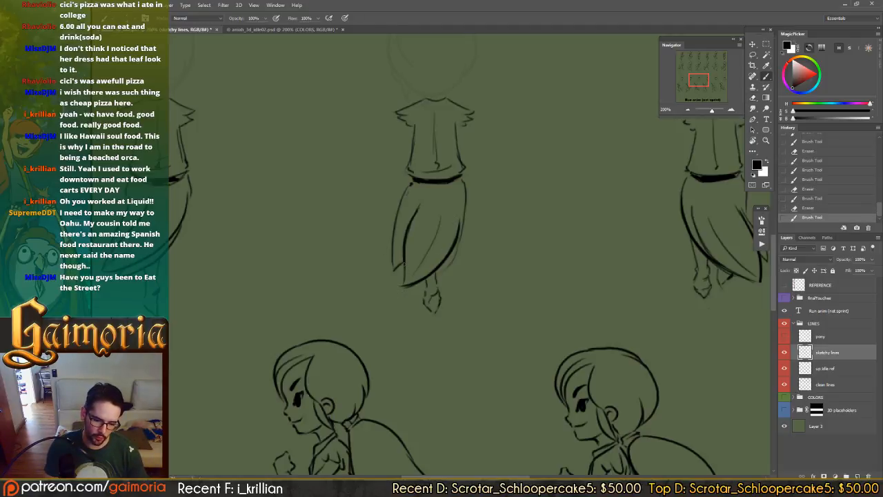
{"action": "left_click_drag", "start_coordinate": [404, 264], "coordinate": [394, 270]}
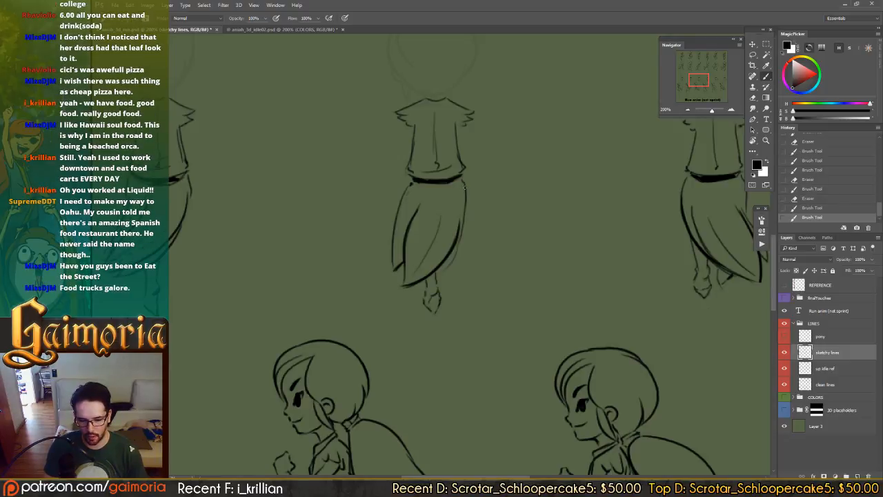
{"action": "left_click_drag", "start_coordinate": [463, 184], "coordinate": [457, 256]}
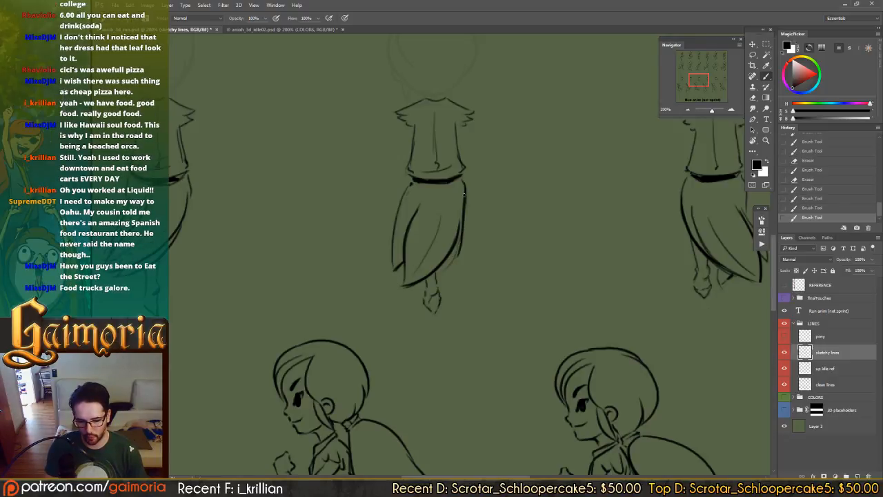
{"action": "key", "text": "ctrl+z"}
{"action": "left_click_drag", "start_coordinate": [464, 184], "coordinate": [454, 265]}
- Thin the heavy lower right curve of the second figure's skirt with the Eraser
{"action": "left_click_drag", "start_coordinate": [369, 250], "coordinate": [497, 221]}
{"action": "left_click_drag", "start_coordinate": [399, 242], "coordinate": [560, 250]}
{"action": "key", "text": "e"}
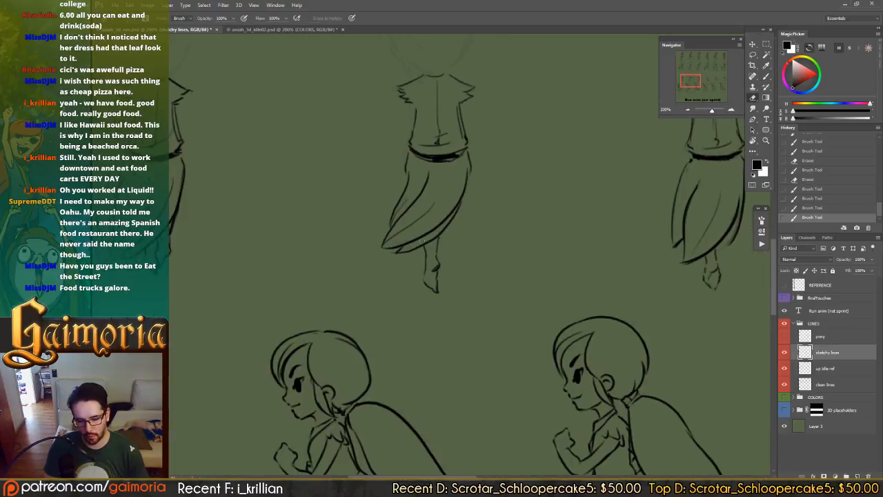
{"action": "left_click_drag", "start_coordinate": [427, 236], "coordinate": [463, 182]}
{"action": "key", "text": "ctrl+z"}
{"action": "key", "text": "ctrl+z"}
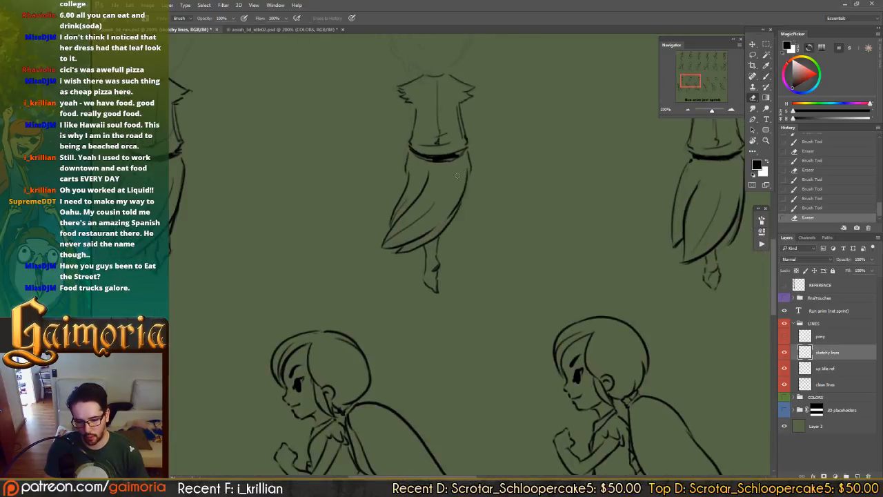
{"action": "key", "text": "ctrl+z"}
{"action": "key", "text": "ctrl+z"}
{"action": "key", "text": "ctrl+z"}
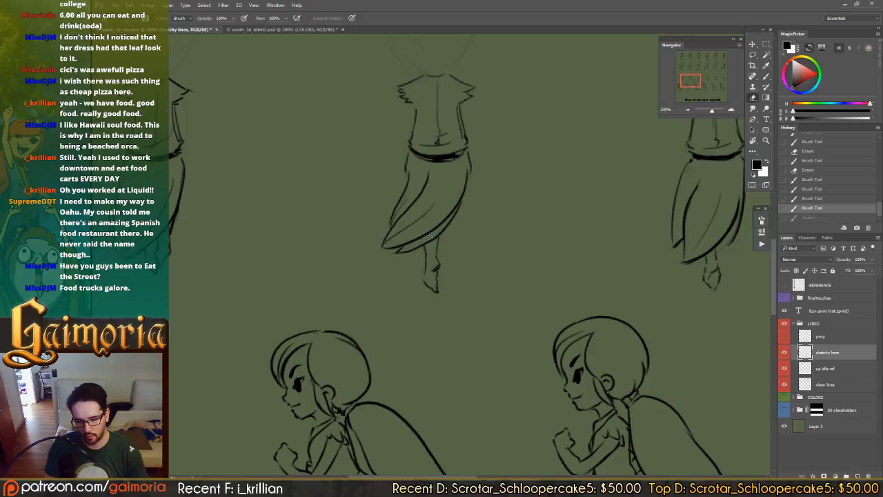
{"action": "key", "text": "ctrl+z"}
{"action": "mouse_move", "coordinate": [421, 229]}
{"action": "left_mouse_down"}
{"action": "mouse_move", "coordinate": [452, 207]}
{"action": "mouse_move", "coordinate": [464, 179]}
{"action": "left_mouse_up"}
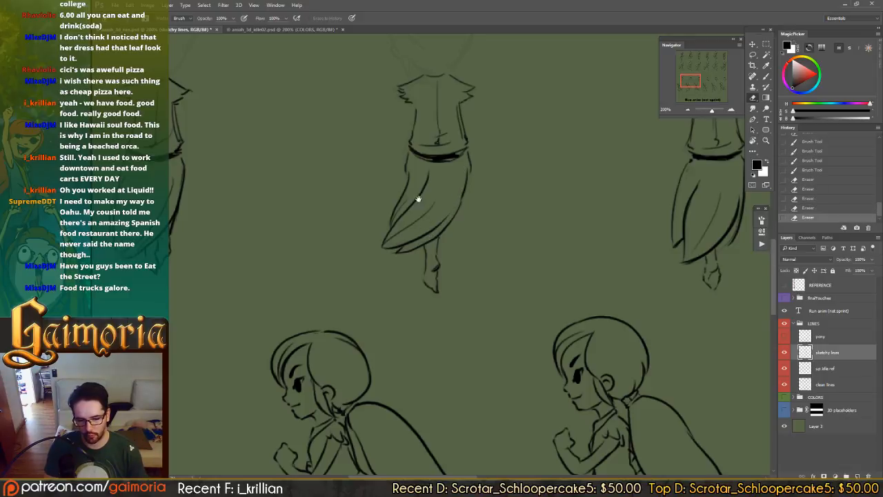
- Draw a bold diagonal fold curve across the first figure's skirt down to its lower left tip, retrying until it fits
{"action": "left_click_drag", "start_coordinate": [417, 199], "coordinate": [487, 209]}
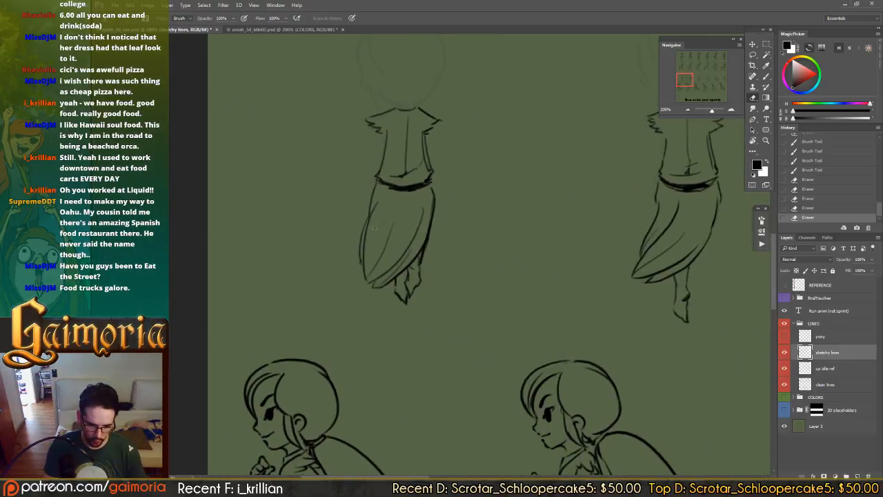
{"action": "key", "text": "b"}
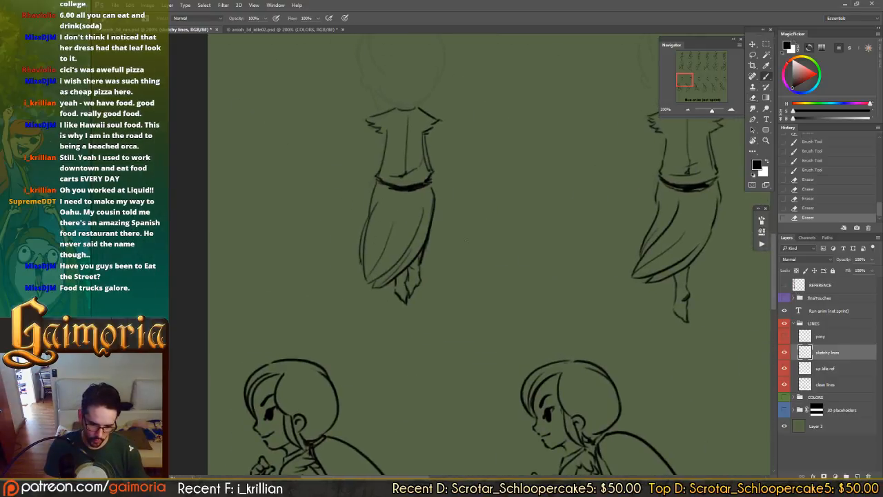
{"action": "left_click_drag", "start_coordinate": [423, 212], "coordinate": [372, 282]}
{"action": "key", "text": "ctrl+z"}
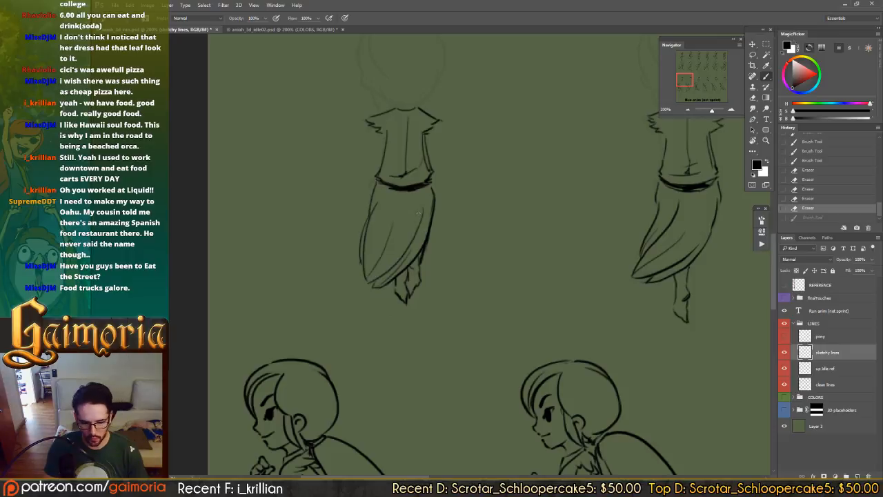
{"action": "left_click_drag", "start_coordinate": [423, 211], "coordinate": [372, 281]}
{"action": "key", "text": "ctrl+z"}
{"action": "left_click_drag", "start_coordinate": [424, 218], "coordinate": [380, 282]}
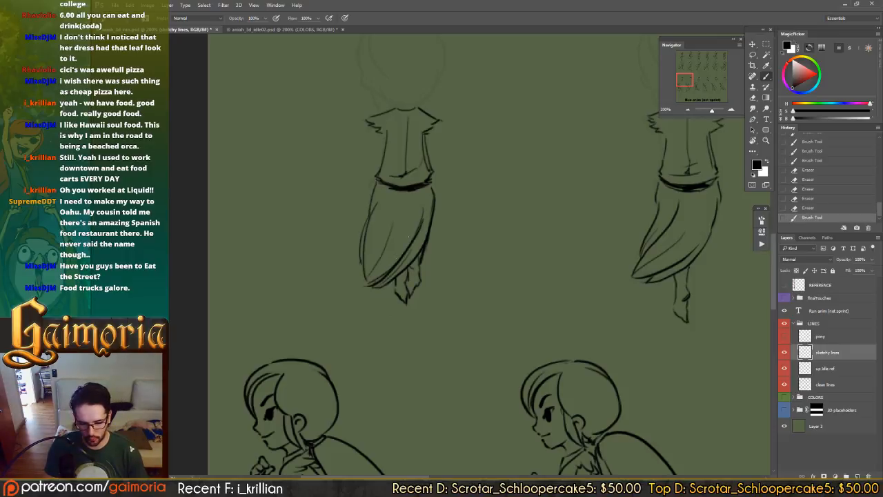
{"action": "key", "text": "ctrl+z"}
{"action": "left_click_drag", "start_coordinate": [422, 215], "coordinate": [364, 283]}
{"action": "key", "text": "ctrl+z"}
{"action": "left_click_drag", "start_coordinate": [422, 219], "coordinate": [370, 280]}
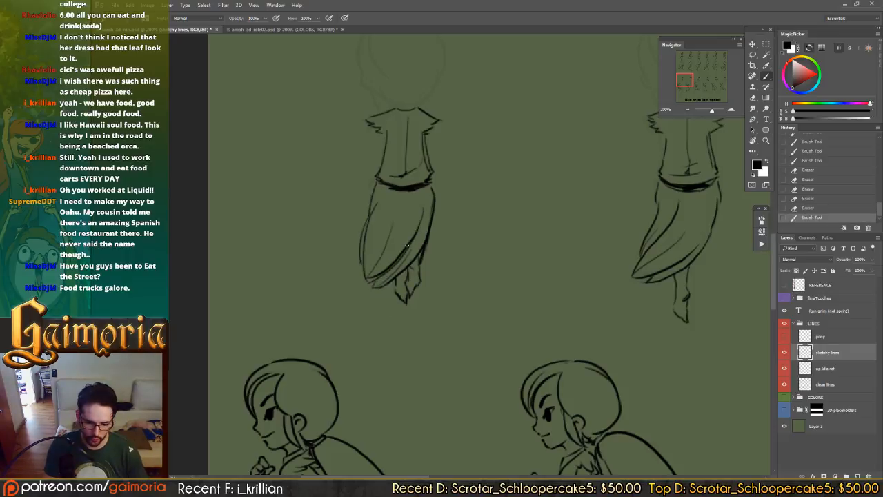
{"action": "key", "text": "ctrl+z"}
{"action": "left_click_drag", "start_coordinate": [423, 220], "coordinate": [359, 287]}
{"action": "key", "text": "ctrl+z"}
{"action": "left_click_drag", "start_coordinate": [422, 220], "coordinate": [364, 284]}
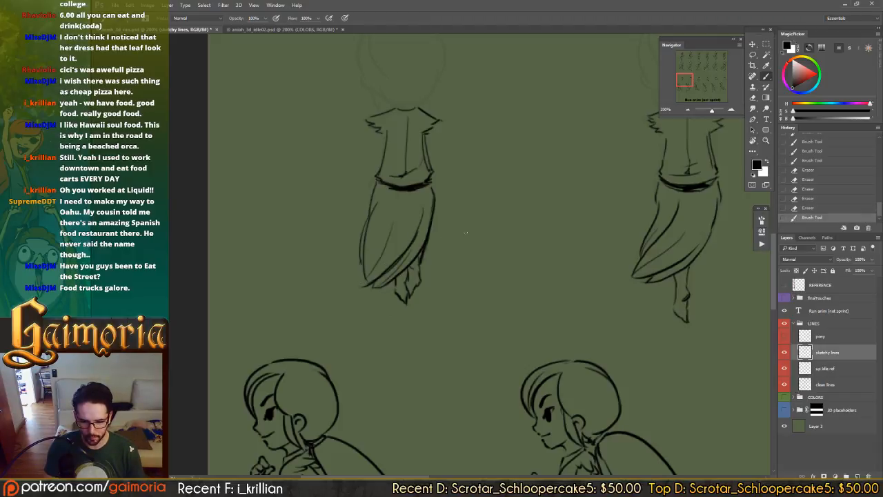
- Return to the last figures in the row and save the sprite sheet
{"action": "left_click_drag", "start_coordinate": [450, 235], "coordinate": [290, 244]}
{"action": "left_click_drag", "start_coordinate": [617, 248], "coordinate": [276, 256]}
{"action": "mouse_move", "coordinate": [504, 249]}
{"action": "left_mouse_down"}
{"action": "mouse_move", "coordinate": [394, 252]}
{"action": "mouse_move", "coordinate": [269, 234]}
{"action": "left_mouse_up"}
{"action": "mouse_move", "coordinate": [621, 285]}
{"action": "left_mouse_down"}
{"action": "mouse_move", "coordinate": [457, 253]}
{"action": "mouse_move", "coordinate": [326, 292]}
{"action": "left_mouse_up"}
{"action": "mouse_move", "coordinate": [407, 269]}
{"action": "left_mouse_down"}
{"action": "mouse_move", "coordinate": [287, 320]}
{"action": "mouse_move", "coordinate": [367, 286]}
{"action": "left_mouse_up"}
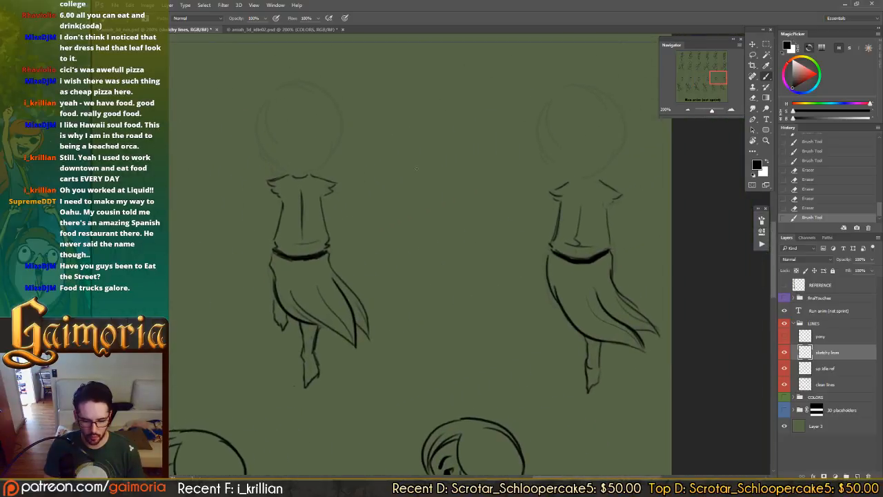
{"action": "key", "text": "v"}
{"action": "key", "text": "ctrl+s"}
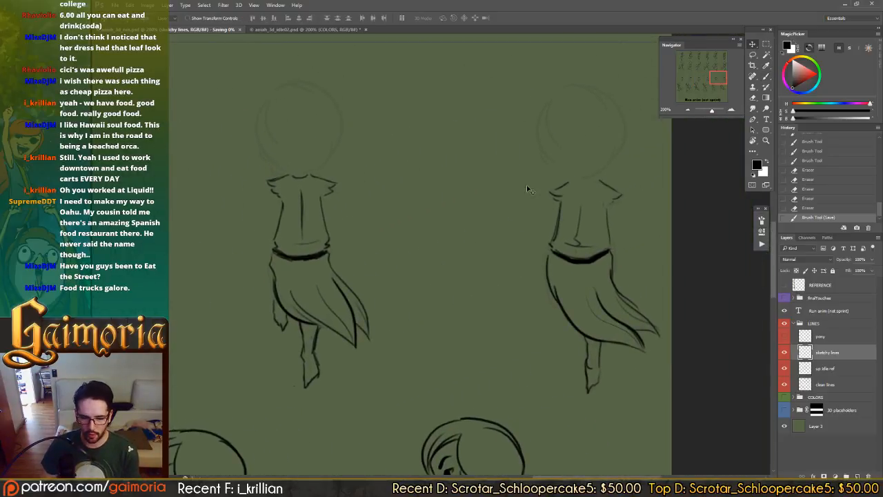
- Toggle the visibility of the sketchy lines and pony layers to check what each one contains
{"action": "left_click", "coordinate": [784, 352]}
{"action": "left_click", "coordinate": [784, 353]}
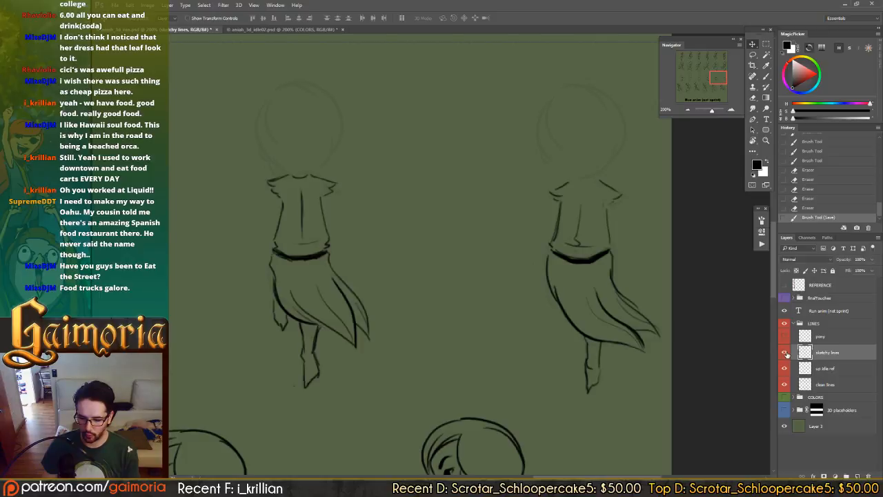
{"action": "left_click", "coordinate": [784, 353]}
{"action": "left_click", "coordinate": [784, 352]}
{"action": "mouse_move", "coordinate": [568, 300]}
{"action": "left_mouse_down"}
{"action": "mouse_move", "coordinate": [580, 296]}
{"action": "mouse_move", "coordinate": [529, 284]}
{"action": "mouse_move", "coordinate": [543, 287]}
{"action": "left_mouse_up"}
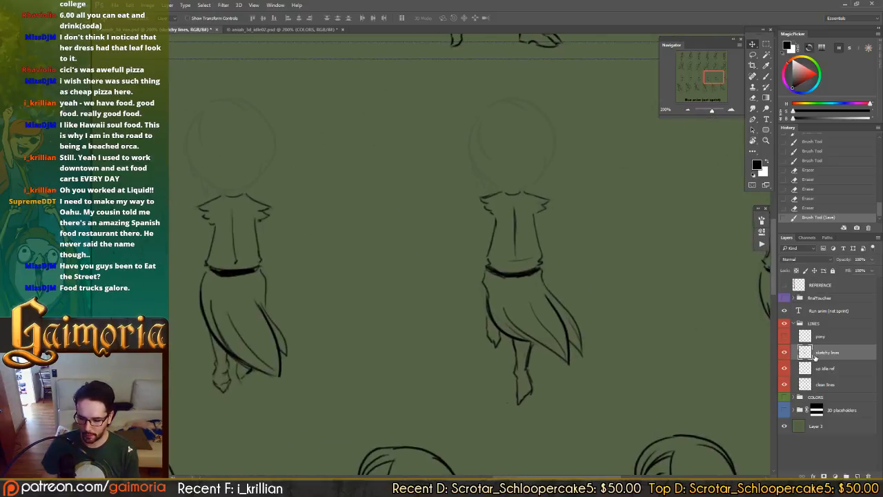
{"action": "left_click", "coordinate": [784, 338]}
{"action": "left_click", "coordinate": [783, 338]}
{"action": "left_click_drag", "start_coordinate": [621, 328], "coordinate": [478, 319]}
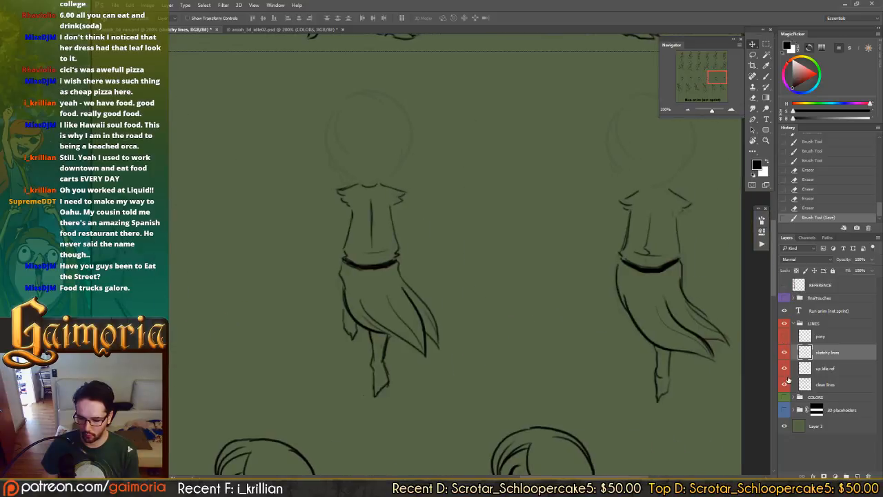
- On the up idle ref layer, lasso the faint heads of the last two figures in the back-view row
{"action": "left_click", "coordinate": [804, 372]}
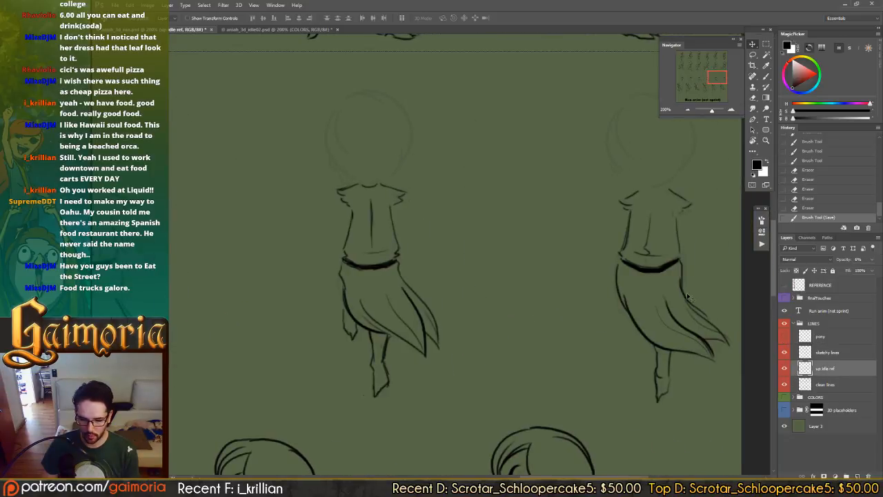
{"action": "key", "text": "l"}
{"action": "left_click_drag", "start_coordinate": [701, 173], "coordinate": [676, 200]}
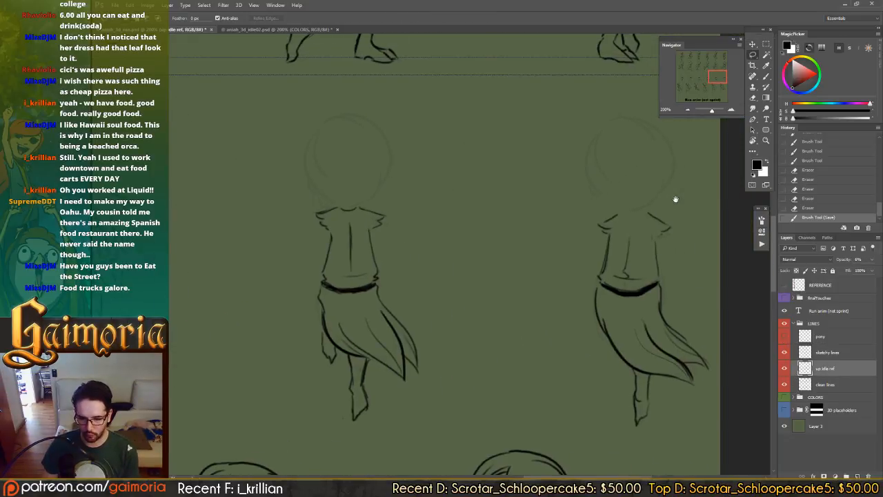
{"action": "mouse_move", "coordinate": [505, 90]}
{"action": "left_mouse_down"}
{"action": "mouse_move", "coordinate": [371, 91]}
{"action": "mouse_move", "coordinate": [234, 138]}
{"action": "left_mouse_up"}
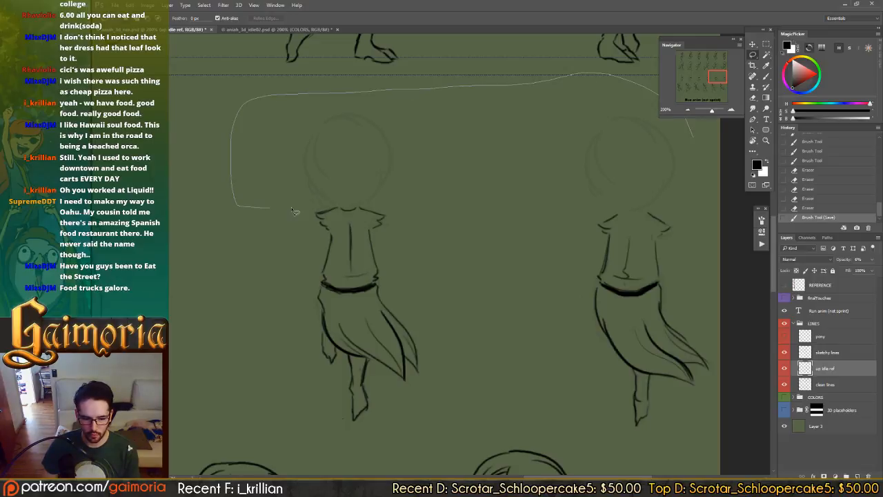
{"action": "left_click_drag", "start_coordinate": [425, 206], "coordinate": [574, 214]}
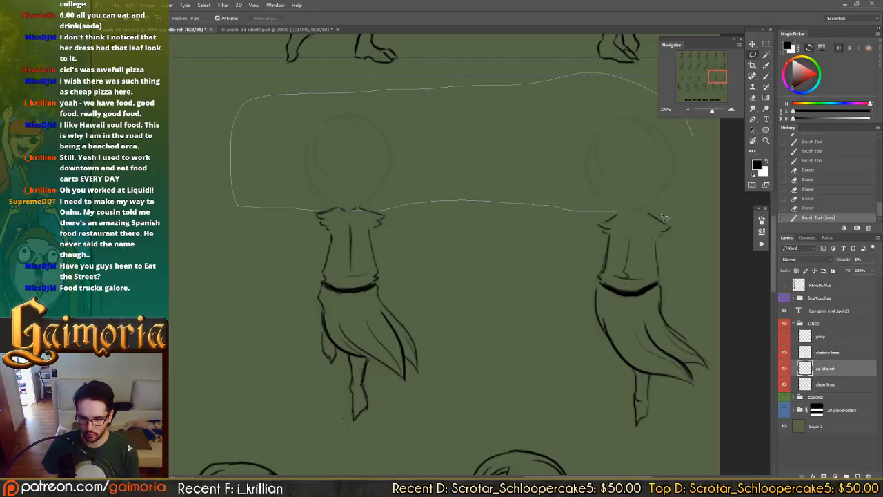
{"action": "left_click_drag", "start_coordinate": [661, 215], "coordinate": [692, 201]}
- Extend the lasso selection leftward over the remaining faint heads until the whole row's heads are included
{"action": "left_click_drag", "start_coordinate": [285, 194], "coordinate": [620, 207]}
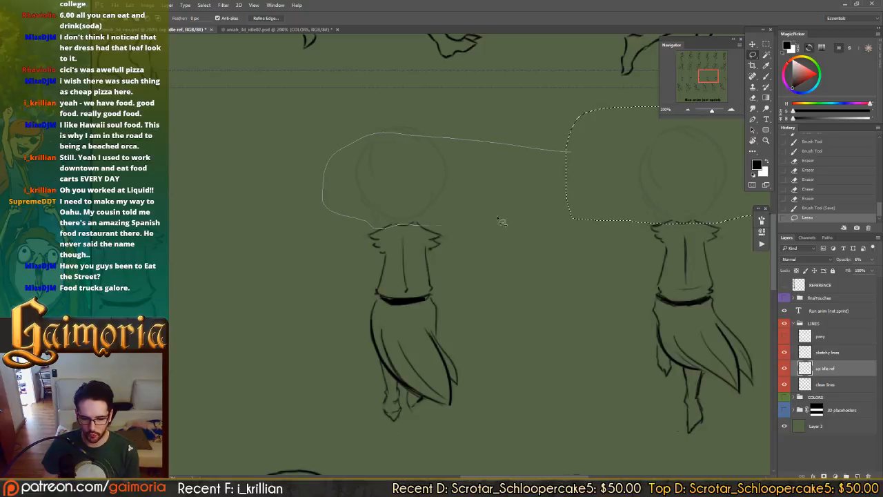
{"action": "mouse_move", "coordinate": [407, 222]}
{"action": "left_mouse_down"}
{"action": "mouse_move", "coordinate": [436, 218]}
{"action": "mouse_move", "coordinate": [445, 197]}
{"action": "mouse_move", "coordinate": [685, 214]}
{"action": "left_mouse_up"}
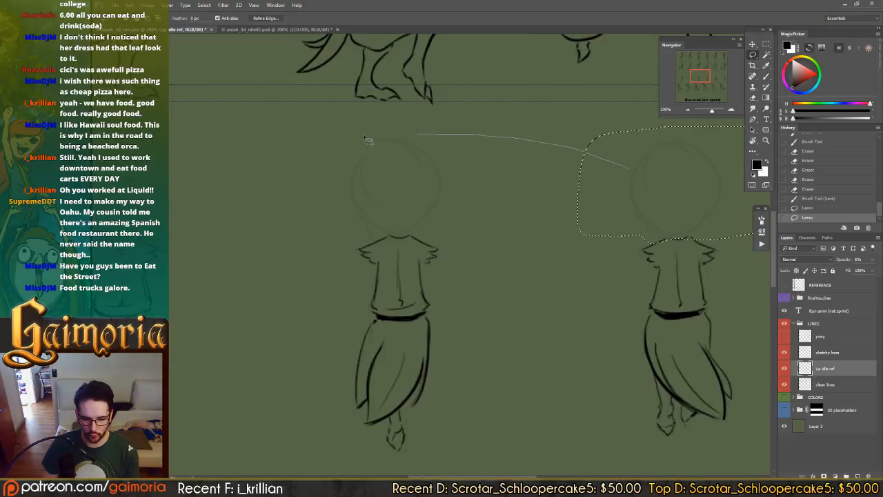
{"action": "left_click_drag", "start_coordinate": [411, 242], "coordinate": [614, 201]}
{"action": "left_click_drag", "start_coordinate": [405, 198], "coordinate": [582, 199]}
{"action": "mouse_move", "coordinate": [482, 197]}
{"action": "left_mouse_down"}
{"action": "mouse_move", "coordinate": [427, 161]}
{"action": "mouse_move", "coordinate": [308, 129]}
{"action": "left_mouse_up"}
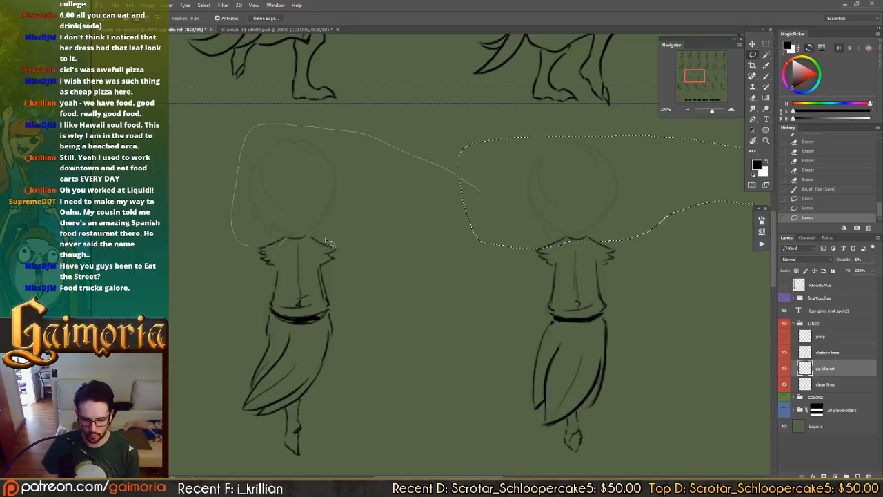
{"action": "left_click_drag", "start_coordinate": [496, 209], "coordinate": [498, 209]}
{"action": "left_click_drag", "start_coordinate": [381, 212], "coordinate": [605, 216]}
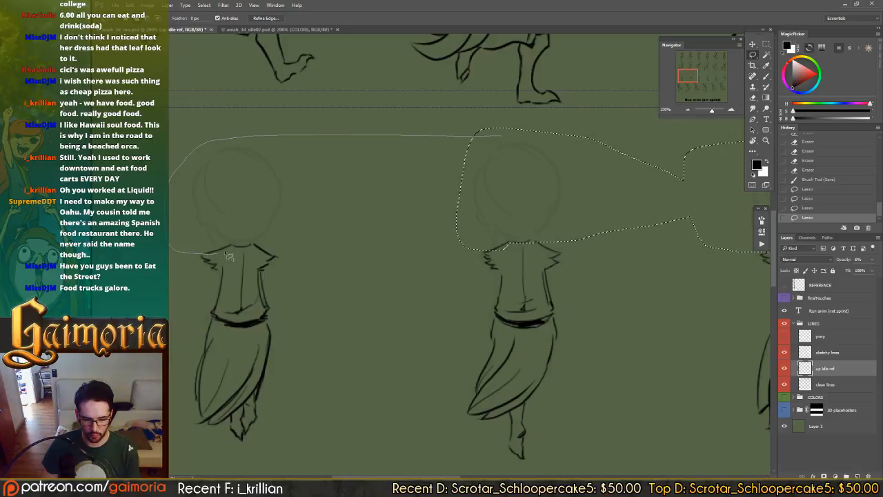
{"action": "left_click_drag", "start_coordinate": [422, 234], "coordinate": [512, 227]}
{"action": "left_click_drag", "start_coordinate": [215, 220], "coordinate": [414, 221]}
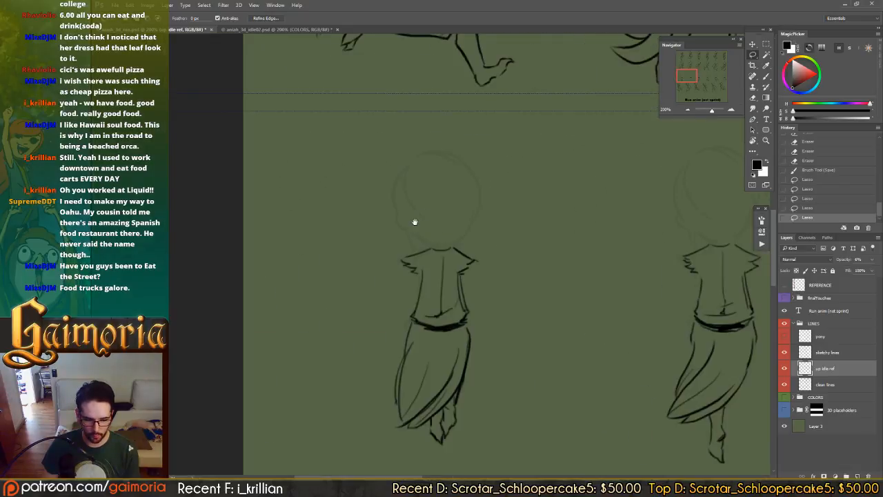
- Raise the up idle ref layer's opacity to 100% and mask the layer to the selected heads
{"action": "left_click_drag", "start_coordinate": [534, 221], "coordinate": [257, 221]}
{"action": "left_click_drag", "start_coordinate": [607, 228], "coordinate": [290, 228]}
{"action": "mouse_move", "coordinate": [731, 229]}
{"action": "left_mouse_down"}
{"action": "mouse_move", "coordinate": [283, 229]}
{"action": "mouse_move", "coordinate": [374, 231]}
{"action": "mouse_move", "coordinate": [348, 231]}
{"action": "left_mouse_up"}
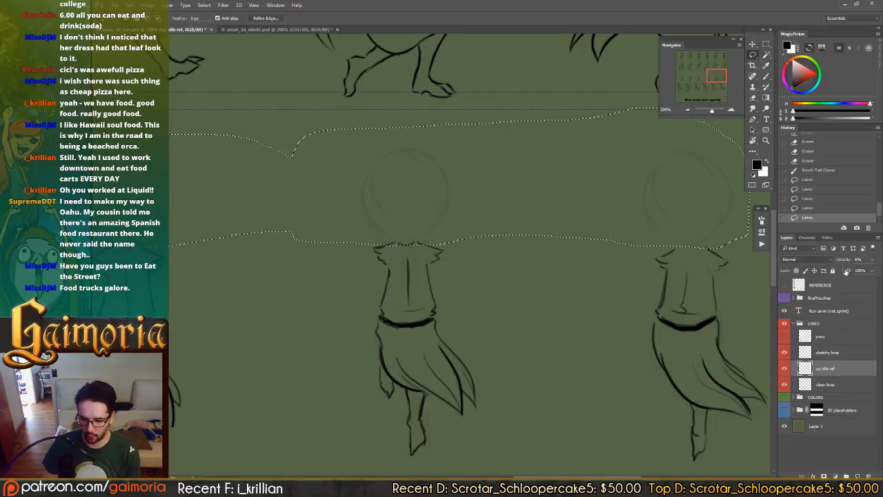
{"action": "left_click_drag", "start_coordinate": [841, 260], "coordinate": [880, 270]}
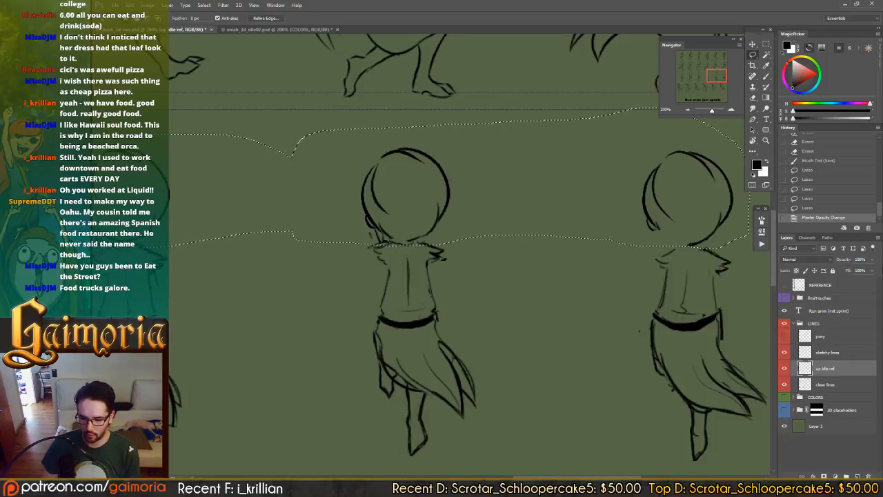
{"action": "left_click", "coordinate": [824, 475]}
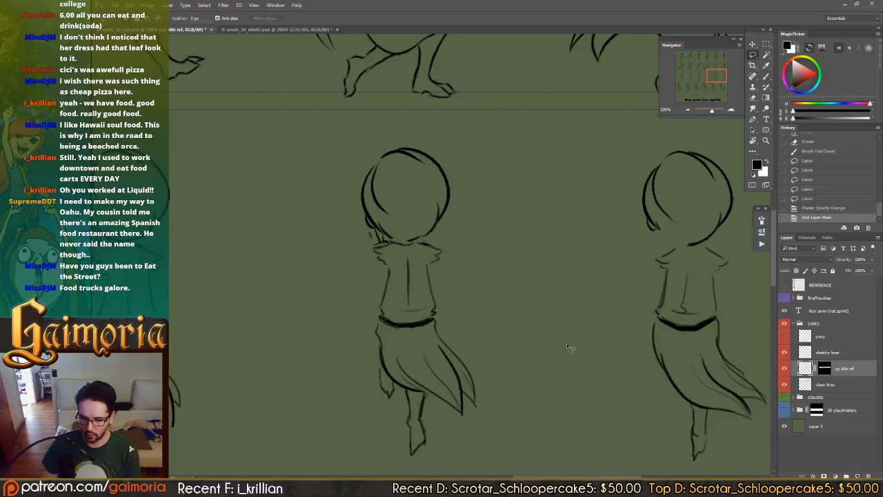
- Check the masked heads across the whole row and save the sprite sheet
{"action": "left_click_drag", "start_coordinate": [384, 333], "coordinate": [658, 331]}
{"action": "left_click_drag", "start_coordinate": [345, 331], "coordinate": [672, 324]}
{"action": "left_click_drag", "start_coordinate": [541, 326], "coordinate": [340, 310]}
{"action": "left_click_drag", "start_coordinate": [540, 309], "coordinate": [341, 301]}
{"action": "key", "text": "ctrl+s"}
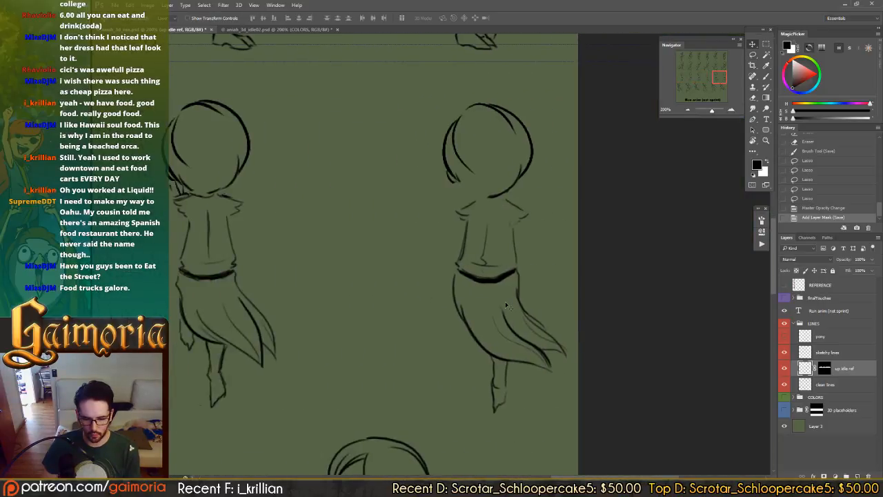
{"action": "left_click_drag", "start_coordinate": [418, 305], "coordinate": [666, 310]}
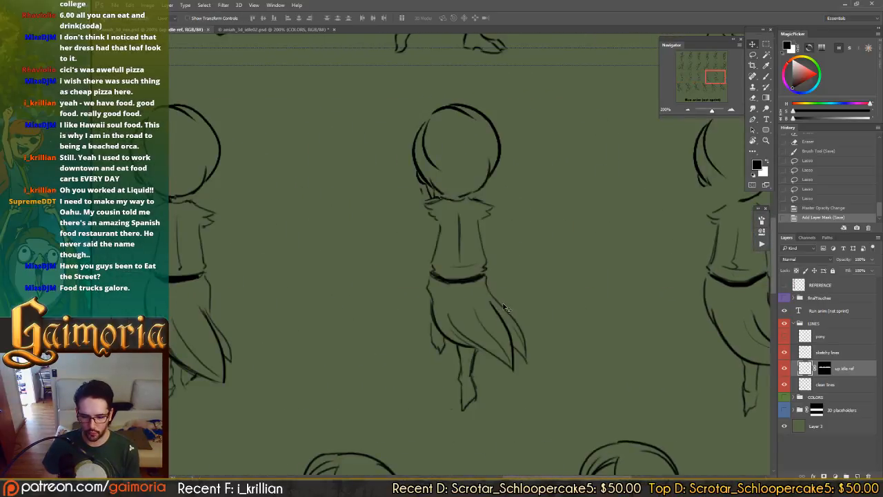
- Hide the green background layer and export the sheet as a PNG, replacing aniah_3d_run.png in the movement folder
{"action": "key", "text": "ctrl+shift+s"}
{"action": "key", "text": "Escape"}
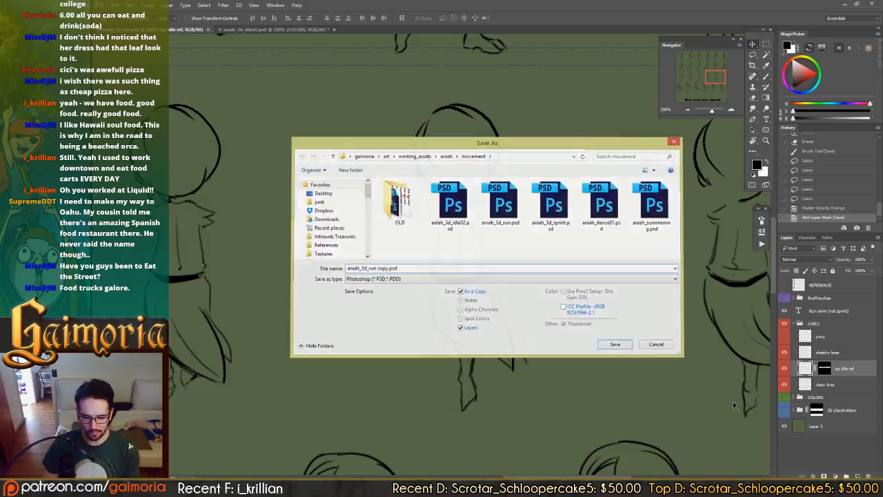
{"action": "left_click", "coordinate": [782, 426]}
{"action": "key", "text": "ctrl+shift+s"}
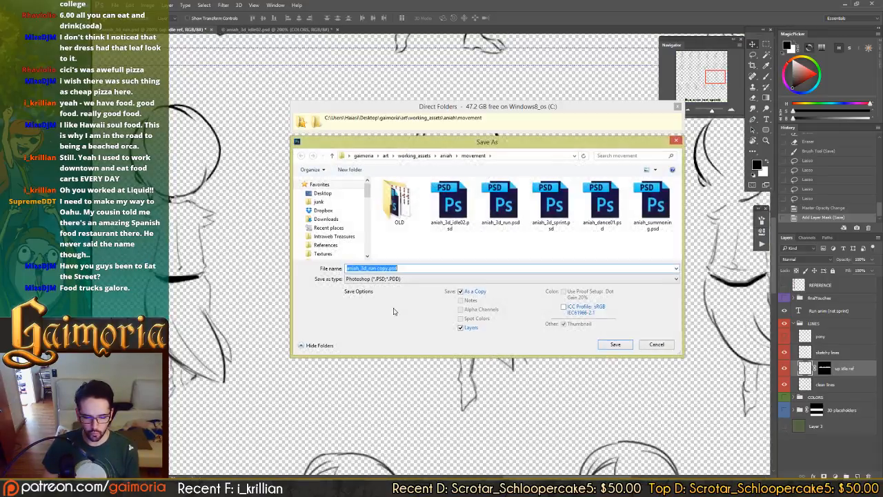
{"action": "left_click", "coordinate": [377, 278]}
{"action": "left_click", "coordinate": [360, 381]}
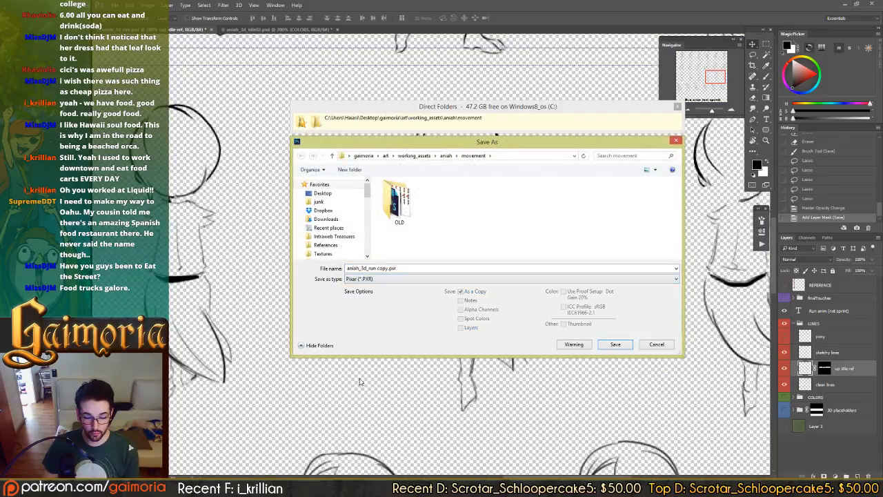
{"action": "left_click", "coordinate": [368, 279]}
{"action": "left_click", "coordinate": [363, 391]}
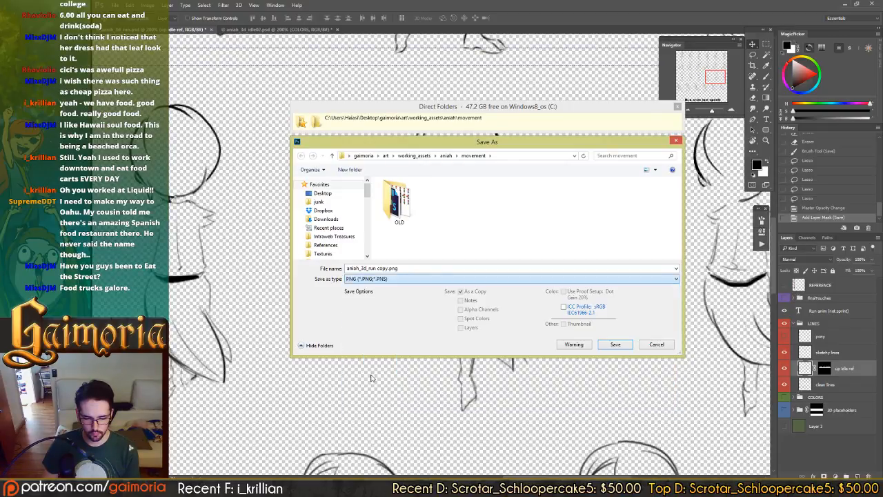
{"action": "double_click", "coordinate": [500, 203]}
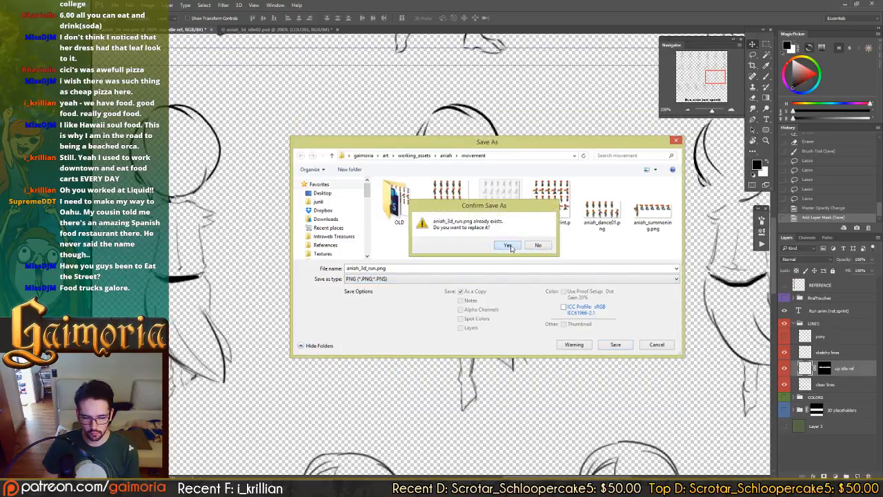
{"action": "left_click", "coordinate": [508, 246]}
{"action": "left_click", "coordinate": [505, 127]}
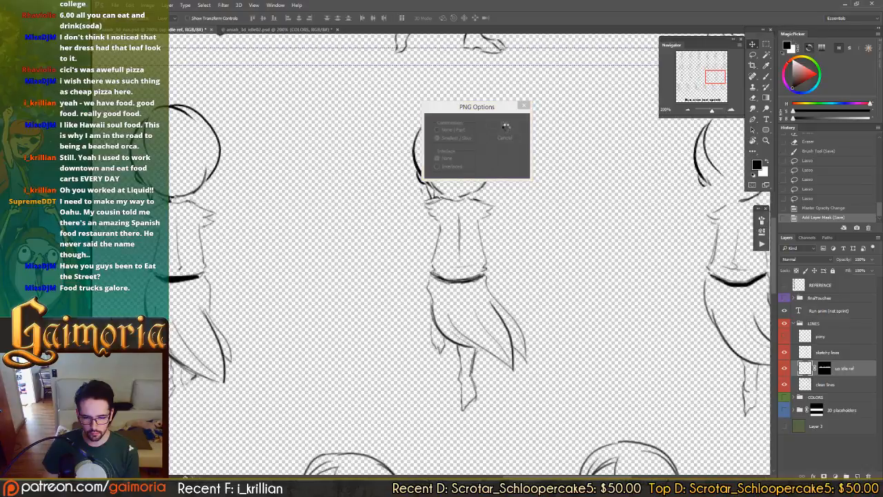
- Copy aniah_3d_run.png from the movement folder into the Unity project's Aniah sprites folder, replacing the existing file
{"action": "left_click", "coordinate": [201, 487]}
{"action": "left_click", "coordinate": [203, 454]}
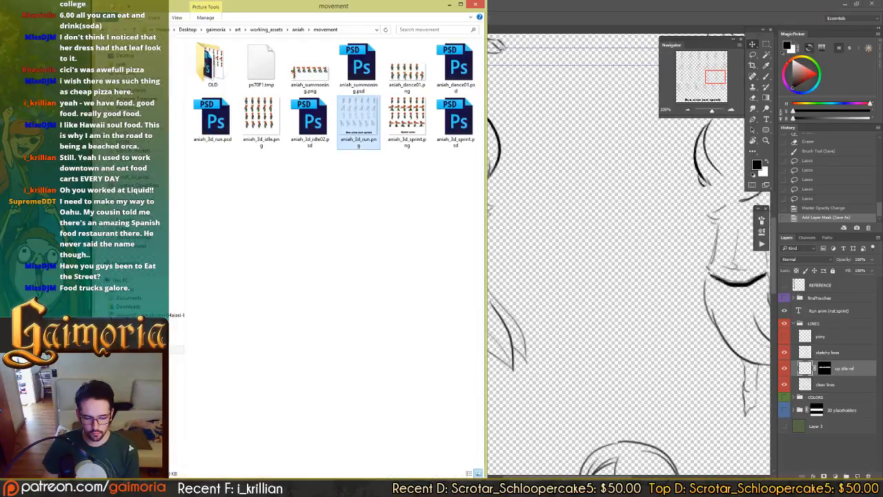
{"action": "left_click", "coordinate": [201, 486]}
{"action": "left_click", "coordinate": [293, 413]}
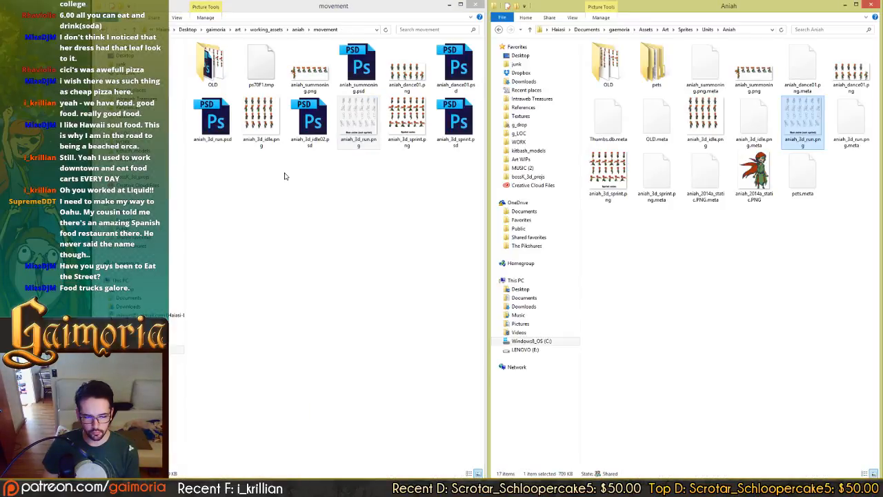
{"action": "left_click_drag", "start_coordinate": [310, 120], "coordinate": [634, 272]}
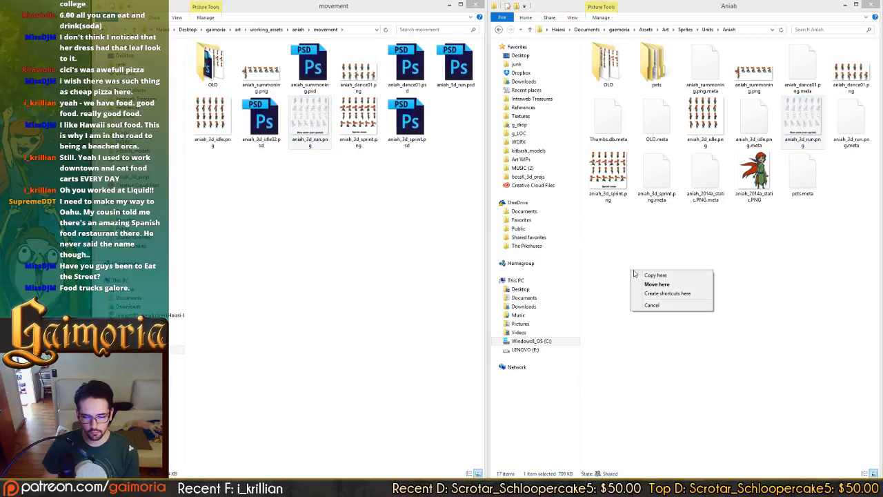
{"action": "left_click", "coordinate": [637, 274]}
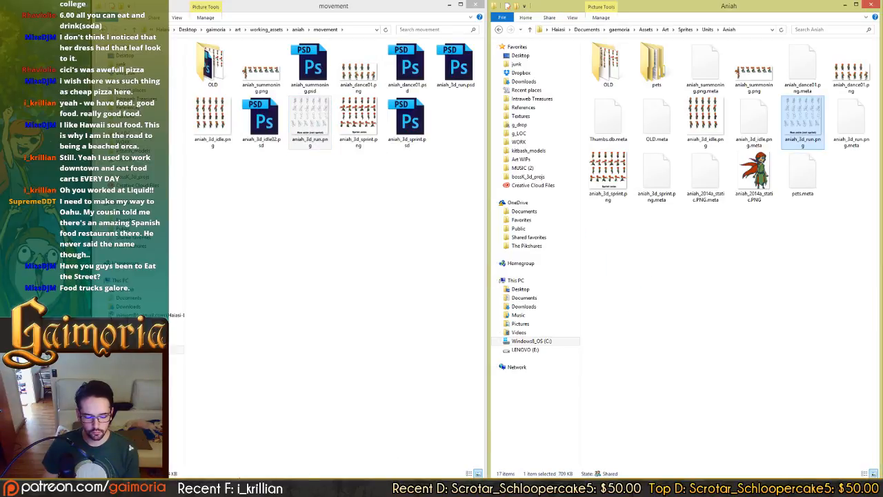
{"action": "left_click", "coordinate": [238, 484]}
{"action": "left_click", "coordinate": [295, 424]}
{"action": "key", "text": "Return"}
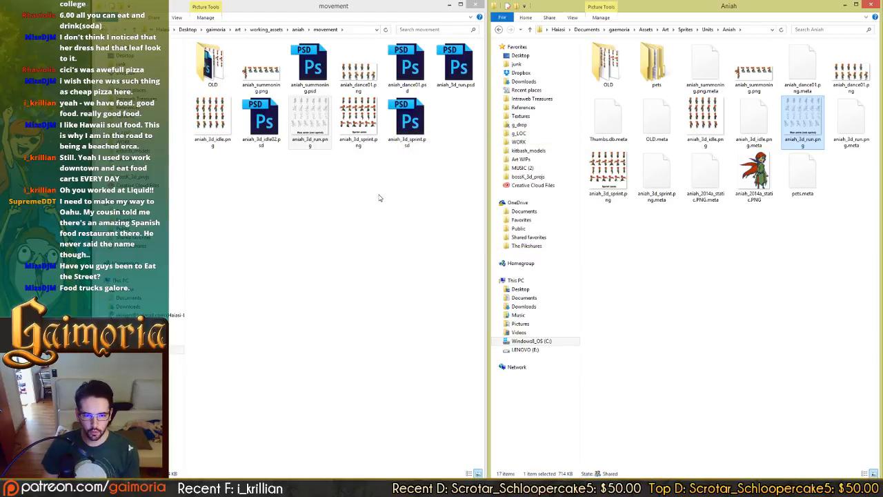
- Switch to Unity and run the character around the game scene to preview the updated run animation
{"action": "left_click", "coordinate": [427, 203]}
{"action": "left_click", "coordinate": [641, 231]}
{"action": "left_click", "coordinate": [419, 305]}
{"action": "left_click", "coordinate": [369, 301]}
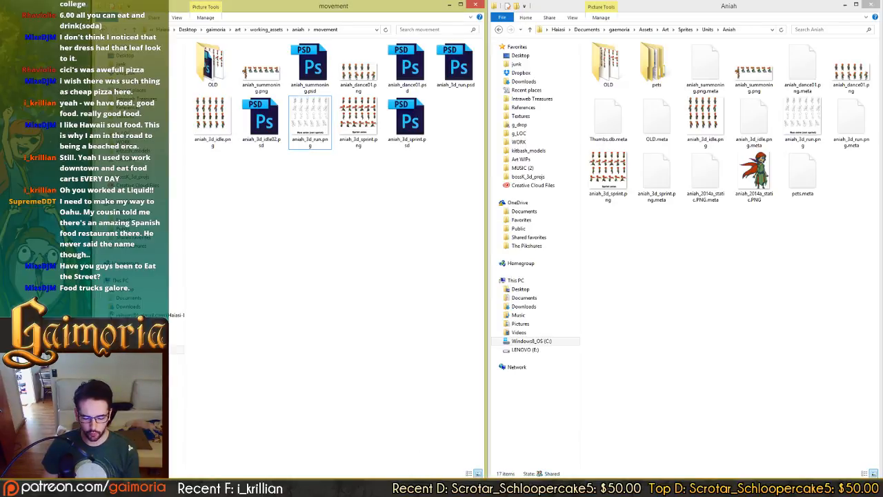
{"action": "mouse_move", "coordinate": [402, 488]}
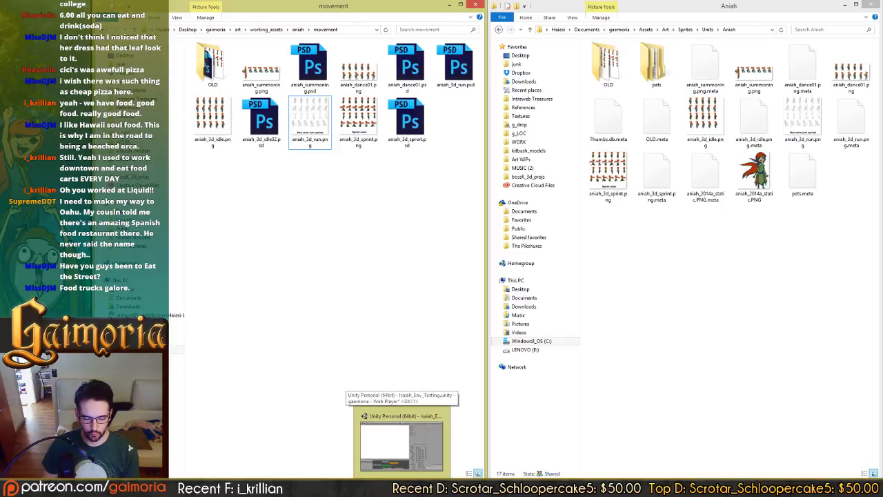
{"action": "left_click", "coordinate": [402, 447]}
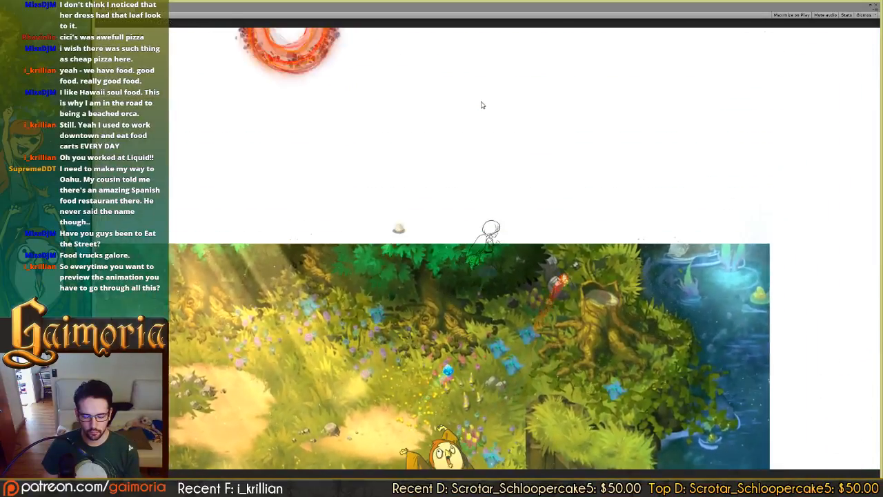
{"action": "key", "text": "d"}
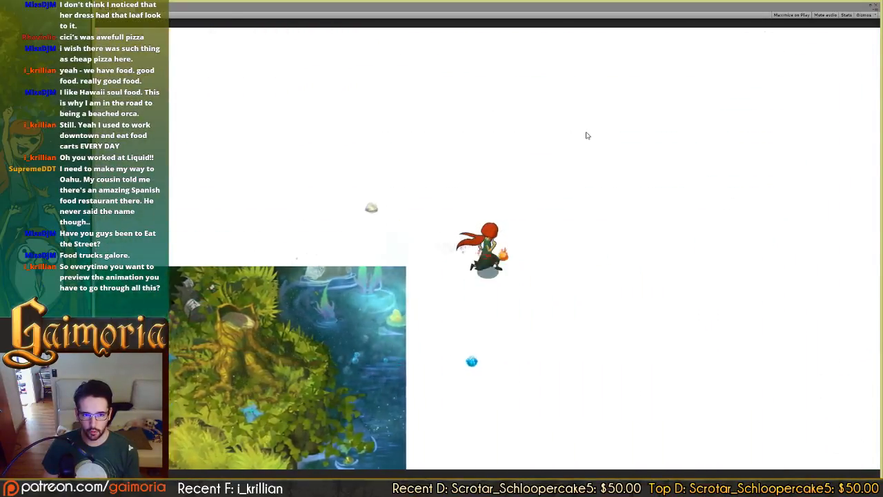
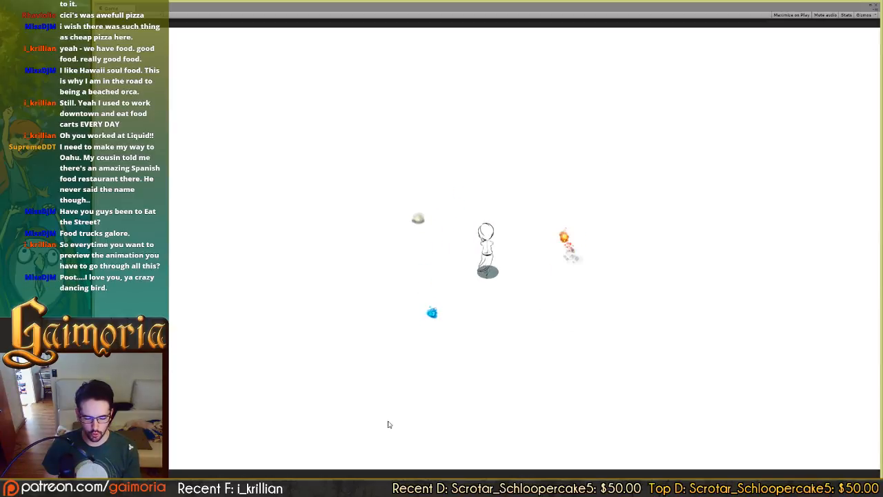
- Return to the Photoshop sprite sheet, make sketchy lines the active layer and show the green background again
{"action": "key", "text": "alt+Tab"}
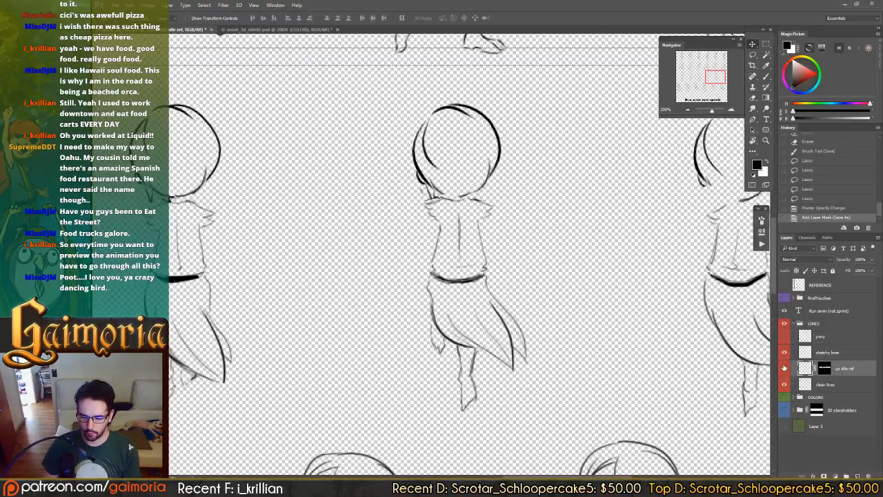
{"action": "left_click", "coordinate": [801, 350]}
{"action": "left_click", "coordinate": [784, 426]}
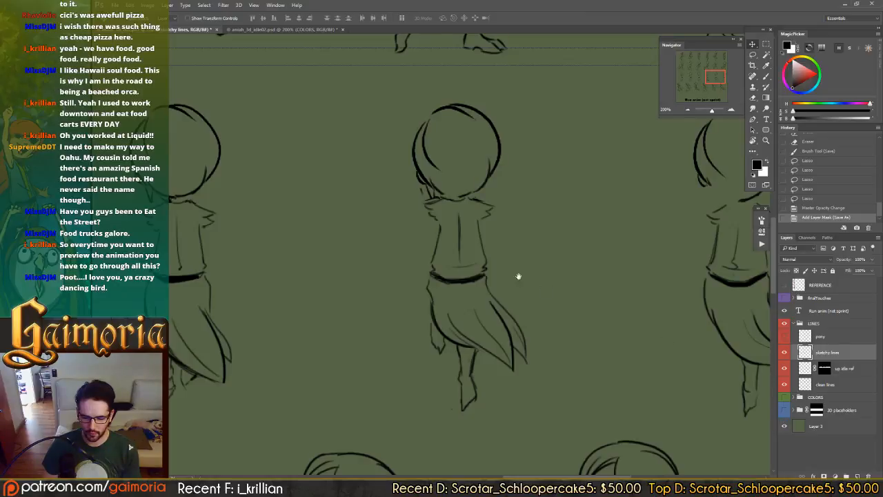
- Lasso the sketched body below the head in the first back-view frame and widen it to about 112% around the neck
{"action": "left_click_drag", "start_coordinate": [346, 279], "coordinate": [717, 268]}
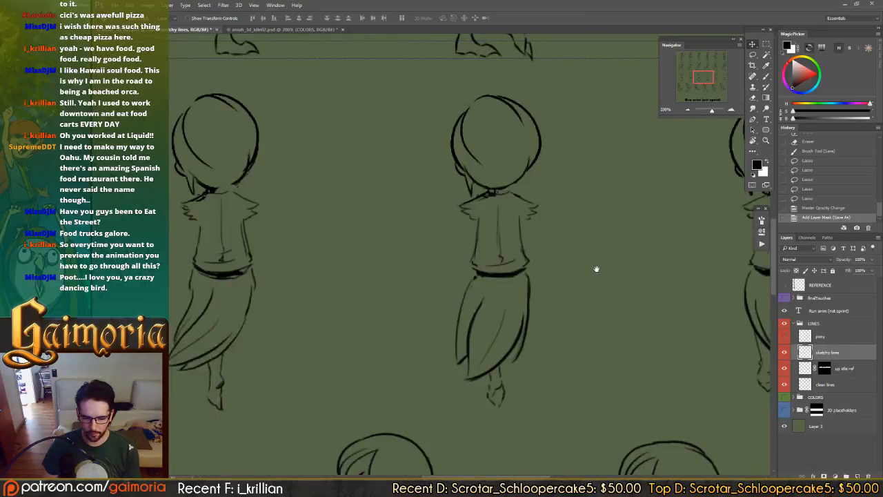
{"action": "left_click_drag", "start_coordinate": [424, 251], "coordinate": [678, 246]}
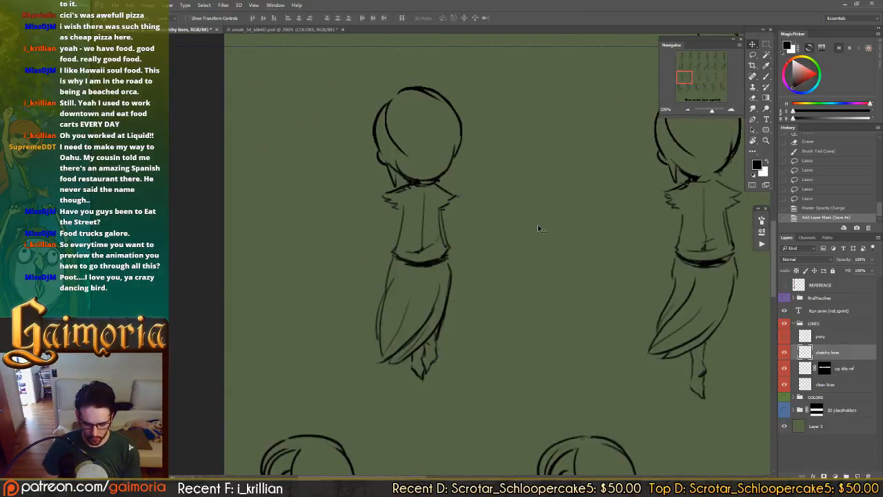
{"action": "key", "text": "l"}
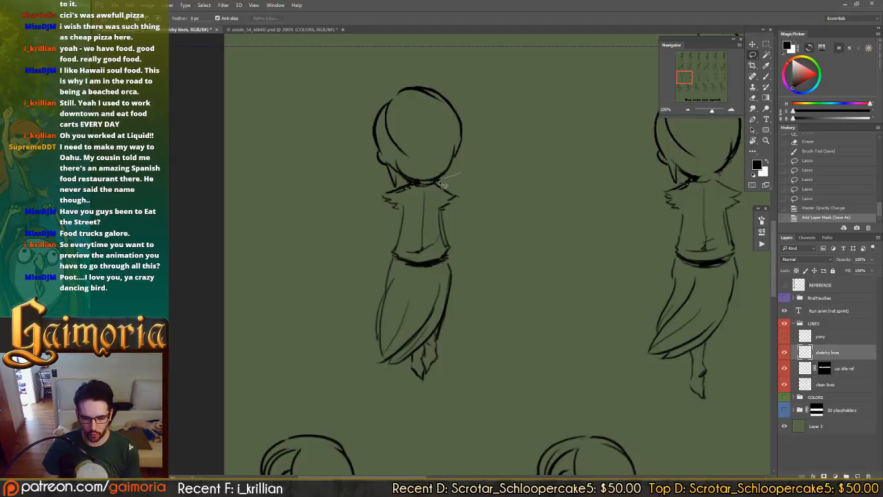
{"action": "mouse_move", "coordinate": [440, 183]}
{"action": "left_mouse_down"}
{"action": "mouse_move", "coordinate": [415, 178]}
{"action": "mouse_move", "coordinate": [267, 227]}
{"action": "left_mouse_up"}
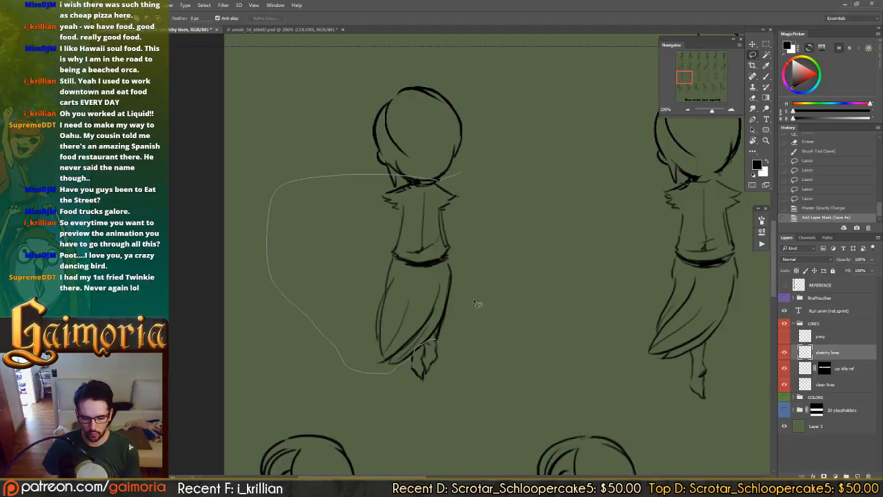
{"action": "left_click_drag", "start_coordinate": [475, 303], "coordinate": [481, 248]}
{"action": "key", "text": "v"}
{"action": "key", "text": "Left"}
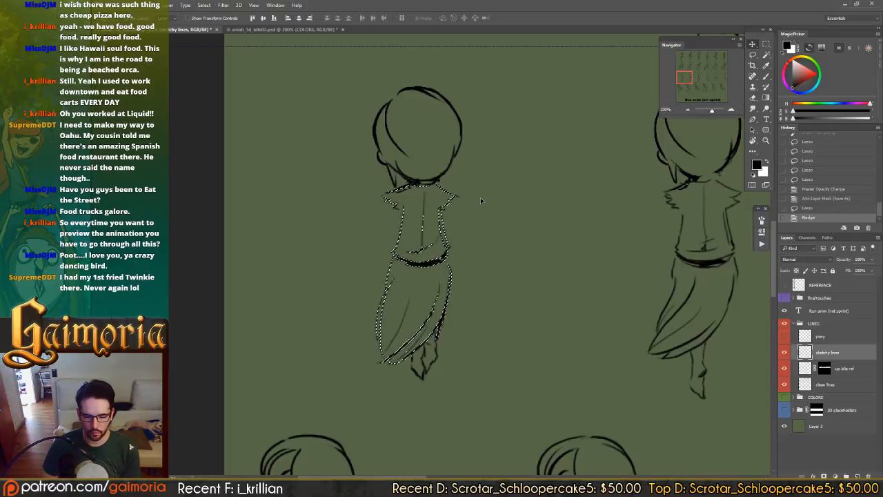
{"action": "key", "text": "ctrl+t"}
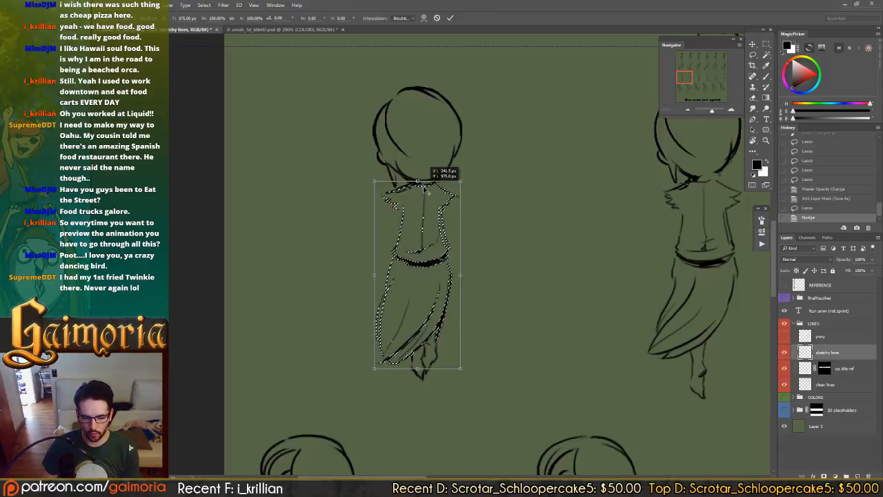
{"action": "left_click_drag", "start_coordinate": [460, 274], "coordinate": [463, 274]}
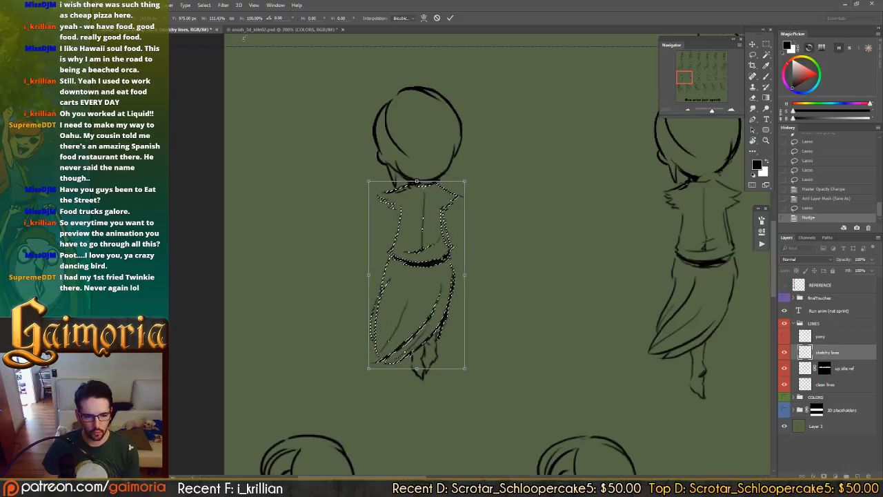
{"action": "left_click", "coordinate": [218, 17]}
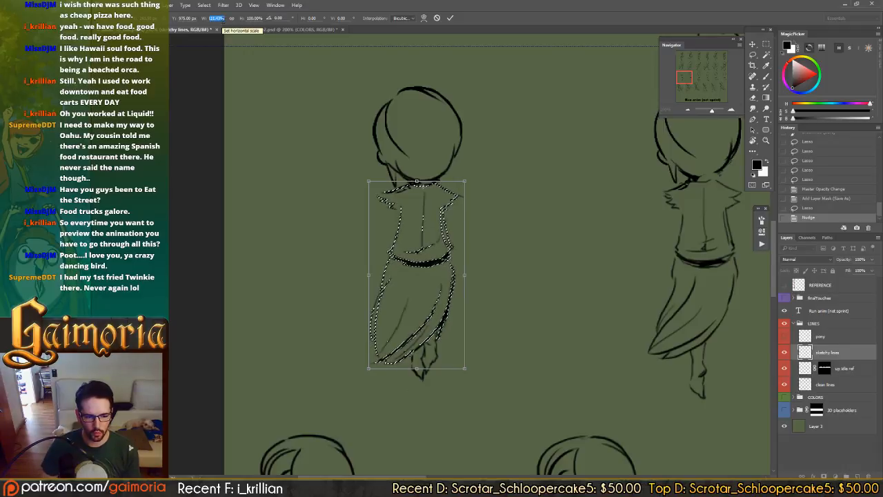
{"action": "type", "text": "100"}
{"action": "key", "text": "Return"}
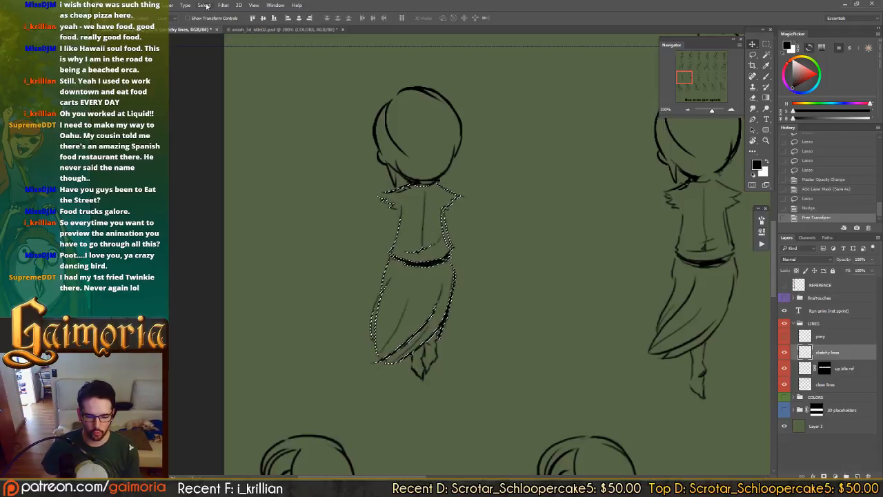
- Lasso the second back-view frame's torso and skirt and scale them to 112% width around the neck
{"action": "key", "text": "l"}
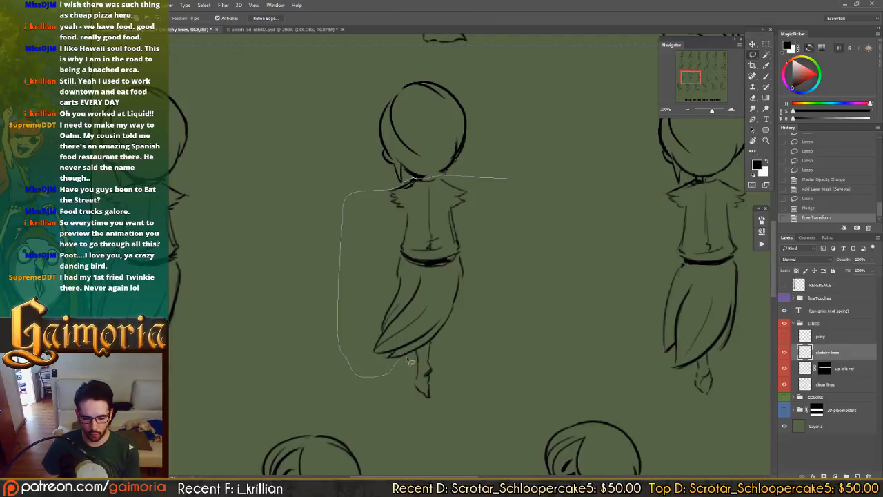
{"action": "left_click_drag", "start_coordinate": [504, 266], "coordinate": [505, 268]}
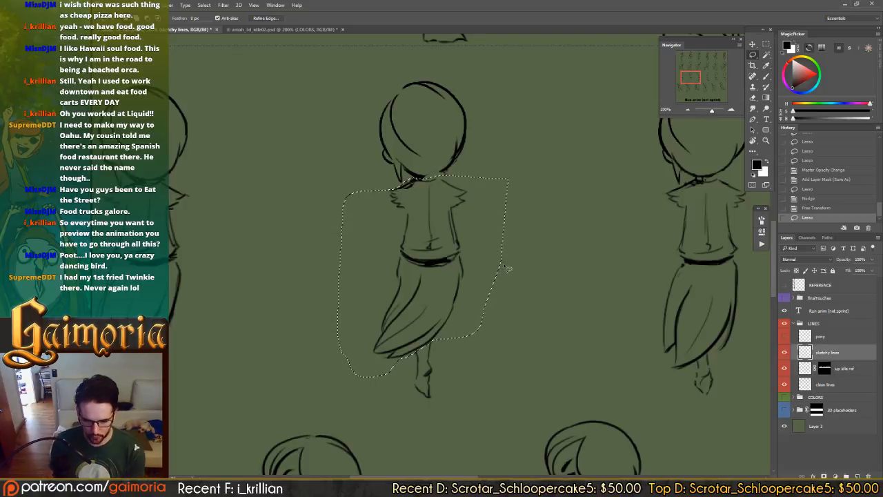
{"action": "key", "text": "ctrl+Up"}
{"action": "key", "text": "ctrl+Down"}
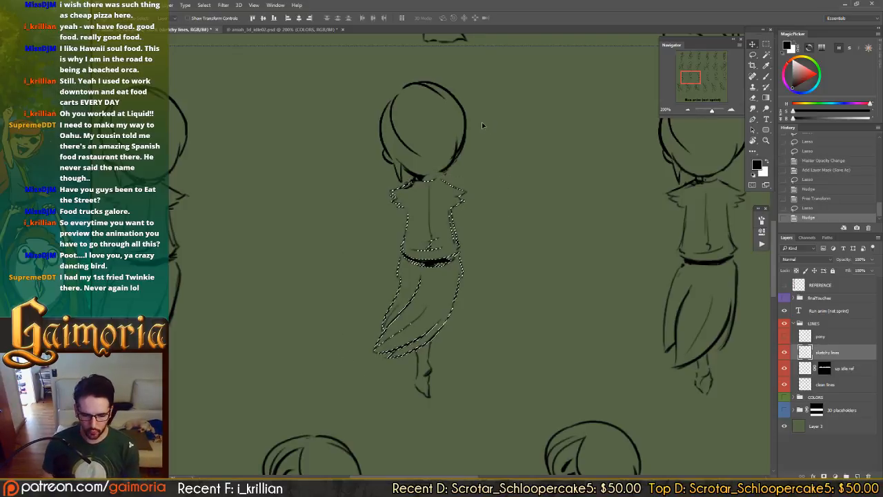
{"action": "key", "text": "ctrl+t"}
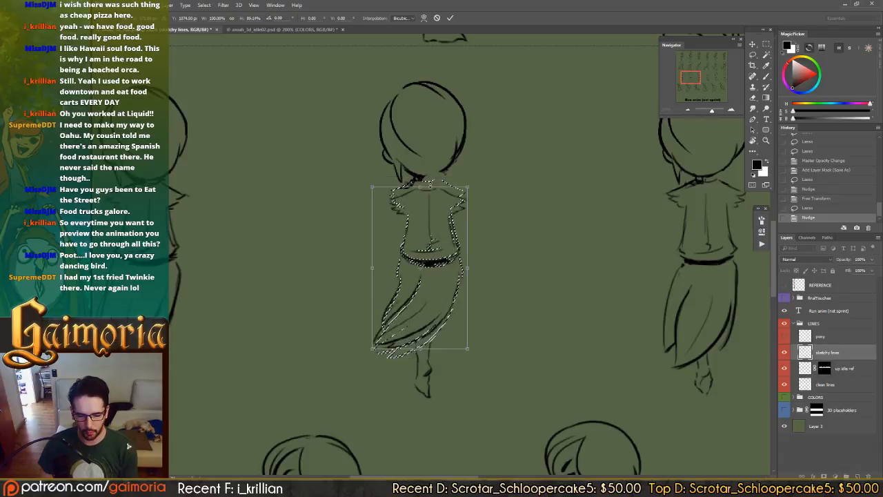
{"action": "left_click_drag", "start_coordinate": [420, 268], "coordinate": [429, 183]}
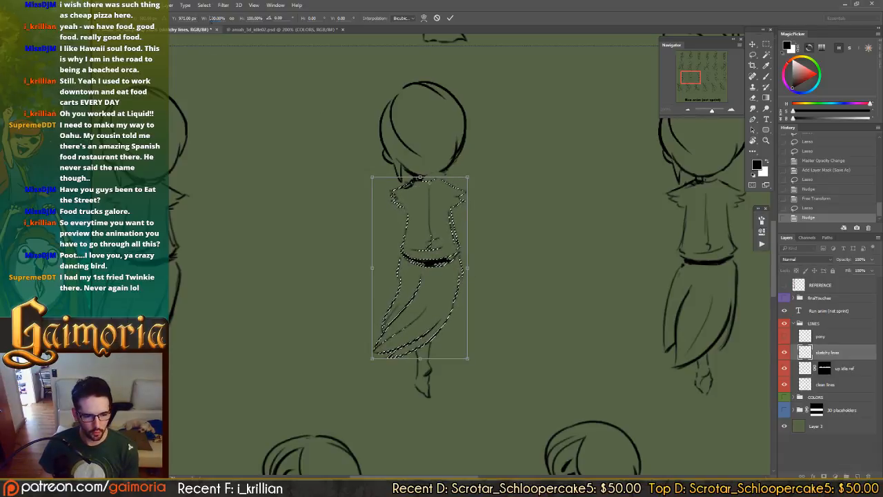
{"action": "double_click", "coordinate": [212, 19]}
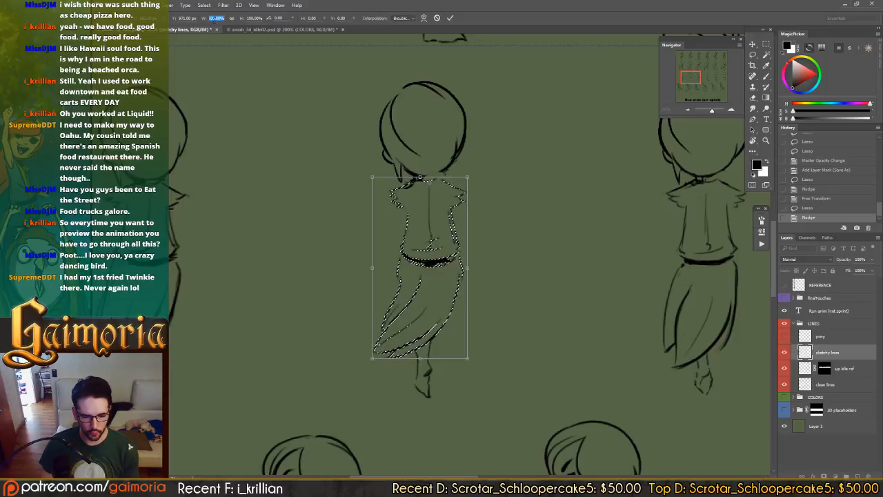
{"action": "type", "text": "112"}
{"action": "key", "text": "Return"}
{"action": "key", "text": "Return"}
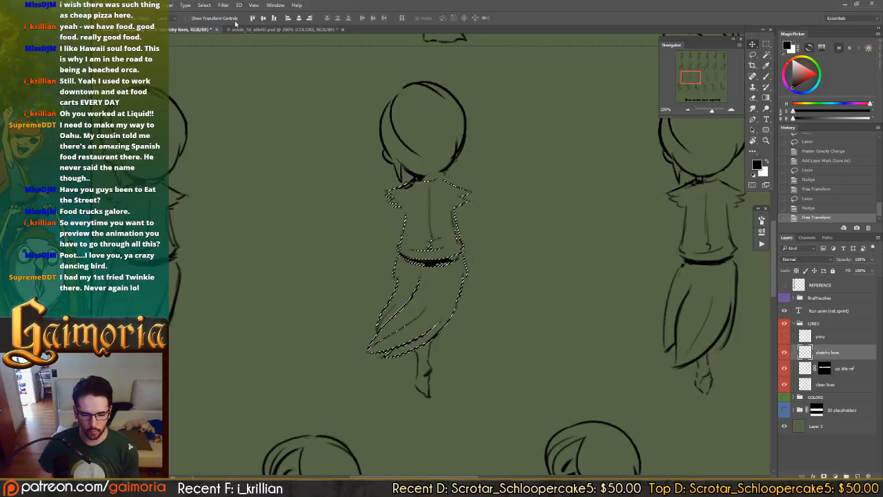
- Select the third back-view frame's torso and skirt and widen them slightly around the neck, keeping their height
{"action": "left_click_drag", "start_coordinate": [451, 226], "coordinate": [355, 229]}
{"action": "key", "text": "l"}
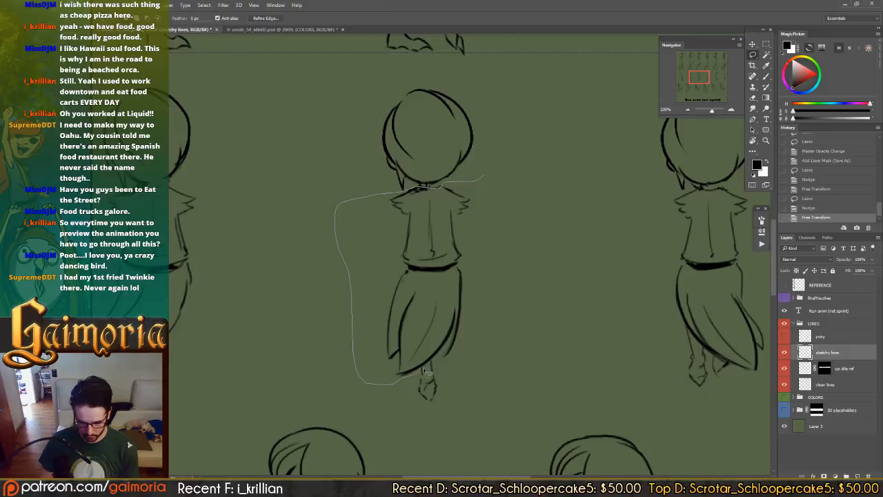
{"action": "left_click_drag", "start_coordinate": [510, 221], "coordinate": [484, 178]}
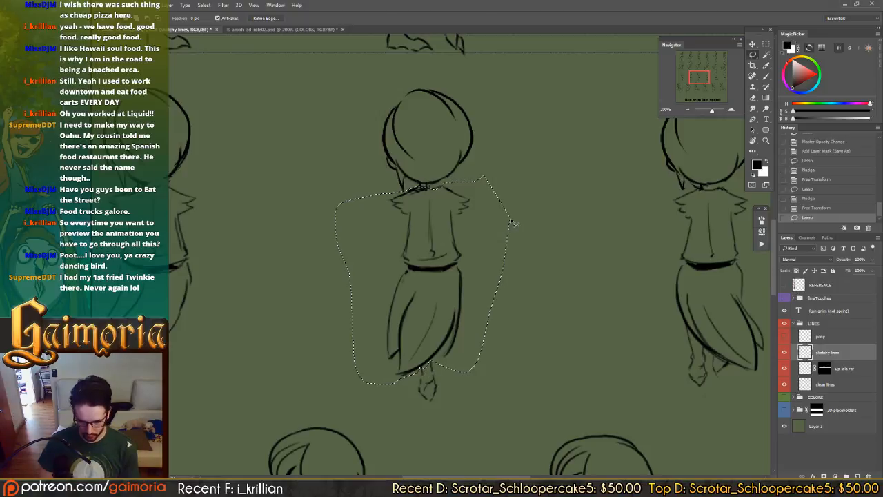
{"action": "key", "text": "ctrl+Down"}
{"action": "key", "text": "ctrl+t"}
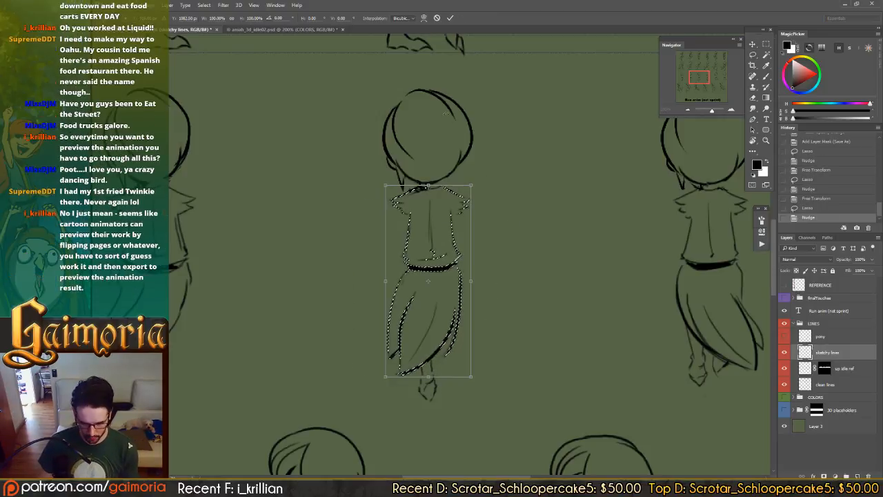
{"action": "left_click_drag", "start_coordinate": [428, 281], "coordinate": [429, 186]}
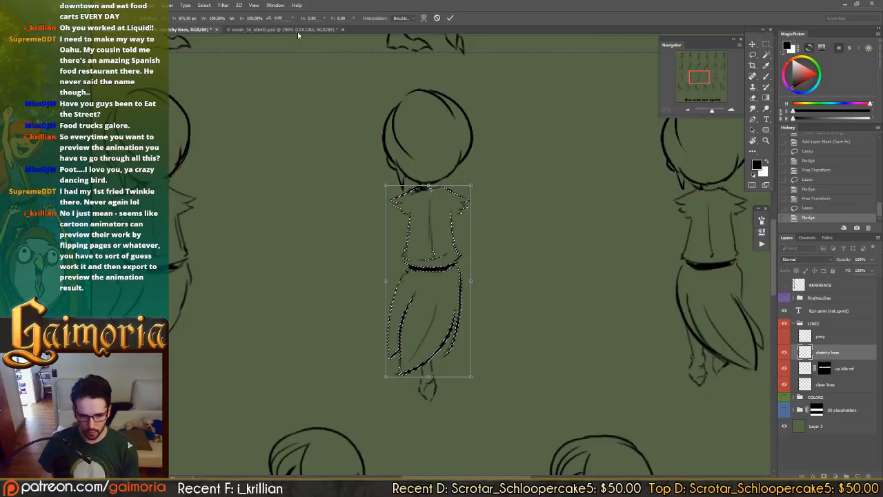
{"action": "left_click", "coordinate": [206, 18]}
{"action": "left_click_drag", "start_coordinate": [205, 18], "coordinate": [217, 19]}
{"action": "key", "text": "Return"}
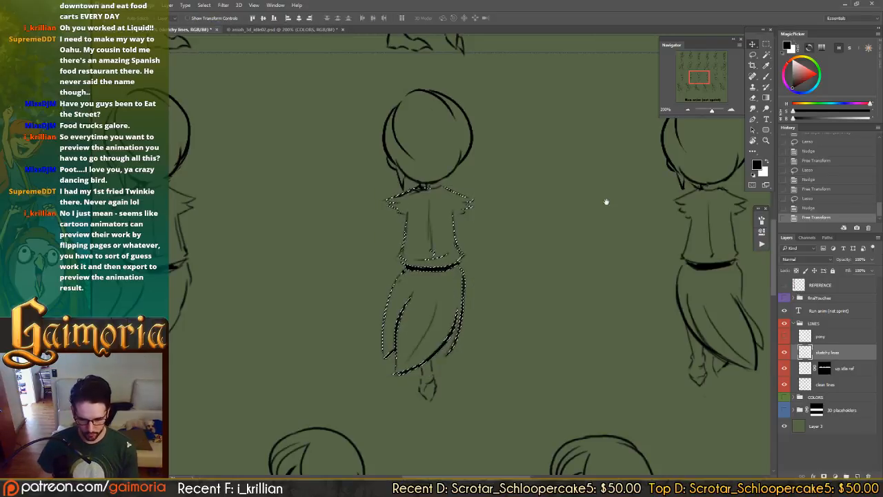
- Widen the fourth back-view frame's torso and skirt slightly around the neck, deselect them and save the document
{"action": "scroll", "coordinate": [489, 197], "scroll_direction": "right", "scroll_amount": 5}
{"action": "key", "text": "l"}
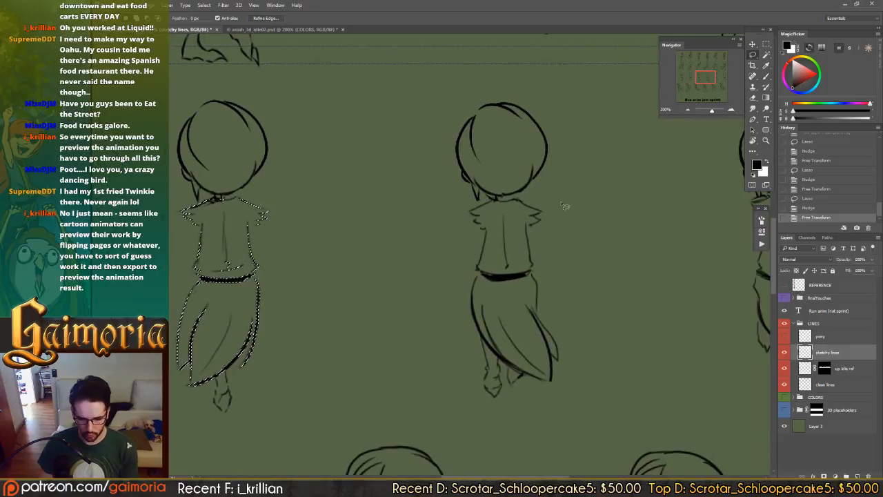
{"action": "key", "text": "ctrl+d"}
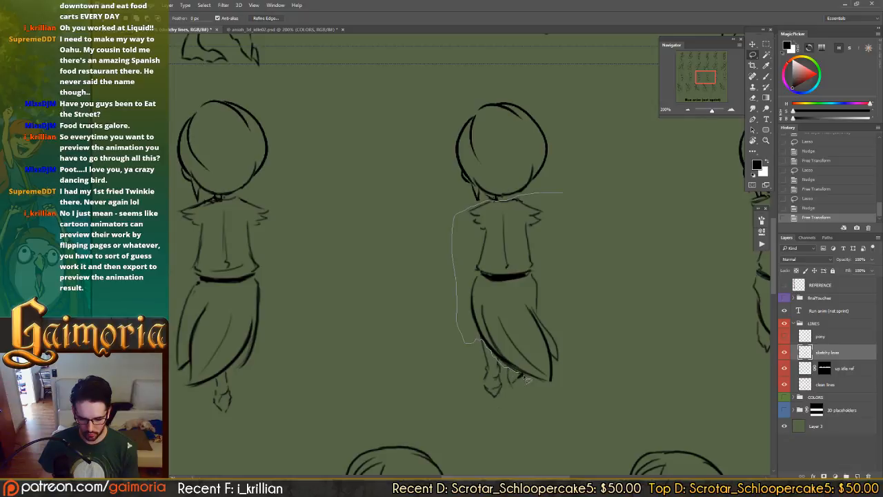
{"action": "left_click_drag", "start_coordinate": [570, 228], "coordinate": [566, 200]}
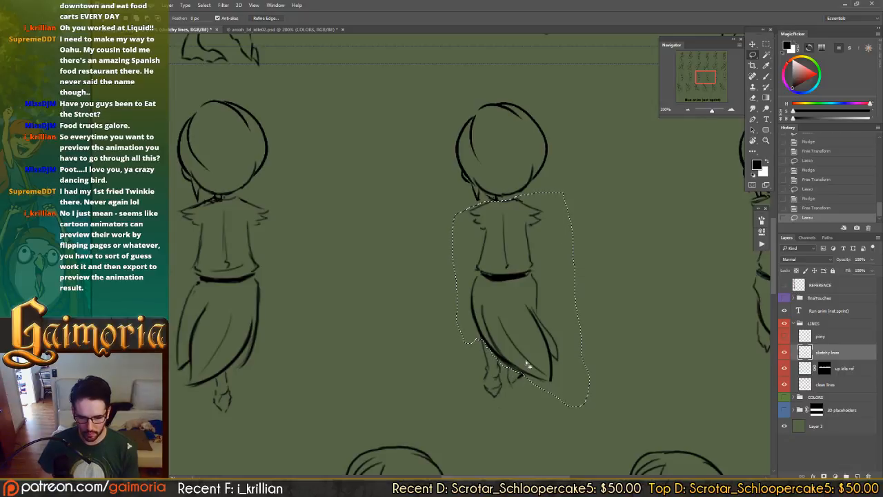
{"action": "key", "text": "v"}
{"action": "key", "text": "Left"}
{"action": "key", "text": "ctrl+t"}
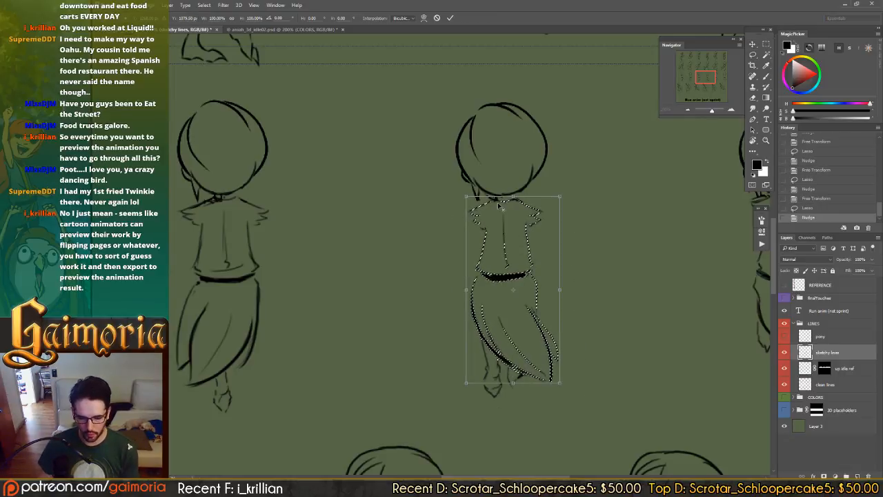
{"action": "left_click_drag", "start_coordinate": [505, 204], "coordinate": [504, 198]}
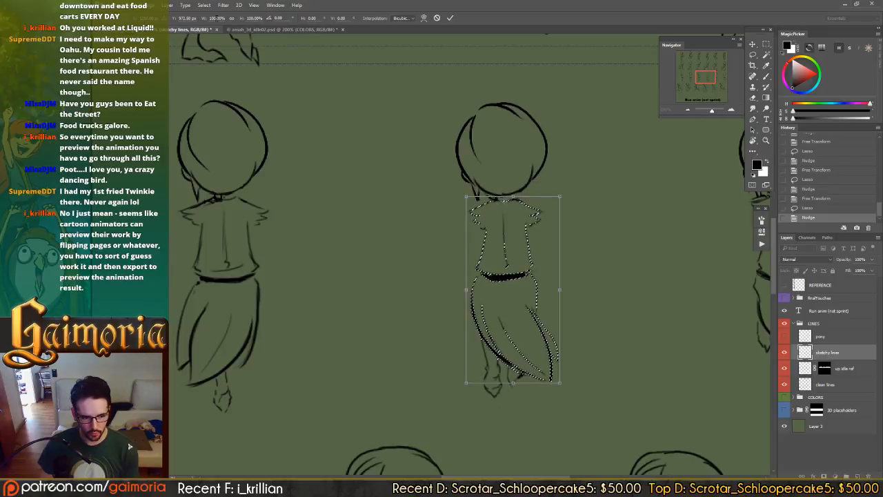
{"action": "left_click_drag", "start_coordinate": [226, 18], "coordinate": [206, 18]}
{"action": "type", "text": "-100"}
{"action": "key", "text": "Return"}
{"action": "key", "text": "Return"}
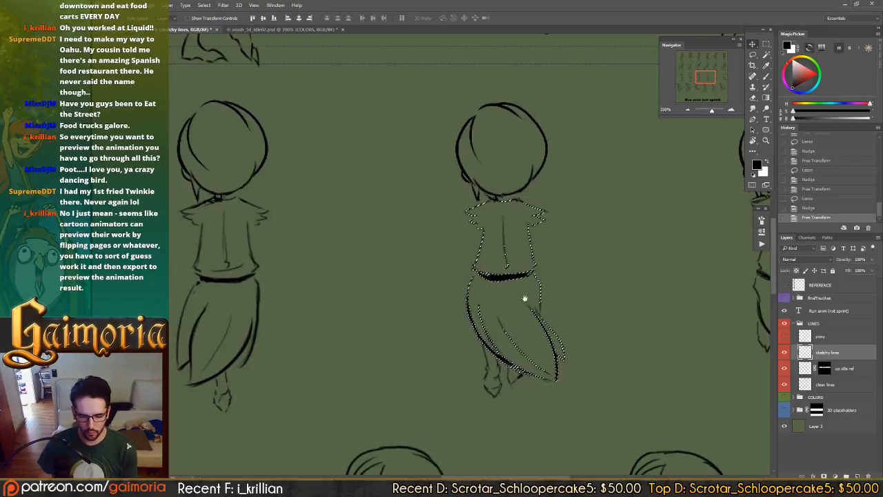
{"action": "left_click_drag", "start_coordinate": [524, 297], "coordinate": [201, 287]}
{"action": "key", "text": "ctrl+d"}
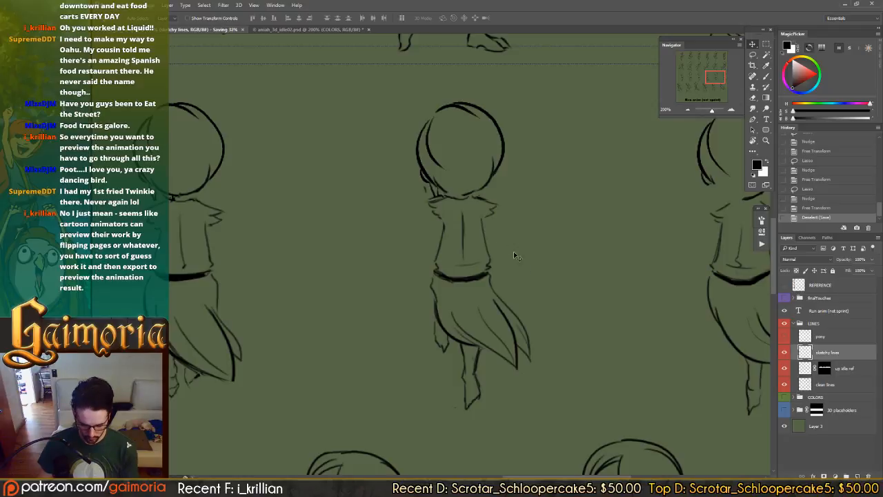
- Lasso the fifth back-view frame's torso and skirt without the legs, widen them slightly around the neck and deselect
{"action": "key", "text": "l"}
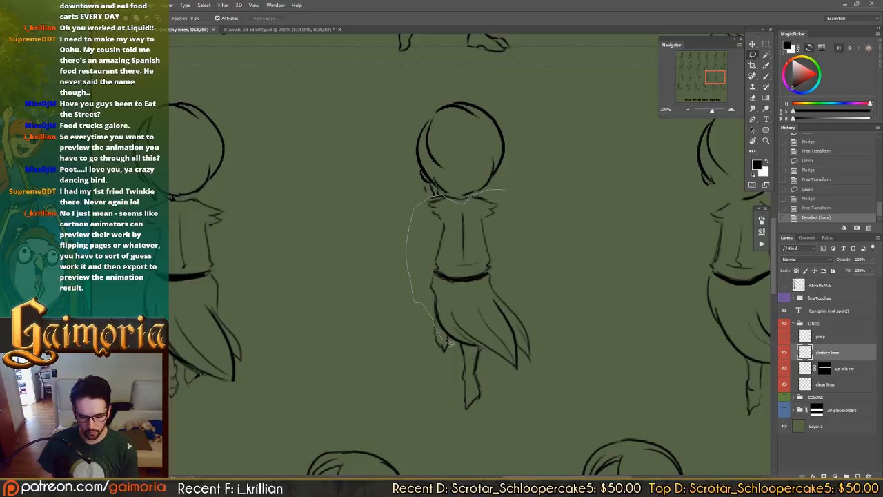
{"action": "left_click_drag", "start_coordinate": [447, 338], "coordinate": [465, 348]}
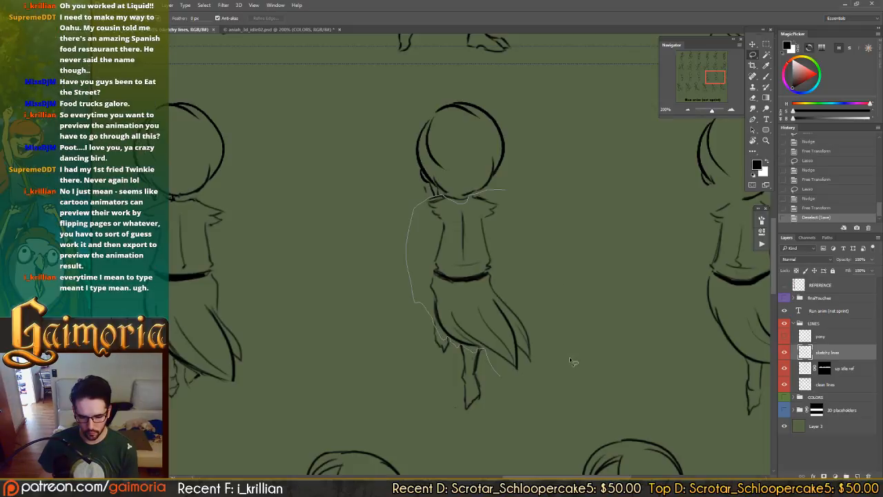
{"action": "left_click_drag", "start_coordinate": [572, 361], "coordinate": [551, 242]}
{"action": "key", "text": "ctrl+Up"}
{"action": "key", "text": "ctrl+t"}
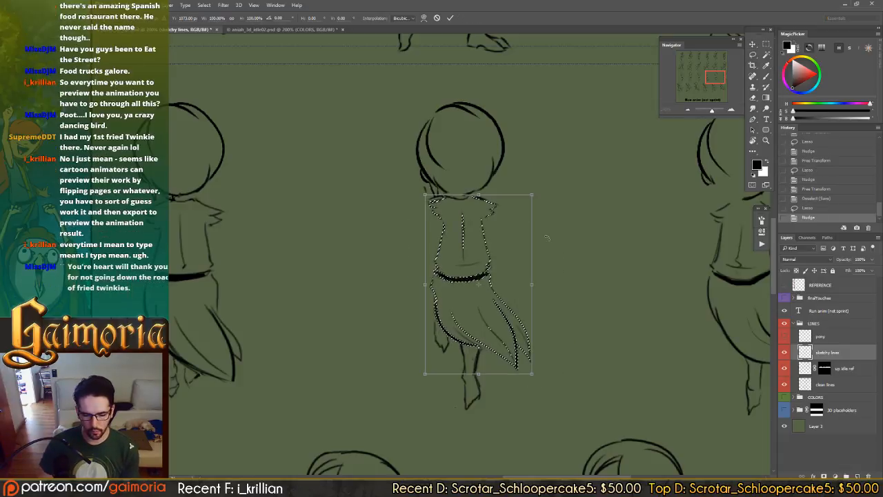
{"action": "left_click_drag", "start_coordinate": [478, 284], "coordinate": [466, 203]}
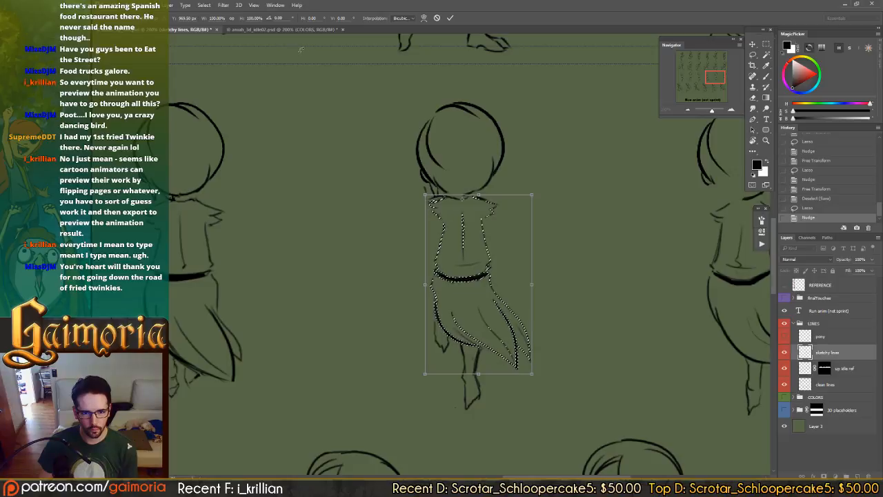
{"action": "left_click", "coordinate": [216, 18]}
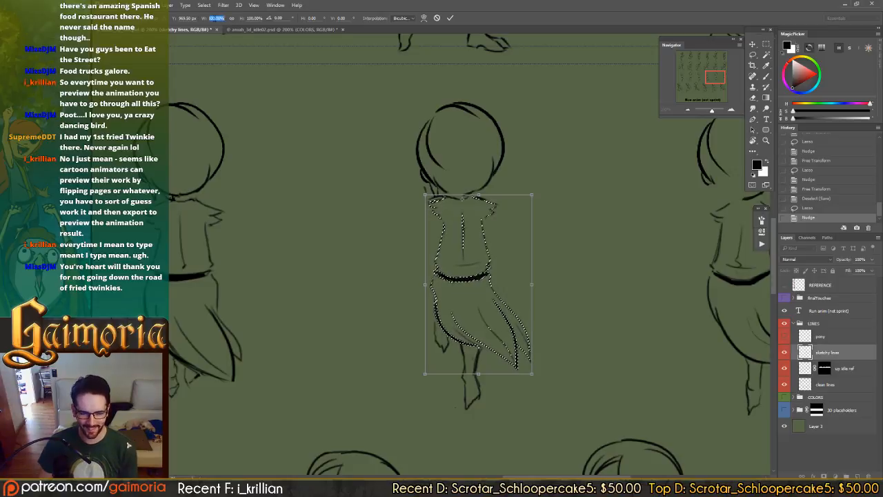
{"action": "type", "text": "12"}
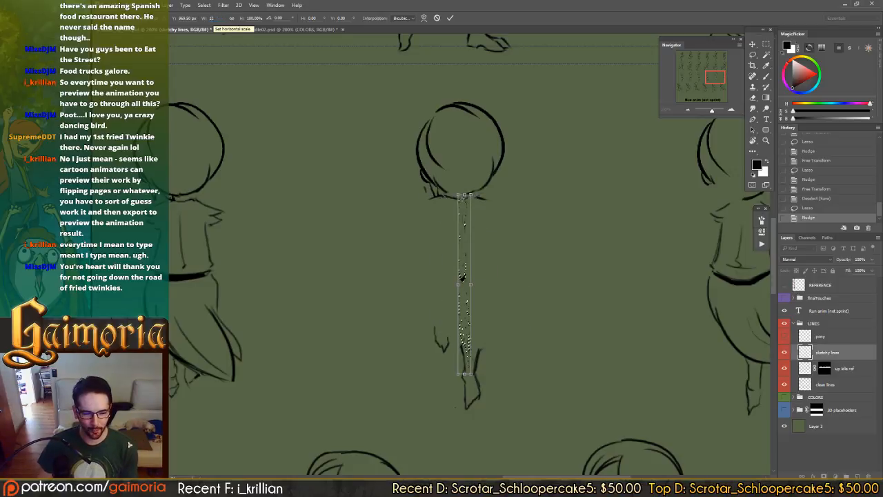
{"action": "type", "text": "0"}
{"action": "key", "text": "Return"}
{"action": "left_click_drag", "start_coordinate": [392, 172], "coordinate": [367, 164]}
{"action": "key", "text": "ctrl+d"}
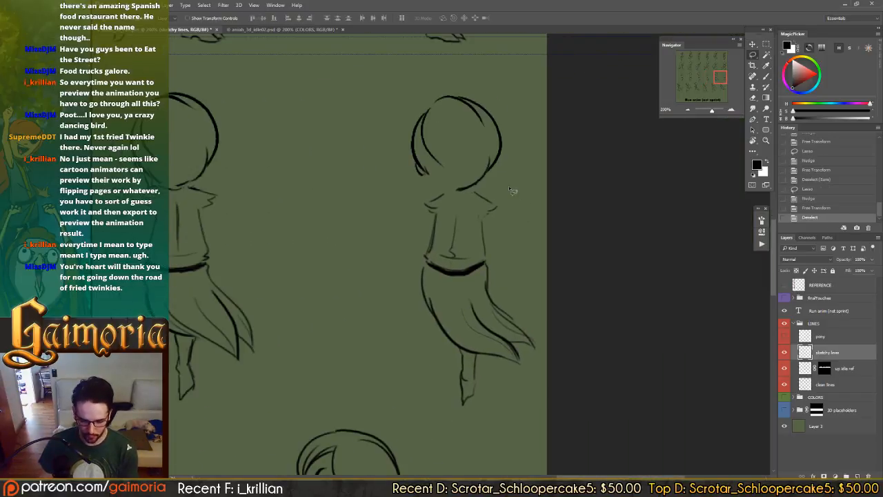
- Lasso the last back-view frame's torso and skirt without the leg, widen them slightly around the neck, deselect and save the document
{"action": "key", "text": "l"}
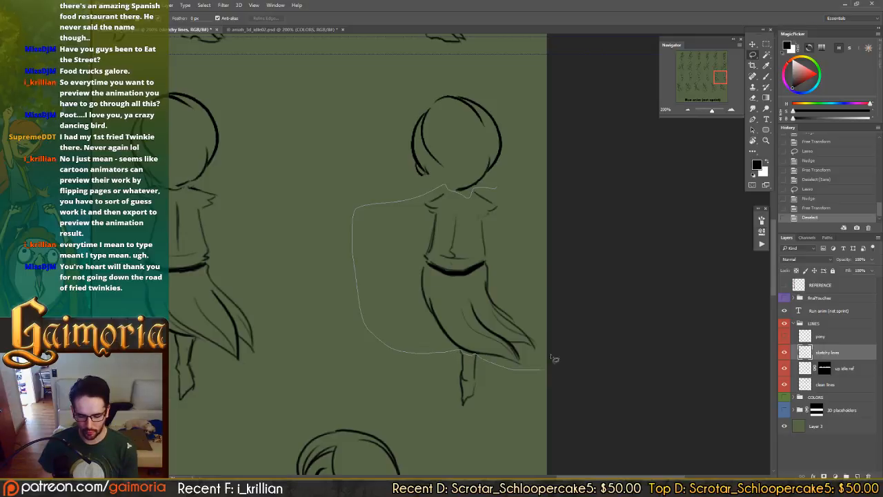
{"action": "left_click_drag", "start_coordinate": [513, 206], "coordinate": [516, 209]}
{"action": "key", "text": "ctrl+Left"}
{"action": "key", "text": "ctrl+Right"}
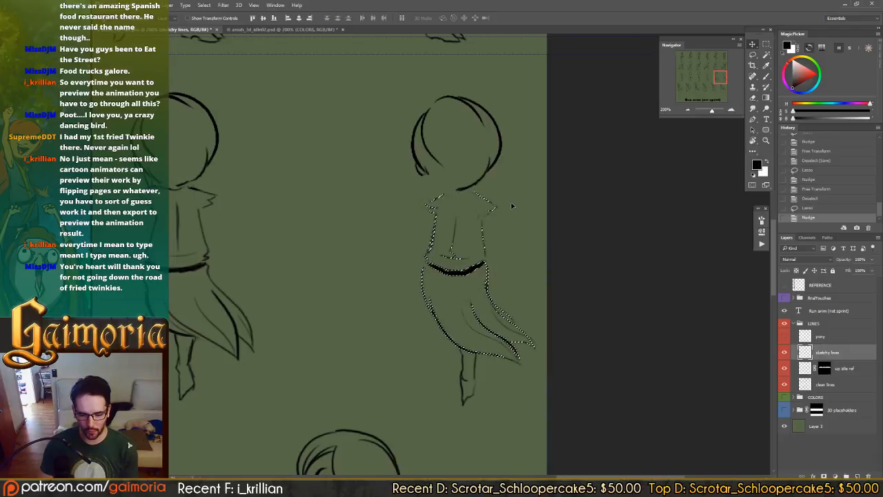
{"action": "key", "text": "ctrl+t"}
{"action": "left_click_drag", "start_coordinate": [464, 206], "coordinate": [458, 191]}
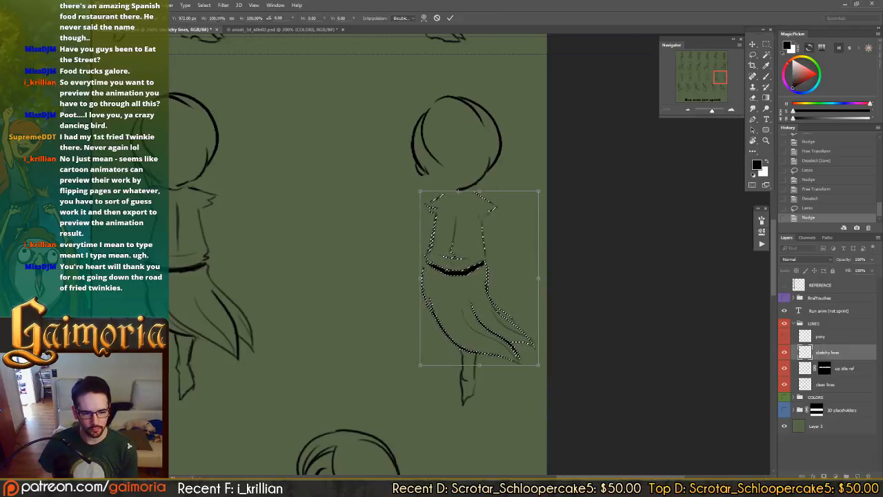
{"action": "left_click", "coordinate": [213, 18]}
{"action": "type", "text": "110"}
{"action": "key", "text": "Return"}
{"action": "key", "text": "Return"}
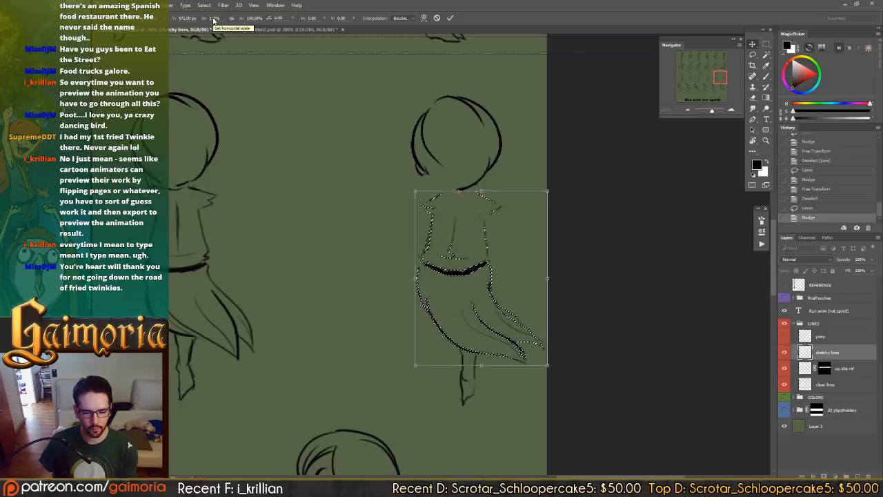
{"action": "key", "text": "ctrl+d"}
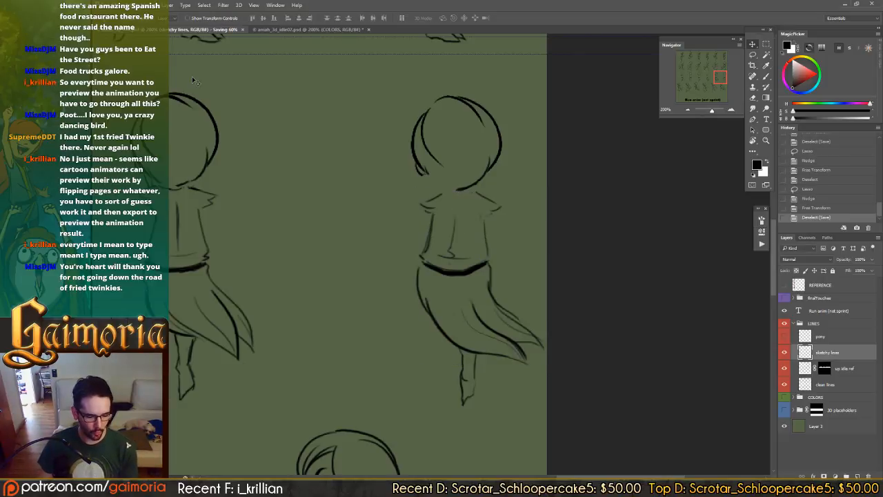
- Hide the green background layer so the sprite sheet's backdrop is transparent
{"action": "left_click_drag", "start_coordinate": [431, 222], "coordinate": [609, 218]}
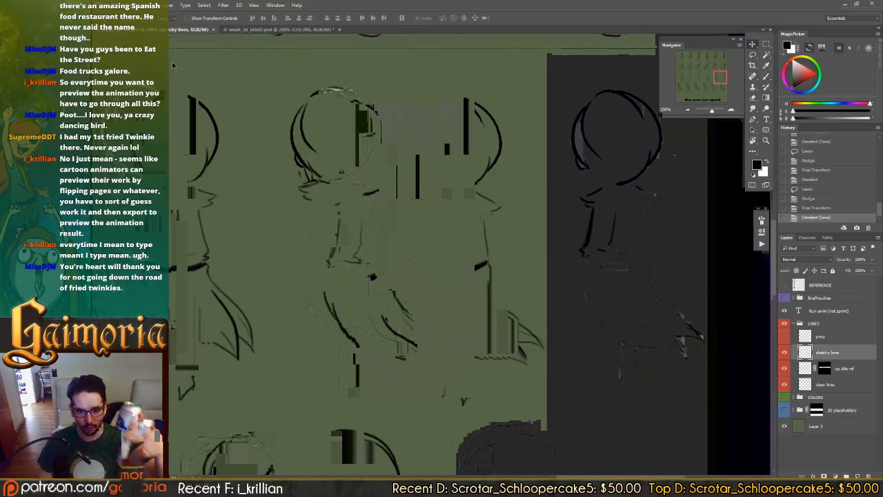
{"action": "left_click_drag", "start_coordinate": [318, 210], "coordinate": [586, 220]}
{"action": "left_click_drag", "start_coordinate": [280, 221], "coordinate": [254, 204]}
{"action": "left_click_drag", "start_coordinate": [620, 209], "coordinate": [243, 219]}
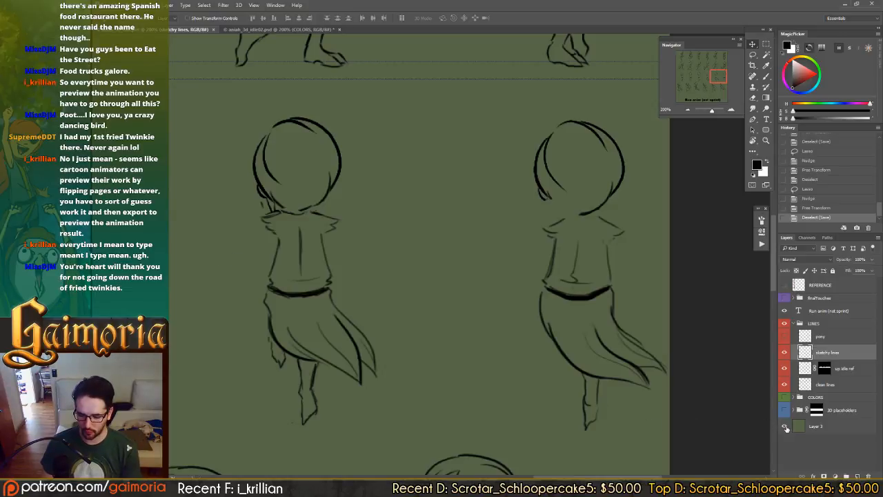
{"action": "left_click", "coordinate": [784, 426]}
- Save a PNG copy of the sprite sheet in the movement folder, overwriting aniah_3d_run.png
{"action": "key", "text": "ctrl+alt+s"}
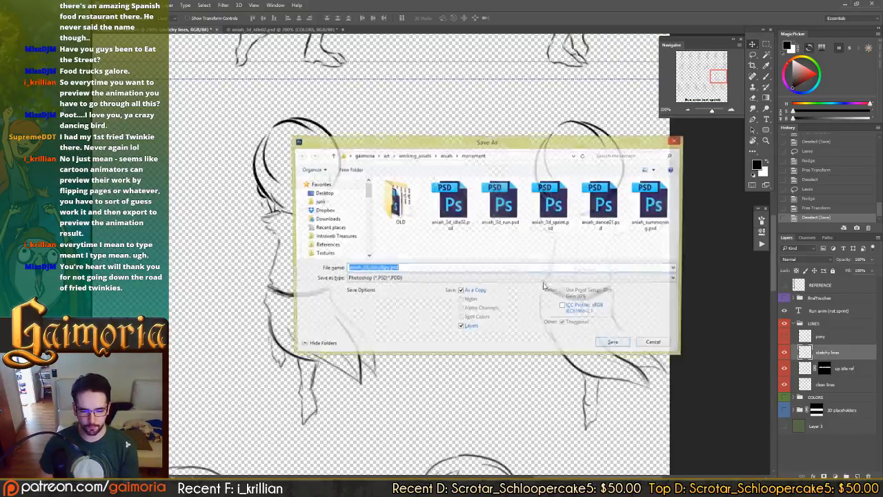
{"action": "left_click", "coordinate": [417, 280]}
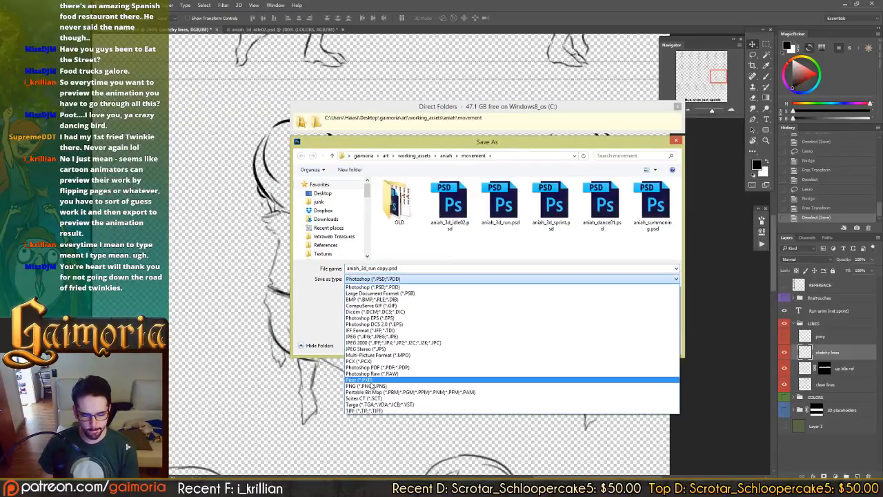
{"action": "left_click", "coordinate": [414, 386]}
{"action": "double_click", "coordinate": [489, 227]}
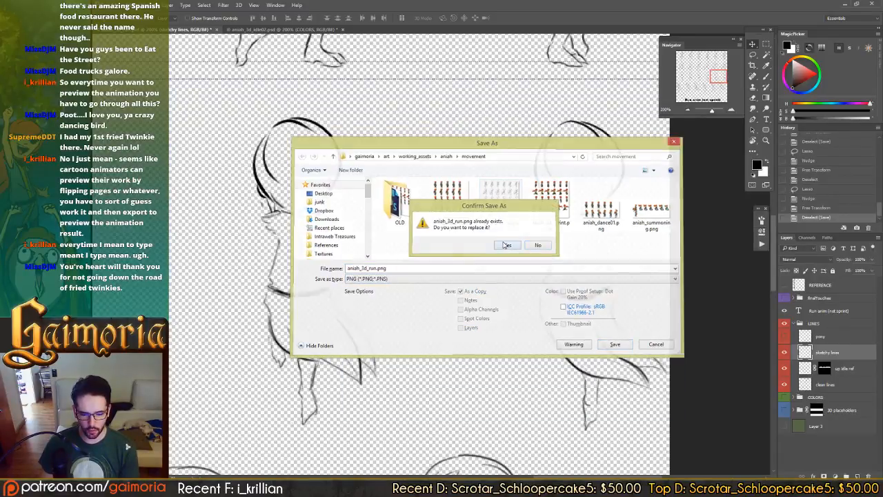
- Overwrite the existing aniah_3d_run.png with the PNG export, accepting the PNG options
{"action": "left_click", "coordinate": [508, 238]}
{"action": "left_click", "coordinate": [504, 125]}
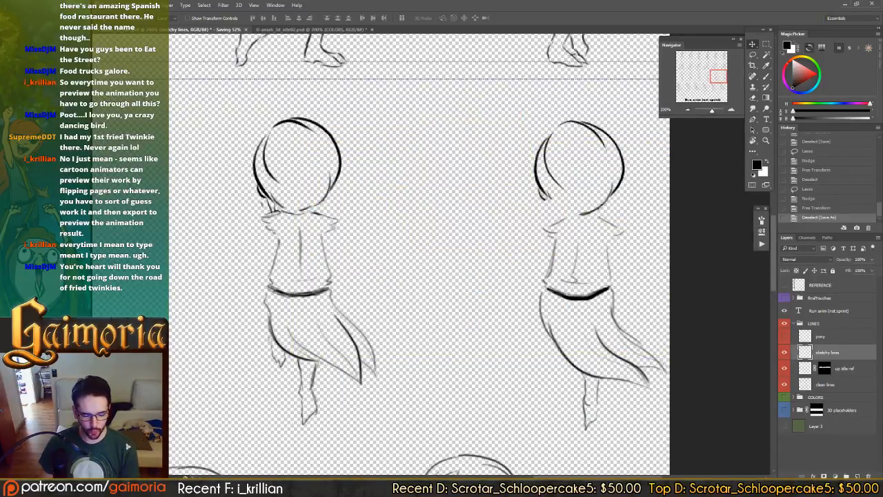
- Copy aniah_3d_run.png from the movement folder into the Aniah sprites folder, replacing the existing file
{"action": "left_click", "coordinate": [205, 487]}
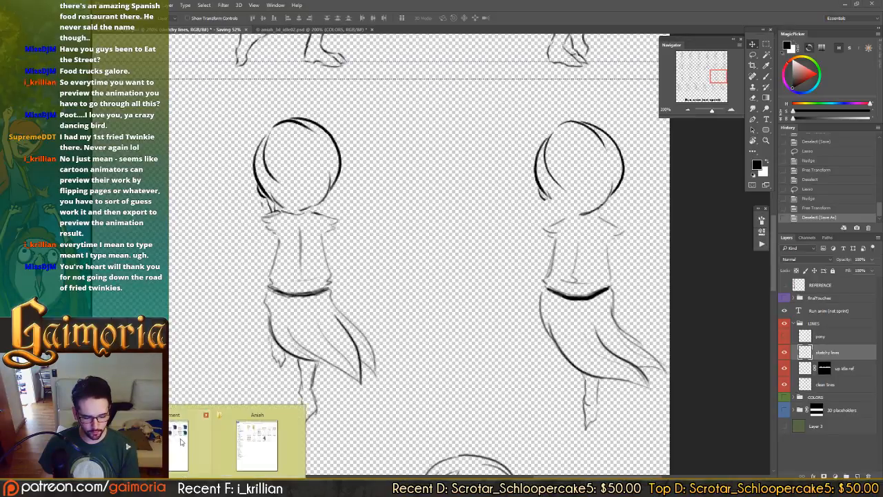
{"action": "left_click", "coordinate": [201, 445]}
{"action": "left_click", "coordinate": [204, 487]}
{"action": "left_click", "coordinate": [263, 442]}
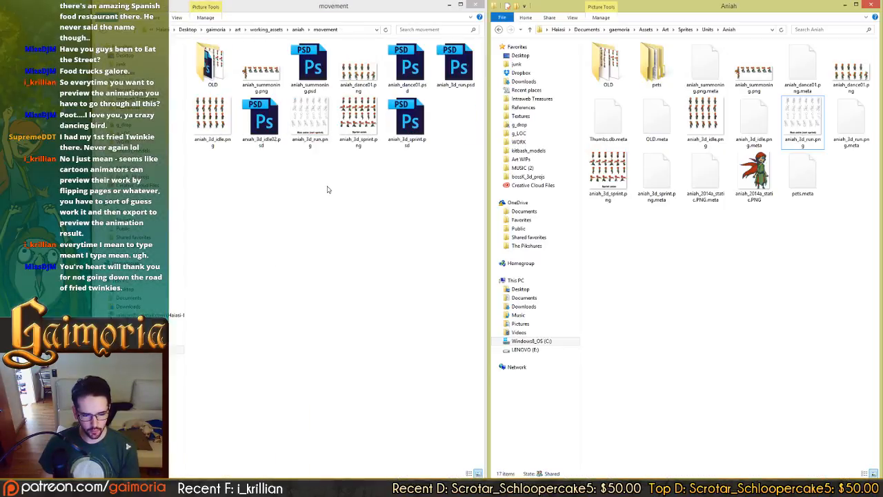
{"action": "left_click_drag", "start_coordinate": [314, 135], "coordinate": [699, 262]}
{"action": "left_click", "coordinate": [705, 268]}
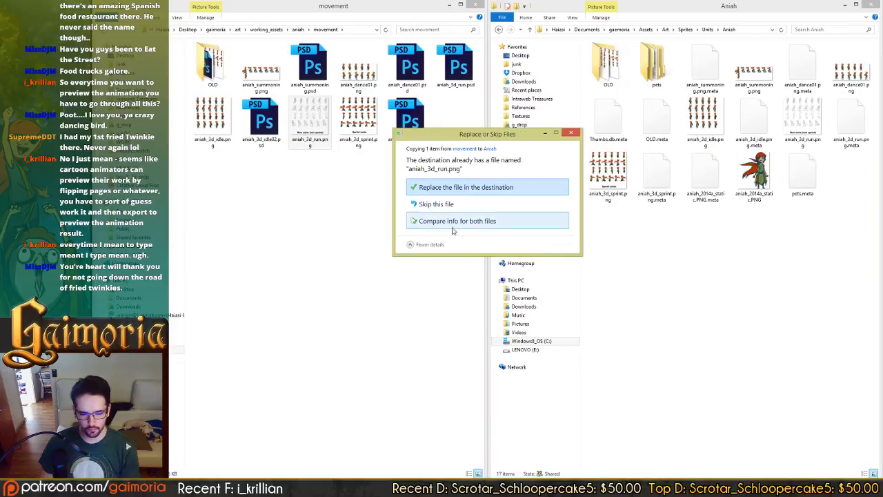
{"action": "left_click", "coordinate": [445, 187]}
- Switch to Unity to check the updated run animation in the game view, and return to Photoshop
{"action": "left_click", "coordinate": [359, 487]}
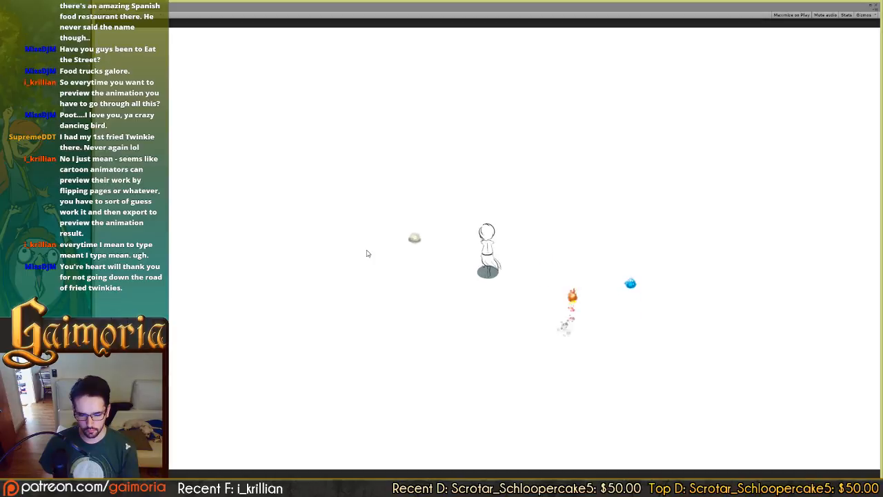
{"action": "key", "text": "alt+Tab"}
{"action": "mouse_move", "coordinate": [367, 254]}
{"action": "left_mouse_down"}
{"action": "mouse_move", "coordinate": [441, 225]}
{"action": "mouse_move", "coordinate": [256, 224]}
{"action": "mouse_move", "coordinate": [598, 209]}
{"action": "mouse_move", "coordinate": [177, 213]}
{"action": "mouse_move", "coordinate": [609, 216]}
{"action": "mouse_move", "coordinate": [400, 230]}
{"action": "mouse_move", "coordinate": [632, 193]}
{"action": "mouse_move", "coordinate": [289, 206]}
{"action": "mouse_move", "coordinate": [503, 214]}
{"action": "mouse_move", "coordinate": [222, 221]}
{"action": "mouse_move", "coordinate": [237, 219]}
{"action": "mouse_move", "coordinate": [221, 262]}
{"action": "left_mouse_up"}
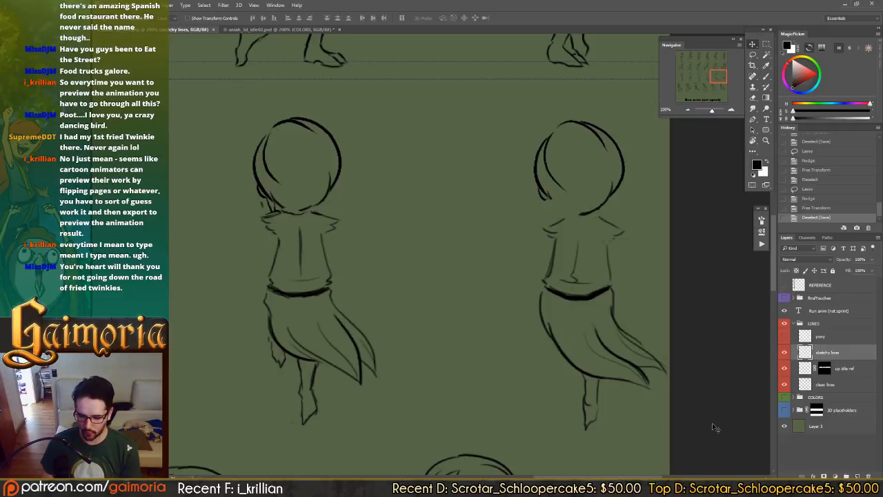
- Hide the green background Layer 3 and export the sprite sheet as PNG over aniah_3d_run.png
{"action": "left_click", "coordinate": [784, 425]}
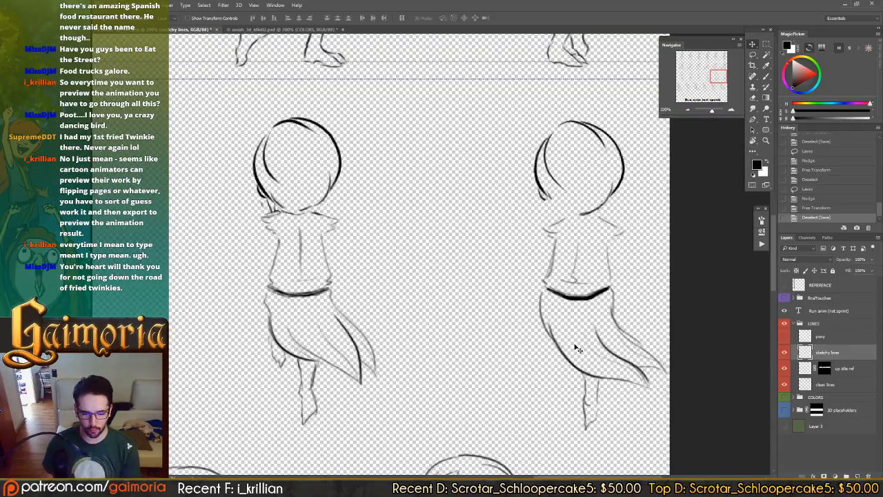
{"action": "key", "text": "ctrl+alt+s"}
{"action": "left_click", "coordinate": [418, 279]}
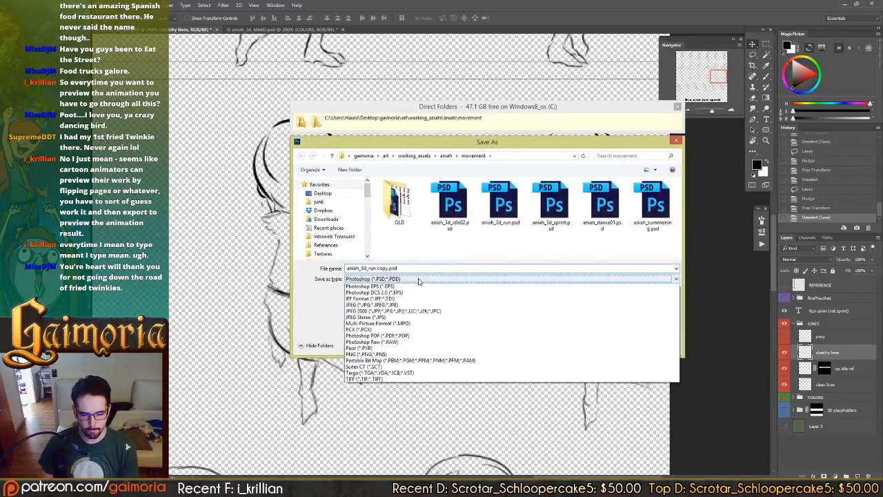
{"action": "left_click", "coordinate": [427, 385]}
{"action": "double_click", "coordinate": [491, 228]}
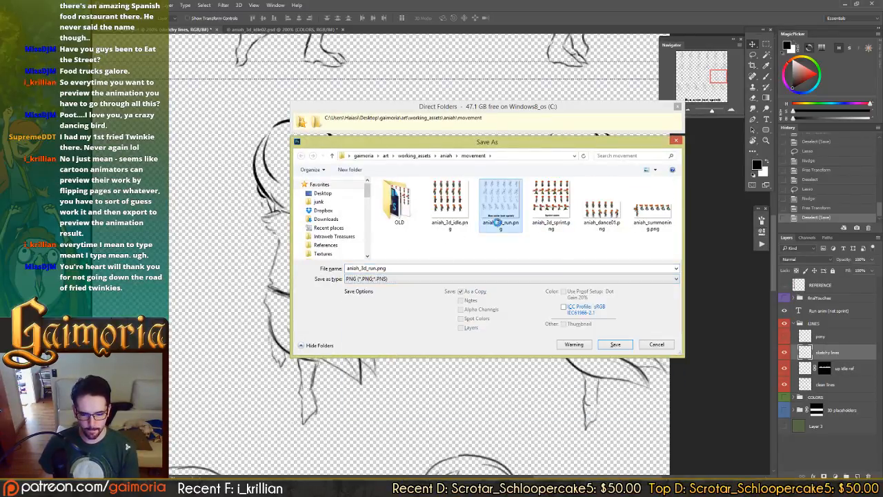
{"action": "left_click", "coordinate": [508, 244]}
{"action": "left_click", "coordinate": [505, 125]}
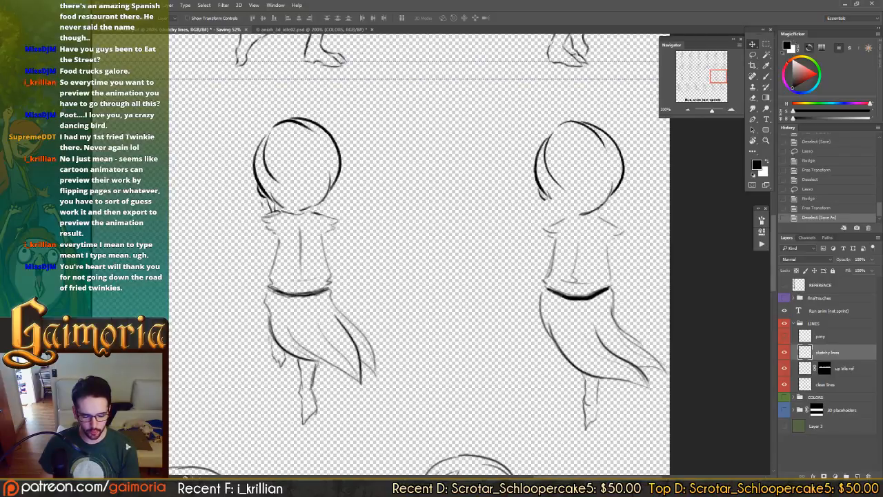
- Replace the Aniah sprites folder's aniah_3d_run.png with the newly exported copy from the movement folder
{"action": "mouse_move", "coordinate": [238, 487]}
{"action": "left_click", "coordinate": [203, 442]}
{"action": "left_click", "coordinate": [269, 441]}
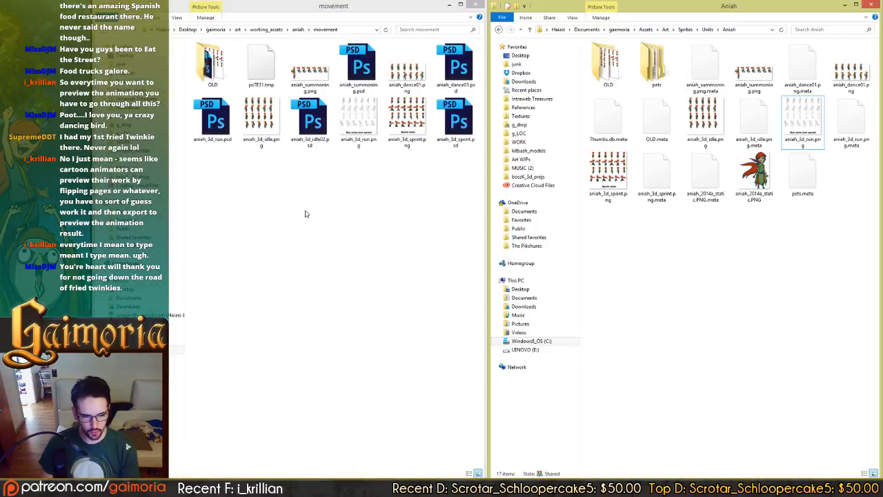
{"action": "left_click_drag", "start_coordinate": [309, 121], "coordinate": [702, 260]}
{"action": "left_click", "coordinate": [444, 187]}
- Preview the re-exported run animation in Unity's game view and return to the Photoshop sprite sheet
{"action": "left_click", "coordinate": [403, 485]}
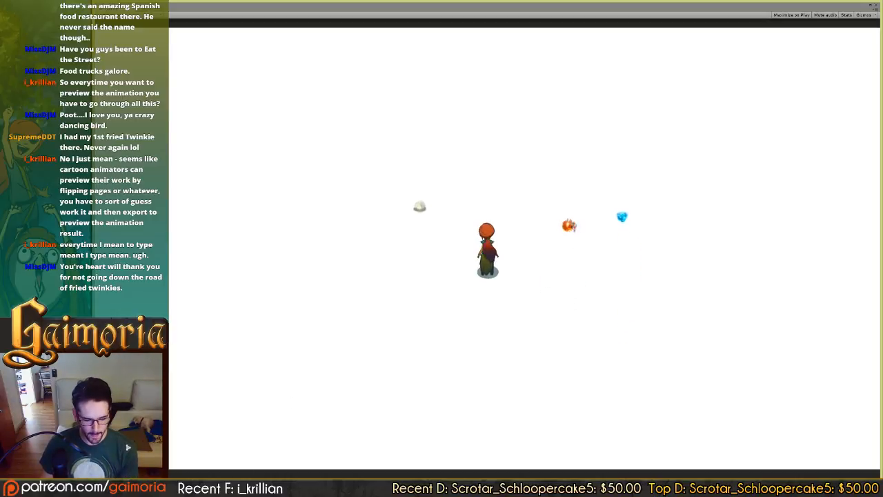
{"action": "key", "text": "alt+Tab"}
{"action": "left_click_drag", "start_coordinate": [310, 235], "coordinate": [547, 218]}
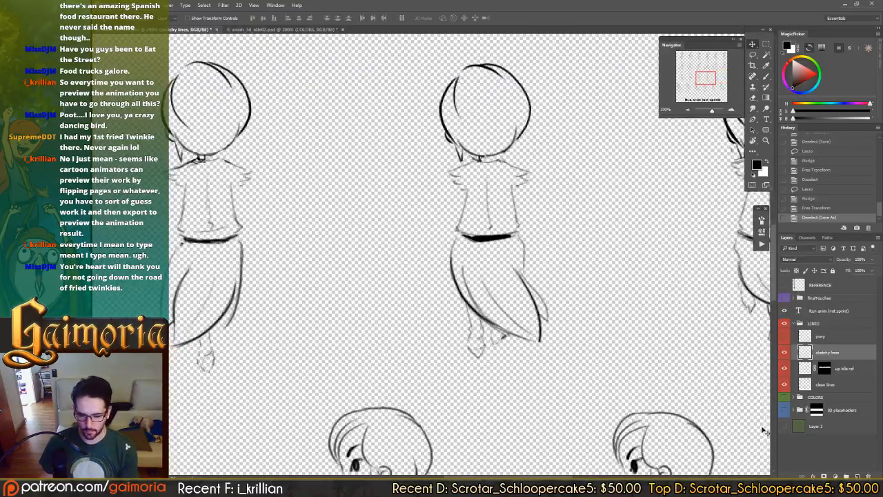
- Show the green background Layer 3 again and merge the up idle ref layer with the sketchy lines layer
{"action": "left_click", "coordinate": [783, 426]}
{"action": "left_click_drag", "start_coordinate": [418, 335], "coordinate": [558, 328]}
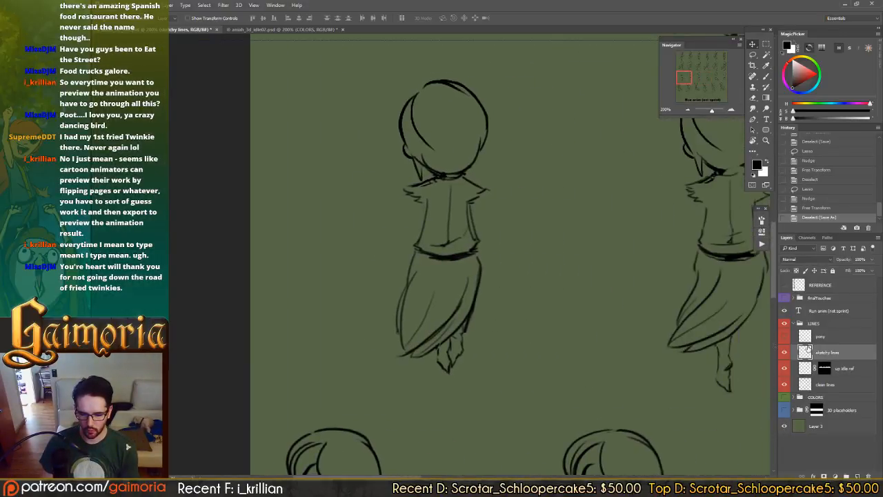
{"action": "left_click", "coordinate": [859, 373], "text": "shift"}
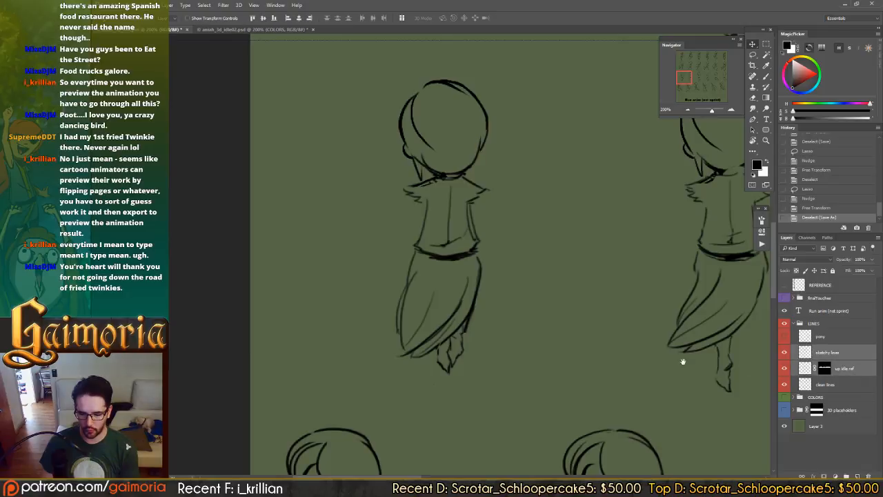
{"action": "left_click_drag", "start_coordinate": [680, 360], "coordinate": [321, 349]}
{"action": "key", "text": "ctrl+e"}
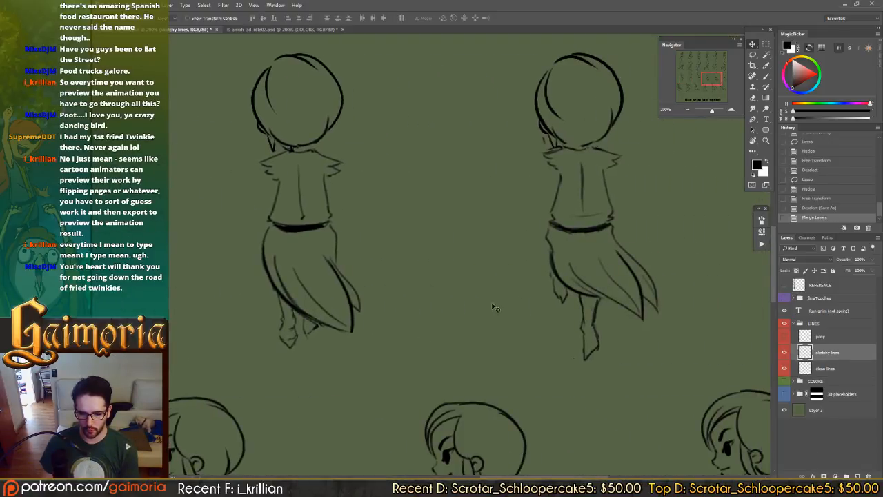
- Save the document and add a new layer named "arms" above the sketchy lines layer for brush drawing
{"action": "left_click_drag", "start_coordinate": [561, 298], "coordinate": [315, 311]}
{"action": "left_click_drag", "start_coordinate": [381, 315], "coordinate": [542, 313]}
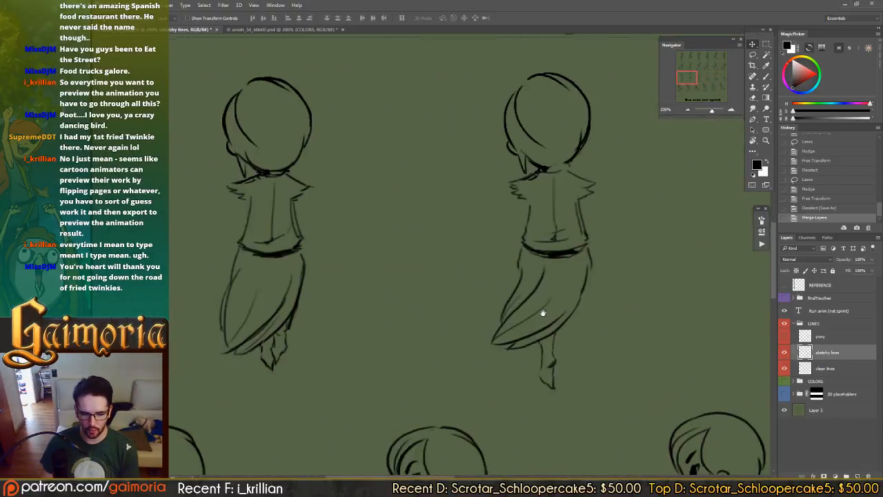
{"action": "key", "text": "ctrl+s"}
{"action": "left_click_drag", "start_coordinate": [487, 255], "coordinate": [563, 250]}
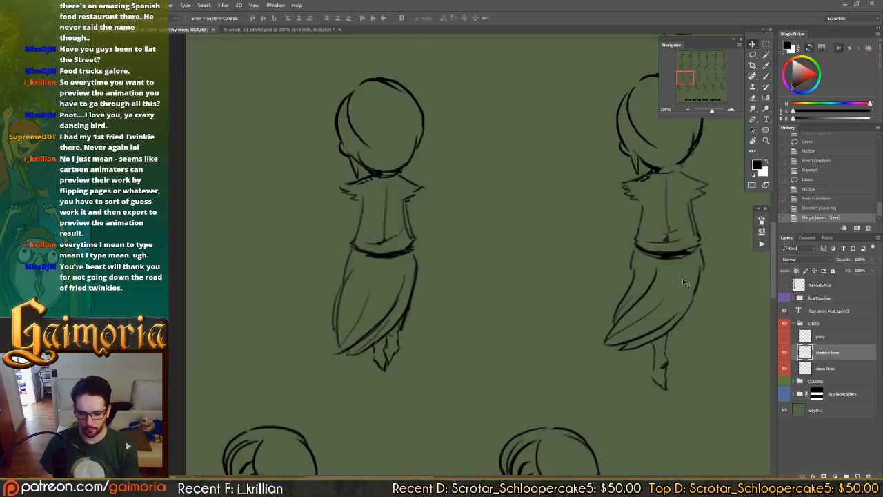
{"action": "key", "text": "ctrl+shift+n"}
{"action": "type", "text": "arms"}
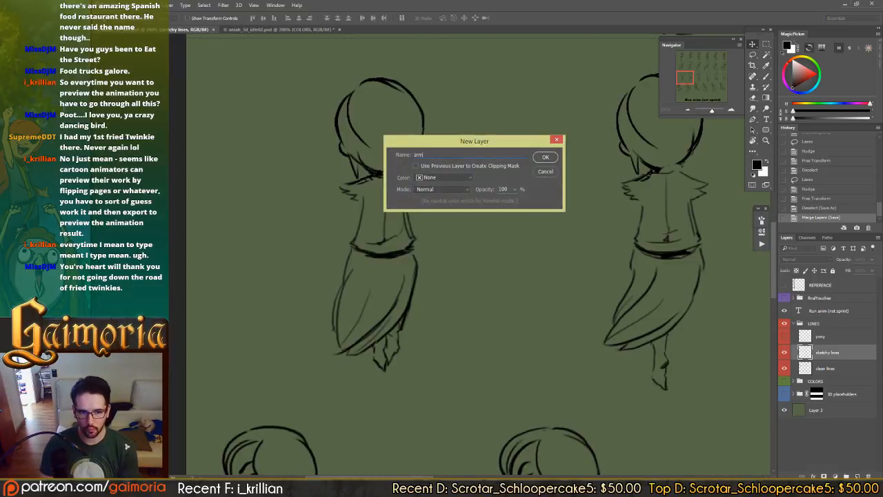
{"action": "key", "text": "Return"}
{"action": "key", "text": "b"}
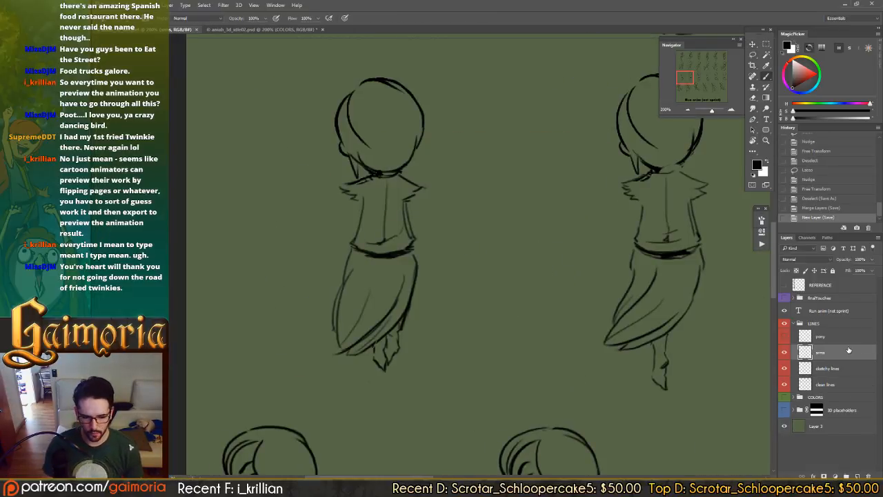
- Examine the arm poses in the other run frames as reference for the back-view frames
{"action": "left_click_drag", "start_coordinate": [465, 225], "coordinate": [536, 216]}
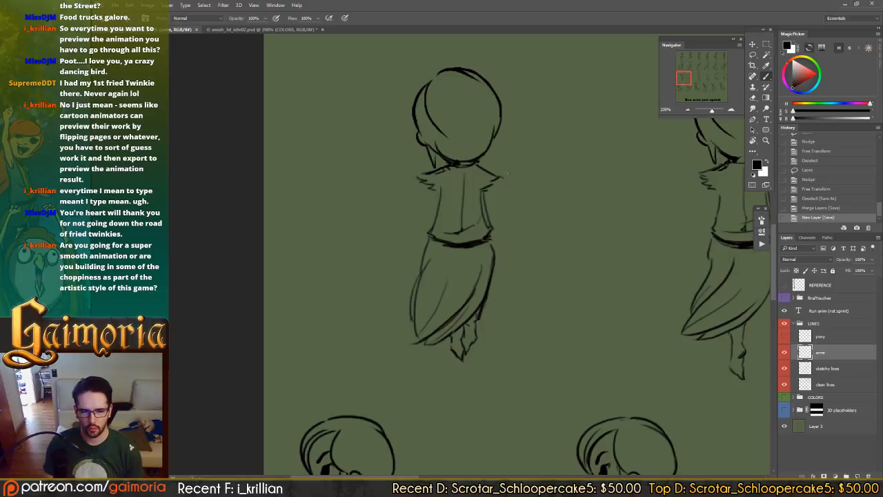
{"action": "mouse_move", "coordinate": [521, 182]}
{"action": "left_mouse_down"}
{"action": "mouse_move", "coordinate": [439, 266]}
{"action": "mouse_move", "coordinate": [321, 416]}
{"action": "left_mouse_up"}
{"action": "left_click_drag", "start_coordinate": [580, 112], "coordinate": [441, 310]}
{"action": "left_click_drag", "start_coordinate": [517, 152], "coordinate": [475, 246]}
{"action": "left_click_drag", "start_coordinate": [550, 70], "coordinate": [449, 287]}
{"action": "left_click_drag", "start_coordinate": [390, 451], "coordinate": [479, 203]}
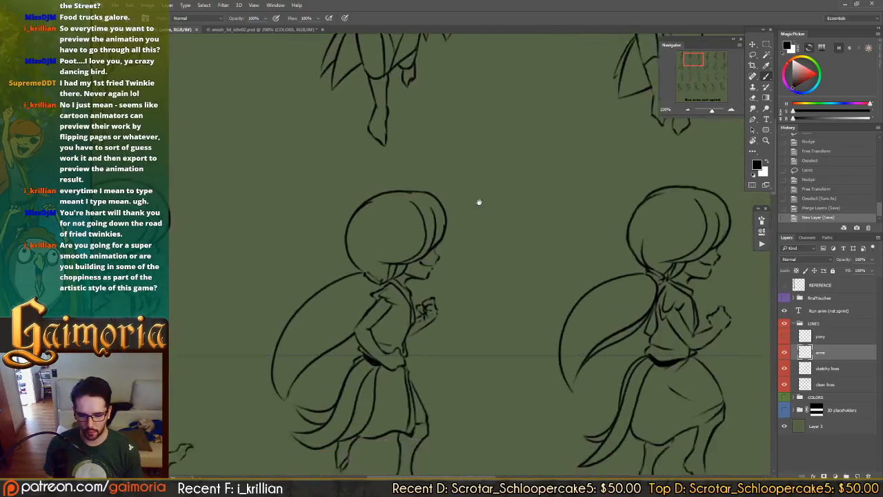
{"action": "mouse_move", "coordinate": [406, 427]}
{"action": "left_mouse_down"}
{"action": "mouse_move", "coordinate": [468, 287]}
{"action": "mouse_move", "coordinate": [478, 215]}
{"action": "mouse_move", "coordinate": [459, 227]}
{"action": "mouse_move", "coordinate": [517, 152]}
{"action": "mouse_move", "coordinate": [470, 247]}
{"action": "mouse_move", "coordinate": [558, 177]}
{"action": "mouse_move", "coordinate": [364, 205]}
{"action": "left_mouse_up"}
{"action": "left_click_drag", "start_coordinate": [441, 208], "coordinate": [501, 190]}
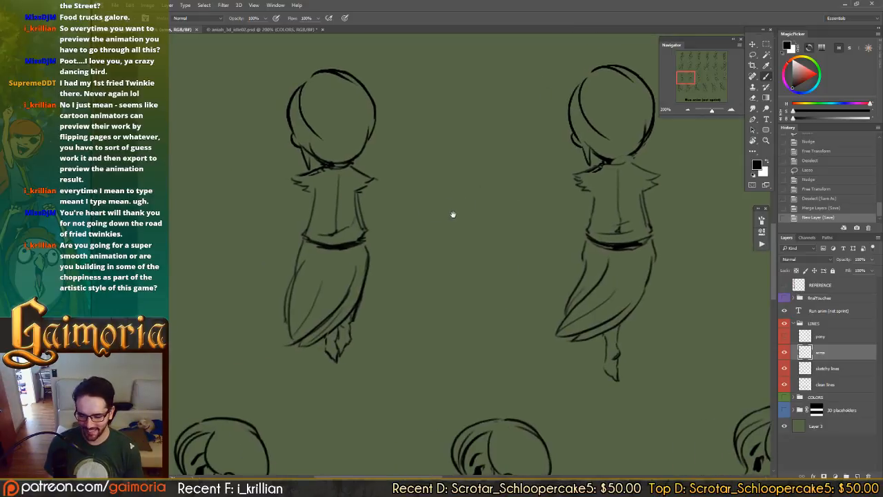
{"action": "left_click_drag", "start_coordinate": [396, 232], "coordinate": [473, 221]}
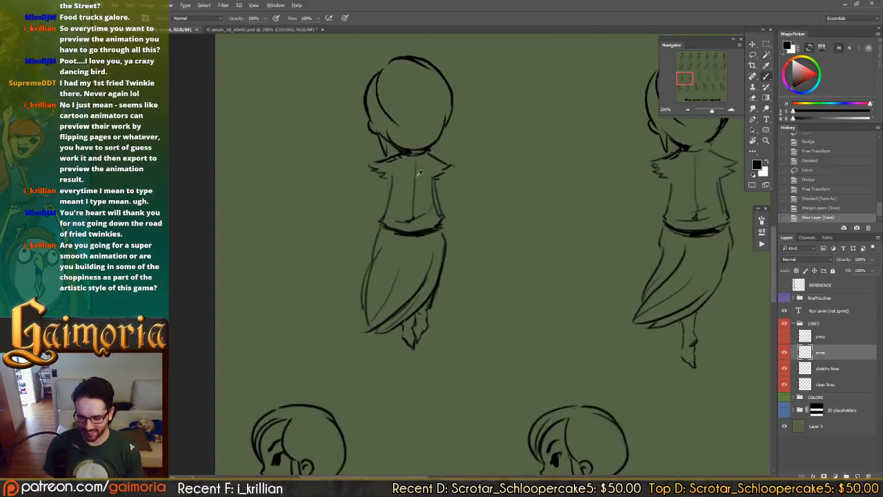
- Erase excess shoulder and sleeve lines on the first back-view frame in the sketchy lines layer
{"action": "key", "text": "alt+bracketleft"}
{"action": "key", "text": "e"}
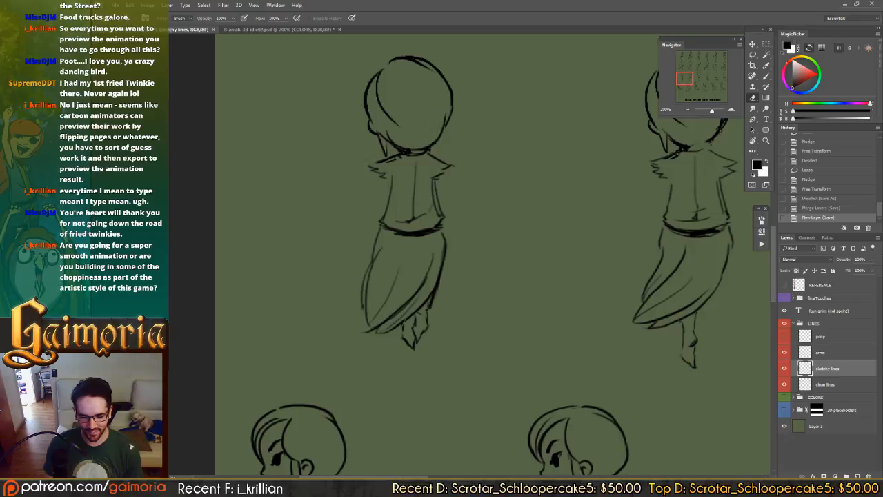
{"action": "left_click", "coordinate": [391, 177]}
{"action": "left_click", "coordinate": [392, 177]}
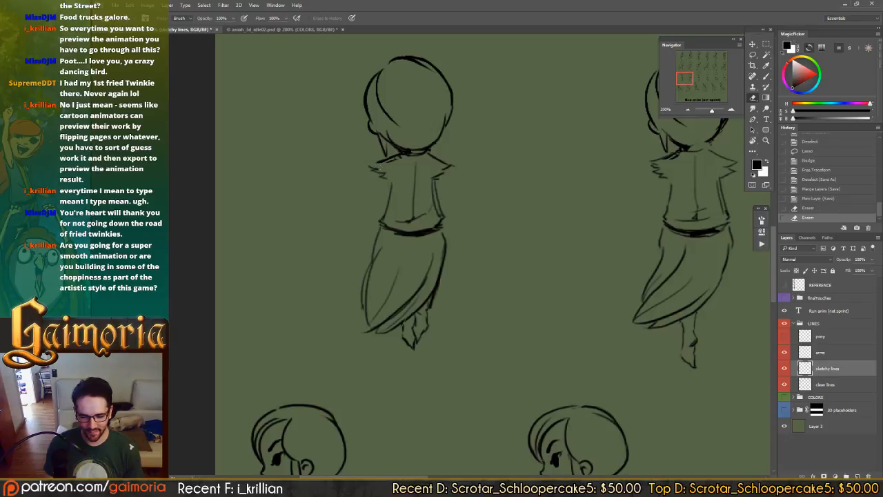
{"action": "left_click", "coordinate": [394, 151]}
{"action": "left_click", "coordinate": [383, 162]}
{"action": "left_click", "coordinate": [391, 173]}
{"action": "left_click", "coordinate": [394, 178]}
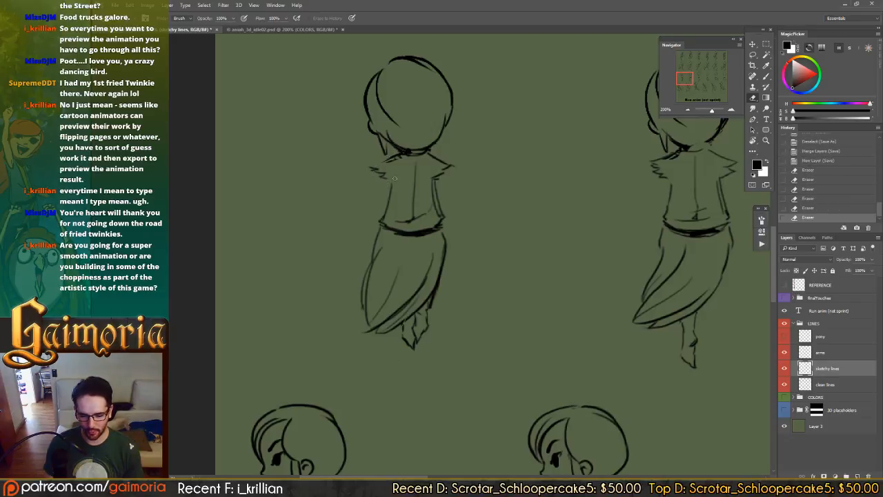
{"action": "left_click", "coordinate": [453, 166]}
{"action": "left_click", "coordinate": [397, 158]}
{"action": "left_click", "coordinate": [387, 163]}
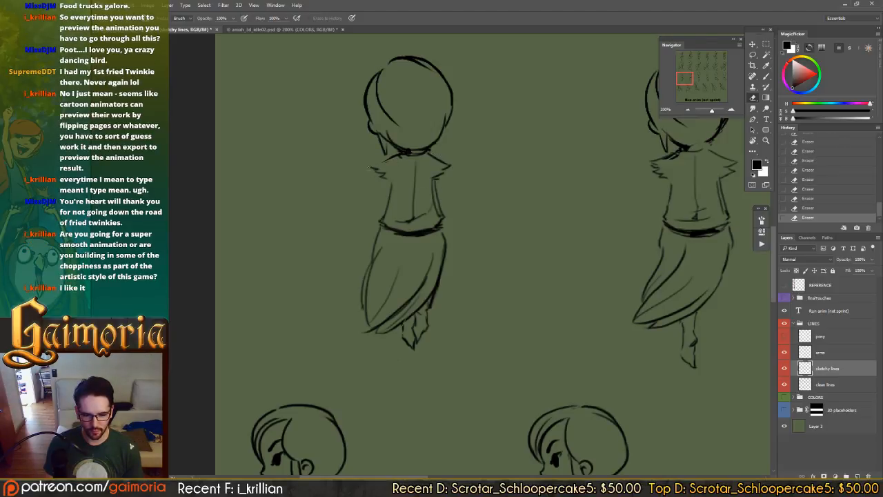
- Look over the shoulder and sleeve lines across the row of back-view run frames
{"action": "left_click_drag", "start_coordinate": [383, 173], "coordinate": [50, 185]}
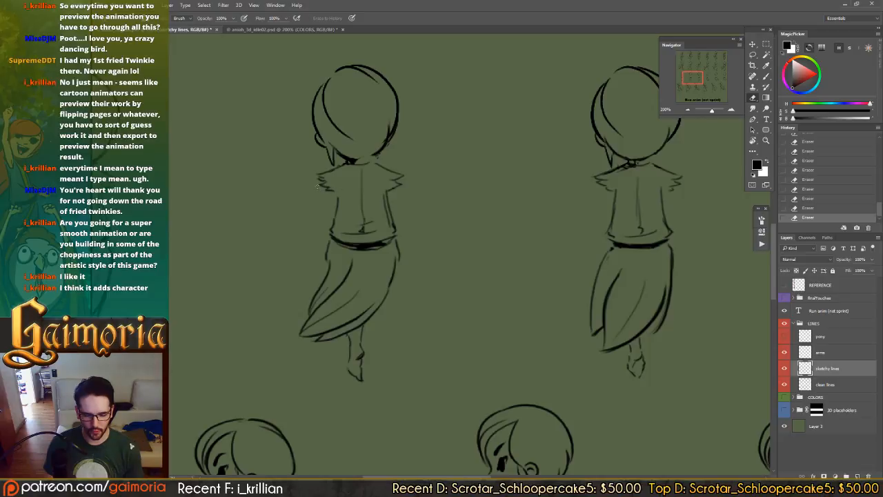
{"action": "left_click_drag", "start_coordinate": [463, 167], "coordinate": [117, 160]}
{"action": "left_click_drag", "start_coordinate": [282, 165], "coordinate": [745, 138]}
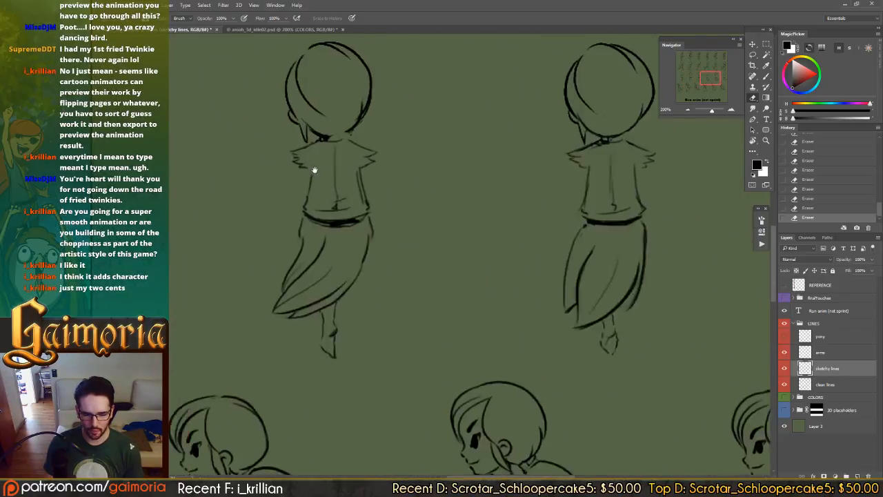
{"action": "left_click_drag", "start_coordinate": [244, 170], "coordinate": [600, 167]}
{"action": "mouse_move", "coordinate": [690, 187]}
{"action": "left_mouse_down"}
{"action": "mouse_move", "coordinate": [195, 220]}
{"action": "mouse_move", "coordinate": [745, 207]}
{"action": "left_mouse_up"}
{"action": "left_click_drag", "start_coordinate": [148, 177], "coordinate": [379, 175]}
{"action": "mouse_move", "coordinate": [217, 181]}
{"action": "left_mouse_down"}
{"action": "mouse_move", "coordinate": [375, 182]}
{"action": "mouse_move", "coordinate": [359, 182]}
{"action": "left_mouse_up"}
- Toggle the sketchy lines layer's visibility to check its contents, and select the arms layer for drawing with the Brush tool
{"action": "key", "text": "b"}
{"action": "key", "text": "b"}
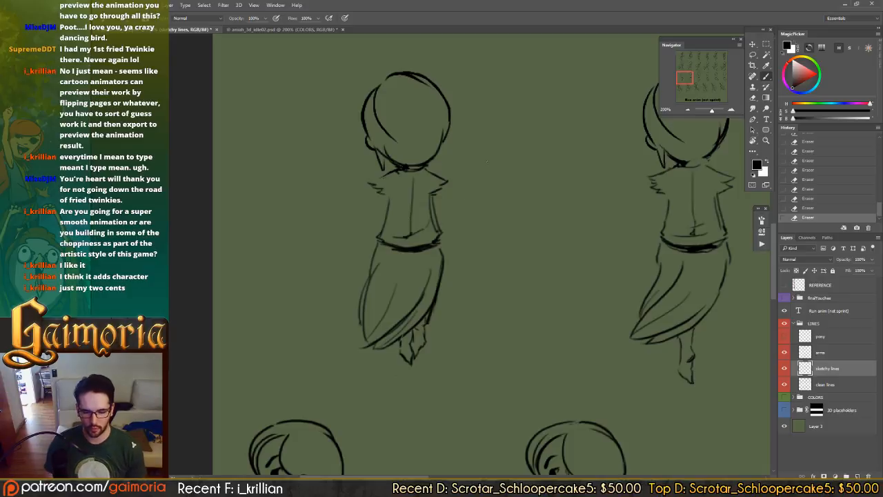
{"action": "mouse_move", "coordinate": [444, 187]}
{"action": "left_mouse_down"}
{"action": "mouse_move", "coordinate": [376, 167]}
{"action": "mouse_move", "coordinate": [392, 207]}
{"action": "mouse_move", "coordinate": [487, 182]}
{"action": "mouse_move", "coordinate": [398, 164]}
{"action": "mouse_move", "coordinate": [512, 193]}
{"action": "mouse_move", "coordinate": [479, 191]}
{"action": "mouse_move", "coordinate": [482, 204]}
{"action": "left_mouse_up"}
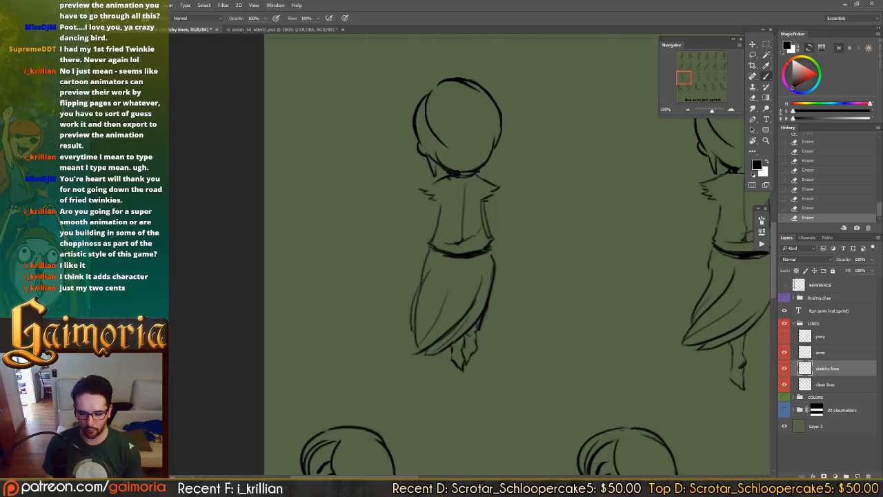
{"action": "left_click", "coordinate": [804, 384]}
{"action": "left_click", "coordinate": [802, 371]}
{"action": "left_click", "coordinate": [796, 382]}
{"action": "left_click", "coordinate": [783, 369]}
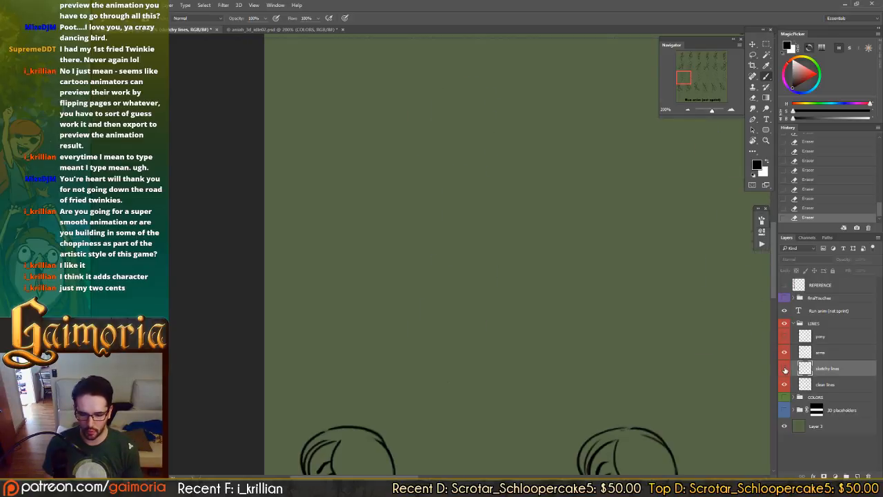
{"action": "left_click", "coordinate": [785, 369]}
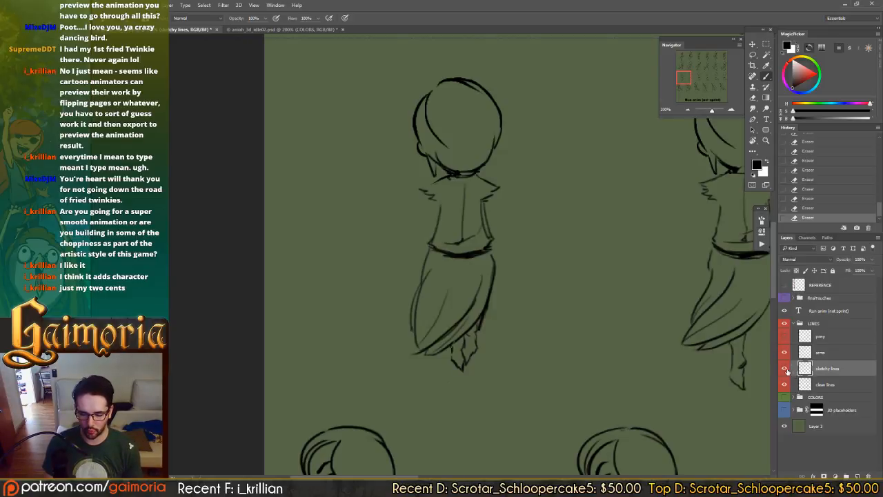
{"action": "left_click", "coordinate": [784, 369]}
{"action": "left_click", "coordinate": [784, 369]}
{"action": "left_click", "coordinate": [795, 352]}
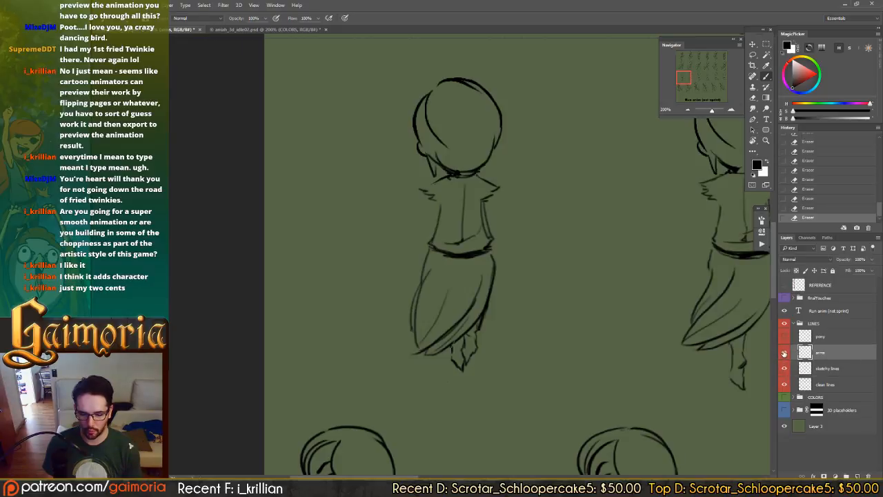
- Draw six crossing guide arrows on the arms layer, linking the front-view run frames to the back-view frames in reverse order
{"action": "left_click_drag", "start_coordinate": [462, 211], "coordinate": [475, 220]}
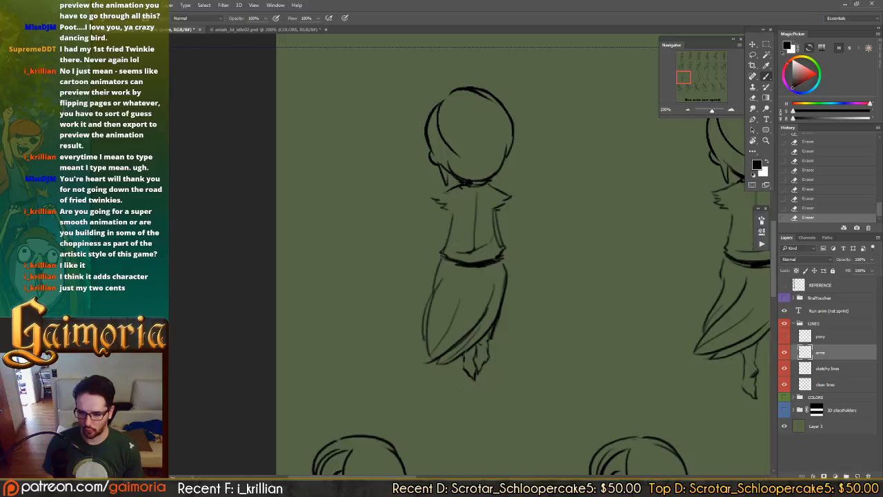
{"action": "left_click_drag", "start_coordinate": [508, 153], "coordinate": [465, 191]}
{"action": "key", "text": "ctrl+minus"}
{"action": "key", "text": "ctrl+minus"}
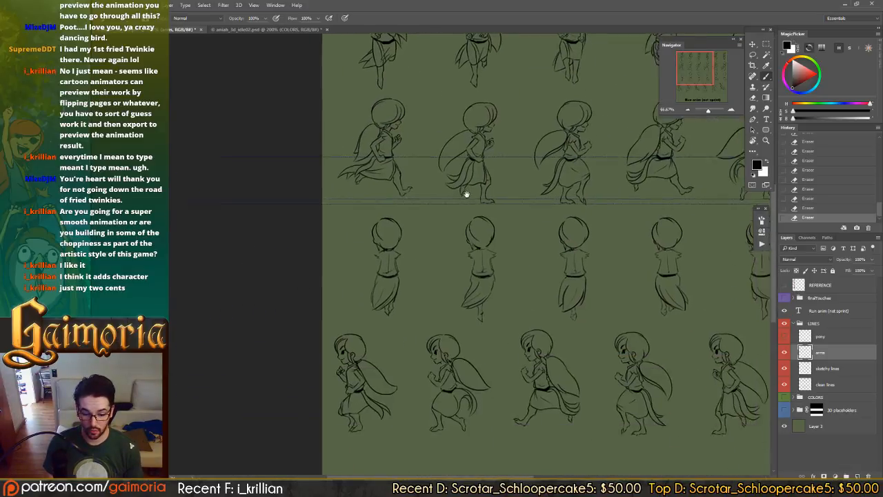
{"action": "left_click_drag", "start_coordinate": [565, 180], "coordinate": [487, 232]}
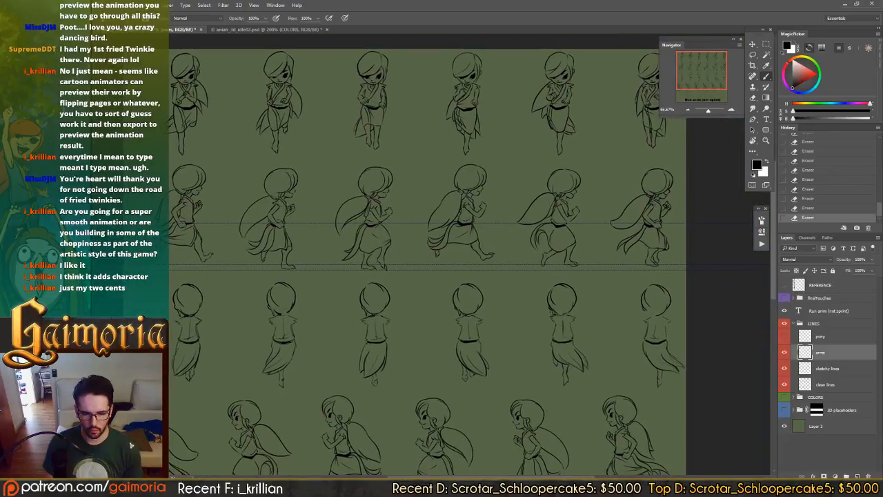
{"action": "mouse_move", "coordinate": [447, 147]}
{"action": "left_mouse_down"}
{"action": "mouse_move", "coordinate": [392, 273]}
{"action": "mouse_move", "coordinate": [412, 258]}
{"action": "left_mouse_up"}
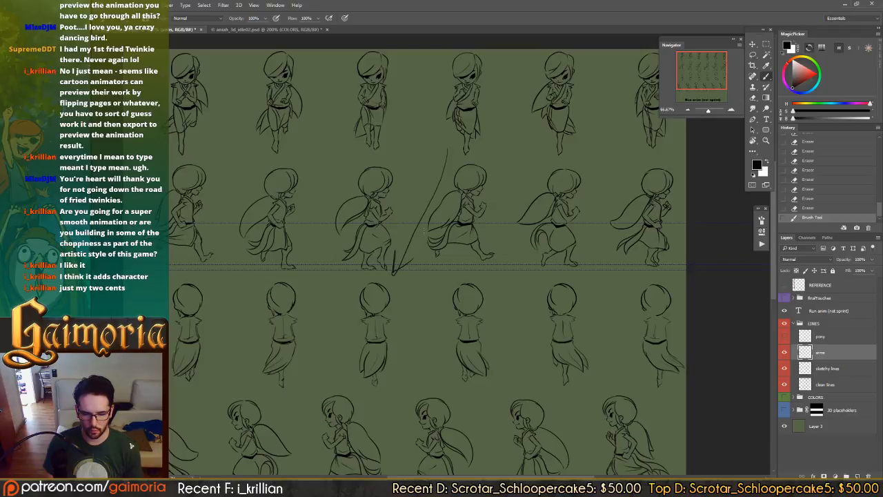
{"action": "mouse_move", "coordinate": [194, 143]}
{"action": "left_mouse_down"}
{"action": "mouse_move", "coordinate": [582, 254]}
{"action": "mouse_move", "coordinate": [622, 275]}
{"action": "left_mouse_up"}
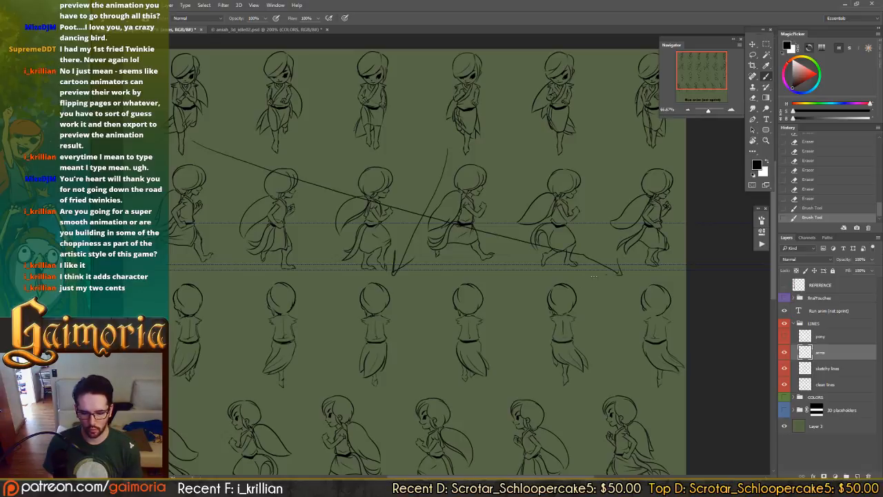
{"action": "mouse_move", "coordinate": [636, 150]}
{"action": "left_mouse_down"}
{"action": "mouse_move", "coordinate": [288, 224]}
{"action": "mouse_move", "coordinate": [234, 253]}
{"action": "mouse_move", "coordinate": [213, 283]}
{"action": "left_mouse_up"}
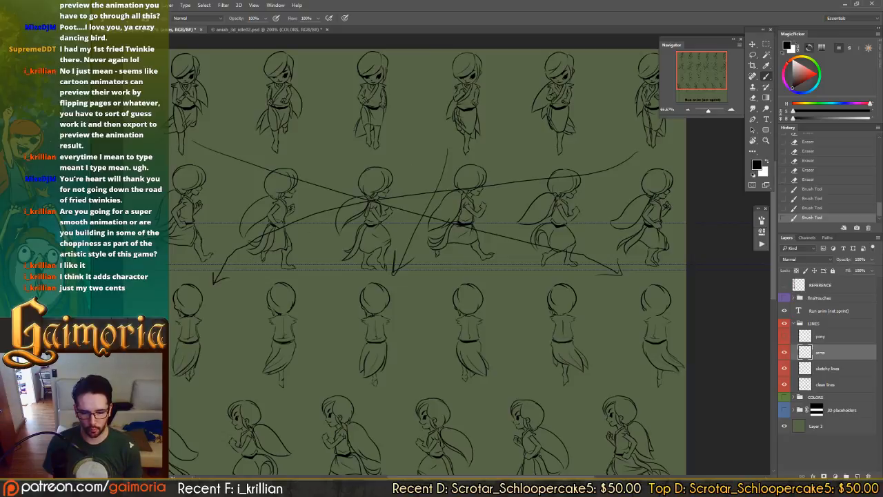
{"action": "mouse_move", "coordinate": [536, 147]}
{"action": "left_mouse_down"}
{"action": "mouse_move", "coordinate": [473, 186]}
{"action": "mouse_move", "coordinate": [408, 188]}
{"action": "mouse_move", "coordinate": [312, 257]}
{"action": "left_mouse_up"}
{"action": "mouse_move", "coordinate": [306, 160]}
{"action": "left_mouse_down"}
{"action": "mouse_move", "coordinate": [544, 274]}
{"action": "mouse_move", "coordinate": [521, 269]}
{"action": "left_mouse_up"}
{"action": "left_click_drag", "start_coordinate": [400, 175], "coordinate": [476, 269]}
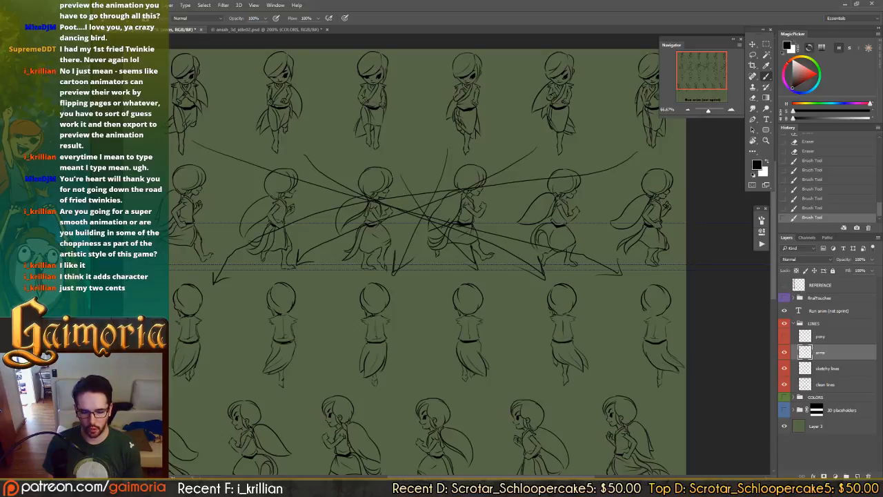
{"action": "key", "text": "ctrl+z"}
{"action": "mouse_move", "coordinate": [380, 156]}
{"action": "left_mouse_down"}
{"action": "mouse_move", "coordinate": [461, 265]}
{"action": "mouse_move", "coordinate": [448, 272]}
{"action": "left_mouse_up"}
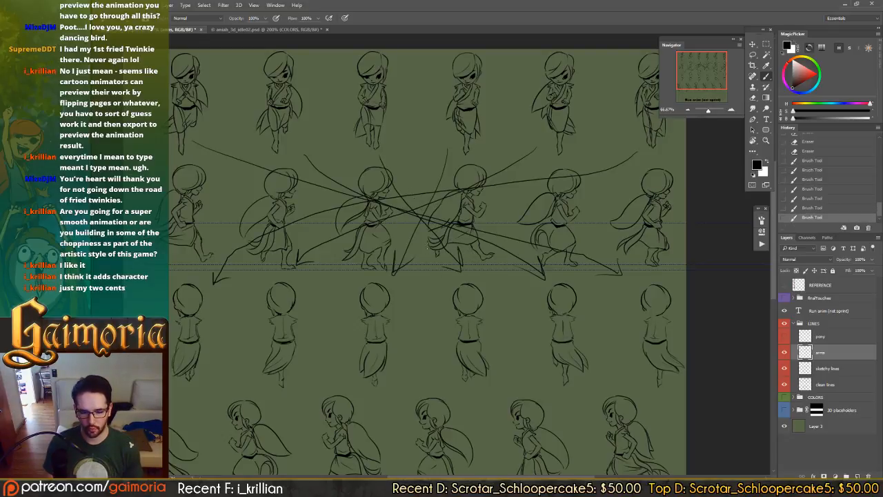
- Sketch both arms on the third back-view run frame with the Brush tool, undoing stray strokes
{"action": "mouse_move", "coordinate": [496, 217]}
{"action": "left_mouse_down"}
{"action": "mouse_move", "coordinate": [428, 220]}
{"action": "mouse_move", "coordinate": [506, 201]}
{"action": "left_mouse_up"}
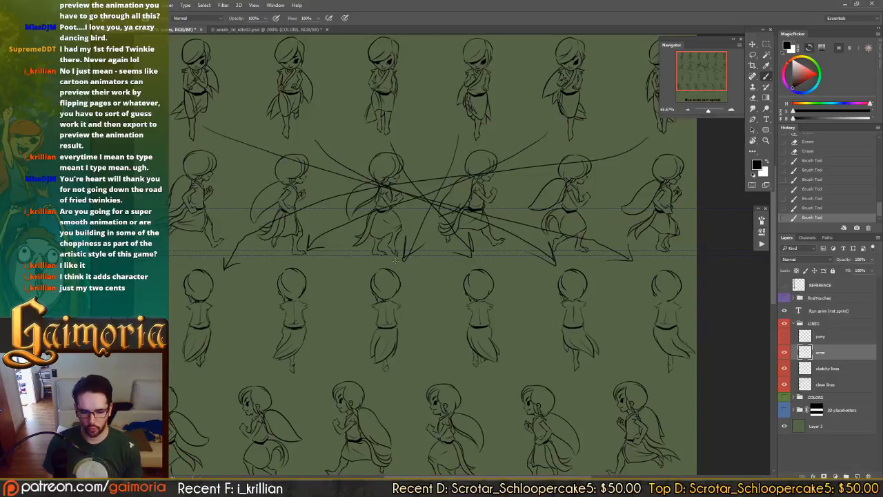
{"action": "left_click_drag", "start_coordinate": [402, 256], "coordinate": [424, 244]}
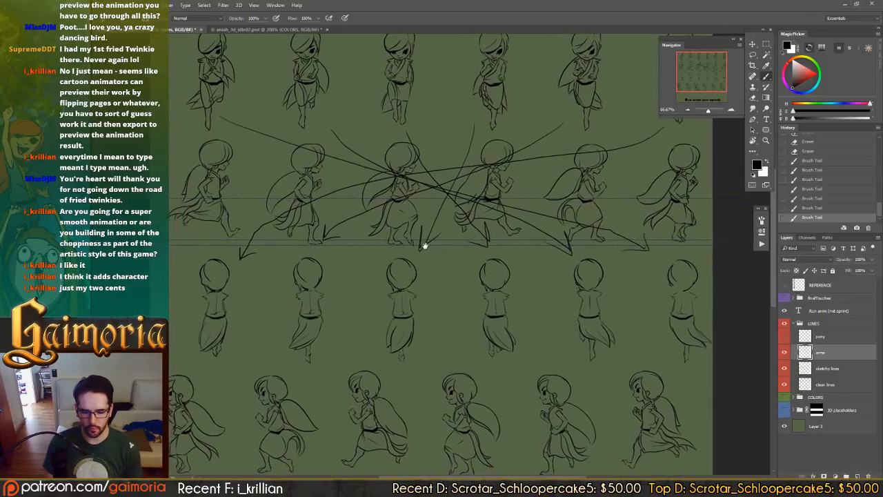
{"action": "left_click_drag", "start_coordinate": [416, 297], "coordinate": [408, 305]}
{"action": "key", "text": "ctrl+z"}
{"action": "key", "text": "ctrl+z"}
{"action": "key", "text": "ctrl+z"}
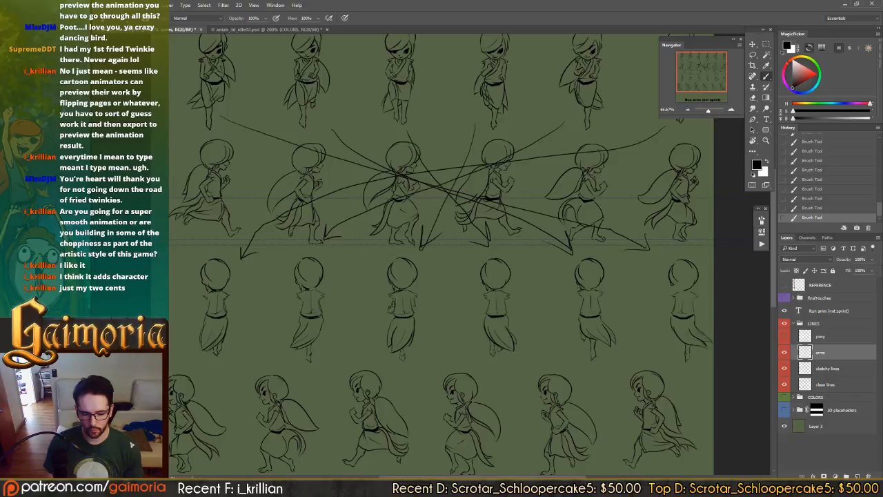
{"action": "left_click_drag", "start_coordinate": [461, 301], "coordinate": [409, 316]}
- Copy the third back-view frame's arms onto the sixth frame, flip them horizontally and nudge them into place
{"action": "left_click_drag", "start_coordinate": [401, 175], "coordinate": [464, 160]}
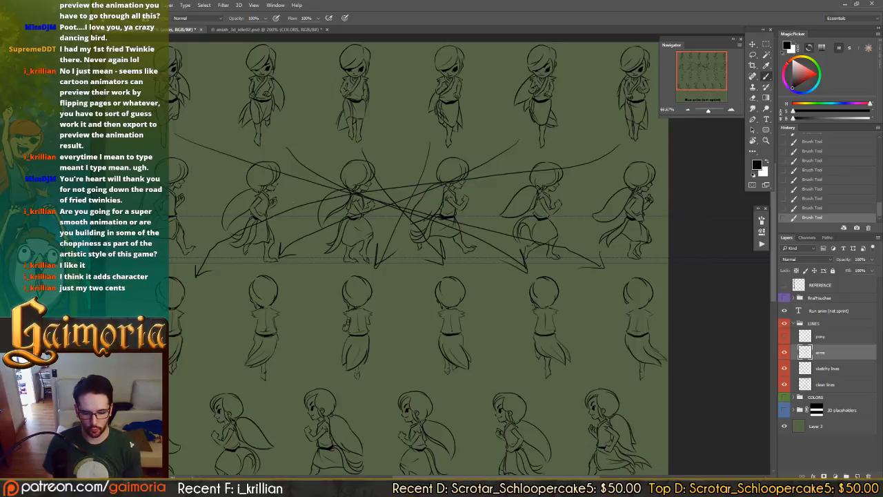
{"action": "left_click_drag", "start_coordinate": [628, 323], "coordinate": [601, 321]}
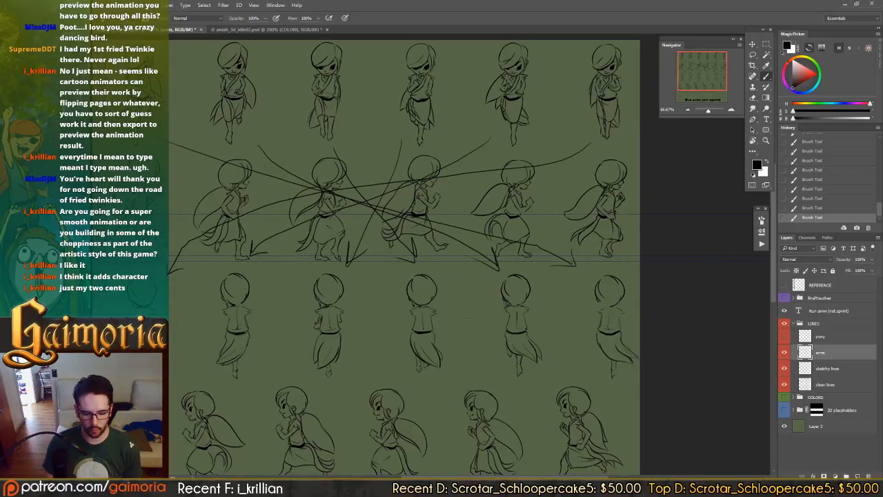
{"action": "key", "text": "m"}
{"action": "mouse_move", "coordinate": [309, 309]}
{"action": "left_mouse_down"}
{"action": "mouse_move", "coordinate": [361, 341]}
{"action": "mouse_move", "coordinate": [599, 324]}
{"action": "mouse_move", "coordinate": [597, 340]}
{"action": "left_mouse_up"}
{"action": "key", "text": "v"}
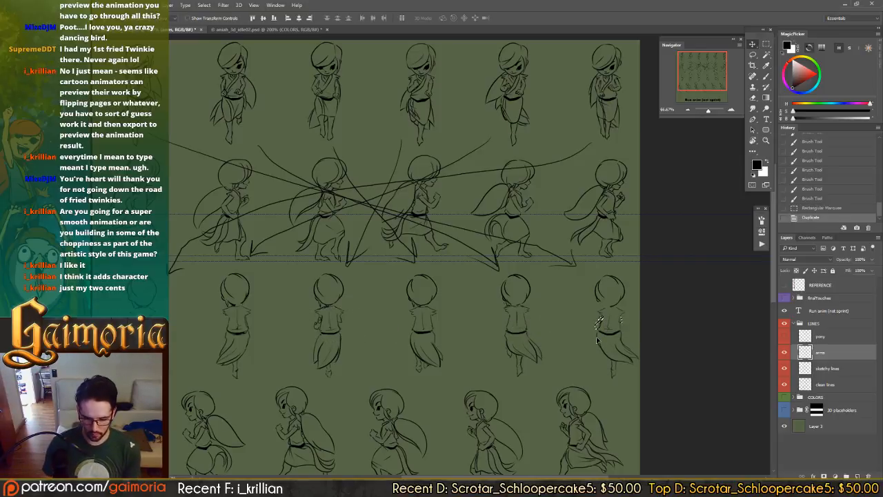
{"action": "key", "text": "ctrl+shift+h"}
{"action": "key", "text": "Left"}
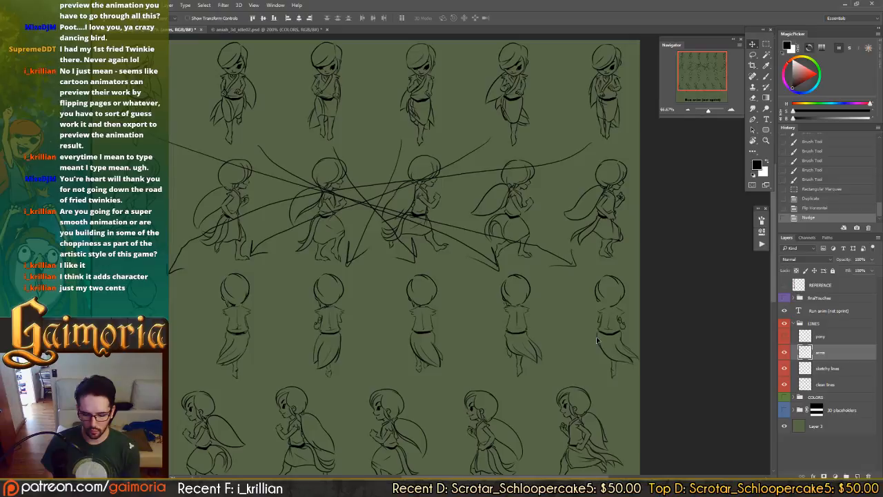
{"action": "key", "text": "ctrl+d"}
- Save the run sprite sheet document
{"action": "key", "text": "b"}
{"action": "key", "text": "ctrl+s"}
{"action": "key", "text": "ctrl+o"}
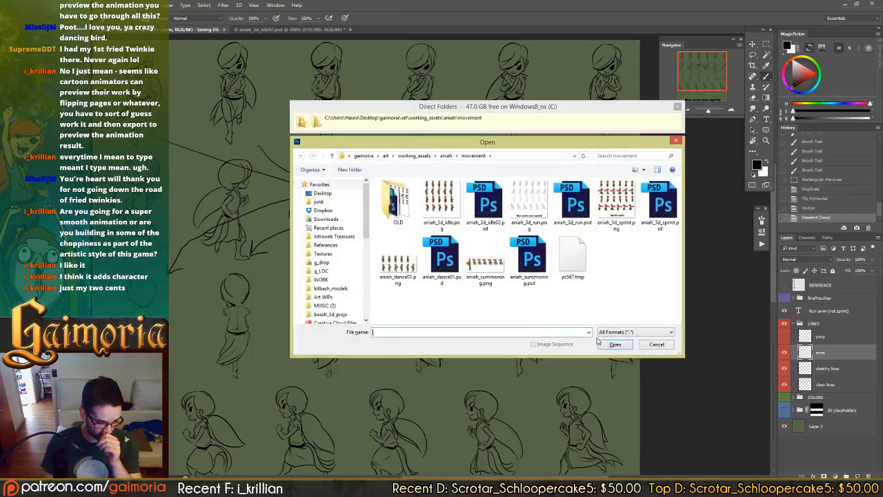
{"action": "key", "text": "Escape"}
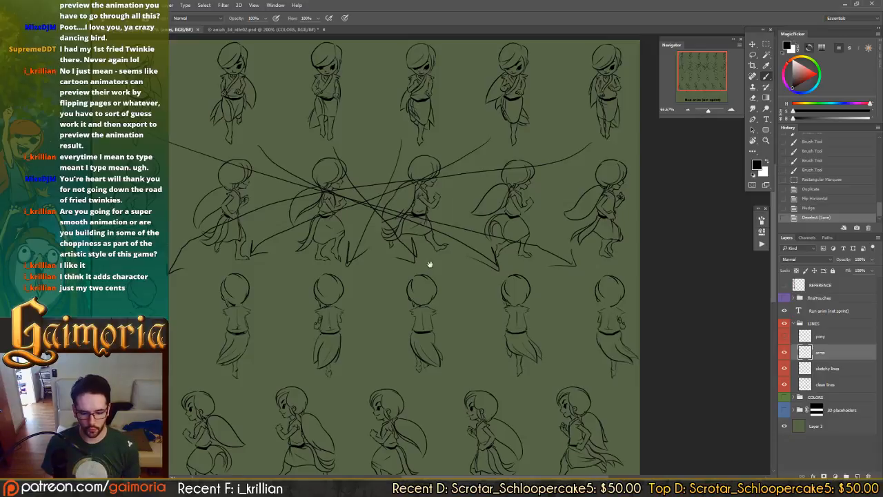
- Copy the right-hand arm of the third back-view frame onto the fourth back-view frame
{"action": "left_click_drag", "start_coordinate": [429, 256], "coordinate": [475, 266]}
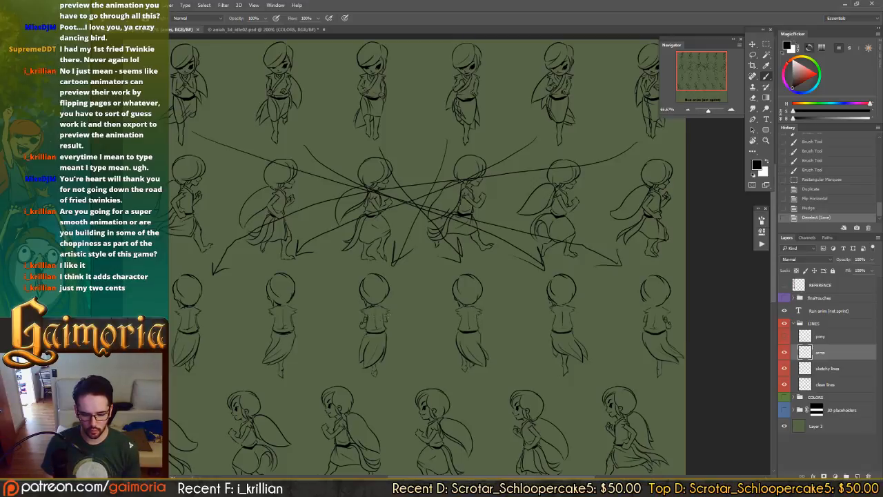
{"action": "key", "text": "m"}
{"action": "left_click_drag", "start_coordinate": [377, 309], "coordinate": [398, 334]}
{"action": "key", "text": "v"}
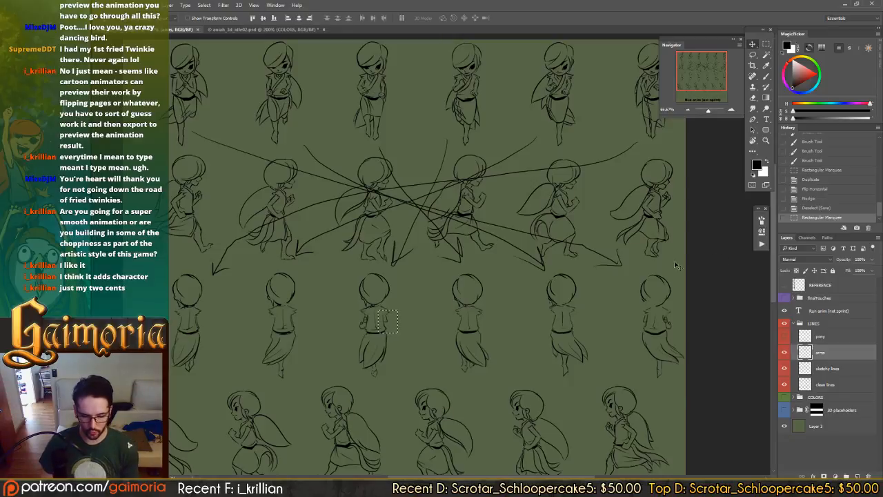
{"action": "left_click_drag", "start_coordinate": [367, 336], "coordinate": [479, 334]}
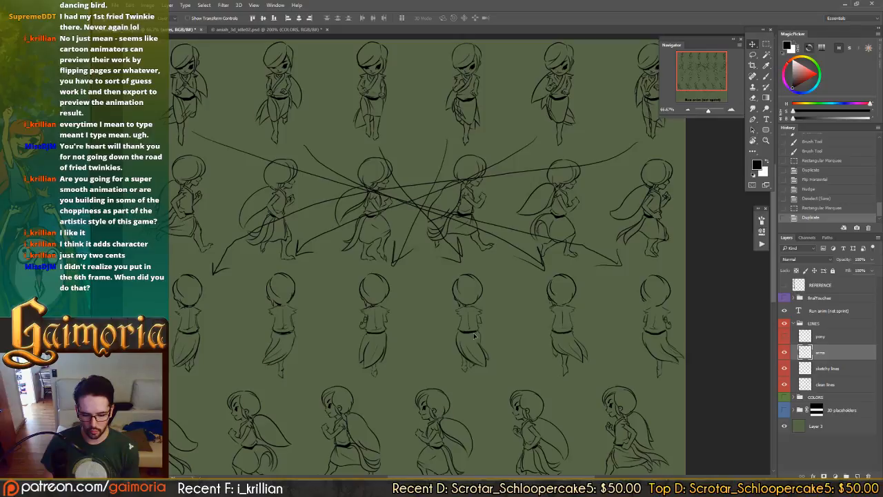
{"action": "key", "text": "ctrl+d"}
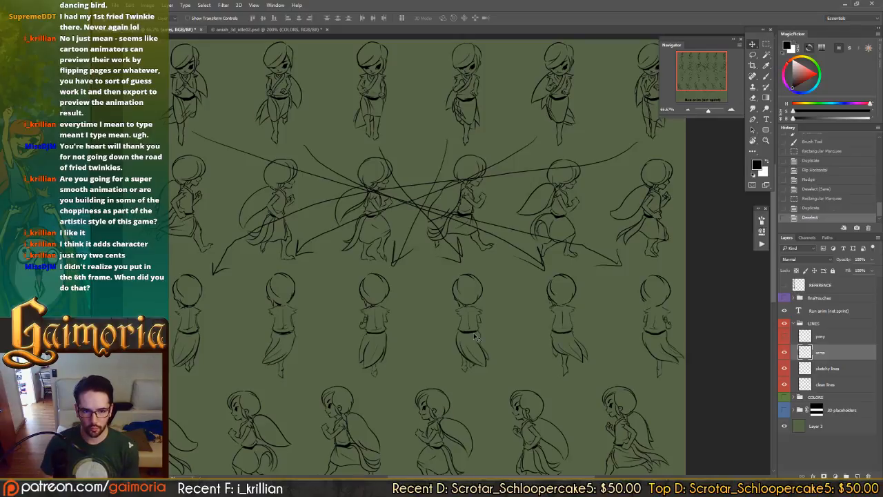
{"action": "key", "text": "b"}
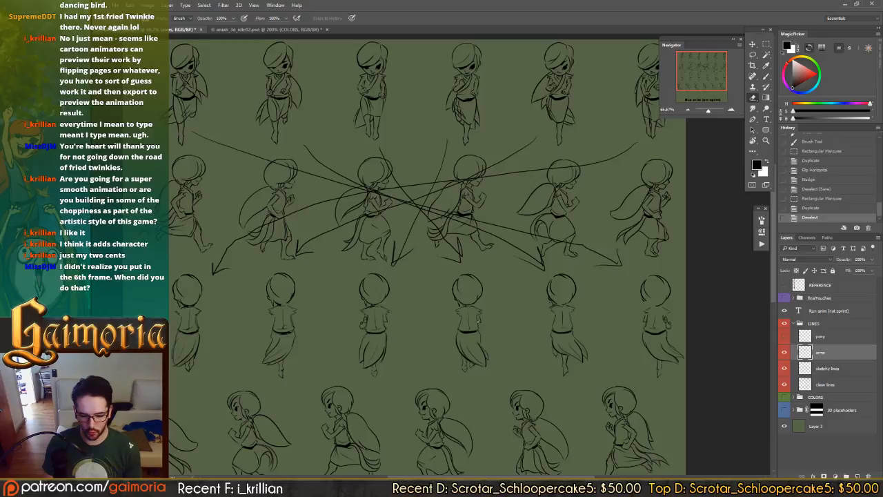
- Erase part of the copied arm on the fourth back-view frame and redraw it, undoing and retrying the brush strokes
{"action": "key", "text": "e"}
{"action": "left_click_drag", "start_coordinate": [478, 320], "coordinate": [479, 319]}
{"action": "key", "text": "b"}
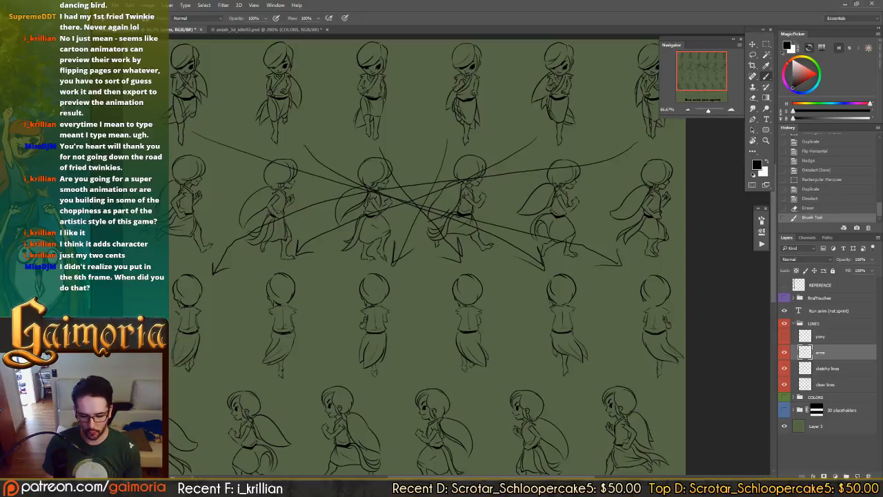
{"action": "key", "text": "ctrl+z"}
{"action": "key", "text": "ctrl+z"}
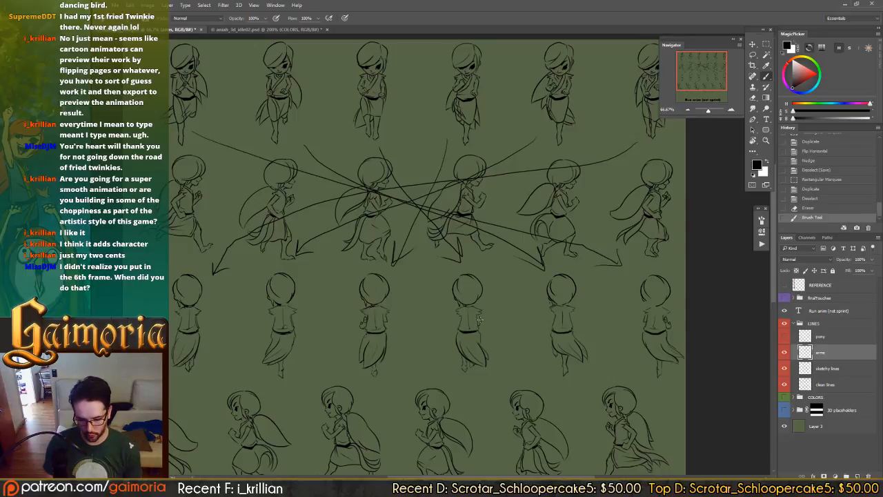
{"action": "key", "text": "ctrl+z"}
{"action": "key", "text": "ctrl+z"}
{"action": "key", "text": "ctrl+z"}
{"action": "key", "text": "ctrl+z"}
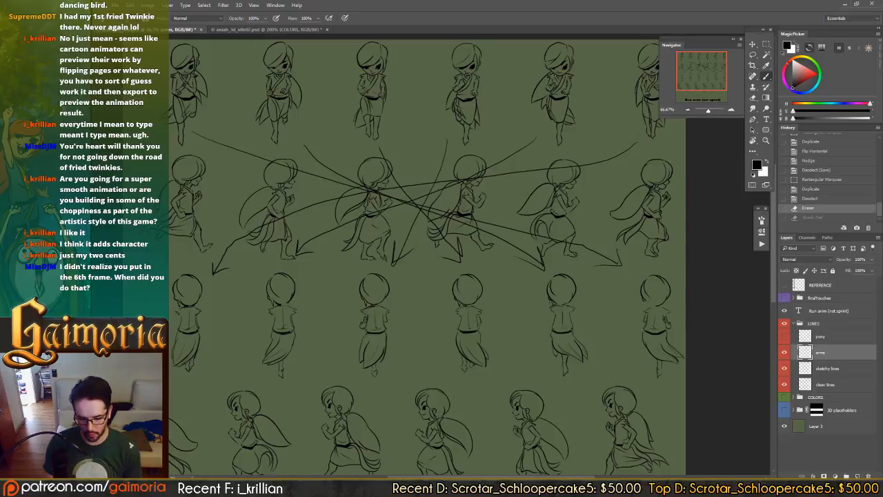
{"action": "key", "text": "ctrl+z"}
{"action": "key", "text": "ctrl+z"}
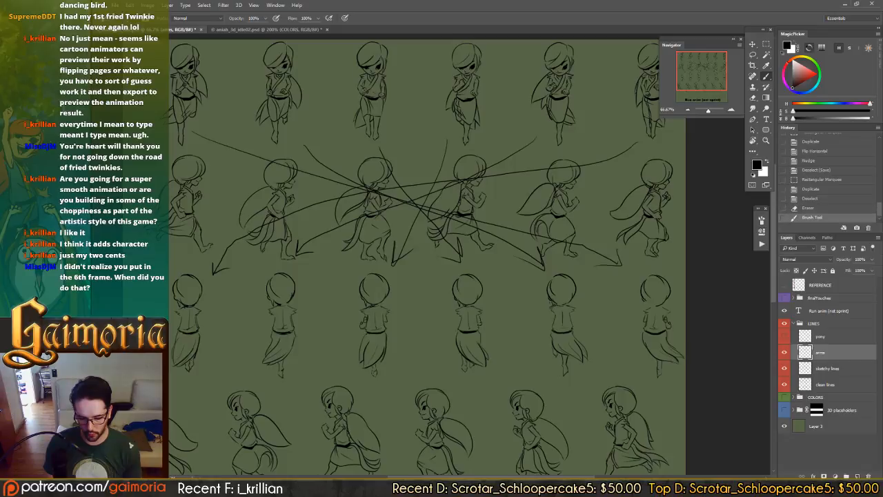
{"action": "key", "text": "ctrl+z"}
{"action": "key", "text": "ctrl+z"}
{"action": "key", "text": "ctrl+z"}
{"action": "key", "text": "ctrl+z"}
{"action": "key", "text": "ctrl+z"}
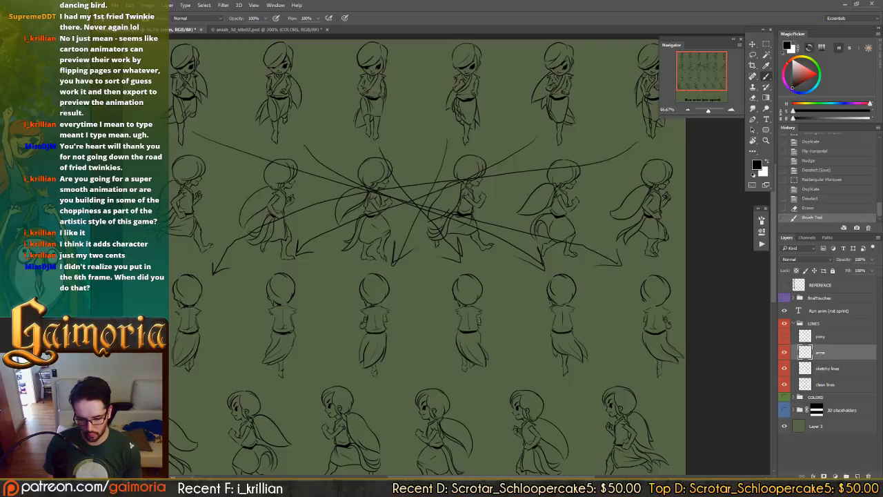
{"action": "key", "text": "ctrl+z"}
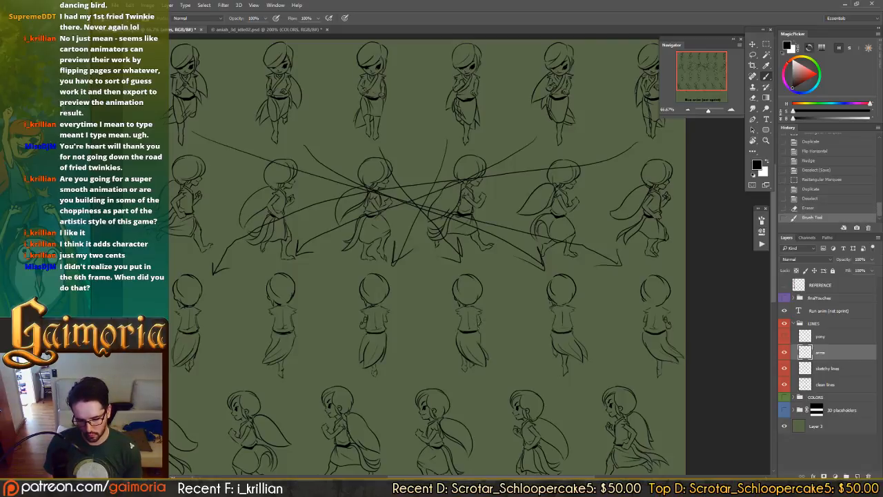
{"action": "key", "text": "ctrl+z"}
{"action": "key", "text": "ctrl+z"}
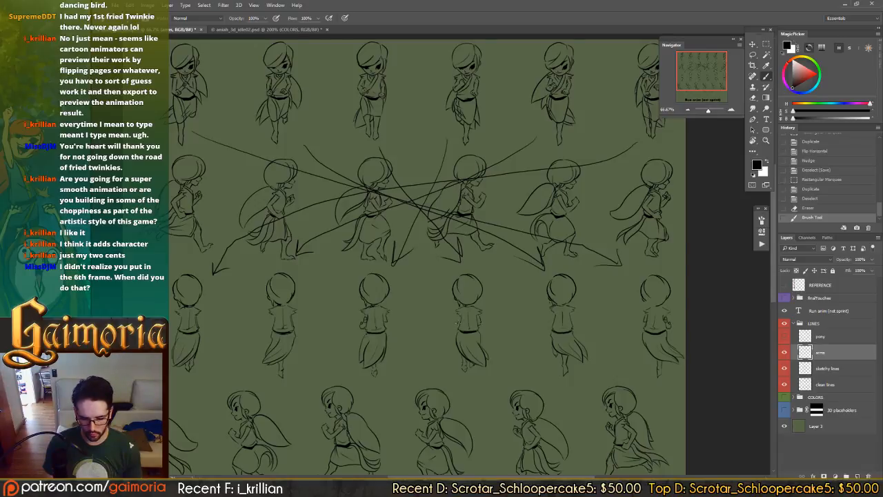
- Sketch the left arm on the fourth back-view run frame with short brush strokes
{"action": "left_click_drag", "start_coordinate": [457, 322], "coordinate": [456, 325]}
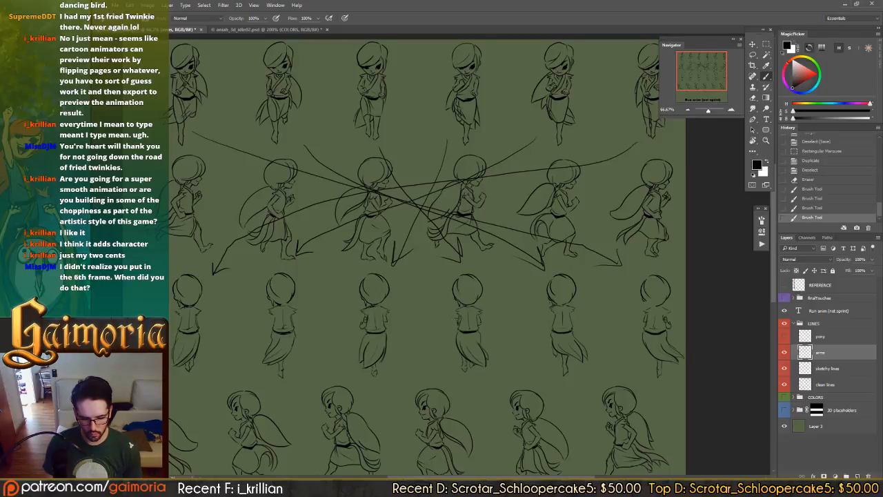
{"action": "left_click_drag", "start_coordinate": [458, 320], "coordinate": [457, 325]}
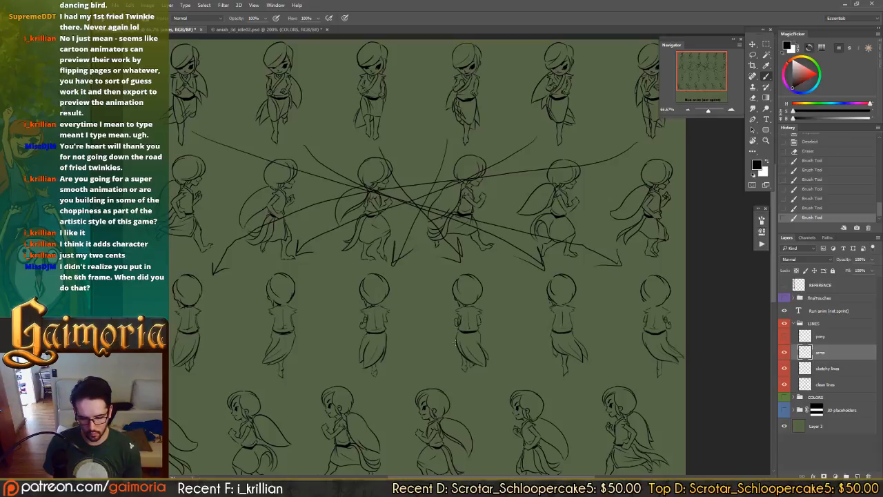
- Copy both arms from the fourth back-view frame onto the first back-view frame and flip them horizontally
{"action": "key", "text": "m"}
{"action": "left_click_drag", "start_coordinate": [449, 302], "coordinate": [499, 342]}
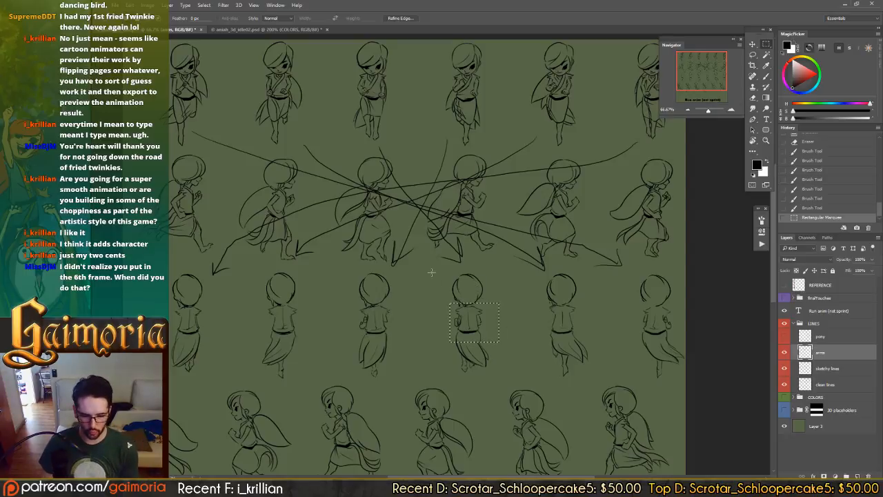
{"action": "key", "text": "v"}
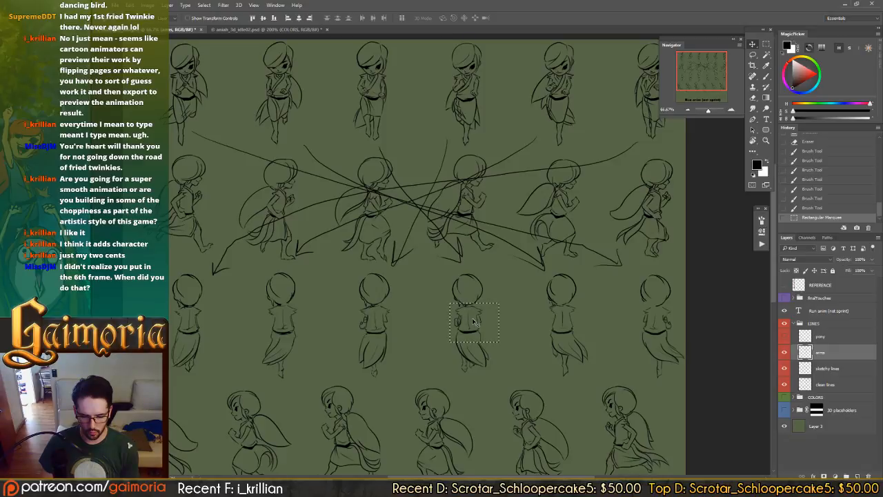
{"action": "left_click_drag", "start_coordinate": [480, 326], "coordinate": [196, 325]}
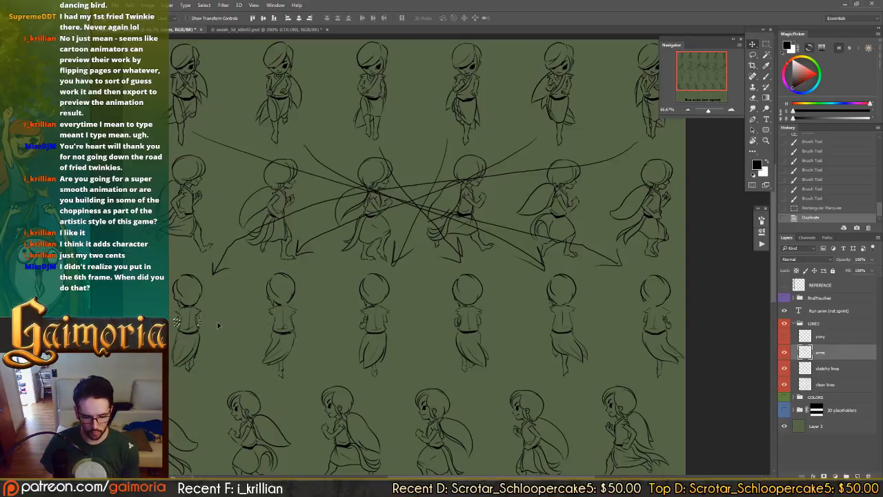
{"action": "key", "text": "ctrl+shift+h"}
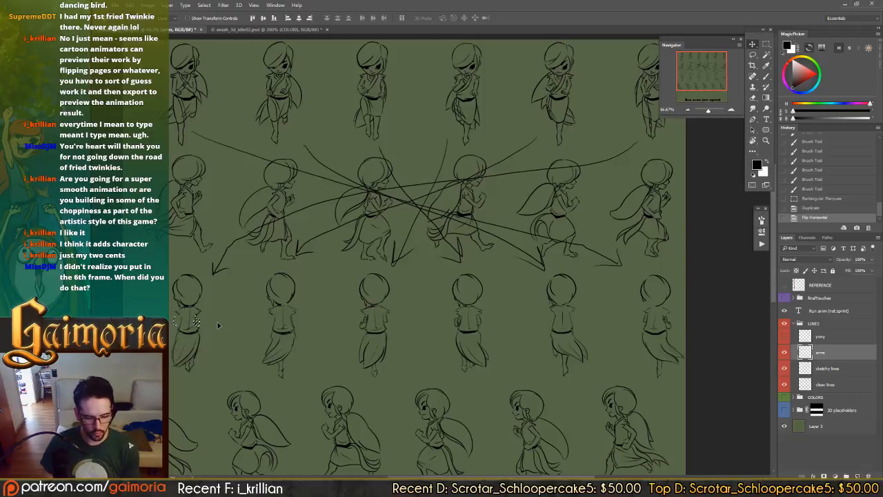
- Nudge the mirrored arms left into place on the first back-view frame, deselect them and save the file
{"action": "key", "text": "Left"}
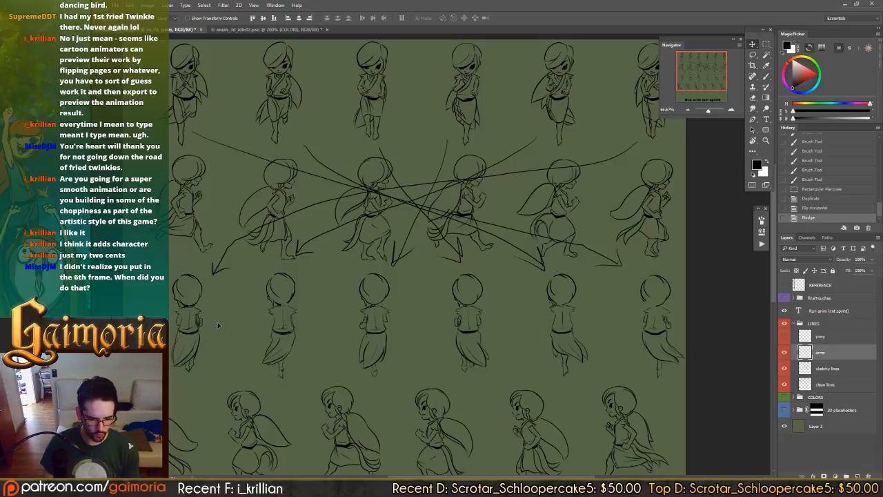
{"action": "key", "text": "ctrl+d"}
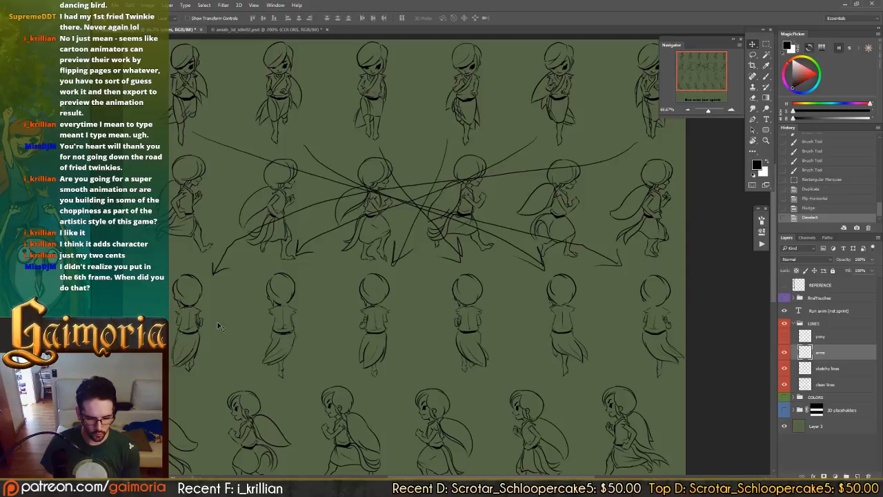
{"action": "key", "text": "ctrl+s"}
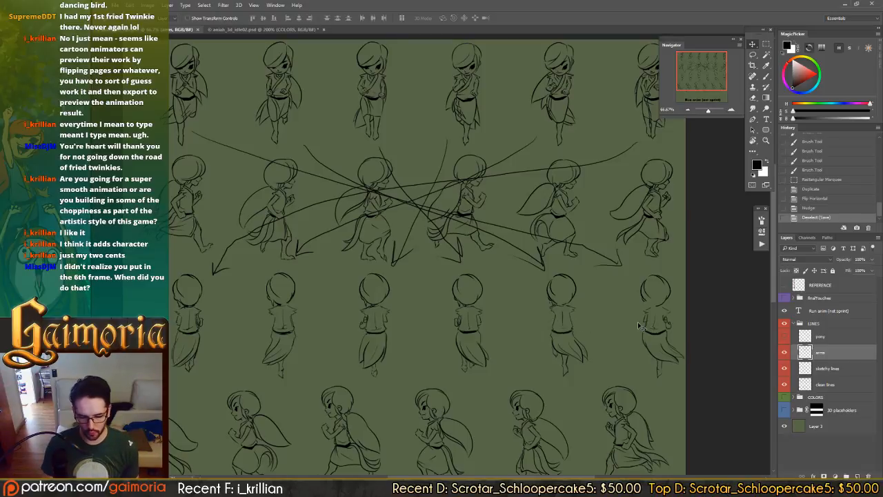
- Sketch both arms on the fifth back-view run frame with short brush strokes on the arms layer
{"action": "key", "text": "b"}
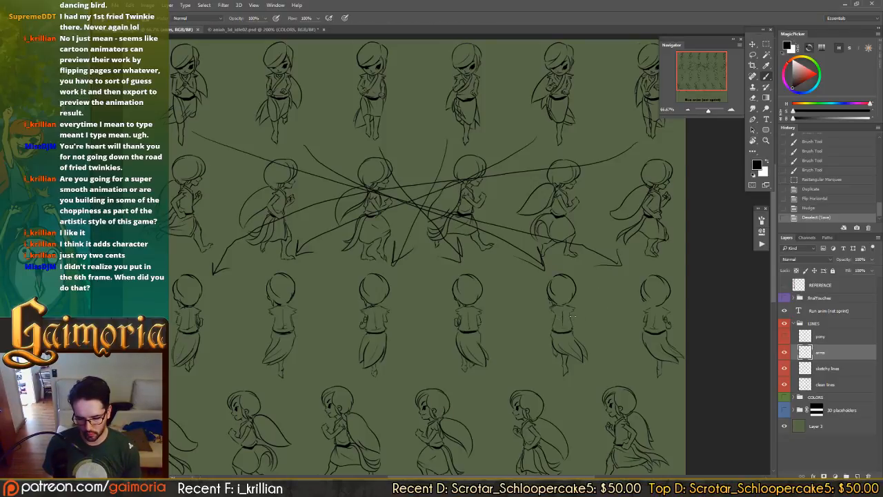
{"action": "left_click_drag", "start_coordinate": [573, 319], "coordinate": [571, 324]}
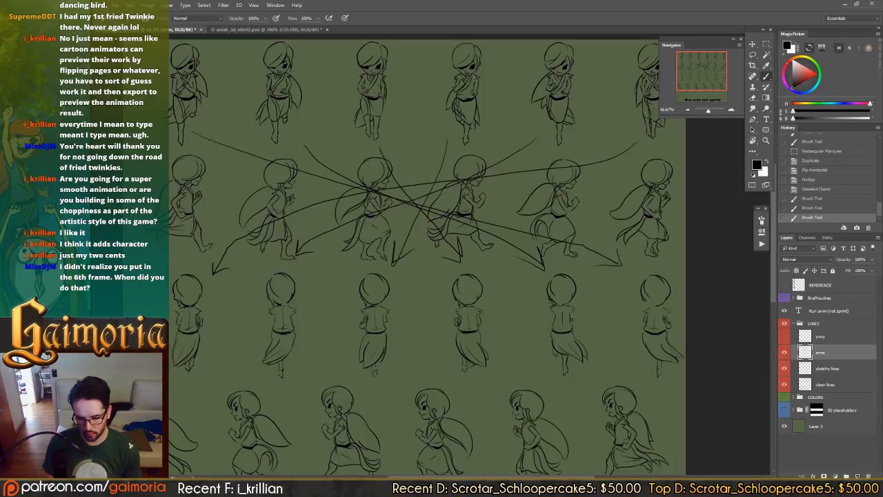
{"action": "left_click_drag", "start_coordinate": [666, 320], "coordinate": [668, 325]}
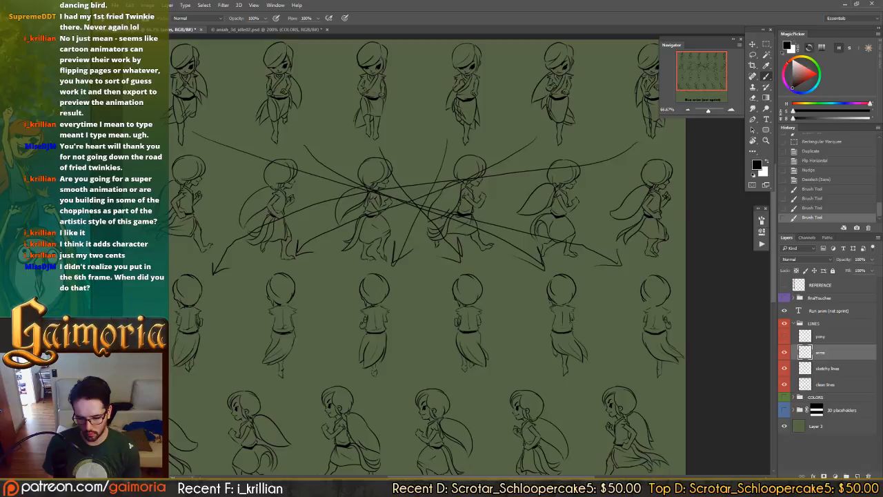
{"action": "left_click_drag", "start_coordinate": [571, 314], "coordinate": [572, 321]}
{"action": "left_click_drag", "start_coordinate": [572, 317], "coordinate": [573, 323]}
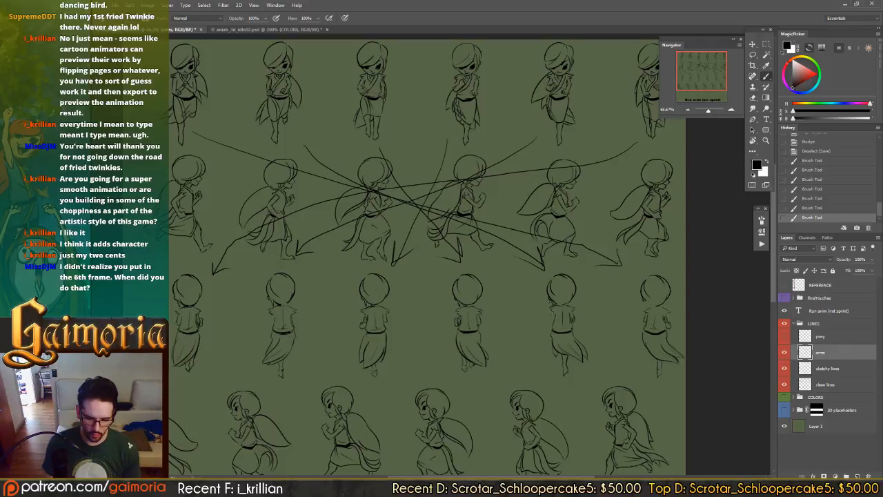
{"action": "left_click_drag", "start_coordinate": [571, 318], "coordinate": [553, 322]}
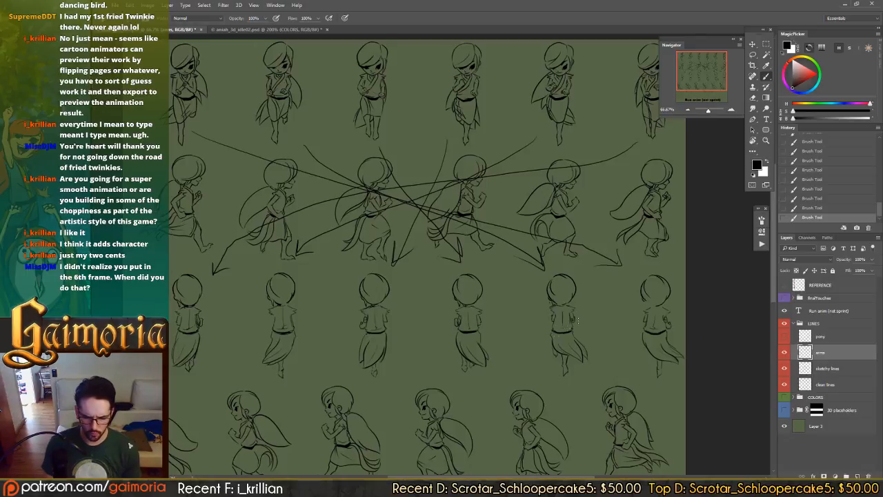
- Copy the fifth back-view frame's arms onto the second back-view frame, flip them horizontally, nudge them left and save
{"action": "key", "text": "m"}
{"action": "mouse_move", "coordinate": [529, 300]}
{"action": "left_mouse_down"}
{"action": "mouse_move", "coordinate": [586, 334]}
{"action": "mouse_move", "coordinate": [286, 320]}
{"action": "left_mouse_up"}
{"action": "key", "text": "v"}
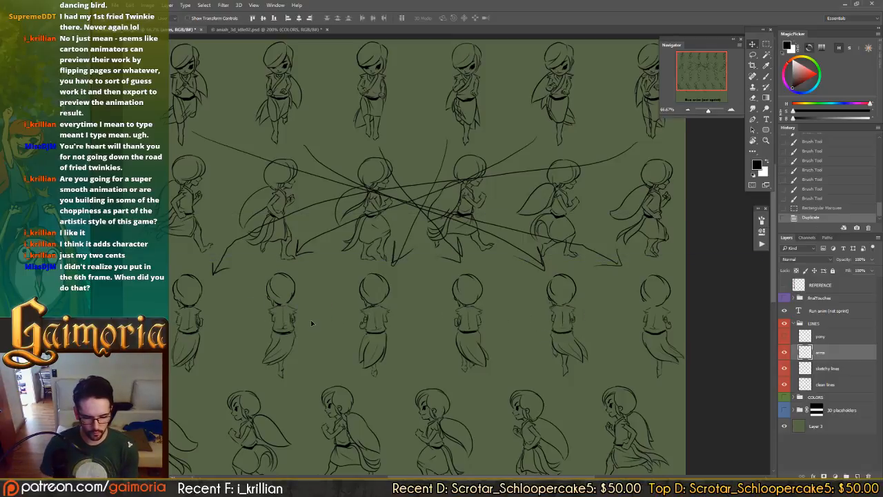
{"action": "key", "text": "ctrl+shift+h"}
{"action": "key", "text": "Left"}
{"action": "key", "text": "Left"}
{"action": "key", "text": "Left"}
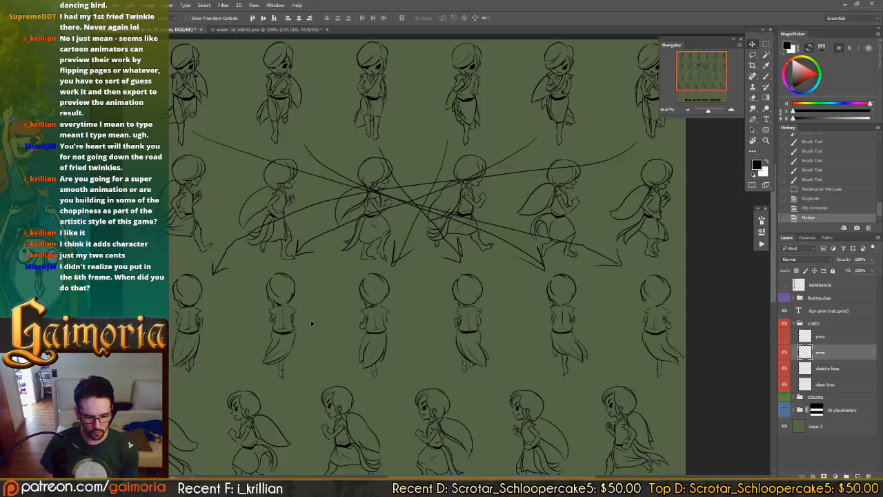
{"action": "key", "text": "ctrl+d"}
{"action": "key", "text": "ctrl+s"}
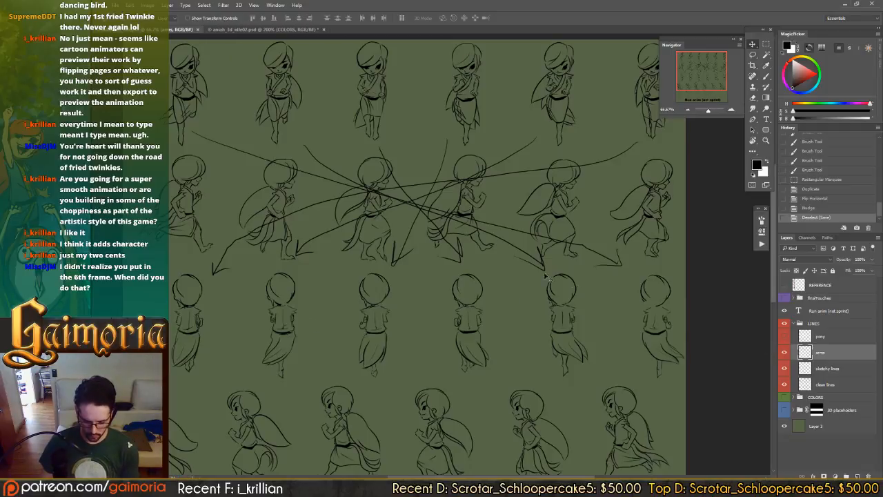
- Hide the sketched arrows above the back-view row with an inverted layer mask on the arms layer
{"action": "key", "text": "m"}
{"action": "left_click_drag", "start_coordinate": [684, 286], "coordinate": [153, 107]}
{"action": "left_click", "coordinate": [824, 475]}
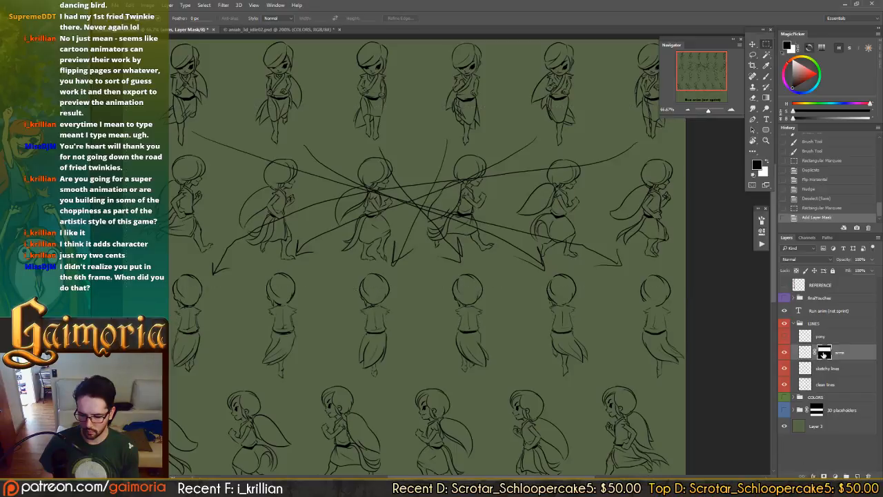
{"action": "key", "text": "ctrl+i"}
{"action": "key", "text": "v"}
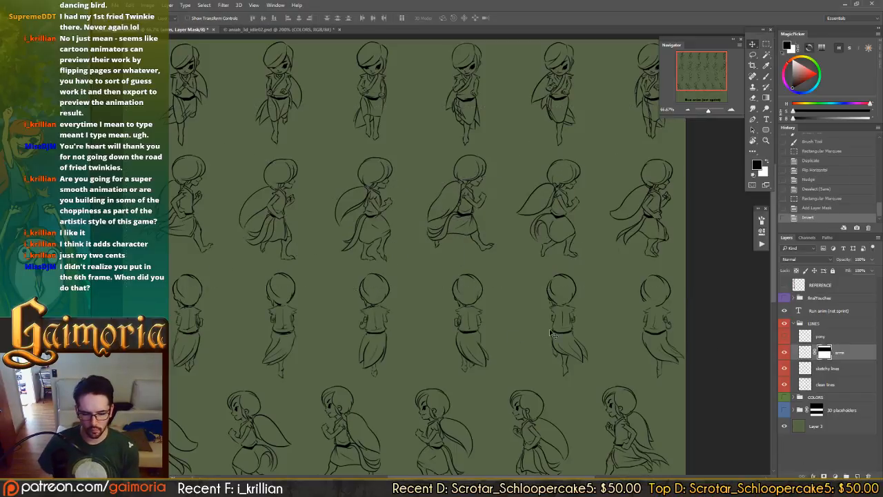
- Hide the green background layer and export the sheet as a PNG, overwriting aniah_3d_run.png
{"action": "left_click", "coordinate": [785, 426]}
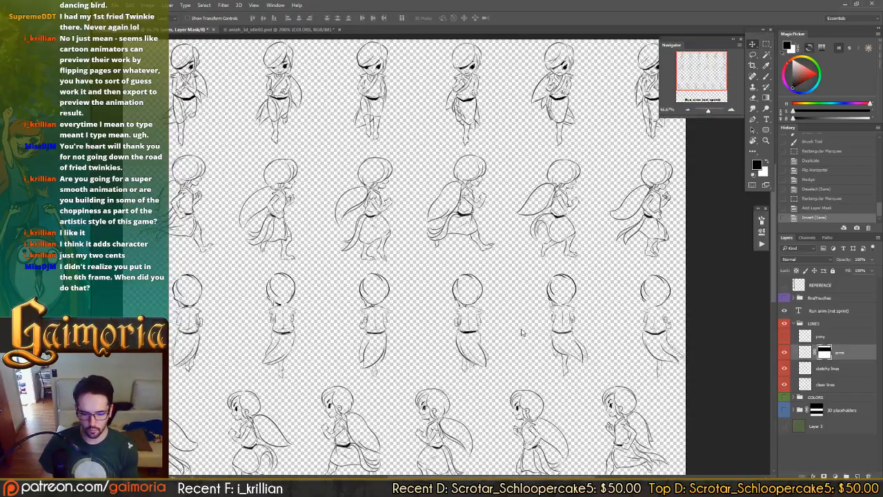
{"action": "key", "text": "ctrl+alt+s"}
{"action": "left_click", "coordinate": [407, 278]}
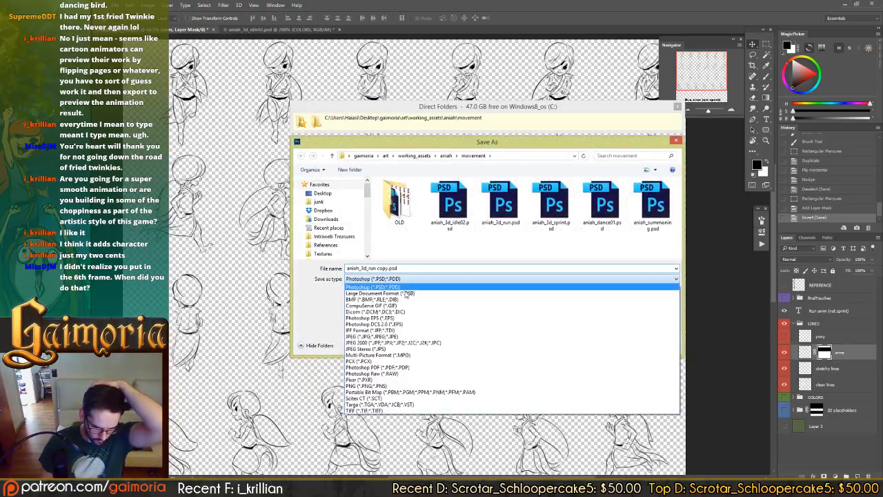
{"action": "left_click", "coordinate": [393, 385]}
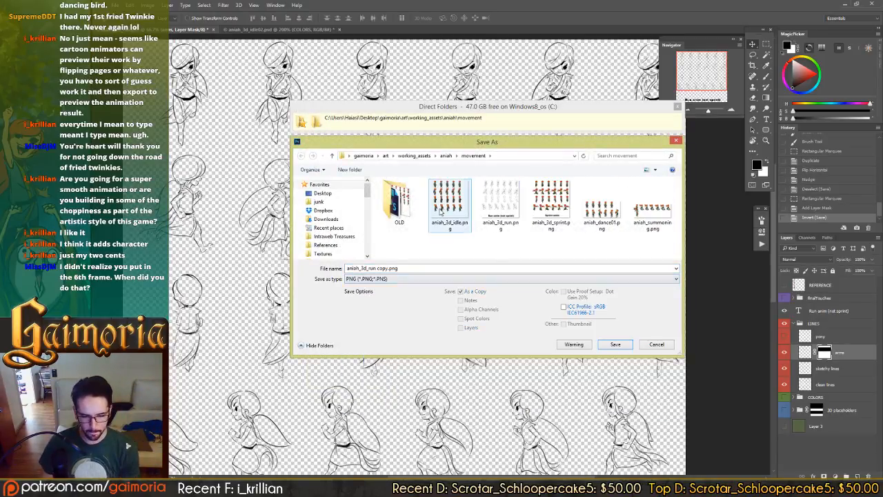
{"action": "double_click", "coordinate": [501, 204]}
{"action": "left_click", "coordinate": [516, 248]}
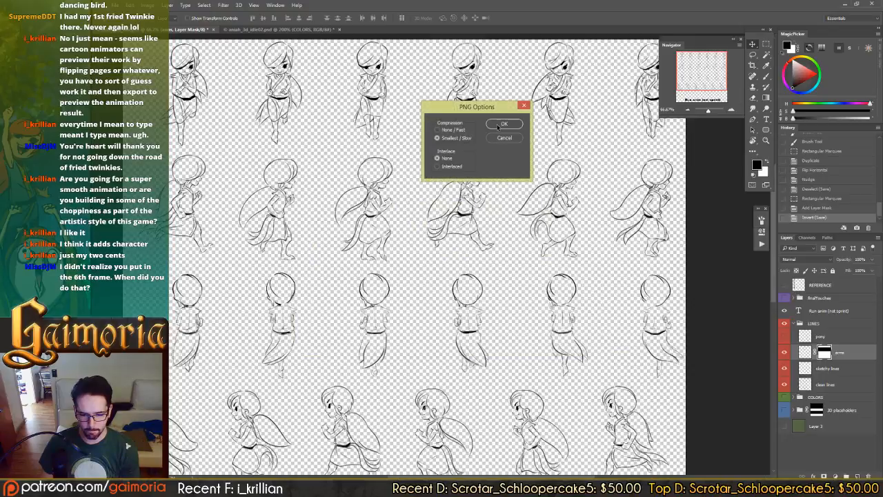
{"action": "key", "text": "Return"}
- Copy aniah_3d_run.png from the movement folder into the game's Aniah sprite folder, replacing the existing file
{"action": "mouse_move", "coordinate": [182, 483]}
{"action": "left_click", "coordinate": [187, 463]}
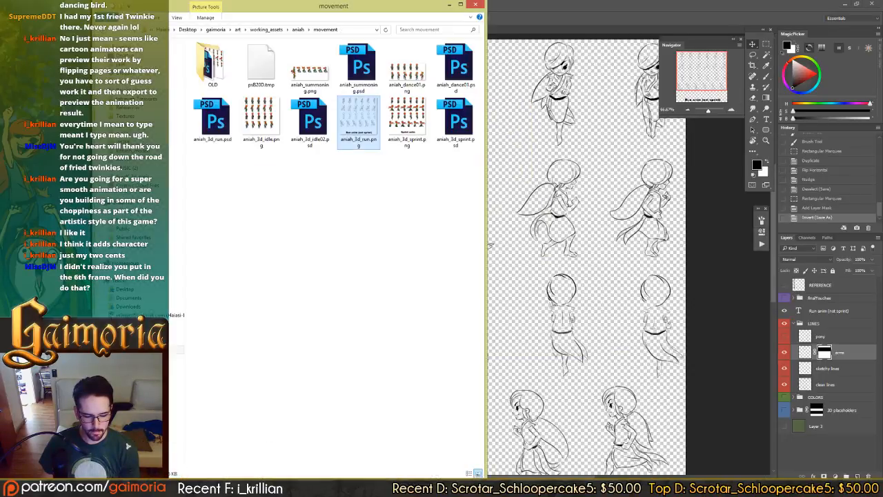
{"action": "left_click", "coordinate": [270, 443]}
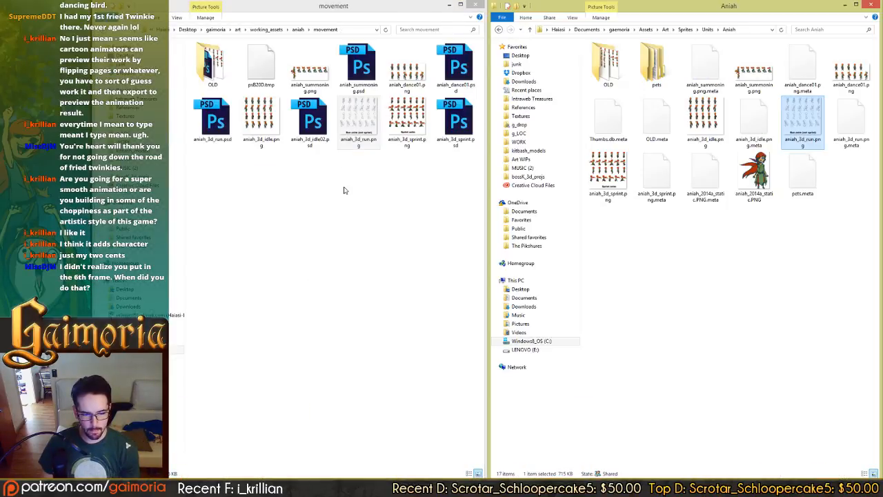
{"action": "left_click_drag", "start_coordinate": [310, 118], "coordinate": [687, 277]}
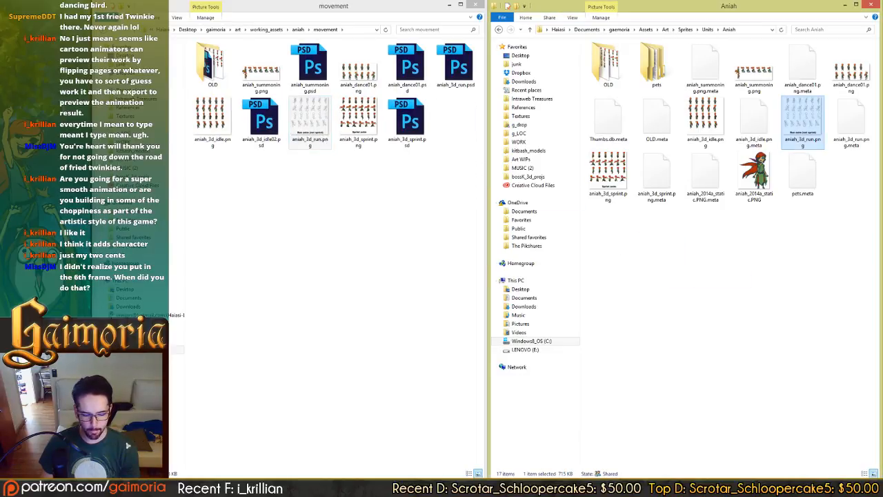
{"action": "left_click", "coordinate": [421, 186]}
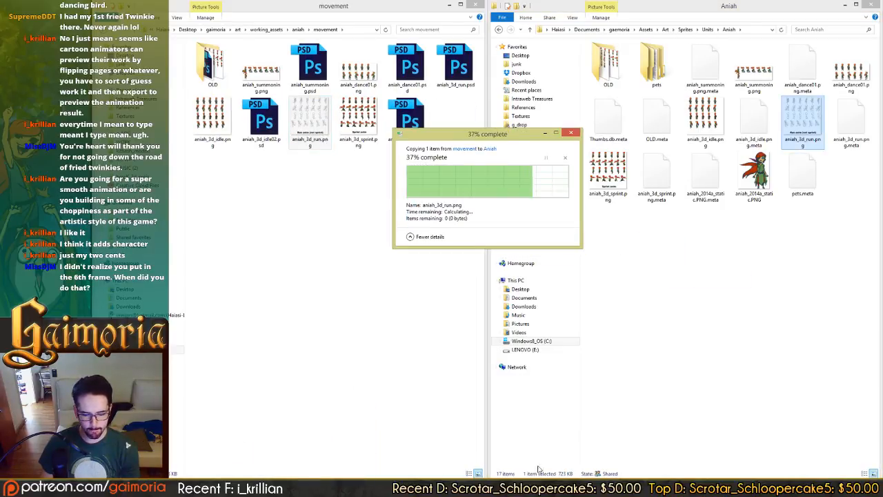
- Check the run animation in the game preview, return to Photoshop and show the green background layer again
{"action": "key", "text": "alt+Tab"}
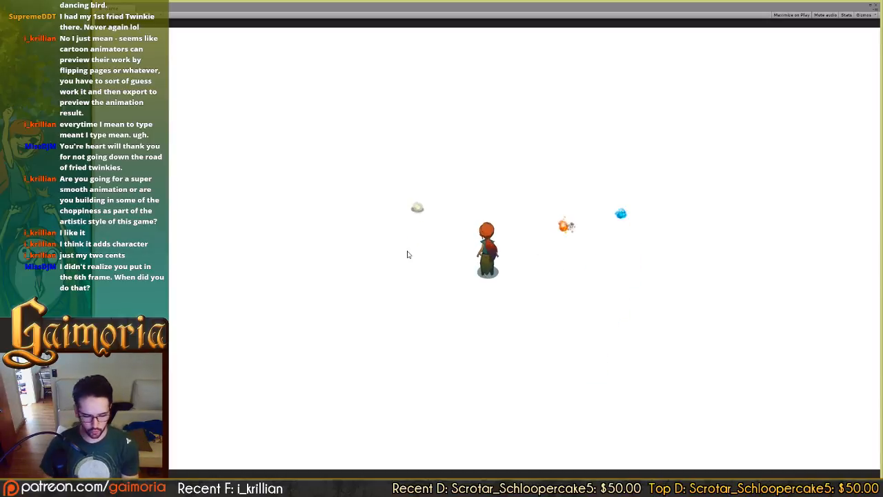
{"action": "key", "text": "alt+Tab"}
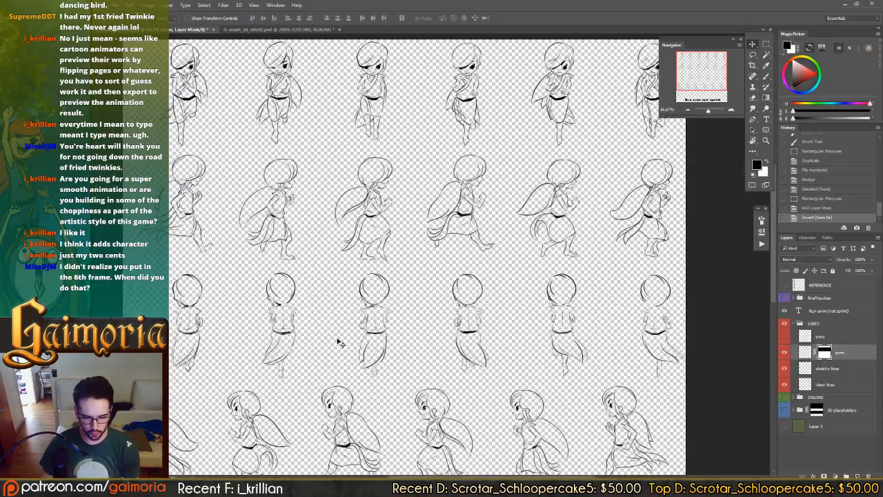
{"action": "left_click", "coordinate": [783, 426]}
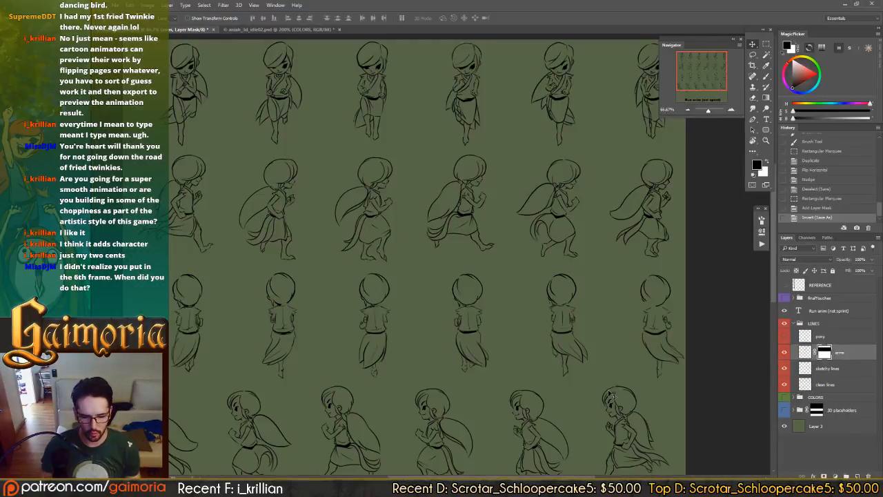
- Erase part of the right arm on the third back-view frame and redraw it, working on the arms layer rather than its mask
{"action": "key", "text": "ctrl+plus"}
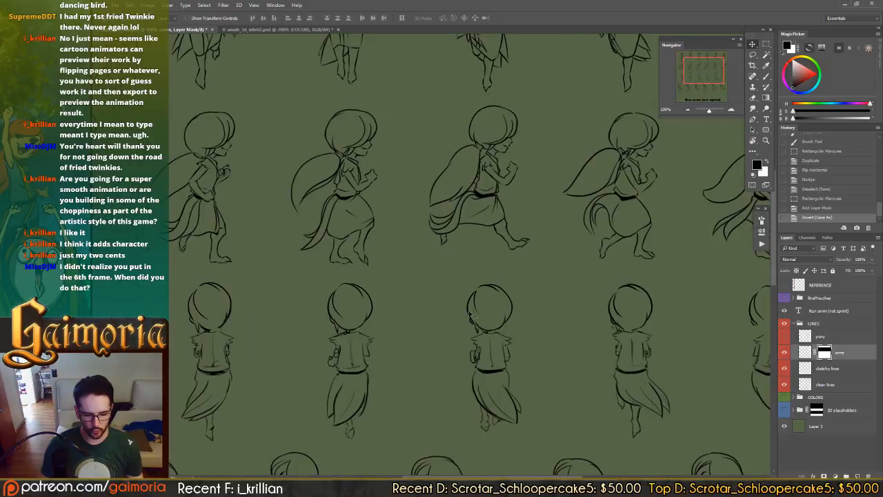
{"action": "left_click_drag", "start_coordinate": [417, 335], "coordinate": [503, 262]}
{"action": "key", "text": "e"}
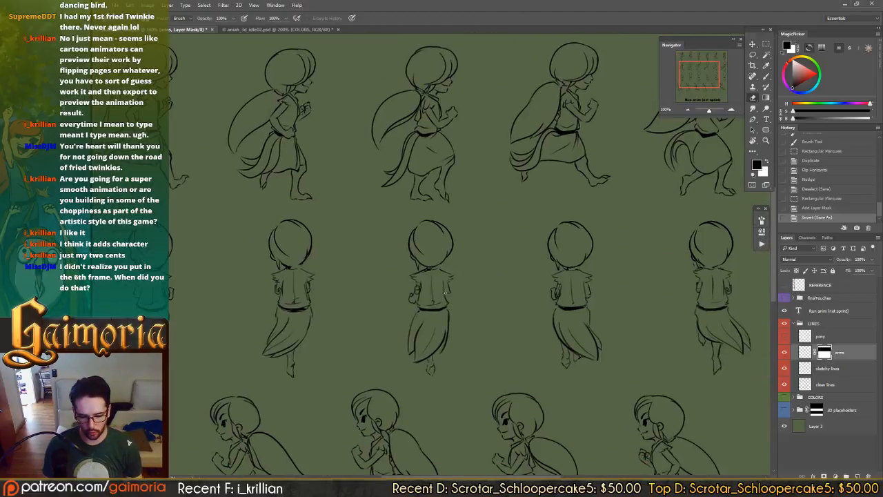
{"action": "left_click_drag", "start_coordinate": [447, 291], "coordinate": [448, 298]}
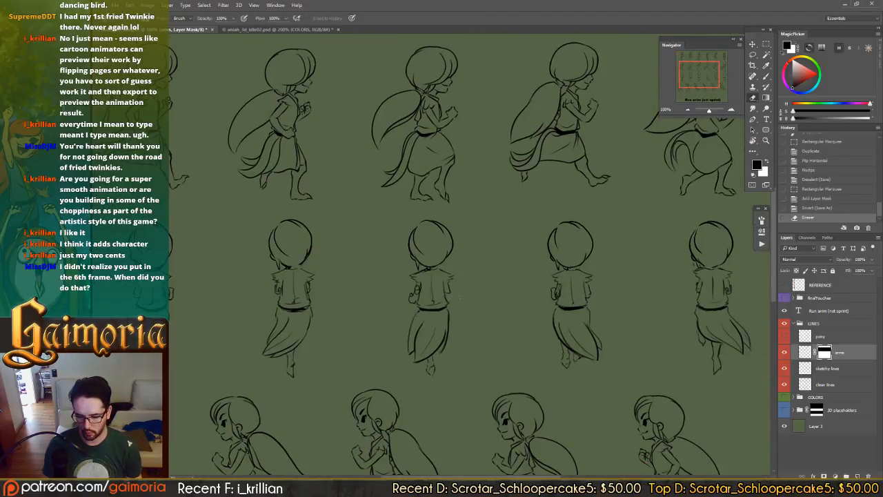
{"action": "key", "text": "ctrl+z"}
{"action": "key", "text": "ctrl+2"}
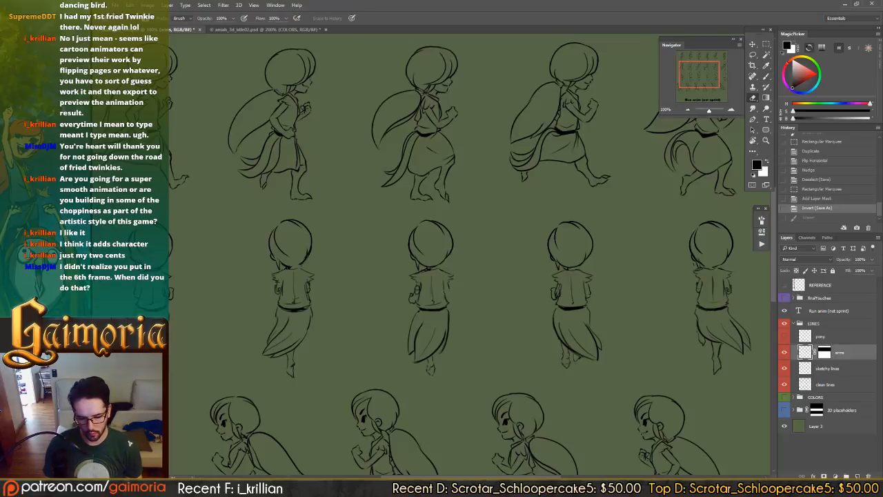
{"action": "left_click", "coordinate": [449, 284]}
{"action": "left_click", "coordinate": [448, 284]}
{"action": "key", "text": "b"}
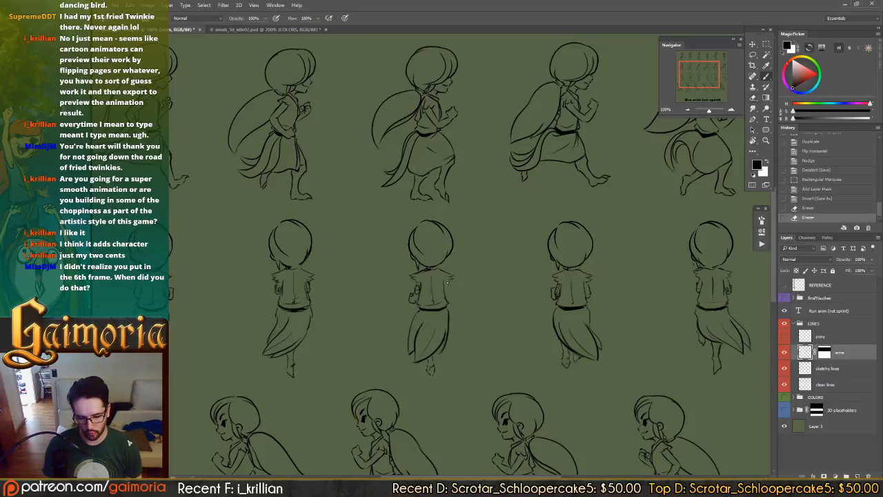
{"action": "left_click_drag", "start_coordinate": [445, 283], "coordinate": [381, 286]}
{"action": "key", "text": "ctrl+z"}
- Erase part of the left arm on the sixth back-view frame and redraw its line, retrying the stroke until it fits
{"action": "left_click_drag", "start_coordinate": [508, 280], "coordinate": [366, 278]}
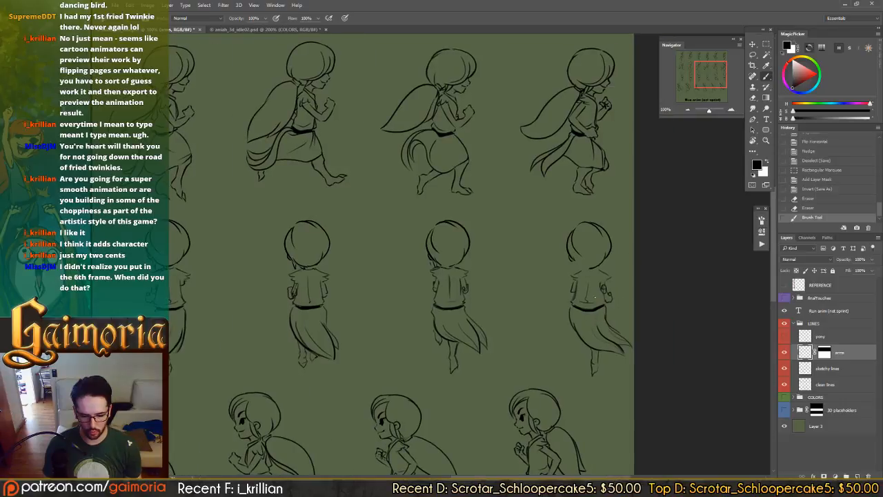
{"action": "key", "text": "e"}
{"action": "left_click", "coordinate": [574, 282]}
{"action": "key", "text": "b"}
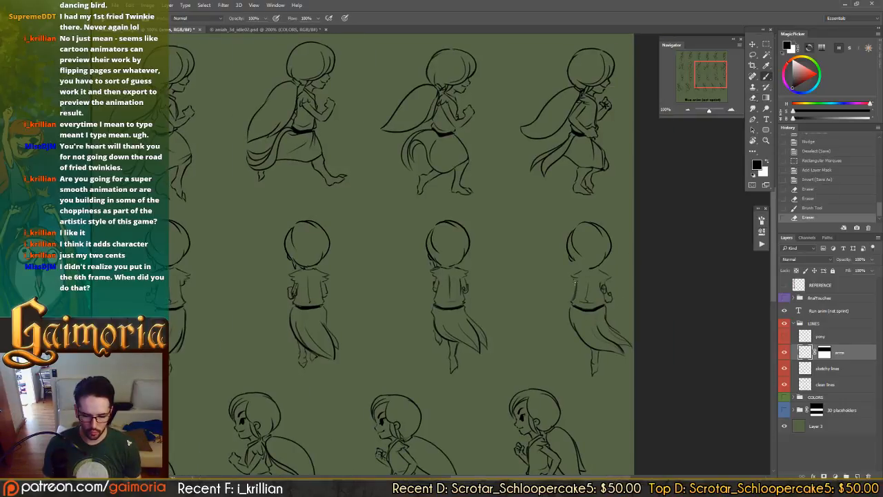
{"action": "left_click", "coordinate": [575, 283]}
{"action": "key", "text": "ctrl+z"}
{"action": "key", "text": "ctrl+z"}
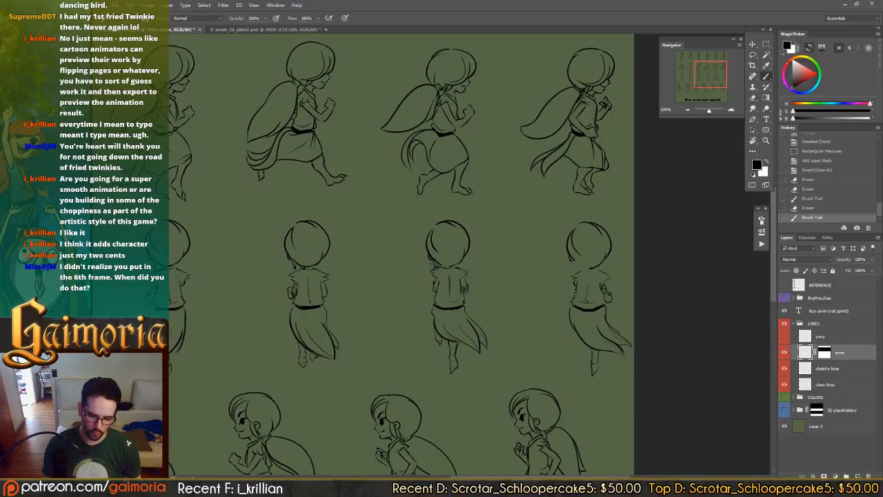
{"action": "key", "text": "ctrl+z"}
{"action": "left_click_drag", "start_coordinate": [575, 283], "coordinate": [577, 290]}
{"action": "key", "text": "ctrl+z"}
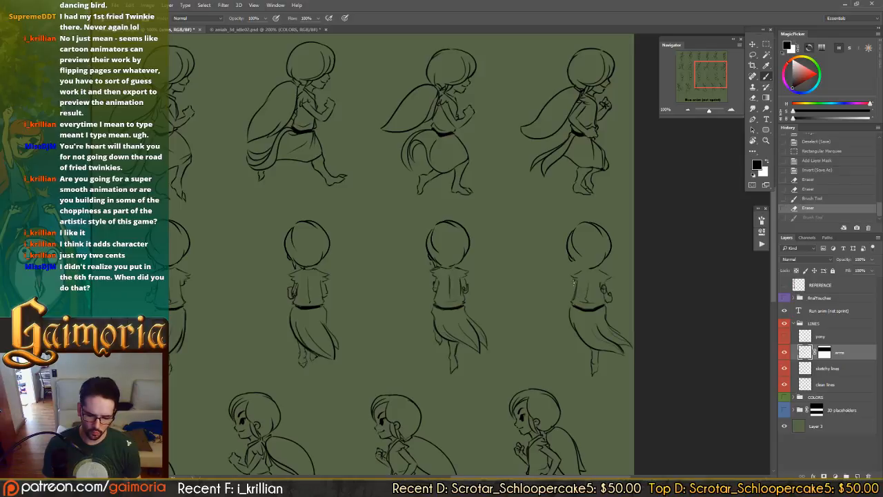
{"action": "key", "text": "ctrl+z"}
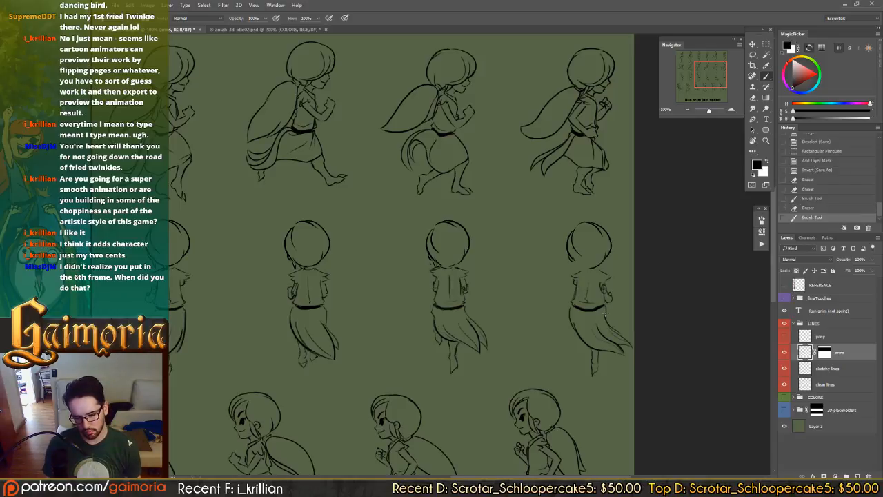
- Erase the protruding right hand on the sixth back-view frame and redraw it closer to the body
{"action": "key", "text": "e"}
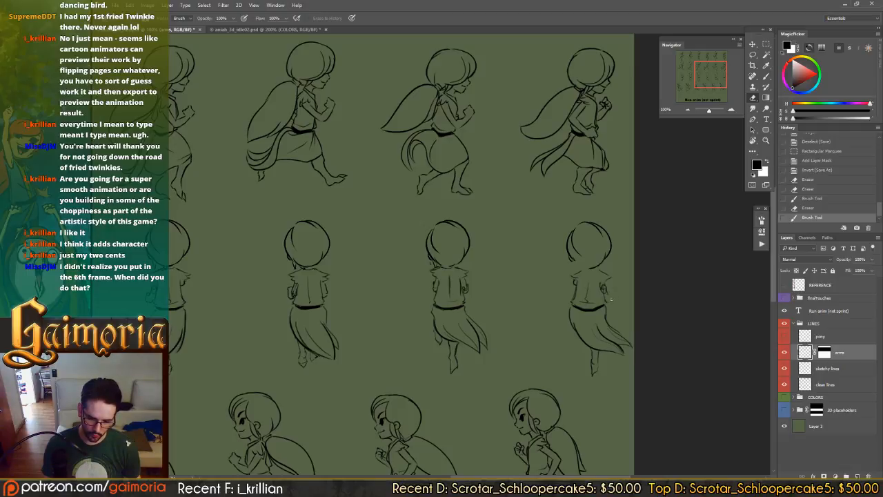
{"action": "key", "text": "b"}
{"action": "mouse_move", "coordinate": [605, 301]}
{"action": "left_mouse_down"}
{"action": "mouse_move", "coordinate": [604, 290]}
{"action": "mouse_move", "coordinate": [623, 292]}
{"action": "mouse_move", "coordinate": [618, 284]}
{"action": "mouse_move", "coordinate": [552, 276]}
{"action": "mouse_move", "coordinate": [506, 258]}
{"action": "mouse_move", "coordinate": [538, 269]}
{"action": "left_mouse_up"}
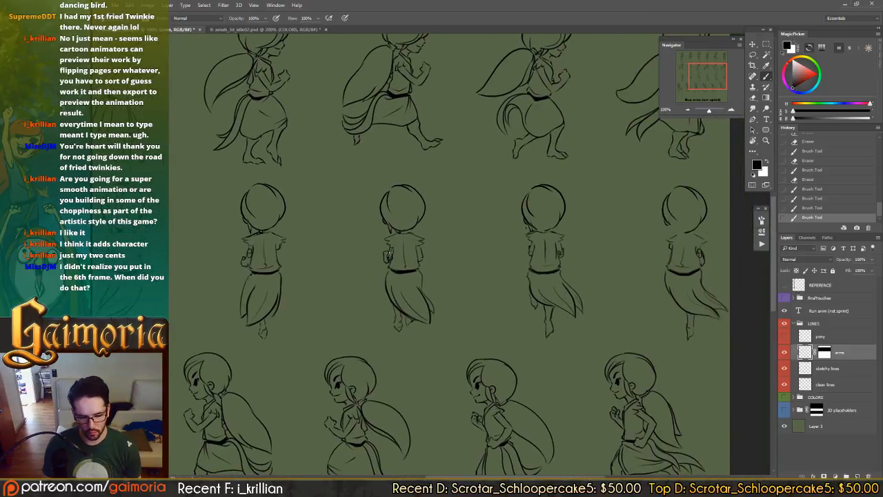
- Trim the left hand on the fourth back-view frame, then erase and redraw the left hand on the third frame
{"action": "key", "text": "e"}
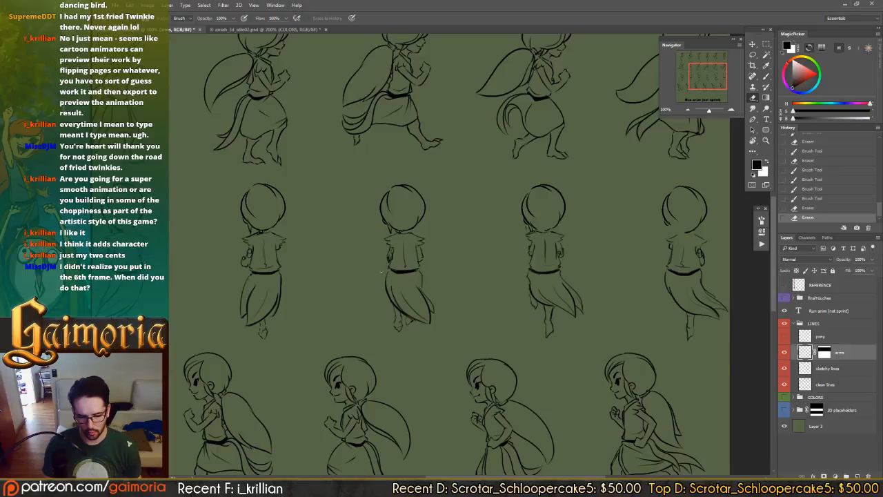
{"action": "mouse_move", "coordinate": [380, 272]}
{"action": "left_mouse_down"}
{"action": "mouse_move", "coordinate": [334, 253]}
{"action": "mouse_move", "coordinate": [350, 241]}
{"action": "left_mouse_up"}
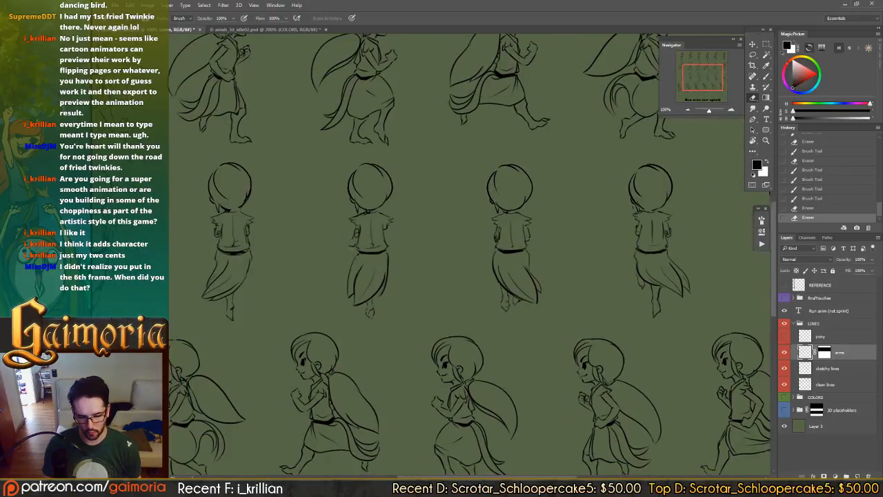
{"action": "left_click_drag", "start_coordinate": [404, 258], "coordinate": [365, 258]}
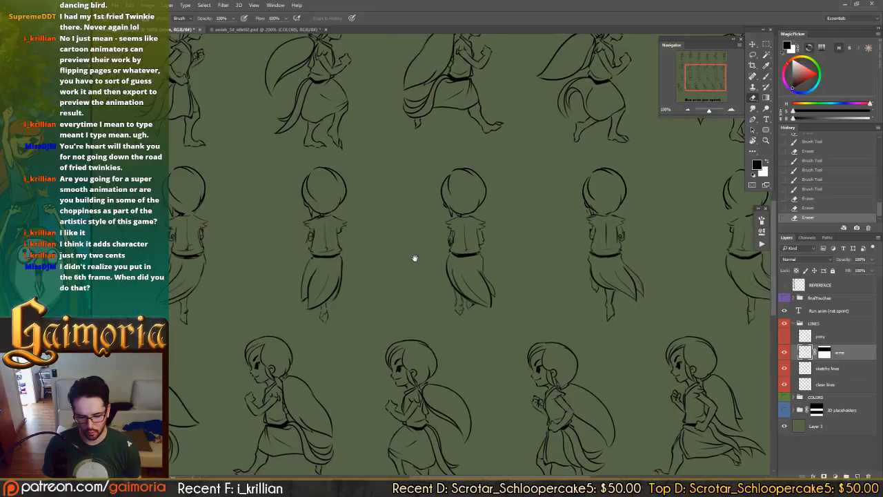
{"action": "key", "text": "b"}
{"action": "left_click_drag", "start_coordinate": [311, 244], "coordinate": [312, 250]}
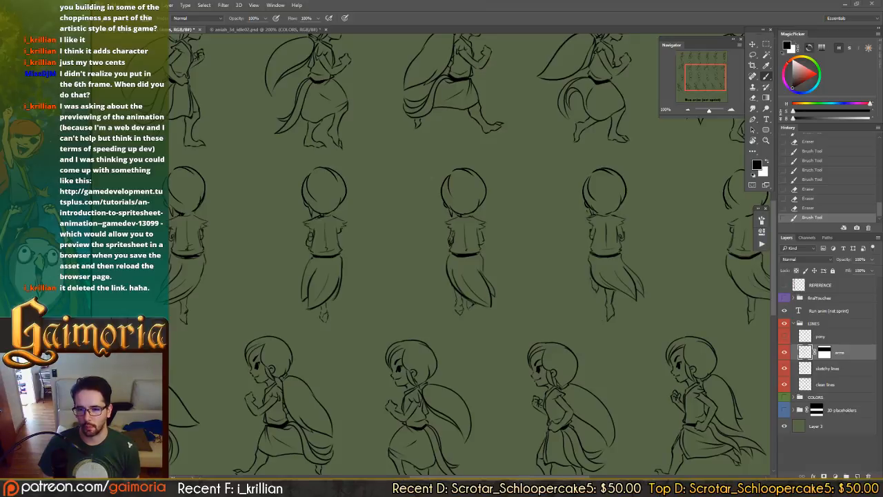
{"action": "key", "text": "super+1"}
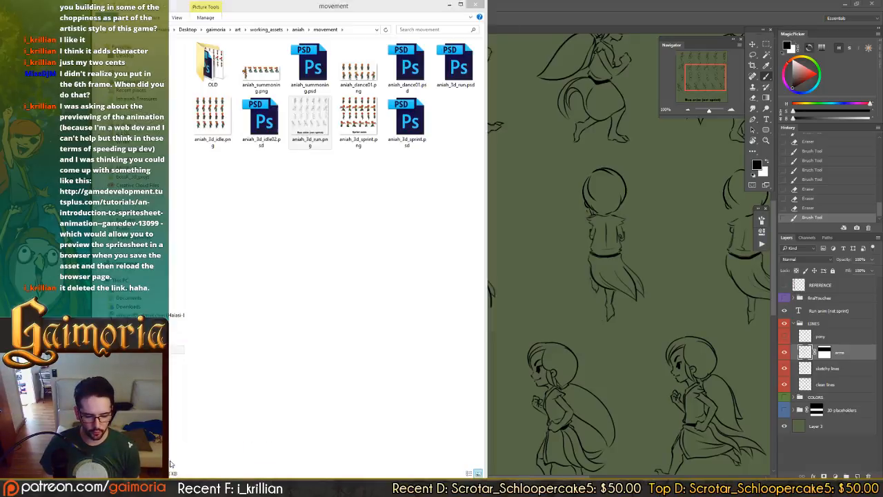
{"action": "key", "text": "super+1"}
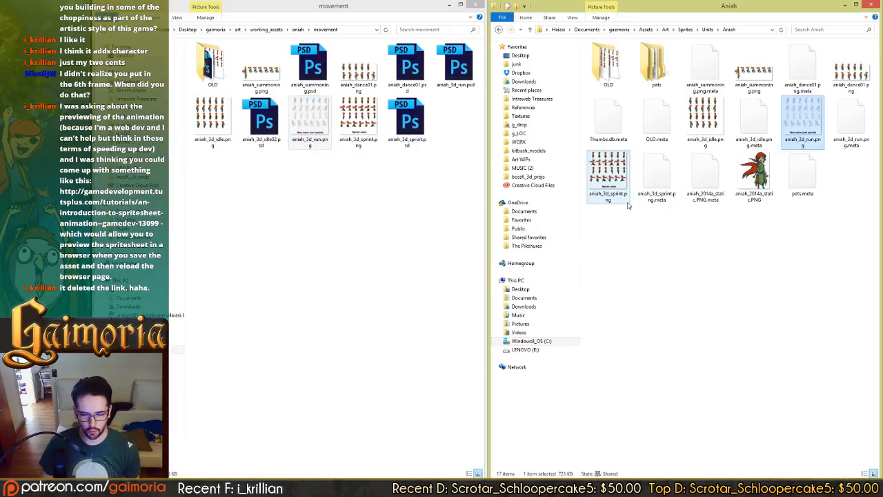
{"action": "left_click", "coordinate": [332, 190]}
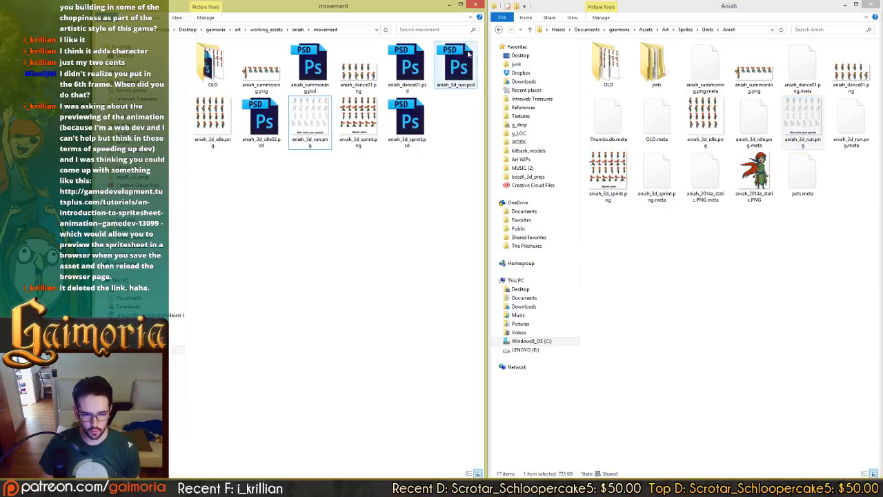
{"action": "left_click", "coordinate": [449, 6]}
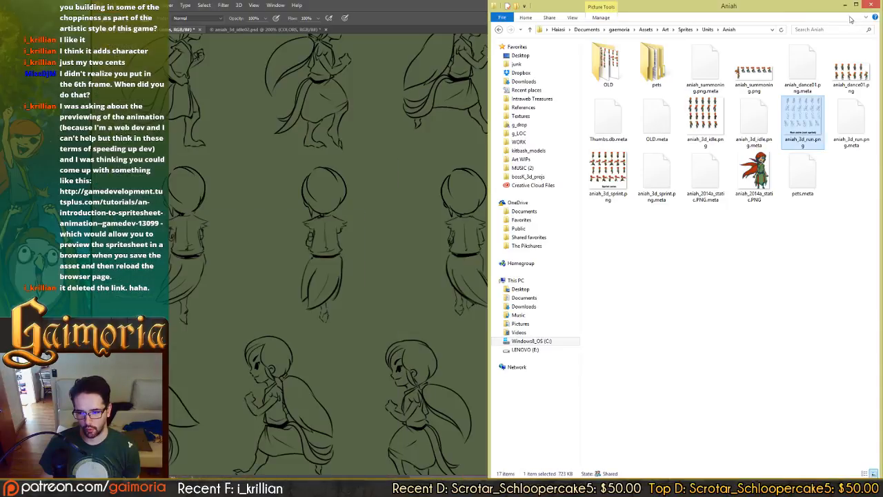
{"action": "left_click", "coordinate": [845, 6]}
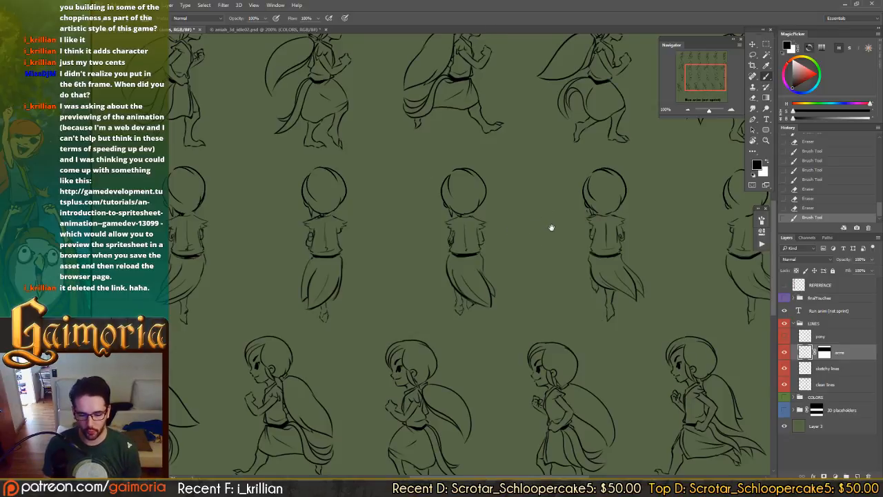
- Erase the outer edge of the right hand on the first back-view frame and save the document
{"action": "left_click_drag", "start_coordinate": [552, 228], "coordinate": [535, 216]}
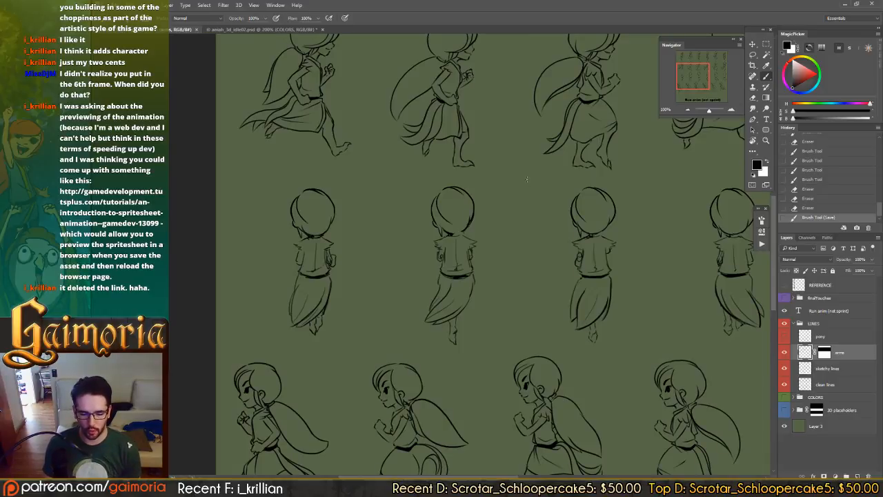
{"action": "left_click_drag", "start_coordinate": [528, 231], "coordinate": [463, 205]}
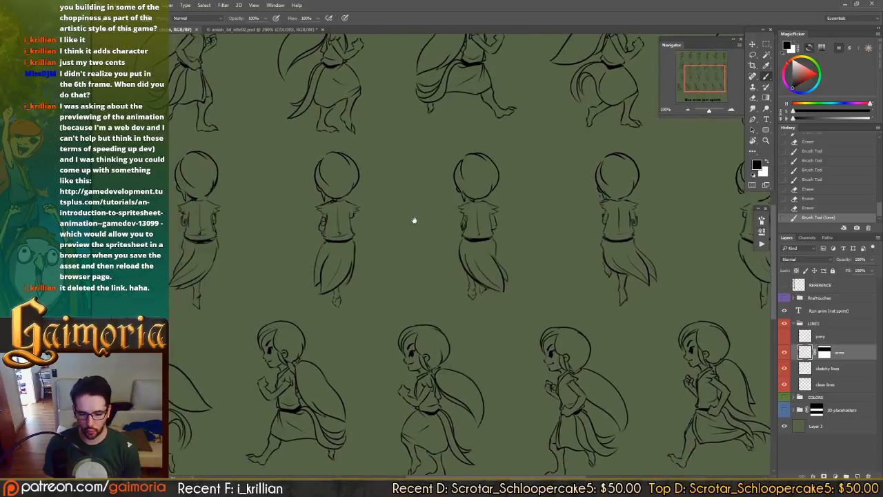
{"action": "left_click_drag", "start_coordinate": [415, 220], "coordinate": [405, 219]}
{"action": "left_click_drag", "start_coordinate": [507, 218], "coordinate": [607, 223]}
{"action": "left_click_drag", "start_coordinate": [494, 209], "coordinate": [628, 200]}
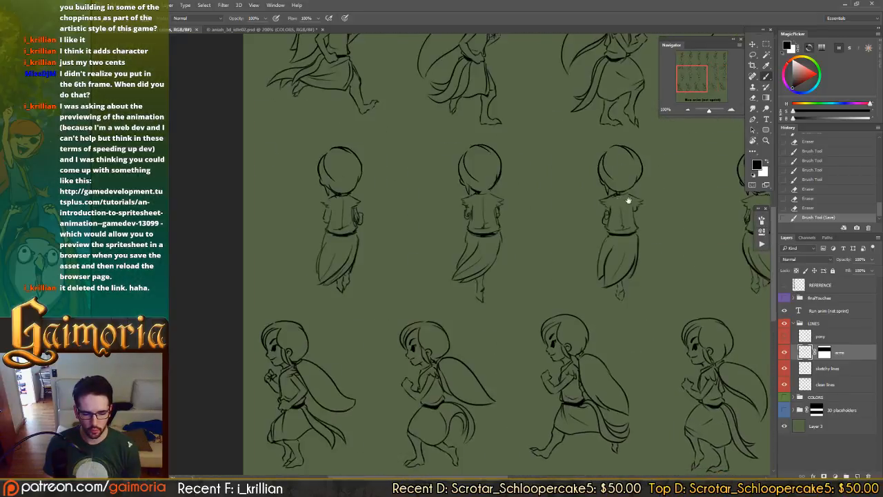
{"action": "left_click_drag", "start_coordinate": [449, 201], "coordinate": [457, 200]}
{"action": "key", "text": "e"}
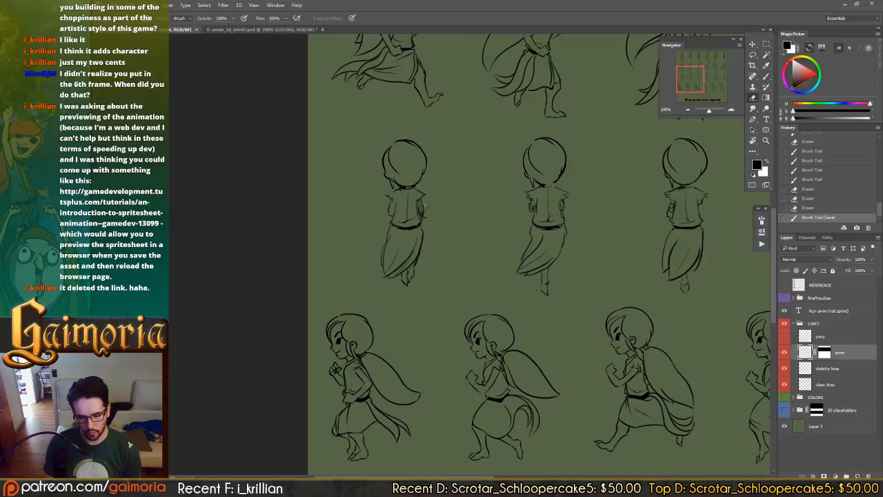
{"action": "left_click_drag", "start_coordinate": [426, 209], "coordinate": [423, 213]}
{"action": "left_click_drag", "start_coordinate": [424, 213], "coordinate": [423, 215]}
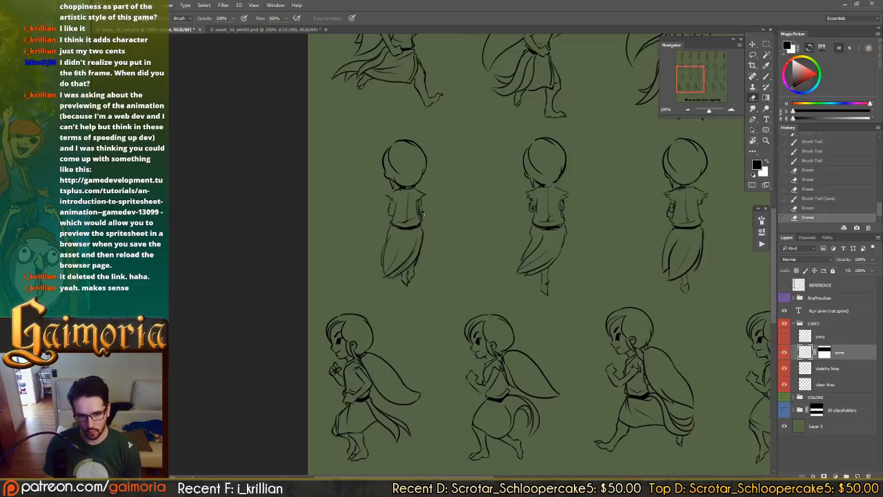
{"action": "key", "text": "ctrl+s"}
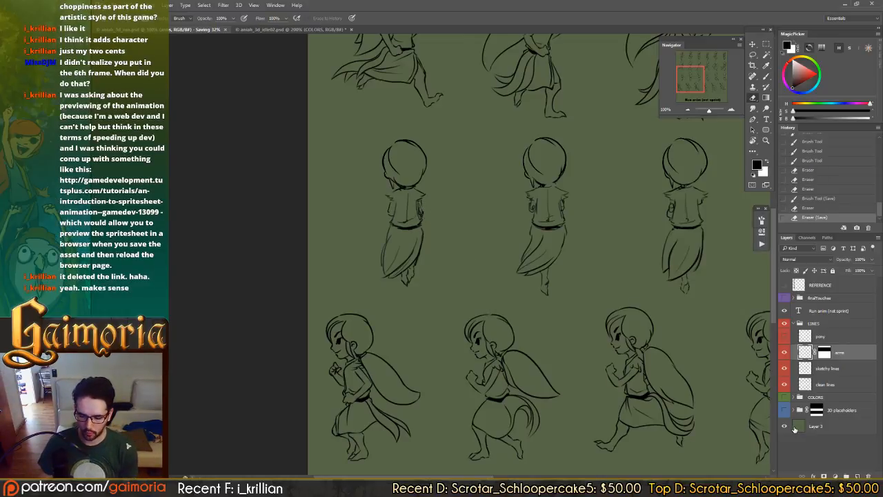
- Hide the green background layer and export a PNG copy of the sheet over aniah_3d_run.png
{"action": "left_click", "coordinate": [784, 425]}
{"action": "key", "text": "ctrl+alt+s"}
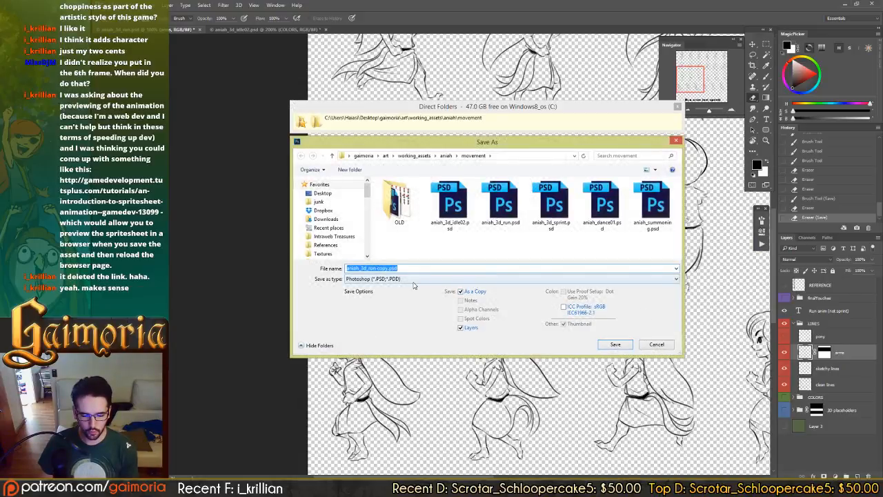
{"action": "left_click", "coordinate": [483, 277]}
{"action": "left_click", "coordinate": [386, 383]}
{"action": "double_click", "coordinate": [494, 208]}
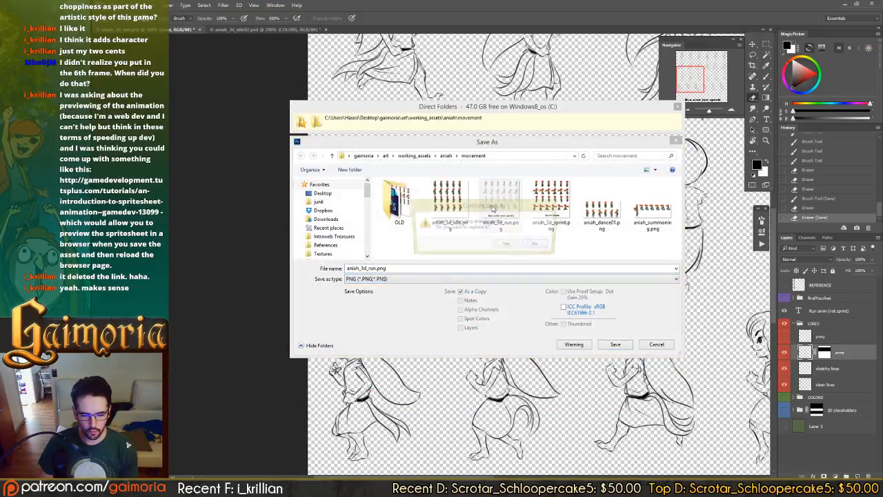
{"action": "left_click", "coordinate": [514, 245]}
{"action": "left_click", "coordinate": [508, 118]}
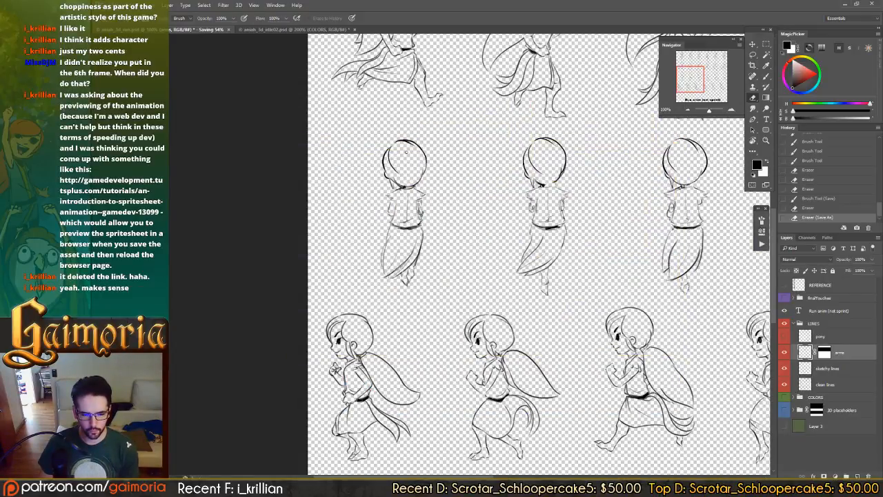
- Copy the updated aniah_3d_run.png from the movement folder into the game's Aniah sprite folder, replacing the existing file
{"action": "left_click", "coordinate": [207, 487]}
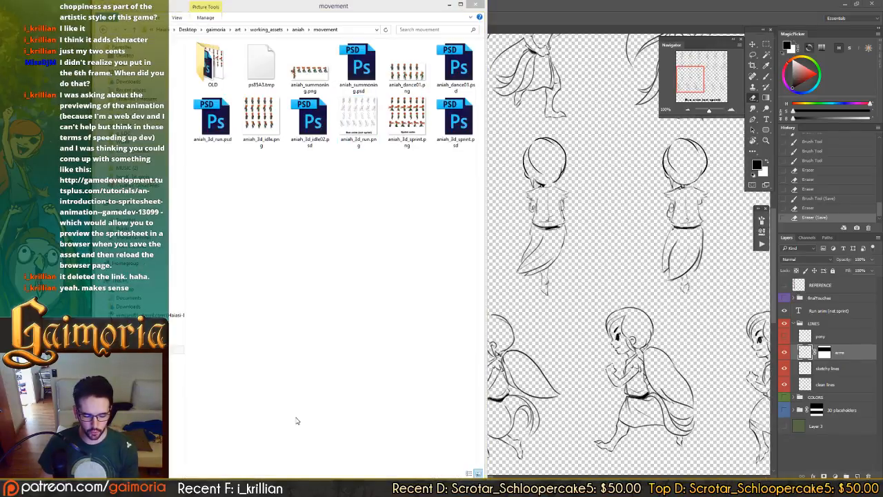
{"action": "left_click", "coordinate": [231, 486]}
{"action": "mouse_move", "coordinate": [234, 486]}
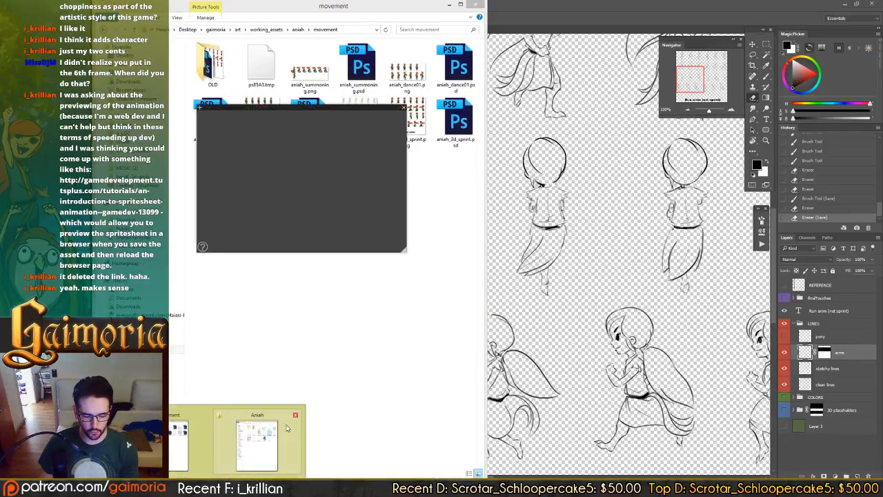
{"action": "left_click", "coordinate": [268, 442]}
{"action": "left_click", "coordinate": [404, 108]}
{"action": "left_click_drag", "start_coordinate": [310, 122], "coordinate": [717, 329]}
{"action": "left_click", "coordinate": [735, 334]}
{"action": "left_click", "coordinate": [469, 187]}
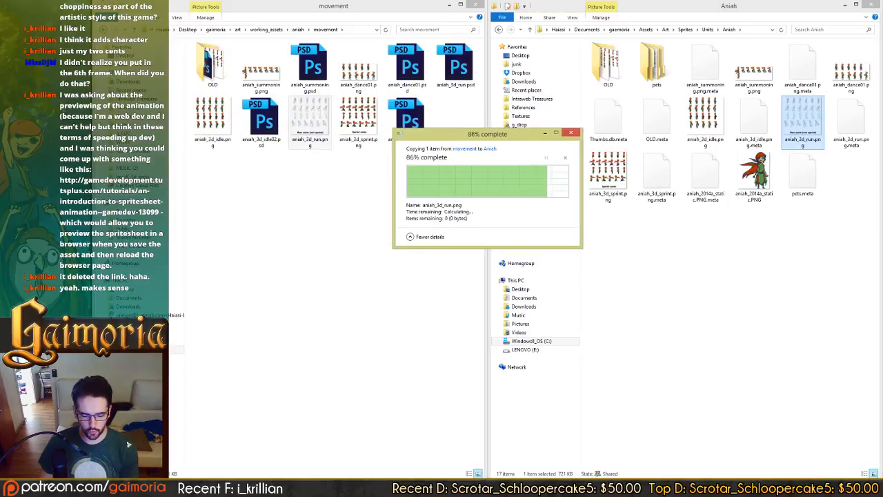
- Review the back-view run in the game preview, return to Photoshop and show the green background layer again
{"action": "key", "text": "alt+Tab"}
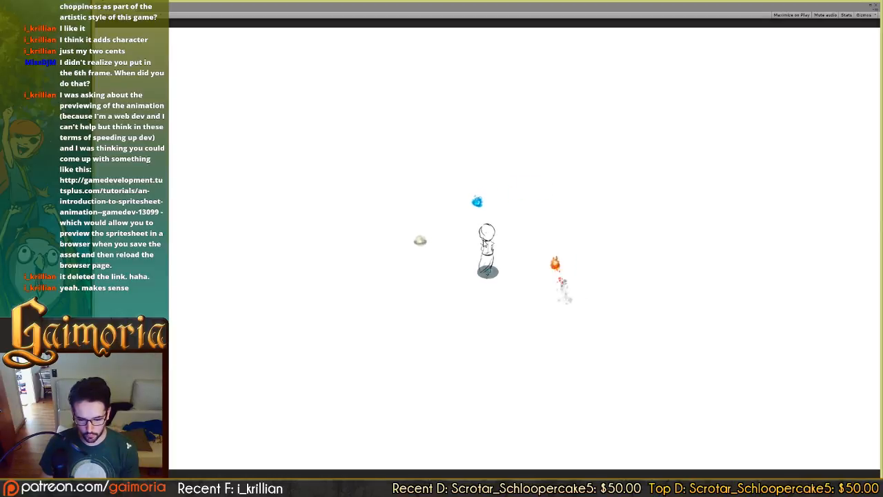
{"action": "key", "text": "alt+Tab"}
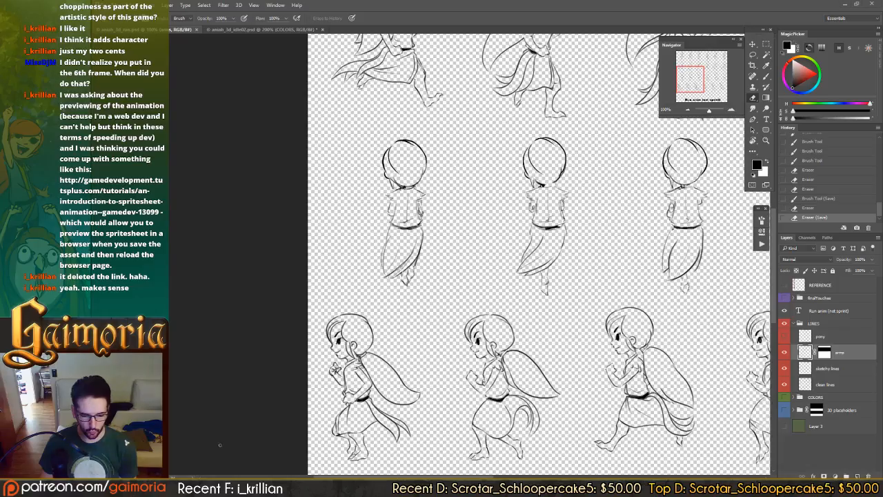
{"action": "left_click_drag", "start_coordinate": [569, 202], "coordinate": [435, 234]}
{"action": "key", "text": "v"}
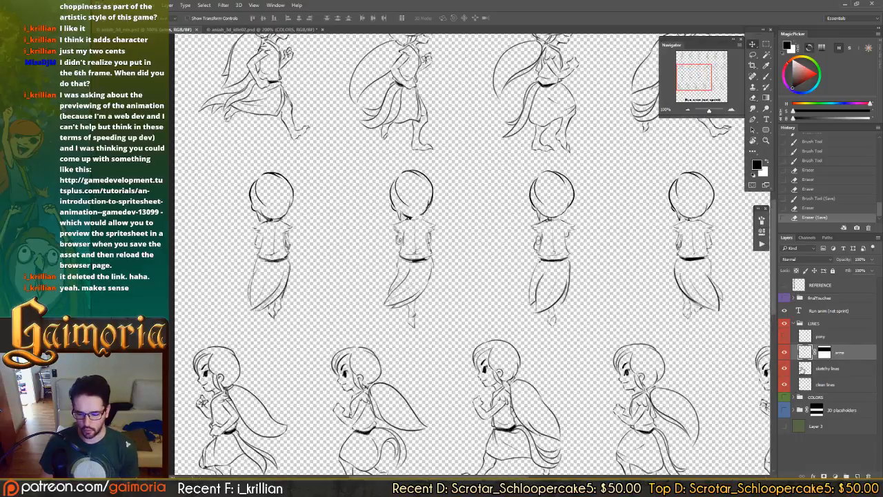
{"action": "left_click", "coordinate": [784, 425]}
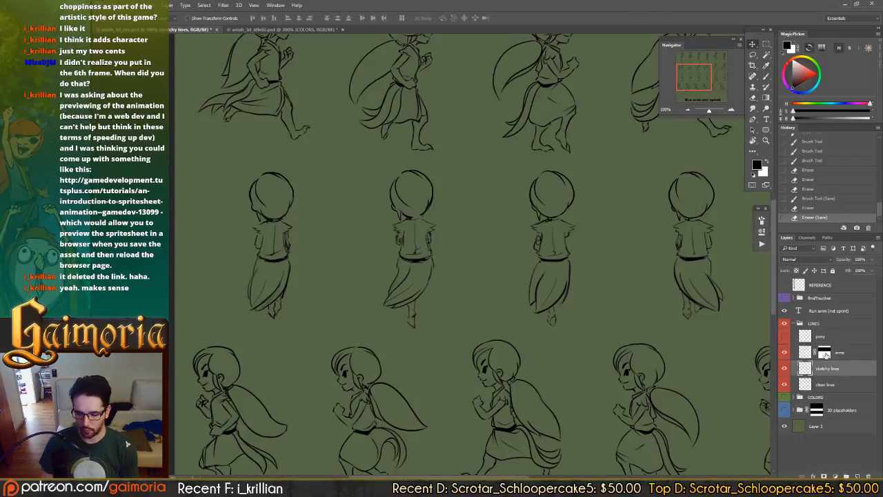
- Apply the layer mask on the arms layer permanently and save the document
{"action": "right_click", "coordinate": [814, 354]}
{"action": "right_click", "coordinate": [832, 352]}
{"action": "left_click", "coordinate": [846, 353]}
{"action": "right_click", "coordinate": [823, 353]}
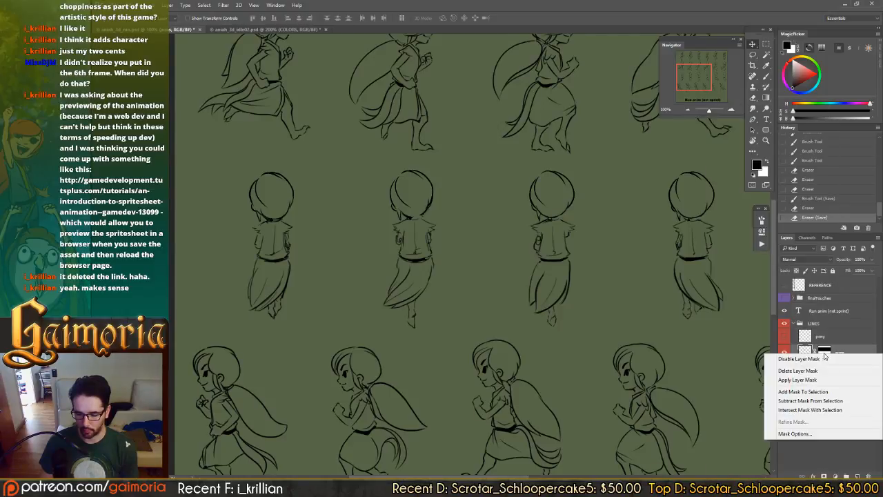
{"action": "left_click", "coordinate": [823, 380]}
{"action": "key", "text": "ctrl+s"}
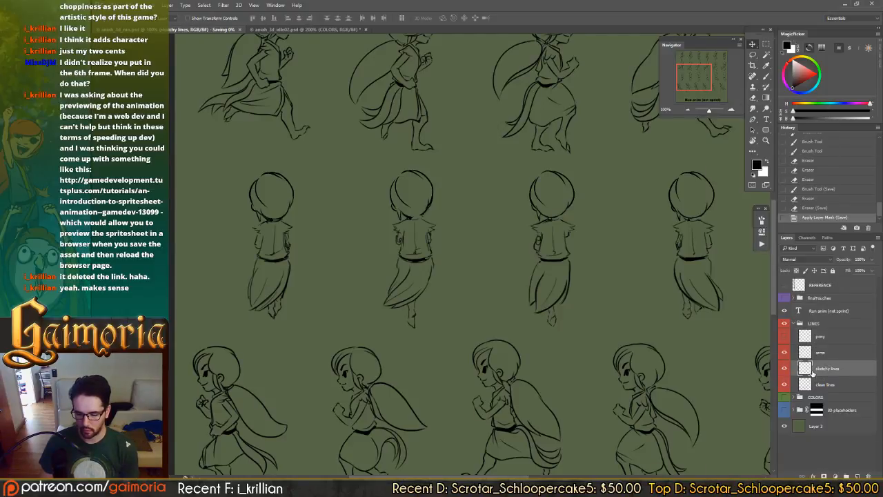
- Show the pony layer and fade the arms and sketchy lines layers to a very low opacity as a guide
{"action": "left_click", "coordinate": [820, 336]}
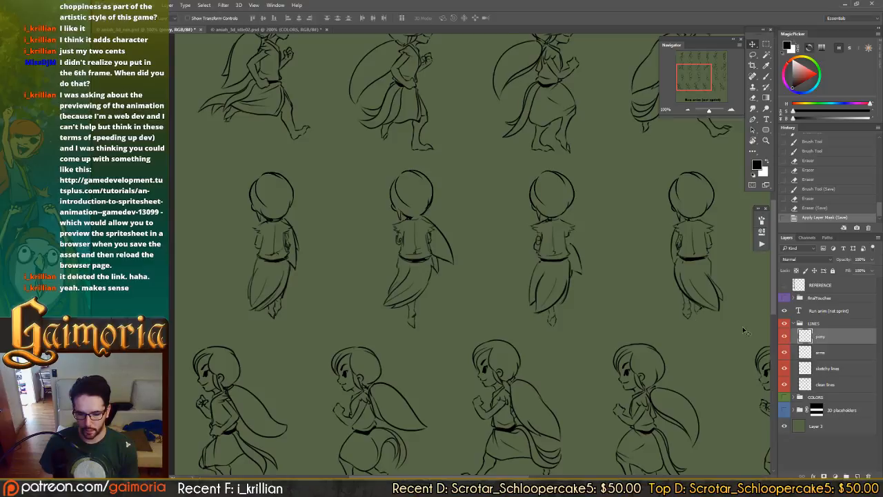
{"action": "left_click_drag", "start_coordinate": [658, 301], "coordinate": [609, 300]}
{"action": "left_click", "coordinate": [819, 351]}
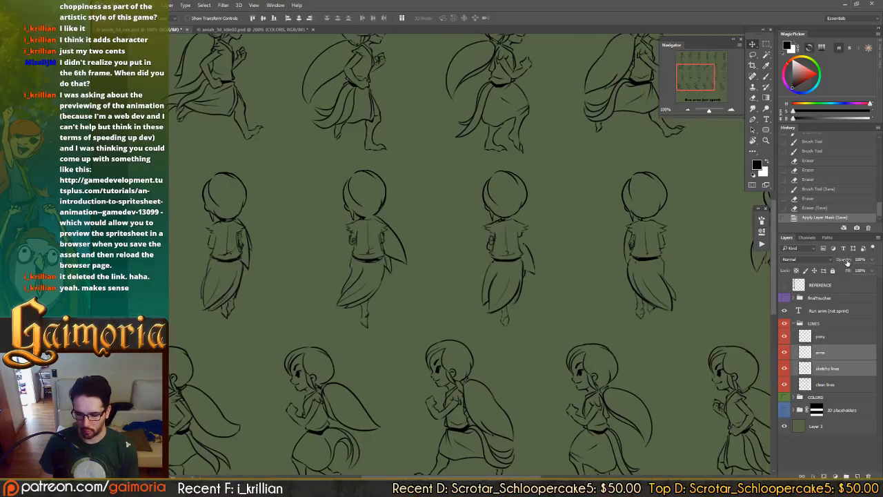
{"action": "left_click_drag", "start_coordinate": [660, 267], "coordinate": [666, 265]}
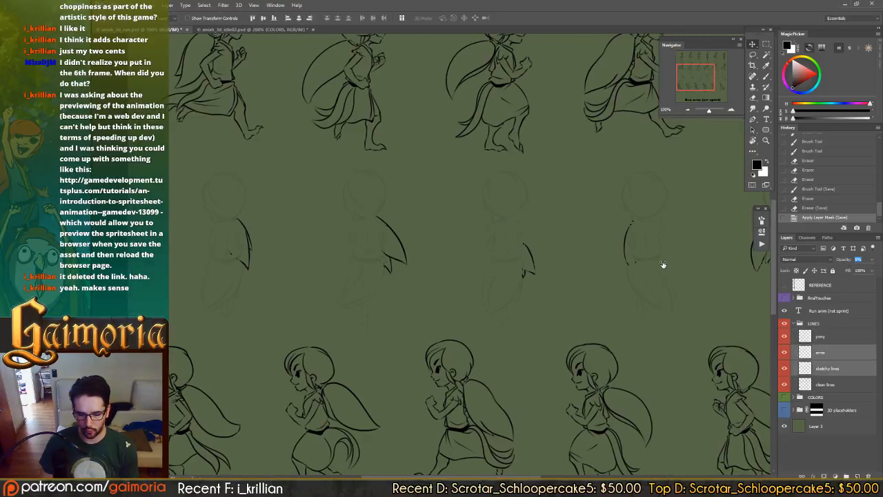
{"action": "left_click", "coordinate": [845, 326]}
{"action": "left_click", "coordinate": [840, 337]}
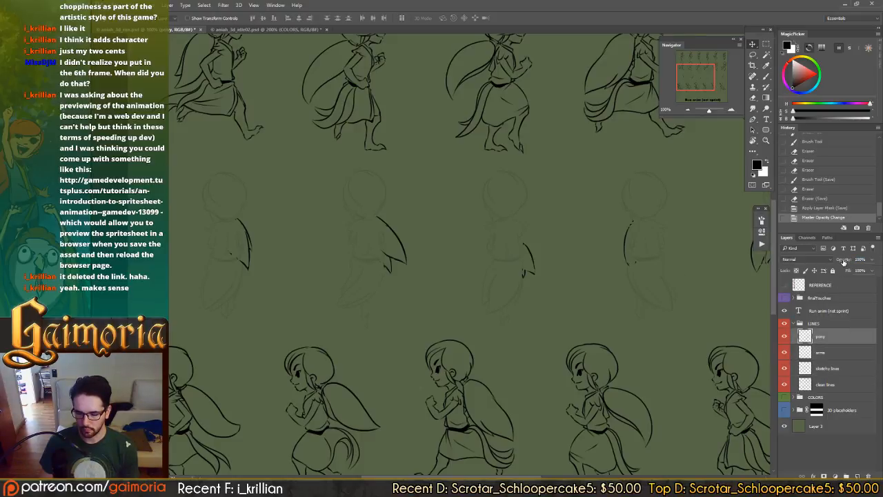
- Fade the pony layer's old ponytail lines to a low opacity as a drawing guide
{"action": "left_click_drag", "start_coordinate": [499, 302], "coordinate": [558, 306]}
{"action": "left_click_drag", "start_coordinate": [509, 280], "coordinate": [551, 211]}
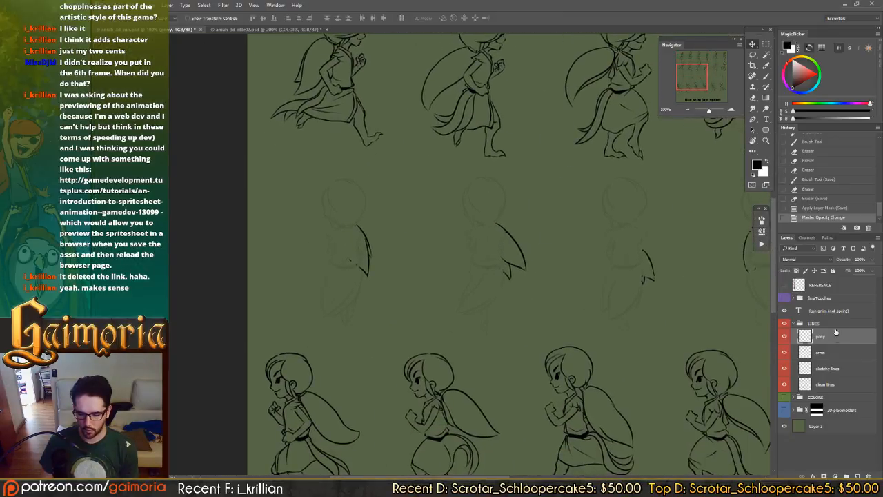
{"action": "left_click", "coordinate": [838, 357]}
{"action": "left_click", "coordinate": [842, 368], "text": "shift"}
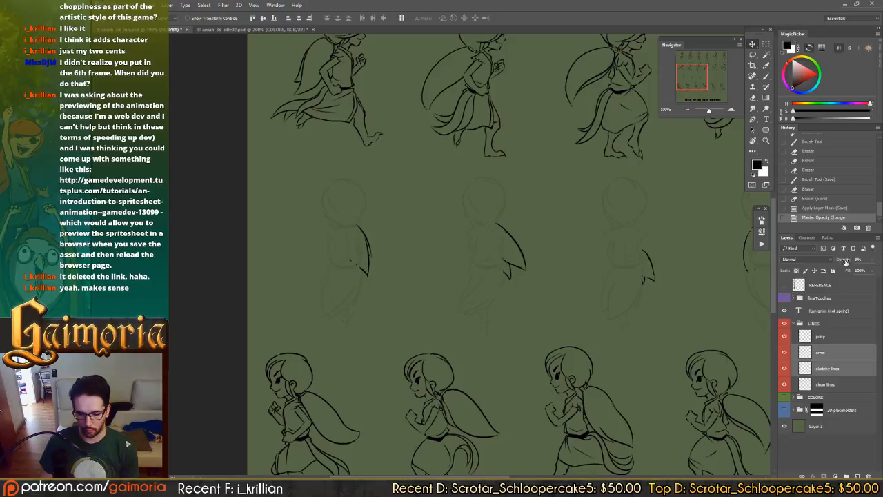
{"action": "left_click", "coordinate": [851, 336]}
{"action": "left_click_drag", "start_coordinate": [820, 260], "coordinate": [812, 257]}
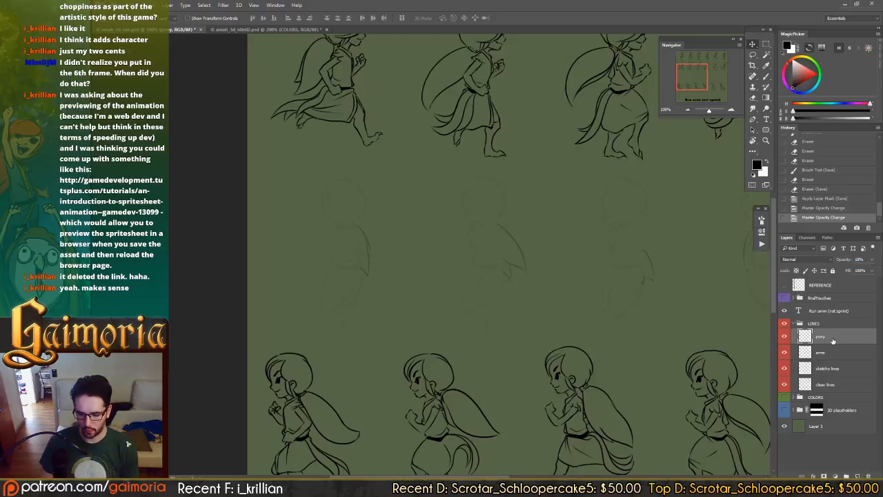
- Create a new layer named "new ponies" above the pony layer and save the document
{"action": "key", "text": "ctrl+shift+n"}
{"action": "type", "text": "new ponies"}
{"action": "key", "text": "Return"}
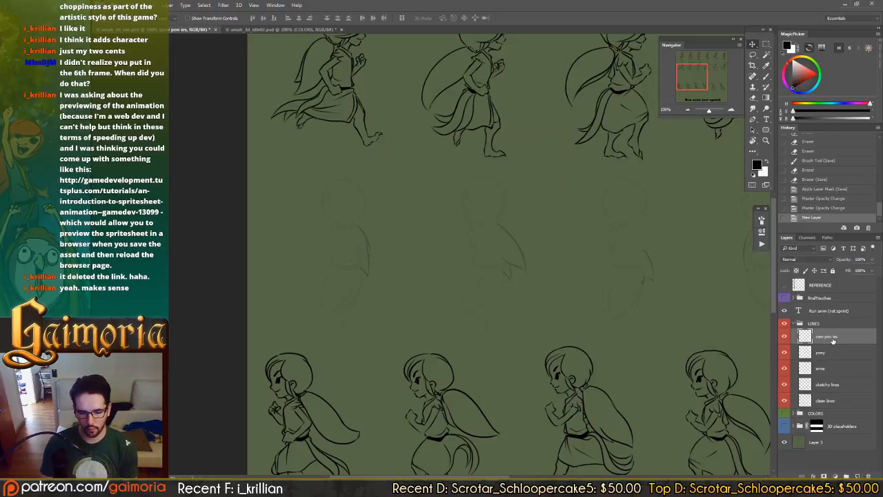
{"action": "key", "text": "b"}
{"action": "key", "text": "ctrl+s"}
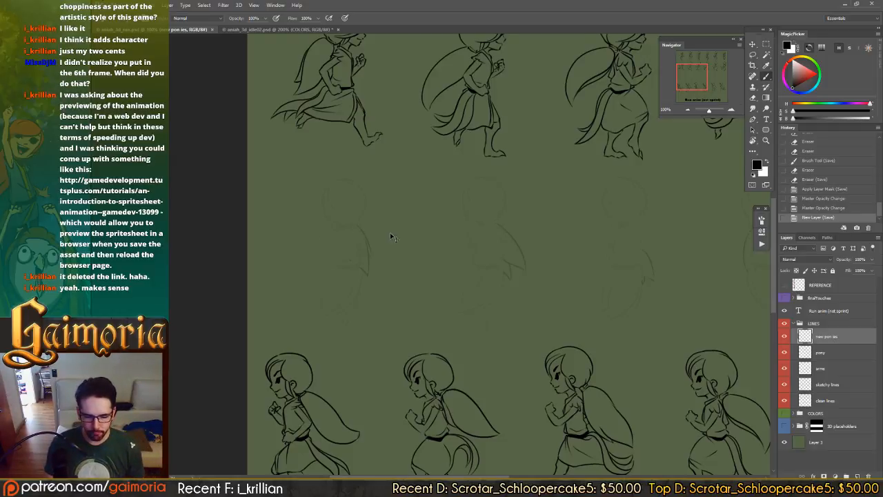
- Try brush strokes for a new ponytail on the first back-view frame and undo the last stroke
{"action": "key", "text": "ctrl+plus"}
{"action": "left_click_drag", "start_coordinate": [349, 249], "coordinate": [459, 232]}
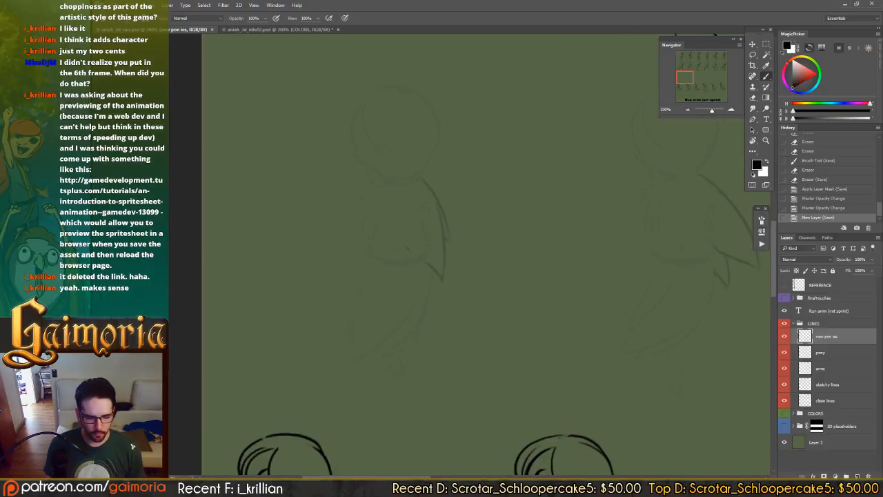
{"action": "left_click", "coordinate": [424, 231]}
{"action": "left_click", "coordinate": [424, 232]}
{"action": "key", "text": "ctrl+z"}
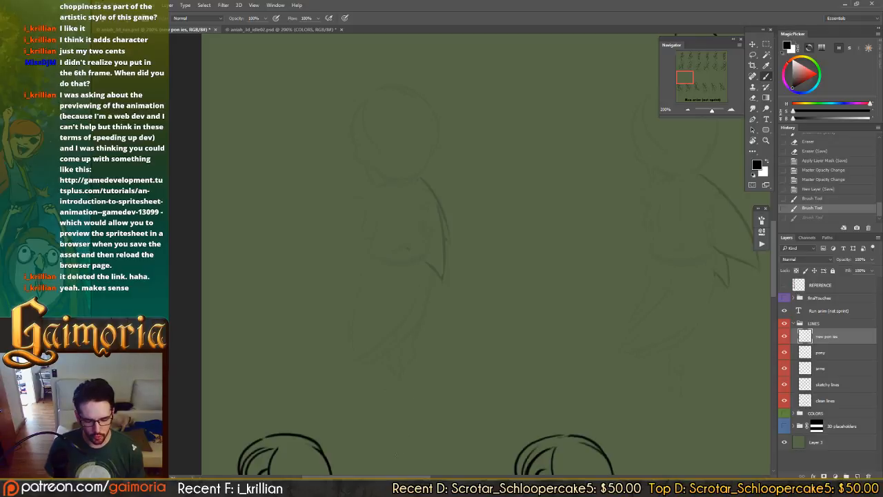
- Switch to the game preview, run the character away from the camera to examine the back-view run, and return to Photoshop
{"action": "key", "text": "alt+Tab"}
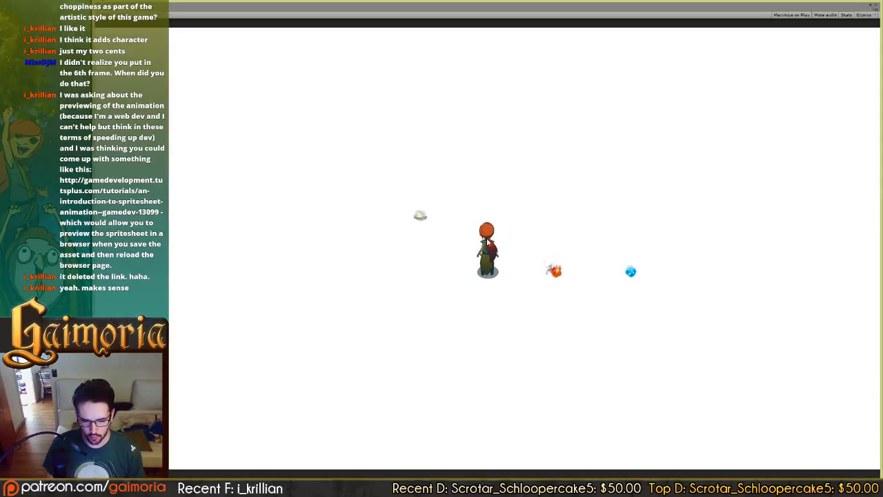
{"action": "key", "text": "w"}
{"action": "key", "text": "w"}
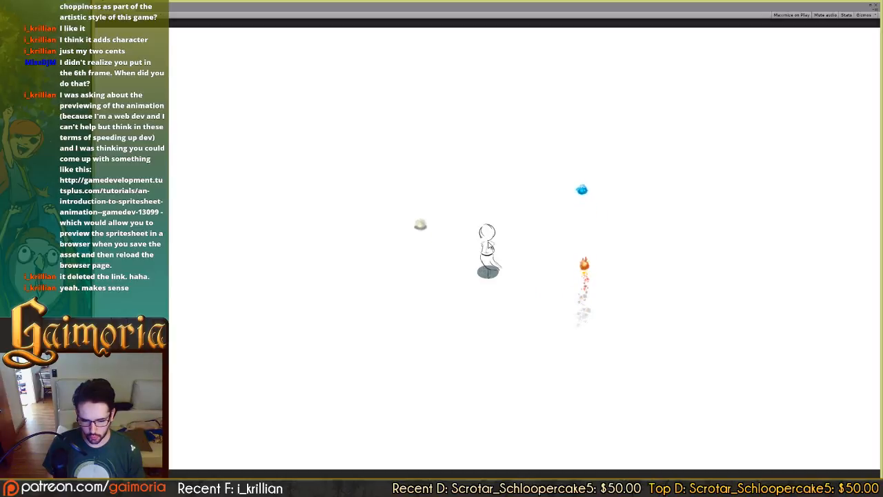
{"action": "key", "text": "alt+Tab"}
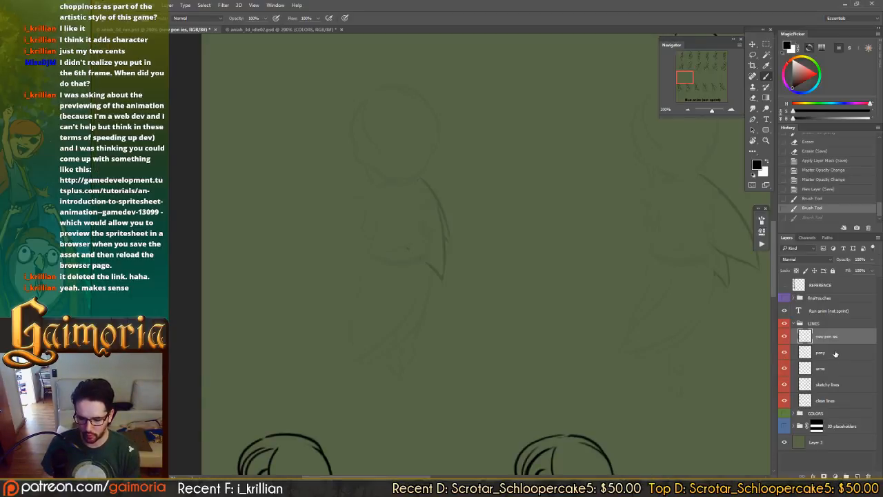
- Restore the pony, arms and sketchy lines layers to 100% opacity
{"action": "left_click", "coordinate": [843, 370], "text": "shift"}
{"action": "key", "text": "Return"}
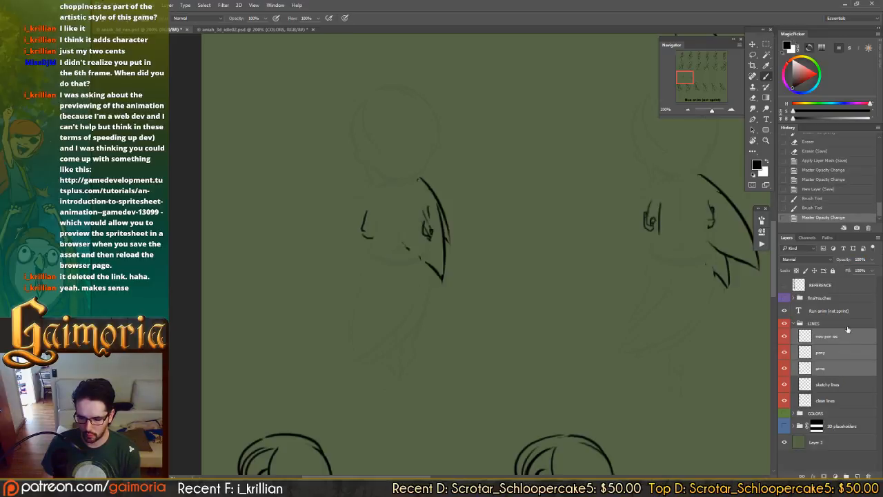
{"action": "left_click", "coordinate": [824, 371]}
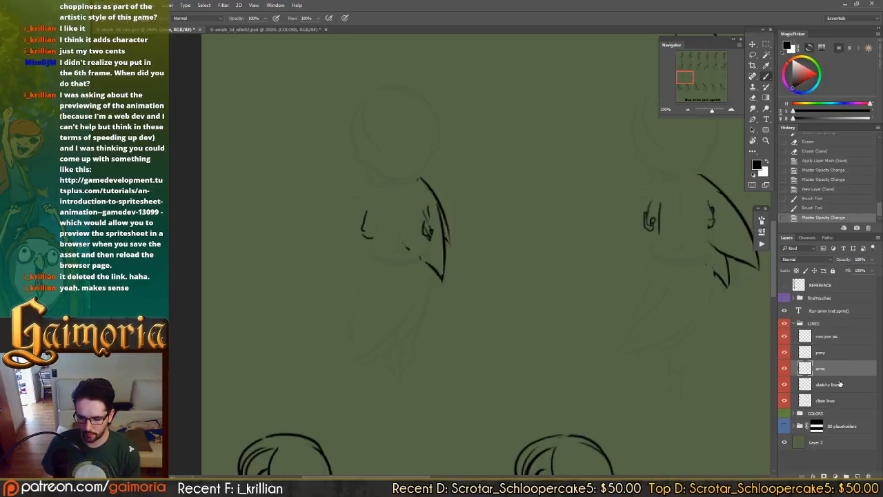
{"action": "left_click", "coordinate": [839, 384], "text": "shift"}
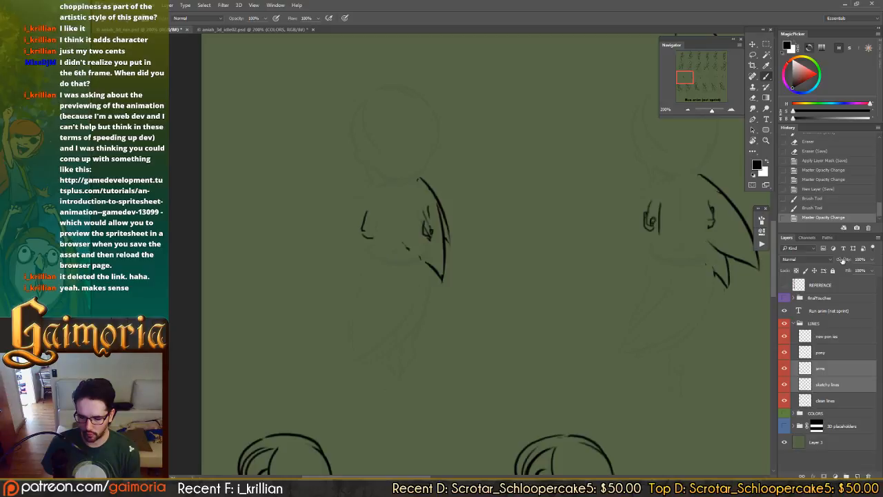
{"action": "left_click", "coordinate": [854, 384], "text": "ctrl"}
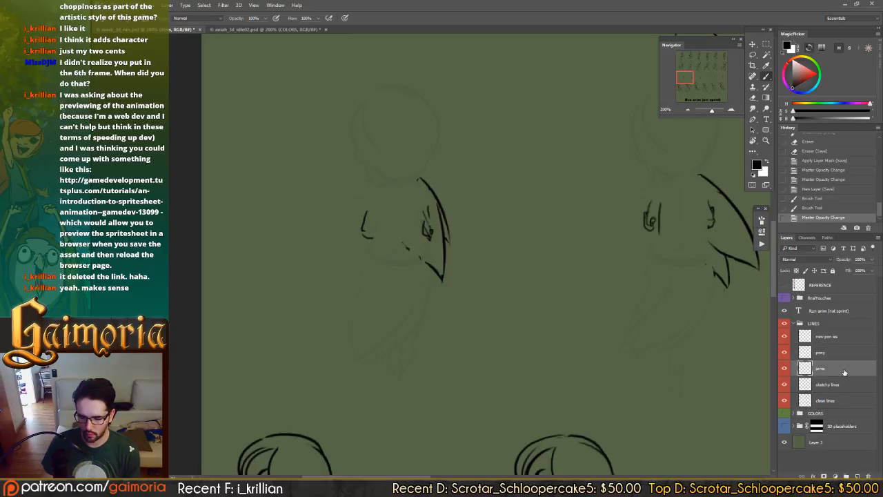
{"action": "left_click", "coordinate": [846, 386]}
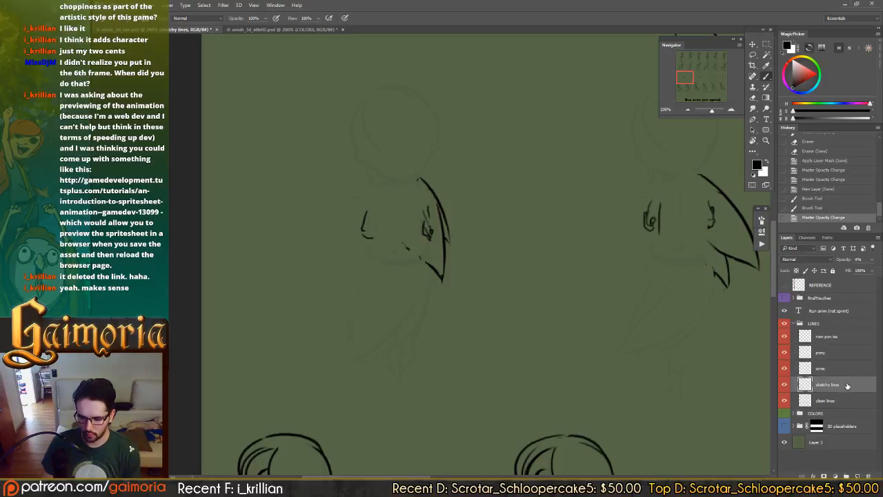
{"action": "left_click_drag", "start_coordinate": [840, 261], "coordinate": [880, 270]}
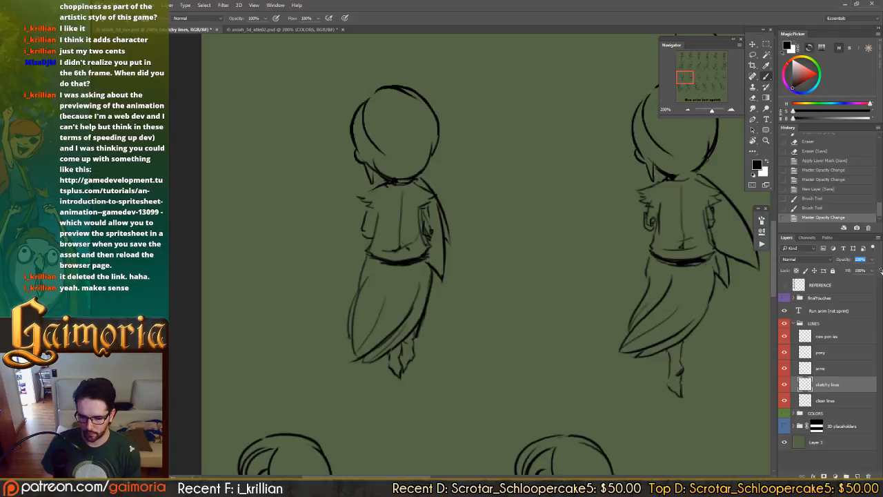
{"action": "key", "text": "Return"}
- Shift the ponytails on the pony layer slightly downward across the back-view frames and save the document
{"action": "left_click_drag", "start_coordinate": [613, 325], "coordinate": [333, 322]}
{"action": "left_click_drag", "start_coordinate": [552, 322], "coordinate": [394, 319]}
{"action": "left_click_drag", "start_coordinate": [610, 328], "coordinate": [526, 329]}
{"action": "left_click_drag", "start_coordinate": [759, 330], "coordinate": [297, 332]}
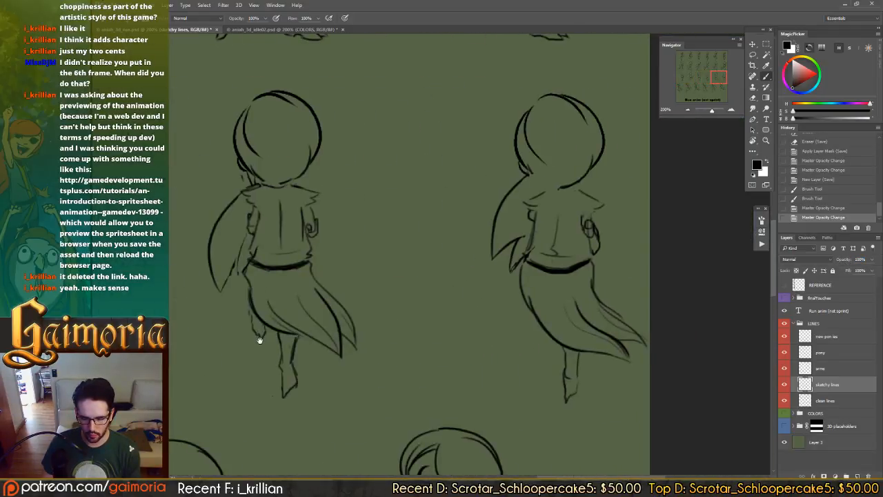
{"action": "left_click", "coordinate": [845, 354]}
{"action": "key", "text": "v"}
{"action": "left_click_drag", "start_coordinate": [561, 207], "coordinate": [563, 220]}
{"action": "left_click_drag", "start_coordinate": [285, 270], "coordinate": [406, 259]}
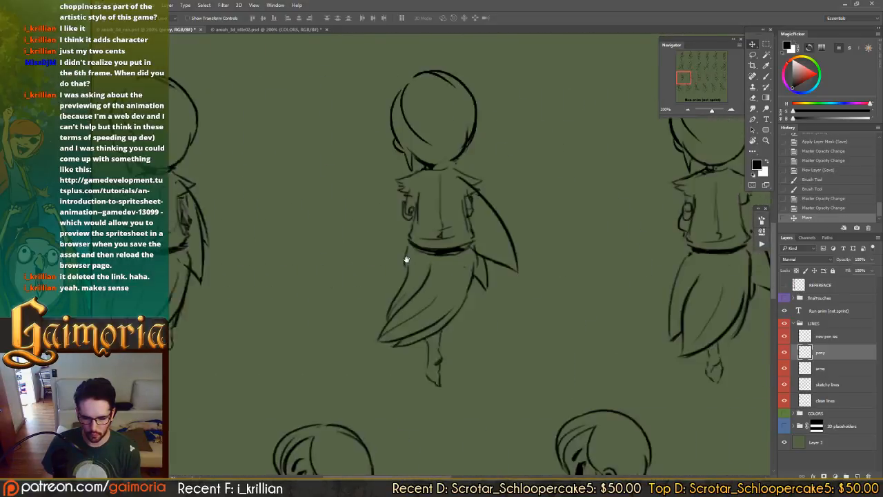
{"action": "key", "text": "ctrl+s"}
- Hide the green background layer and export the sheet as a PNG over aniah_3d_run.png with smallest compression and no interlacing
{"action": "left_click", "coordinate": [784, 444]}
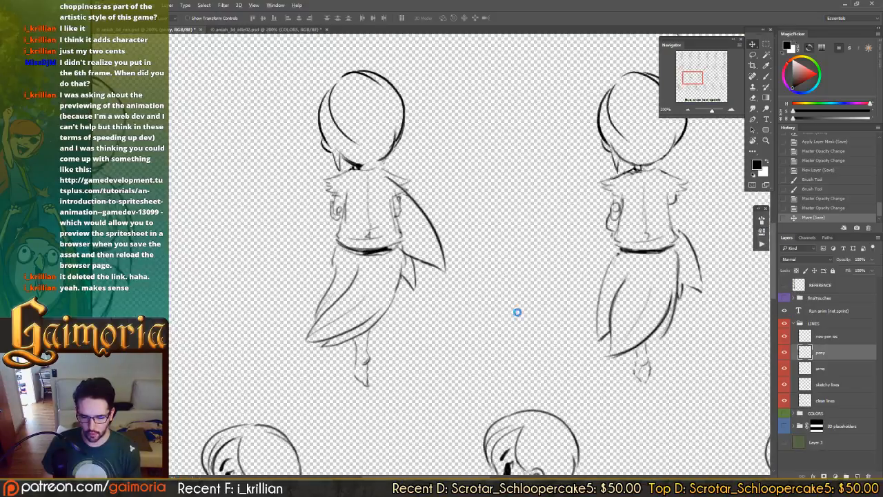
{"action": "key", "text": "ctrl+shift+s"}
{"action": "left_click", "coordinate": [428, 279]}
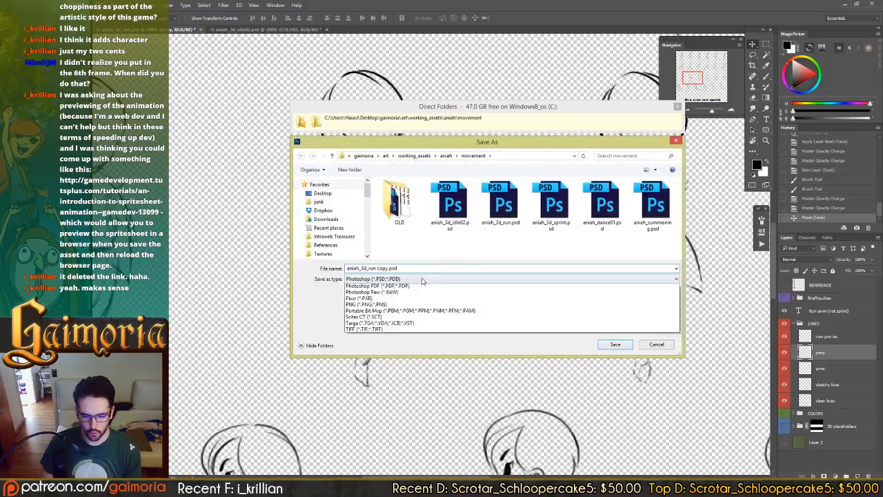
{"action": "left_click", "coordinate": [386, 389]}
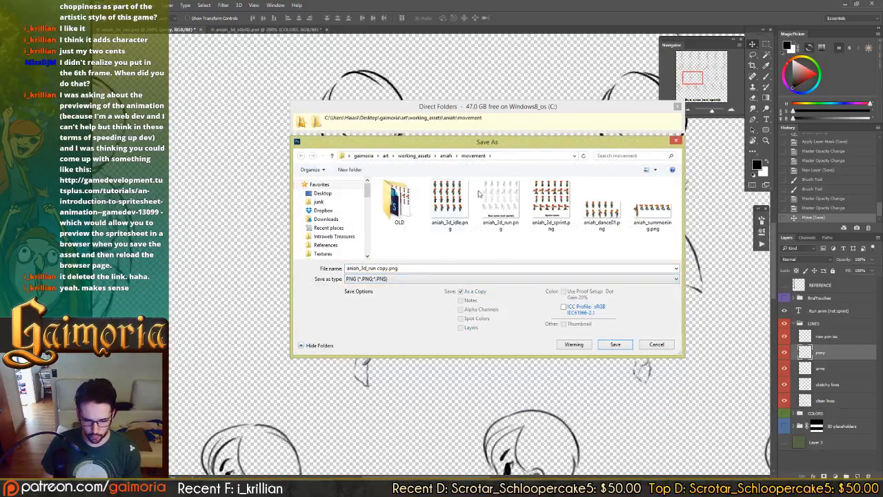
{"action": "double_click", "coordinate": [500, 203]}
{"action": "left_click", "coordinate": [507, 245]}
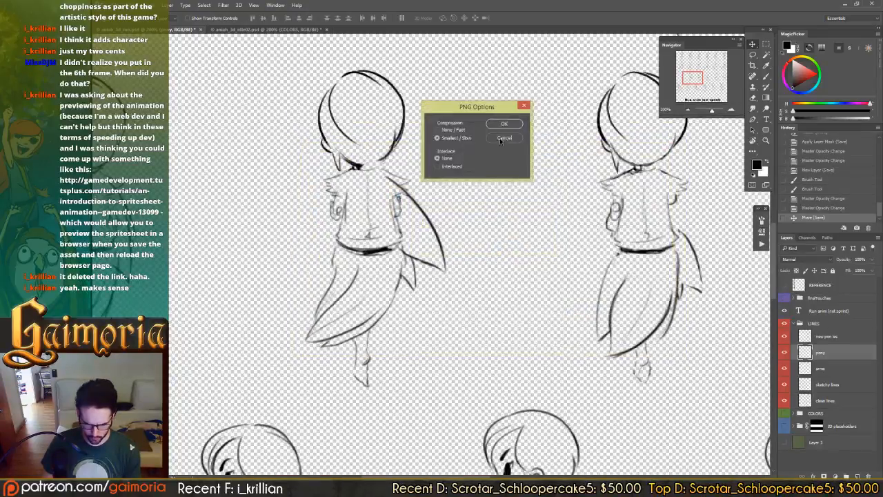
{"action": "left_click", "coordinate": [504, 122]}
- Switch to the file windows and copy aniah_3d_run.png from the movement folder into the game's Aniah folder, replacing the existing file
{"action": "left_click", "coordinate": [191, 487]}
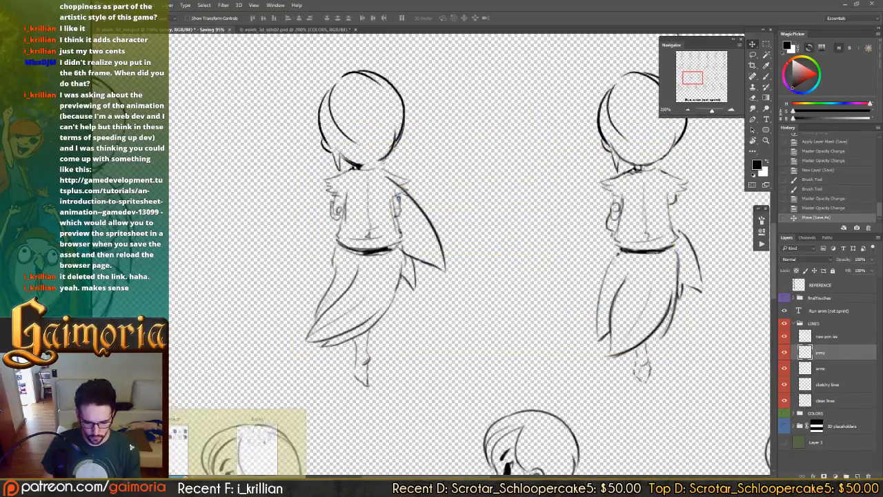
{"action": "left_click", "coordinate": [191, 458]}
{"action": "left_click", "coordinate": [191, 487]}
{"action": "left_click", "coordinate": [276, 407]}
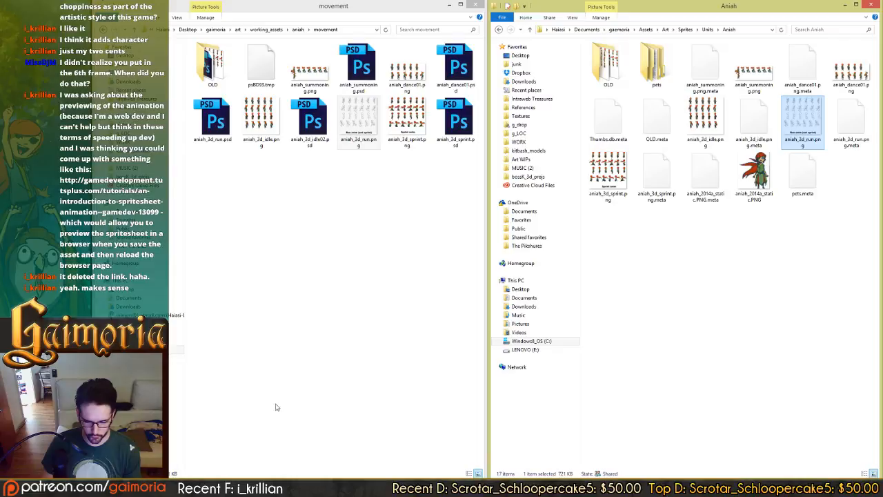
{"action": "left_click", "coordinate": [384, 198]}
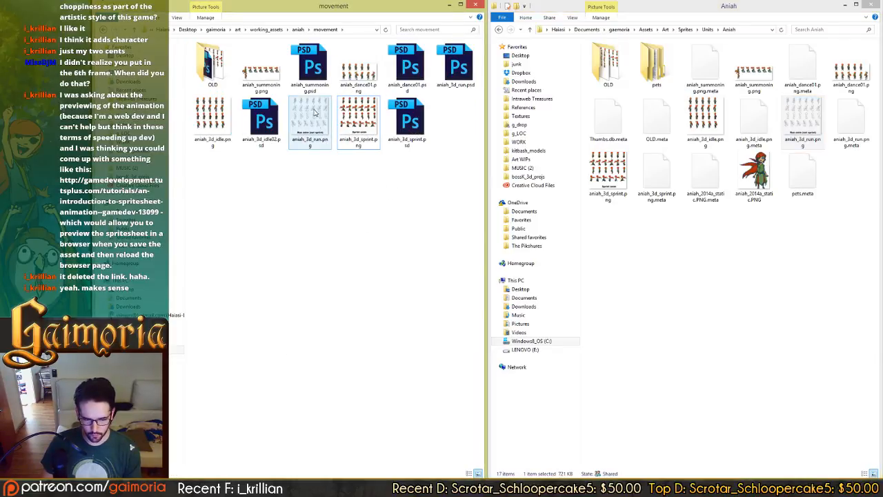
{"action": "left_click_drag", "start_coordinate": [310, 117], "coordinate": [723, 298]}
{"action": "left_click", "coordinate": [724, 297]}
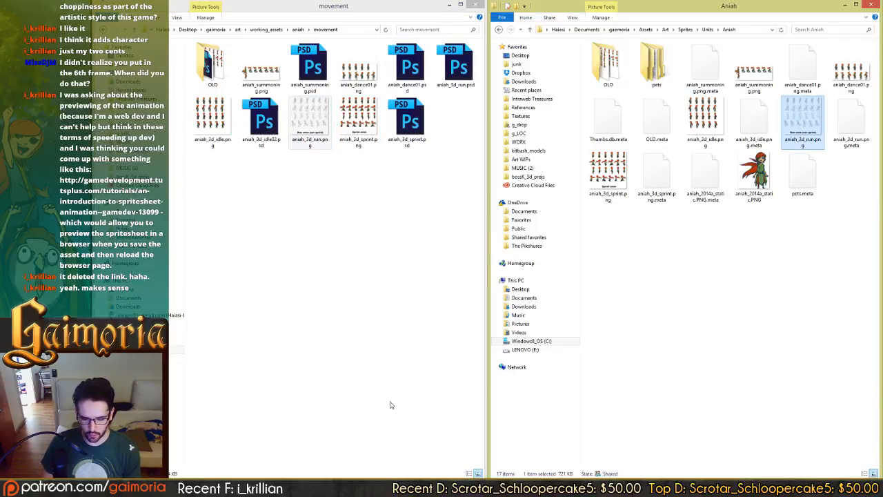
{"action": "left_click", "coordinate": [317, 423]}
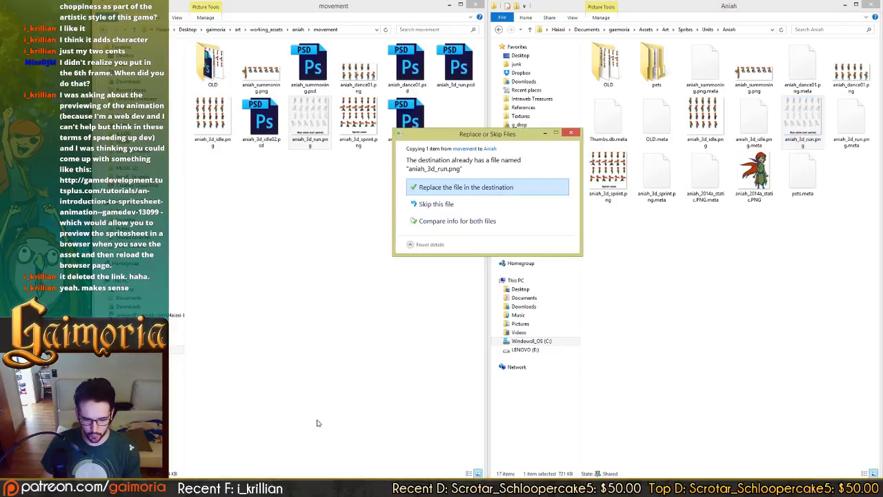
{"action": "left_click", "coordinate": [443, 186]}
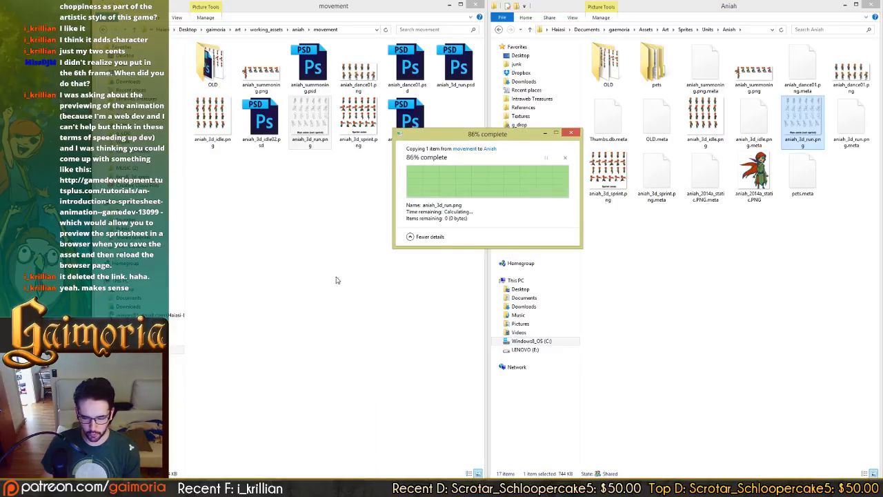
{"action": "left_click", "coordinate": [344, 232]}
{"action": "left_click", "coordinate": [683, 262]}
{"action": "middle_click", "coordinate": [426, 246]}
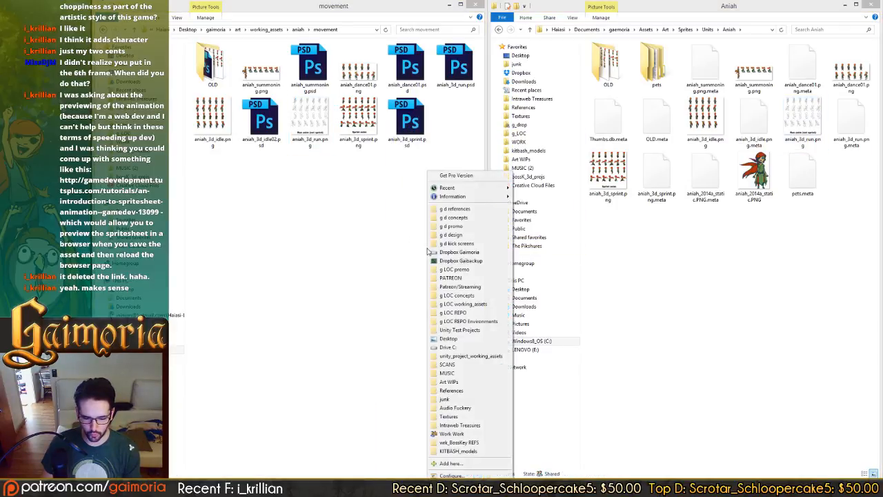
{"action": "left_click", "coordinate": [346, 273]}
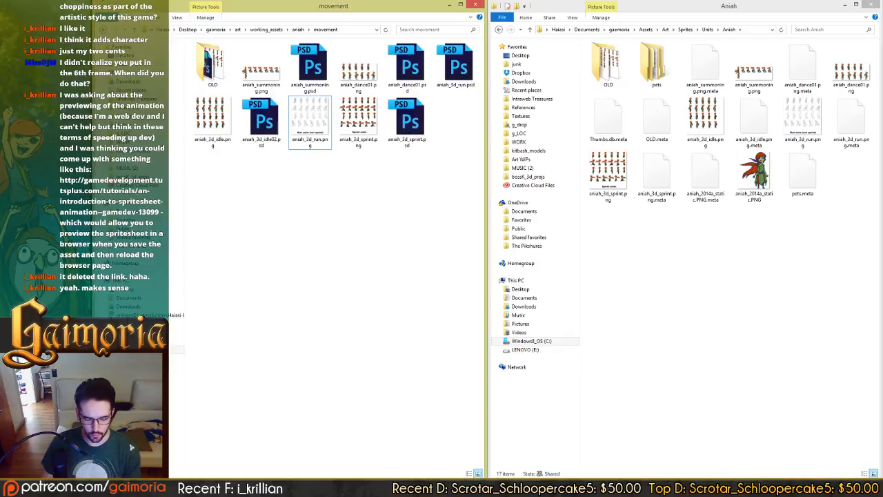
{"action": "left_click", "coordinate": [202, 487]}
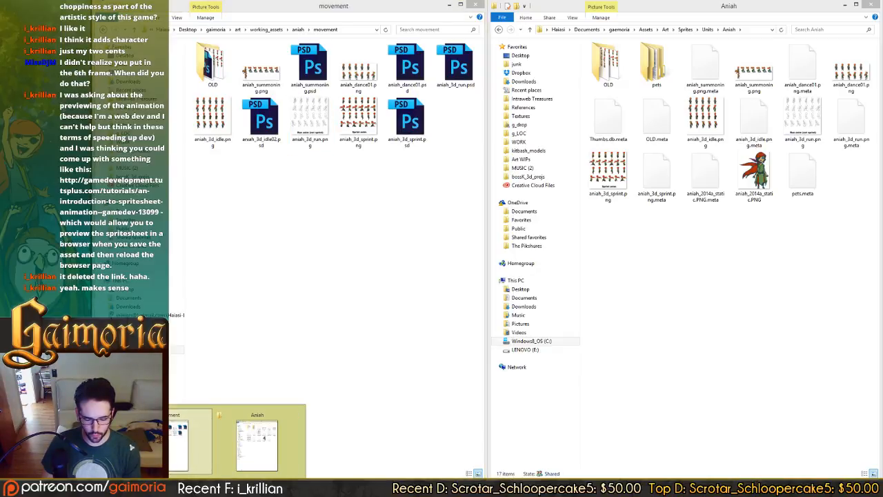
- Switch to the game and run Aniah away from the camera to check the updated back-view run animation
{"action": "left_click", "coordinate": [441, 487]}
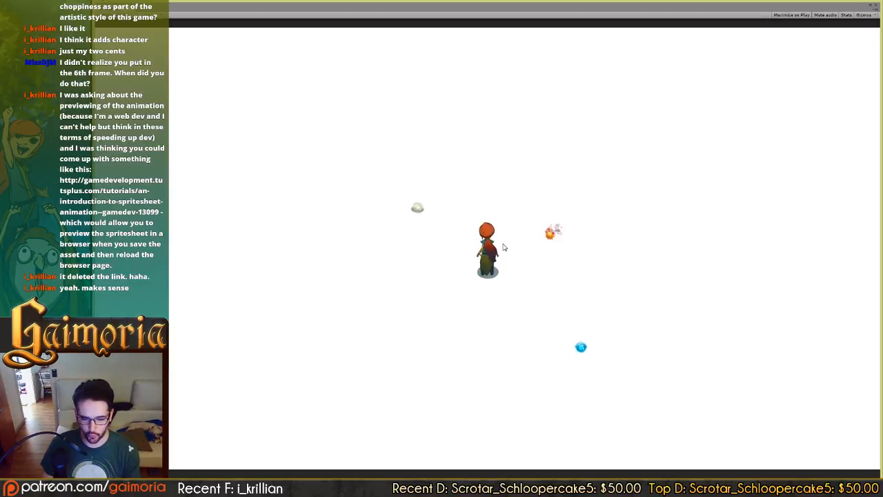
{"action": "key", "text": "w"}
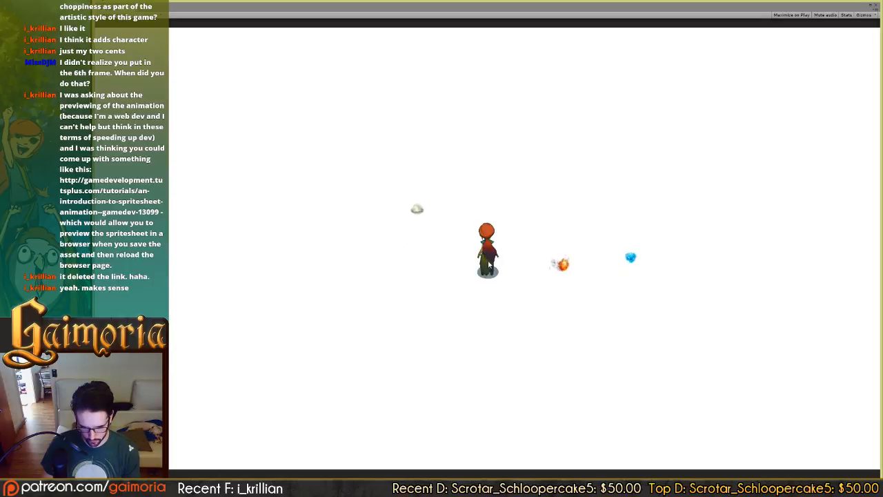
{"action": "key", "text": "w"}
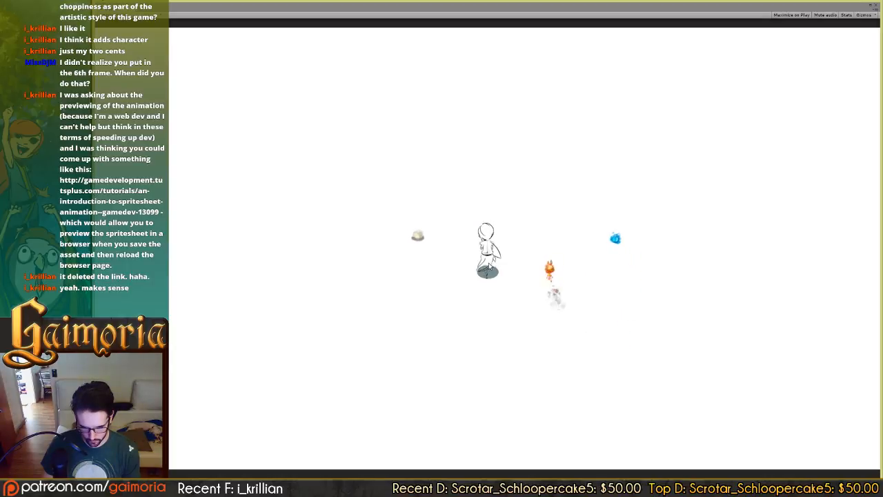
{"action": "key", "text": "w"}
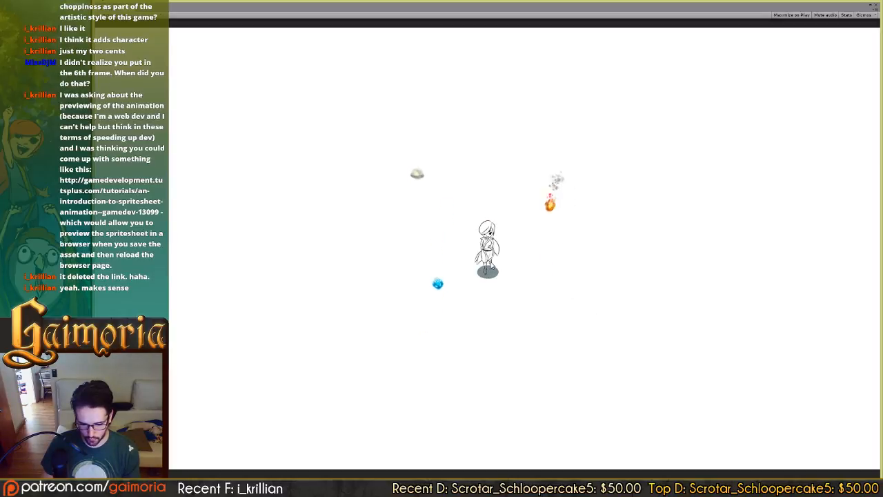
{"action": "key", "text": "w"}
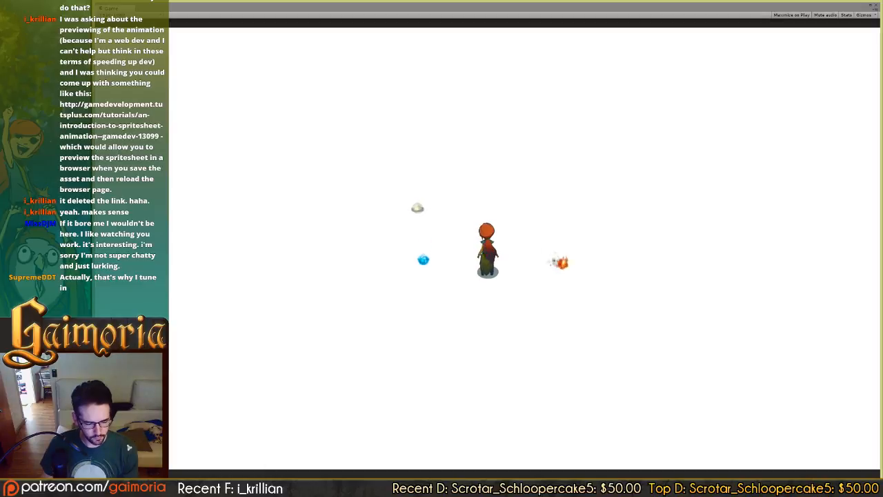
- Switch back to the Photoshop run sheet and show the green background layer behind the back-view frames
{"action": "key", "text": "alt+Tab"}
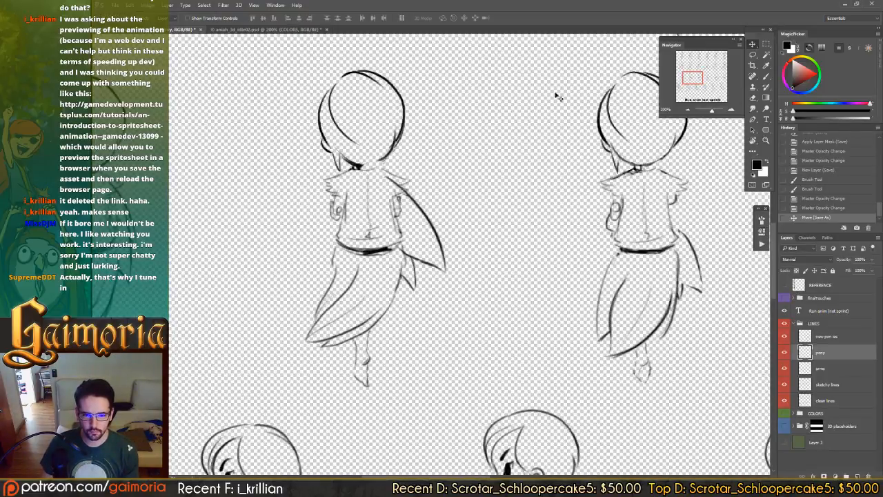
{"action": "mouse_move", "coordinate": [499, 234]}
{"action": "left_mouse_down"}
{"action": "mouse_move", "coordinate": [518, 222]}
{"action": "mouse_move", "coordinate": [356, 224]}
{"action": "mouse_move", "coordinate": [598, 186]}
{"action": "mouse_move", "coordinate": [320, 192]}
{"action": "left_mouse_up"}
{"action": "left_click_drag", "start_coordinate": [311, 196], "coordinate": [422, 205]}
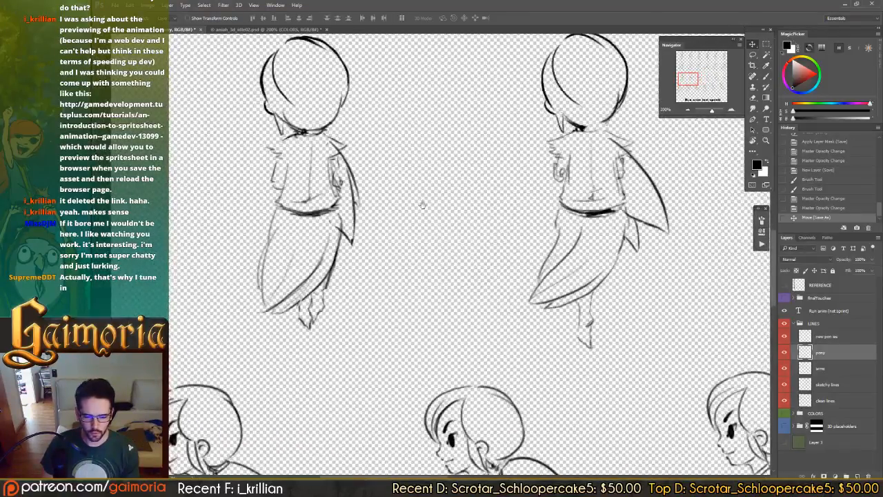
{"action": "left_click", "coordinate": [847, 338]}
{"action": "left_click", "coordinate": [843, 358]}
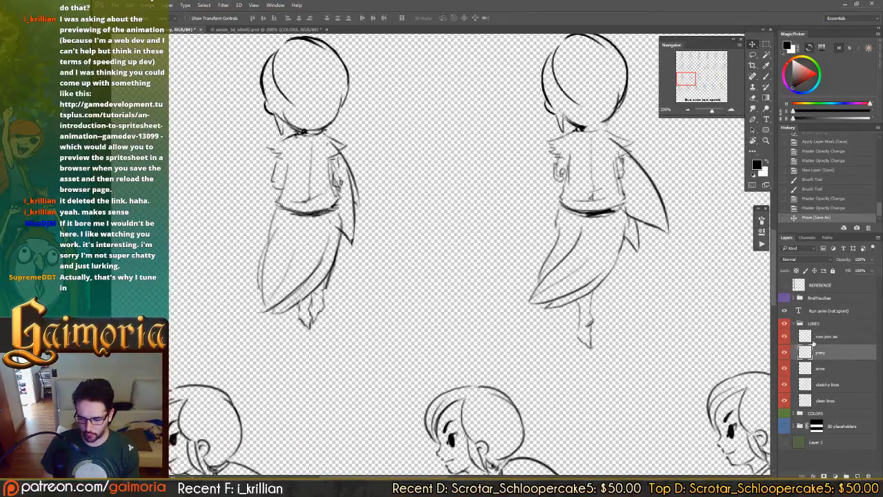
{"action": "left_click", "coordinate": [816, 343]}
{"action": "left_click", "coordinate": [811, 443]}
{"action": "left_click", "coordinate": [784, 443]}
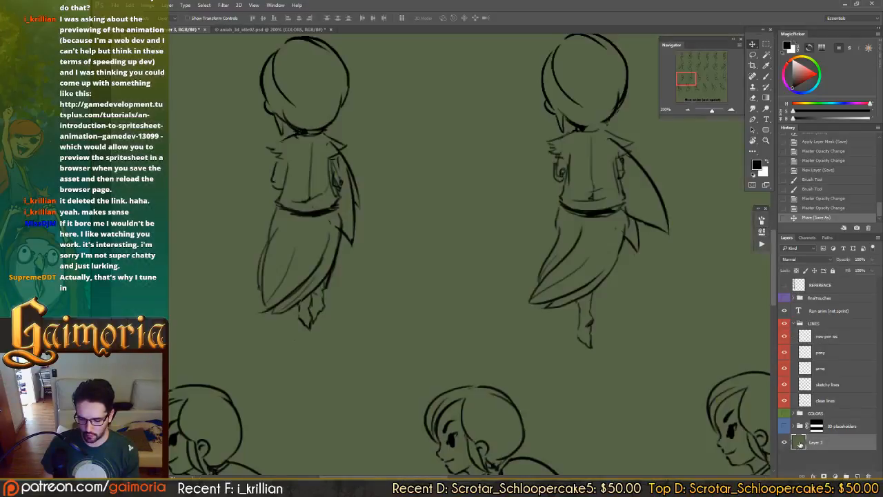
- Toggle the visibility of the new pon ies and pony layers to check which one holds the ponytail lines
{"action": "left_click", "coordinate": [822, 337]}
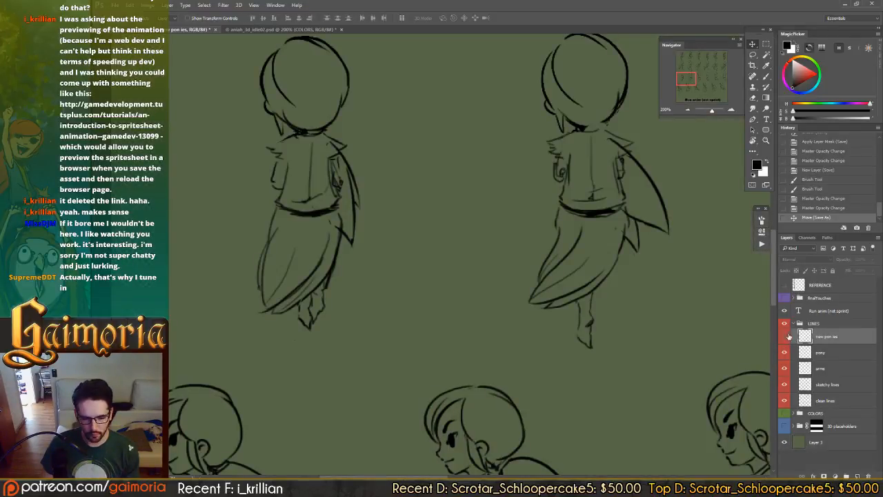
{"action": "left_click", "coordinate": [797, 358]}
{"action": "left_click", "coordinate": [783, 353]}
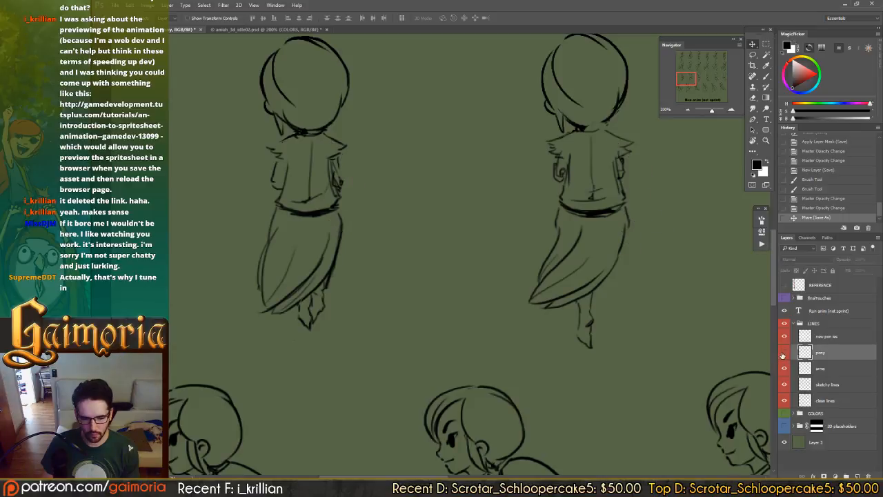
{"action": "left_click", "coordinate": [783, 353]}
- Reduce the opacity of the arms, sketchy lines and pony layers so their lines serve as a faint drawing guide
{"action": "left_click", "coordinate": [841, 372]}
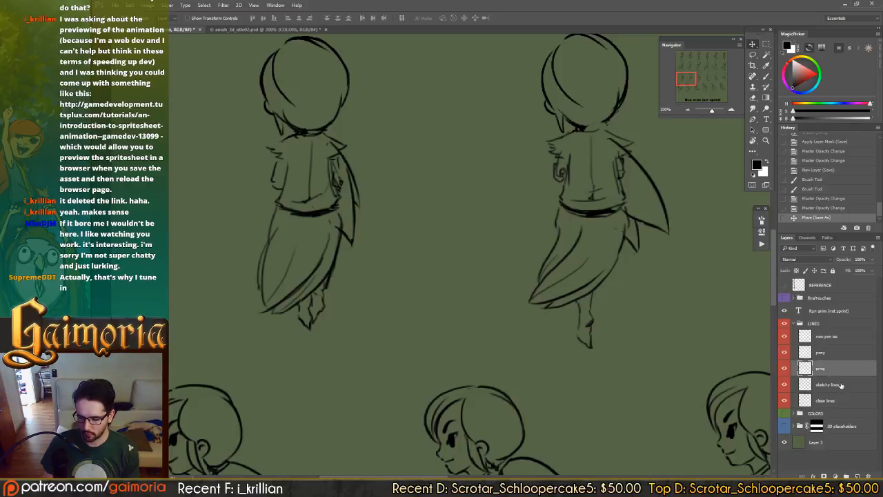
{"action": "left_click", "coordinate": [841, 385], "text": "shift"}
{"action": "left_click_drag", "start_coordinate": [572, 265], "coordinate": [575, 265]}
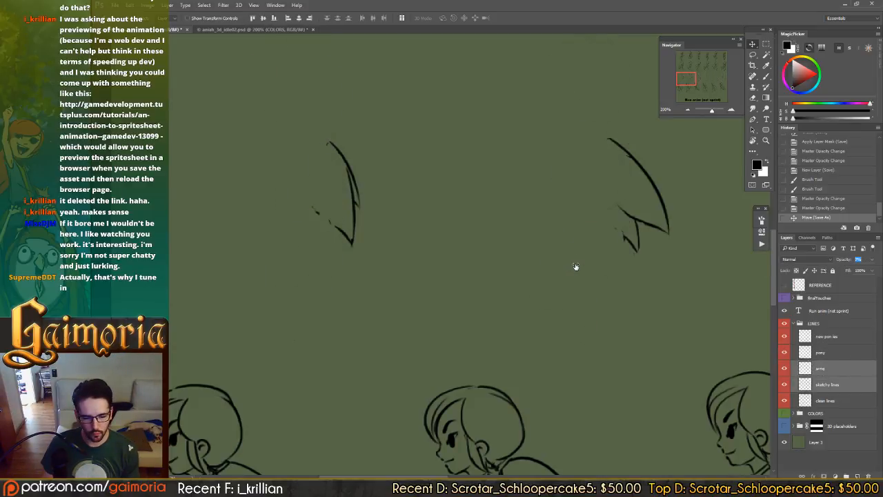
{"action": "left_click", "coordinate": [841, 352]}
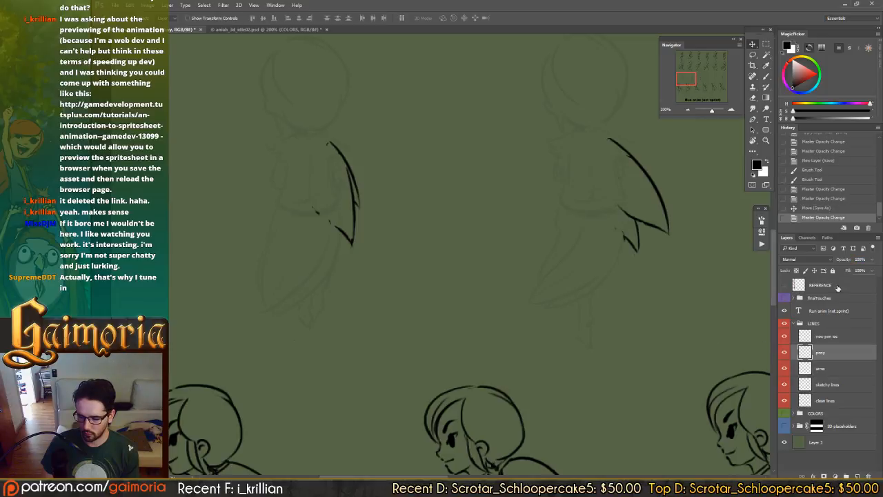
{"action": "key", "text": "1"}
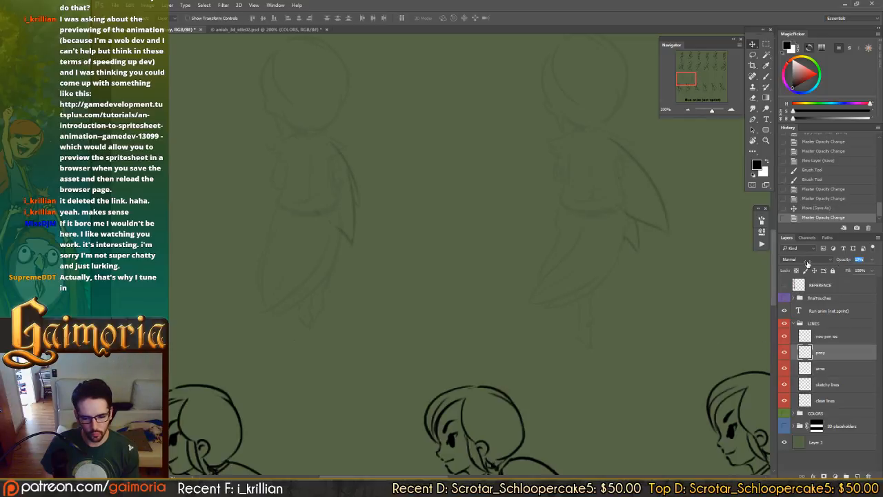
{"action": "left_click", "coordinate": [821, 368]}
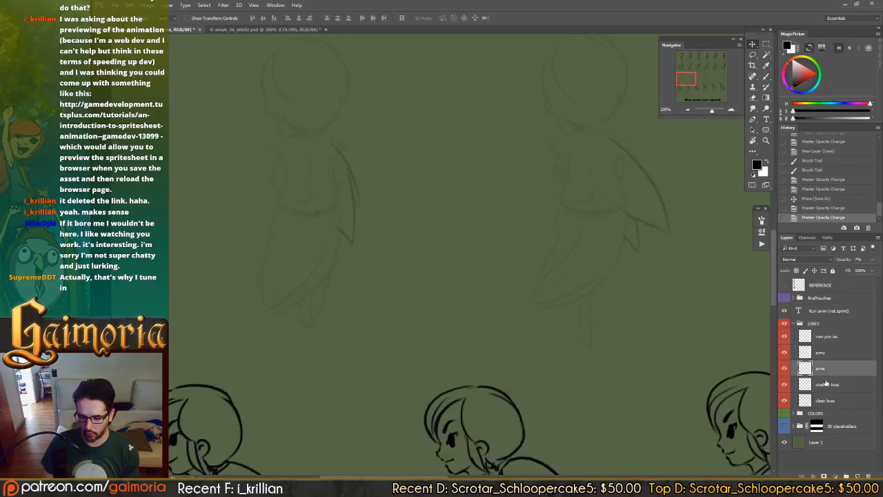
{"action": "left_click", "coordinate": [826, 383], "text": "shift"}
{"action": "left_click", "coordinate": [840, 258]}
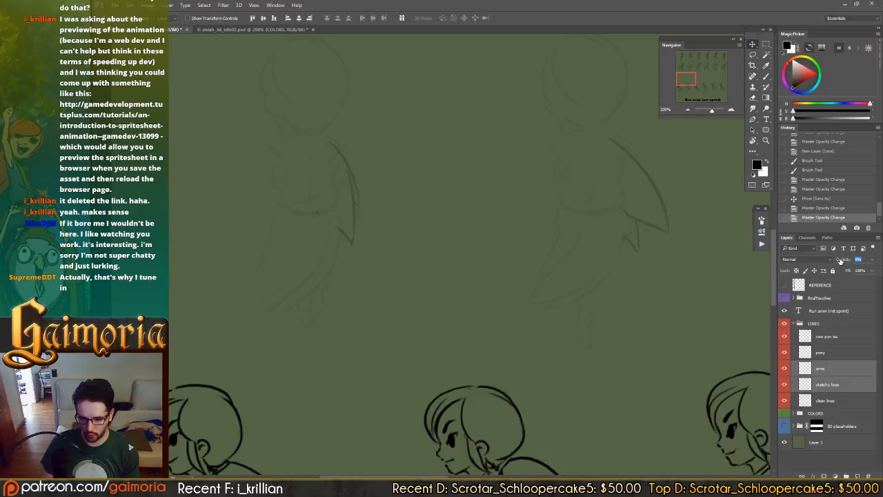
{"action": "left_click_drag", "start_coordinate": [840, 260], "coordinate": [833, 260]}
- Select the new pon ies layer and examine the faded ponytail shapes across the whole row of back-view frames
{"action": "left_click", "coordinate": [840, 353]}
{"action": "left_click", "coordinate": [838, 337]}
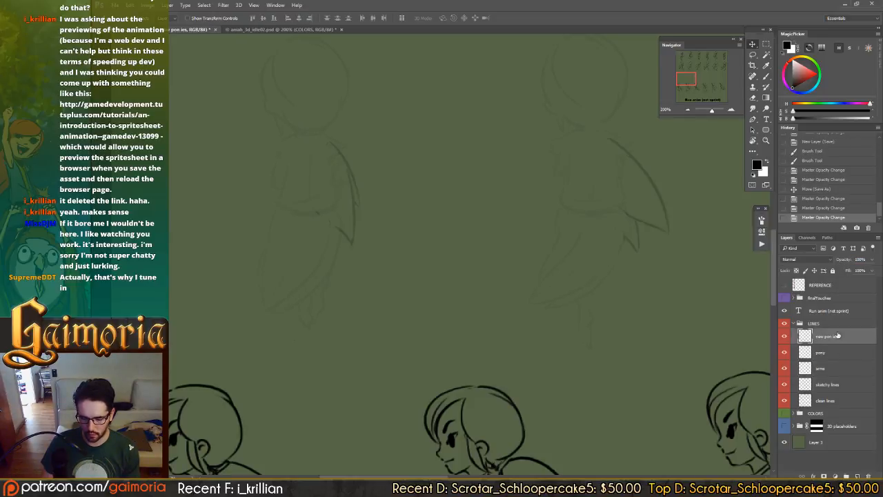
{"action": "left_click_drag", "start_coordinate": [444, 270], "coordinate": [485, 258]}
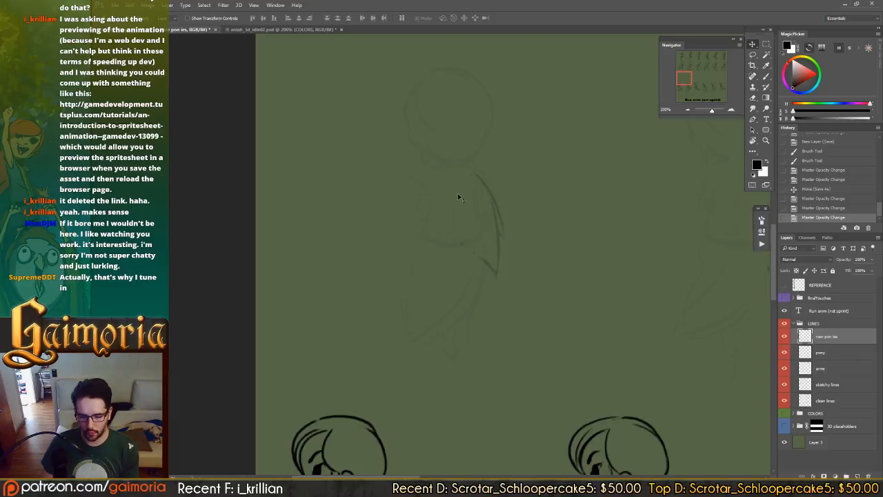
{"action": "left_click_drag", "start_coordinate": [504, 182], "coordinate": [389, 182]}
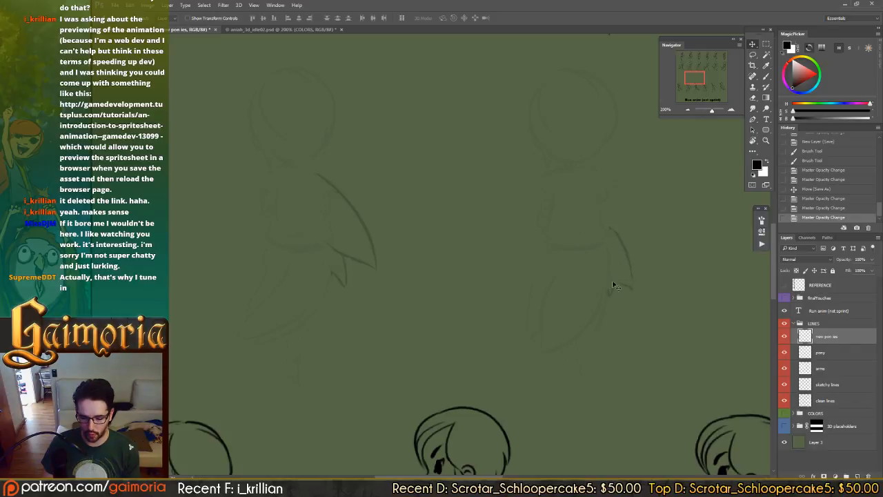
{"action": "mouse_move", "coordinate": [623, 250]}
{"action": "left_mouse_down"}
{"action": "mouse_move", "coordinate": [441, 255]}
{"action": "mouse_move", "coordinate": [472, 254]}
{"action": "left_mouse_up"}
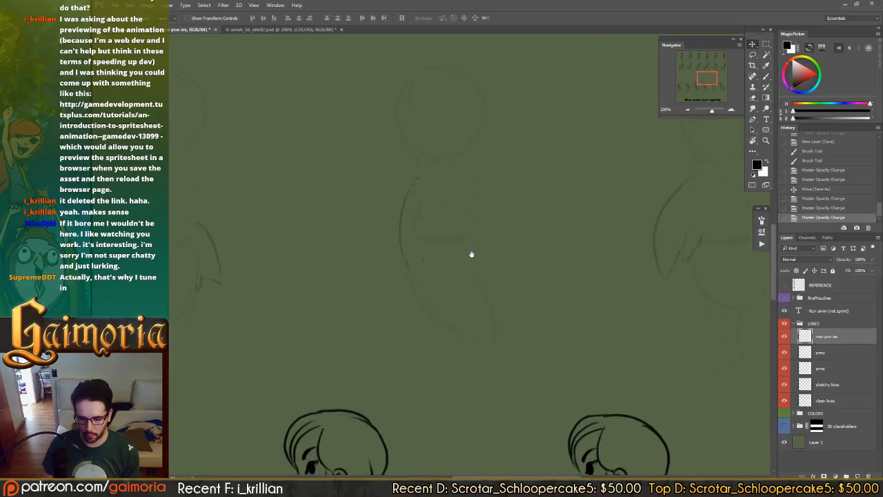
{"action": "left_click_drag", "start_coordinate": [606, 244], "coordinate": [485, 237]}
{"action": "mouse_move", "coordinate": [672, 241]}
{"action": "left_mouse_down"}
{"action": "mouse_move", "coordinate": [400, 236]}
{"action": "mouse_move", "coordinate": [510, 236]}
{"action": "left_mouse_up"}
{"action": "left_click_drag", "start_coordinate": [296, 234], "coordinate": [821, 232]}
{"action": "left_click_drag", "start_coordinate": [310, 229], "coordinate": [823, 229]}
{"action": "left_click_drag", "start_coordinate": [589, 228], "coordinate": [318, 228]}
- Switch to the game and run Aniah upward again to study how the ponytail moves from behind
{"action": "key", "text": "alt+Tab"}
{"action": "key", "text": "w"}
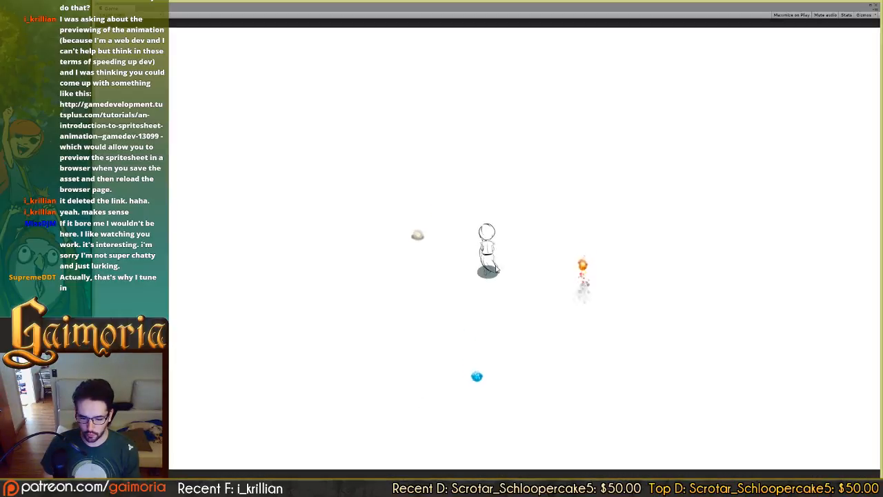
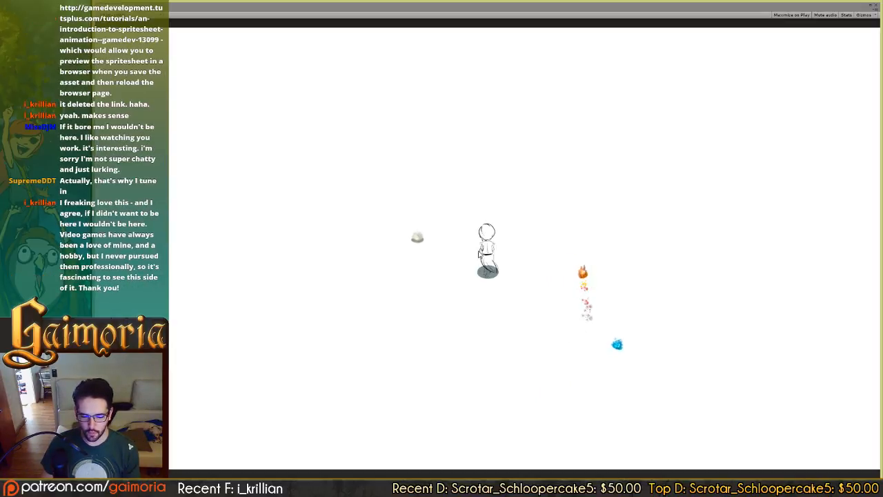
{"action": "key", "text": "w"}
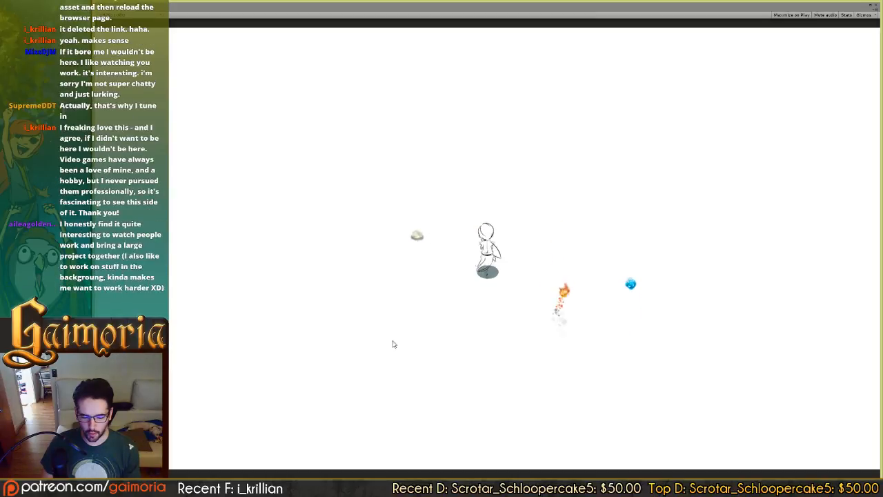
- Return to the run sheet, activate the Brush tool on the new pon ies layer and save the document
{"action": "key", "text": "alt+Tab"}
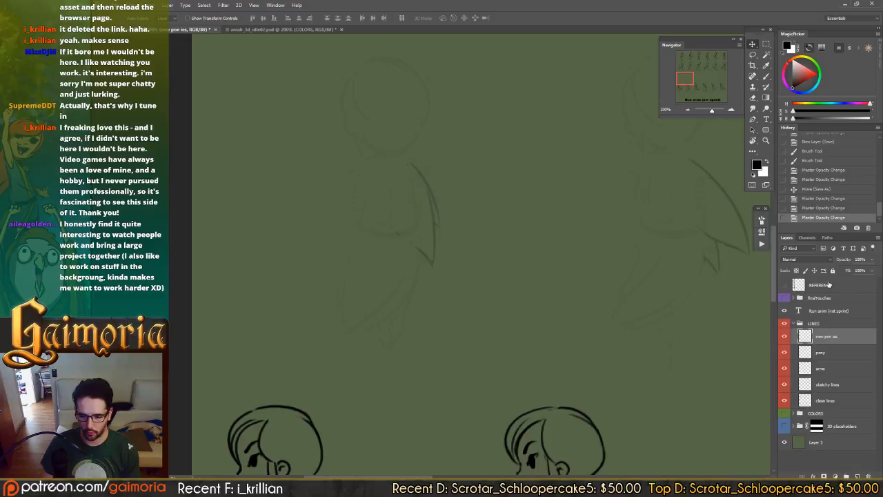
{"action": "left_click", "coordinate": [831, 349]}
{"action": "left_click", "coordinate": [842, 337]}
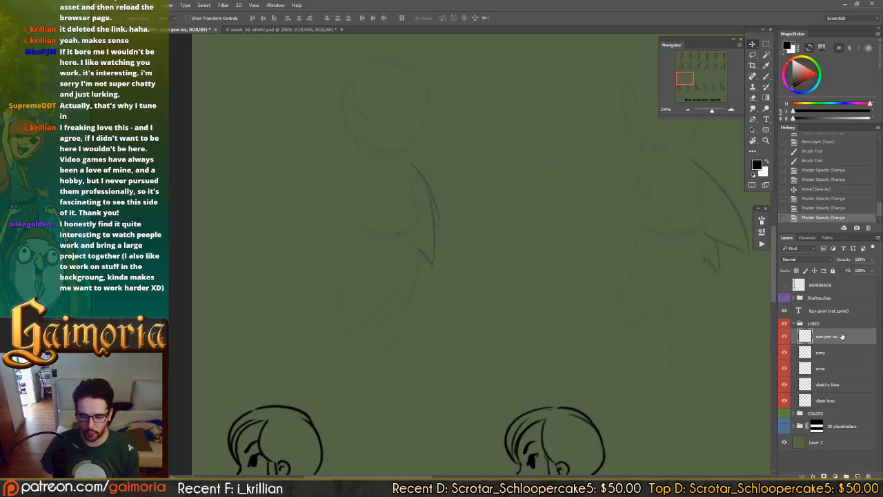
{"action": "key", "text": "b"}
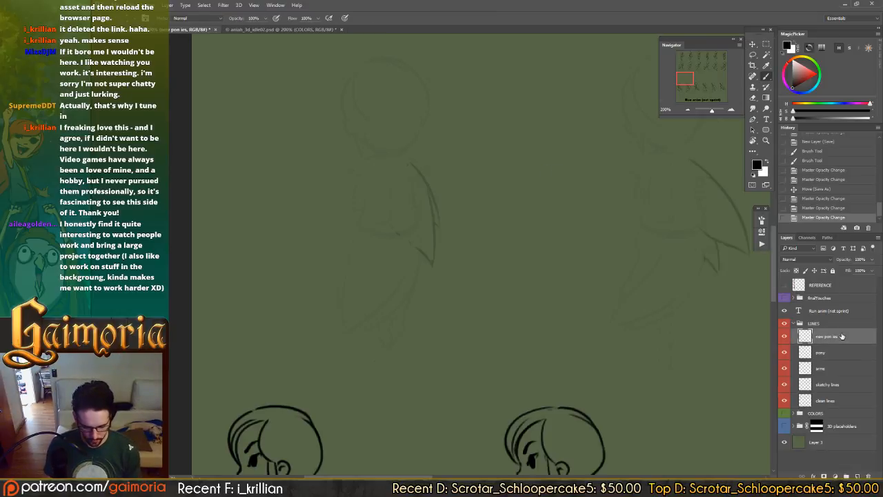
{"action": "key", "text": "ctrl+s"}
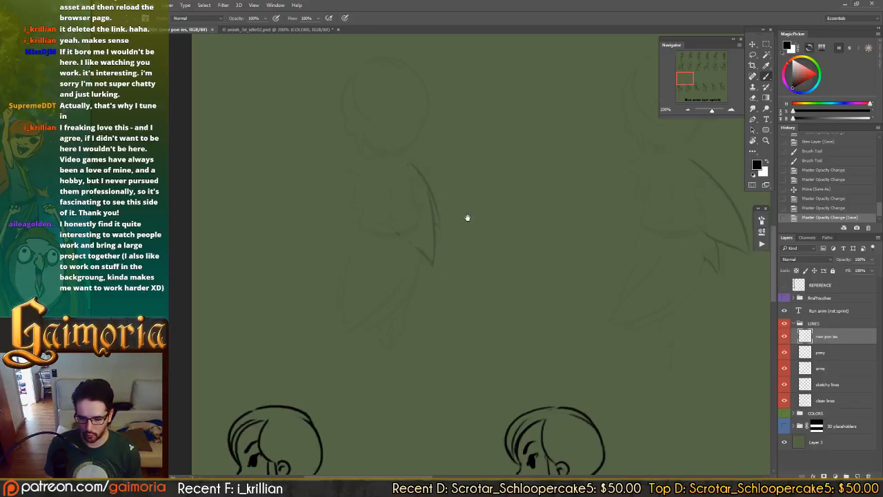
- Brush the ponytail's outer curve on the first back-view frame, from the nape down past the shoulder, redrawing it until smooth
{"action": "left_click_drag", "start_coordinate": [460, 242], "coordinate": [516, 275]}
{"action": "left_click", "coordinate": [262, 219]}
{"action": "left_click", "coordinate": [262, 220]}
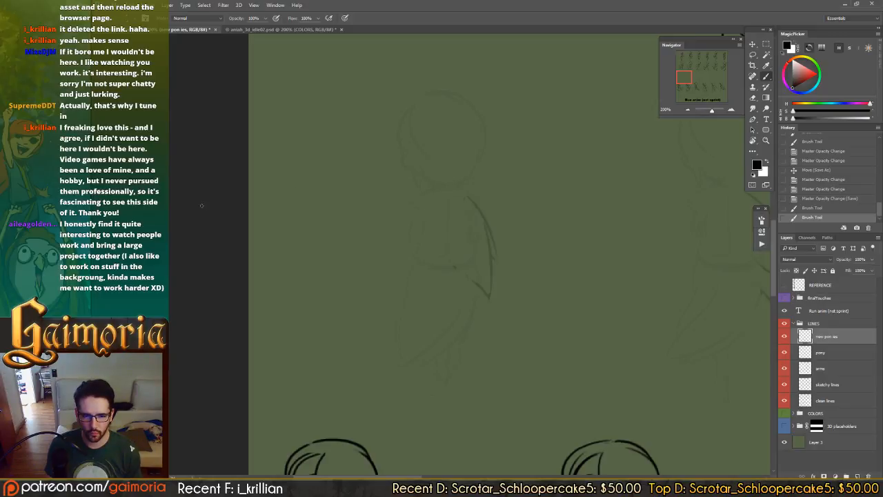
{"action": "left_click_drag", "start_coordinate": [468, 198], "coordinate": [506, 241]}
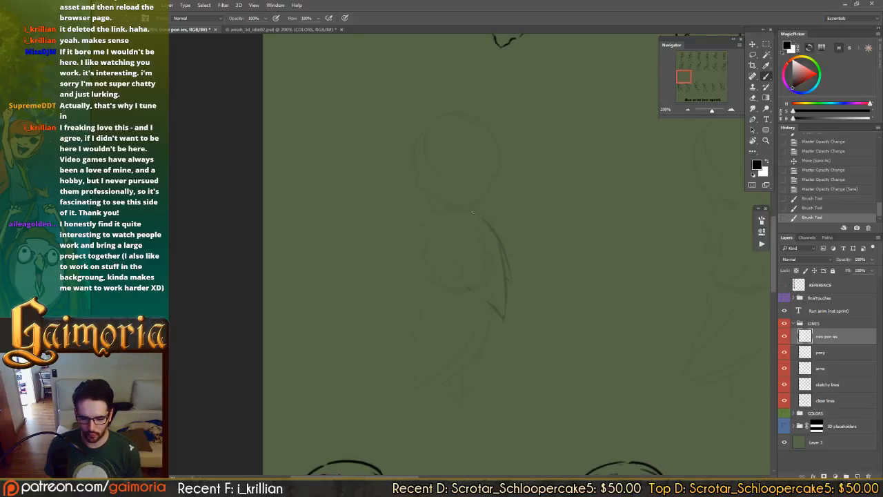
{"action": "left_click_drag", "start_coordinate": [475, 209], "coordinate": [509, 286]}
{"action": "key", "text": "ctrl+z"}
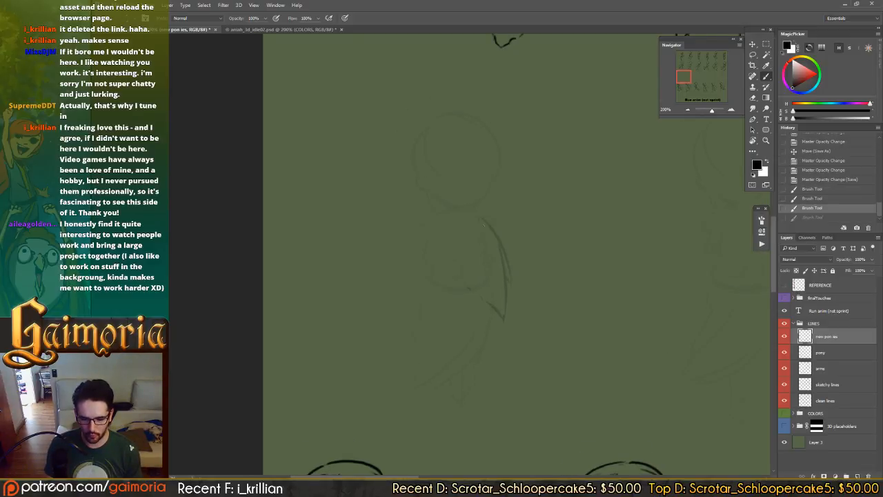
{"action": "key", "text": "ctrl+shift+z"}
{"action": "key", "text": "ctrl+z"}
{"action": "mouse_move", "coordinate": [472, 207]}
{"action": "left_mouse_down"}
{"action": "mouse_move", "coordinate": [498, 239]}
{"action": "mouse_move", "coordinate": [509, 277]}
{"action": "left_mouse_up"}
{"action": "key", "text": "ctrl+z"}
{"action": "key", "text": "ctrl+shift+z"}
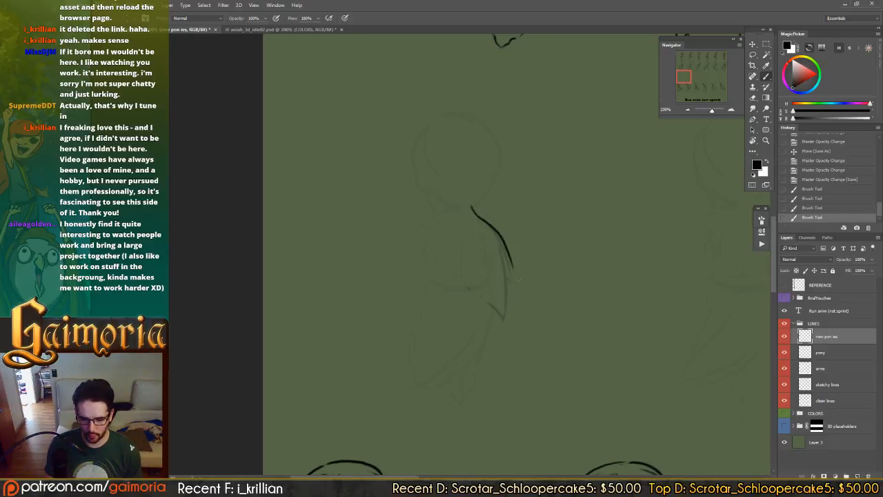
{"action": "key", "text": "ctrl+z"}
{"action": "left_click_drag", "start_coordinate": [507, 286], "coordinate": [509, 280]}
{"action": "key", "text": "ctrl+z"}
{"action": "mouse_move", "coordinate": [472, 206]}
{"action": "left_mouse_down"}
{"action": "mouse_move", "coordinate": [504, 248]}
{"action": "mouse_move", "coordinate": [512, 283]}
{"action": "left_mouse_up"}
- Brush the ponytail's inner curve on the first back-view frame, from the nape down to the tip, redoing the stroke until it fits
{"action": "mouse_move", "coordinate": [449, 211]}
{"action": "left_mouse_down"}
{"action": "mouse_move", "coordinate": [478, 295]}
{"action": "mouse_move", "coordinate": [505, 324]}
{"action": "left_mouse_up"}
{"action": "key", "text": "ctrl+z"}
{"action": "mouse_move", "coordinate": [451, 210]}
{"action": "left_mouse_down"}
{"action": "mouse_move", "coordinate": [466, 279]}
{"action": "mouse_move", "coordinate": [496, 315]}
{"action": "left_mouse_up"}
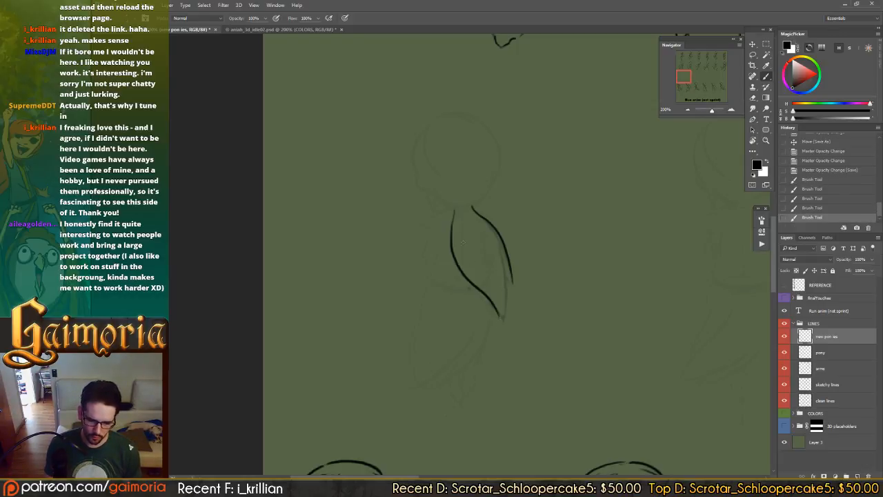
{"action": "key", "text": "ctrl+z"}
{"action": "mouse_move", "coordinate": [452, 206]}
{"action": "left_mouse_down"}
{"action": "mouse_move", "coordinate": [467, 285]}
{"action": "mouse_move", "coordinate": [498, 318]}
{"action": "left_mouse_up"}
{"action": "key", "text": "ctrl+z"}
{"action": "mouse_move", "coordinate": [456, 209]}
{"action": "left_mouse_down"}
{"action": "mouse_move", "coordinate": [480, 296]}
{"action": "mouse_move", "coordinate": [501, 317]}
{"action": "left_mouse_up"}
{"action": "key", "text": "ctrl+z"}
{"action": "mouse_move", "coordinate": [458, 209]}
{"action": "left_mouse_down"}
{"action": "mouse_move", "coordinate": [454, 261]}
{"action": "mouse_move", "coordinate": [509, 318]}
{"action": "left_mouse_up"}
{"action": "key", "text": "ctrl+z"}
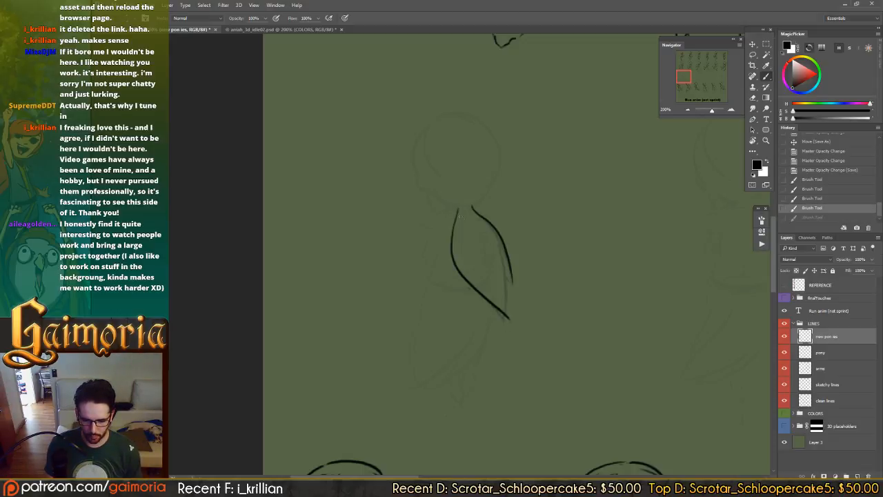
{"action": "mouse_move", "coordinate": [455, 208]}
{"action": "left_mouse_down"}
{"action": "mouse_move", "coordinate": [458, 261]}
{"action": "mouse_move", "coordinate": [504, 319]}
{"action": "left_mouse_up"}
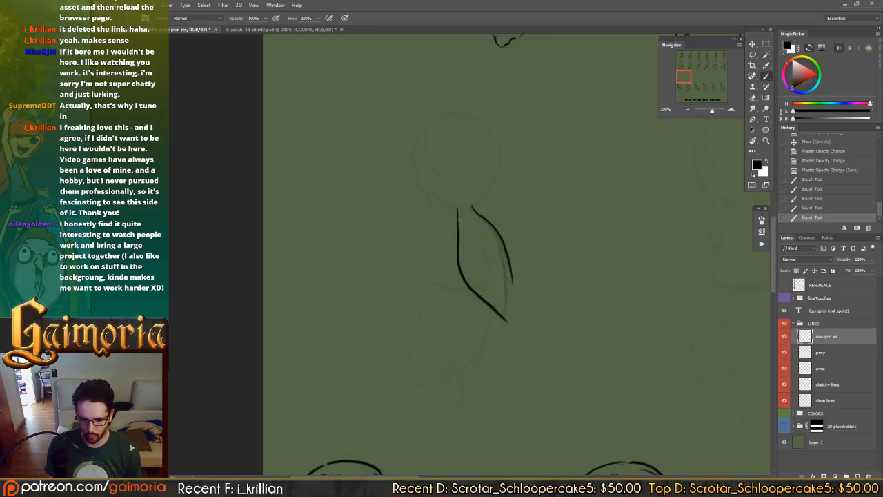
- Redo the first back-view frame's inner ponytail edge as one smooth stroke that bows outward below the nape before reaching the tip
{"action": "key", "text": "ctrl+z"}
{"action": "mouse_move", "coordinate": [456, 209]}
{"action": "left_mouse_down"}
{"action": "mouse_move", "coordinate": [458, 280]}
{"action": "mouse_move", "coordinate": [514, 329]}
{"action": "left_mouse_up"}
{"action": "key", "text": "ctrl+z"}
{"action": "mouse_move", "coordinate": [456, 205]}
{"action": "left_mouse_down"}
{"action": "mouse_move", "coordinate": [458, 269]}
{"action": "mouse_move", "coordinate": [510, 325]}
{"action": "left_mouse_up"}
{"action": "key", "text": "ctrl+z"}
{"action": "mouse_move", "coordinate": [457, 208]}
{"action": "left_mouse_down"}
{"action": "mouse_move", "coordinate": [487, 294]}
{"action": "mouse_move", "coordinate": [511, 322]}
{"action": "left_mouse_up"}
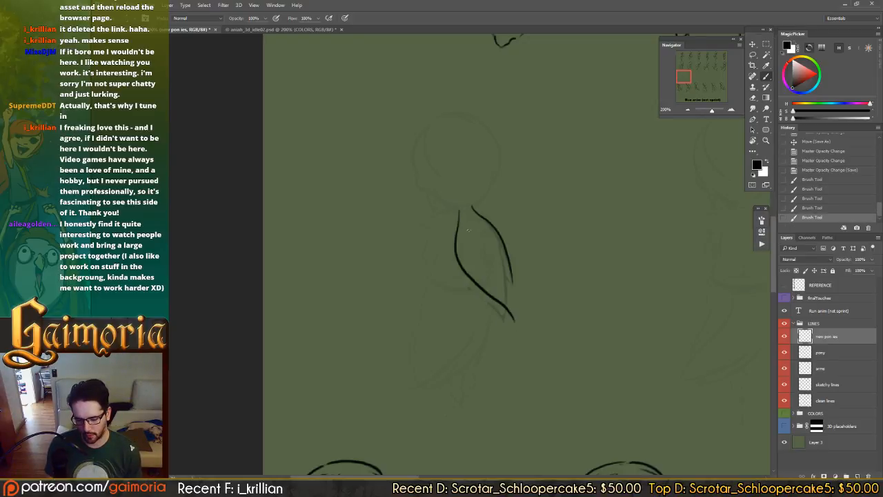
{"action": "key", "text": "ctrl+z"}
{"action": "left_click_drag", "start_coordinate": [458, 208], "coordinate": [491, 304]}
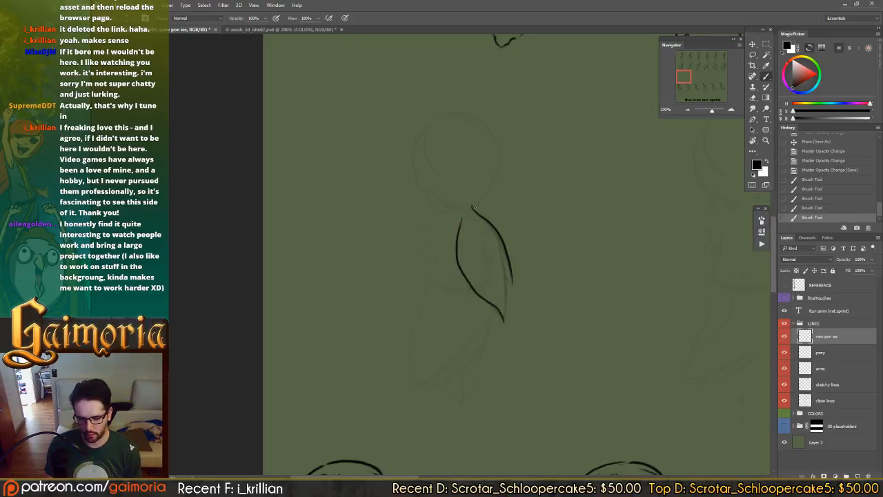
{"action": "key", "text": "ctrl+z"}
{"action": "mouse_move", "coordinate": [456, 207]}
{"action": "left_mouse_down"}
{"action": "mouse_move", "coordinate": [459, 288]}
{"action": "mouse_move", "coordinate": [502, 328]}
{"action": "left_mouse_up"}
{"action": "key", "text": "ctrl+z"}
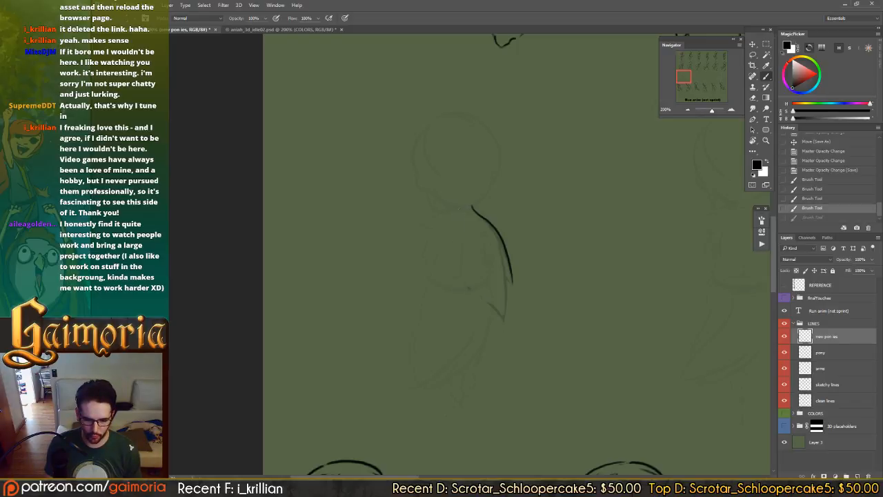
{"action": "mouse_move", "coordinate": [459, 210]}
{"action": "left_mouse_down"}
{"action": "mouse_move", "coordinate": [474, 304]}
{"action": "mouse_move", "coordinate": [504, 329]}
{"action": "mouse_move", "coordinate": [461, 221]}
{"action": "mouse_move", "coordinate": [507, 328]}
{"action": "left_mouse_up"}
{"action": "key", "text": "ctrl+z"}
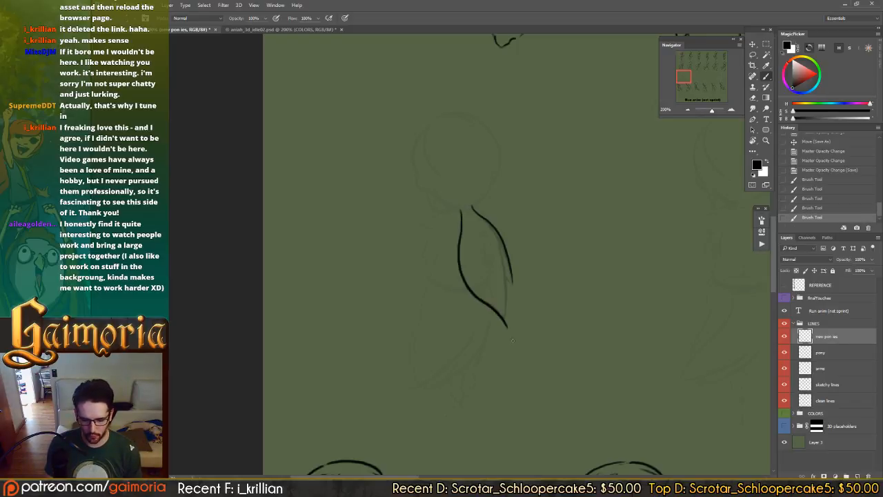
{"action": "key", "text": "ctrl+z"}
{"action": "mouse_move", "coordinate": [459, 207]}
{"action": "left_mouse_down"}
{"action": "mouse_move", "coordinate": [456, 265]}
{"action": "mouse_move", "coordinate": [503, 317]}
{"action": "left_mouse_up"}
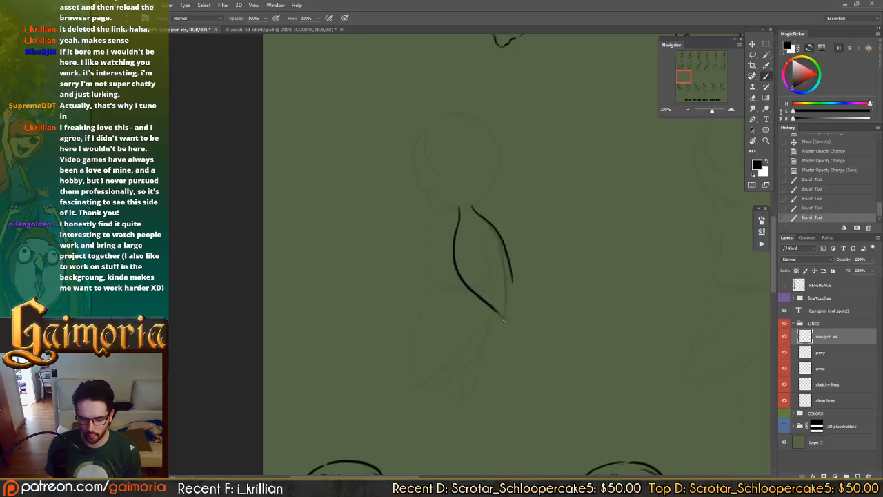
- Brush the overlapping strand line down to the ponytail tip on the first frame and close the outer strand's end, redoing strokes as needed
{"action": "left_click_drag", "start_coordinate": [504, 255], "coordinate": [505, 330]}
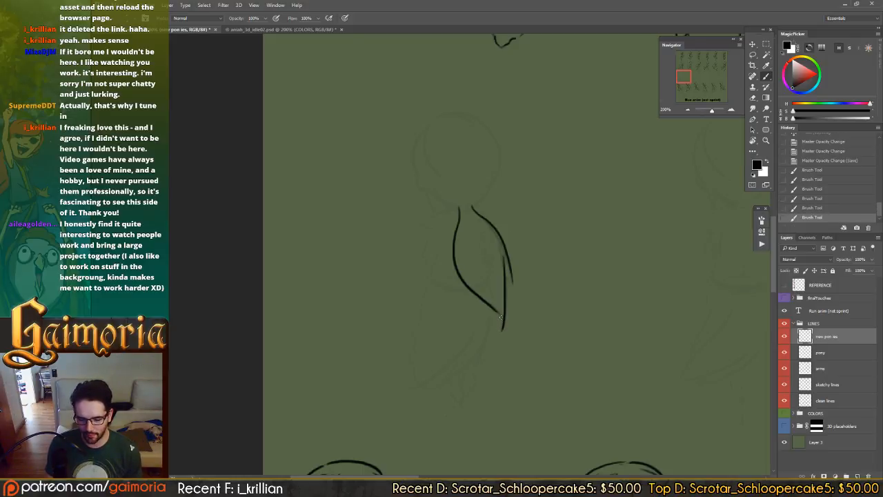
{"action": "key", "text": "ctrl+z"}
{"action": "key", "text": "e"}
{"action": "key", "text": "b"}
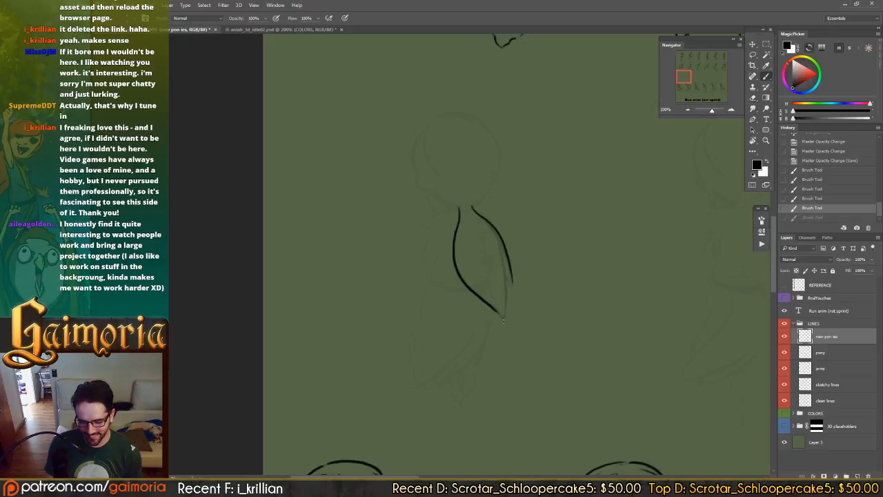
{"action": "key", "text": "ctrl+z"}
{"action": "key", "text": "ctrl+z"}
{"action": "key", "text": "ctrl+z"}
{"action": "key", "text": "ctrl+z"}
{"action": "key", "text": "ctrl+z"}
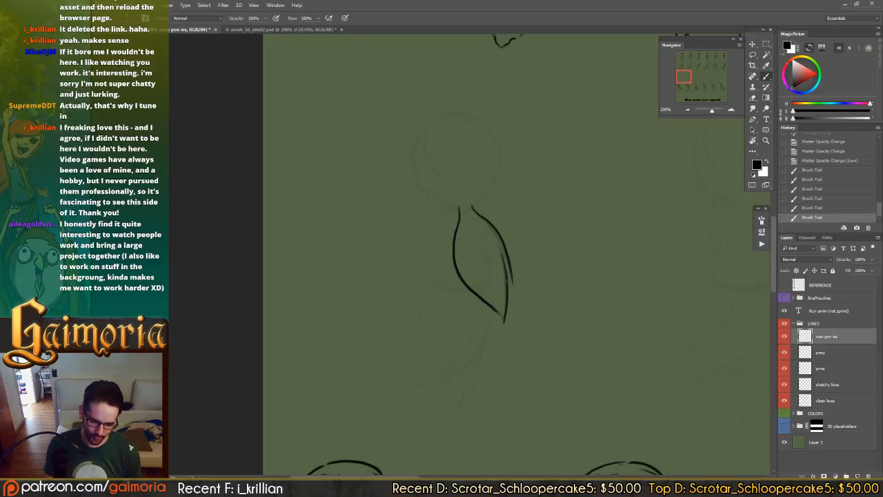
{"action": "mouse_move", "coordinate": [506, 280]}
{"action": "left_mouse_down"}
{"action": "mouse_move", "coordinate": [499, 323]}
{"action": "mouse_move", "coordinate": [472, 296]}
{"action": "mouse_move", "coordinate": [502, 321]}
{"action": "left_mouse_up"}
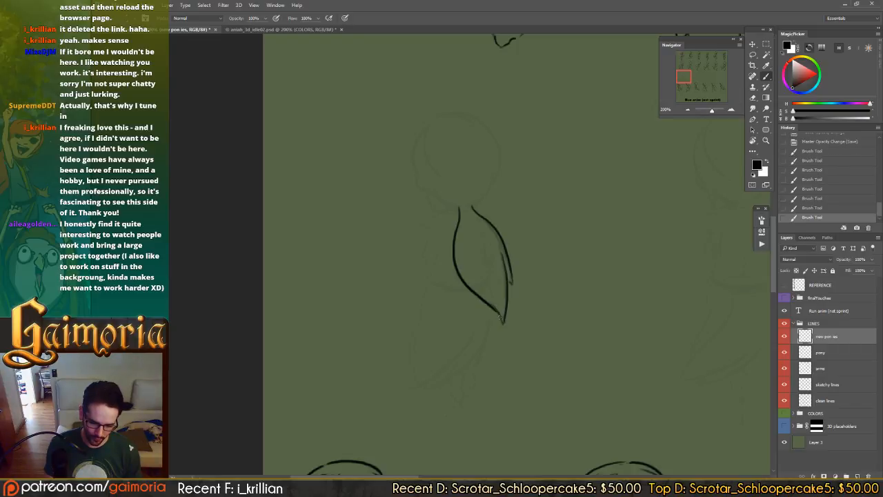
{"action": "key", "text": "ctrl+z"}
{"action": "key", "text": "ctrl+z"}
{"action": "key", "text": "ctrl+z"}
{"action": "key", "text": "ctrl+z"}
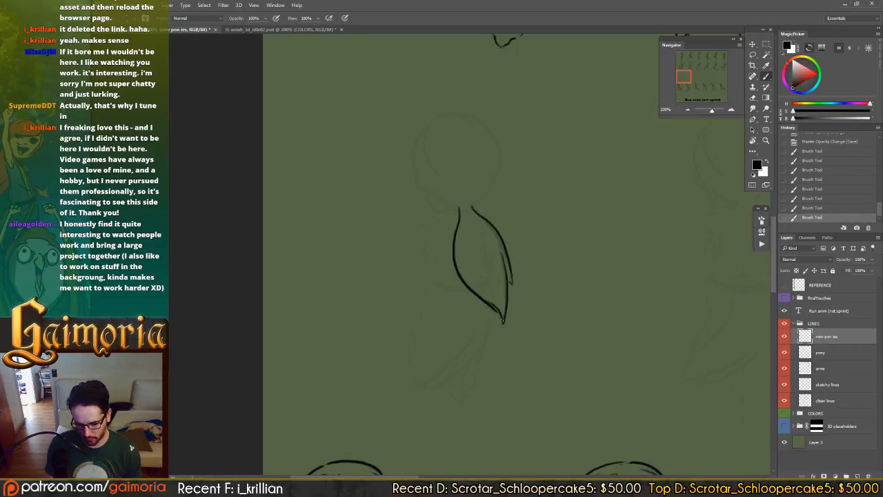
{"action": "key", "text": "ctrl+z"}
{"action": "key", "text": "ctrl+z"}
- Erase the ragged upper ends of the first frame's ponytail curves and redraw the inner curve's start at the nape
{"action": "key", "text": "e"}
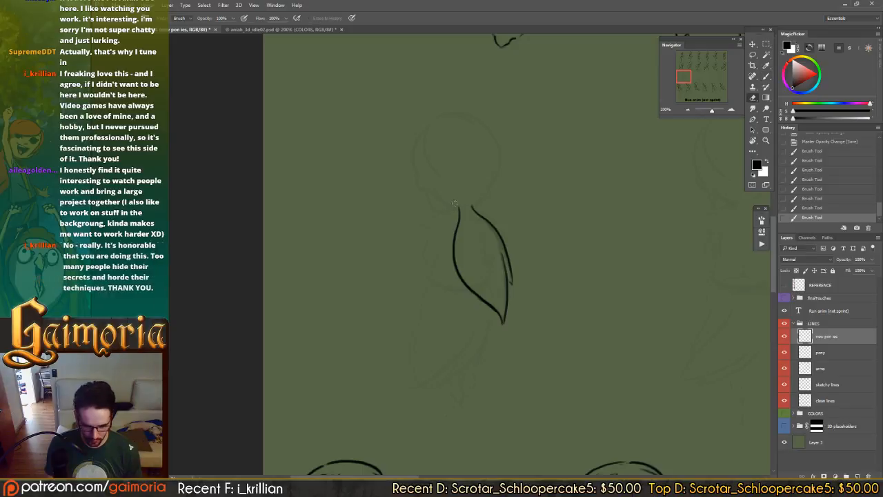
{"action": "left_click_drag", "start_coordinate": [460, 207], "coordinate": [462, 220]}
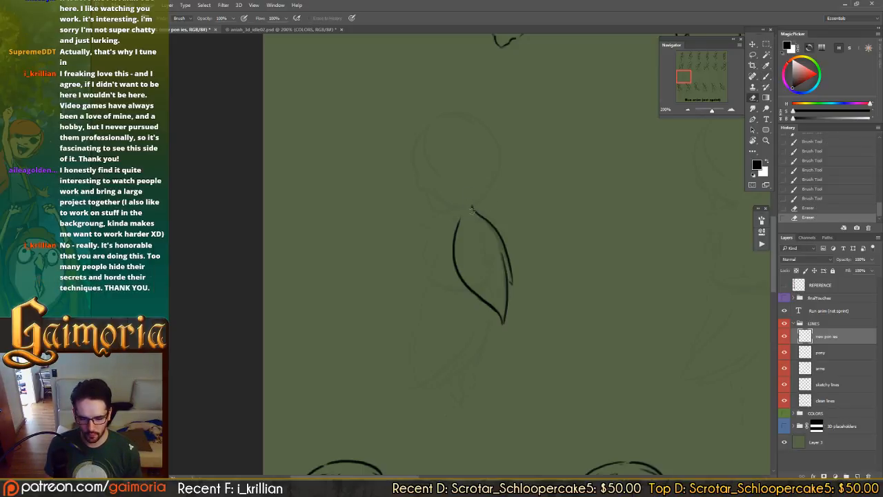
{"action": "left_click_drag", "start_coordinate": [473, 226], "coordinate": [458, 224]}
{"action": "key", "text": "b"}
{"action": "key", "text": "e"}
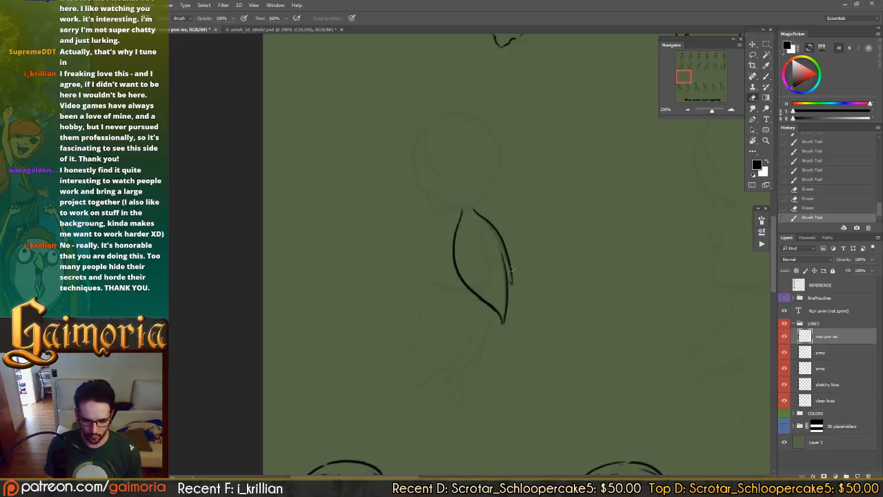
- Clean up the first frame's ponytail tip by brushing it to a point and erasing the overshoot
{"action": "left_click_drag", "start_coordinate": [505, 316], "coordinate": [505, 321]}
{"action": "left_click", "coordinate": [496, 317]}
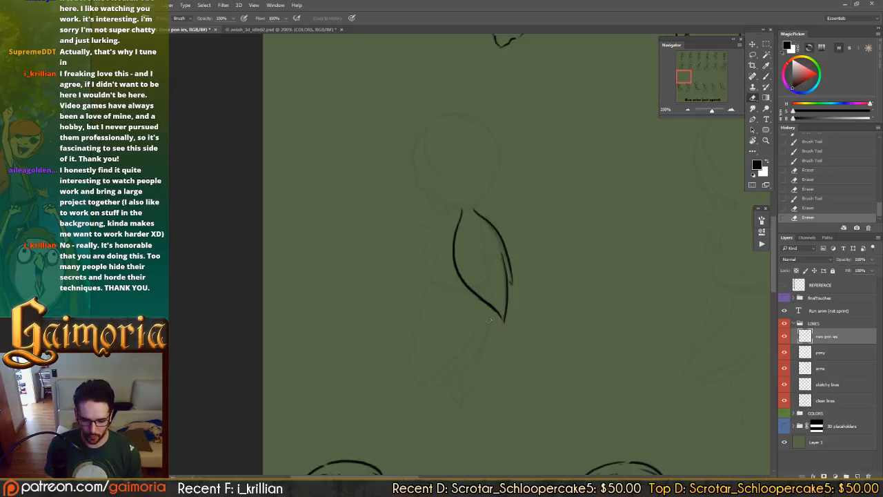
{"action": "key", "text": "ctrl+z"}
{"action": "mouse_move", "coordinate": [502, 323]}
{"action": "left_mouse_down"}
{"action": "mouse_move", "coordinate": [487, 305]}
{"action": "mouse_move", "coordinate": [509, 331]}
{"action": "left_mouse_up"}
{"action": "key", "text": "b"}
{"action": "key", "text": "e"}
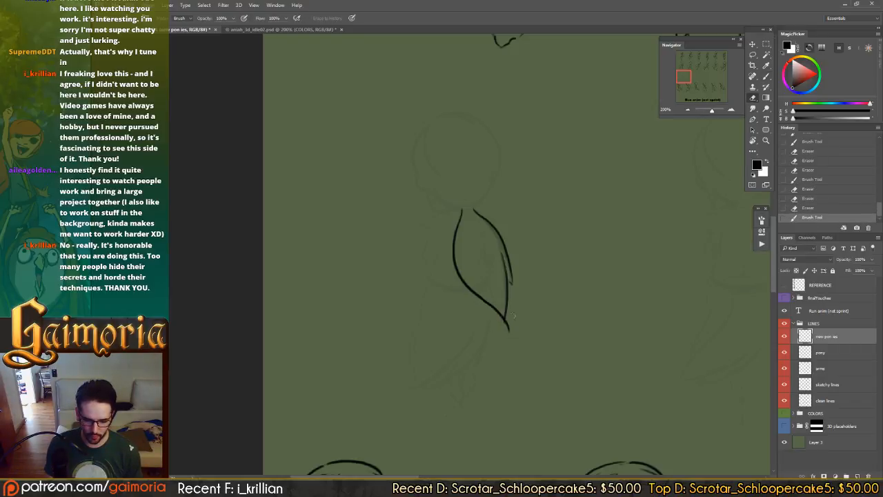
{"action": "left_click", "coordinate": [505, 319]}
{"action": "left_click", "coordinate": [503, 317]}
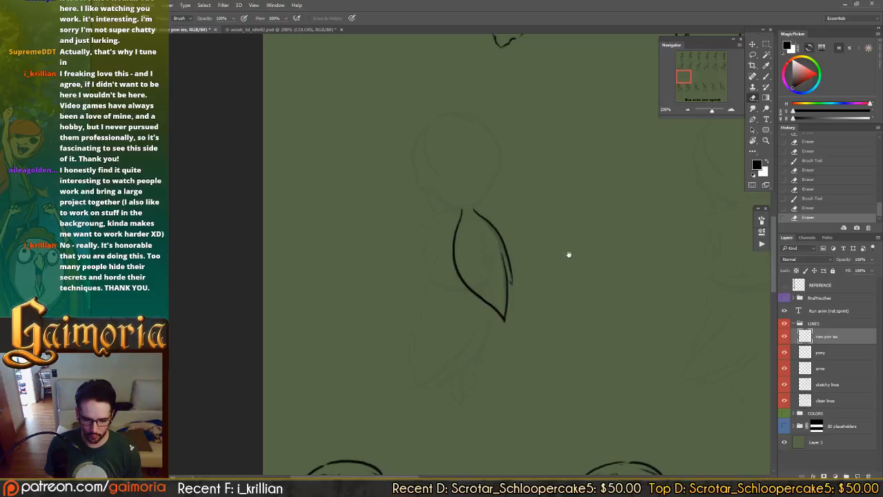
- Brush the ponytail's outer curve on the second back-view frame from the nape outward to the tip, redoing it and erasing the overshoot
{"action": "mouse_move", "coordinate": [568, 254]}
{"action": "left_mouse_down"}
{"action": "mouse_move", "coordinate": [490, 276]}
{"action": "mouse_move", "coordinate": [435, 244]}
{"action": "left_mouse_up"}
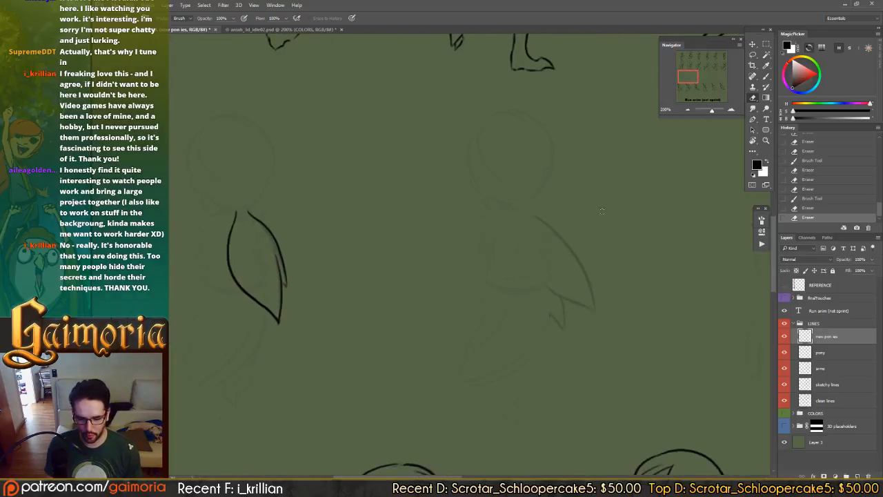
{"action": "key", "text": "b"}
{"action": "mouse_move", "coordinate": [527, 206]}
{"action": "left_mouse_down"}
{"action": "mouse_move", "coordinate": [590, 290]}
{"action": "mouse_move", "coordinate": [590, 308]}
{"action": "left_mouse_up"}
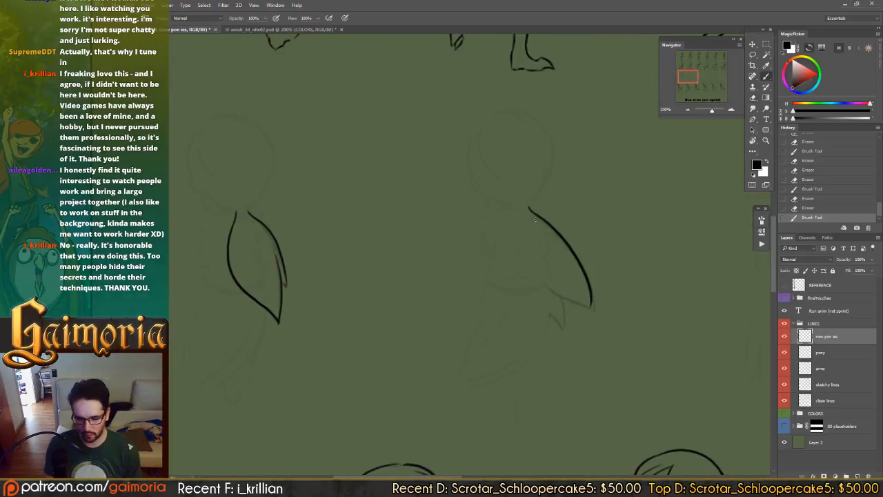
{"action": "key", "text": "ctrl+z"}
{"action": "mouse_move", "coordinate": [526, 204]}
{"action": "left_mouse_down"}
{"action": "mouse_move", "coordinate": [568, 250]}
{"action": "mouse_move", "coordinate": [588, 302]}
{"action": "left_mouse_up"}
{"action": "key", "text": "ctrl+z"}
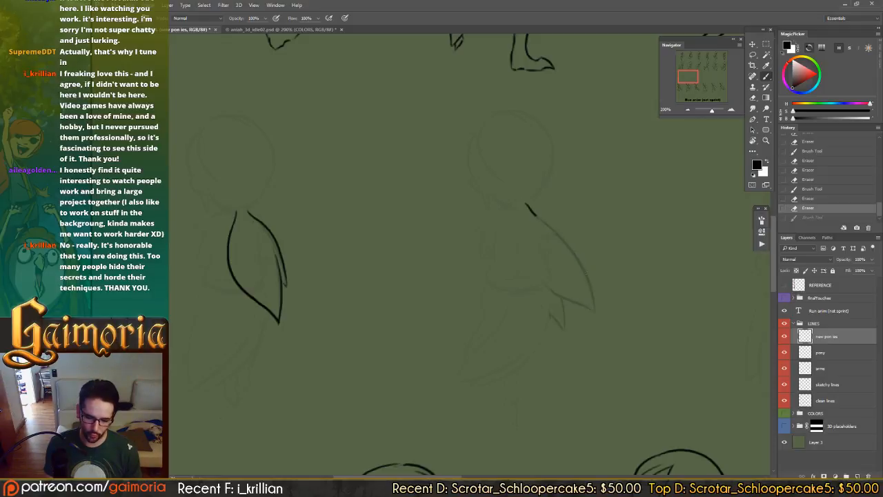
{"action": "key", "text": "ctrl+z"}
{"action": "key", "text": "ctrl+z"}
{"action": "mouse_move", "coordinate": [524, 203]}
{"action": "left_mouse_down"}
{"action": "mouse_move", "coordinate": [555, 230]}
{"action": "mouse_move", "coordinate": [592, 302]}
{"action": "left_mouse_up"}
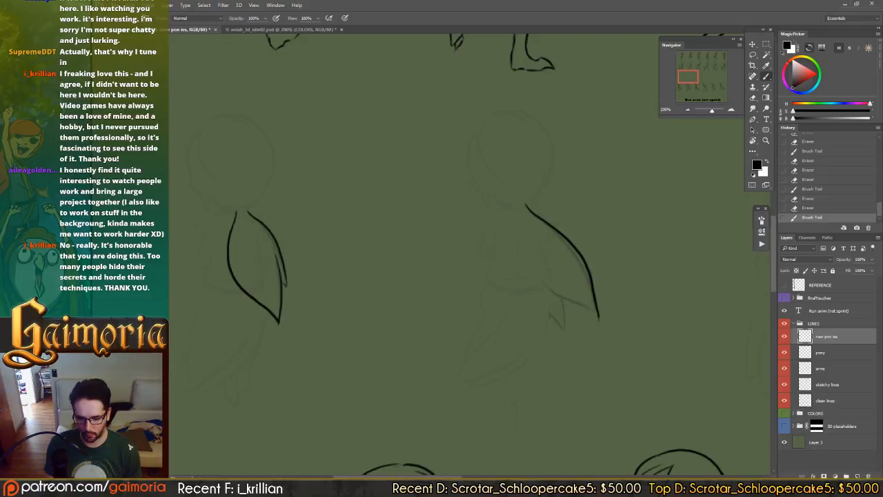
{"action": "key", "text": "ctrl+z"}
{"action": "left_click_drag", "start_coordinate": [522, 202], "coordinate": [591, 319]}
{"action": "key", "text": "ctrl+z"}
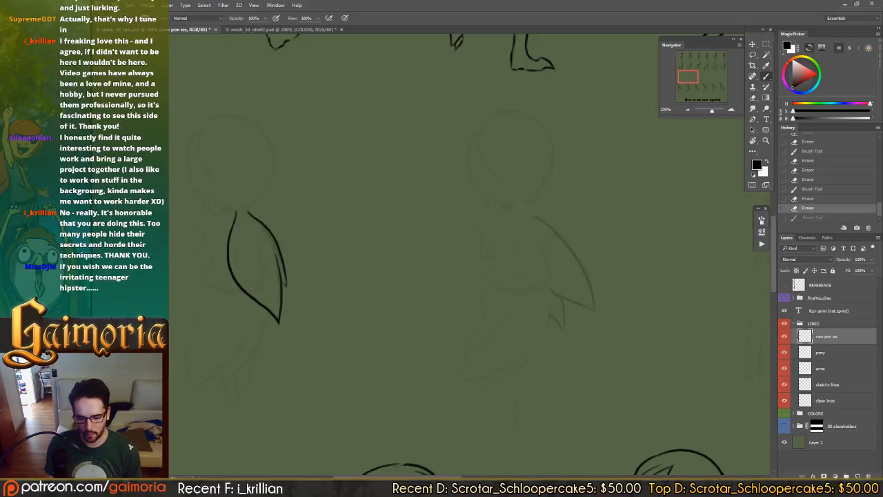
{"action": "mouse_move", "coordinate": [525, 205]}
{"action": "left_mouse_down"}
{"action": "mouse_move", "coordinate": [555, 233]}
{"action": "mouse_move", "coordinate": [594, 328]}
{"action": "left_mouse_up"}
{"action": "key", "text": "ctrl+z"}
{"action": "mouse_move", "coordinate": [524, 205]}
{"action": "left_mouse_down"}
{"action": "mouse_move", "coordinate": [566, 239]}
{"action": "mouse_move", "coordinate": [594, 317]}
{"action": "left_mouse_up"}
{"action": "key", "text": "ctrl+z"}
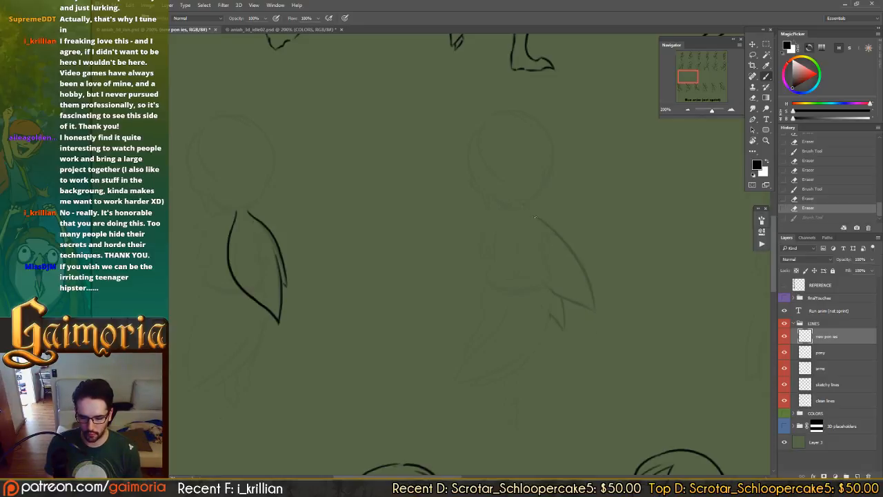
{"action": "key", "text": "ctrl+z"}
{"action": "key", "text": "ctrl+z"}
{"action": "key", "text": "ctrl+z"}
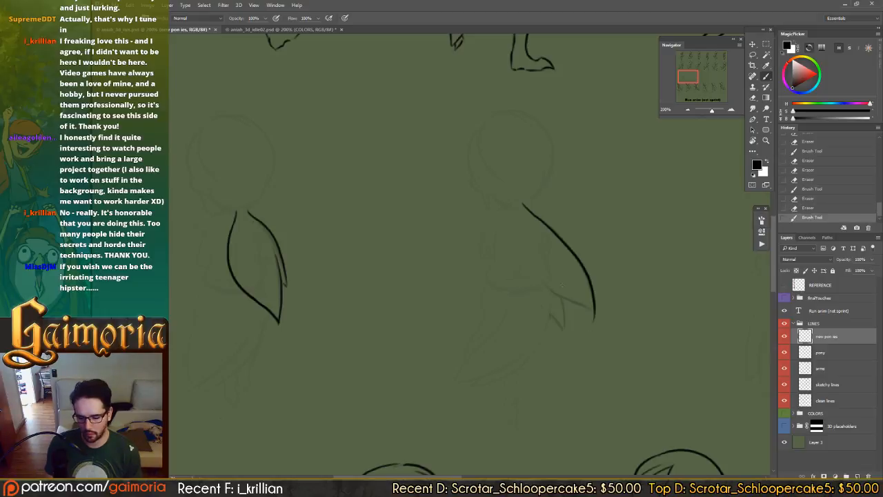
{"action": "key", "text": "e"}
{"action": "left_click_drag", "start_coordinate": [595, 315], "coordinate": [594, 337]}
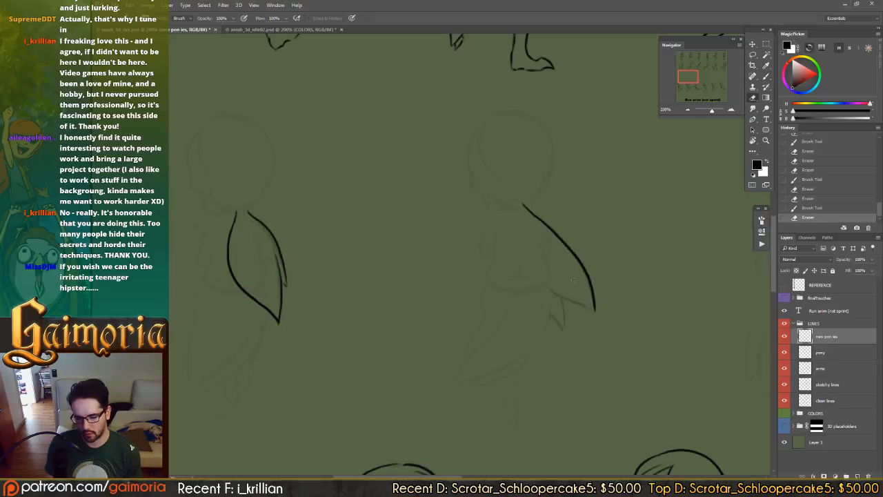
- Brush the lower edge of the second frame's upper strand into its tip, then erase the excess at both ends
{"action": "key", "text": "b"}
{"action": "left_click_drag", "start_coordinate": [522, 253], "coordinate": [597, 315]}
{"action": "key", "text": "ctrl+z"}
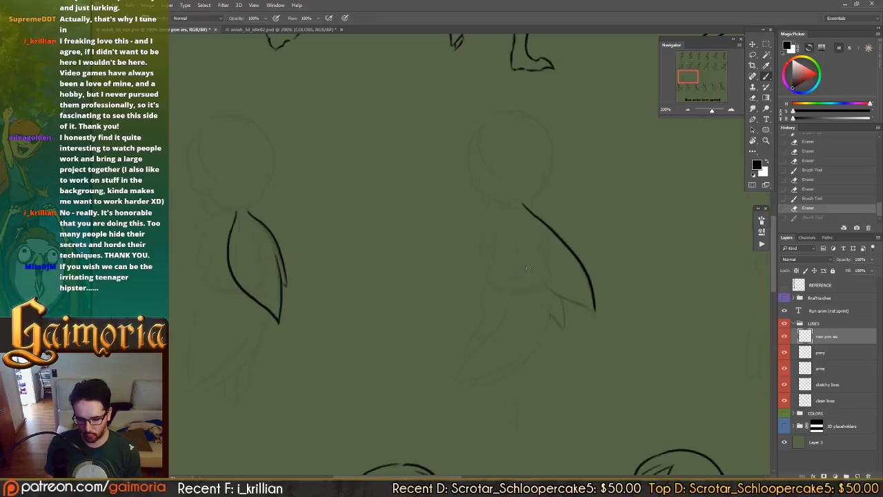
{"action": "left_click_drag", "start_coordinate": [526, 265], "coordinate": [599, 315]}
{"action": "key", "text": "e"}
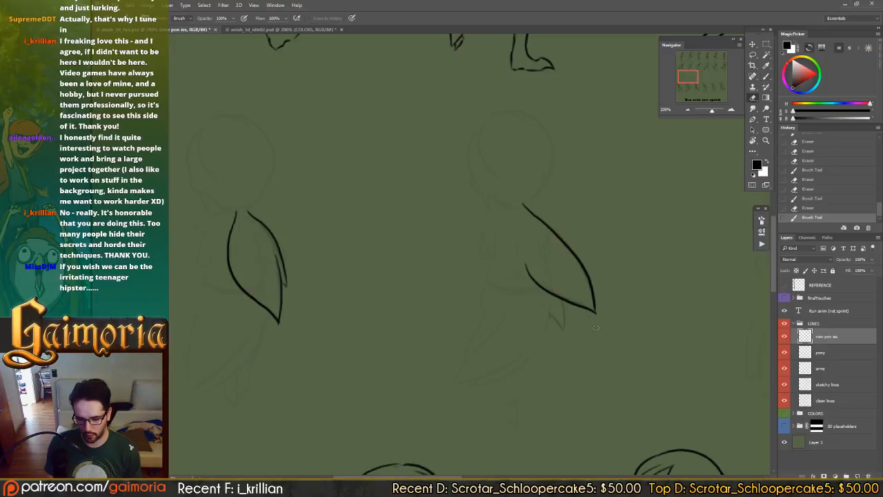
{"action": "left_click", "coordinate": [596, 327]}
{"action": "left_click_drag", "start_coordinate": [525, 256], "coordinate": [562, 331]}
{"action": "left_click", "coordinate": [561, 318]}
- Brush the short outer line of the second frame's lower strand, running down from the upper strand's lower edge
{"action": "key", "text": "b"}
{"action": "key", "text": "ctrl+z"}
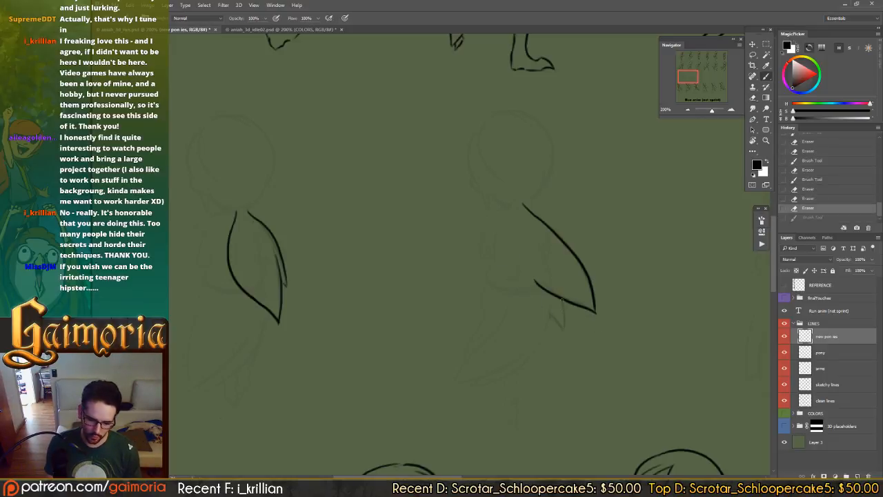
{"action": "left_click_drag", "start_coordinate": [562, 299], "coordinate": [561, 334]}
{"action": "key", "text": "ctrl+z"}
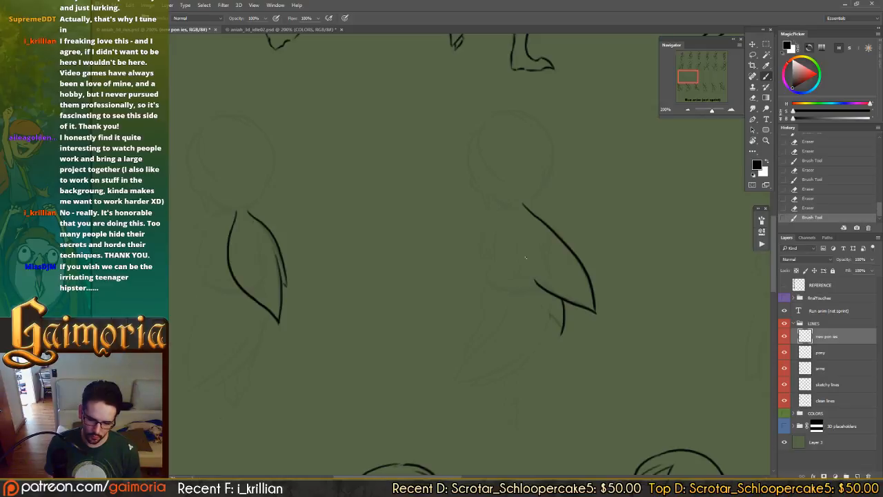
- Brush the second frame's inner ponytail curve from the lower strand's tip up to the nape, repeating the stroke until it flows smoothly
{"action": "mouse_move", "coordinate": [509, 218]}
{"action": "left_mouse_down"}
{"action": "mouse_move", "coordinate": [511, 277]}
{"action": "mouse_move", "coordinate": [560, 335]}
{"action": "mouse_move", "coordinate": [505, 251]}
{"action": "left_mouse_up"}
{"action": "key", "text": "ctrl+z"}
{"action": "key", "text": "ctrl+z"}
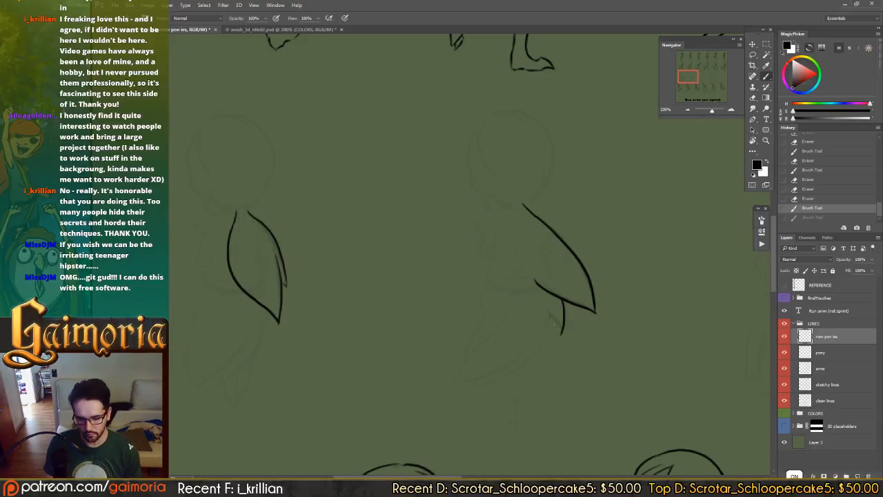
{"action": "left_click_drag", "start_coordinate": [561, 333], "coordinate": [508, 218]}
{"action": "key", "text": "ctrl+z"}
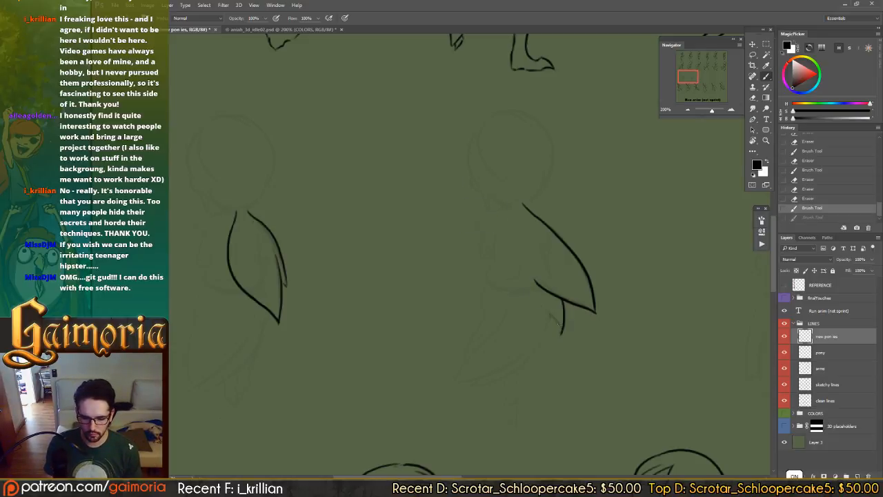
{"action": "left_click_drag", "start_coordinate": [561, 333], "coordinate": [503, 197]}
{"action": "key", "text": "ctrl+z"}
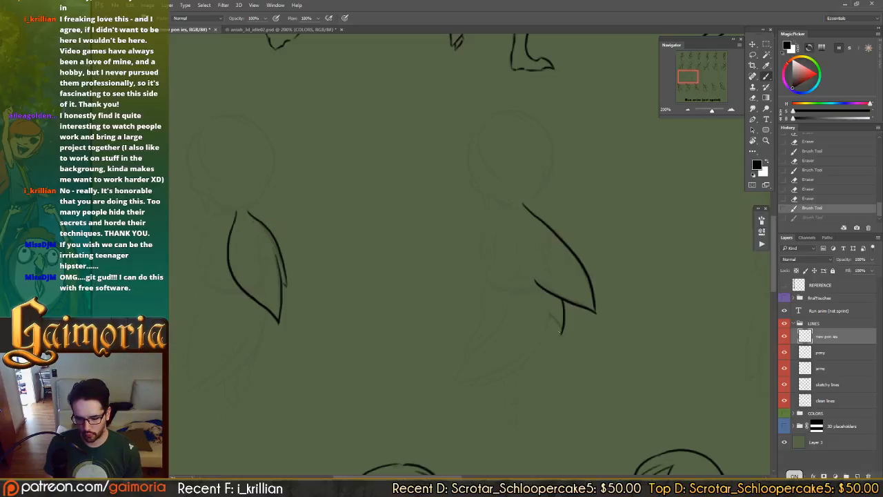
{"action": "left_click_drag", "start_coordinate": [534, 302], "coordinate": [522, 205]}
{"action": "key", "text": "ctrl+z"}
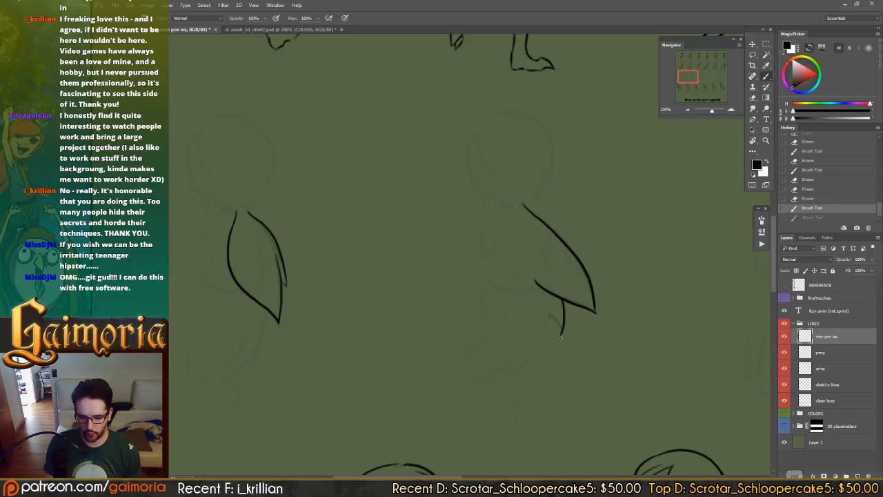
{"action": "left_click_drag", "start_coordinate": [561, 333], "coordinate": [518, 275]}
{"action": "key", "text": "ctrl+z"}
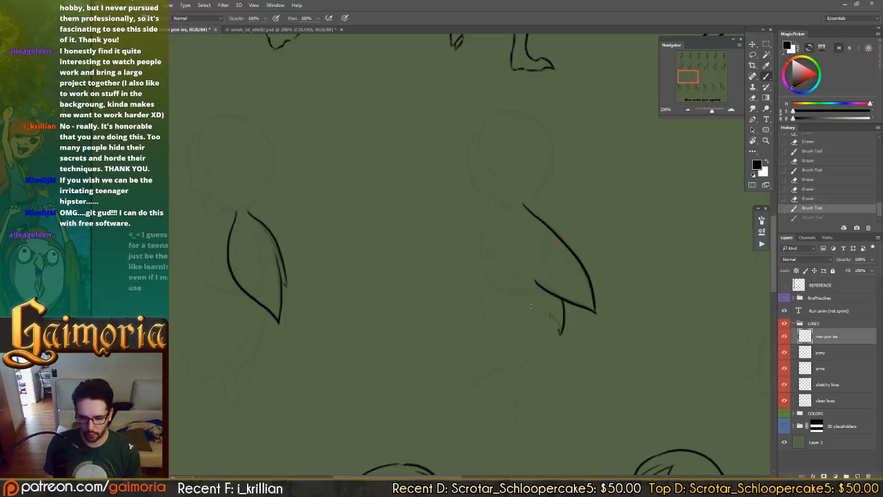
{"action": "mouse_move", "coordinate": [560, 333]}
{"action": "left_mouse_down"}
{"action": "mouse_move", "coordinate": [516, 286]}
{"action": "mouse_move", "coordinate": [507, 204]}
{"action": "left_mouse_up"}
- Return to the first back-view frame and erase the upper end of the ponytail's inner curve near the nape
{"action": "left_click_drag", "start_coordinate": [452, 236], "coordinate": [605, 194]}
{"action": "key", "text": "e"}
{"action": "left_click", "coordinate": [391, 221]}
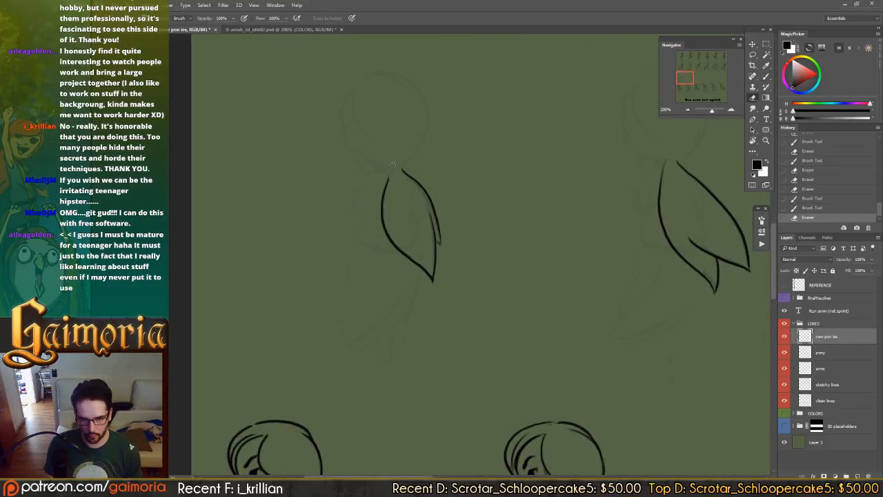
{"action": "left_click_drag", "start_coordinate": [392, 169], "coordinate": [388, 175]}
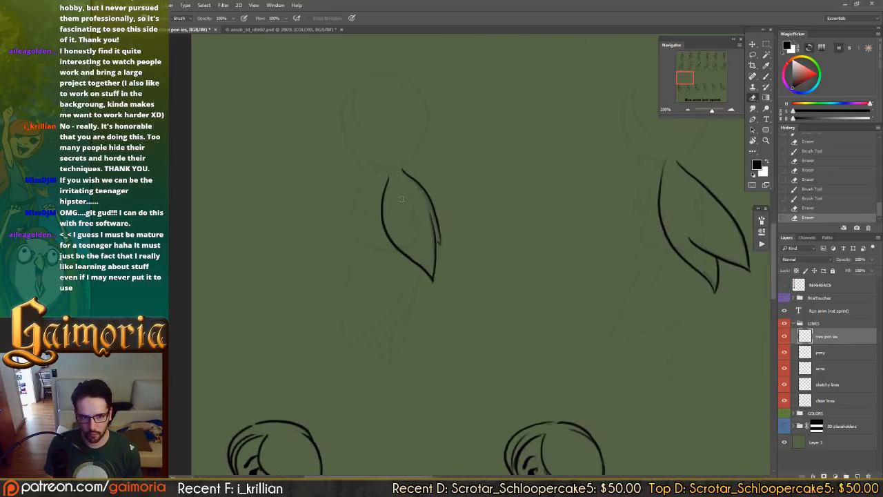
- Erase the remaining bit at the upper end of the first frame's inner ponytail curve near the nape
{"action": "left_click", "coordinate": [390, 163]}
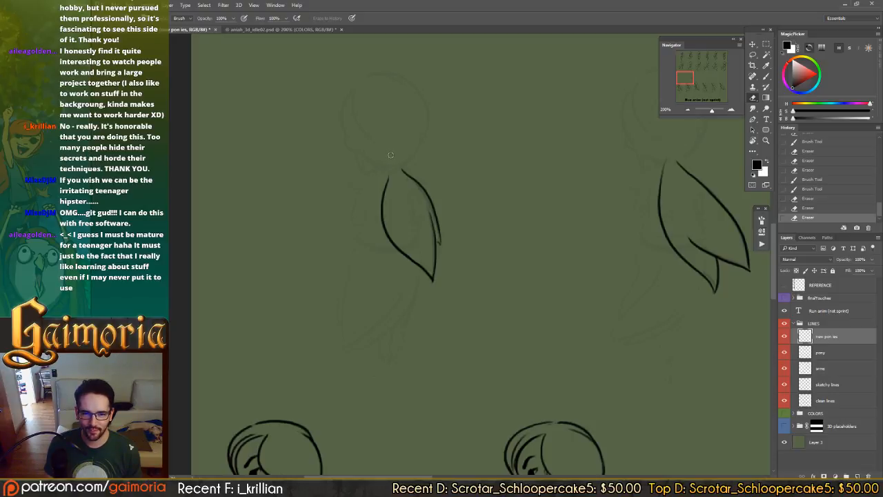
{"action": "key", "text": "b"}
{"action": "scroll", "coordinate": [465, 248], "scroll_direction": "right", "scroll_amount": 10}
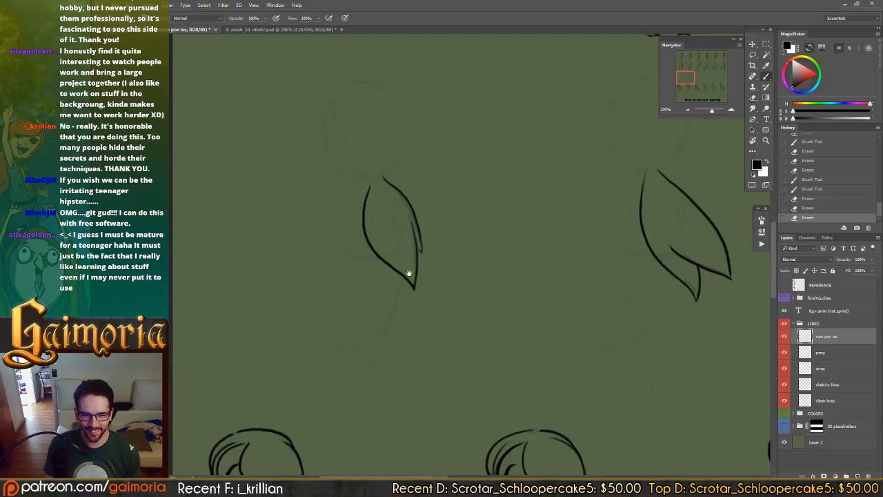
- Brush the third frame's outer ponytail curve from the nape down to the strand's tip, repeating the stroke until it flows smoothly
{"action": "left_click_drag", "start_coordinate": [465, 233], "coordinate": [377, 195]}
{"action": "left_click_drag", "start_coordinate": [429, 207], "coordinate": [347, 227]}
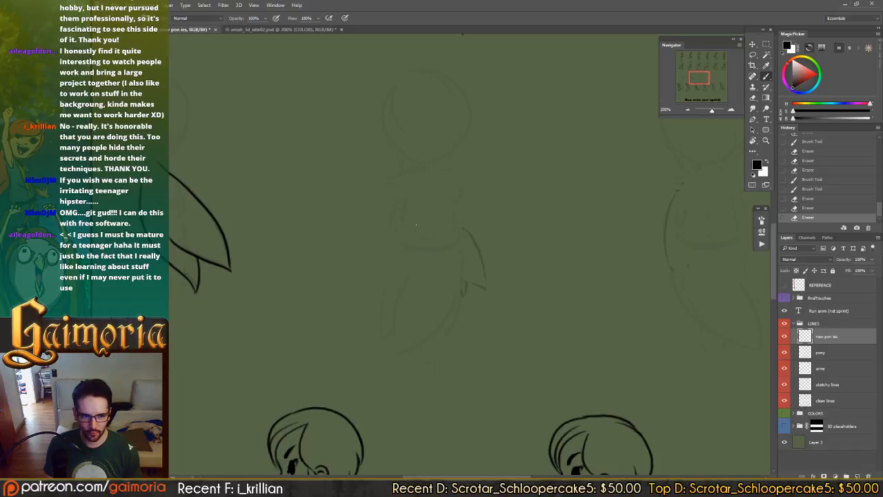
{"action": "mouse_move", "coordinate": [435, 196]}
{"action": "left_mouse_down"}
{"action": "mouse_move", "coordinate": [429, 209]}
{"action": "mouse_move", "coordinate": [478, 209]}
{"action": "mouse_move", "coordinate": [400, 196]}
{"action": "mouse_move", "coordinate": [526, 185]}
{"action": "mouse_move", "coordinate": [421, 190]}
{"action": "left_mouse_up"}
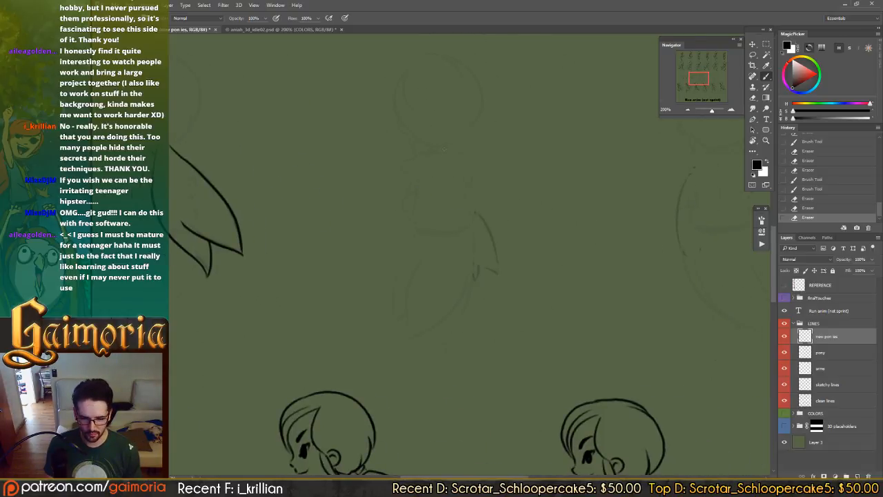
{"action": "left_click_drag", "start_coordinate": [449, 147], "coordinate": [504, 274]}
{"action": "key", "text": "ctrl+z"}
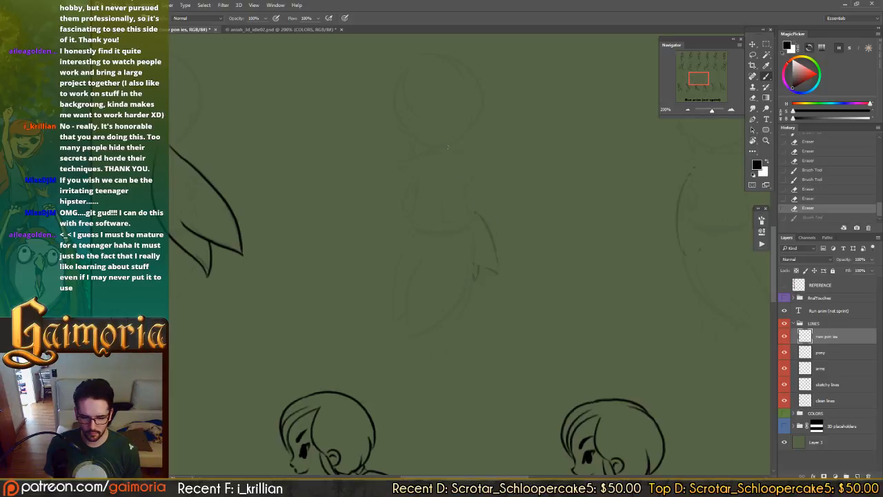
{"action": "mouse_move", "coordinate": [449, 148]}
{"action": "left_mouse_down"}
{"action": "mouse_move", "coordinate": [456, 174]}
{"action": "mouse_move", "coordinate": [504, 246]}
{"action": "mouse_move", "coordinate": [504, 274]}
{"action": "left_mouse_up"}
{"action": "key", "text": "ctrl+z"}
{"action": "mouse_move", "coordinate": [449, 152]}
{"action": "left_mouse_down"}
{"action": "mouse_move", "coordinate": [458, 189]}
{"action": "mouse_move", "coordinate": [493, 233]}
{"action": "left_mouse_up"}
{"action": "key", "text": "ctrl+z"}
{"action": "left_click_drag", "start_coordinate": [499, 273], "coordinate": [465, 207]}
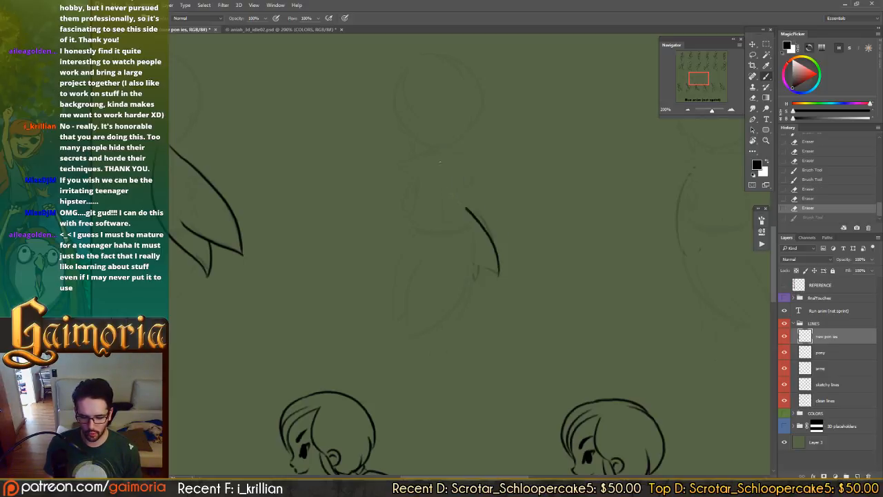
{"action": "key", "text": "ctrl+z"}
{"action": "mouse_move", "coordinate": [446, 147]}
{"action": "left_mouse_down"}
{"action": "mouse_move", "coordinate": [491, 218]}
{"action": "mouse_move", "coordinate": [496, 276]}
{"action": "left_mouse_up"}
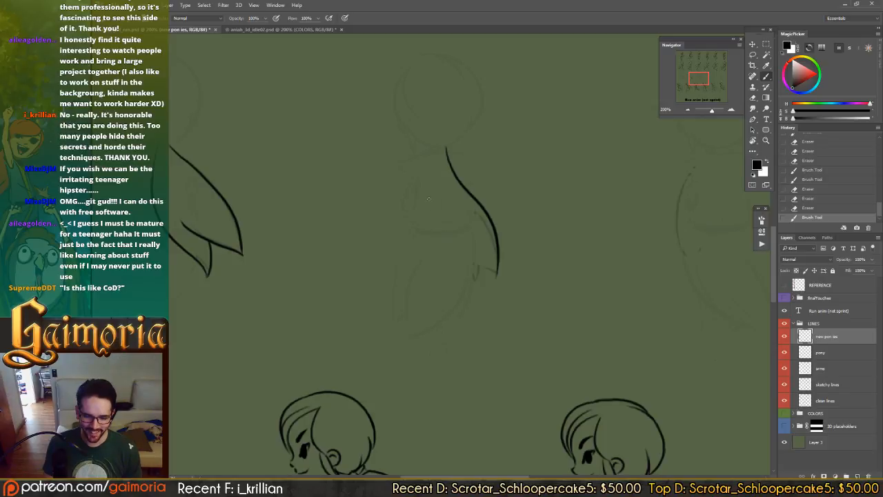
- Brush the lower edge of the third frame's upper strand down to its tip, redoing the stroke, and erase the excess at the tip
{"action": "mouse_move", "coordinate": [435, 198]}
{"action": "left_mouse_down"}
{"action": "mouse_move", "coordinate": [451, 242]}
{"action": "mouse_move", "coordinate": [496, 277]}
{"action": "left_mouse_up"}
{"action": "key", "text": "ctrl+z"}
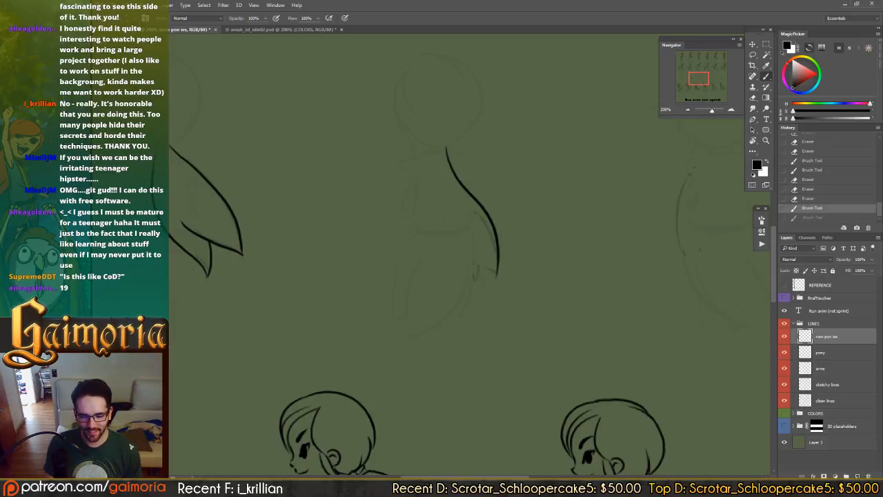
{"action": "mouse_move", "coordinate": [433, 196]}
{"action": "left_mouse_down"}
{"action": "mouse_move", "coordinate": [459, 251]}
{"action": "mouse_move", "coordinate": [495, 274]}
{"action": "left_mouse_up"}
{"action": "key", "text": "ctrl+z"}
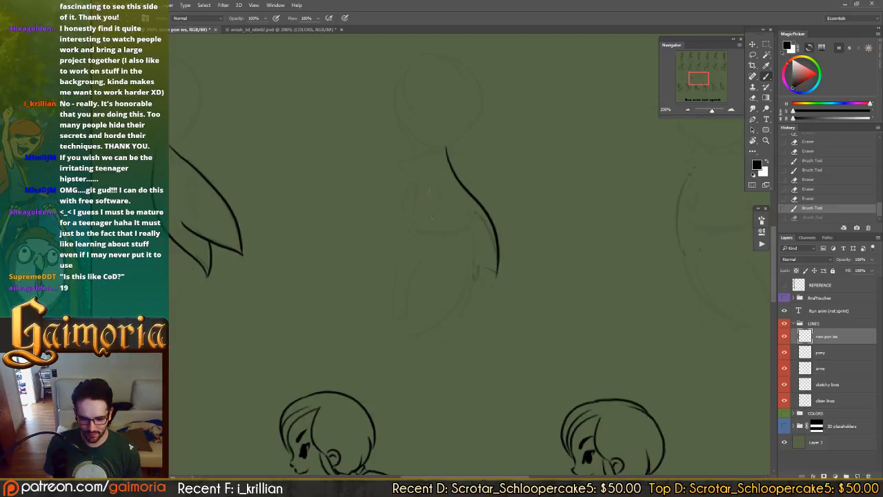
{"action": "left_click_drag", "start_coordinate": [430, 192], "coordinate": [497, 273]}
{"action": "key", "text": "ctrl+z"}
{"action": "left_click_drag", "start_coordinate": [429, 189], "coordinate": [496, 276]}
{"action": "key", "text": "e"}
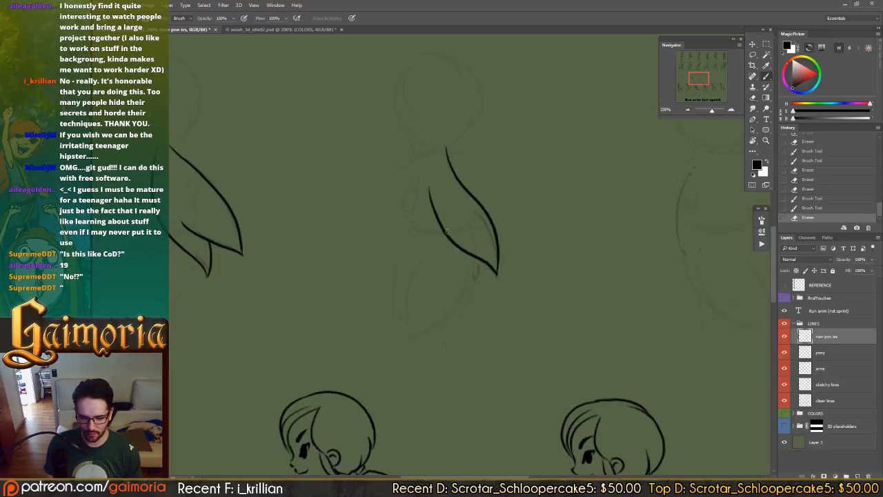
- Brush a short line for the third frame's lower strand, running parallel beneath the upper strand's lower edge
{"action": "left_click_drag", "start_coordinate": [432, 225], "coordinate": [480, 282]}
{"action": "key", "text": "ctrl+z"}
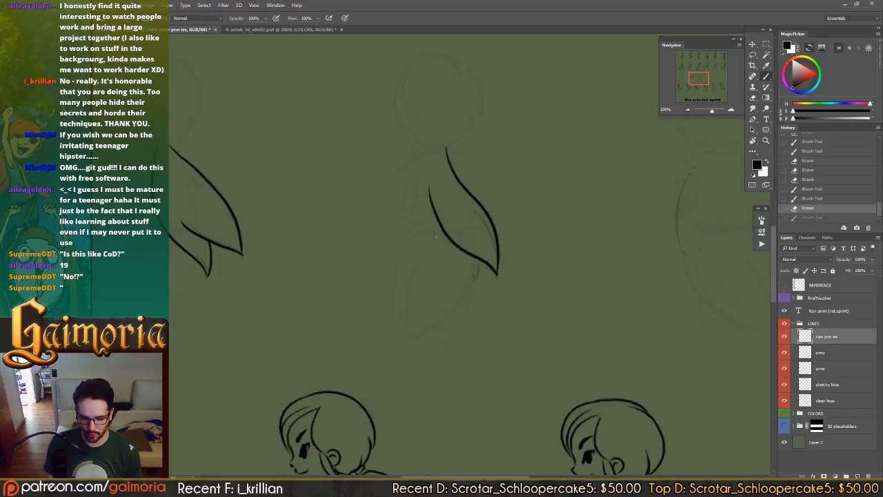
{"action": "left_click_drag", "start_coordinate": [434, 225], "coordinate": [481, 296]}
{"action": "key", "text": "ctrl+z"}
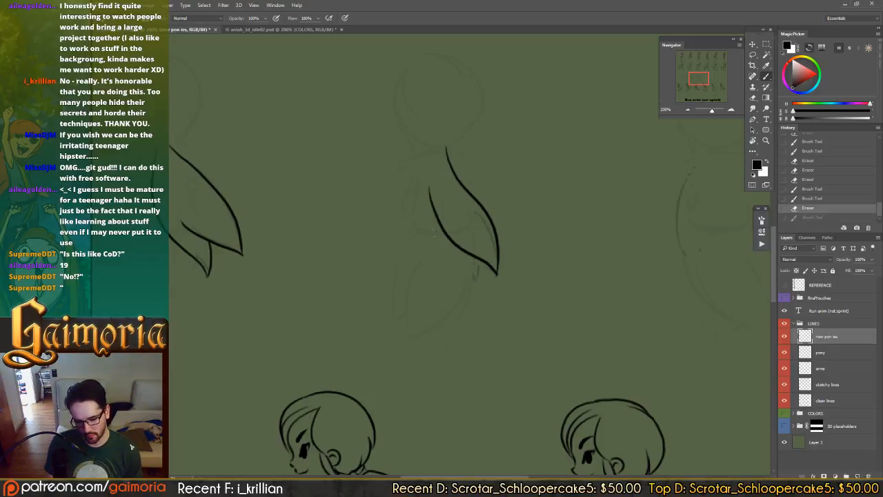
{"action": "left_click_drag", "start_coordinate": [433, 228], "coordinate": [477, 277]}
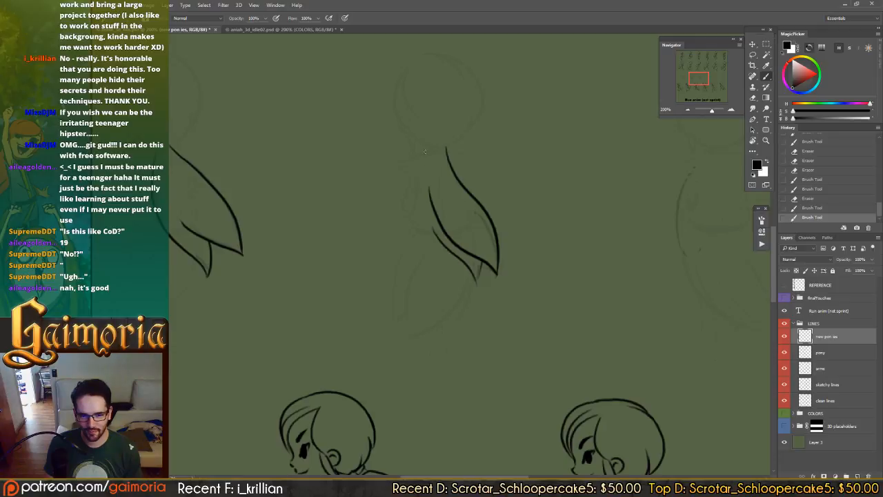
- Erase the upper end of the line forming the lower edge of the third frame's upper strand
{"action": "key", "text": "e"}
{"action": "left_click", "coordinate": [429, 185]}
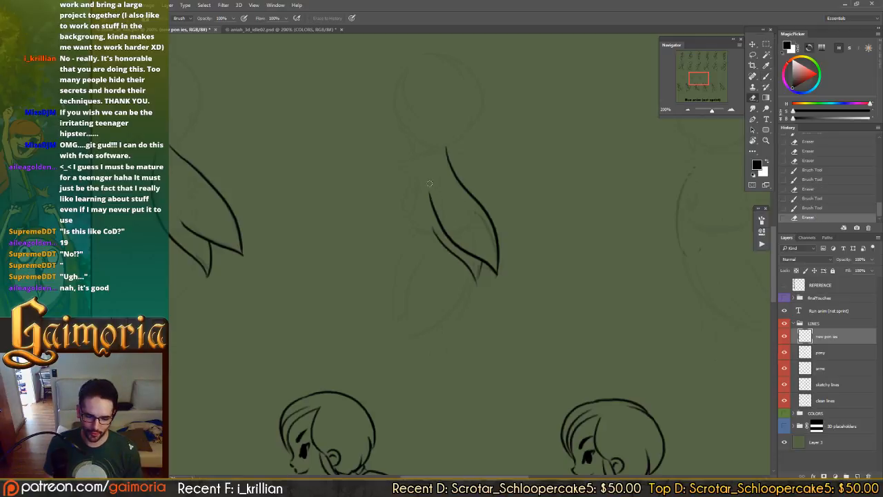
{"action": "left_click", "coordinate": [431, 189]}
{"action": "left_click_drag", "start_coordinate": [430, 195], "coordinate": [435, 213]}
{"action": "key", "text": "b"}
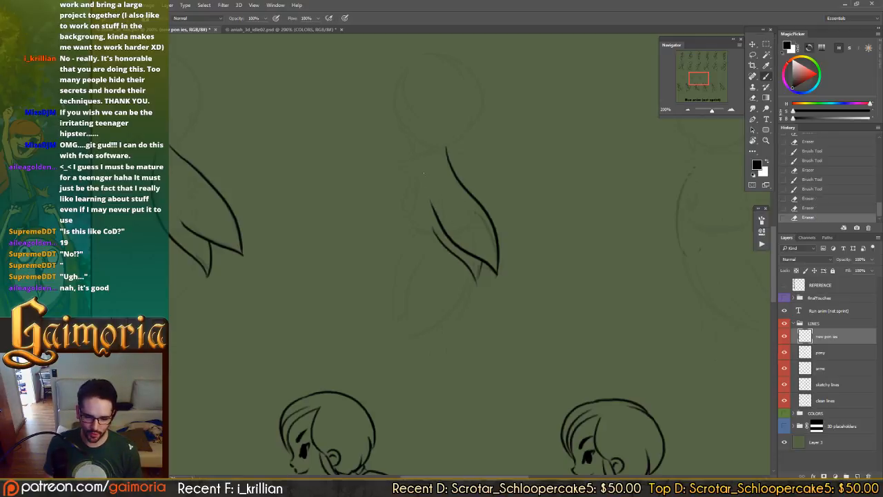
- Brush the third frame's inner ponytail curve from the nape down into the lower strand, repeating the stroke until it bulges outward smoothly
{"action": "left_click_drag", "start_coordinate": [432, 151], "coordinate": [447, 245]}
{"action": "key", "text": "ctrl+z"}
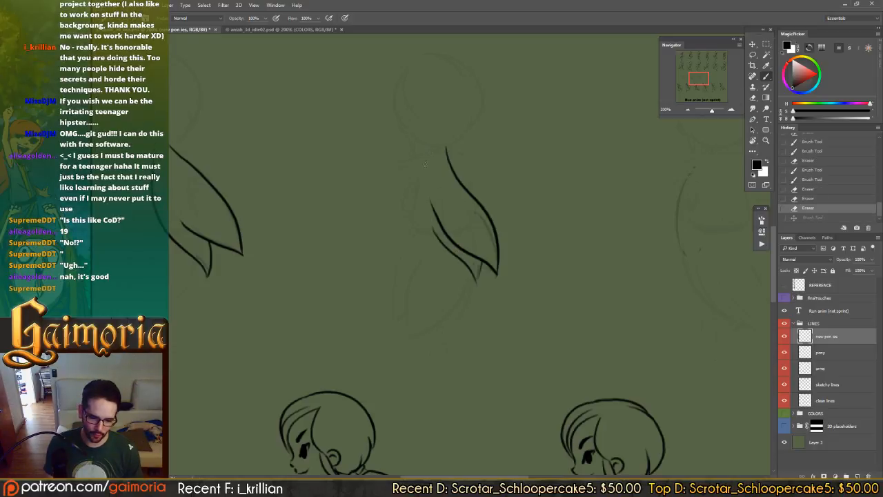
{"action": "mouse_move", "coordinate": [431, 152]}
{"action": "left_mouse_down"}
{"action": "mouse_move", "coordinate": [419, 228]}
{"action": "mouse_move", "coordinate": [445, 250]}
{"action": "left_mouse_up"}
{"action": "key", "text": "ctrl+z"}
{"action": "key", "text": "ctrl+z"}
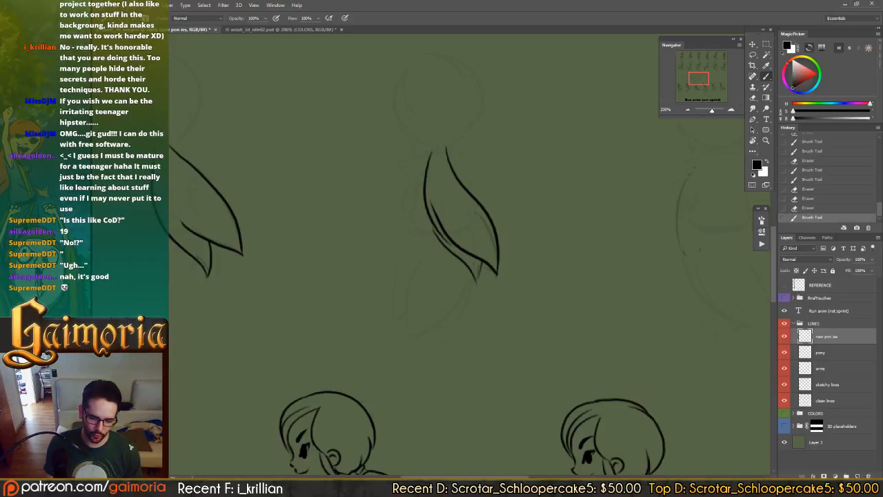
{"action": "key", "text": "ctrl+z"}
{"action": "left_click_drag", "start_coordinate": [431, 150], "coordinate": [420, 207]}
{"action": "key", "text": "ctrl+z"}
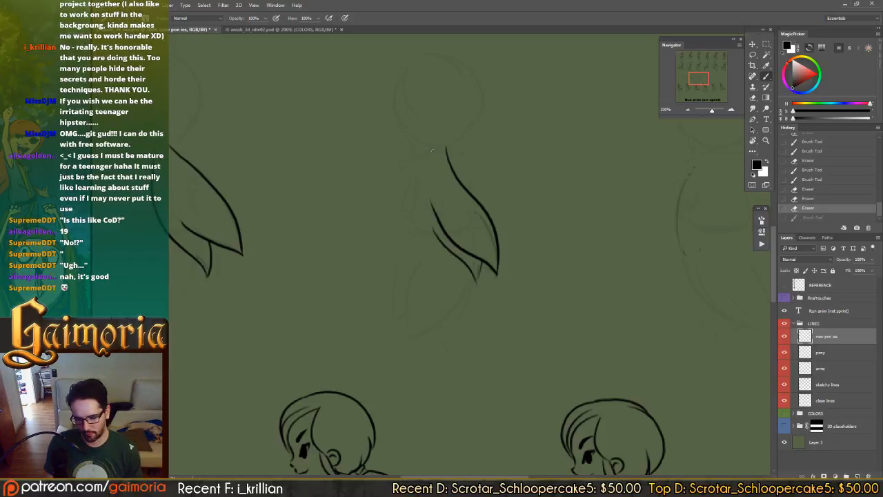
{"action": "mouse_move", "coordinate": [431, 151]}
{"action": "left_mouse_down"}
{"action": "mouse_move", "coordinate": [418, 200]}
{"action": "mouse_move", "coordinate": [461, 258]}
{"action": "left_mouse_up"}
- Erase the overlapping line ends where the third frame's inner curve meets the lower strand, undoing the passes that cut too much
{"action": "key", "text": "e"}
{"action": "key", "text": "ctrl+z"}
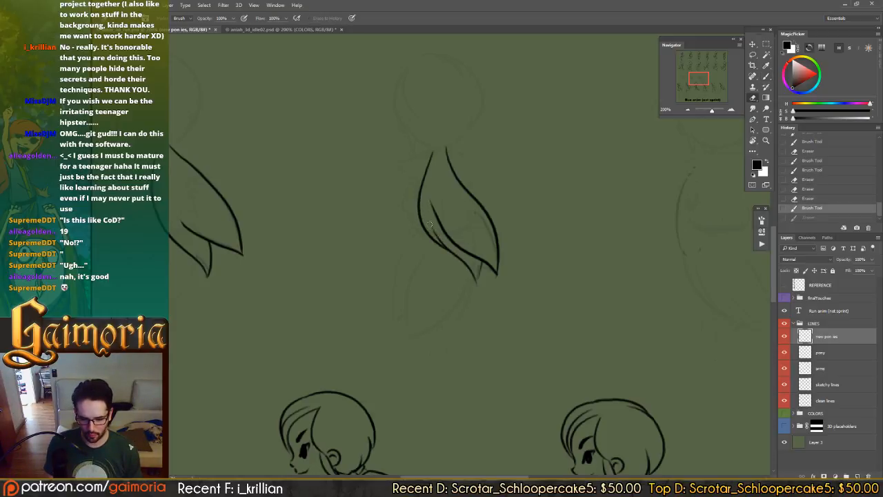
{"action": "mouse_move", "coordinate": [433, 230]}
{"action": "left_mouse_down"}
{"action": "mouse_move", "coordinate": [483, 269]}
{"action": "mouse_move", "coordinate": [457, 251]}
{"action": "mouse_move", "coordinate": [457, 226]}
{"action": "mouse_move", "coordinate": [429, 194]}
{"action": "mouse_move", "coordinate": [455, 234]}
{"action": "mouse_move", "coordinate": [431, 201]}
{"action": "left_mouse_up"}
{"action": "mouse_move", "coordinate": [461, 238]}
{"action": "left_mouse_down"}
{"action": "mouse_move", "coordinate": [434, 210]}
{"action": "mouse_move", "coordinate": [439, 240]}
{"action": "mouse_move", "coordinate": [476, 267]}
{"action": "left_mouse_up"}
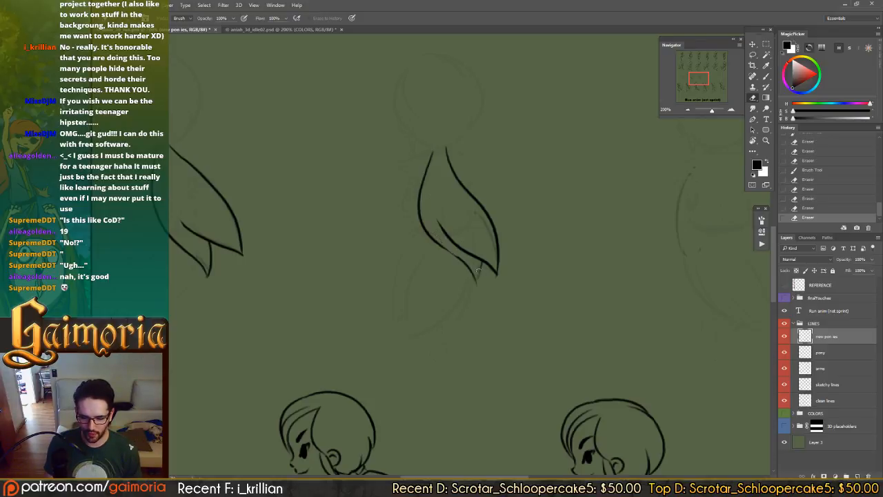
{"action": "key", "text": "ctrl+z"}
{"action": "key", "text": "ctrl+z"}
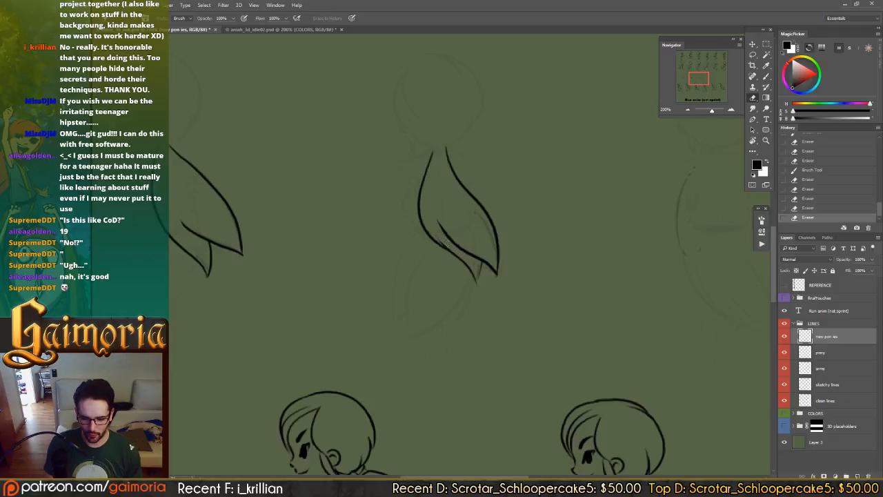
{"action": "left_click_drag", "start_coordinate": [435, 236], "coordinate": [456, 254]}
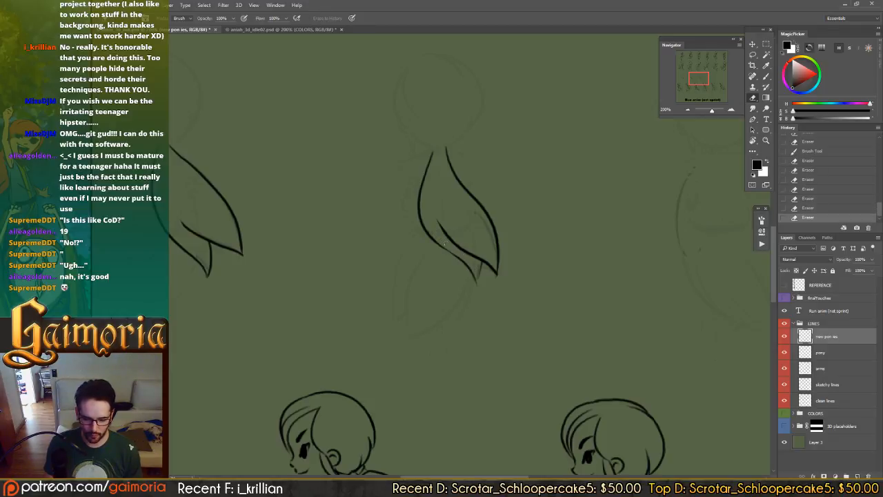
{"action": "key", "text": "ctrl+z"}
{"action": "key", "text": "ctrl+z"}
- Brush the fourth frame's outer ponytail curve from the nape down toward the tip, redoing the stroke until it follows the sketch
{"action": "key", "text": "b"}
{"action": "left_click_drag", "start_coordinate": [383, 238], "coordinate": [445, 248]}
{"action": "mouse_move", "coordinate": [717, 275]}
{"action": "left_mouse_down"}
{"action": "mouse_move", "coordinate": [540, 251]}
{"action": "mouse_move", "coordinate": [435, 254]}
{"action": "mouse_move", "coordinate": [452, 264]}
{"action": "left_mouse_up"}
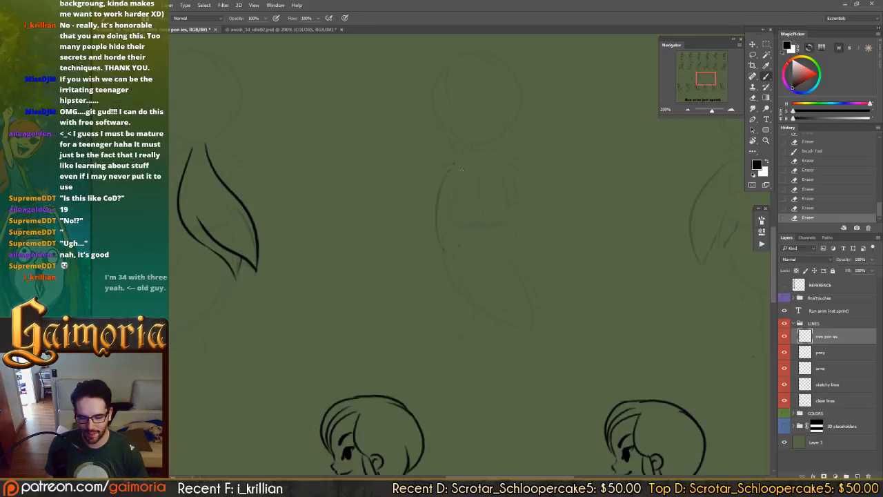
{"action": "mouse_move", "coordinate": [468, 144]}
{"action": "left_mouse_down"}
{"action": "mouse_move", "coordinate": [450, 171]}
{"action": "mouse_move", "coordinate": [437, 257]}
{"action": "left_mouse_up"}
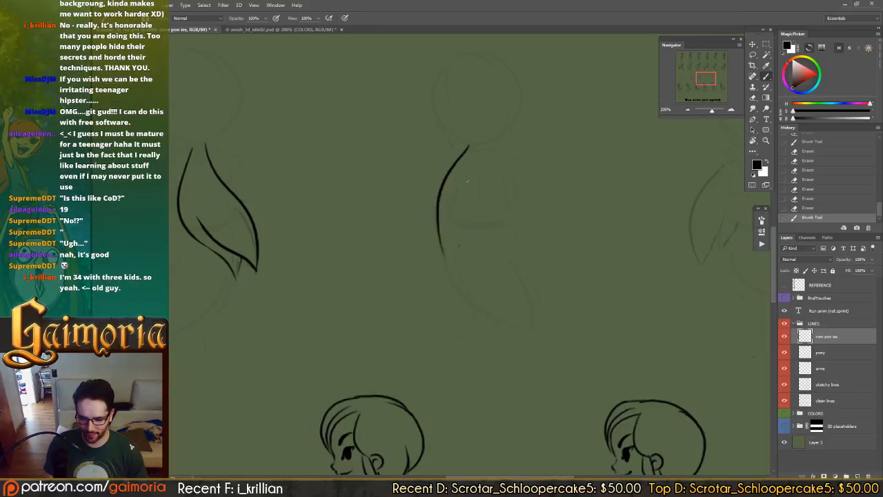
{"action": "key", "text": "ctrl+z"}
{"action": "mouse_move", "coordinate": [468, 145]}
{"action": "left_mouse_down"}
{"action": "mouse_move", "coordinate": [449, 173]}
{"action": "mouse_move", "coordinate": [438, 255]}
{"action": "left_mouse_up"}
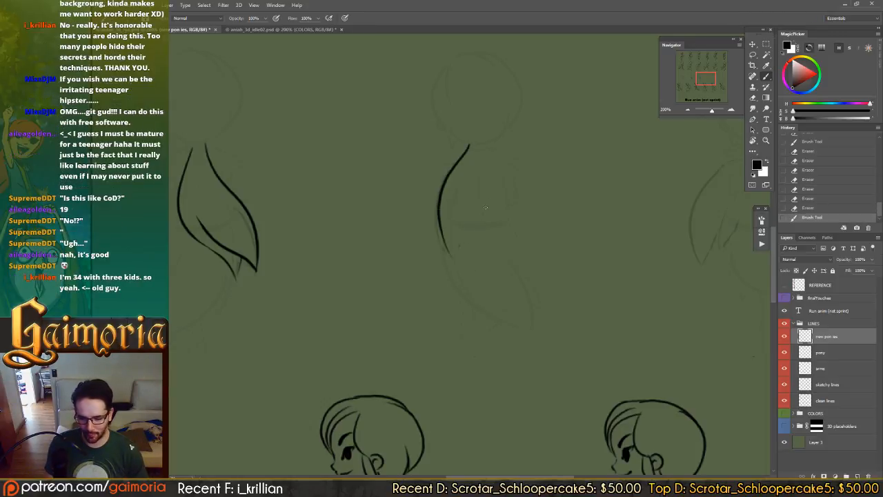
{"action": "key", "text": "ctrl+z"}
{"action": "left_click_drag", "start_coordinate": [468, 144], "coordinate": [436, 210]}
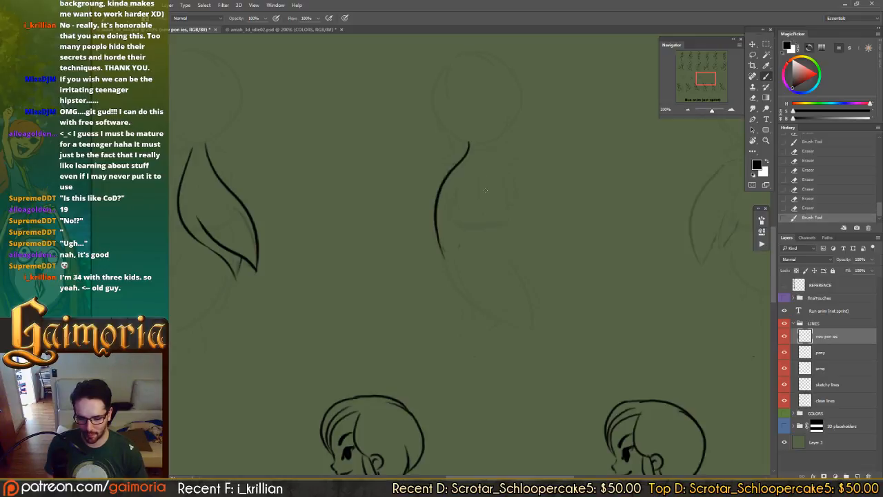
{"action": "key", "text": "ctrl+z"}
{"action": "mouse_move", "coordinate": [468, 141]}
{"action": "left_mouse_down"}
{"action": "mouse_move", "coordinate": [450, 164]}
{"action": "mouse_move", "coordinate": [442, 250]}
{"action": "left_mouse_up"}
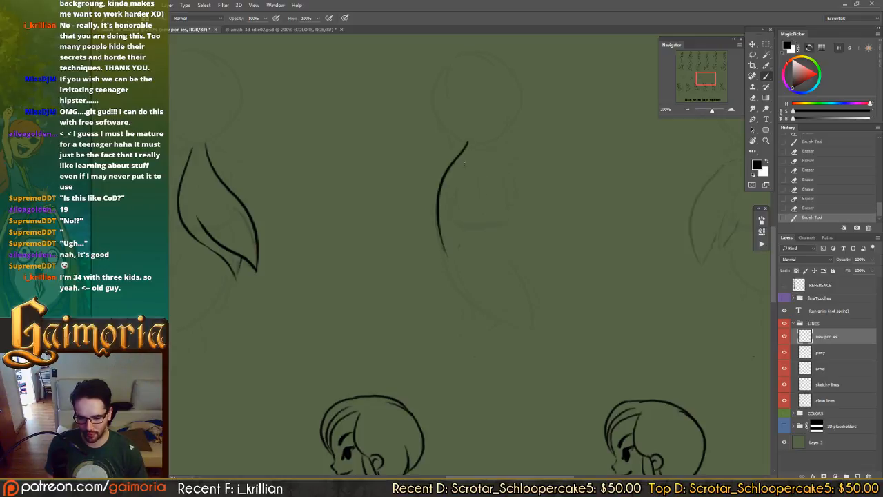
{"action": "key", "text": "ctrl+z"}
{"action": "mouse_move", "coordinate": [468, 141]}
{"action": "left_mouse_down"}
{"action": "mouse_move", "coordinate": [449, 167]}
{"action": "mouse_move", "coordinate": [437, 257]}
{"action": "left_mouse_up"}
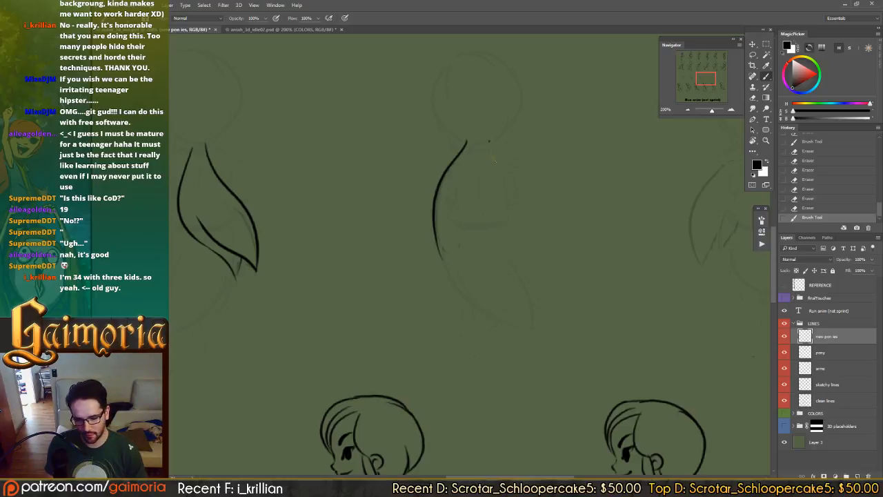
- Brush the opposite side of the fourth frame's ponytail from the nape to the tip, with a short strand line inside it
{"action": "left_click_drag", "start_coordinate": [489, 140], "coordinate": [451, 251]}
{"action": "key", "text": "ctrl+z"}
{"action": "mouse_move", "coordinate": [488, 140]}
{"action": "left_mouse_down"}
{"action": "mouse_move", "coordinate": [494, 212]}
{"action": "mouse_move", "coordinate": [459, 243]}
{"action": "left_mouse_up"}
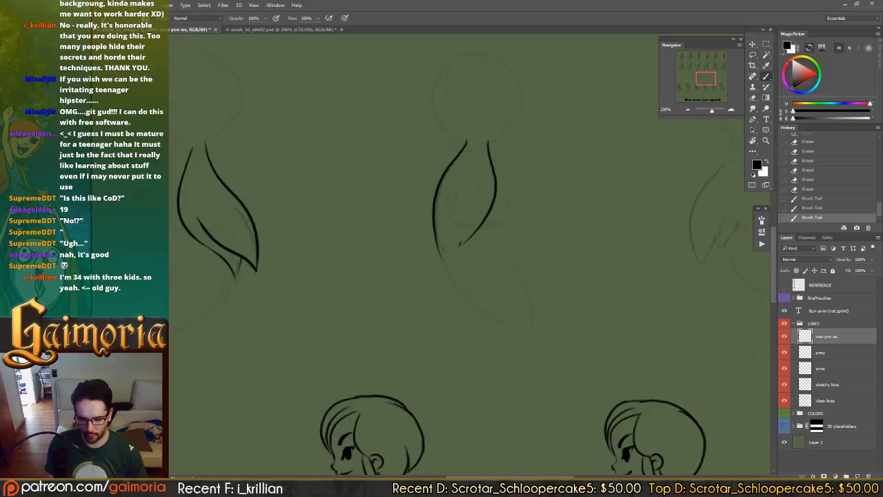
{"action": "mouse_move", "coordinate": [483, 193]}
{"action": "left_mouse_down"}
{"action": "mouse_move", "coordinate": [442, 260]}
{"action": "mouse_move", "coordinate": [452, 248]}
{"action": "left_mouse_up"}
{"action": "key", "text": "ctrl+z"}
- Brush the fifth frame's outer ponytail curve from the nape down to the tip, repeating the stroke until the bend looks smooth
{"action": "mouse_move", "coordinate": [585, 209]}
{"action": "left_mouse_down"}
{"action": "mouse_move", "coordinate": [465, 198]}
{"action": "mouse_move", "coordinate": [449, 217]}
{"action": "mouse_move", "coordinate": [538, 161]}
{"action": "left_mouse_up"}
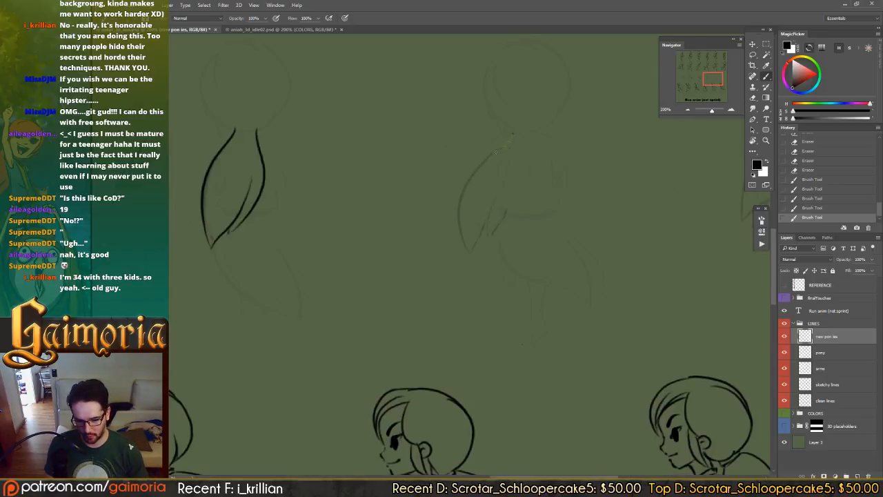
{"action": "left_click_drag", "start_coordinate": [510, 135], "coordinate": [466, 247]}
{"action": "key", "text": "ctrl+z"}
{"action": "left_click_drag", "start_coordinate": [511, 133], "coordinate": [466, 193]}
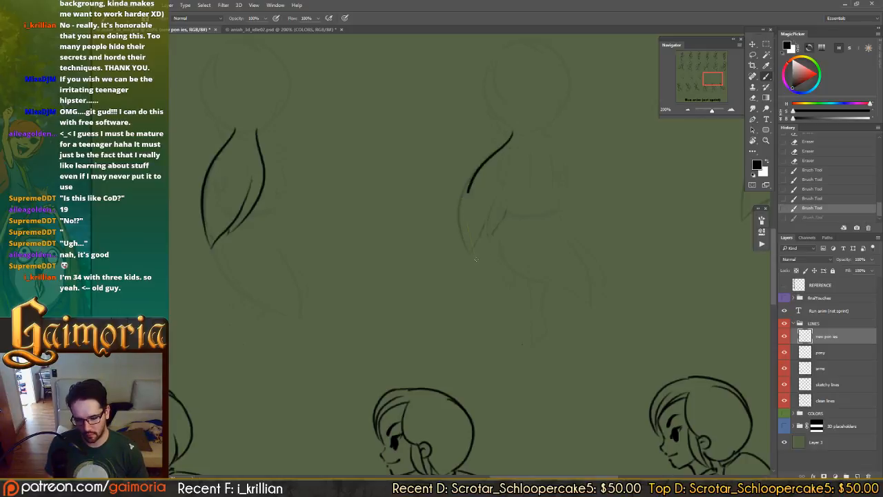
{"action": "key", "text": "ctrl+z"}
{"action": "mouse_move", "coordinate": [514, 131]}
{"action": "left_mouse_down"}
{"action": "mouse_move", "coordinate": [460, 191]}
{"action": "mouse_move", "coordinate": [465, 248]}
{"action": "left_mouse_up"}
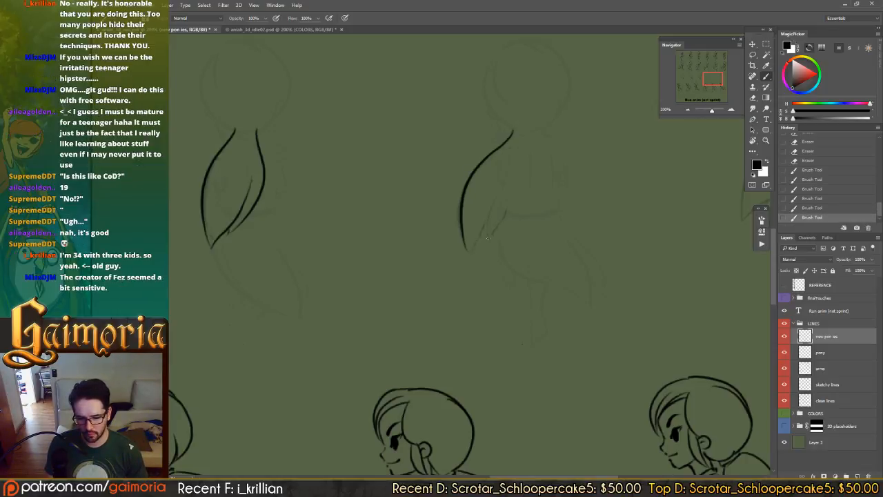
{"action": "key", "text": "ctrl+z"}
{"action": "mouse_move", "coordinate": [513, 131]}
{"action": "left_mouse_down"}
{"action": "mouse_move", "coordinate": [484, 164]}
{"action": "mouse_move", "coordinate": [461, 225]}
{"action": "mouse_move", "coordinate": [475, 261]}
{"action": "left_mouse_up"}
{"action": "key", "text": "ctrl+z"}
{"action": "mouse_move", "coordinate": [516, 133]}
{"action": "left_mouse_down"}
{"action": "mouse_move", "coordinate": [475, 169]}
{"action": "mouse_move", "coordinate": [461, 225]}
{"action": "mouse_move", "coordinate": [473, 257]}
{"action": "left_mouse_up"}
{"action": "key", "text": "ctrl+z"}
{"action": "left_click_drag", "start_coordinate": [516, 131], "coordinate": [461, 260]}
{"action": "key", "text": "ctrl+z"}
{"action": "mouse_move", "coordinate": [516, 131]}
{"action": "left_mouse_down"}
{"action": "mouse_move", "coordinate": [471, 175]}
{"action": "mouse_move", "coordinate": [477, 259]}
{"action": "left_mouse_up"}
{"action": "key", "text": "ctrl+z"}
{"action": "mouse_move", "coordinate": [516, 131]}
{"action": "left_mouse_down"}
{"action": "mouse_move", "coordinate": [464, 185]}
{"action": "mouse_move", "coordinate": [466, 262]}
{"action": "left_mouse_up"}
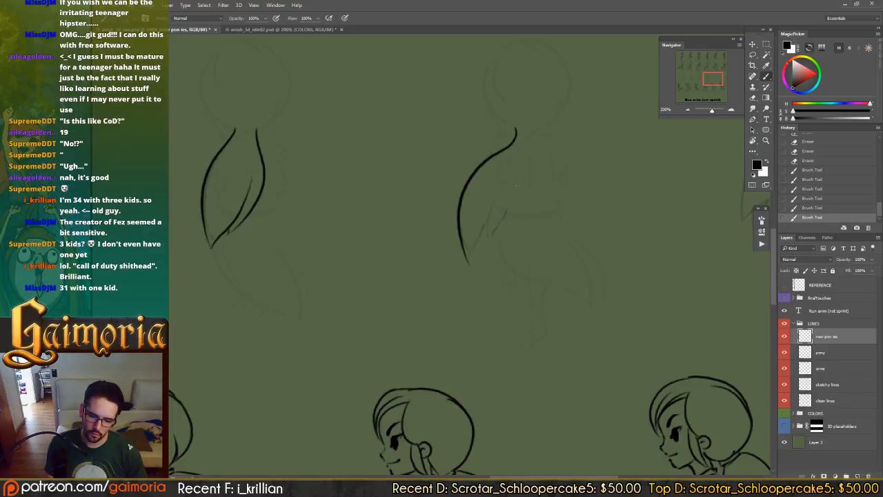
- Brush the lower edge of the fifth frame's upper strand down to the tip and erase the excess line beyond it
{"action": "left_click_drag", "start_coordinate": [519, 178], "coordinate": [461, 264]}
{"action": "key", "text": "e"}
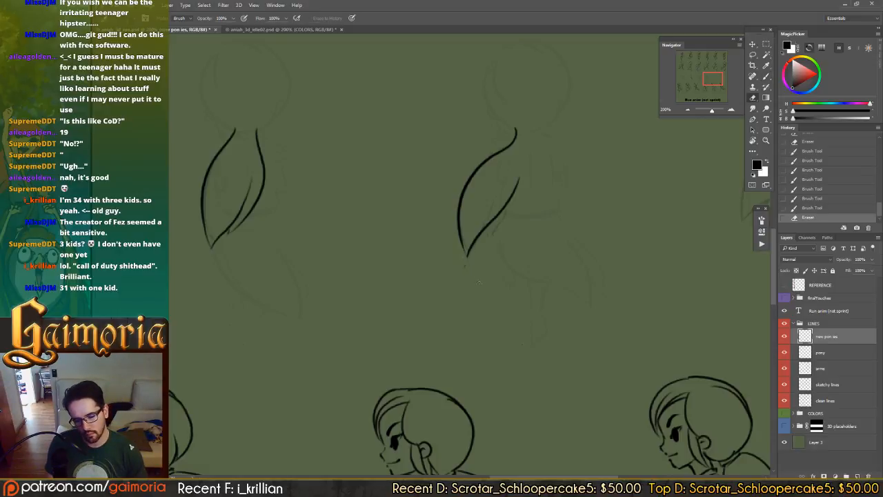
{"action": "left_click", "coordinate": [469, 282]}
{"action": "key", "text": "b"}
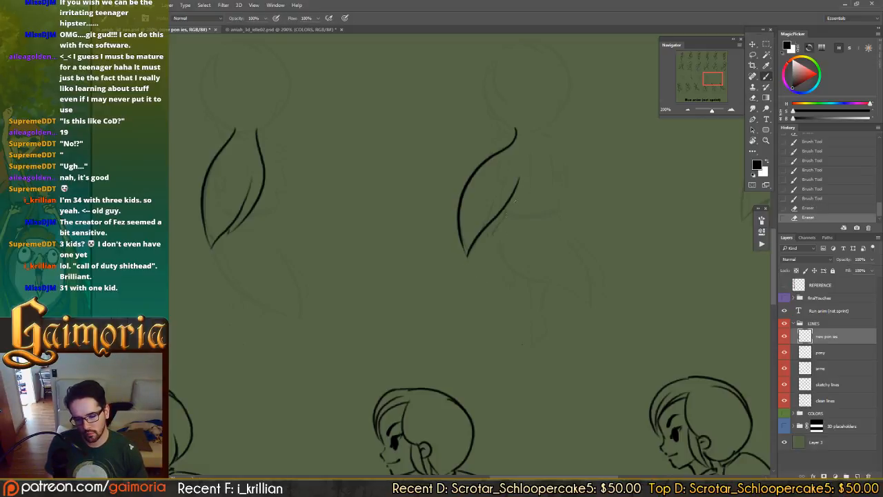
- Brush the opposite side of the fifth frame's ponytail from the nape toward the tip, redoing the stroke until the curve fits
{"action": "mouse_move", "coordinate": [532, 132]}
{"action": "left_mouse_down"}
{"action": "mouse_move", "coordinate": [538, 164]}
{"action": "mouse_move", "coordinate": [521, 209]}
{"action": "mouse_move", "coordinate": [489, 234]}
{"action": "left_mouse_up"}
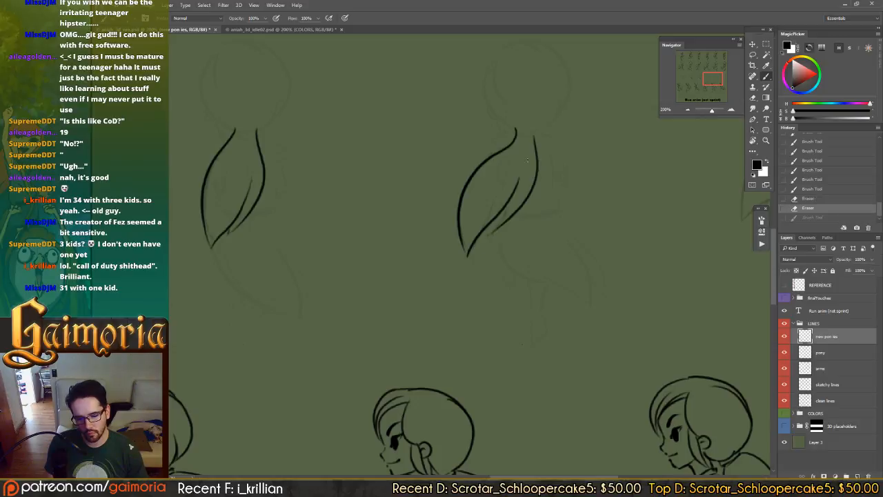
{"action": "key", "text": "ctrl+z"}
{"action": "mouse_move", "coordinate": [536, 126]}
{"action": "left_mouse_down"}
{"action": "mouse_move", "coordinate": [526, 204]}
{"action": "mouse_move", "coordinate": [487, 238]}
{"action": "left_mouse_up"}
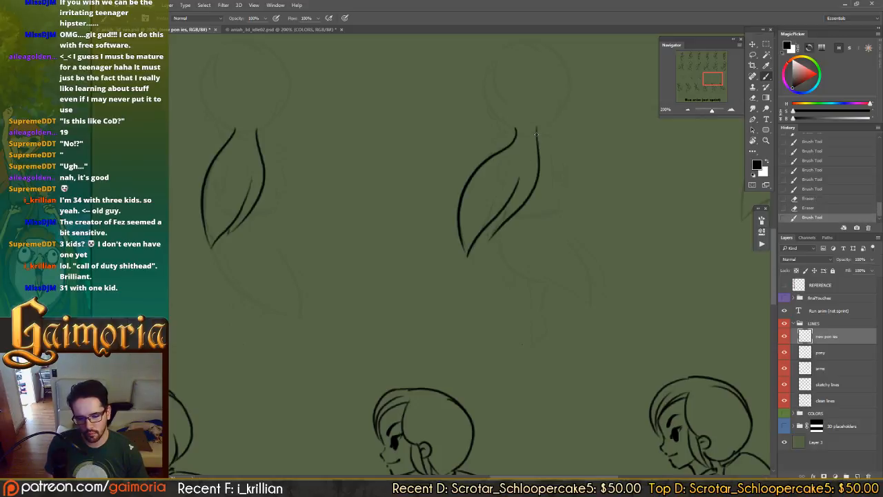
{"action": "key", "text": "ctrl+z"}
{"action": "left_click_drag", "start_coordinate": [537, 128], "coordinate": [509, 210]}
{"action": "key", "text": "ctrl+z"}
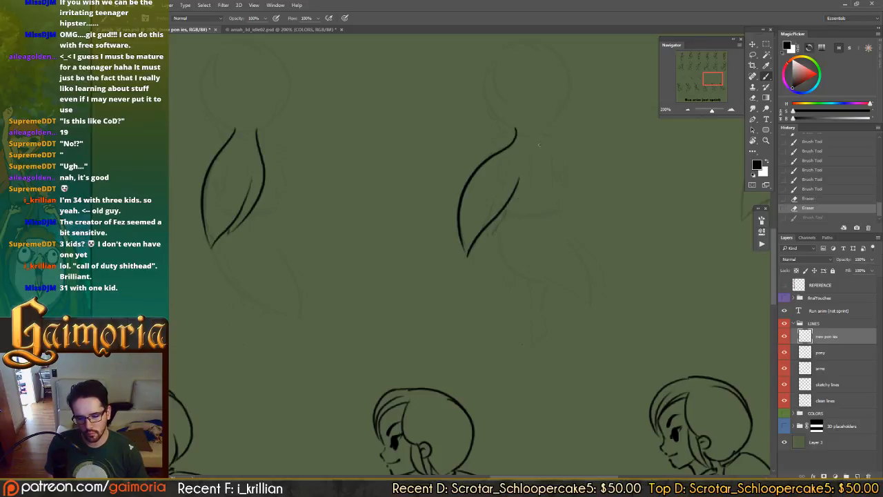
{"action": "left_click_drag", "start_coordinate": [537, 128], "coordinate": [512, 222]}
{"action": "key", "text": "ctrl+z"}
{"action": "mouse_move", "coordinate": [537, 127]}
{"action": "left_mouse_down"}
{"action": "mouse_move", "coordinate": [536, 181]}
{"action": "mouse_move", "coordinate": [494, 231]}
{"action": "mouse_move", "coordinate": [469, 252]}
{"action": "left_mouse_up"}
{"action": "key", "text": "ctrl+z"}
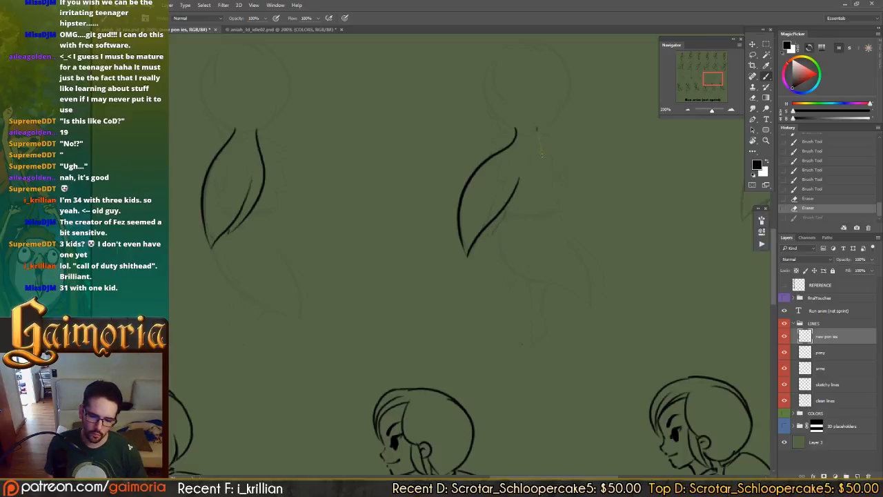
- Brush a short line closing the fifth frame's ponytail at the nape and a matching one on the fourth frame
{"action": "mouse_move", "coordinate": [537, 129]}
{"action": "left_mouse_down"}
{"action": "mouse_move", "coordinate": [524, 195]}
{"action": "mouse_move", "coordinate": [498, 233]}
{"action": "mouse_move", "coordinate": [495, 225]}
{"action": "mouse_move", "coordinate": [496, 241]}
{"action": "mouse_move", "coordinate": [509, 127]}
{"action": "mouse_move", "coordinate": [520, 131]}
{"action": "left_mouse_up"}
{"action": "key", "text": "e"}
{"action": "key", "text": "b"}
{"action": "key", "text": "ctrl+z"}
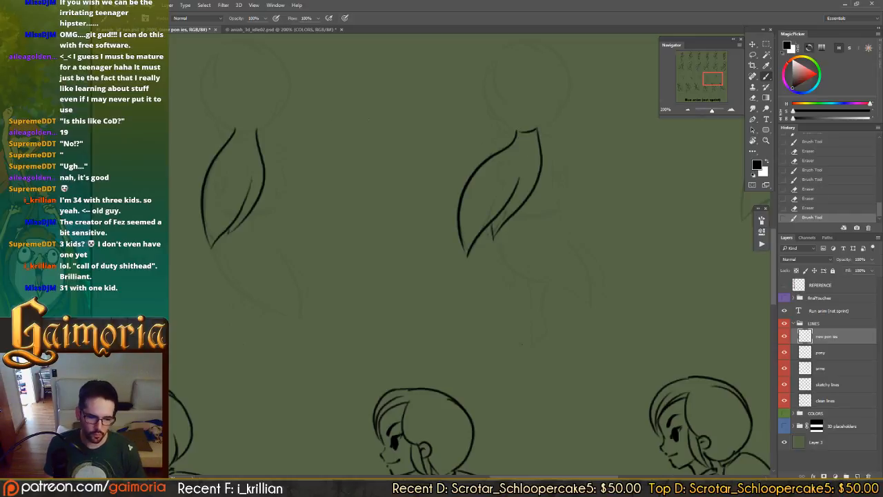
{"action": "left_click_drag", "start_coordinate": [238, 131], "coordinate": [256, 129]}
{"action": "key", "text": "ctrl+z"}
- Extend the left edge of the third frame's ponytail up to the nape and brush short curved tie lines across its top
{"action": "left_click_drag", "start_coordinate": [365, 163], "coordinate": [663, 176]}
{"action": "left_click_drag", "start_coordinate": [368, 152], "coordinate": [451, 156]}
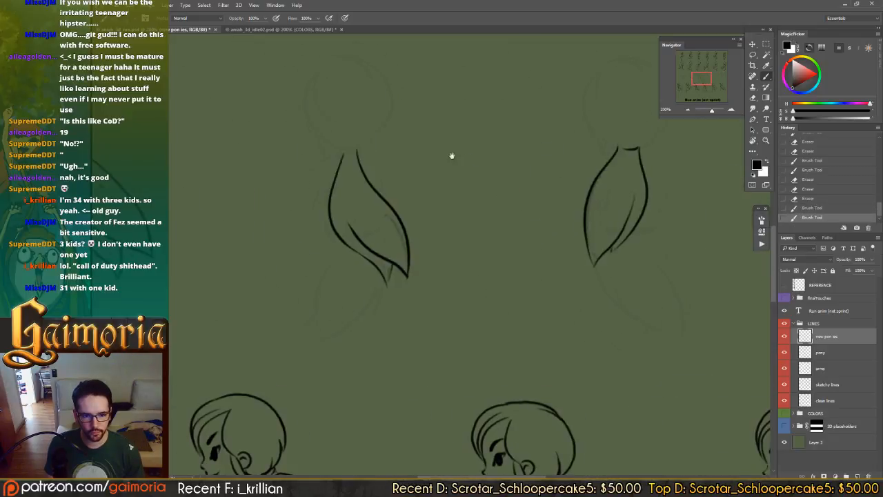
{"action": "left_click_drag", "start_coordinate": [261, 166], "coordinate": [453, 167]}
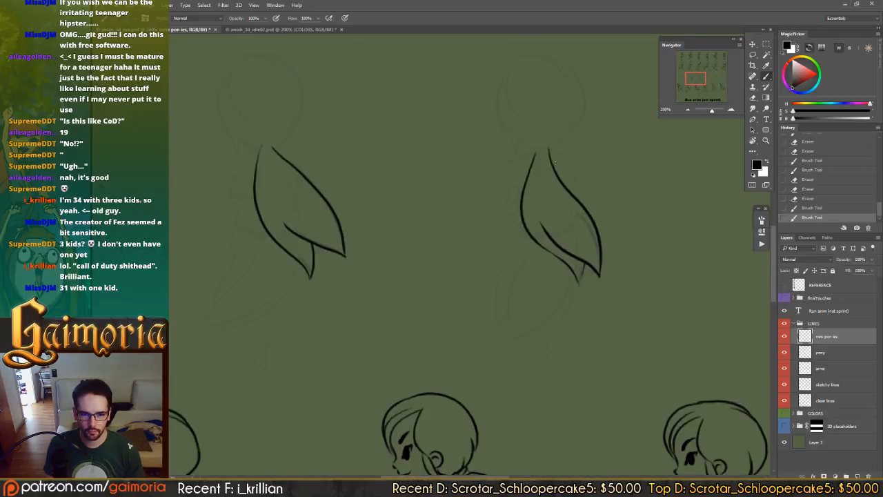
{"action": "mouse_move", "coordinate": [553, 162]}
{"action": "left_mouse_down"}
{"action": "mouse_move", "coordinate": [442, 154]}
{"action": "mouse_move", "coordinate": [476, 168]}
{"action": "mouse_move", "coordinate": [472, 179]}
{"action": "mouse_move", "coordinate": [494, 147]}
{"action": "left_mouse_up"}
{"action": "key", "text": "e"}
{"action": "mouse_move", "coordinate": [496, 143]}
{"action": "left_mouse_down"}
{"action": "mouse_move", "coordinate": [469, 185]}
{"action": "mouse_move", "coordinate": [479, 146]}
{"action": "mouse_move", "coordinate": [468, 193]}
{"action": "left_mouse_up"}
{"action": "key", "text": "b"}
{"action": "key", "text": "ctrl+z"}
{"action": "key", "text": "ctrl+z"}
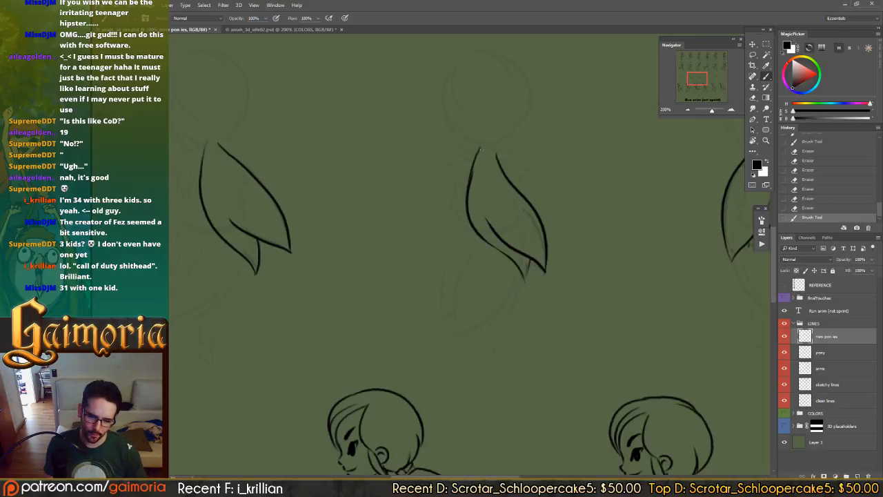
{"action": "mouse_move", "coordinate": [494, 143]}
{"action": "left_mouse_down"}
{"action": "mouse_move", "coordinate": [481, 147]}
{"action": "mouse_move", "coordinate": [522, 162]}
{"action": "mouse_move", "coordinate": [672, 161]}
{"action": "left_mouse_up"}
{"action": "key", "text": "ctrl+z"}
{"action": "key", "text": "ctrl+z"}
- Clean up the top of the second frame's ponytail with the Eraser and brush two short curved tie lines at the nape
{"action": "key", "text": "e"}
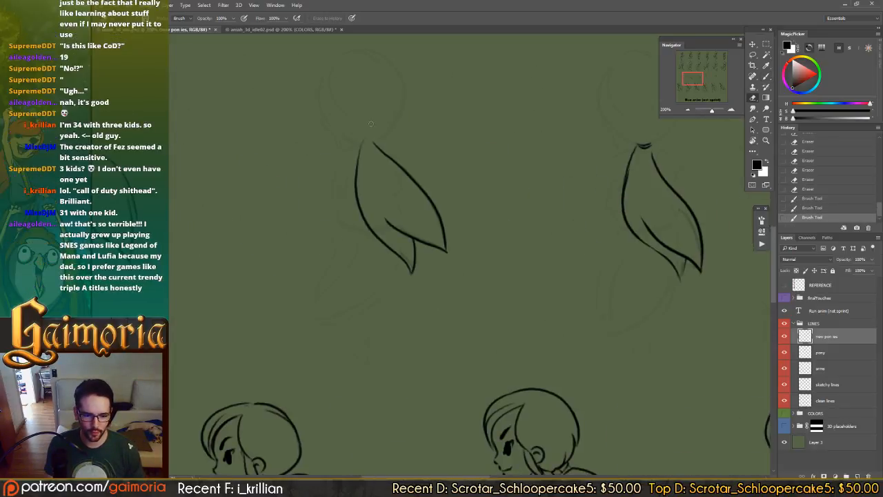
{"action": "mouse_move", "coordinate": [366, 160]}
{"action": "left_mouse_down"}
{"action": "mouse_move", "coordinate": [360, 147]}
{"action": "mouse_move", "coordinate": [375, 143]}
{"action": "left_mouse_up"}
{"action": "key", "text": "b"}
{"action": "key", "text": "ctrl+z"}
{"action": "key", "text": "ctrl+z"}
{"action": "key", "text": "ctrl+z"}
{"action": "key", "text": "ctrl+z"}
{"action": "key", "text": "ctrl+z"}
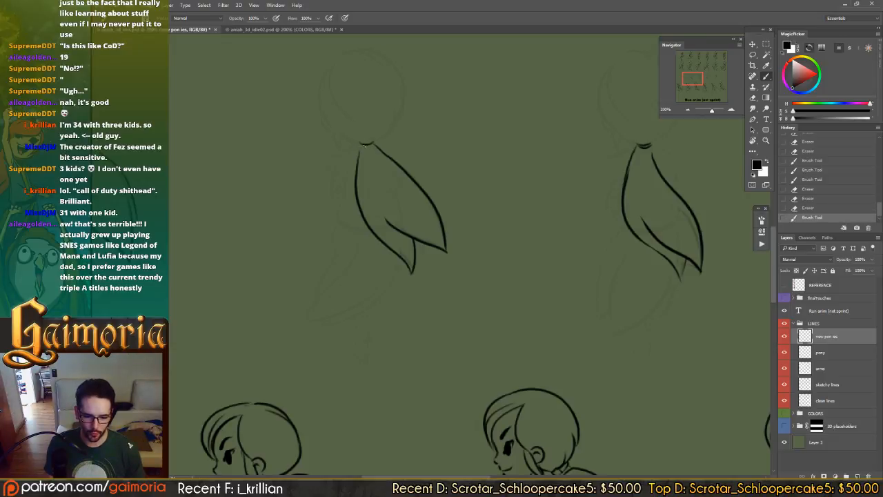
{"action": "left_click_drag", "start_coordinate": [358, 146], "coordinate": [374, 144]}
{"action": "key", "text": "ctrl+z"}
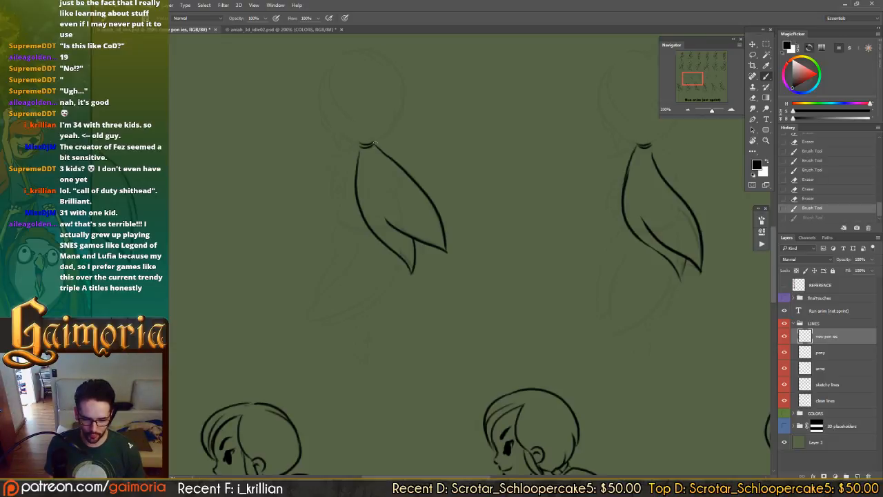
{"action": "key", "text": "ctrl+z"}
- Brush two short curved tie lines across the top of the first frame's ponytail
{"action": "left_click_drag", "start_coordinate": [392, 175], "coordinate": [489, 175]}
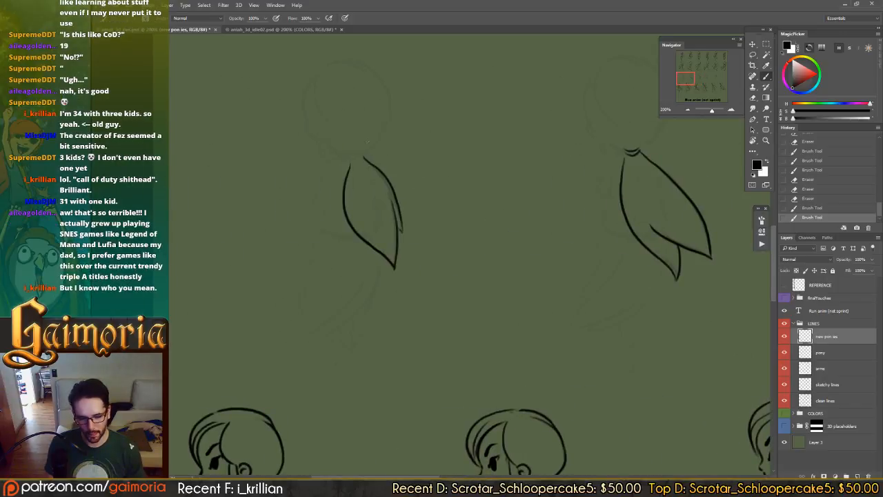
{"action": "mouse_move", "coordinate": [349, 151]}
{"action": "left_mouse_down"}
{"action": "mouse_move", "coordinate": [363, 154]}
{"action": "mouse_move", "coordinate": [349, 151]}
{"action": "mouse_move", "coordinate": [354, 160]}
{"action": "left_mouse_up"}
{"action": "key", "text": "ctrl+z"}
{"action": "key", "text": "ctrl+z"}
{"action": "key", "text": "ctrl+z"}
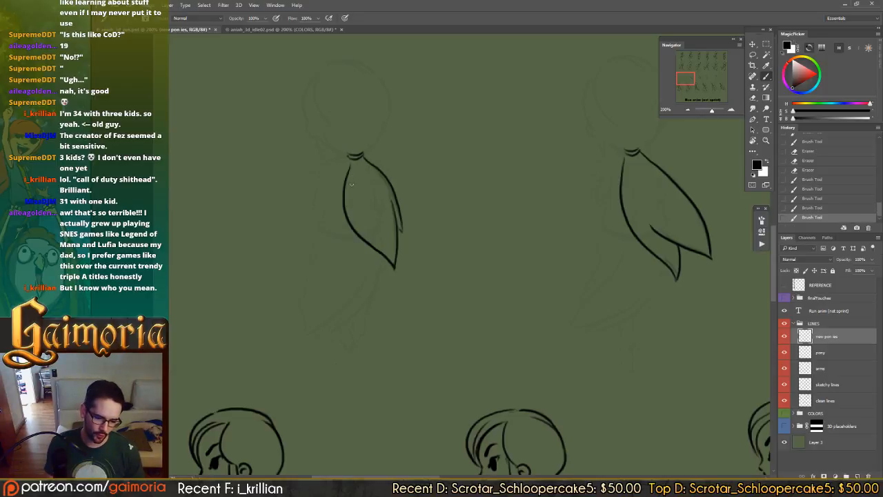
- Save the sprite sheet document
{"action": "left_click_drag", "start_coordinate": [429, 215], "coordinate": [276, 207]}
{"action": "left_click_drag", "start_coordinate": [466, 181], "coordinate": [387, 183]}
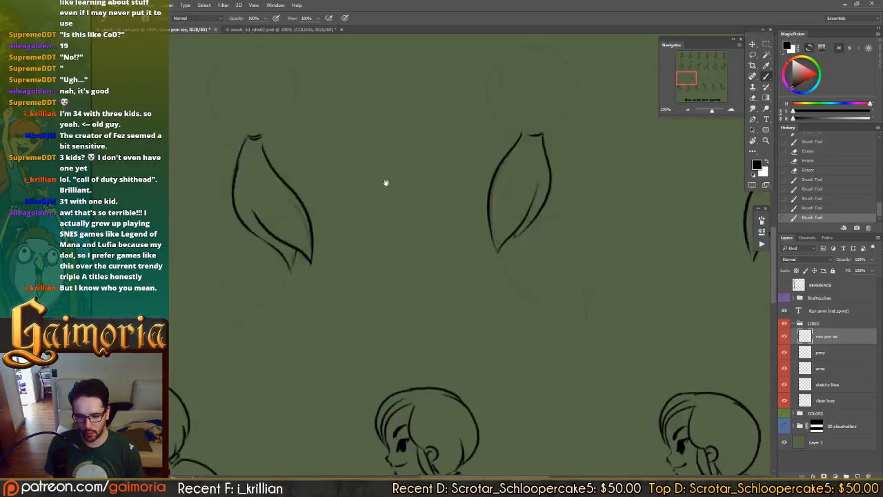
{"action": "left_click_drag", "start_coordinate": [455, 187], "coordinate": [371, 192]}
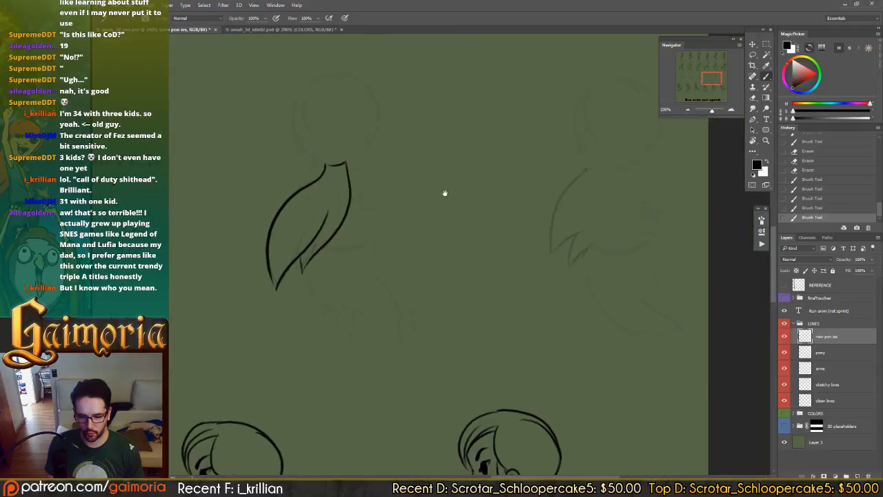
{"action": "left_click_drag", "start_coordinate": [428, 191], "coordinate": [372, 176]}
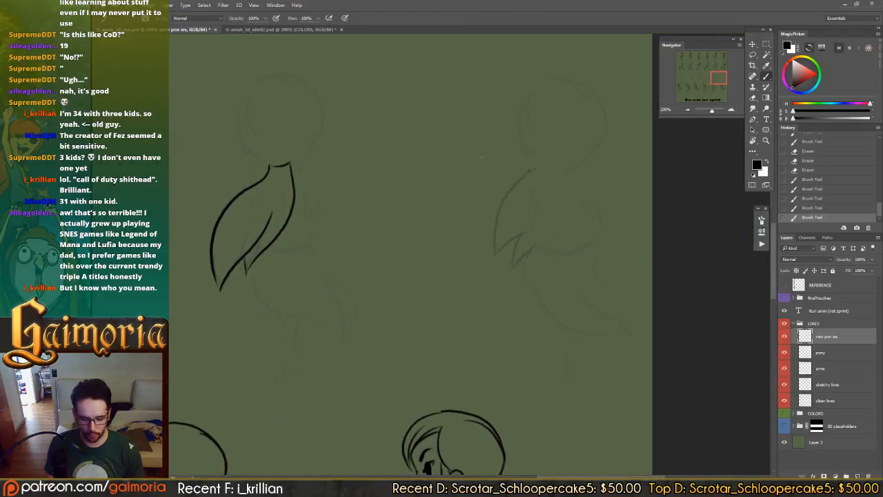
{"action": "key", "text": "ctrl+s"}
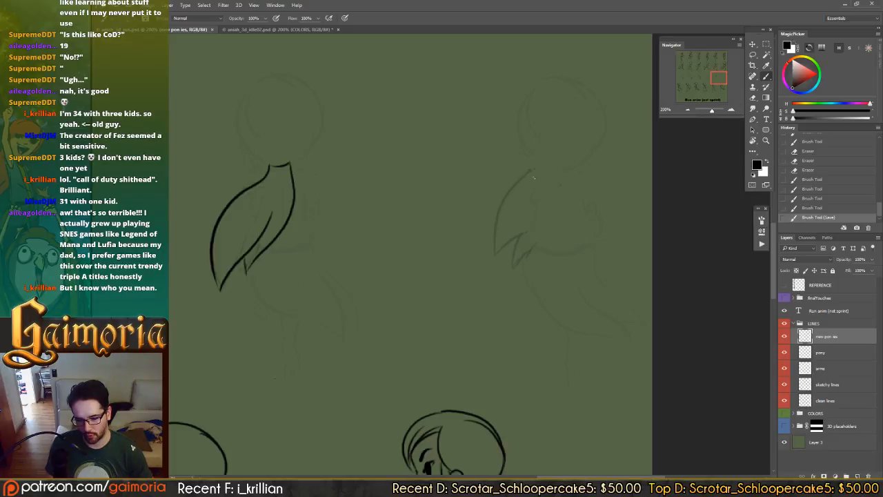
- Brush both side curves of the sixth frame's ponytail from the nape to the tips, redoing the strokes until they follow the sketch
{"action": "mouse_move", "coordinate": [491, 247]}
{"action": "left_mouse_down"}
{"action": "mouse_move", "coordinate": [540, 165]}
{"action": "mouse_move", "coordinate": [516, 181]}
{"action": "mouse_move", "coordinate": [492, 255]}
{"action": "left_mouse_up"}
{"action": "key", "text": "ctrl+z"}
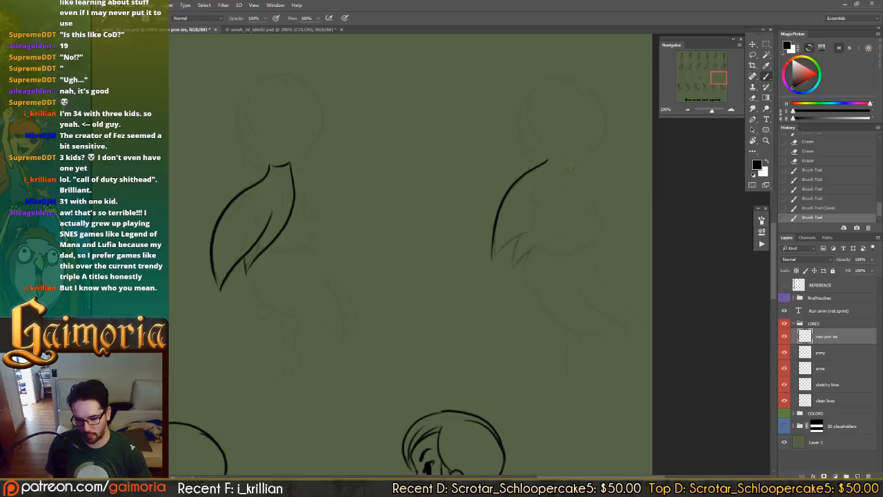
{"action": "mouse_move", "coordinate": [571, 161]}
{"action": "left_mouse_down"}
{"action": "mouse_move", "coordinate": [561, 215]}
{"action": "mouse_move", "coordinate": [523, 253]}
{"action": "left_mouse_up"}
{"action": "key", "text": "ctrl+z"}
{"action": "mouse_move", "coordinate": [568, 161]}
{"action": "left_mouse_down"}
{"action": "mouse_move", "coordinate": [563, 218]}
{"action": "mouse_move", "coordinate": [540, 240]}
{"action": "left_mouse_up"}
{"action": "key", "text": "ctrl+z"}
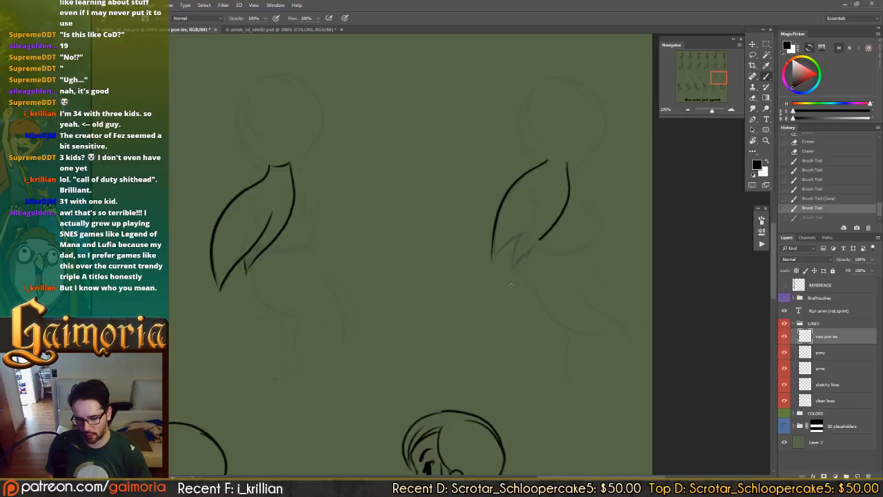
{"action": "key", "text": "ctrl+z"}
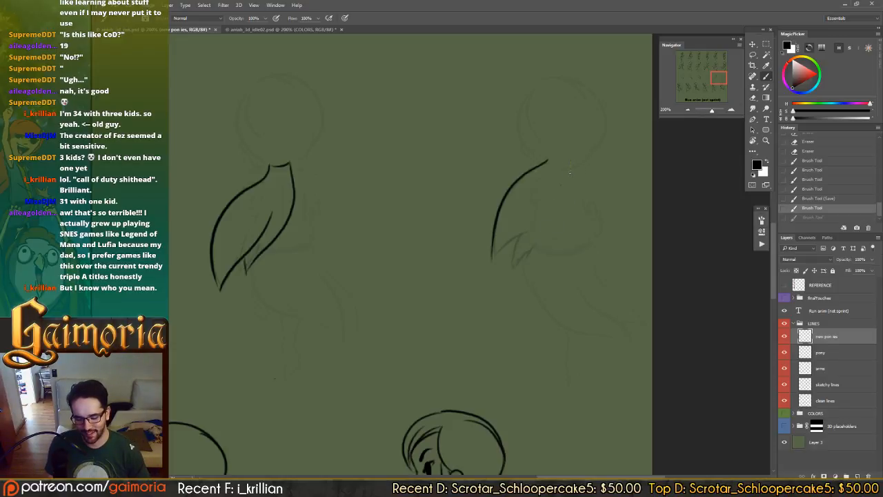
{"action": "mouse_move", "coordinate": [570, 161]}
{"action": "left_mouse_down"}
{"action": "mouse_move", "coordinate": [563, 214]}
{"action": "mouse_move", "coordinate": [527, 252]}
{"action": "mouse_move", "coordinate": [512, 243]}
{"action": "left_mouse_up"}
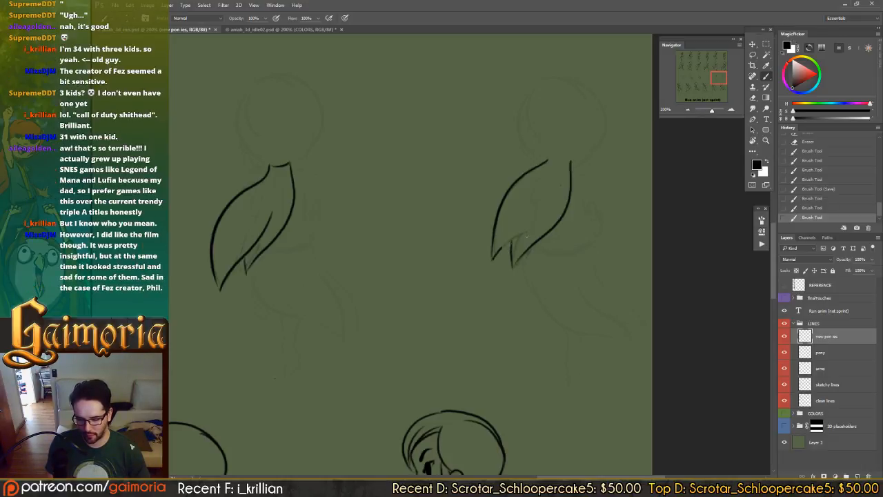
- Brush the lower edge of the sixth frame's upper strand with a long inner curve and erase the excess line at the tips
{"action": "mouse_move", "coordinate": [502, 247]}
{"action": "left_mouse_down"}
{"action": "mouse_move", "coordinate": [551, 213]}
{"action": "mouse_move", "coordinate": [509, 250]}
{"action": "left_mouse_up"}
{"action": "key", "text": "ctrl+z"}
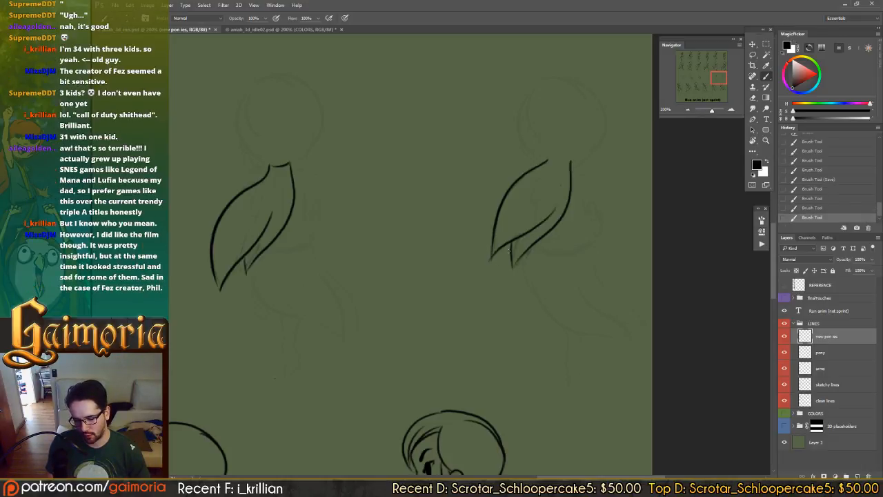
{"action": "key", "text": "ctrl+z"}
{"action": "left_click_drag", "start_coordinate": [558, 202], "coordinate": [507, 244]}
{"action": "key", "text": "e"}
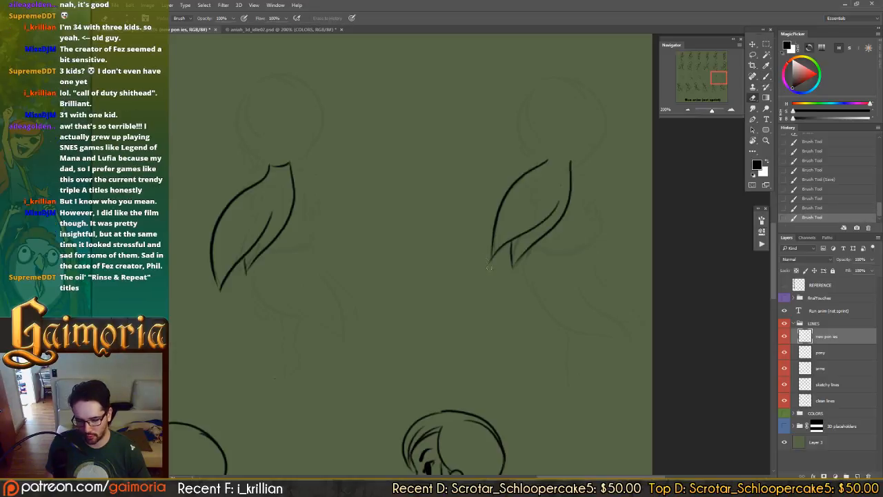
{"action": "left_click", "coordinate": [493, 278]}
{"action": "left_click", "coordinate": [509, 286]}
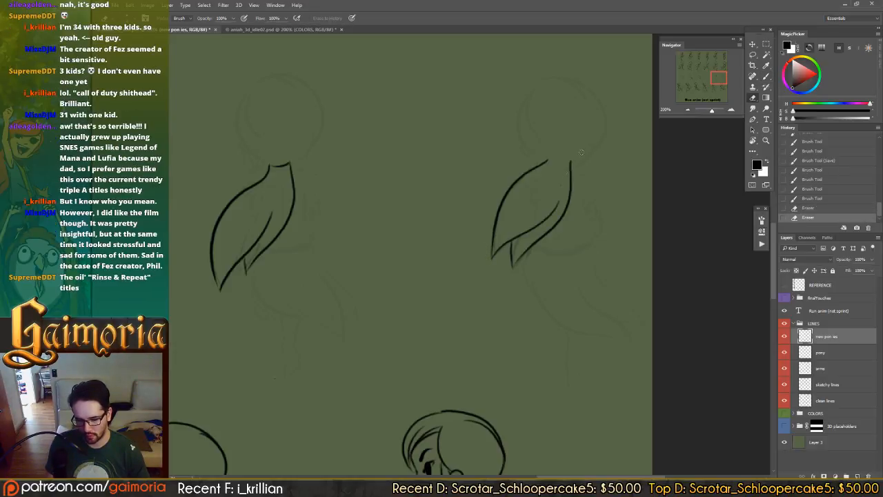
- Trim the top of the sixth frame's ponytail side, brush a short closing line at the nape and rejoin the side to it
{"action": "key", "text": "b"}
{"action": "key", "text": "e"}
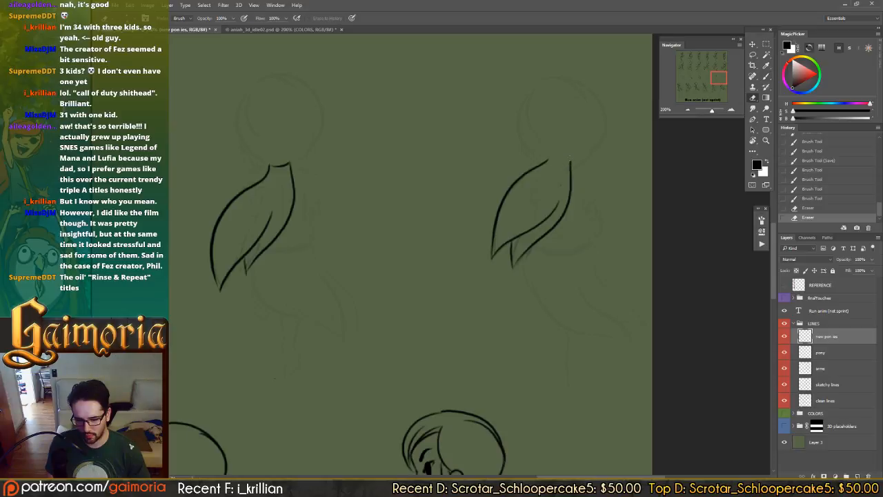
{"action": "left_click", "coordinate": [572, 168]}
{"action": "left_click", "coordinate": [571, 167]}
{"action": "key", "text": "b"}
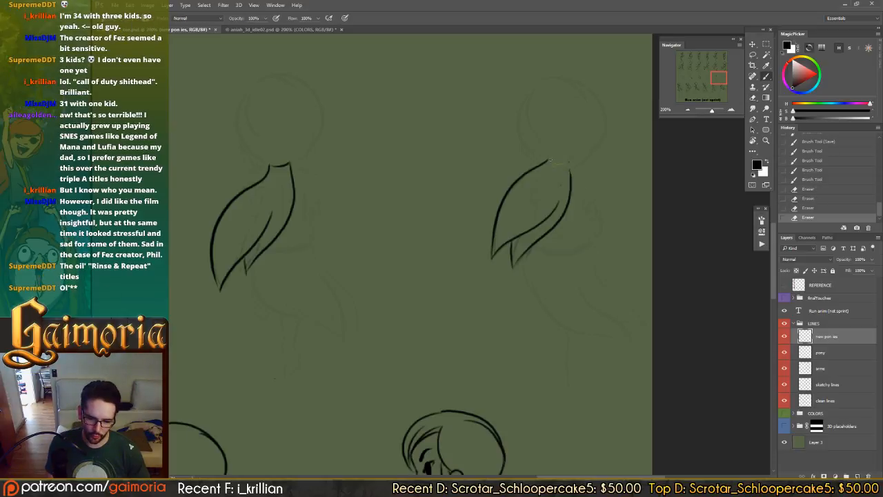
{"action": "left_click_drag", "start_coordinate": [551, 158], "coordinate": [567, 162]}
{"action": "key", "text": "ctrl+z"}
{"action": "key", "text": "ctrl+z"}
{"action": "left_click_drag", "start_coordinate": [568, 199], "coordinate": [566, 204]}
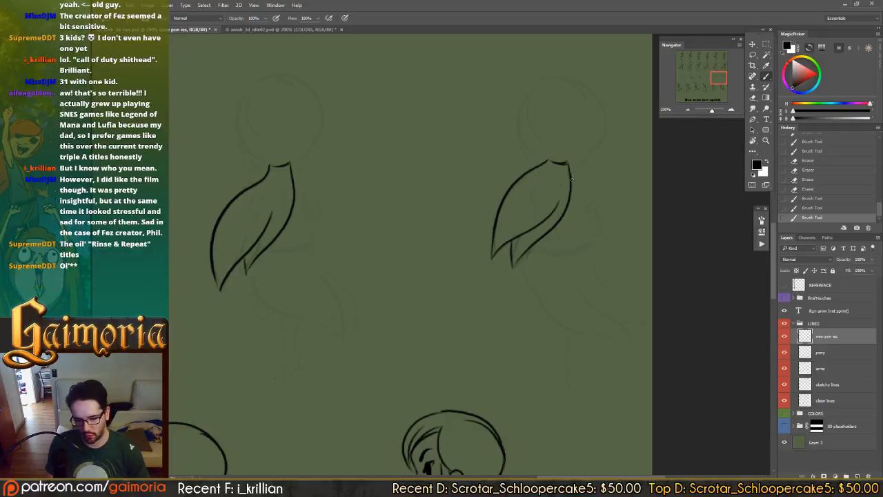
{"action": "key", "text": "ctrl+z"}
{"action": "left_click_drag", "start_coordinate": [569, 163], "coordinate": [570, 193]}
- Rebrush the left edge of the third frame's ponytail below the nape and thin it with the Eraser into a smooth line
{"action": "left_click_drag", "start_coordinate": [432, 160], "coordinate": [689, 204]}
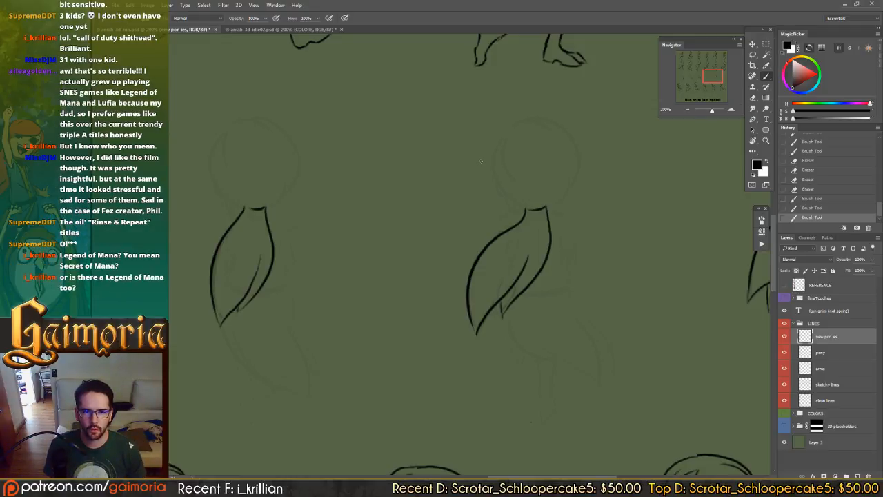
{"action": "left_click_drag", "start_coordinate": [442, 182], "coordinate": [435, 163]}
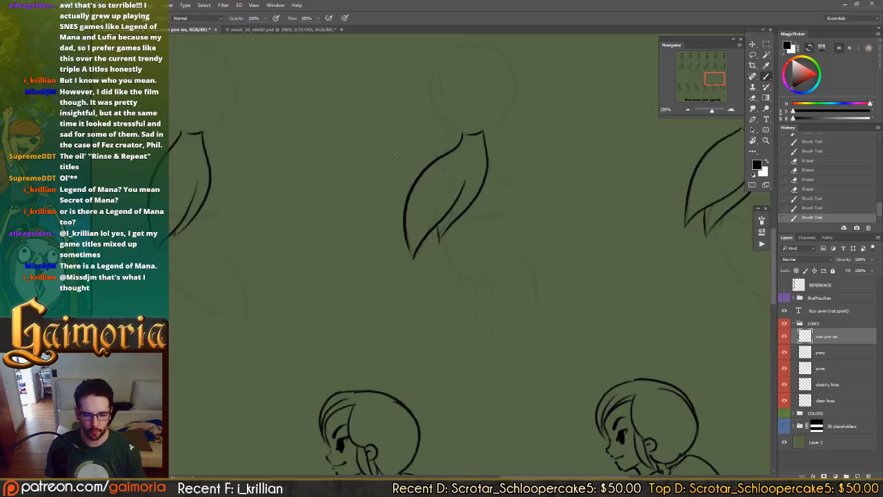
{"action": "mouse_move", "coordinate": [389, 186]}
{"action": "left_mouse_down"}
{"action": "mouse_move", "coordinate": [331, 182]}
{"action": "mouse_move", "coordinate": [536, 179]}
{"action": "mouse_move", "coordinate": [349, 181]}
{"action": "mouse_move", "coordinate": [467, 191]}
{"action": "mouse_move", "coordinate": [368, 200]}
{"action": "left_mouse_up"}
{"action": "key", "text": "e"}
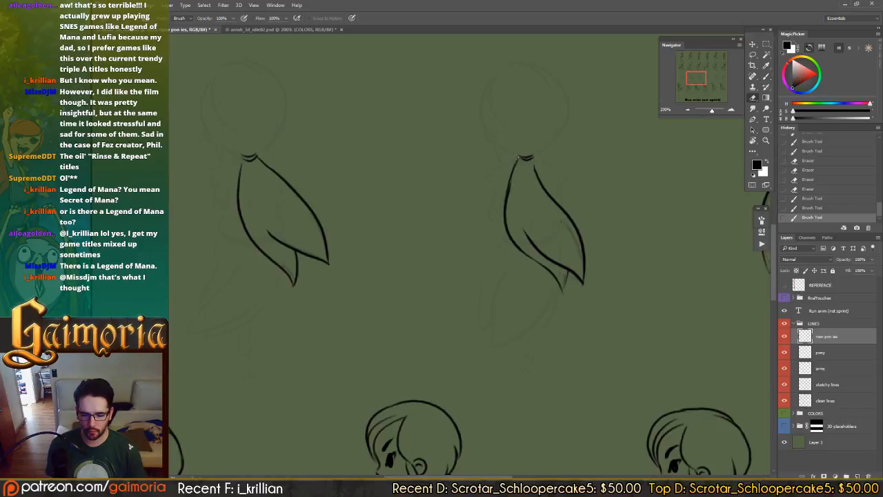
{"action": "left_click_drag", "start_coordinate": [516, 157], "coordinate": [510, 192]}
{"action": "left_click", "coordinate": [509, 167]}
{"action": "left_click", "coordinate": [515, 221]}
{"action": "key", "text": "b"}
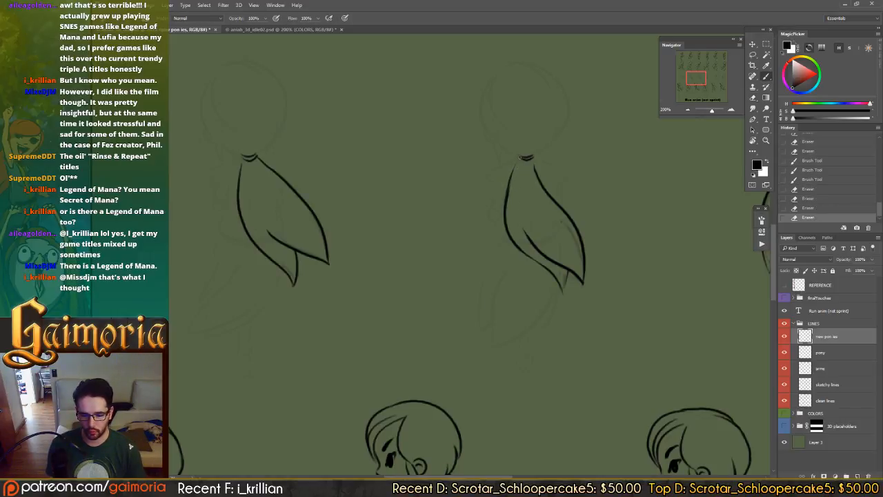
{"action": "left_click_drag", "start_coordinate": [520, 156], "coordinate": [506, 214]}
{"action": "key", "text": "ctrl+z"}
{"action": "key", "text": "ctrl+z"}
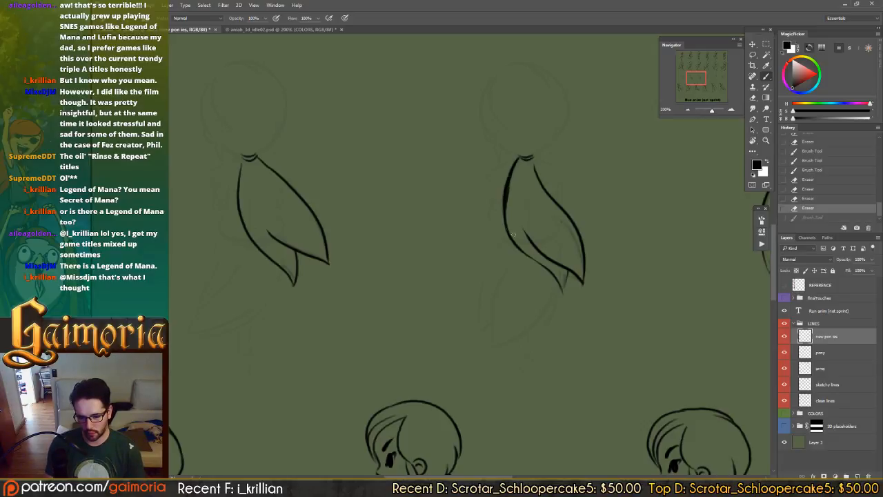
{"action": "key", "text": "e"}
{"action": "left_click_drag", "start_coordinate": [520, 159], "coordinate": [511, 198]}
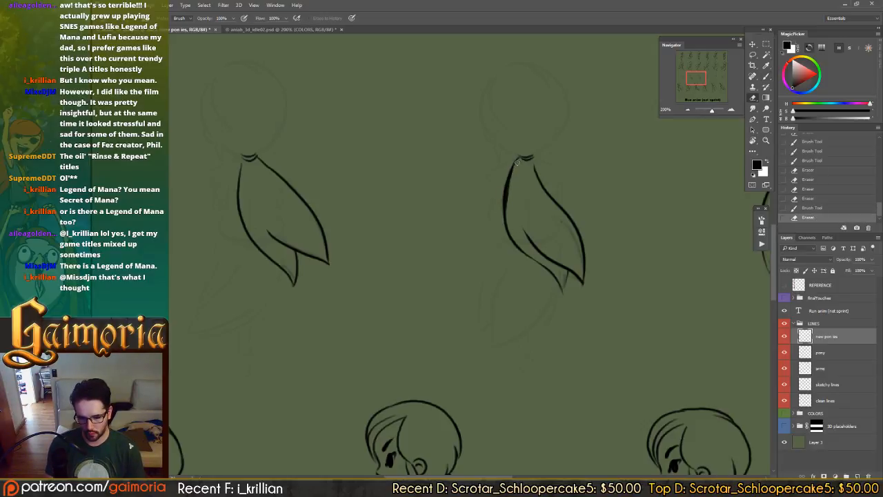
{"action": "mouse_move", "coordinate": [517, 161]}
{"action": "left_mouse_down"}
{"action": "mouse_move", "coordinate": [511, 214]}
{"action": "mouse_move", "coordinate": [519, 159]}
{"action": "left_mouse_up"}
{"action": "key", "text": "ctrl+z"}
{"action": "key", "text": "ctrl+z"}
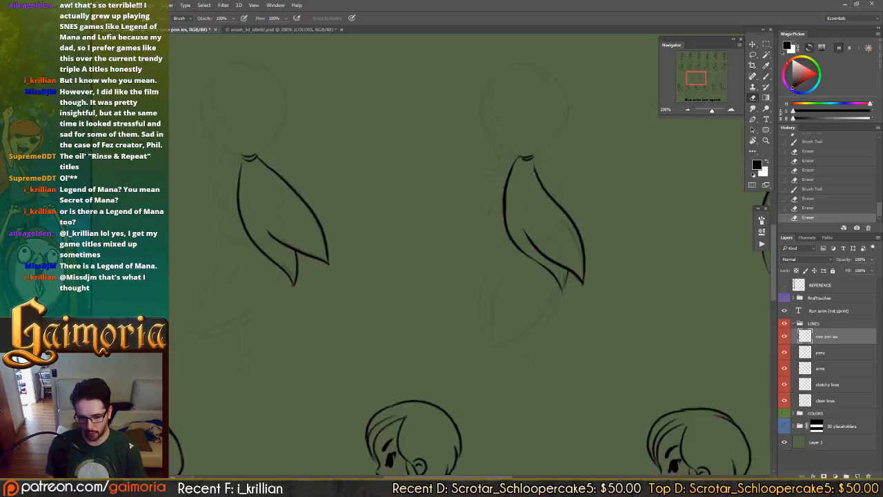
{"action": "left_click_drag", "start_coordinate": [457, 197], "coordinate": [414, 193]}
{"action": "left_click_drag", "start_coordinate": [298, 190], "coordinate": [530, 185]}
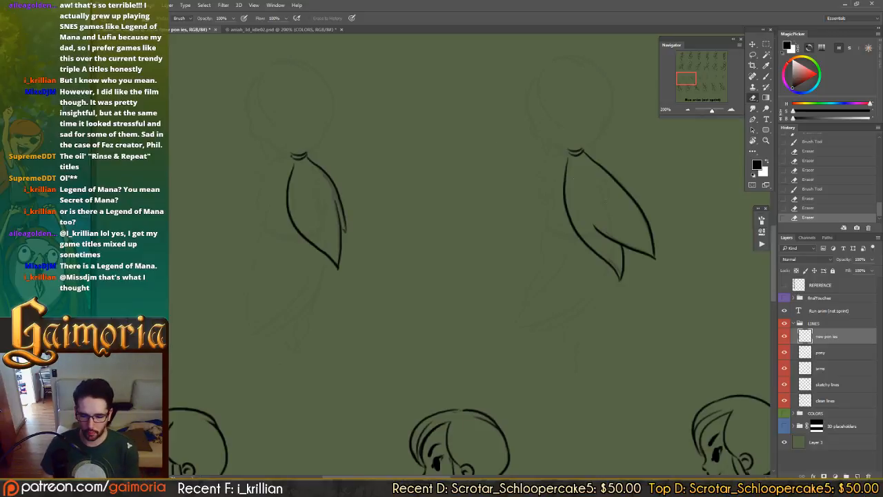
- Save the file, hide the pony layer, restore the arms and sketchy lines layers to 100% opacity, and save again
{"action": "key", "text": "v"}
{"action": "key", "text": "ctrl+s"}
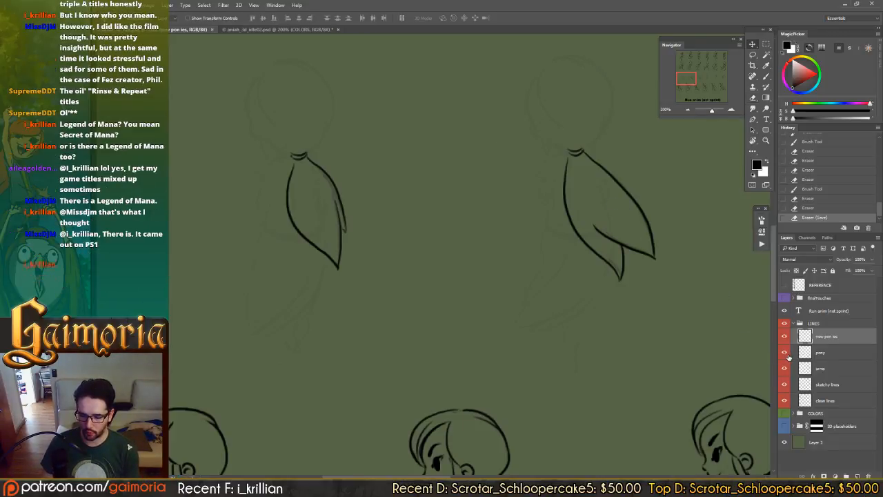
{"action": "left_click", "coordinate": [836, 369]}
{"action": "left_click", "coordinate": [839, 387], "text": "shift"}
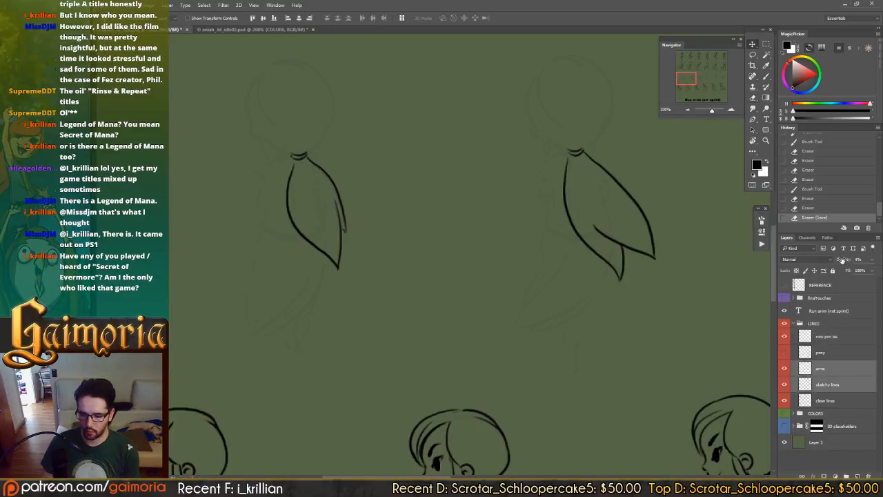
{"action": "left_click_drag", "start_coordinate": [842, 260], "coordinate": [882, 261]}
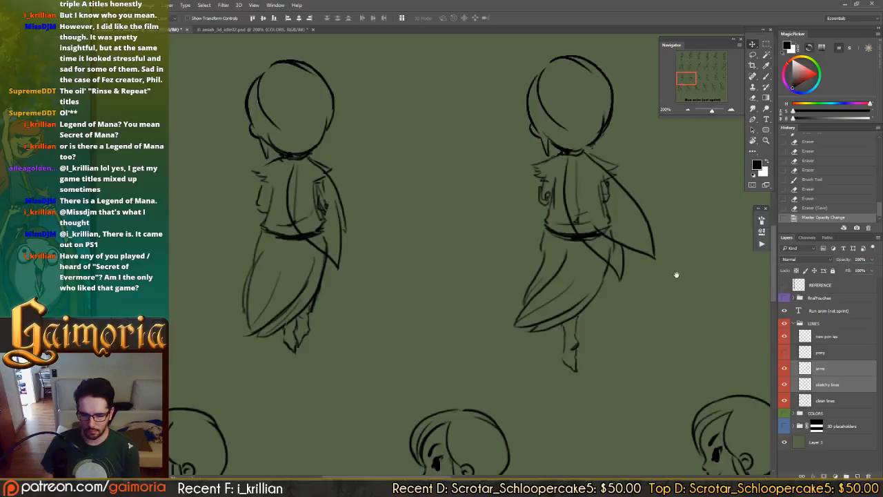
{"action": "left_click_drag", "start_coordinate": [676, 275], "coordinate": [476, 264]}
{"action": "key", "text": "ctrl+s"}
{"action": "key", "text": "ctrl+shift+s"}
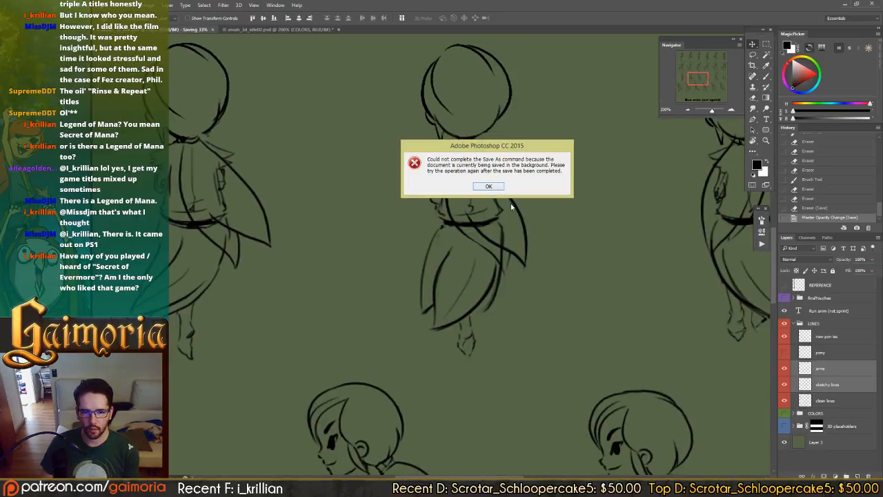
{"action": "key", "text": "Return"}
{"action": "left_click_drag", "start_coordinate": [687, 205], "coordinate": [460, 205]}
{"action": "key", "text": "ctrl+shift+s"}
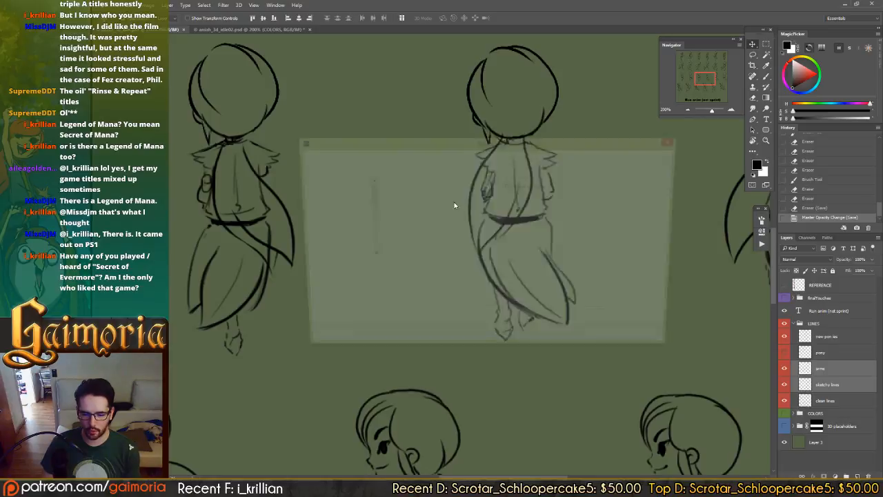
{"action": "left_click", "coordinate": [419, 278]}
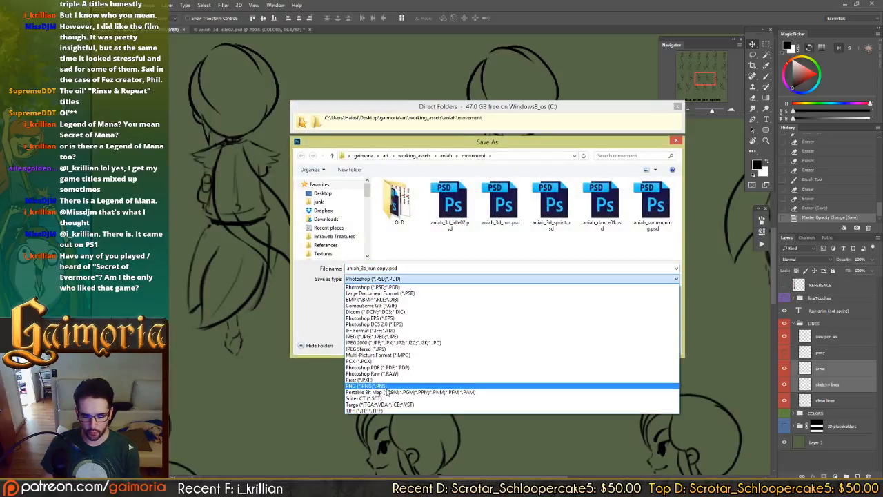
{"action": "left_click", "coordinate": [387, 386]}
{"action": "key", "text": "Return"}
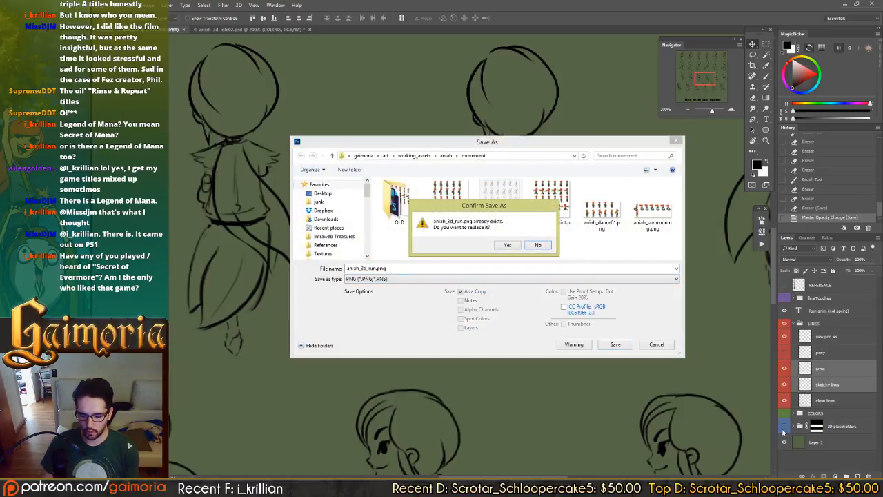
{"action": "left_click", "coordinate": [542, 246]}
{"action": "left_click", "coordinate": [656, 343]}
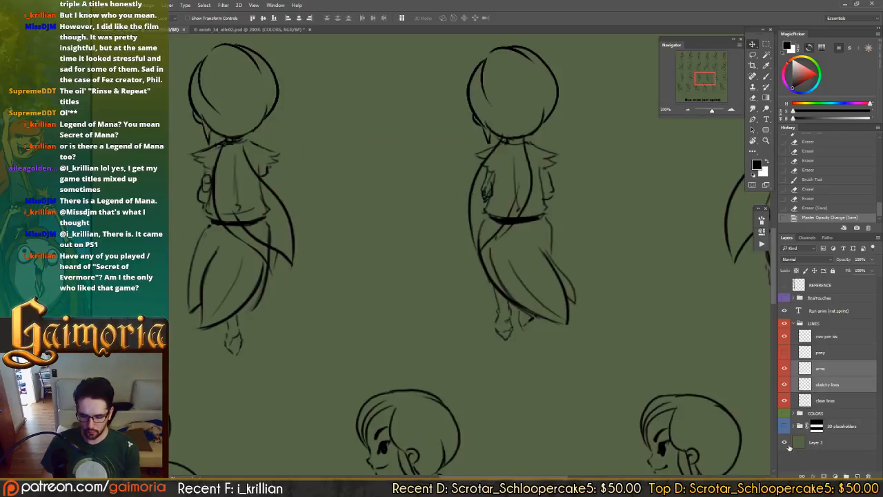
- Hide the green background Layer 1 and save a transparent PNG copy as aniah_3d_run.png, replacing the existing file
{"action": "left_click", "coordinate": [785, 442]}
{"action": "key", "text": "ctrl+shift+s"}
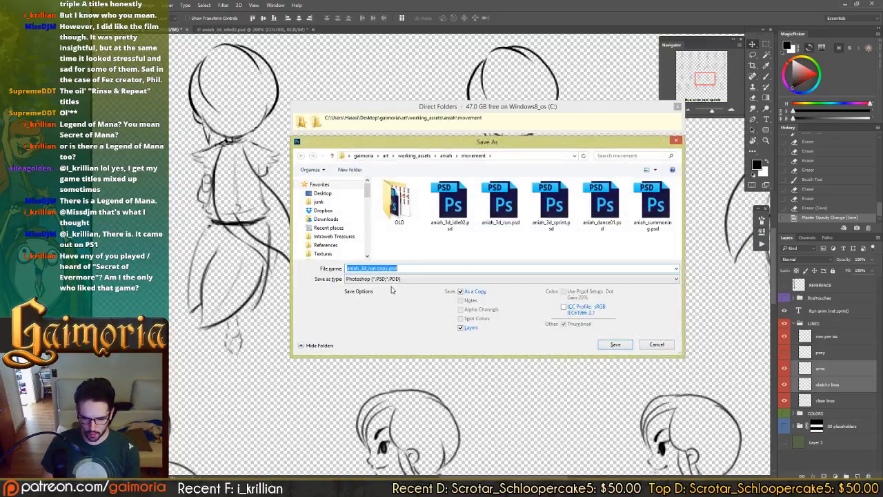
{"action": "left_click", "coordinate": [399, 280]}
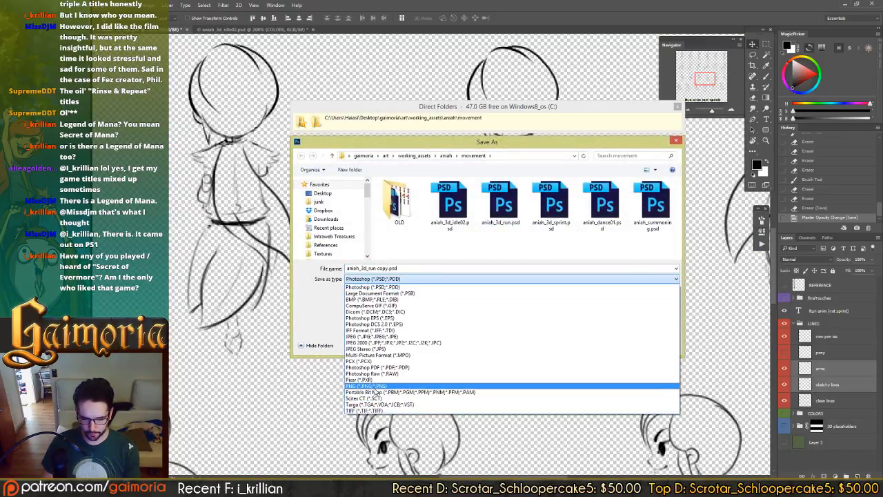
{"action": "left_click", "coordinate": [374, 387]}
{"action": "key", "text": "Return"}
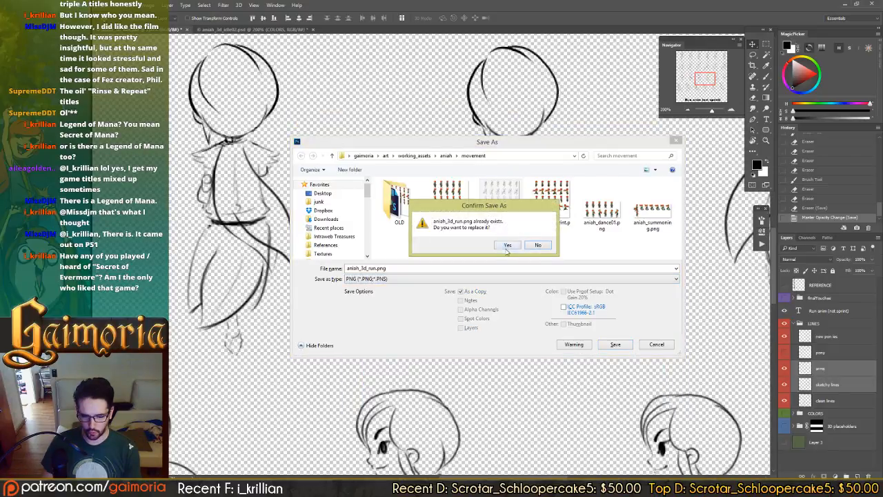
{"action": "left_click", "coordinate": [507, 246]}
{"action": "left_click", "coordinate": [505, 124]}
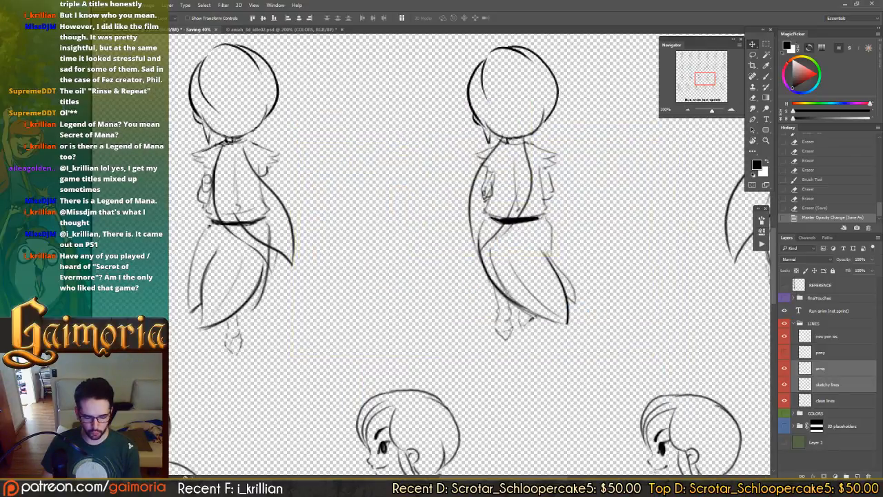
- Switch to File Explorer and copy aniah_3d_run.png from the movement folder into the game's Aniah sprites folder, replacing the existing file
{"action": "left_click", "coordinate": [185, 476]}
{"action": "left_click", "coordinate": [197, 467]}
{"action": "left_click", "coordinate": [184, 477]}
{"action": "left_click", "coordinate": [269, 441]}
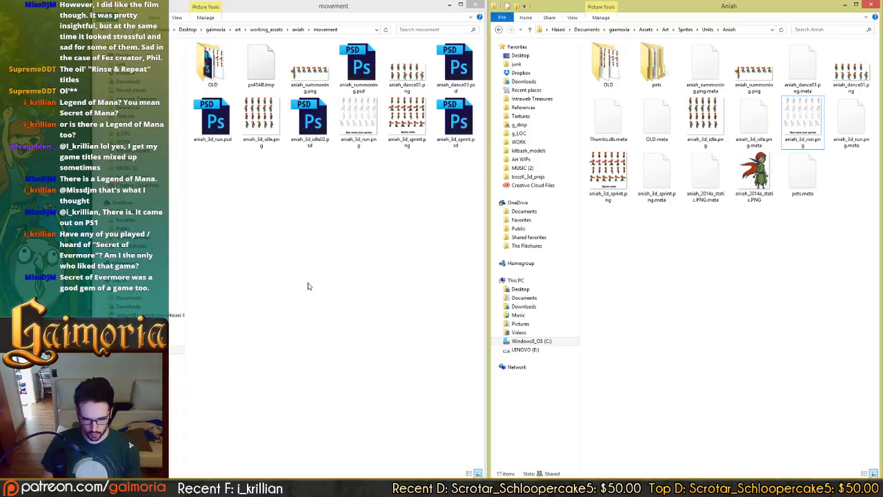
{"action": "left_click", "coordinate": [328, 223]}
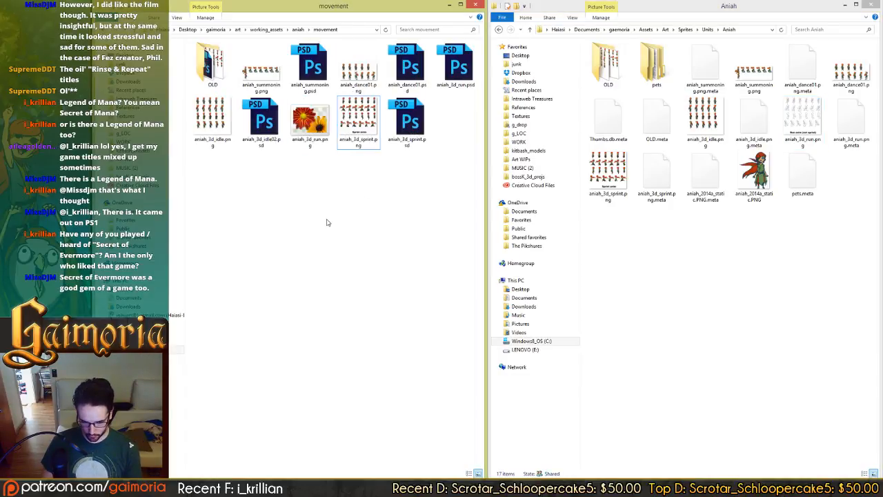
{"action": "left_click_drag", "start_coordinate": [309, 121], "coordinate": [634, 285]}
{"action": "left_click", "coordinate": [635, 285]}
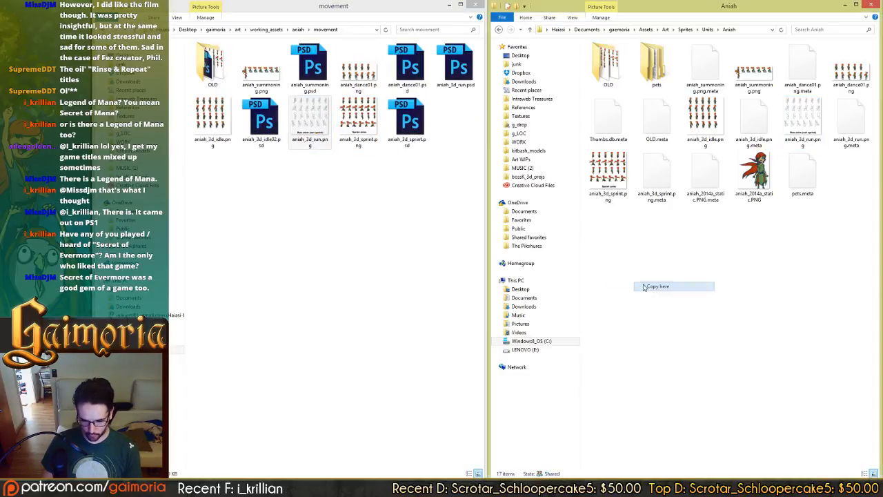
{"action": "key", "text": "Return"}
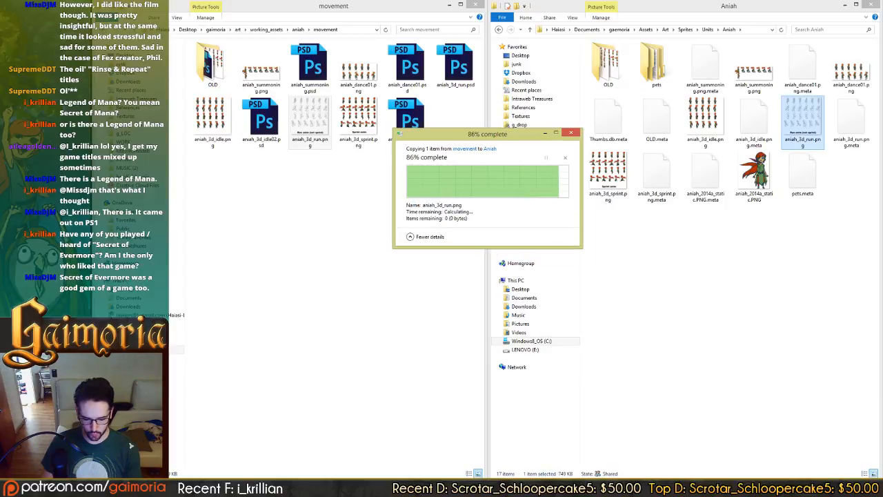
- Check the run animation in the game preview, switch back to Photoshop and review the ponytails along the back-view row
{"action": "left_click", "coordinate": [406, 486]}
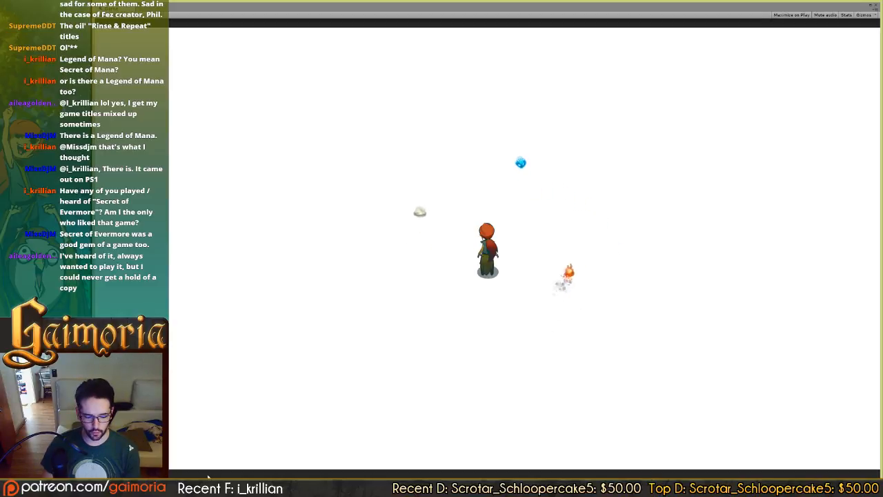
{"action": "key", "text": "alt+Tab"}
{"action": "left_click_drag", "start_coordinate": [433, 285], "coordinate": [297, 276]}
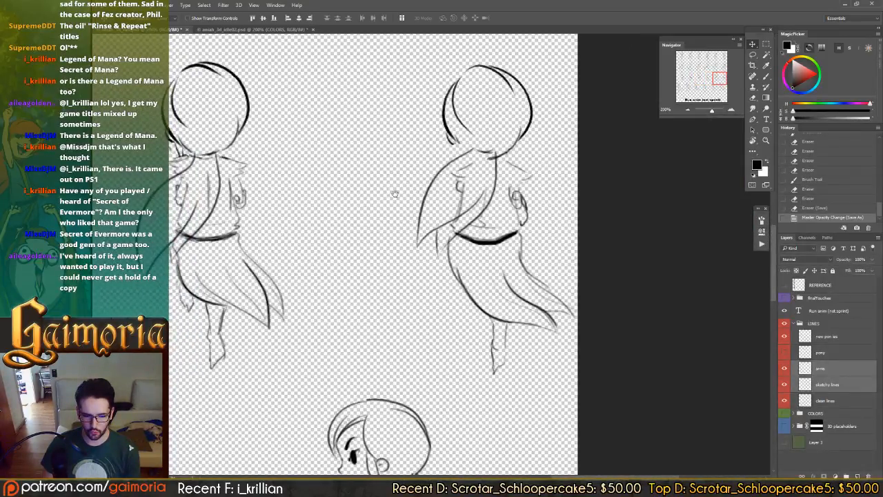
{"action": "left_click_drag", "start_coordinate": [346, 247], "coordinate": [587, 264]}
{"action": "left_click_drag", "start_coordinate": [276, 261], "coordinate": [501, 260]}
{"action": "left_click_drag", "start_coordinate": [699, 259], "coordinate": [283, 257]}
{"action": "mouse_move", "coordinate": [289, 257]}
{"action": "left_mouse_down"}
{"action": "mouse_move", "coordinate": [517, 259]}
{"action": "mouse_move", "coordinate": [275, 255]}
{"action": "left_mouse_up"}
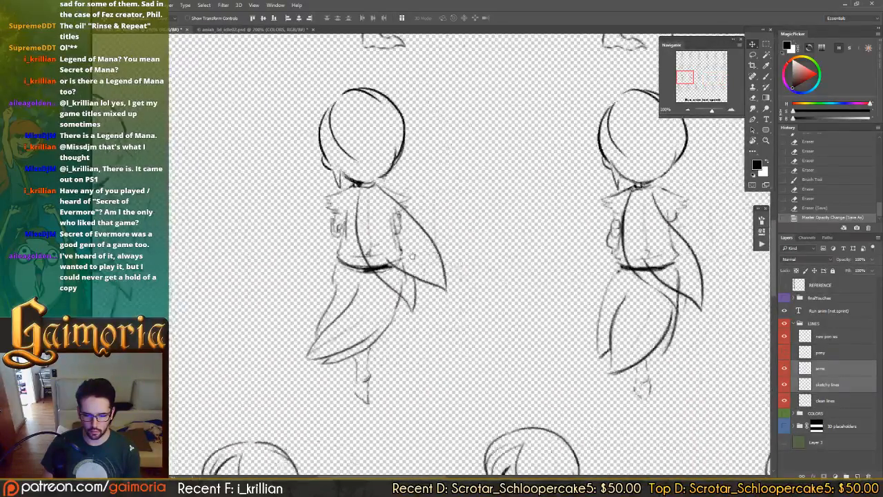
{"action": "left_click_drag", "start_coordinate": [537, 255], "coordinate": [678, 244]}
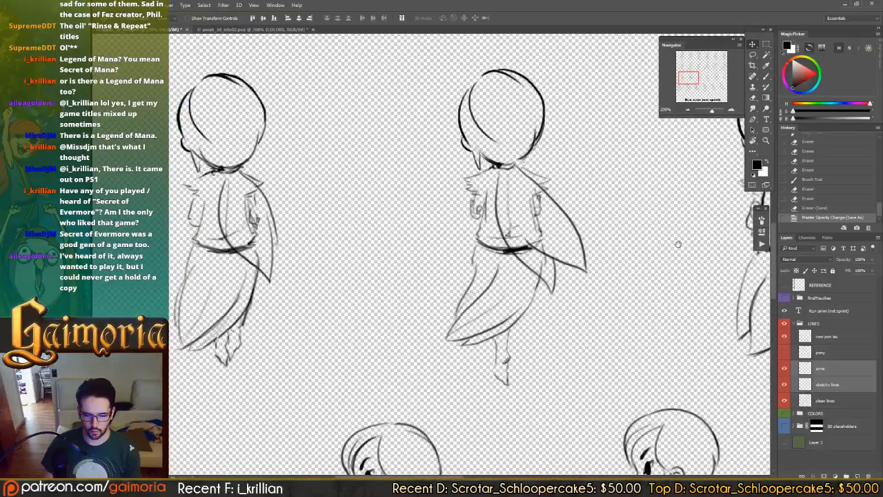
- Show the green background Layer 1 again and marquee-select the first back-view frame's ponytail on the new pon ies layer
{"action": "key", "text": "m"}
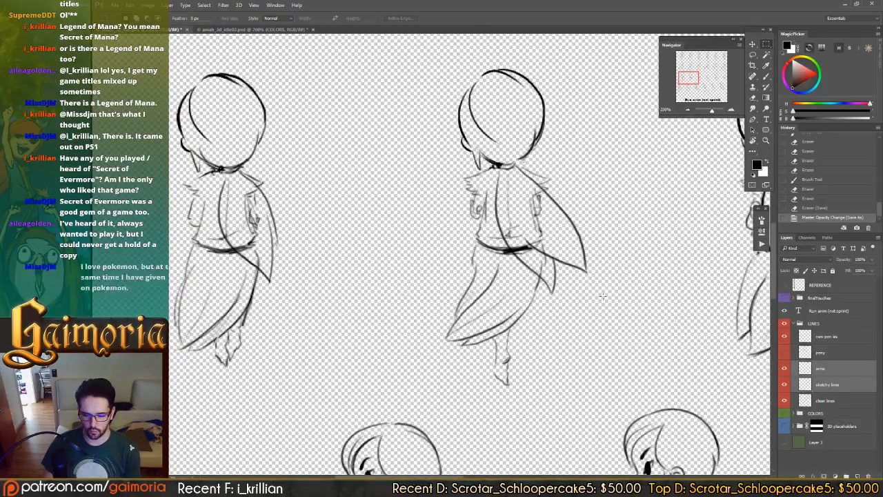
{"action": "left_click", "coordinate": [839, 337]}
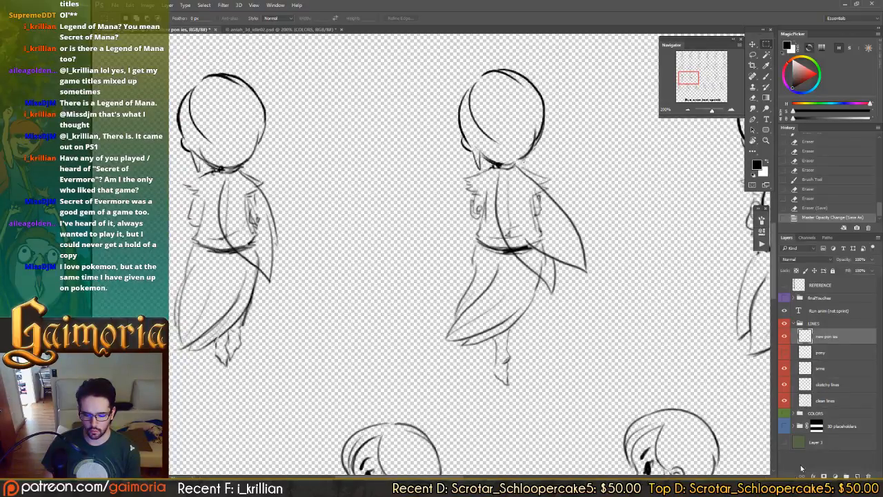
{"action": "left_click", "coordinate": [785, 442]}
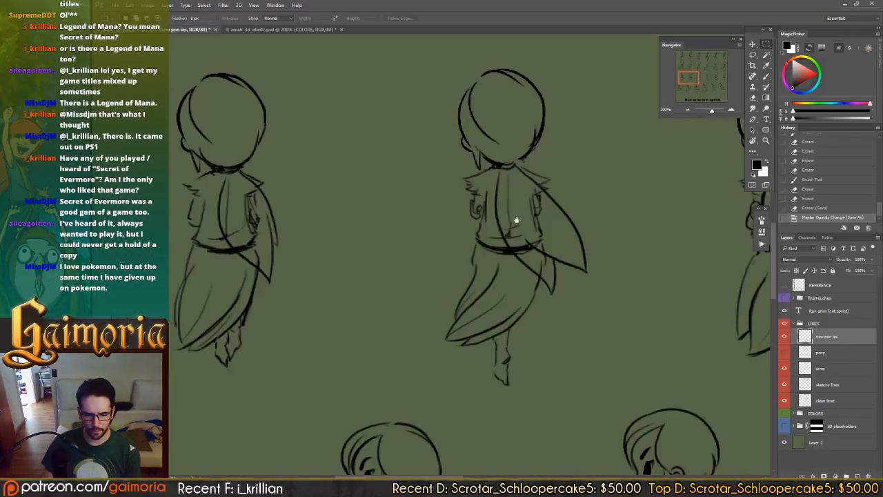
{"action": "left_click_drag", "start_coordinate": [183, 150], "coordinate": [302, 293]}
- Compare the ponytail shapes and swing across all the back-view run frames
{"action": "left_click_drag", "start_coordinate": [566, 187], "coordinate": [364, 183]}
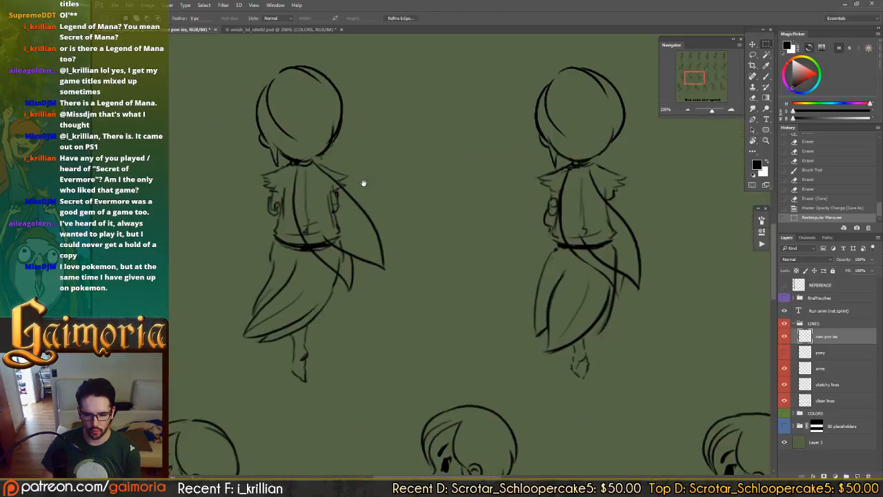
{"action": "left_click_drag", "start_coordinate": [621, 184], "coordinate": [200, 195]}
{"action": "left_click_drag", "start_coordinate": [333, 196], "coordinate": [1, 197]}
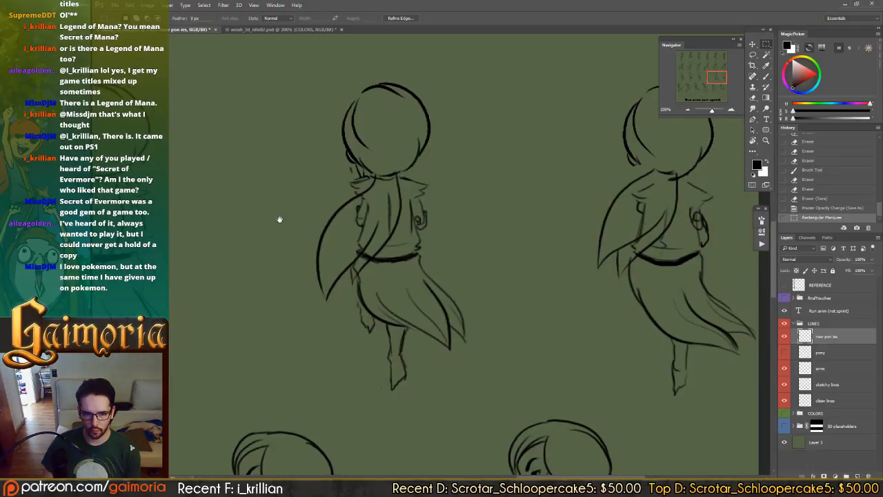
{"action": "mouse_move", "coordinate": [280, 219]}
{"action": "left_mouse_down"}
{"action": "mouse_move", "coordinate": [175, 210]}
{"action": "mouse_move", "coordinate": [697, 227]}
{"action": "left_mouse_up"}
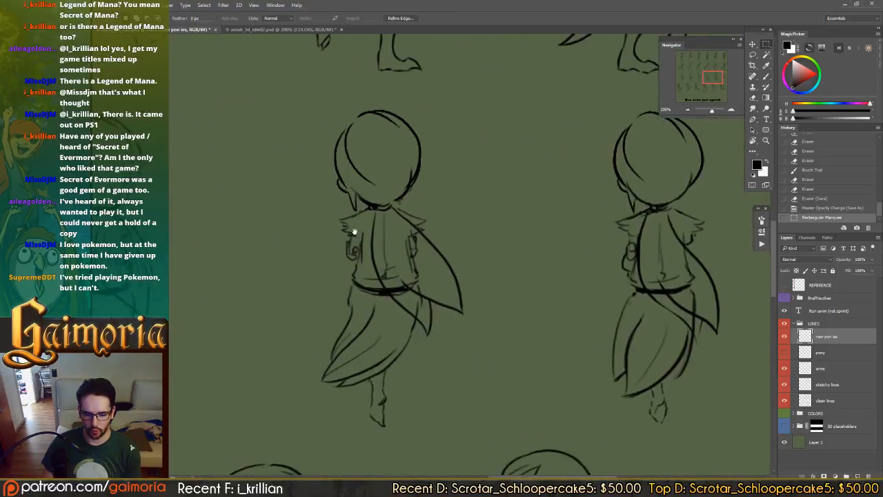
{"action": "left_click_drag", "start_coordinate": [304, 231], "coordinate": [607, 199]}
{"action": "left_click_drag", "start_coordinate": [436, 200], "coordinate": [172, 200]}
{"action": "left_click_drag", "start_coordinate": [539, 193], "coordinate": [227, 197]}
{"action": "left_click_drag", "start_coordinate": [547, 213], "coordinate": [348, 206]}
{"action": "left_click_drag", "start_coordinate": [431, 207], "coordinate": [243, 201]}
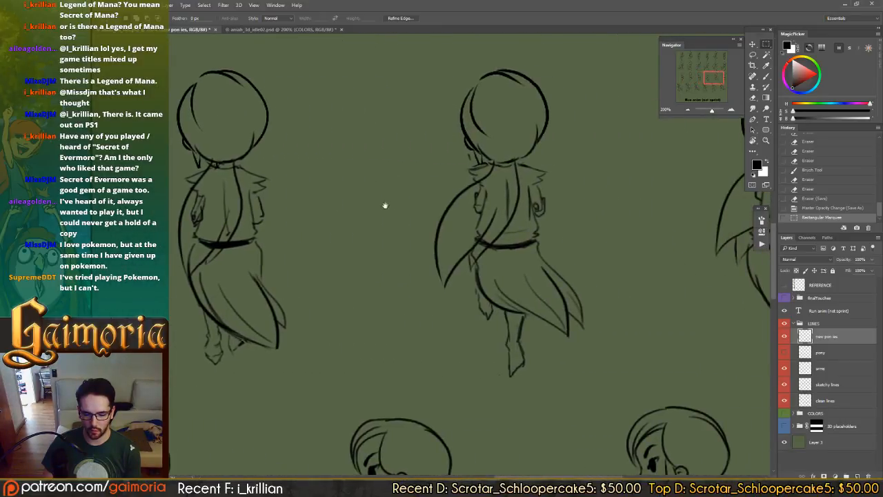
{"action": "left_click_drag", "start_coordinate": [451, 208], "coordinate": [571, 202]}
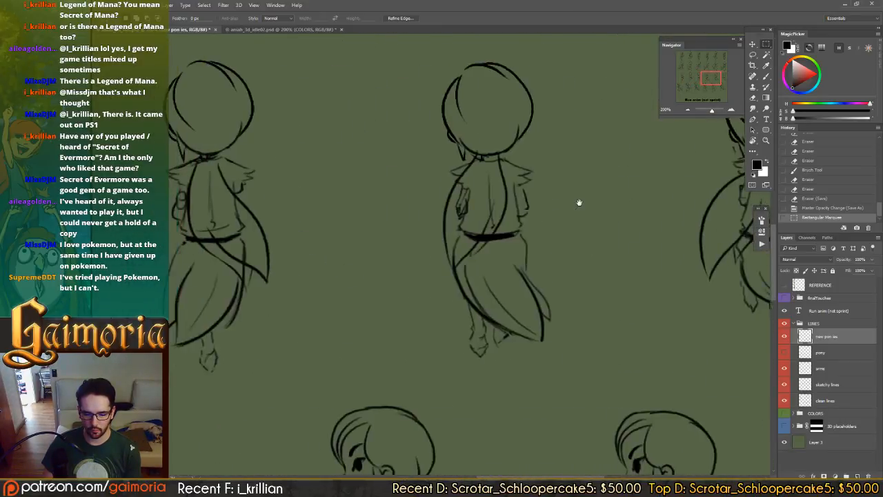
{"action": "left_click_drag", "start_coordinate": [285, 207], "coordinate": [254, 221]}
{"action": "left_click_drag", "start_coordinate": [494, 224], "coordinate": [207, 216]}
{"action": "left_click_drag", "start_coordinate": [212, 247], "coordinate": [299, 246]}
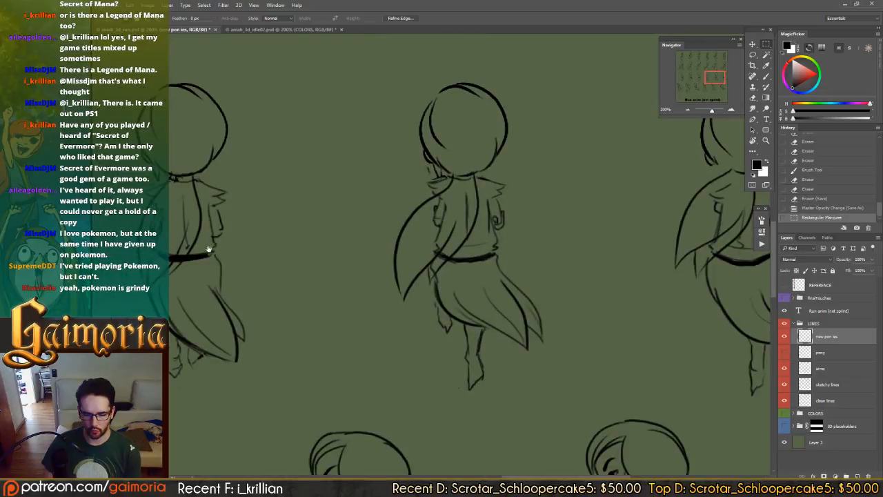
{"action": "left_click_drag", "start_coordinate": [209, 249], "coordinate": [559, 229]}
{"action": "left_click_drag", "start_coordinate": [259, 249], "coordinate": [558, 229]}
{"action": "left_click_drag", "start_coordinate": [448, 230], "coordinate": [562, 242]}
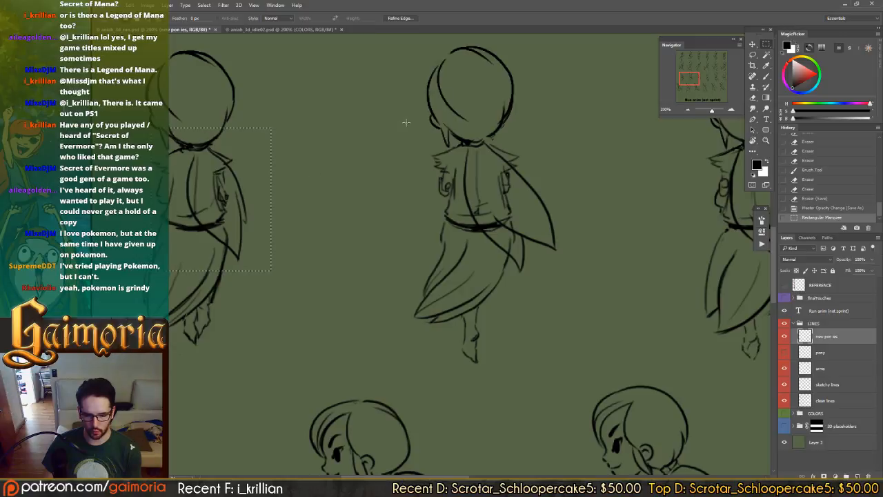
- Delete the second back-view frame's ponytail, then marquee-select a neighbouring frame's ponytail, move it and deselect
{"action": "left_click_drag", "start_coordinate": [406, 128], "coordinate": [594, 332]}
{"action": "key", "text": "Delete"}
{"action": "mouse_move", "coordinate": [160, 120]}
{"action": "left_mouse_down"}
{"action": "mouse_move", "coordinate": [289, 259]}
{"action": "mouse_move", "coordinate": [247, 222]}
{"action": "mouse_move", "coordinate": [508, 222]}
{"action": "mouse_move", "coordinate": [500, 236]}
{"action": "mouse_move", "coordinate": [374, 237]}
{"action": "left_mouse_up"}
{"action": "key", "text": "v"}
{"action": "key", "text": "ctrl+d"}
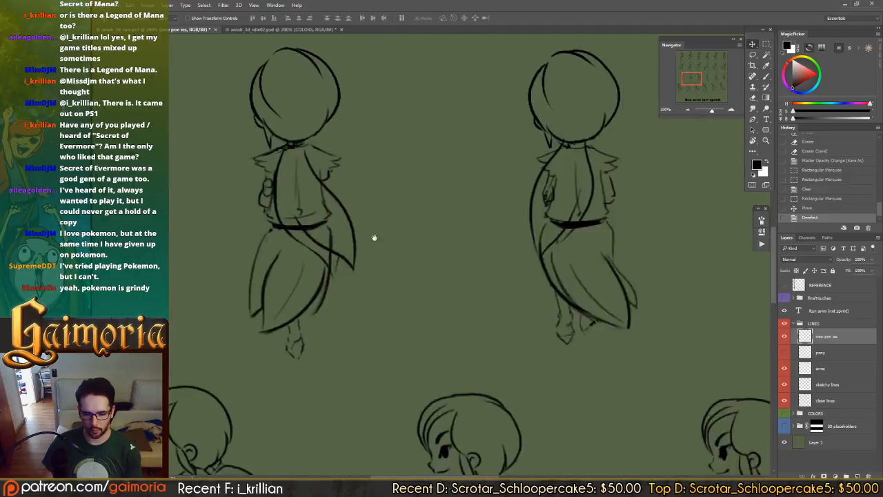
{"action": "left_click_drag", "start_coordinate": [542, 242], "coordinate": [287, 240]}
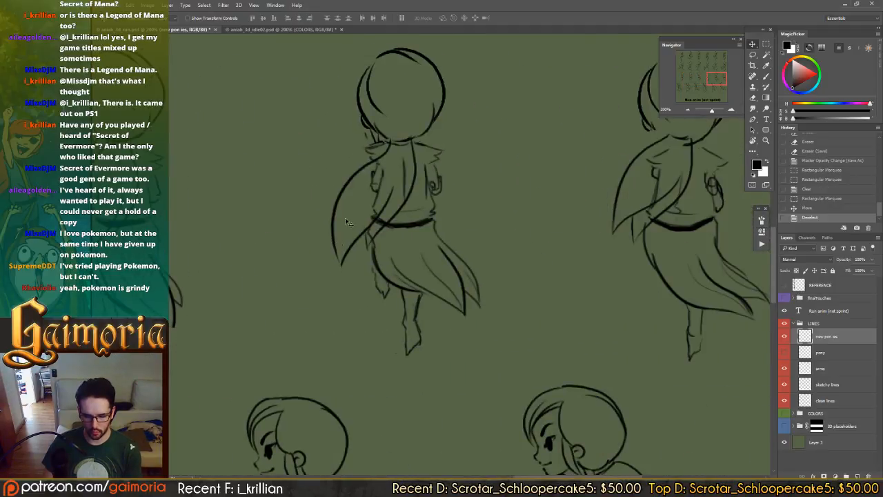
- Duplicate the ponytail from the second-to-last back-view run frame onto the first back-view frame and save the document
{"action": "key", "text": "m"}
{"action": "left_click_drag", "start_coordinate": [291, 119], "coordinate": [478, 304]}
{"action": "left_click_drag", "start_coordinate": [224, 266], "coordinate": [368, 264]}
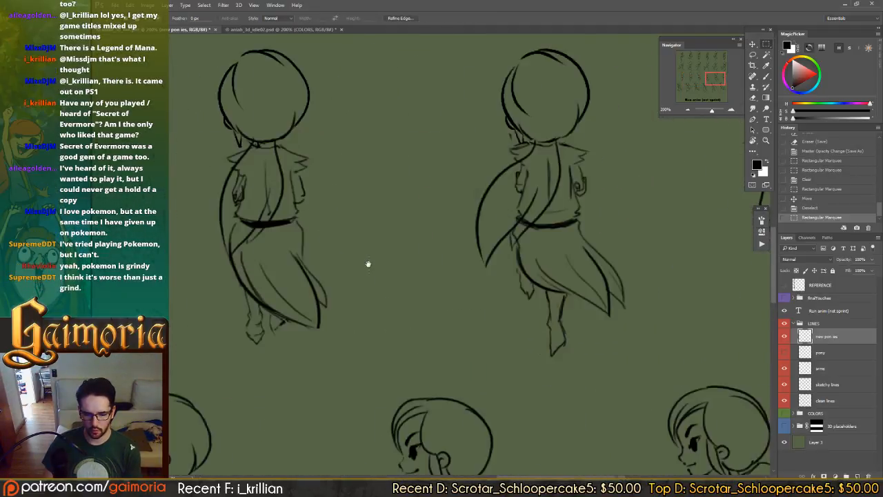
{"action": "key", "text": "v"}
{"action": "left_click_drag", "start_coordinate": [580, 208], "coordinate": [285, 208]}
{"action": "left_click_drag", "start_coordinate": [446, 220], "coordinate": [603, 218]}
{"action": "left_click_drag", "start_coordinate": [677, 221], "coordinate": [250, 232]}
{"action": "left_click_drag", "start_coordinate": [429, 238], "coordinate": [727, 236]}
{"action": "left_click_drag", "start_coordinate": [652, 233], "coordinate": [251, 244]}
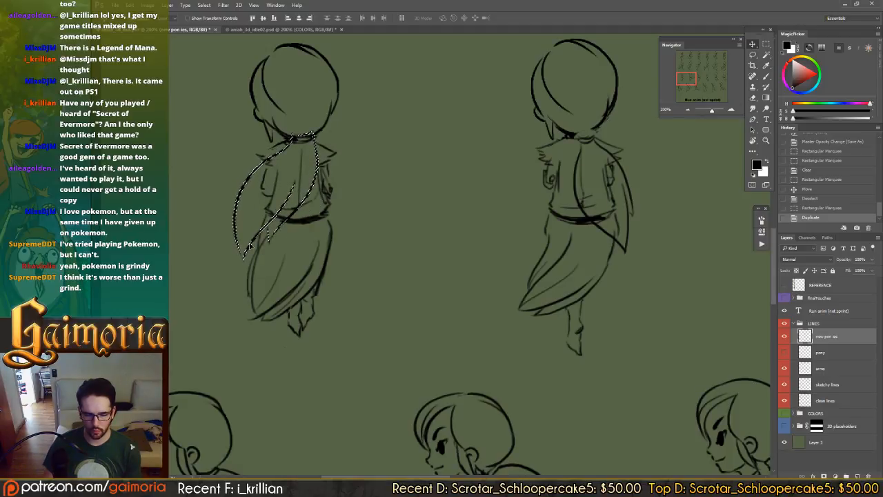
{"action": "key", "text": "ctrl+d"}
{"action": "key", "text": "ctrl+s"}
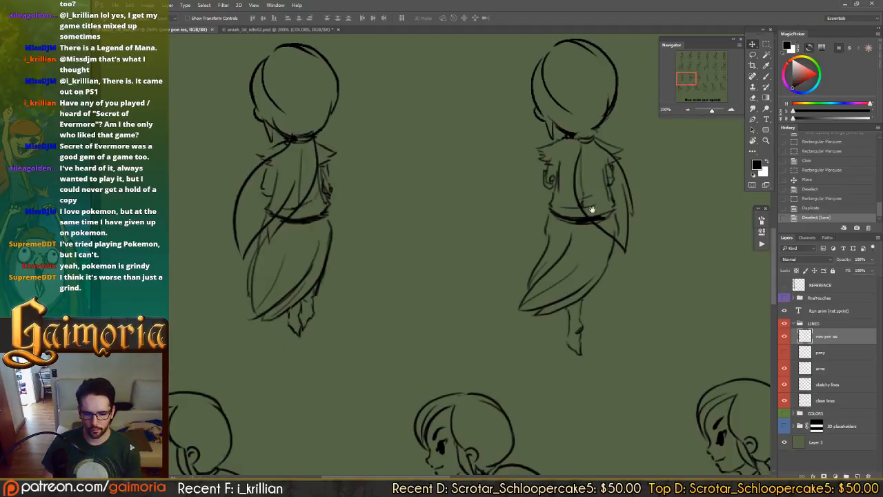
- Hide the green background layer and export the sheet as a PNG, replacing aniah_3d_run.png in the movement folder
{"action": "left_click_drag", "start_coordinate": [646, 215], "coordinate": [378, 210]}
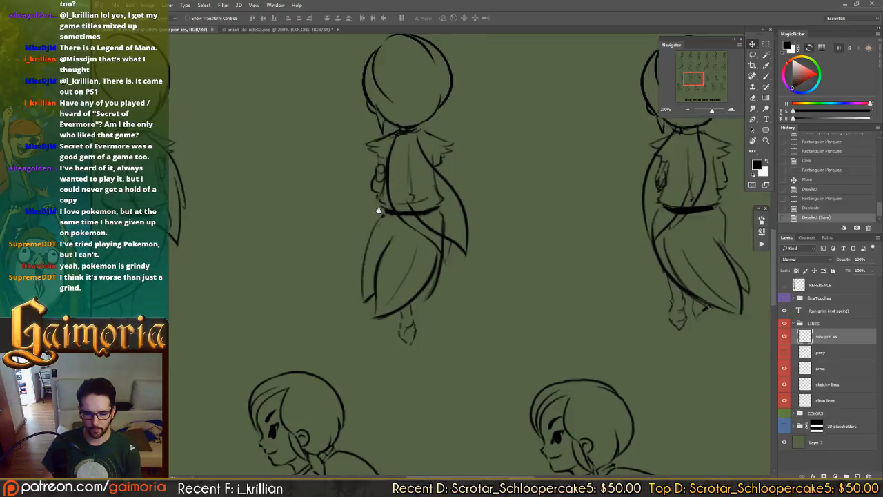
{"action": "left_click", "coordinate": [783, 442]}
{"action": "key", "text": "ctrl+shift+s"}
{"action": "left_click", "coordinate": [373, 279]}
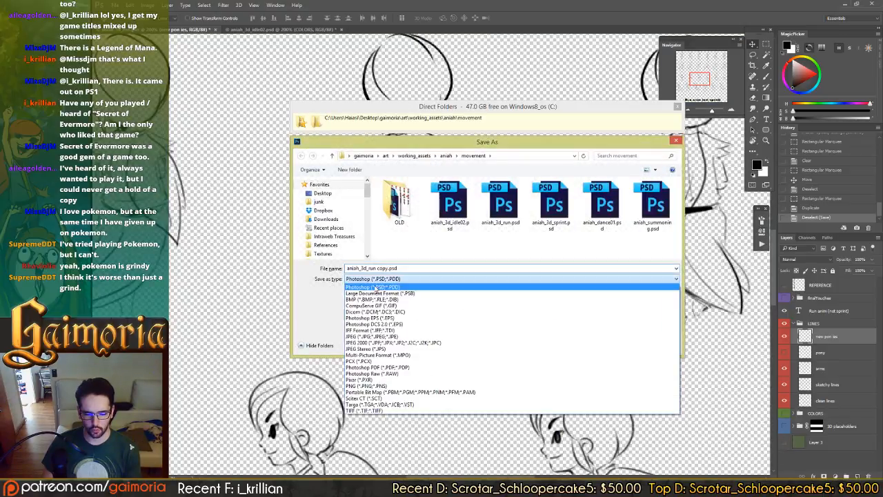
{"action": "left_click", "coordinate": [367, 386]}
{"action": "double_click", "coordinate": [475, 222]}
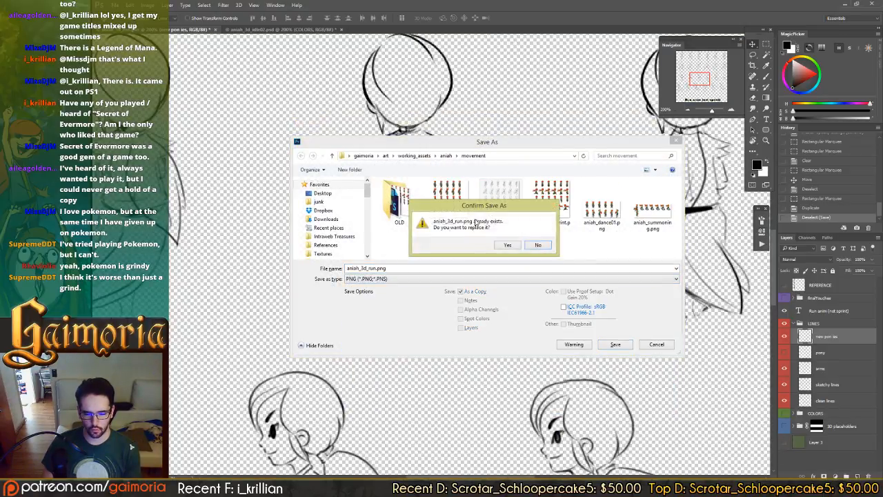
{"action": "left_click", "coordinate": [515, 246]}
{"action": "left_click", "coordinate": [505, 126]}
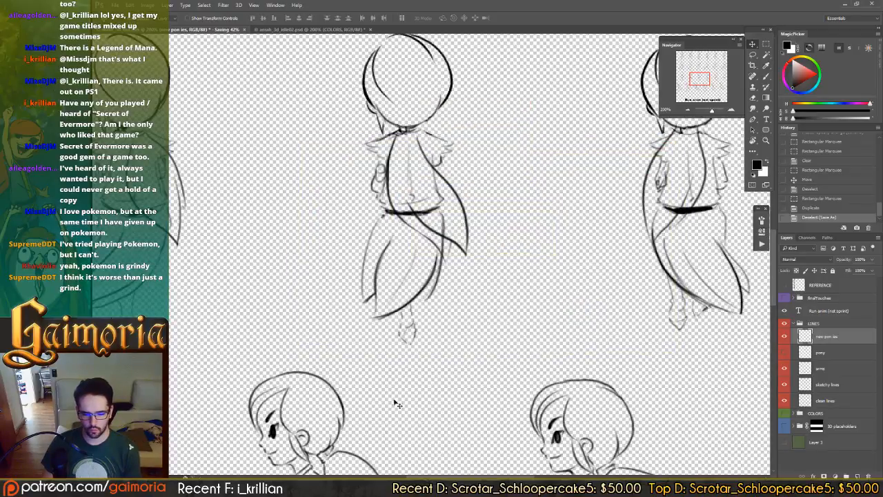
- Switch to File Explorer and copy aniah_3d_run.png from the movement folder into the Aniah folder, replacing the existing file
{"action": "mouse_move", "coordinate": [207, 483]}
{"action": "left_click", "coordinate": [200, 449]}
{"action": "left_click", "coordinate": [264, 452]}
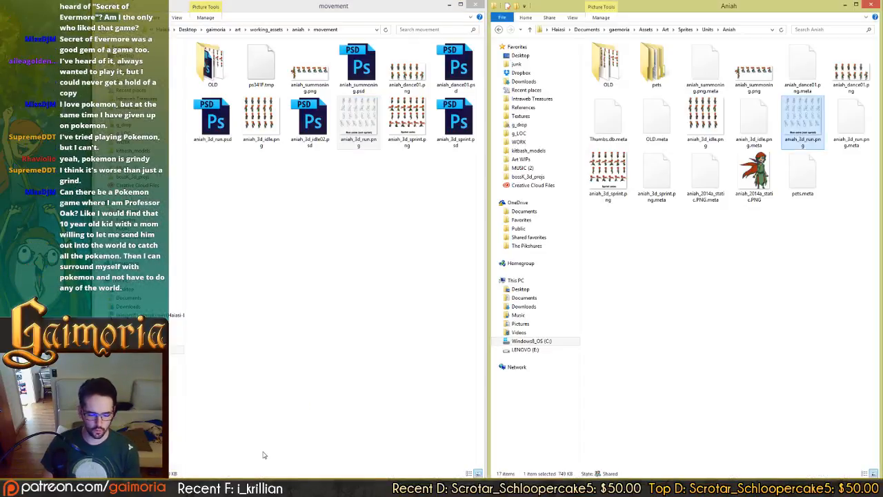
{"action": "left_click", "coordinate": [294, 286]}
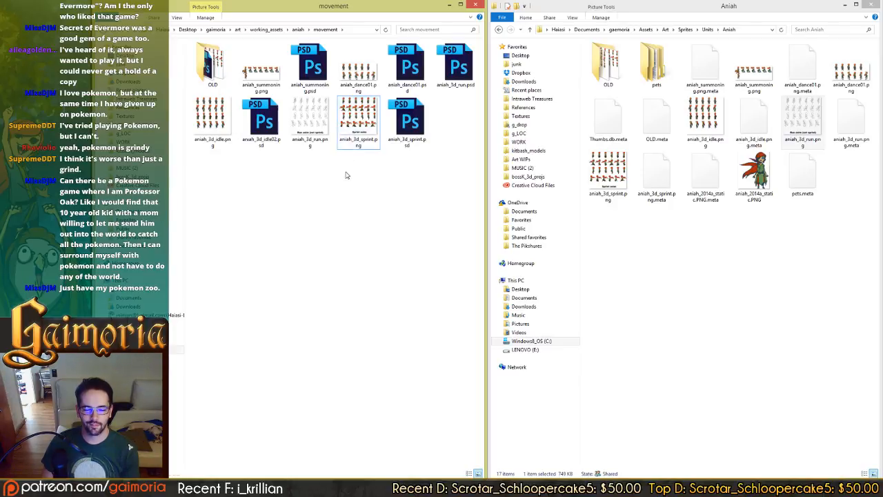
{"action": "left_click_drag", "start_coordinate": [302, 119], "coordinate": [723, 291]}
{"action": "left_click", "coordinate": [752, 301]}
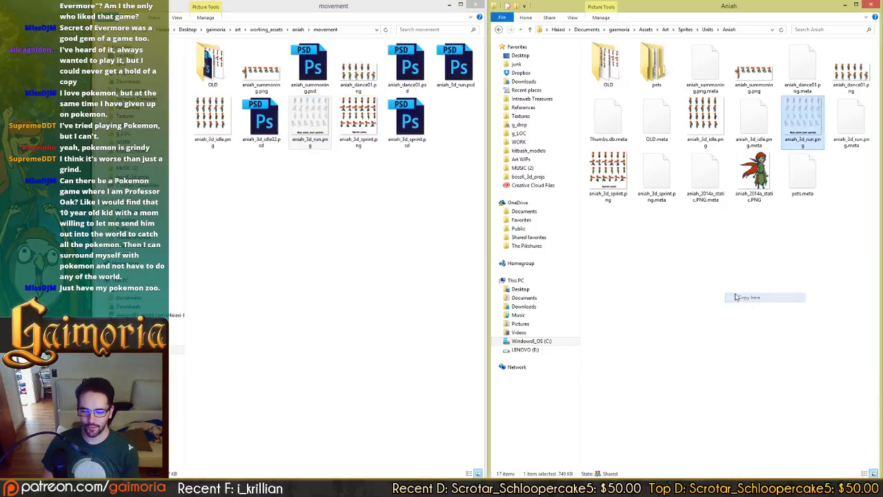
{"action": "key", "text": "Return"}
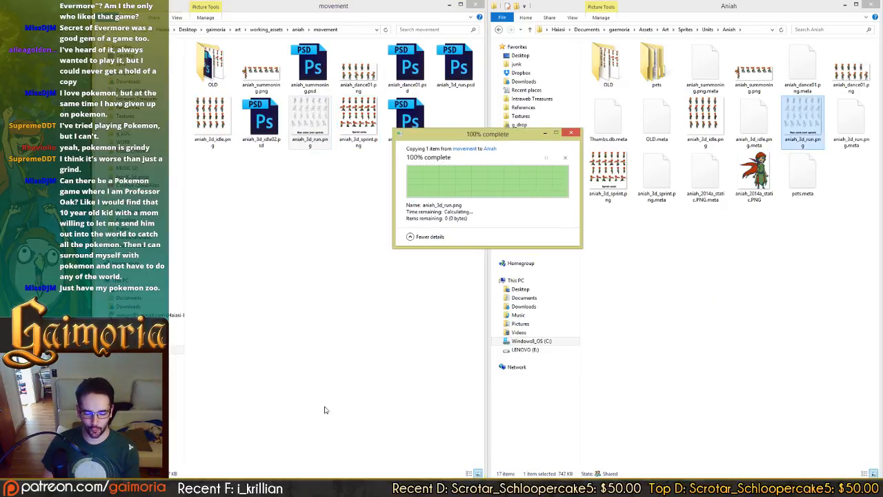
- Check the run animation in the Unity game view, then return to Photoshop and examine the ponytails across the back-view frames
{"action": "mouse_move", "coordinate": [403, 488]}
{"action": "left_click", "coordinate": [402, 445]}
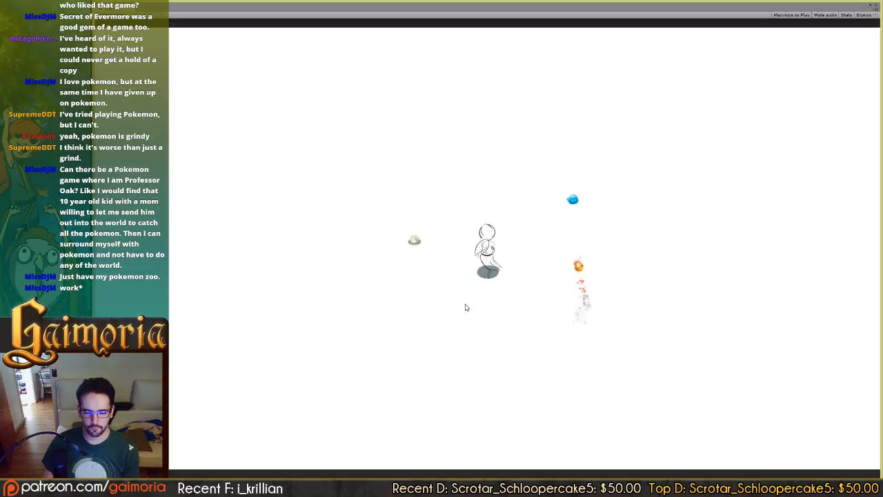
{"action": "key", "text": "alt+Tab"}
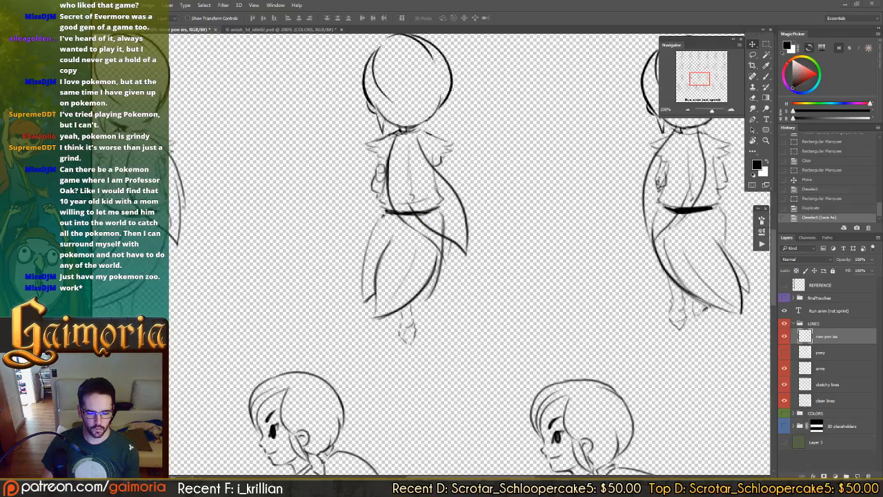
{"action": "key", "text": "ctrl+minus"}
{"action": "key", "text": "ctrl+minus"}
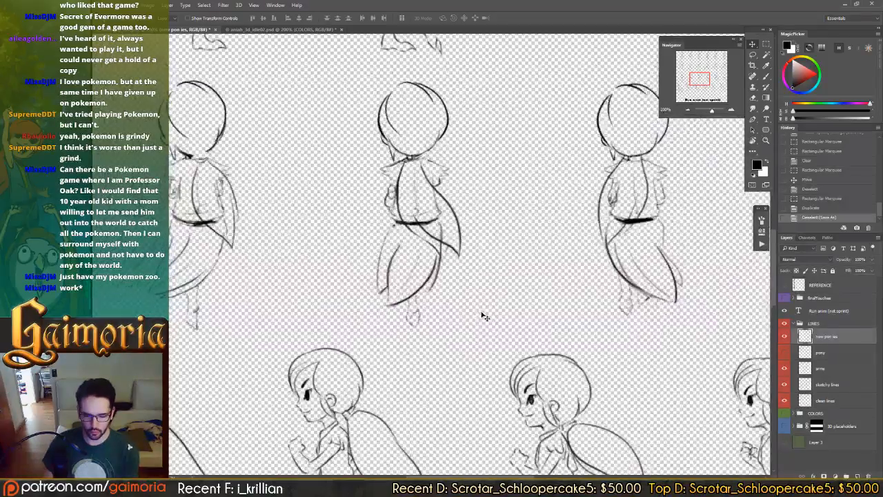
{"action": "left_click_drag", "start_coordinate": [700, 252], "coordinate": [547, 278]}
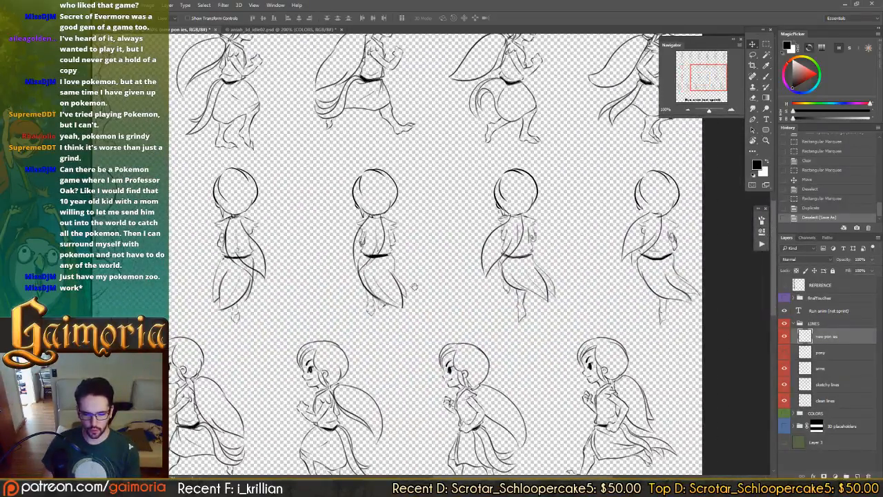
{"action": "left_click_drag", "start_coordinate": [307, 301], "coordinate": [324, 275]}
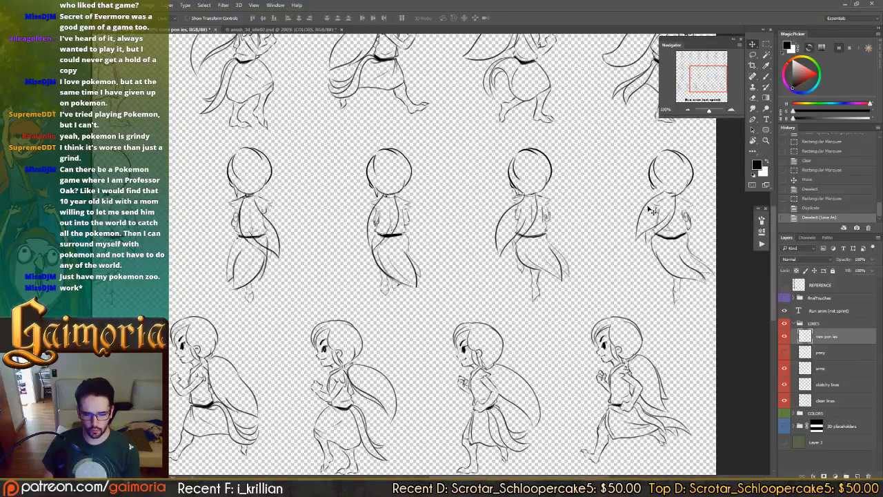
{"action": "left_click_drag", "start_coordinate": [400, 221], "coordinate": [542, 217]}
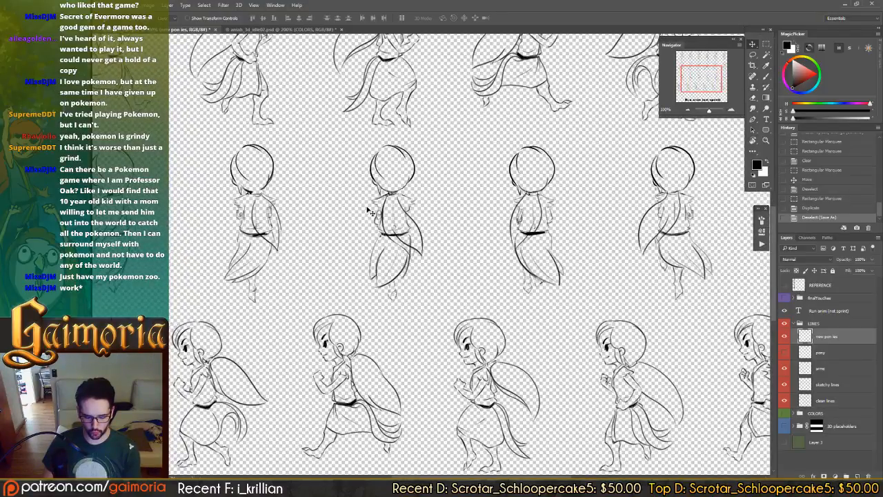
- Delete the ponytail lines from the second back-view run frame
{"action": "key", "text": "m"}
{"action": "left_click_drag", "start_coordinate": [316, 179], "coordinate": [216, 309]}
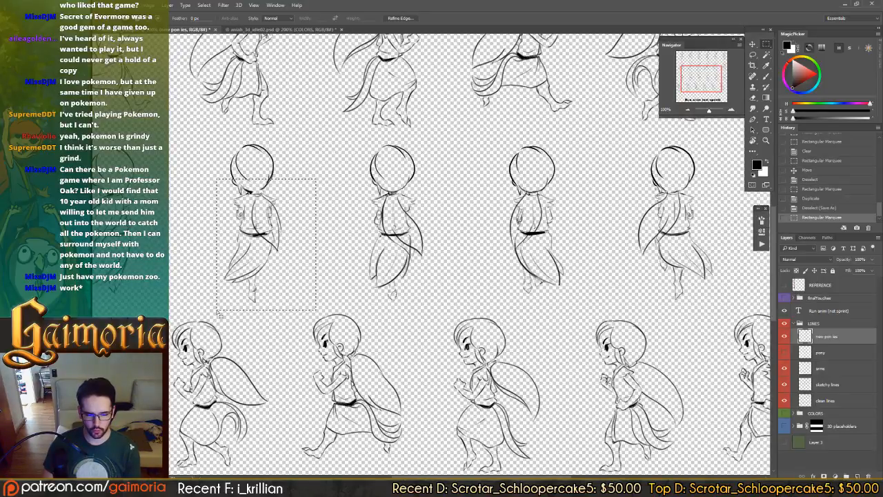
{"action": "key", "text": "Delete"}
{"action": "key", "text": "ctrl+d"}
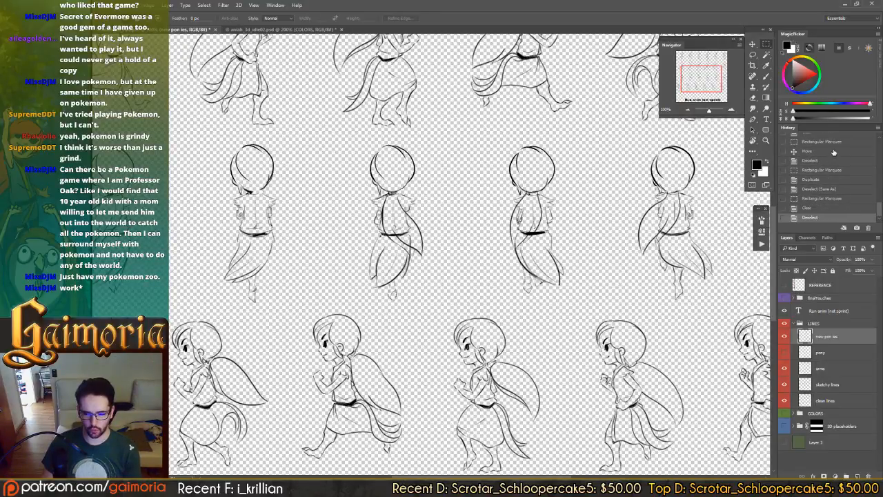
- Revert the document to the Master Opacity Change history state and save it
{"action": "scroll", "coordinate": [832, 155], "scroll_direction": "up", "scroll_amount": 1}
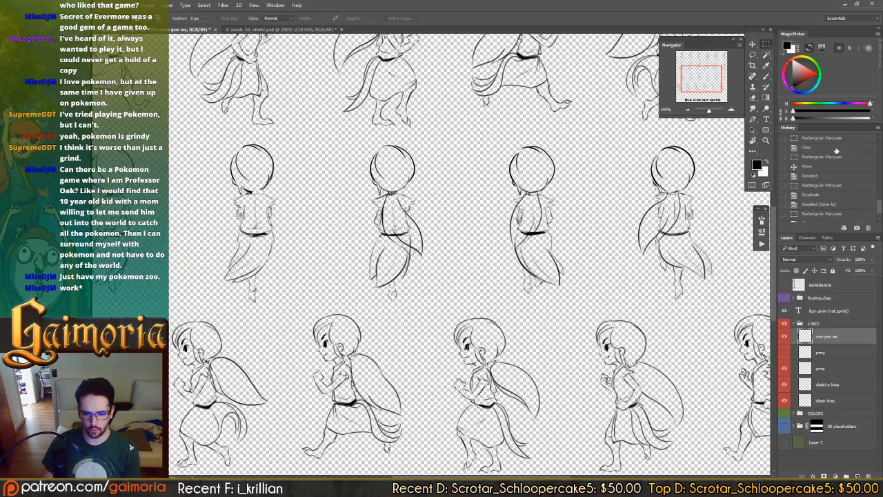
{"action": "left_click", "coordinate": [836, 149]}
{"action": "scroll", "coordinate": [836, 150], "scroll_direction": "up", "scroll_amount": 2}
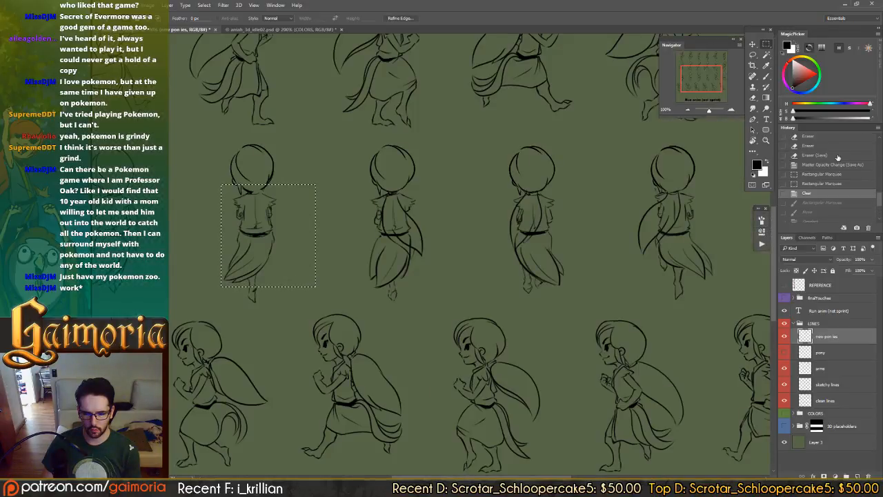
{"action": "left_click", "coordinate": [836, 155]}
{"action": "left_click", "coordinate": [834, 166]}
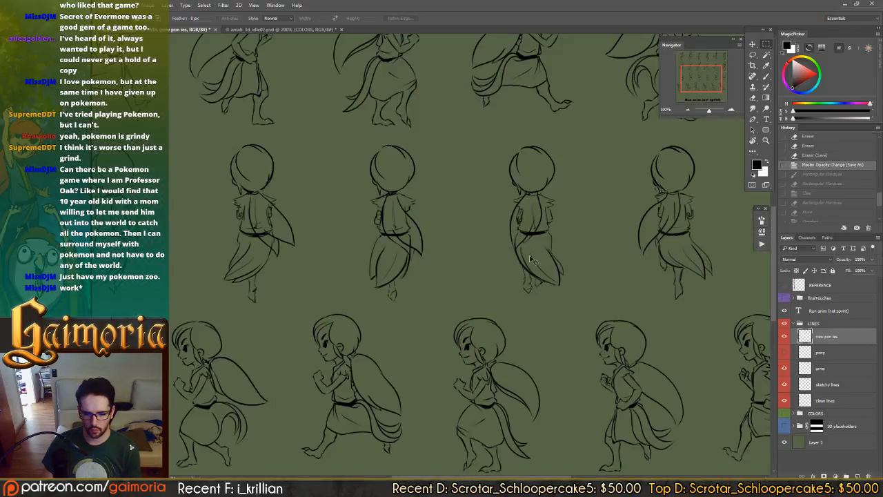
{"action": "key", "text": "v"}
{"action": "left_click_drag", "start_coordinate": [505, 323], "coordinate": [599, 318]}
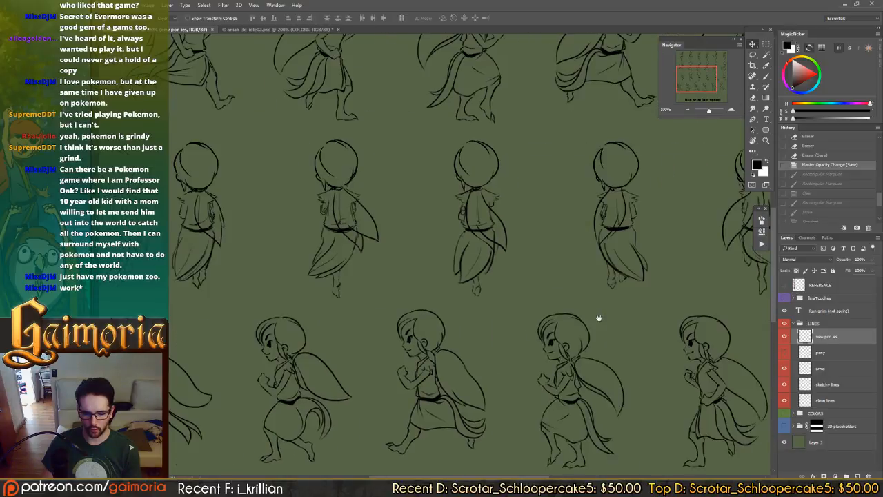
- Select the ponytail on the last back-view run frame, nudge it left, and reshape it with Free Transform
{"action": "left_click_drag", "start_coordinate": [592, 272], "coordinate": [375, 271]}
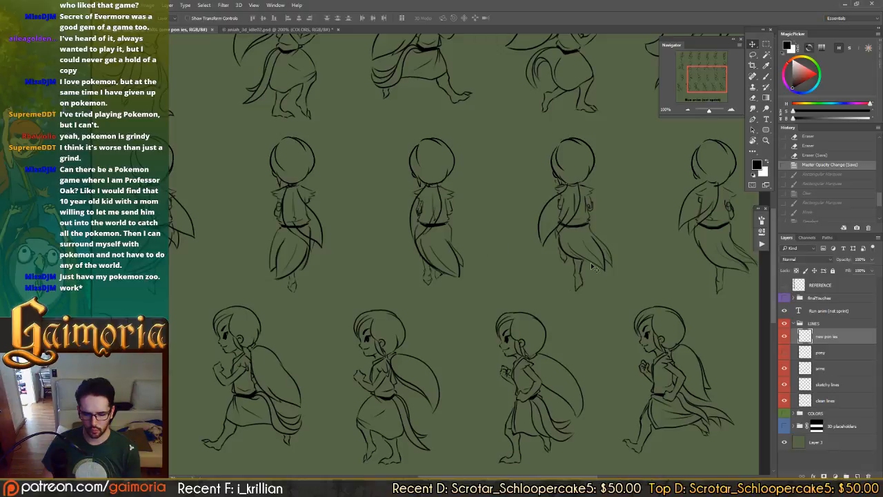
{"action": "key", "text": "m"}
{"action": "left_click_drag", "start_coordinate": [739, 172], "coordinate": [656, 245]}
{"action": "key", "text": "ctrl+Left"}
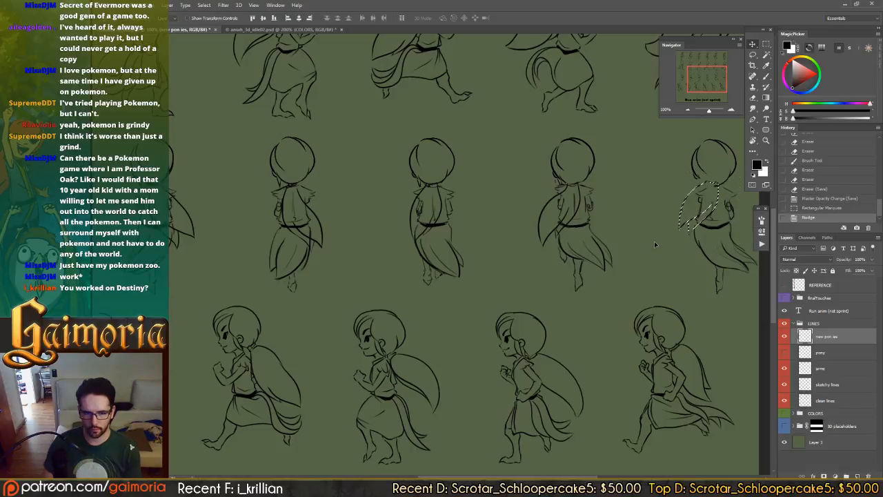
{"action": "key", "text": "ctrl+t"}
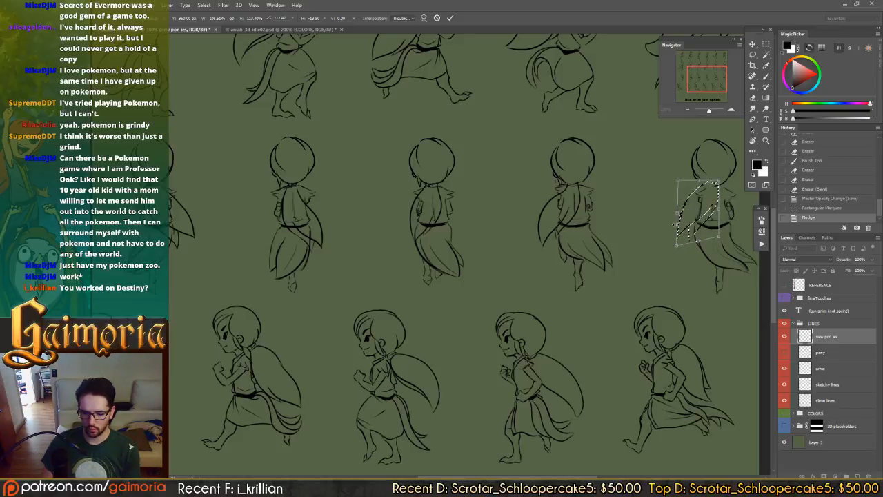
{"action": "key", "text": "Return"}
{"action": "key", "text": "ctrl+d"}
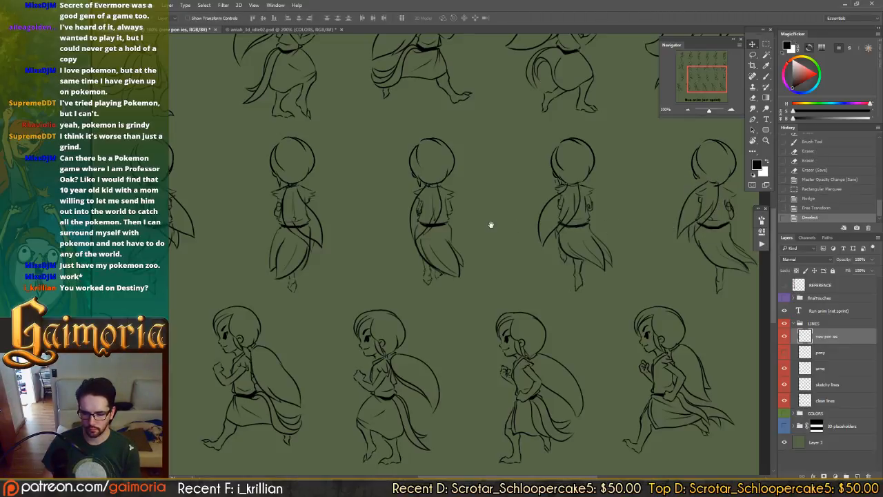
- Lasso the ponytail on the last back-view frame and rotate it slightly clockwise about a pivot at the neck
{"action": "left_click_drag", "start_coordinate": [491, 224], "coordinate": [547, 223]}
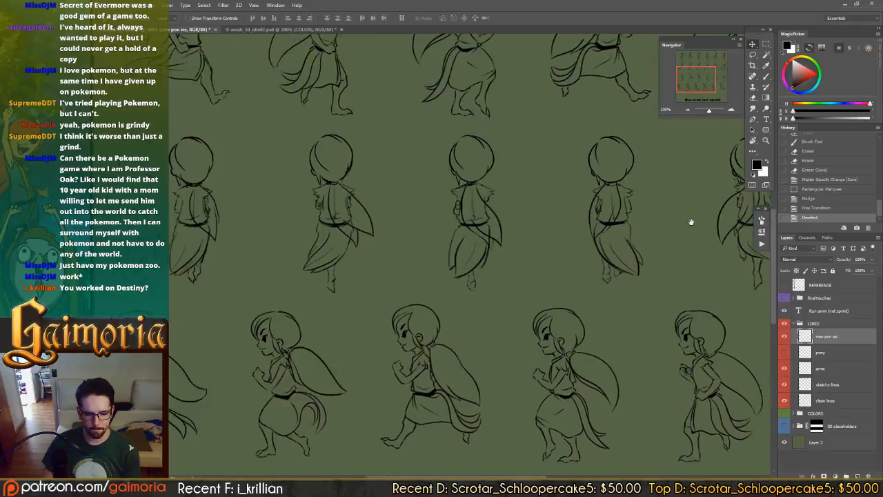
{"action": "left_click_drag", "start_coordinate": [690, 221], "coordinate": [484, 222]}
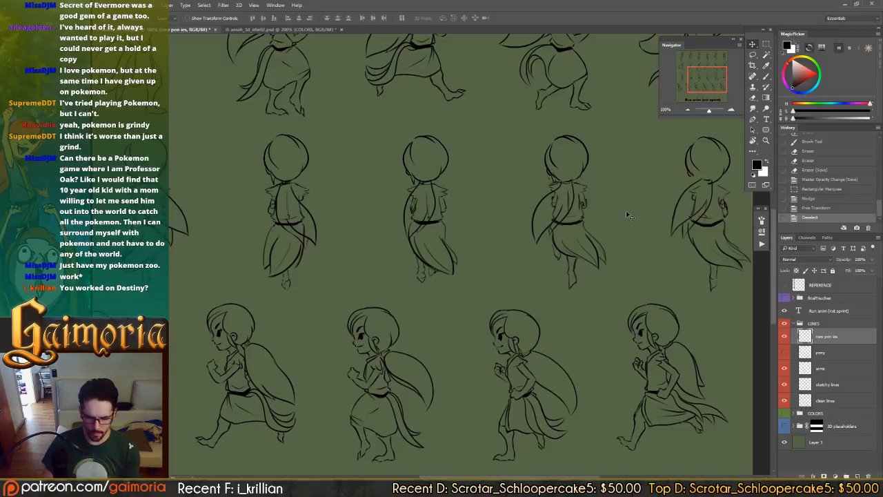
{"action": "key", "text": "l"}
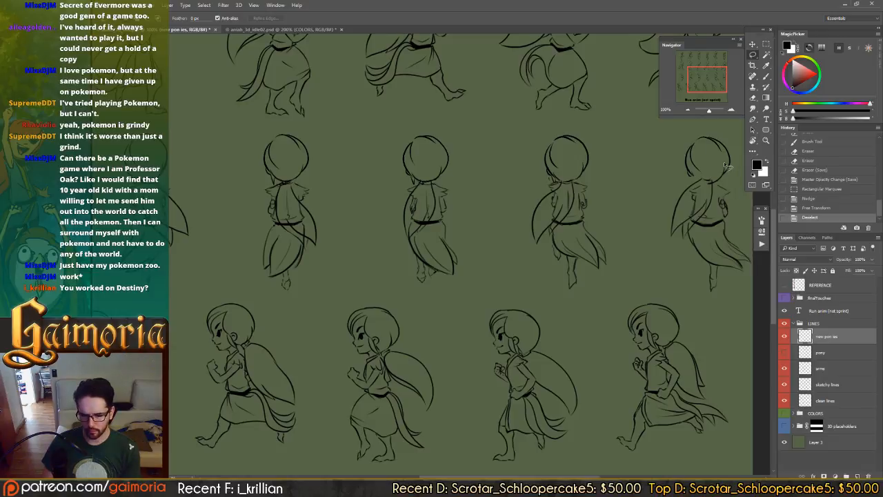
{"action": "left_click_drag", "start_coordinate": [737, 187], "coordinate": [735, 182]}
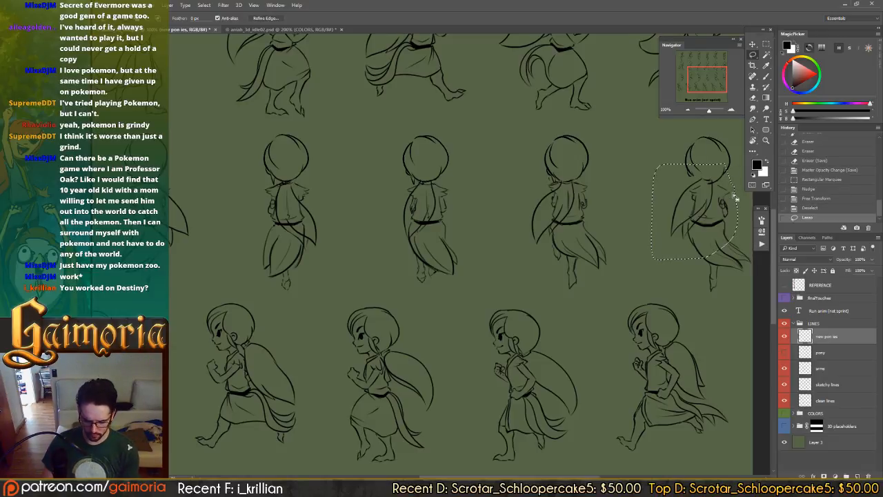
{"action": "key", "text": "ctrl+t"}
{"action": "left_click", "coordinate": [705, 181], "text": "alt"}
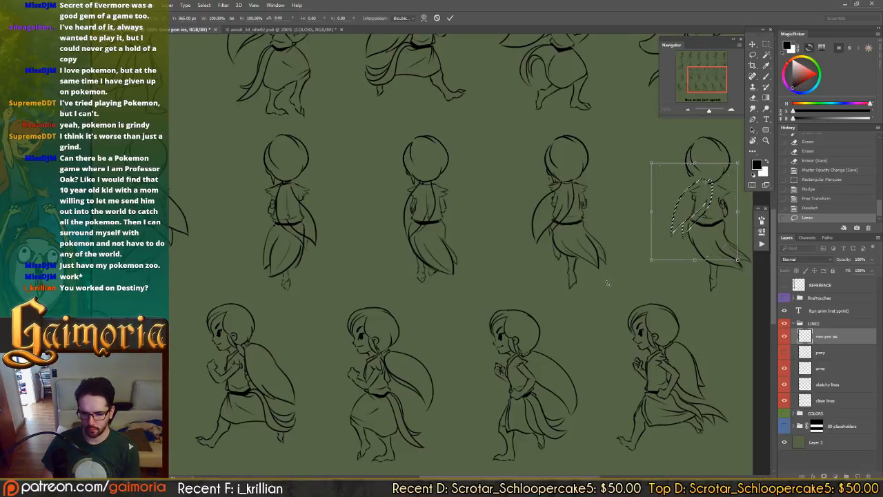
{"action": "left_click_drag", "start_coordinate": [605, 287], "coordinate": [596, 280]}
- Warp the lassoed ponytail on the last back-view frame into a fuller outward curve, deselect it and save the document
{"action": "right_click", "coordinate": [707, 218]}
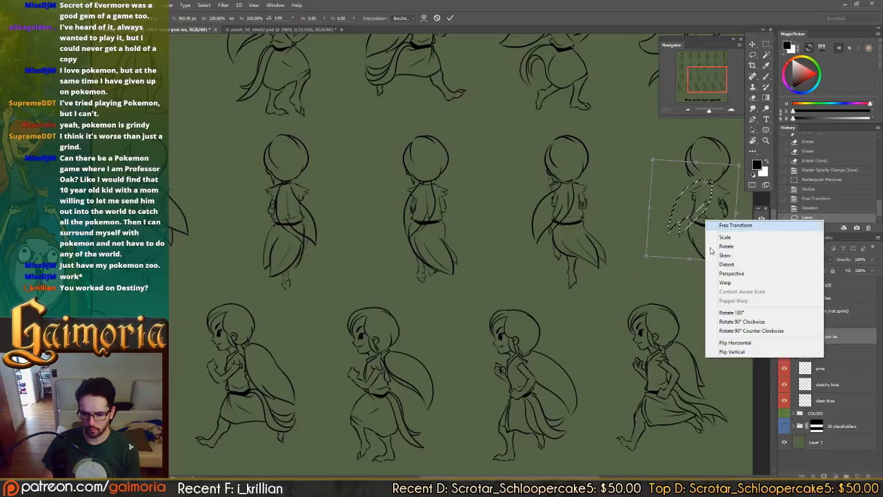
{"action": "left_click", "coordinate": [720, 283]}
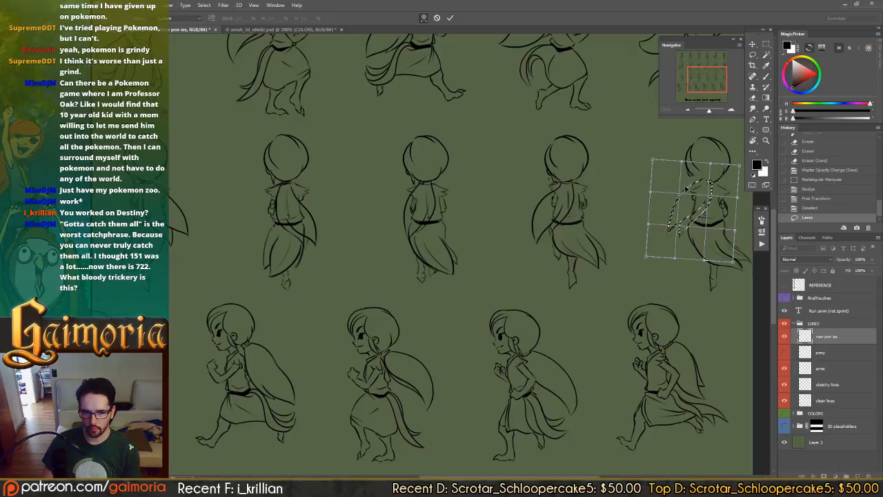
{"action": "mouse_move", "coordinate": [685, 200]}
{"action": "left_mouse_down"}
{"action": "mouse_move", "coordinate": [654, 260]}
{"action": "mouse_move", "coordinate": [665, 274]}
{"action": "left_mouse_up"}
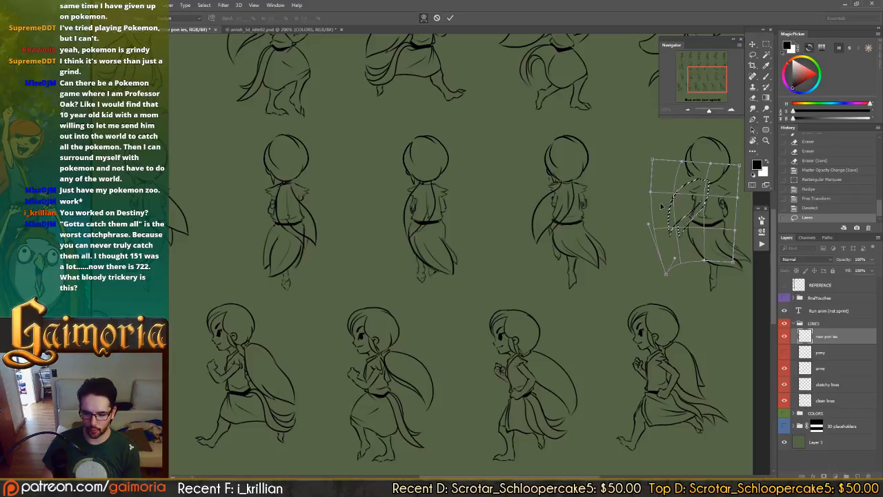
{"action": "left_click_drag", "start_coordinate": [661, 206], "coordinate": [665, 196]}
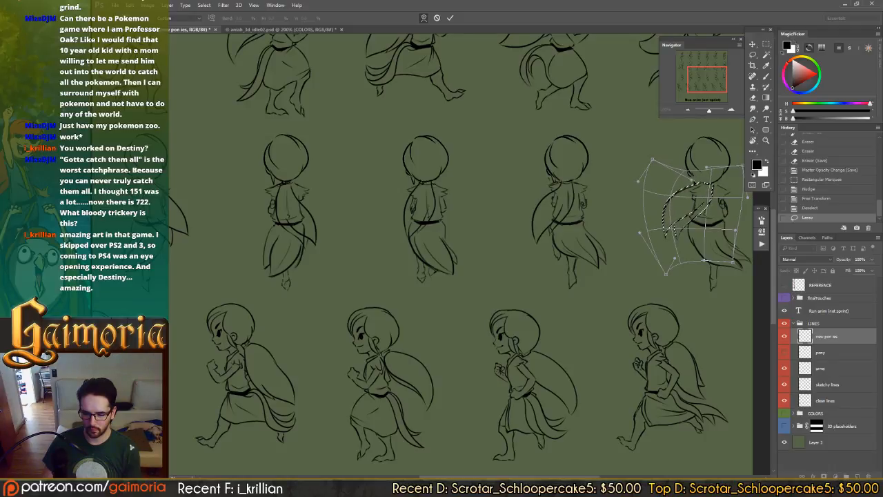
{"action": "left_click_drag", "start_coordinate": [670, 214], "coordinate": [552, 216]}
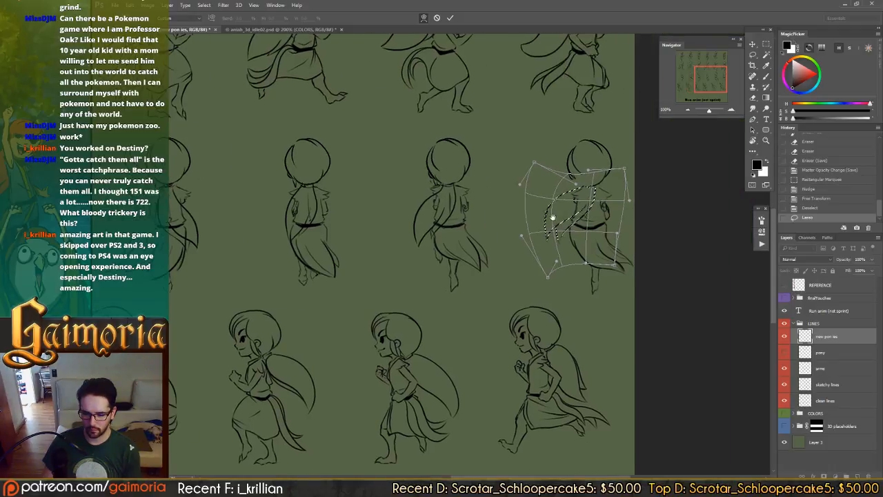
{"action": "left_click_drag", "start_coordinate": [629, 202], "coordinate": [667, 195]}
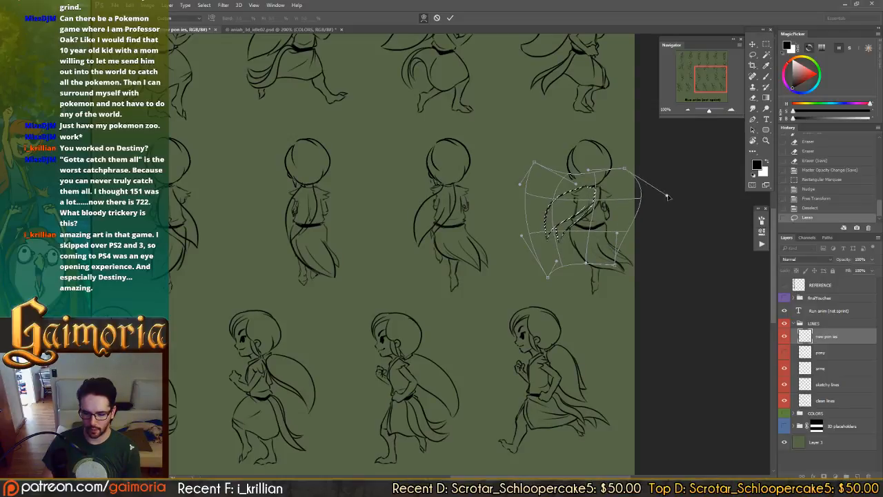
{"action": "left_click_drag", "start_coordinate": [623, 170], "coordinate": [614, 165]}
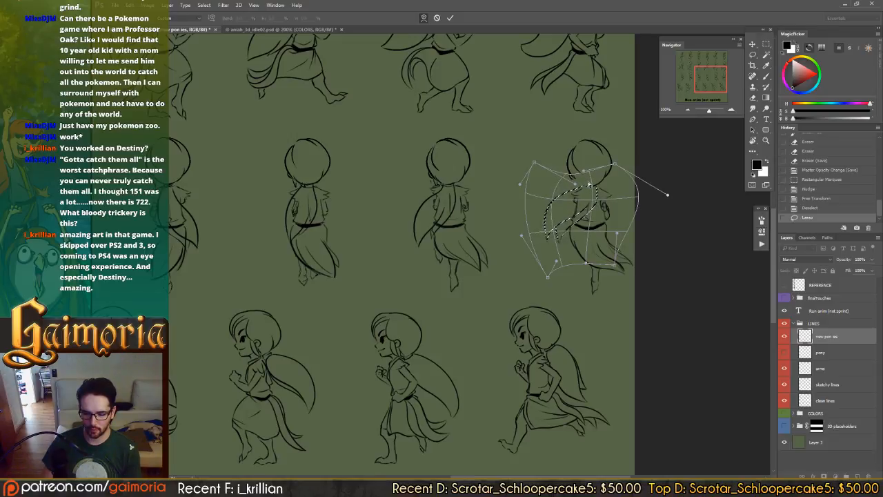
{"action": "key", "text": "Return"}
{"action": "key", "text": "ctrl+d"}
{"action": "key", "text": "v"}
{"action": "key", "text": "ctrl+s"}
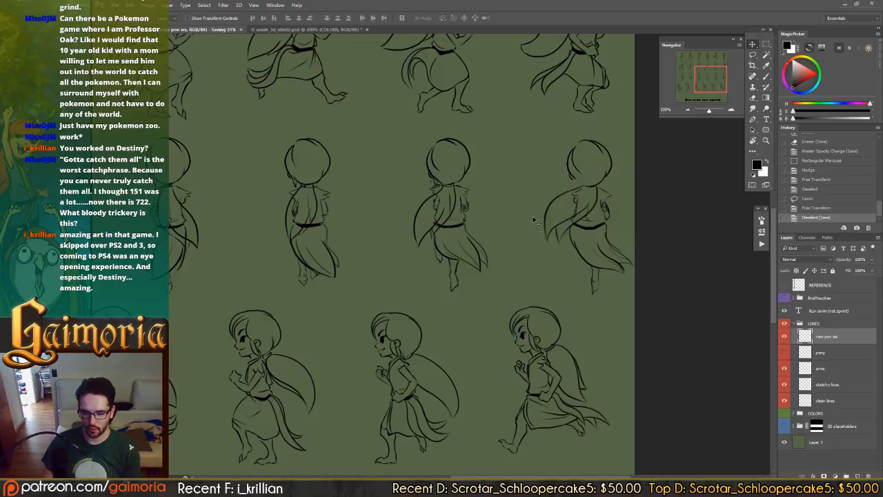
{"action": "left_click_drag", "start_coordinate": [514, 209], "coordinate": [558, 211]}
{"action": "key", "text": "l"}
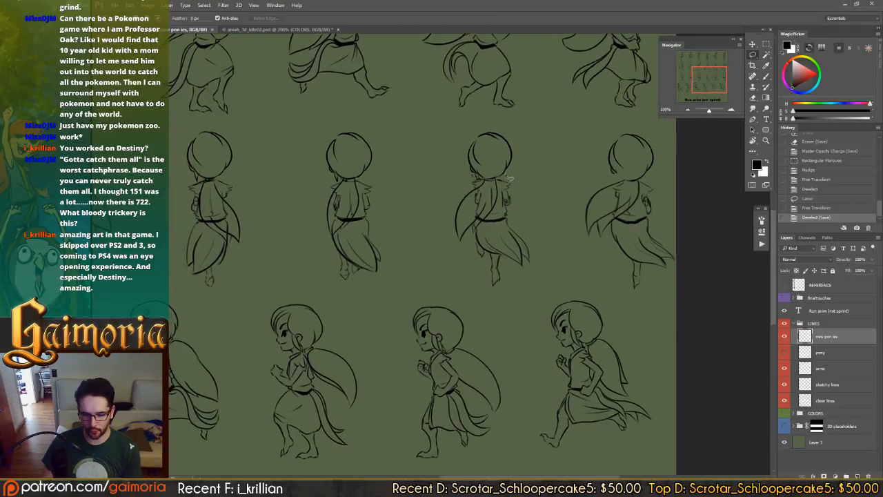
{"action": "left_click_drag", "start_coordinate": [514, 198], "coordinate": [513, 194]}
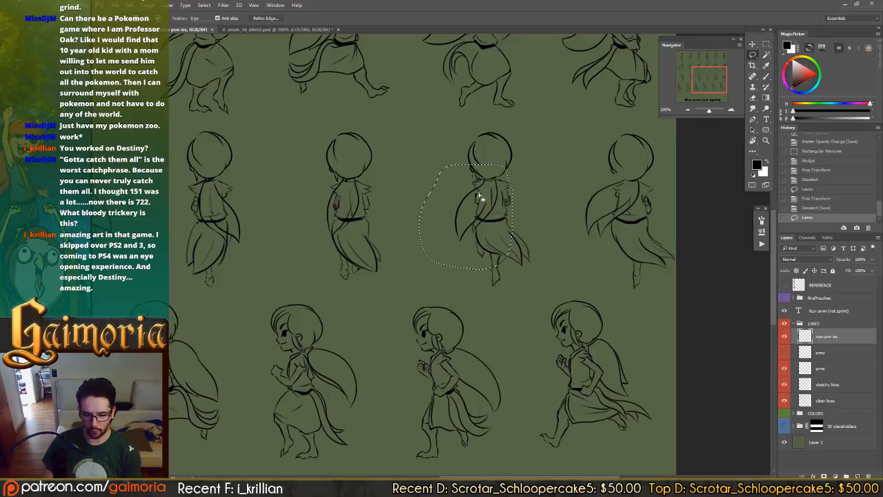
{"action": "key", "text": "ctrl+d"}
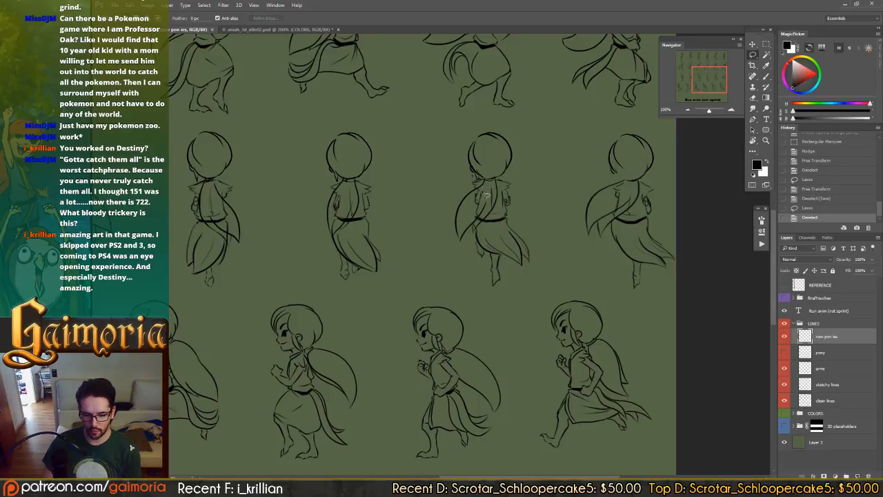
{"action": "left_click_drag", "start_coordinate": [418, 197], "coordinate": [325, 199]}
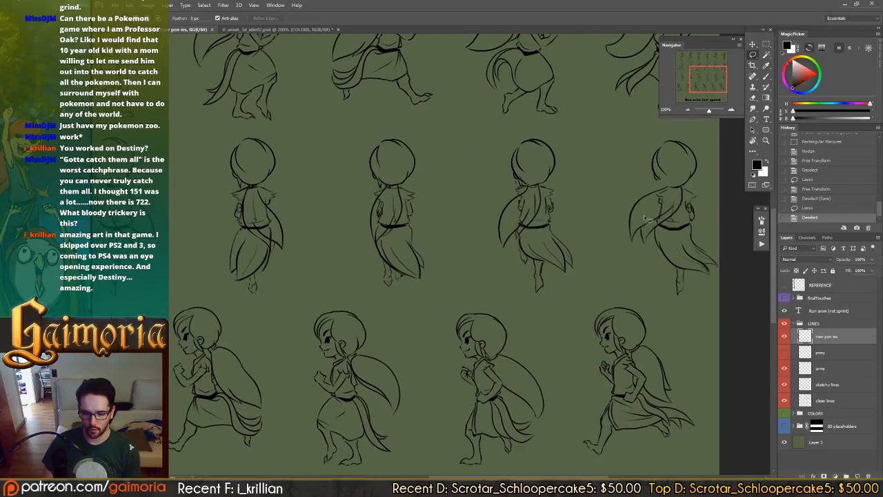
{"action": "left_click_drag", "start_coordinate": [338, 228], "coordinate": [410, 232]}
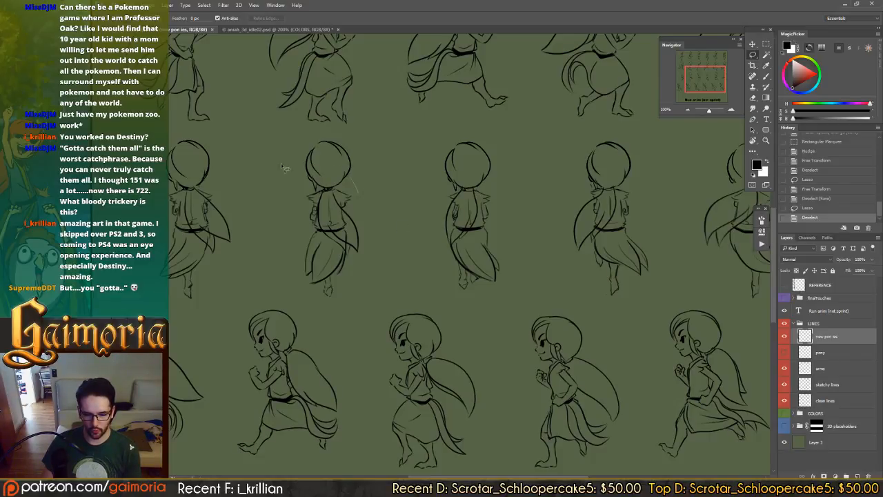
- Lasso the ponytail on the fourth-from-last back-view run frame and nudge it left
{"action": "mouse_move", "coordinate": [283, 167]}
{"action": "left_mouse_down"}
{"action": "mouse_move", "coordinate": [374, 256]}
{"action": "mouse_move", "coordinate": [325, 166]}
{"action": "left_mouse_up"}
{"action": "key", "text": "v"}
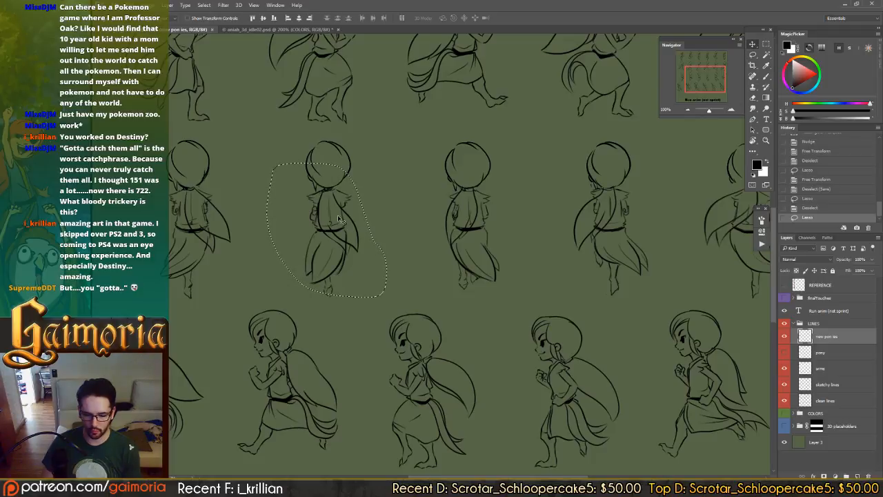
{"action": "key", "text": "Left"}
{"action": "right_click", "coordinate": [338, 218]}
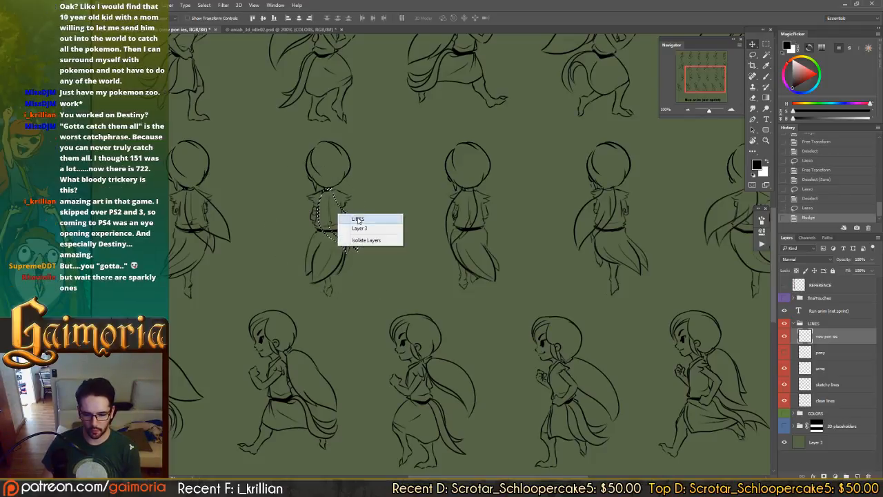
{"action": "key", "text": "Escape"}
- Warp the selected ponytail so its outer edge and tip bow away from the body, and clear the selection
{"action": "key", "text": "ctrl+t"}
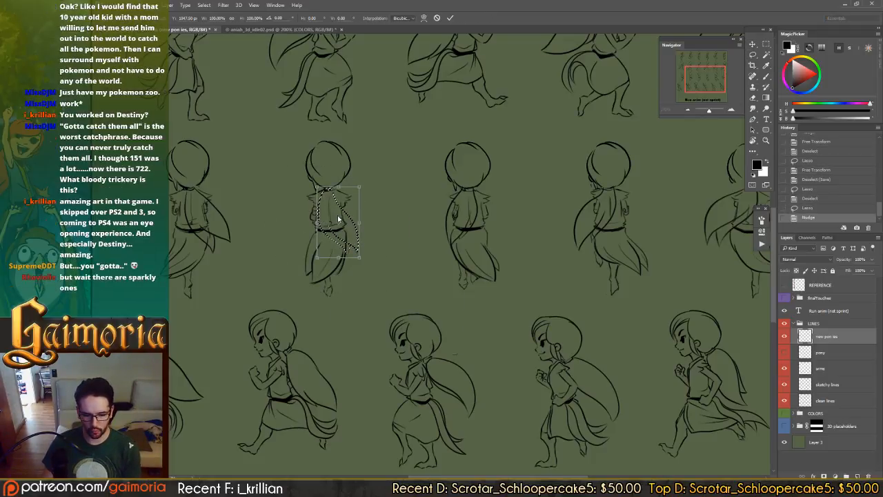
{"action": "right_click", "coordinate": [338, 217]}
{"action": "left_click", "coordinate": [359, 278]}
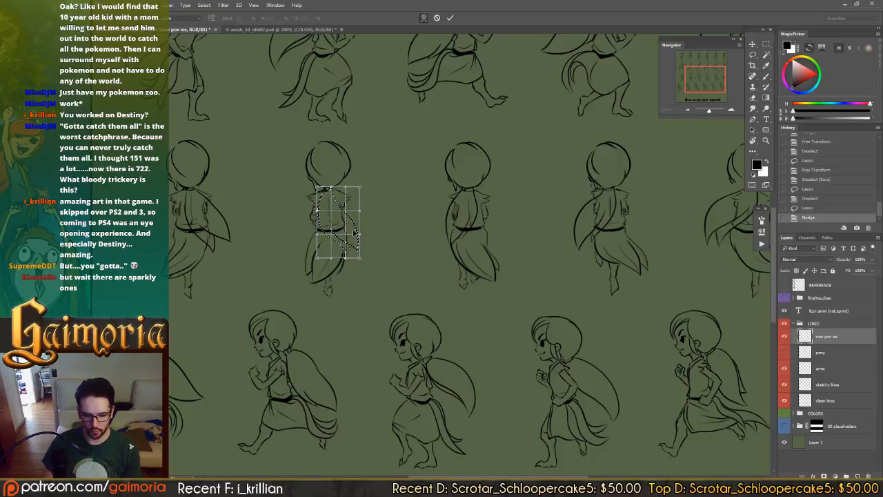
{"action": "left_click_drag", "start_coordinate": [364, 229], "coordinate": [351, 238]}
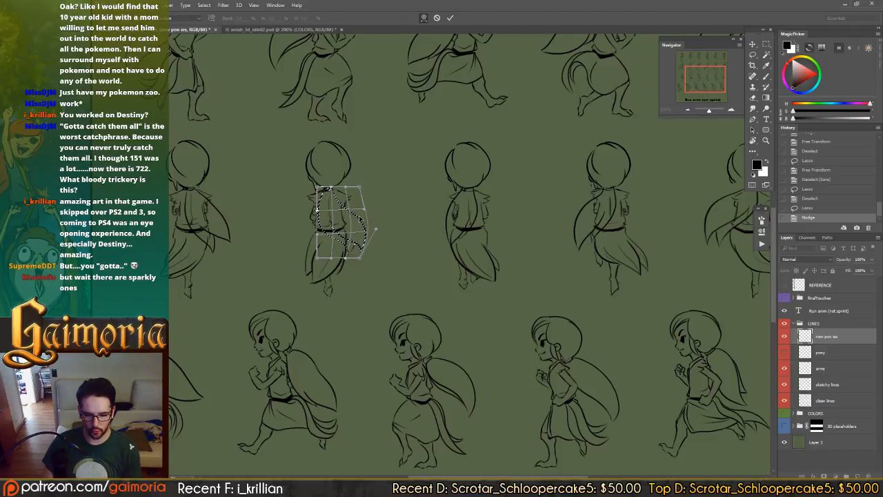
{"action": "left_click_drag", "start_coordinate": [362, 215], "coordinate": [363, 213]}
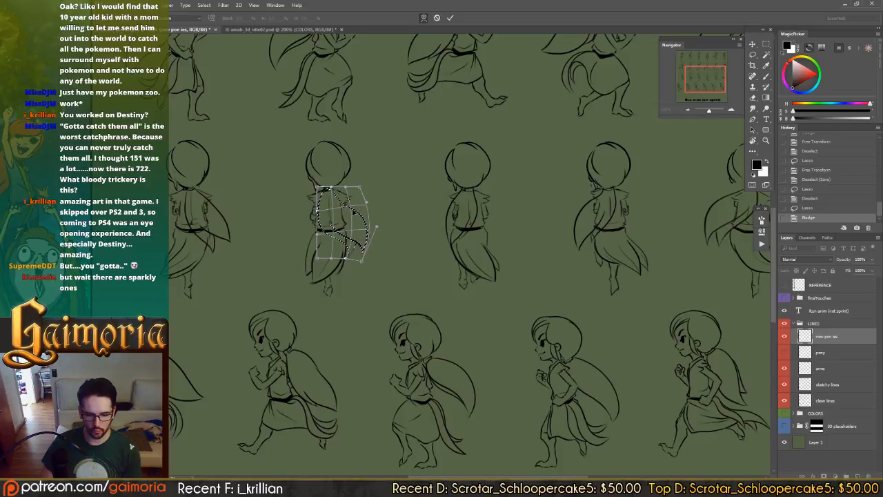
{"action": "key", "text": "Return"}
{"action": "key", "text": "ctrl+d"}
{"action": "left_click_drag", "start_coordinate": [449, 193], "coordinate": [419, 194]}
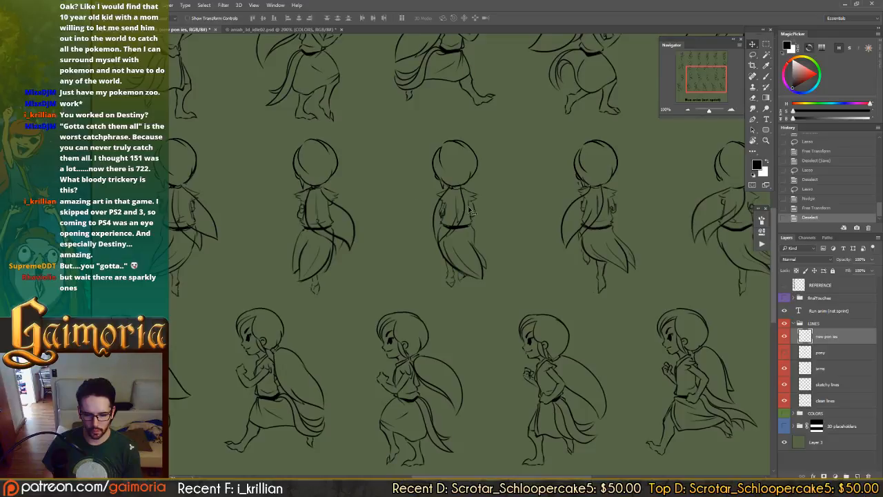
{"action": "mouse_move", "coordinate": [471, 210]}
{"action": "left_mouse_down"}
{"action": "mouse_move", "coordinate": [455, 206]}
{"action": "mouse_move", "coordinate": [485, 197]}
{"action": "mouse_move", "coordinate": [631, 200]}
{"action": "mouse_move", "coordinate": [411, 203]}
{"action": "left_mouse_up"}
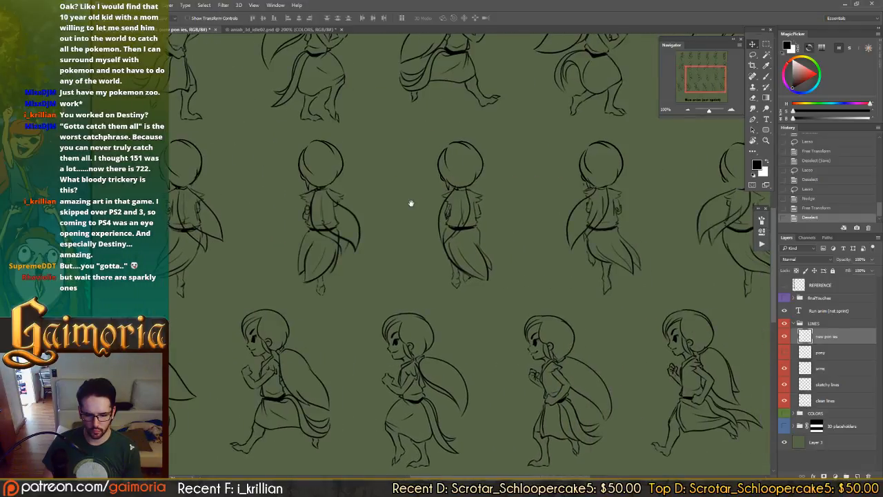
- Hide the green background layer, Layer 1, and save the document
{"action": "left_click", "coordinate": [783, 443]}
{"action": "key", "text": "ctrl+s"}
{"action": "key", "text": "ctrl+shift+s"}
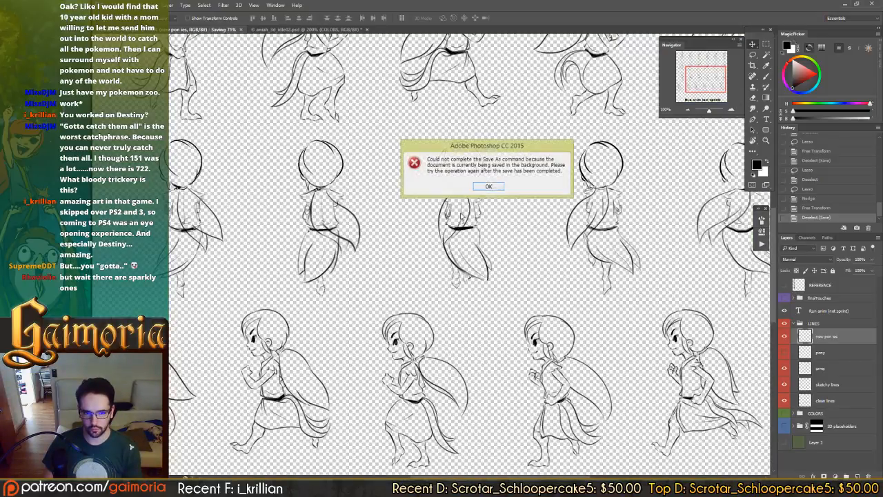
{"action": "key", "text": "Return"}
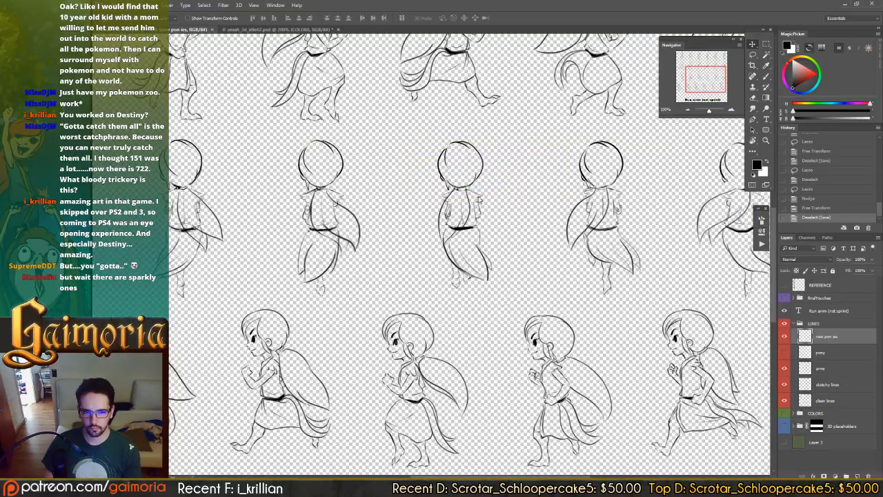
- Save a PNG copy over aniah_3d_run.png in the movement folder with smallest compression and no interlacing
{"action": "key", "text": "ctrl+shift+s"}
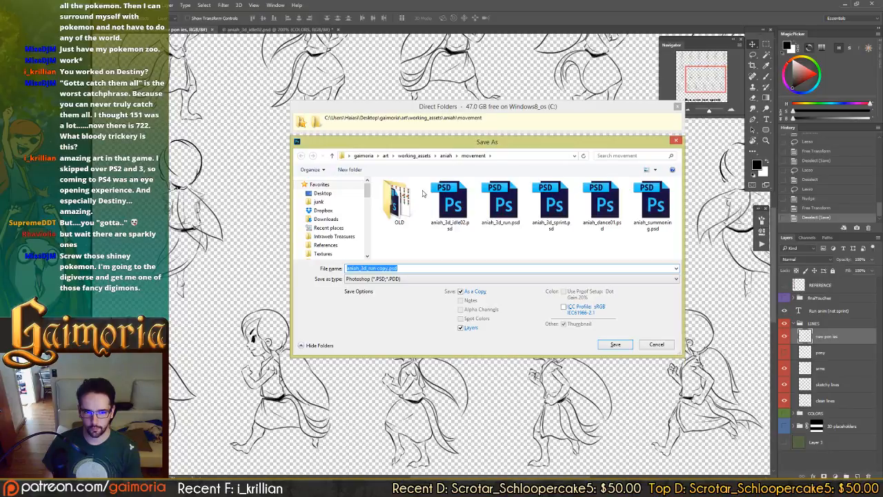
{"action": "left_click", "coordinate": [414, 278]}
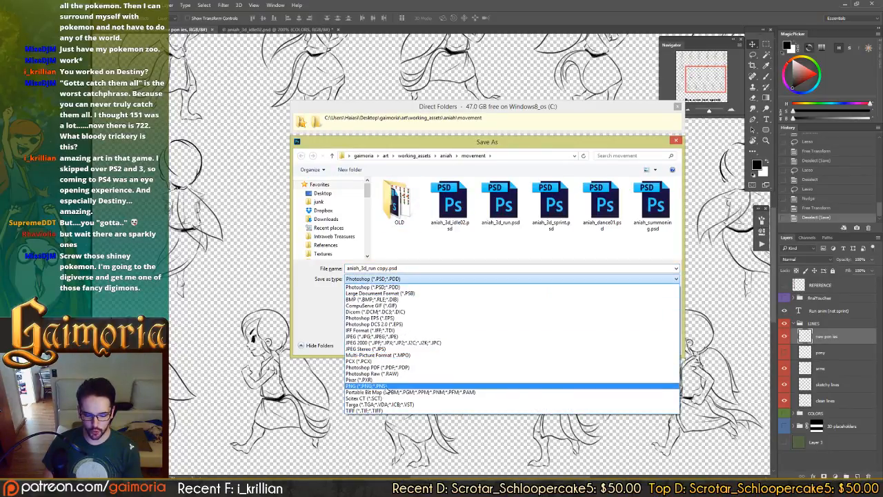
{"action": "left_click", "coordinate": [387, 386]}
{"action": "double_click", "coordinate": [496, 201]}
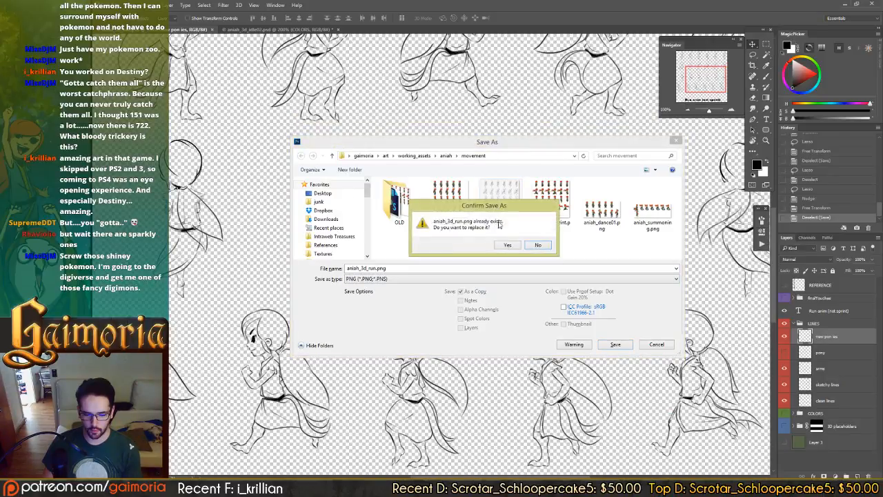
{"action": "left_click", "coordinate": [504, 244]}
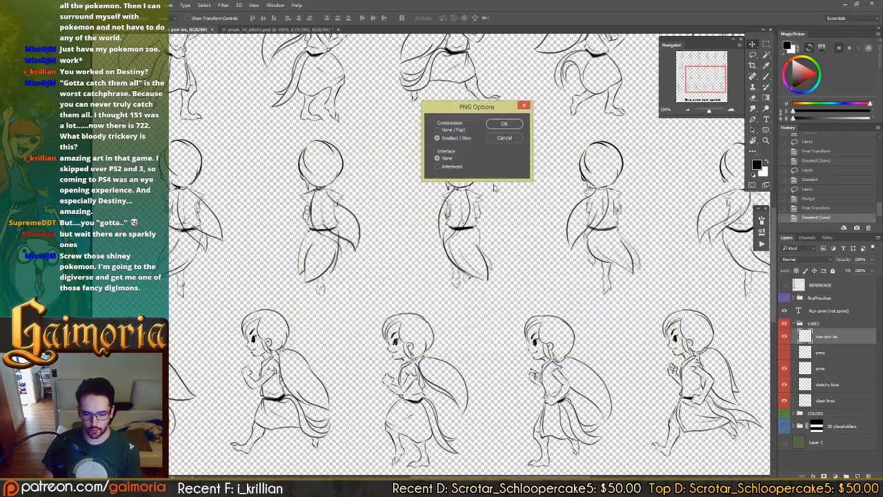
{"action": "left_click", "coordinate": [503, 124]}
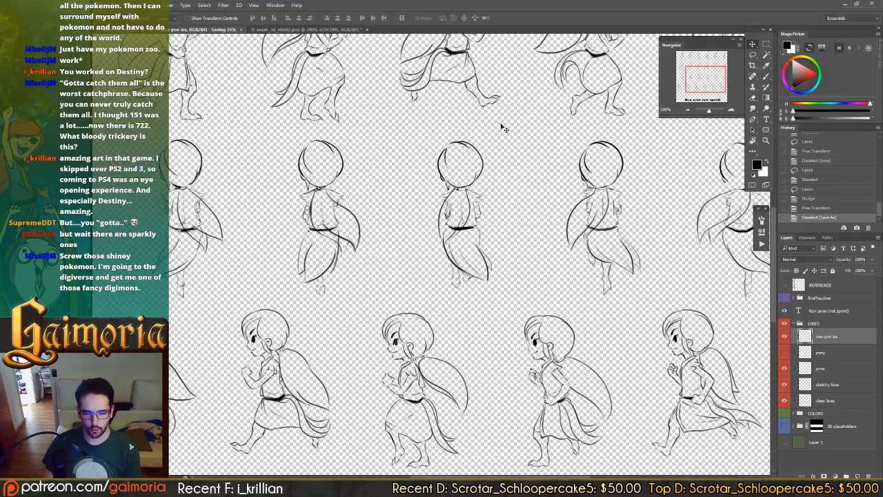
- Copy aniah_3d_run.png from the movement folder into the game's Sprites/Units/Aniah folder, replacing the existing file
{"action": "left_click", "coordinate": [199, 488]}
{"action": "left_click", "coordinate": [195, 452]}
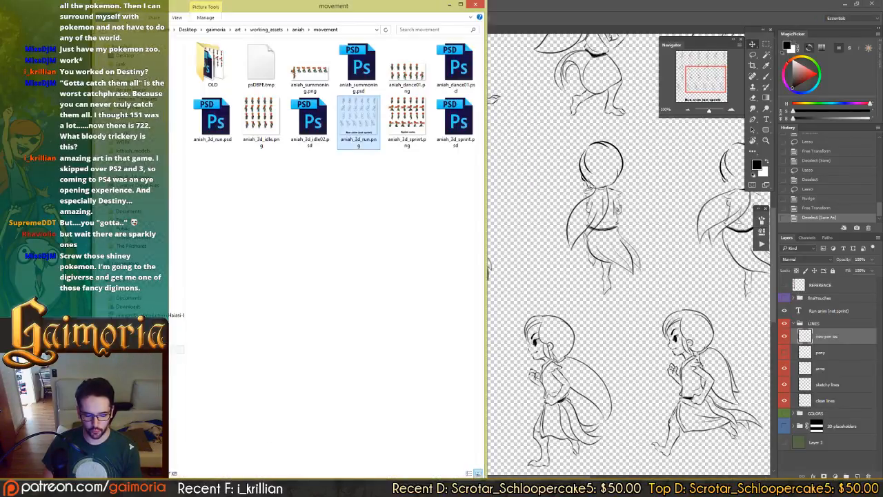
{"action": "left_click", "coordinate": [199, 488]}
{"action": "left_click", "coordinate": [259, 445]}
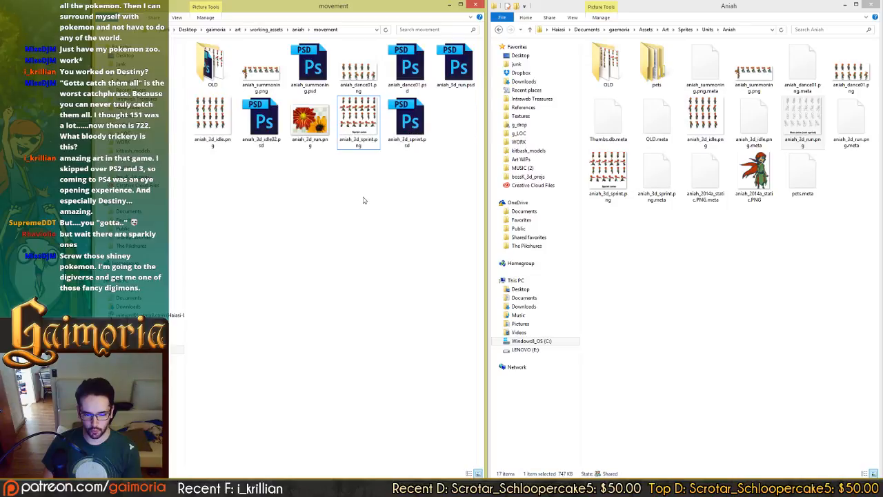
{"action": "left_click_drag", "start_coordinate": [313, 123], "coordinate": [679, 306]}
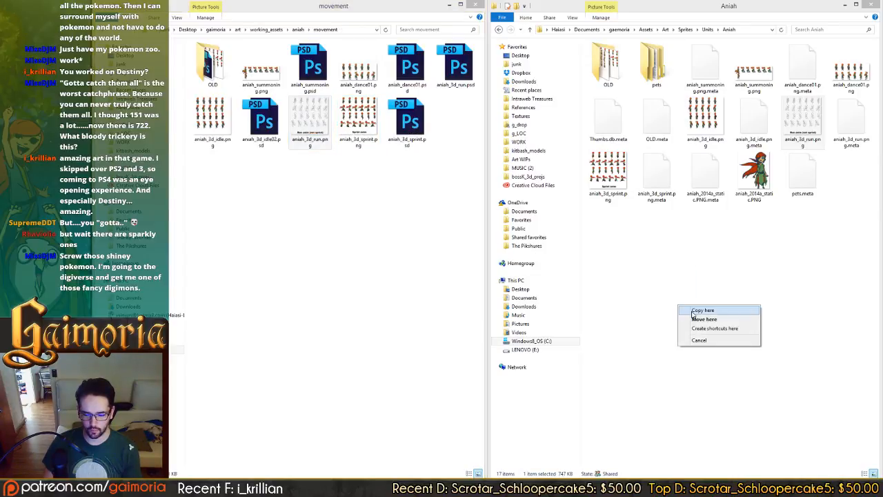
{"action": "left_click", "coordinate": [690, 311]}
{"action": "left_click", "coordinate": [483, 186]}
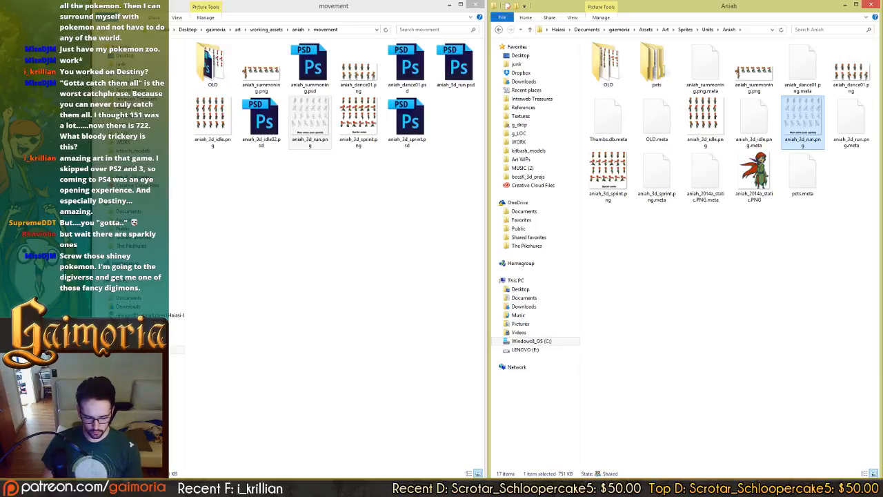
- Switch to Unity, restore the maximized Game view to its normal size and stop play mode
{"action": "key", "text": "alt+Tab"}
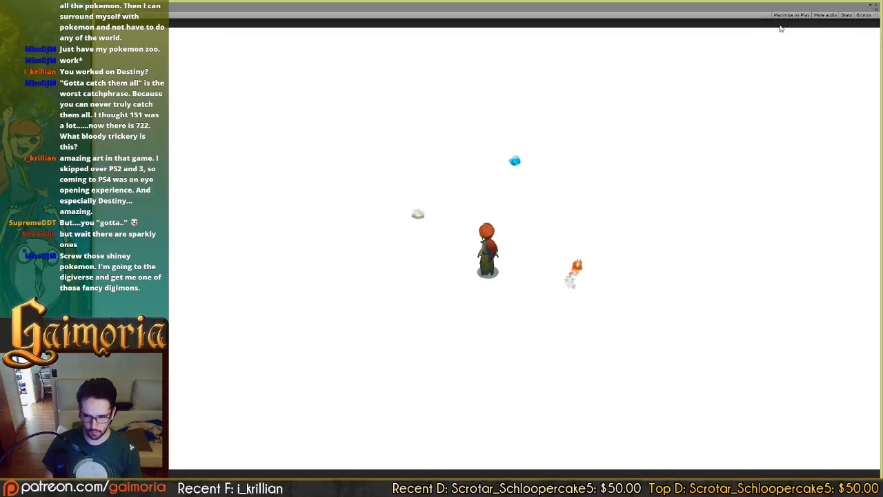
{"action": "left_click", "coordinate": [870, 7]}
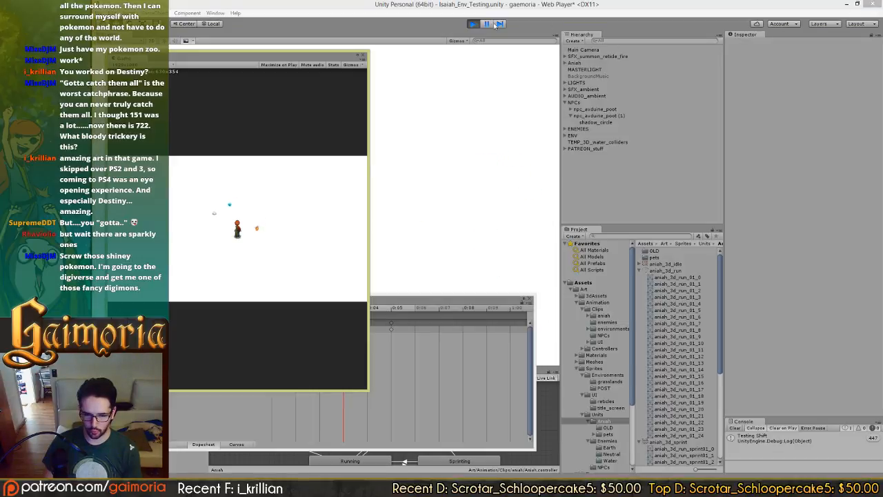
{"action": "left_click", "coordinate": [473, 25]}
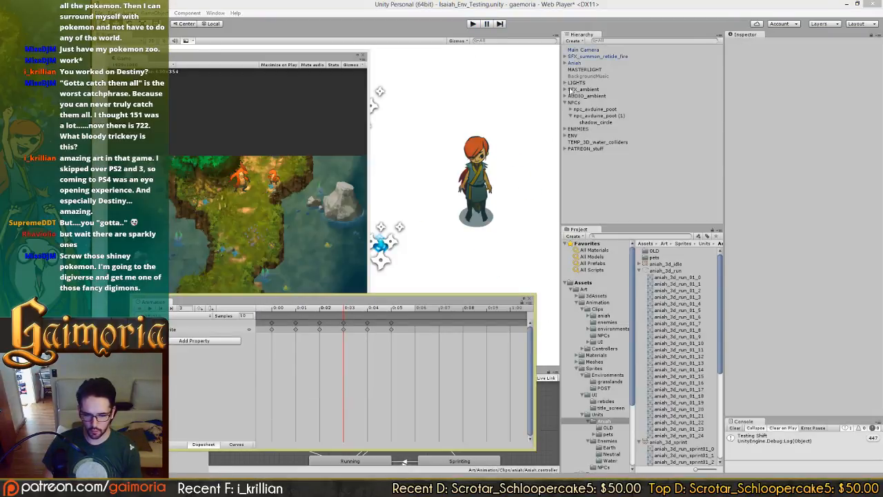
- Select Aniah in the scene, locate her sprite asset and open the aniah_3d_run sheet in the Sprite Editor
{"action": "left_click", "coordinate": [486, 162]}
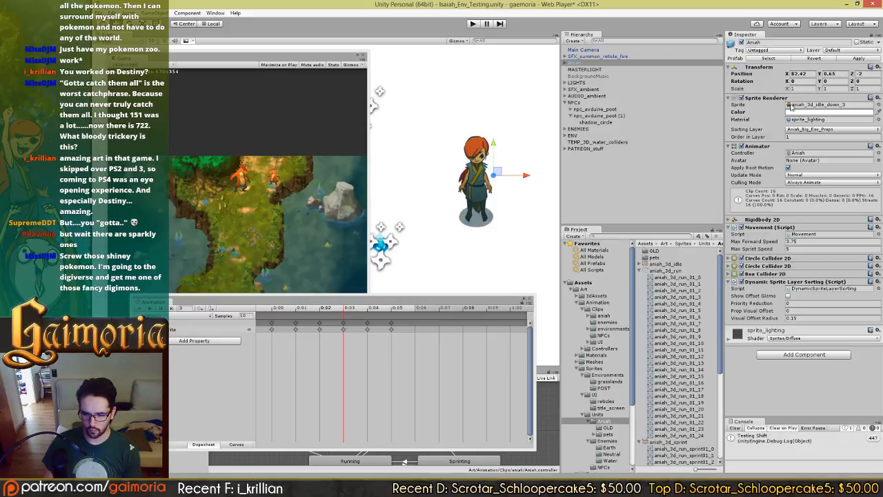
{"action": "left_click", "coordinate": [791, 105]}
{"action": "left_click", "coordinate": [666, 403]}
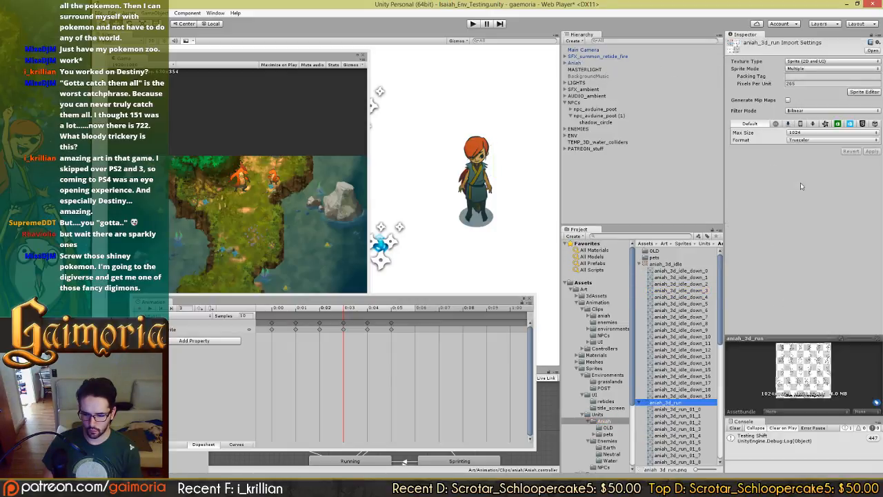
{"action": "left_click", "coordinate": [860, 92]}
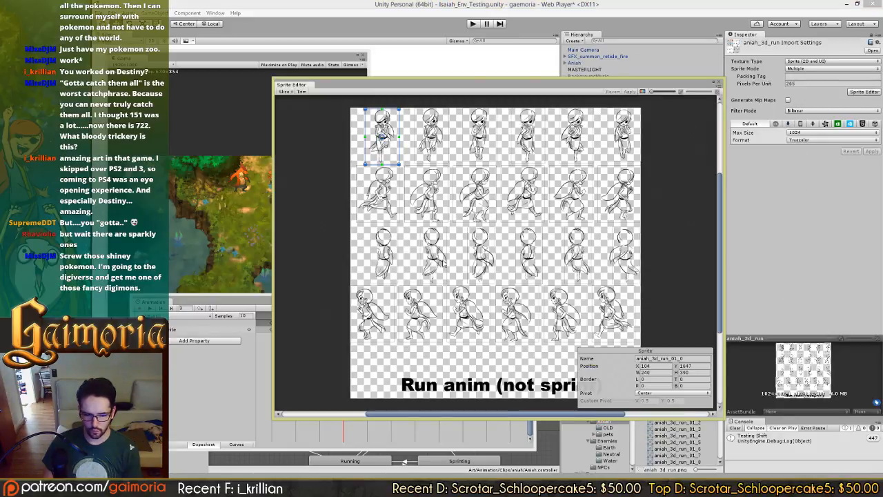
- Set the slice of the last back-view frame, aniah_3d_run_01_17, to X 1810 and width 235, and apply the change
{"action": "scroll", "coordinate": [442, 263], "scroll_direction": "up", "scroll_amount": 5}
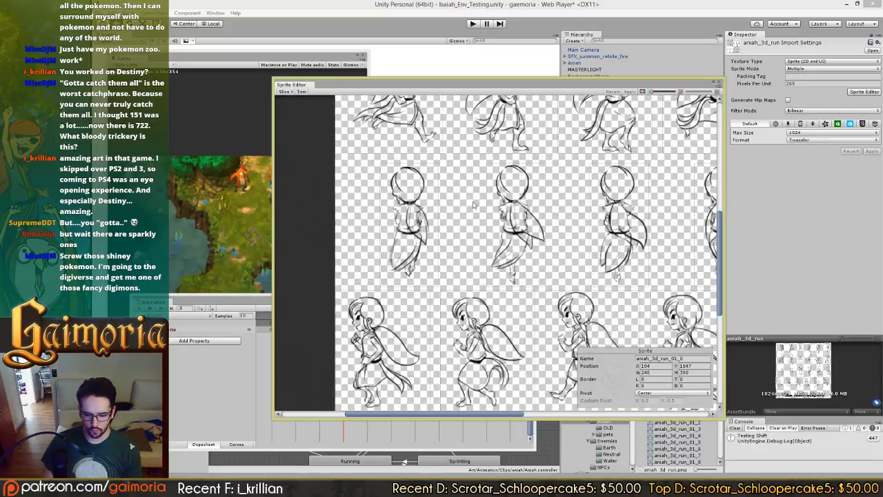
{"action": "left_click_drag", "start_coordinate": [502, 211], "coordinate": [304, 202]}
{"action": "left_click_drag", "start_coordinate": [438, 215], "coordinate": [358, 216]}
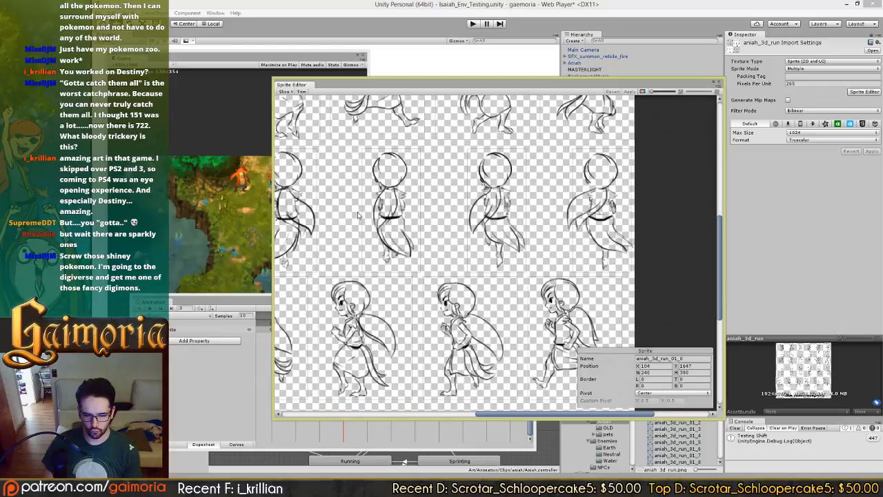
{"action": "left_click", "coordinate": [605, 216]}
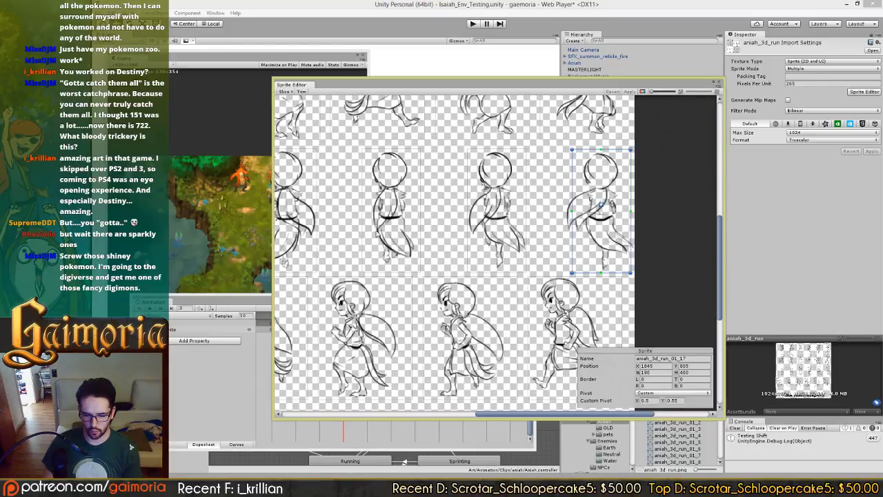
{"action": "mouse_move", "coordinate": [365, 236]}
{"action": "left_mouse_down"}
{"action": "mouse_move", "coordinate": [539, 232]}
{"action": "mouse_move", "coordinate": [381, 230]}
{"action": "left_mouse_up"}
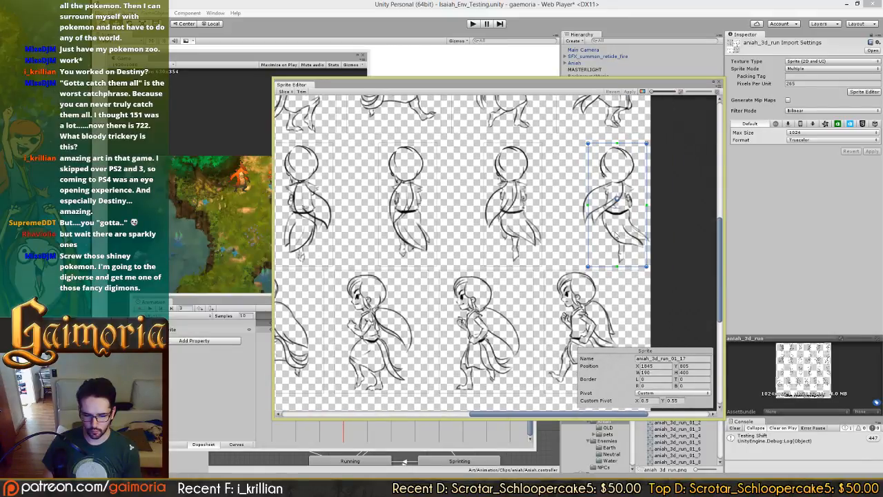
{"action": "scroll", "coordinate": [616, 235], "scroll_direction": "up", "scroll_amount": 2}
{"action": "left_click_drag", "start_coordinate": [616, 229], "coordinate": [555, 235]}
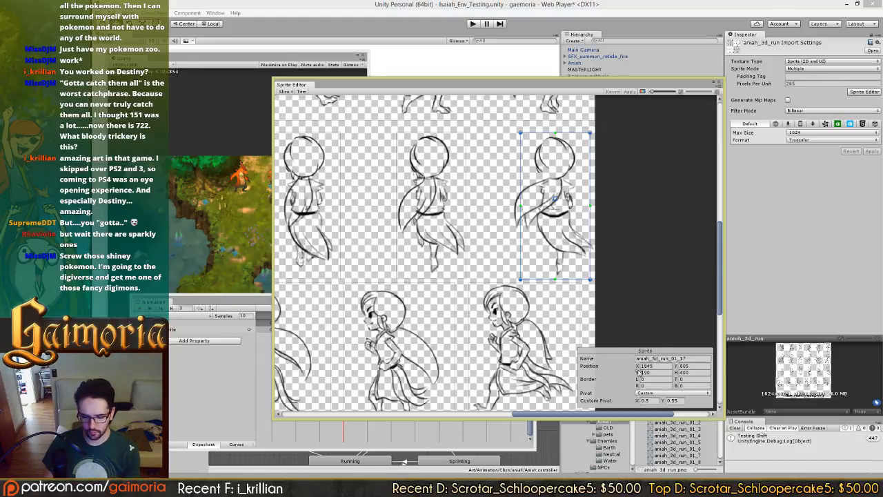
{"action": "mouse_move", "coordinate": [636, 374]}
{"action": "left_mouse_down"}
{"action": "mouse_move", "coordinate": [650, 373]}
{"action": "mouse_move", "coordinate": [632, 367]}
{"action": "mouse_move", "coordinate": [647, 374]}
{"action": "left_mouse_up"}
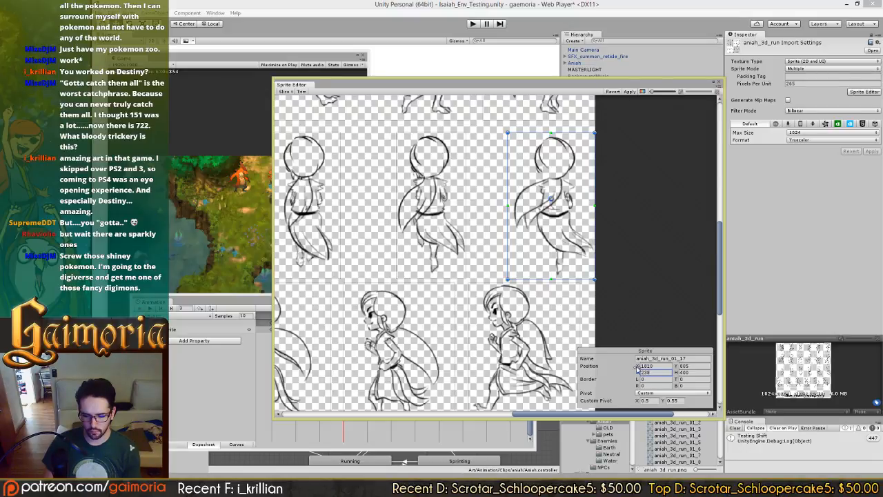
{"action": "left_click", "coordinate": [653, 372]}
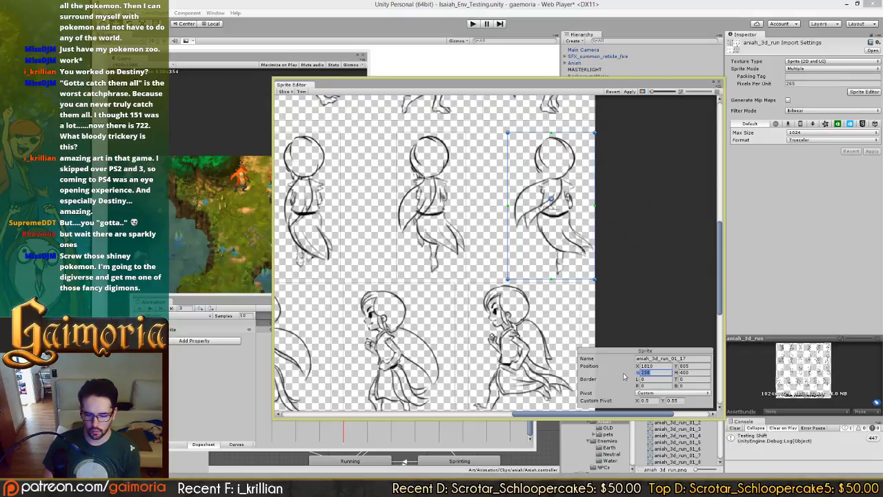
{"action": "type", "text": "235"}
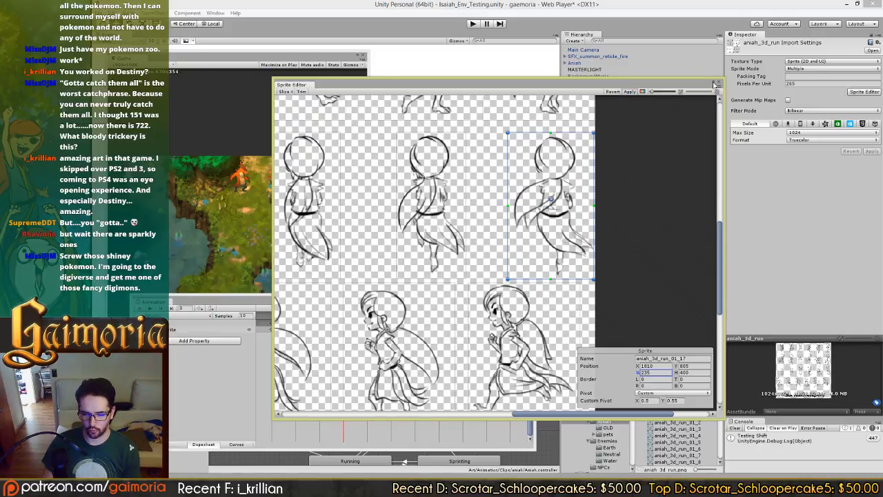
{"action": "left_click_drag", "start_coordinate": [694, 88], "coordinate": [870, 309]}
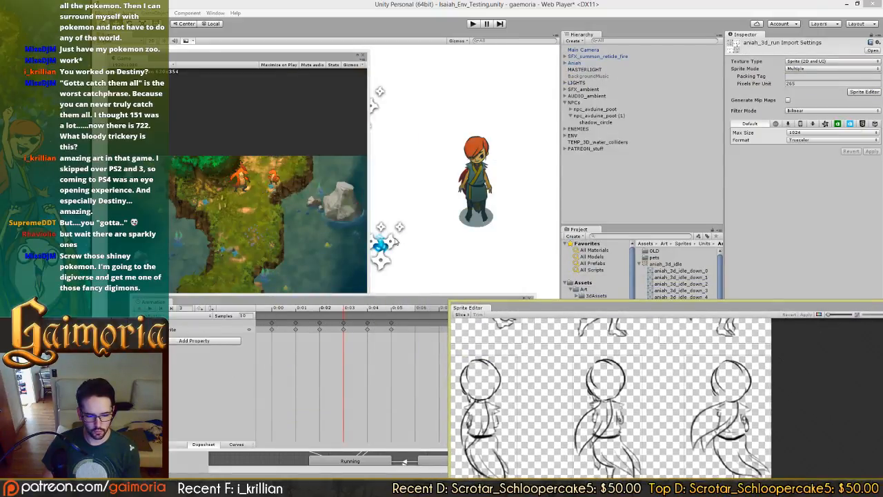
- Preview the back-view run animation and examine its last frame at 0:05
{"action": "left_click", "coordinate": [153, 309]}
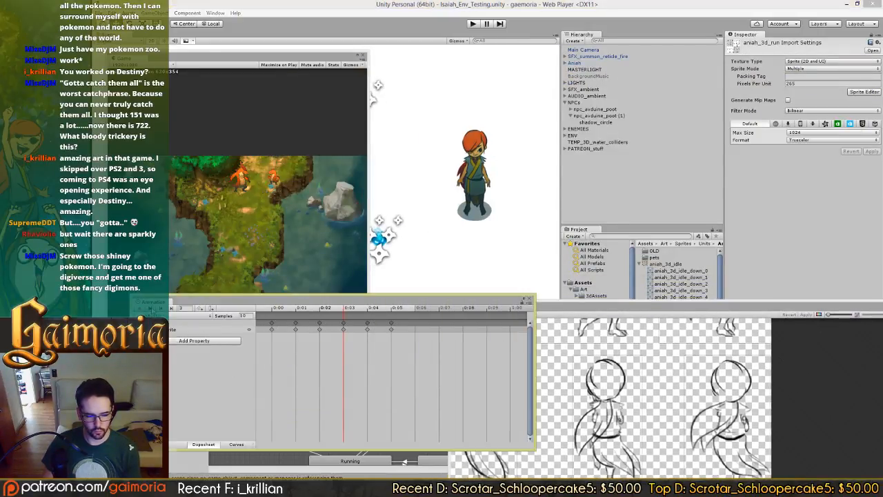
{"action": "left_click", "coordinate": [151, 309]}
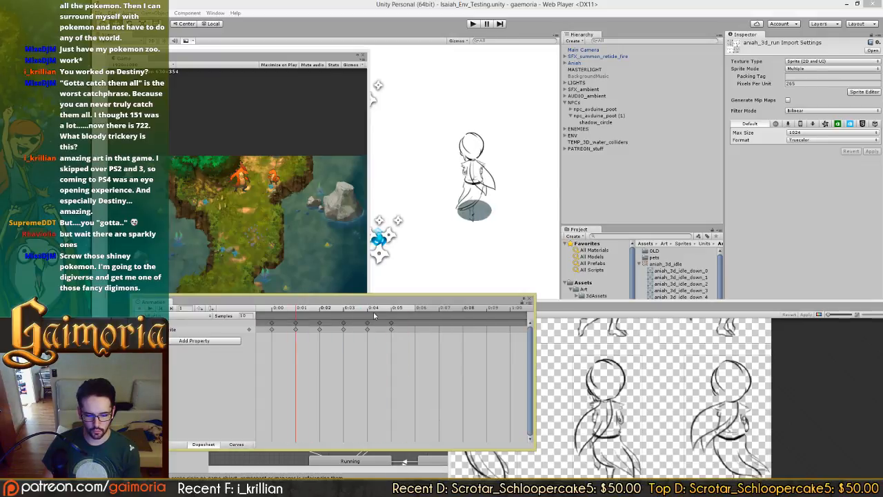
{"action": "left_click", "coordinate": [402, 308]}
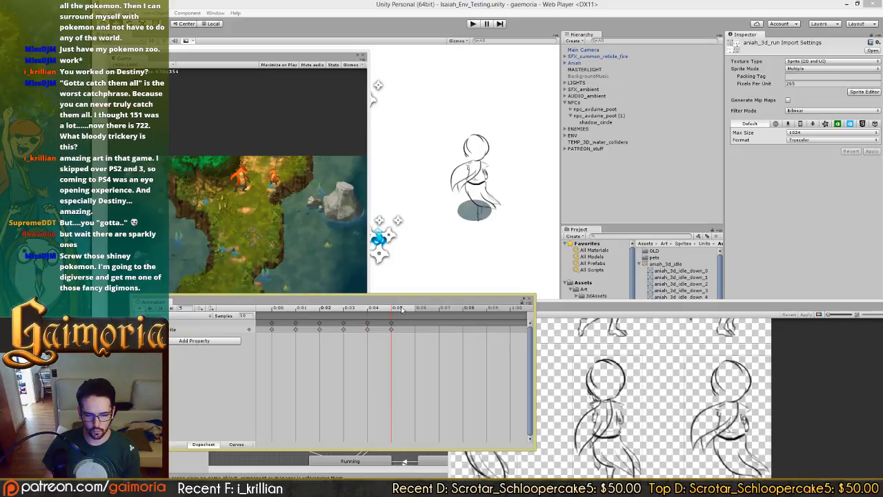
{"action": "mouse_move", "coordinate": [385, 312]}
{"action": "left_mouse_down"}
{"action": "mouse_move", "coordinate": [367, 317]}
{"action": "mouse_move", "coordinate": [391, 316]}
{"action": "left_mouse_up"}
- Set the slice of the fifth back-view frame, aniah_3d_run_01_16, to width 235 and X 1475, and apply the change
{"action": "left_click_drag", "start_coordinate": [791, 306], "coordinate": [783, 245]}
{"action": "left_click", "coordinate": [735, 361]}
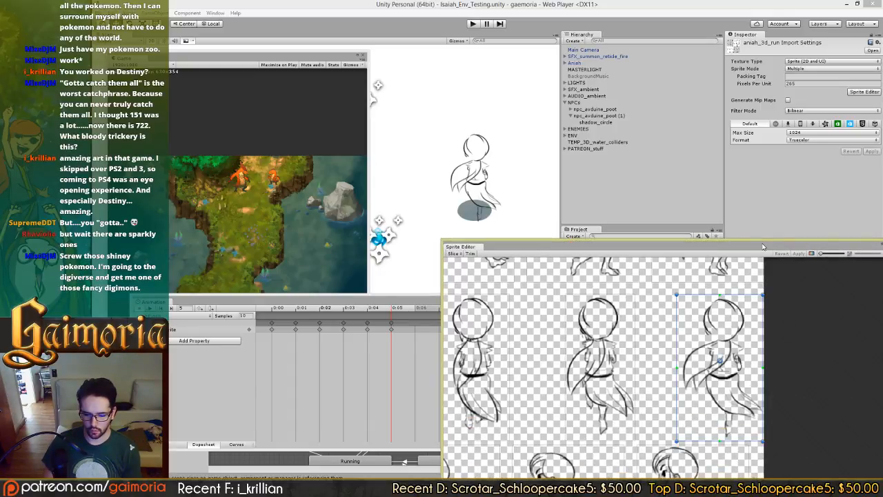
{"action": "left_click_drag", "start_coordinate": [686, 246], "coordinate": [559, 47]}
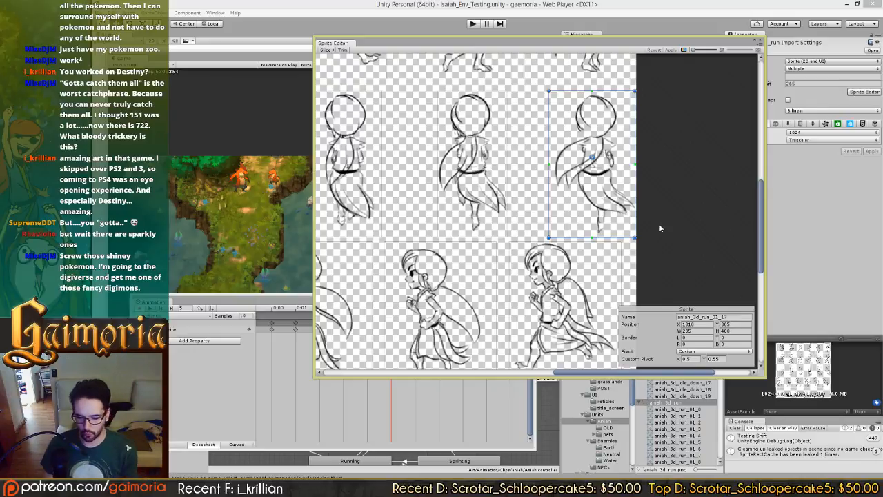
{"action": "left_click_drag", "start_coordinate": [671, 169], "coordinate": [652, 174]}
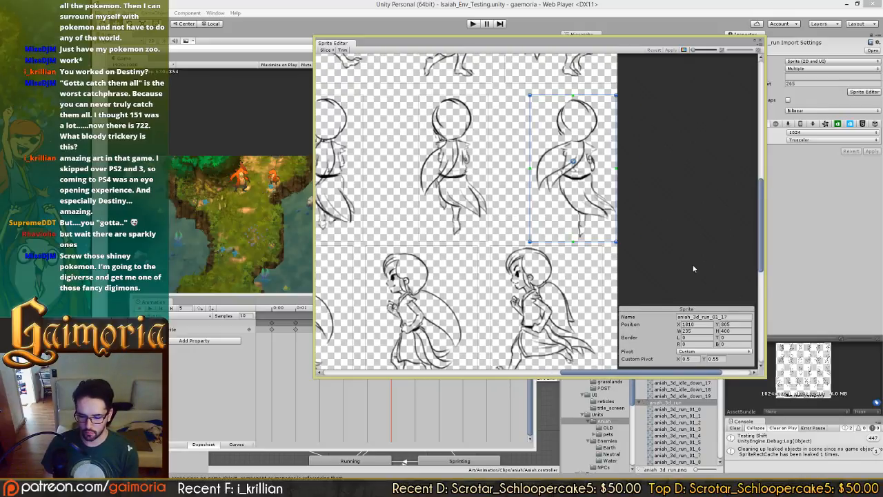
{"action": "left_click_drag", "start_coordinate": [674, 220], "coordinate": [691, 221]}
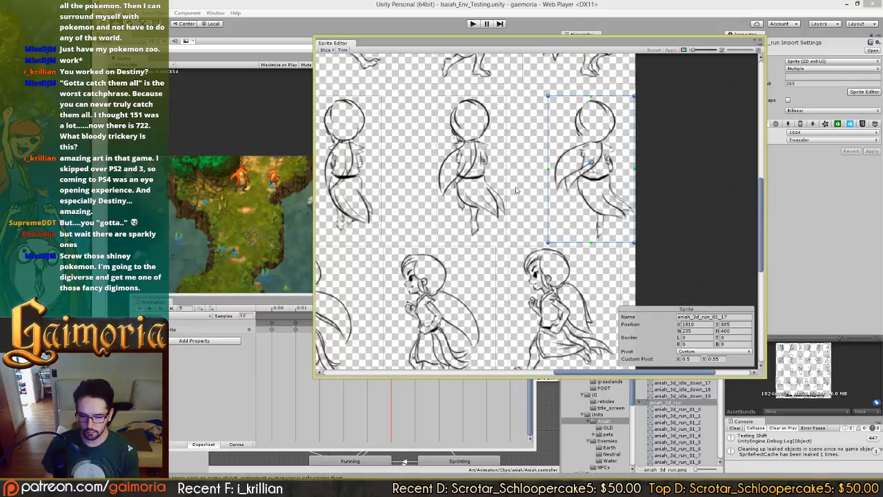
{"action": "left_click", "coordinate": [472, 184]}
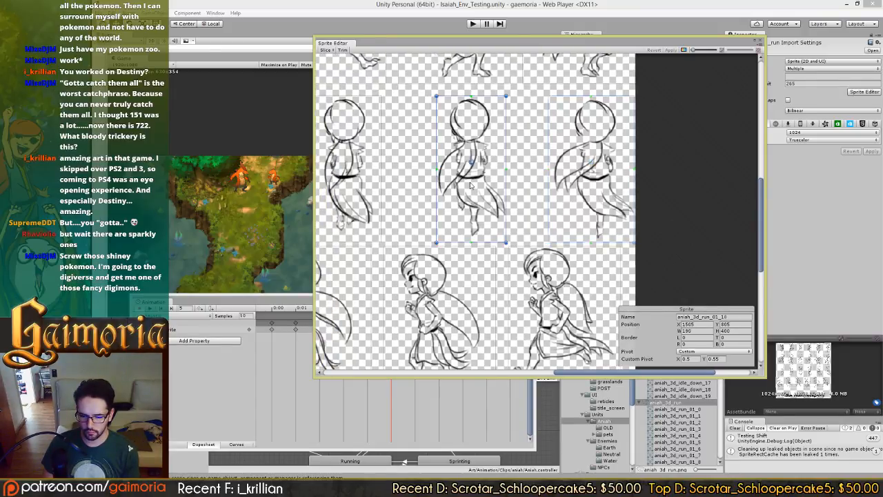
{"action": "left_click", "coordinate": [700, 331]}
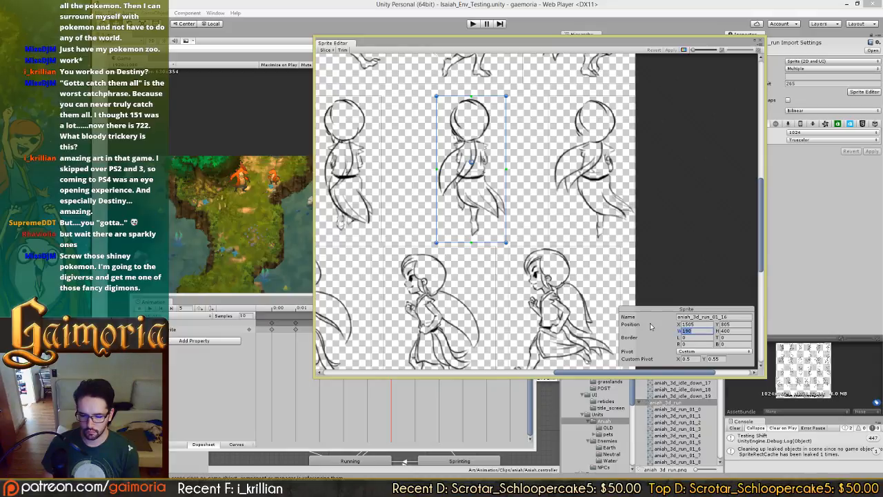
{"action": "type", "text": "235"}
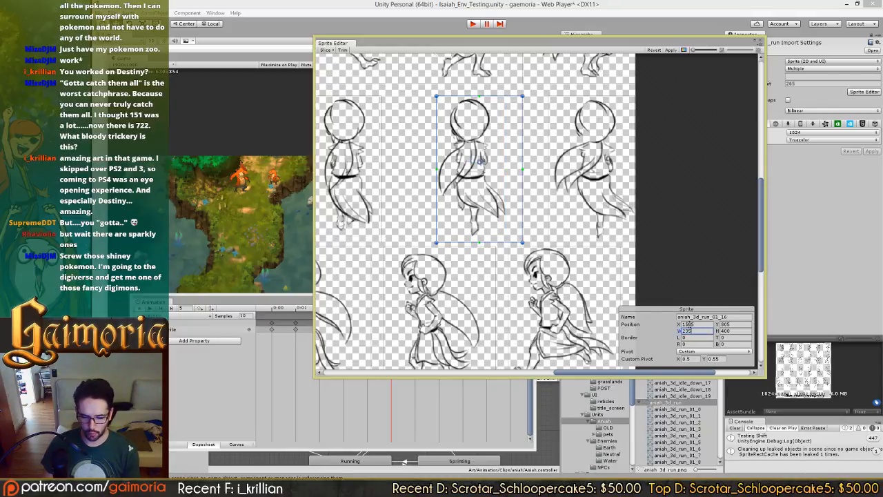
{"action": "left_click", "coordinate": [705, 327]}
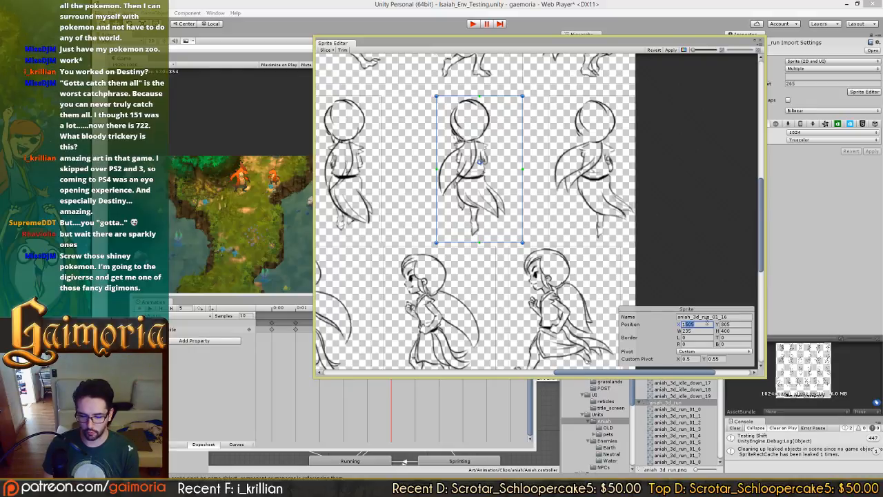
{"action": "type", "text": "1475"}
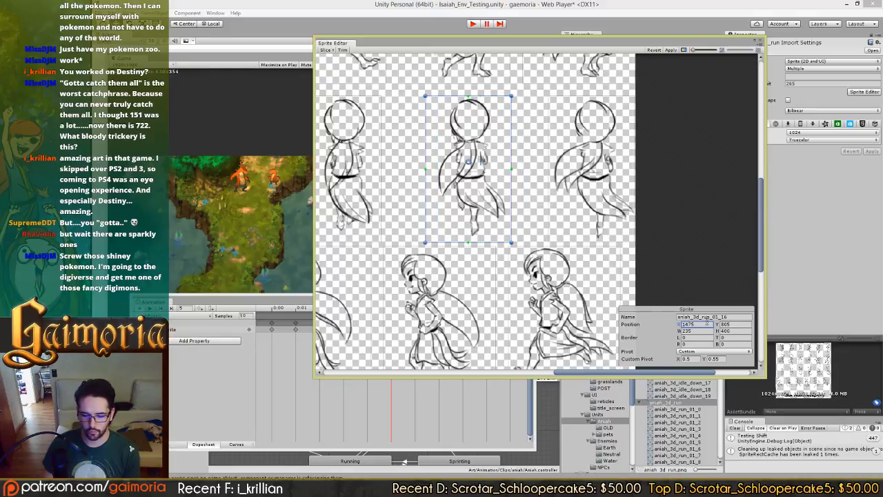
{"action": "left_click", "coordinate": [673, 50]}
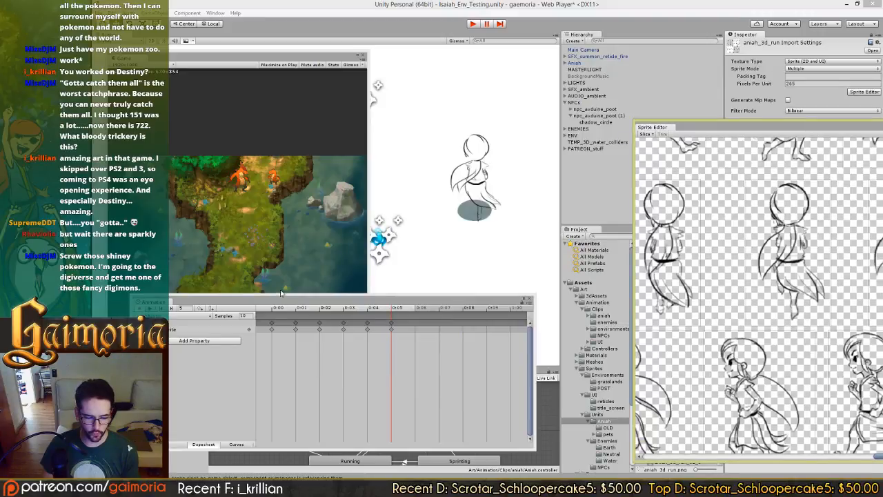
- Play and scrub the back-view run animation, comparing the frames at 0:03 and 0:04 for alignment
{"action": "left_click_drag", "start_coordinate": [376, 309], "coordinate": [388, 324]}
{"action": "left_click_drag", "start_coordinate": [280, 315], "coordinate": [300, 314]}
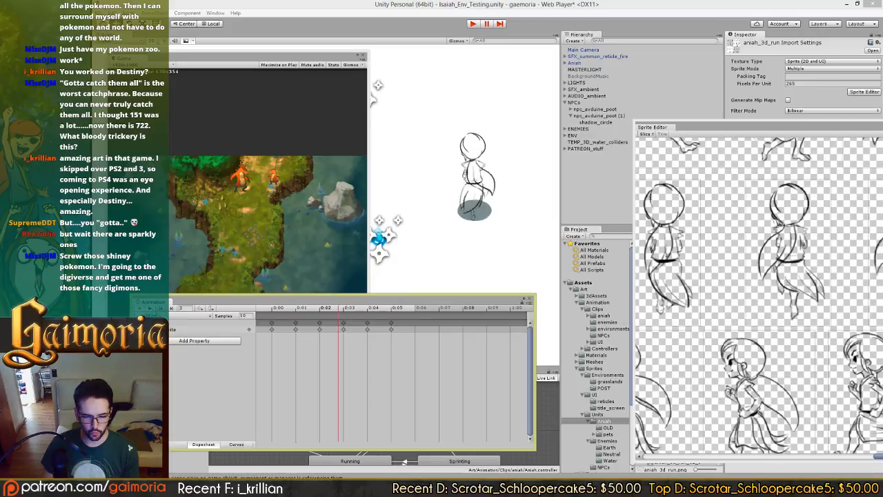
{"action": "left_click", "coordinate": [150, 309]}
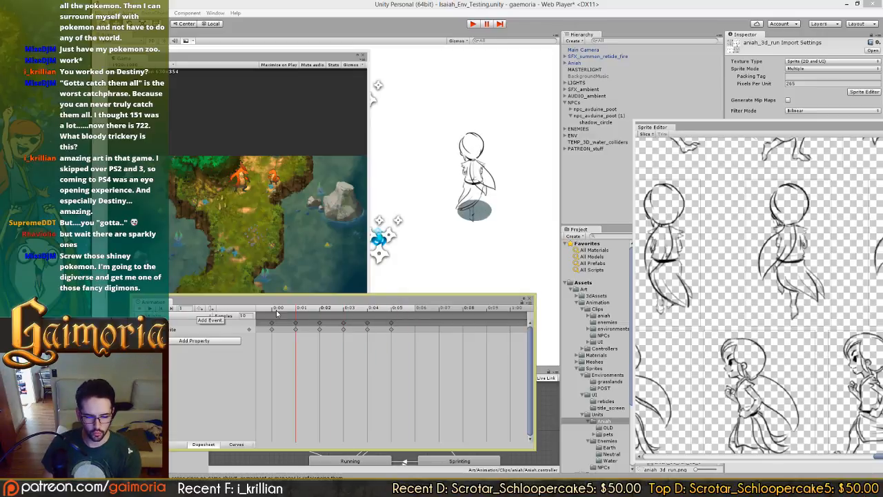
{"action": "left_click", "coordinate": [367, 310]}
{"action": "left_click", "coordinate": [346, 310]}
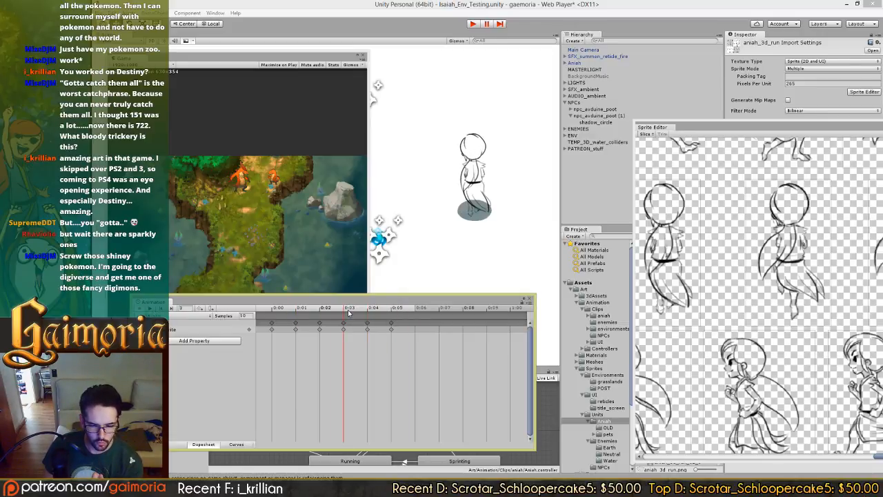
{"action": "mouse_move", "coordinate": [349, 313]}
{"action": "left_mouse_down"}
{"action": "mouse_move", "coordinate": [365, 312]}
{"action": "mouse_move", "coordinate": [349, 314]}
{"action": "mouse_move", "coordinate": [358, 313]}
{"action": "left_mouse_up"}
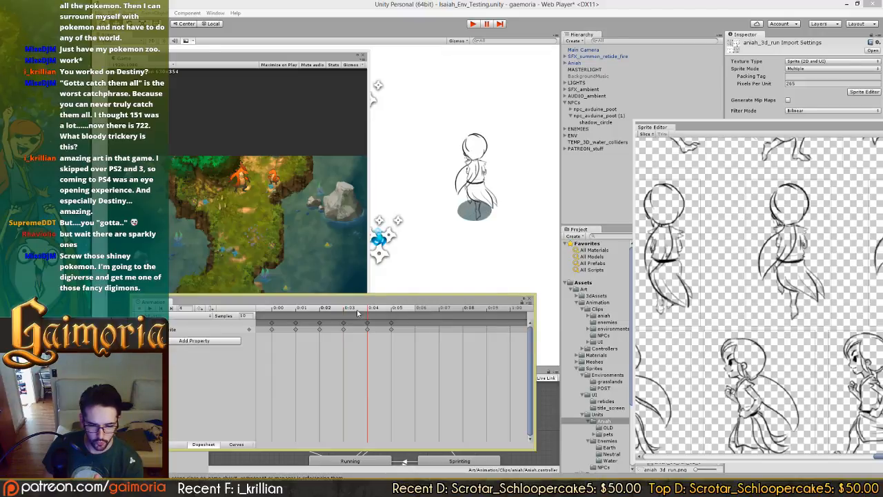
{"action": "left_click", "coordinate": [344, 314]}
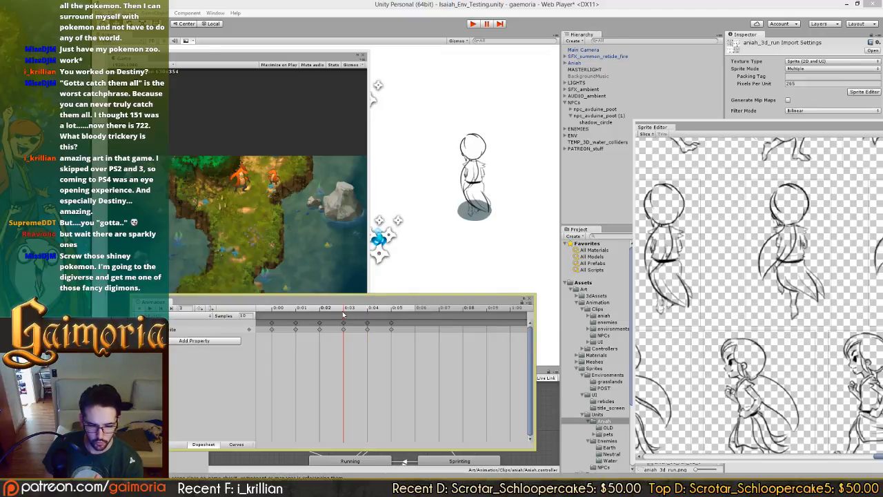
{"action": "left_click_drag", "start_coordinate": [343, 315], "coordinate": [363, 314]}
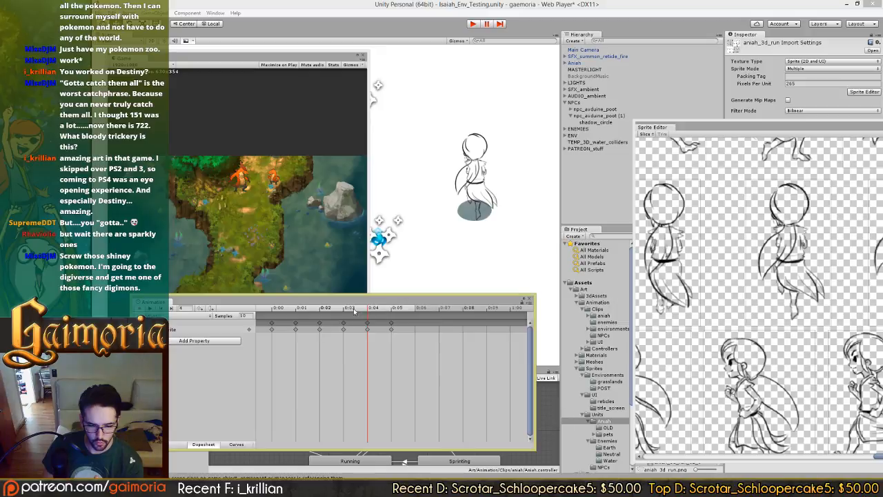
- Set the X position of the aniah_3d_run_01_16 slice to 1485
{"action": "left_click_drag", "start_coordinate": [719, 130], "coordinate": [452, 116]}
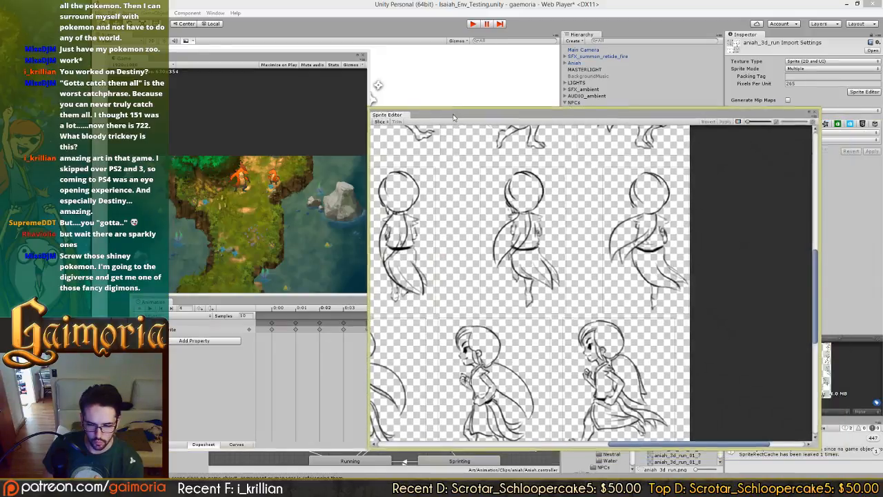
{"action": "left_click", "coordinate": [551, 219]}
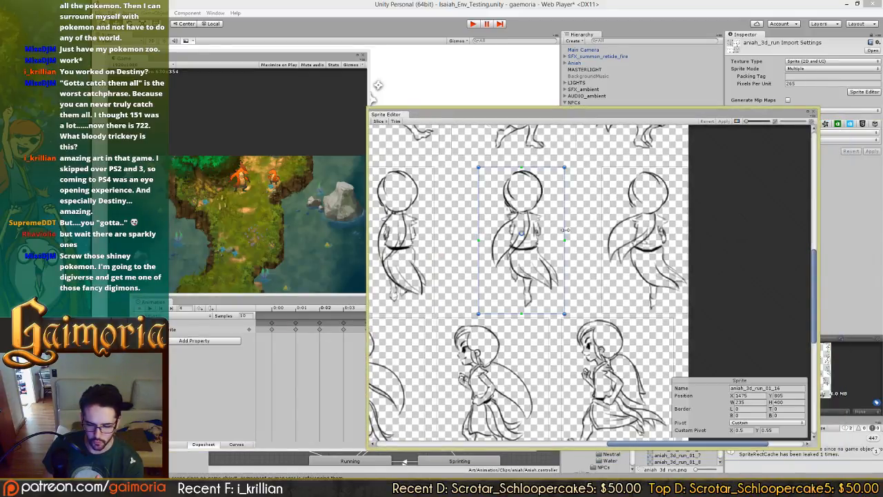
{"action": "left_click", "coordinate": [743, 394]}
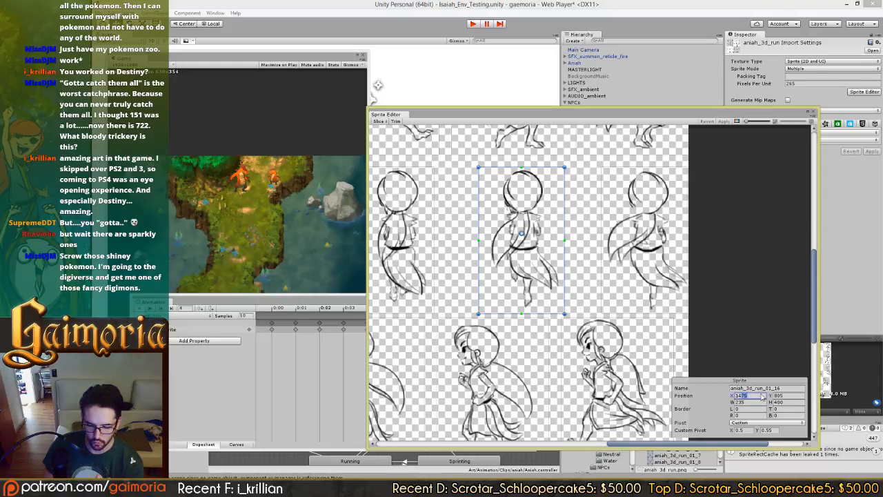
{"action": "type", "text": "85"}
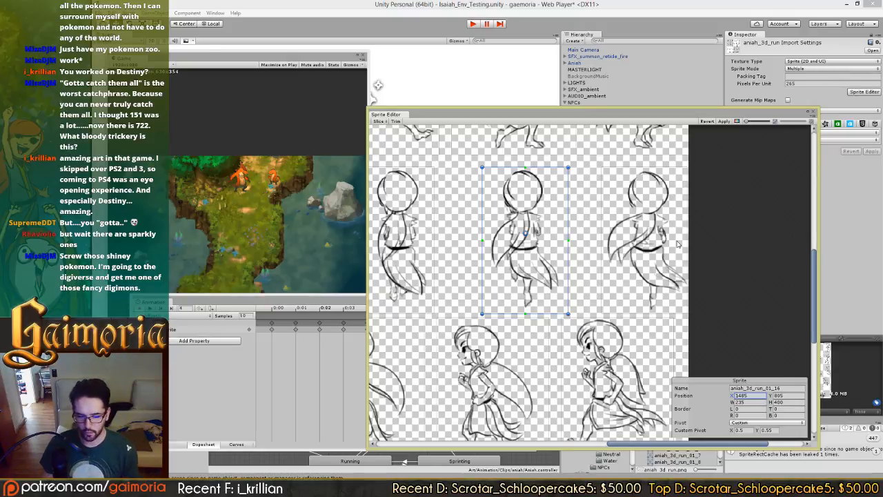
- Apply the slice change, then scrub and play the back-view run animation to check the frames from 0:03 to 0:05
{"action": "left_click", "coordinate": [646, 242]}
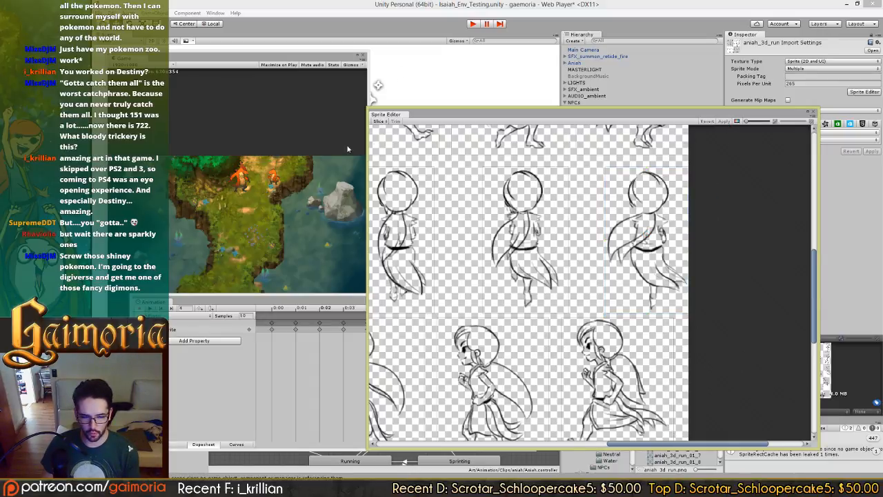
{"action": "left_click", "coordinate": [262, 304]}
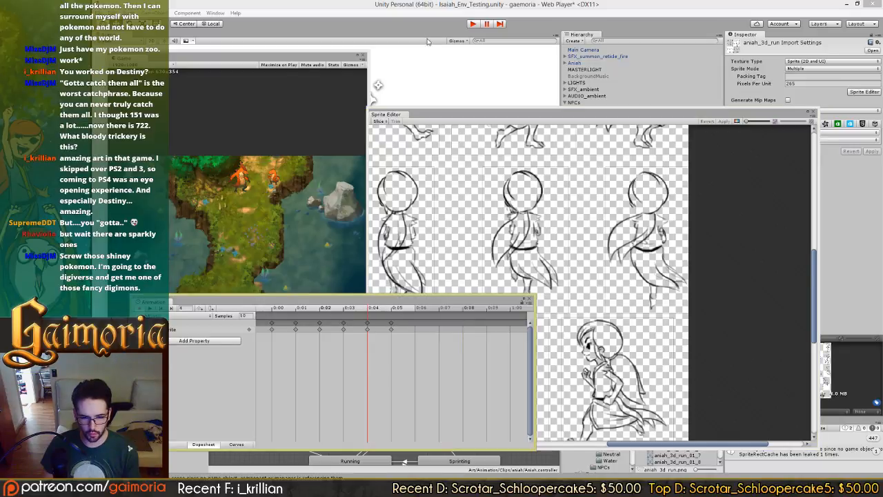
{"action": "left_click_drag", "start_coordinate": [512, 119], "coordinate": [754, 116]}
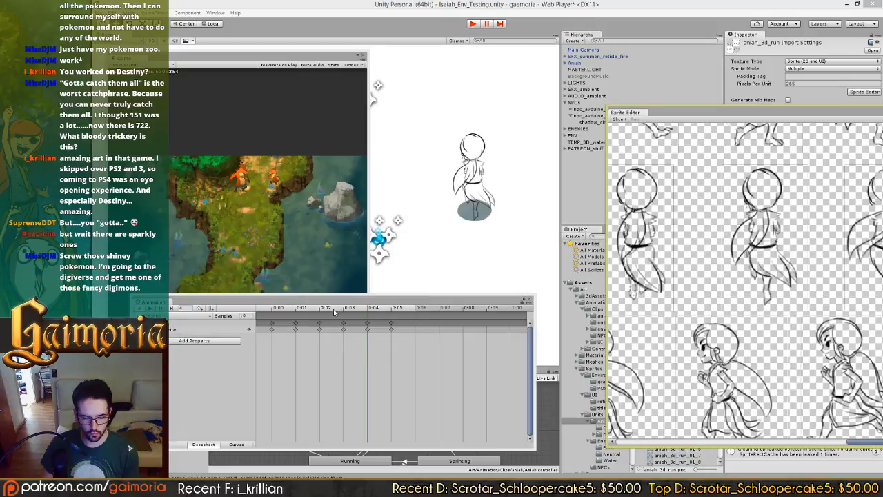
{"action": "left_click_drag", "start_coordinate": [334, 309], "coordinate": [426, 309]}
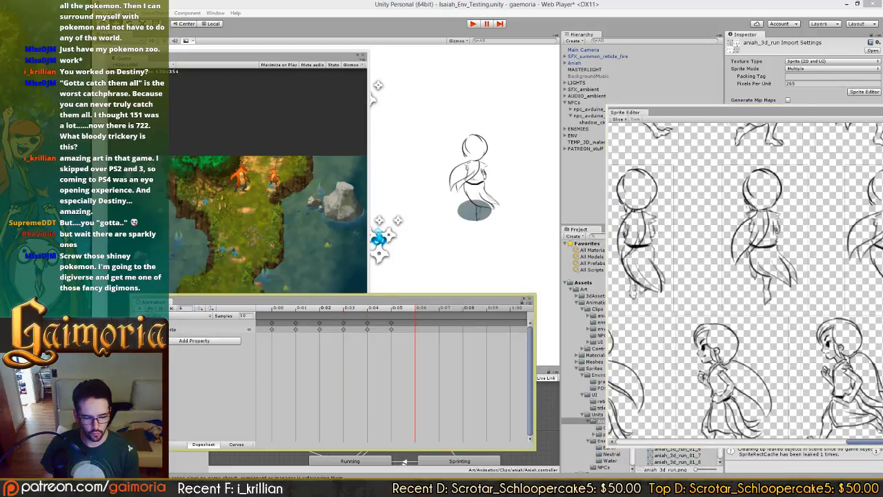
{"action": "left_click", "coordinate": [151, 309]}
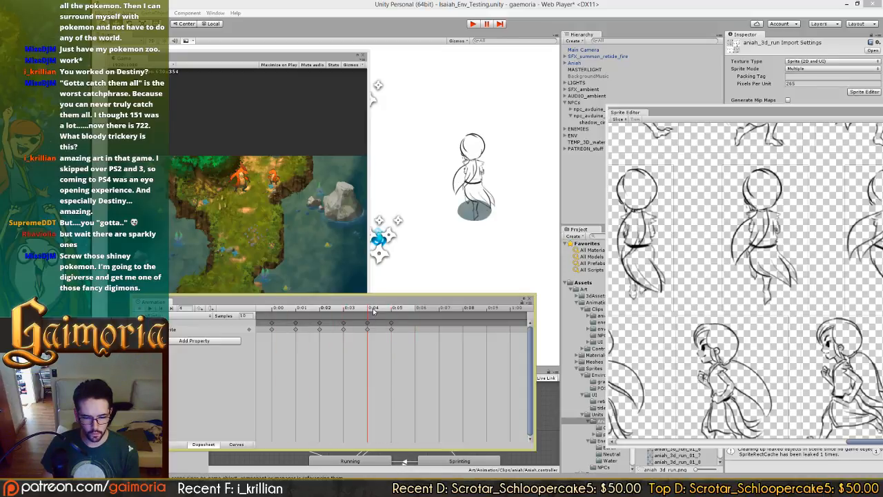
- Set the custom pivot X of the last back-view slice, aniah_3d_run_01_17, to 0.55 and apply the change
{"action": "left_click_drag", "start_coordinate": [721, 115], "coordinate": [500, 112]}
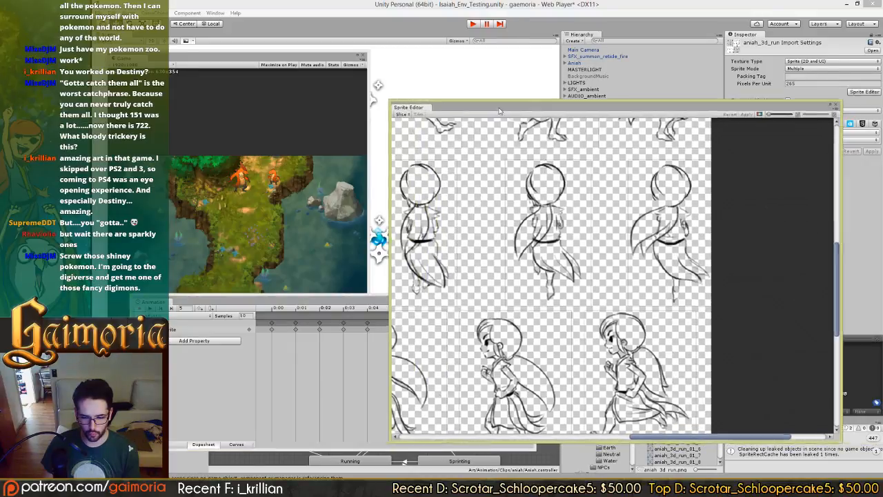
{"action": "left_click", "coordinate": [671, 219]}
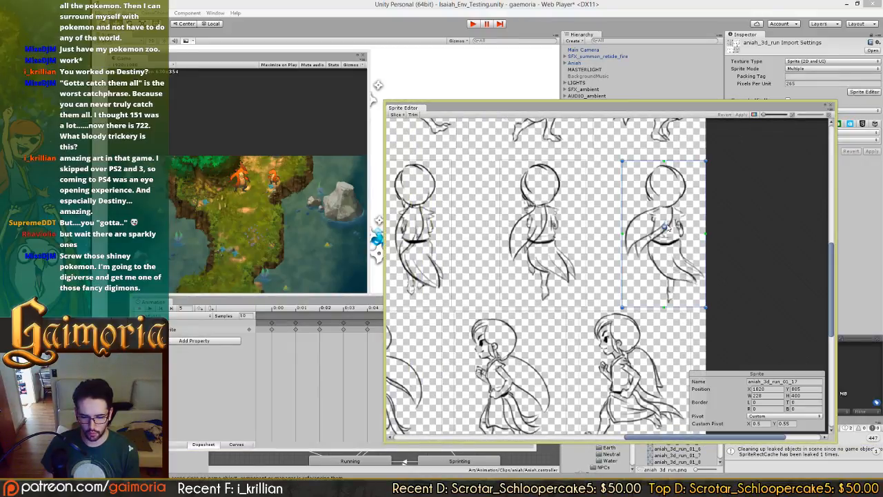
{"action": "left_click", "coordinate": [756, 423]}
{"action": "key", "text": "BackSpace"}
{"action": "type", "text": "5"}
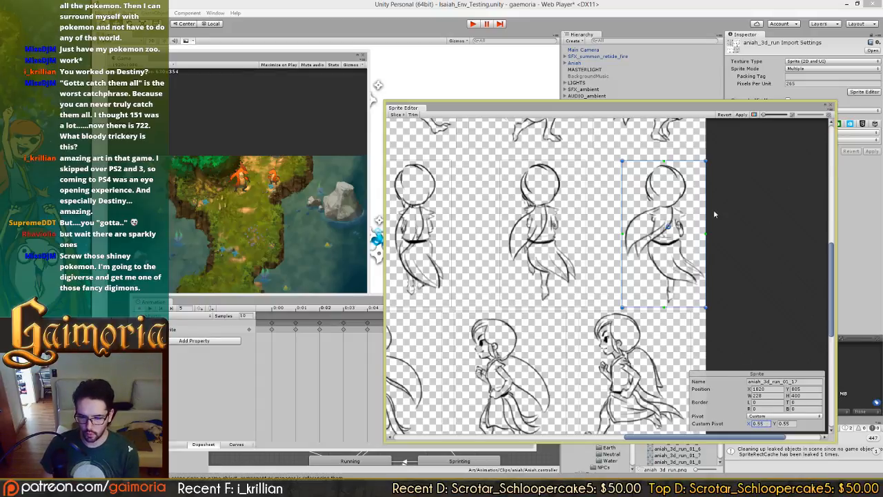
{"action": "left_click", "coordinate": [741, 115]}
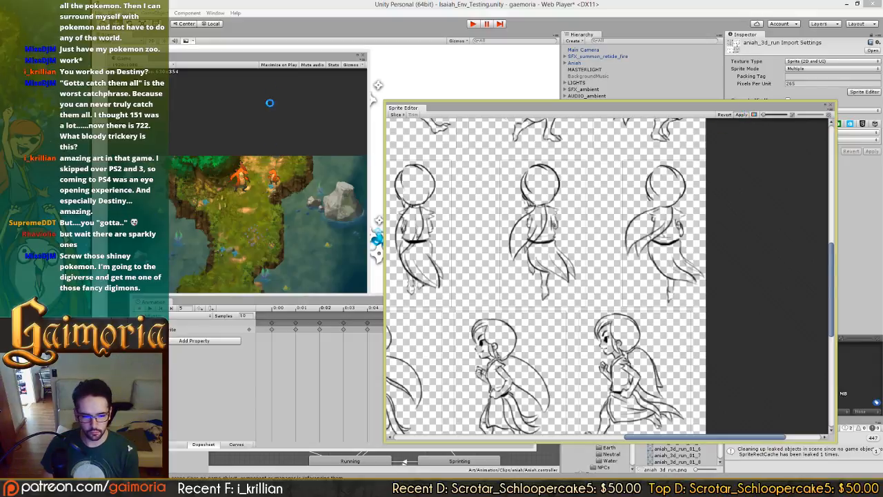
- Play and scrub the back-view run animation, comparing the frames at 0:00, 0:02, 0:03 and 0:05 for ponytail alignment
{"action": "left_click", "coordinate": [216, 385]}
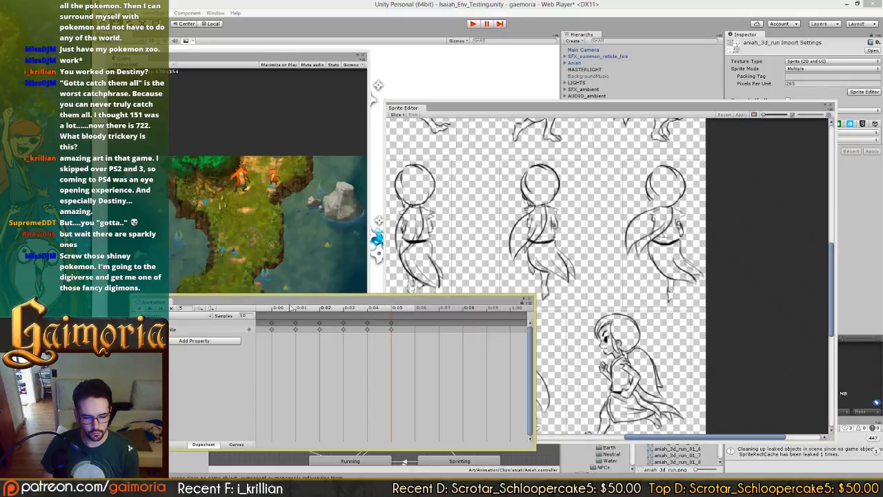
{"action": "left_click_drag", "start_coordinate": [512, 107], "coordinate": [752, 117]}
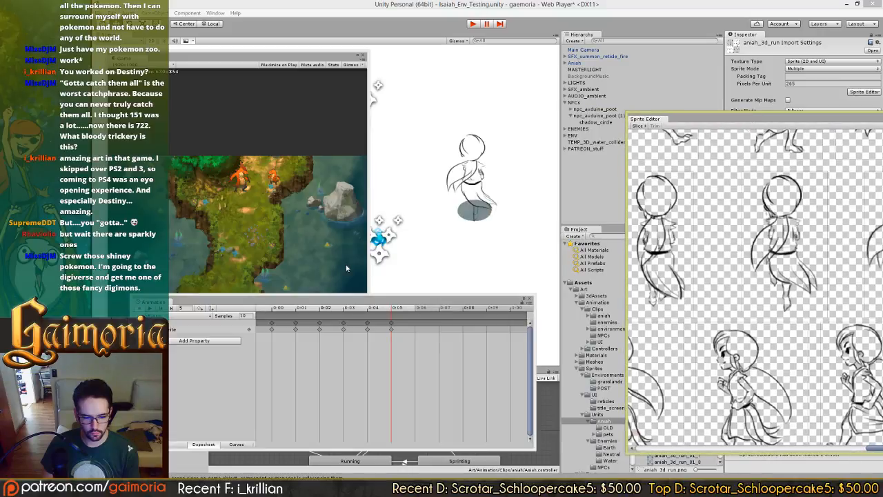
{"action": "left_click_drag", "start_coordinate": [358, 310], "coordinate": [338, 310]}
{"action": "left_click", "coordinate": [150, 309]}
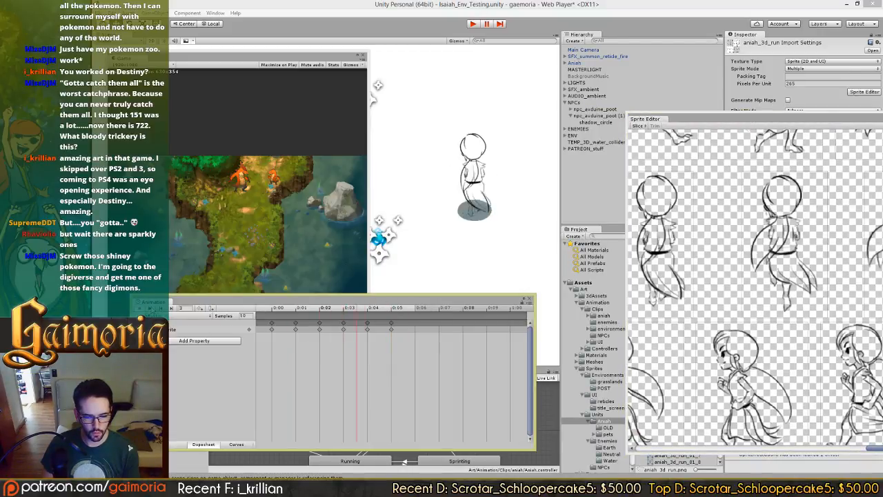
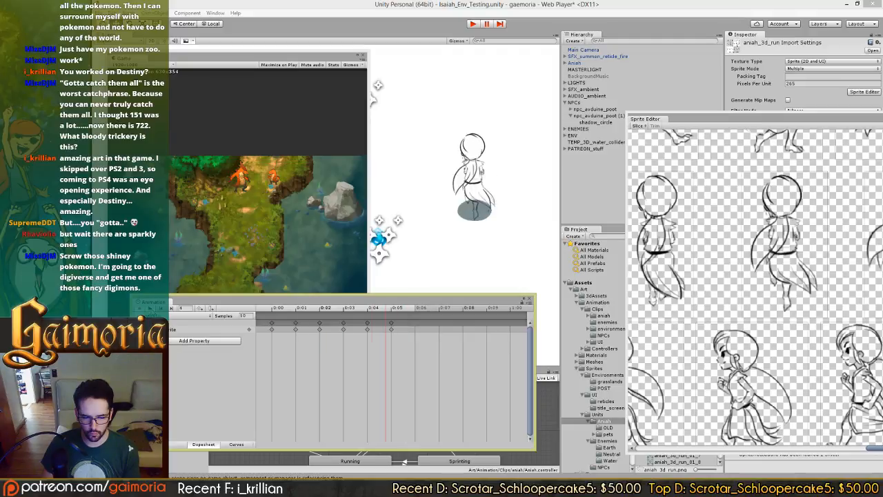
{"action": "left_click_drag", "start_coordinate": [289, 315], "coordinate": [280, 314]}
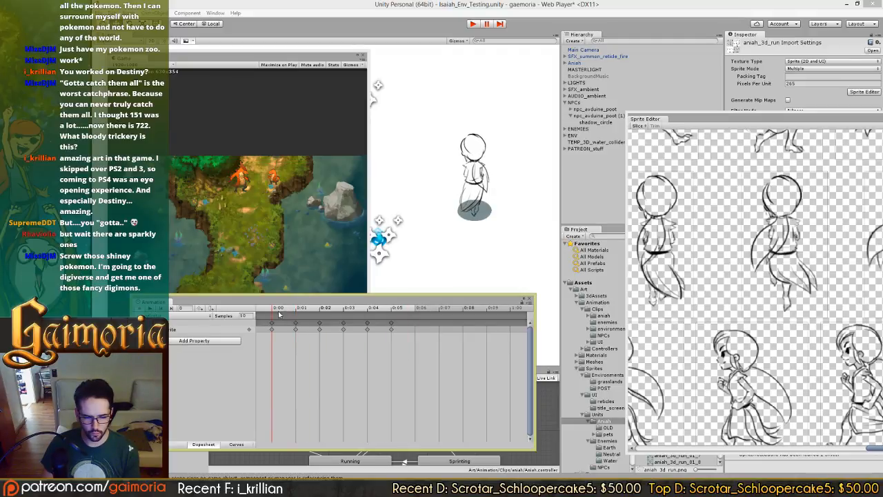
{"action": "left_click", "coordinate": [407, 313]}
{"action": "left_click", "coordinate": [281, 311]}
{"action": "left_click", "coordinate": [392, 311]}
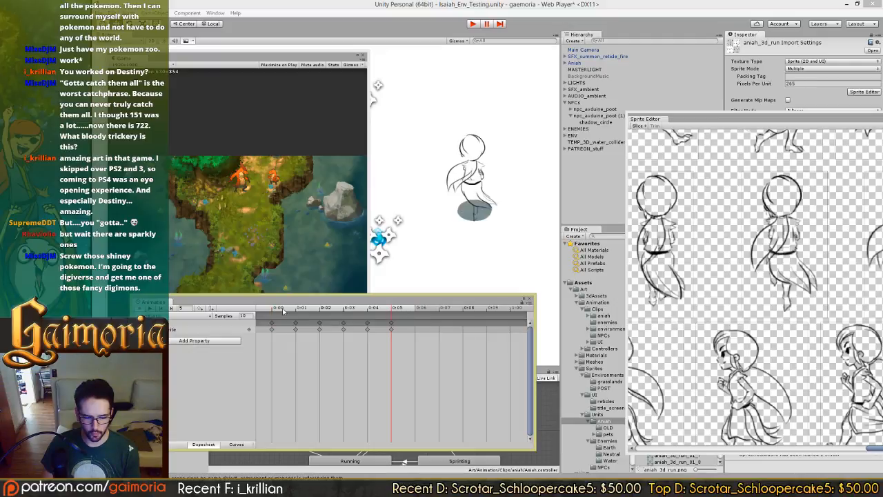
{"action": "left_click", "coordinate": [342, 309]}
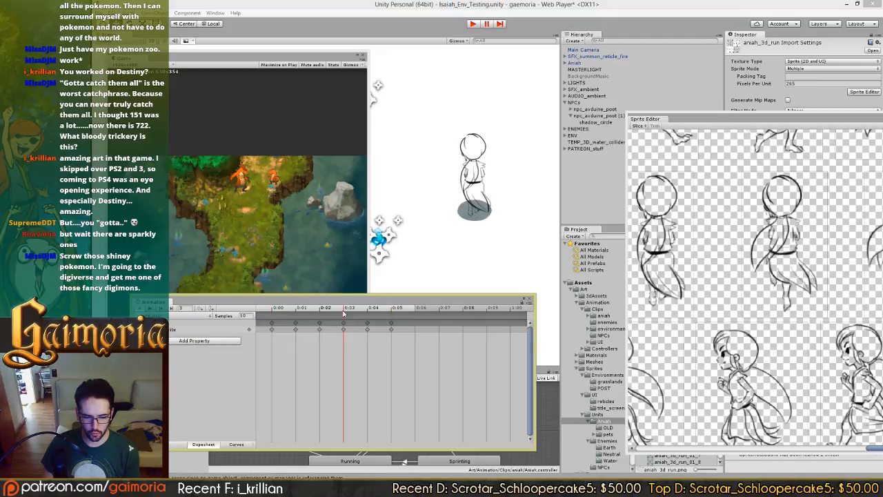
{"action": "left_click_drag", "start_coordinate": [304, 313], "coordinate": [331, 316]}
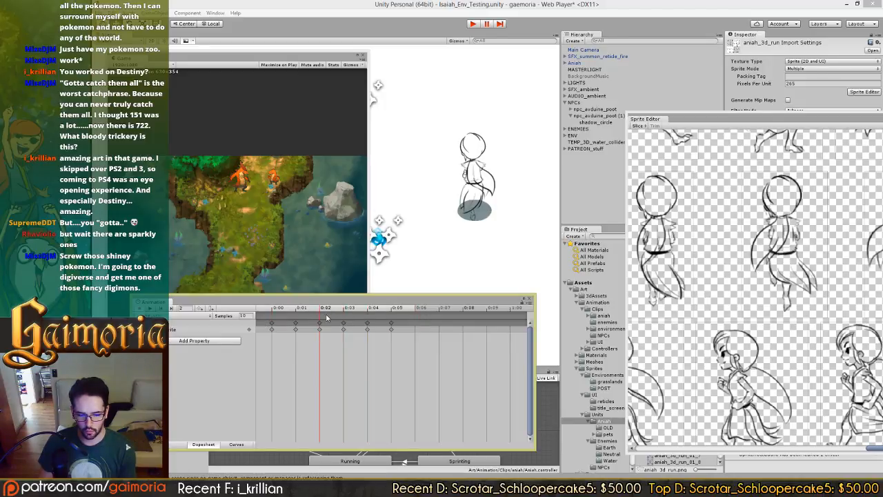
{"action": "left_click", "coordinate": [398, 311]}
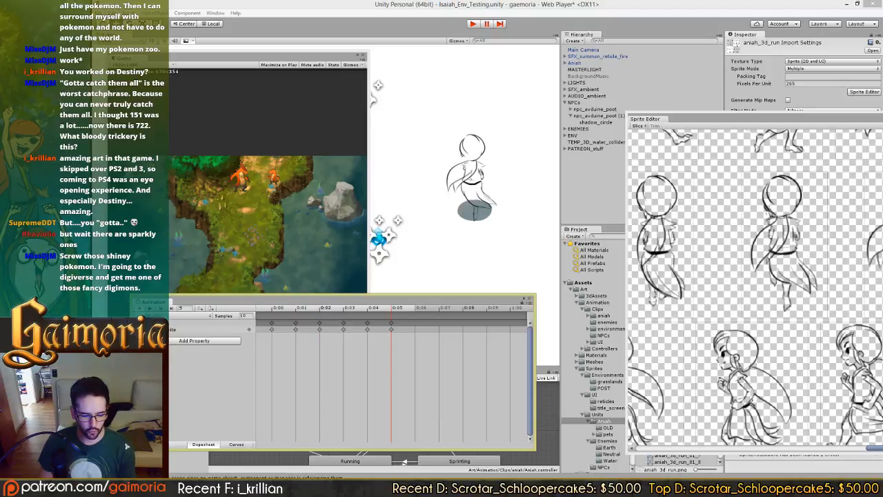
- Switch to Photoshop and delete the ponytails of the first, second, fourth and fifth back-view frames on the new ponytail layer
{"action": "key", "text": "alt+Tab"}
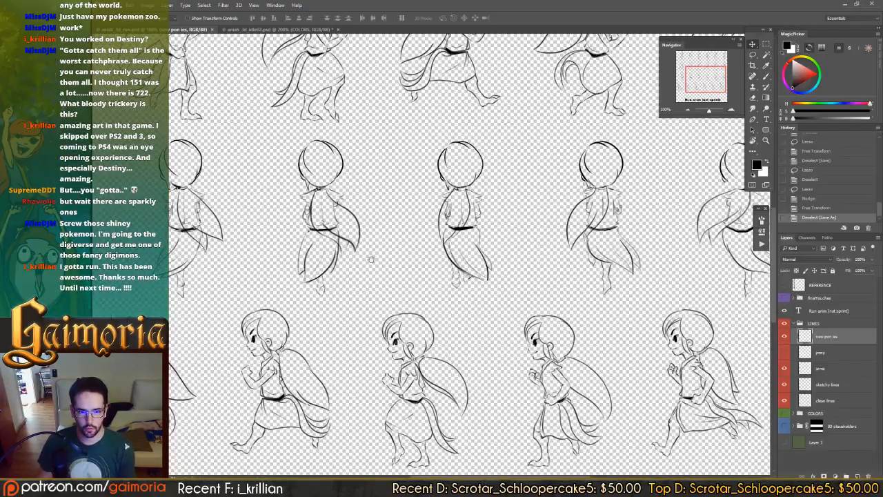
{"action": "left_click_drag", "start_coordinate": [370, 259], "coordinate": [571, 247]}
{"action": "key", "text": "m"}
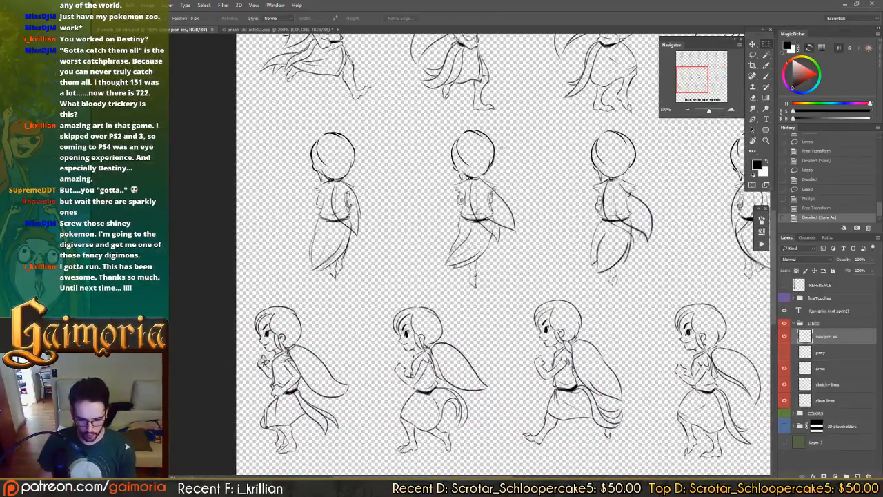
{"action": "left_click_drag", "start_coordinate": [288, 121], "coordinate": [542, 282]}
{"action": "key", "text": "Delete"}
{"action": "left_click_drag", "start_coordinate": [669, 219], "coordinate": [380, 239]}
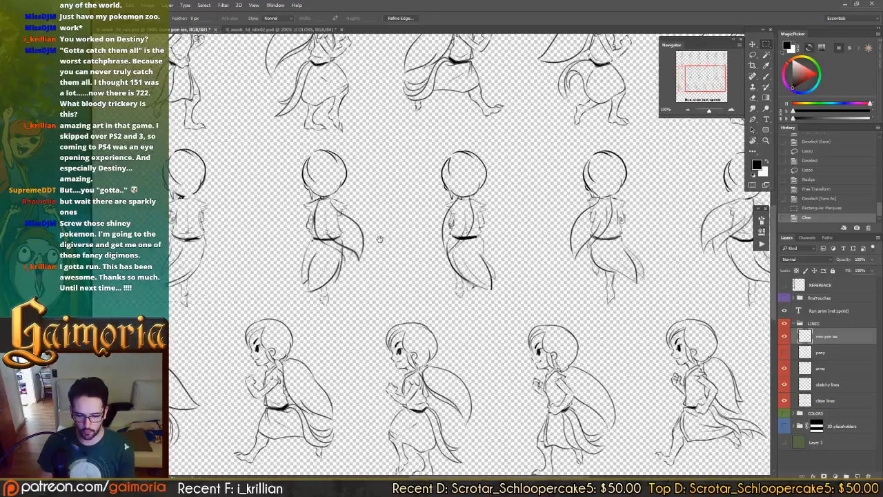
{"action": "left_click_drag", "start_coordinate": [401, 144], "coordinate": [632, 295]}
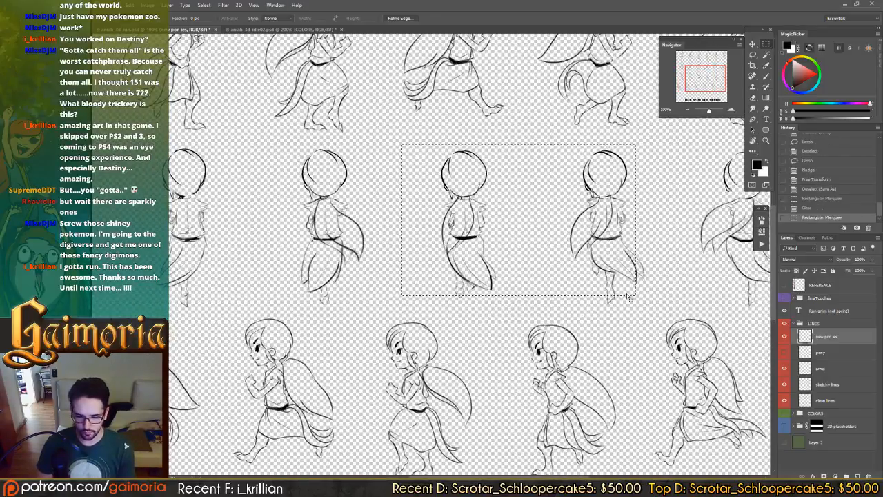
{"action": "key", "text": "Delete"}
{"action": "key", "text": "ctrl+d"}
- Show the green background layer, Layer 1, and save the file
{"action": "key", "text": "v"}
{"action": "left_click", "coordinate": [784, 443]}
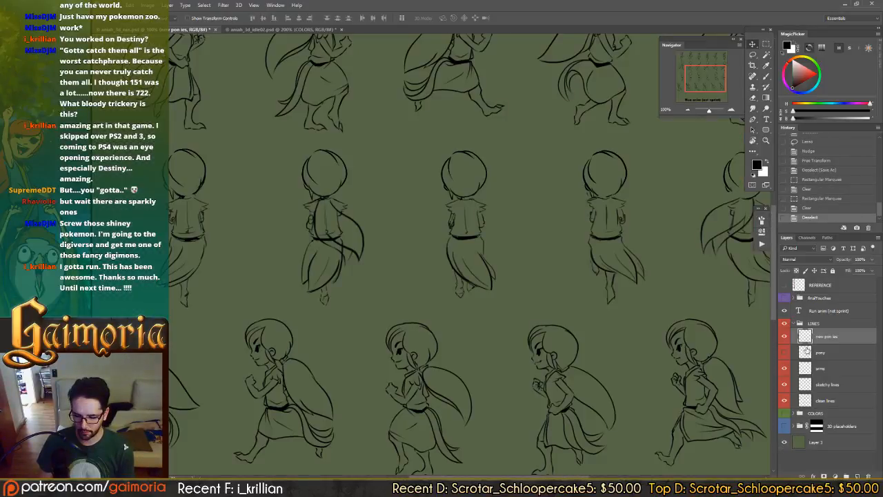
{"action": "key", "text": "ctrl+s"}
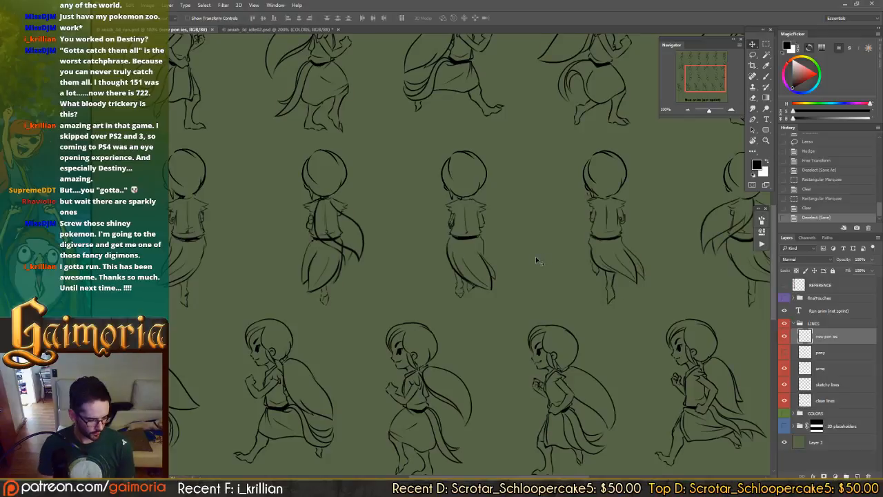
- Duplicate the ponytail of the sixth back-view frame onto the fifth frame
{"action": "key", "text": "b"}
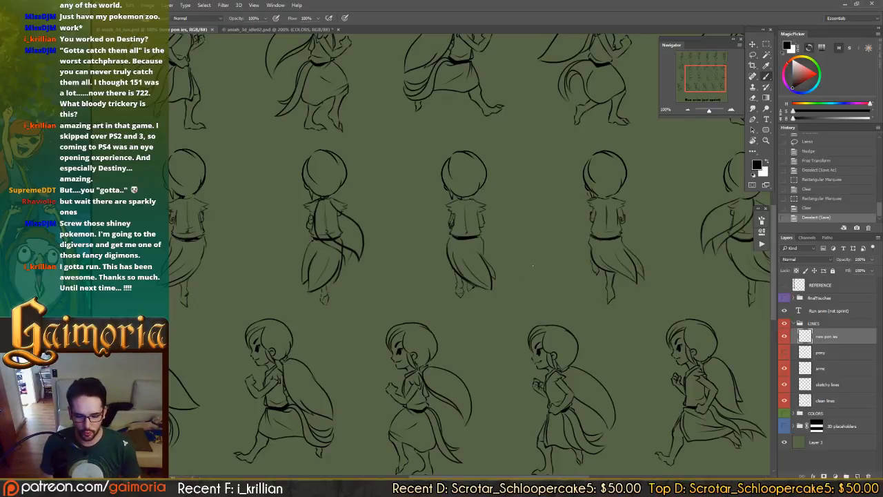
{"action": "mouse_move", "coordinate": [542, 178]}
{"action": "left_mouse_down"}
{"action": "mouse_move", "coordinate": [503, 177]}
{"action": "mouse_move", "coordinate": [544, 151]}
{"action": "left_mouse_up"}
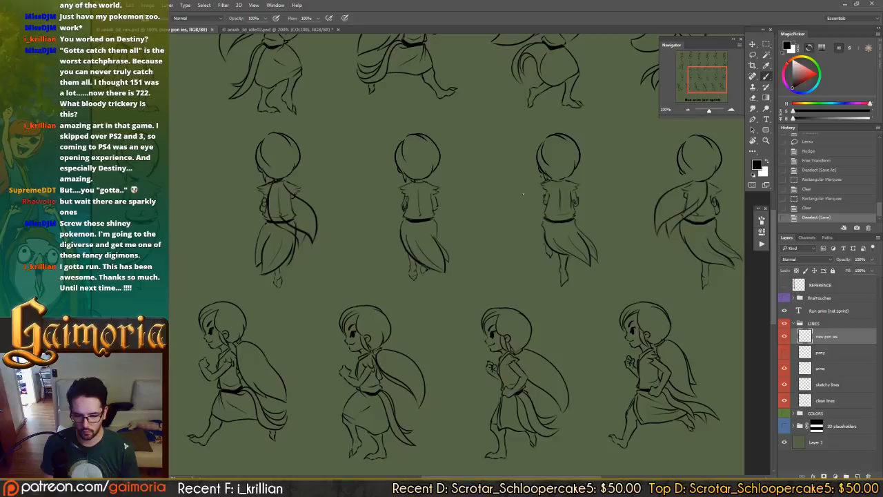
{"action": "key", "text": "m"}
{"action": "left_click_drag", "start_coordinate": [721, 172], "coordinate": [620, 245]}
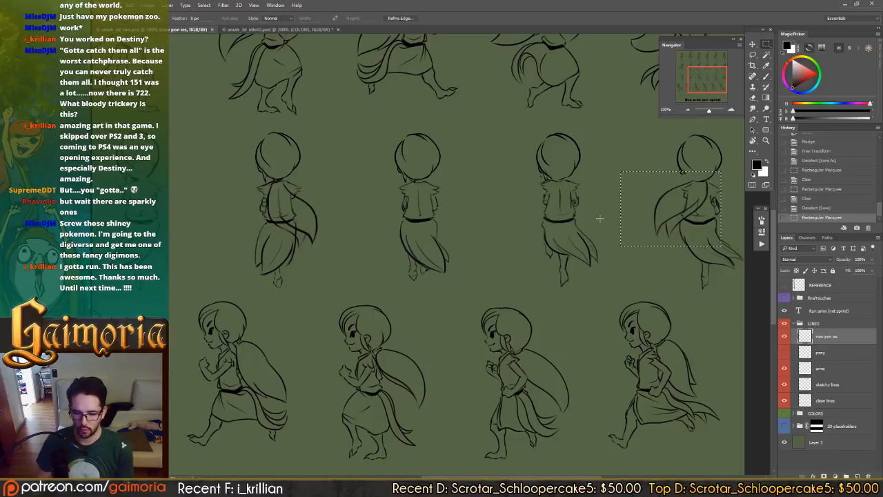
{"action": "key", "text": "v"}
{"action": "left_click_drag", "start_coordinate": [688, 209], "coordinate": [548, 209]}
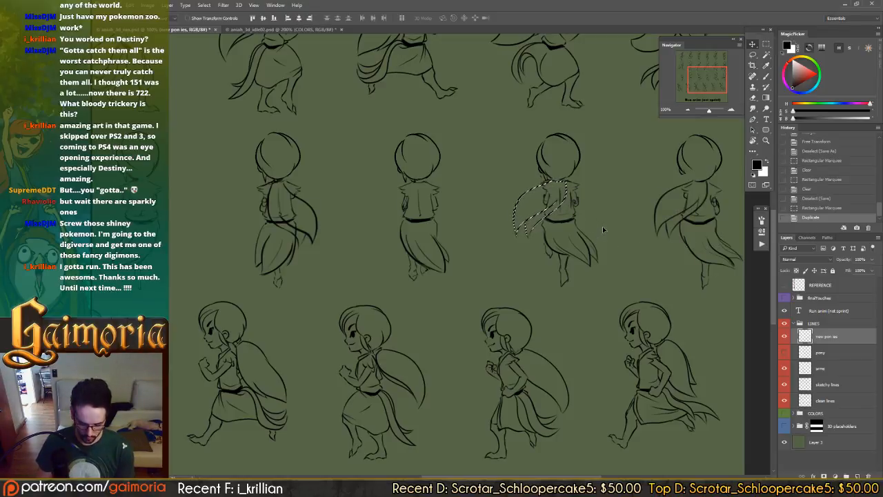
- Warp the copied ponytail on the fifth back-view frame so it hangs closer to the body with its tip bent outward
{"action": "key", "text": "ctrl+t"}
{"action": "right_click", "coordinate": [544, 202]}
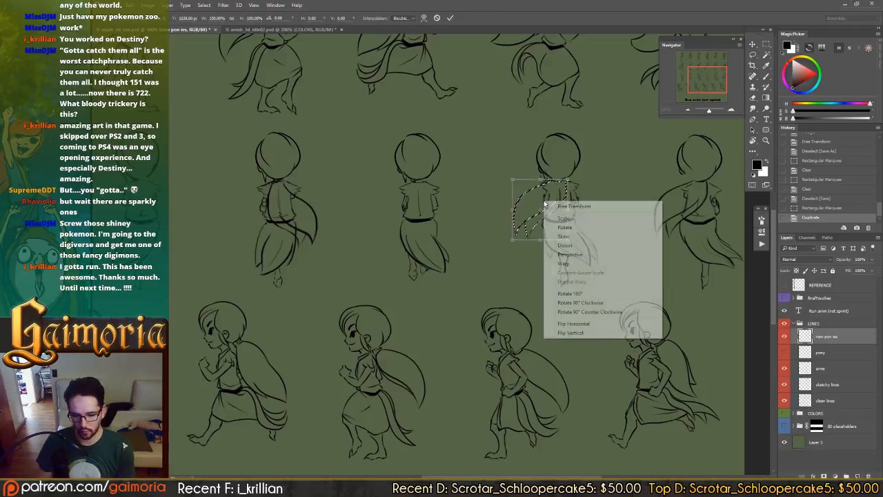
{"action": "left_click", "coordinate": [572, 264]}
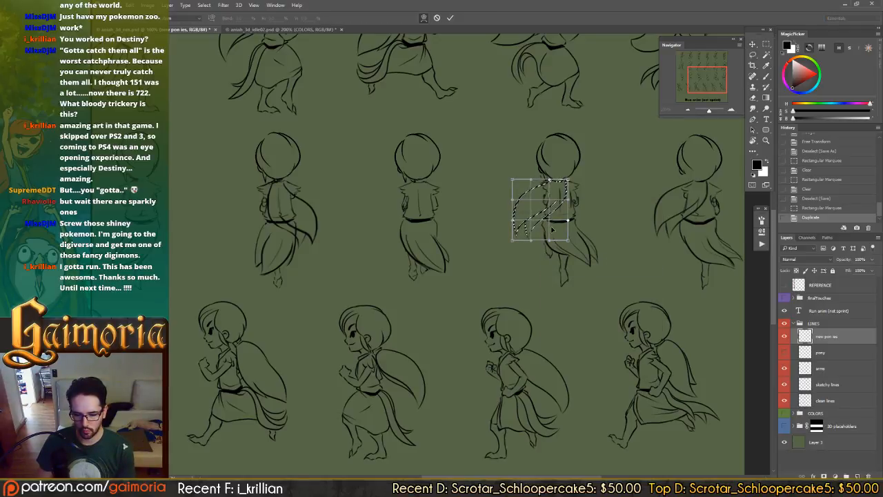
{"action": "mouse_move", "coordinate": [543, 218]}
{"action": "left_mouse_down"}
{"action": "mouse_move", "coordinate": [553, 209]}
{"action": "mouse_move", "coordinate": [577, 221]}
{"action": "mouse_move", "coordinate": [537, 226]}
{"action": "mouse_move", "coordinate": [545, 228]}
{"action": "left_mouse_up"}
{"action": "left_click_drag", "start_coordinate": [514, 200], "coordinate": [565, 180]}
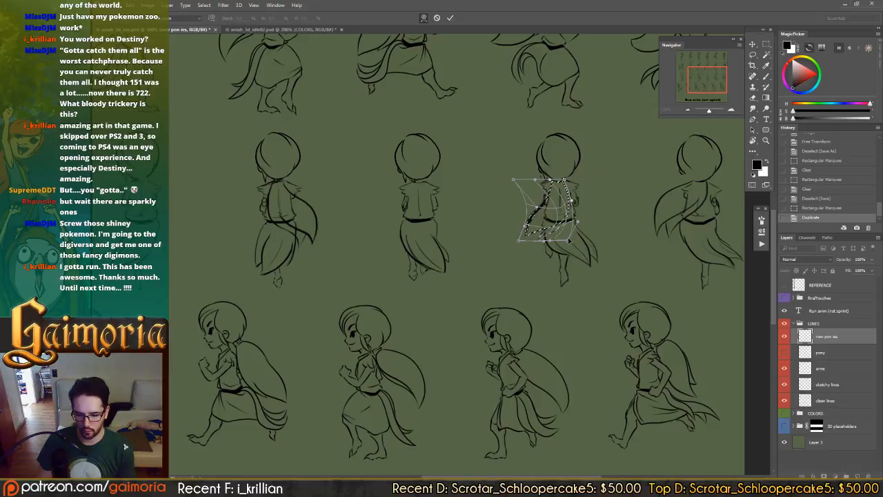
{"action": "left_click_drag", "start_coordinate": [568, 241], "coordinate": [601, 232]}
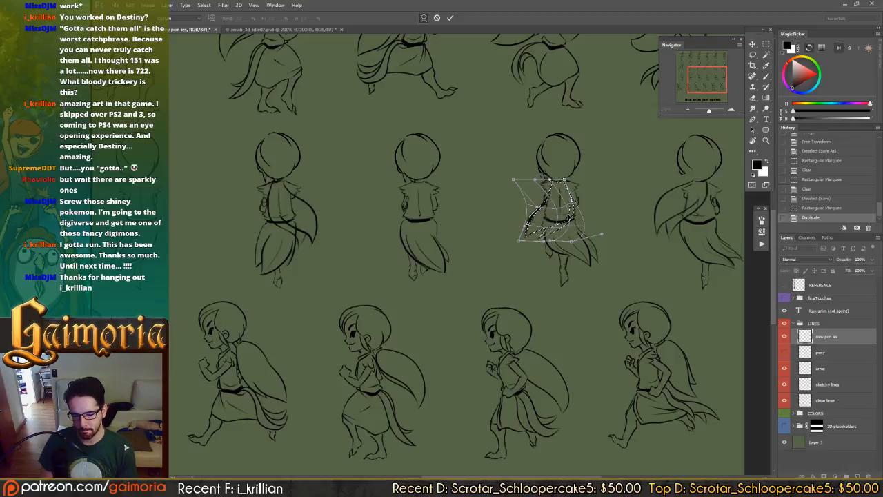
{"action": "key", "text": "Return"}
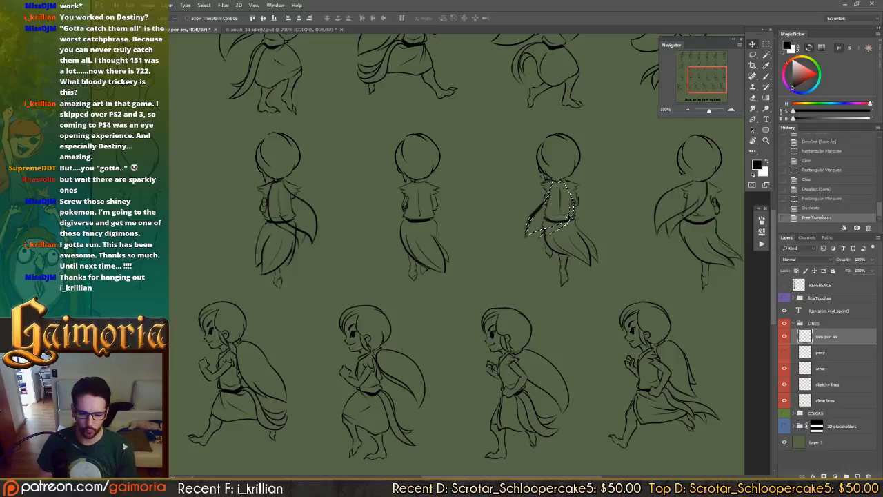
- Move the warped ponytail off the fifth back-view frame toward the start of the row and deselect it
{"action": "mouse_move", "coordinate": [554, 229]}
{"action": "left_mouse_down"}
{"action": "mouse_move", "coordinate": [684, 229]}
{"action": "mouse_move", "coordinate": [197, 211]}
{"action": "mouse_move", "coordinate": [359, 220]}
{"action": "mouse_move", "coordinate": [306, 212]}
{"action": "mouse_move", "coordinate": [312, 220]}
{"action": "left_mouse_up"}
{"action": "left_click_drag", "start_coordinate": [496, 213], "coordinate": [367, 213]}
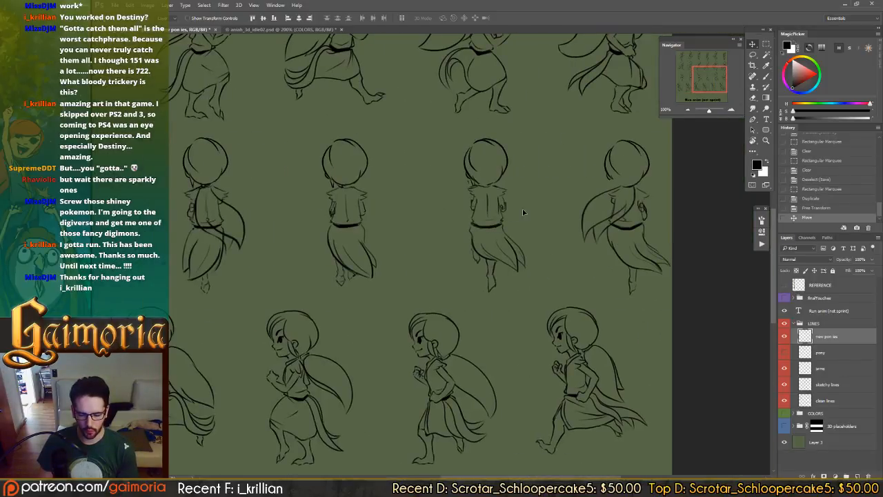
{"action": "key", "text": "ctrl+d"}
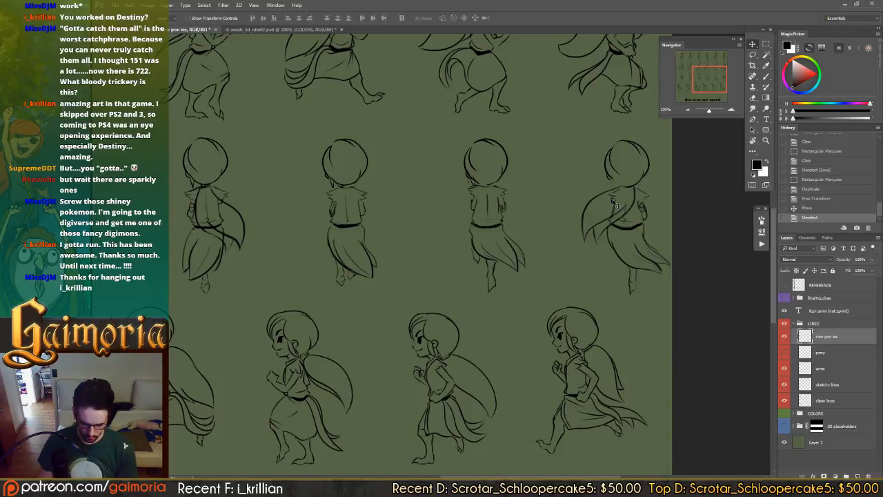
- Duplicate the ponytail of the sixth back-view frame onto the fifth frame
{"action": "key", "text": "m"}
{"action": "left_click_drag", "start_coordinate": [650, 178], "coordinate": [568, 254]}
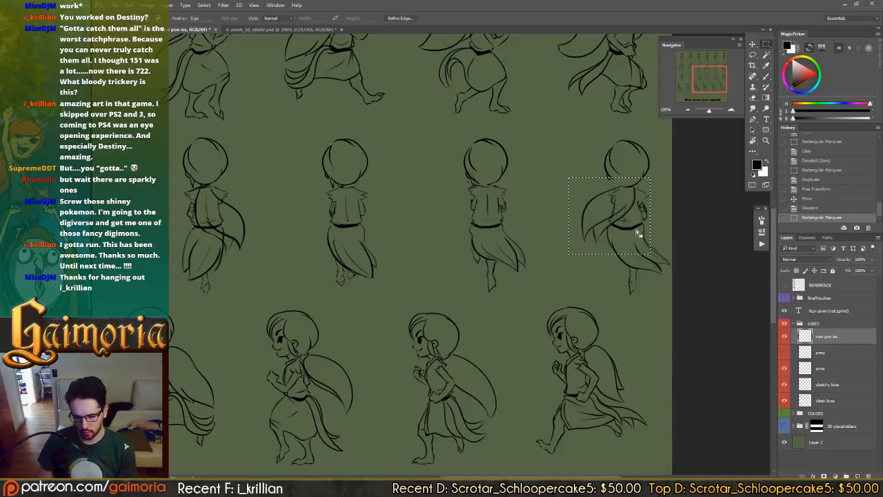
{"action": "key", "text": "v"}
{"action": "left_click_drag", "start_coordinate": [637, 232], "coordinate": [489, 221]}
- Rotate the fifth back-view frame's copied ponytail about 15 degrees counterclockwise, warp it to curve closer to the body, deselect it and save
{"action": "key", "text": "ctrl+t"}
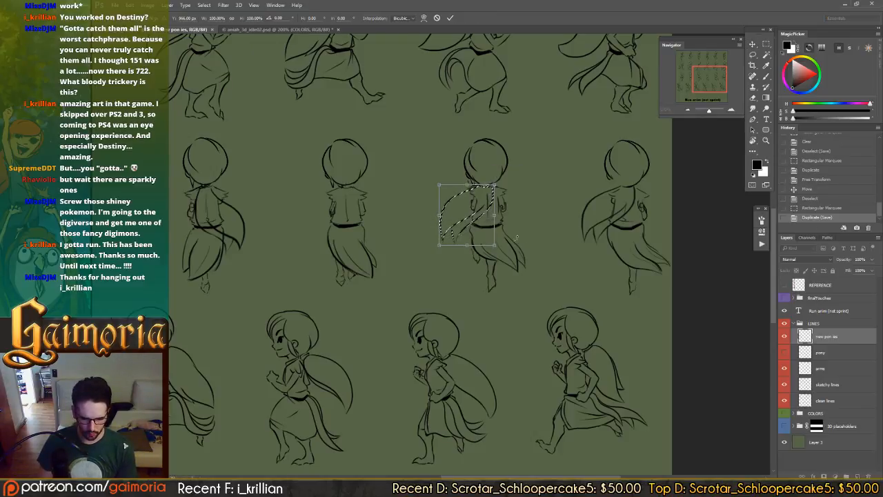
{"action": "left_click_drag", "start_coordinate": [574, 256], "coordinate": [585, 230]}
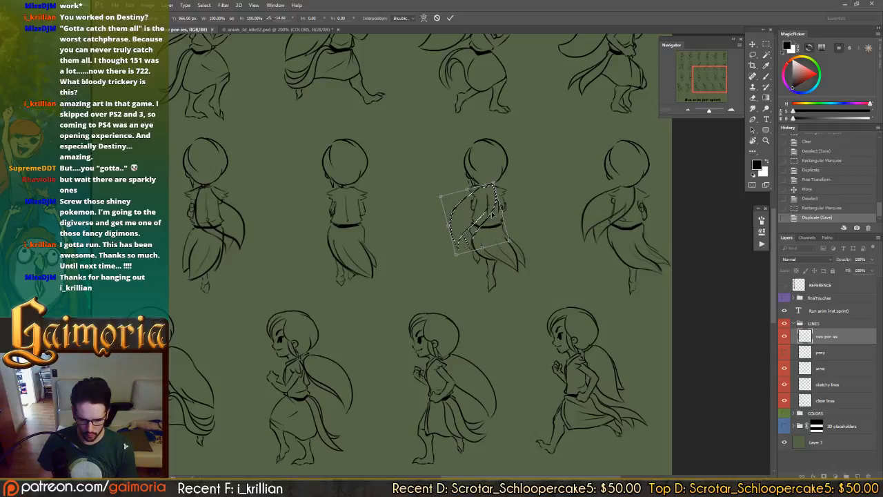
{"action": "right_click", "coordinate": [486, 211]}
{"action": "left_click", "coordinate": [503, 273]}
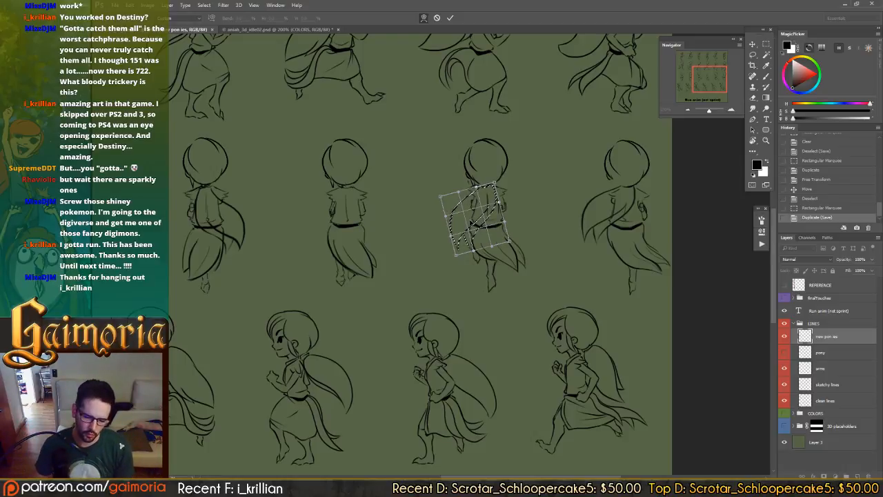
{"action": "left_click_drag", "start_coordinate": [252, 228], "coordinate": [314, 226]}
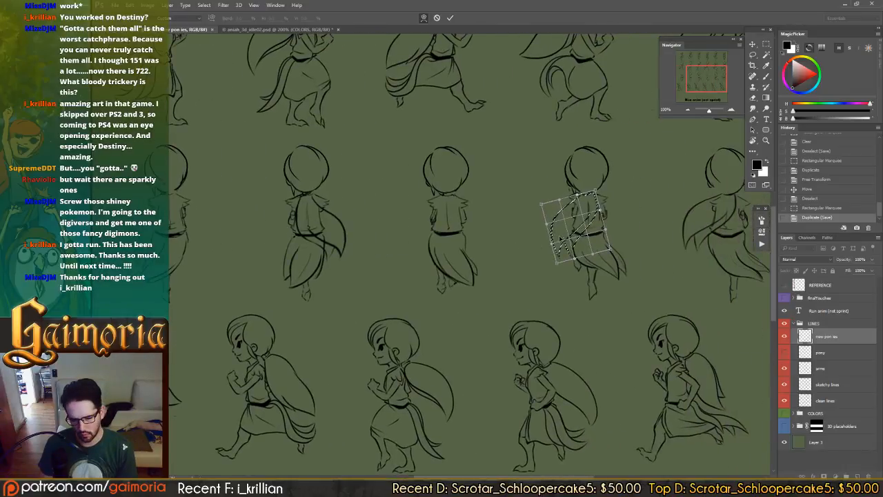
{"action": "left_click_drag", "start_coordinate": [576, 233], "coordinate": [560, 219]}
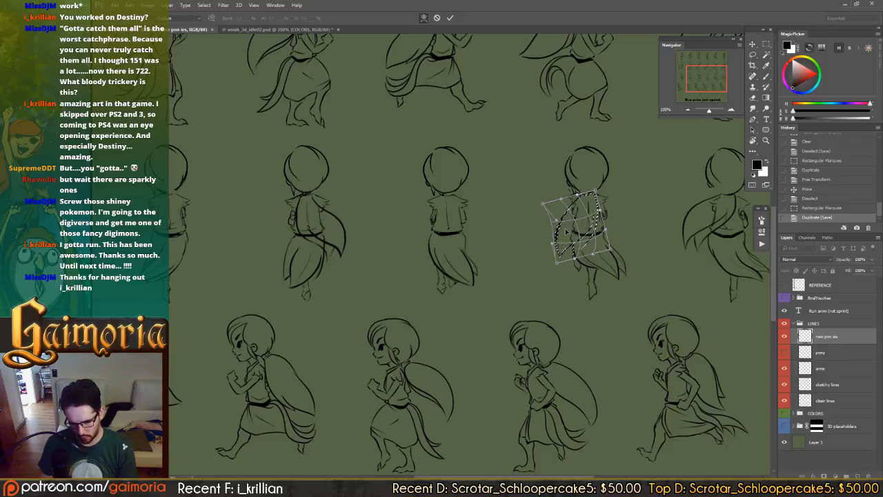
{"action": "key", "text": "Return"}
{"action": "key", "text": "ctrl+d"}
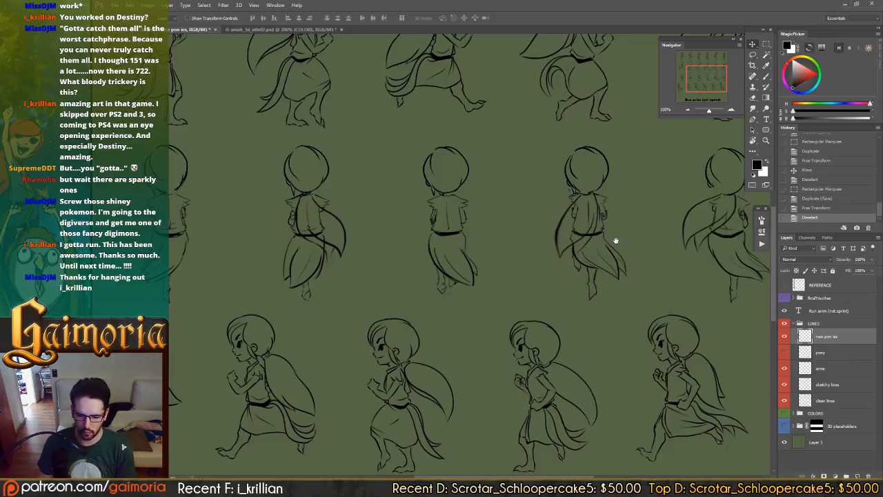
{"action": "left_click_drag", "start_coordinate": [615, 240], "coordinate": [582, 239]}
{"action": "left_click_drag", "start_coordinate": [559, 210], "coordinate": [438, 221]}
{"action": "key", "text": "ctrl+s"}
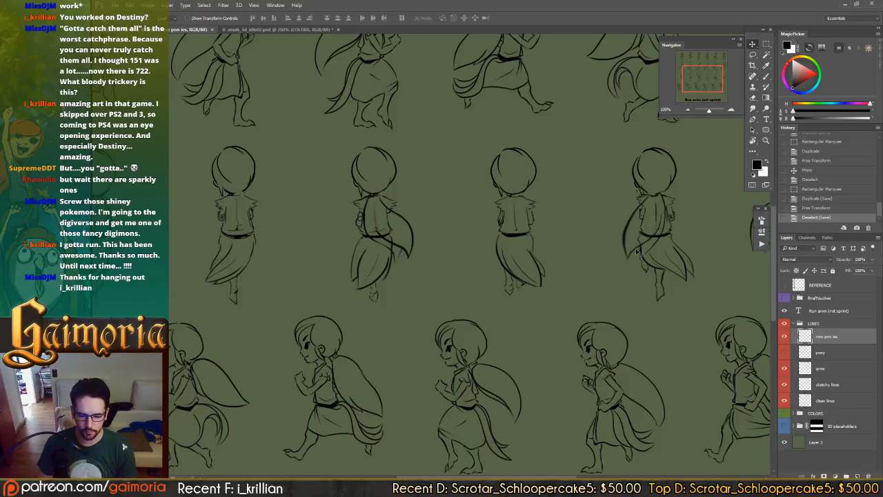
- Duplicate the ponytail of the third back-view frame onto the second frame
{"action": "left_click_drag", "start_coordinate": [540, 241], "coordinate": [509, 242]}
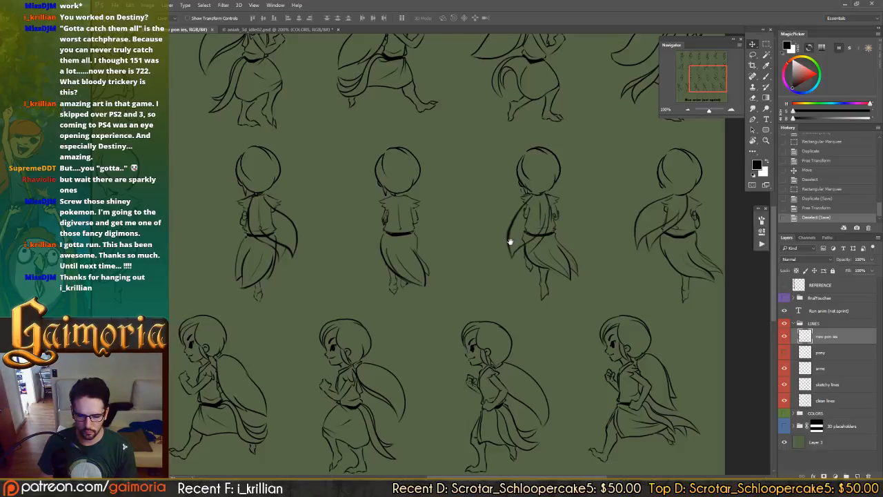
{"action": "left_click_drag", "start_coordinate": [509, 241], "coordinate": [560, 249]}
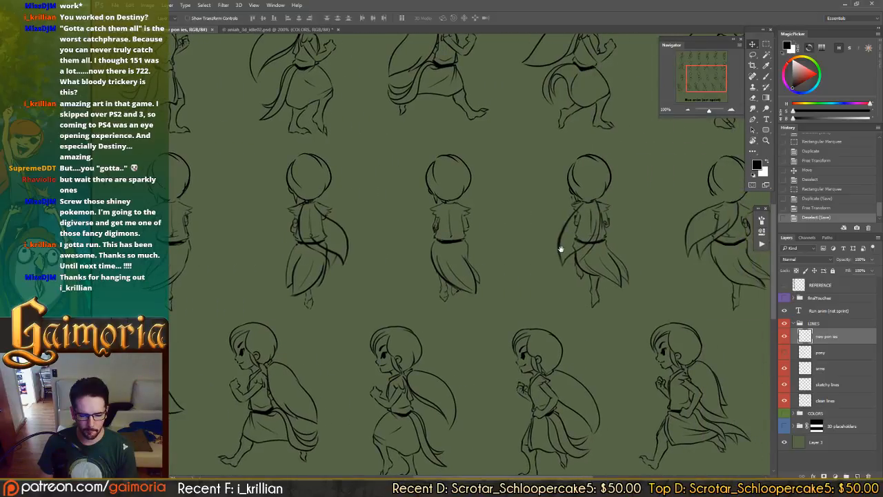
{"action": "key", "text": "m"}
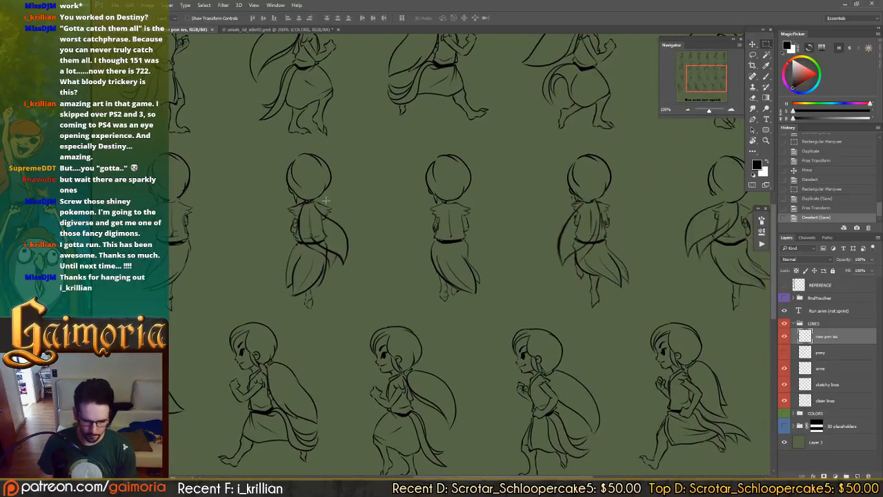
{"action": "mouse_move", "coordinate": [282, 186]}
{"action": "left_mouse_down"}
{"action": "mouse_move", "coordinate": [389, 279]}
{"action": "mouse_move", "coordinate": [481, 275]}
{"action": "mouse_move", "coordinate": [457, 259]}
{"action": "mouse_move", "coordinate": [350, 257]}
{"action": "left_mouse_up"}
{"action": "key", "text": "v"}
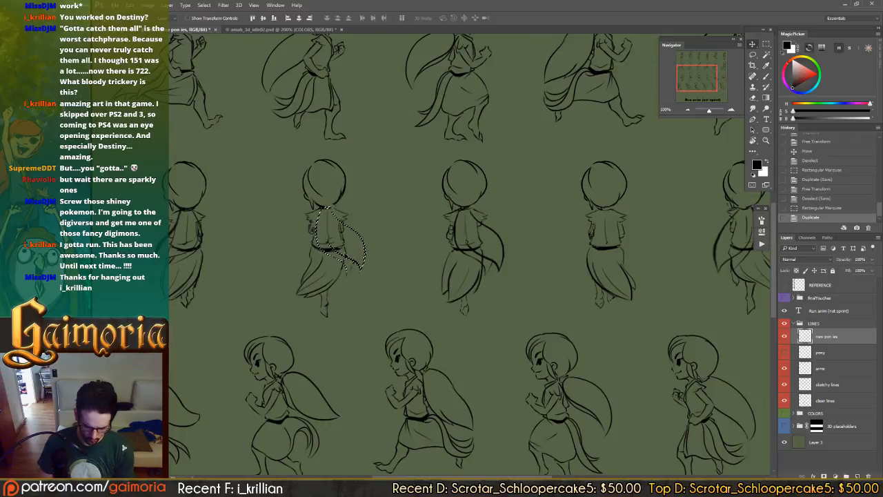
- Warp the copied ponytail on the second back-view frame into a narrow shape hanging along the back, deselect it and save
{"action": "key", "text": "ctrl+t"}
{"action": "right_click", "coordinate": [345, 232]}
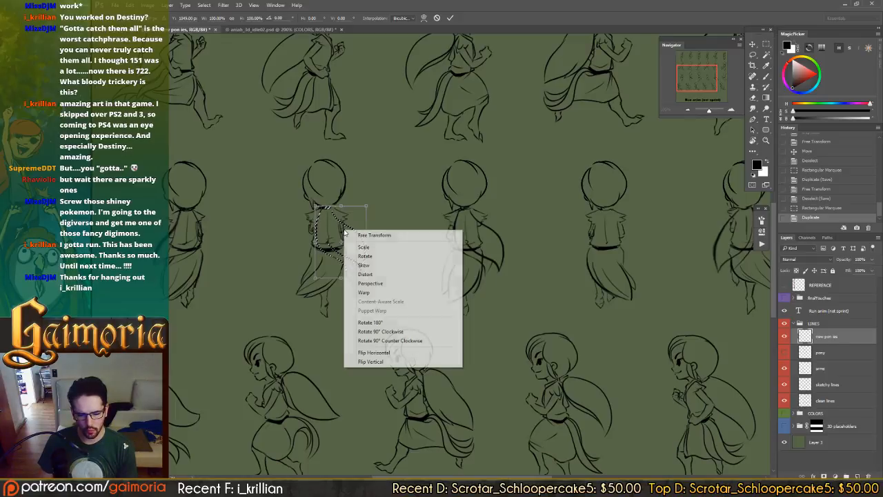
{"action": "left_click", "coordinate": [387, 293]}
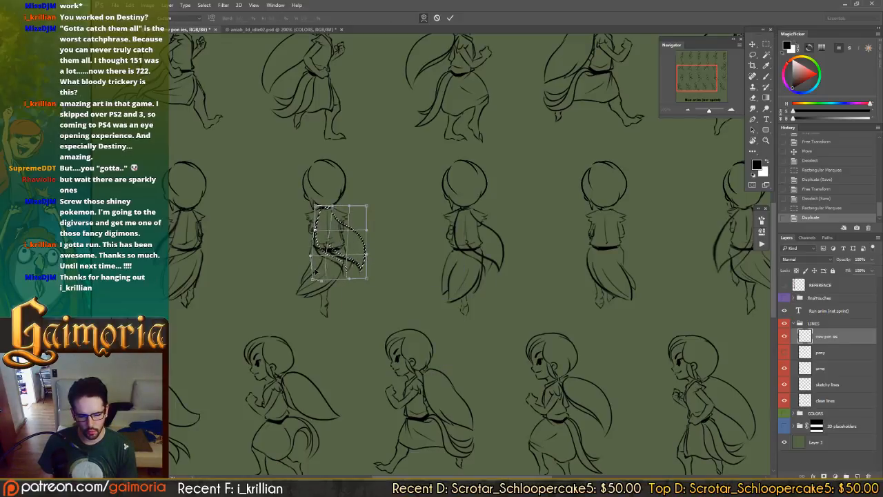
{"action": "left_click_drag", "start_coordinate": [321, 269], "coordinate": [329, 249]}
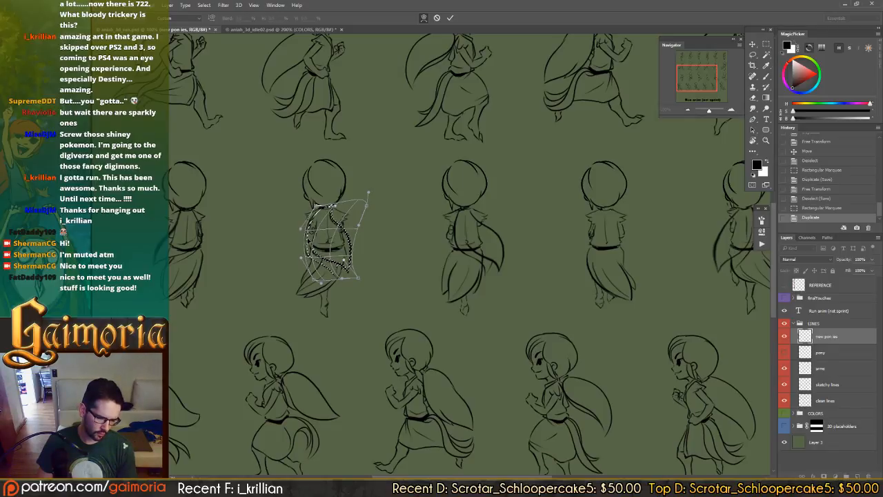
{"action": "left_click_drag", "start_coordinate": [313, 280], "coordinate": [313, 270]}
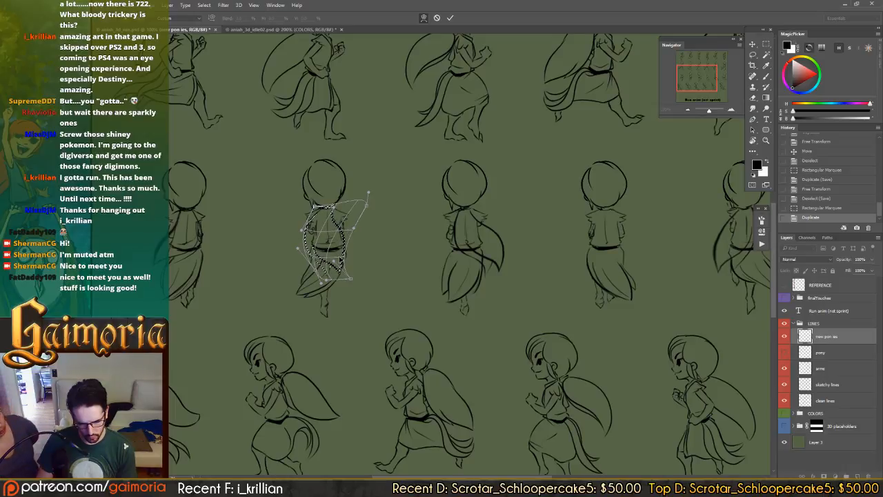
{"action": "key", "text": "Return"}
{"action": "key", "text": "ctrl+d"}
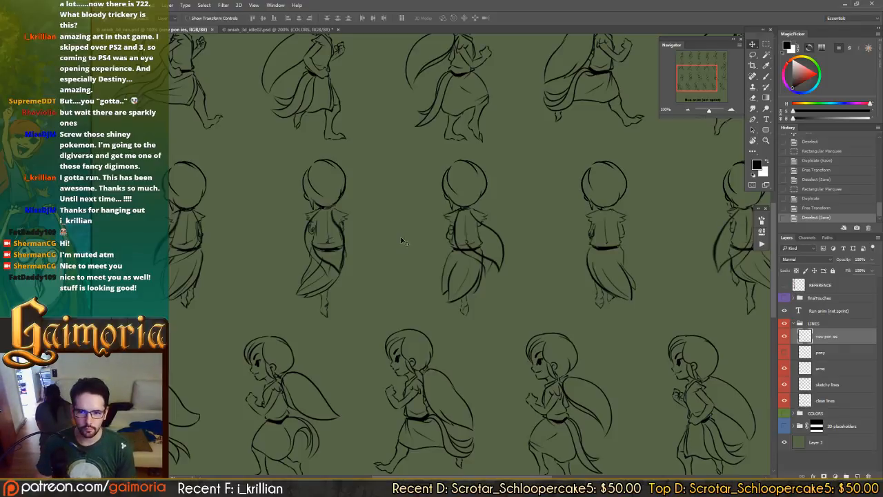
- Duplicate the ponytail of the third back-view frame onto the fourth frame and save the file
{"action": "mouse_move", "coordinate": [404, 236]}
{"action": "left_mouse_down"}
{"action": "mouse_move", "coordinate": [463, 225]}
{"action": "mouse_move", "coordinate": [373, 221]}
{"action": "mouse_move", "coordinate": [512, 212]}
{"action": "mouse_move", "coordinate": [509, 228]}
{"action": "mouse_move", "coordinate": [312, 231]}
{"action": "mouse_move", "coordinate": [364, 231]}
{"action": "left_mouse_up"}
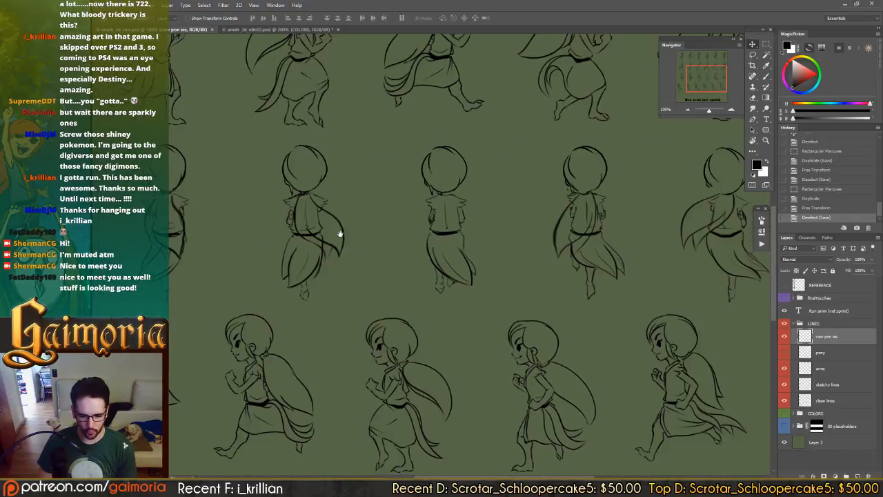
{"action": "left_click_drag", "start_coordinate": [451, 236], "coordinate": [447, 237]}
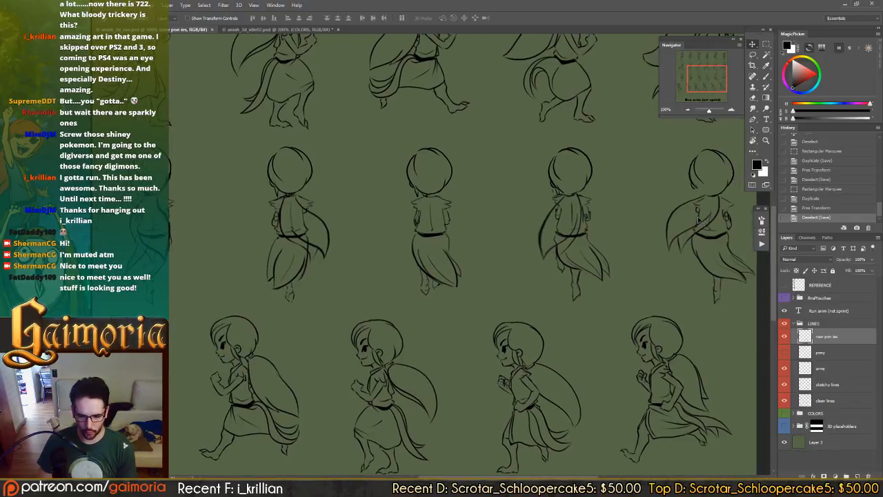
{"action": "left_click_drag", "start_coordinate": [604, 227], "coordinate": [727, 223]}
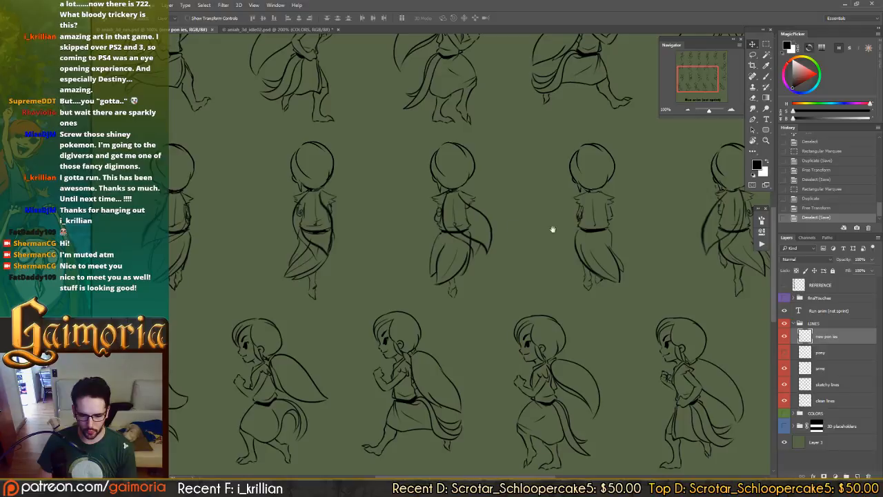
{"action": "left_click_drag", "start_coordinate": [553, 229], "coordinate": [434, 226]}
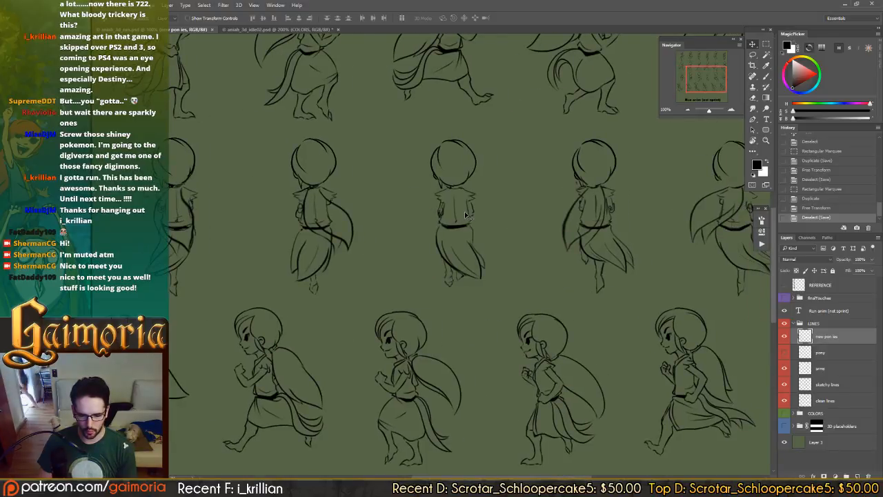
{"action": "key", "text": "m"}
{"action": "left_click_drag", "start_coordinate": [290, 184], "coordinate": [396, 266]}
{"action": "key", "text": "v"}
{"action": "left_click_drag", "start_coordinate": [326, 230], "coordinate": [467, 235]}
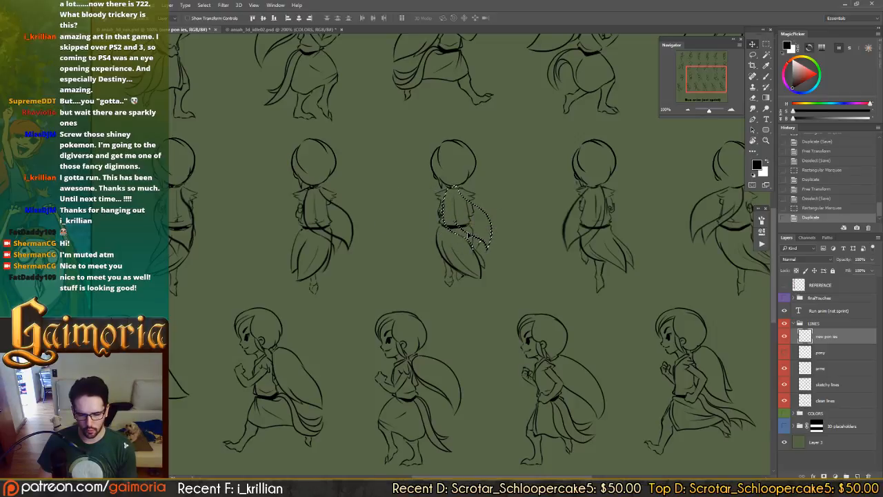
{"action": "key", "text": "ctrl+s"}
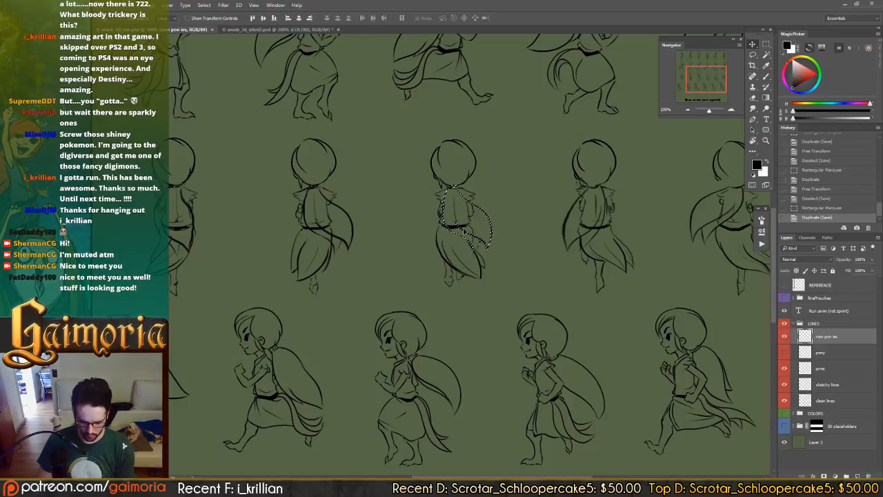
- Warp the copied ponytail on the fourth back-view frame so it falls narrower and closer to the body, then deselect it and save
{"action": "key", "text": "ctrl+t"}
{"action": "right_click", "coordinate": [467, 224]}
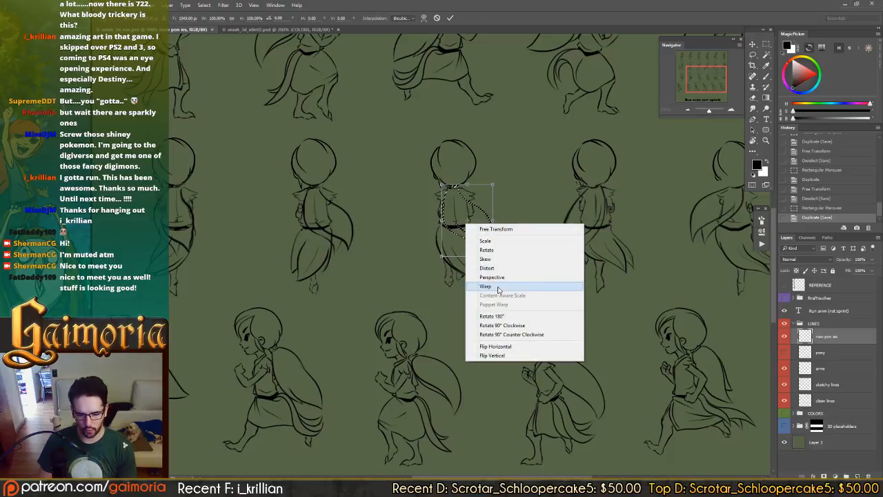
{"action": "left_click", "coordinate": [498, 289]}
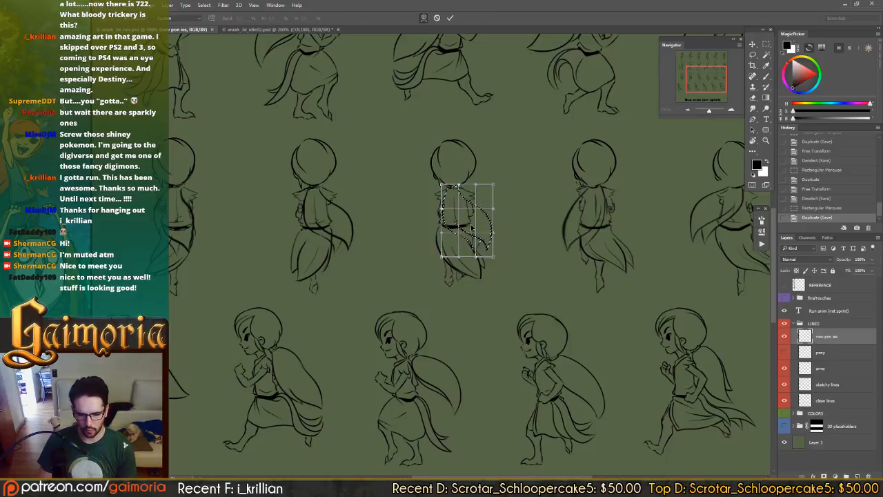
{"action": "left_click_drag", "start_coordinate": [474, 228], "coordinate": [437, 240]}
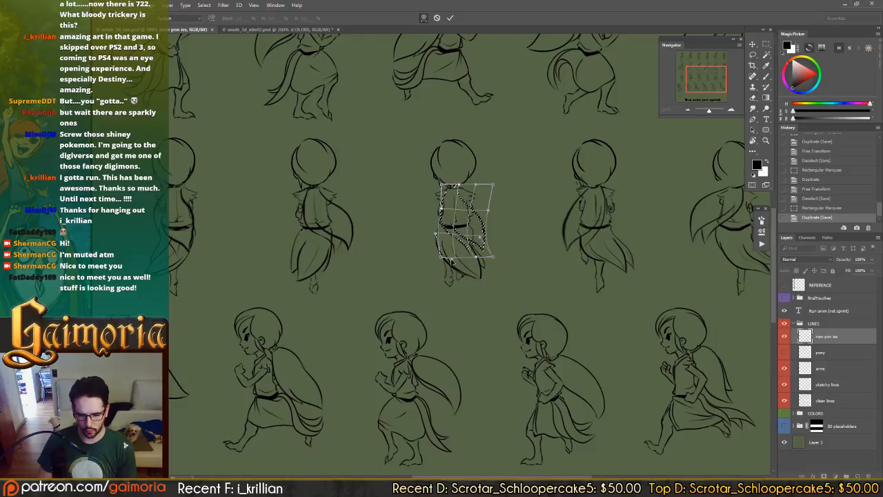
{"action": "left_click_drag", "start_coordinate": [478, 232], "coordinate": [484, 259]}
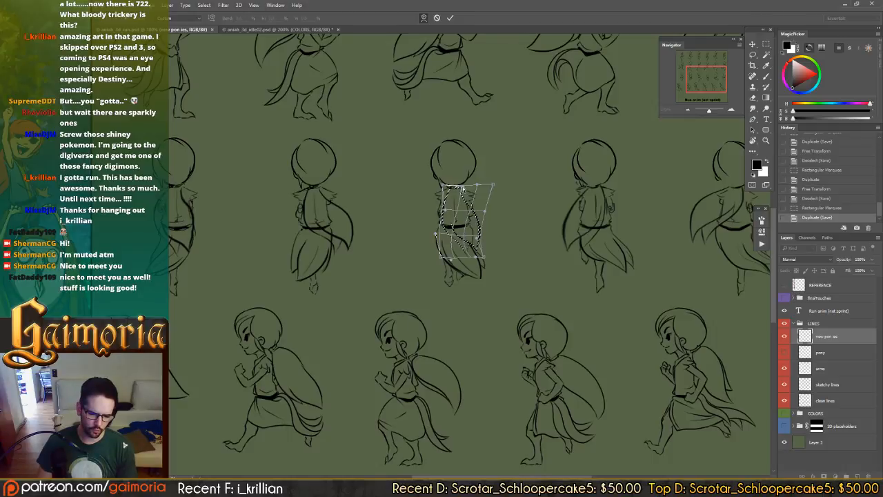
{"action": "key", "text": "Return"}
{"action": "key", "text": "ctrl+d"}
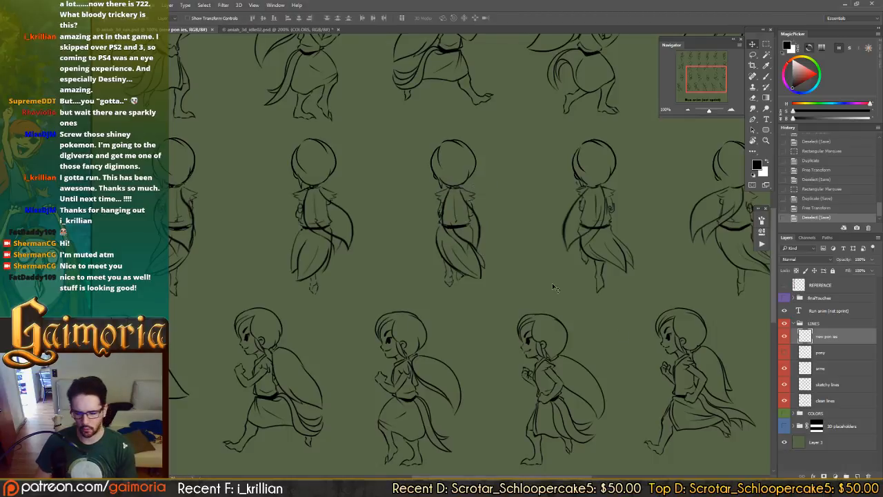
- Hide the green background layer, Layer 1, and export the sheet as a PNG over the existing aniah_3d_run.png
{"action": "left_click", "coordinate": [784, 443]}
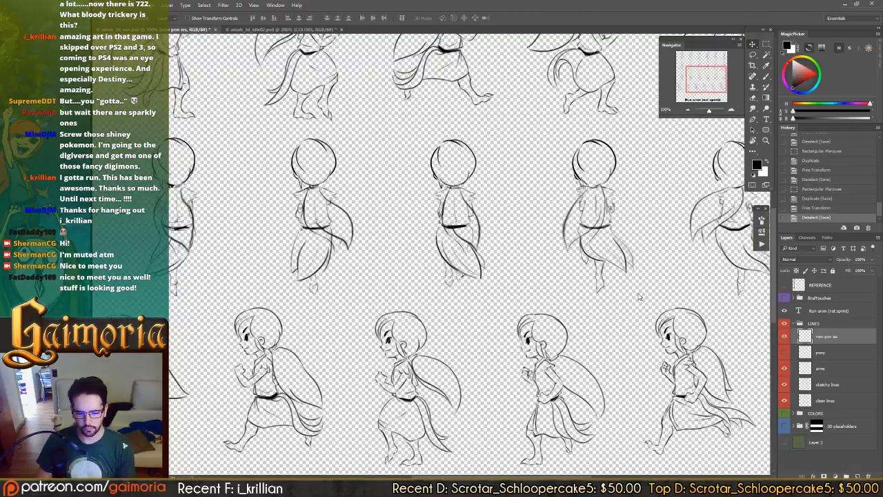
{"action": "key", "text": "ctrl+alt+s"}
{"action": "left_click", "coordinate": [388, 278]}
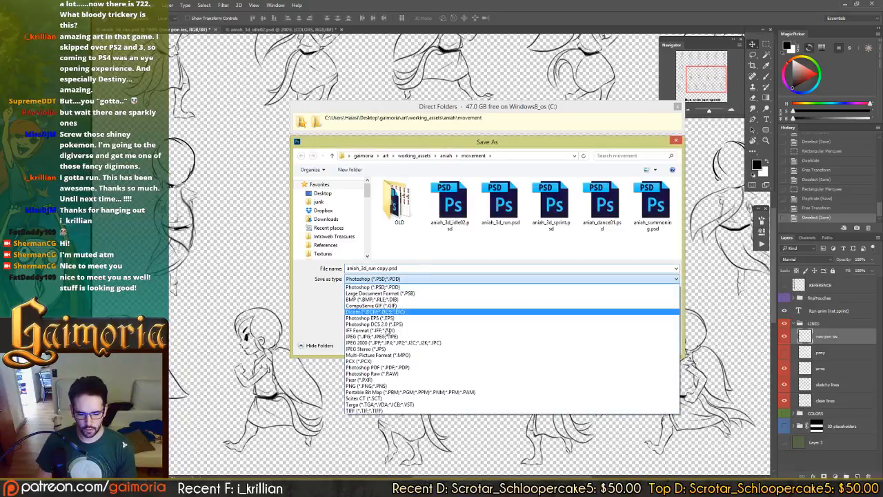
{"action": "left_click", "coordinate": [388, 385]}
{"action": "double_click", "coordinate": [501, 204]}
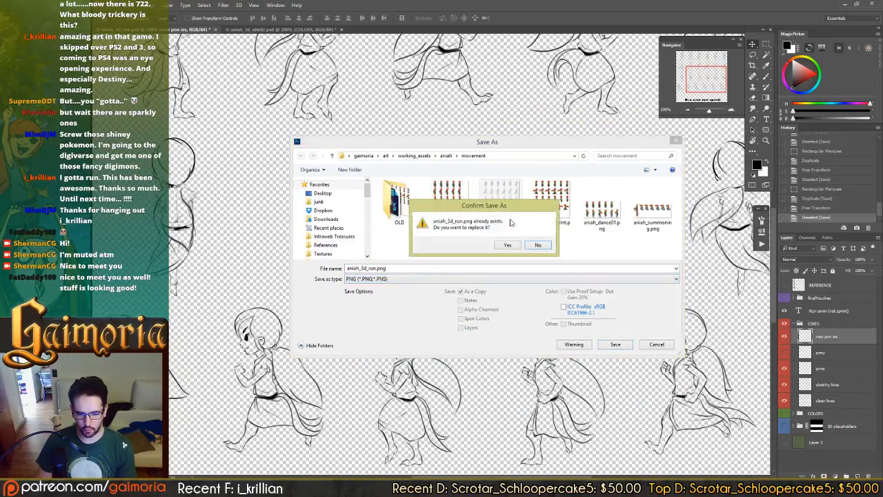
{"action": "left_click", "coordinate": [509, 244]}
{"action": "left_click", "coordinate": [505, 123]}
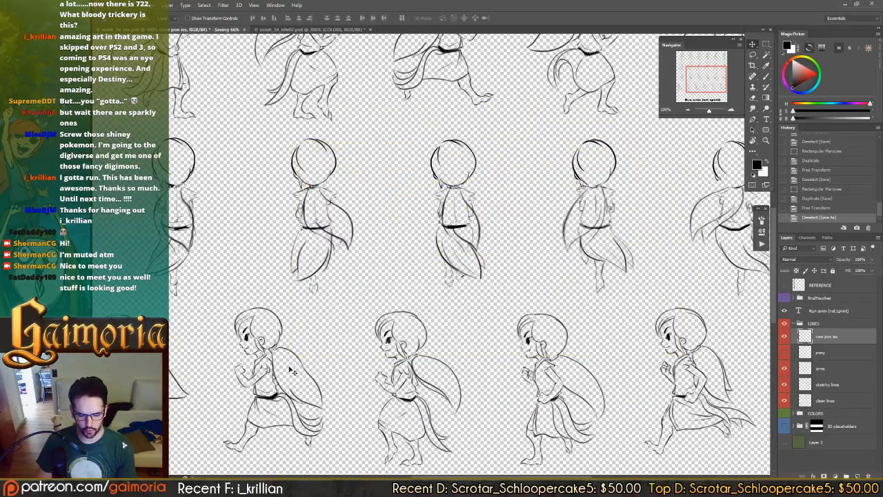
- Copy aniah_3d_run.png from the movement folder into the game's Aniah sprites folder, replacing the existing file, and switch to Unity
{"action": "left_click", "coordinate": [237, 488]}
{"action": "left_click", "coordinate": [203, 446]}
{"action": "left_click", "coordinate": [237, 487]}
{"action": "left_click", "coordinate": [275, 446]}
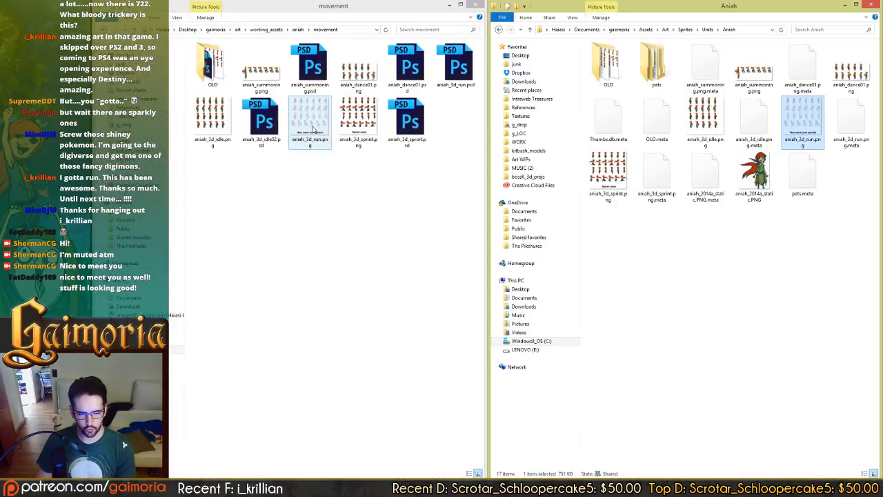
{"action": "left_click_drag", "start_coordinate": [315, 116], "coordinate": [677, 252]}
{"action": "left_click", "coordinate": [689, 256]}
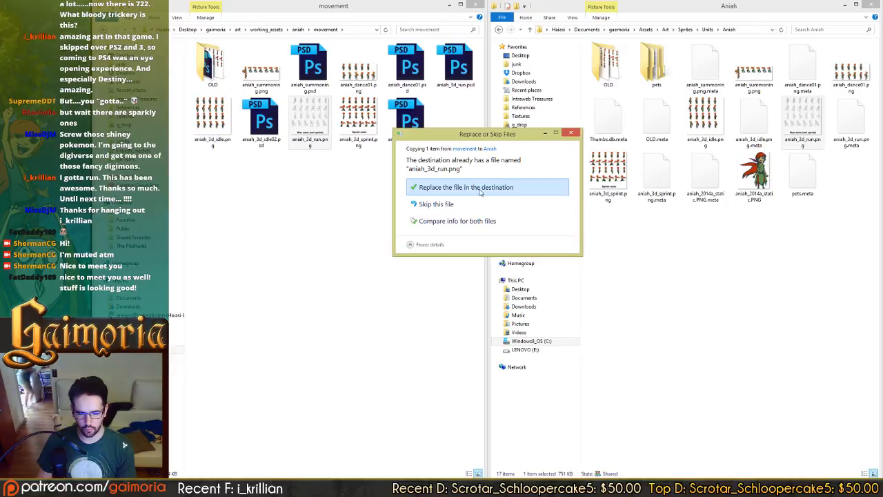
{"action": "left_click", "coordinate": [503, 185]}
{"action": "key", "text": "alt+Tab"}
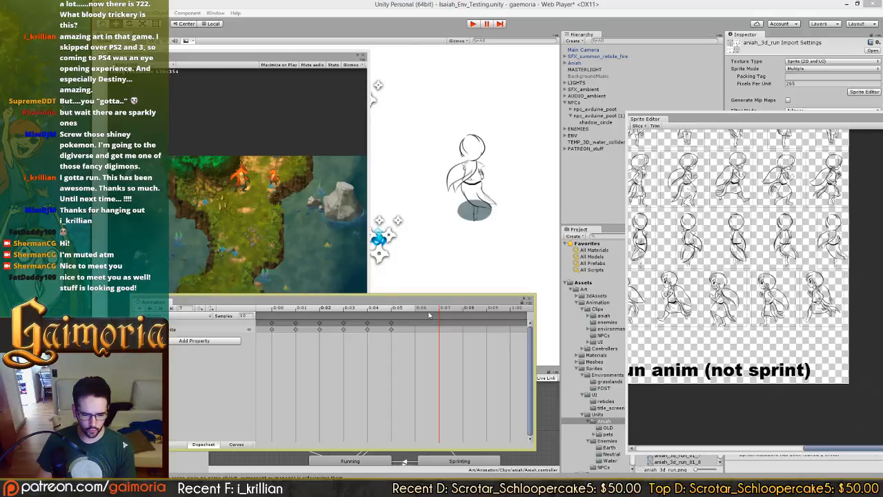
- Scrub through the keyframes of Aniah's back-view run animation to check how the ponytail moves
{"action": "mouse_move", "coordinate": [273, 313]}
{"action": "left_mouse_down"}
{"action": "mouse_move", "coordinate": [344, 314]}
{"action": "mouse_move", "coordinate": [276, 314]}
{"action": "left_mouse_up"}
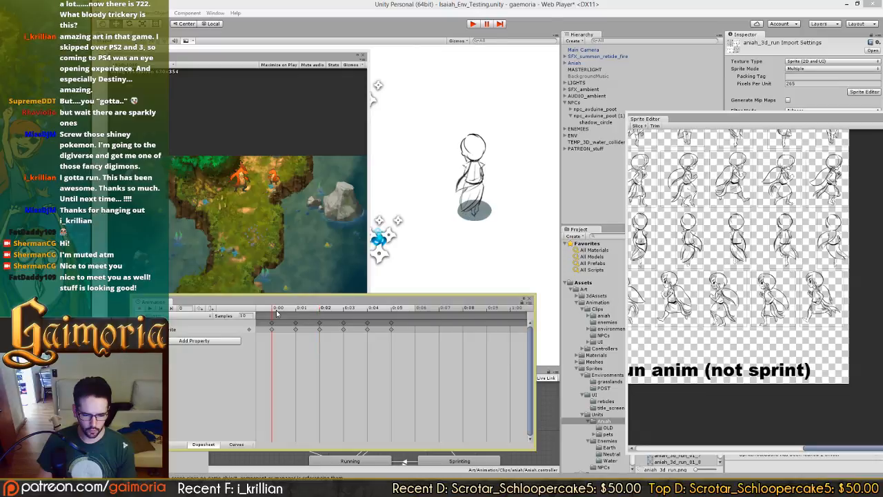
{"action": "left_click", "coordinate": [391, 314]}
{"action": "left_click", "coordinate": [335, 312]}
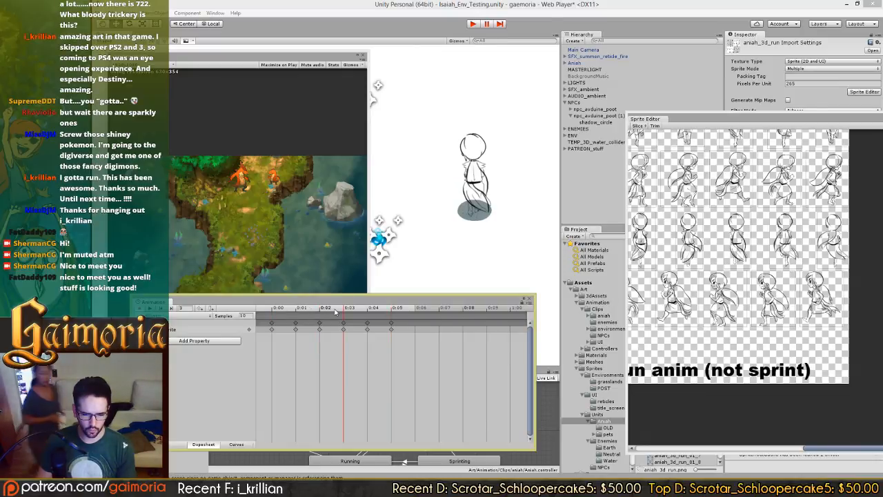
{"action": "left_click", "coordinate": [414, 311]}
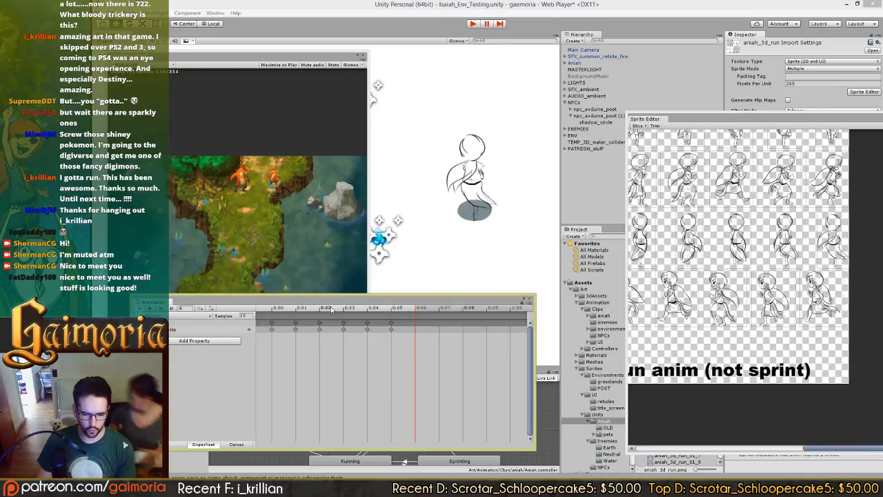
- Switch to Photoshop, show the green Layer 1 background, and delete the third back-view frame's ponytail
{"action": "key", "text": "alt+Tab"}
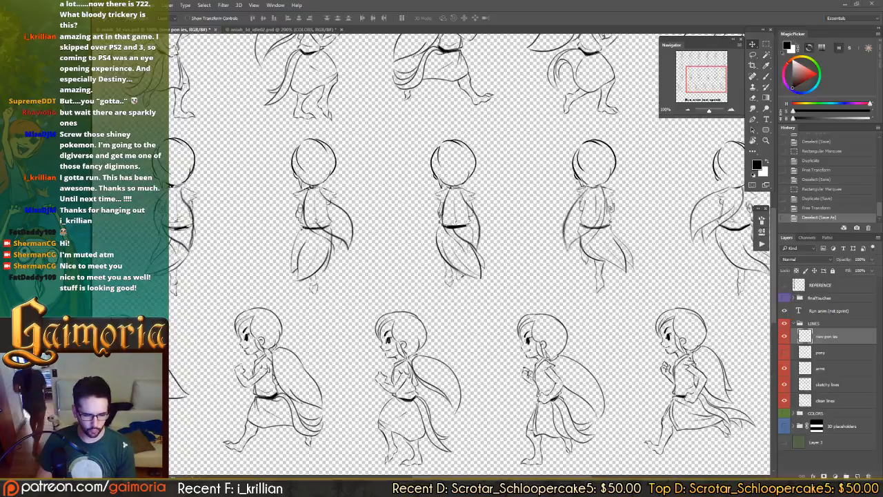
{"action": "left_click_drag", "start_coordinate": [430, 212], "coordinate": [271, 208]}
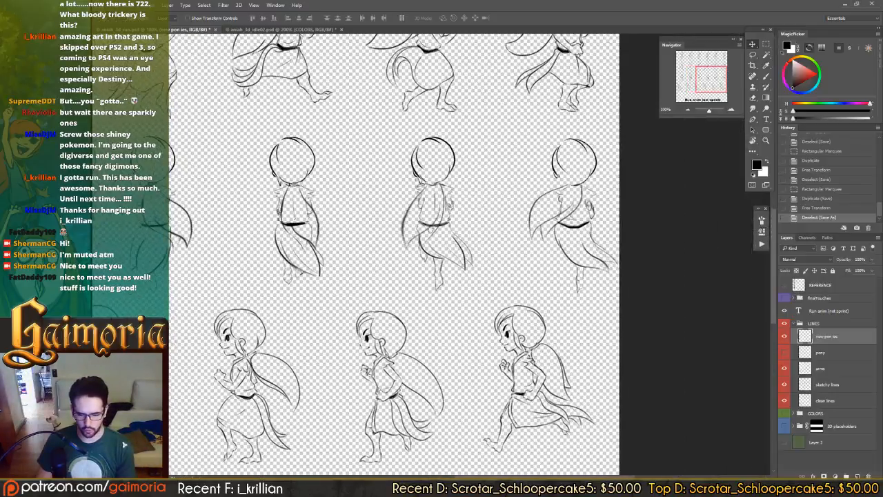
{"action": "left_click", "coordinate": [784, 442]}
{"action": "key", "text": "m"}
{"action": "left_click_drag", "start_coordinate": [510, 162], "coordinate": [630, 290]}
{"action": "left_click_drag", "start_coordinate": [483, 276], "coordinate": [569, 276]}
{"action": "left_click_drag", "start_coordinate": [220, 165], "coordinate": [322, 267]}
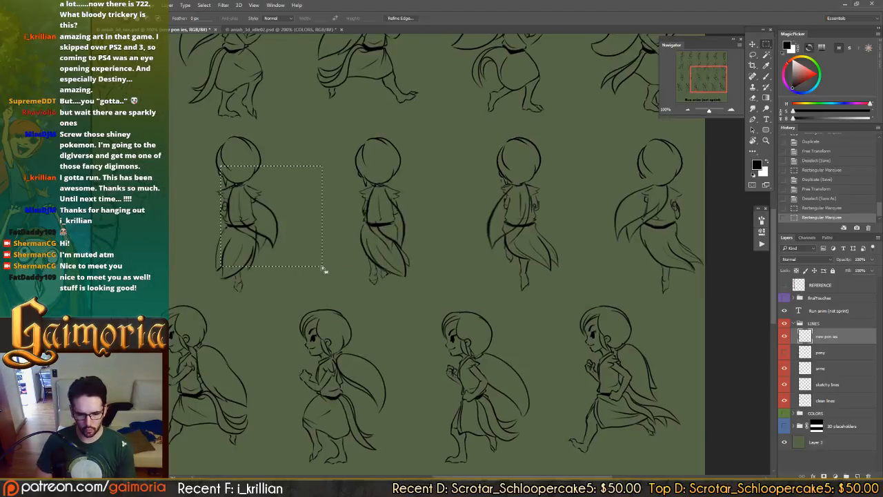
{"action": "key", "text": "Delete"}
{"action": "key", "text": "ctrl+d"}
- Duplicate the sixth back-view frame's ponytail onto the third frame, flip it horizontally, nudge it into place, and save
{"action": "left_click_drag", "start_coordinate": [599, 161], "coordinate": [683, 259]}
{"action": "key", "text": "v"}
{"action": "left_click_drag", "start_coordinate": [646, 218], "coordinate": [222, 230]}
{"action": "key", "text": "ctrl+shift+h"}
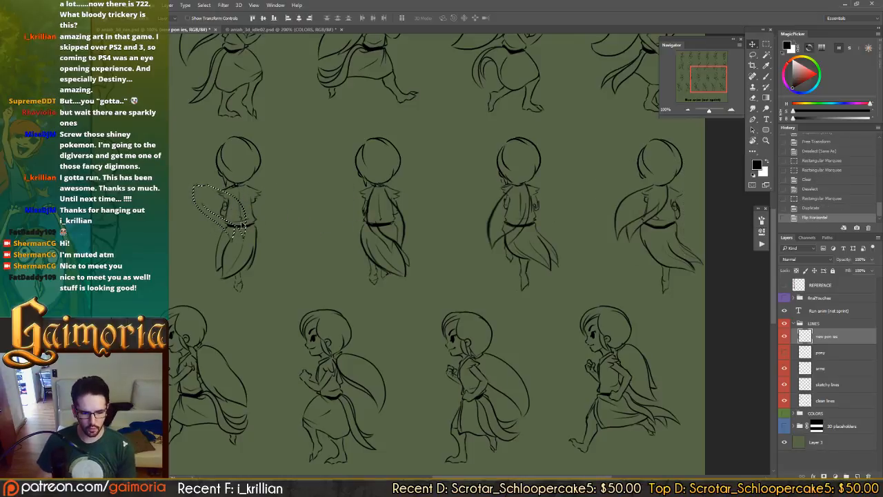
{"action": "key", "text": "Right"}
{"action": "left_click_drag", "start_coordinate": [231, 200], "coordinate": [266, 198]}
{"action": "key", "text": "ctrl+d"}
{"action": "key", "text": "ctrl+s"}
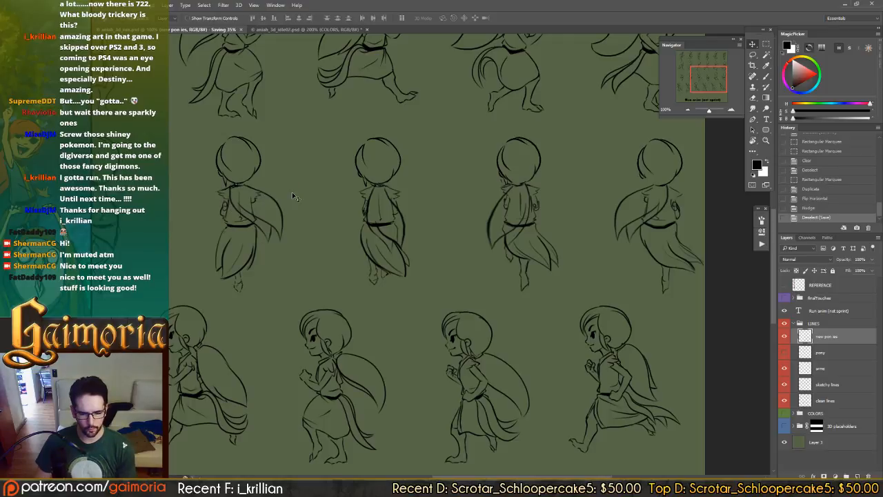
- Delete the ponytails of the second and fourth back-view frames, deselect, and save the file
{"action": "left_click_drag", "start_coordinate": [349, 178], "coordinate": [530, 173]}
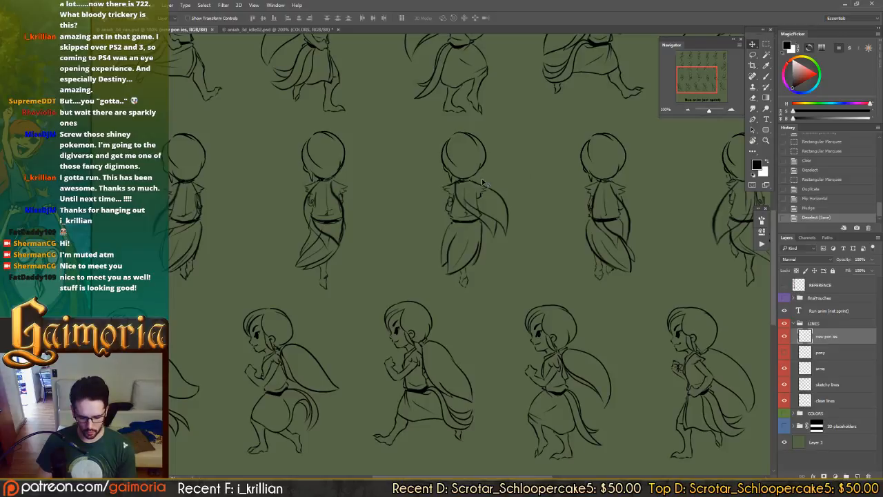
{"action": "key", "text": "m"}
{"action": "left_click_drag", "start_coordinate": [269, 164], "coordinate": [385, 269]}
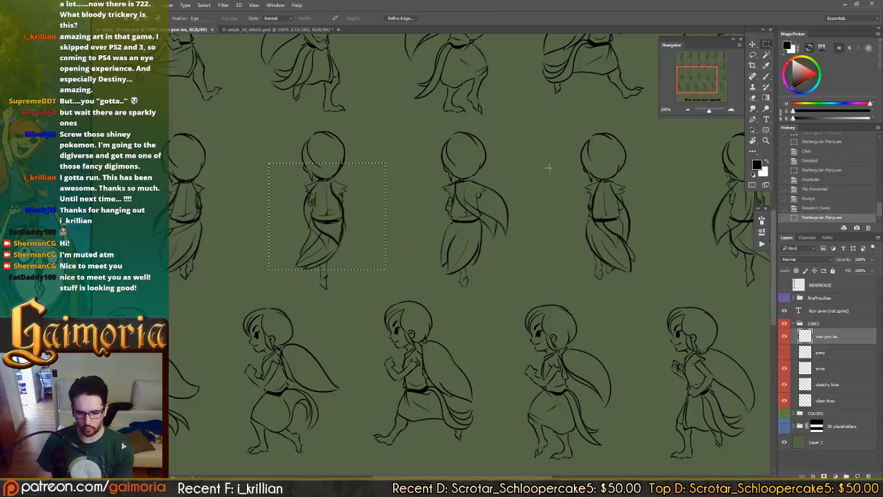
{"action": "key", "text": "Delete"}
{"action": "mouse_move", "coordinate": [582, 142]}
{"action": "left_mouse_down"}
{"action": "mouse_move", "coordinate": [655, 235]}
{"action": "mouse_move", "coordinate": [660, 276]}
{"action": "left_mouse_up"}
{"action": "key", "text": "Delete"}
{"action": "key", "text": "ctrl+d"}
{"action": "key", "text": "v"}
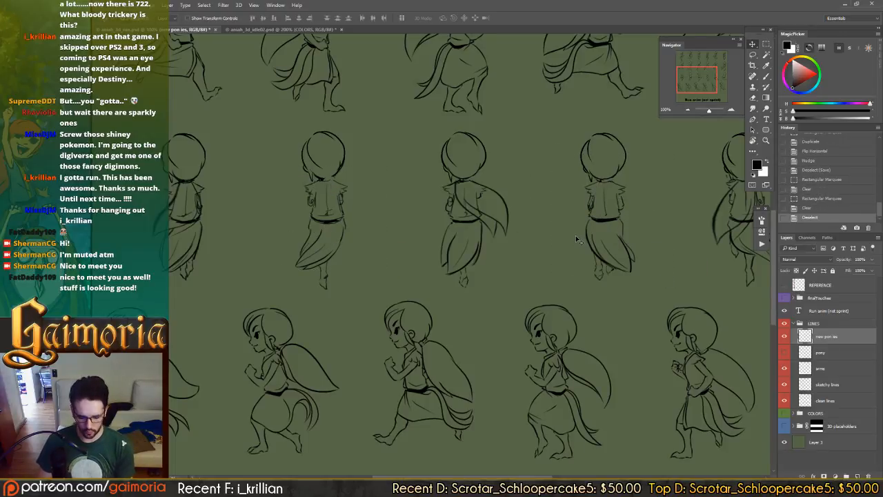
{"action": "key", "text": "ctrl+s"}
- Duplicate the fifth back-view frame's ponytail onto the second frame, flip it horizontally, and align it with the head
{"action": "key", "text": "m"}
{"action": "left_click_drag", "start_coordinate": [479, 176], "coordinate": [338, 174]}
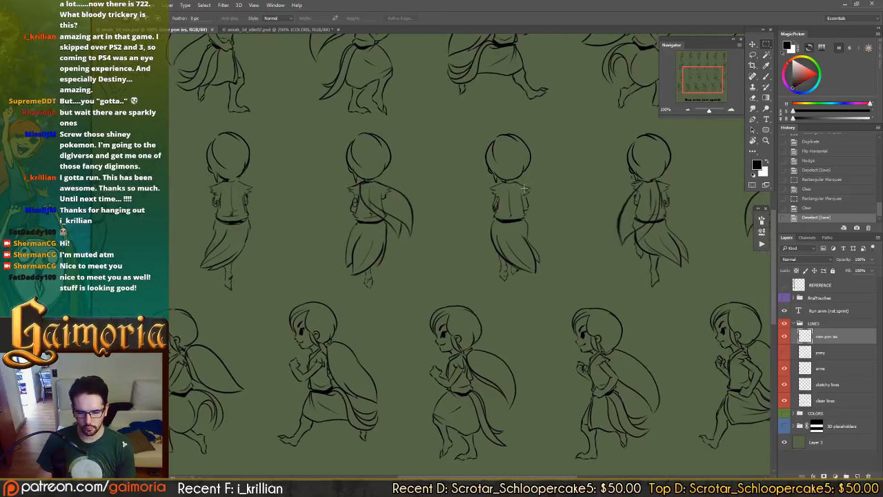
{"action": "left_click_drag", "start_coordinate": [524, 189], "coordinate": [499, 188]}
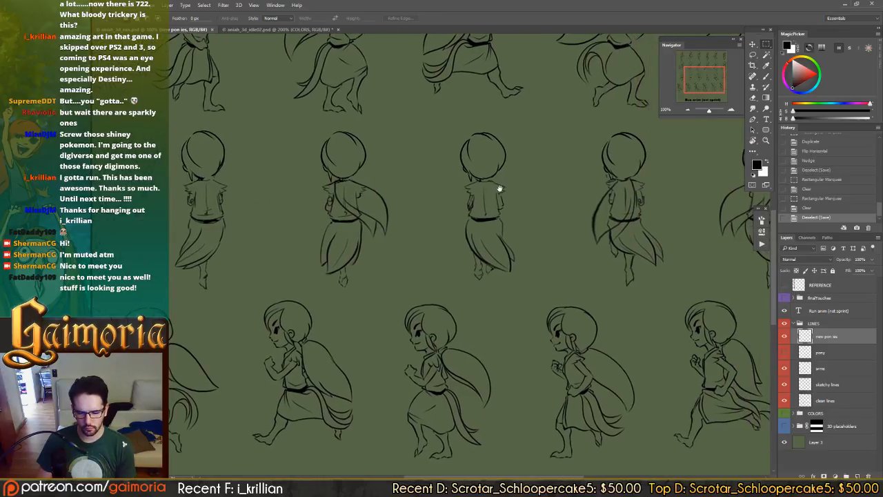
{"action": "left_click_drag", "start_coordinate": [539, 164], "coordinate": [672, 273]}
{"action": "key", "text": "v"}
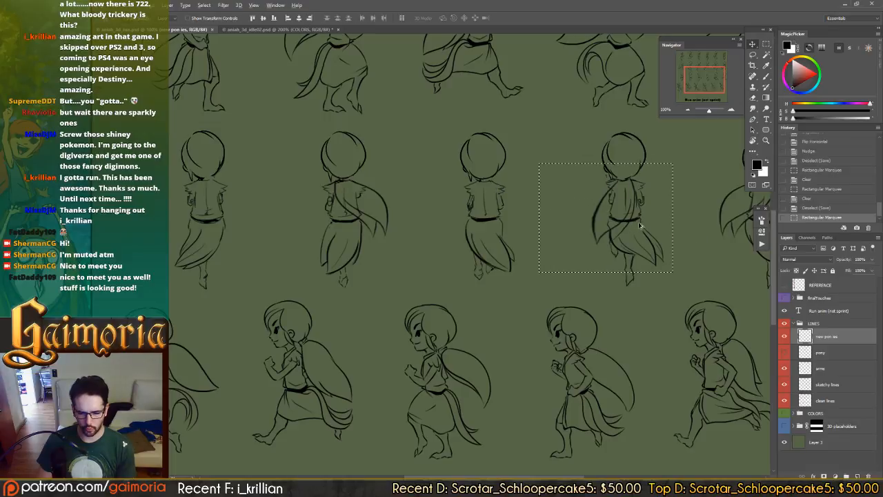
{"action": "mouse_move", "coordinate": [624, 220]}
{"action": "left_mouse_down"}
{"action": "mouse_move", "coordinate": [223, 220]}
{"action": "mouse_move", "coordinate": [329, 221]}
{"action": "left_mouse_up"}
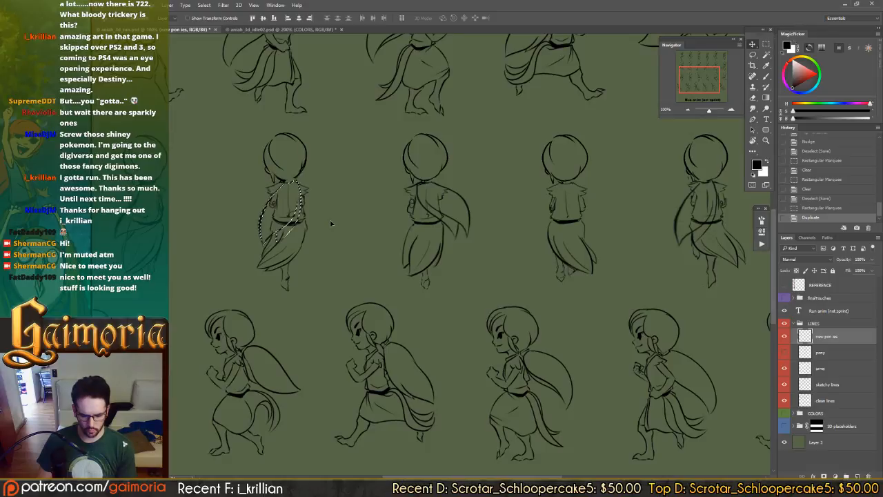
{"action": "key", "text": "ctrl+shift+h"}
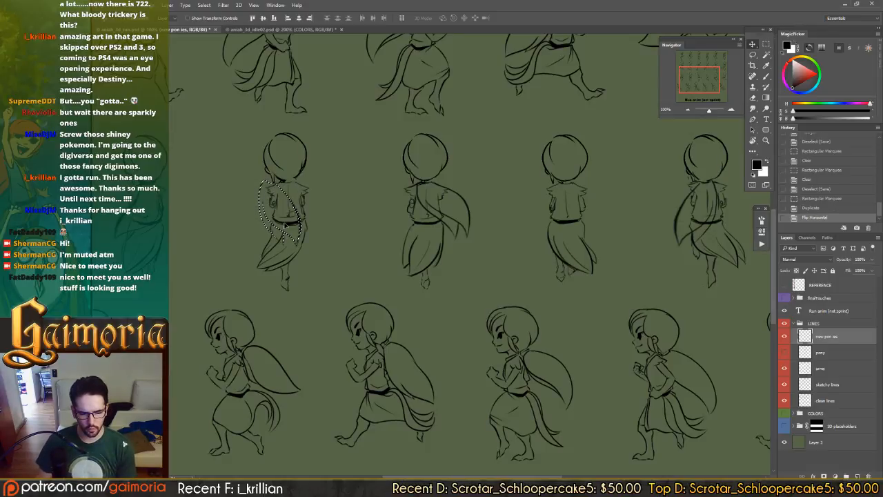
{"action": "left_click_drag", "start_coordinate": [285, 225], "coordinate": [302, 226]}
{"action": "key", "text": "ctrl+d"}
- Duplicate the first back-view frame's ponytail onto the fourth frame, flip it horizontally, position it, and deselect
{"action": "key", "text": "m"}
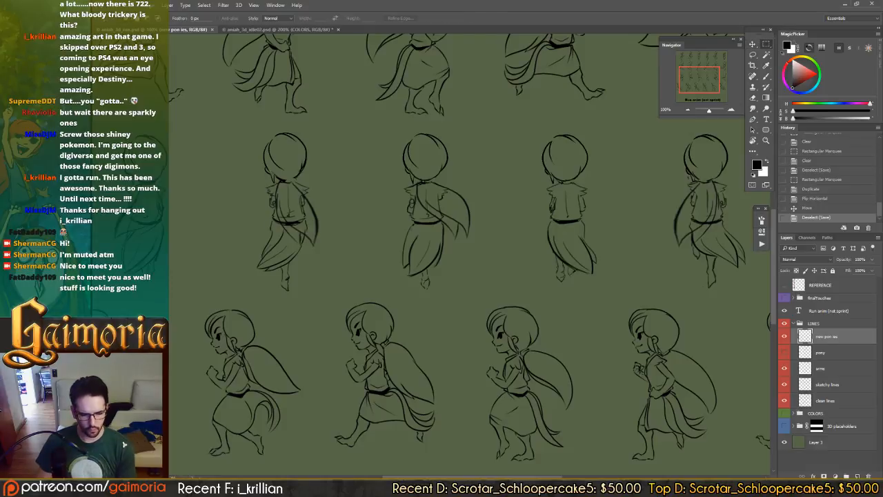
{"action": "left_click_drag", "start_coordinate": [104, 168], "coordinate": [179, 254]}
{"action": "left_click_drag", "start_coordinate": [178, 220], "coordinate": [565, 213]}
{"action": "key", "text": "ctrl+shift+h"}
{"action": "key", "text": "ctrl+d"}
{"action": "scroll", "coordinate": [614, 215], "scroll_direction": "right", "scroll_amount": 1}
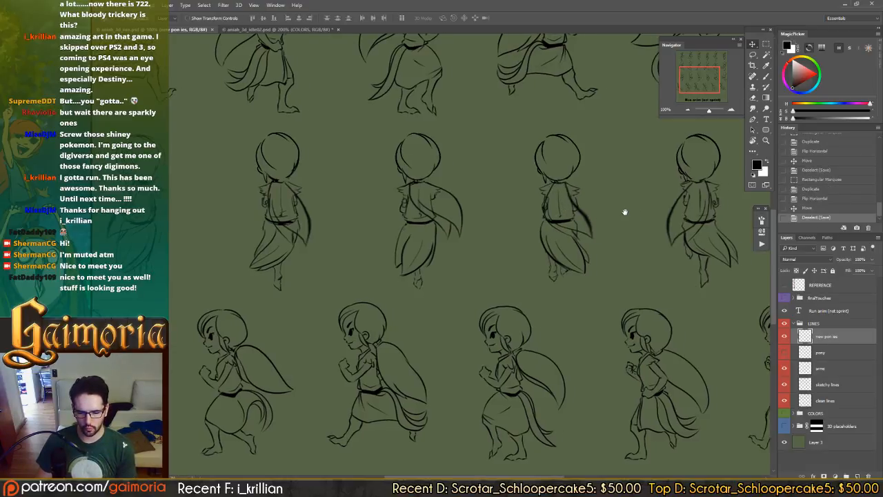
- Hide the Layer 1 background and save the sheet as a PNG copy over aniah_3d_run.png in the movement folder
{"action": "left_click", "coordinate": [785, 441]}
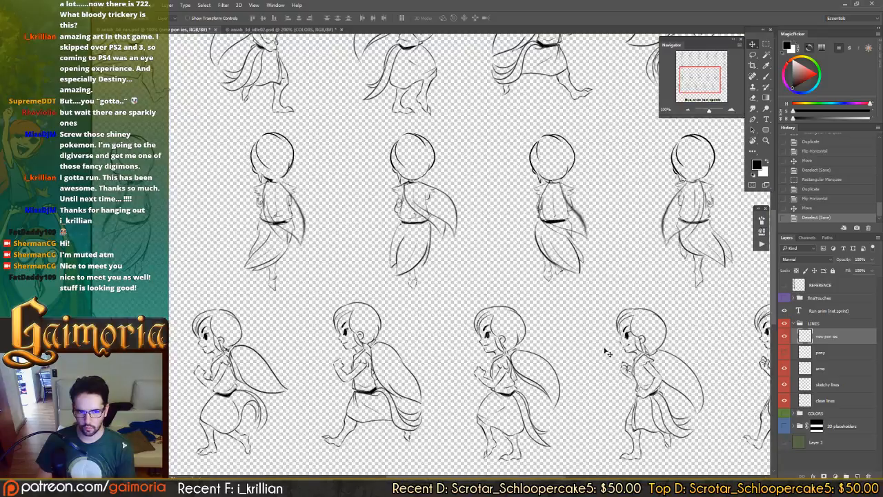
{"action": "key", "text": "ctrl+alt+s"}
{"action": "left_click", "coordinate": [404, 279]}
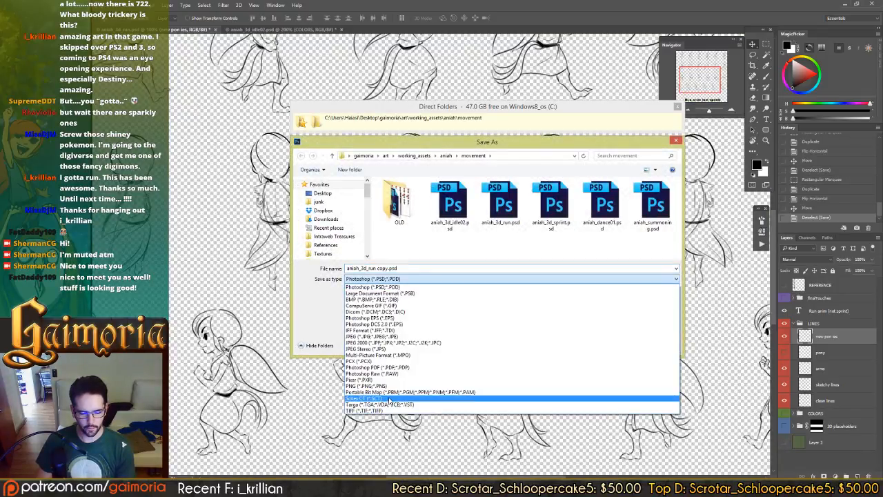
{"action": "left_click", "coordinate": [386, 384]}
{"action": "double_click", "coordinate": [489, 215]}
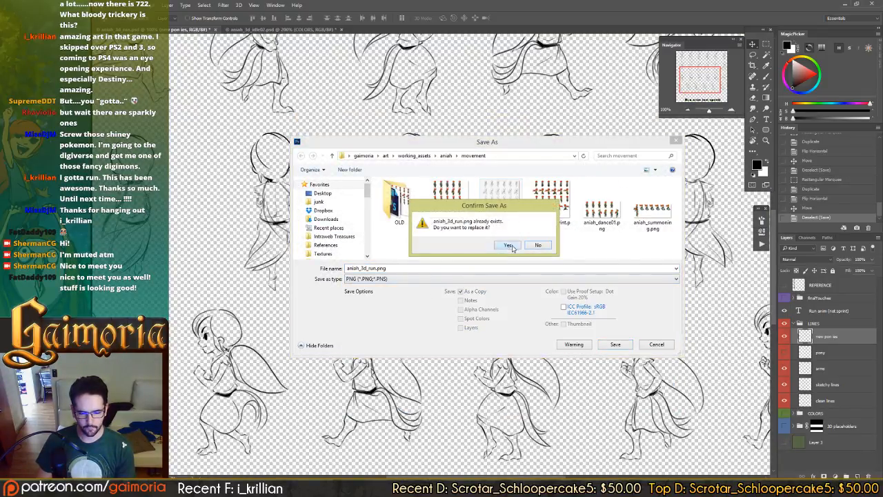
{"action": "left_click", "coordinate": [511, 249]}
{"action": "left_click", "coordinate": [498, 131]}
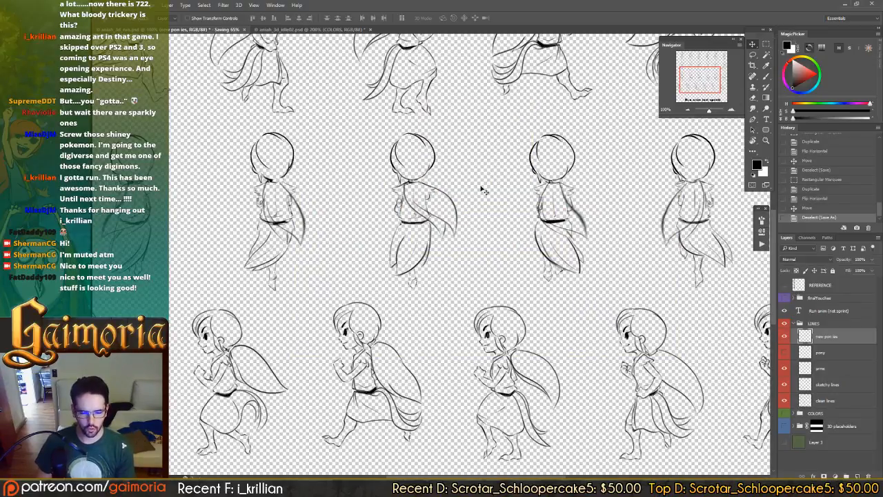
- Copy the re-exported aniah_3d_run.png into the game's Aniah sprites folder, replace the existing file, and return to Unity
{"action": "mouse_move", "coordinate": [237, 485]}
{"action": "left_click", "coordinate": [203, 441]}
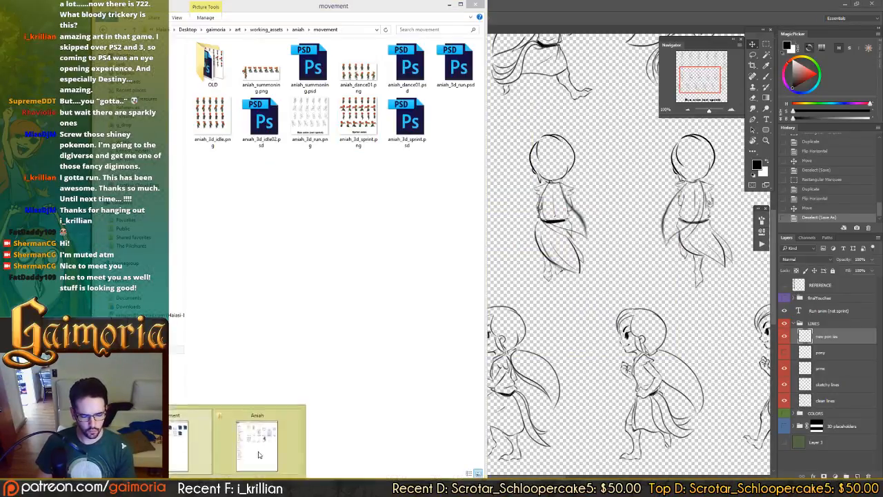
{"action": "left_click", "coordinate": [265, 445]}
{"action": "left_click_drag", "start_coordinate": [294, 129], "coordinate": [672, 281]}
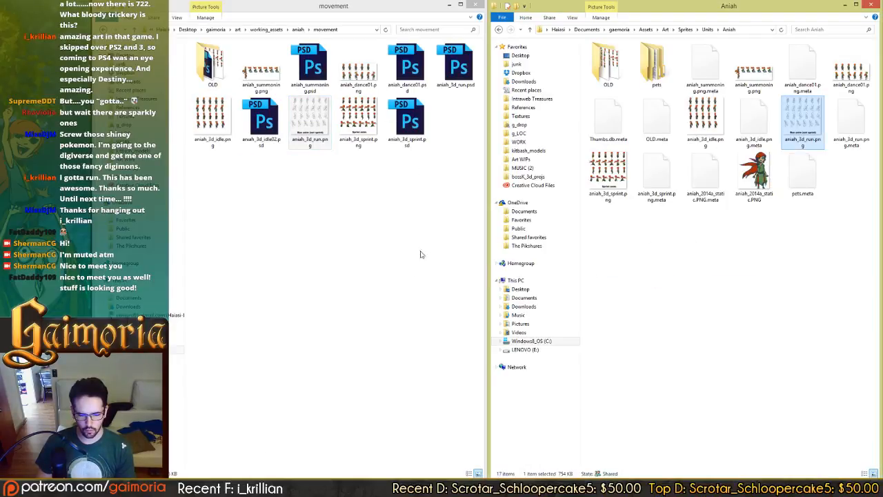
{"action": "left_click", "coordinate": [238, 485]}
{"action": "left_click", "coordinate": [311, 431]}
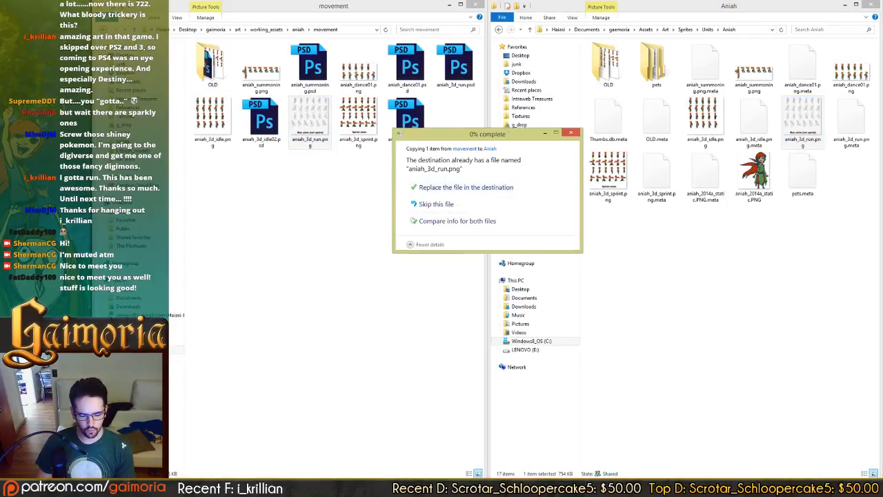
{"action": "left_click", "coordinate": [518, 185]}
{"action": "key", "text": "alt+Tab"}
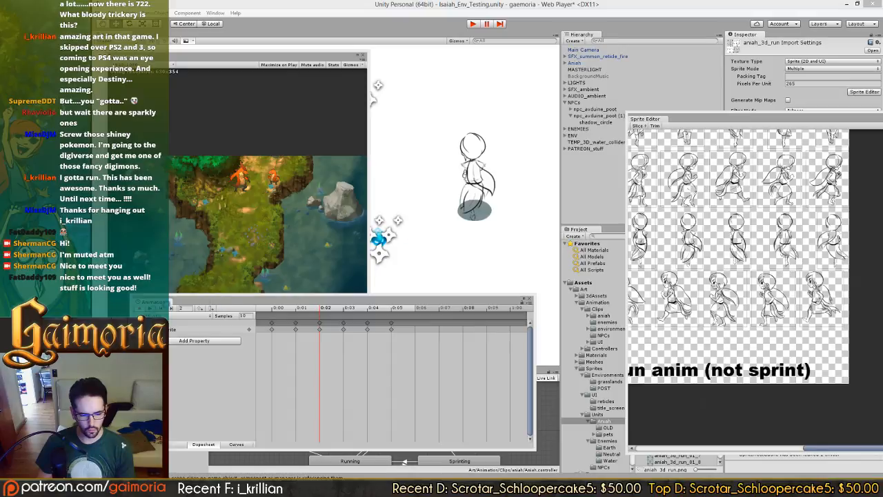
- Play the updated run animation and compare the slices of the third and fifth back-view frames in the Sprite Editor
{"action": "left_click", "coordinate": [150, 309]}
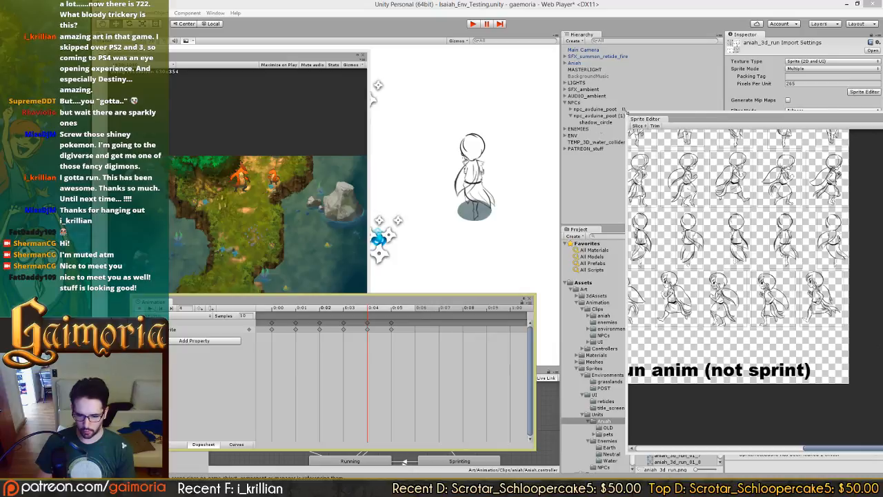
{"action": "left_click_drag", "start_coordinate": [696, 121], "coordinate": [473, 110]}
{"action": "scroll", "coordinate": [526, 250], "scroll_direction": "up", "scroll_amount": 4}
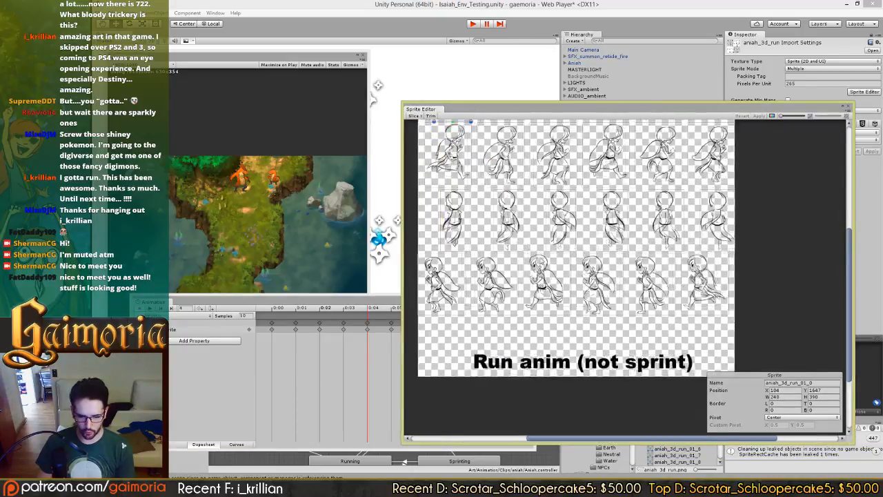
{"action": "scroll", "coordinate": [571, 163], "scroll_direction": "up", "scroll_amount": 5}
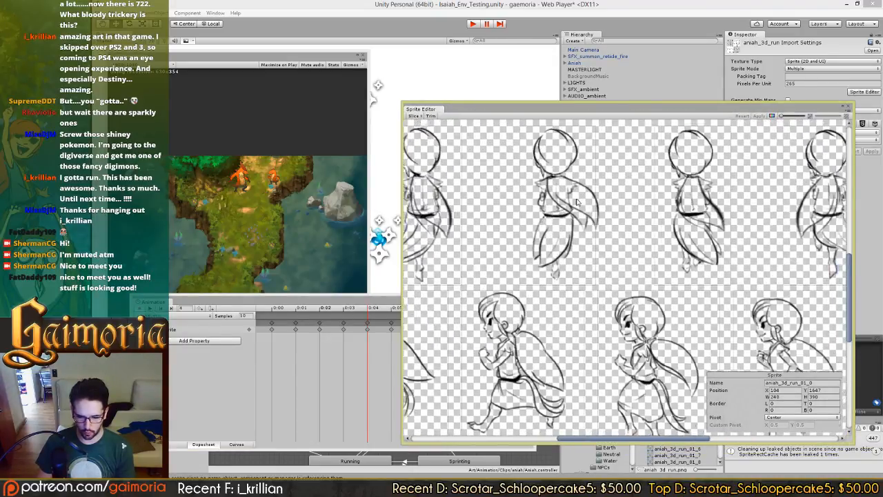
{"action": "left_click", "coordinate": [549, 202]}
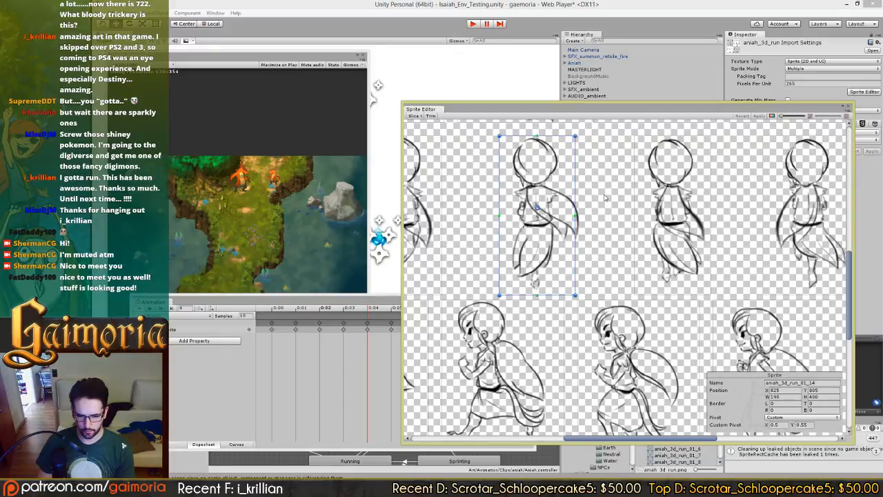
{"action": "left_click_drag", "start_coordinate": [771, 359], "coordinate": [545, 358]}
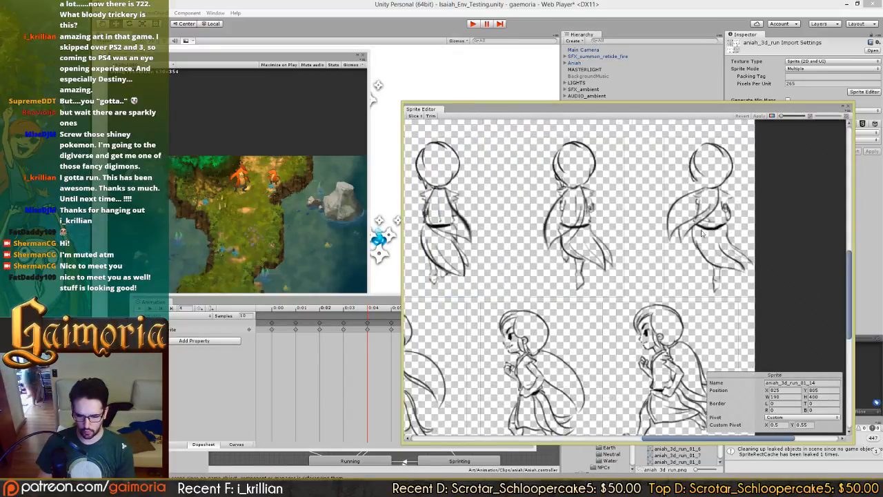
{"action": "left_click", "coordinate": [588, 236]}
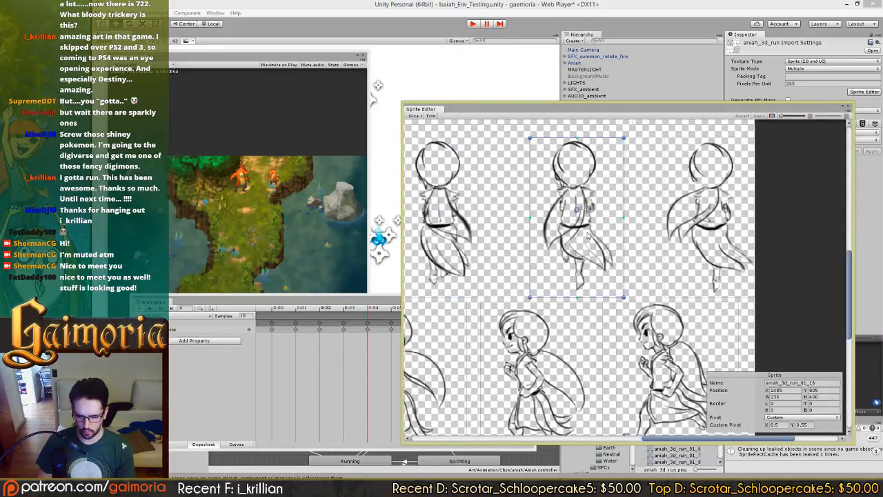
{"action": "left_click_drag", "start_coordinate": [517, 240], "coordinate": [744, 255]}
- Set the third back-view frame's sprite slice to a width of 235 and an X position of 805
{"action": "left_click", "coordinate": [583, 239]}
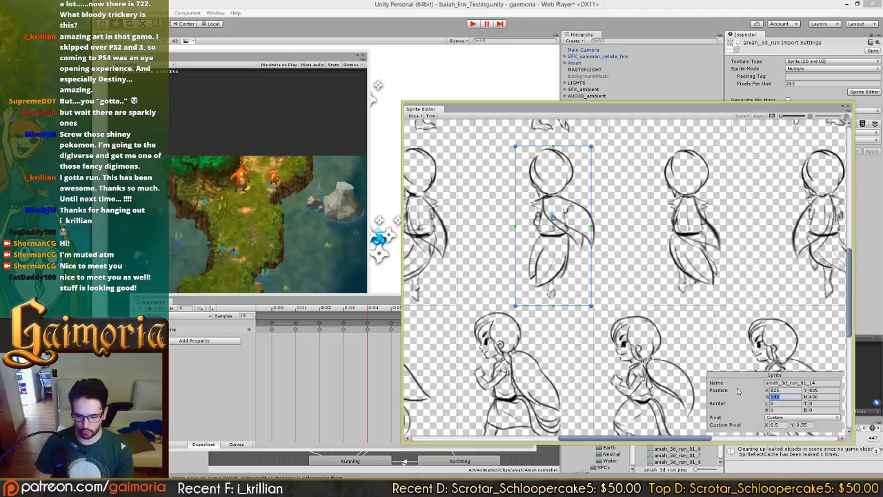
{"action": "type", "text": "235"}
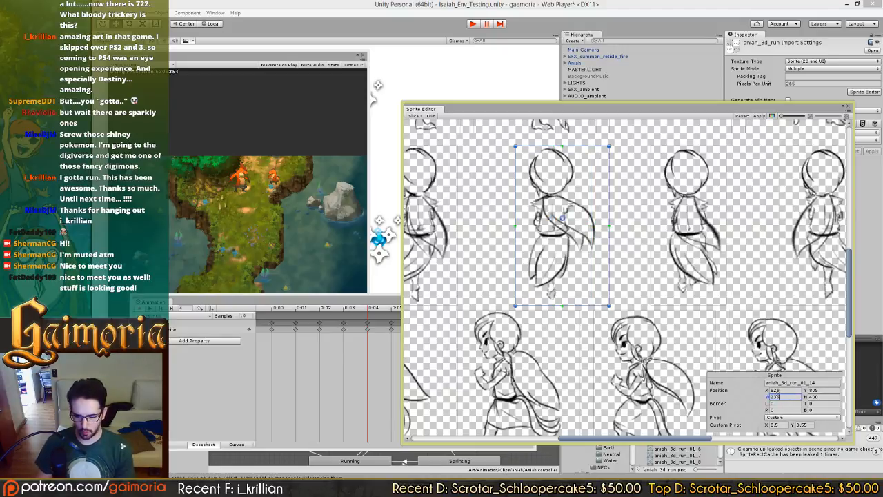
{"action": "type", "text": "805"}
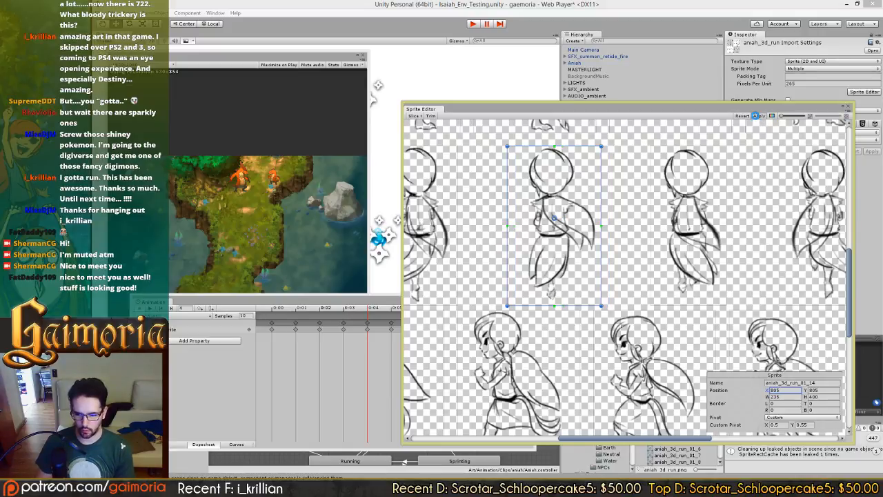
- Move the Sprite Editor aside, play the scene and maximize the Game view to watch Aniah's run animation
{"action": "left_click_drag", "start_coordinate": [533, 108], "coordinate": [727, 132]}
{"action": "left_click", "coordinate": [152, 309]}
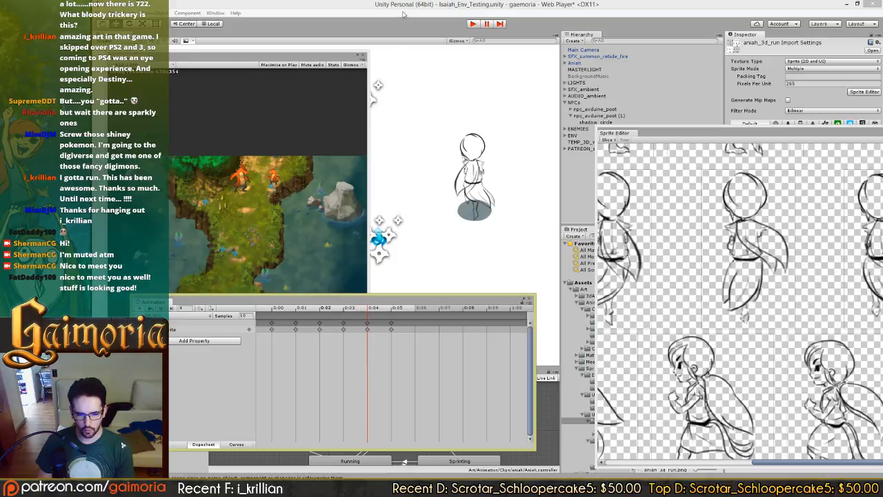
{"action": "left_click", "coordinate": [473, 24]}
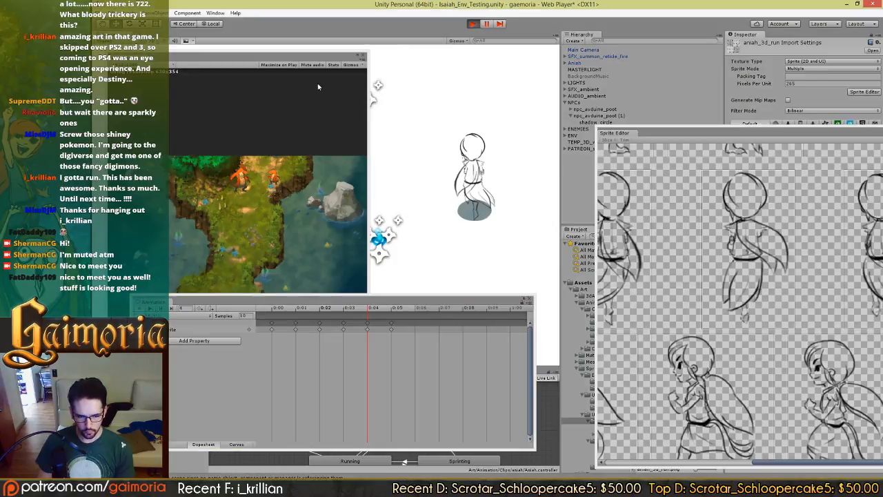
{"action": "left_click", "coordinate": [357, 56]}
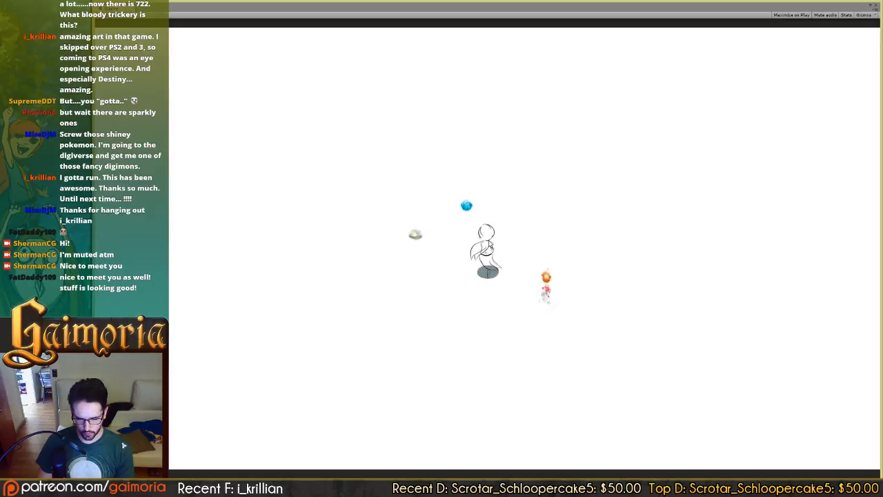
- Switch to aniah_3d_idle02.psd in Photoshop, clear its lasso selection and save the document
{"action": "key", "text": "alt+Tab"}
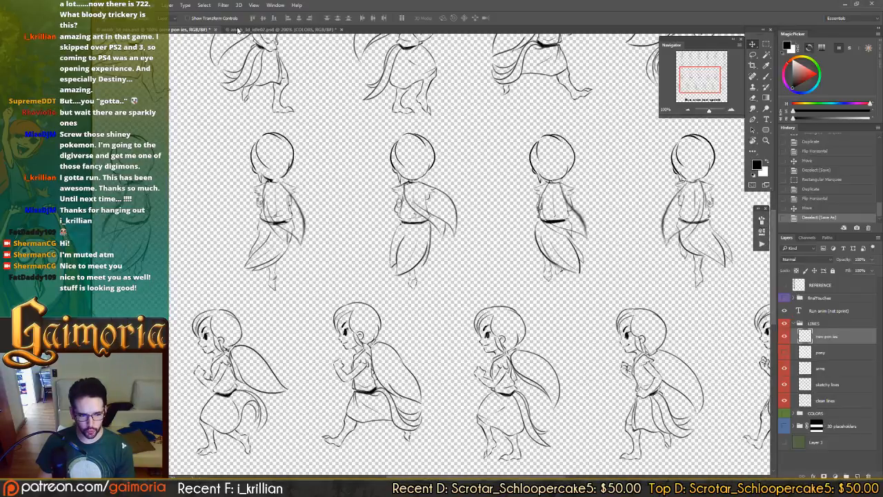
{"action": "left_click", "coordinate": [279, 29]}
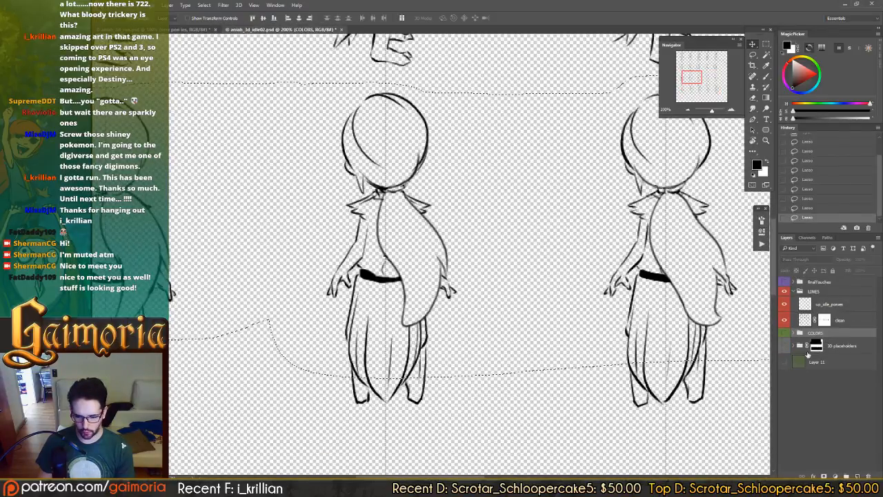
{"action": "left_click", "coordinate": [792, 292]}
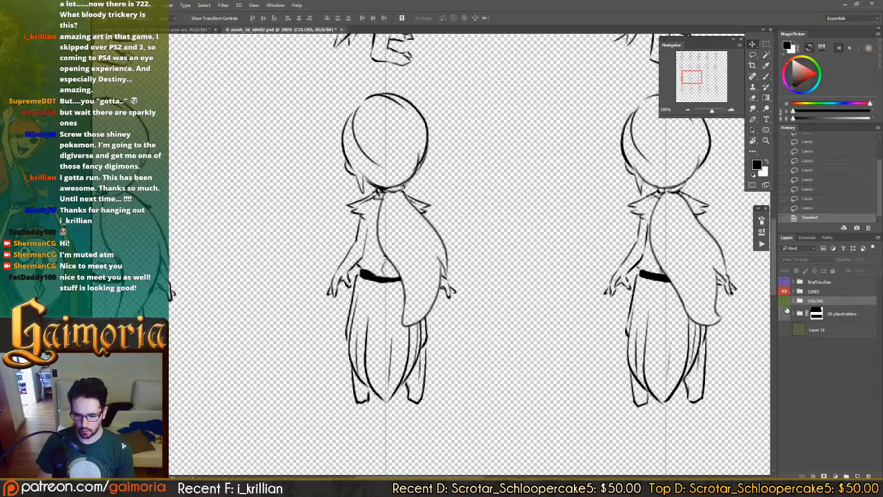
{"action": "left_click", "coordinate": [470, 199]}
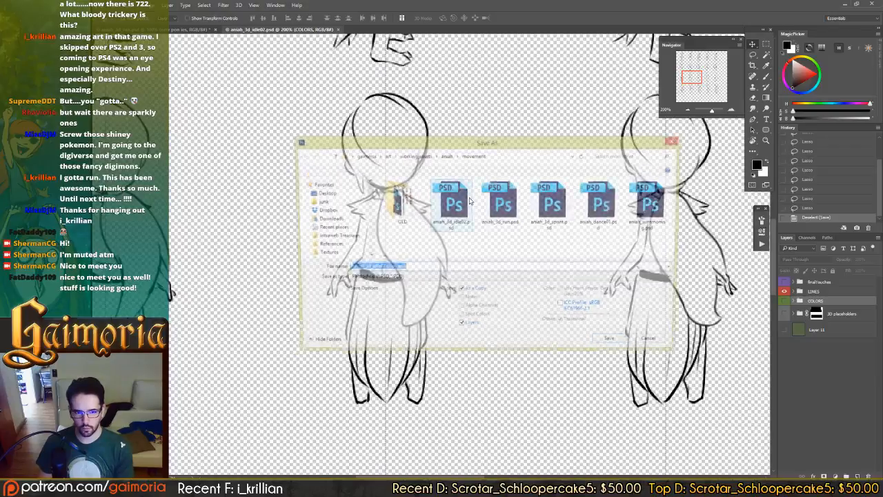
- Save the line-art idle sheet as a PNG copy over aniah_3d_idle.png in the movement folder
{"action": "left_click", "coordinate": [431, 279]}
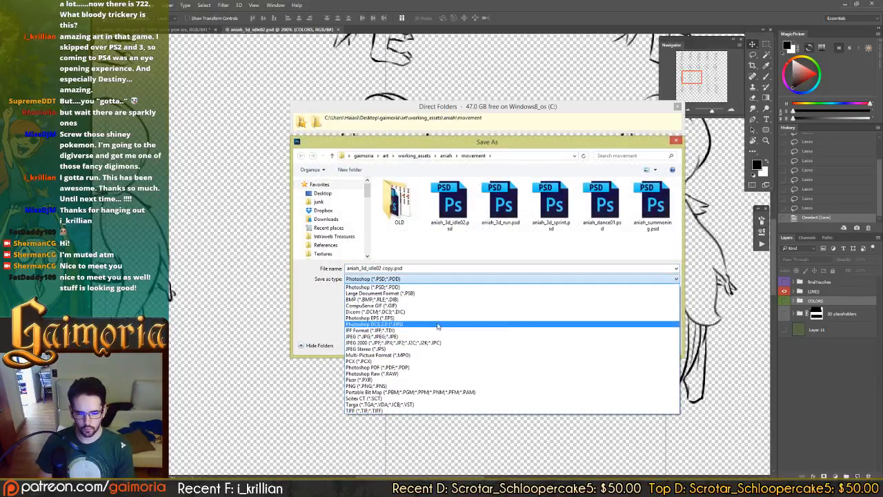
{"action": "left_click", "coordinate": [437, 385]}
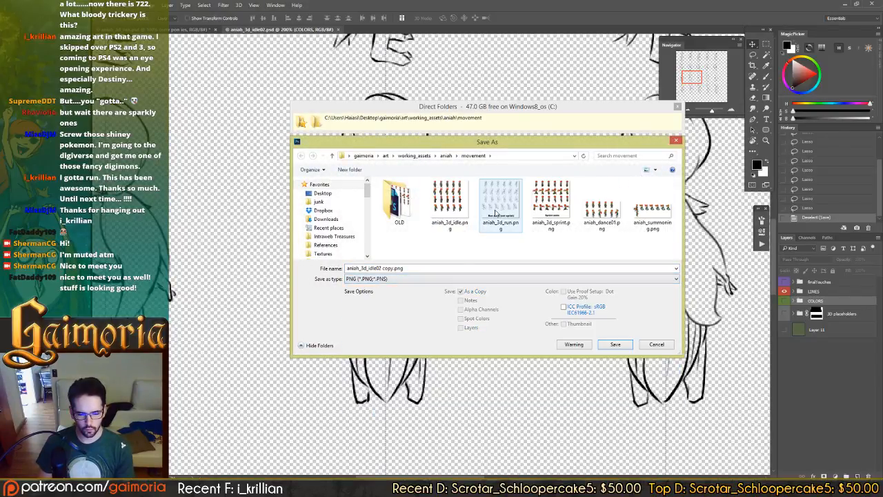
{"action": "double_click", "coordinate": [495, 213]}
{"action": "left_click", "coordinate": [538, 245]}
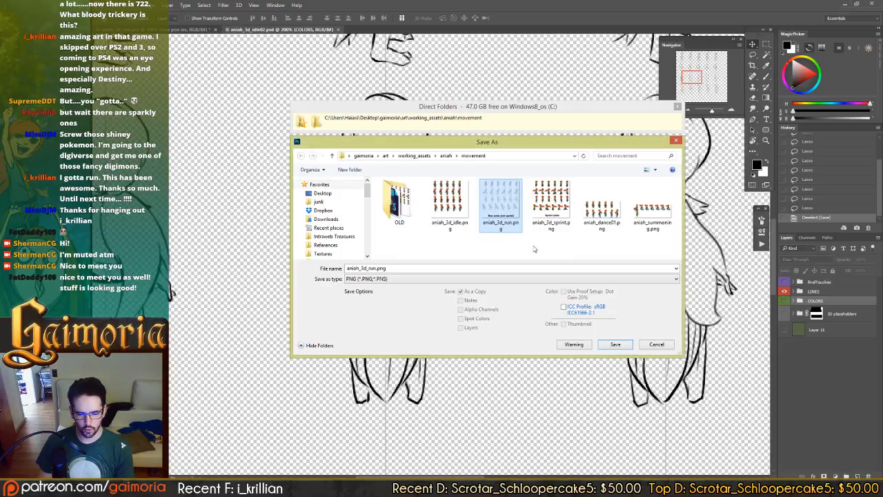
{"action": "double_click", "coordinate": [449, 204]}
{"action": "left_click", "coordinate": [507, 245]}
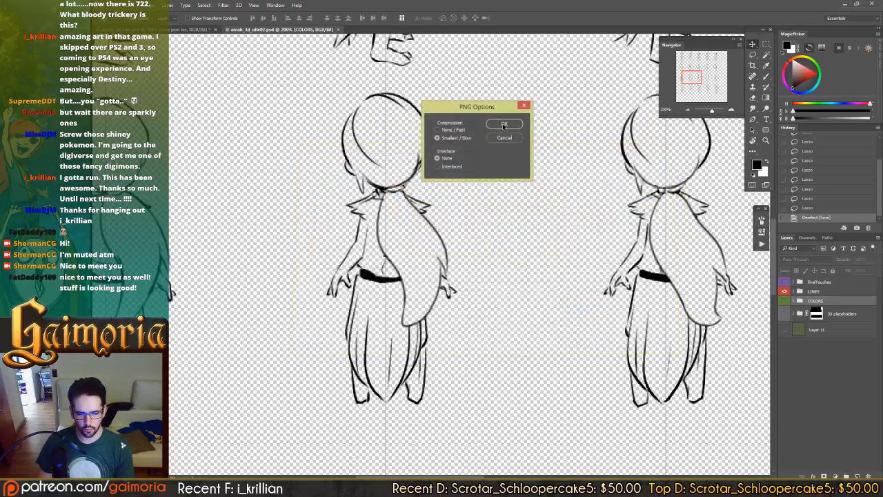
{"action": "key", "text": "Return"}
- Copy aniah_3d_idle.png and aniah_3d_run.png from the movement folder into the game's Aniah sprites folder
{"action": "left_click", "coordinate": [239, 488]}
{"action": "left_click", "coordinate": [238, 488]}
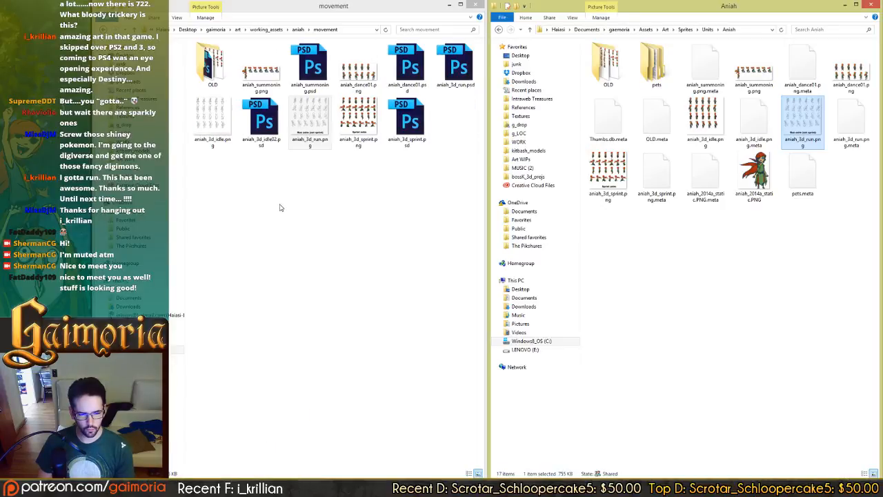
{"action": "left_click_drag", "start_coordinate": [213, 122], "coordinate": [668, 282]}
{"action": "left_click", "coordinate": [681, 287]}
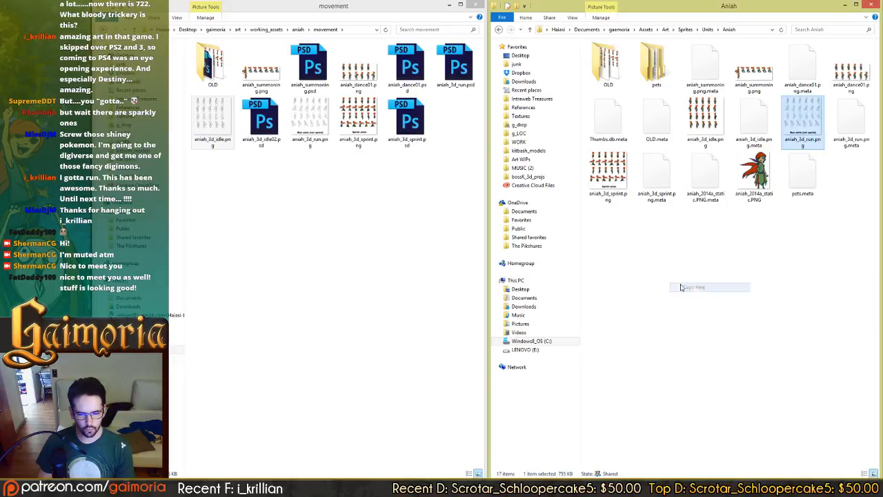
{"action": "left_click", "coordinate": [678, 248]}
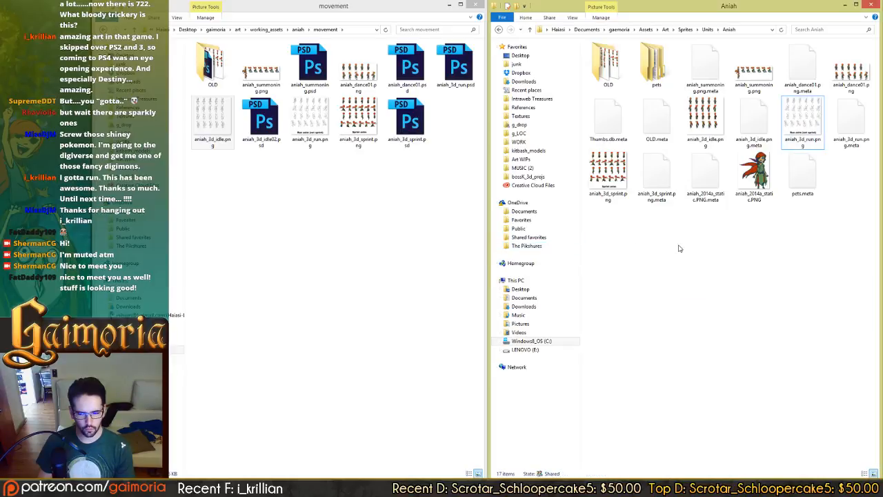
{"action": "left_click_drag", "start_coordinate": [310, 119], "coordinate": [670, 262]}
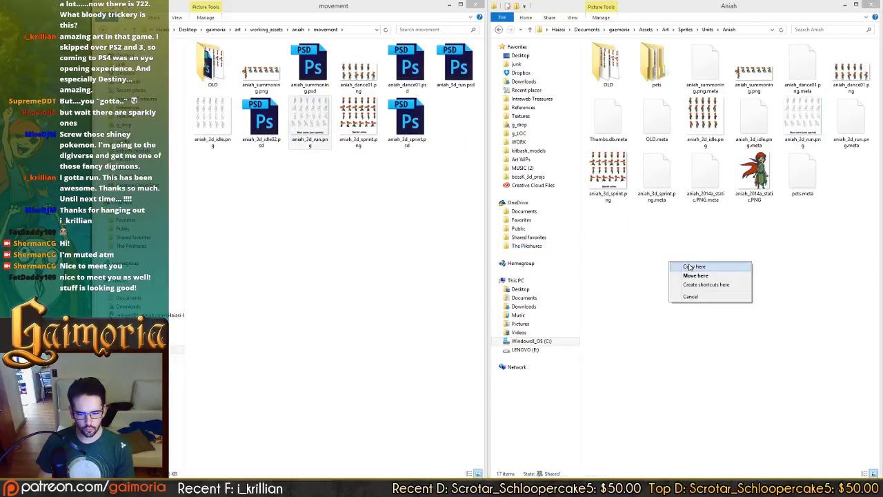
{"action": "left_click", "coordinate": [678, 268]}
- Resolve the interrupted copies by replacing the existing idle and run PNG files in the Aniah sprites folder
{"action": "left_click", "coordinate": [271, 487]}
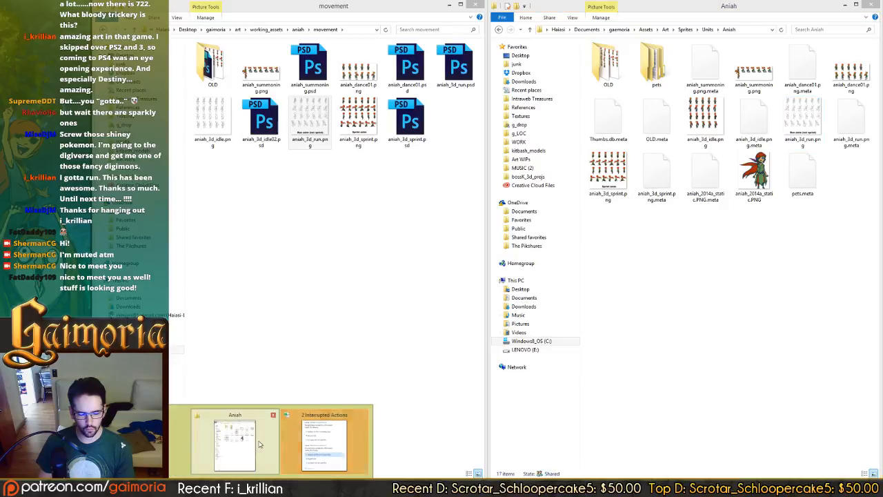
{"action": "left_click", "coordinate": [324, 443]}
{"action": "left_click", "coordinate": [437, 281]}
{"action": "left_click", "coordinate": [434, 204]}
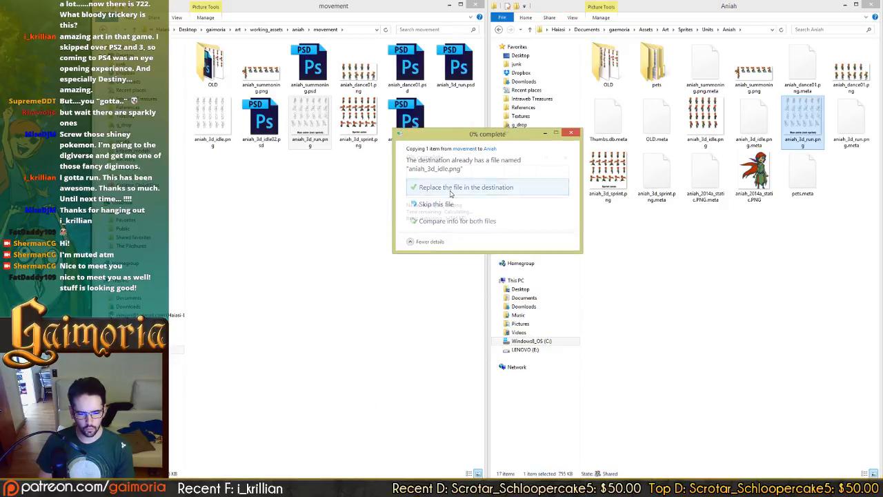
{"action": "left_click", "coordinate": [311, 255]}
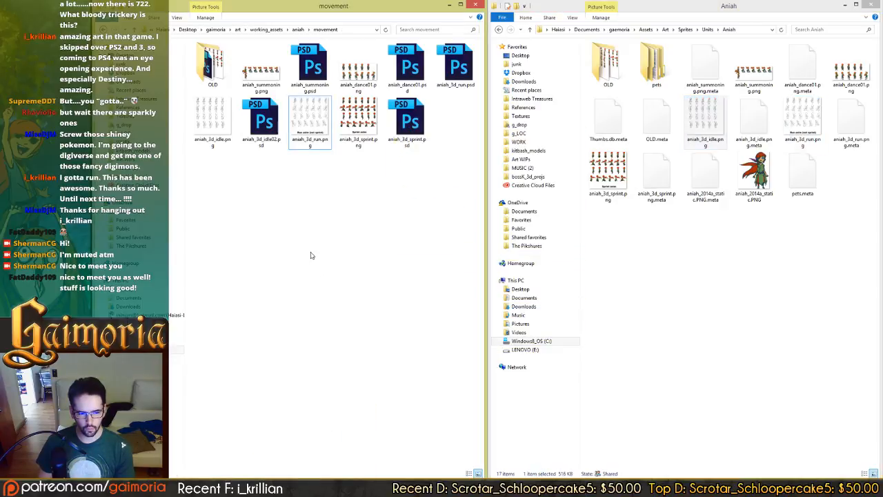
- Return to the running Unity game and check Aniah's line-art idle and run animations from different directions
{"action": "left_click", "coordinate": [415, 487]}
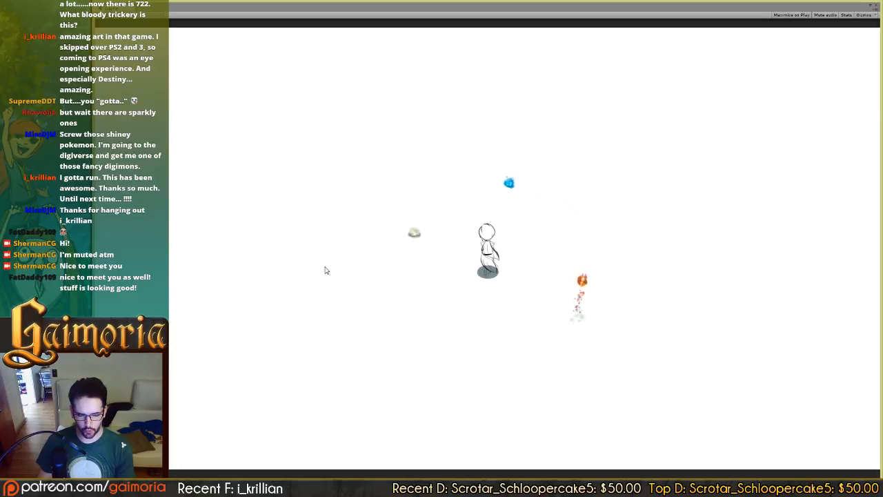
{"action": "key", "text": "s"}
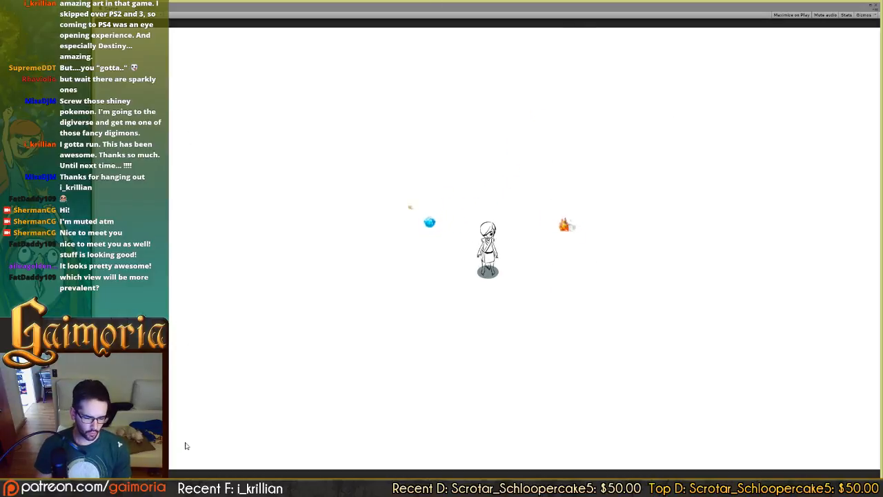
- Go back to aniah_3d_idle02.psd in Photoshop and revert it to its Open history state
{"action": "key", "text": "alt+Tab"}
{"action": "left_click_drag", "start_coordinate": [351, 197], "coordinate": [467, 198]}
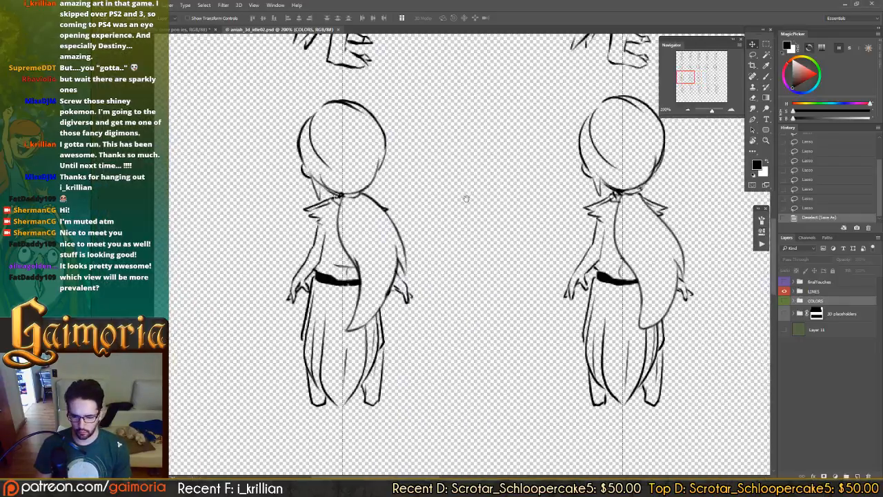
{"action": "left_click", "coordinate": [794, 292]}
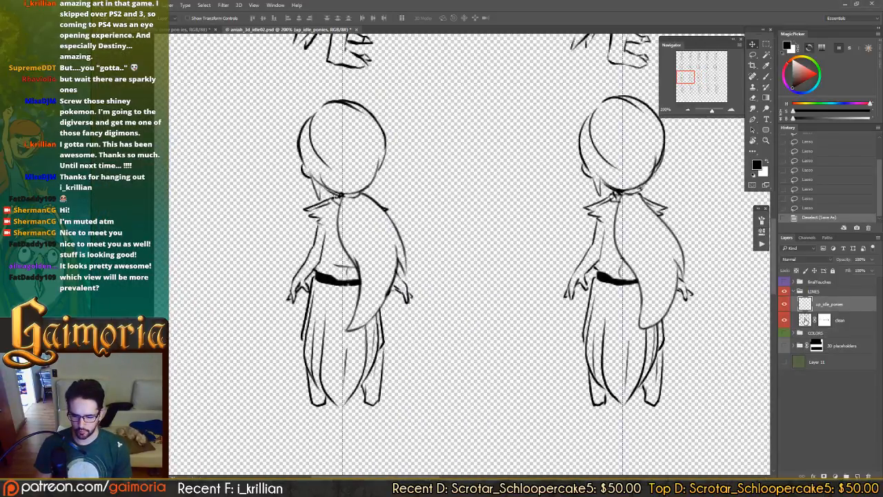
{"action": "left_click", "coordinate": [826, 320]}
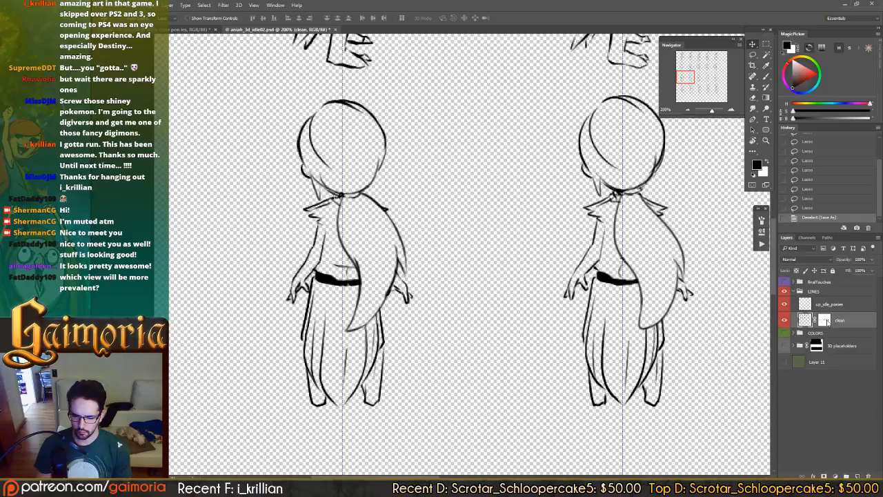
{"action": "right_click", "coordinate": [826, 321]}
{"action": "left_click", "coordinate": [815, 348]}
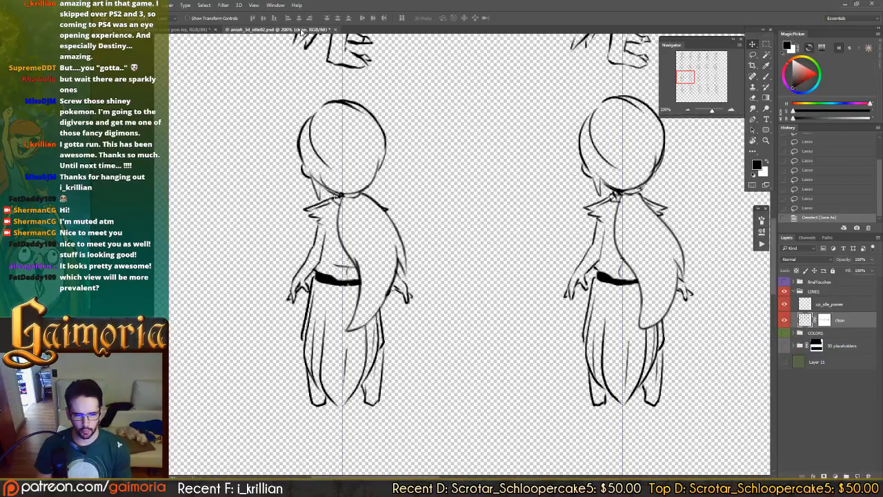
{"action": "scroll", "coordinate": [798, 151], "scroll_direction": "up", "scroll_amount": 10}
{"action": "left_click", "coordinate": [826, 155]}
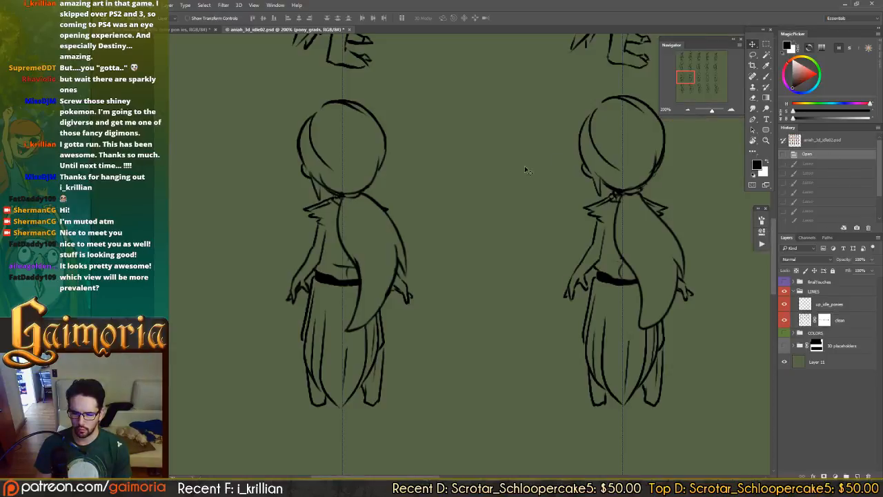
- Show the finalTouches and COLORS groups, hide the Layer 11 background and save the idle document
{"action": "left_click", "coordinate": [784, 282]}
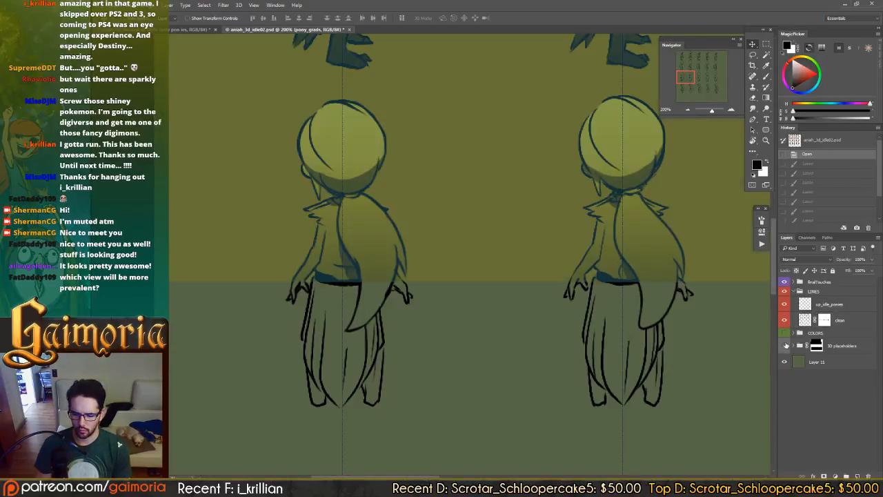
{"action": "left_click", "coordinate": [784, 333]}
{"action": "left_click", "coordinate": [796, 362]}
{"action": "left_click", "coordinate": [783, 363]}
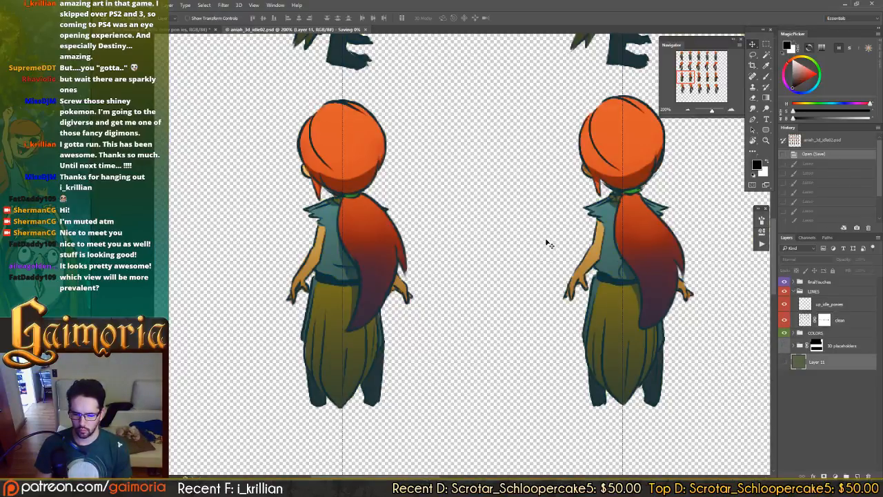
{"action": "key", "text": "ctrl+s"}
{"action": "left_click", "coordinate": [479, 193]}
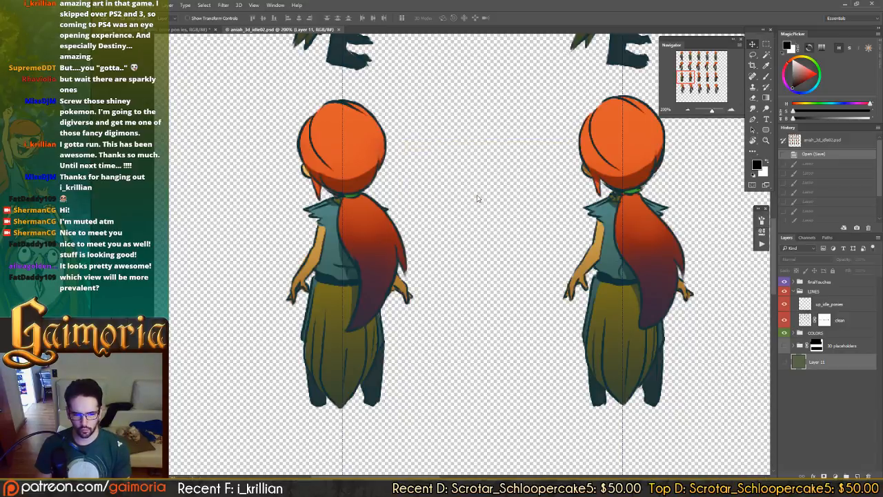
- Save the coloured idle sheet as a PNG copy over aniah_3d_idle.png in the movement folder
{"action": "key", "text": "ctrl+shift+s"}
{"action": "left_click", "coordinate": [405, 278]}
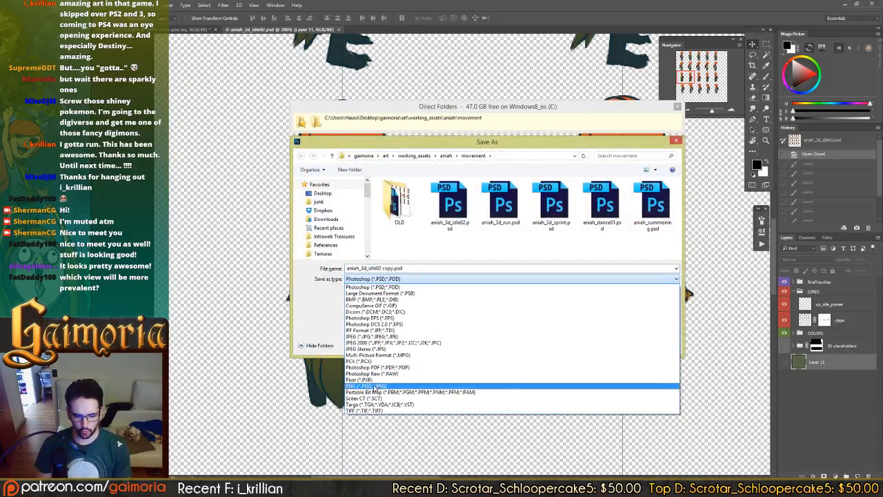
{"action": "left_click", "coordinate": [373, 390]}
{"action": "left_click", "coordinate": [679, 279]}
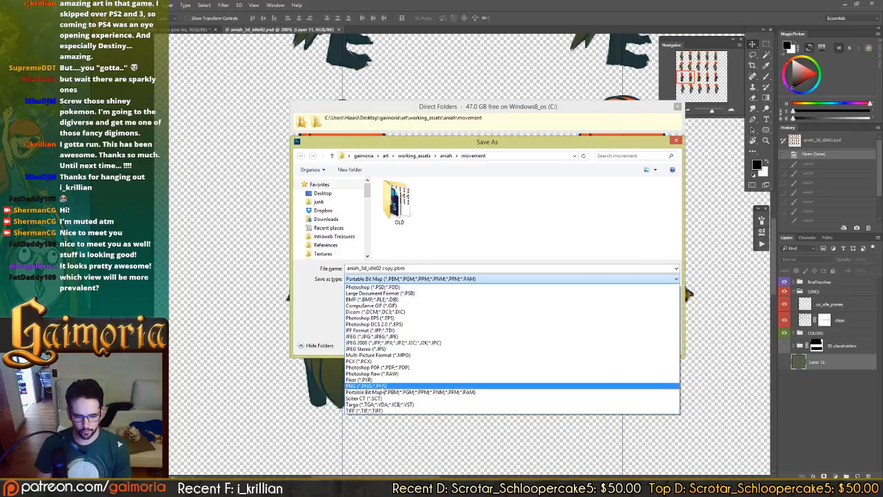
{"action": "left_click", "coordinate": [383, 388]}
{"action": "double_click", "coordinate": [452, 202]}
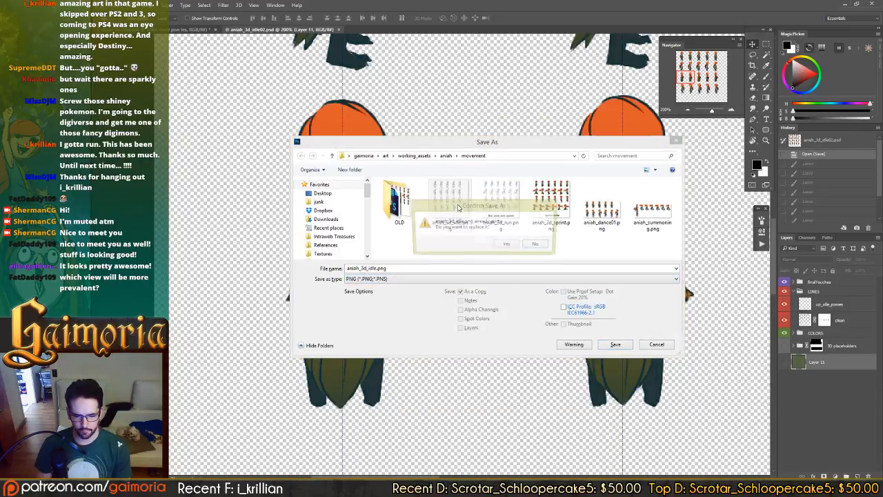
{"action": "left_click", "coordinate": [506, 244]}
{"action": "left_click", "coordinate": [515, 124]}
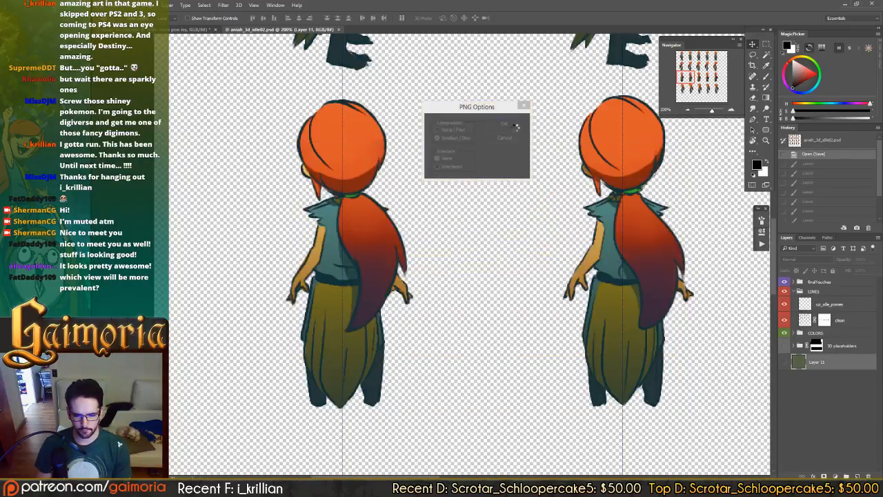
- Switch to the aniah_3d_run document and review the ponytails across the back-view run frames
{"action": "left_click", "coordinate": [188, 30]}
{"action": "left_click_drag", "start_coordinate": [434, 254], "coordinate": [493, 247]}
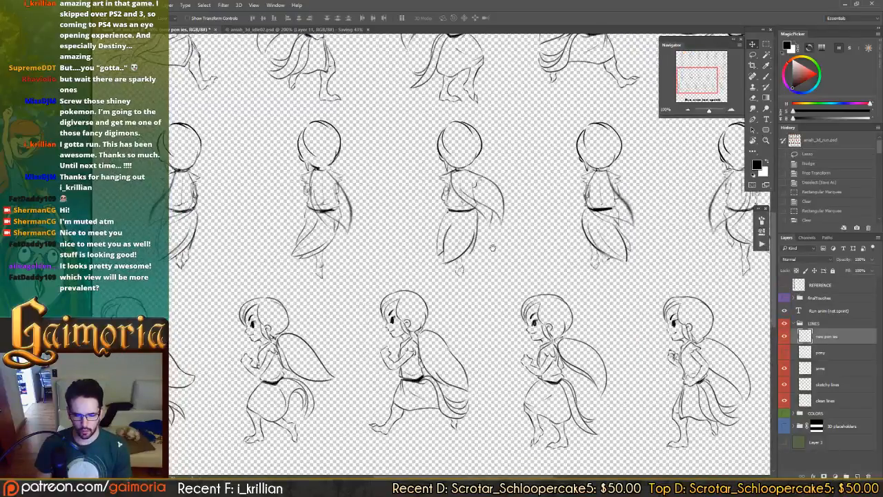
{"action": "left_click_drag", "start_coordinate": [404, 233], "coordinate": [463, 248]}
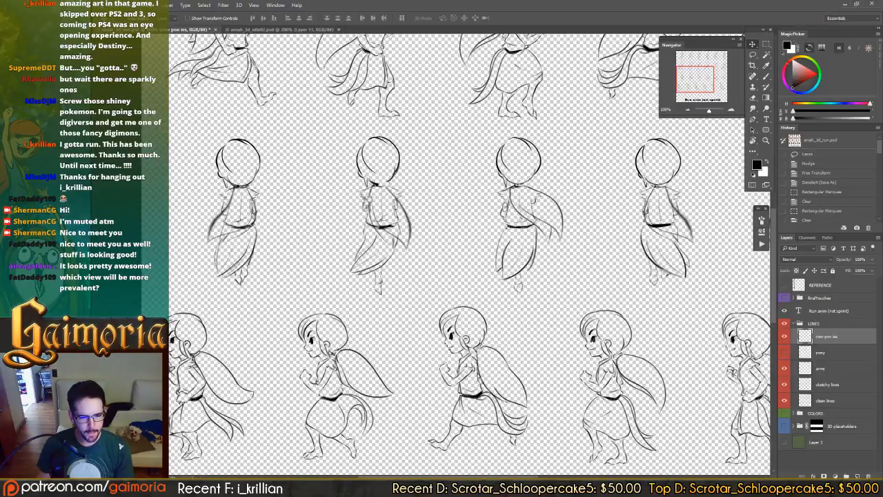
{"action": "left_click_drag", "start_coordinate": [578, 228], "coordinate": [556, 240]}
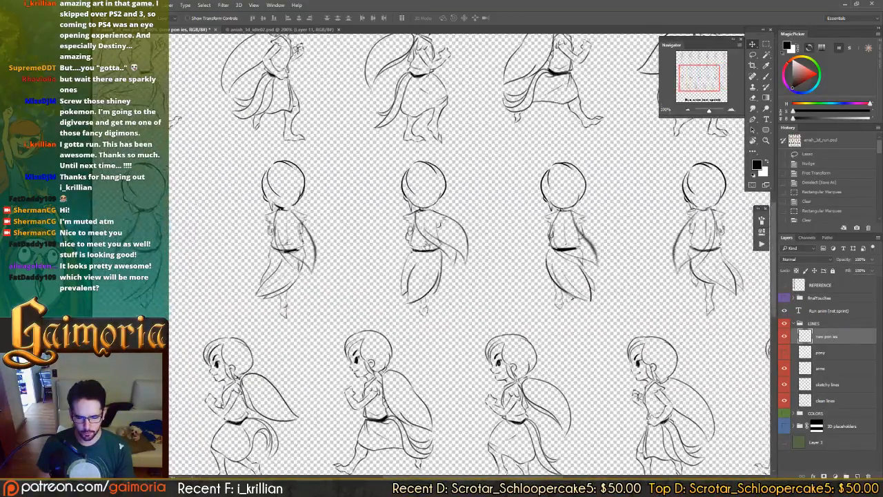
- Show the green Layer 3 background and delete the old pony layer from the LINES group
{"action": "left_click", "coordinate": [783, 443]}
{"action": "left_click", "coordinate": [818, 365]}
{"action": "left_click", "coordinate": [817, 357]}
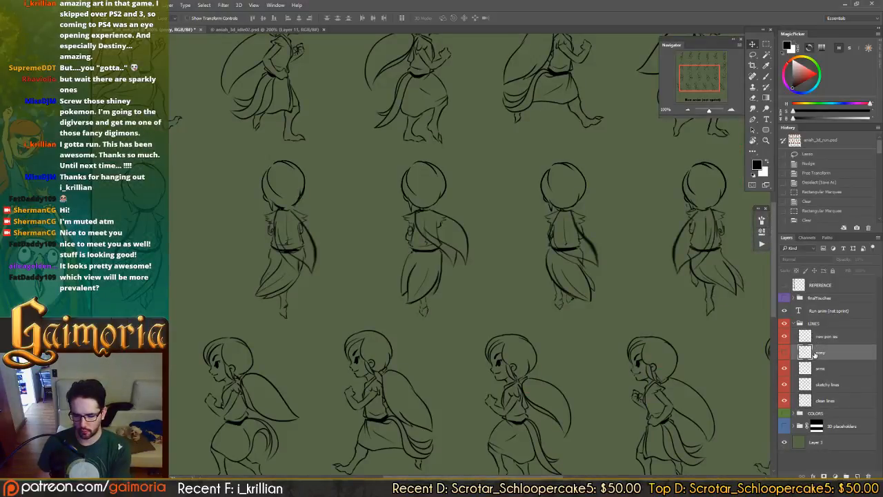
{"action": "key", "text": "Delete"}
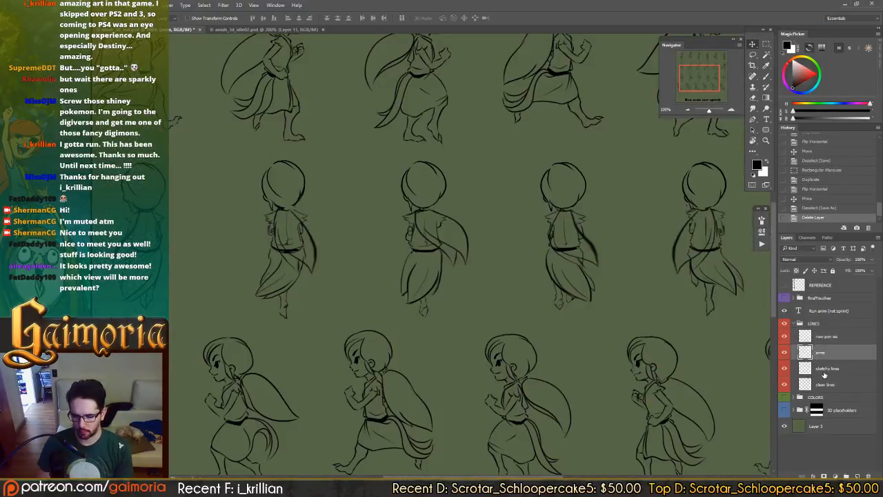
- Merge the arms layer down into sketchy lines, save the document and make the new ponies layer active
{"action": "key", "text": "ctrl+e"}
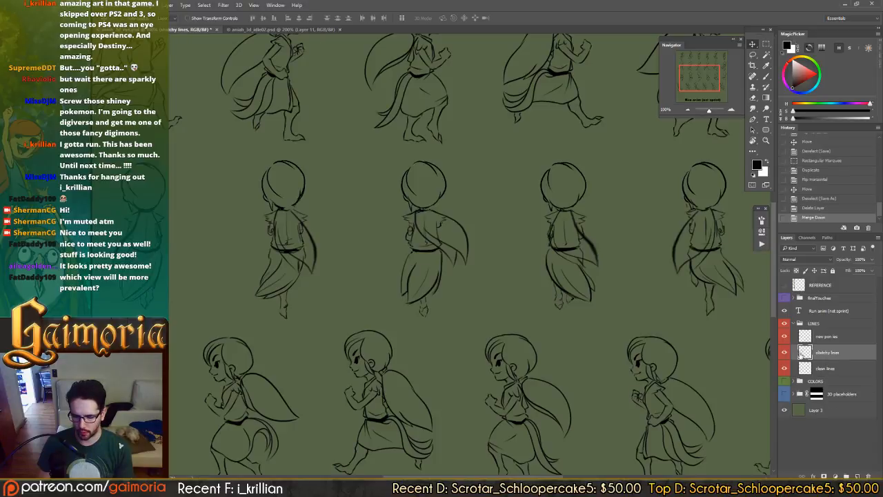
{"action": "key", "text": "ctrl+s"}
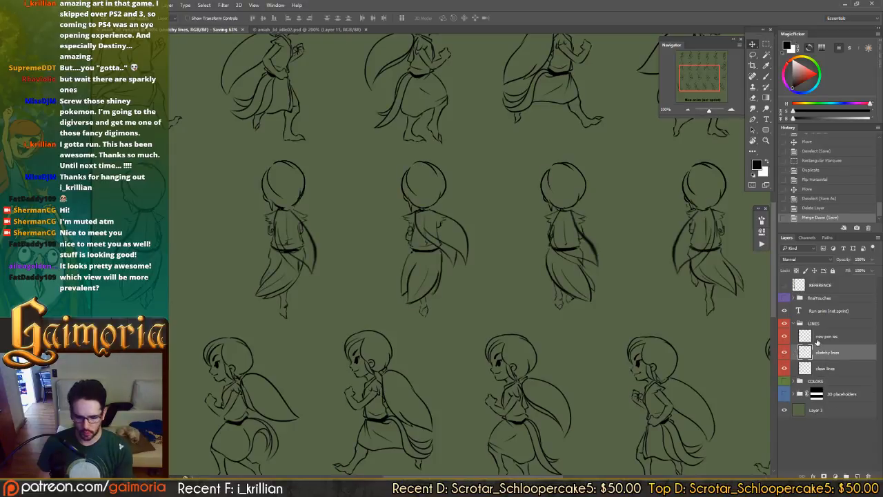
{"action": "left_click", "coordinate": [816, 336]}
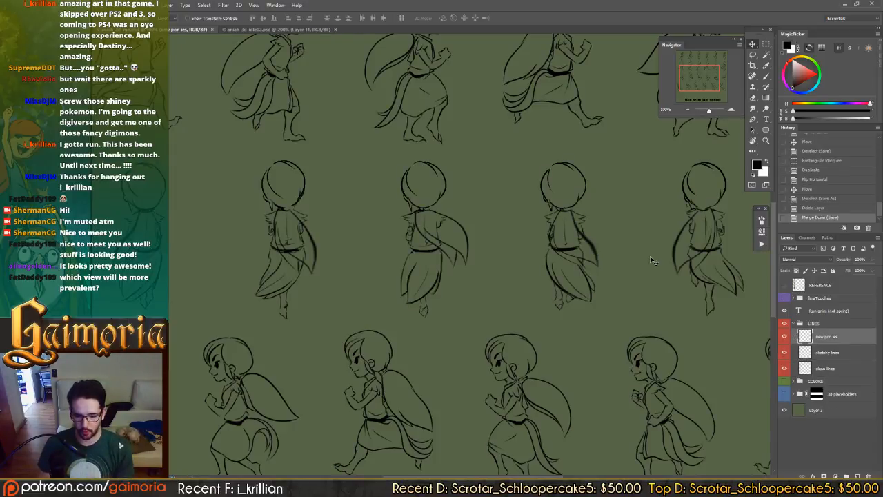
- Brush an upward arrow beneath the third frame of the bottom side-view row on the new ponies layer
{"action": "left_click_drag", "start_coordinate": [649, 260], "coordinate": [601, 261]}
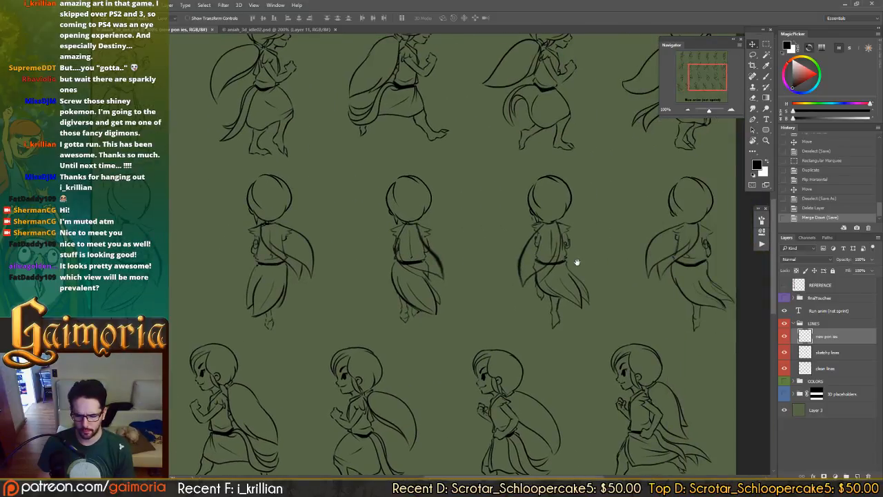
{"action": "left_click_drag", "start_coordinate": [455, 260], "coordinate": [664, 258]}
{"action": "left_click_drag", "start_coordinate": [586, 252], "coordinate": [609, 244]}
{"action": "scroll", "coordinate": [609, 244], "scroll_direction": "down", "scroll_amount": 3}
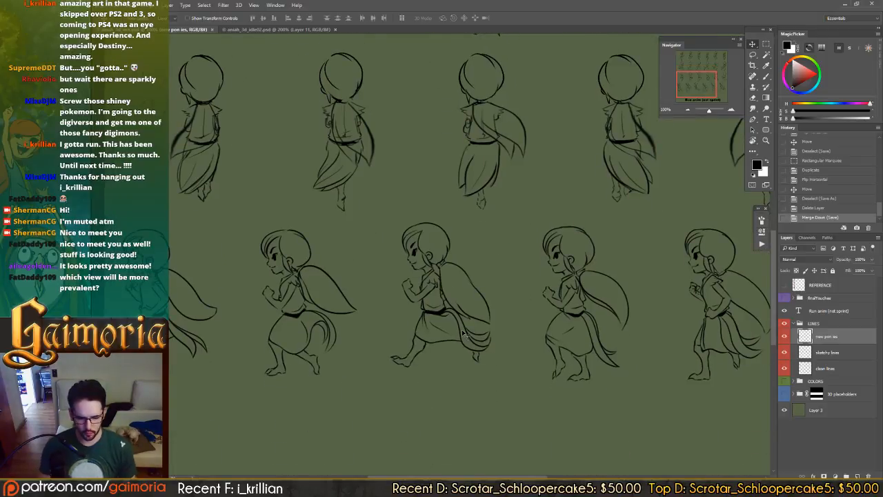
{"action": "key", "text": "b"}
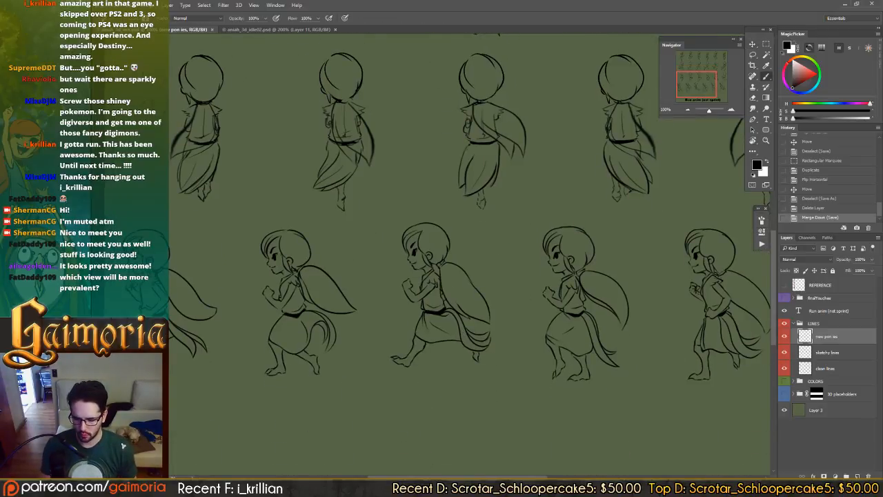
{"action": "key", "text": "ctrl+shift+alt+n"}
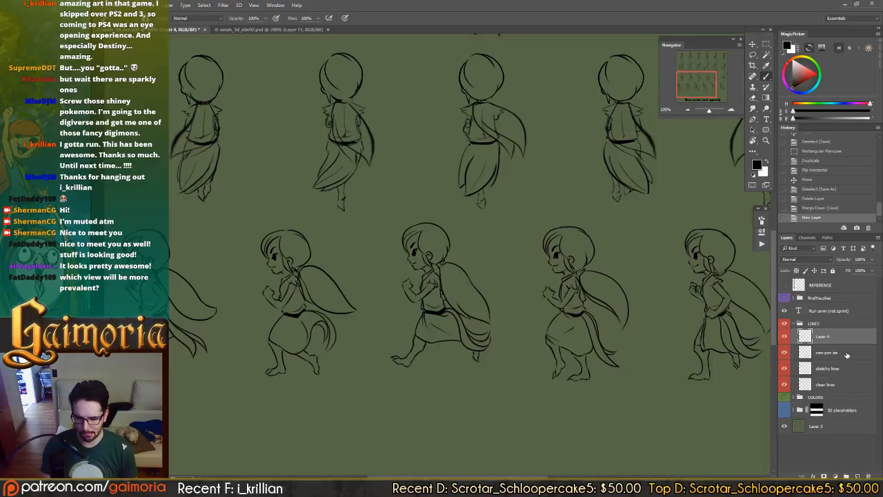
{"action": "key", "text": "Delete"}
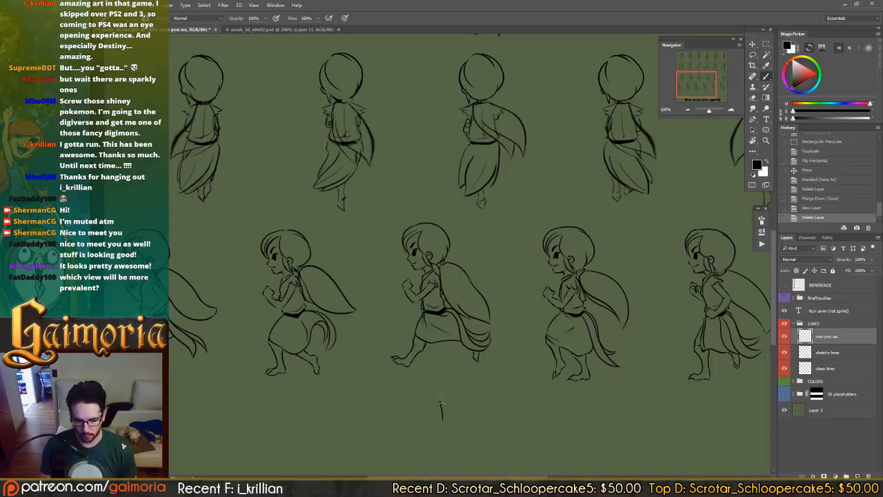
{"action": "left_click_drag", "start_coordinate": [442, 404], "coordinate": [440, 407]}
{"action": "key", "text": "ctrl+z"}
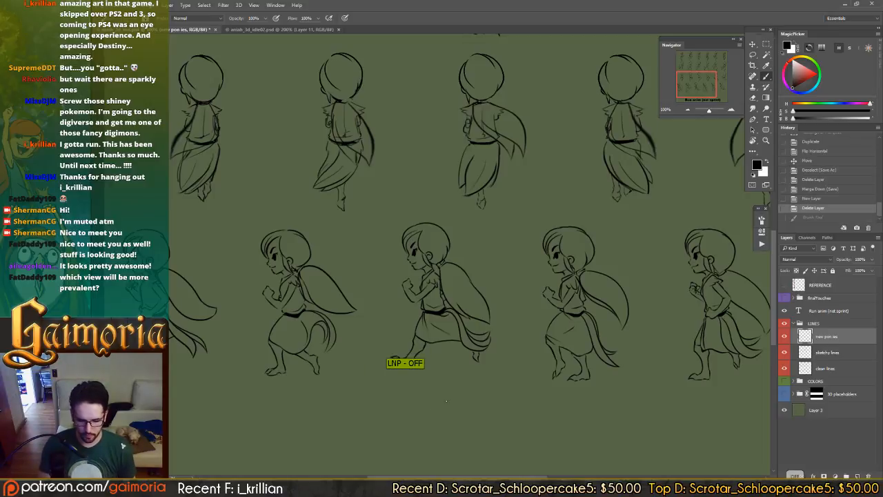
{"action": "key", "text": "ctrl+z"}
- Mark the remaining bottom-row run frames with brushed down arrows and level dashes beneath the feet
{"action": "mouse_move", "coordinate": [427, 374]}
{"action": "left_mouse_down"}
{"action": "mouse_move", "coordinate": [380, 375]}
{"action": "mouse_move", "coordinate": [495, 354]}
{"action": "left_mouse_up"}
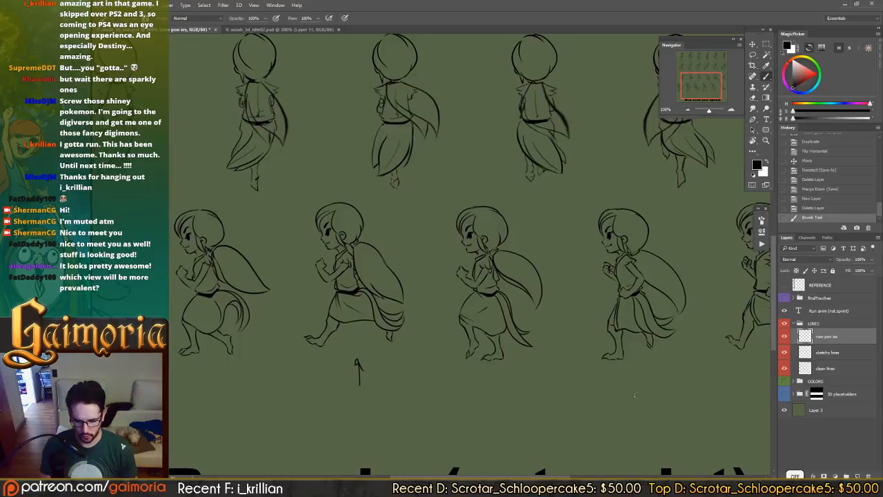
{"action": "left_click_drag", "start_coordinate": [633, 384], "coordinate": [628, 391]}
{"action": "left_click_drag", "start_coordinate": [434, 346], "coordinate": [591, 357]}
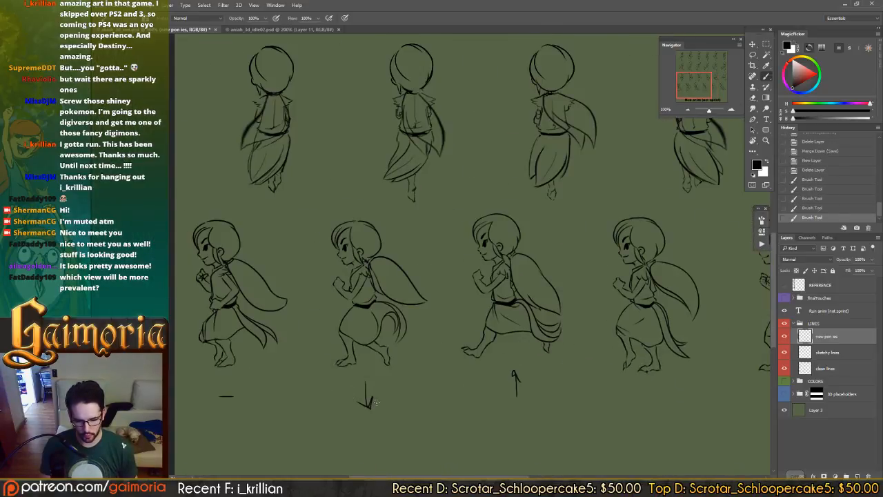
{"action": "left_click_drag", "start_coordinate": [671, 403], "coordinate": [508, 389]}
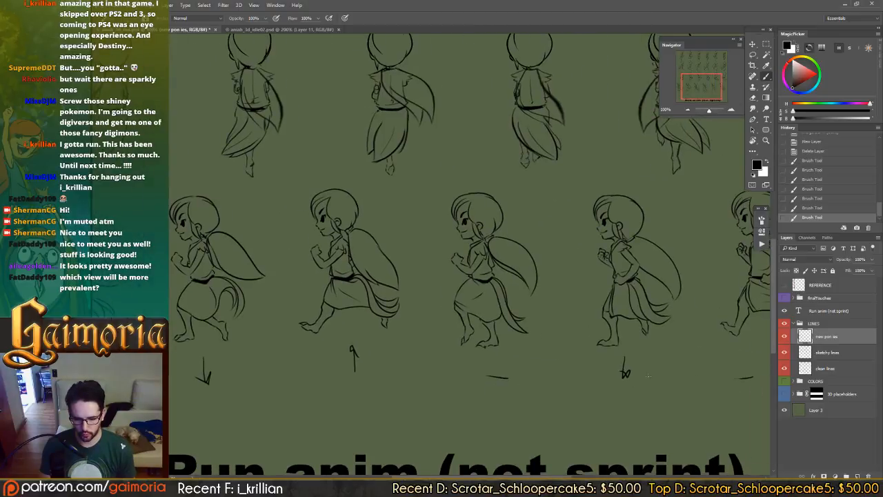
{"action": "left_click_drag", "start_coordinate": [324, 385], "coordinate": [407, 406]}
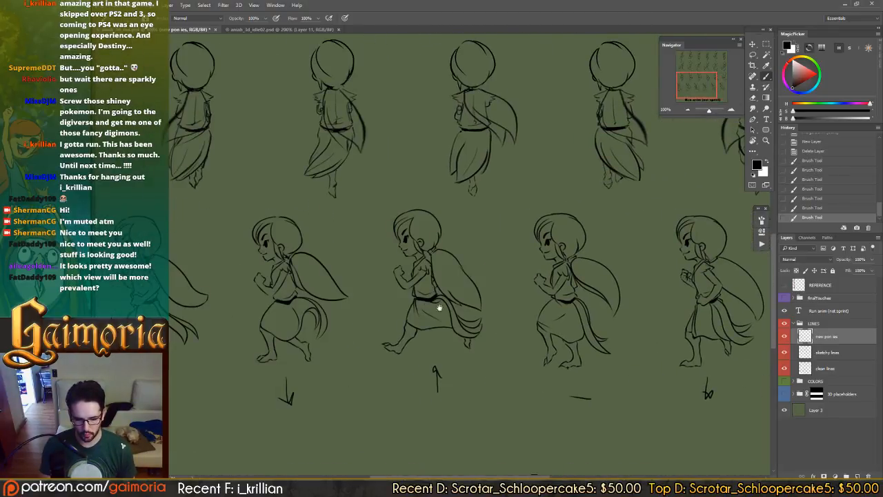
- Compare the rows of run frames and brush an upward arrow beneath the third back-view frame
{"action": "left_click_drag", "start_coordinate": [533, 313], "coordinate": [301, 307]}
{"action": "left_click_drag", "start_coordinate": [437, 307], "coordinate": [676, 305]}
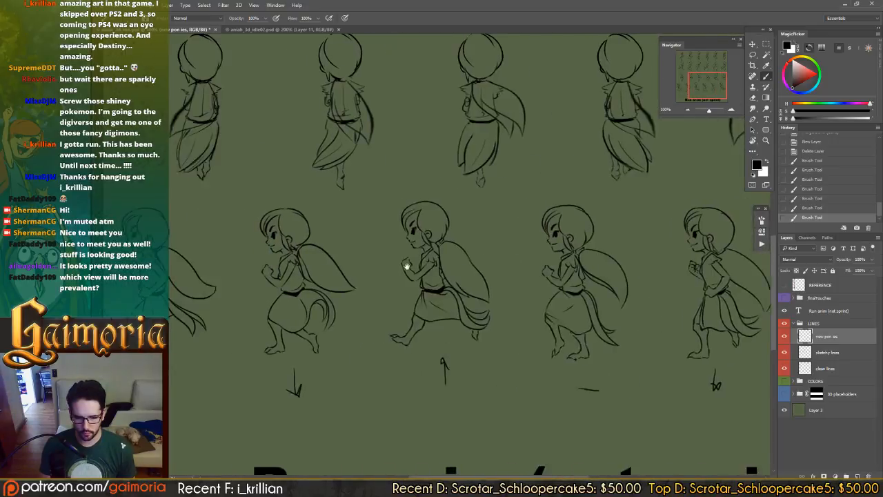
{"action": "left_click_drag", "start_coordinate": [408, 266], "coordinate": [370, 372]}
{"action": "left_click_drag", "start_coordinate": [430, 231], "coordinate": [325, 392]}
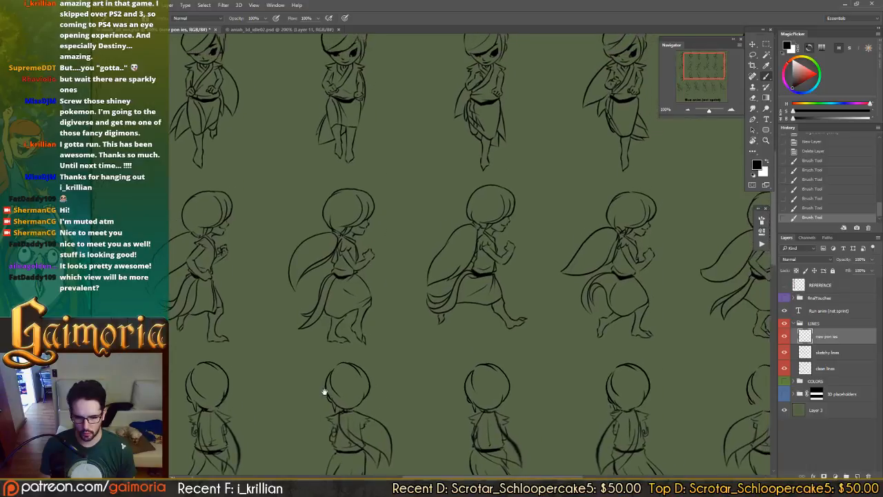
{"action": "left_click_drag", "start_coordinate": [321, 347], "coordinate": [324, 383]}
{"action": "left_click_drag", "start_coordinate": [386, 361], "coordinate": [342, 351]}
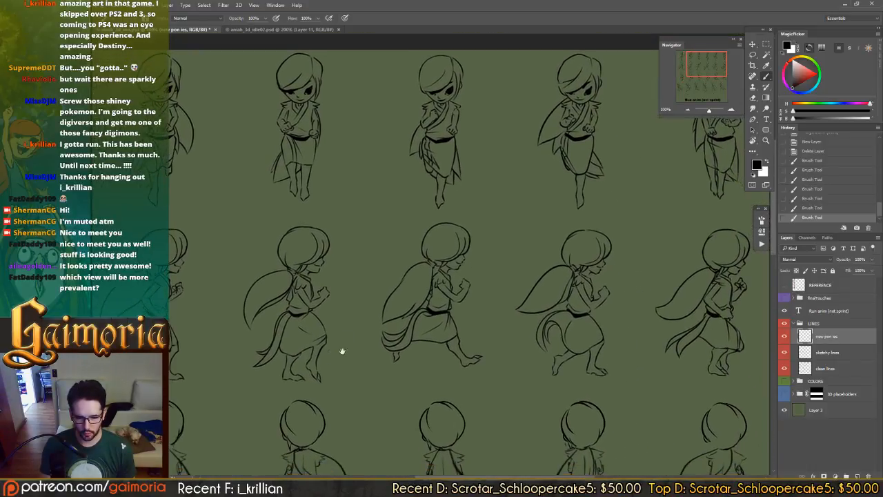
{"action": "left_click_drag", "start_coordinate": [429, 225], "coordinate": [483, 121]}
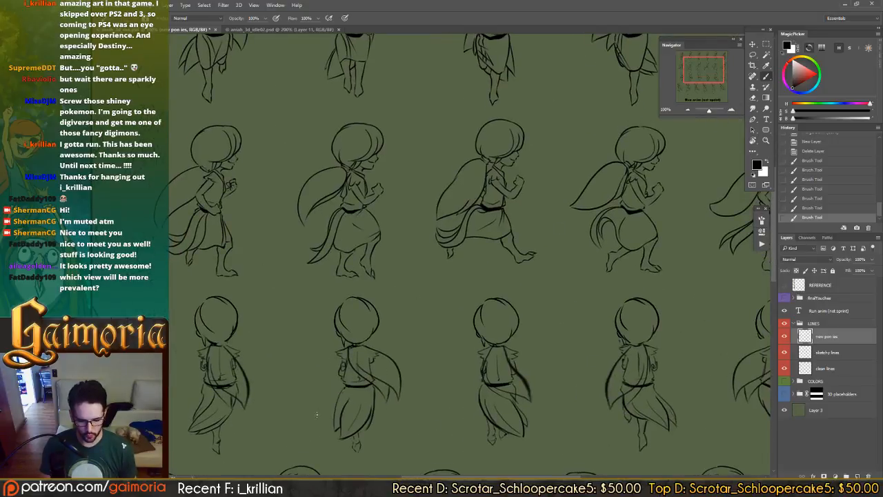
{"action": "left_click_drag", "start_coordinate": [364, 406], "coordinate": [364, 400]}
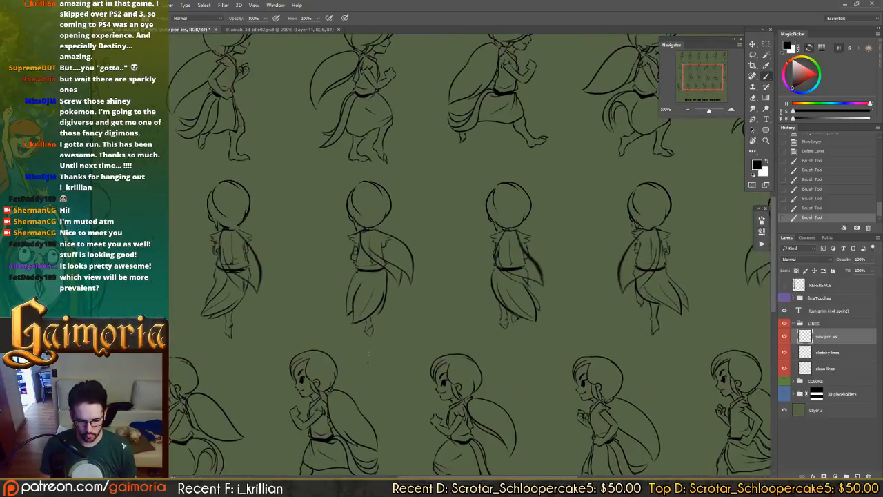
{"action": "left_click_drag", "start_coordinate": [369, 362], "coordinate": [373, 350]}
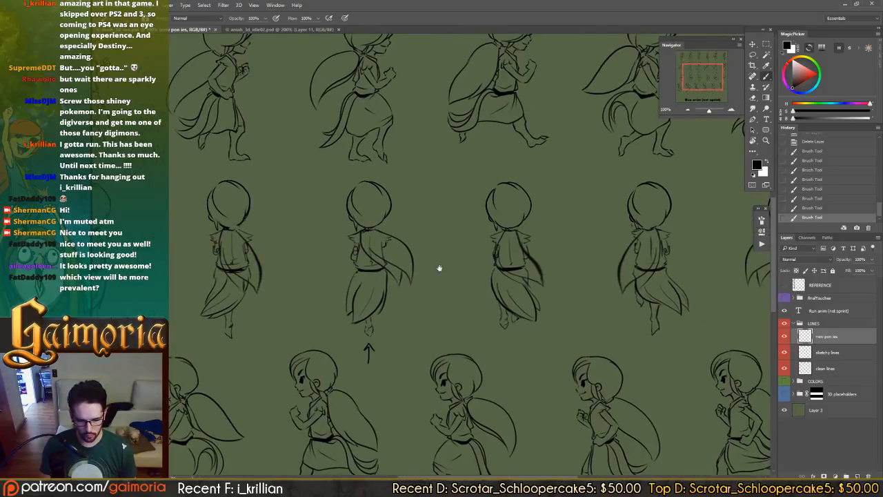
- Mark the other back-view frames with brushed down arrows, level dashes and an up arrow, following the side-view row above
{"action": "scroll", "coordinate": [439, 268], "scroll_direction": "up", "scroll_amount": 5}
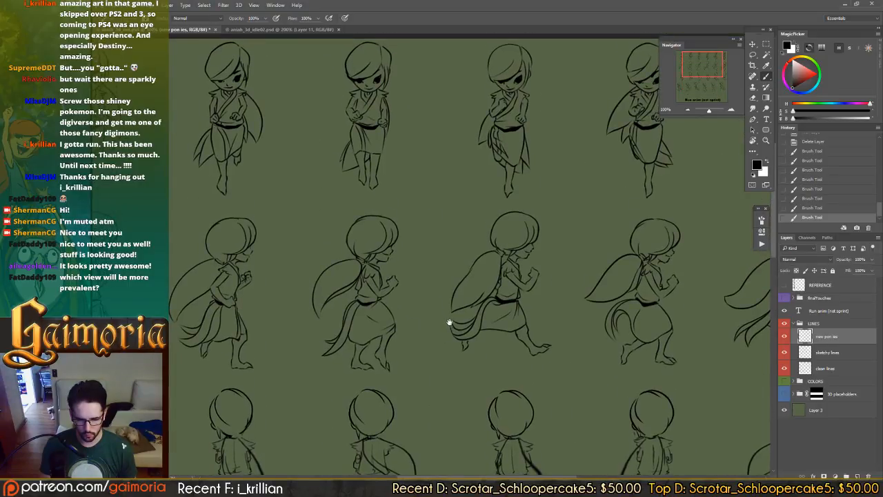
{"action": "left_click_drag", "start_coordinate": [505, 423], "coordinate": [442, 246]}
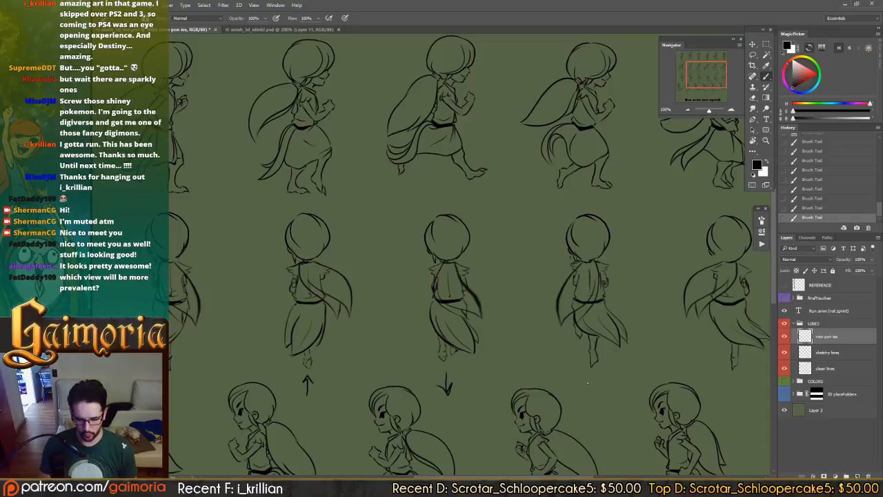
{"action": "left_click_drag", "start_coordinate": [665, 360], "coordinate": [603, 335]}
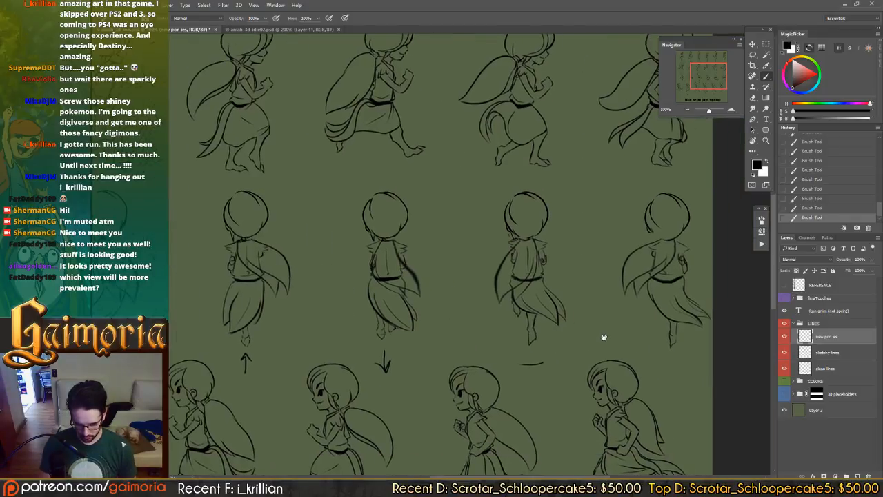
{"action": "left_click_drag", "start_coordinate": [376, 294], "coordinate": [754, 335]}
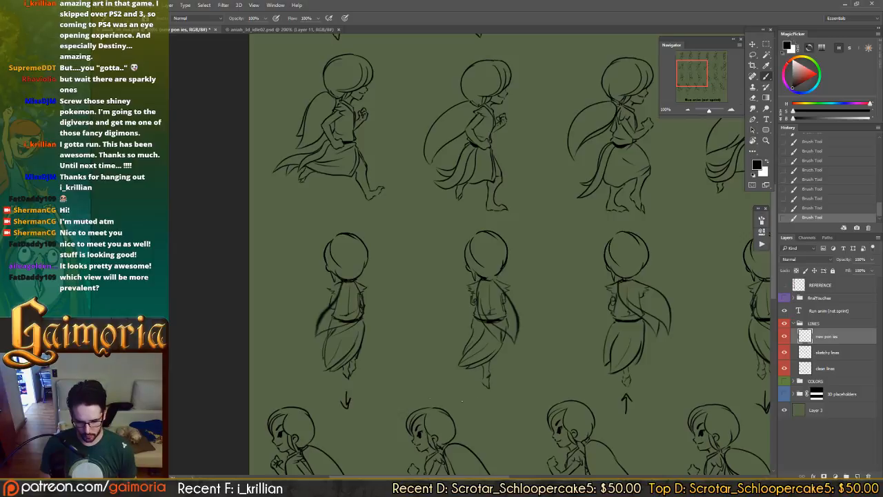
- Clear the brushed marks beneath the bottom side-view row and deselect
{"action": "left_click_drag", "start_coordinate": [528, 387], "coordinate": [479, 278]}
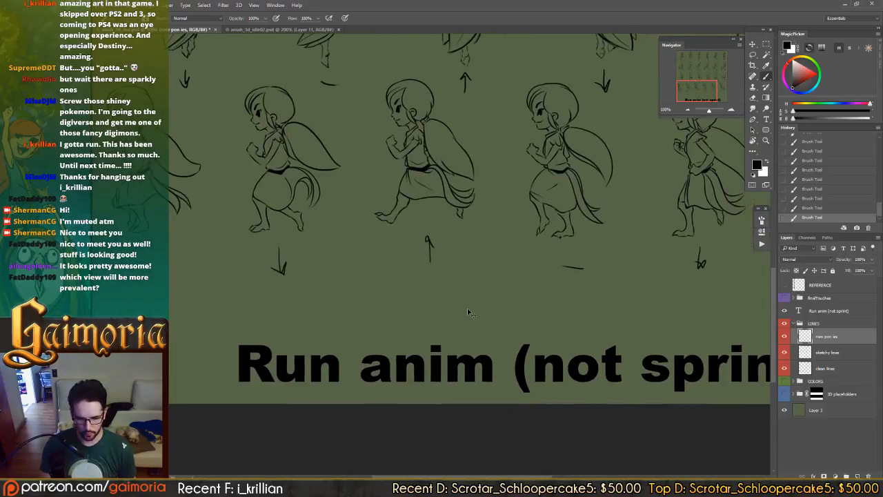
{"action": "key", "text": "ctrl+minus"}
{"action": "key", "text": "m"}
{"action": "left_click_drag", "start_coordinate": [206, 233], "coordinate": [757, 292]}
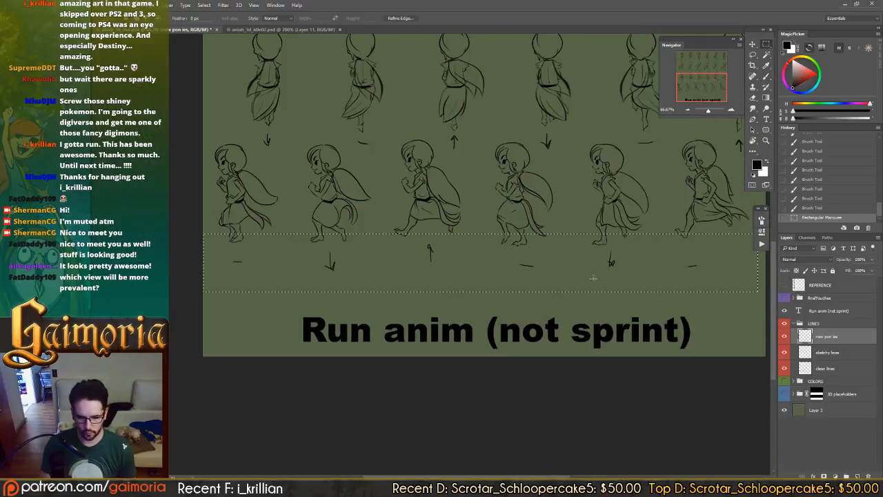
{"action": "key", "text": "Delete"}
{"action": "mouse_move", "coordinate": [483, 296]}
{"action": "left_mouse_down"}
{"action": "mouse_move", "coordinate": [471, 344]}
{"action": "mouse_move", "coordinate": [419, 439]}
{"action": "left_mouse_up"}
{"action": "left_click_drag", "start_coordinate": [466, 342], "coordinate": [466, 340]}
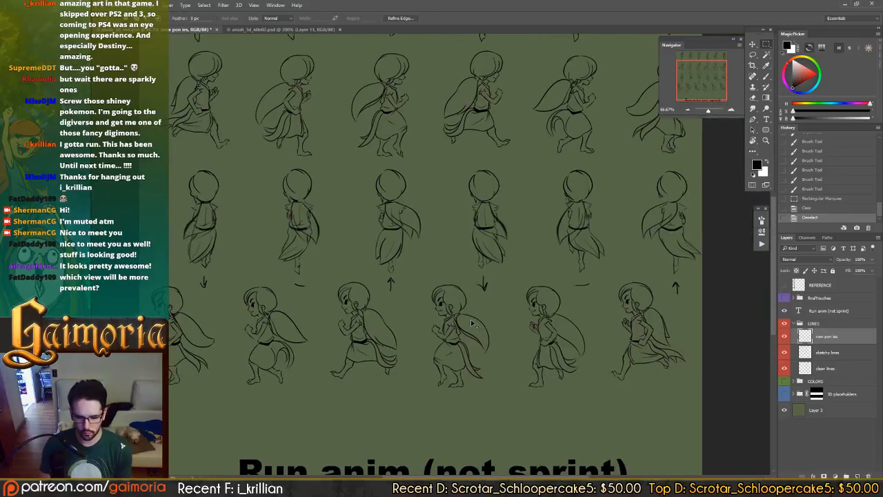
- On the sketchy lines layer, select the two back-view frames marked with upward arrows and switch to the Move tool
{"action": "key", "text": "b"}
{"action": "key", "text": "ctrl+plus"}
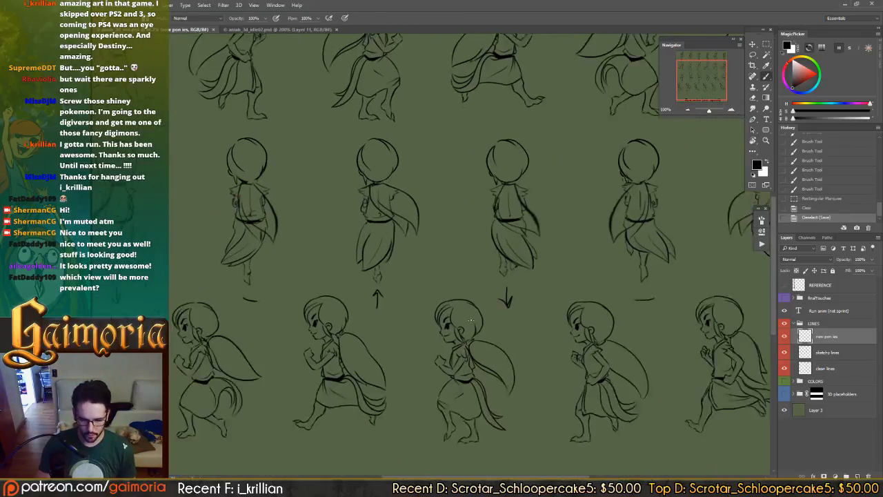
{"action": "left_click_drag", "start_coordinate": [448, 197], "coordinate": [522, 218]}
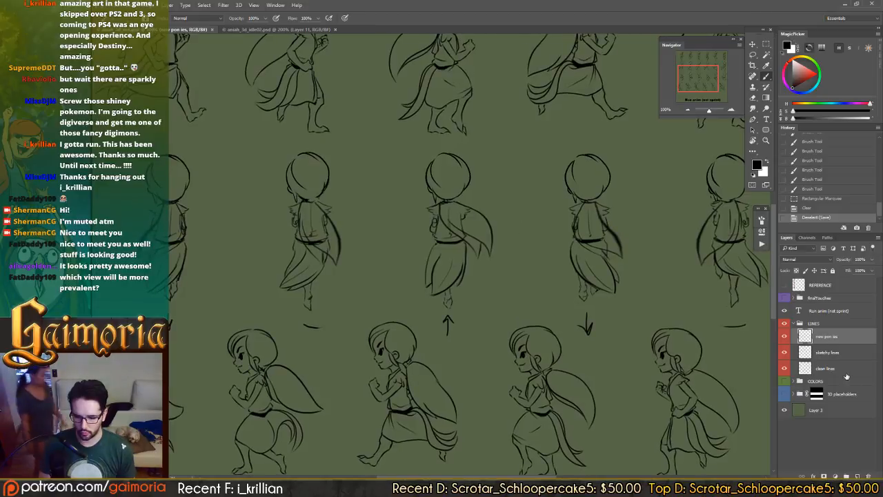
{"action": "key", "text": "alt+bracketleft"}
{"action": "key", "text": "m"}
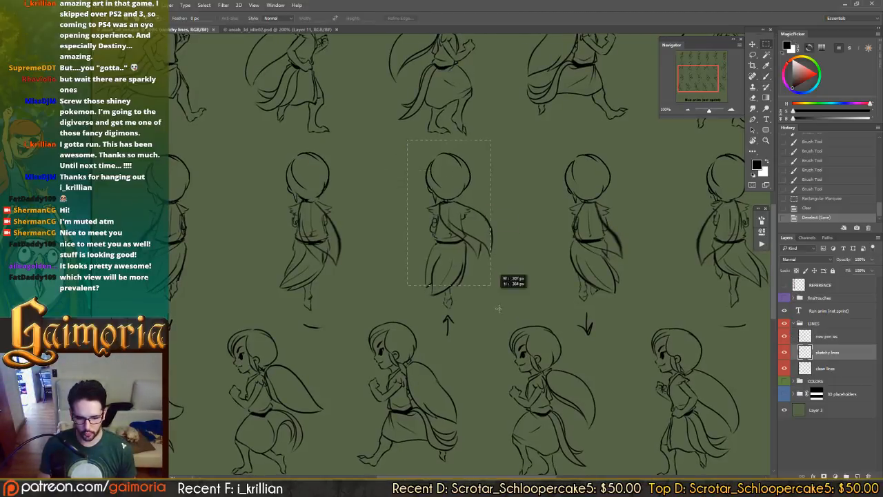
{"action": "left_click_drag", "start_coordinate": [499, 308], "coordinate": [509, 369]}
{"action": "left_click_drag", "start_coordinate": [406, 295], "coordinate": [186, 280]}
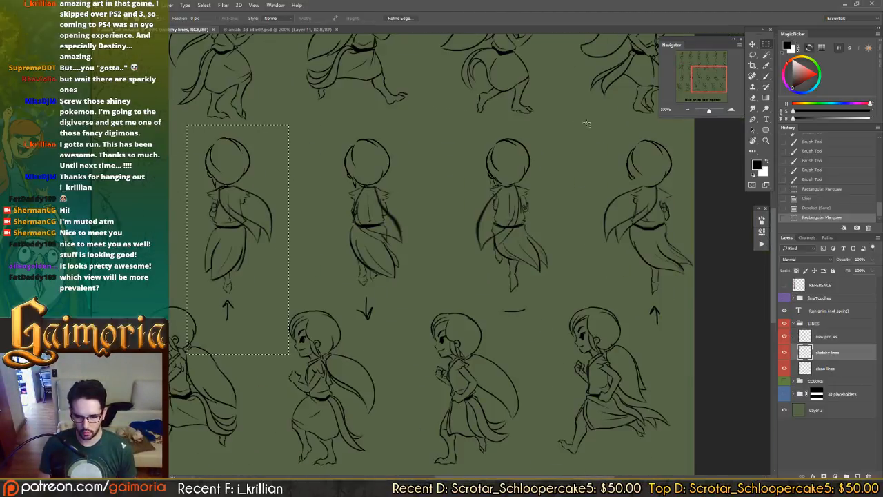
{"action": "left_click_drag", "start_coordinate": [583, 121], "coordinate": [701, 338]}
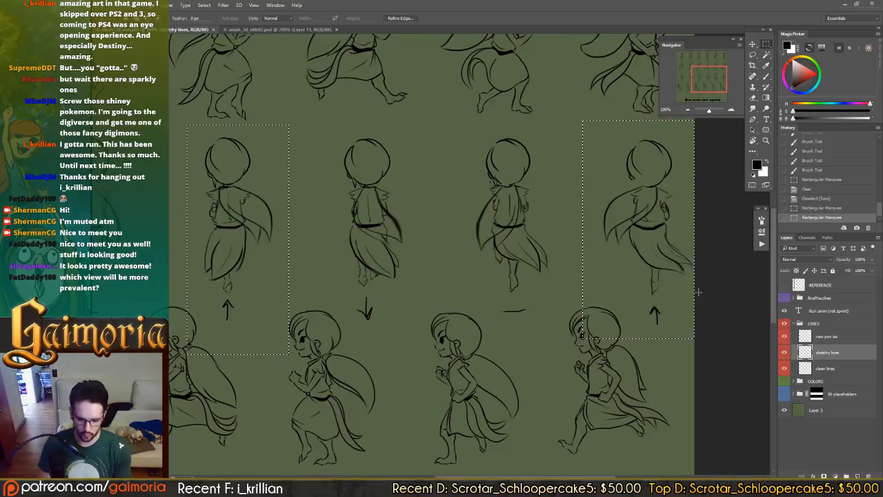
{"action": "key", "text": "ctrl+plus"}
{"action": "key", "text": "v"}
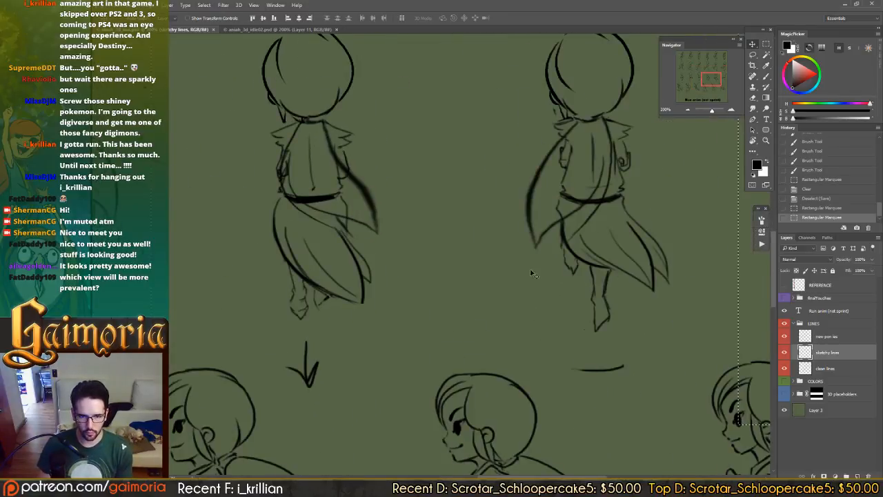
{"action": "left_click_drag", "start_coordinate": [531, 270], "coordinate": [665, 269]}
{"action": "key", "text": "ctrl+minus"}
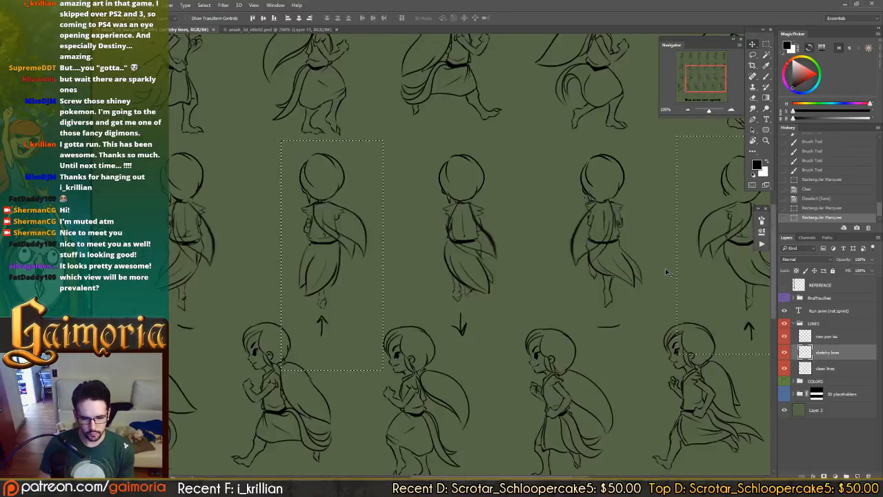
- Nudge the two selected up-arrow back-view frames upward on the sketchy lines layer and deselect
{"action": "key", "text": "Up"}
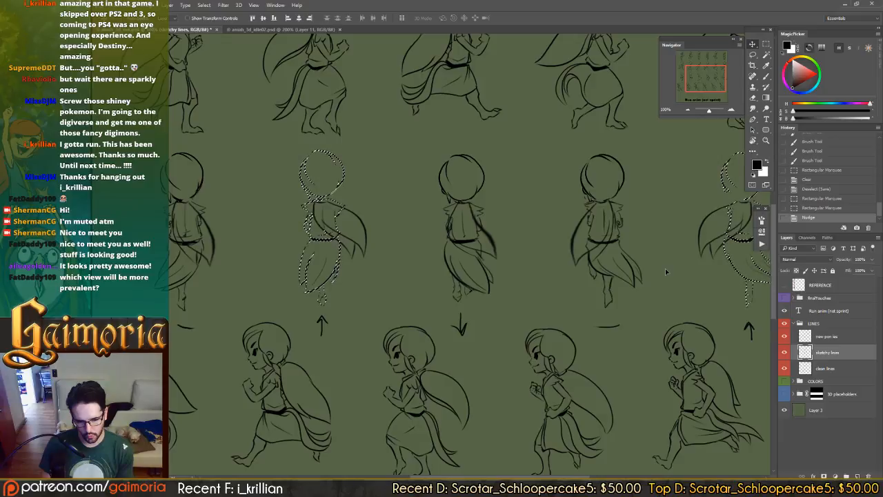
{"action": "key", "text": "ctrl+d"}
{"action": "left_click_drag", "start_coordinate": [660, 236], "coordinate": [641, 236]}
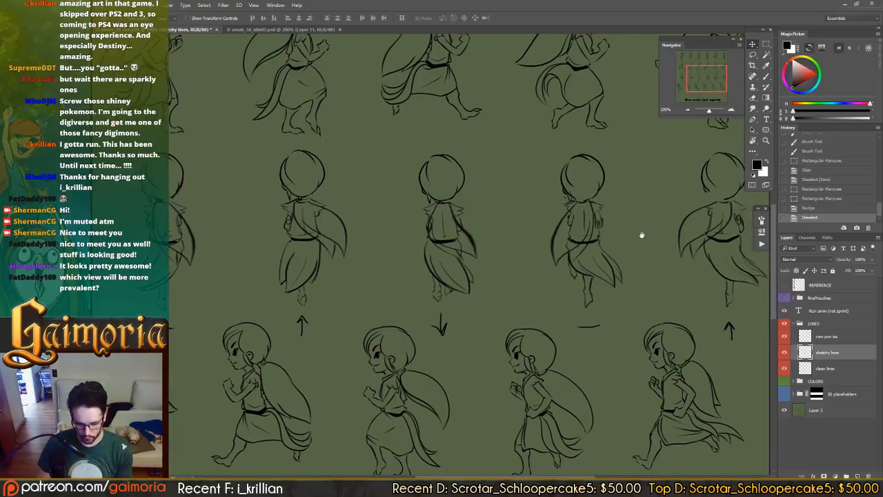
- On the ponytail lines layer, select the two back-view frames marked with upward arrows and nudge their ponytails up
{"action": "key", "text": "m"}
{"action": "left_click_drag", "start_coordinate": [412, 281], "coordinate": [407, 311]}
{"action": "key", "text": "ctrl+d"}
{"action": "key", "text": "alt+bracketright"}
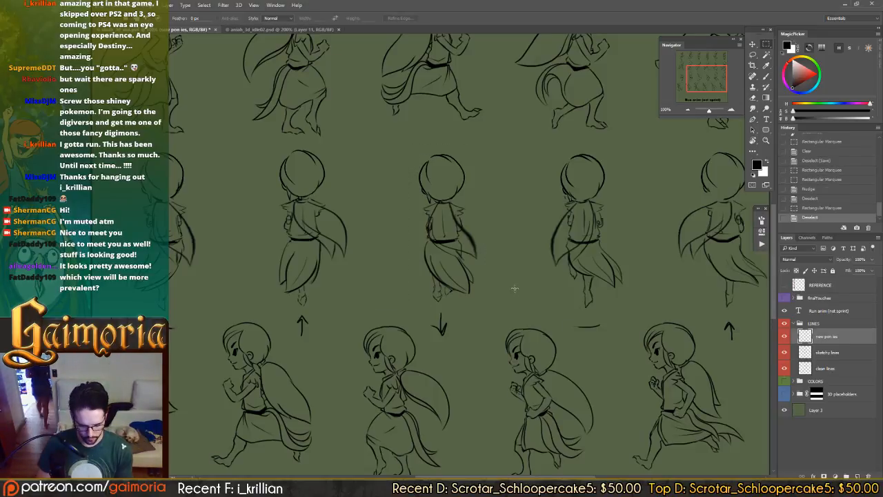
{"action": "left_click_drag", "start_coordinate": [410, 302], "coordinate": [410, 302]}
{"action": "left_click_drag", "start_coordinate": [424, 254], "coordinate": [373, 251]}
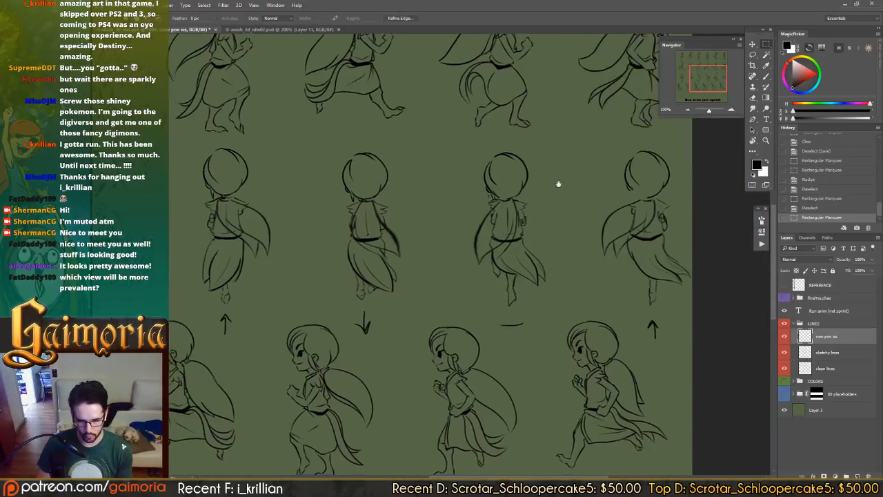
{"action": "left_click_drag", "start_coordinate": [569, 174], "coordinate": [652, 300]}
{"action": "key", "text": "v"}
{"action": "key", "text": "Up"}
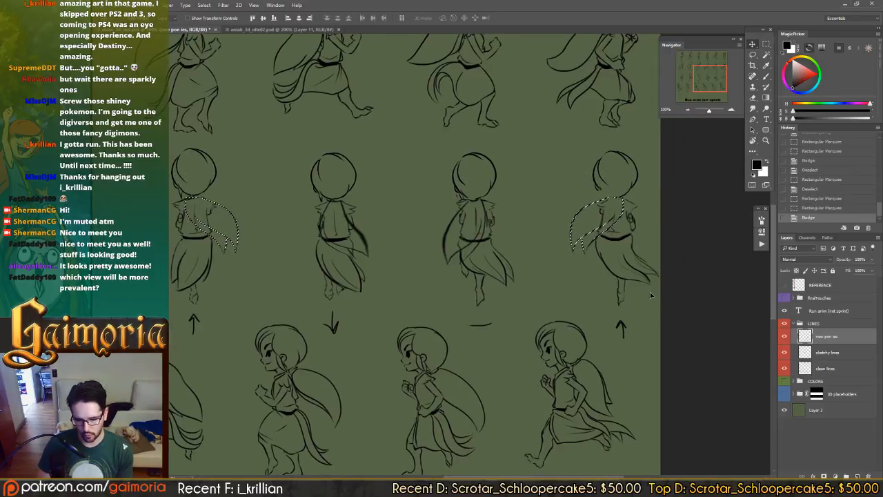
- On the ponytail layer, select the two back-view frames marked with downward arrows and nudge their ponytails down
{"action": "key", "text": "ctrl+d"}
{"action": "left_click_drag", "start_coordinate": [503, 253], "coordinate": [529, 253]}
{"action": "key", "text": "m"}
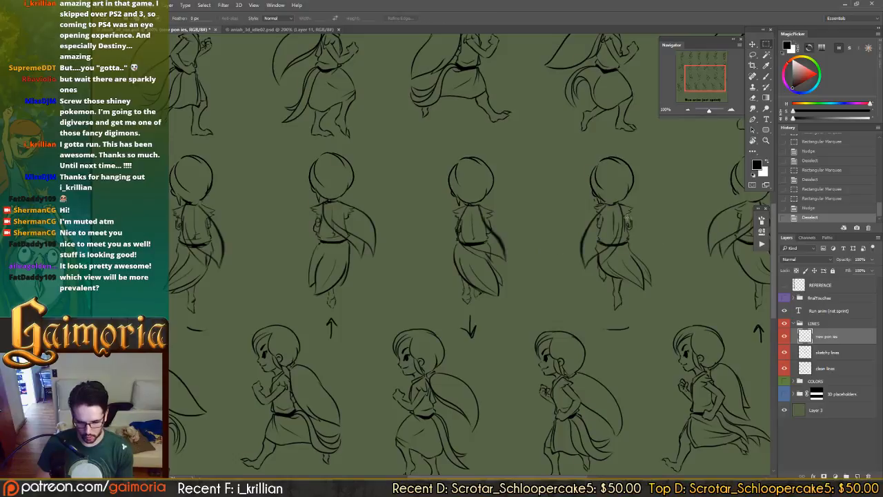
{"action": "mouse_move", "coordinate": [519, 144]}
{"action": "left_mouse_down"}
{"action": "mouse_move", "coordinate": [438, 308]}
{"action": "mouse_move", "coordinate": [417, 320]}
{"action": "mouse_move", "coordinate": [459, 315]}
{"action": "left_mouse_up"}
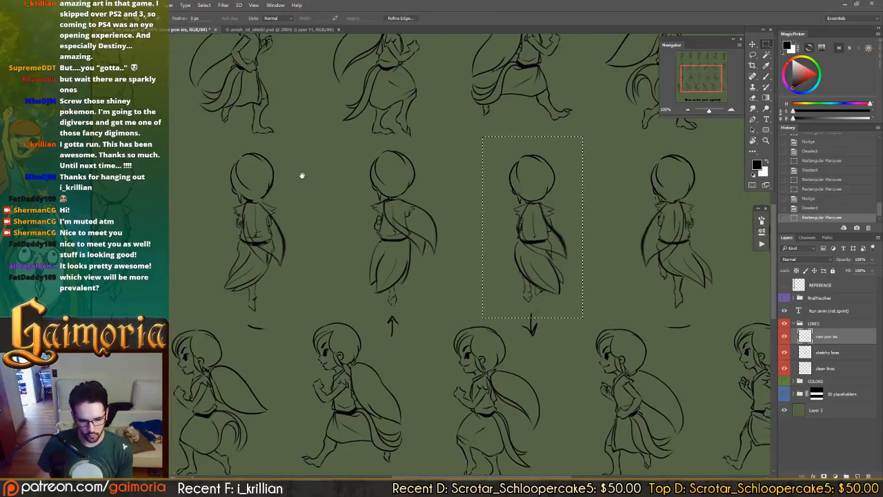
{"action": "left_click_drag", "start_coordinate": [301, 176], "coordinate": [360, 177]}
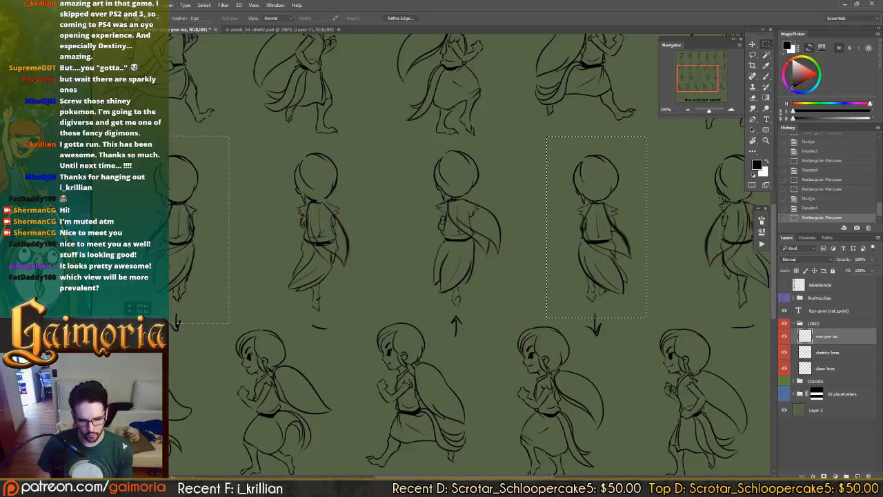
{"action": "left_click_drag", "start_coordinate": [119, 322], "coordinate": [117, 321]}
{"action": "key", "text": "v"}
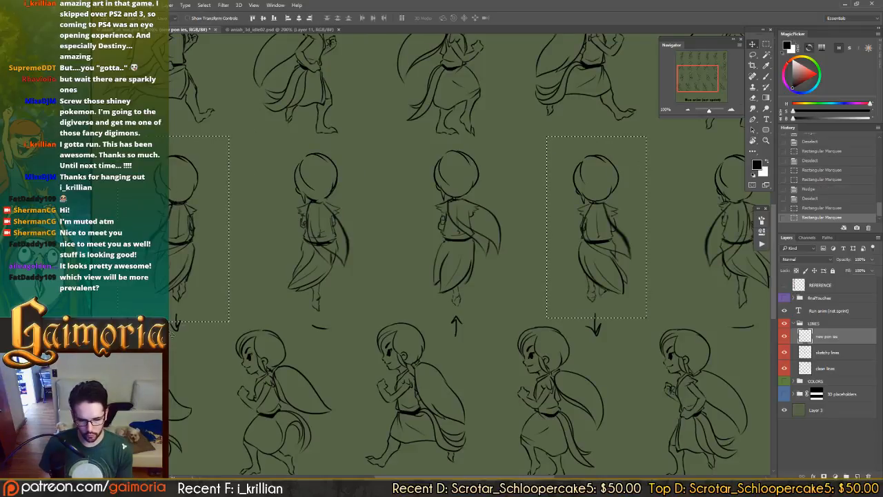
{"action": "key", "text": "Up"}
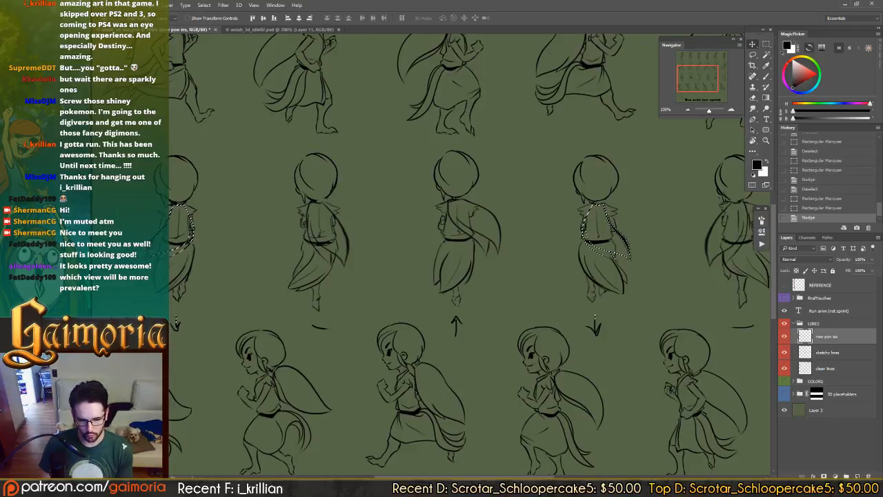
- Nudge the same two down-arrow frames downward on the sketchy lines layer, deselect and save the document
{"action": "left_click", "coordinate": [809, 352]}
{"action": "key", "text": "m"}
{"action": "left_click_drag", "start_coordinate": [647, 143], "coordinate": [550, 318]}
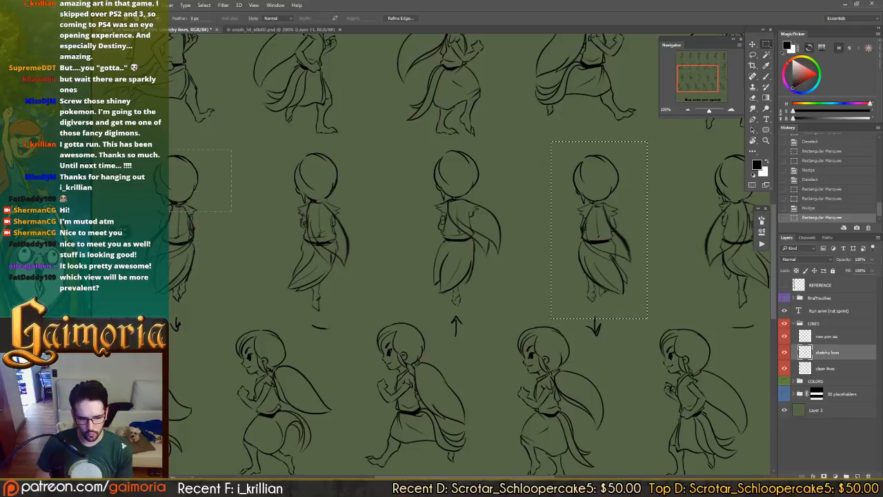
{"action": "left_click_drag", "start_coordinate": [97, 305], "coordinate": [98, 306]}
{"action": "key", "text": "v"}
{"action": "key", "text": "Down"}
{"action": "key", "text": "Down"}
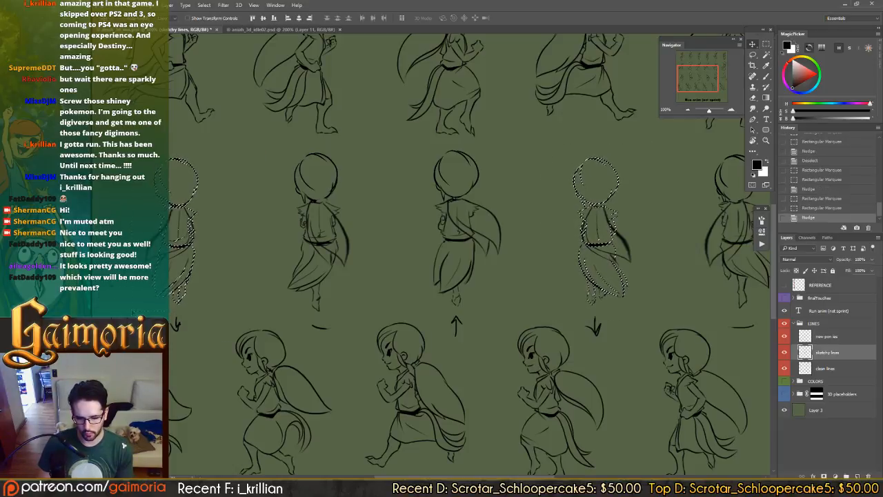
{"action": "key", "text": "ctrl+d"}
{"action": "key", "text": "ctrl+s"}
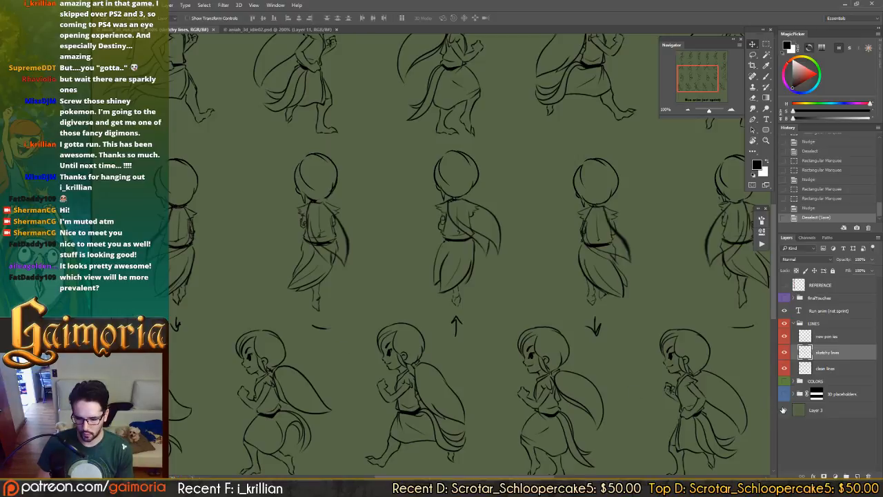
- Hide the green background layer and export the sheet as a PNG over aniah_3d_run.png with smallest compression and no interlacing
{"action": "left_click", "coordinate": [783, 409]}
{"action": "key", "text": "ctrl+shift+s"}
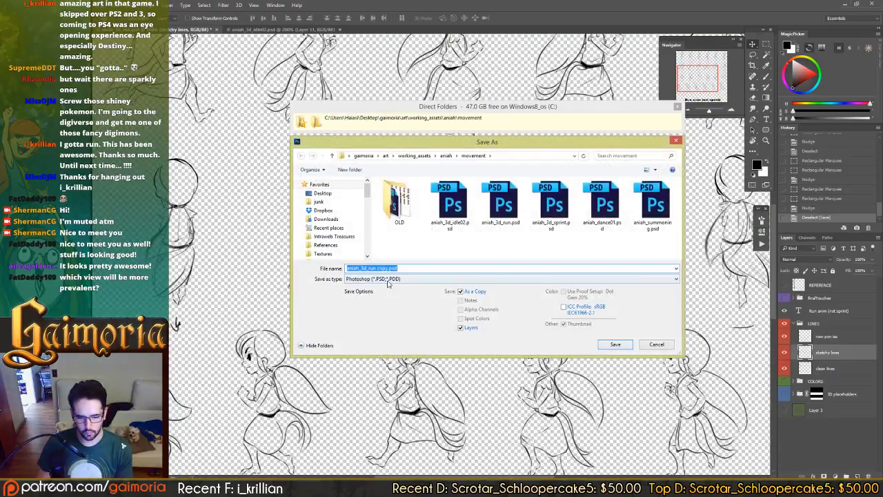
{"action": "left_click", "coordinate": [388, 280]}
{"action": "left_click", "coordinate": [367, 388]}
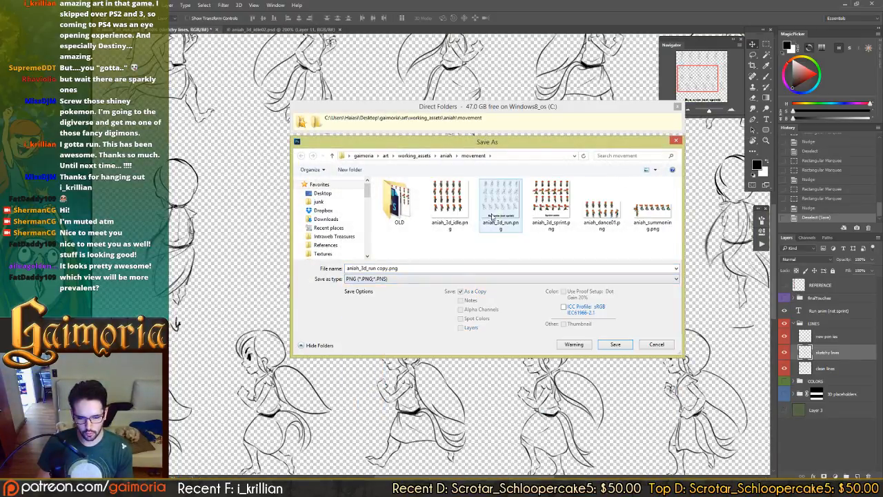
{"action": "double_click", "coordinate": [491, 217]}
{"action": "left_click", "coordinate": [502, 244]}
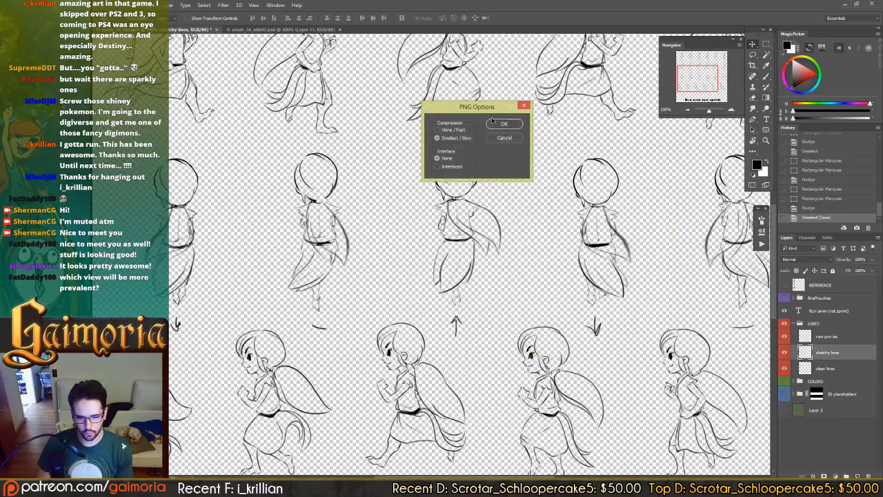
{"action": "left_click", "coordinate": [500, 124]}
- Copy aniah_3d_run.png from the movement folder into the Unity project's Aniah sprites folder, replacing the existing file
{"action": "left_click", "coordinate": [170, 487]}
{"action": "left_click", "coordinate": [168, 462]}
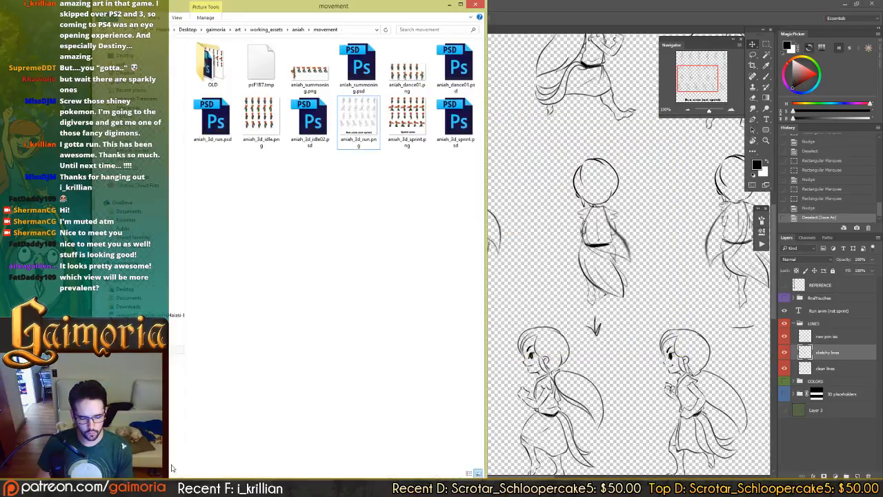
{"action": "left_click", "coordinate": [170, 487]}
{"action": "left_click", "coordinate": [256, 429]}
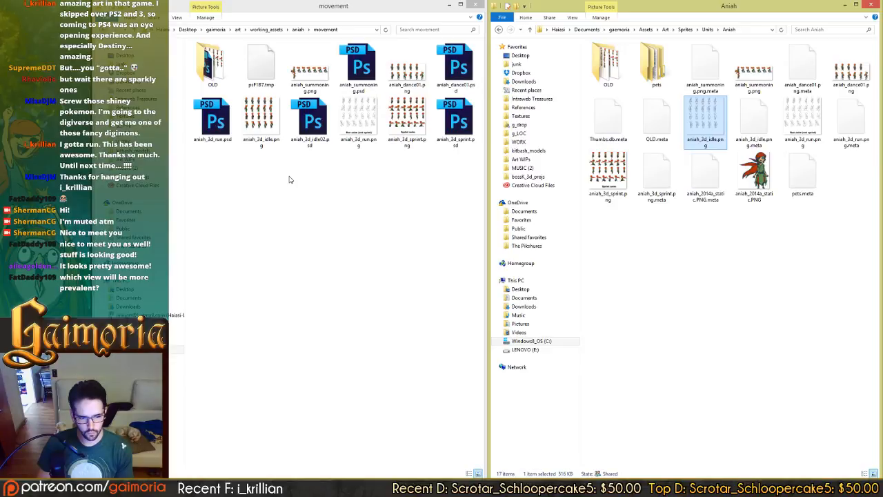
{"action": "left_click_drag", "start_coordinate": [309, 120], "coordinate": [660, 285]}
{"action": "left_click", "coordinate": [675, 292]}
{"action": "left_click", "coordinate": [420, 187]}
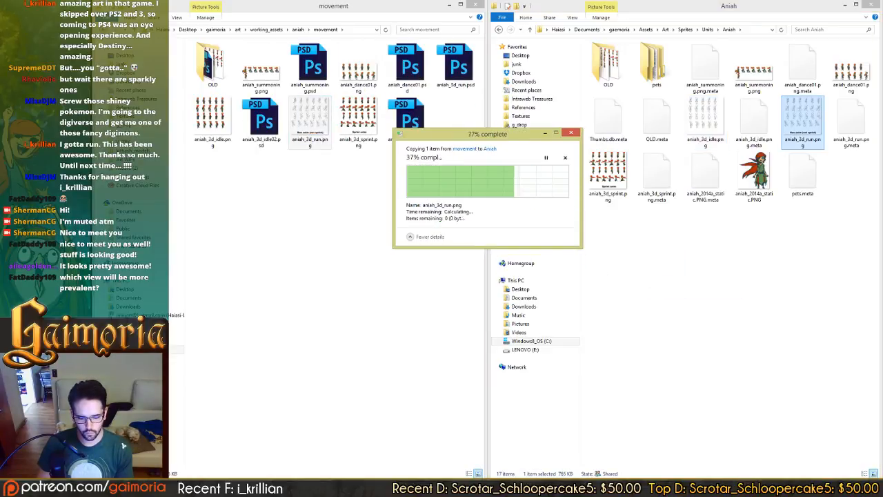
- Switch to Unity, leave play mode and bring the Sprite Editor's back-view run row into full view
{"action": "key", "text": "alt+Tab"}
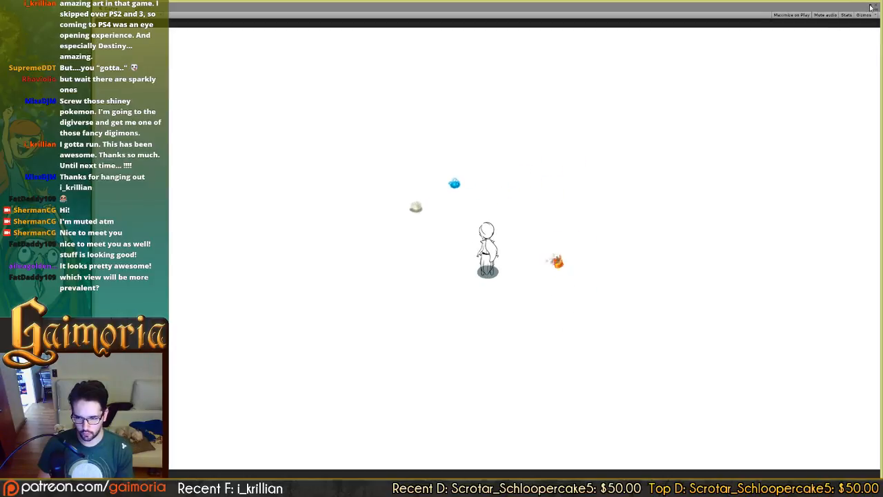
{"action": "left_click", "coordinate": [869, 7]}
{"action": "left_click", "coordinate": [472, 23]}
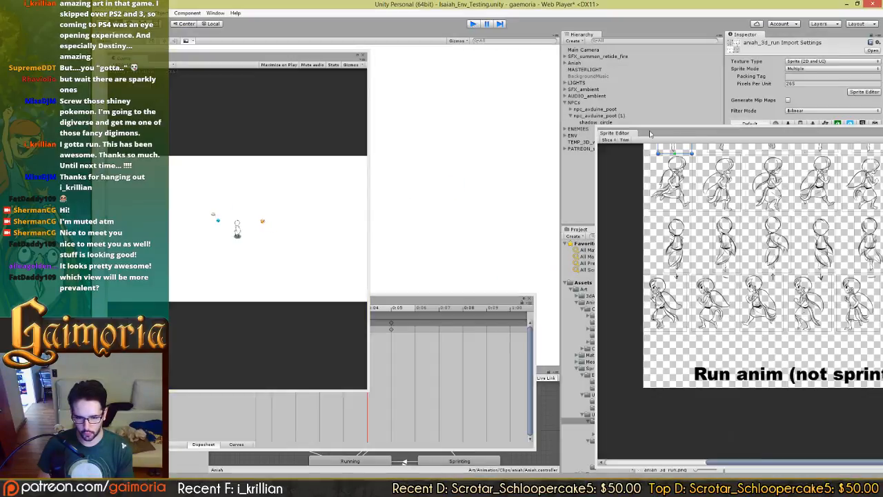
{"action": "left_click_drag", "start_coordinate": [696, 137], "coordinate": [439, 121]}
{"action": "scroll", "coordinate": [434, 242], "scroll_direction": "up", "scroll_amount": 6}
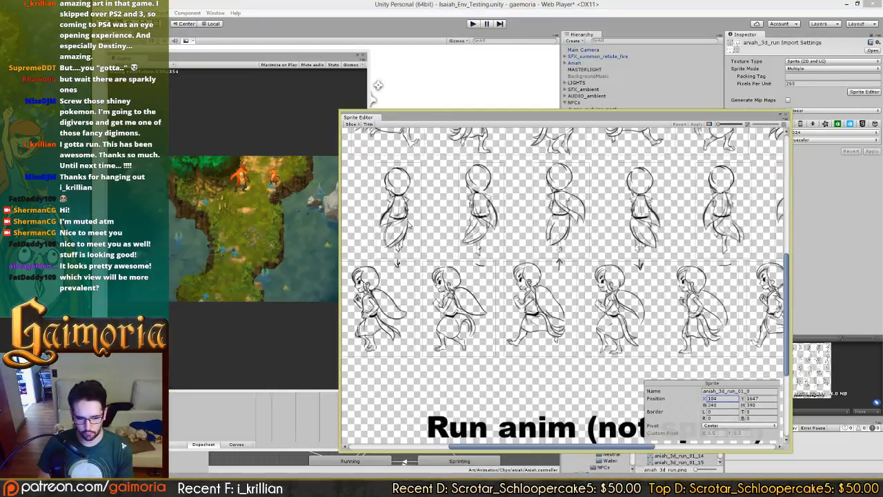
- Set the pivot of the first two back-view run sprites to Center
{"action": "left_click", "coordinate": [409, 225]}
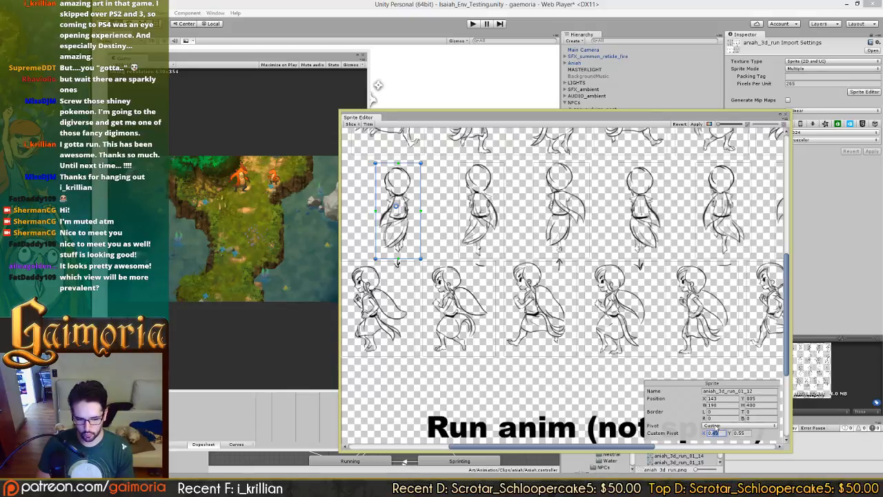
{"action": "left_click", "coordinate": [716, 426]}
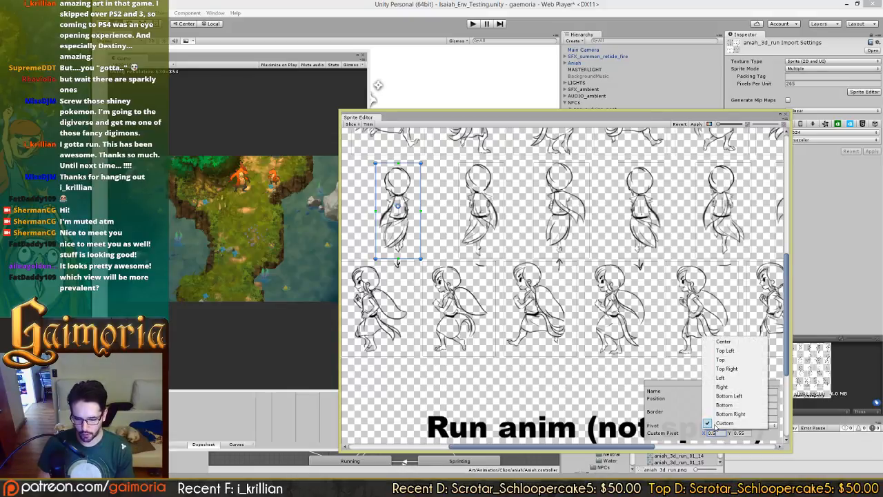
{"action": "left_click", "coordinate": [724, 342]}
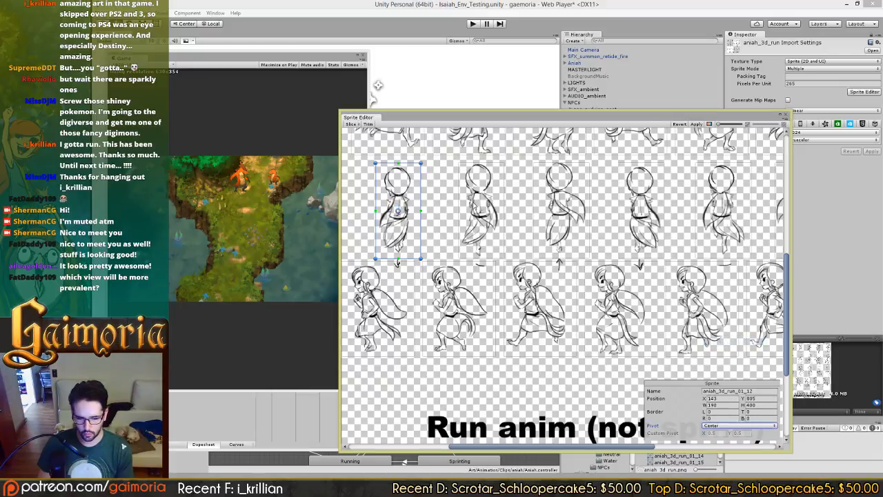
{"action": "left_click", "coordinate": [474, 204]}
{"action": "left_click", "coordinate": [737, 425]}
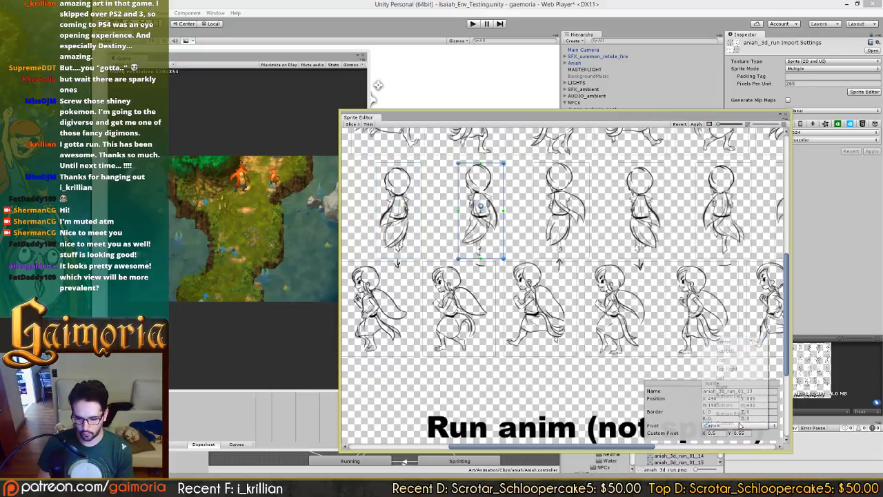
{"action": "left_click", "coordinate": [723, 341]}
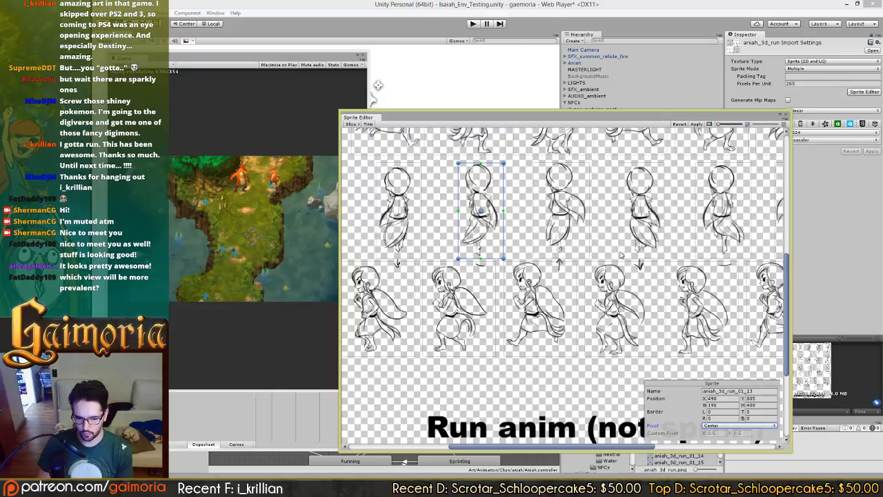
- Set the pivot of the third and fourth back-view run sprites to Center
{"action": "left_click", "coordinate": [560, 239]}
{"action": "left_click", "coordinate": [739, 426]}
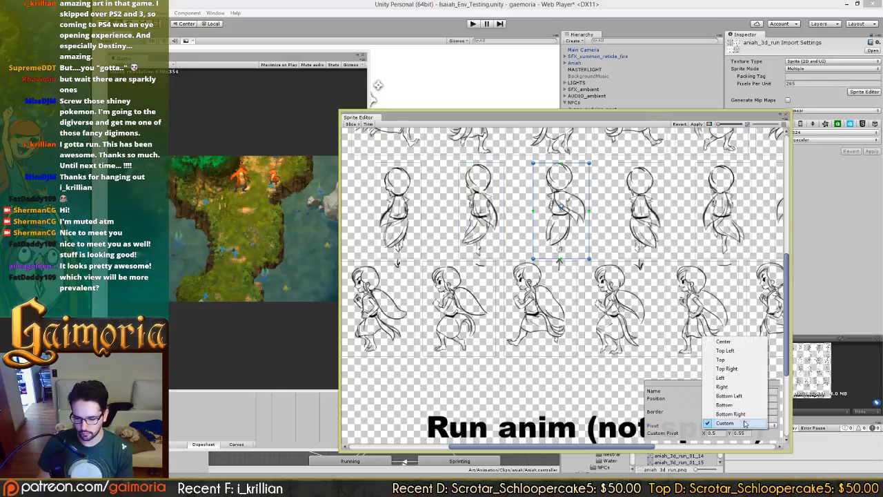
{"action": "left_click", "coordinate": [724, 343]}
{"action": "left_click", "coordinate": [647, 228]}
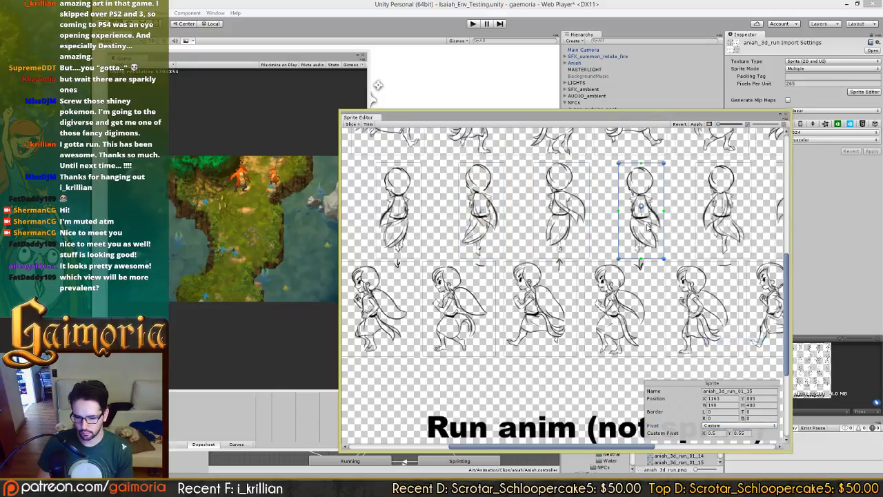
{"action": "left_click", "coordinate": [718, 426]}
{"action": "left_click", "coordinate": [727, 342]}
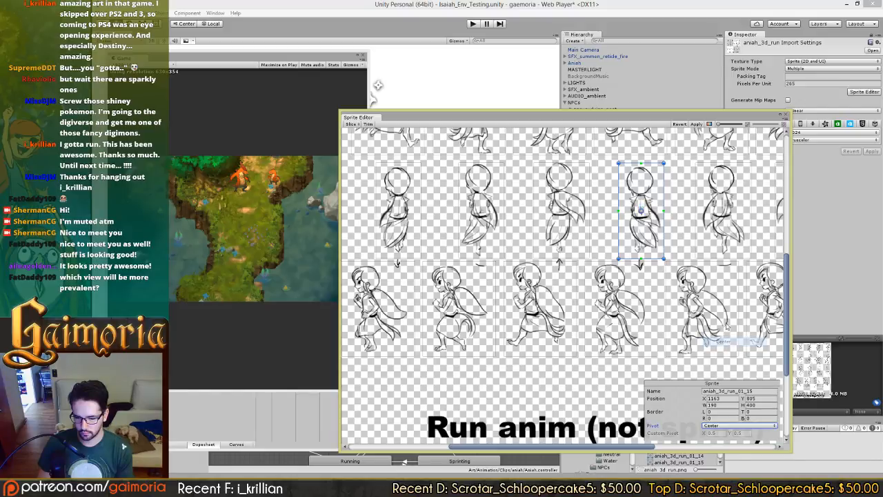
- Set the fifth back-view sprite's pivot to Center and the last one's custom pivot to X 0.55, Y 0.5, checking both
{"action": "left_click_drag", "start_coordinate": [723, 291], "coordinate": [538, 290]}
{"action": "left_click", "coordinate": [548, 229]}
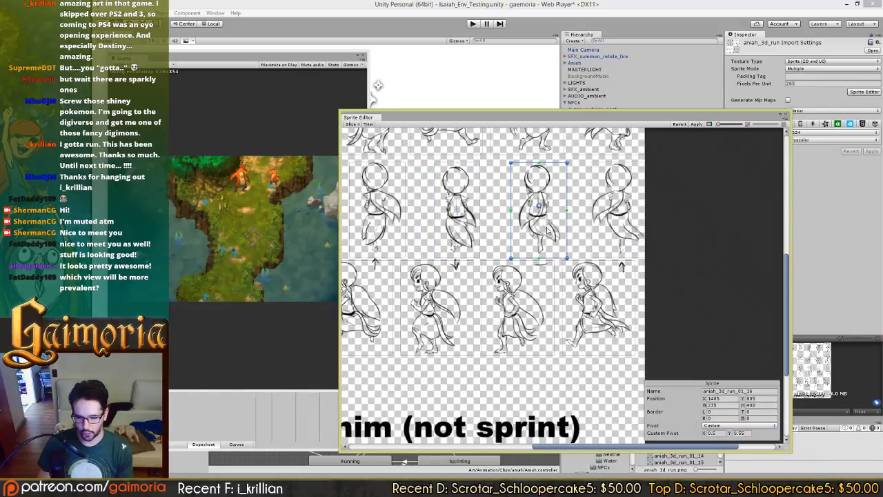
{"action": "left_click", "coordinate": [725, 425]}
{"action": "left_click", "coordinate": [727, 342]}
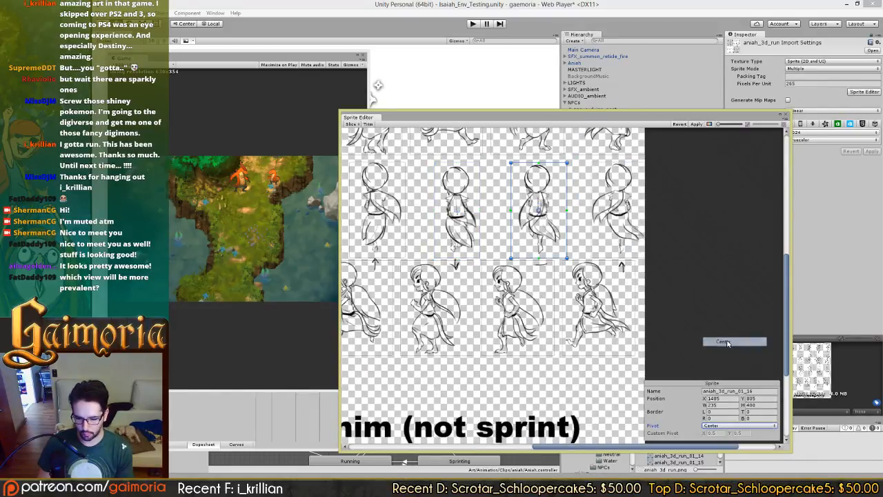
{"action": "left_click", "coordinate": [638, 220]}
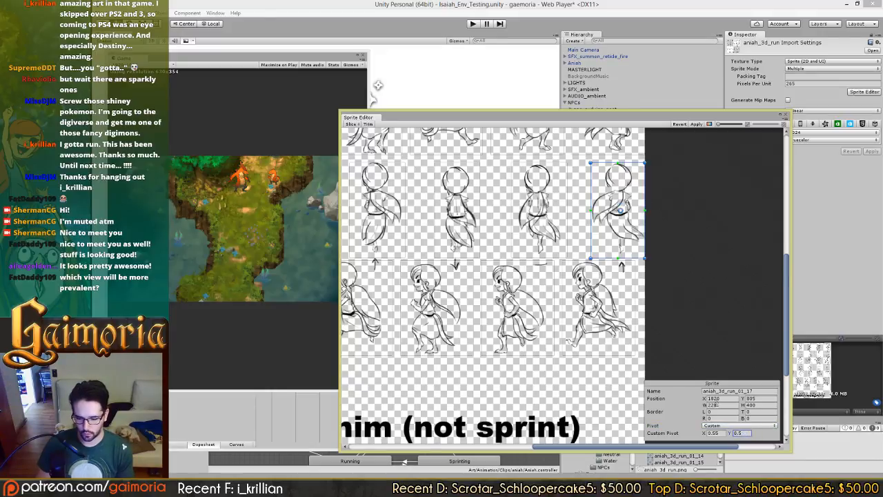
{"action": "left_click_drag", "start_coordinate": [548, 349], "coordinate": [612, 353]}
{"action": "left_click", "coordinate": [599, 245]}
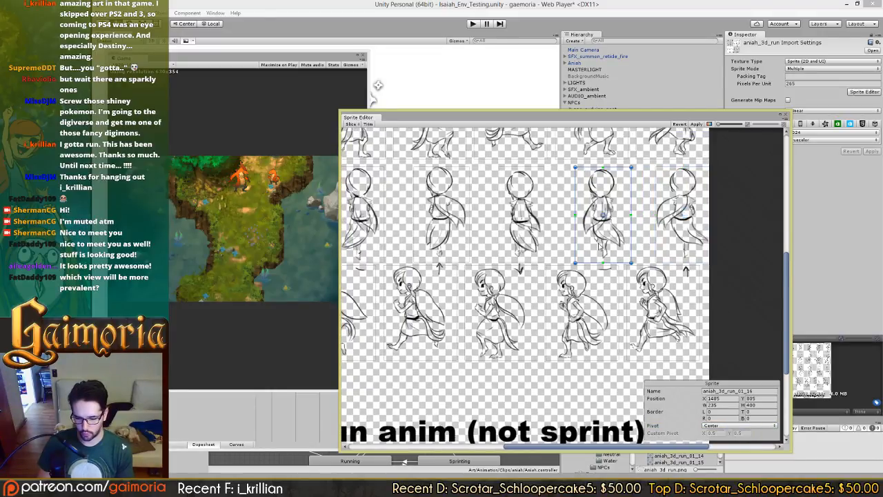
{"action": "left_click", "coordinate": [671, 246]}
{"action": "left_click_drag", "start_coordinate": [729, 248], "coordinate": [707, 254]}
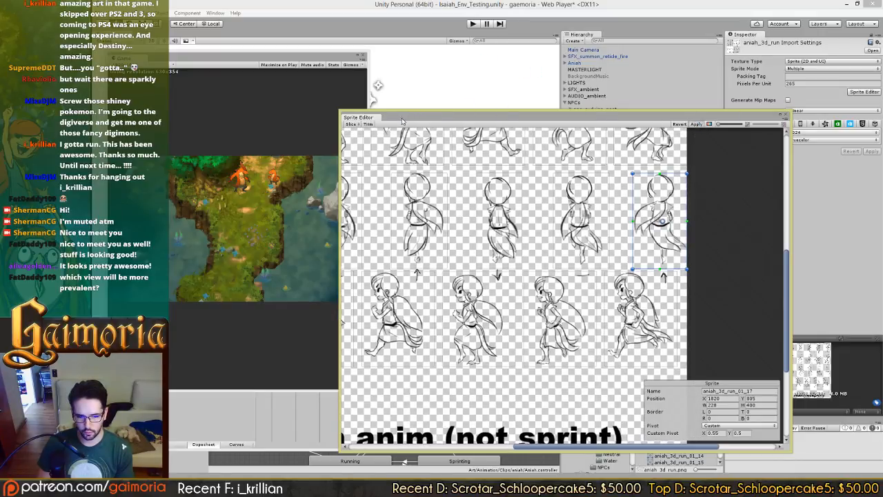
- Move the Sprite Editor window aside and start play mode to test the updated back-view run pivots
{"action": "left_click_drag", "start_coordinate": [402, 122], "coordinate": [649, 129]}
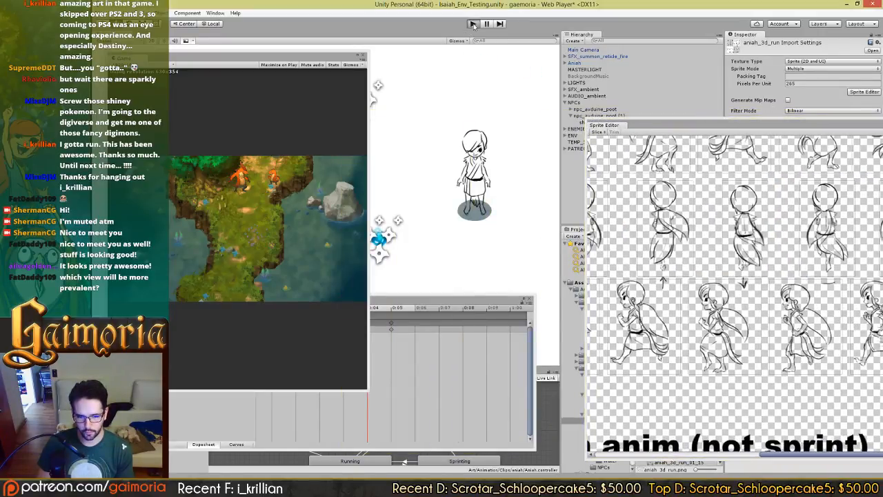
{"action": "left_click", "coordinate": [472, 23]}
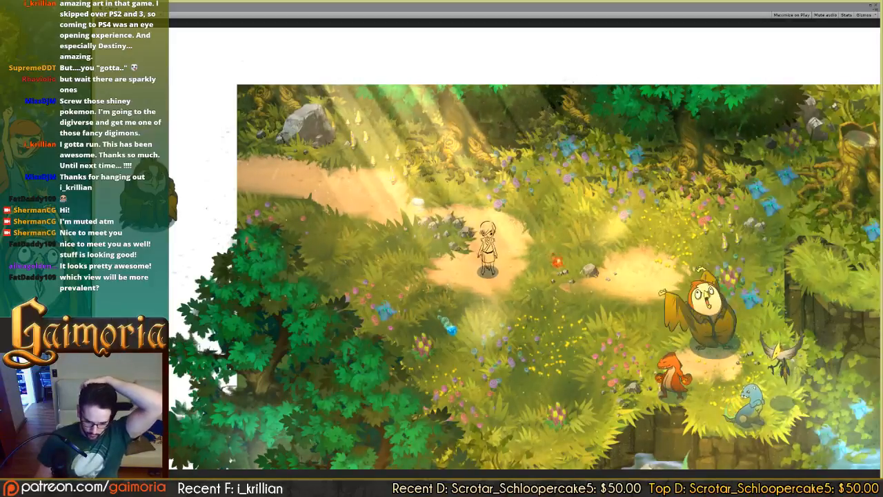
- Switch to the file explorer and copy aniah_3d_idle.png from the movement folder into the Unity Aniah sprites folder, replacing the existing file
{"action": "key", "text": "alt+Tab"}
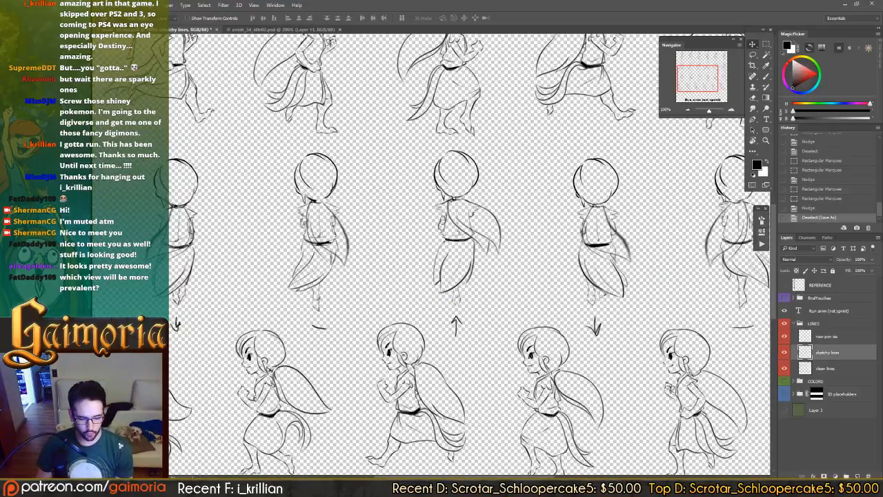
{"action": "key", "text": "alt+Tab"}
{"action": "key", "text": "alt+Tab"}
{"action": "left_click", "coordinate": [237, 176]}
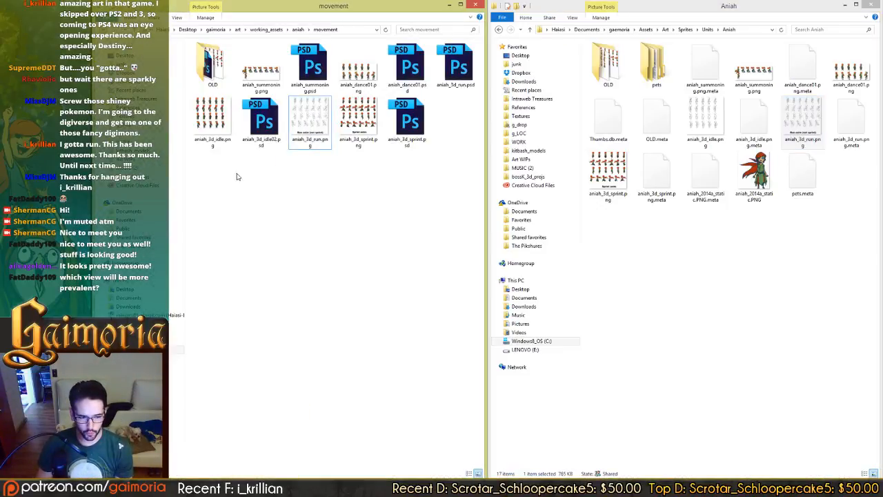
{"action": "left_click_drag", "start_coordinate": [224, 116], "coordinate": [662, 280]}
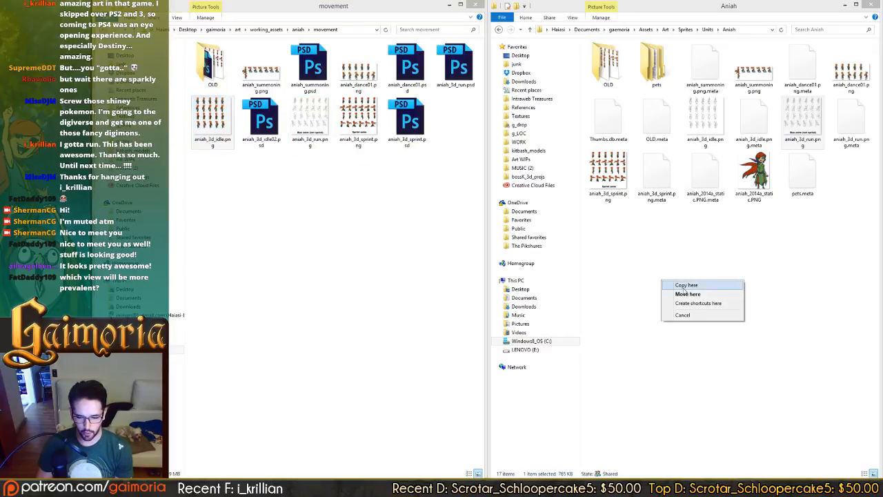
{"action": "left_click", "coordinate": [686, 285]}
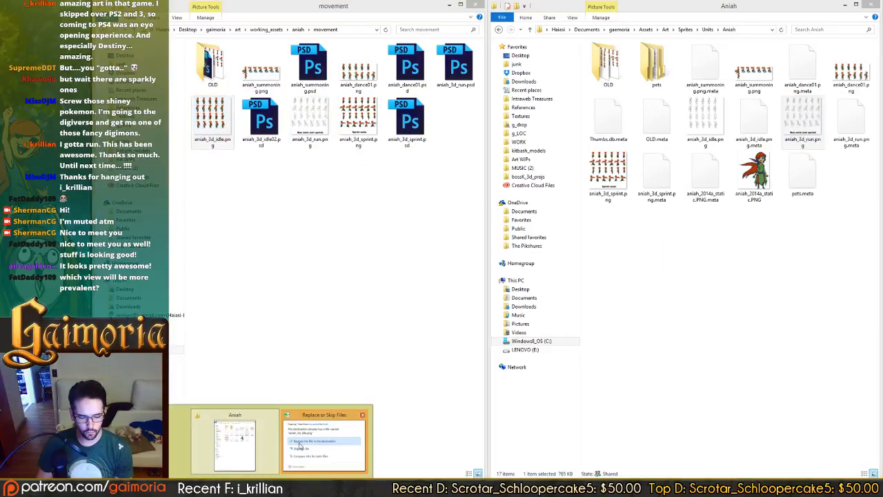
{"action": "left_click", "coordinate": [459, 193]}
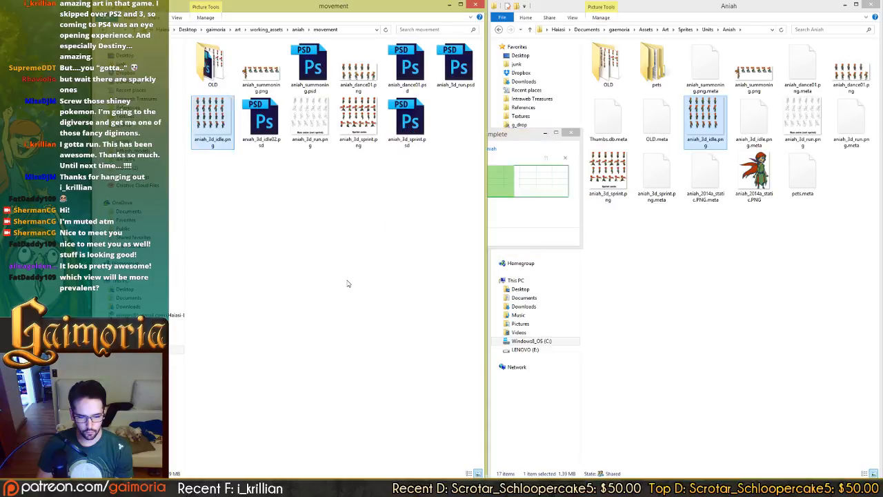
- Switch back to the running game in Unity and run Aniah in all directions, examining how the idle and run sprites alternate
{"action": "key", "text": "alt+Tab"}
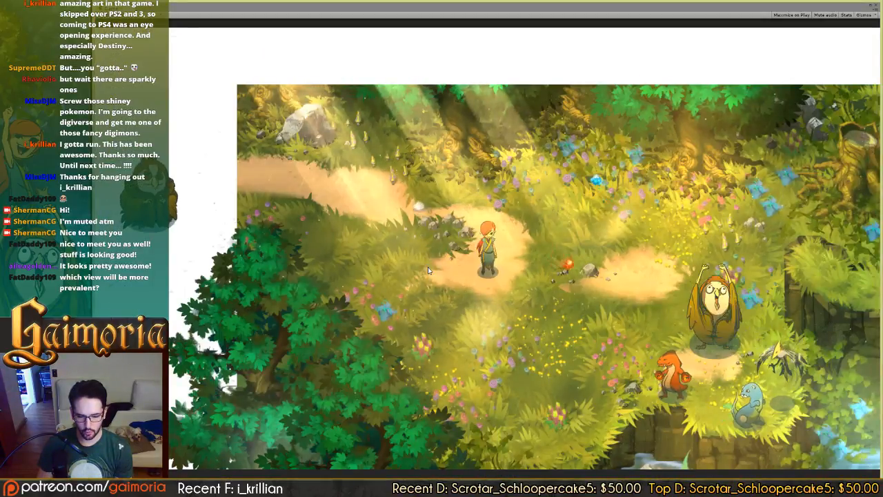
{"action": "key", "text": "Down"}
{"action": "key", "text": "Right"}
{"action": "key", "text": "Up"}
{"action": "key", "text": "Left"}
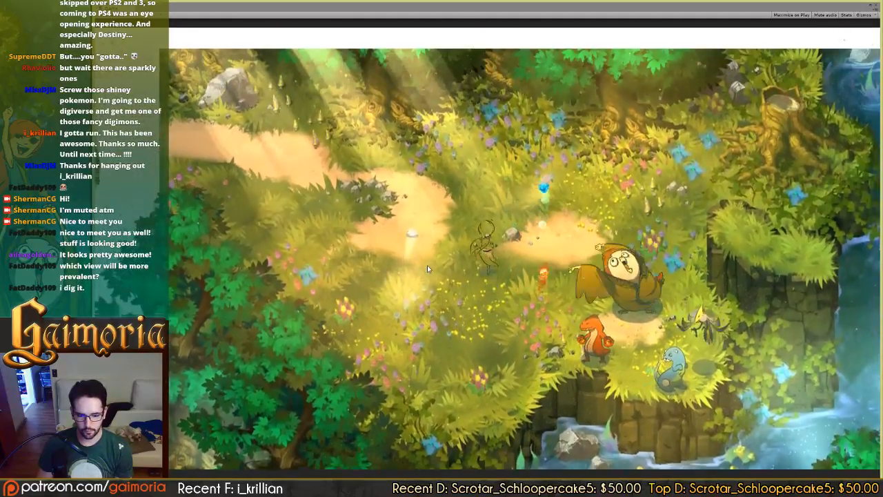
{"action": "key", "text": "Down"}
{"action": "key", "text": "Right"}
{"action": "key", "text": "Left"}
{"action": "key", "text": "Left"}
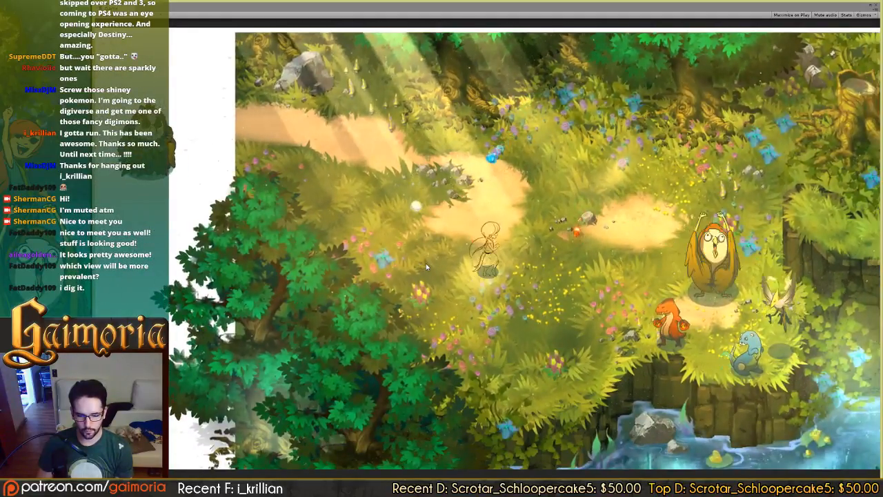
{"action": "key", "text": "Down"}
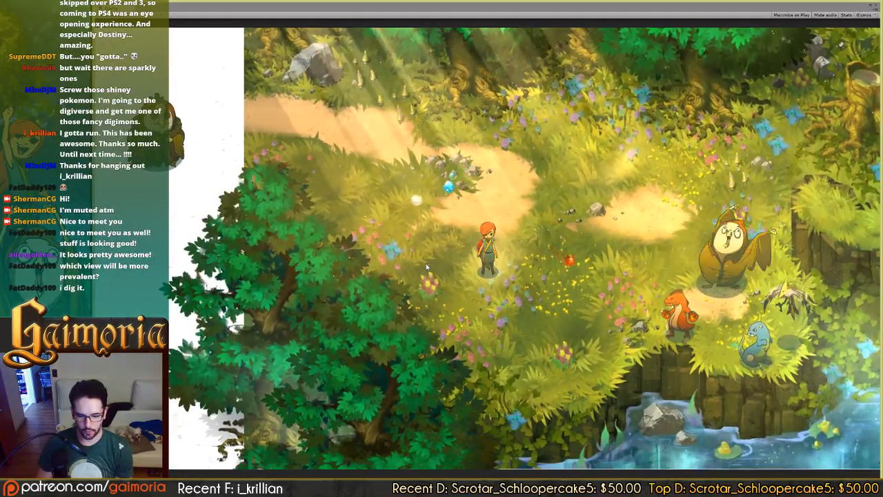
{"action": "key", "text": "Right"}
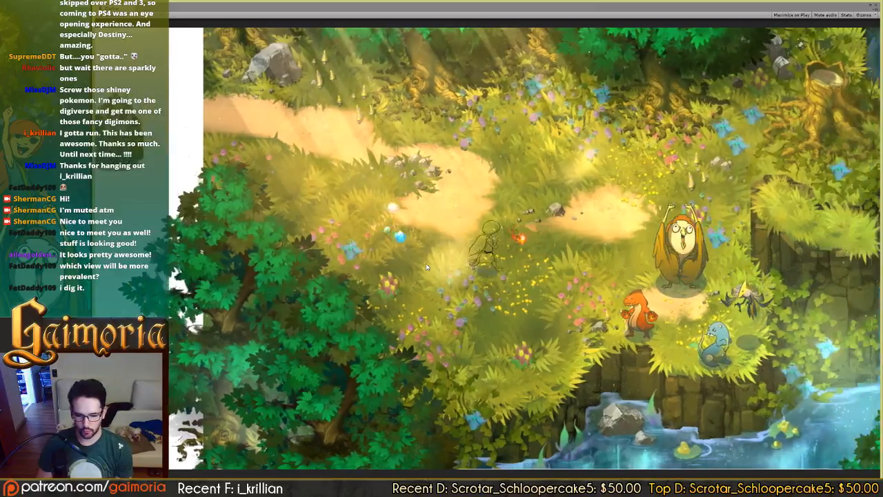
{"action": "key", "text": "Up"}
{"action": "key", "text": "Down"}
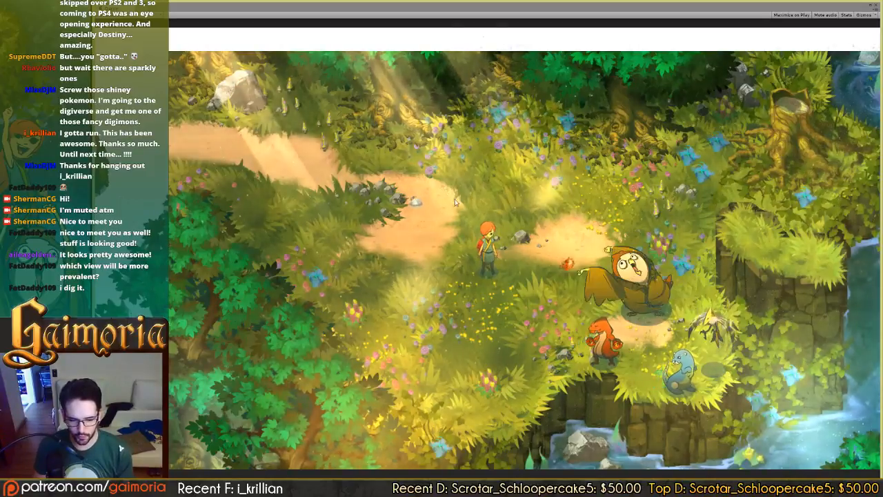
- Run Aniah across the clearing and up past the map's upper edge to examine the back-view and front-view run cycles
{"action": "key", "text": "a"}
{"action": "key", "text": "w"}
{"action": "key", "text": "s"}
{"action": "key", "text": "d"}
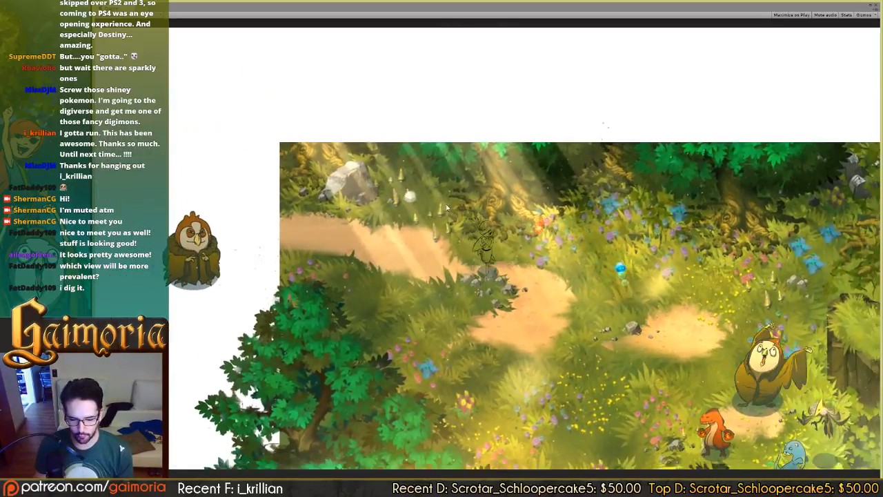
{"action": "key", "text": "s"}
{"action": "key", "text": "d"}
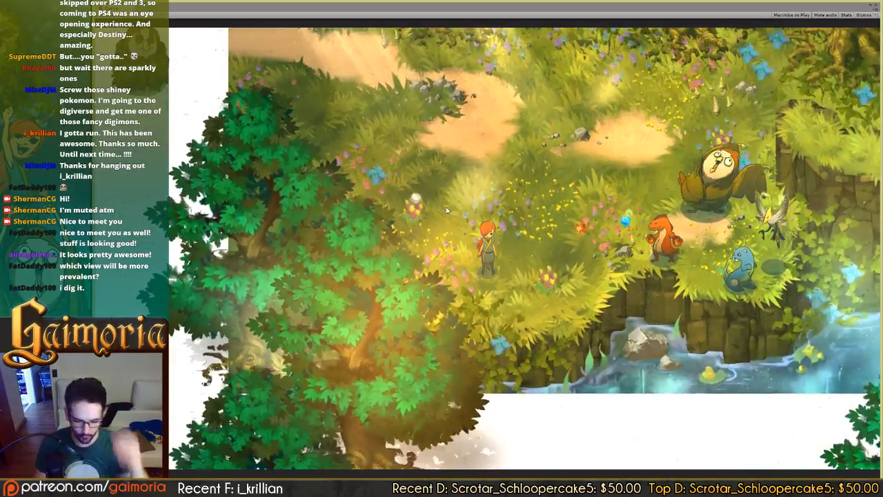
{"action": "key", "text": "w"}
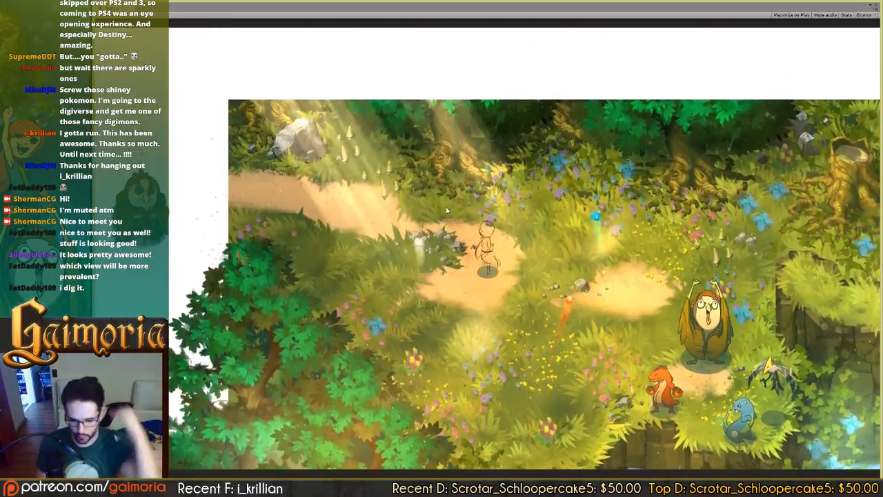
{"action": "key", "text": "w"}
{"action": "key", "text": "s"}
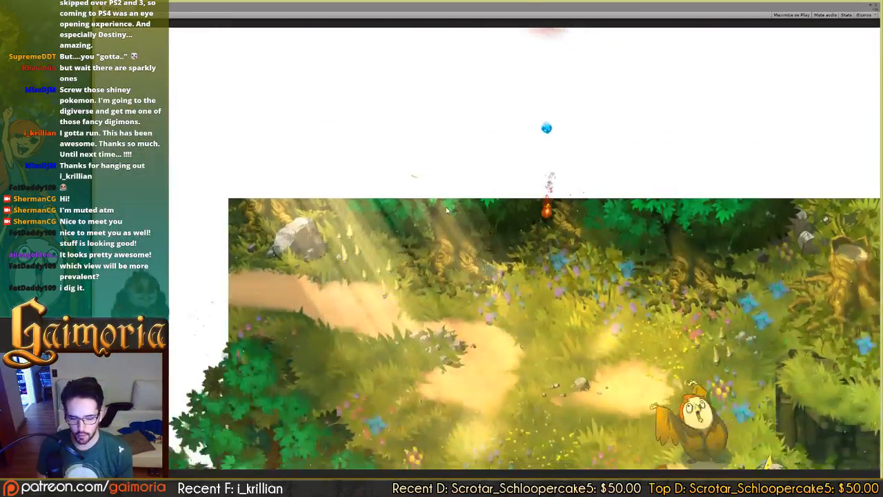
{"action": "key", "text": "s"}
{"action": "key", "text": "a"}
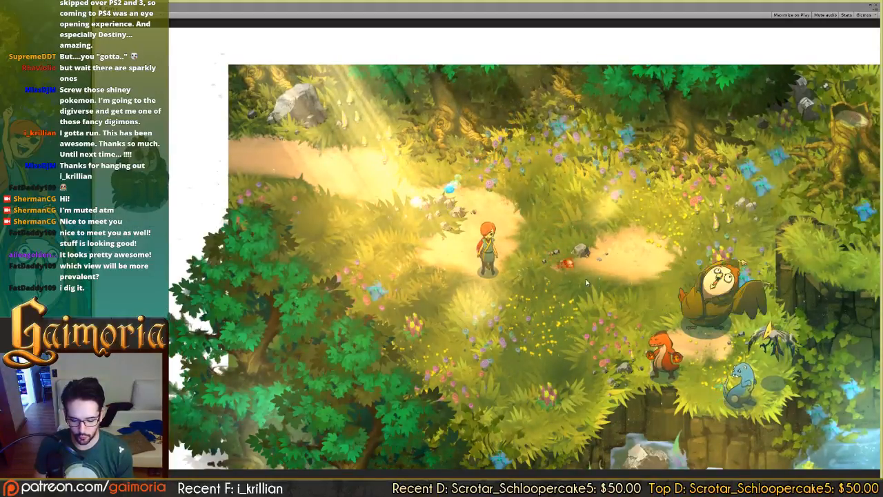
- Open the system calendar and compare the dates of April and May 2016
{"action": "left_click", "coordinate": [847, 488]}
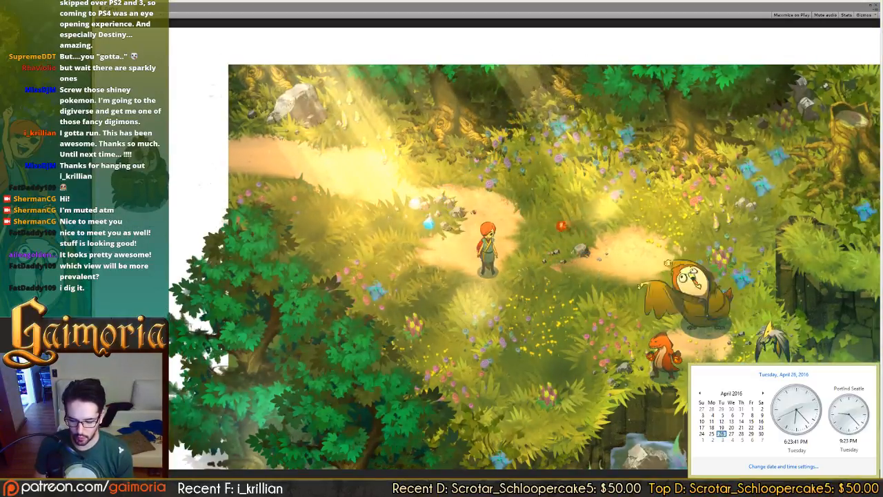
{"action": "left_click", "coordinate": [763, 394]}
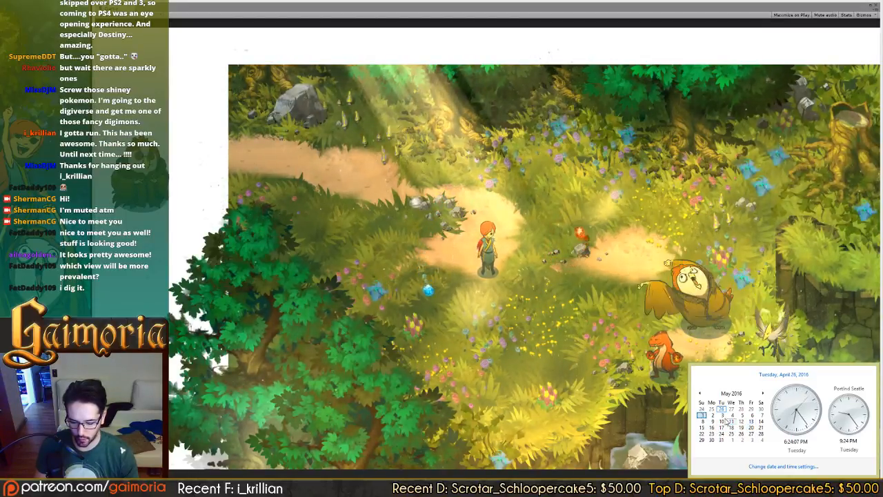
{"action": "left_click", "coordinate": [700, 393]}
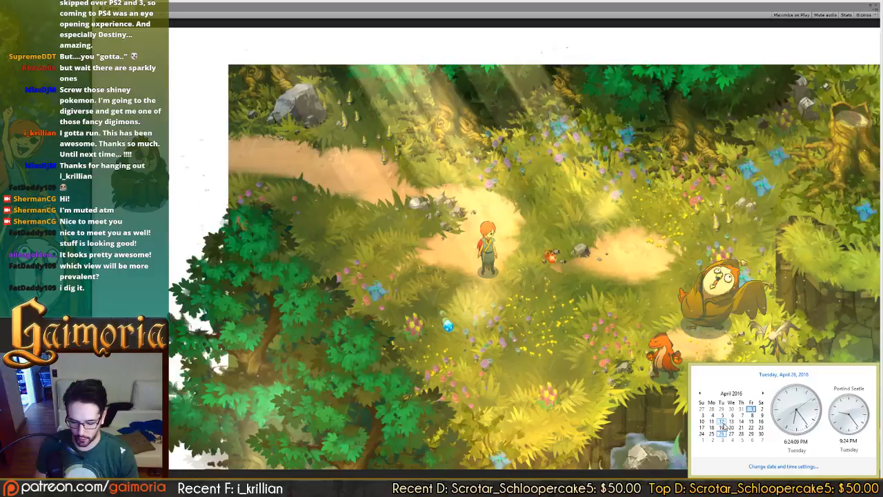
{"action": "left_click", "coordinate": [741, 440]}
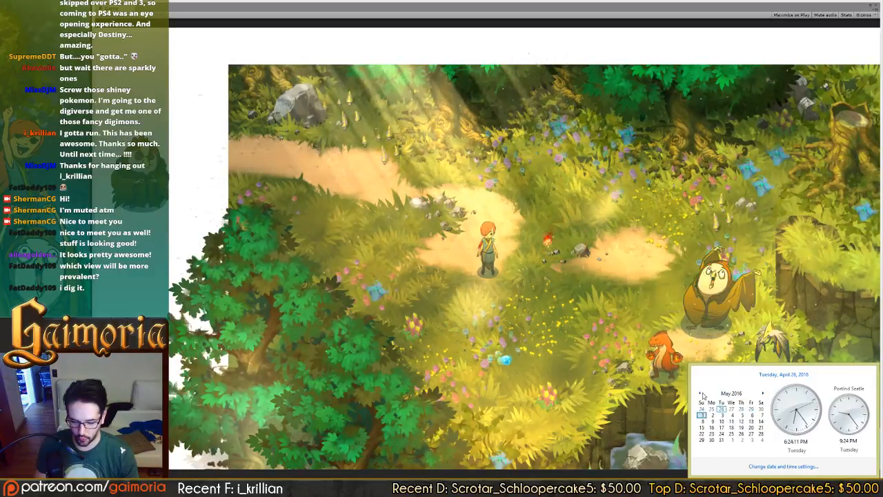
{"action": "left_click", "coordinate": [701, 394]}
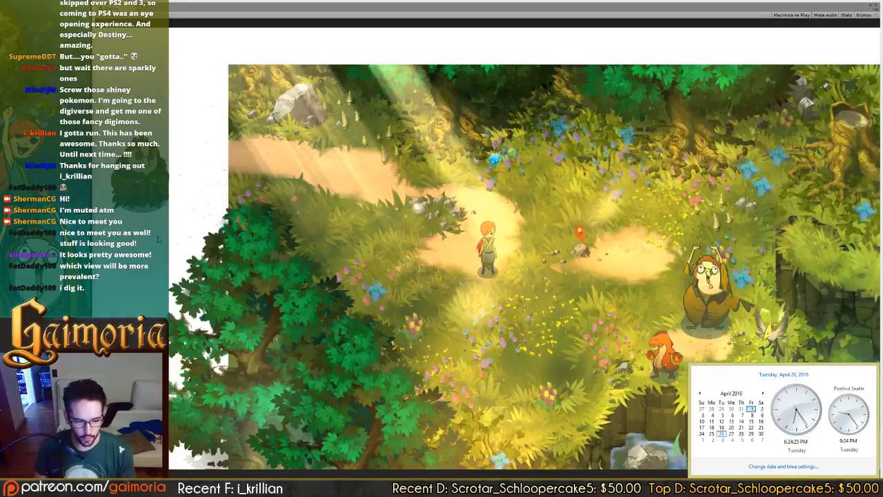
- Close the calendar and run Aniah around the map again to examine the run animation from every side
{"action": "left_click", "coordinate": [380, 218]}
{"action": "key", "text": "d"}
{"action": "key", "text": "s"}
{"action": "key", "text": "w"}
{"action": "key", "text": "a"}
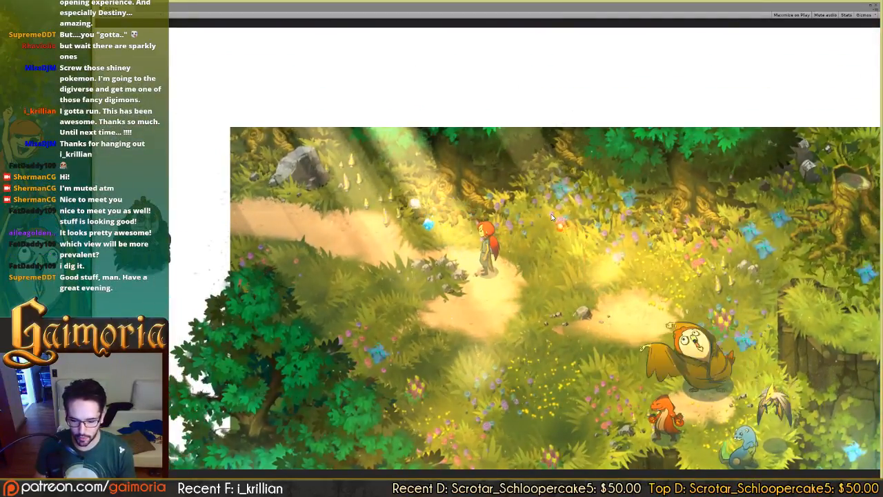
{"action": "key", "text": "s"}
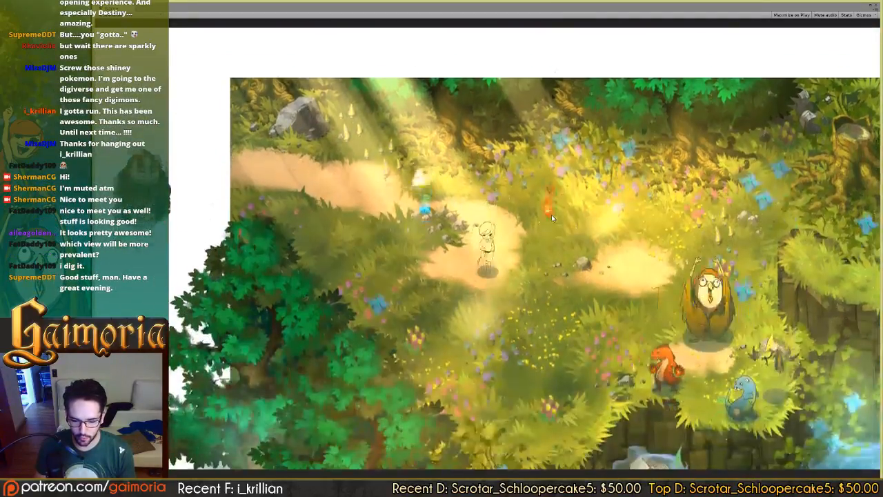
{"action": "key", "text": "w"}
{"action": "key", "text": "d"}
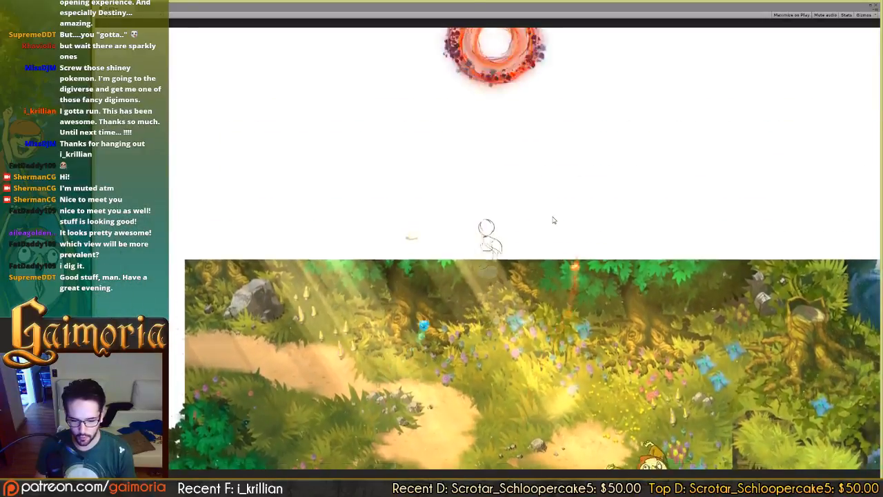
{"action": "key", "text": "a"}
{"action": "key", "text": "s"}
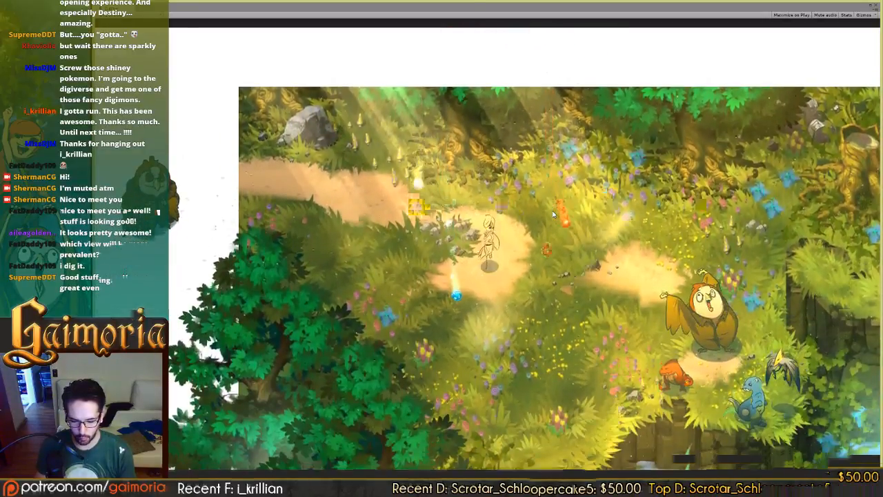